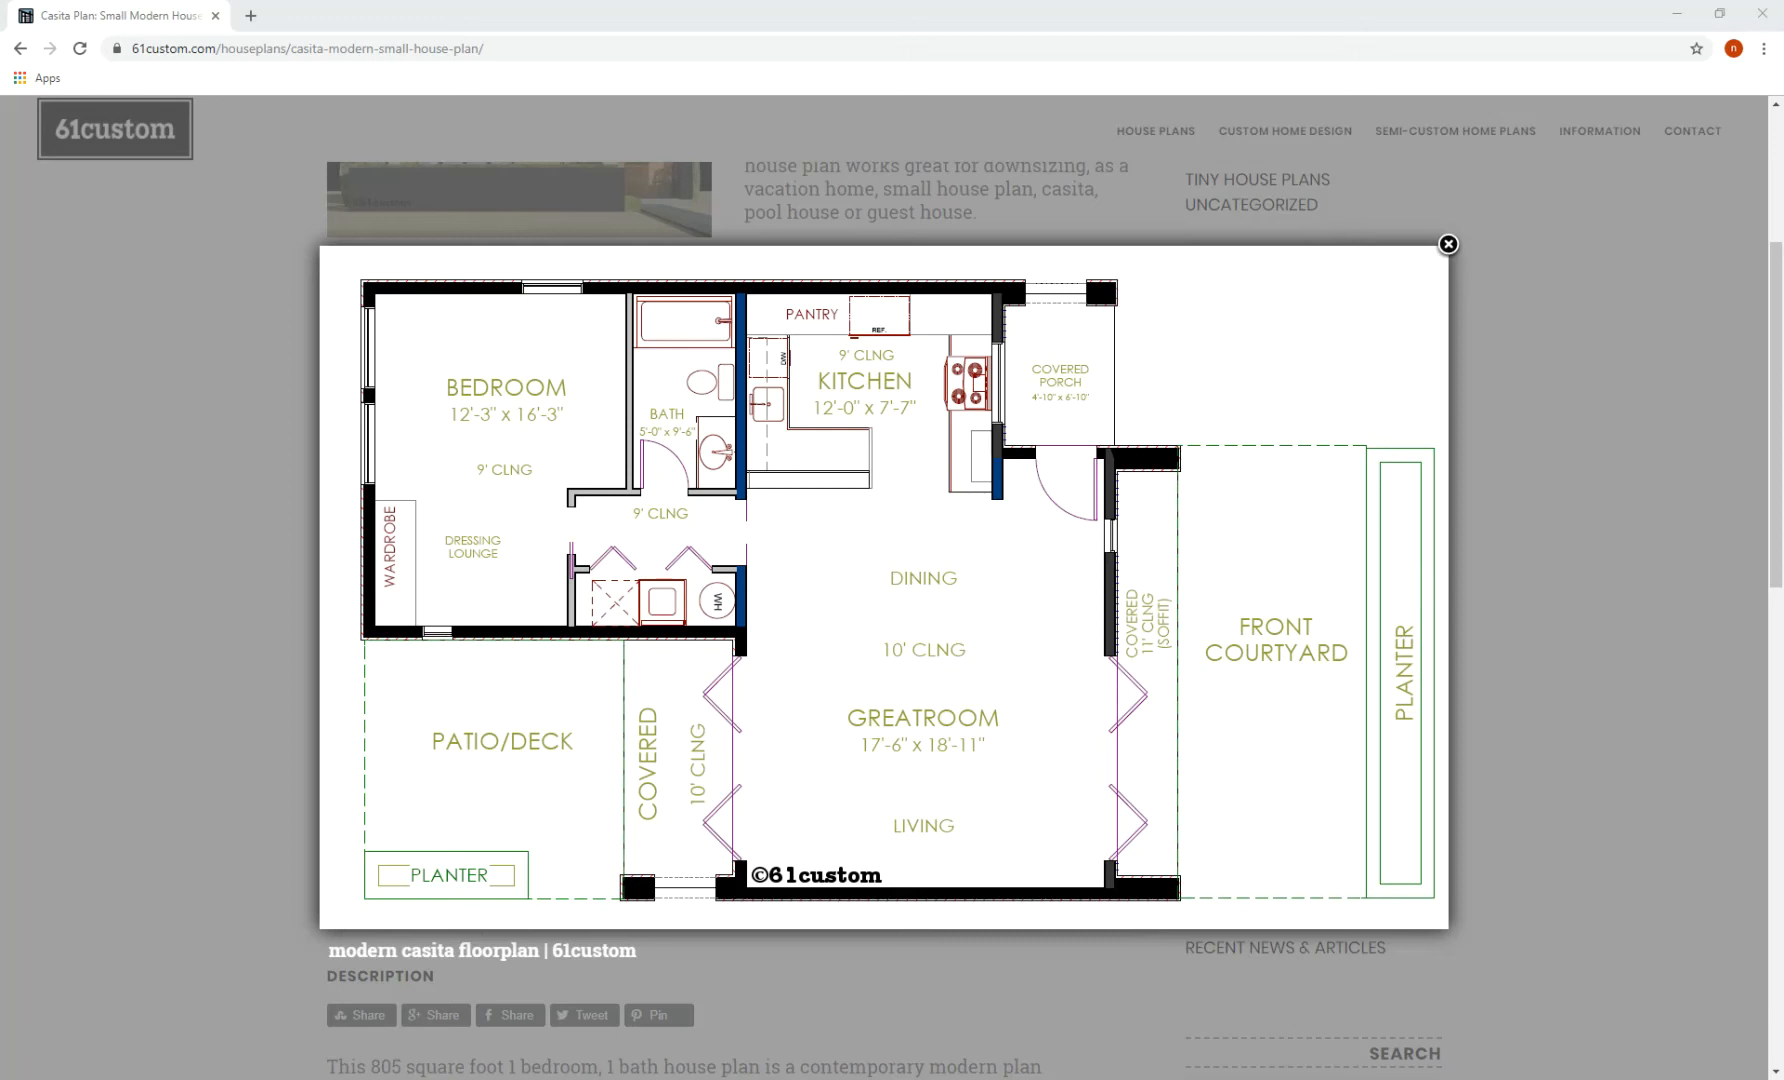
# - Nudge the Revit plan view, then bring up the 61custom casita floor plan page in Chrome
pyautogui.moveTo(706, 1078)
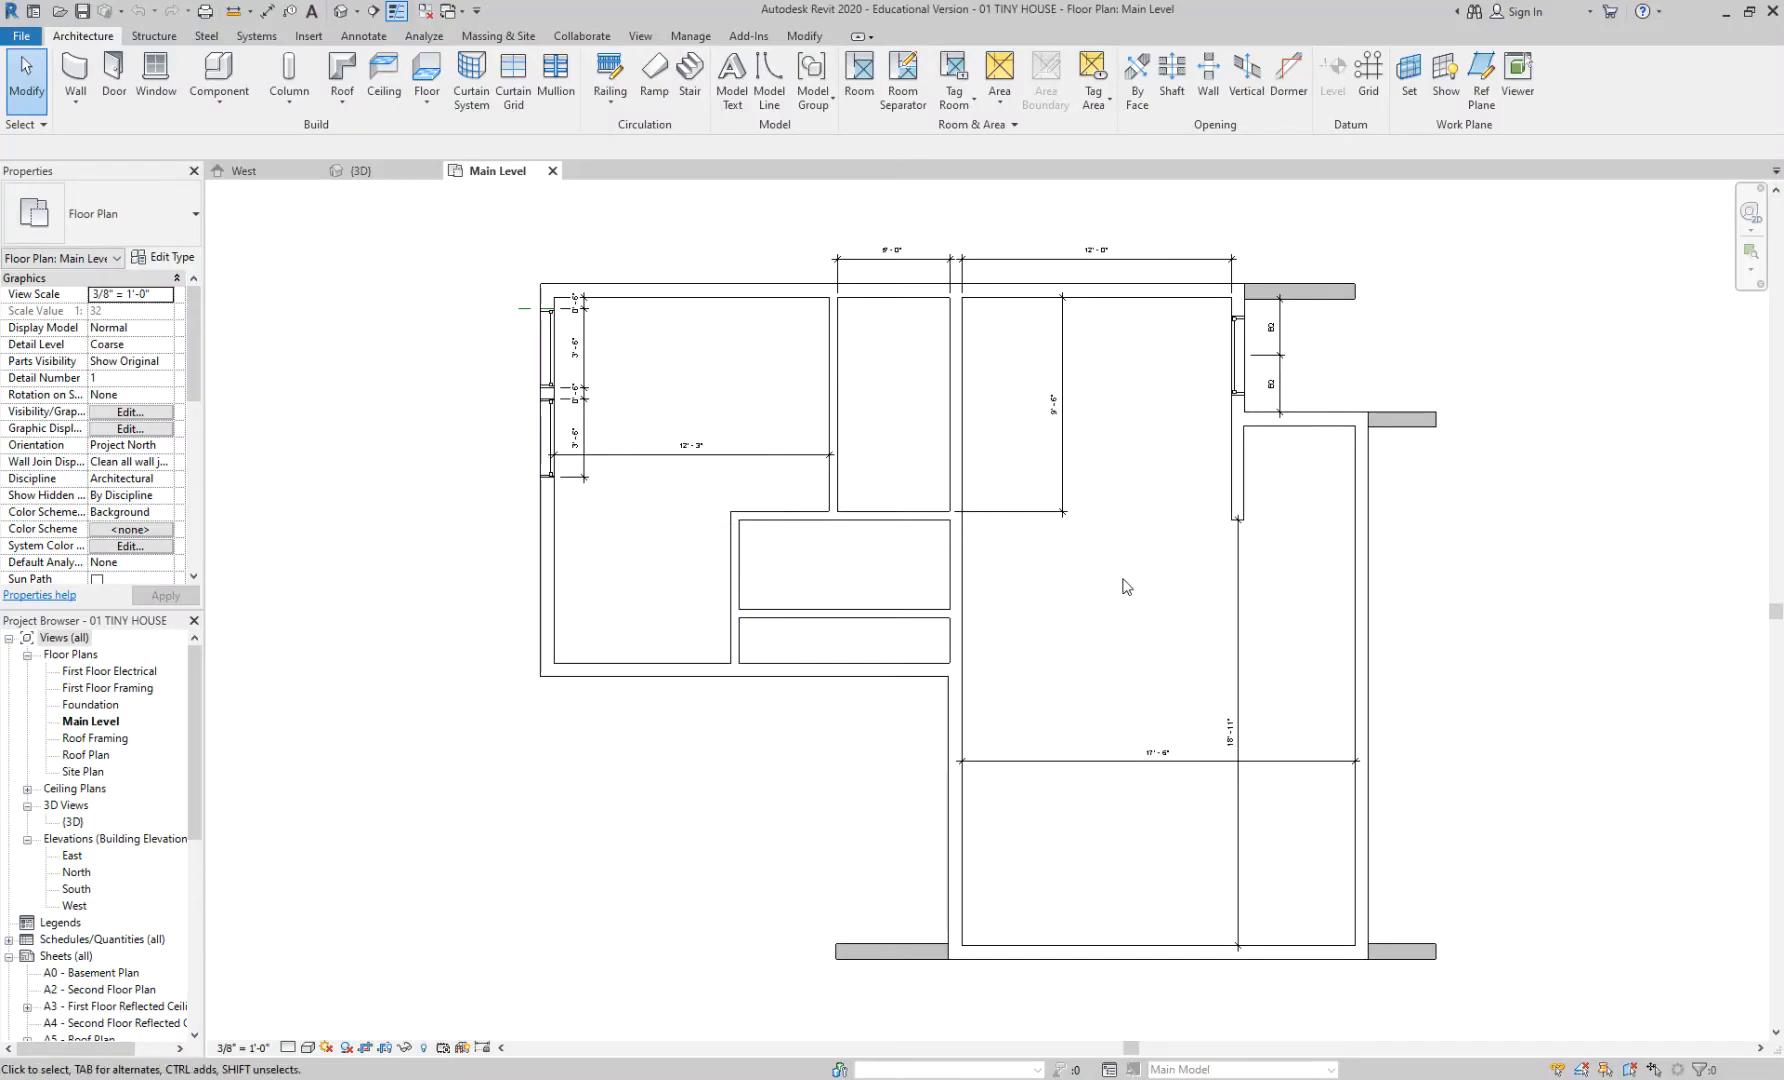
pyautogui.moveTo(1122, 585); pyautogui.dragTo(1033, 558, button='middle')
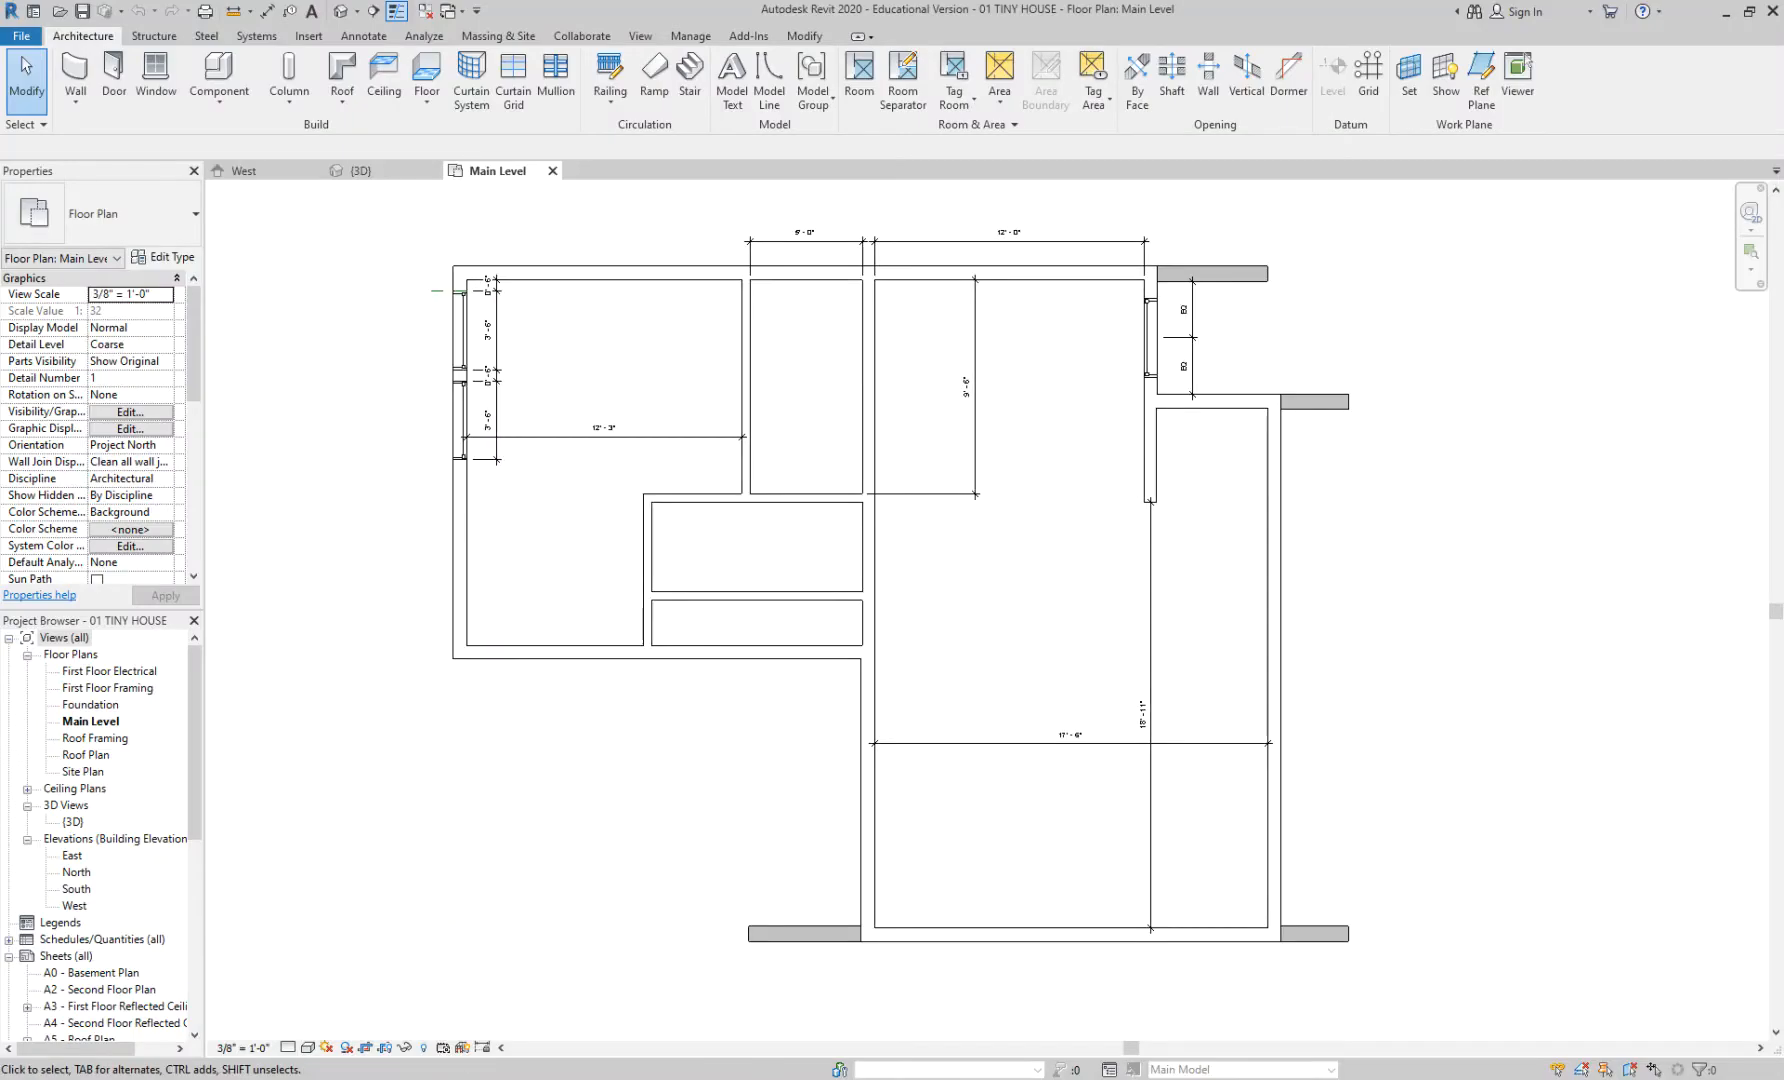
pyautogui.moveTo(640, 1075)
pyautogui.click(730, 1012)
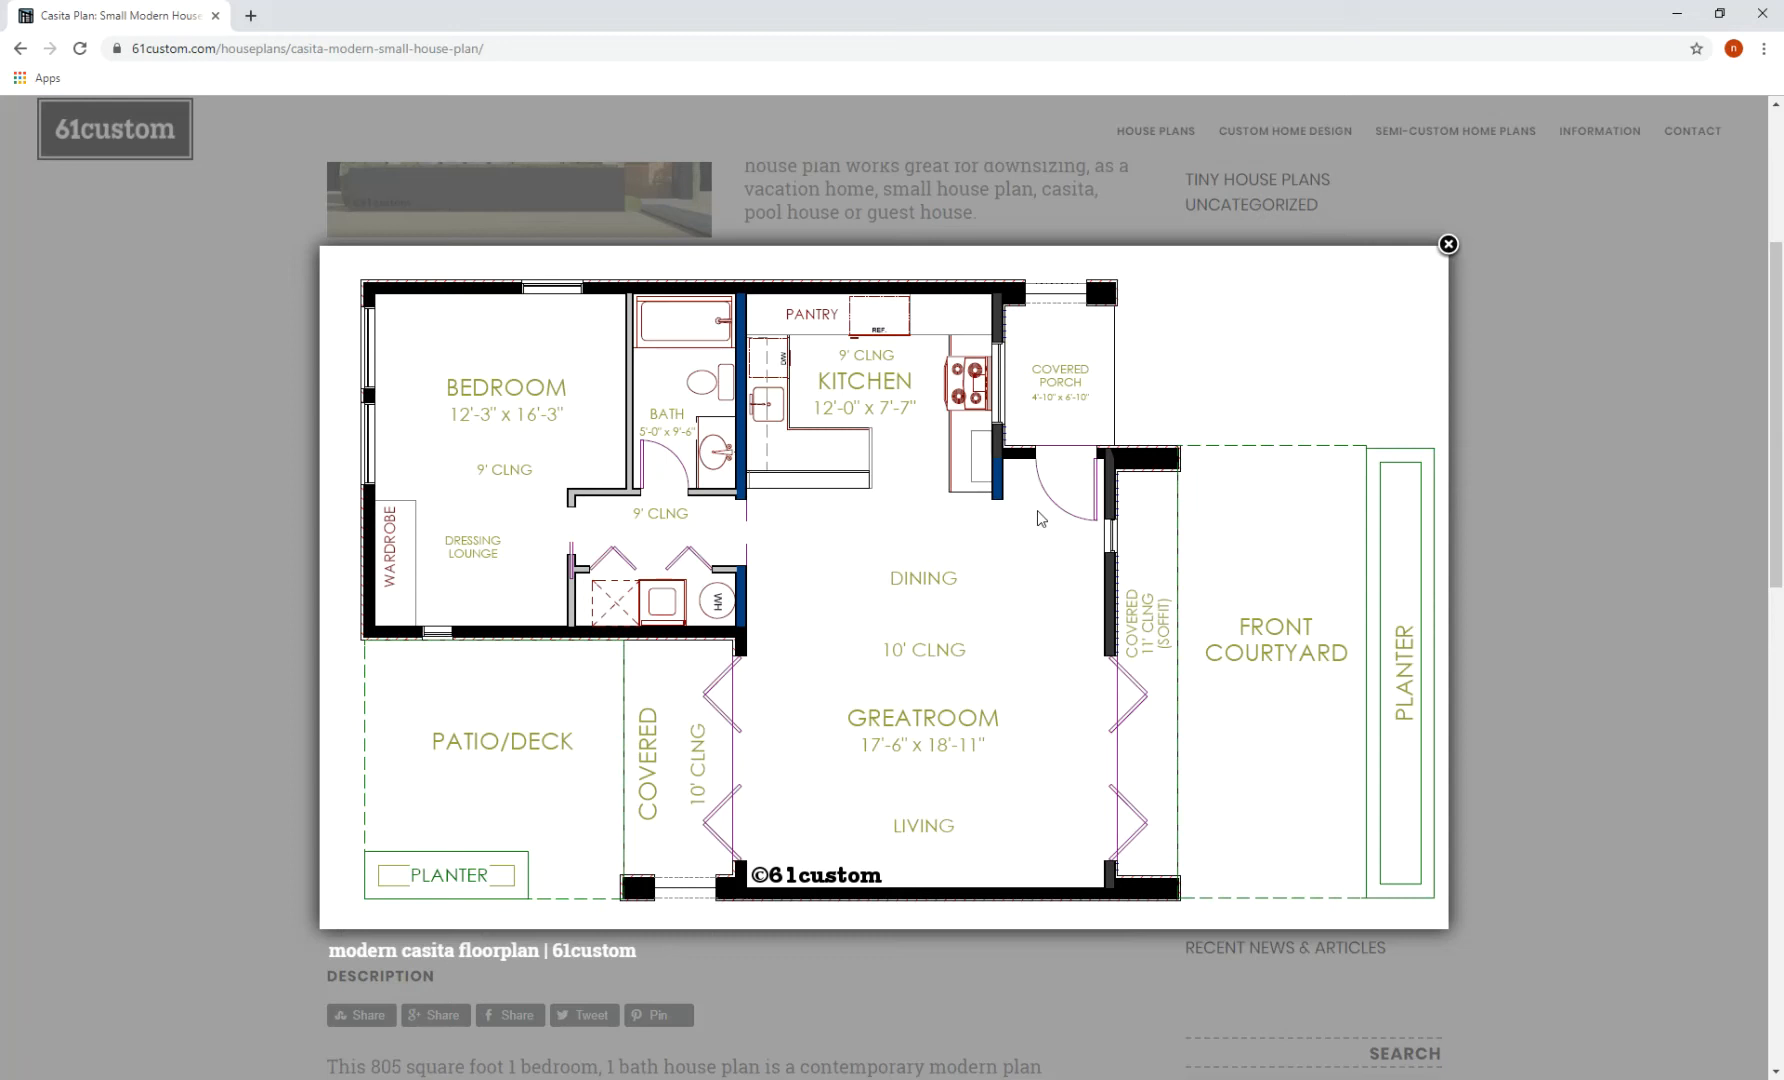
# - Swap the enlarged floor plan for the front rendering of the house, then return to Revit
pyautogui.moveTo(1107, 467)
pyautogui.click(1523, 413)
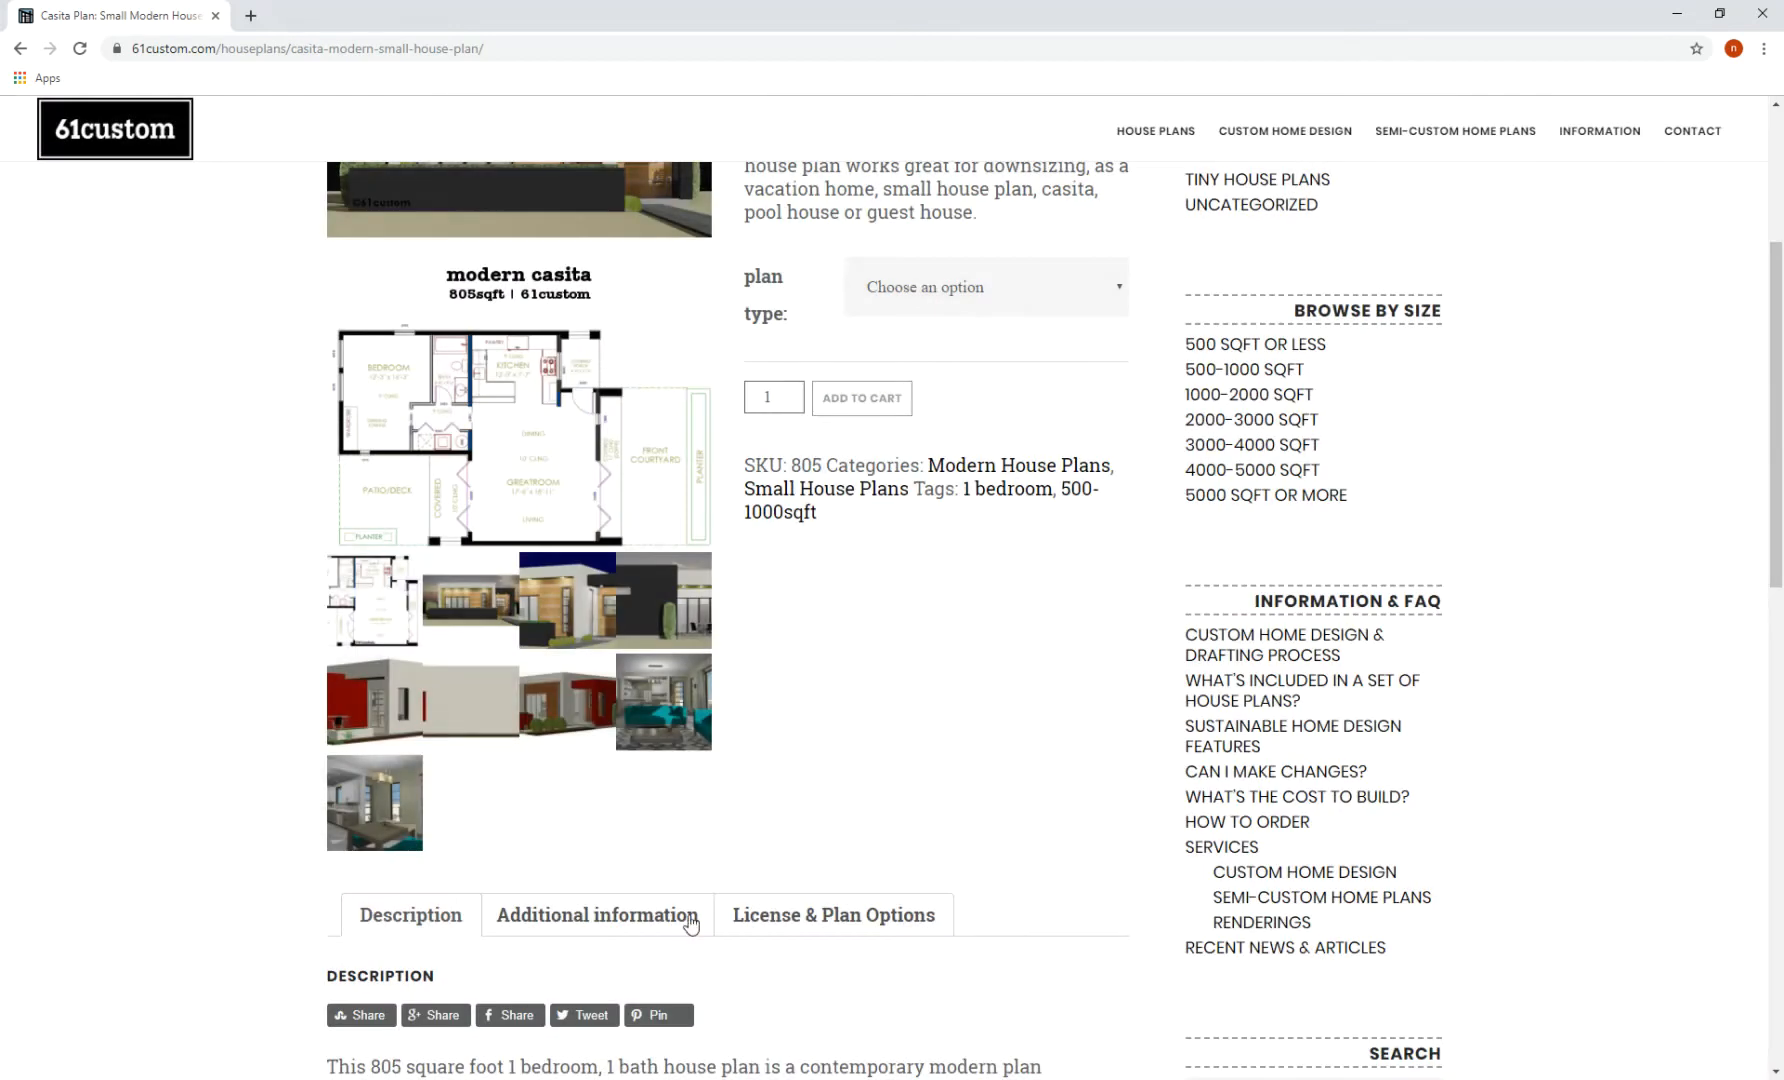
pyautogui.click(479, 603)
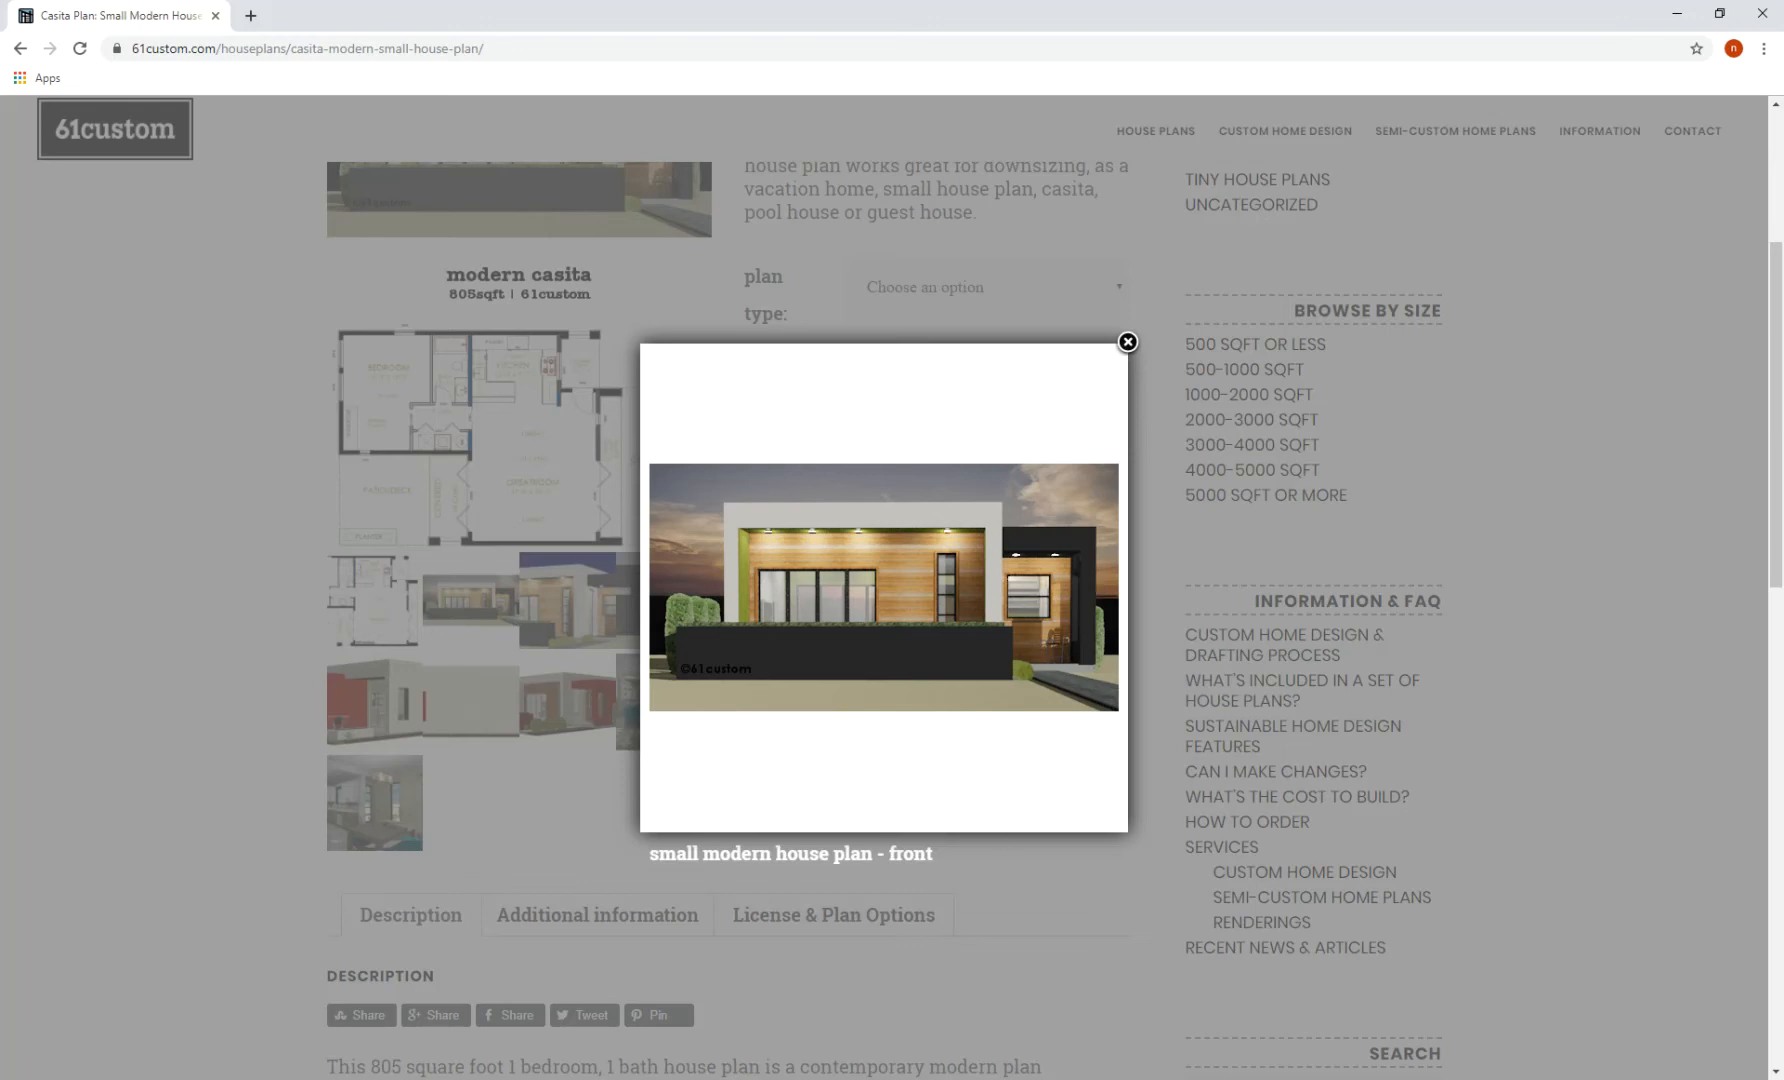
pyautogui.hotkey('alt', 'Tab')
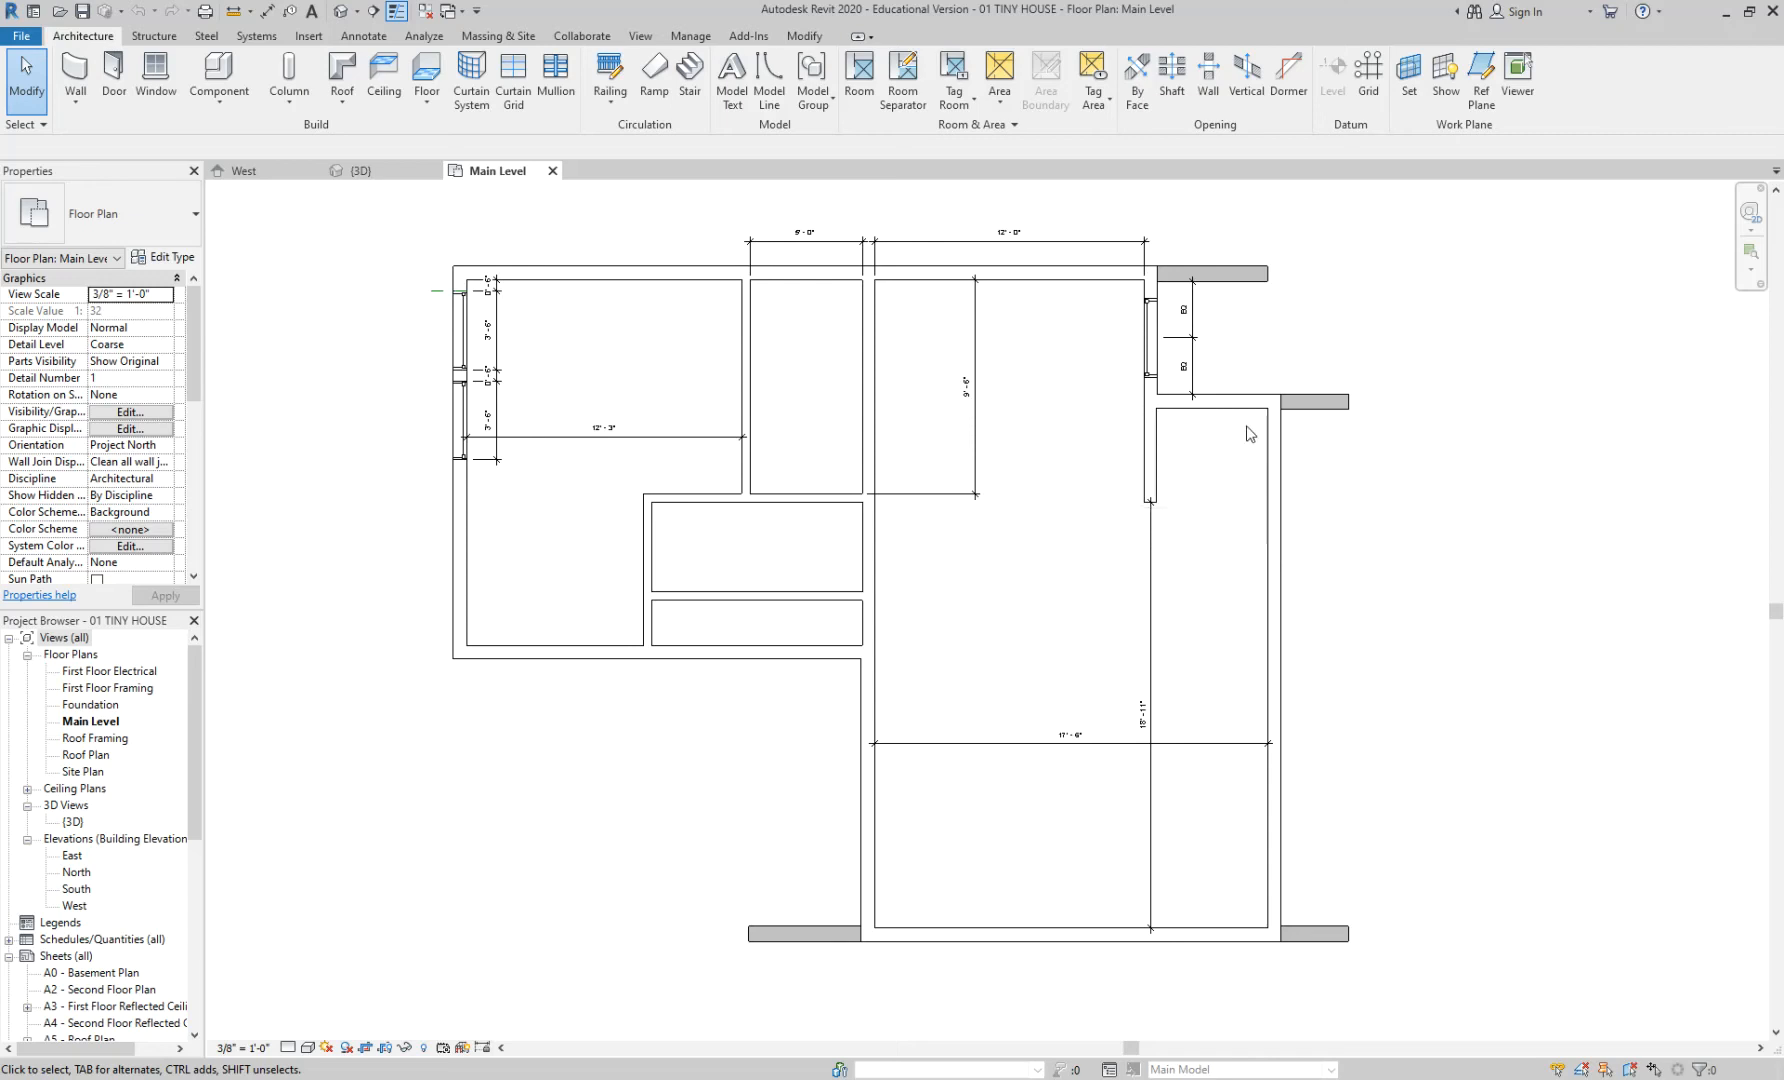
# - Zoom in and pan the Main Level plan onto the upper-right entry and porch walls
pyautogui.scroll(3, 1242, 450)
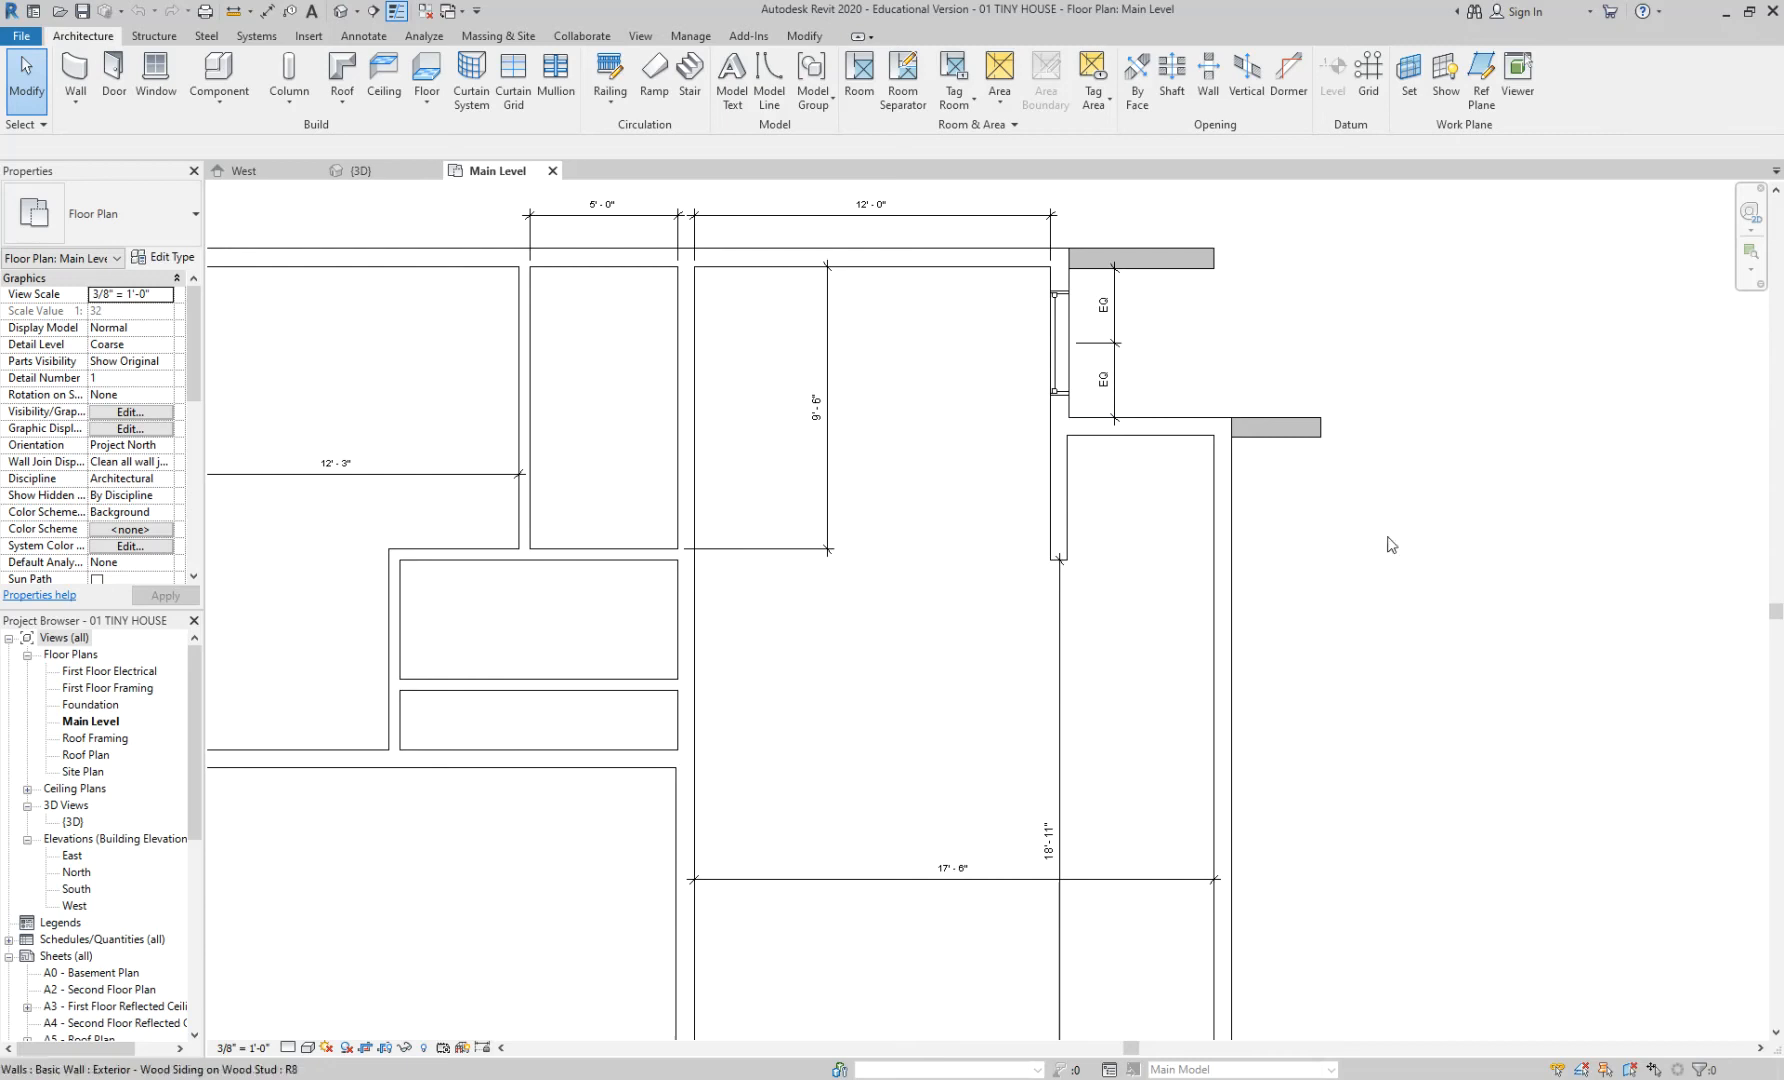
pyautogui.scroll(2, 1152, 503)
pyautogui.moveTo(1152, 503); pyautogui.dragTo(1163, 545, button='middle')
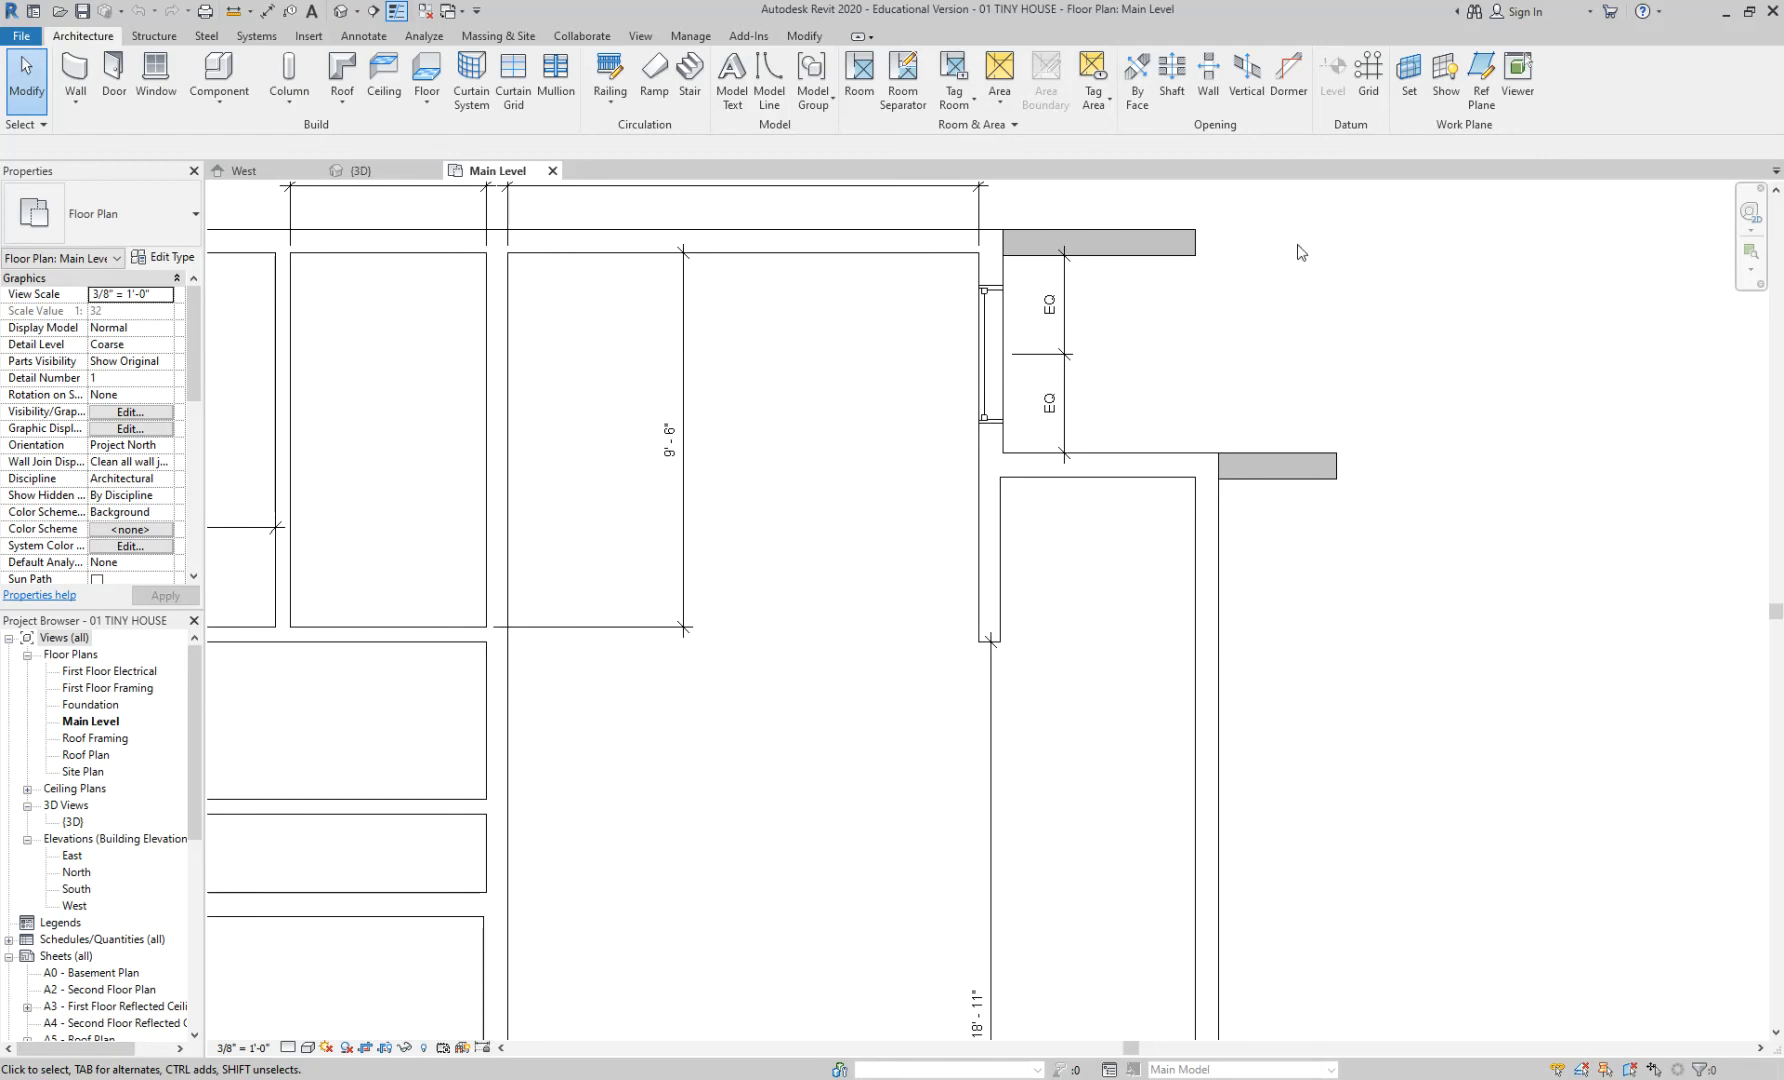
# - Start the Door tool and scroll the Type Selector list through the door types to Single-Flush
pyautogui.click(118, 90)
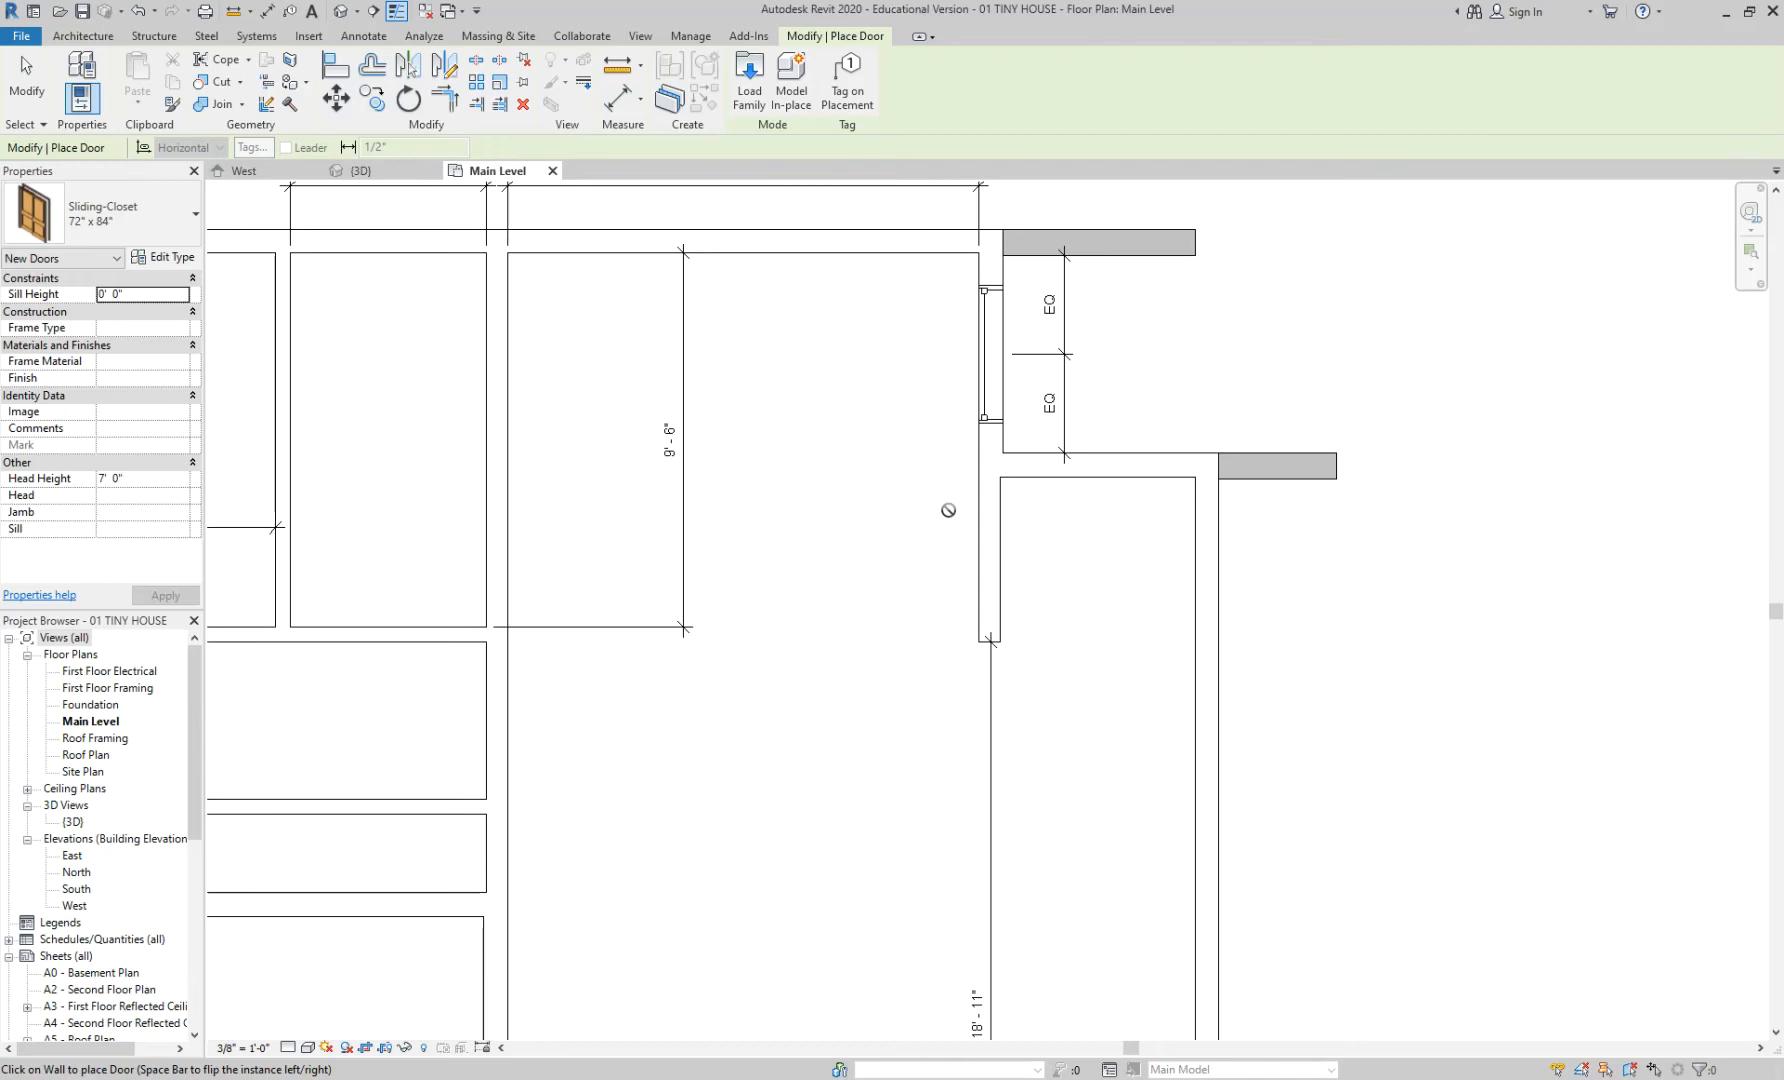
pyautogui.click(132, 222)
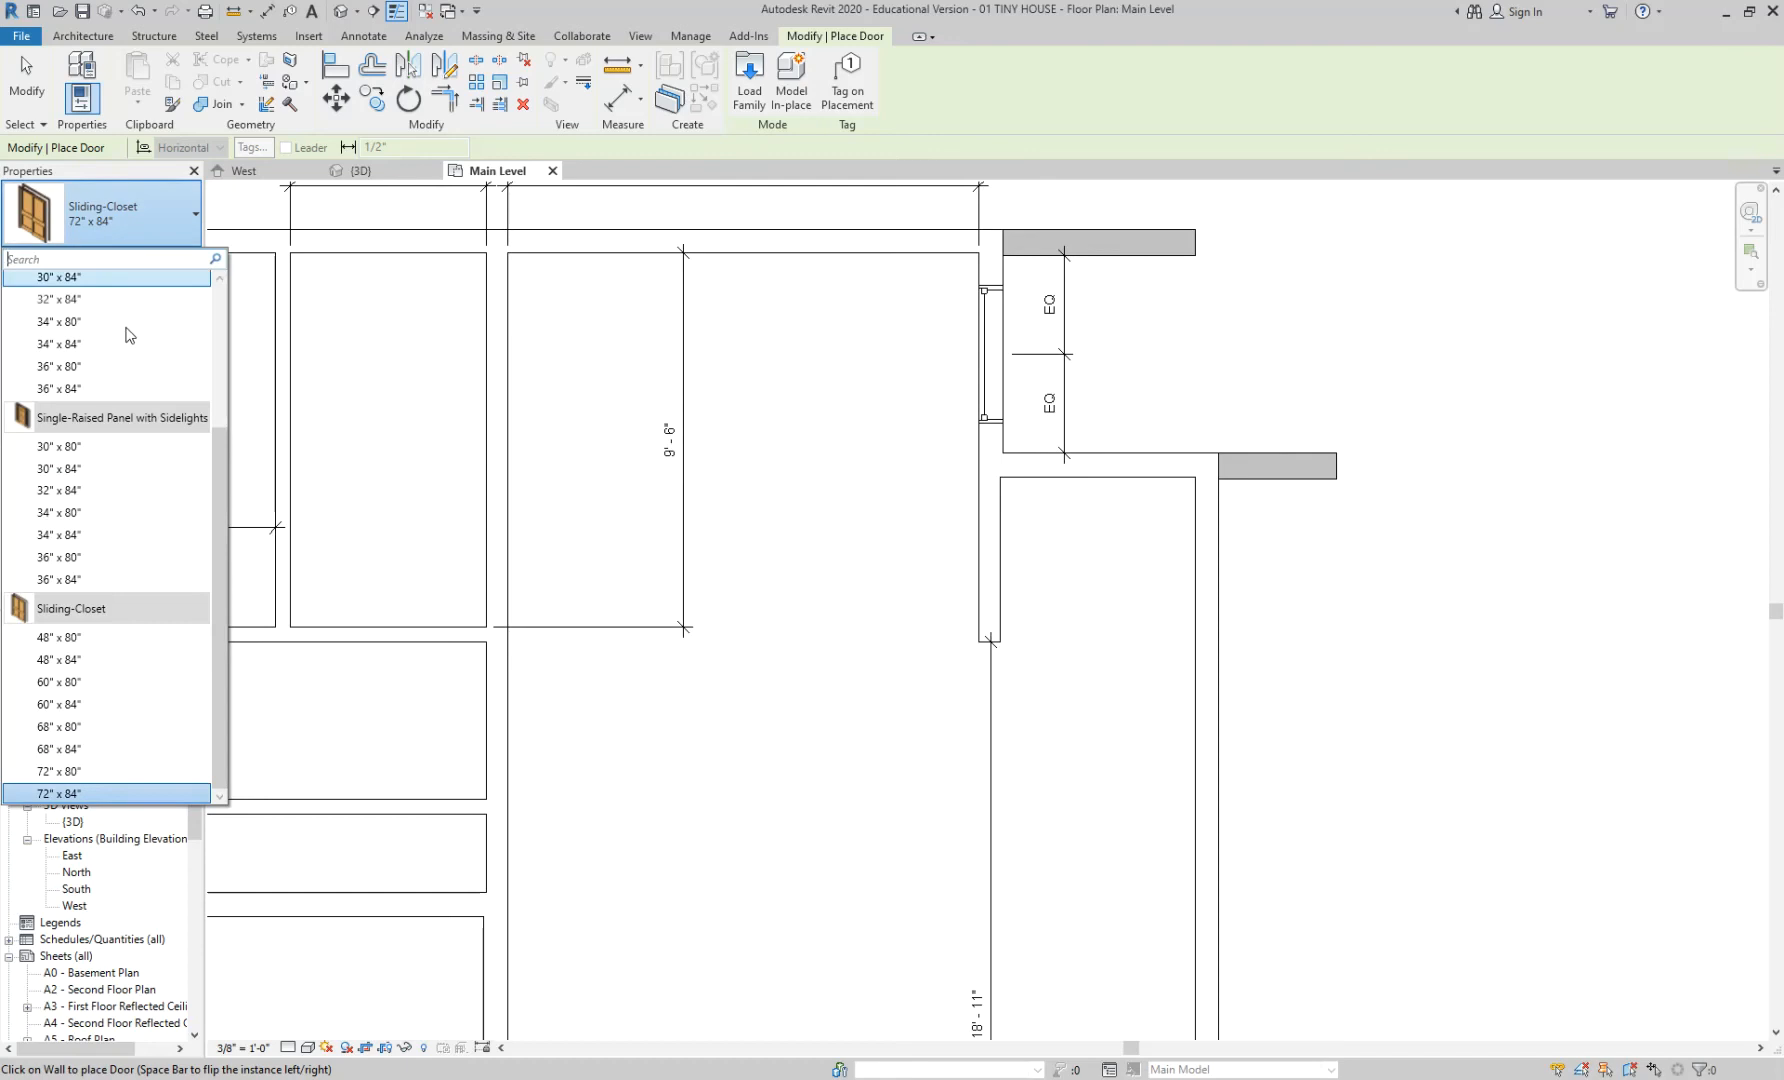
pyautogui.scroll(3, 140, 450)
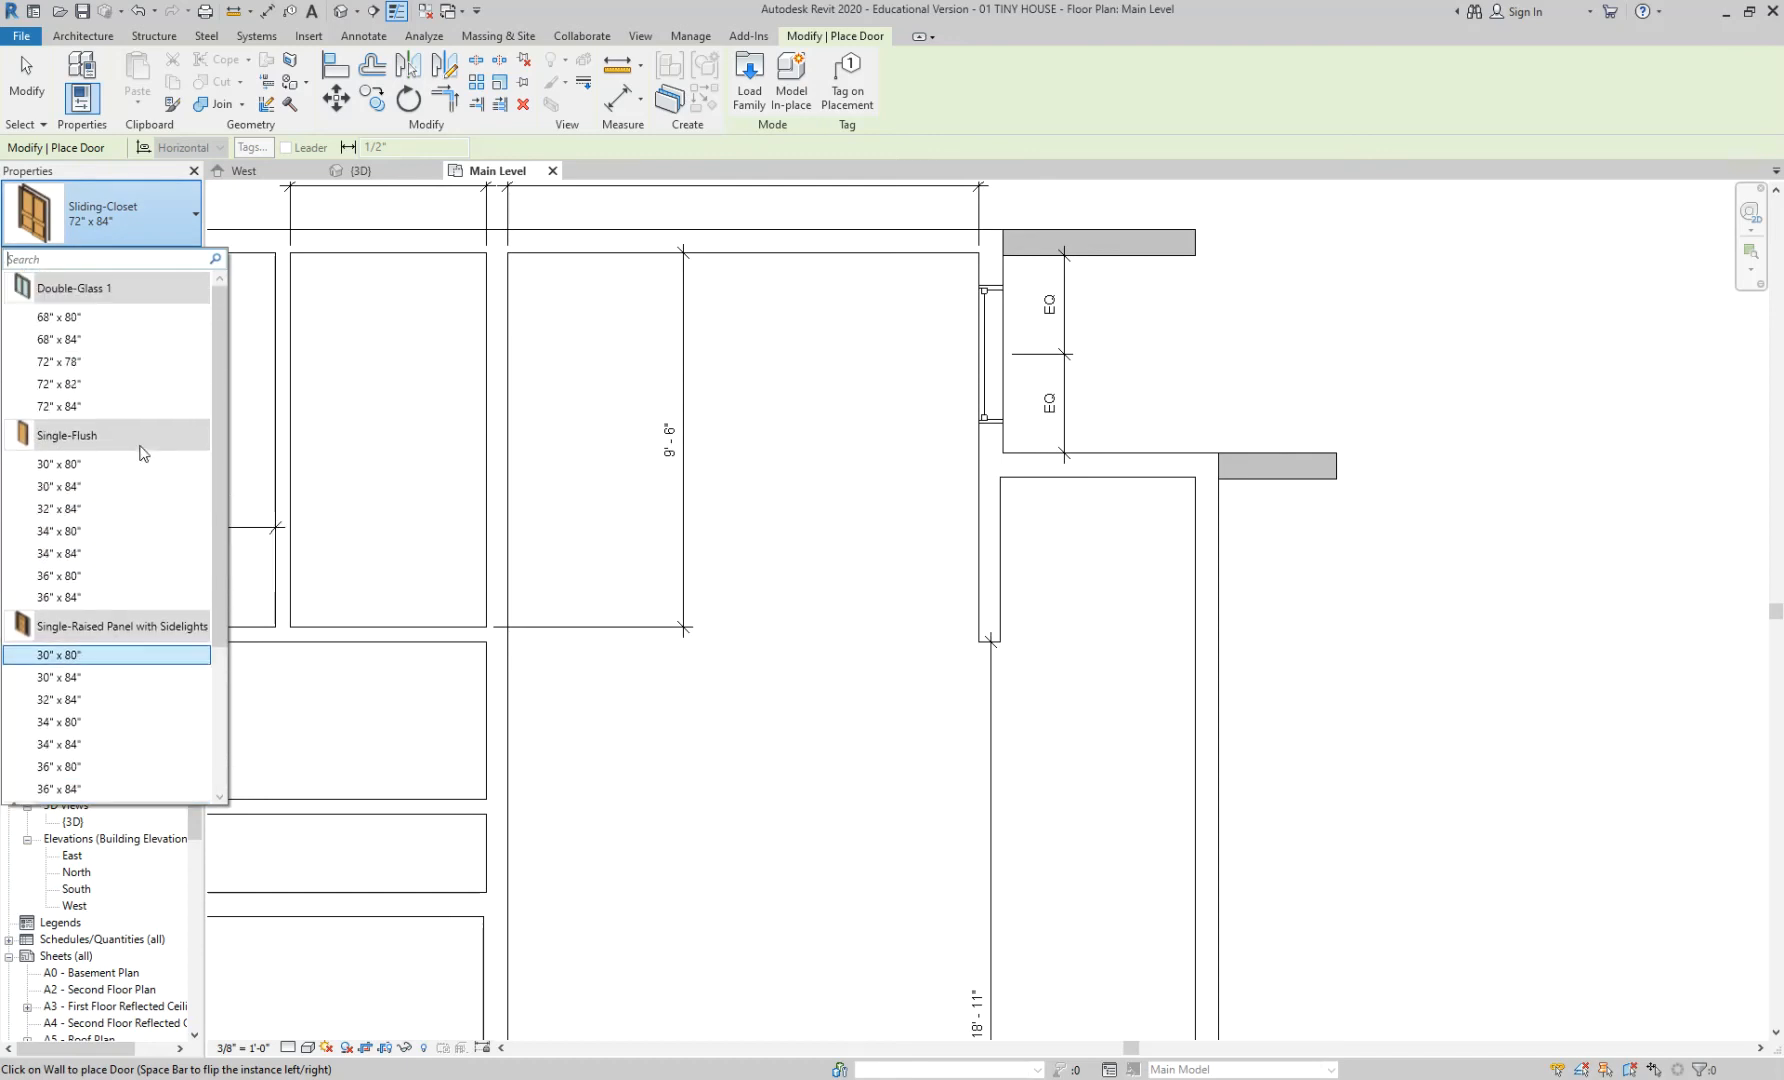
pyautogui.scroll(-3, 132, 436)
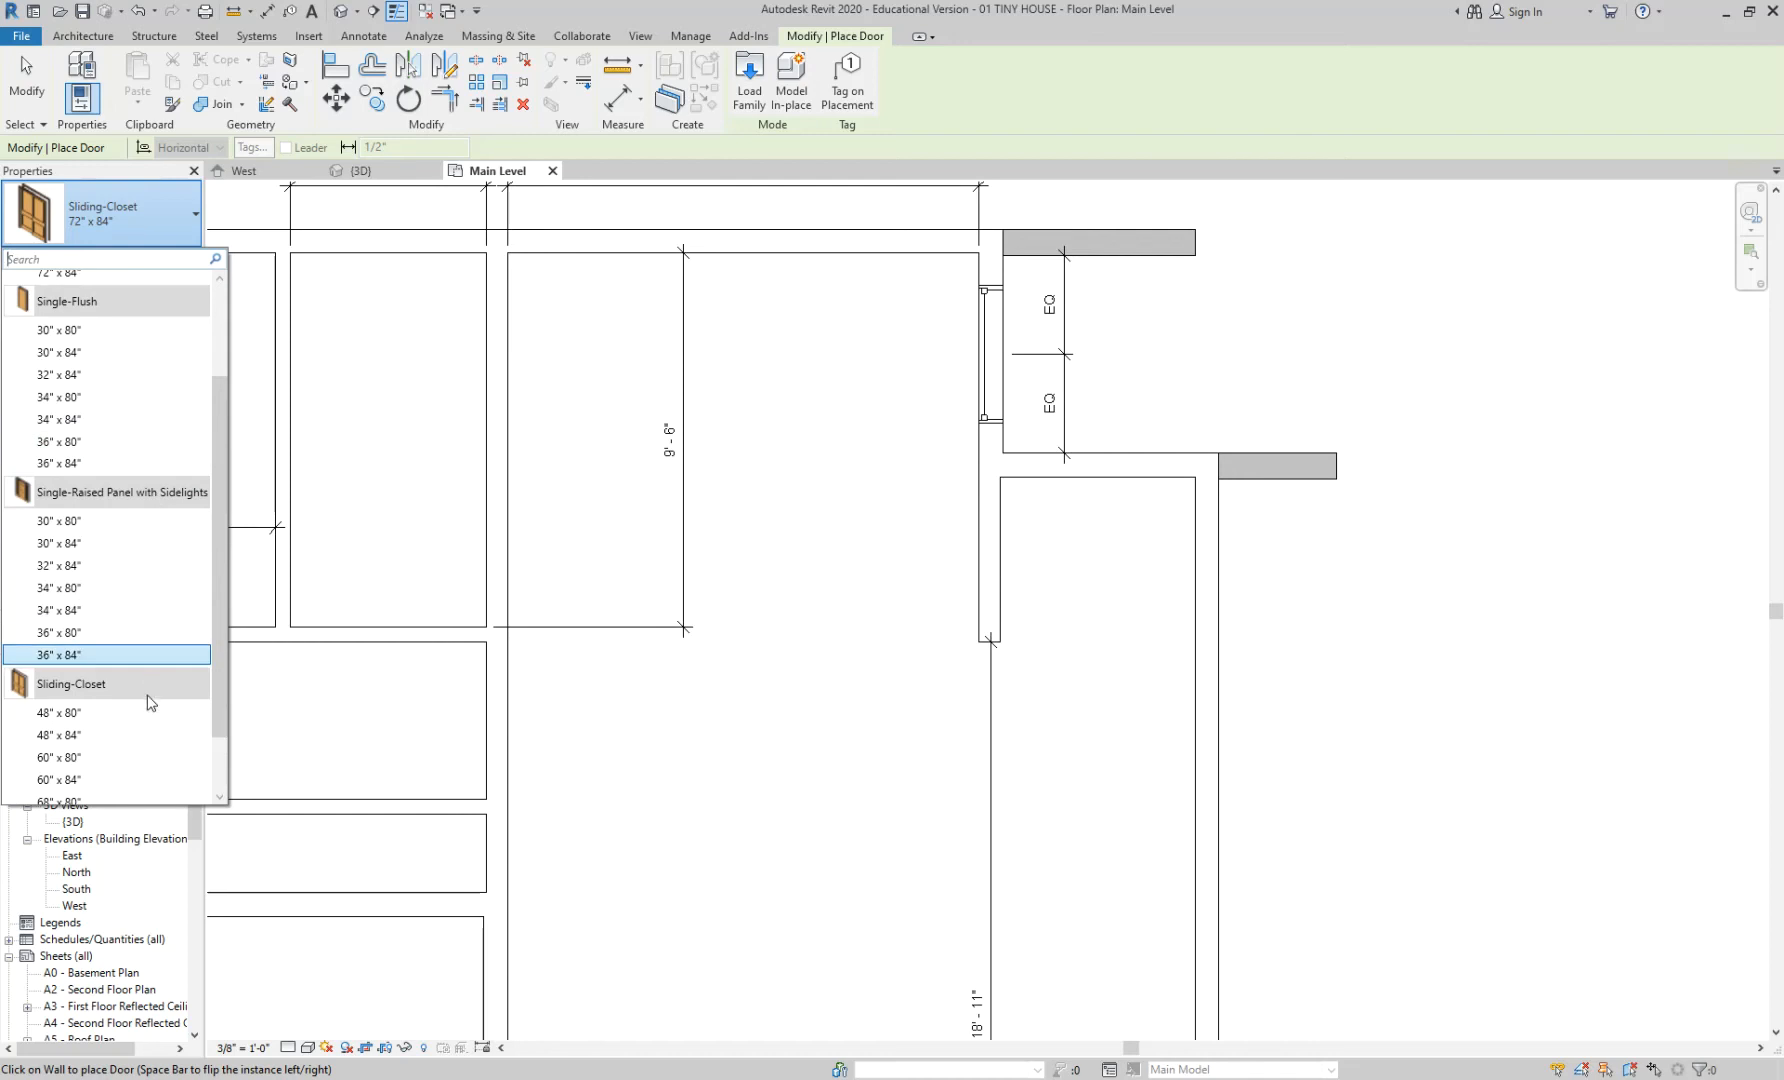
pyautogui.scroll(-2, 147, 690)
pyautogui.scroll(5, 150, 472)
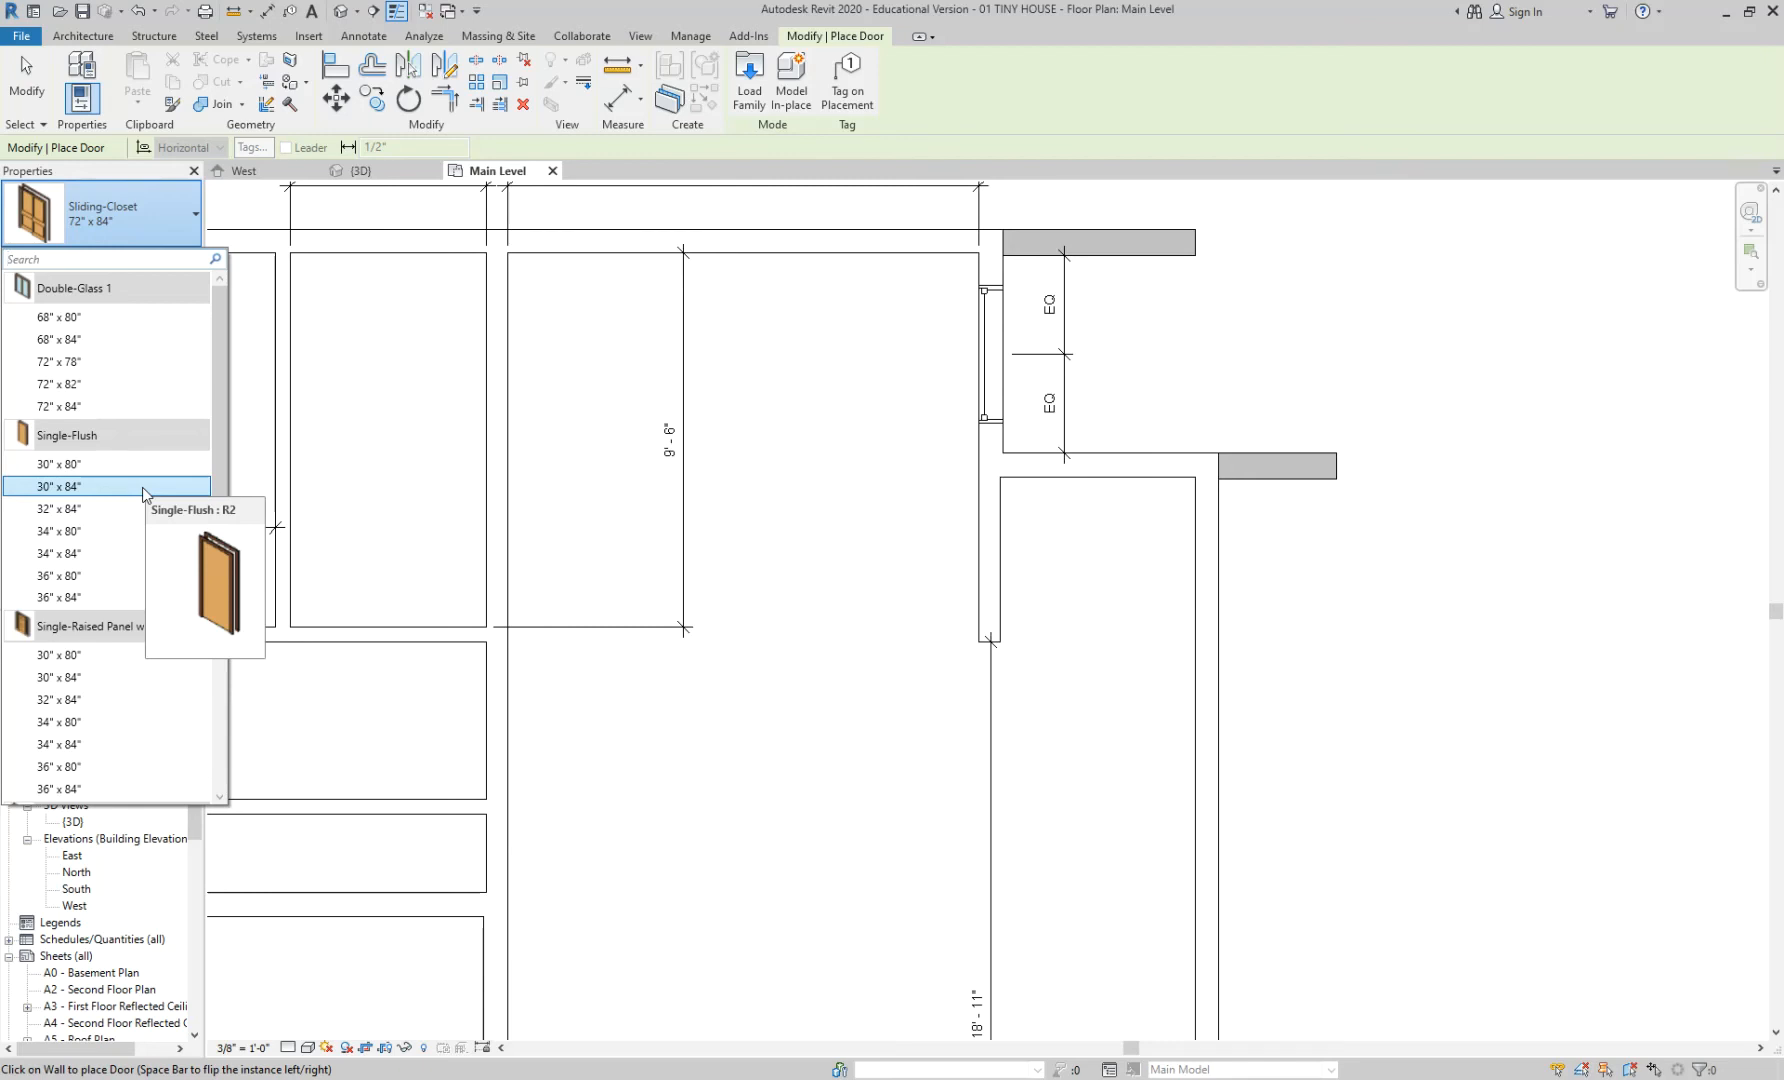
# - In Load Family, open the Doors folder and preview the door families up to Door-Single-Panel.rfa
pyautogui.click(752, 97)
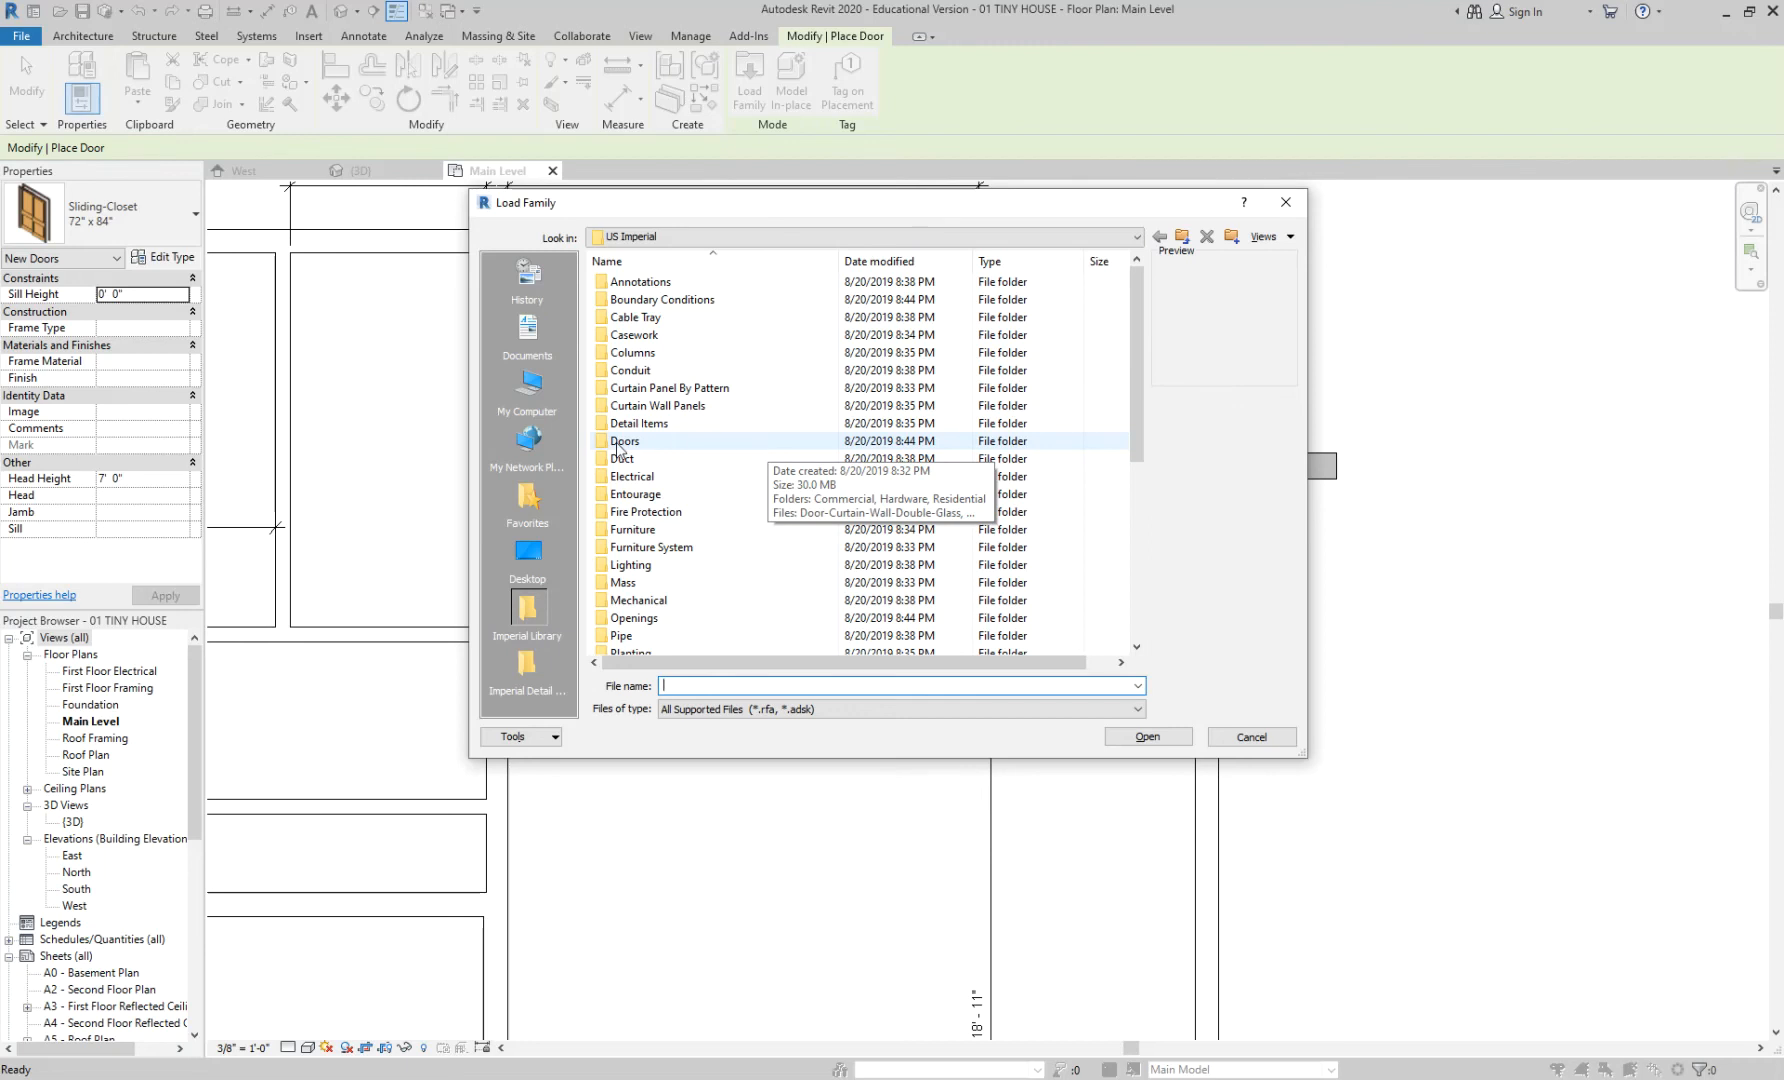
pyautogui.doubleClick(618, 444)
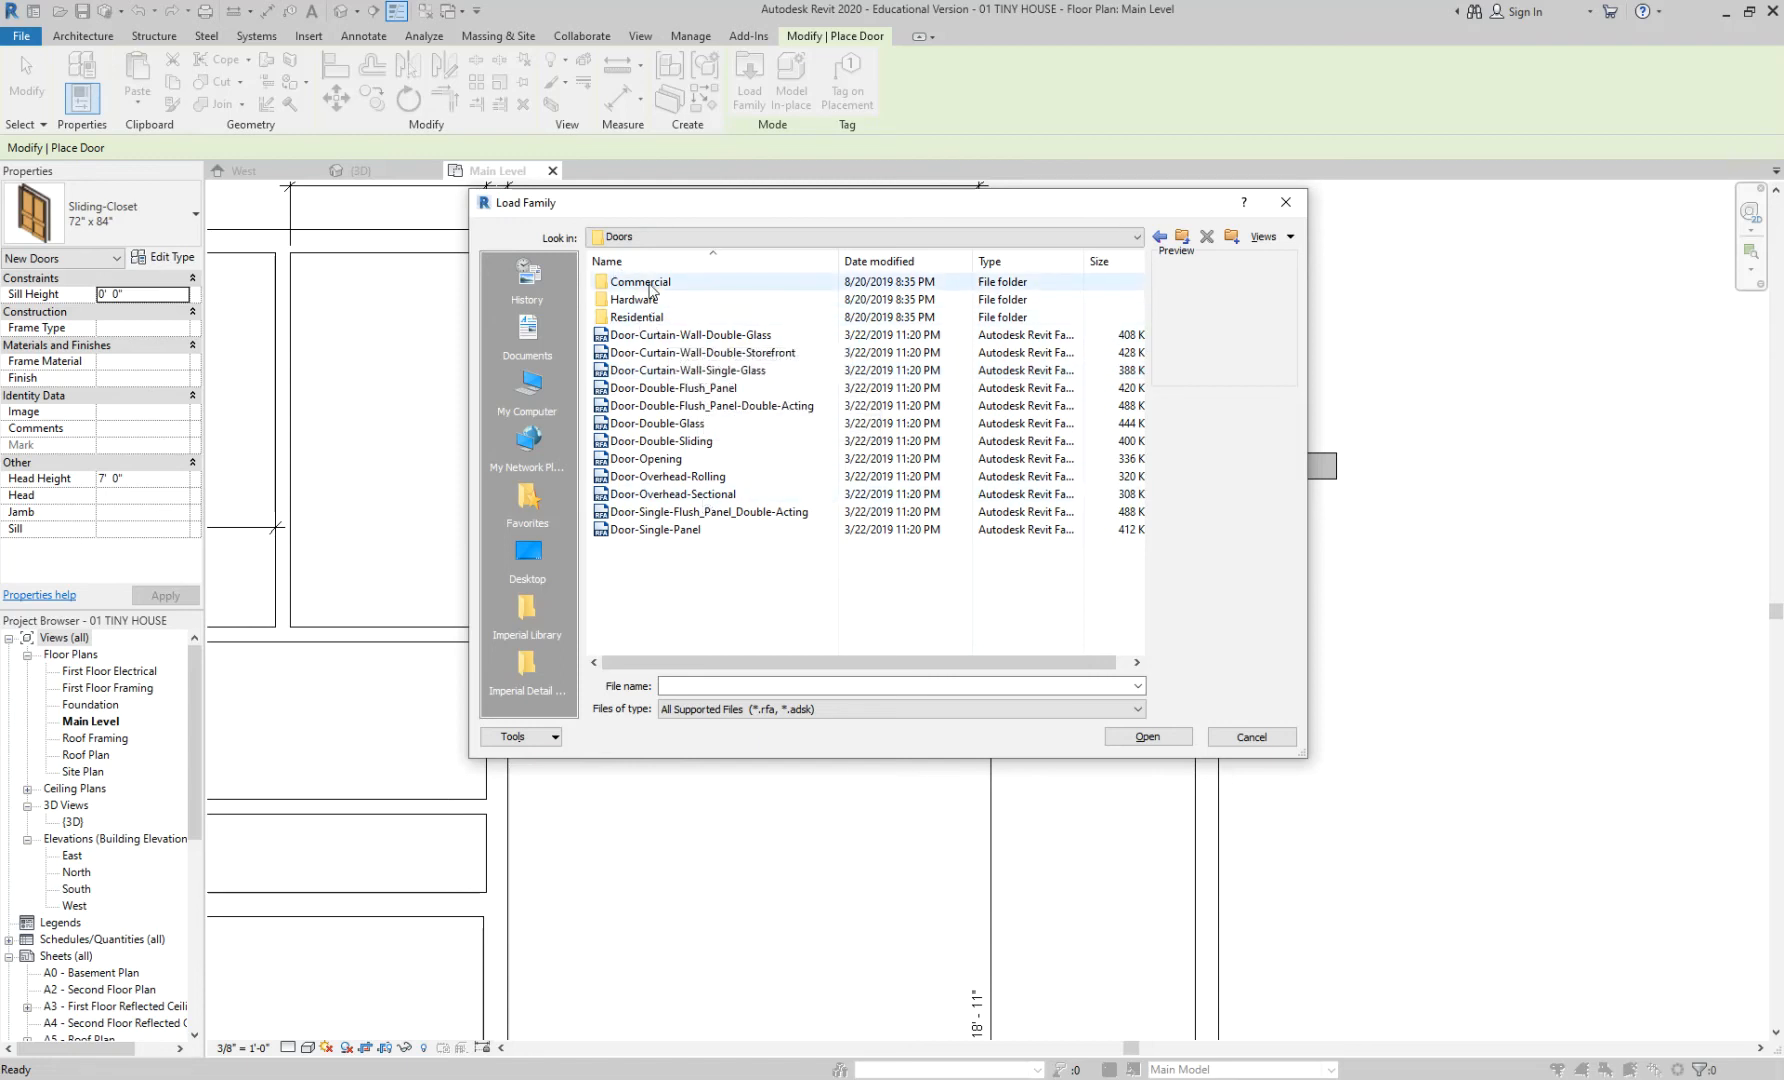
pyautogui.click(656, 337)
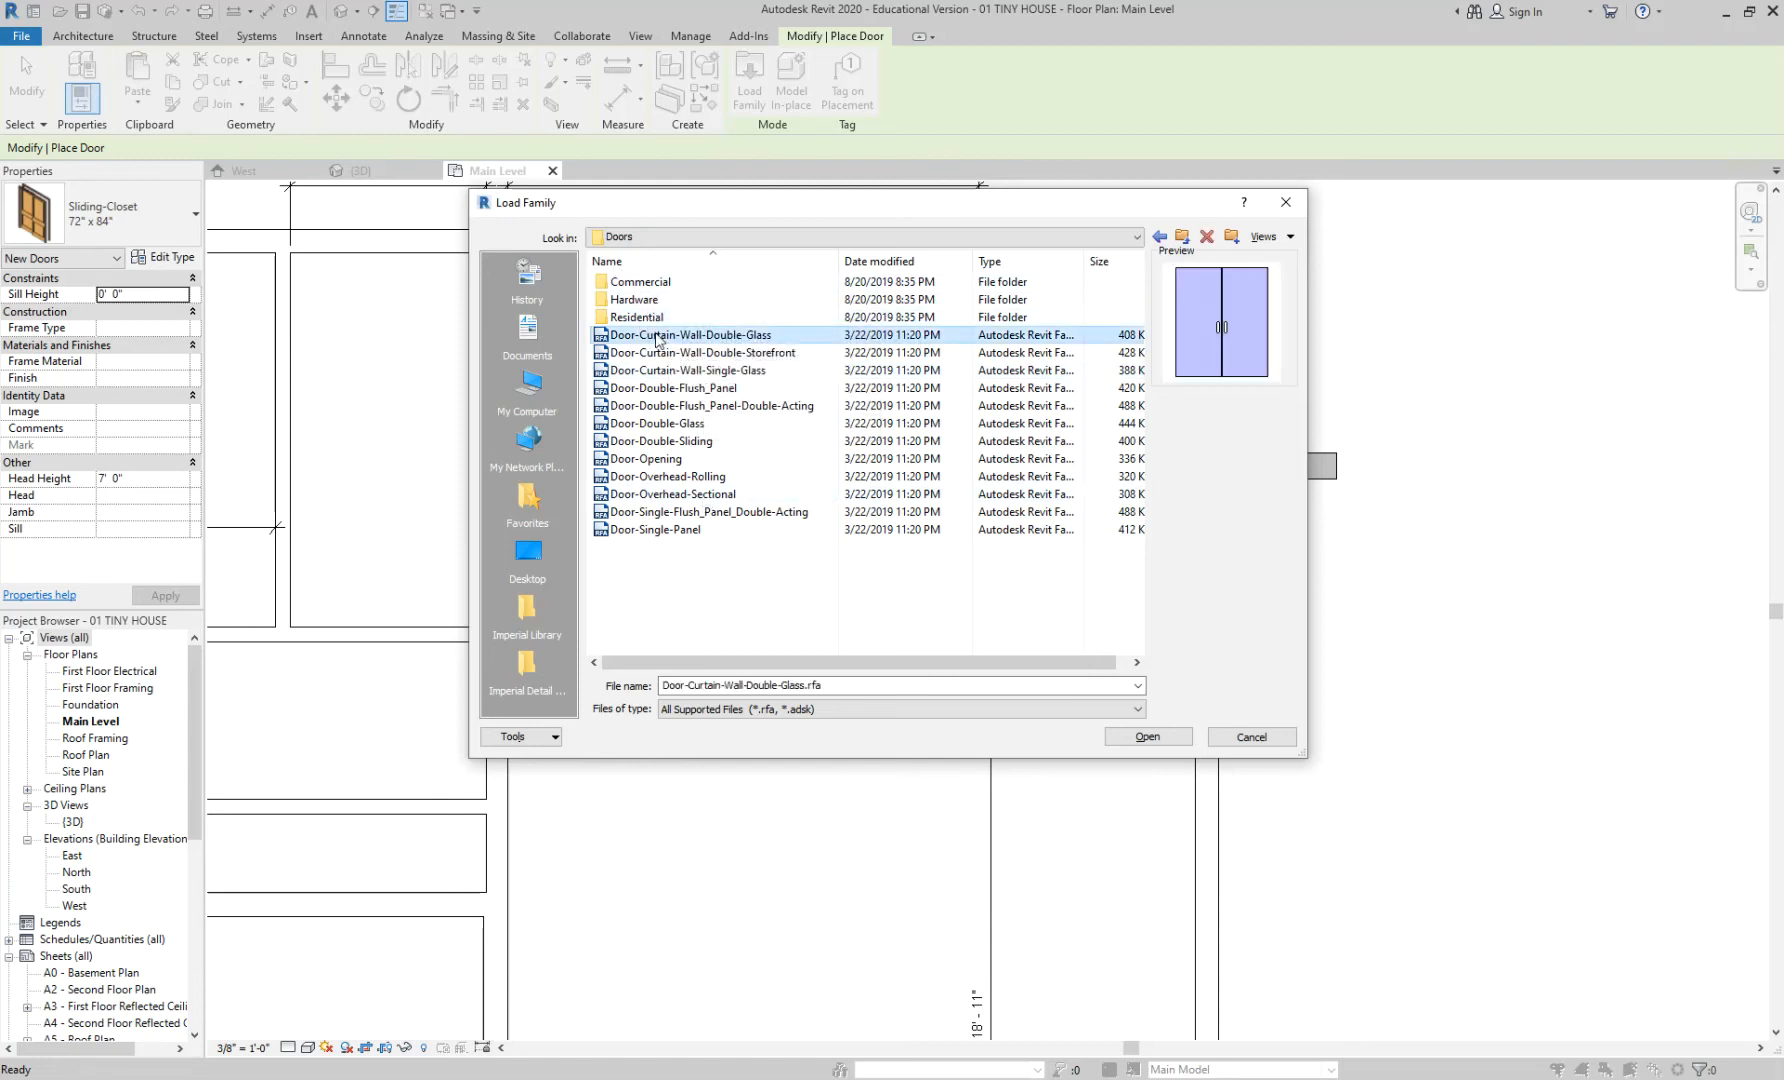
pyautogui.click(670, 425)
pyautogui.click(655, 459)
pyautogui.click(665, 494)
pyautogui.click(660, 512)
pyautogui.click(657, 532)
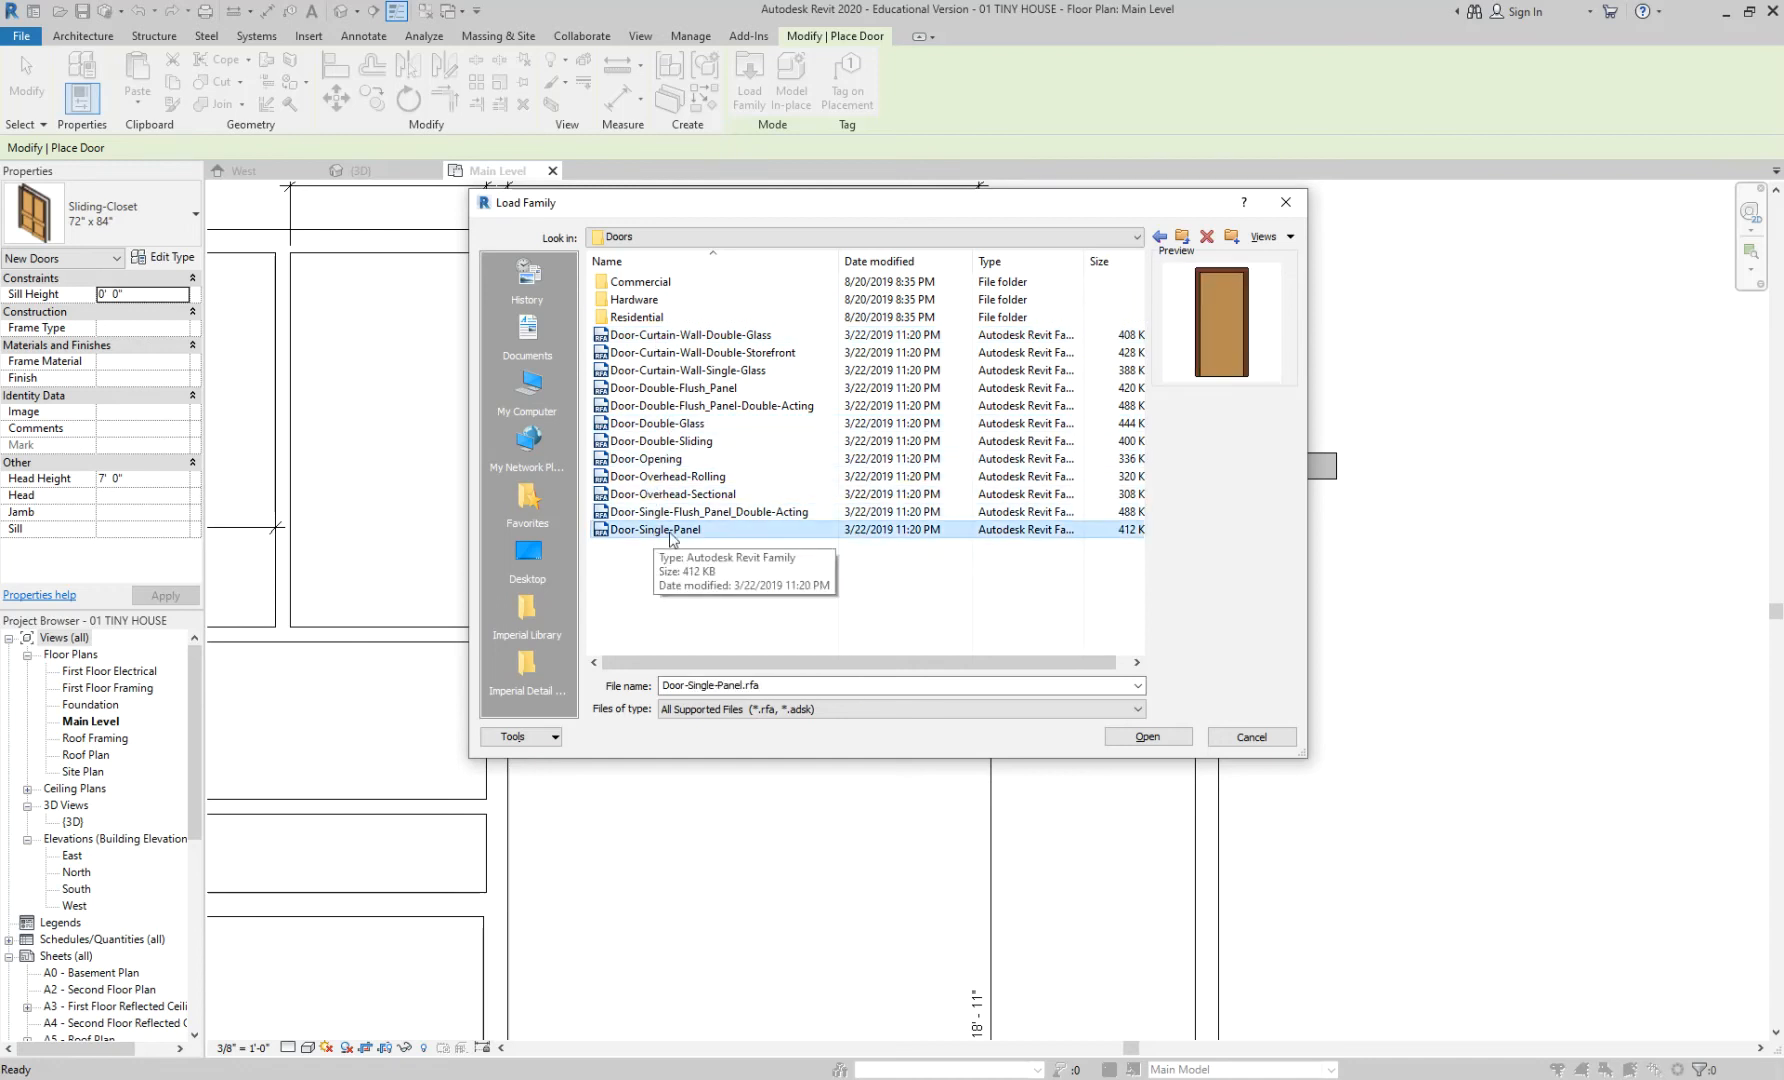
# - Open the Residential folder, preview its exterior, garage and interior door families, and widen the name column
pyautogui.doubleClick(660, 319)
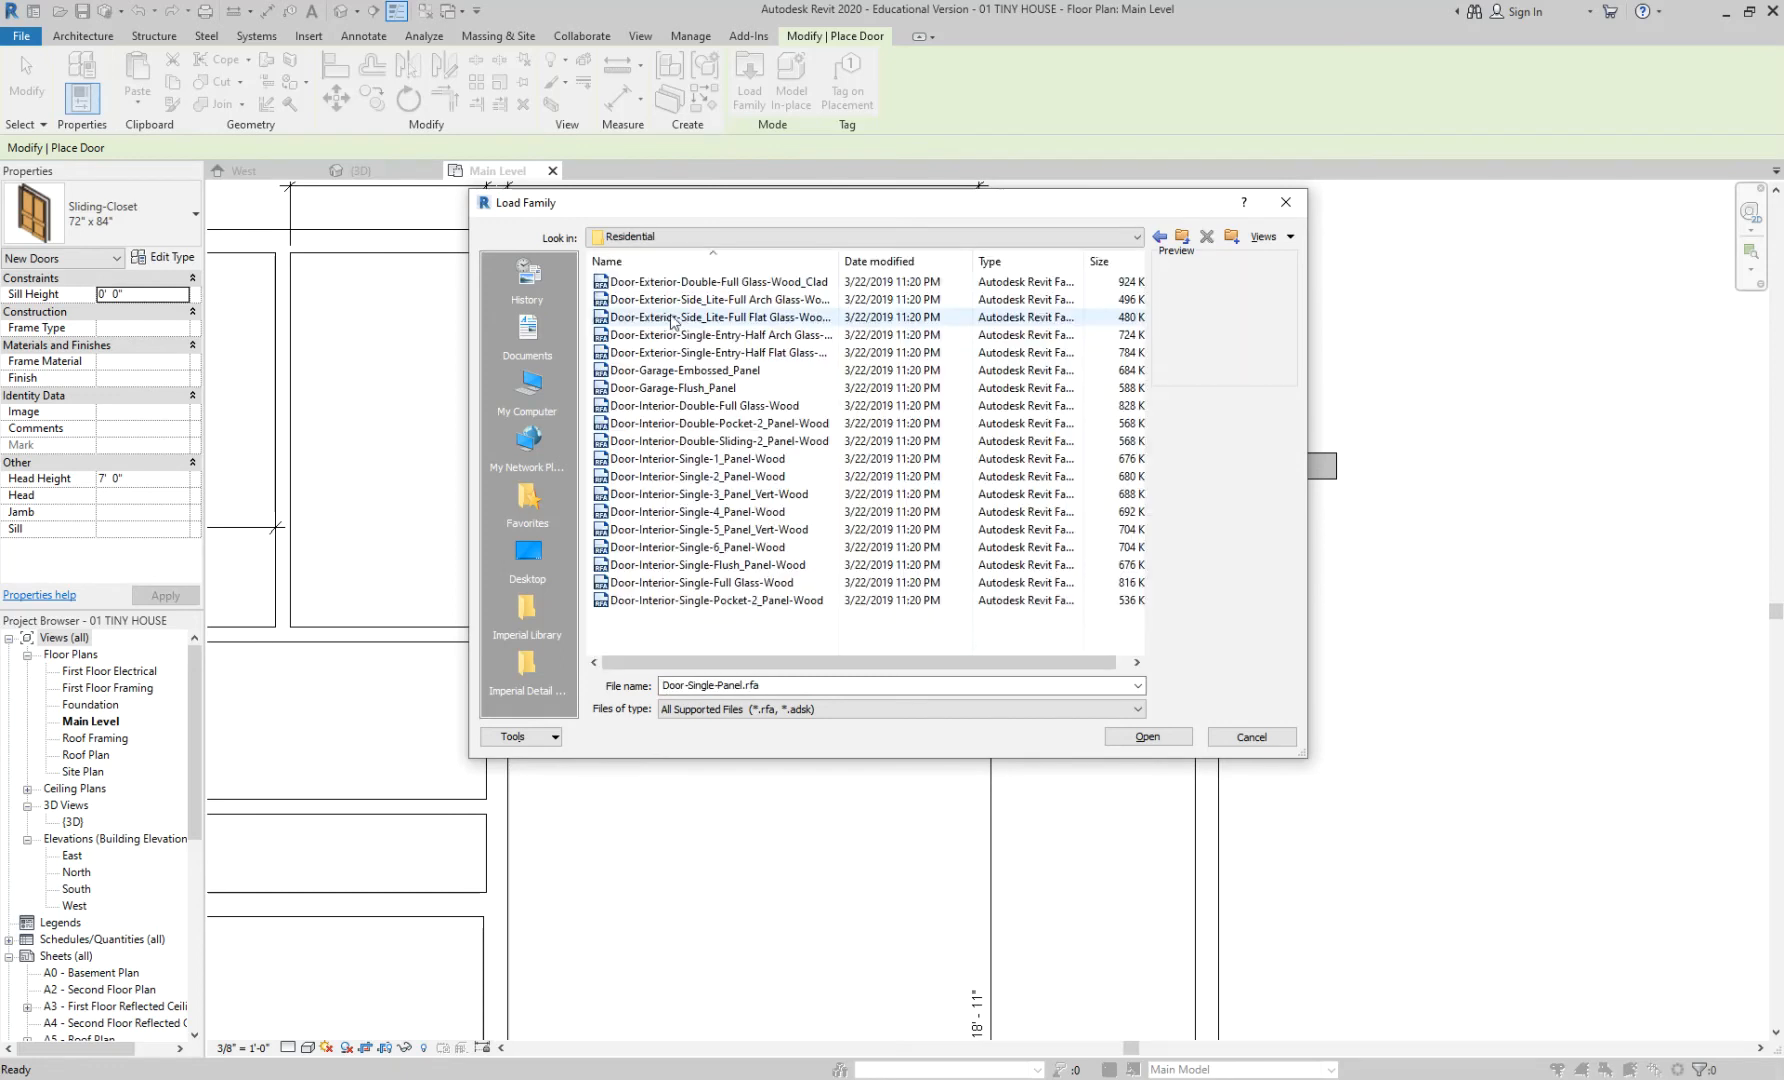
pyautogui.click(697, 284)
pyautogui.click(697, 300)
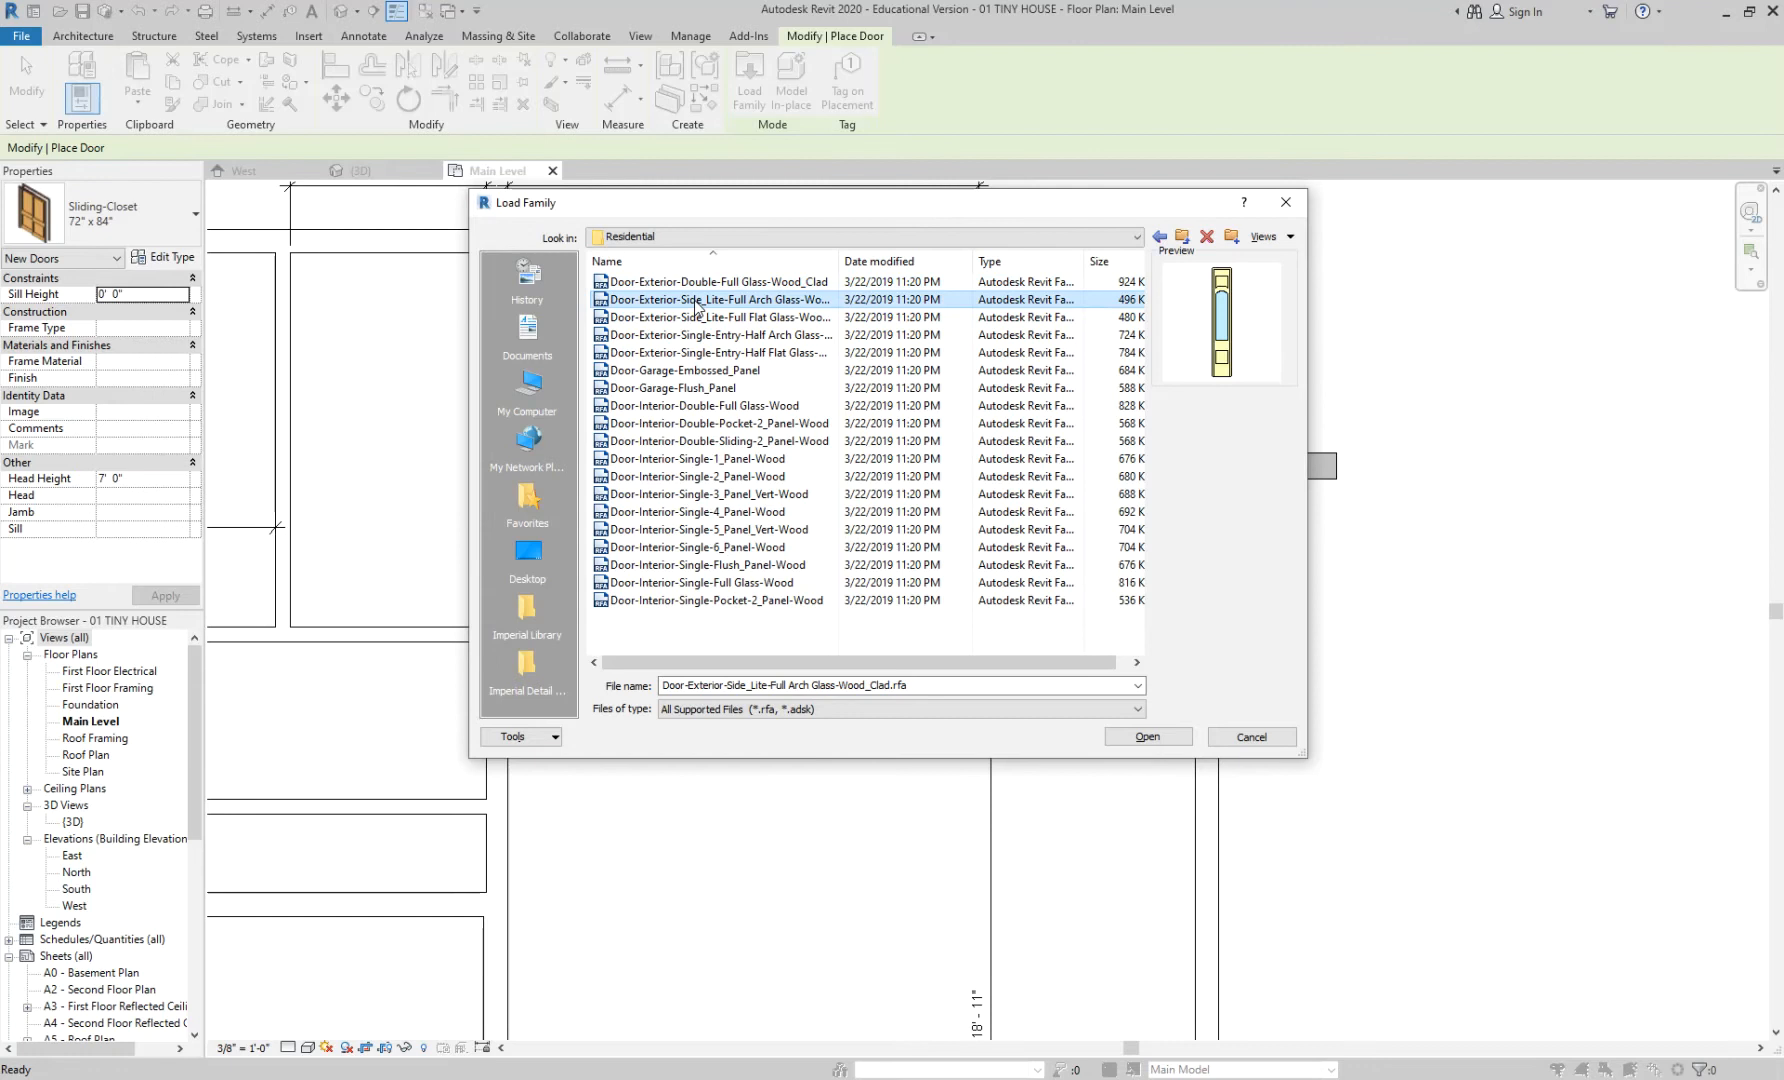
pyautogui.press('Down')
pyautogui.press('Down')
pyautogui.press('Down')
pyautogui.press('Down')
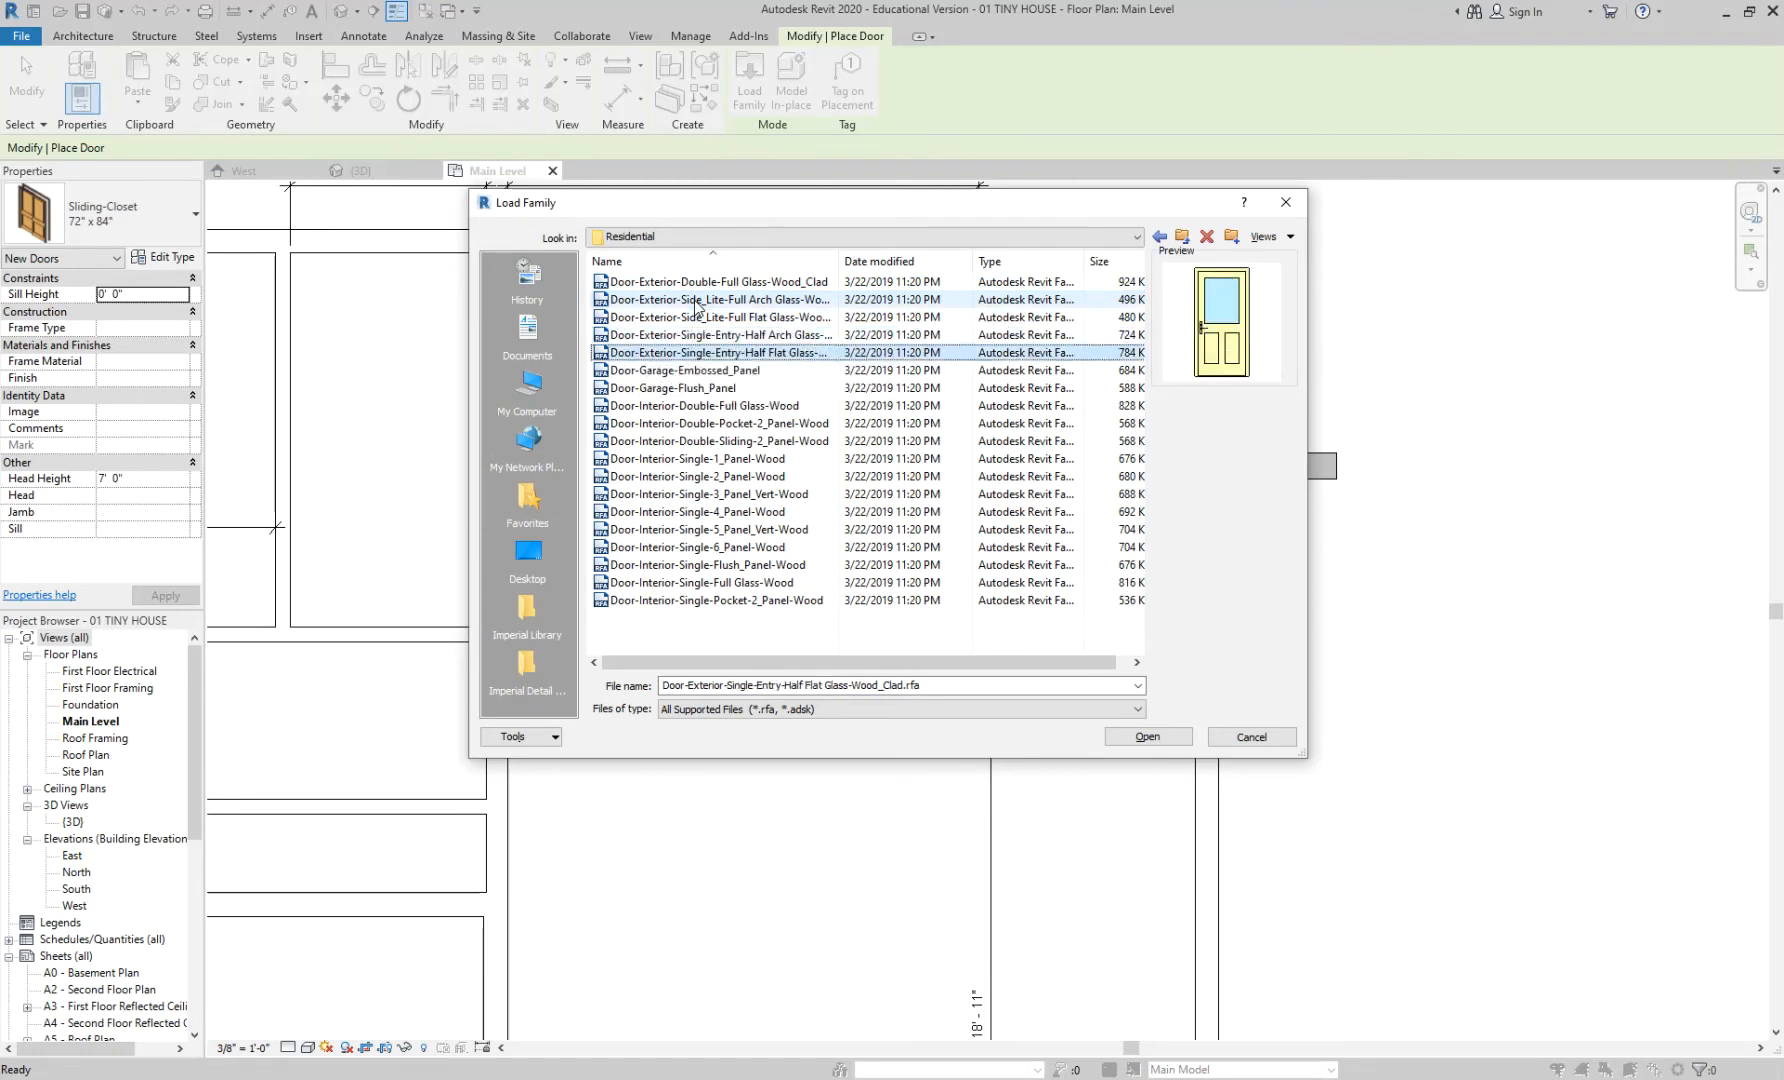
pyautogui.press('Up')
pyautogui.press('Down')
pyautogui.press('Down')
pyautogui.press('Down')
pyautogui.press('Down')
pyautogui.press('Down')
pyautogui.press('Down')
pyautogui.press('Down')
pyautogui.press('Down')
pyautogui.press('Down')
pyautogui.press('Down')
pyautogui.press('Down')
pyautogui.press('Down')
pyautogui.press('Down')
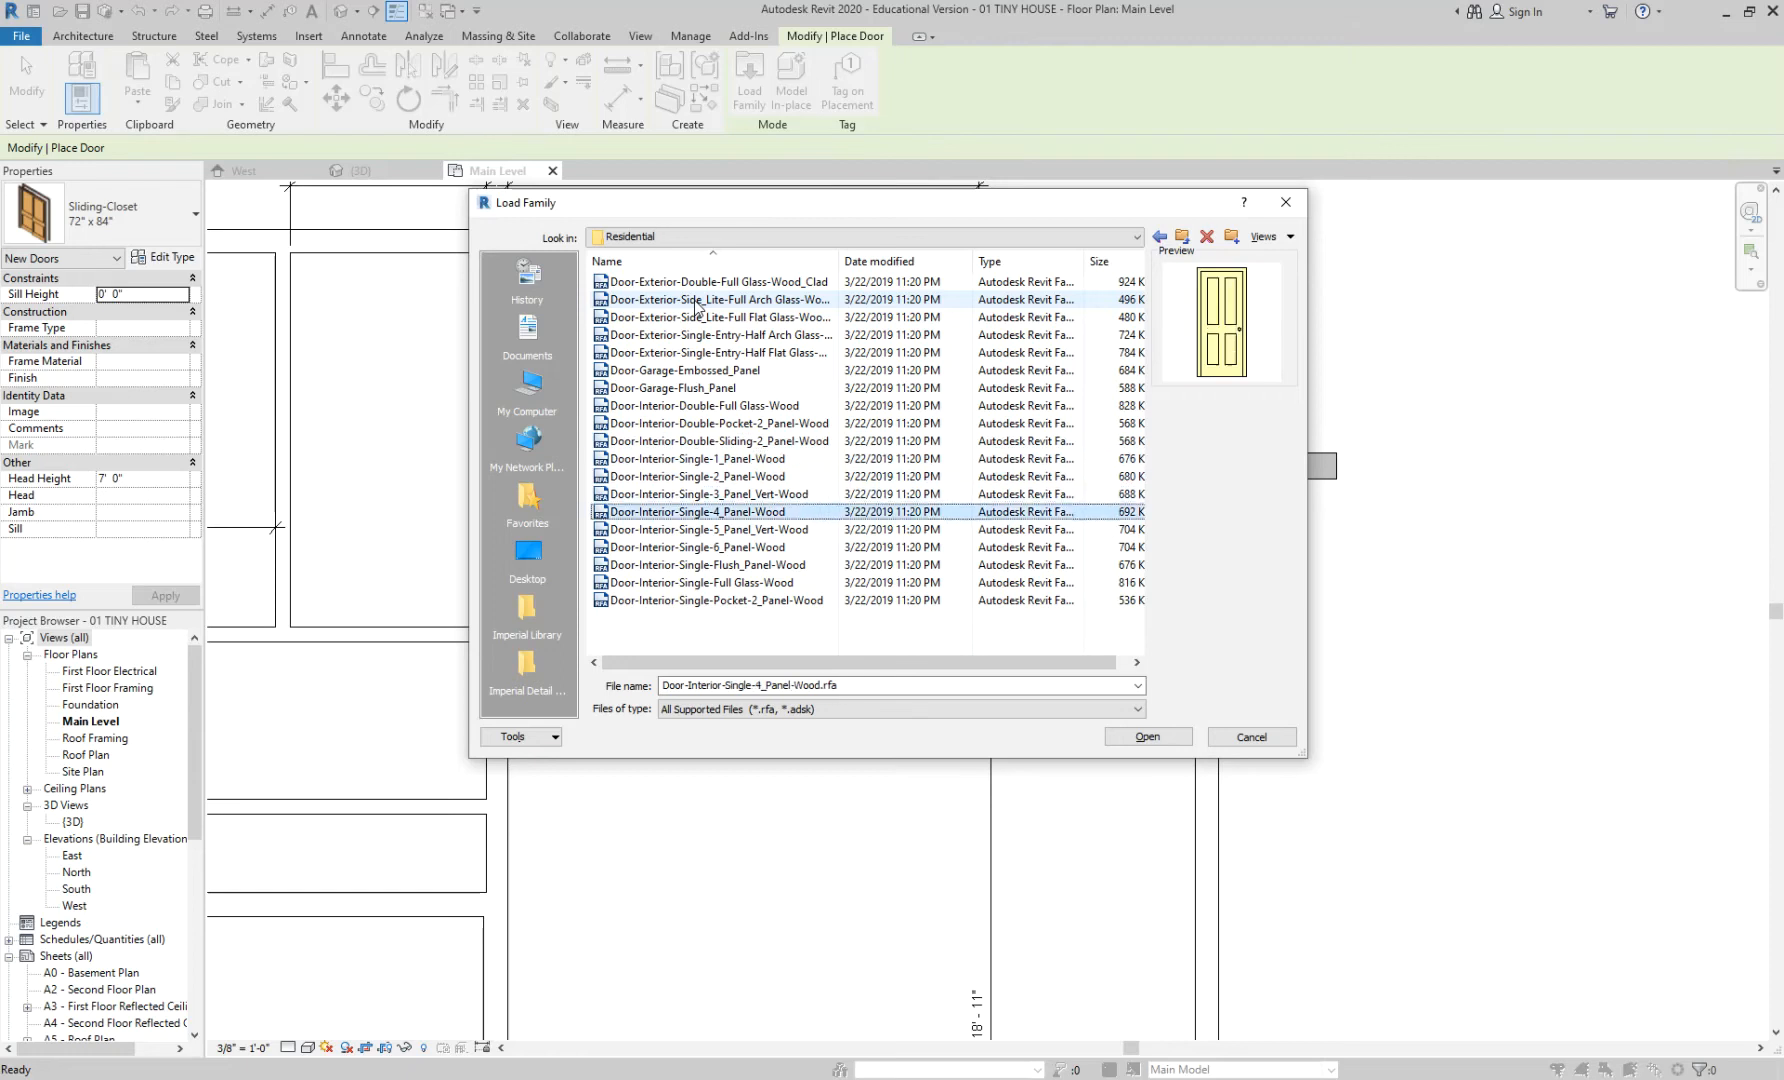
pyautogui.press('Down')
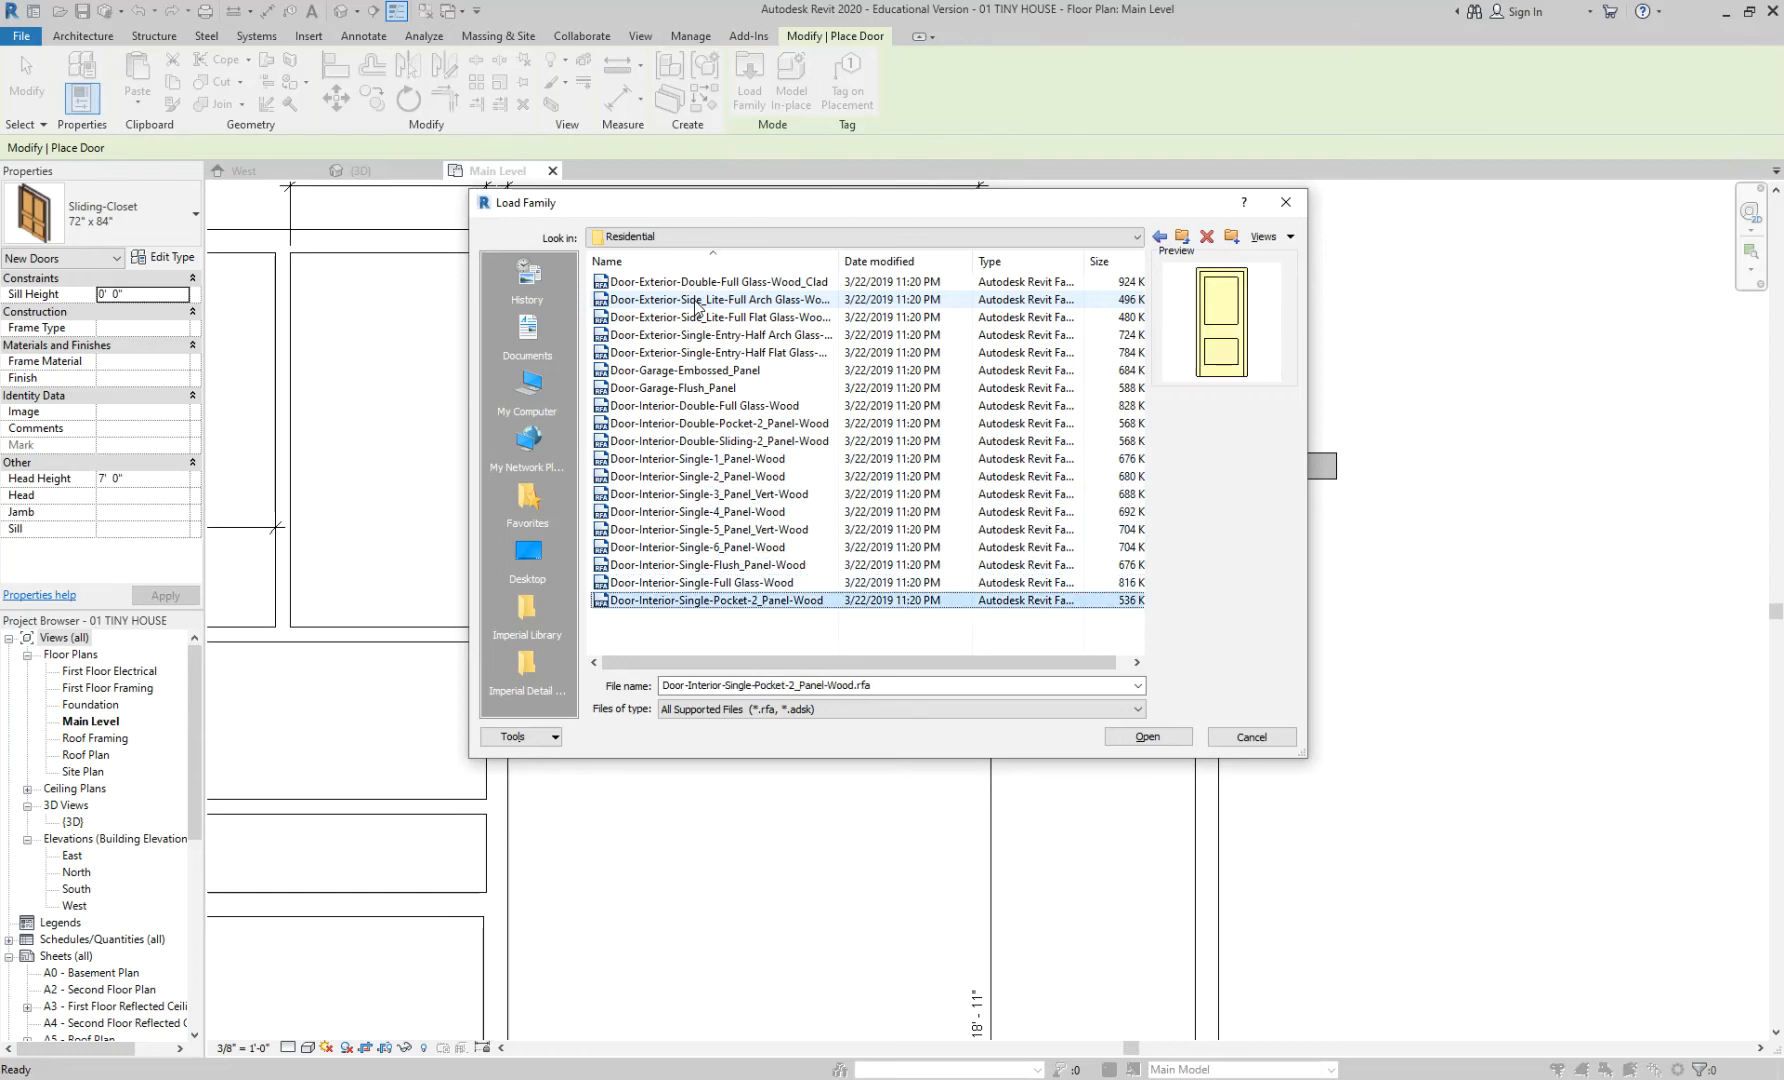
pyautogui.click(775, 336)
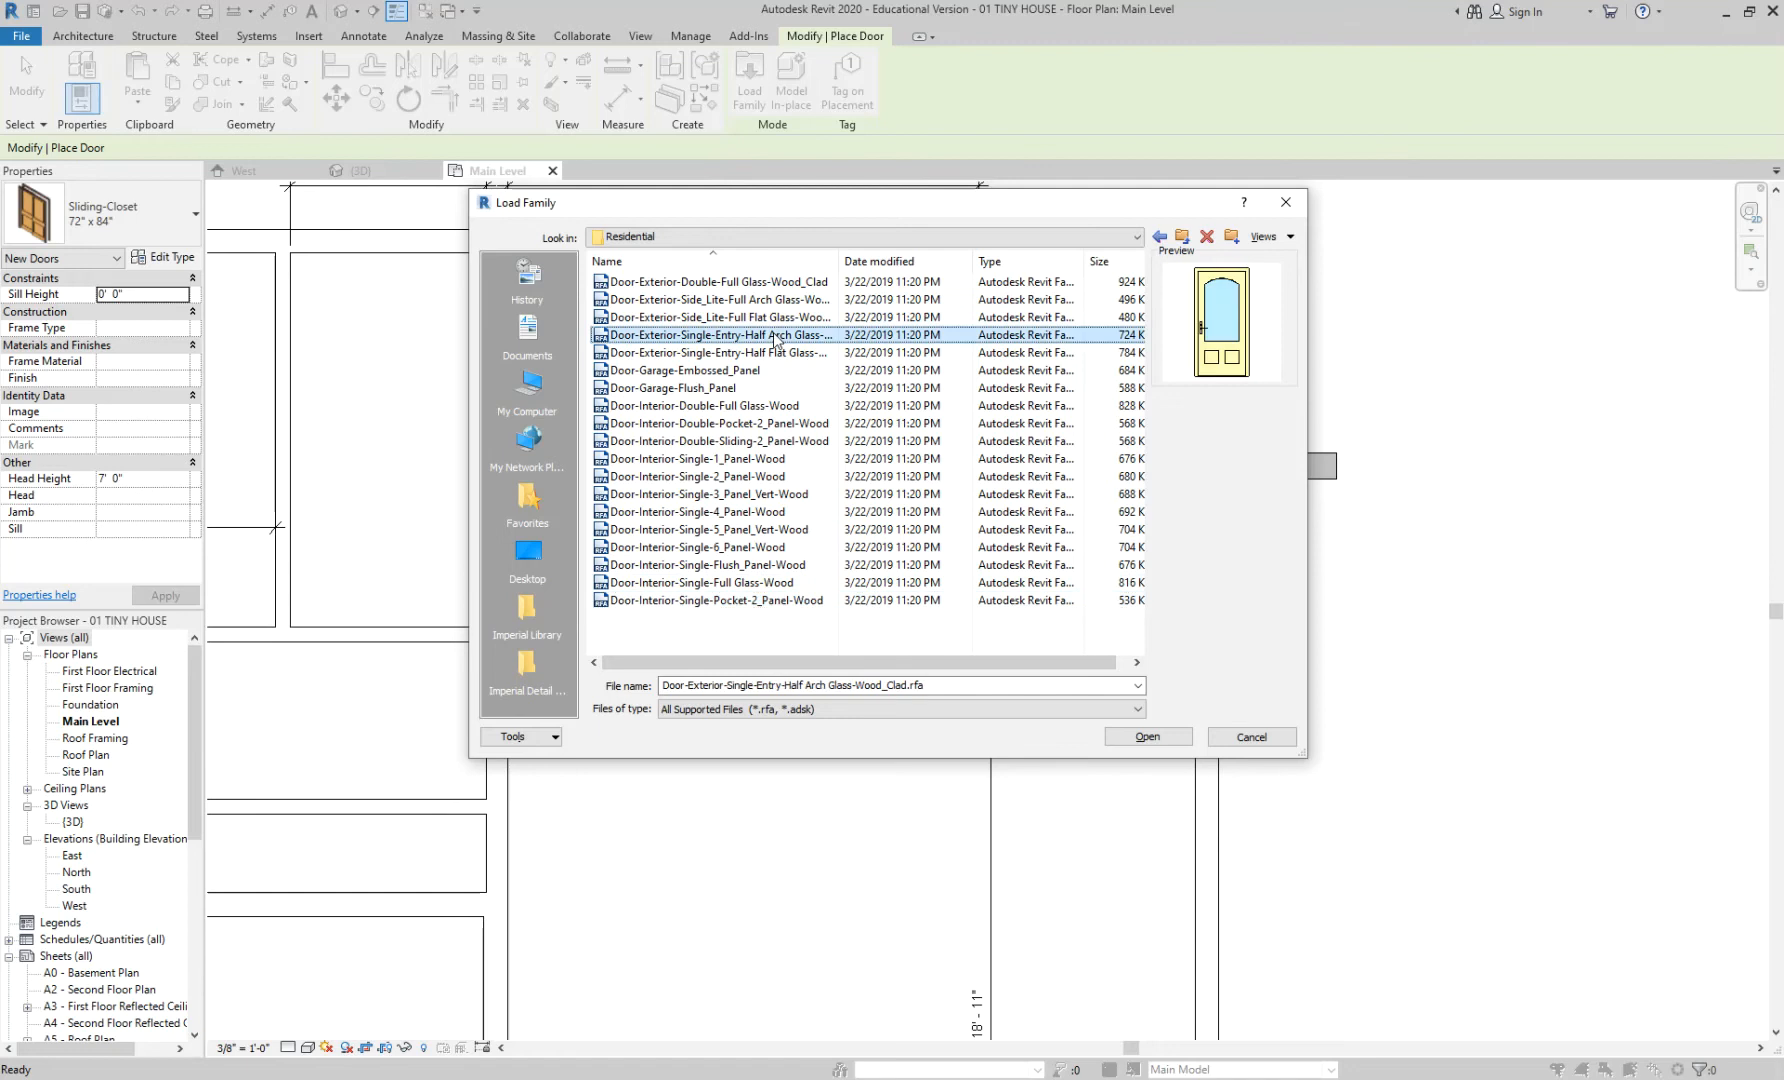
pyautogui.click(790, 318)
pyautogui.click(792, 354)
pyautogui.moveTo(838, 260); pyautogui.dragTo(888, 260)
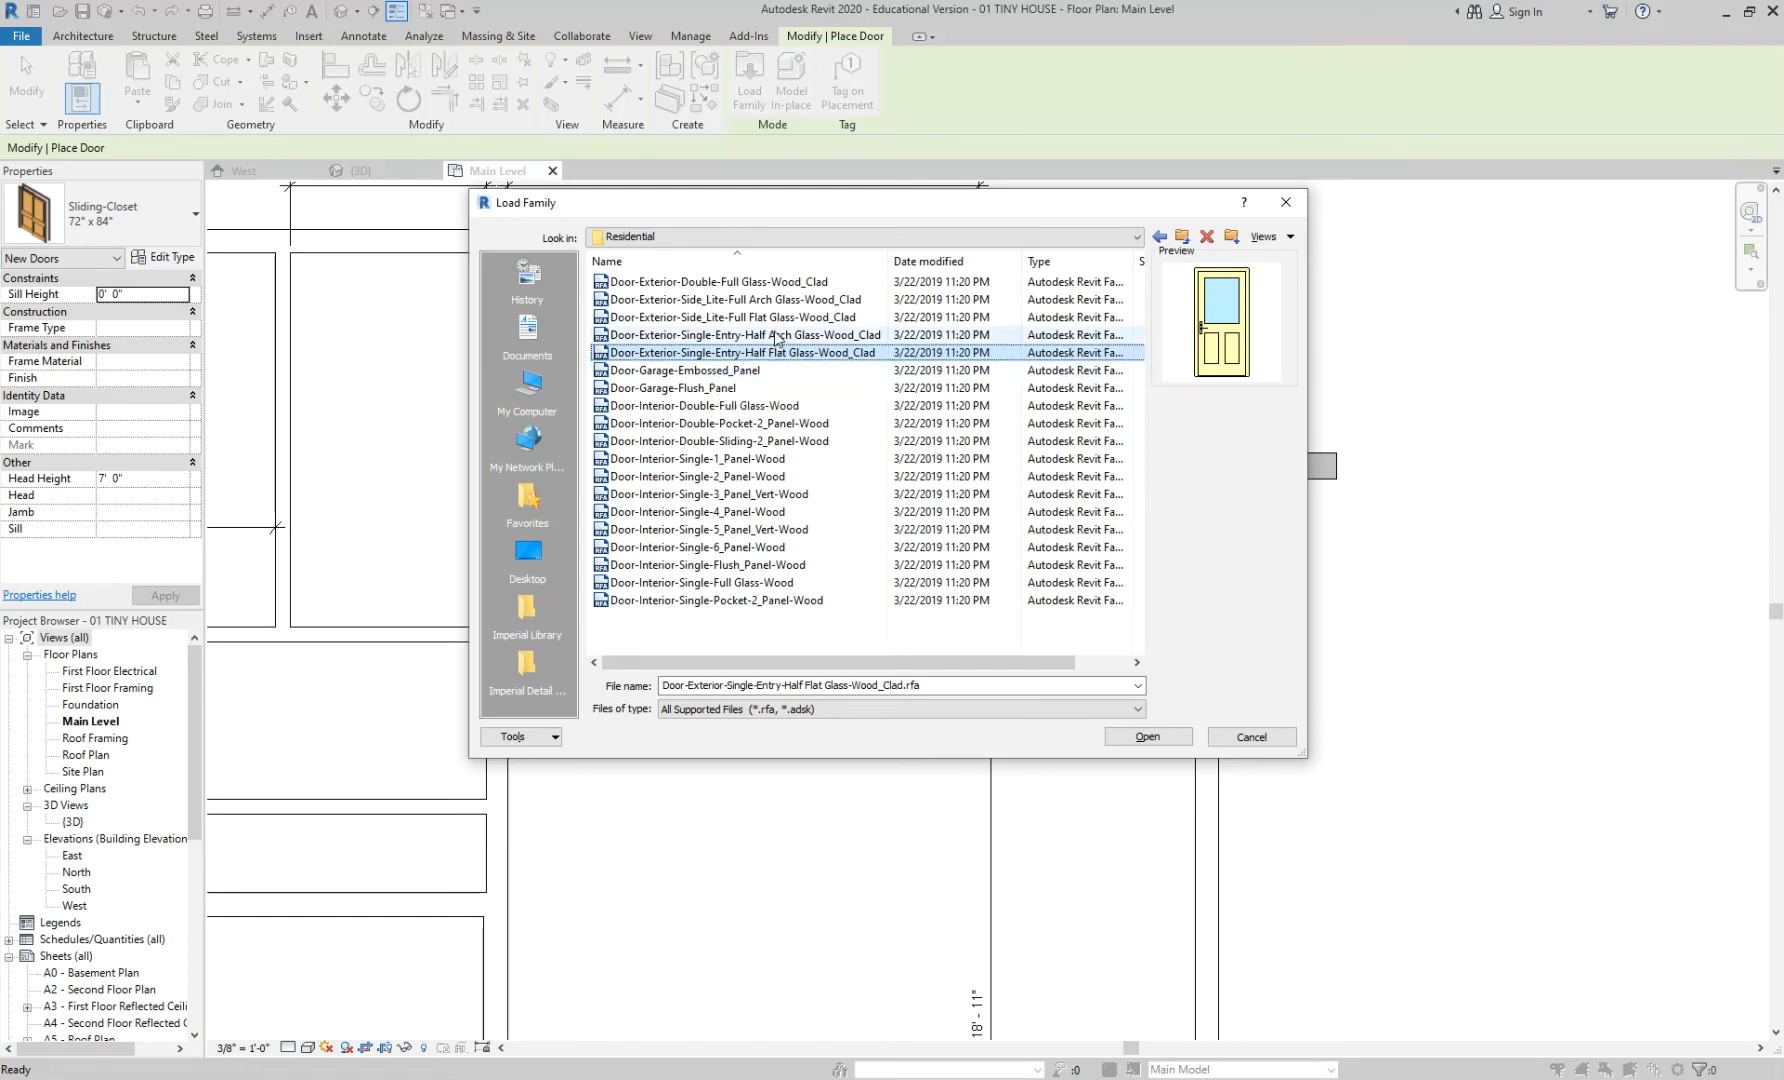
# - Compare previews of the double full-glass, garage, interior and side-lite door families
pyautogui.click(791, 281)
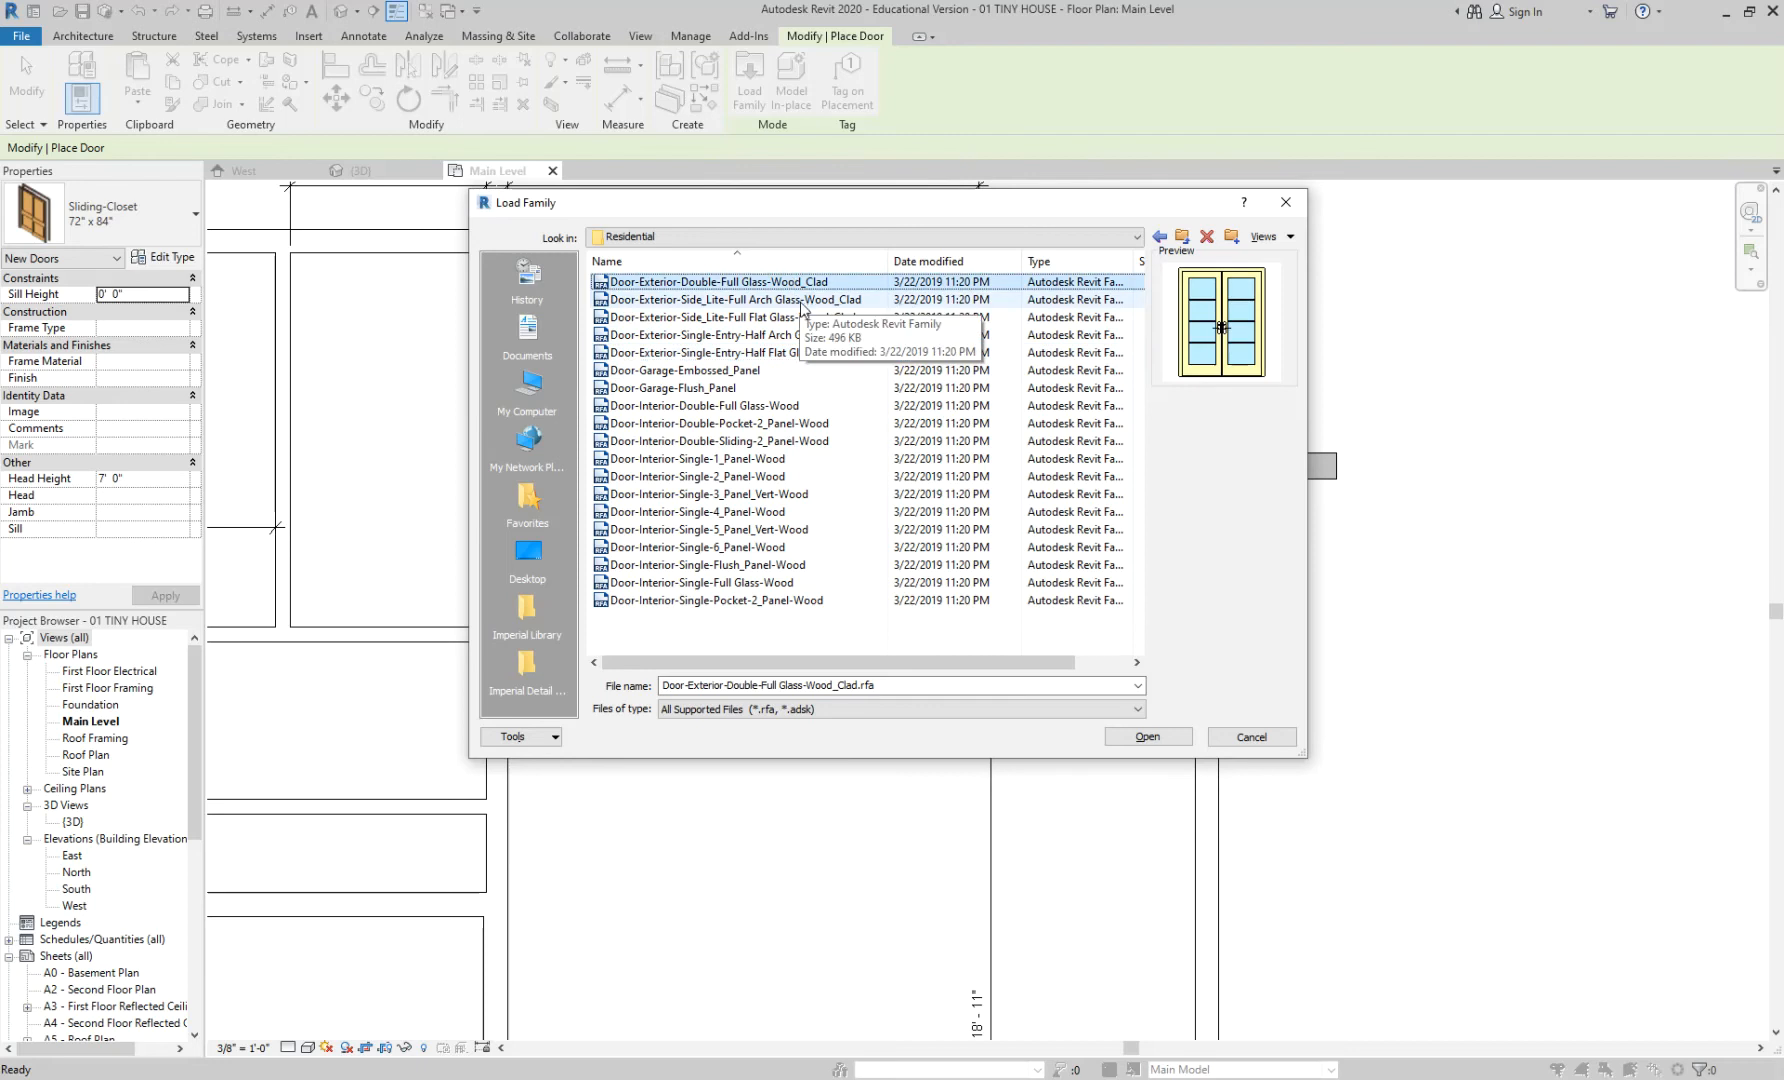
pyautogui.click(772, 372)
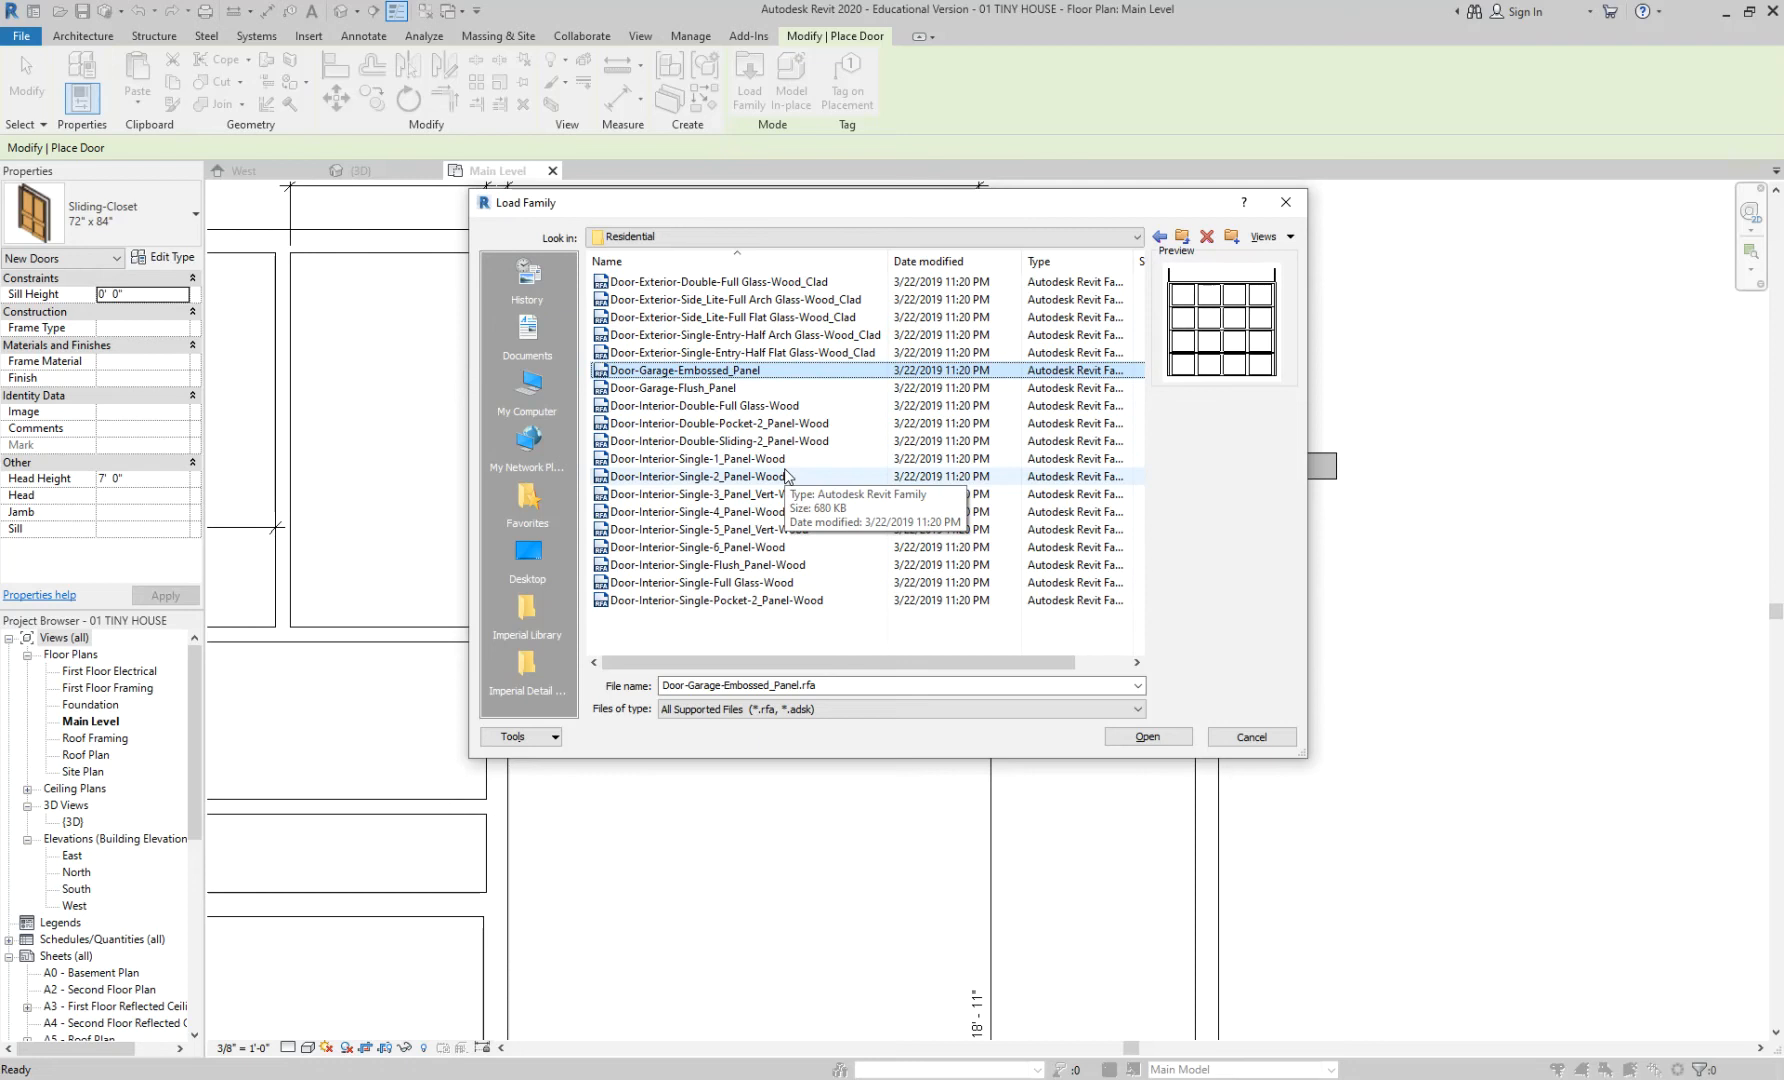
pyautogui.click(776, 582)
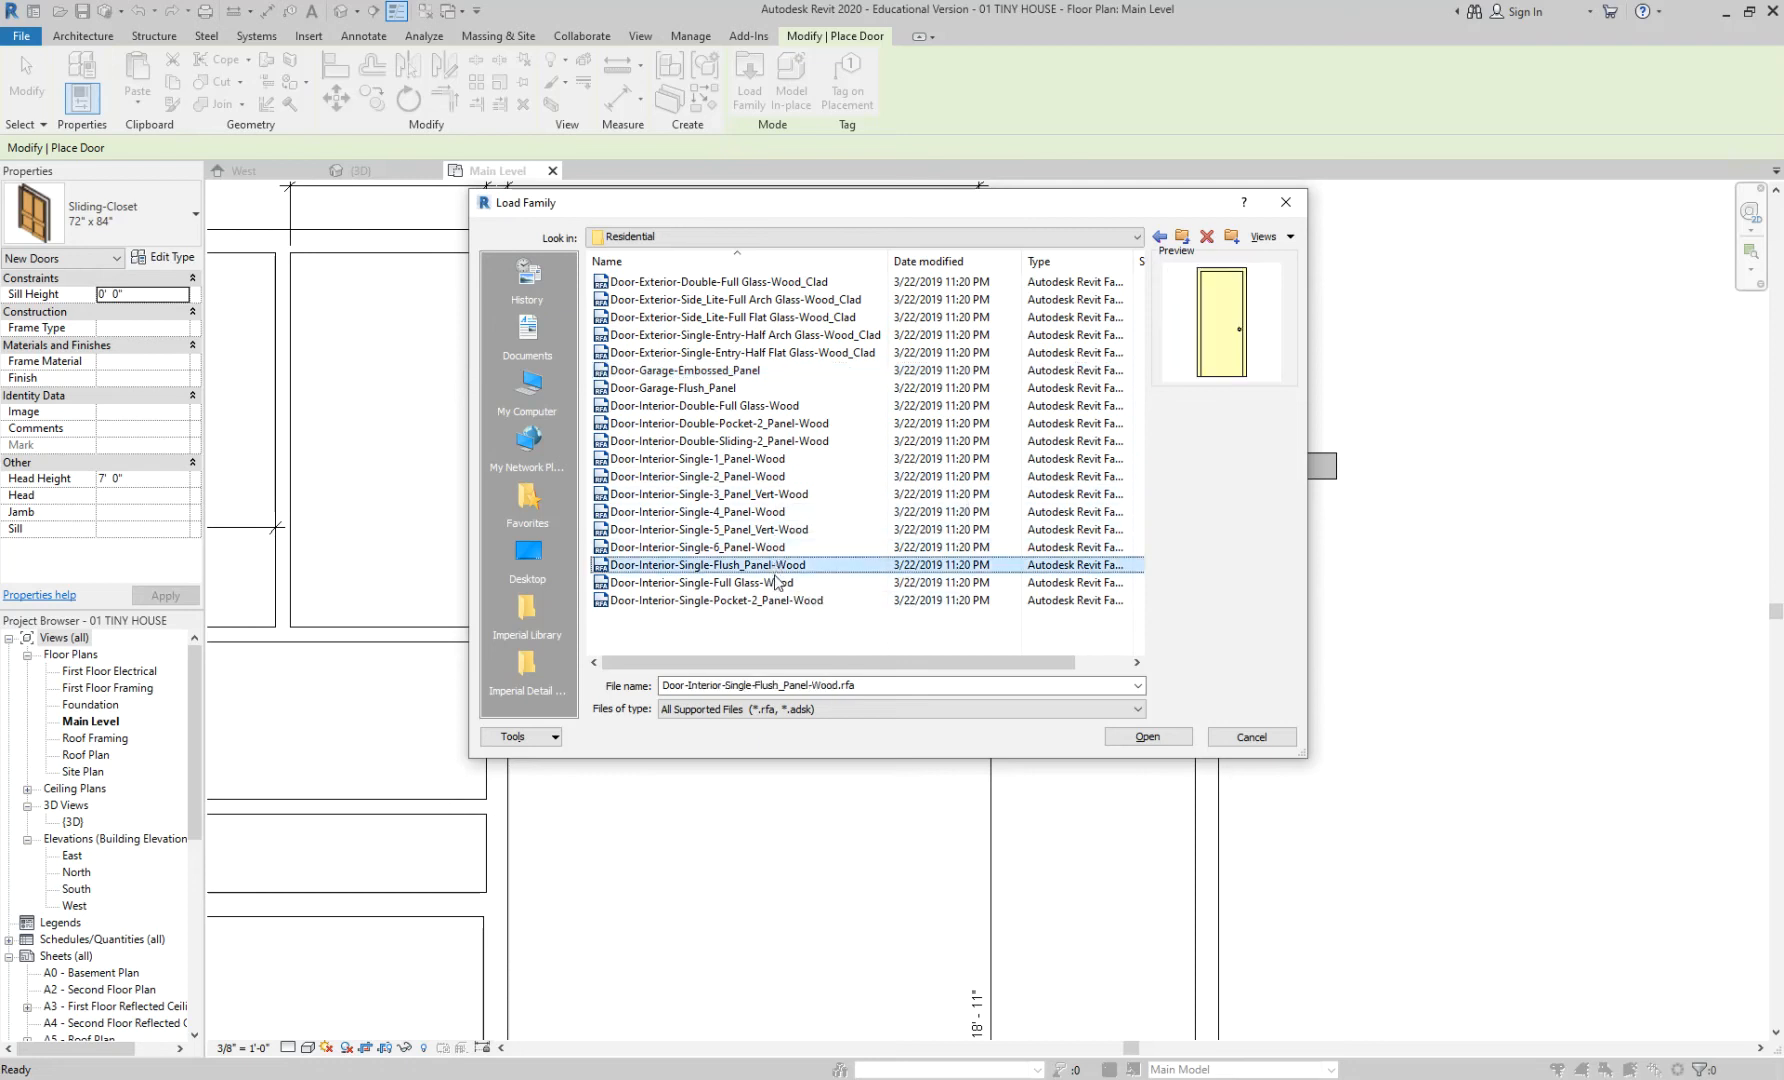
pyautogui.click(781, 600)
pyautogui.click(782, 583)
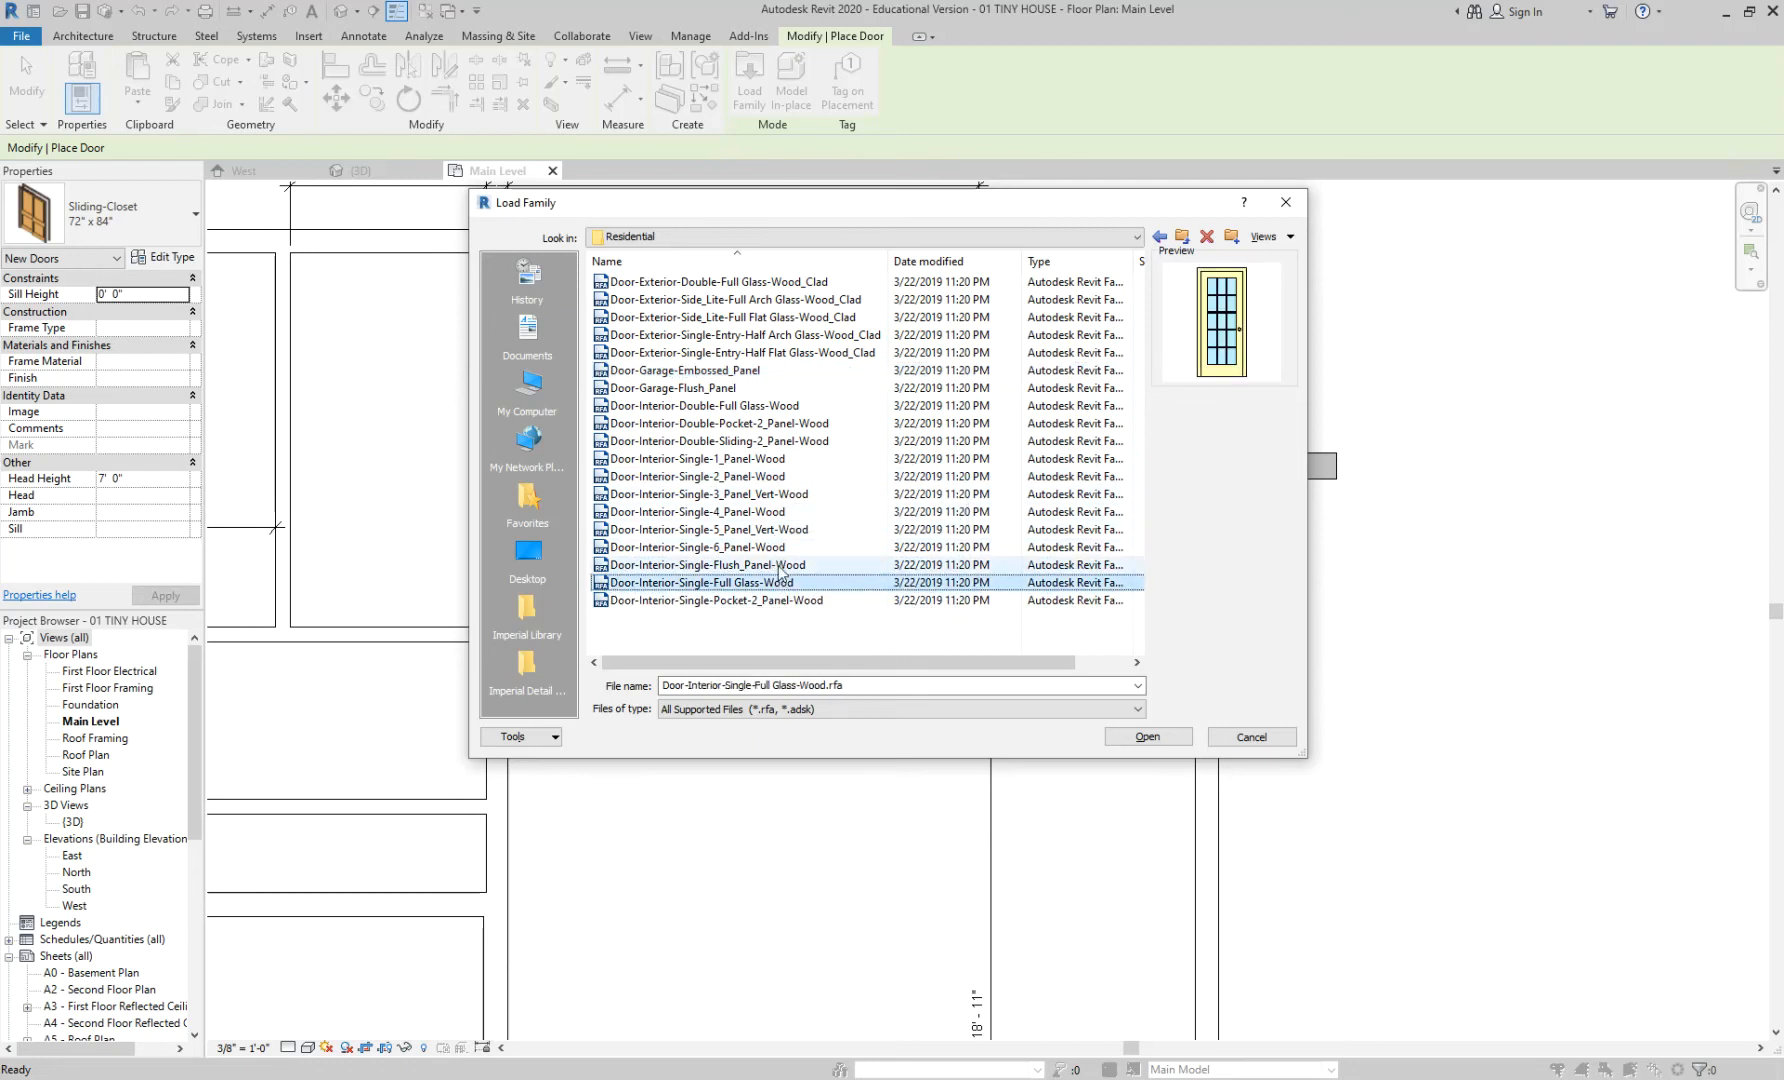
pyautogui.click(808, 320)
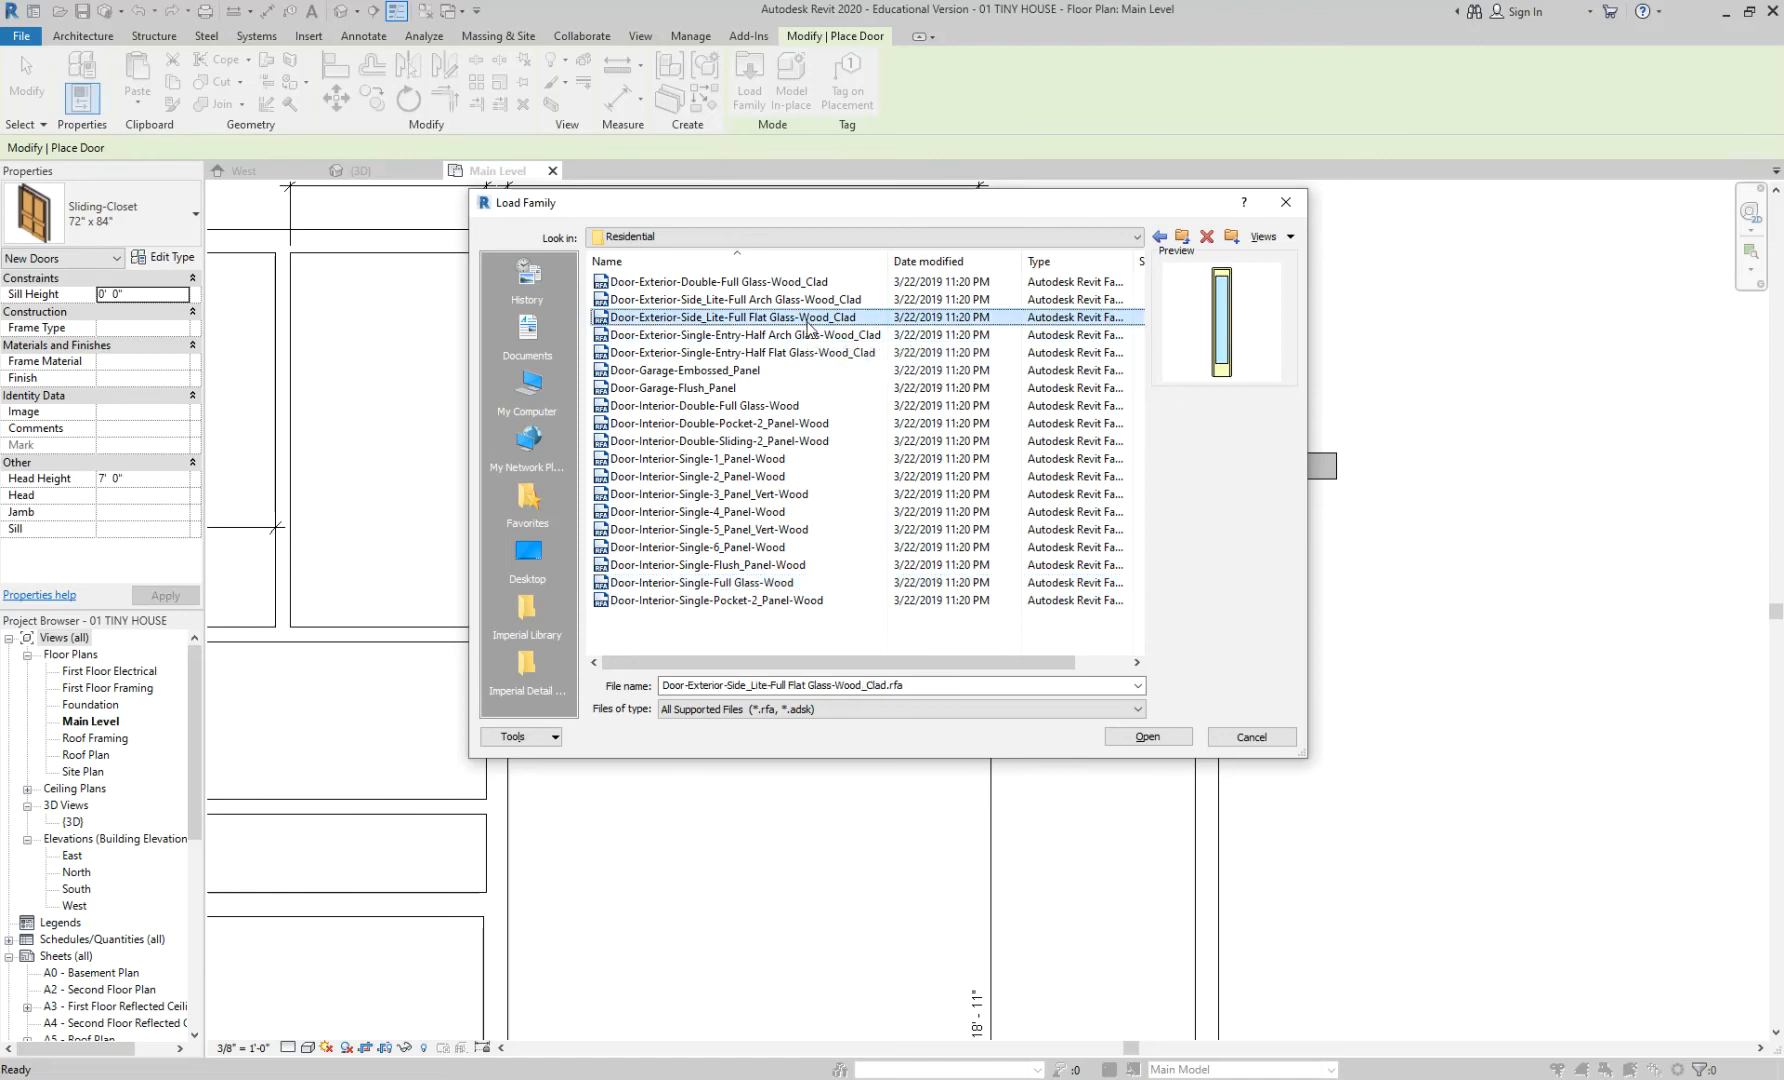
pyautogui.click(809, 336)
pyautogui.click(811, 353)
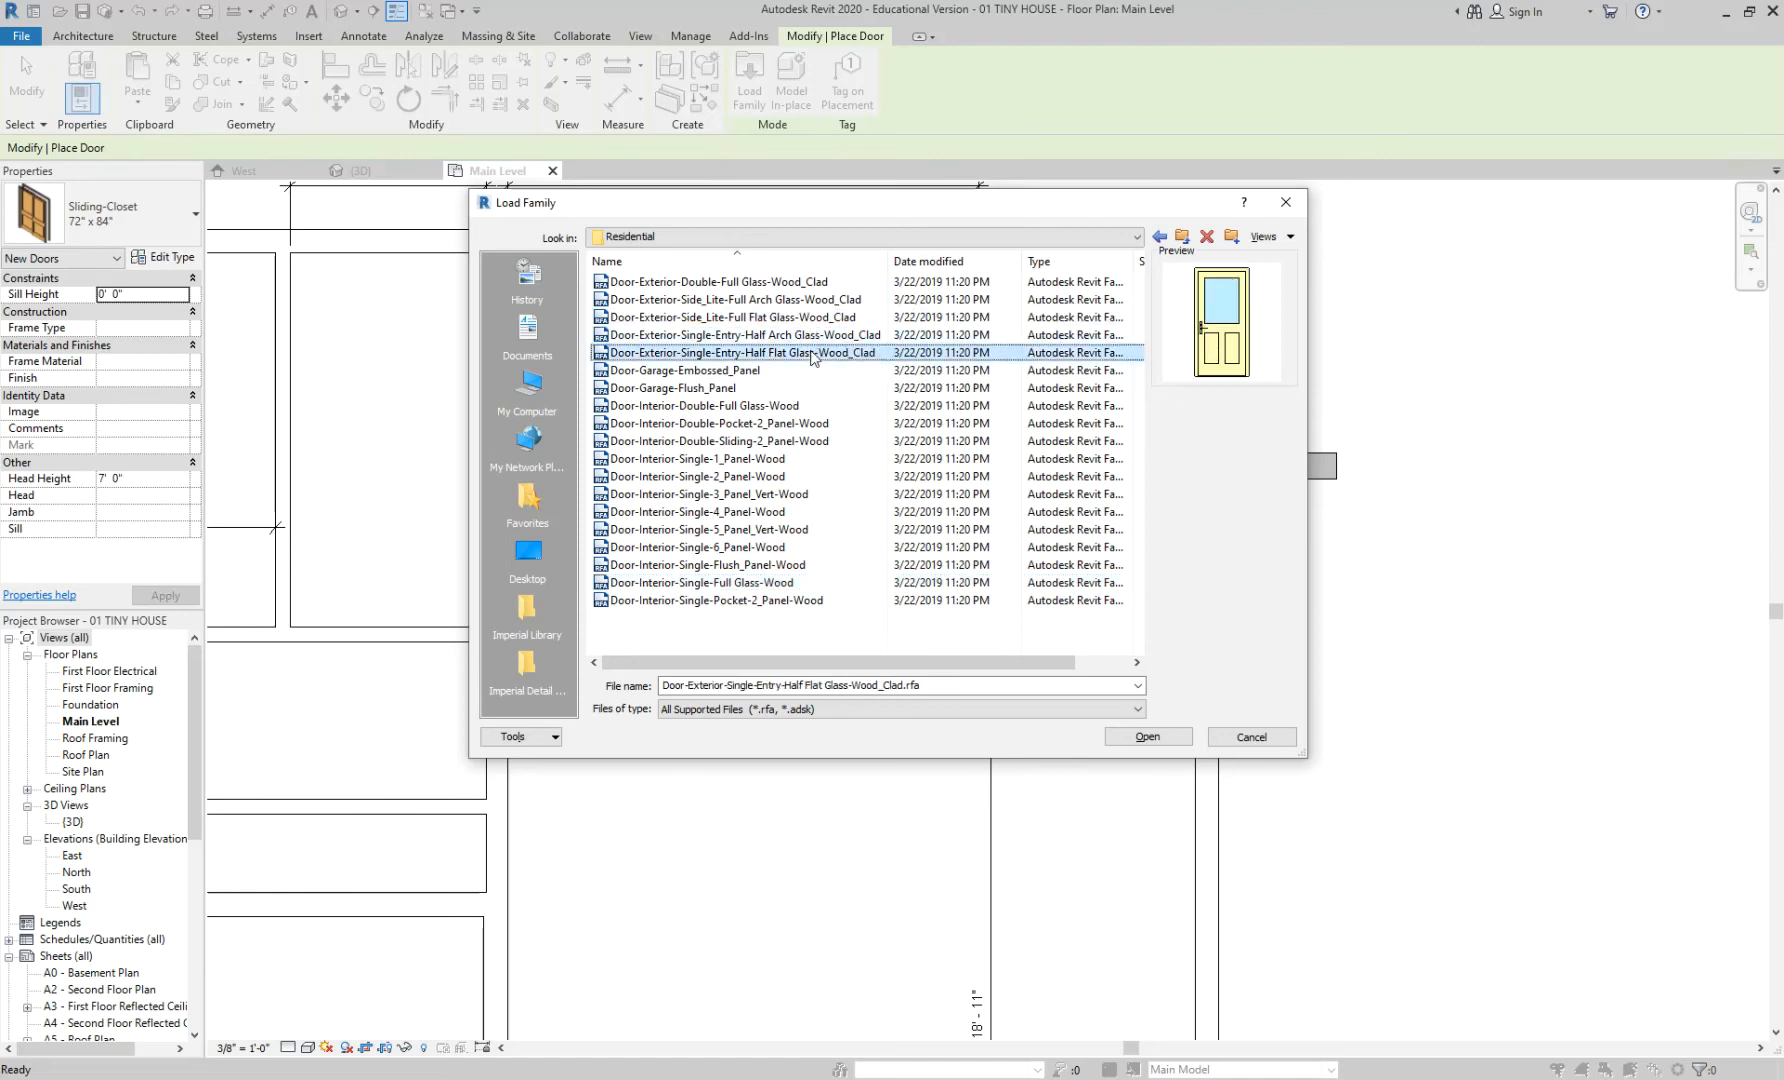
pyautogui.click(801, 283)
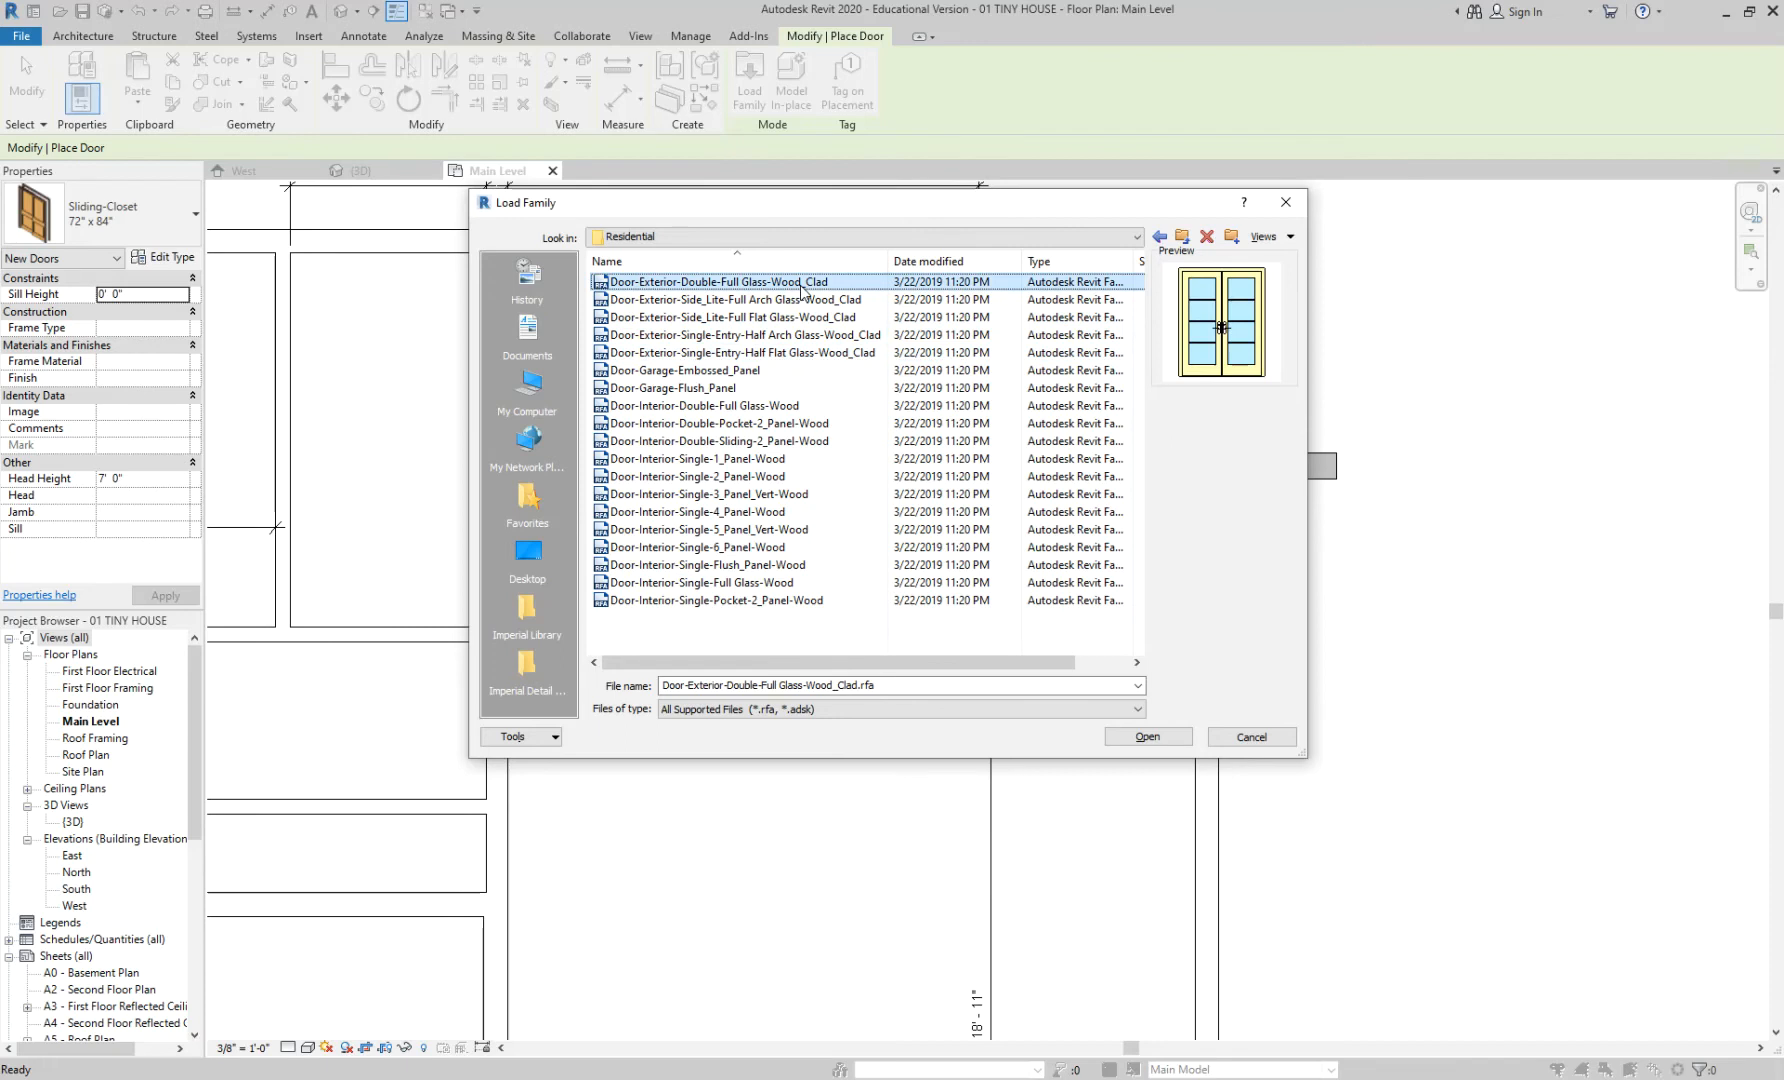
pyautogui.click(828, 302)
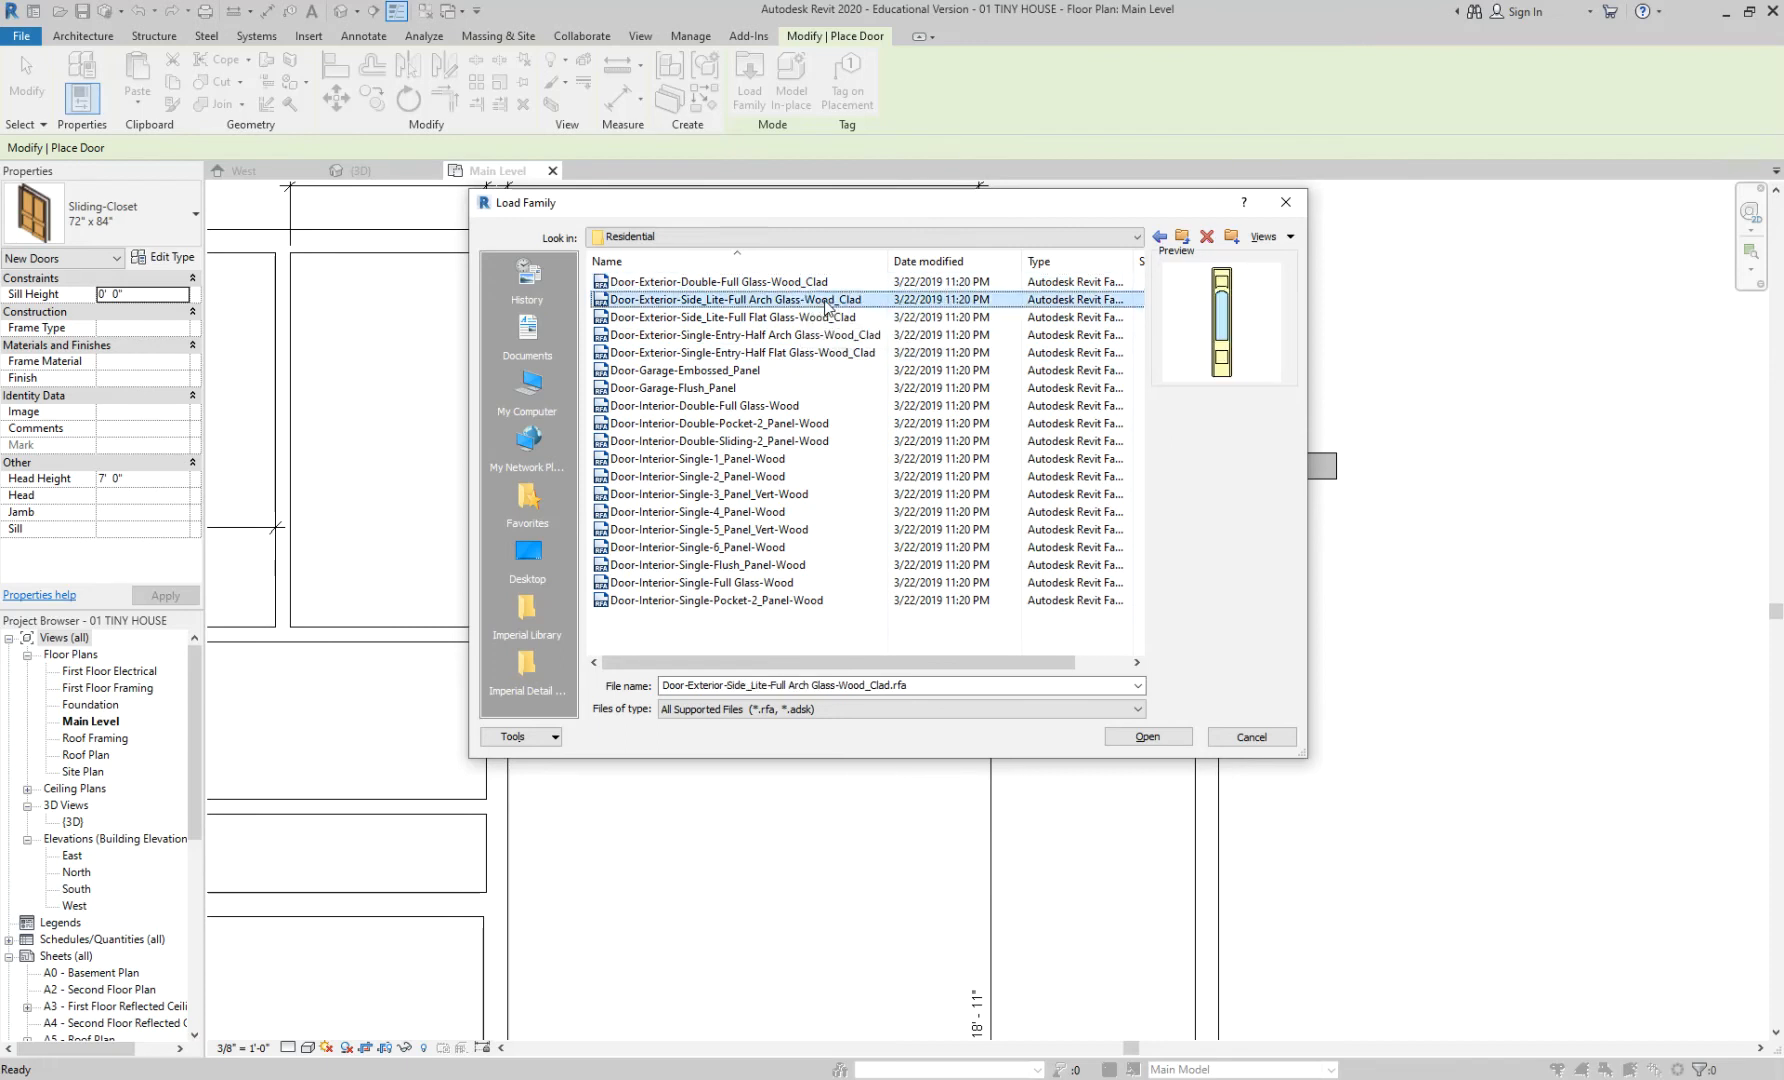
# - Load the Door-Exterior-Single-Entry-Half Flat Glass-Wood_Clad family
pyautogui.click(829, 318)
pyautogui.click(830, 353)
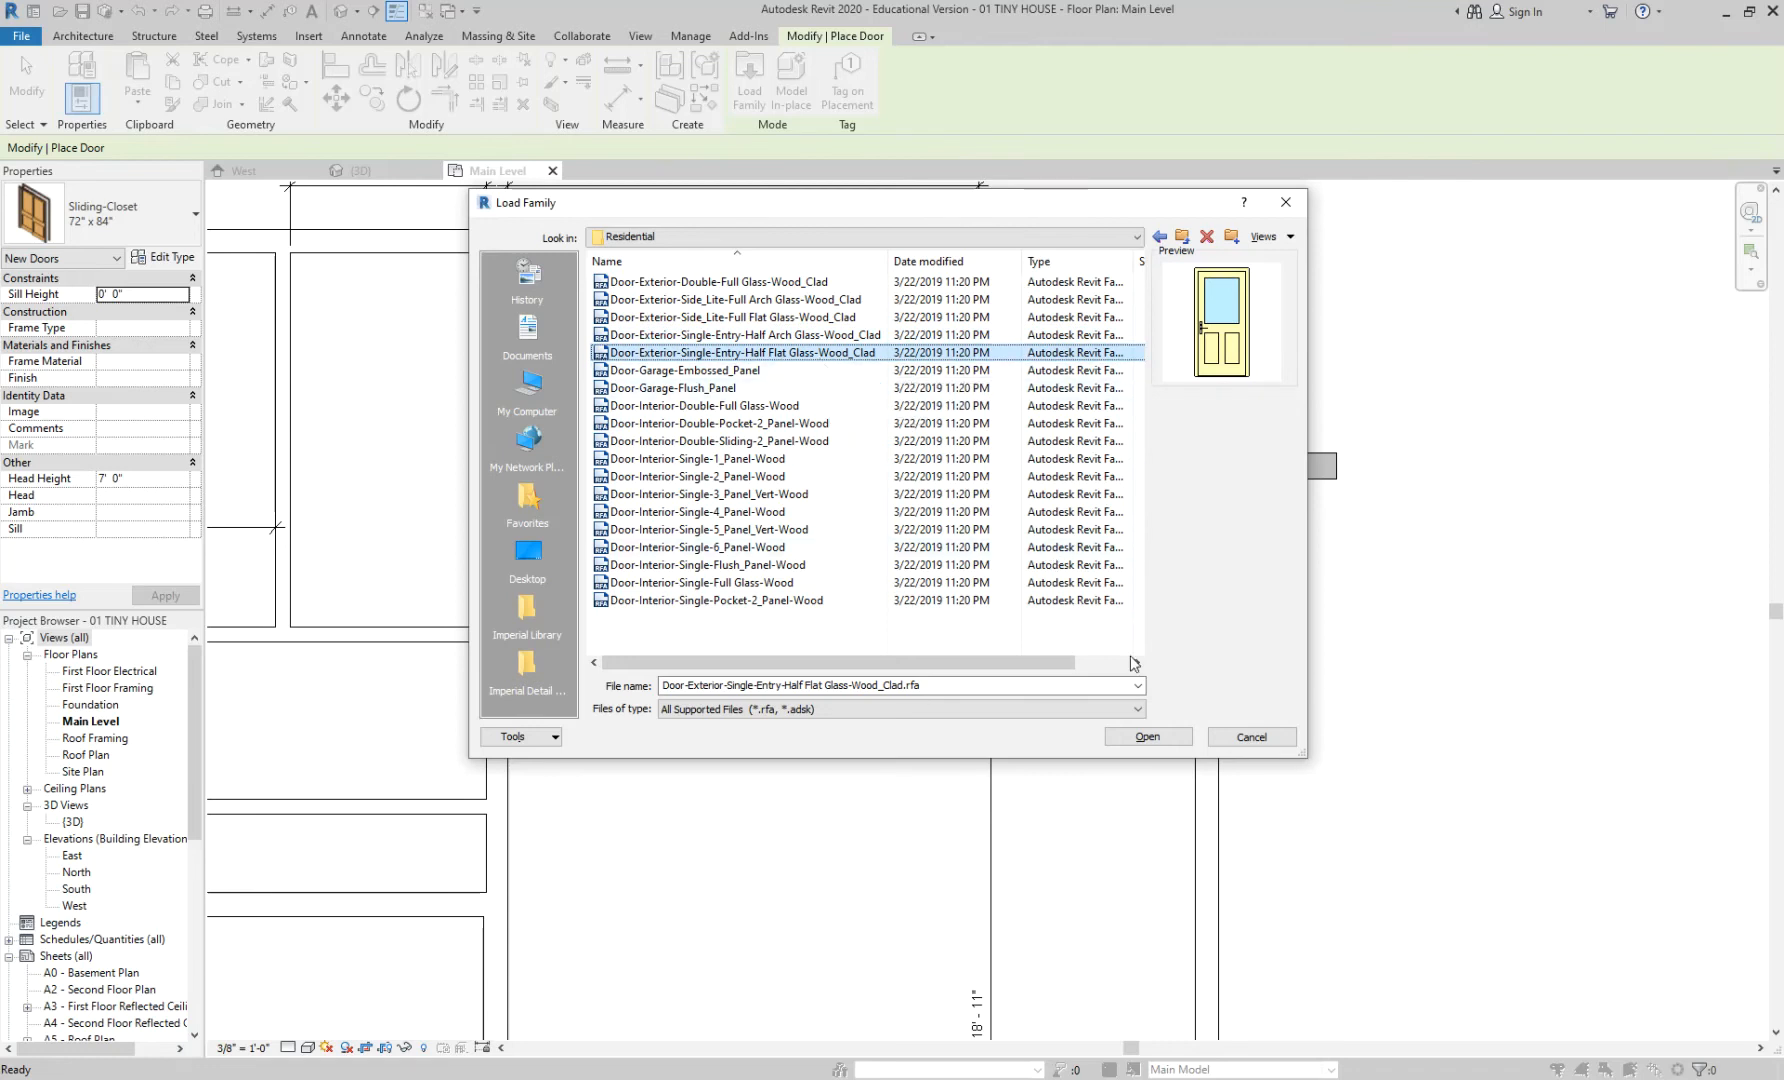
pyautogui.click(1148, 737)
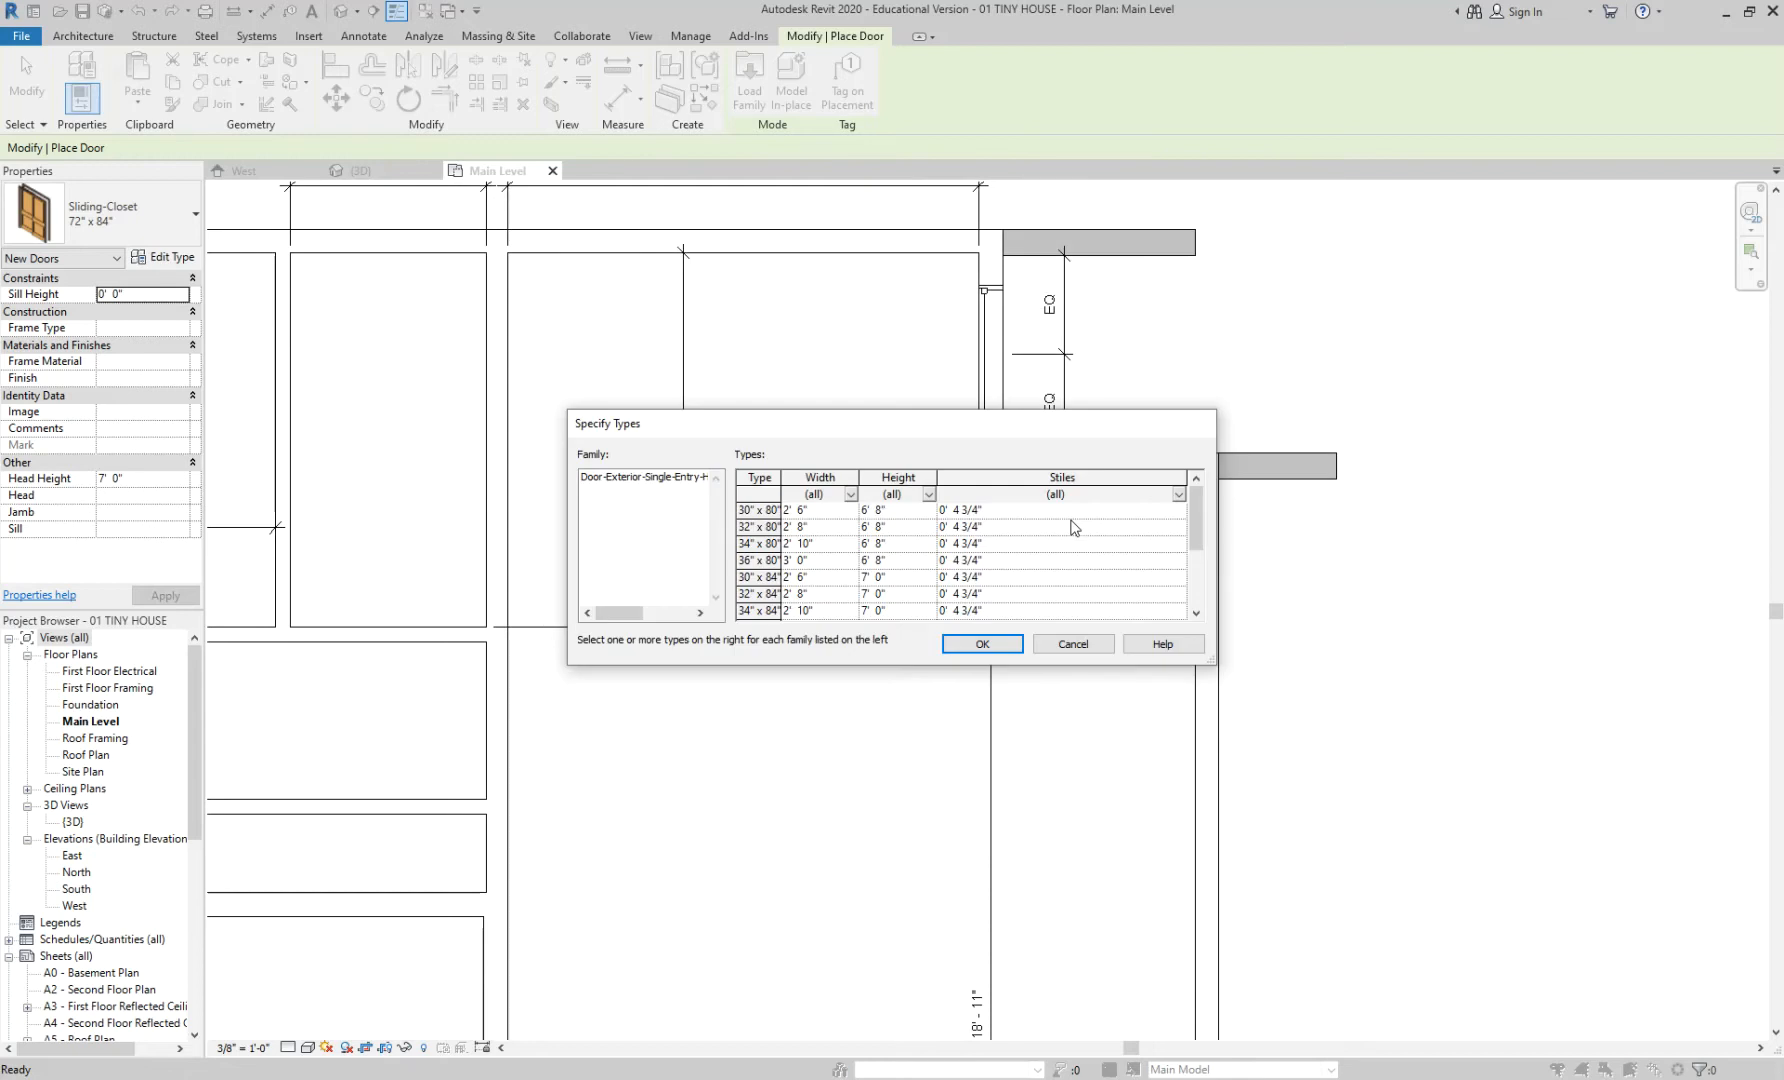
# - Resize the Specify Types dialog and move it up-left so all twelve door sizes show
pyautogui.moveTo(1212, 660); pyautogui.dragTo(1522, 830)
pyautogui.moveTo(997, 430); pyautogui.dragTo(870, 238)
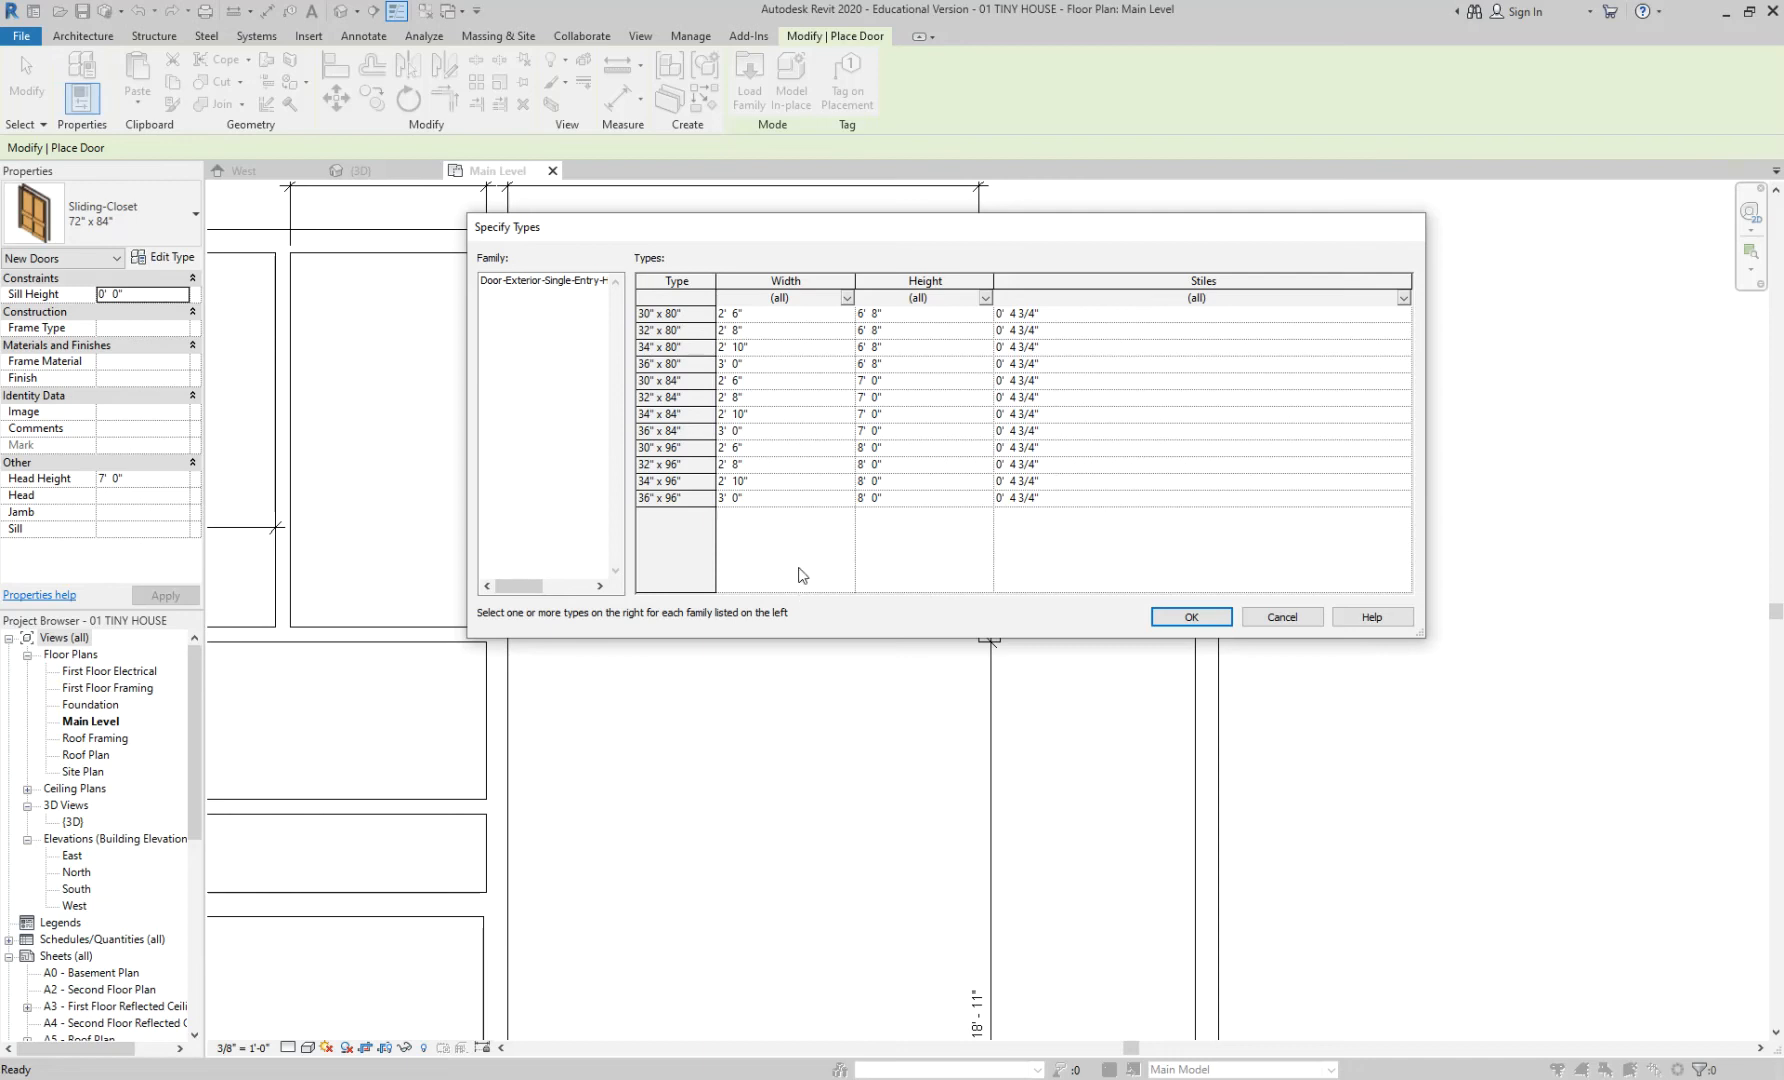
# - Select the 36" x 80", 36" x 84" and 36" x 96" sizes together and load them
pyautogui.click(657, 432)
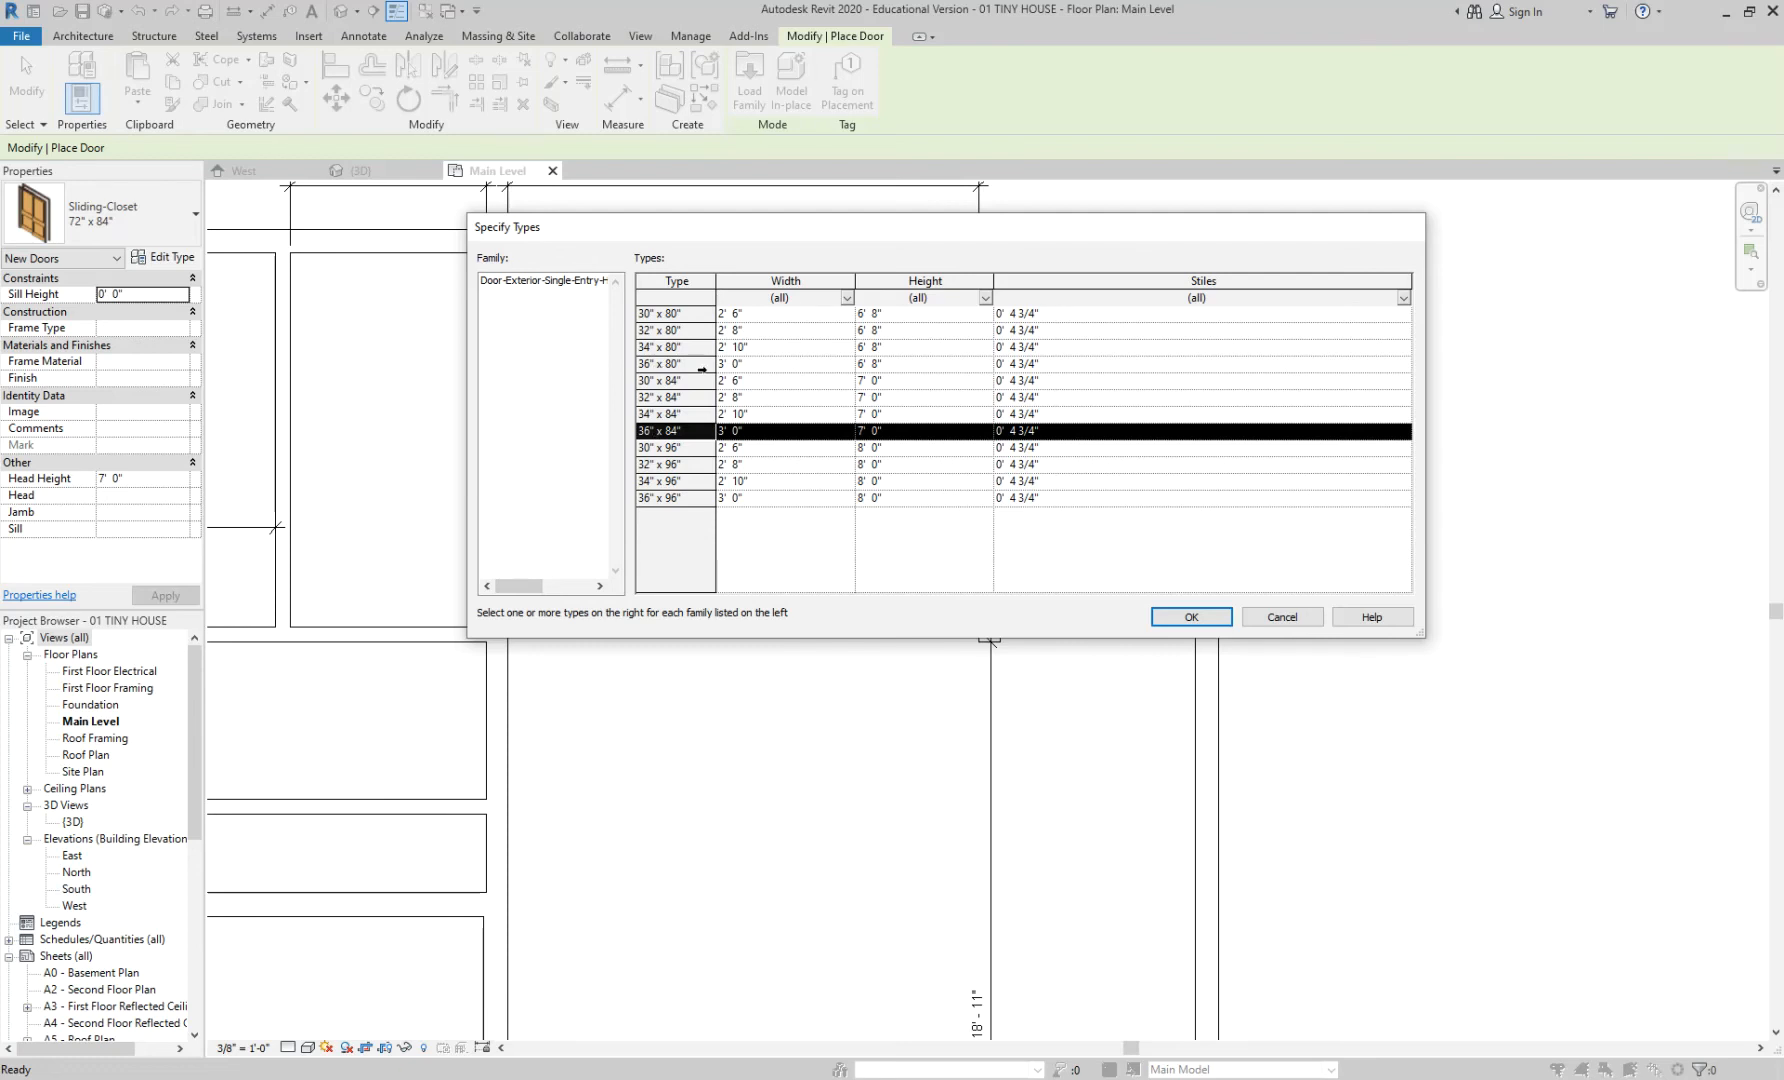
pyautogui.click(676, 364)
pyautogui.keyDown('ctrl'); pyautogui.click(673, 431); pyautogui.keyUp('ctrl')
pyautogui.keyDown('ctrl'); pyautogui.click(681, 493); pyautogui.keyUp('ctrl')
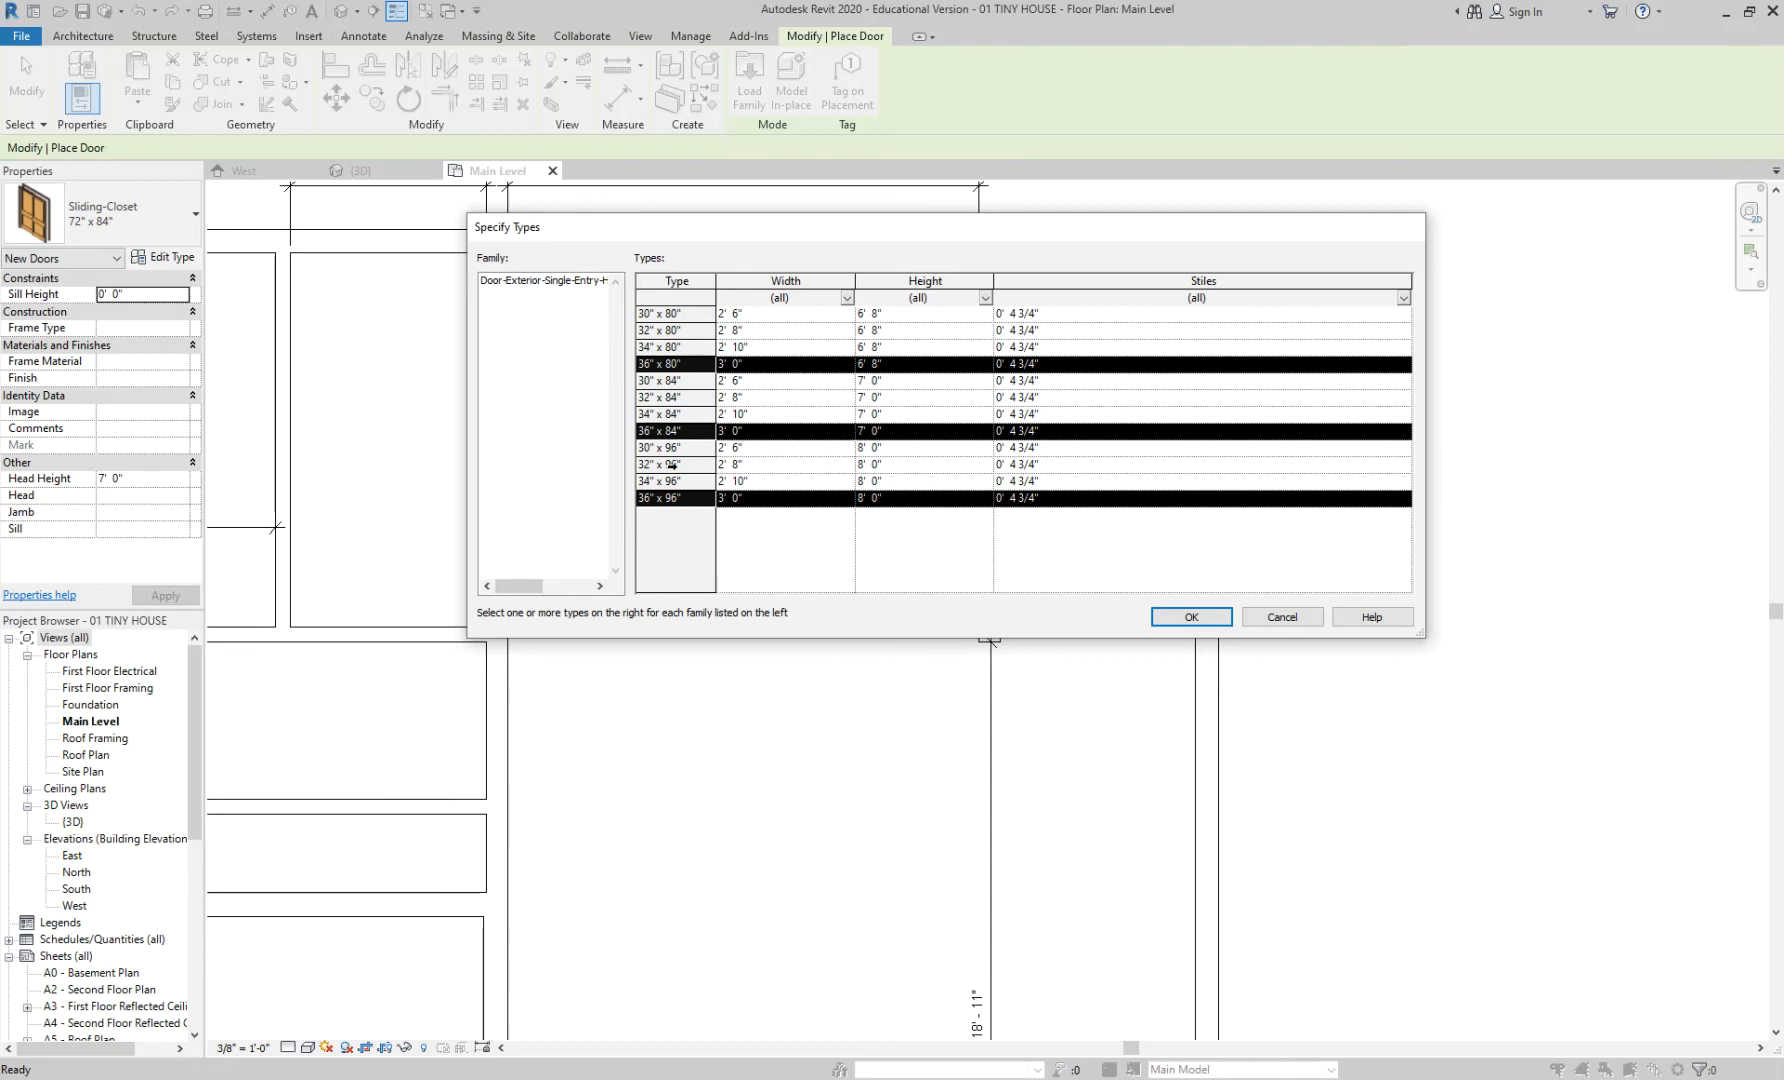
pyautogui.moveTo(694, 349); pyautogui.dragTo(693, 435)
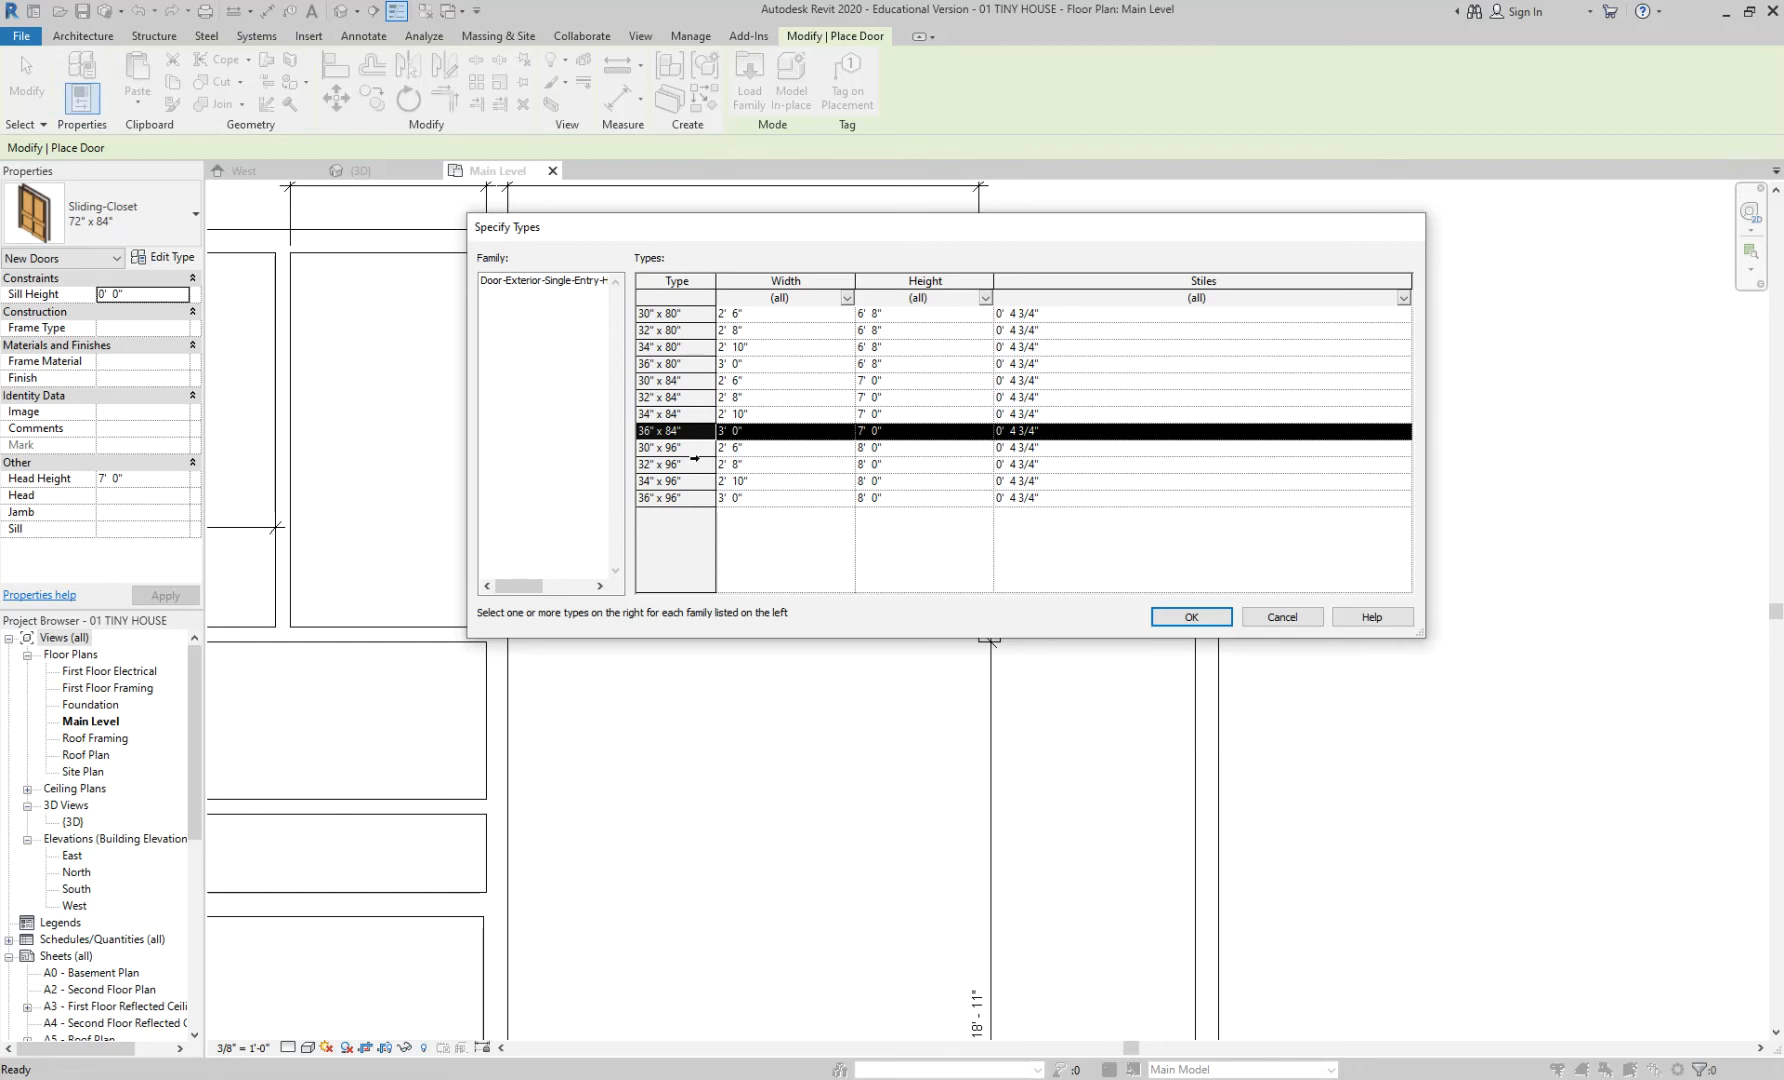
pyautogui.keyDown('ctrl'); pyautogui.click(688, 498); pyautogui.keyUp('ctrl')
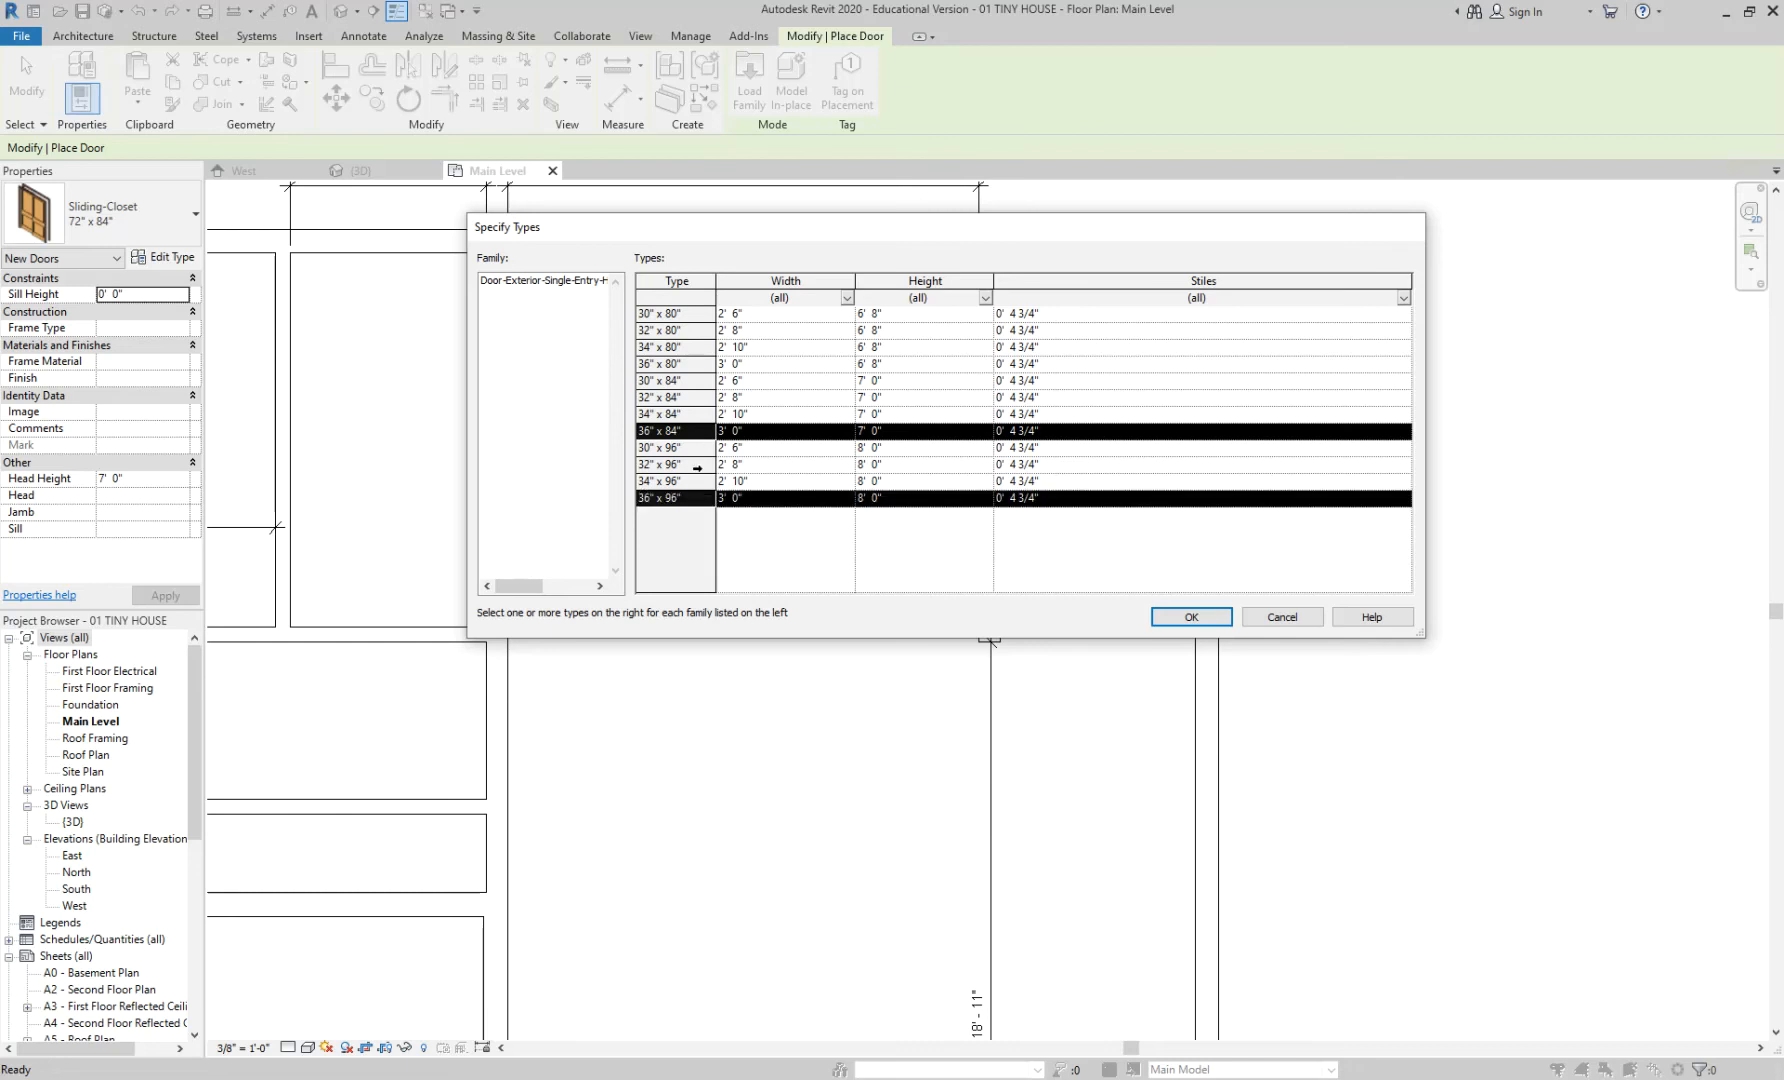
pyautogui.keyDown('ctrl'); pyautogui.click(697, 364); pyautogui.keyUp('ctrl')
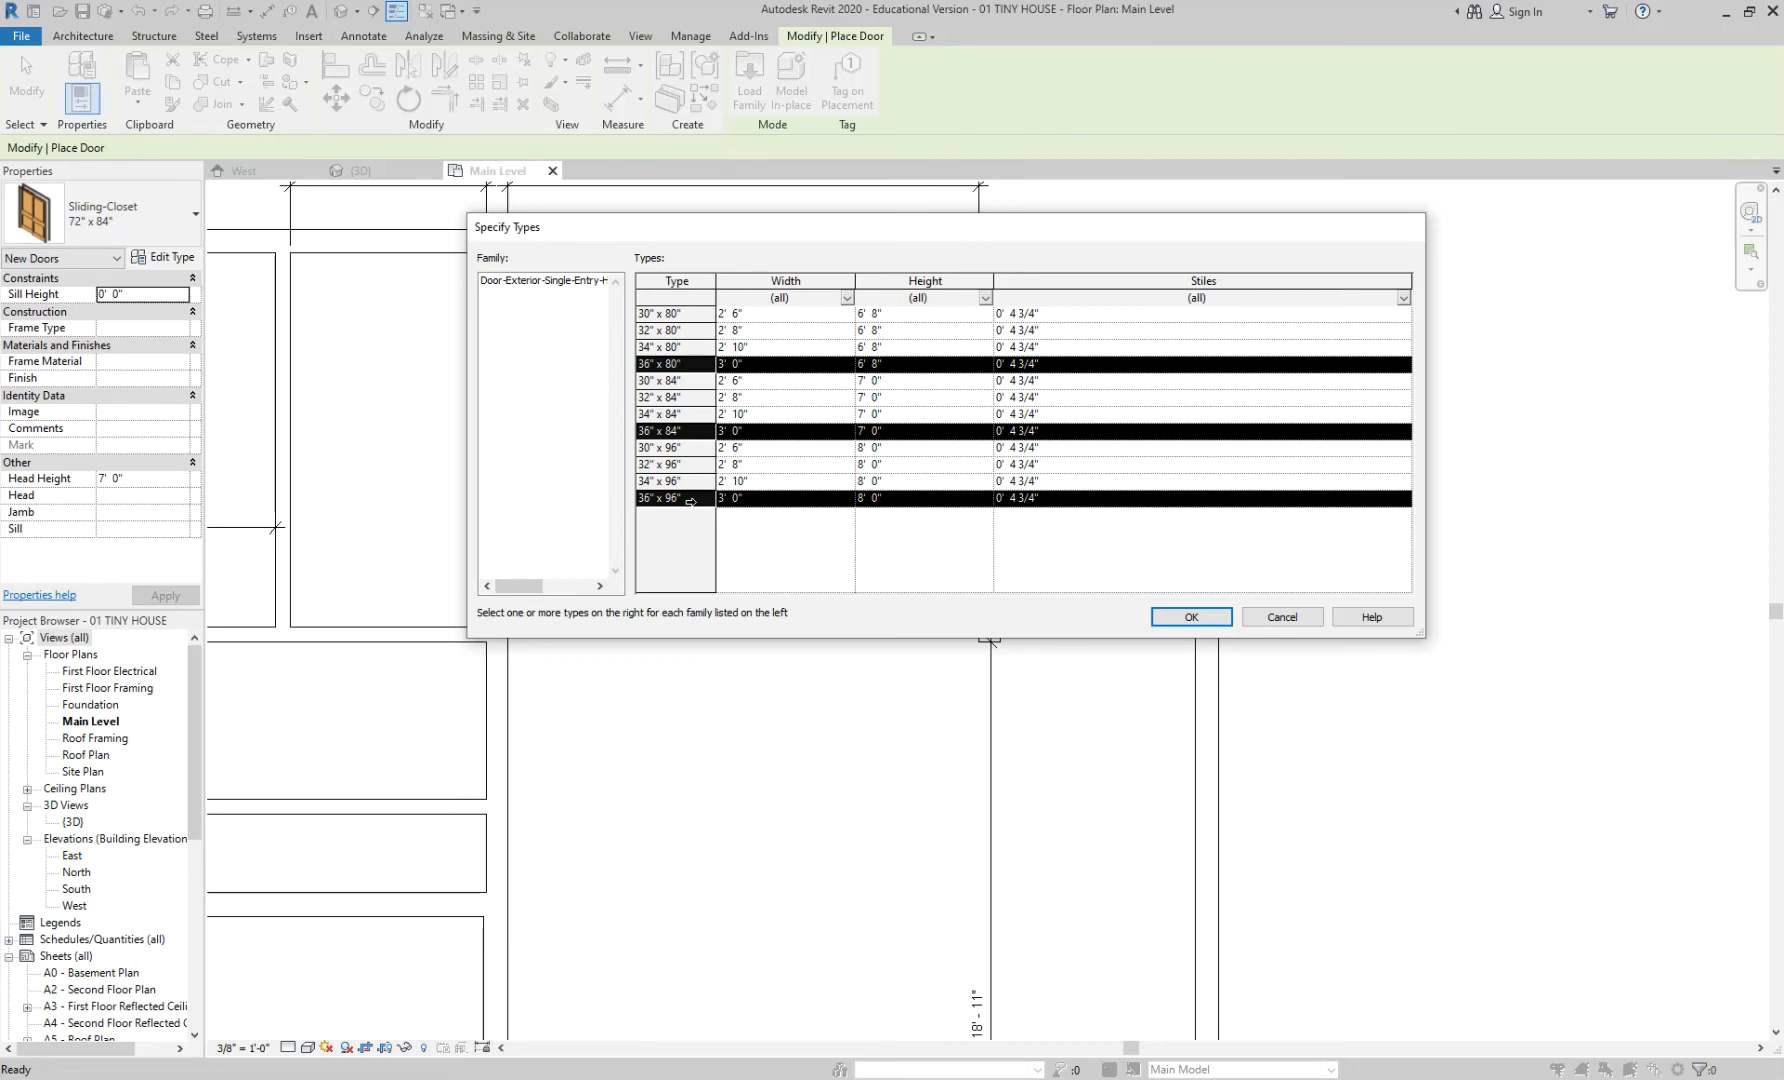
pyautogui.click(1194, 619)
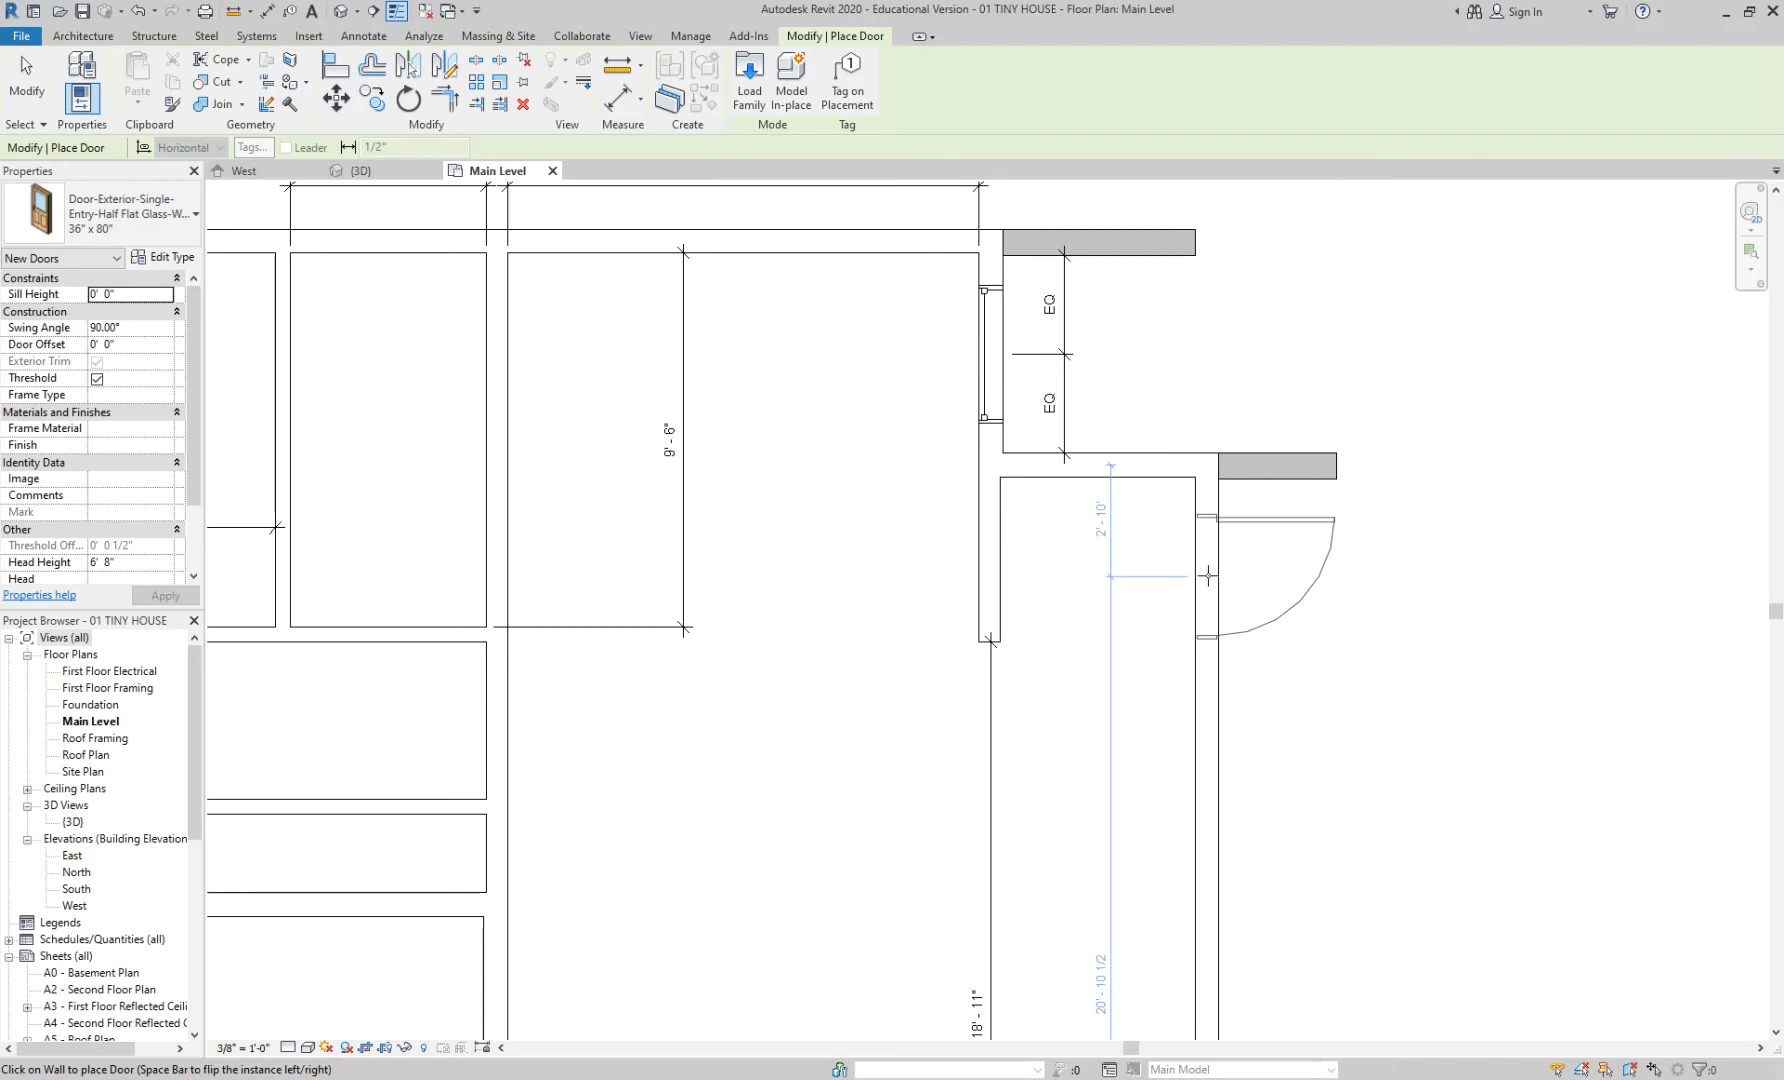
pyautogui.scroll(-1, 1208, 576)
pyautogui.moveTo(868, 508); pyautogui.dragTo(1043, 439, button='middle')
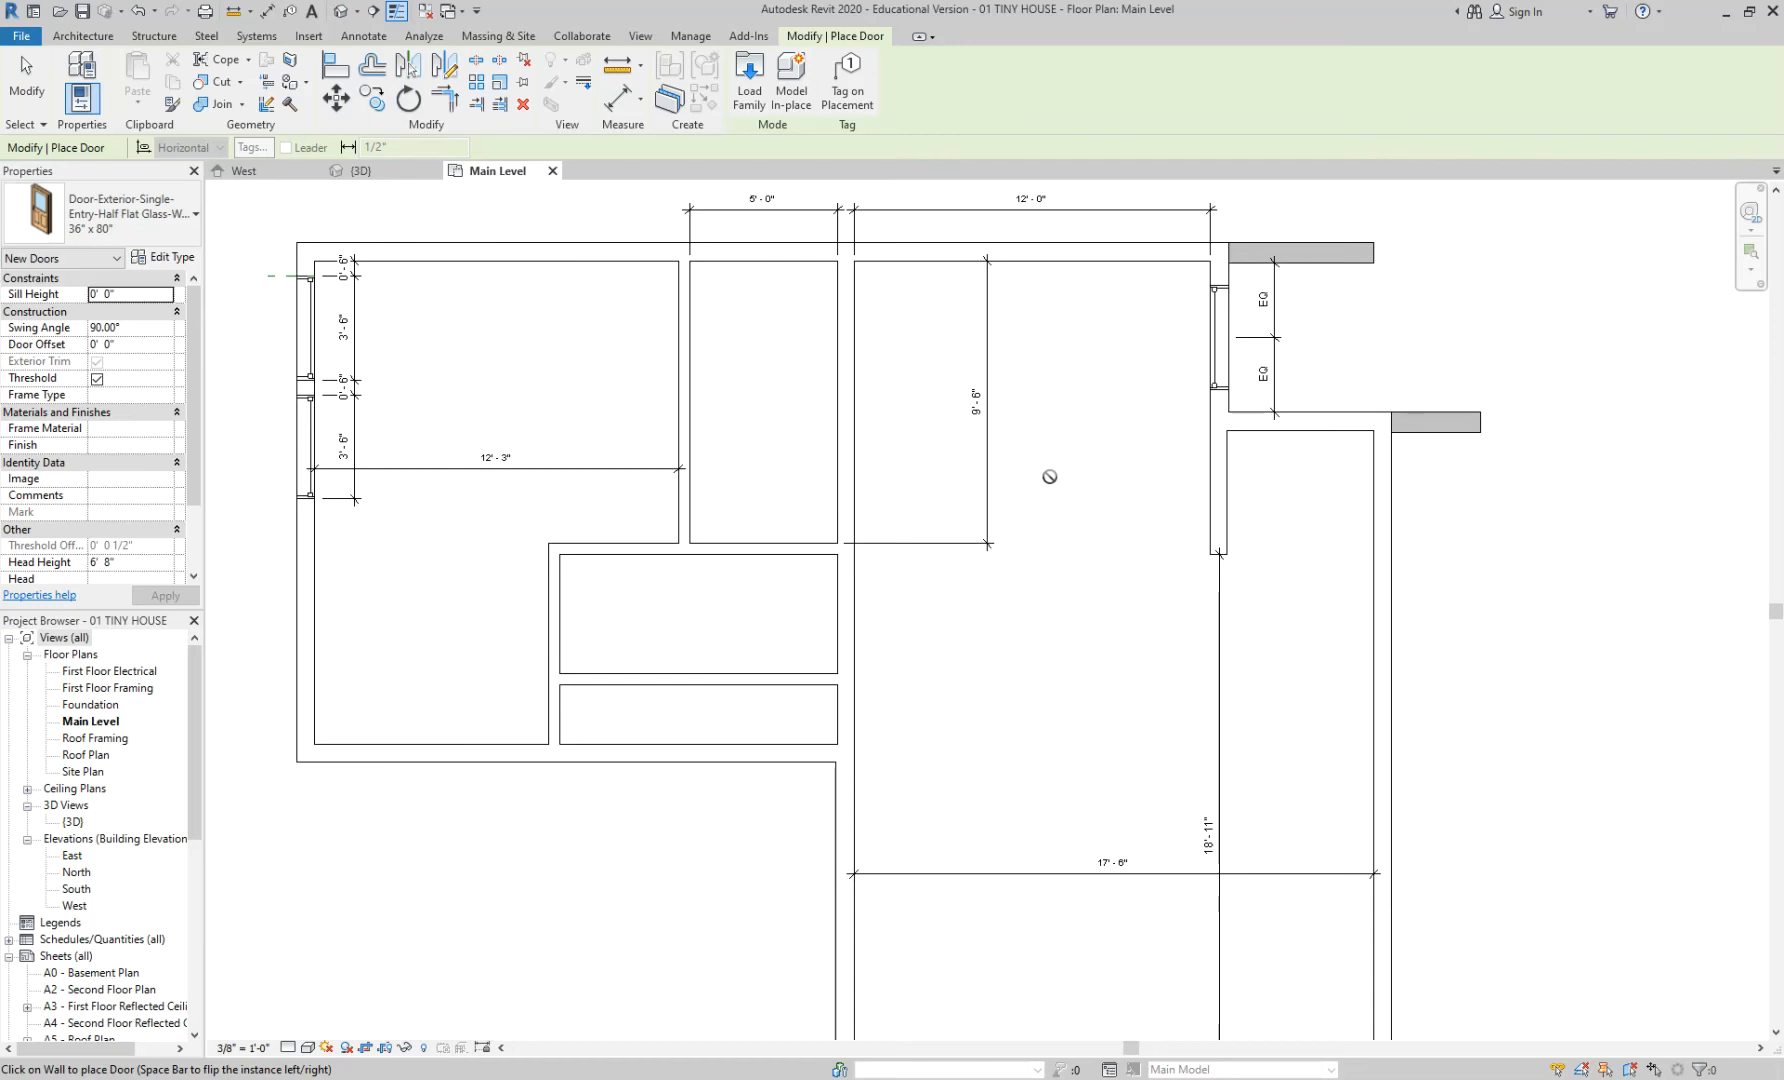
pyautogui.moveTo(1116, 462); pyautogui.dragTo(966, 490, button='middle')
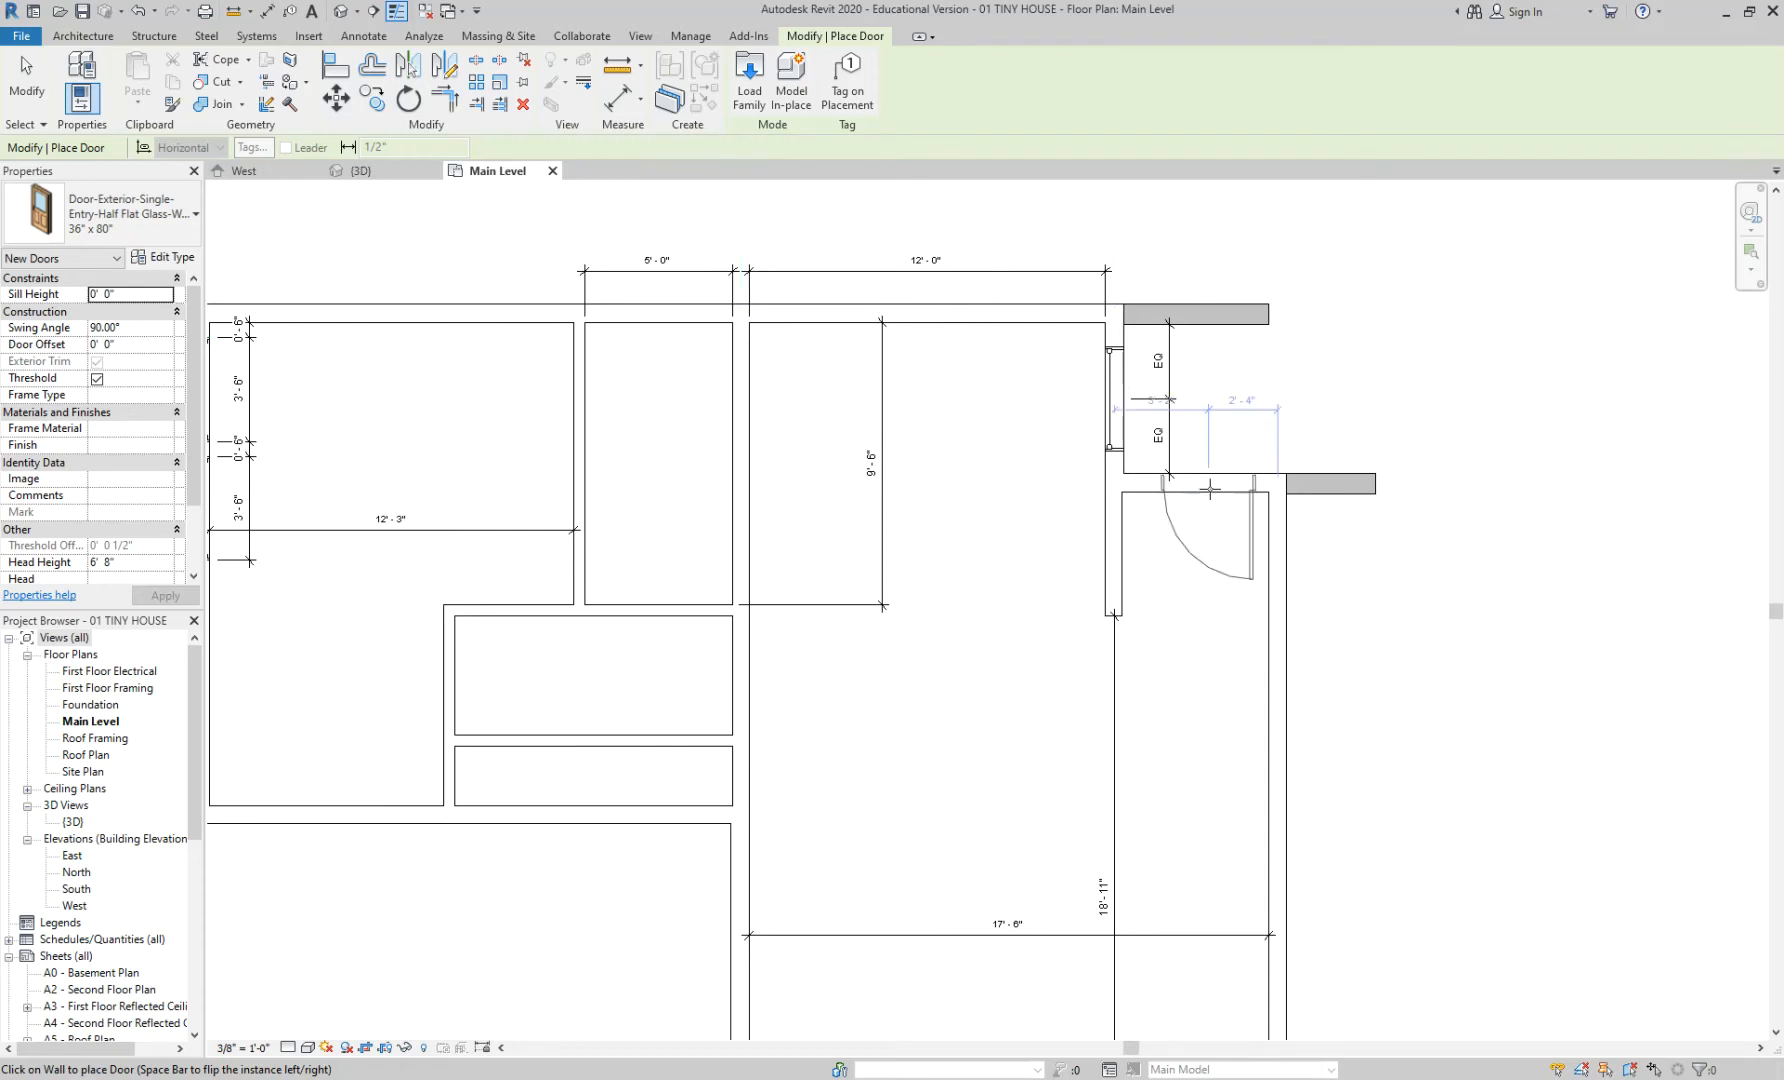
pyautogui.scroll(2, 1210, 488)
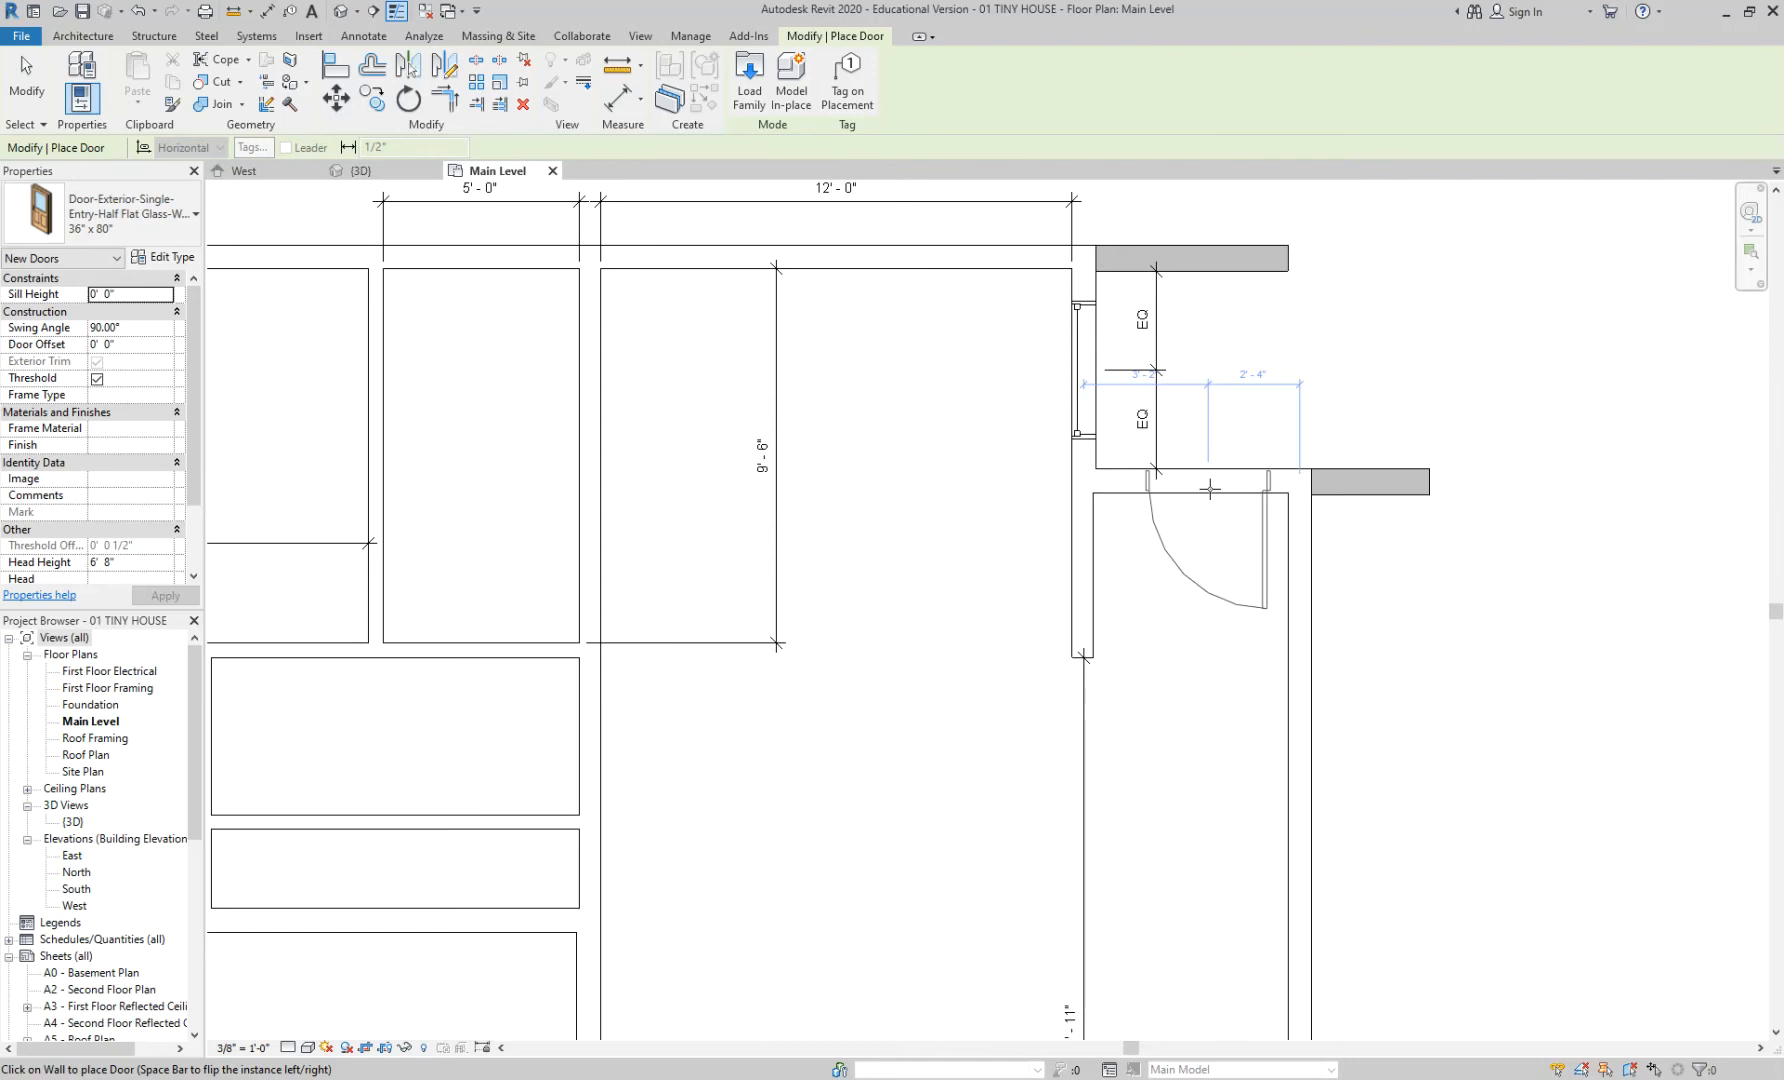
# - Switch the door type to 36" x 84" and flip it to hinge on the left jamb
pyautogui.click(103, 236)
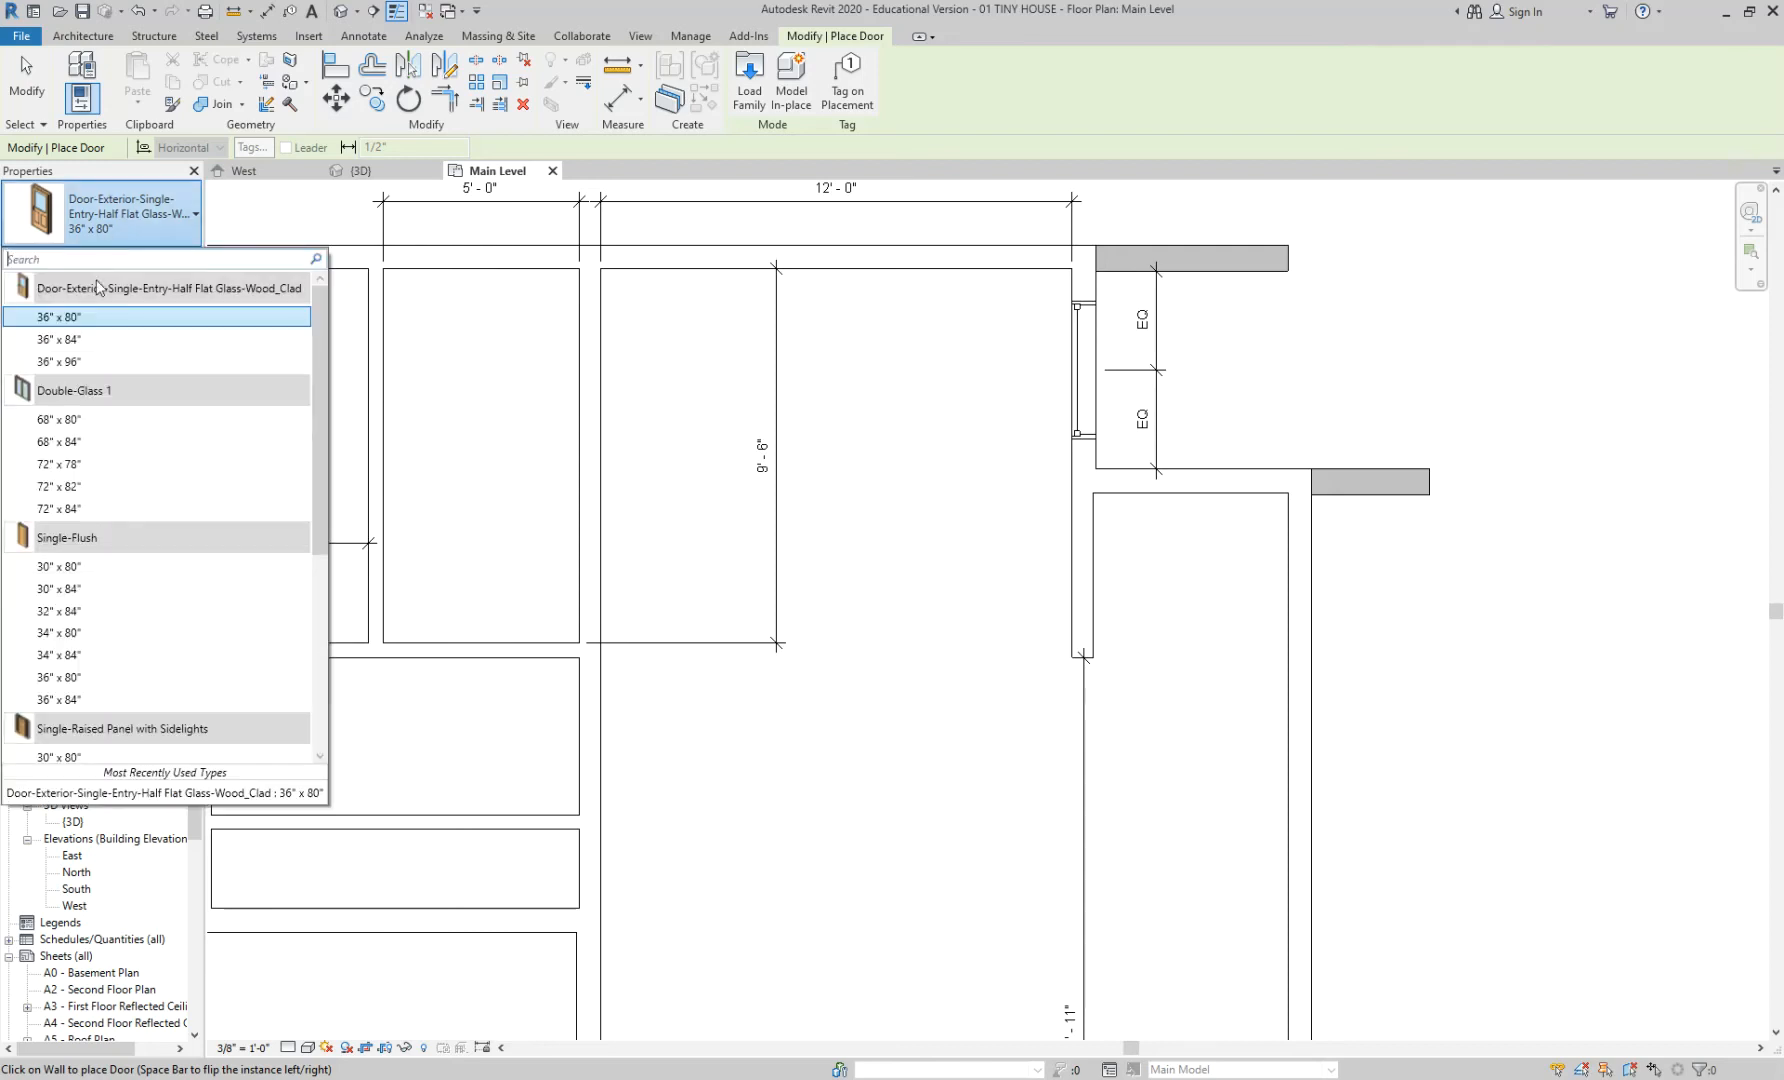
pyautogui.click(88, 342)
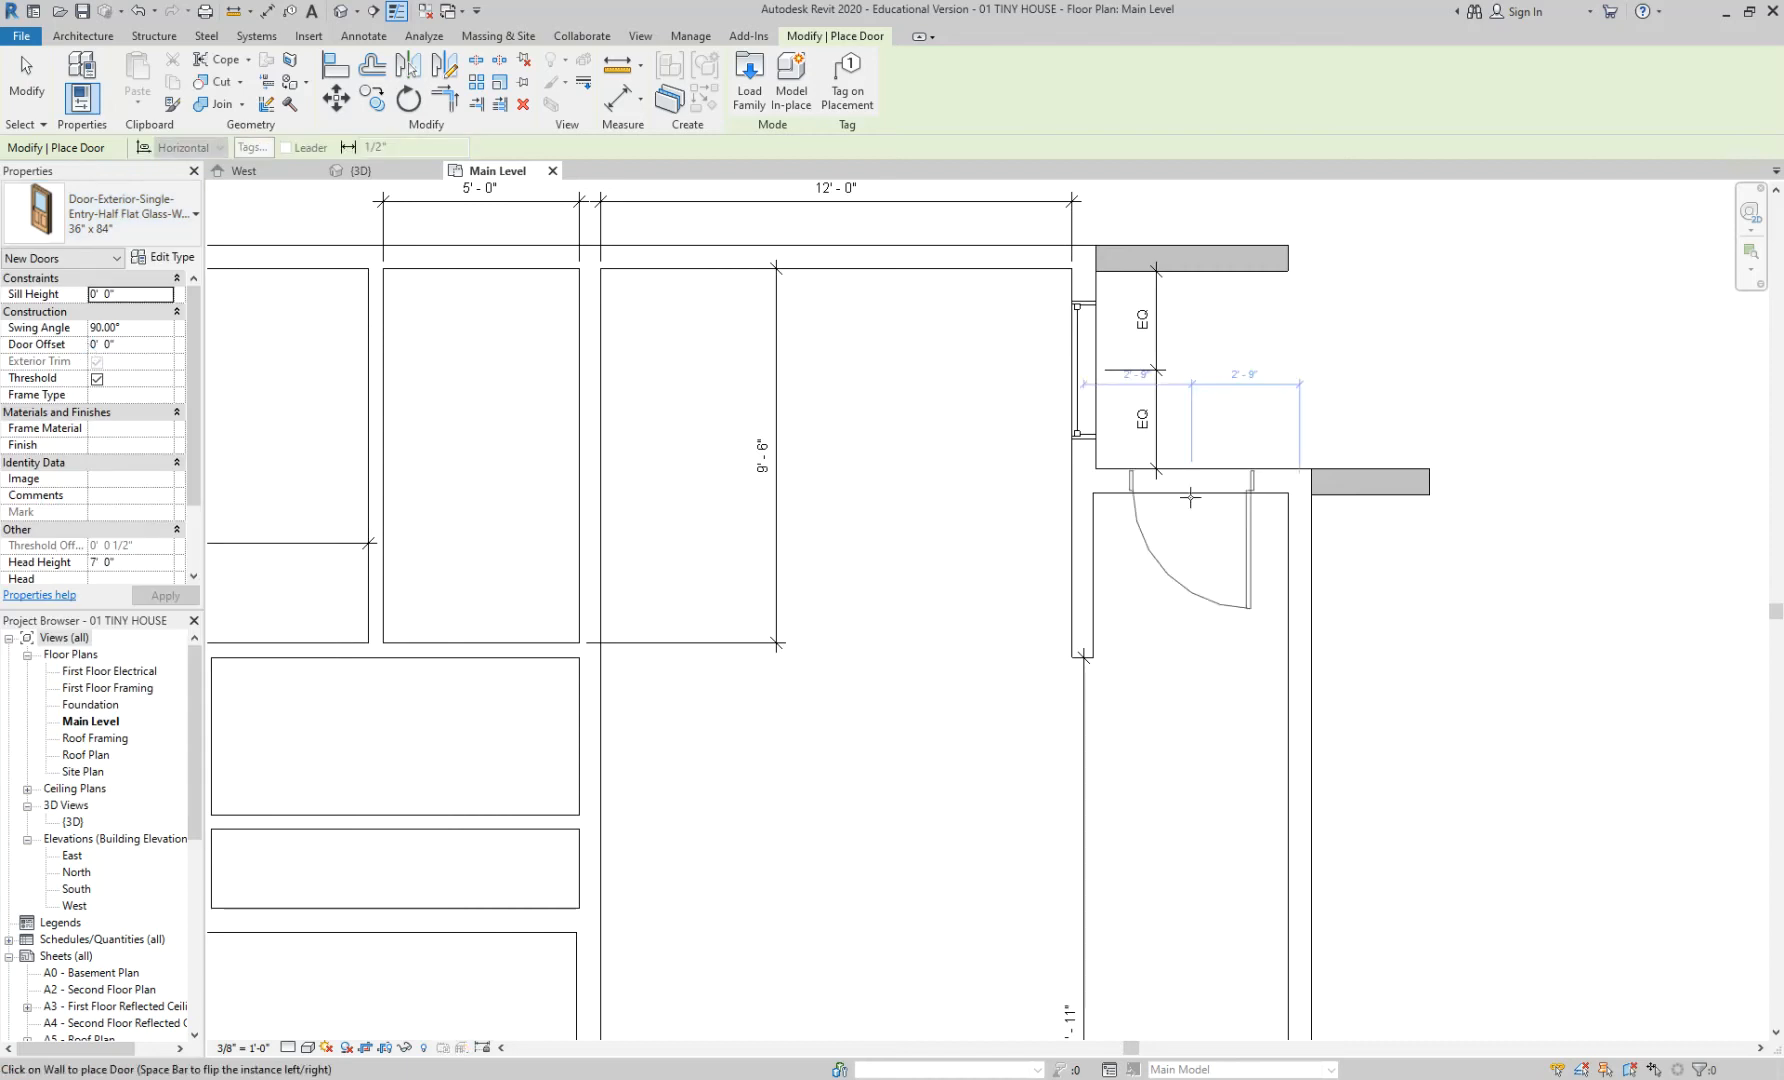
pyautogui.press('space')
pyautogui.press('space')
pyautogui.scroll(2, 1198, 497)
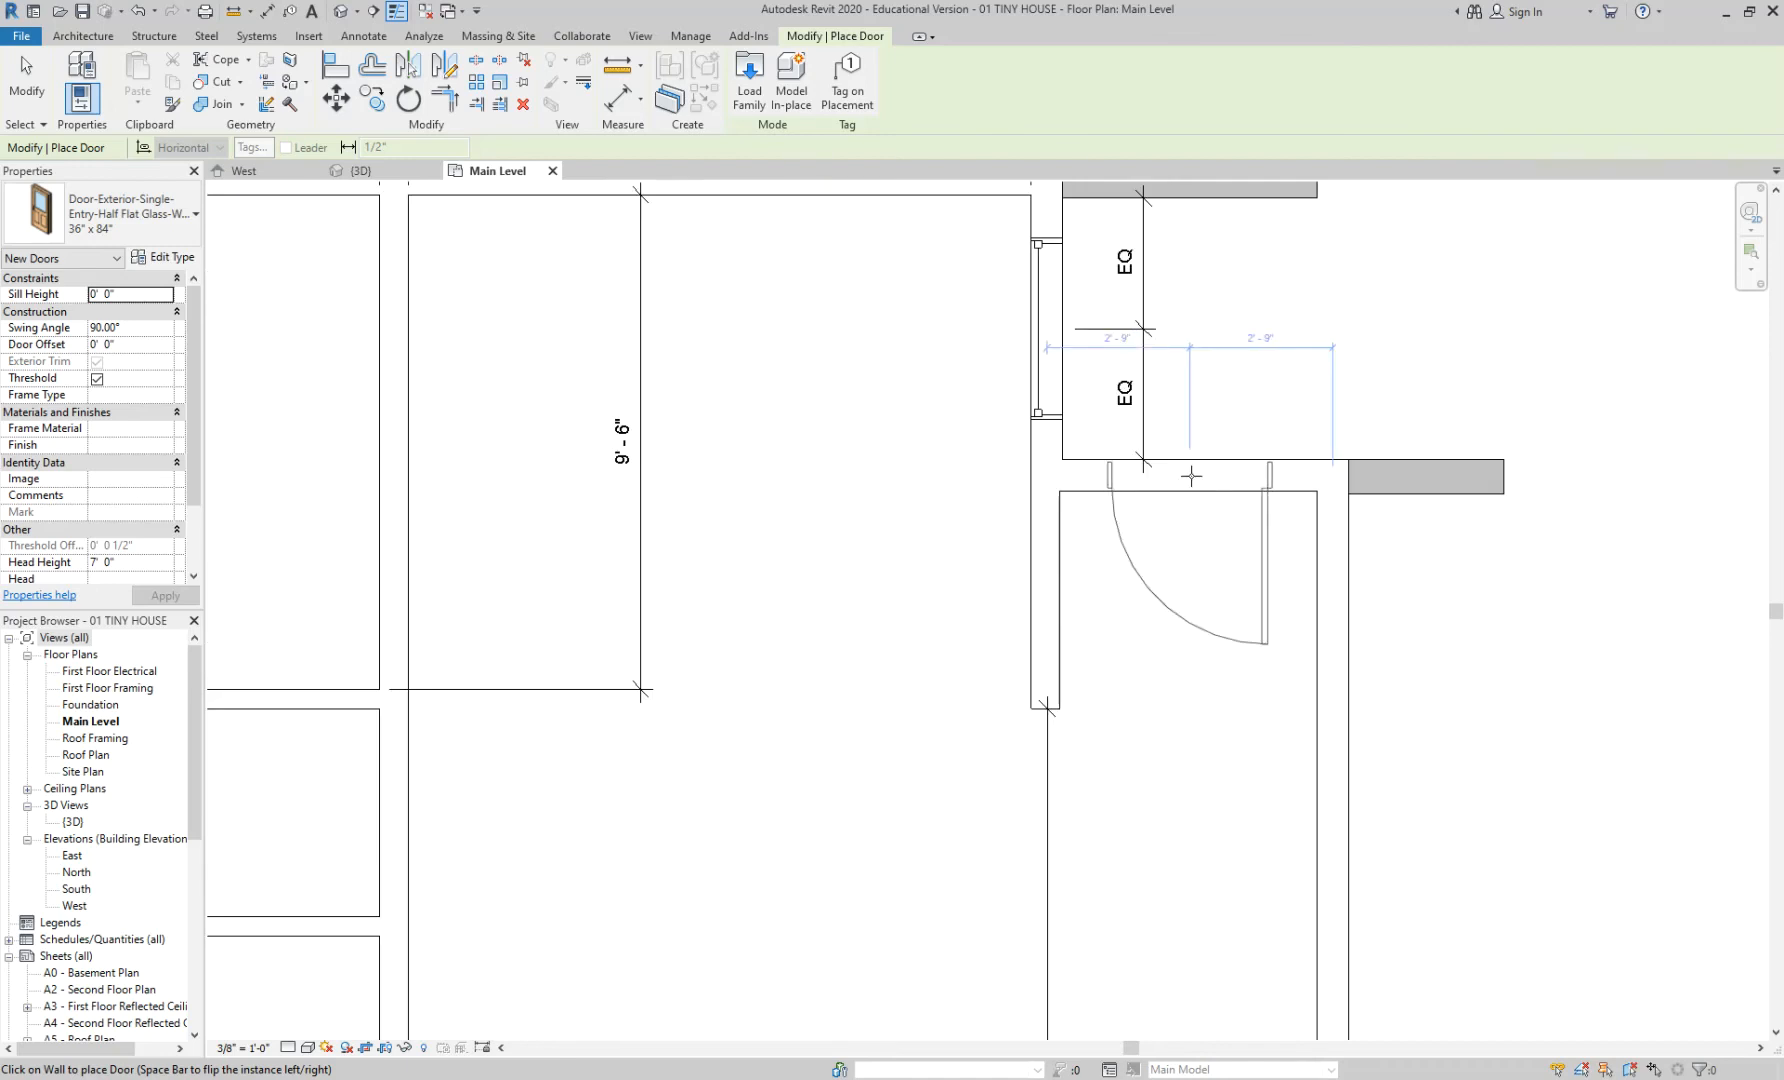
pyautogui.press('space')
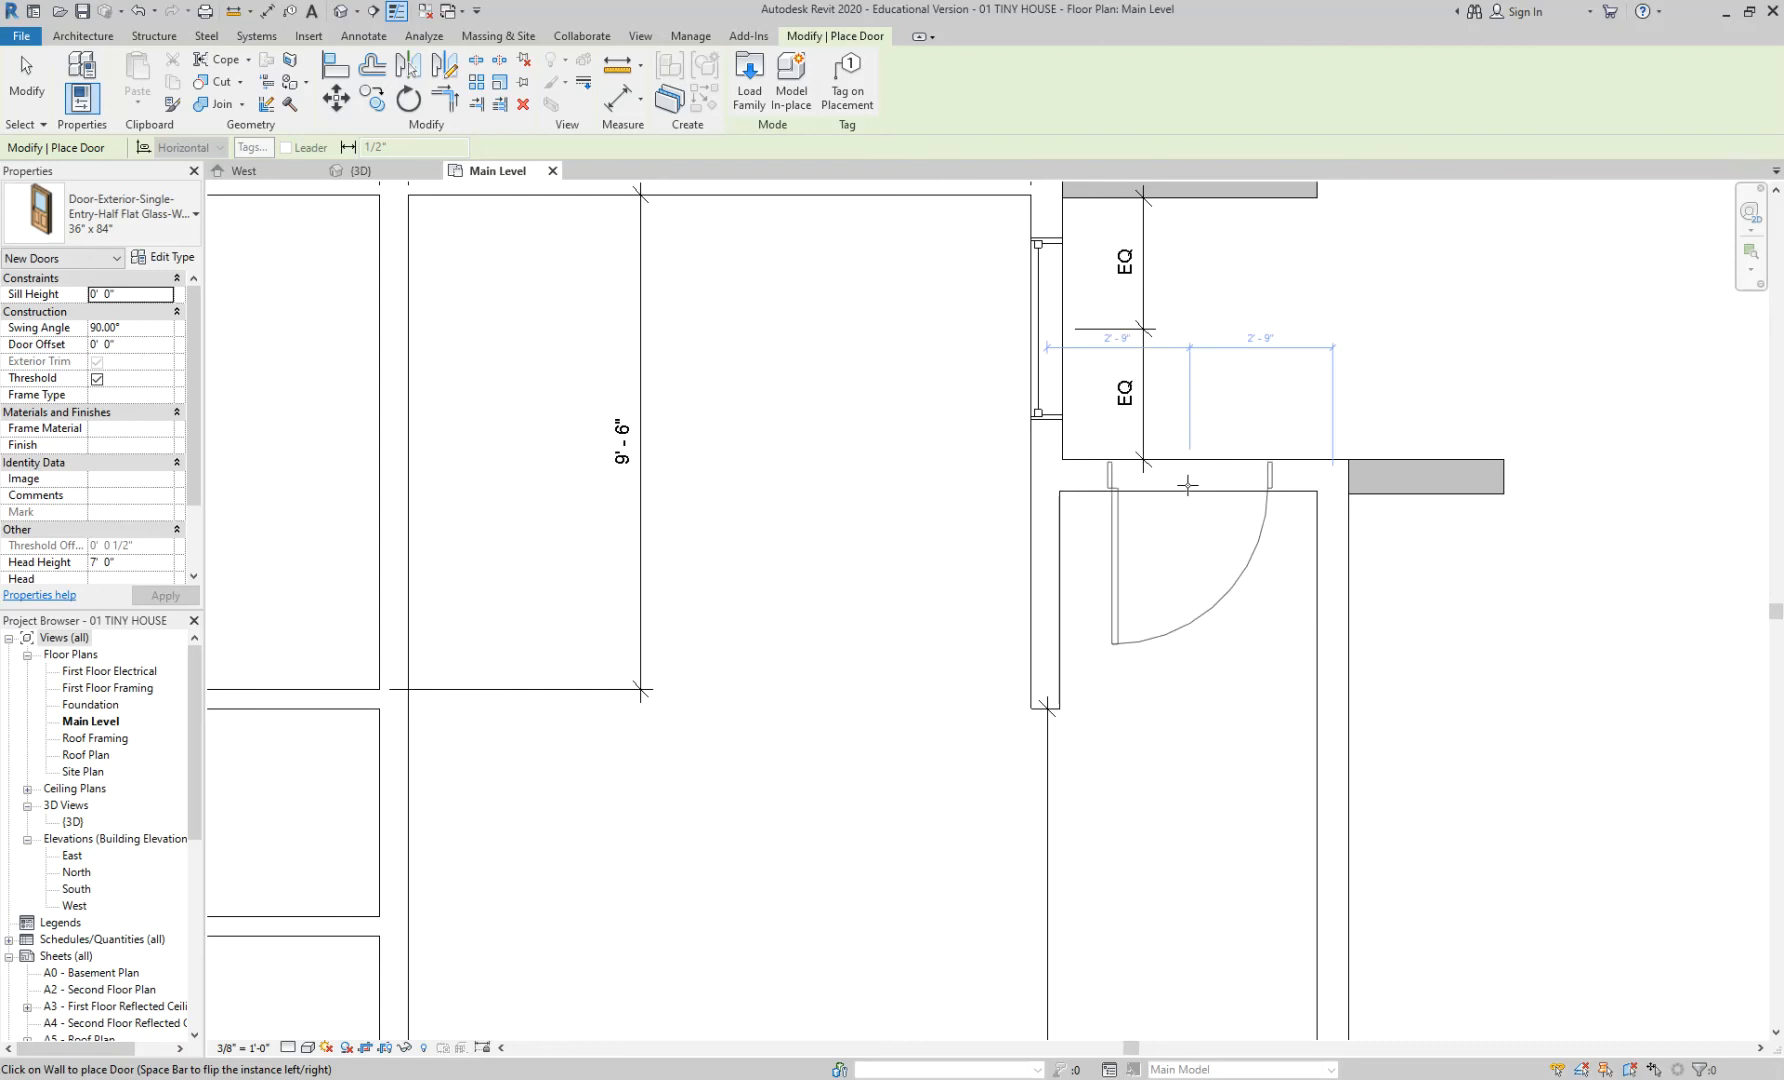
# - Place the door in the entry wall, then bring up the casita reference page in Chrome
pyautogui.scroll(2, 1187, 485)
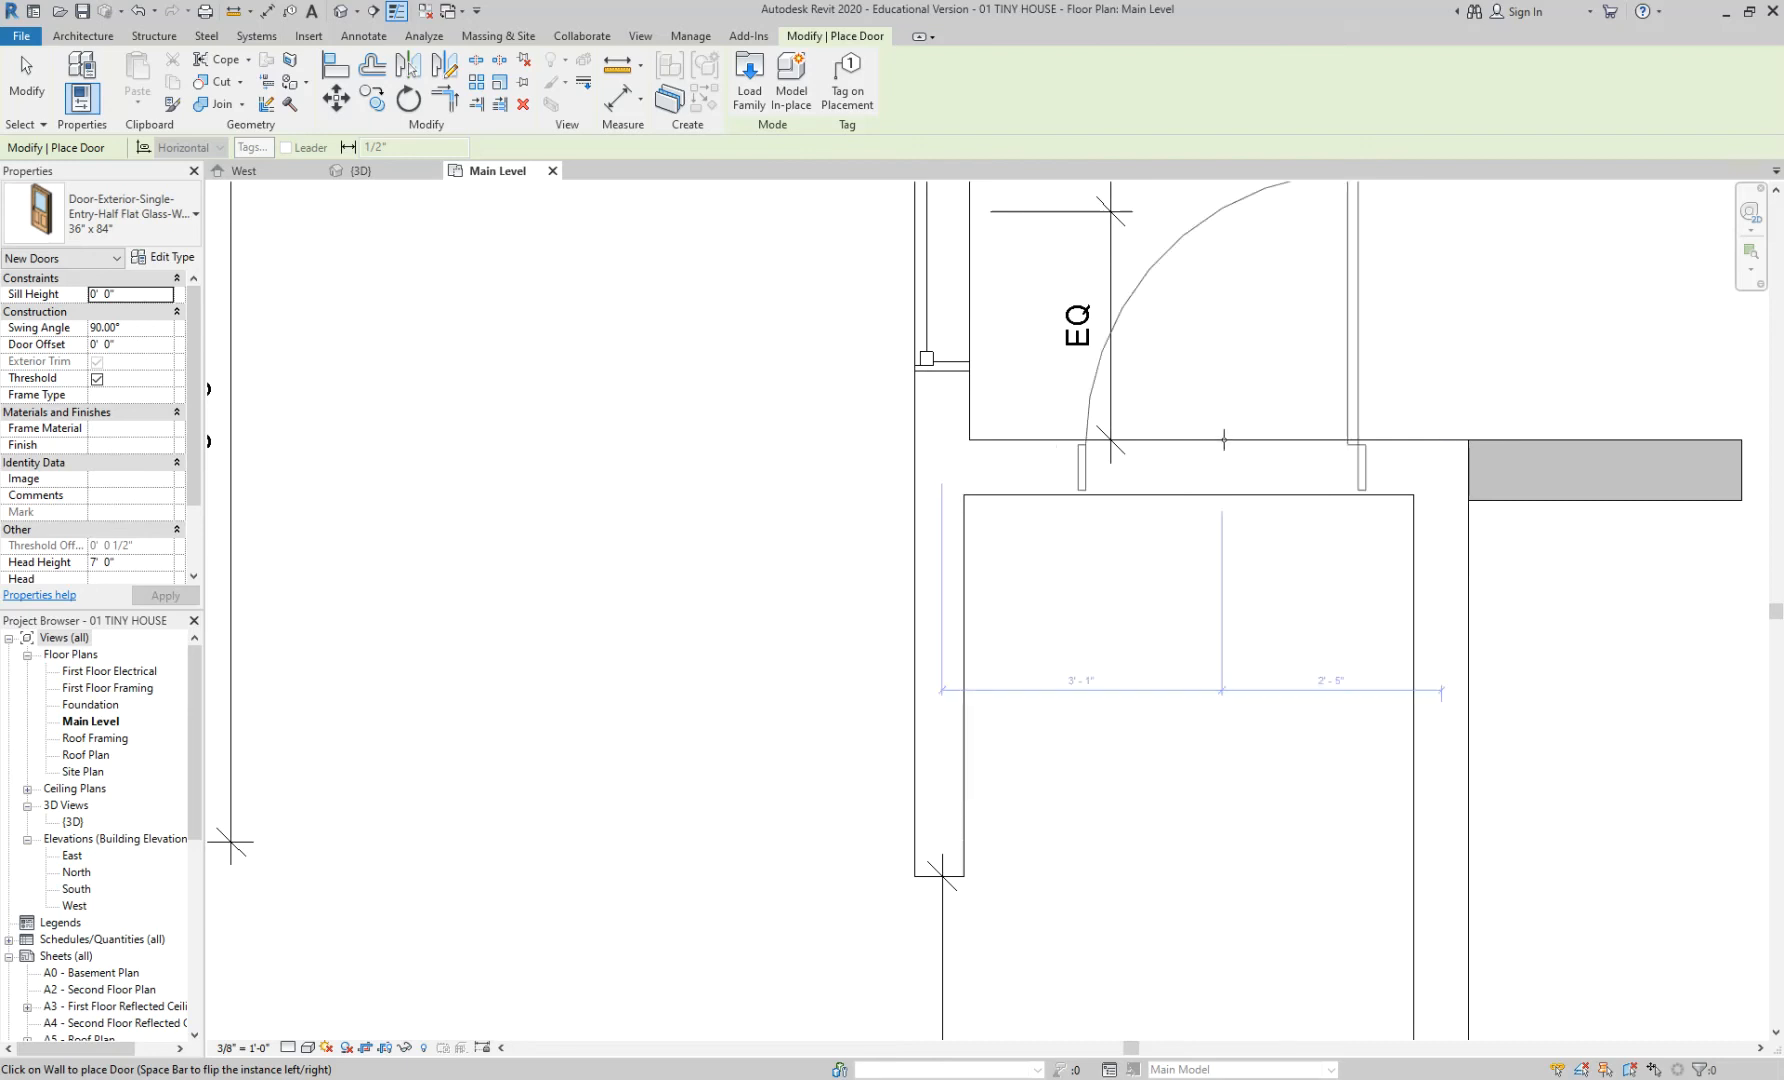
pyautogui.click(1208, 498)
pyautogui.press('Escape')
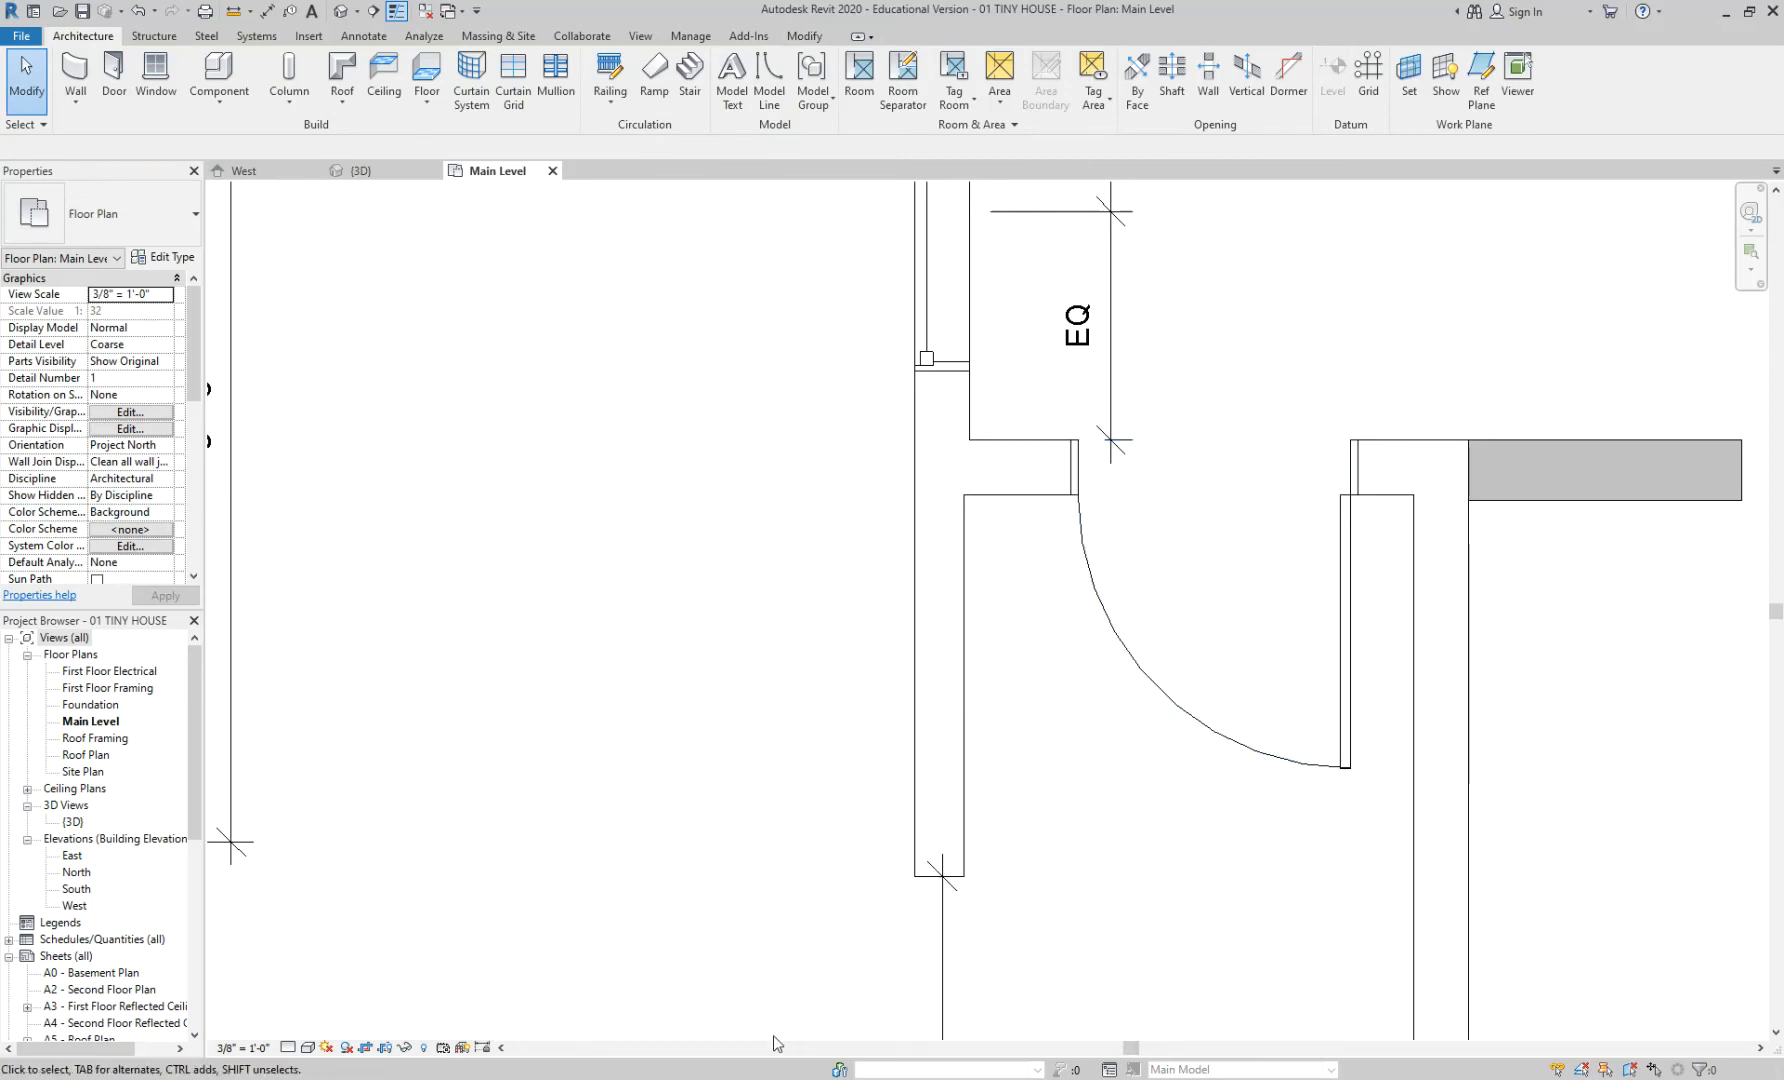
pyautogui.moveTo(614, 1079)
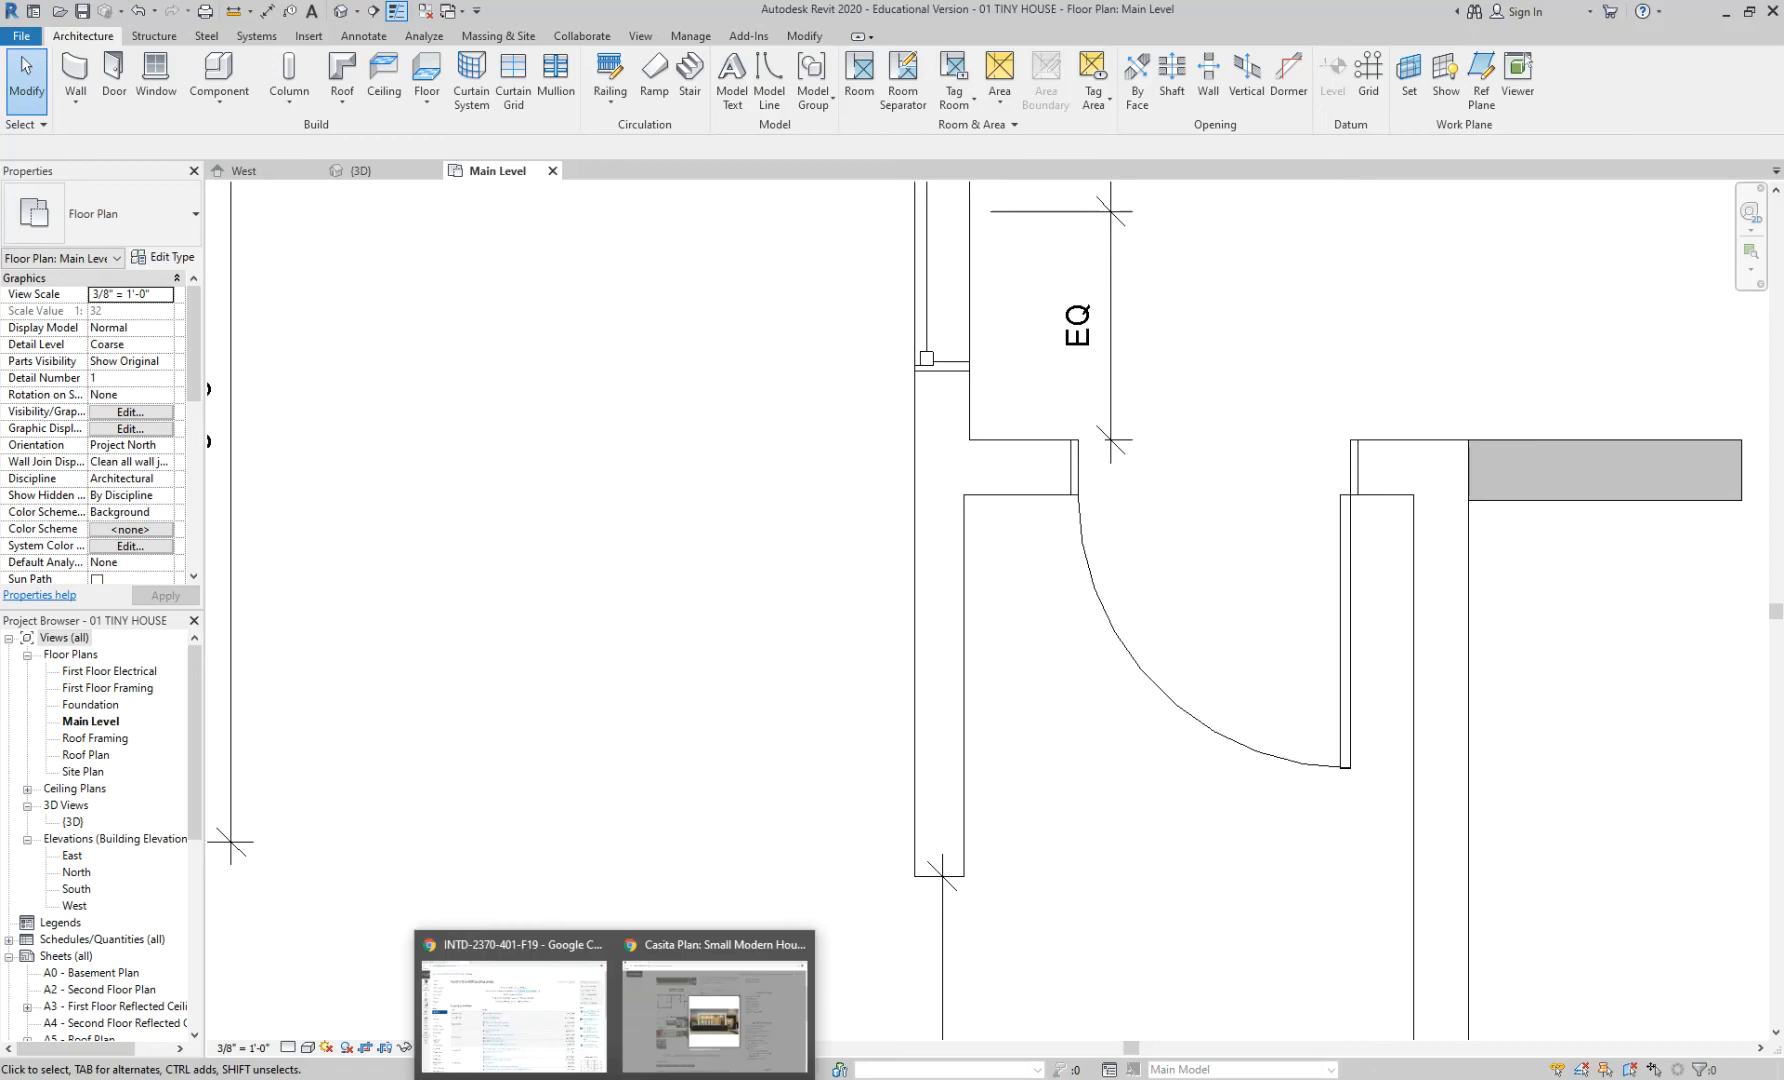
pyautogui.click(675, 1023)
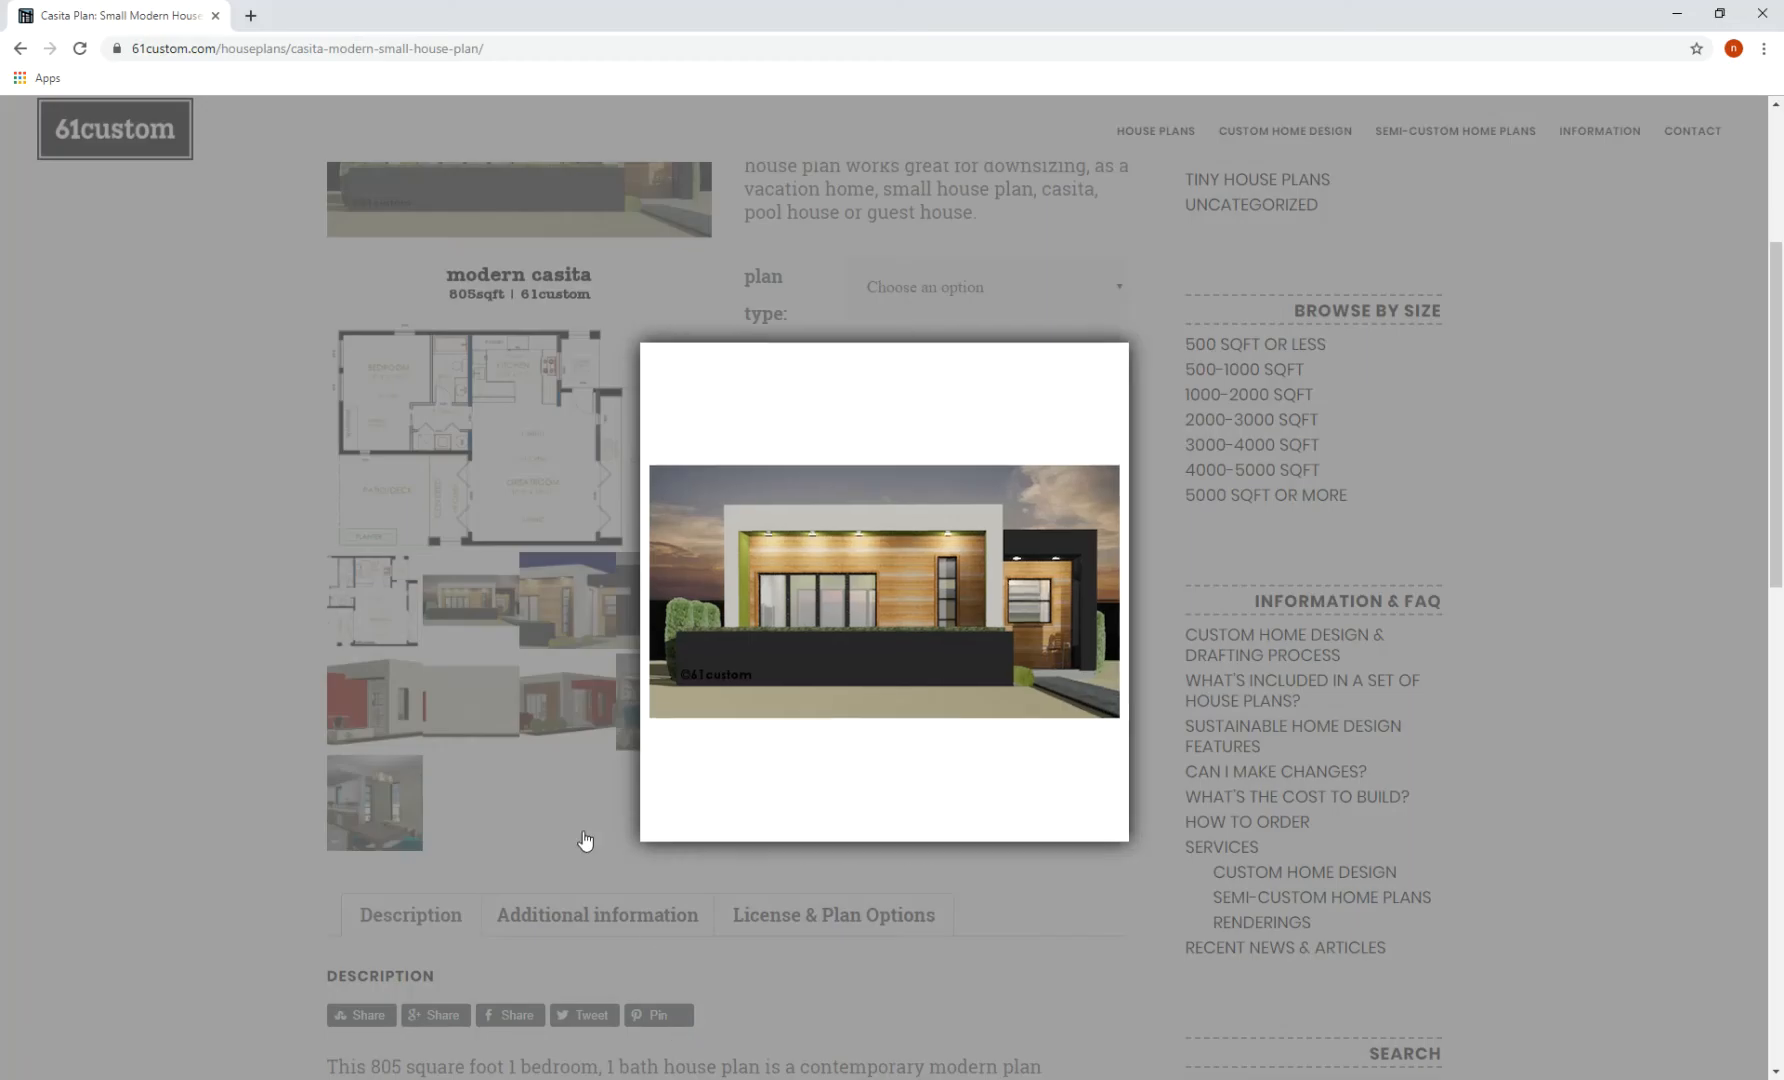
# - Swap the enlarged rendering for the casita floor plan image, then return to the Revit plan
pyautogui.click(589, 841)
pyautogui.click(378, 613)
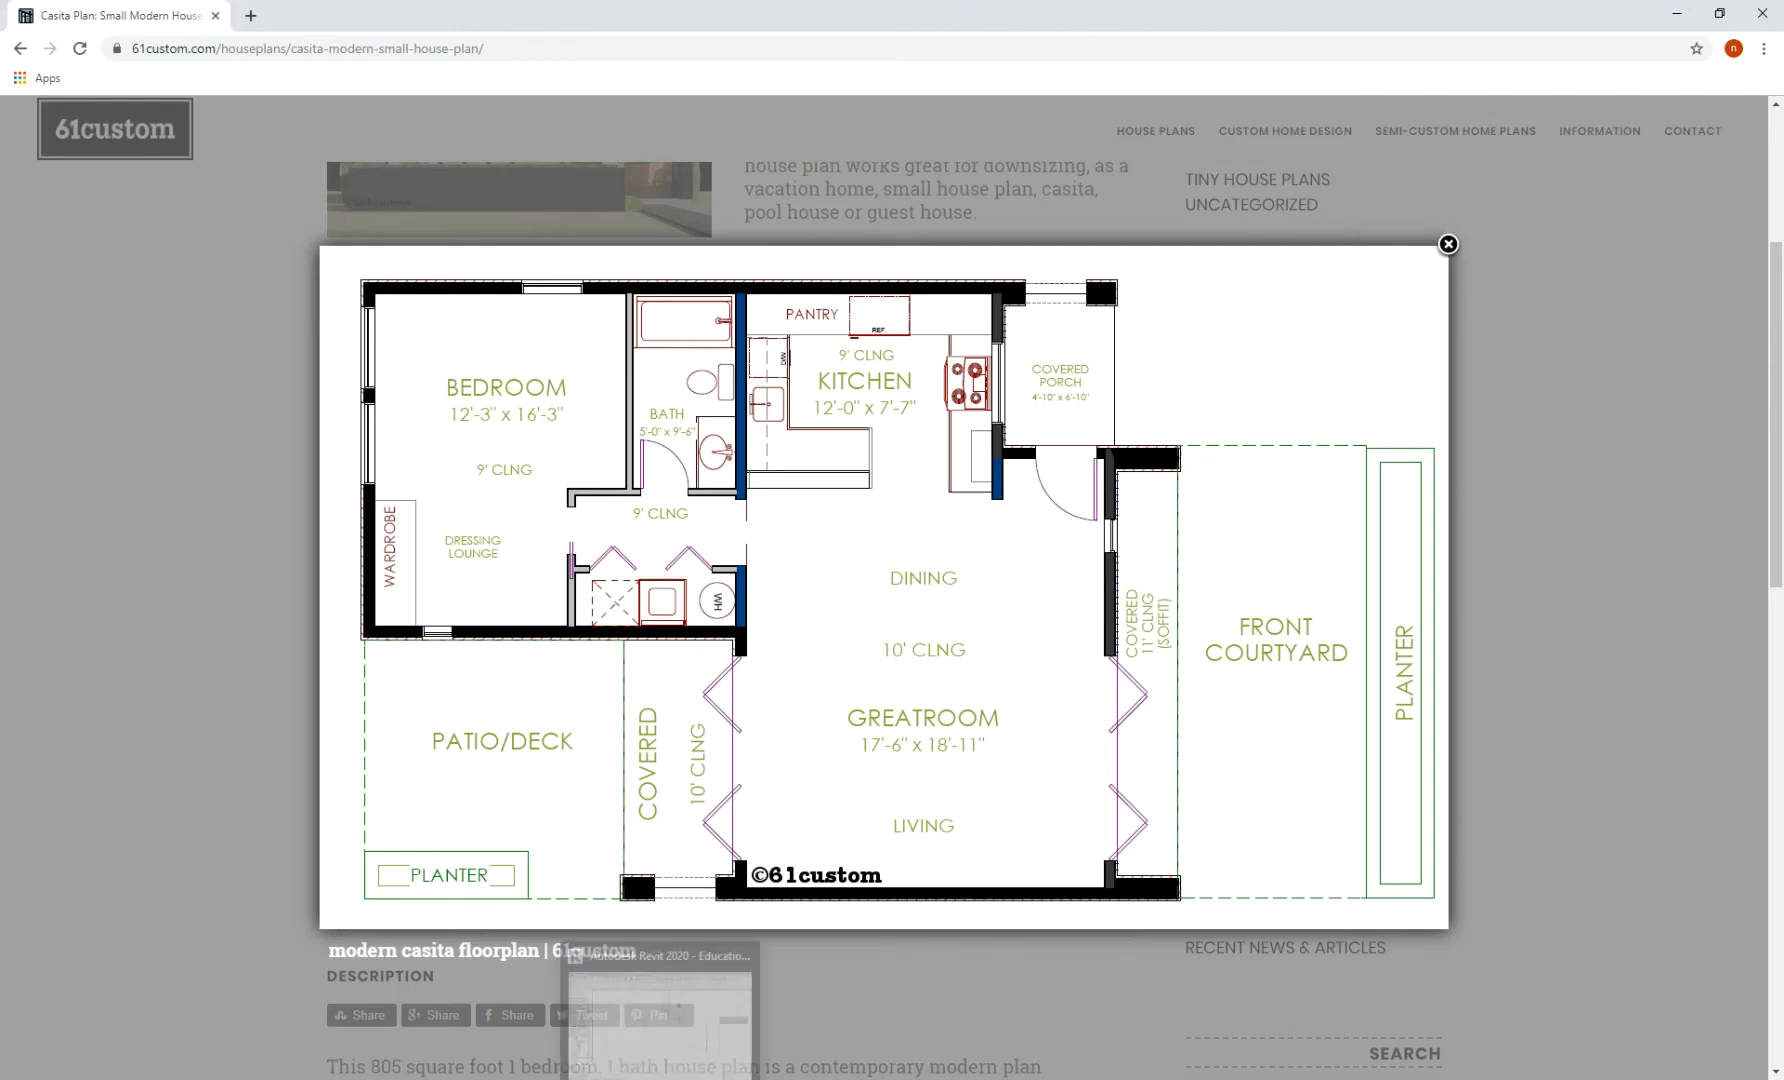
pyautogui.click(660, 1078)
pyautogui.scroll(3, 1069, 701)
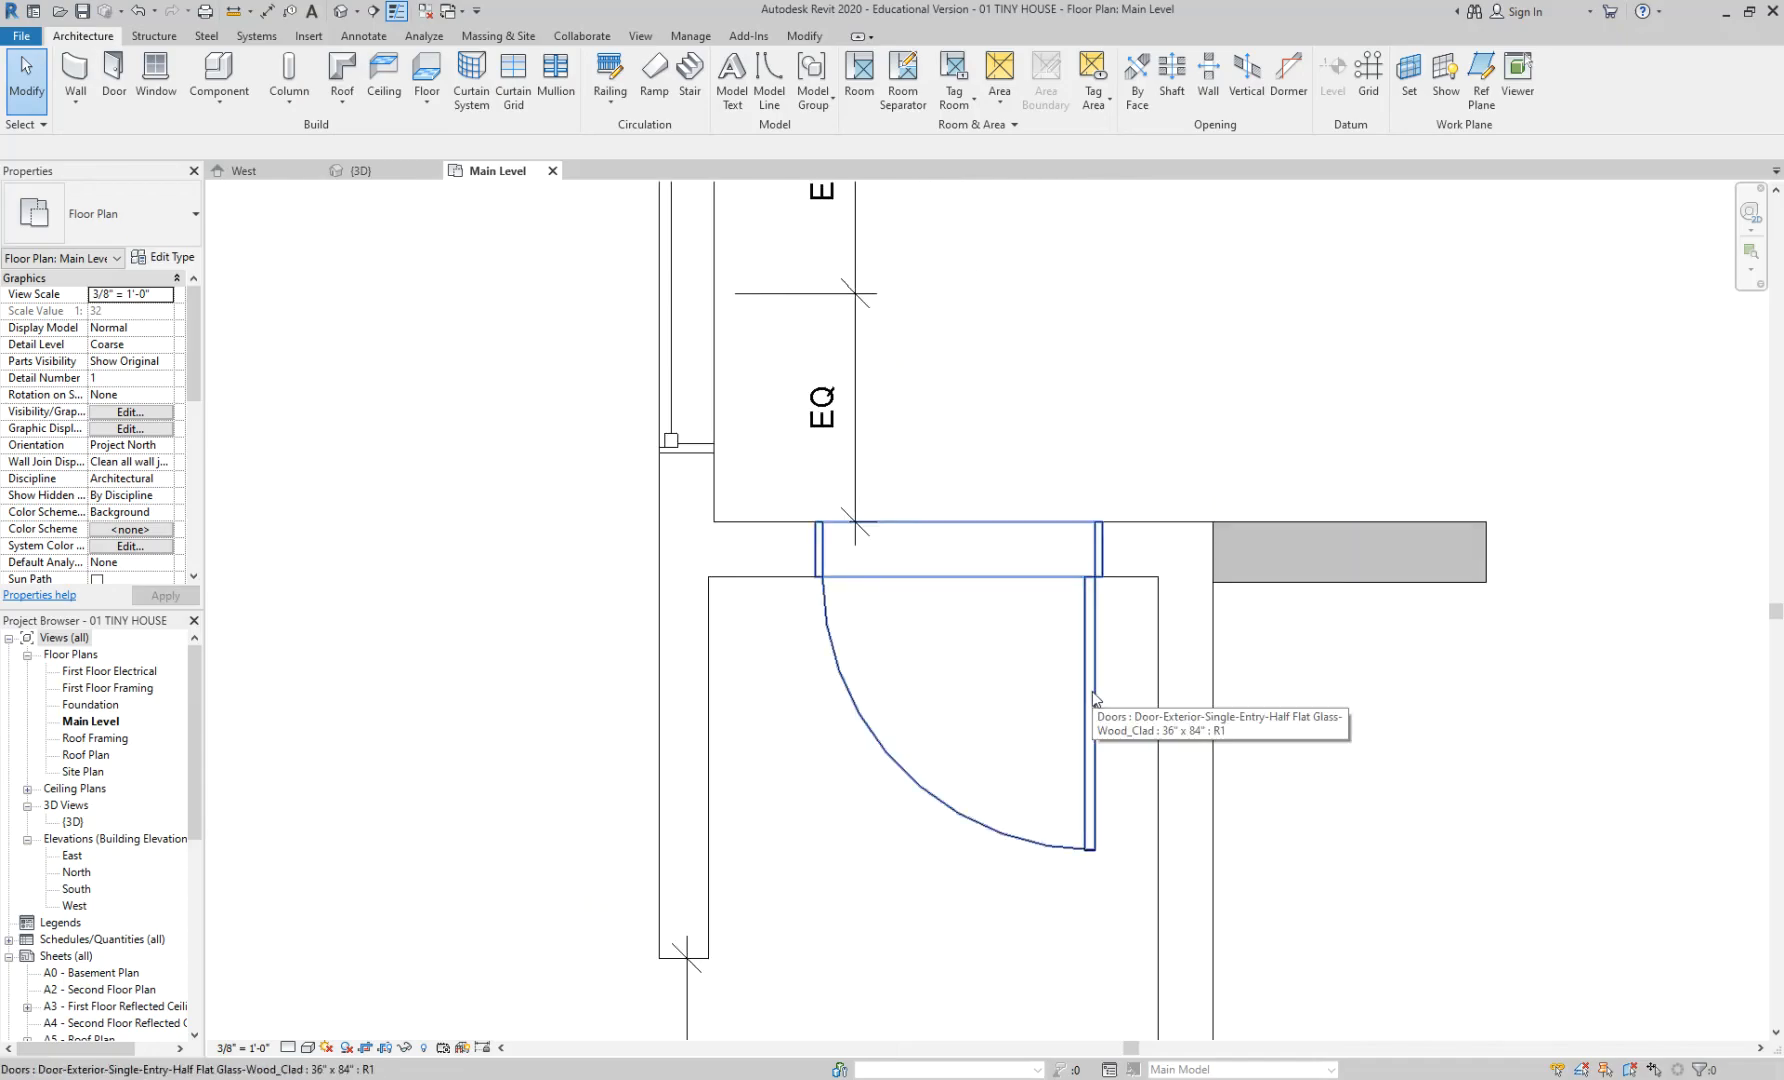
# - Select the entry door and try flipping its hinge and swing with the flip arrows and Spacebar
pyautogui.click(1096, 605)
pyautogui.click(1015, 698)
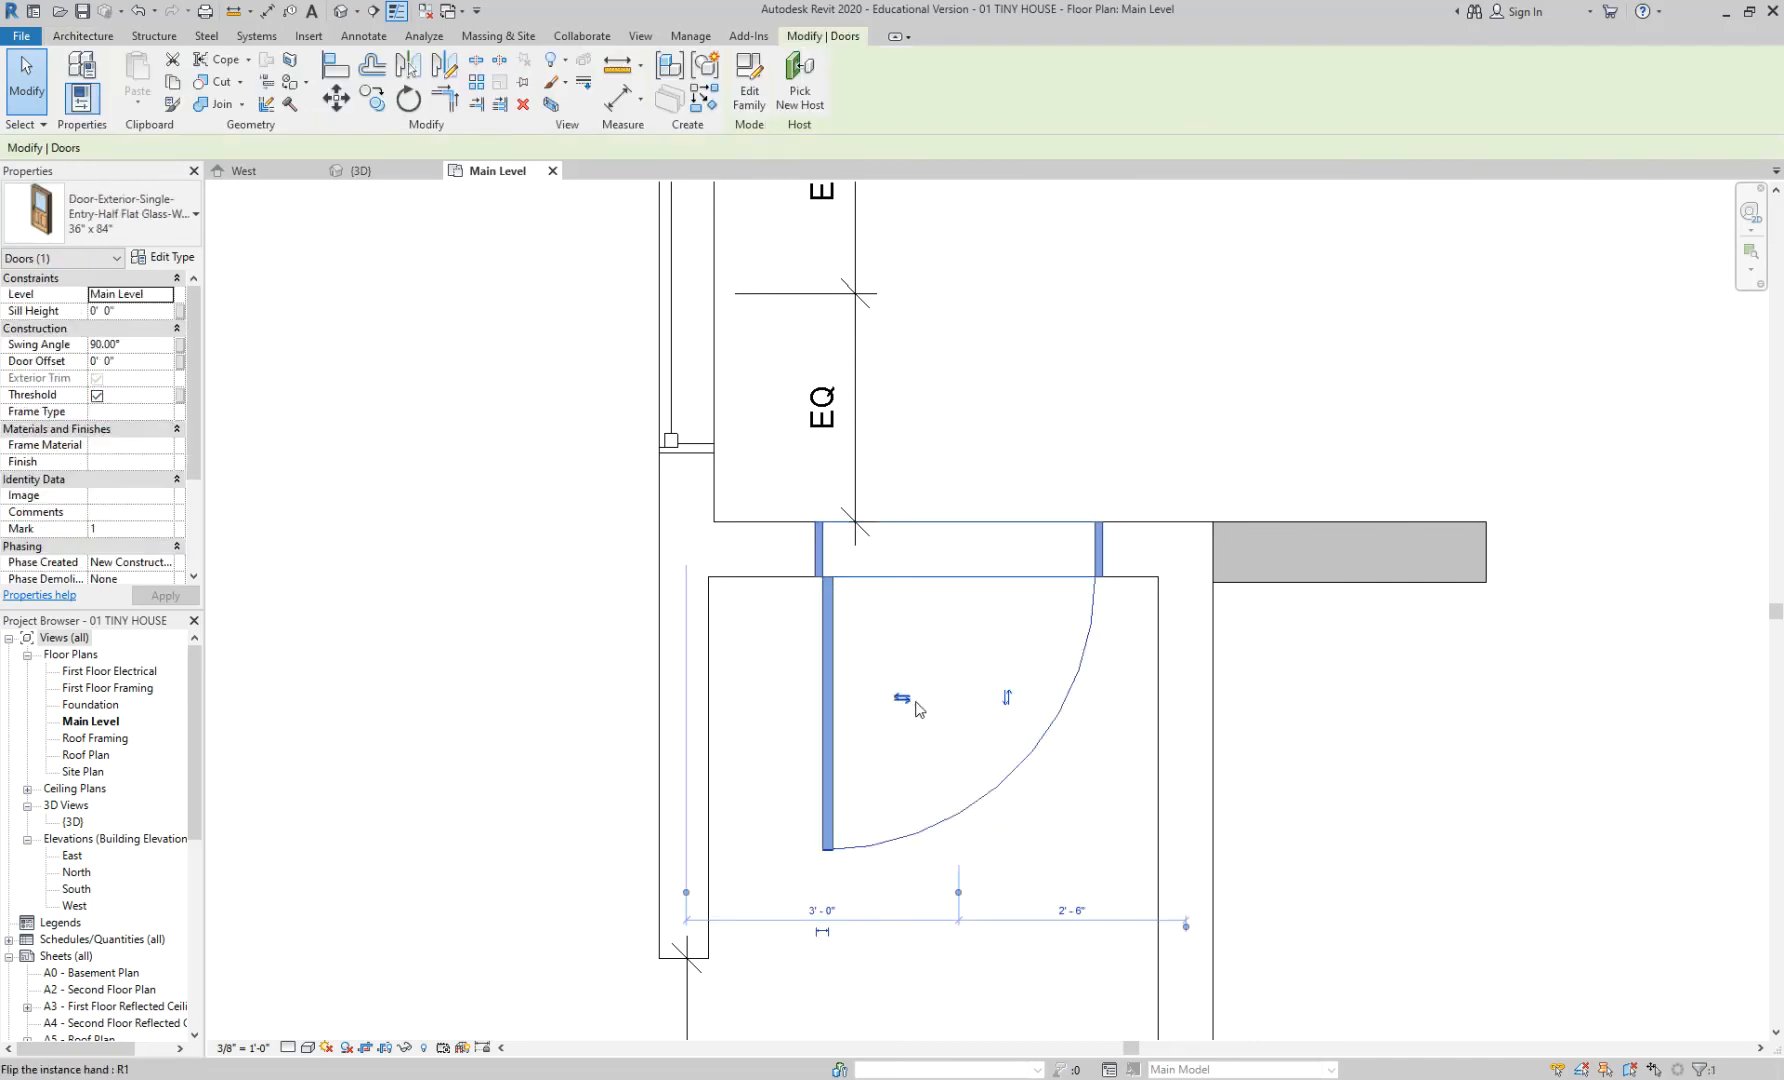
pyautogui.click(1007, 698)
pyautogui.click(1043, 723)
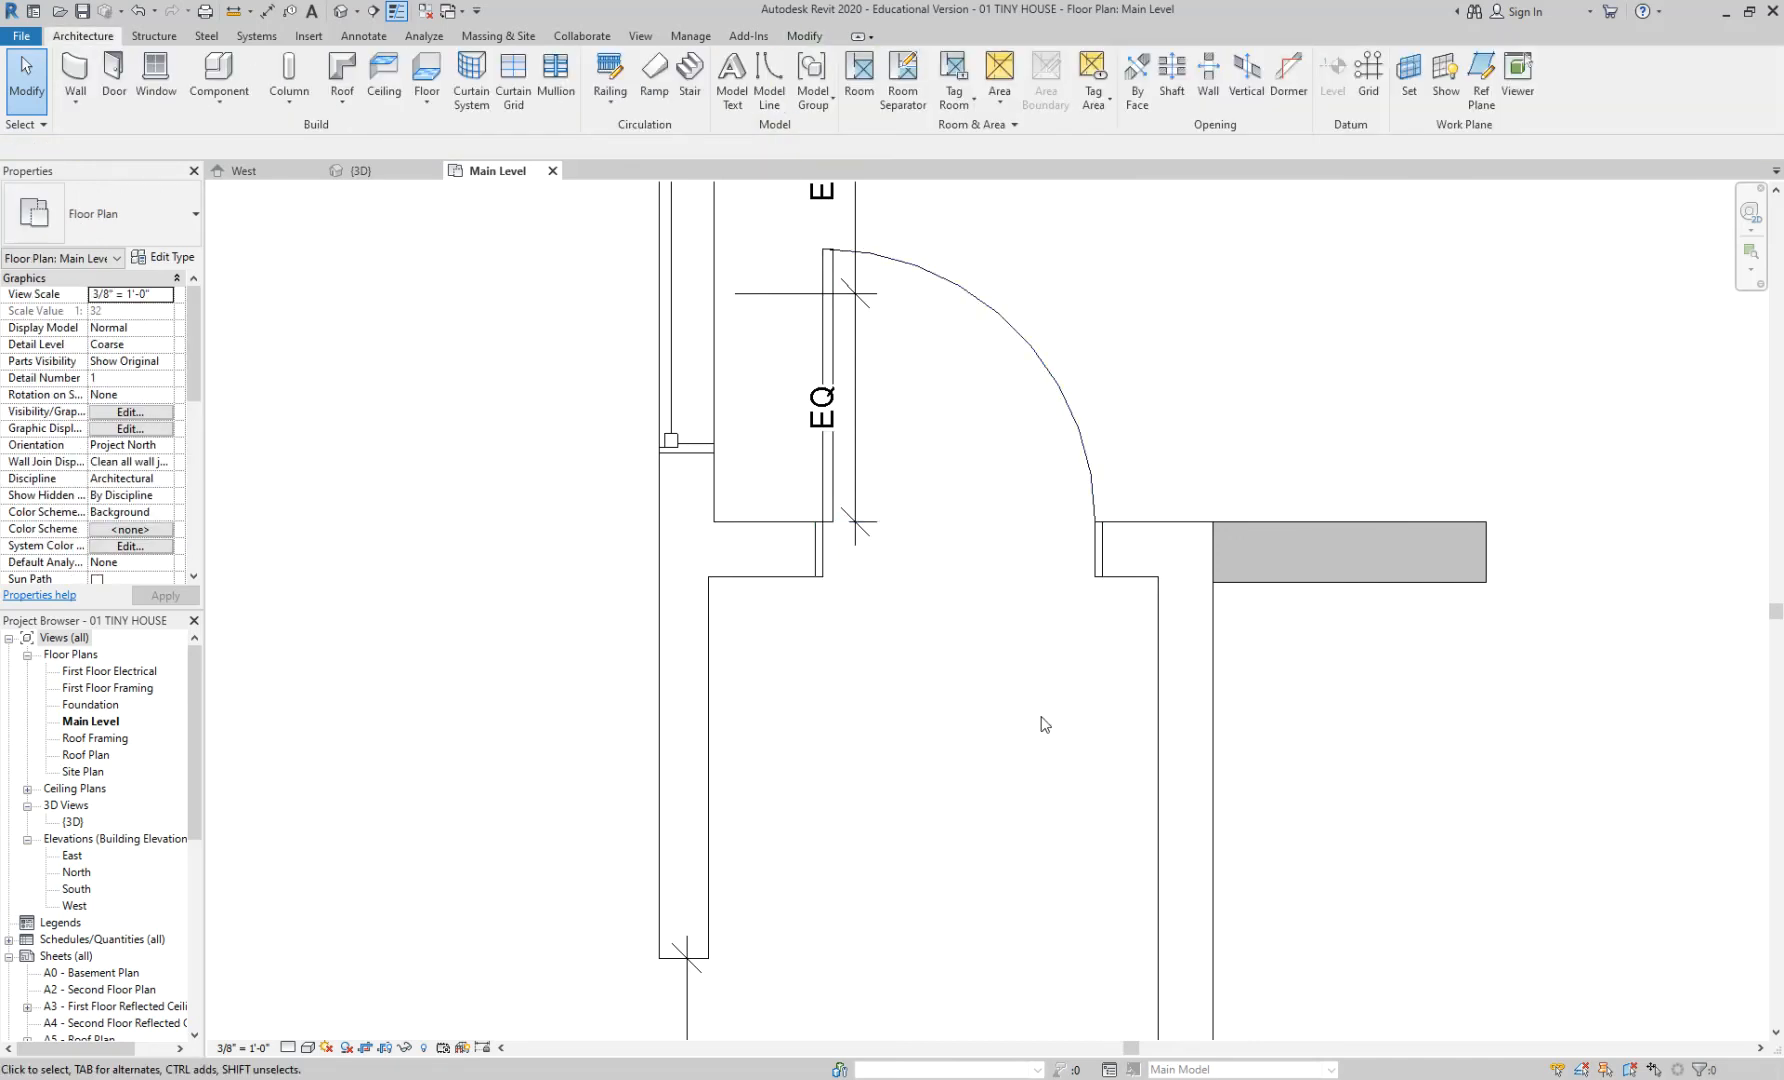
pyautogui.click(1038, 356)
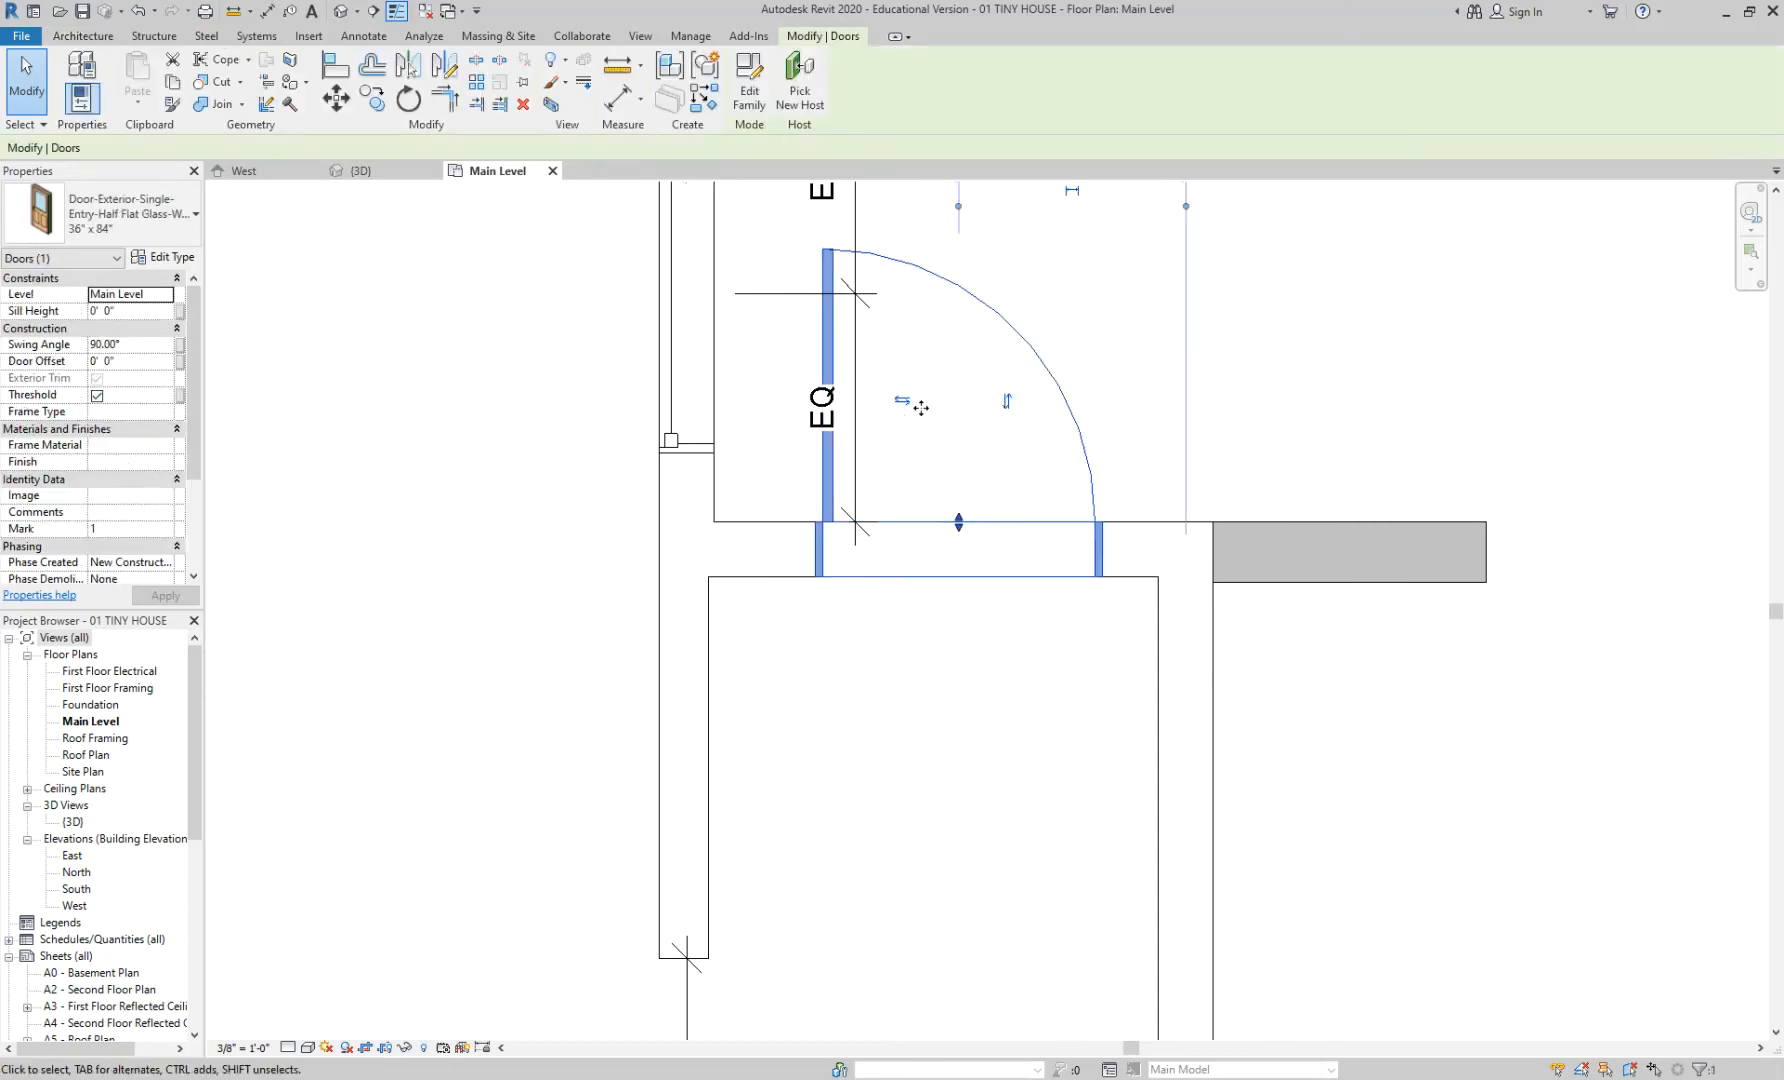
pyautogui.click(1007, 405)
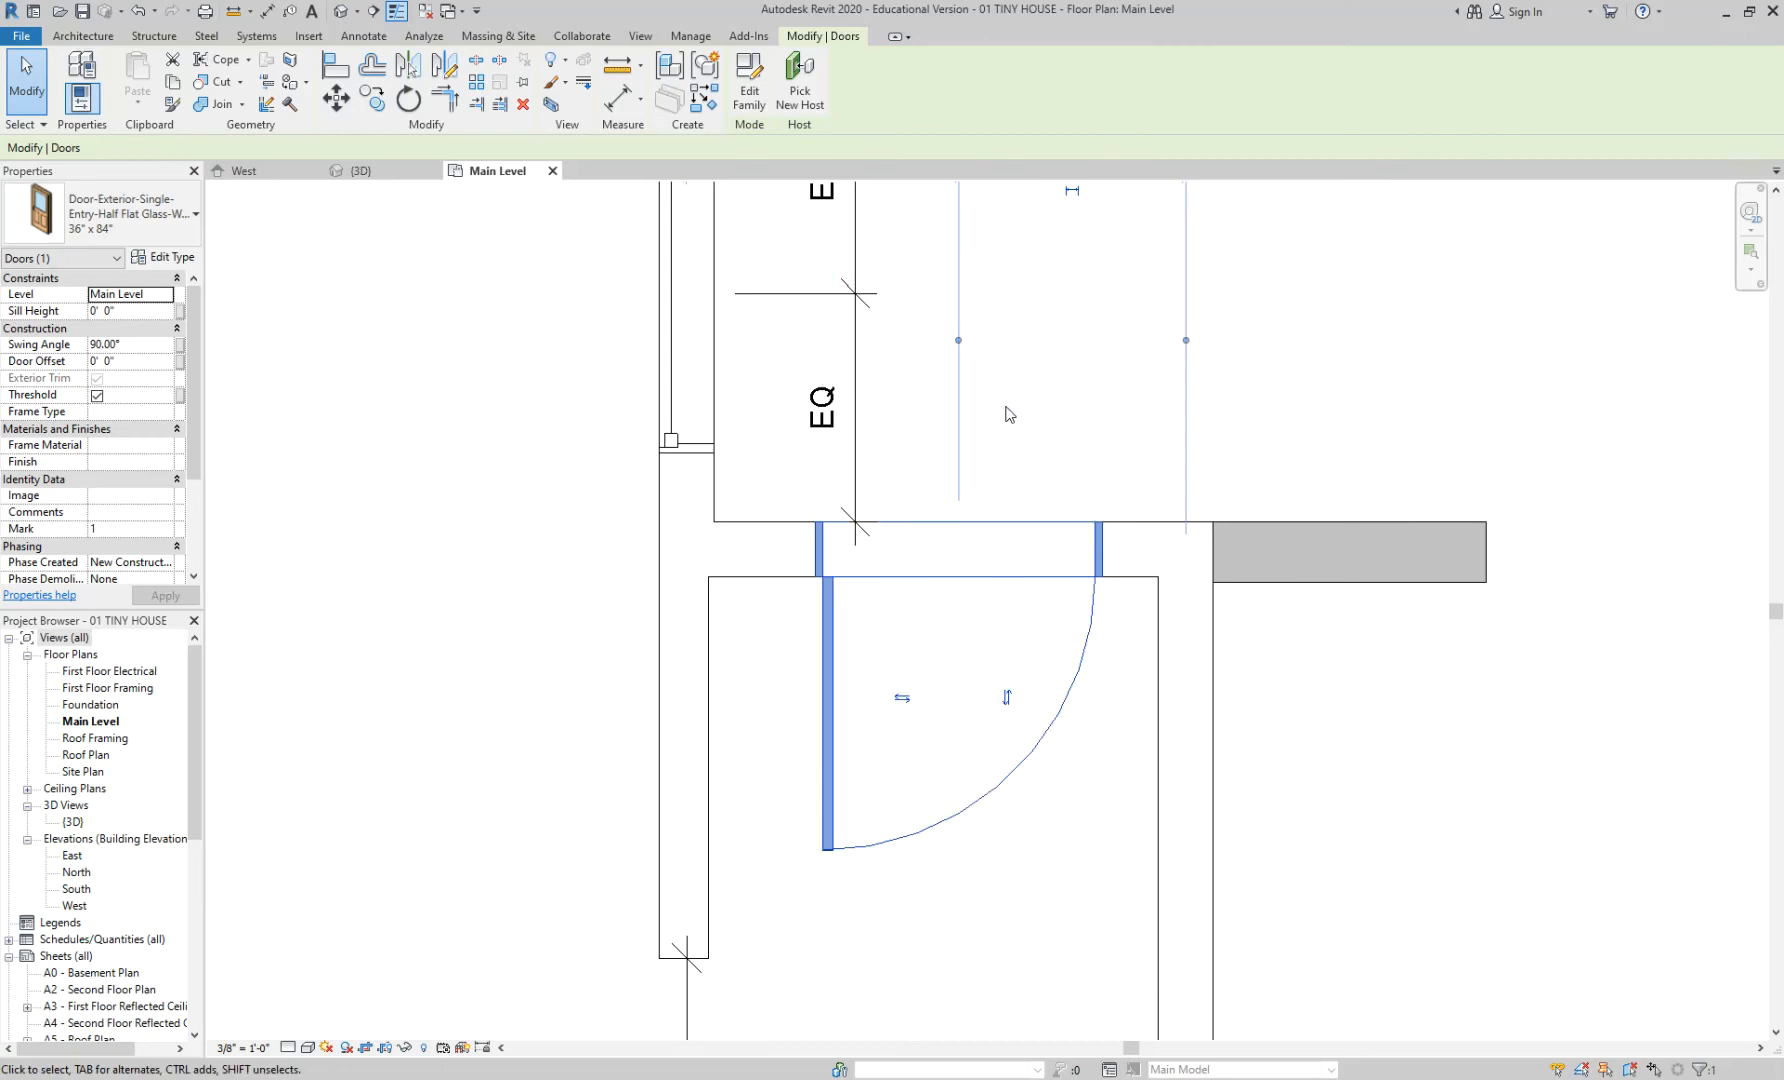
pyautogui.click(910, 697)
pyautogui.click(910, 697)
pyautogui.press('space')
pyautogui.press('space')
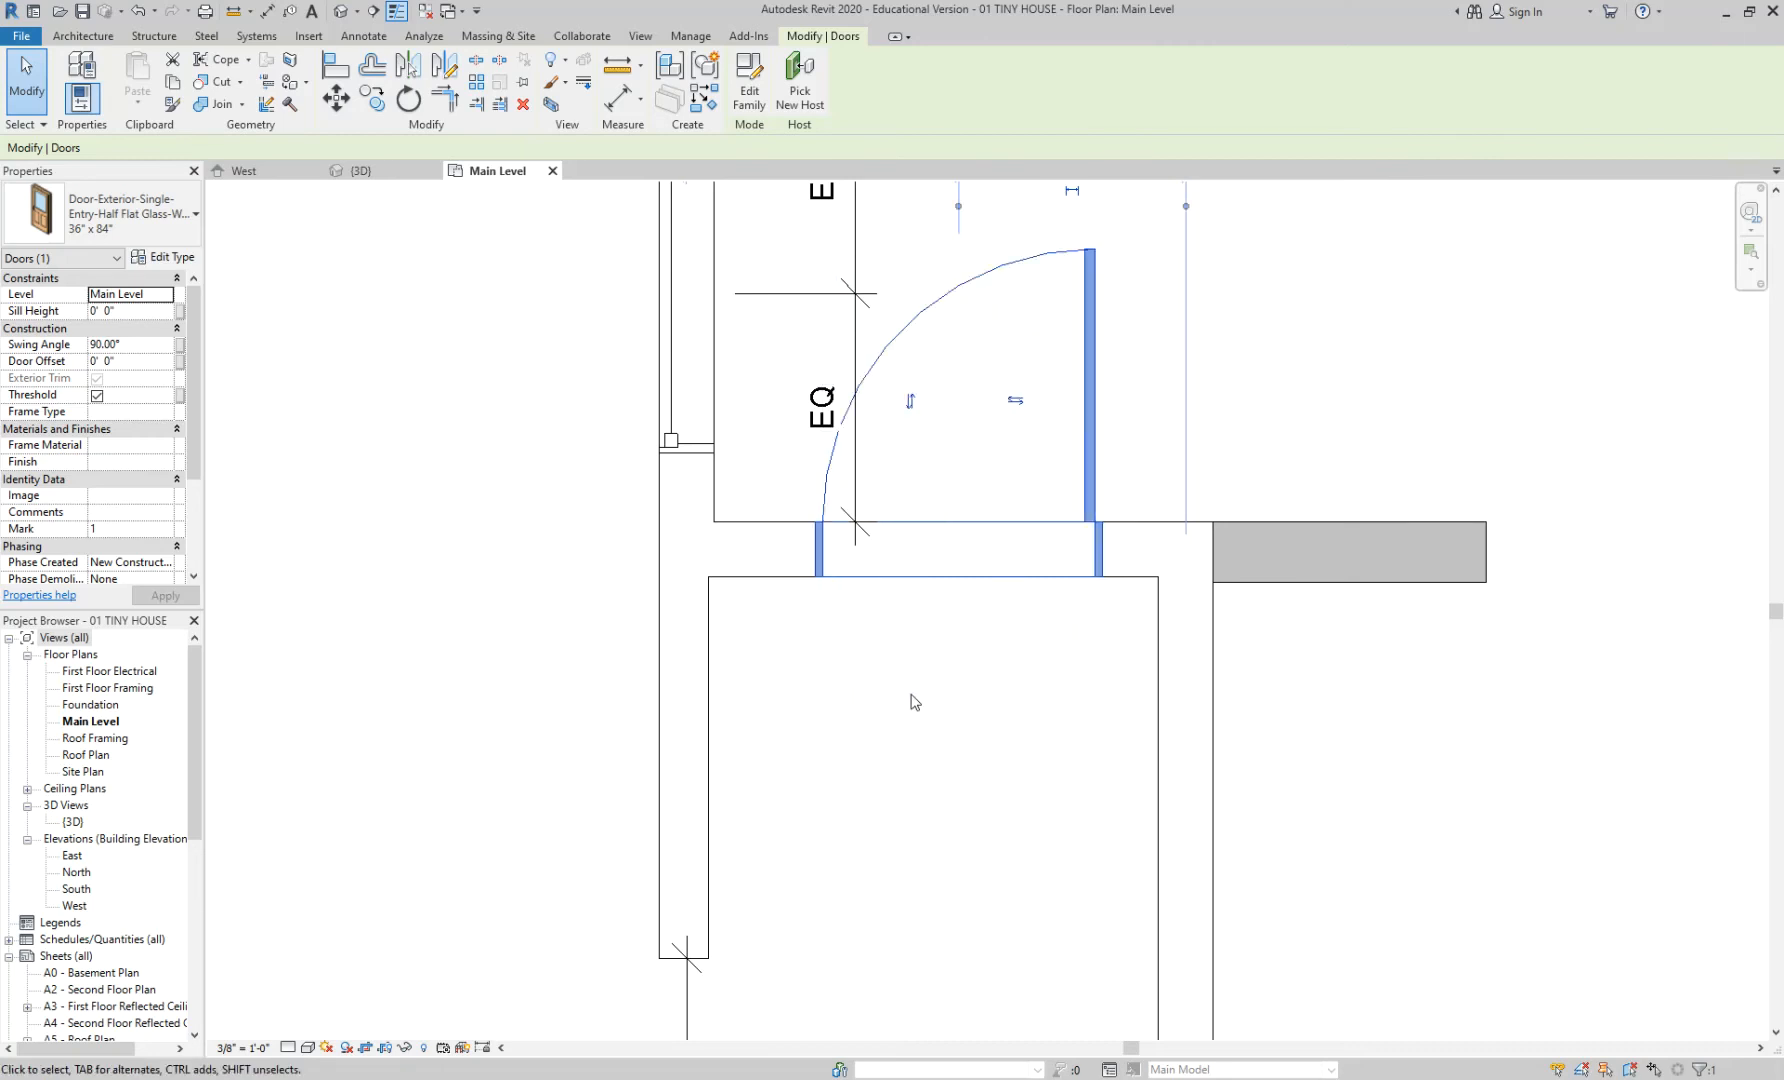
pyautogui.press('space')
pyautogui.press('Escape')
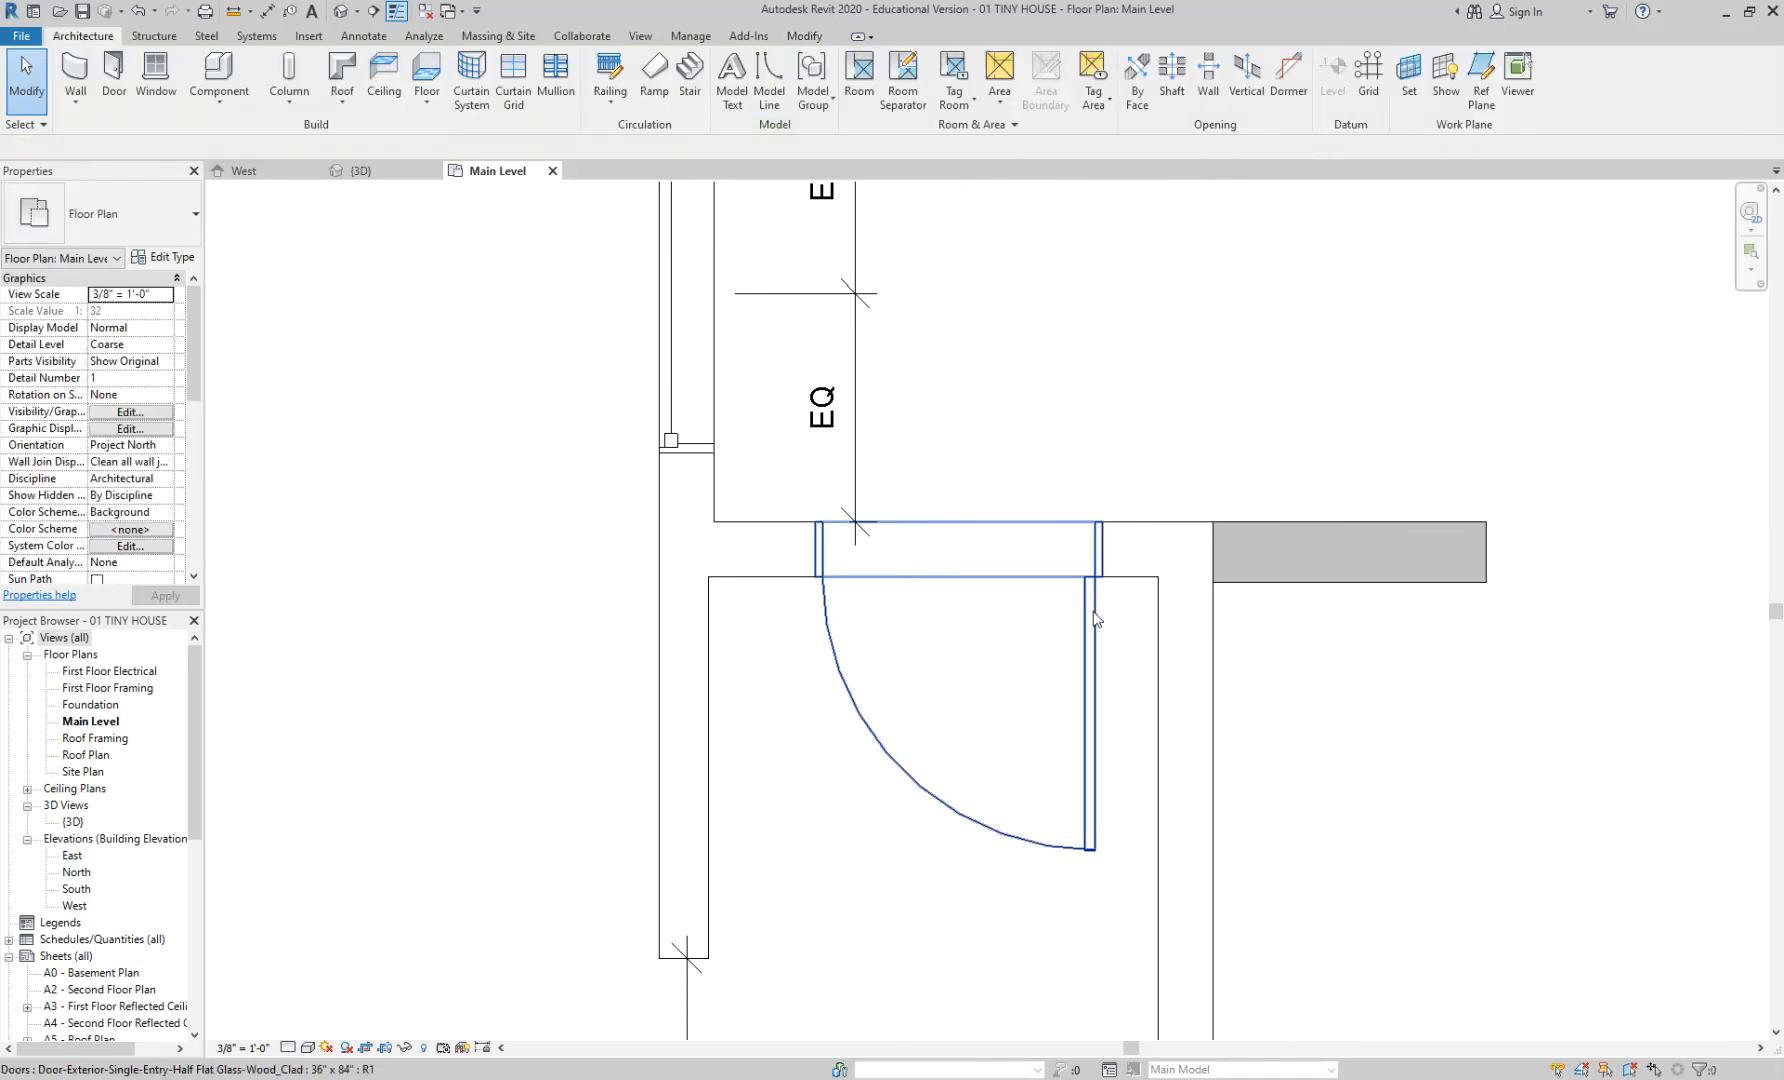
# - Reselect the door and cycle its Spacebar flips until it swings down into the lower room
pyautogui.click(1095, 617)
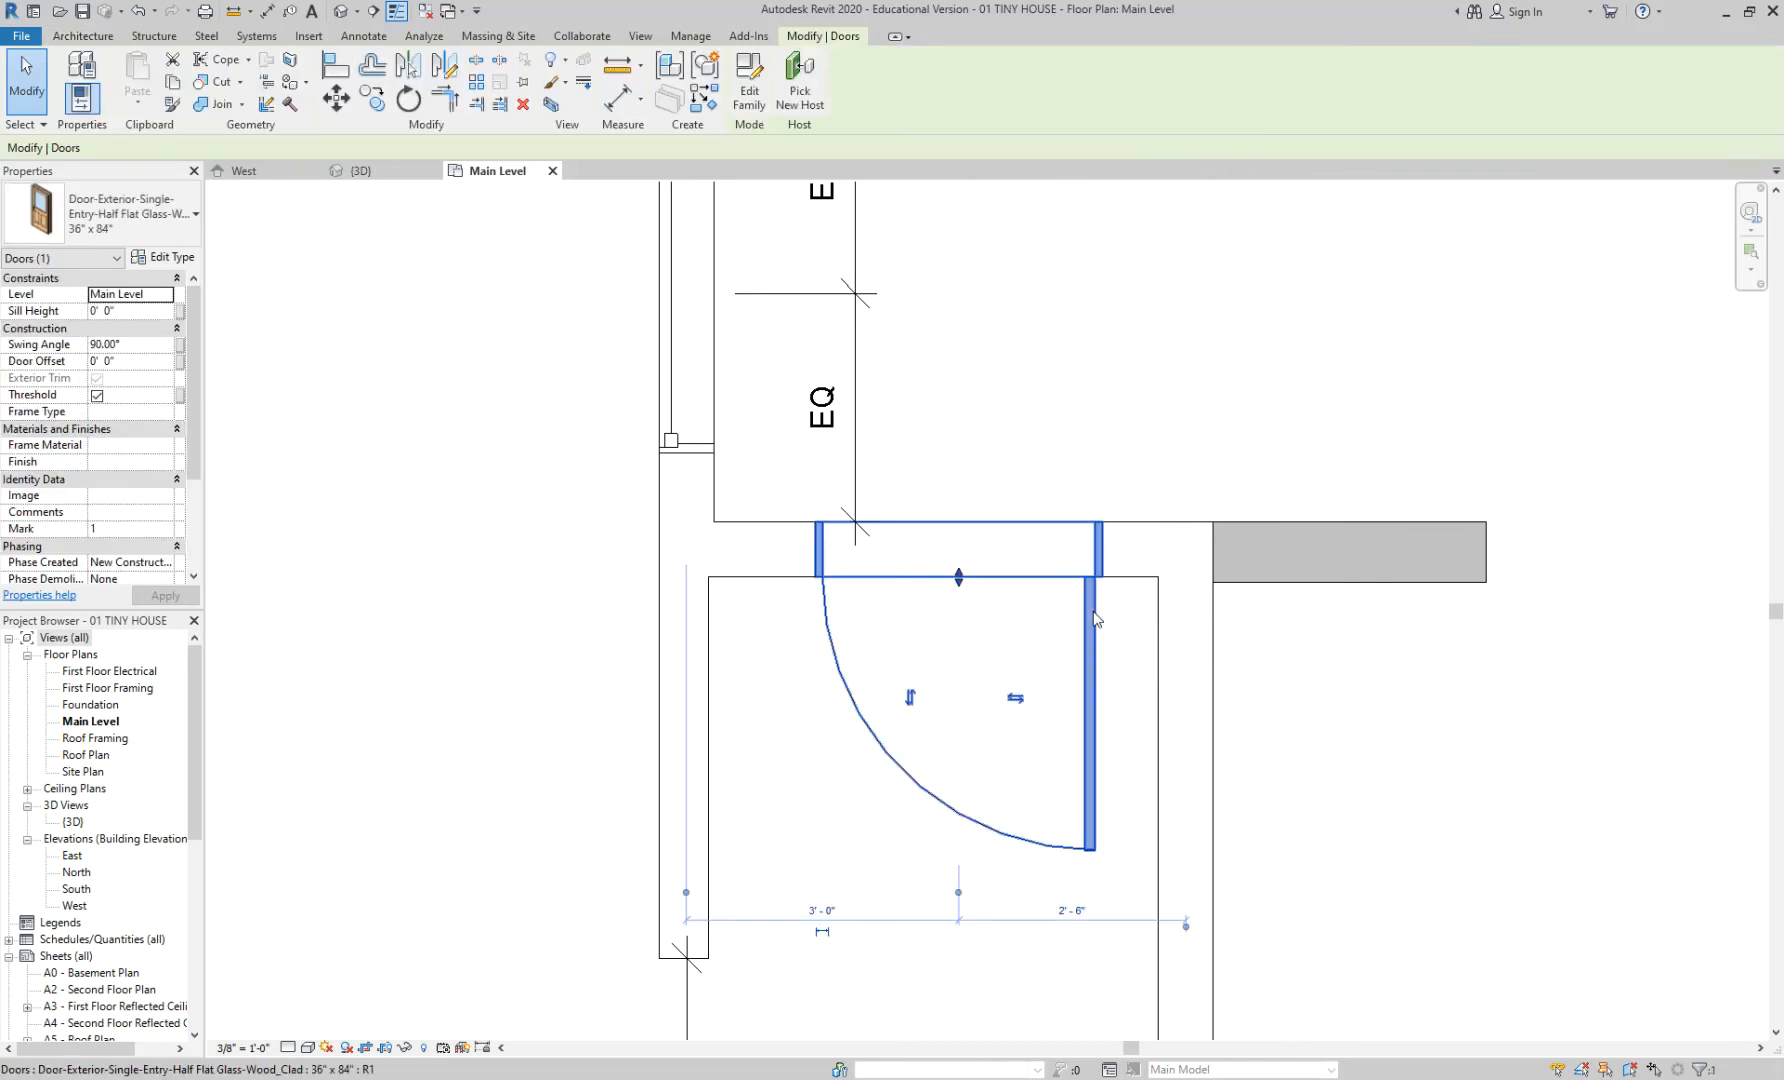
pyautogui.press('space')
pyautogui.press('space')
pyautogui.press('space')
pyautogui.press('space')
pyautogui.press('space')
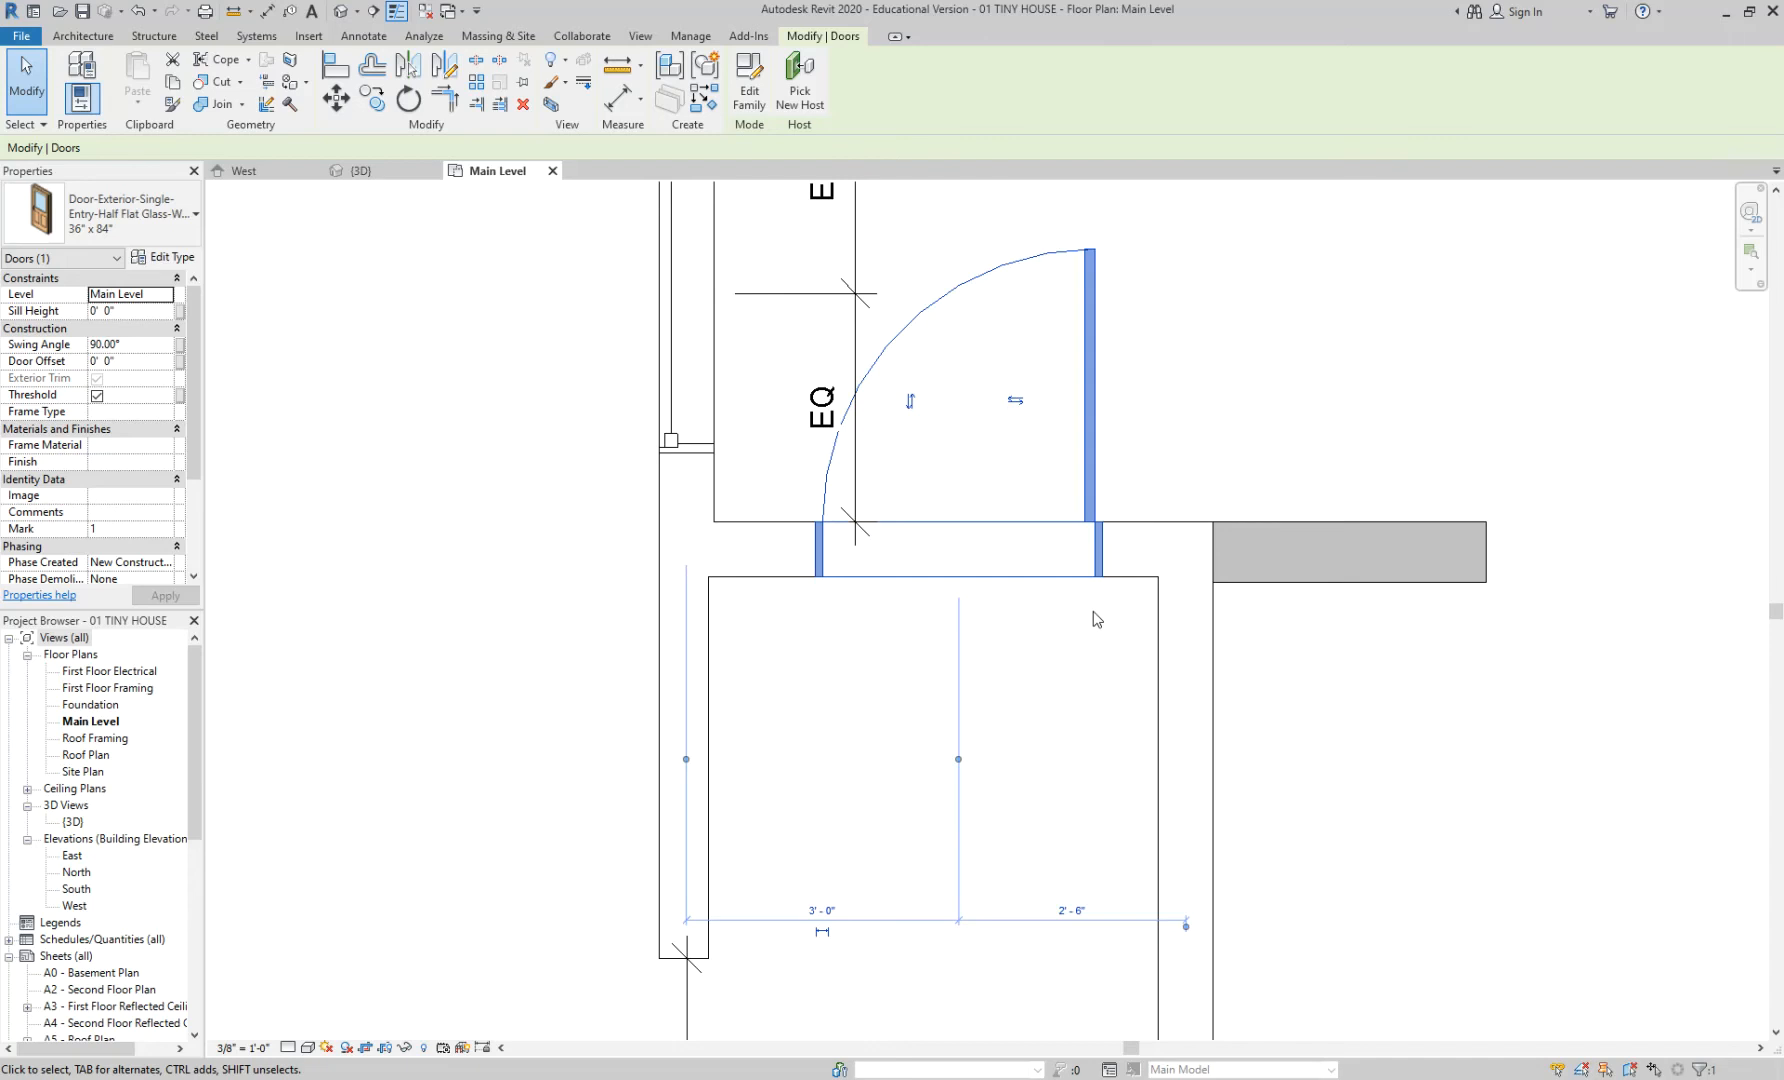
pyautogui.press('space')
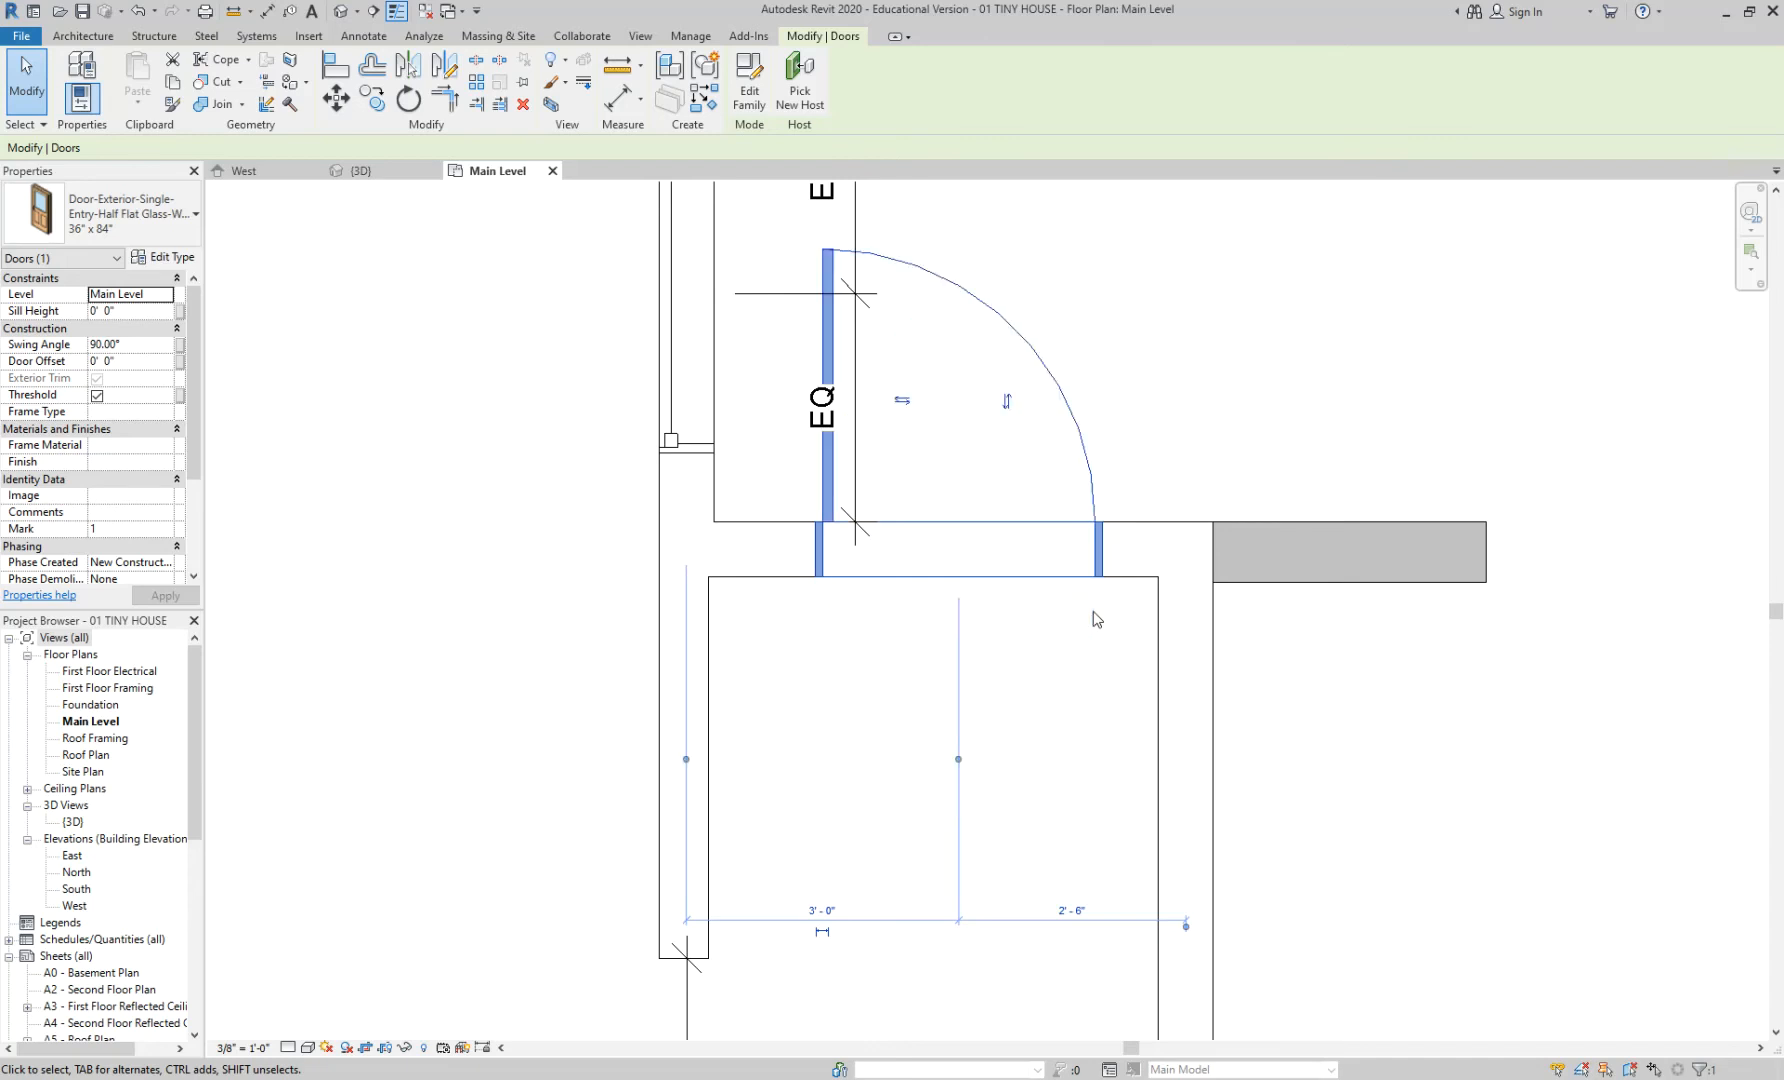
pyautogui.press('space')
pyautogui.press('space')
pyautogui.press('space')
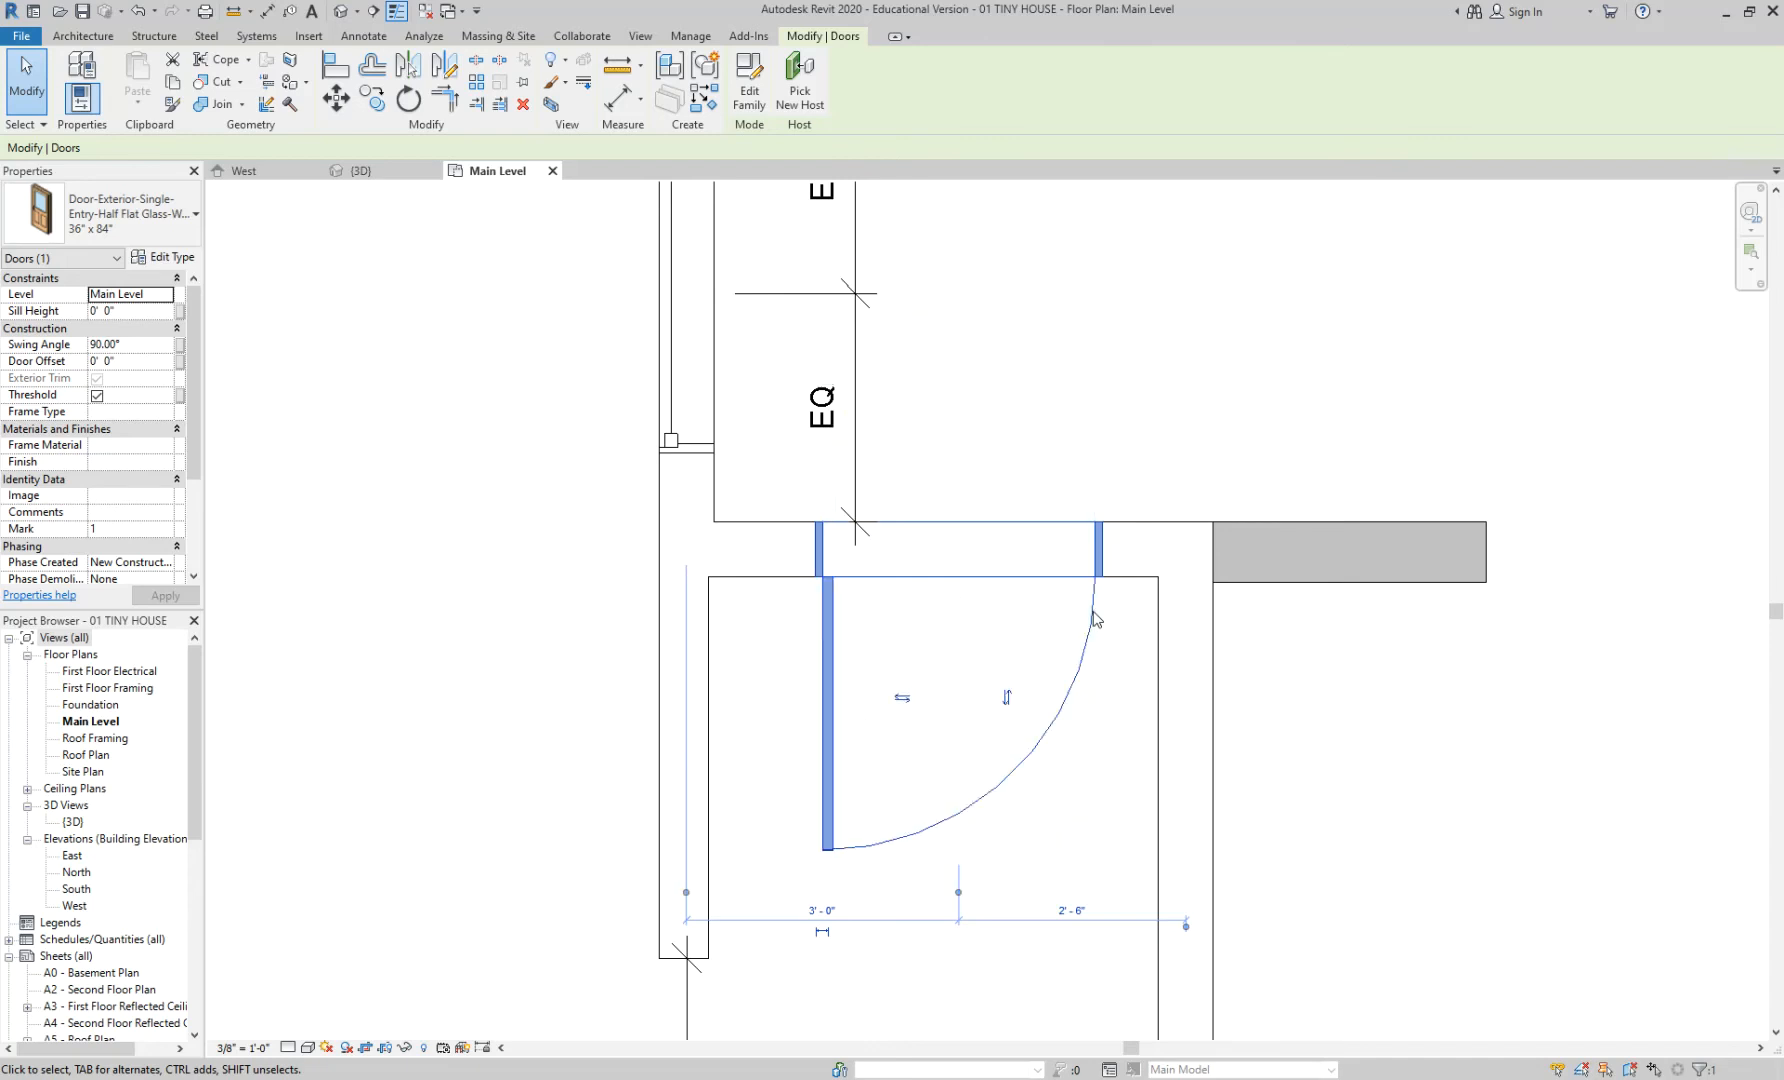
pyautogui.press('space')
pyautogui.press('space')
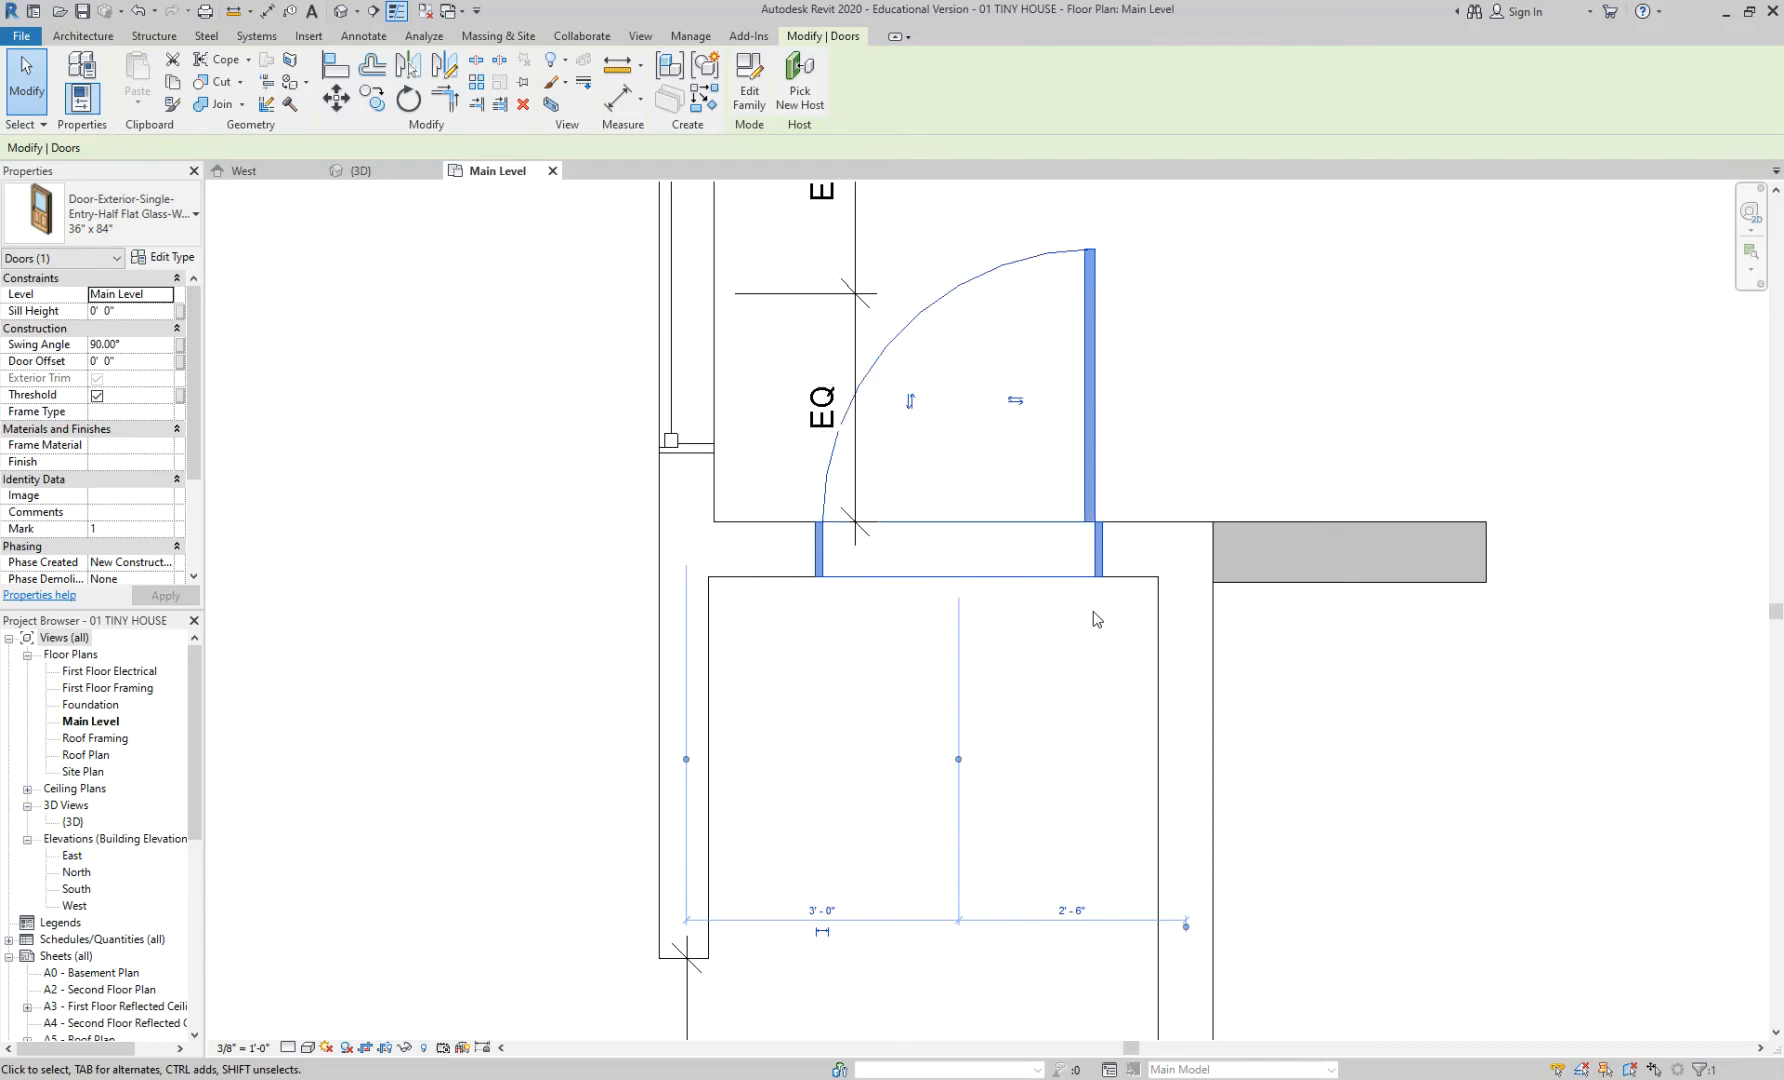
pyautogui.press('space')
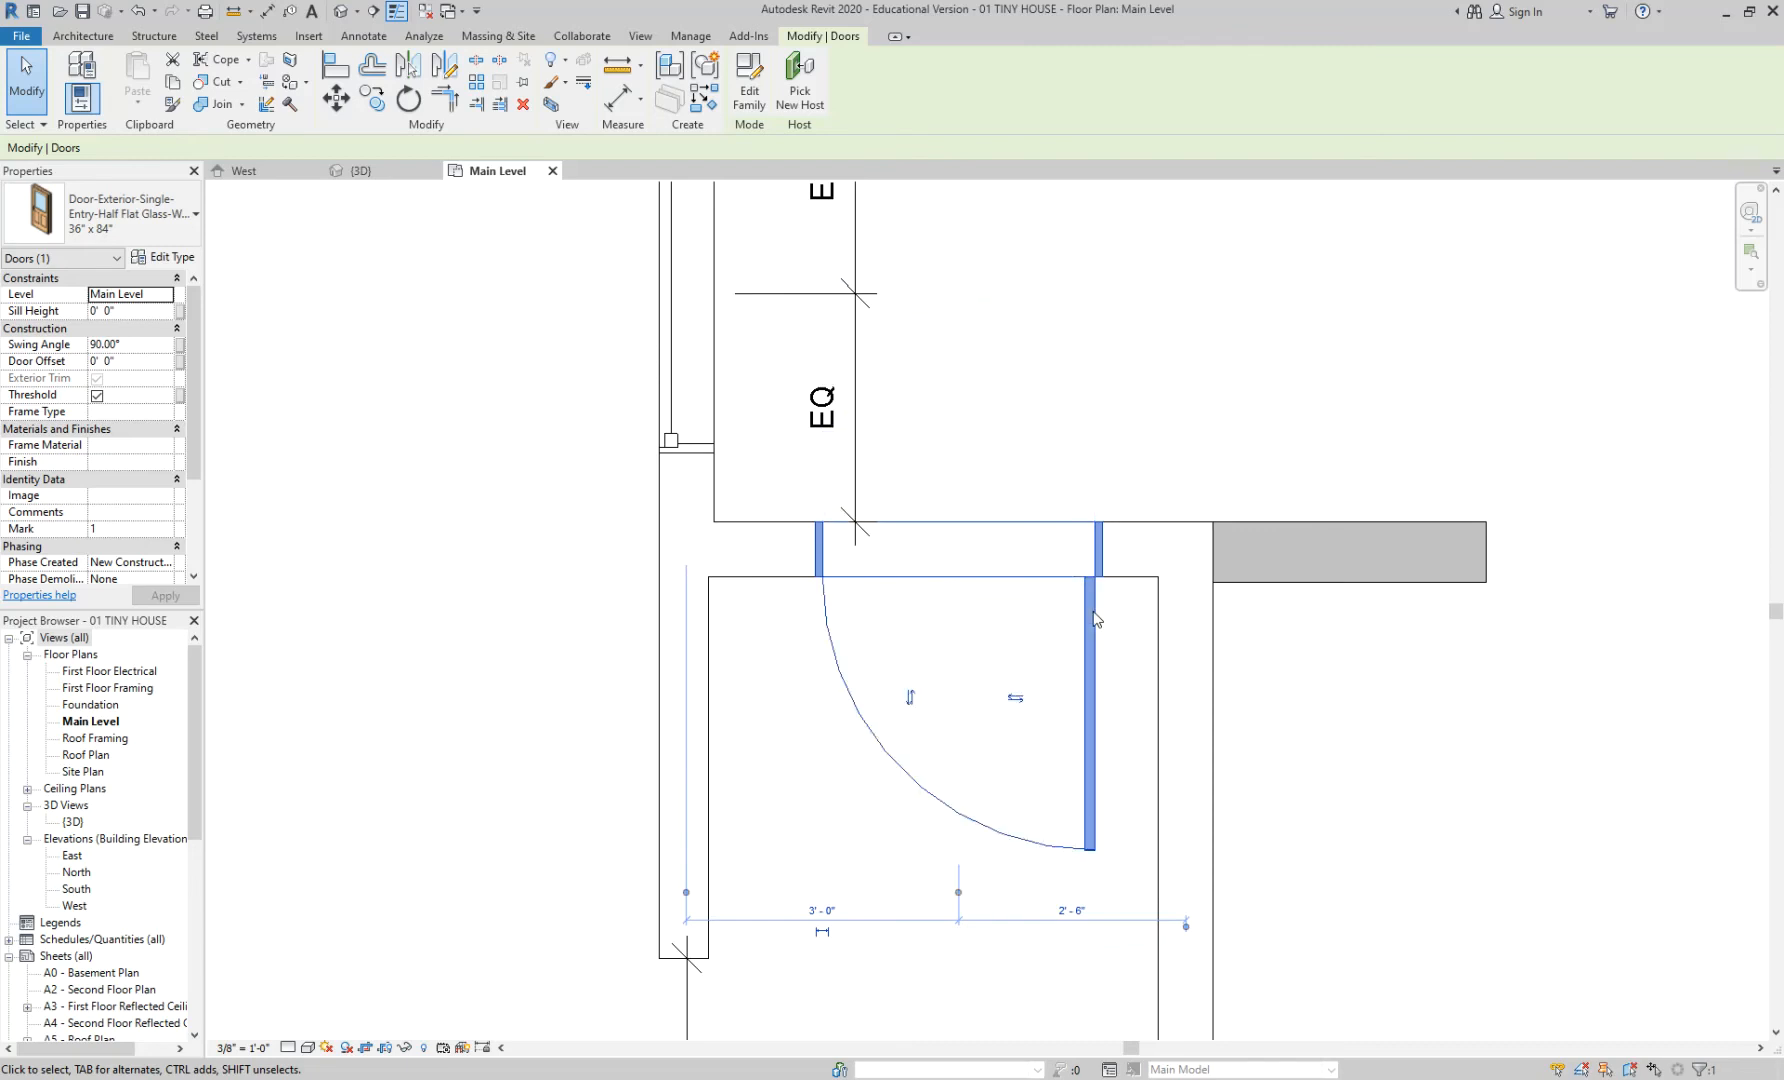
pyautogui.click(1127, 625)
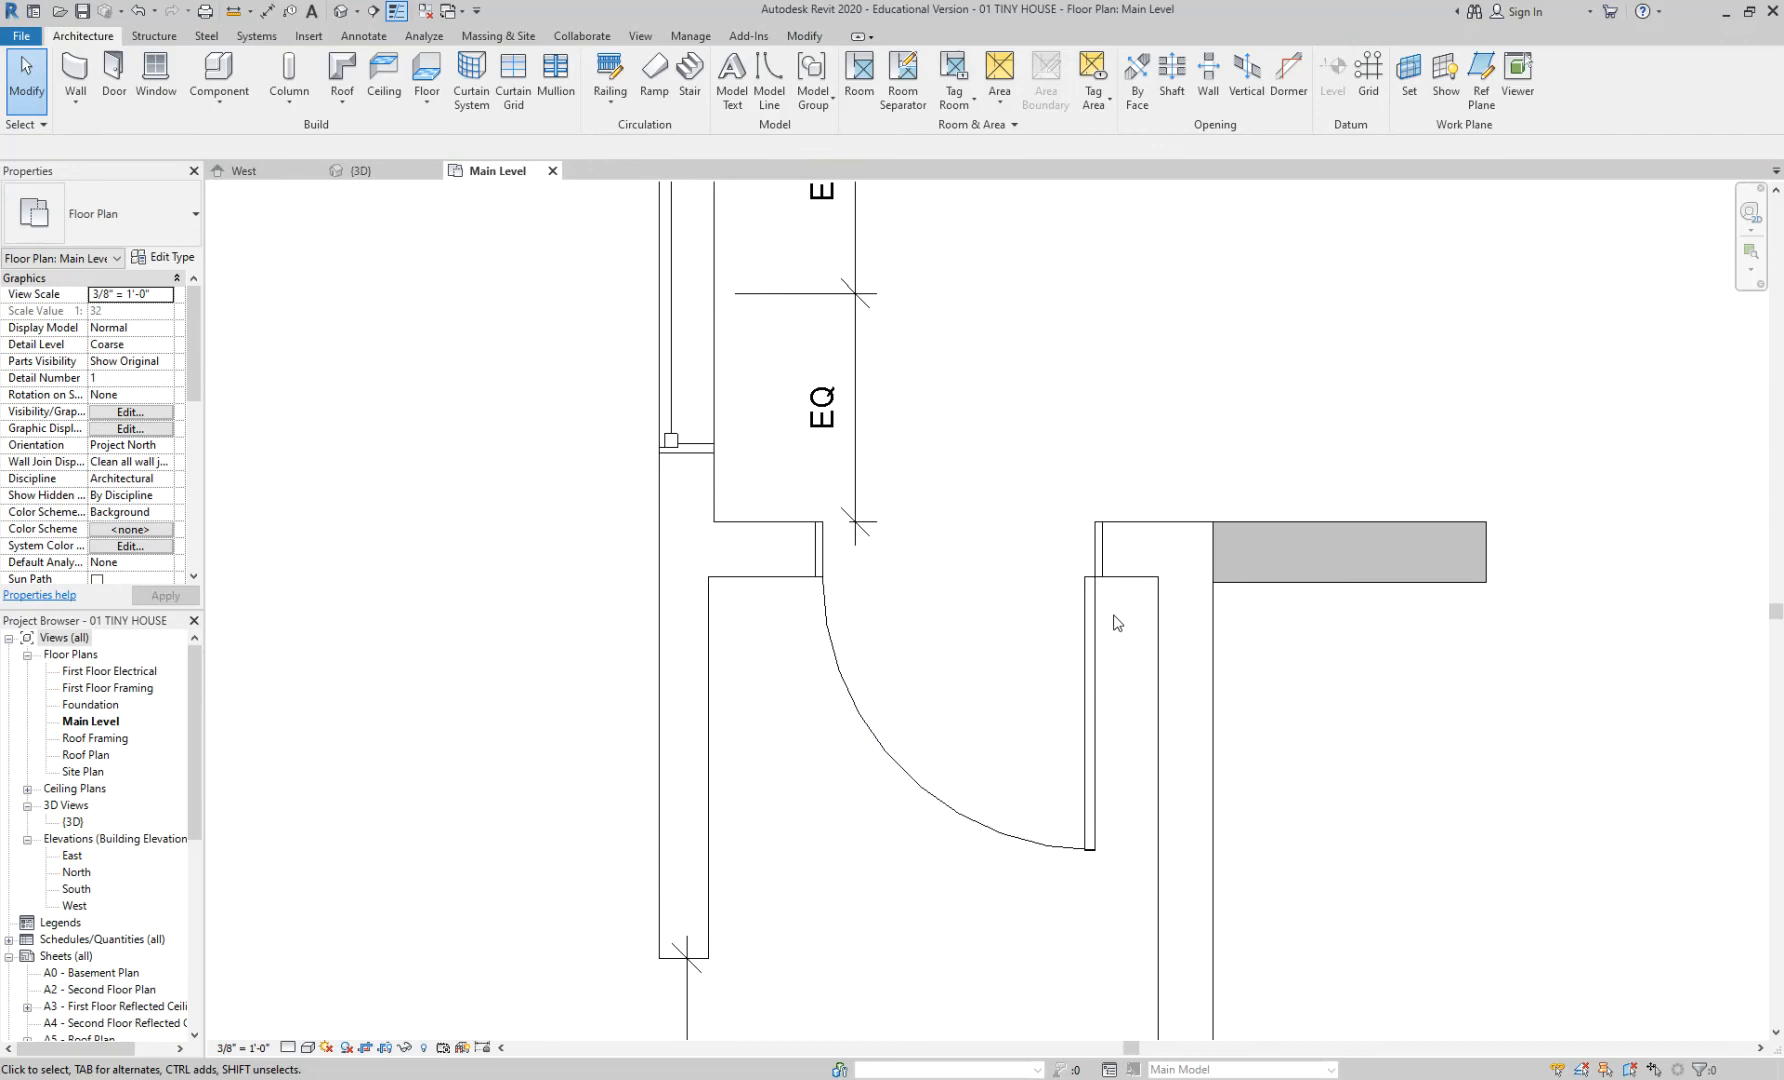
# - Put the door's hinge on the left jamb and slide it left, leaving 2'-3" and 3'-3"
pyautogui.moveTo(1116, 622); pyautogui.dragTo(1035, 596, button='middle')
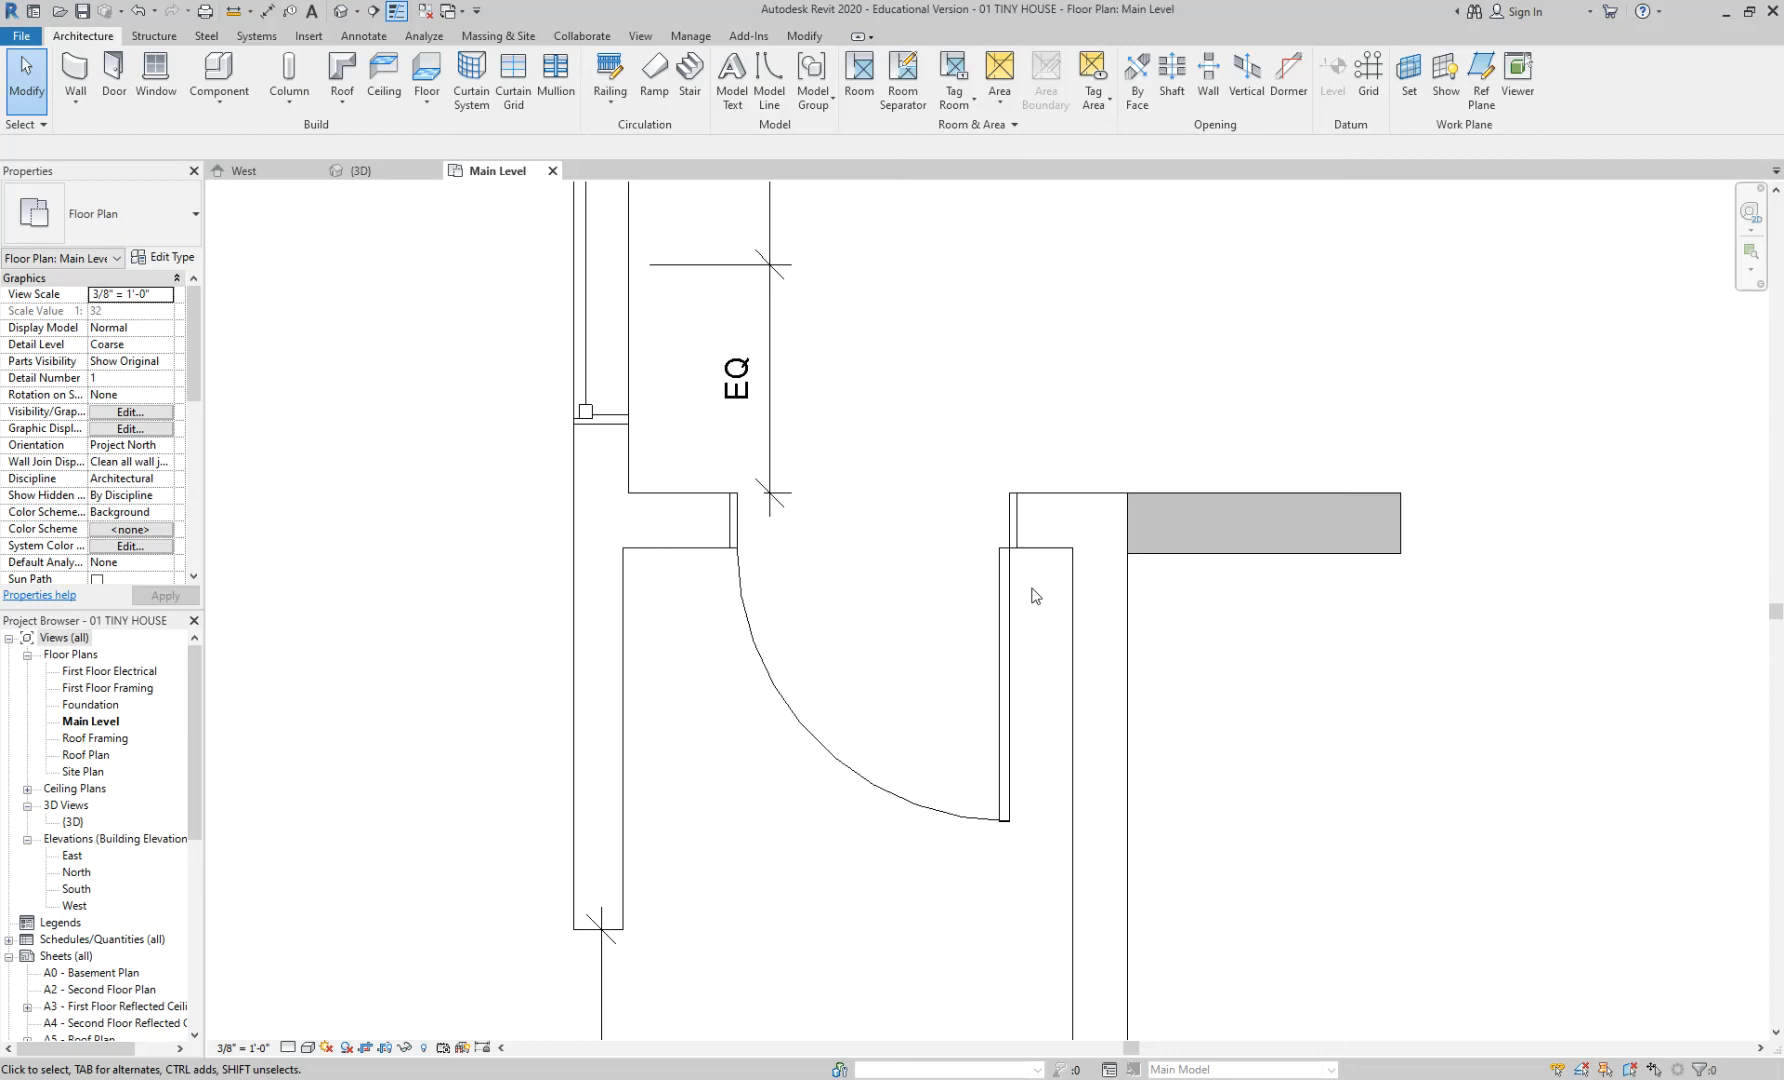
pyautogui.moveTo(718, 618); pyautogui.dragTo(841, 589, button='middle')
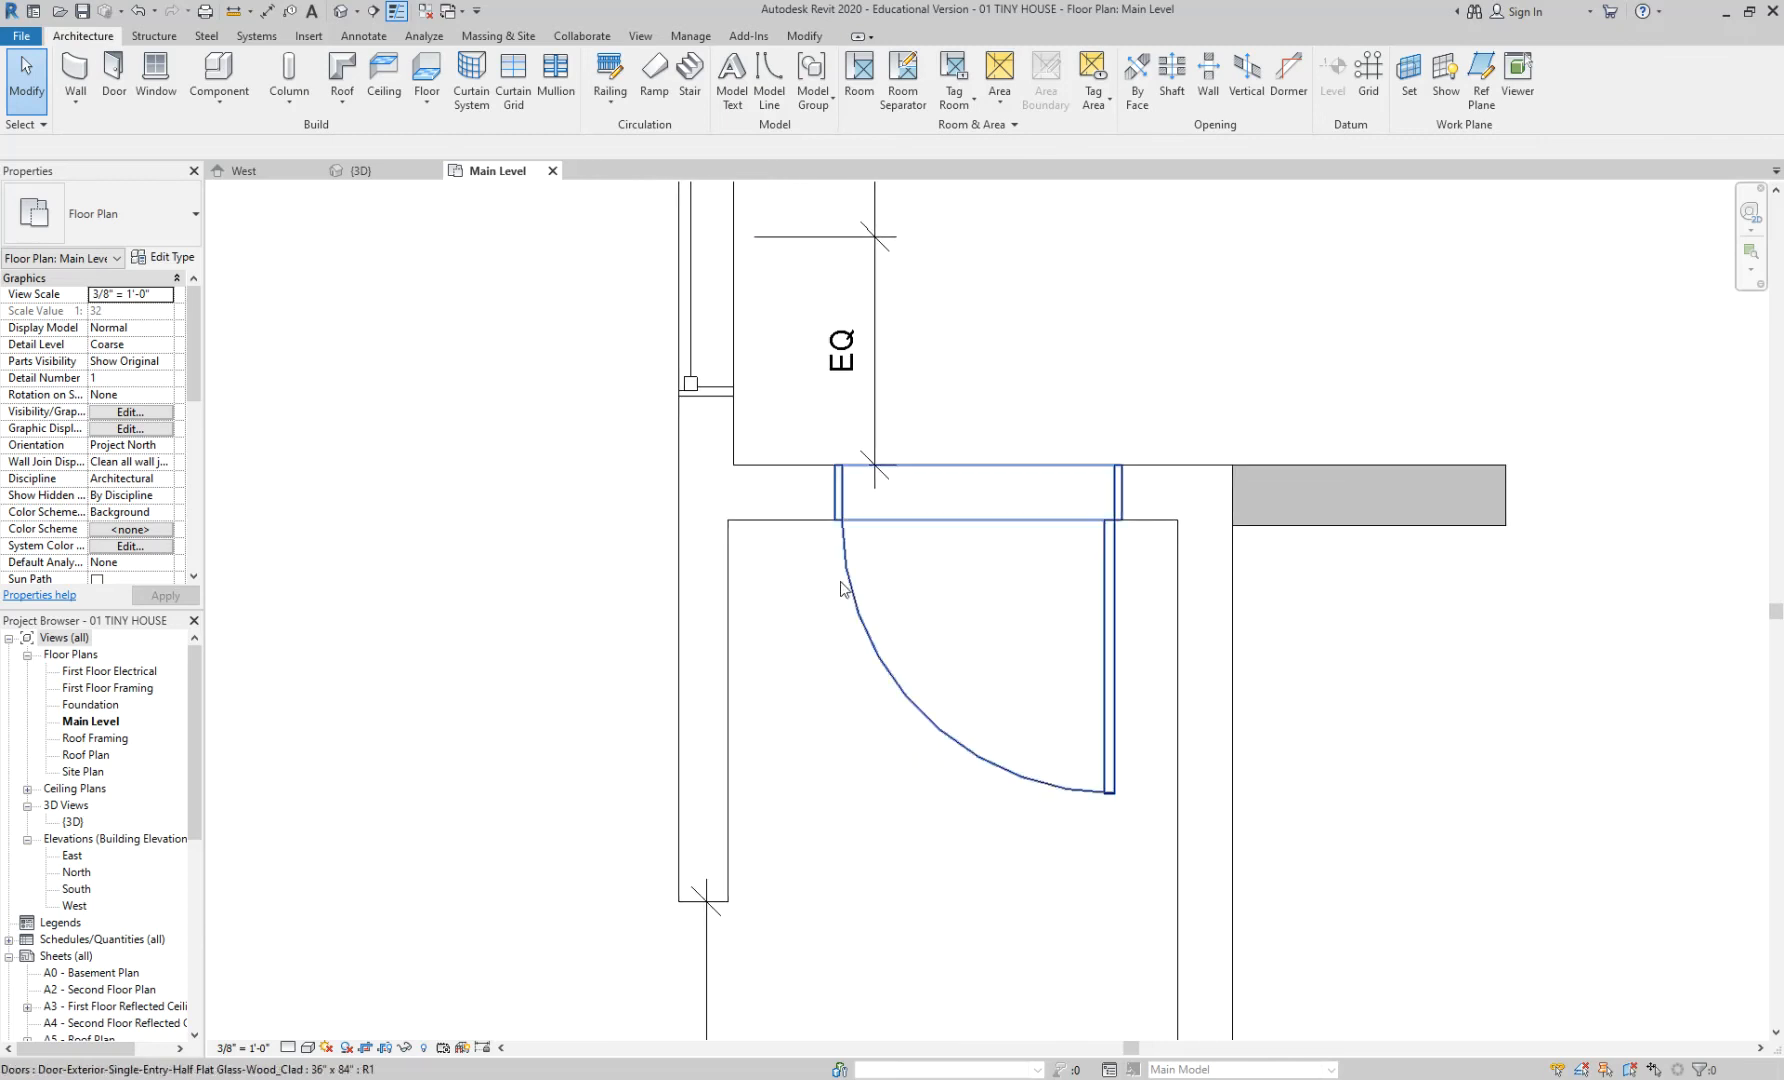
pyautogui.click(892, 668)
pyautogui.click(1035, 641)
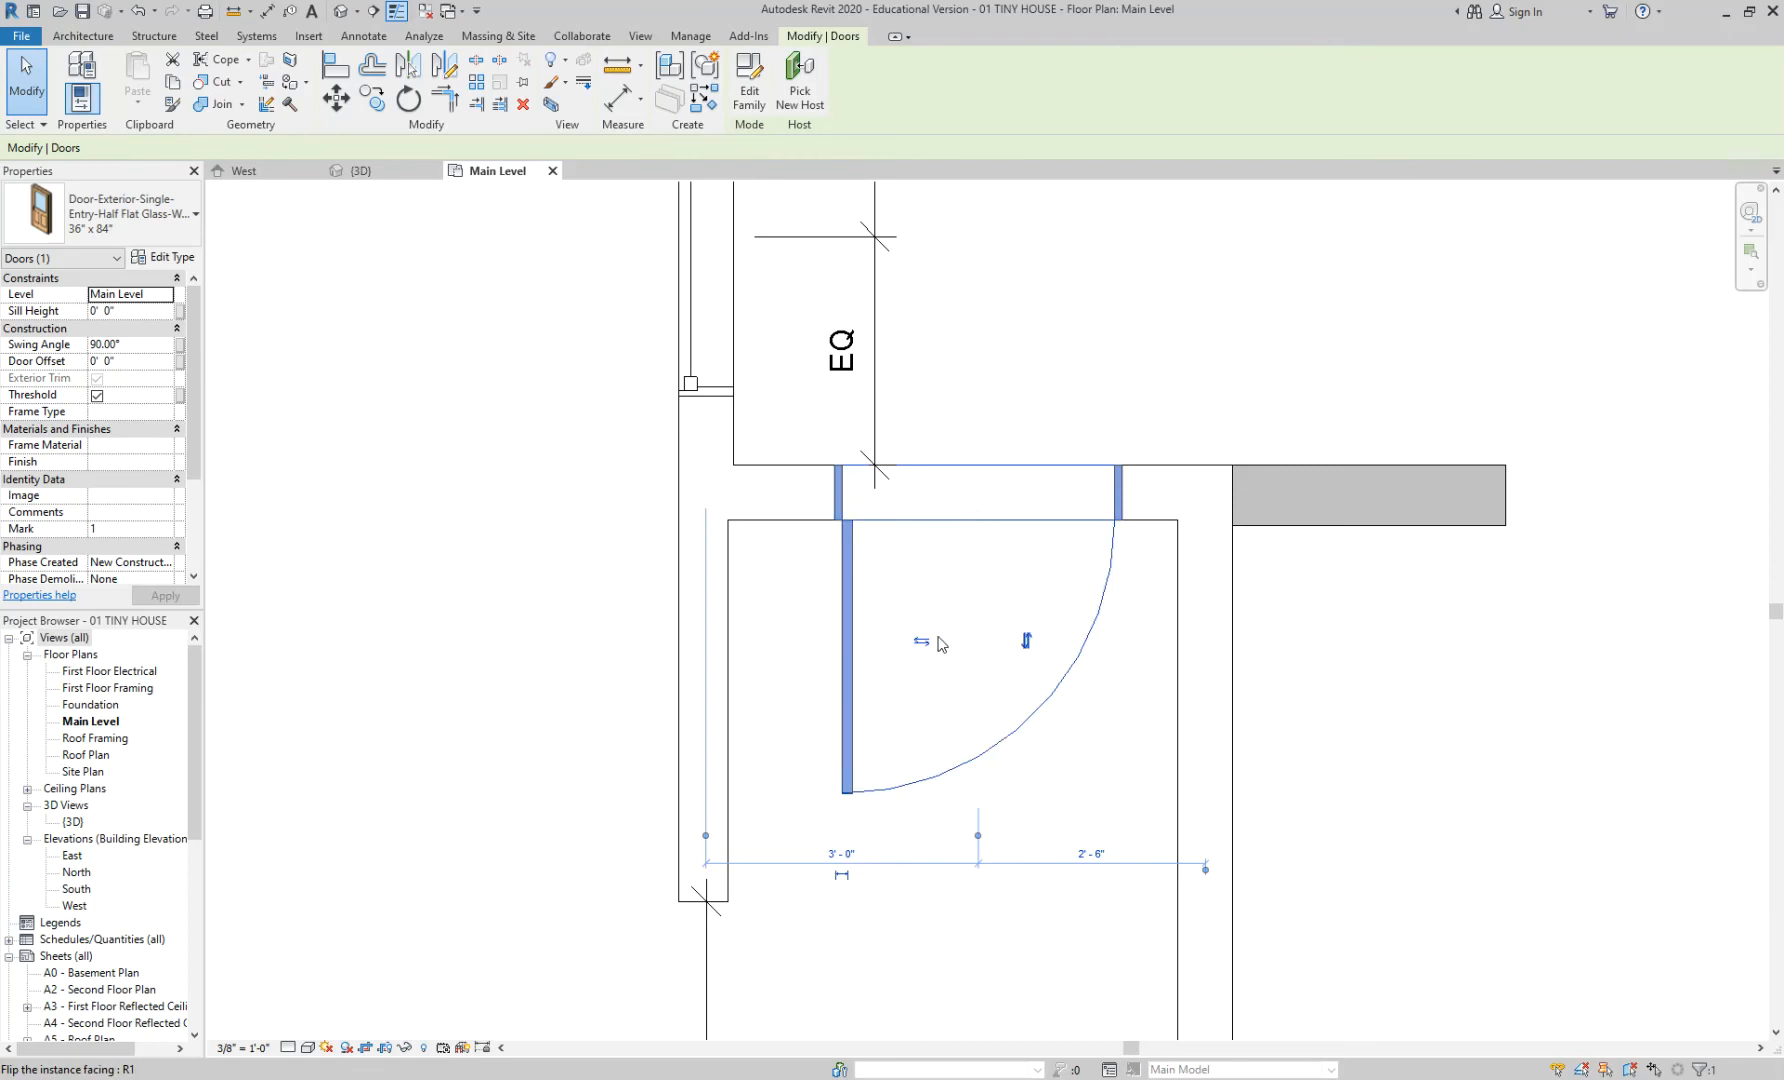
pyautogui.moveTo(838, 578); pyautogui.dragTo(770, 589)
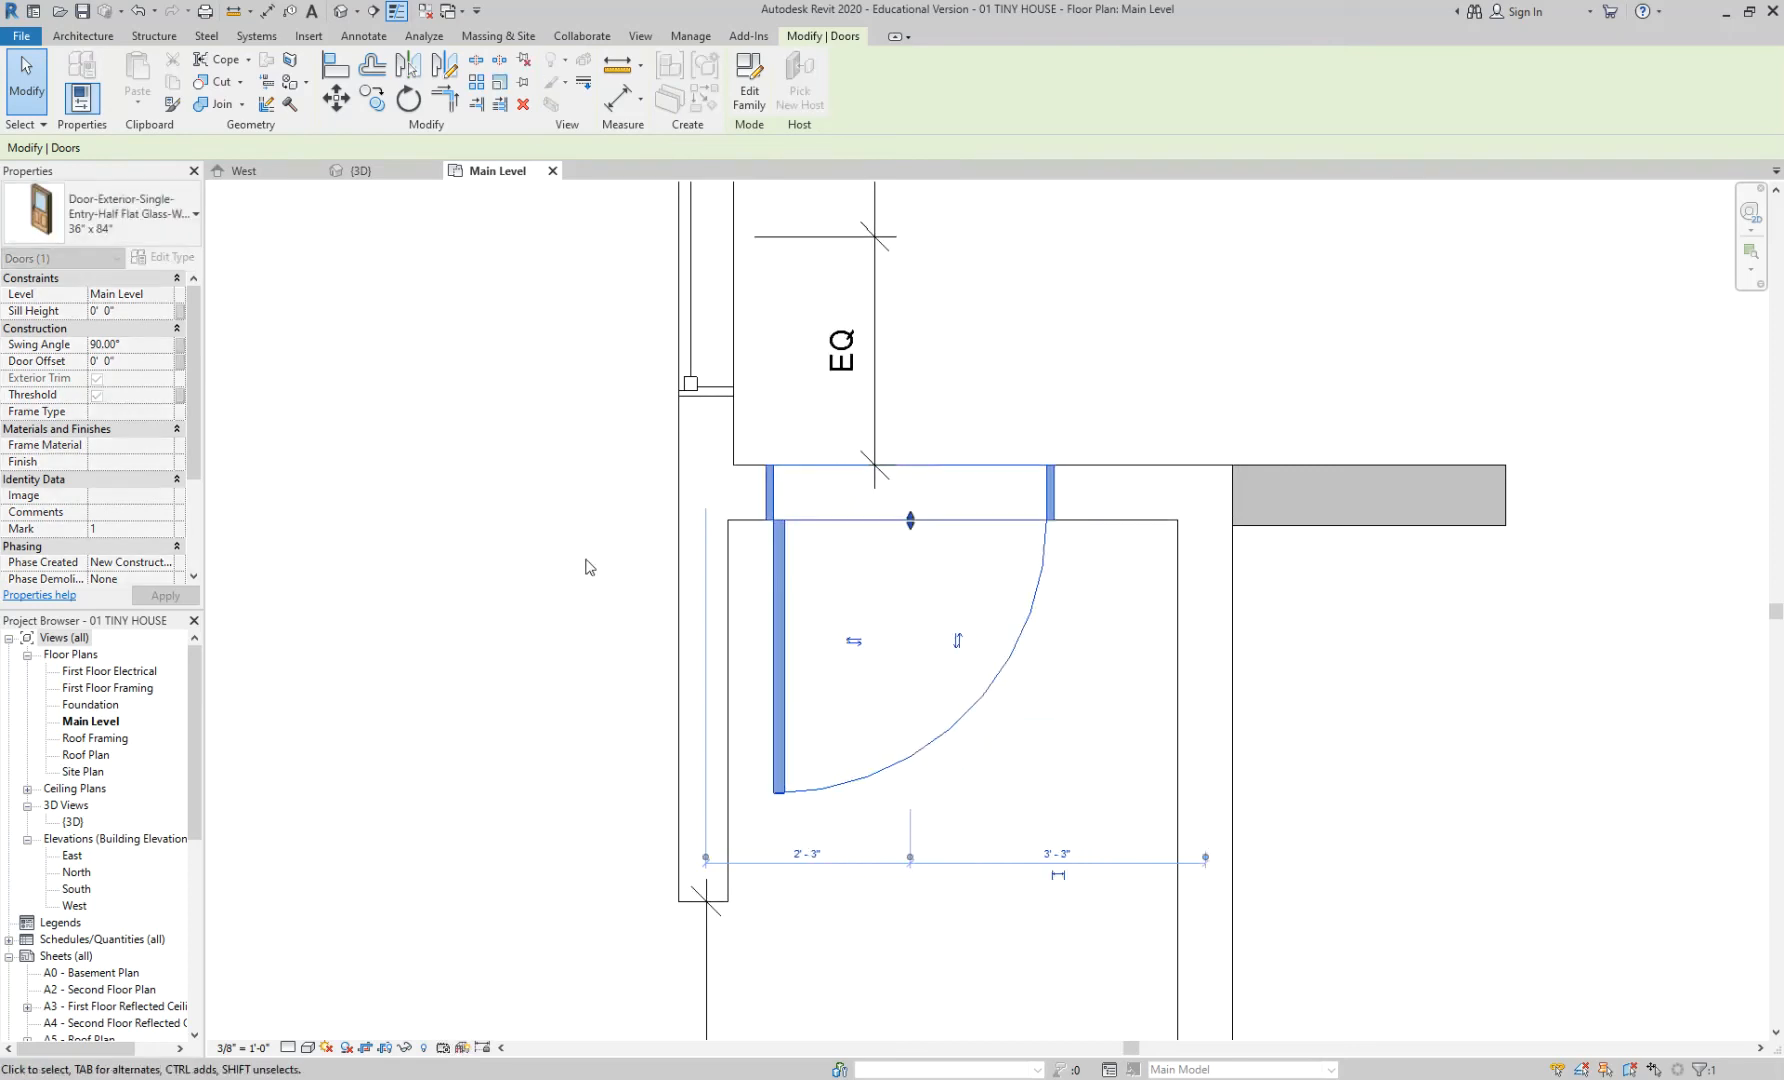
pyautogui.click(589, 565)
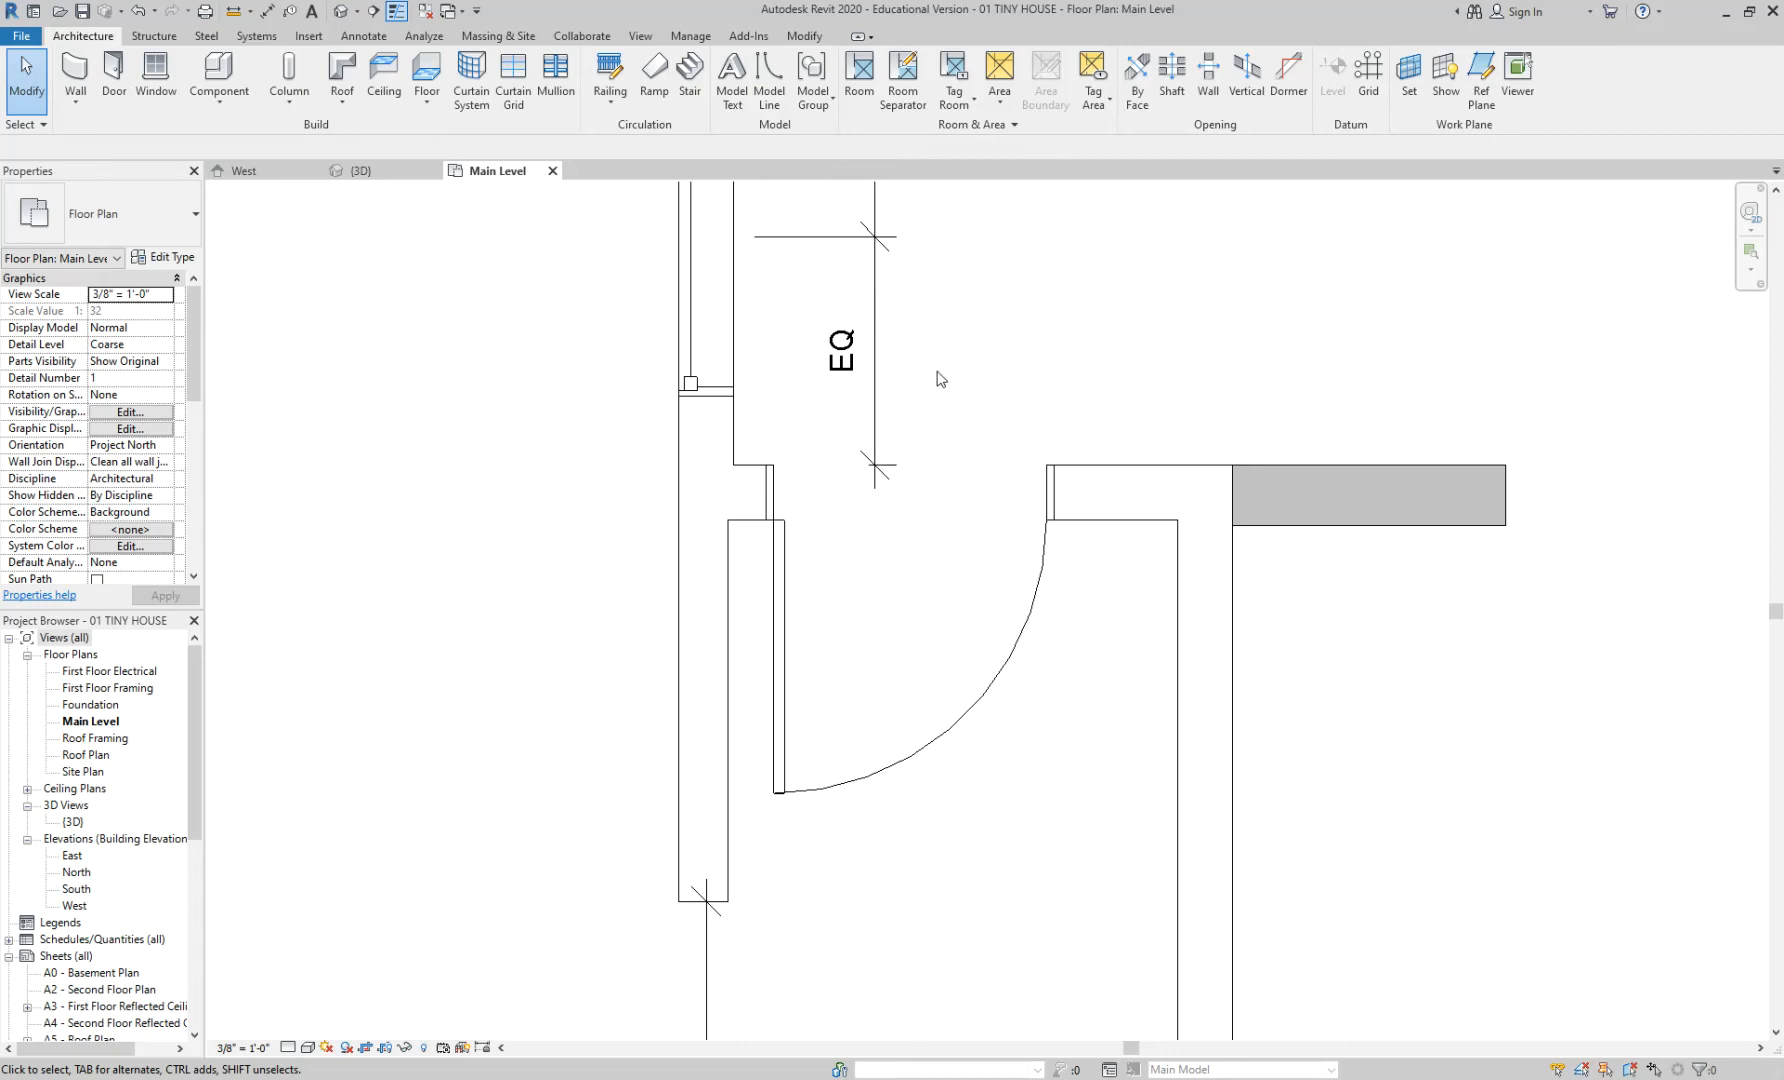
# - Draw a vertical reference plane from above the door opening straight down through it
pyautogui.press('r')
pyautogui.press('p')
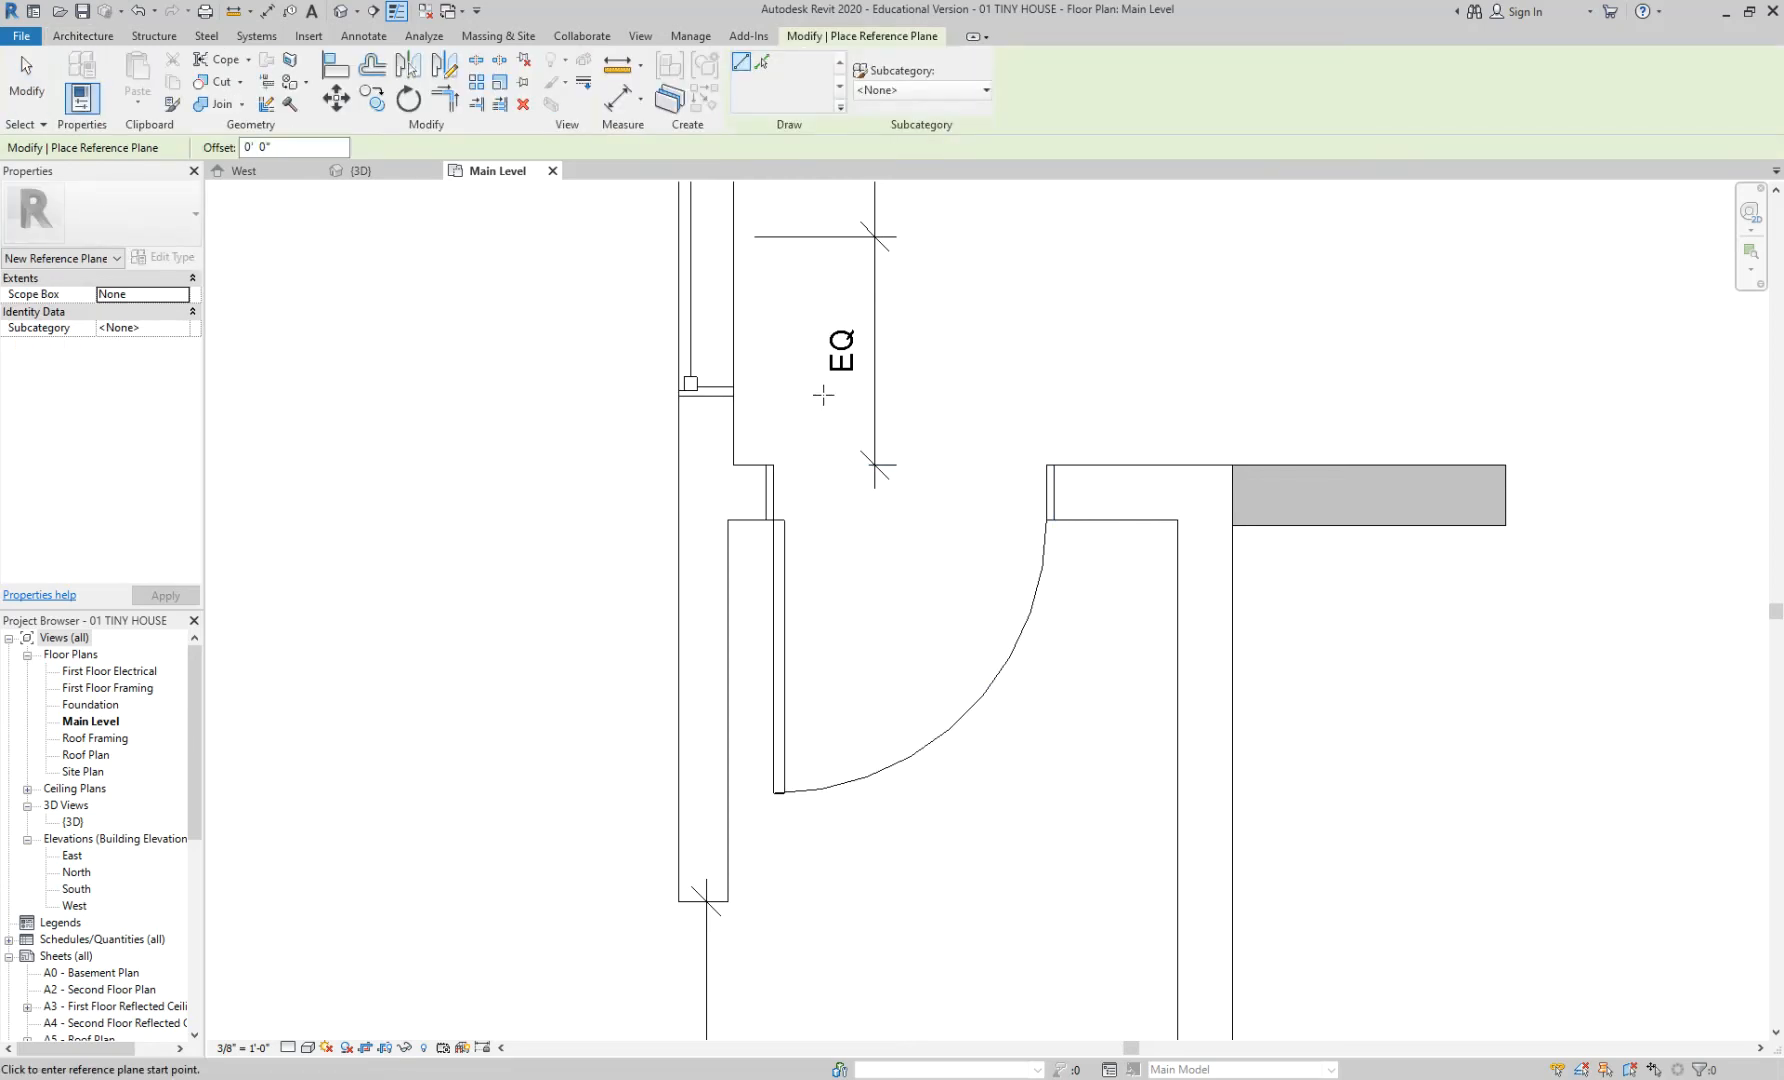
pyautogui.click(823, 395)
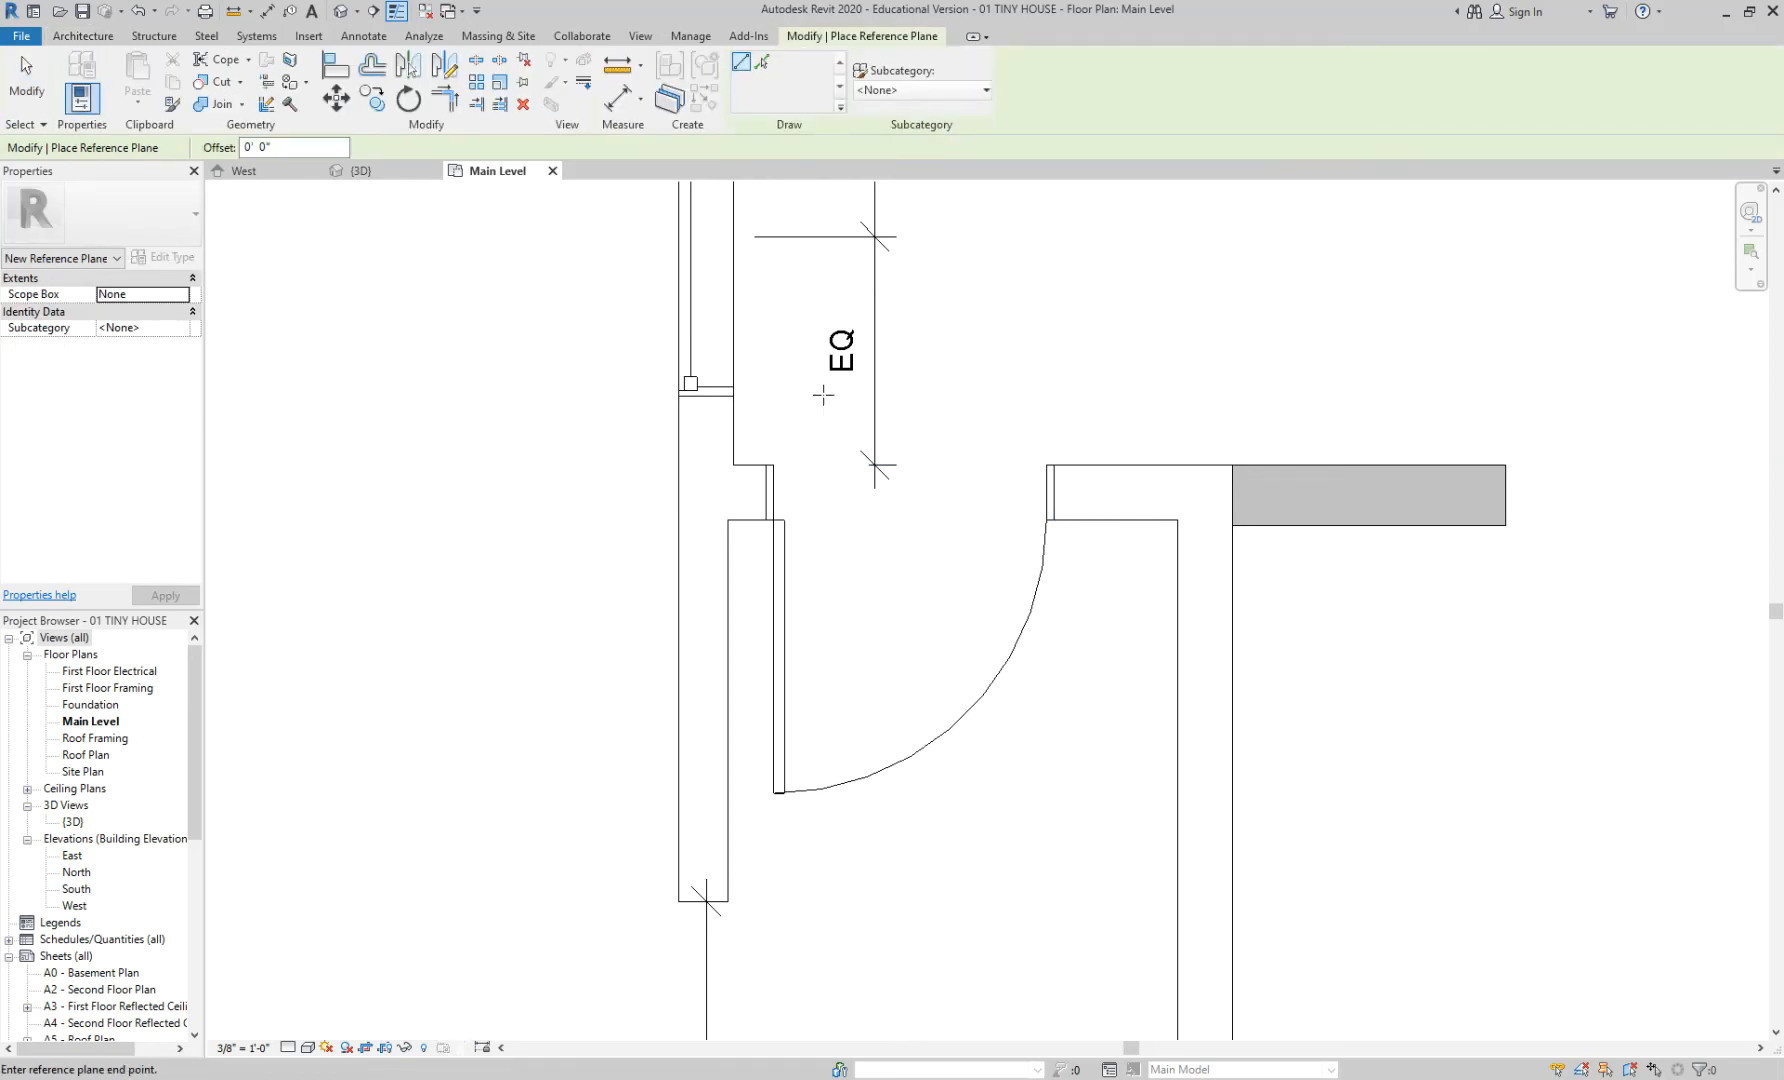
pyautogui.click(820, 723)
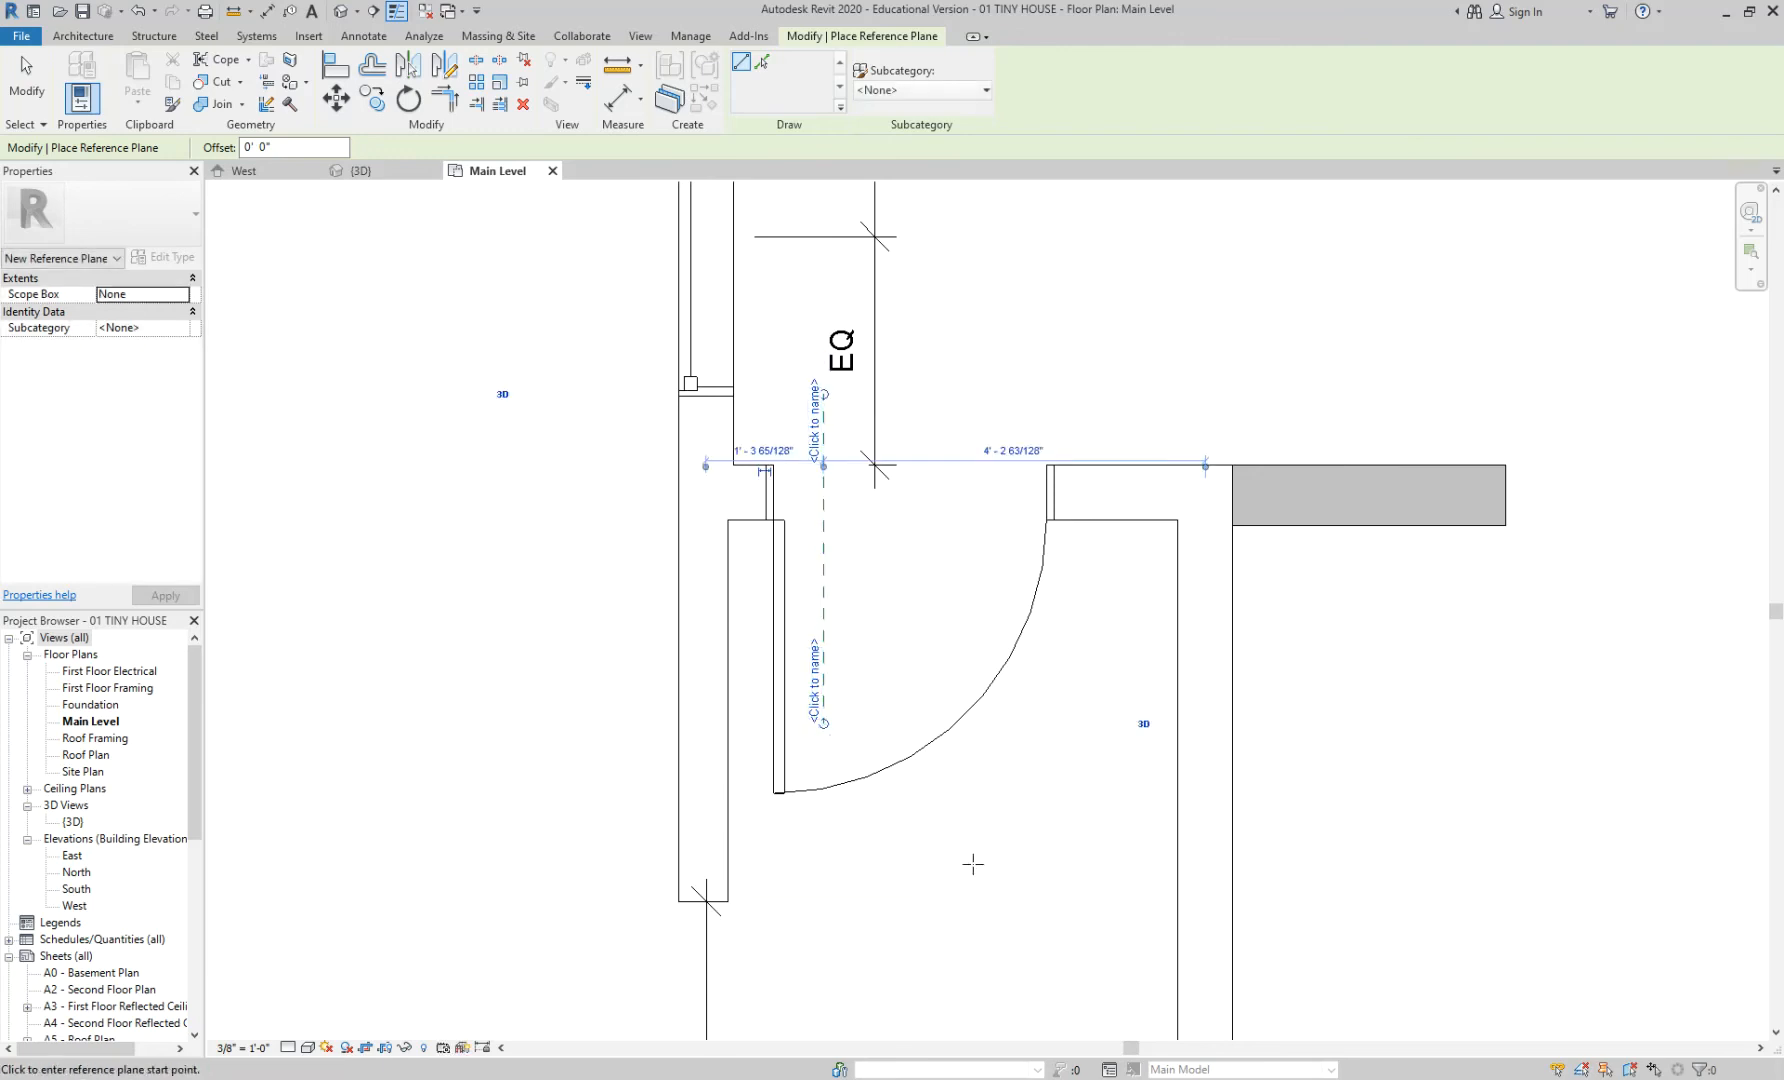
pyautogui.press('Escape')
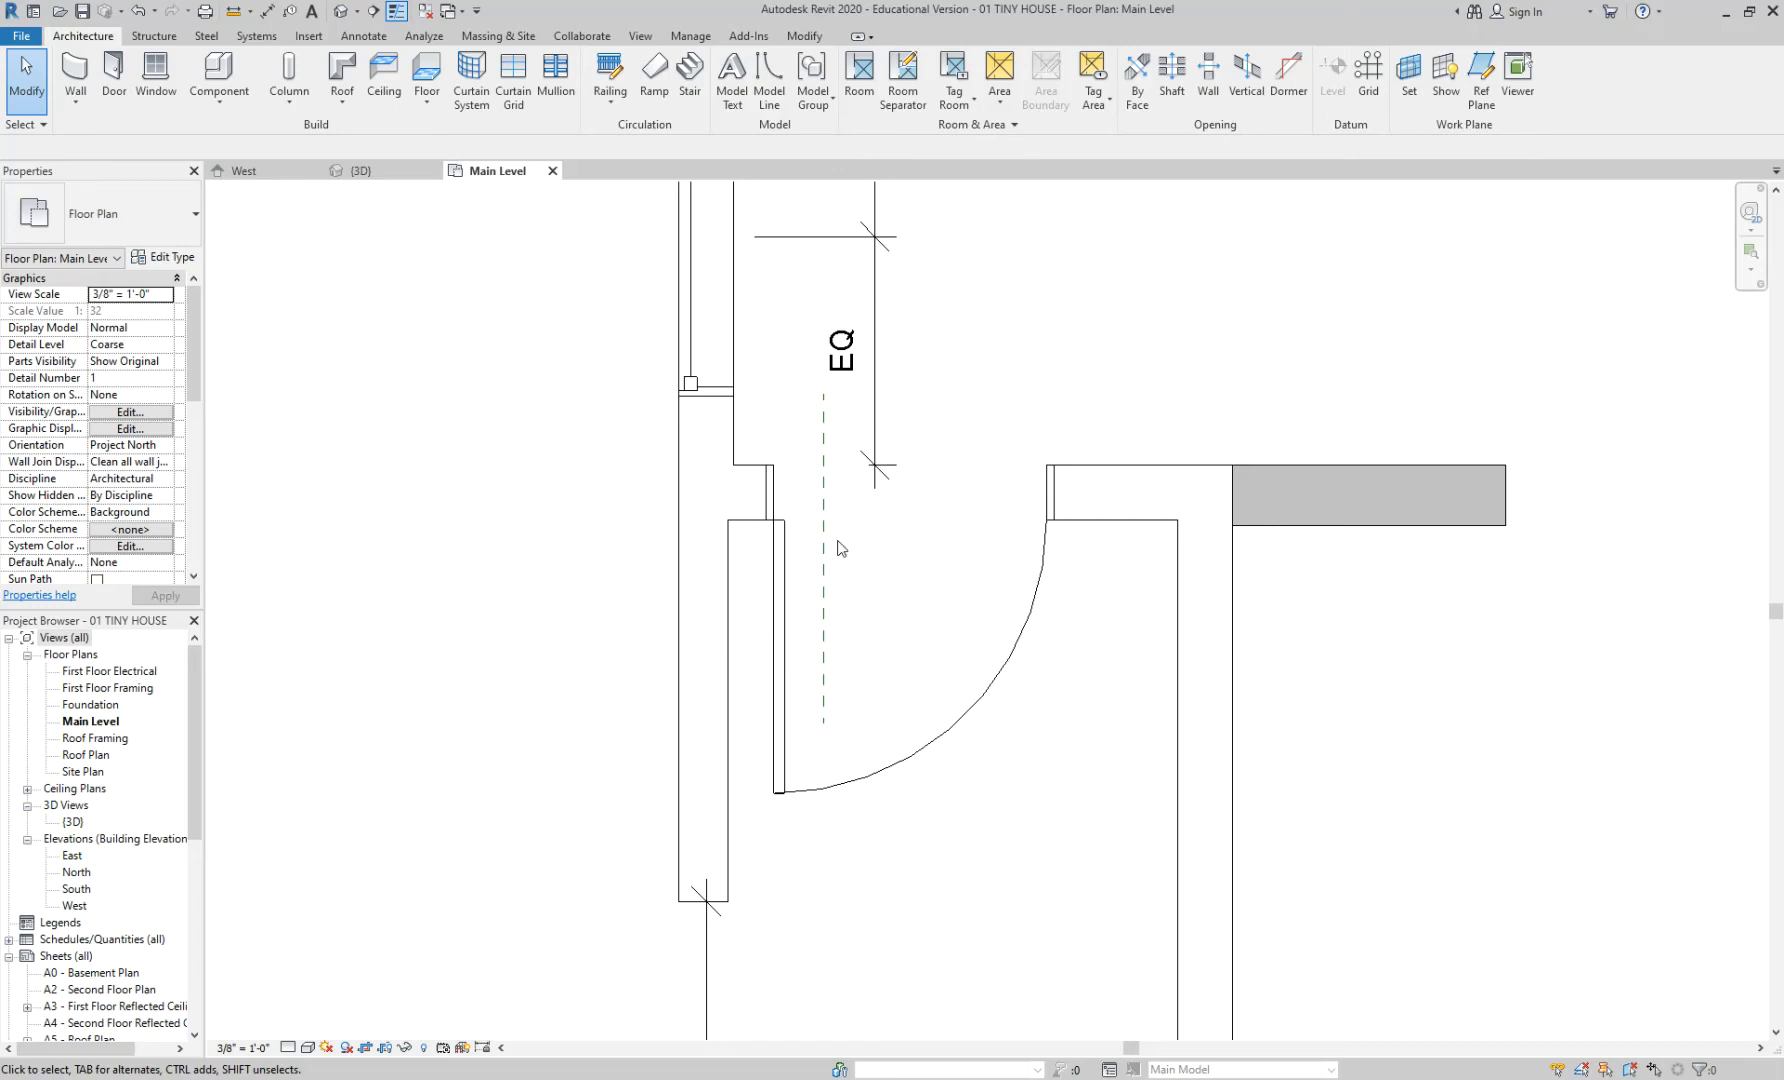
# - Zoom in and centre the door opening, then start an aligned dimension with DI
pyautogui.scroll(1, 785, 607)
pyautogui.scroll(1, 785, 607)
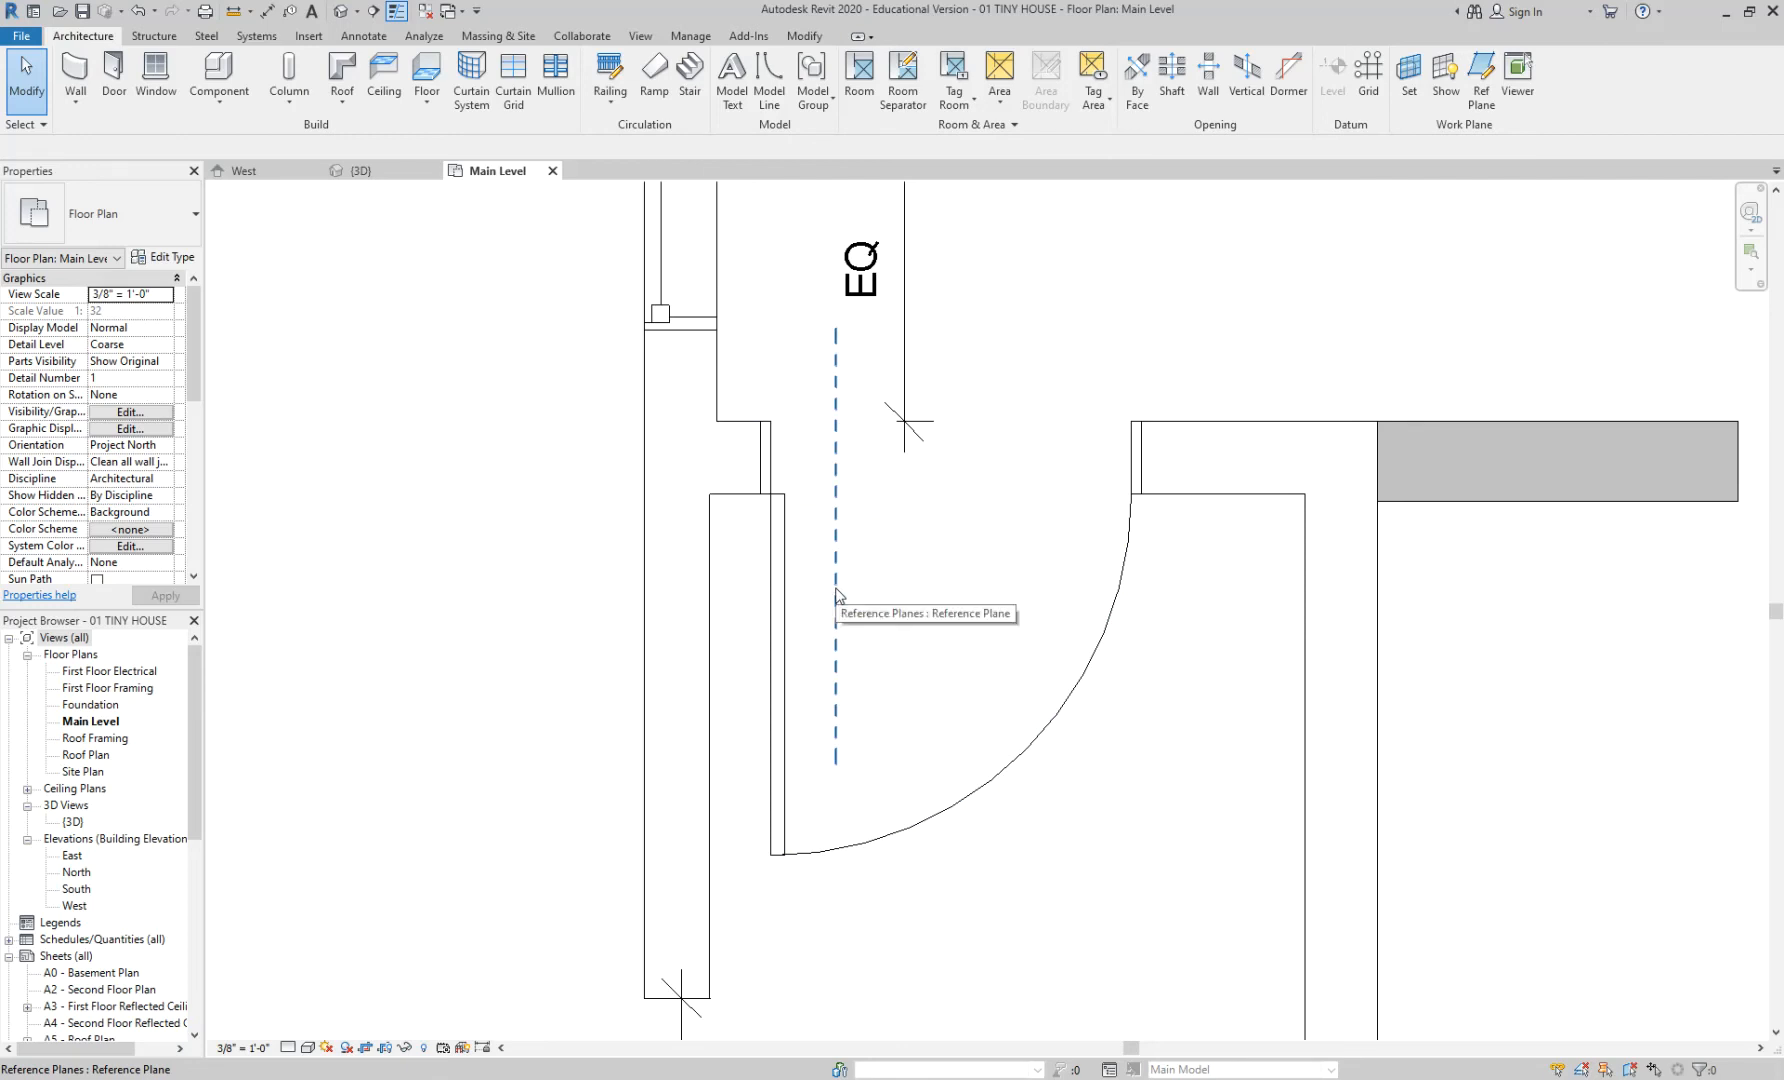
pyautogui.scroll(2, 836, 594)
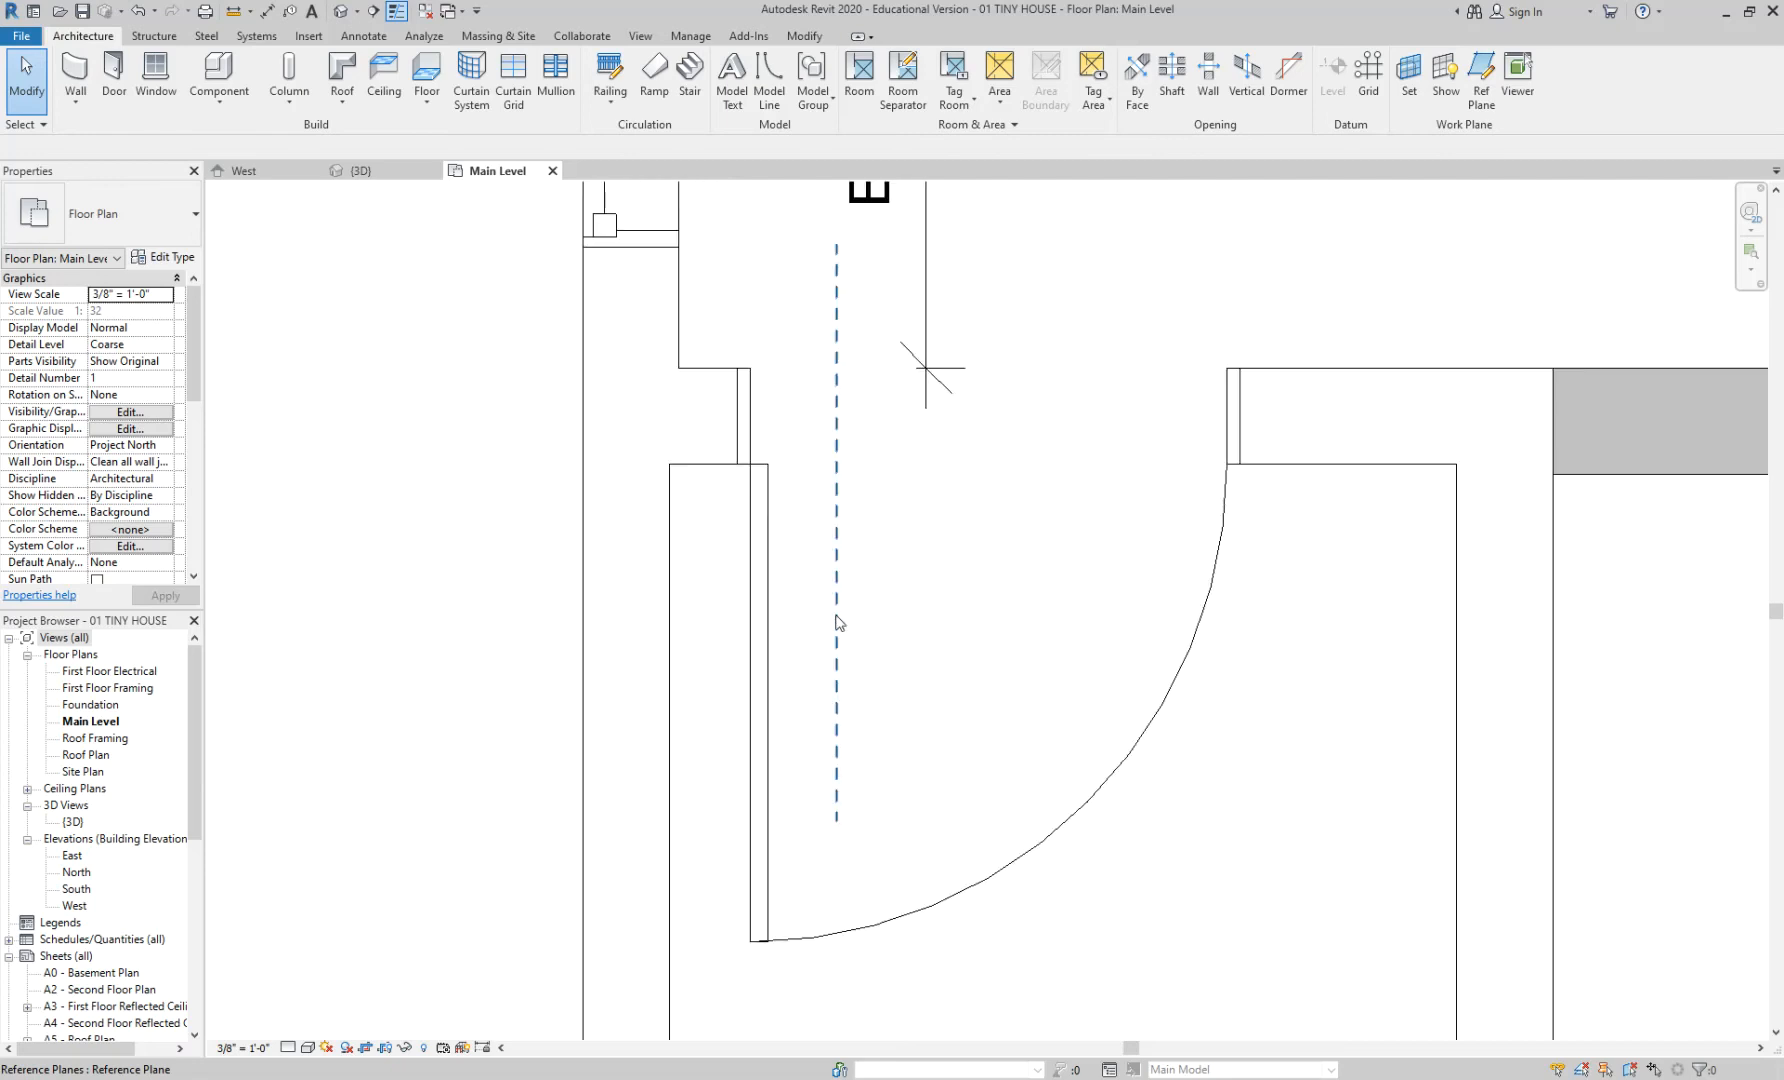
pyautogui.moveTo(718, 599); pyautogui.dragTo(734, 675, button='middle')
pyautogui.press('d')
pyautogui.press('i')
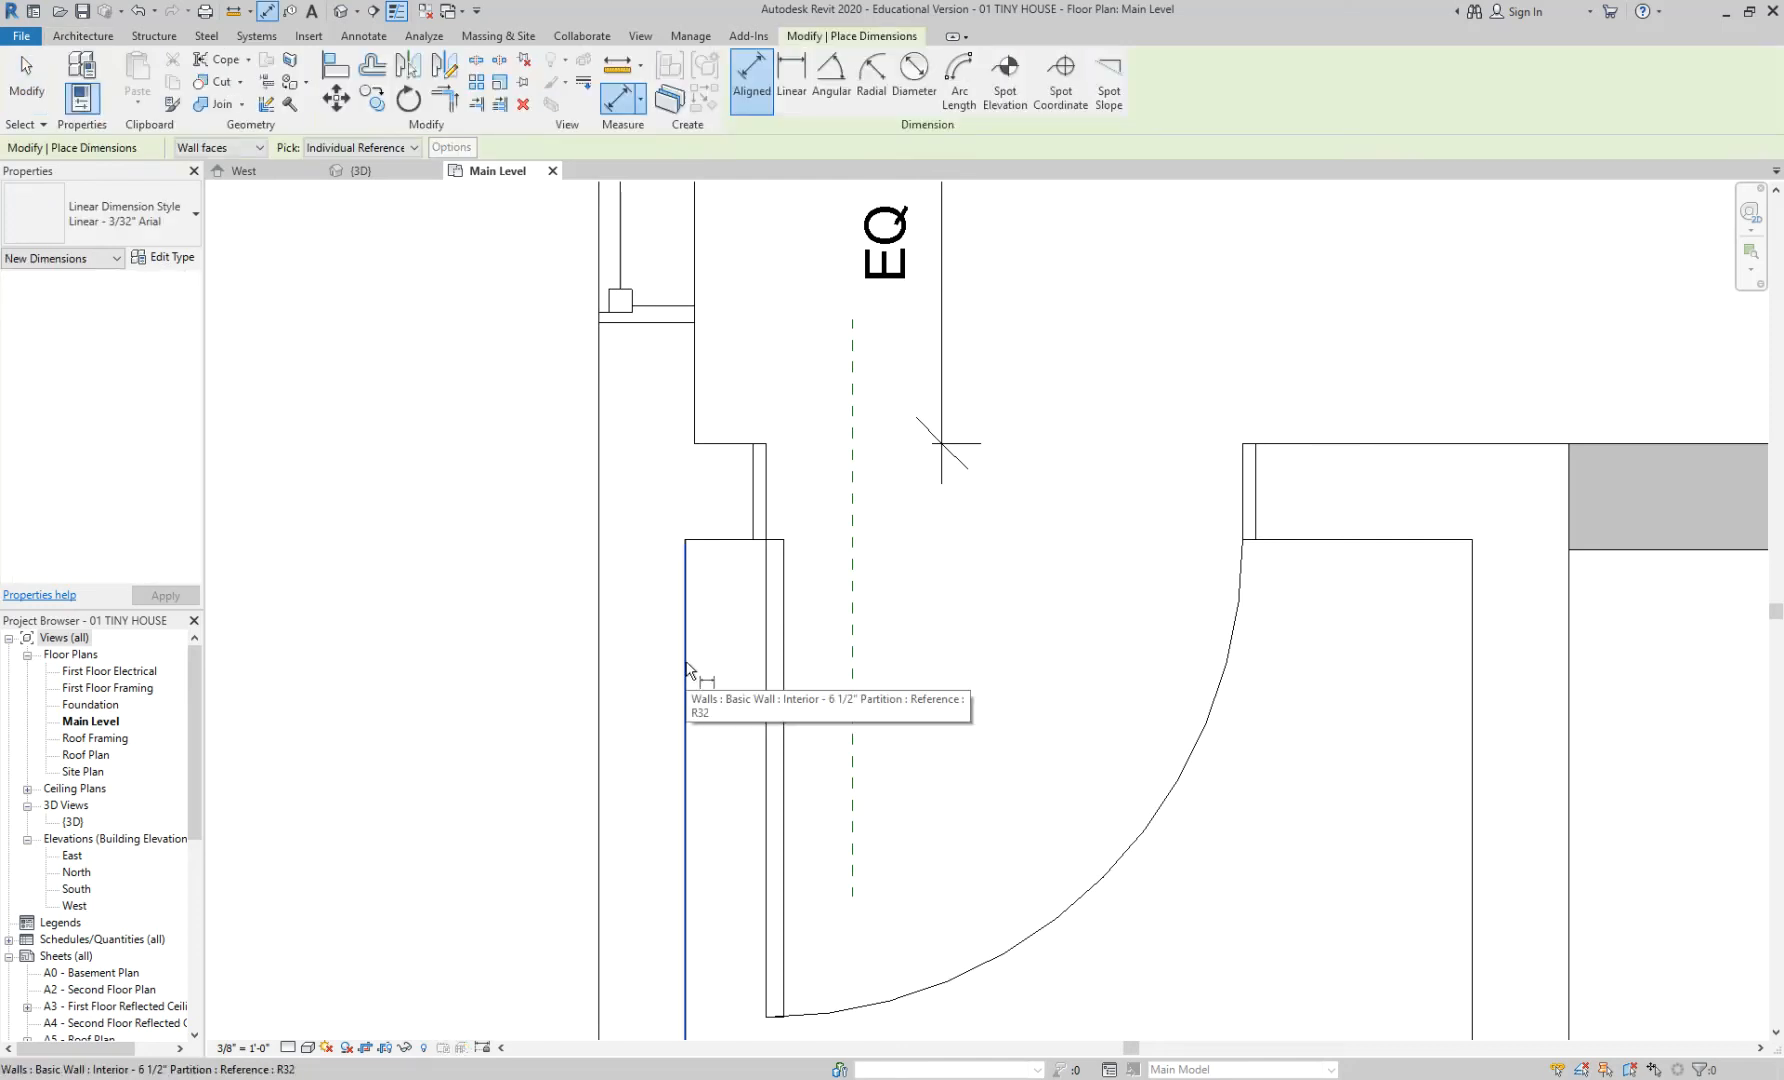
# - Dimension the reference plane 1' - 0 5/8" from the wall face beside the entry door
pyautogui.click(686, 668)
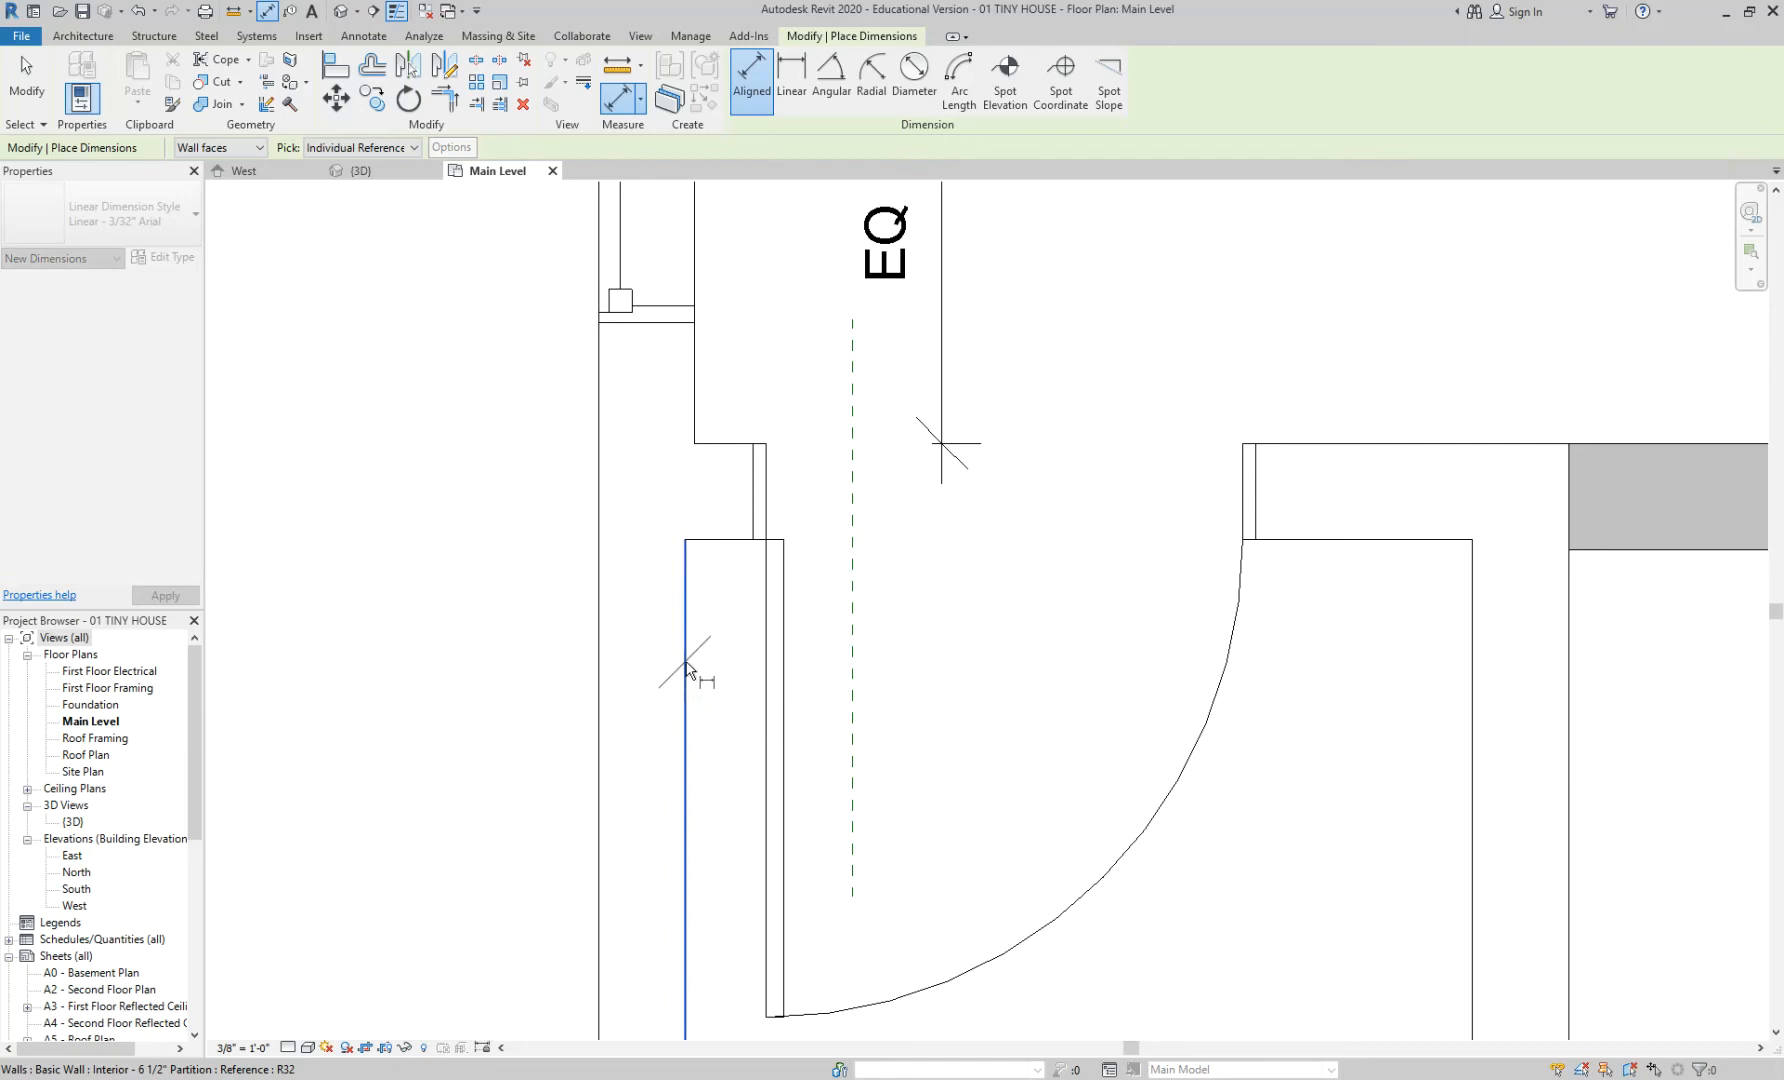
pyautogui.click(855, 688)
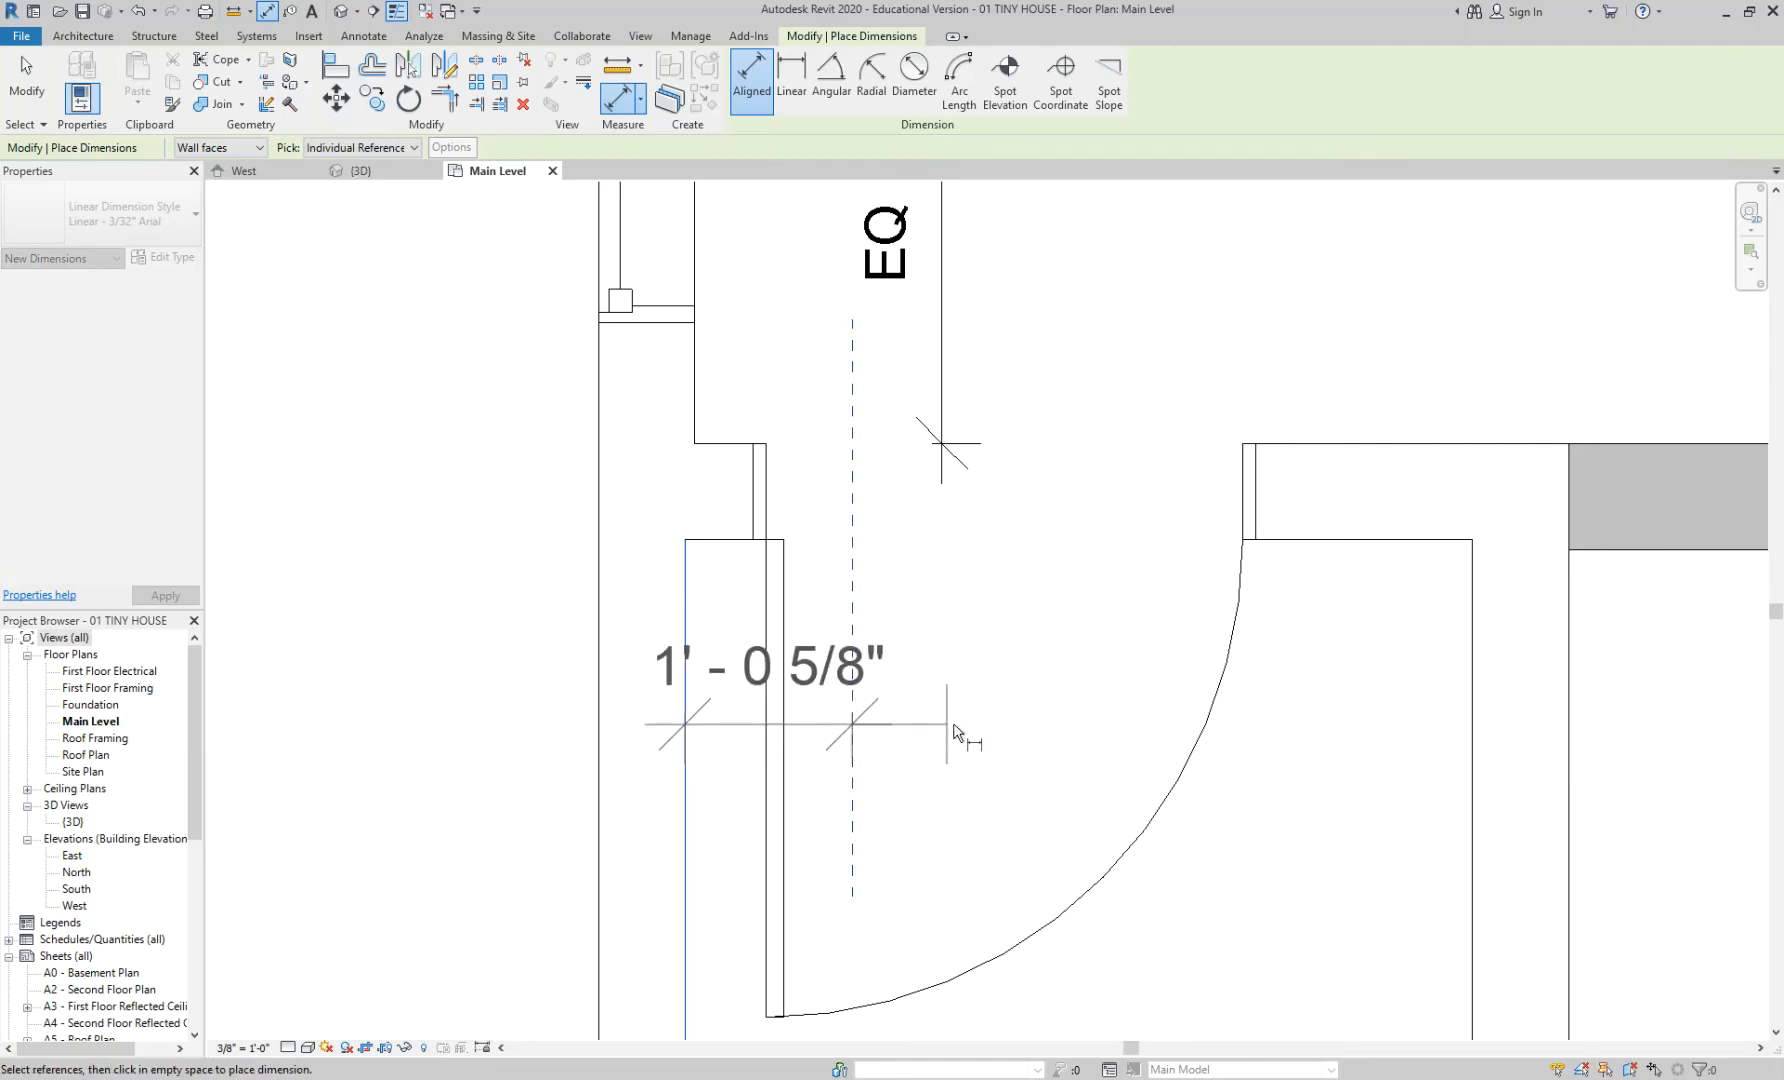
pyautogui.scroll(-2, 960, 726)
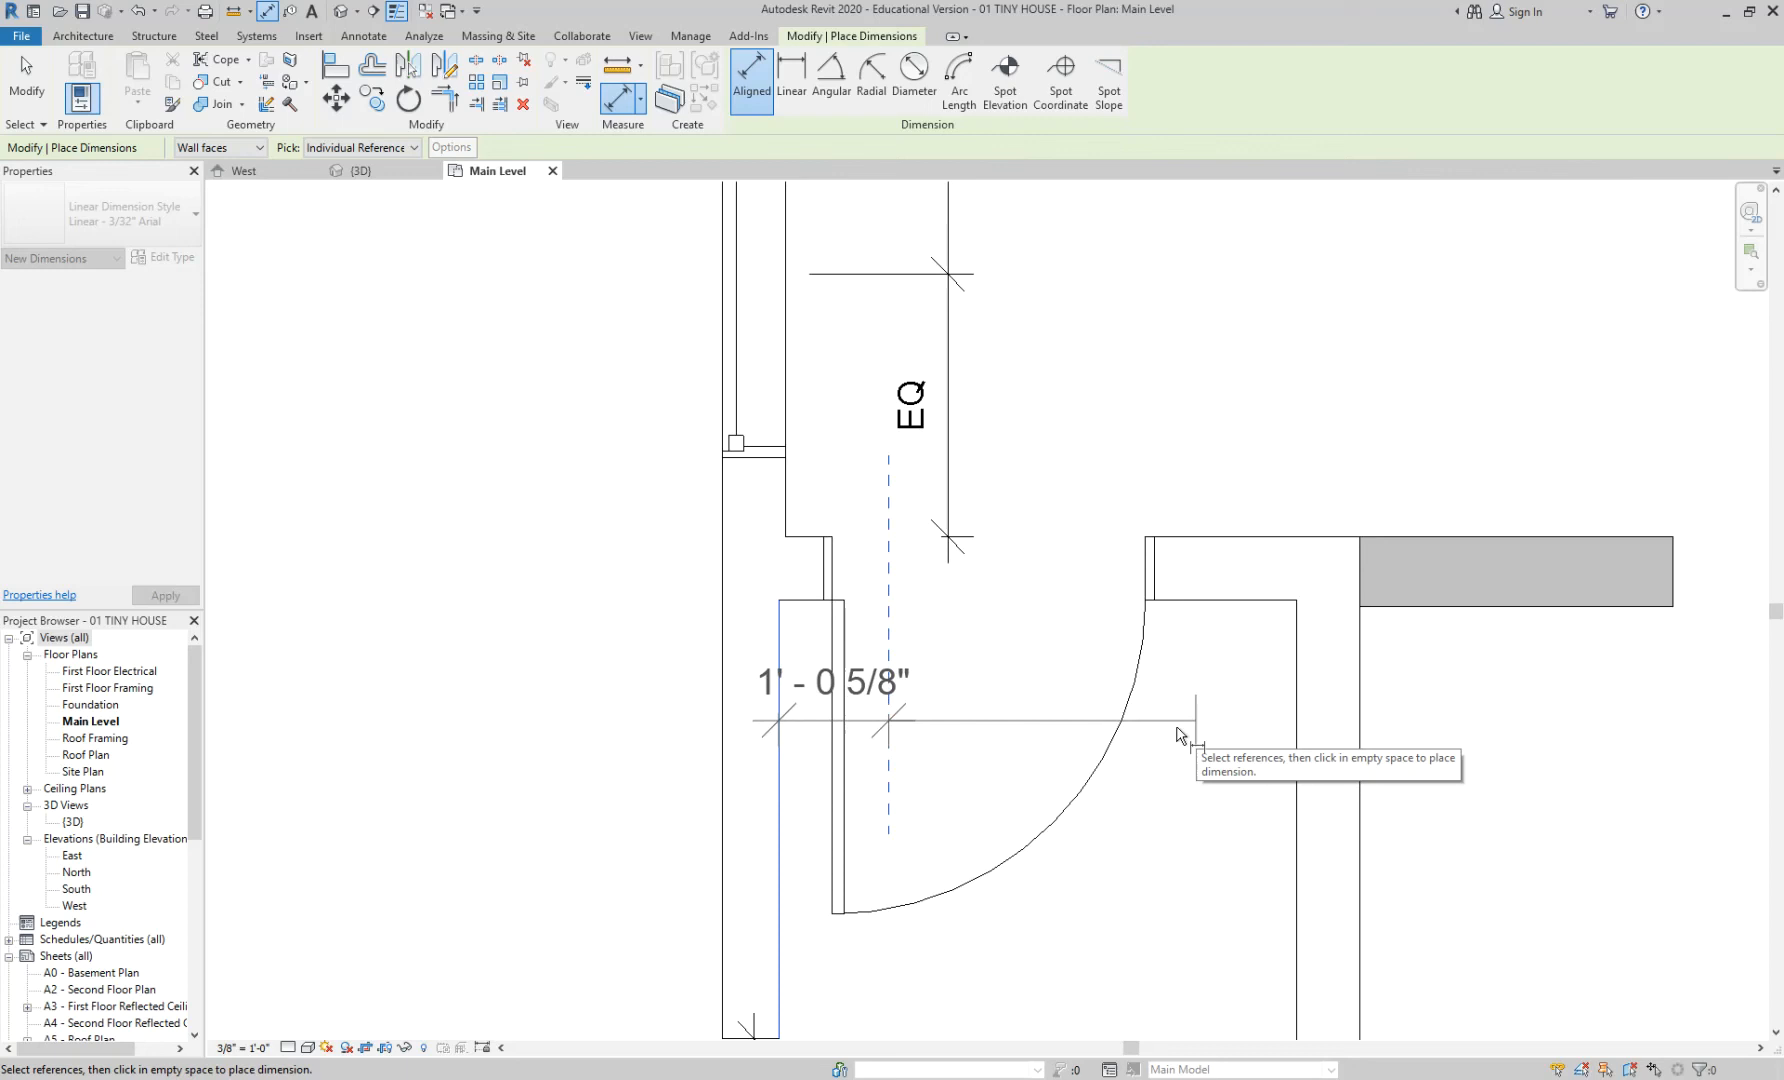
pyautogui.click(1043, 737)
pyautogui.scroll(2, 929, 697)
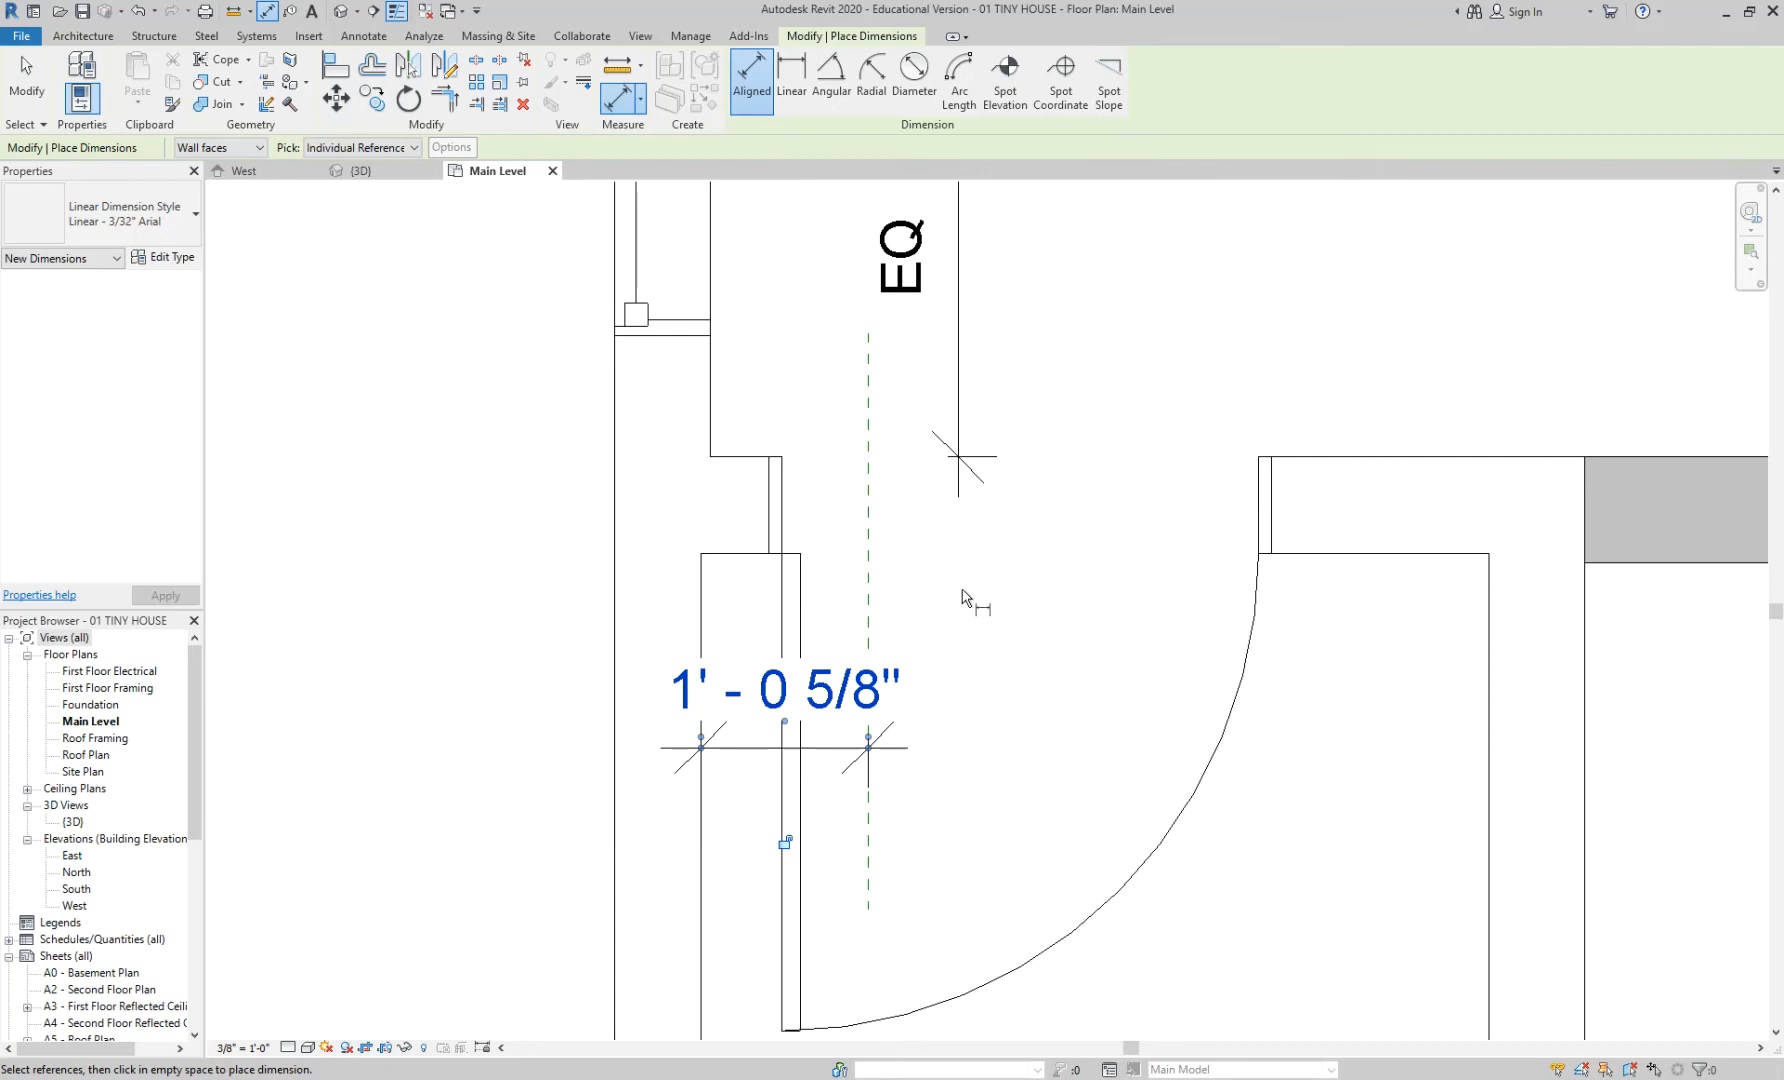
# - Exit the dimension tool and bring up the Casita floor plan page in Chrome
pyautogui.press('Escape')
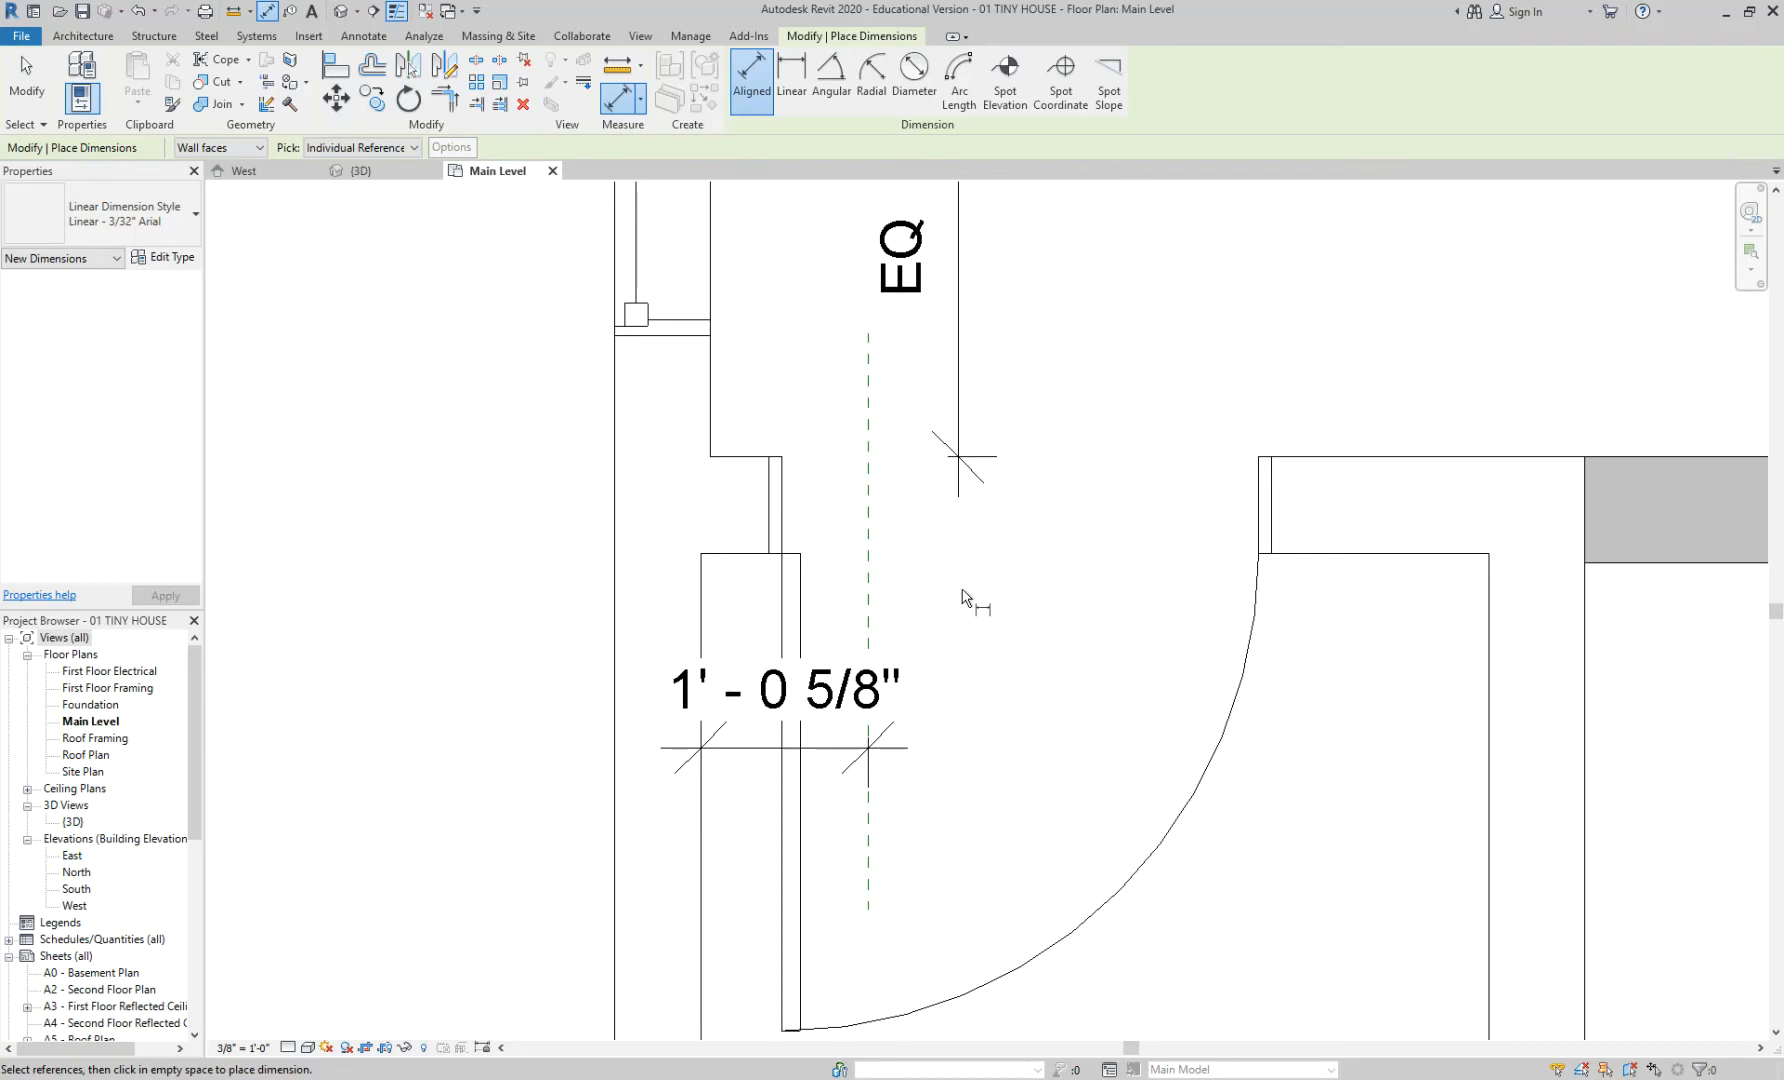
pyautogui.press('Escape')
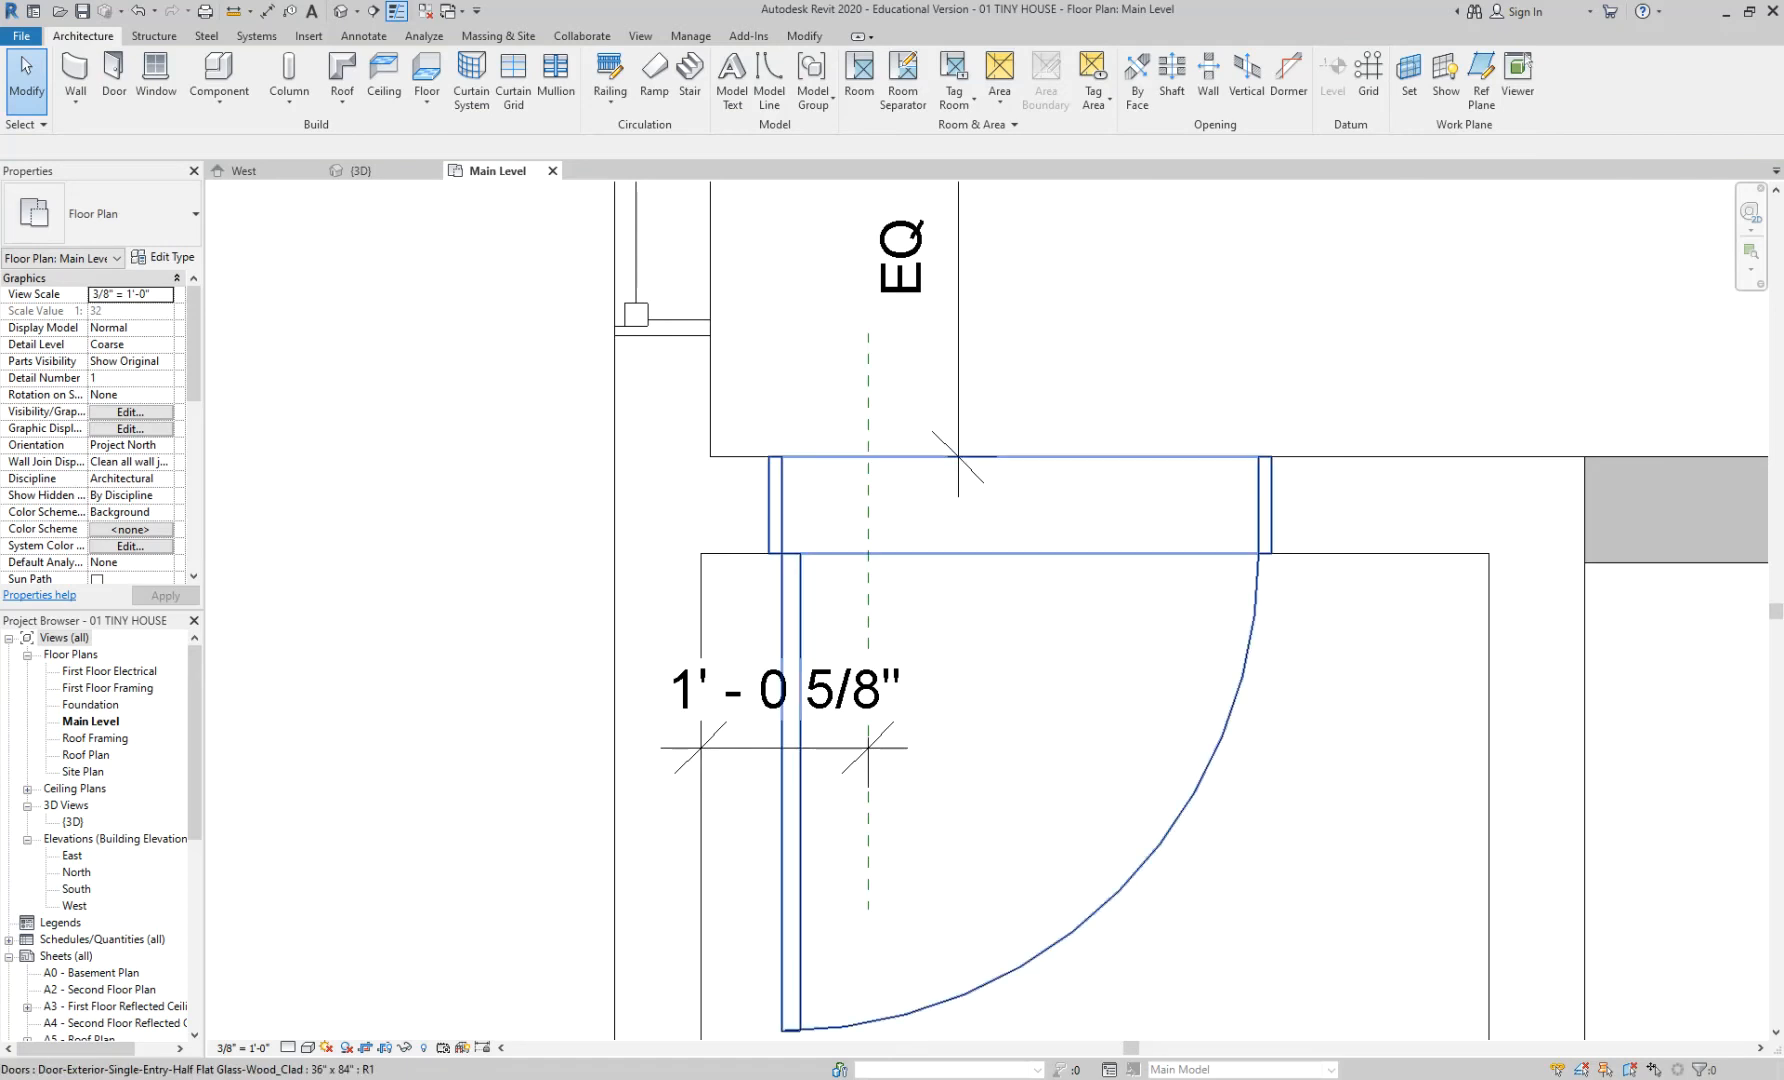
pyautogui.moveTo(612, 1078)
pyautogui.click(690, 1022)
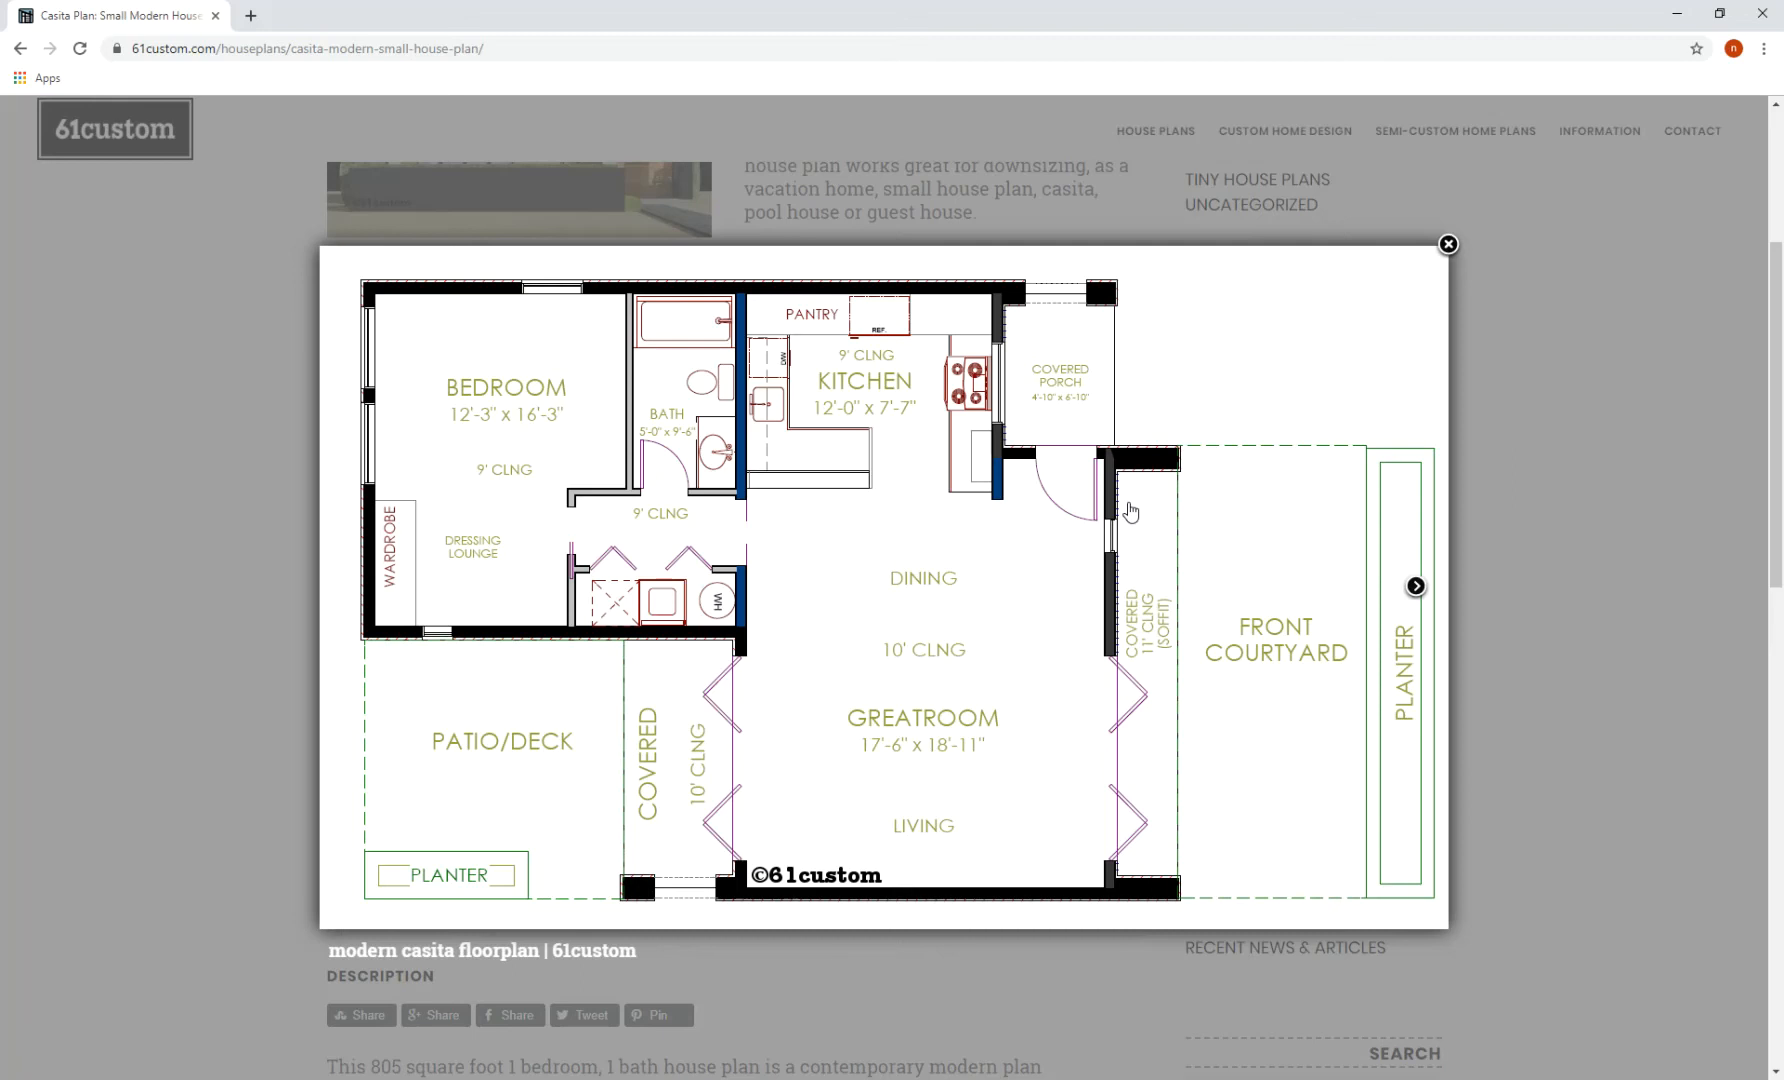
pyautogui.click(1528, 587)
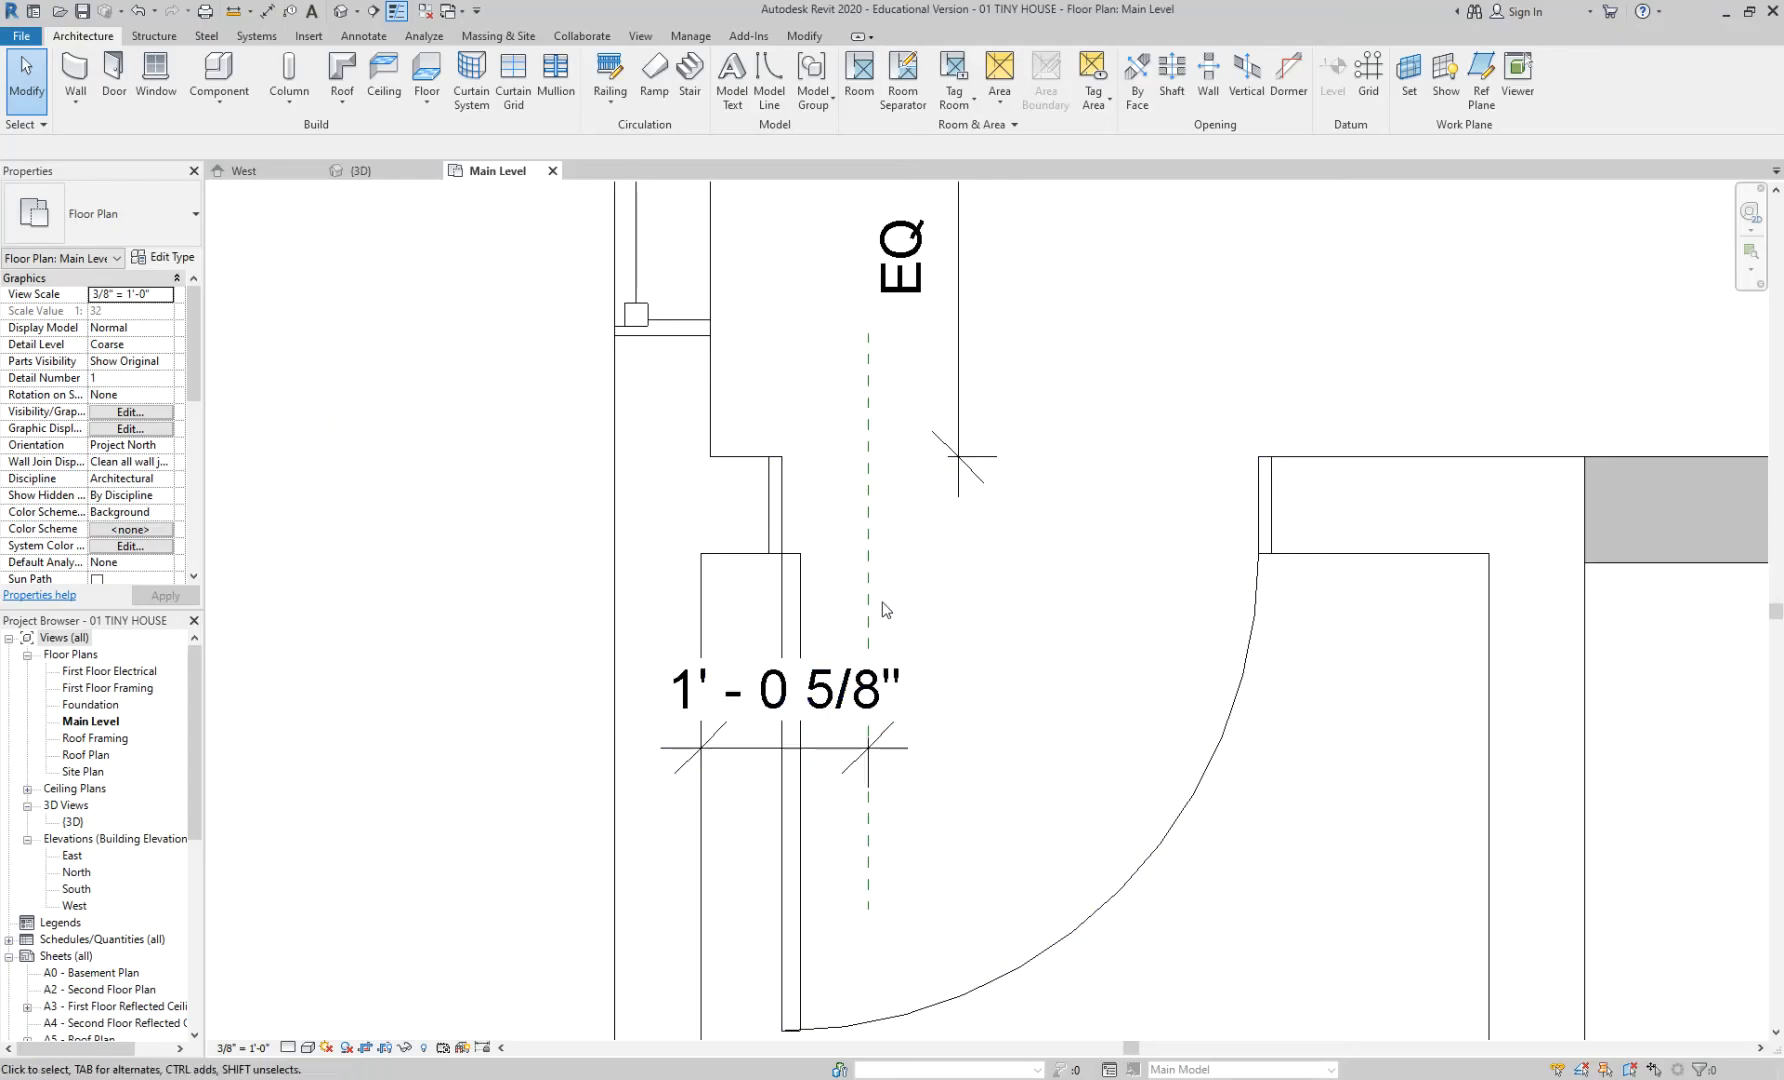
# - Inspect the reference plane and its 1' - 0 5/8" dimension, leaving the plane selected
pyautogui.click(870, 592)
pyautogui.click(940, 665)
pyautogui.moveTo(952, 879); pyautogui.dragTo(993, 918, button='middle')
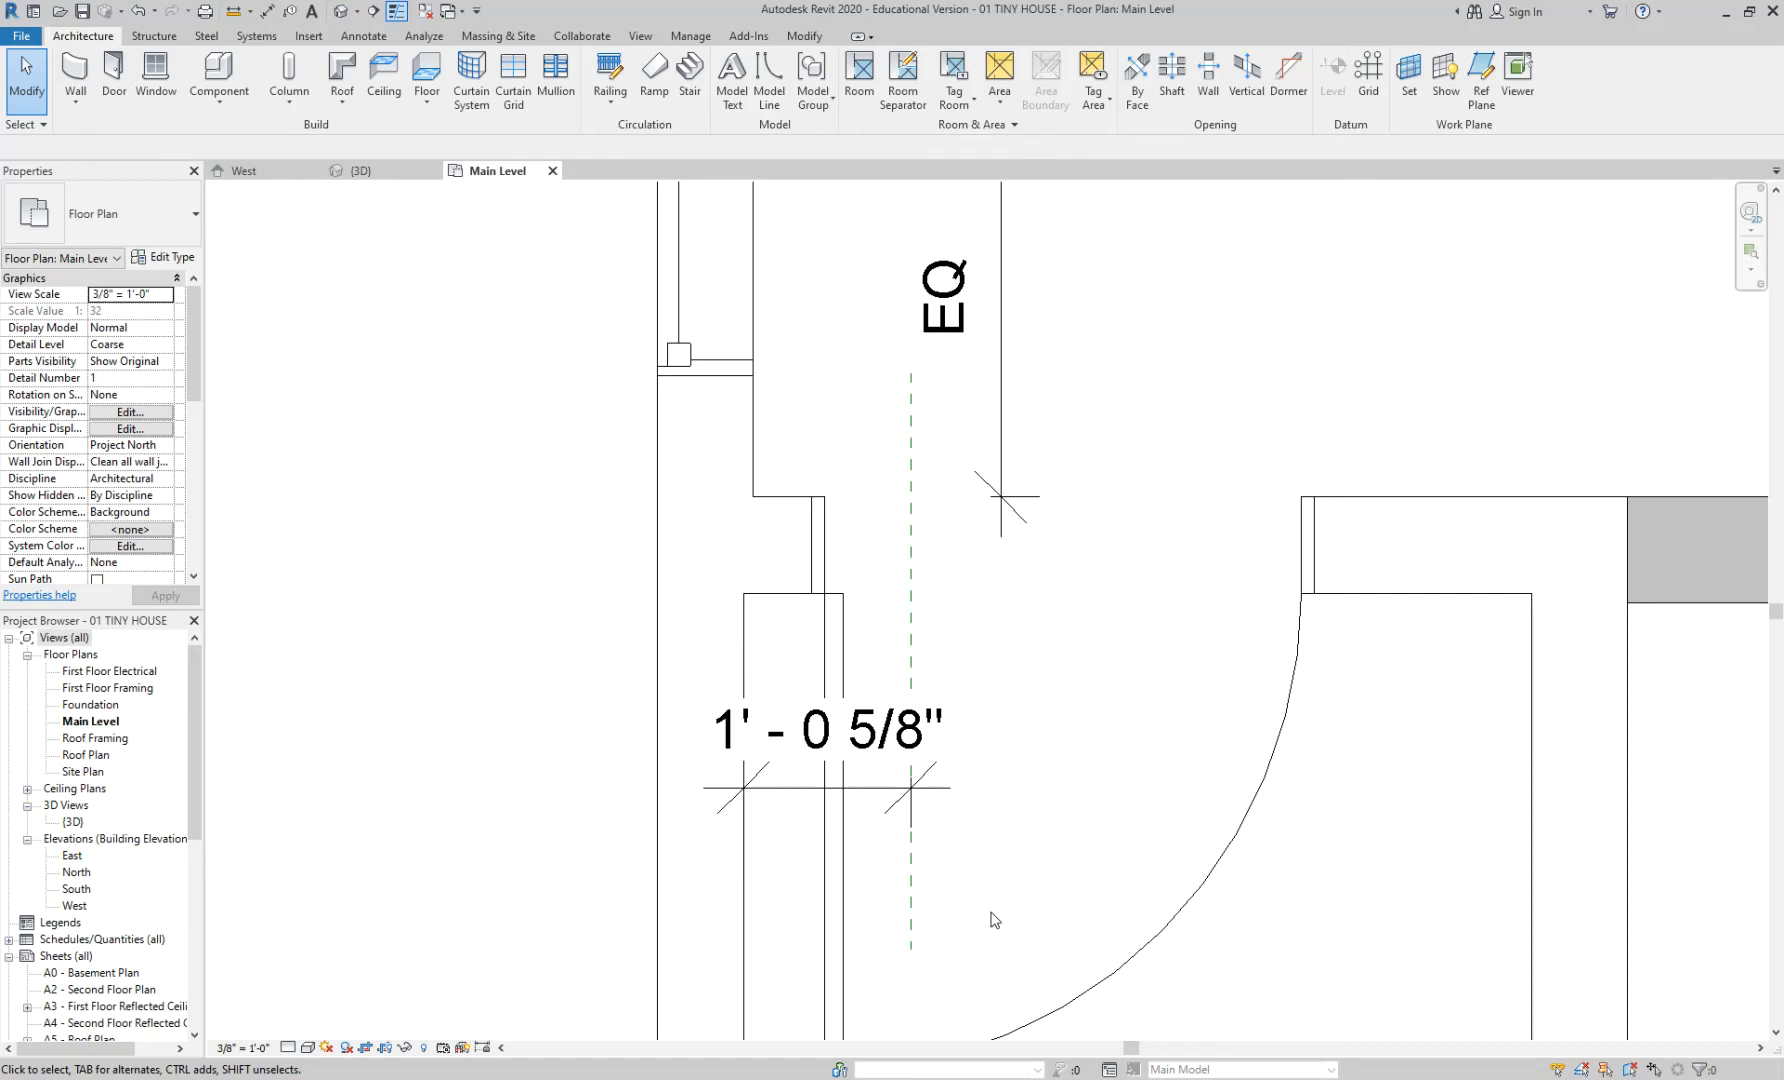
pyautogui.click(911, 900)
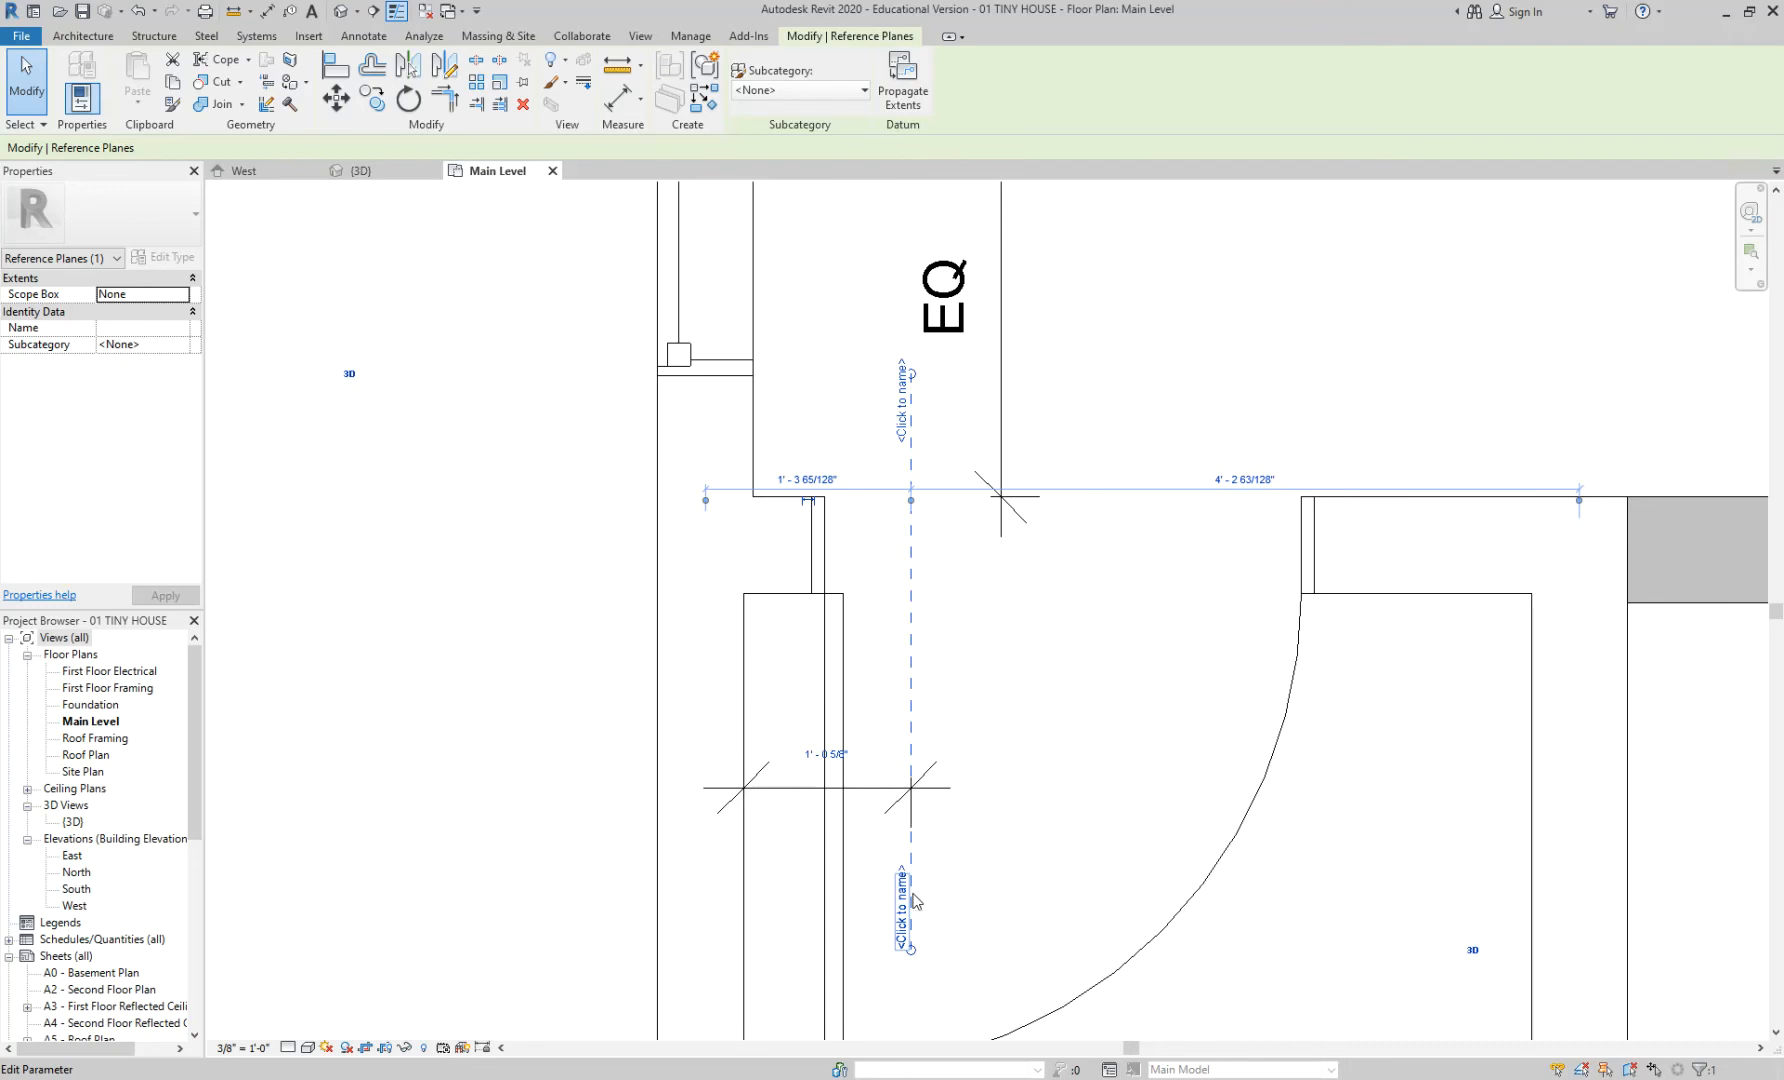
pyautogui.click(954, 864)
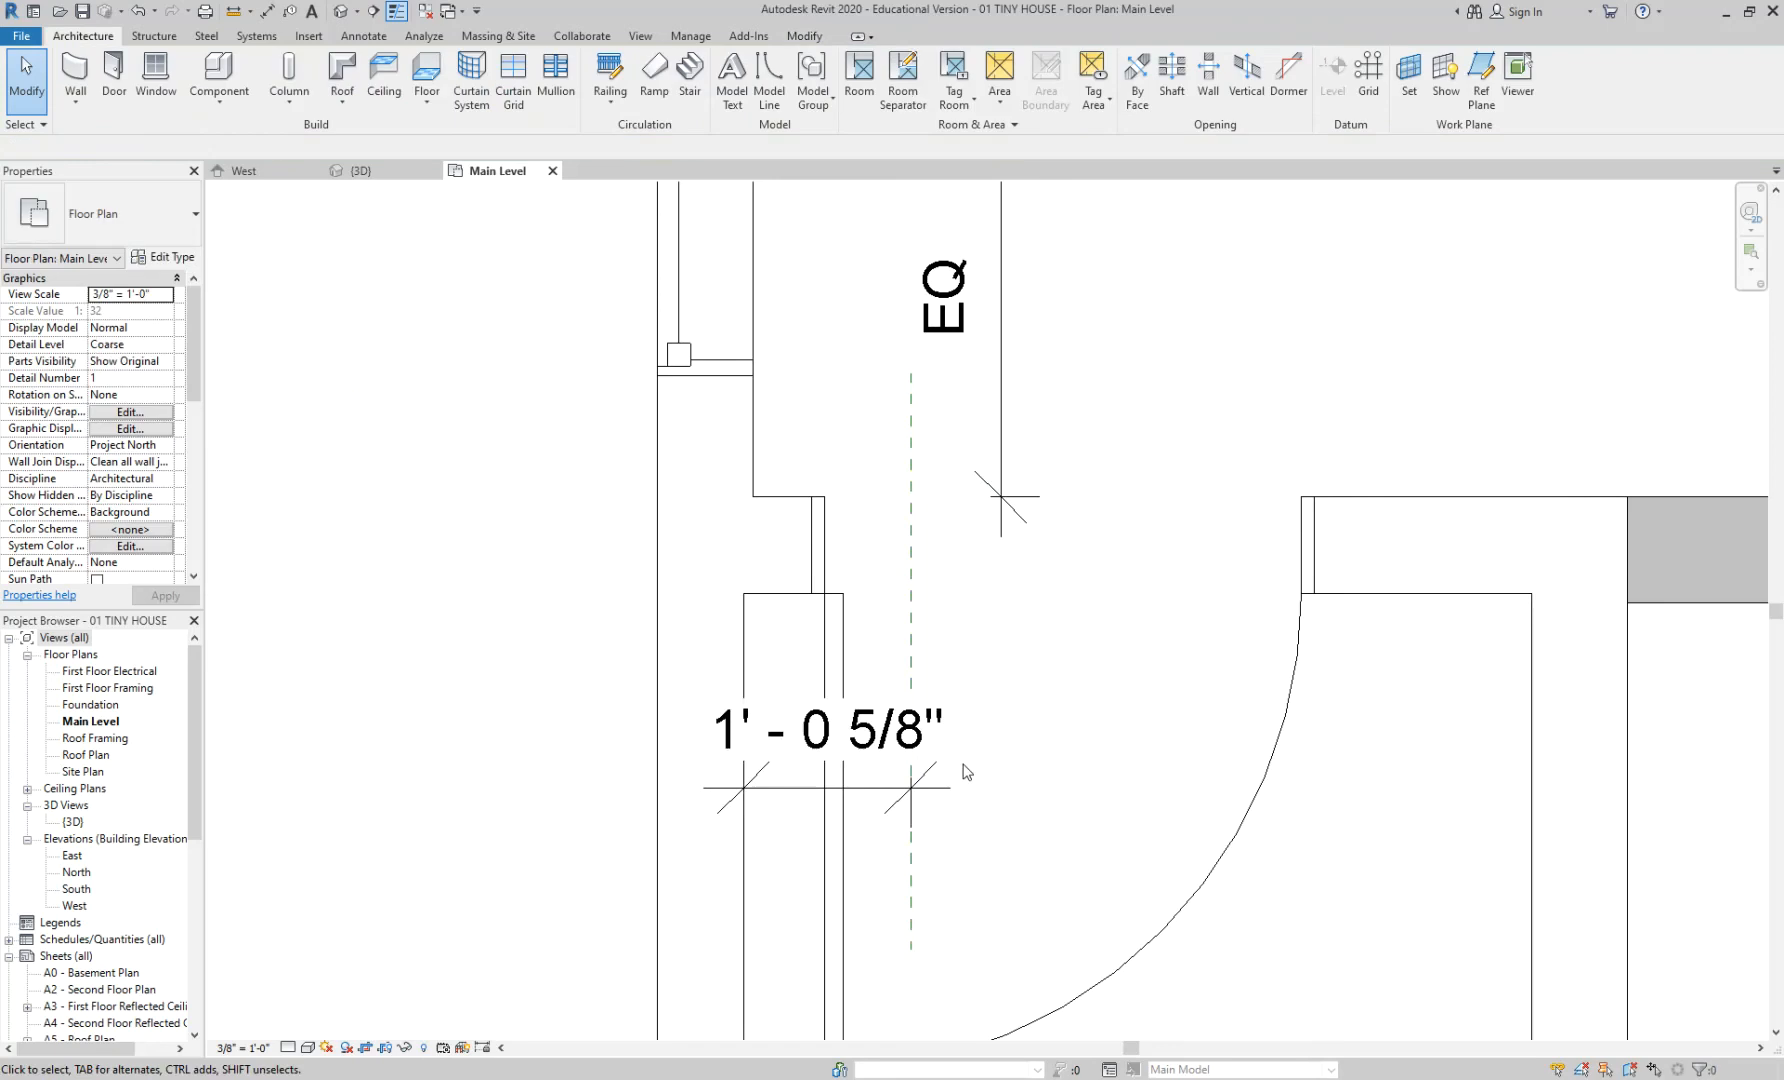
pyautogui.moveTo(963, 750); pyautogui.dragTo(1003, 593, button='middle')
pyautogui.click(912, 568)
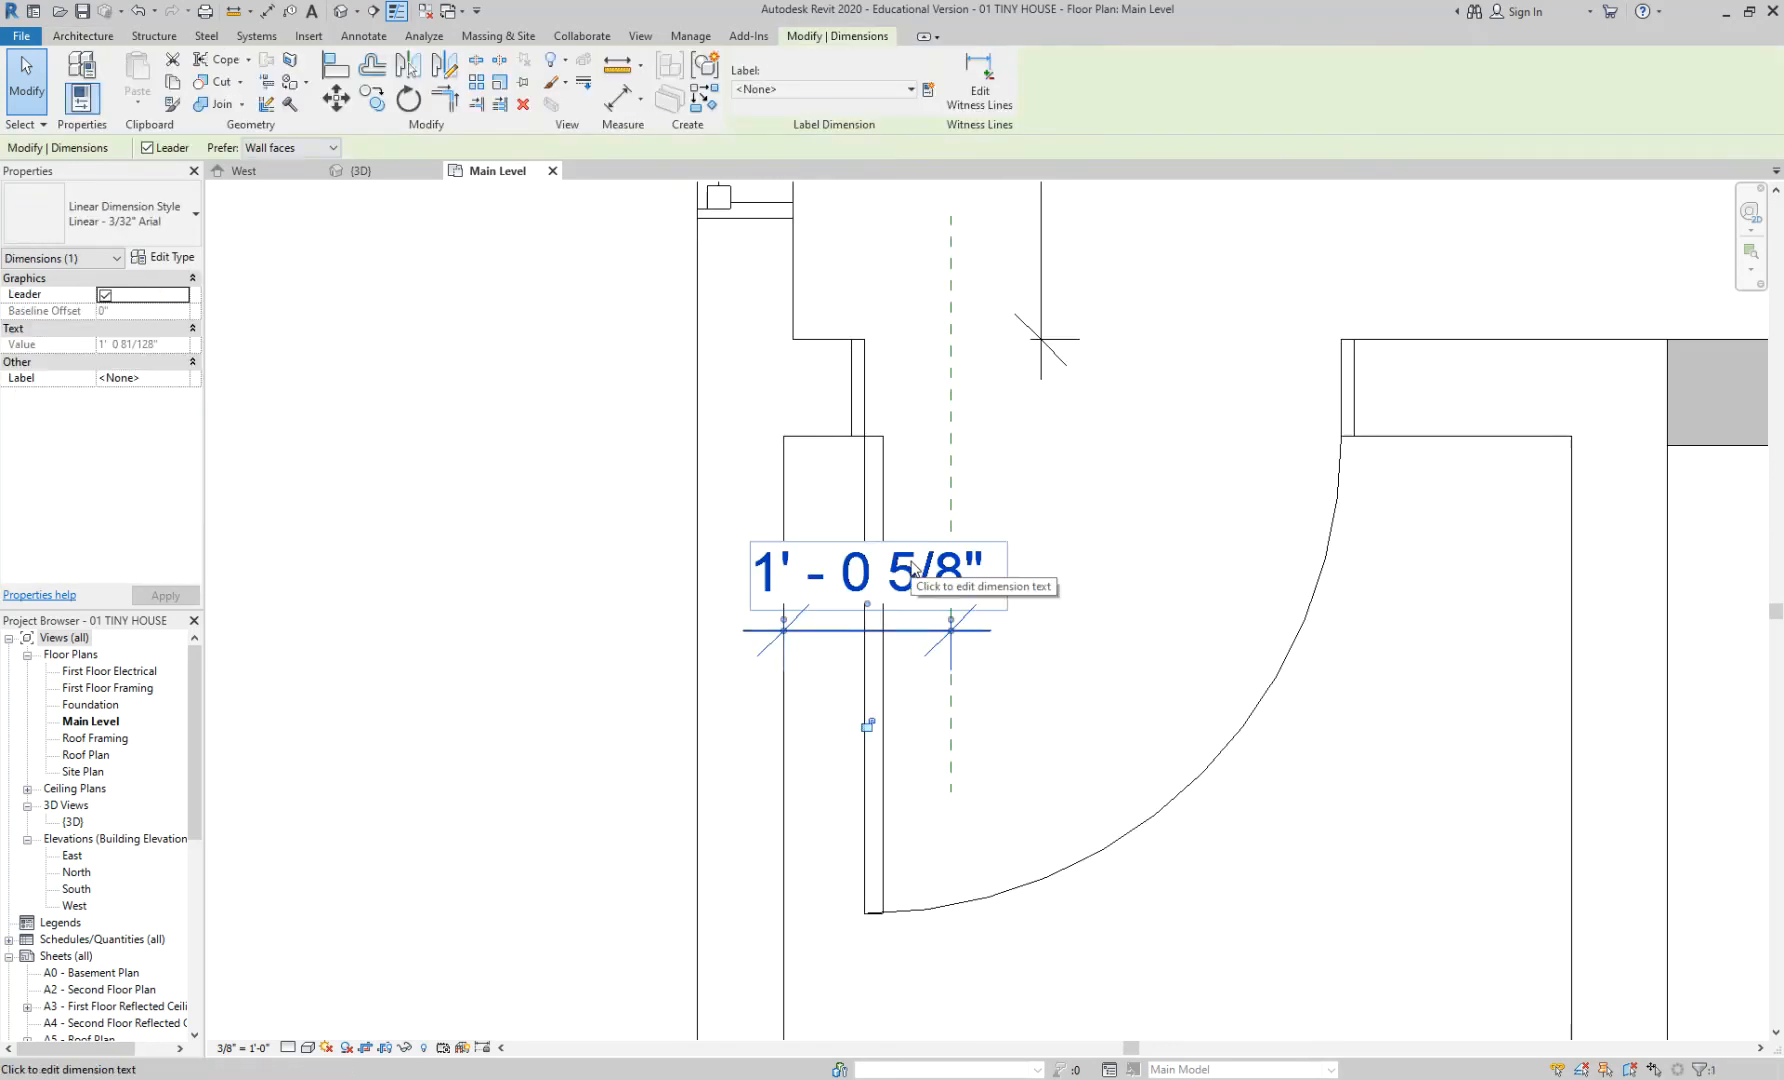
pyautogui.click(982, 474)
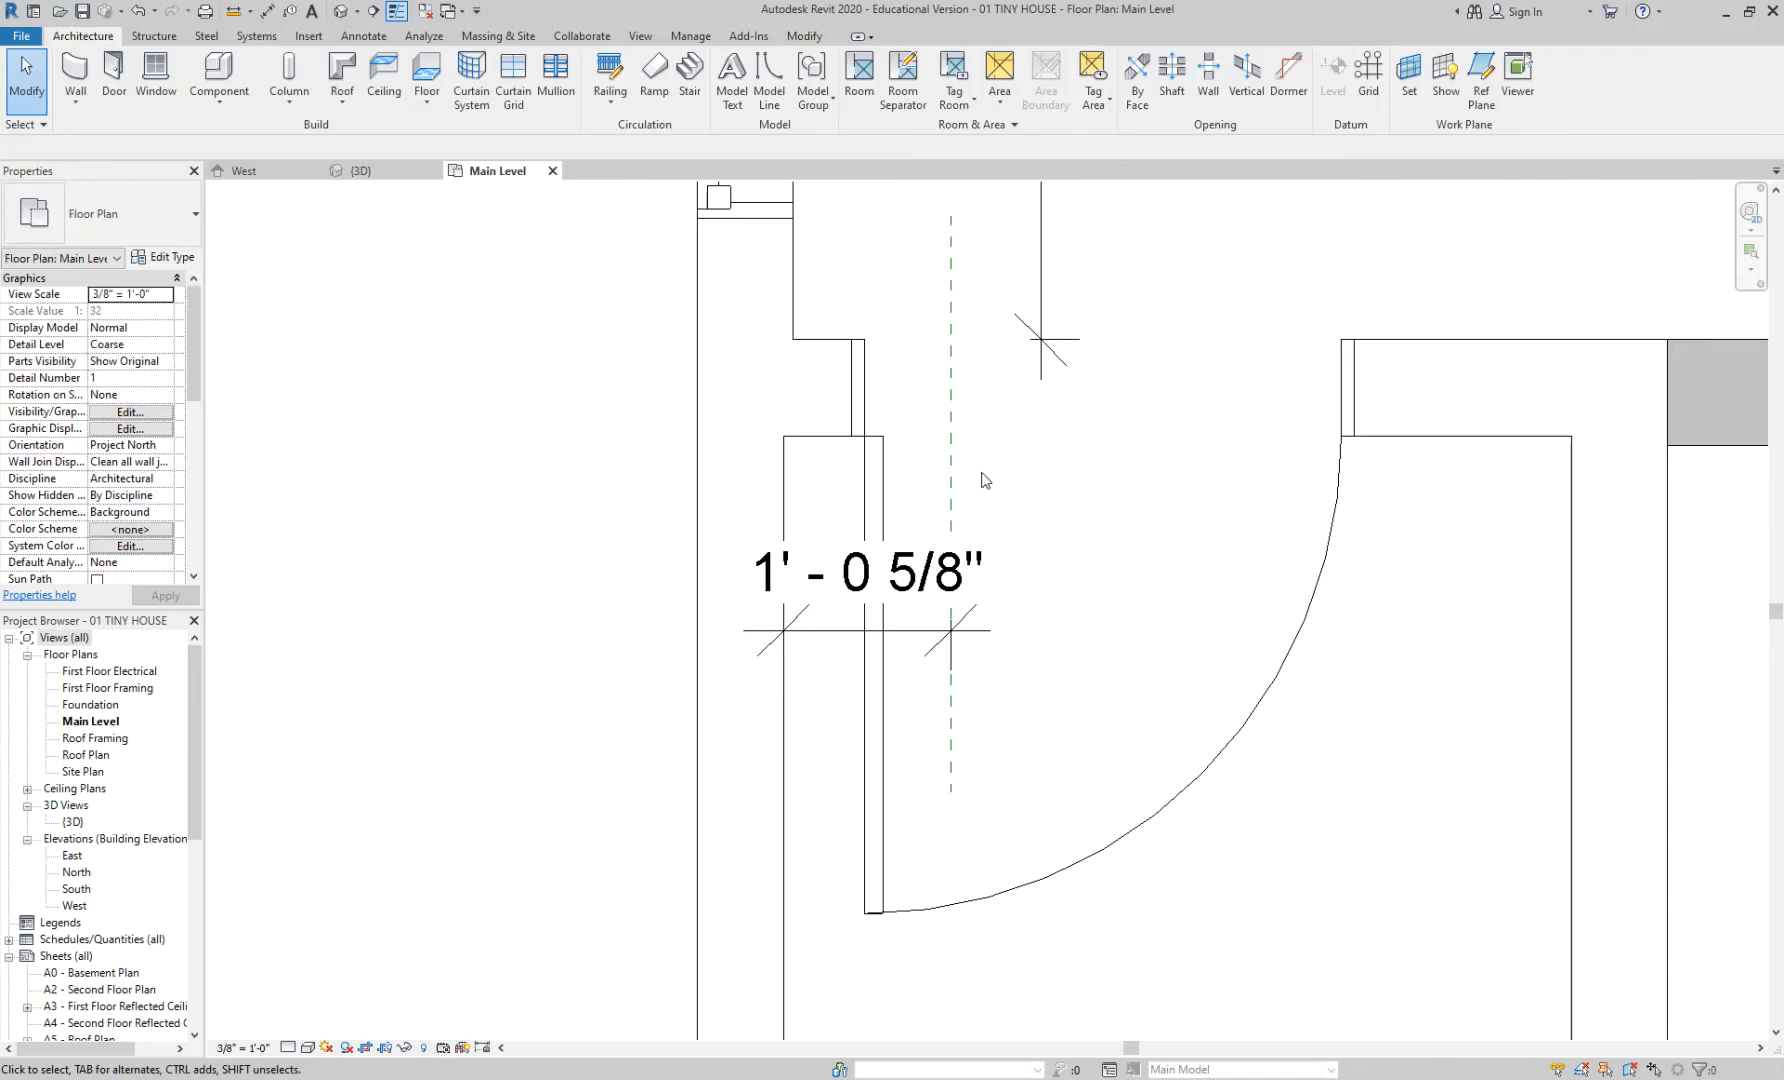
pyautogui.click(951, 477)
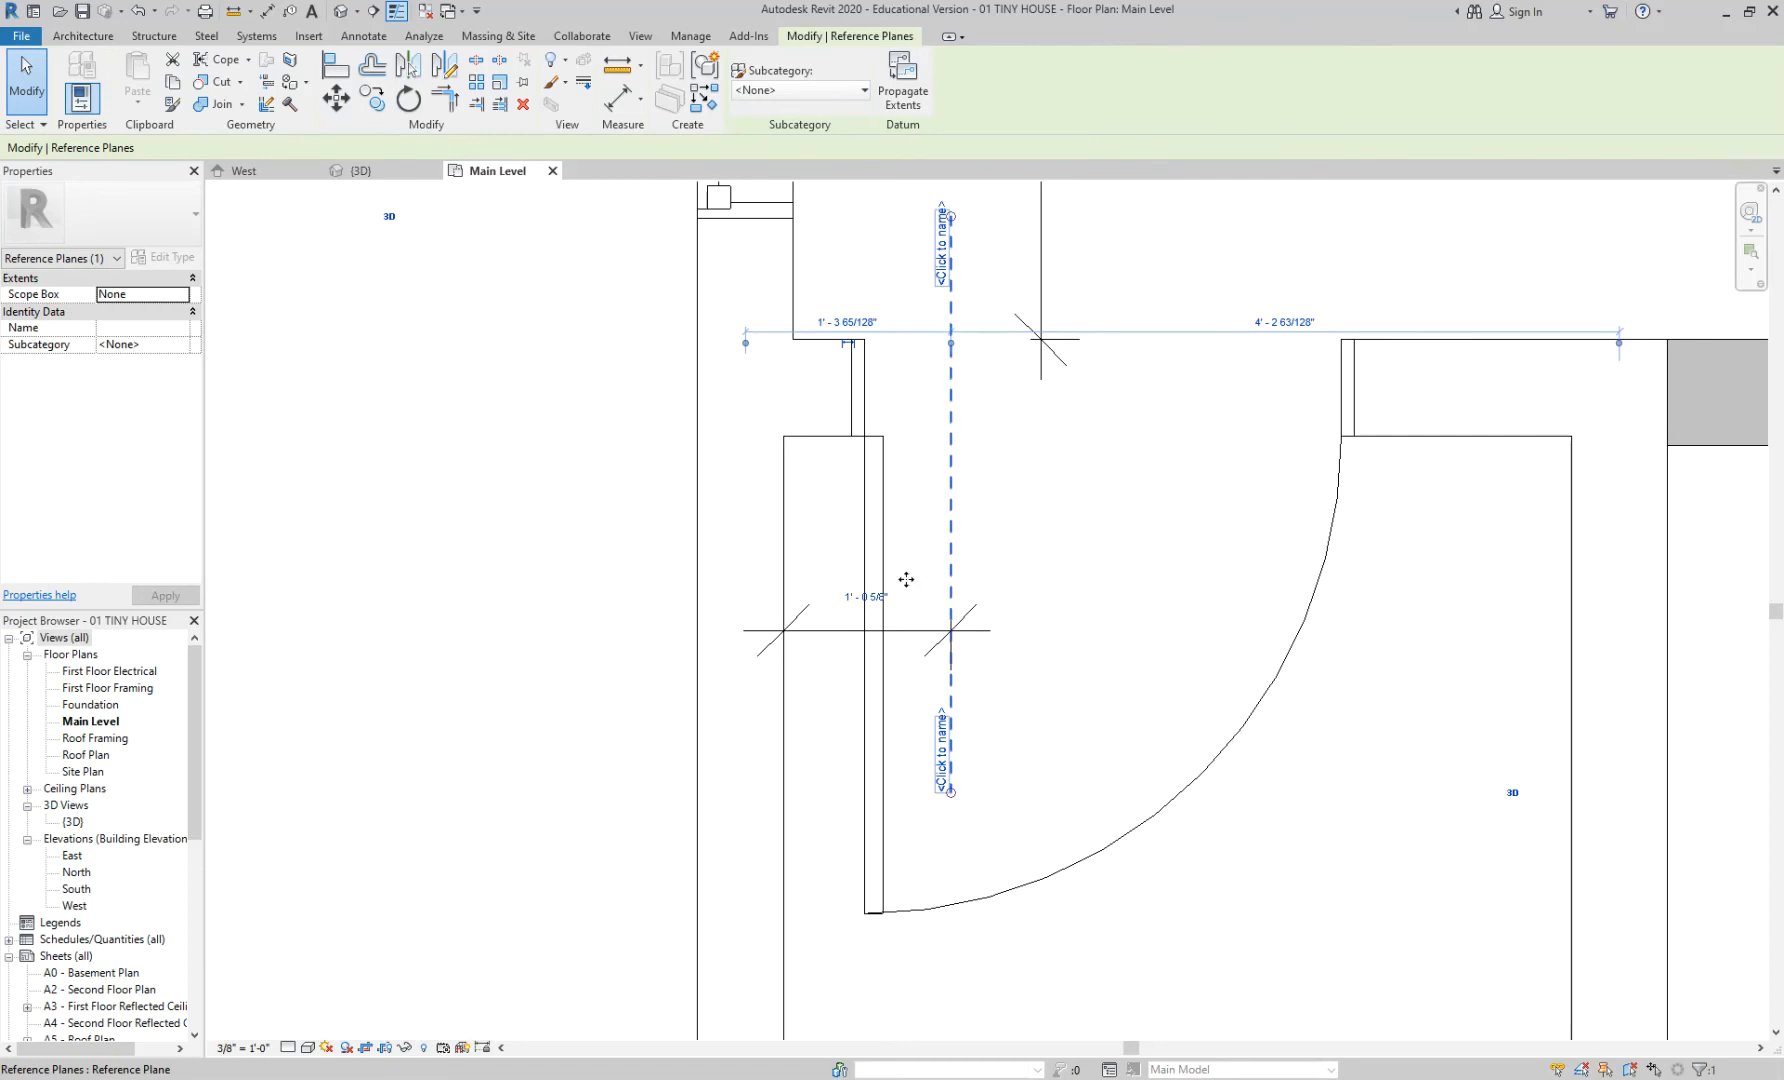
pyautogui.scroll(2, 917, 731)
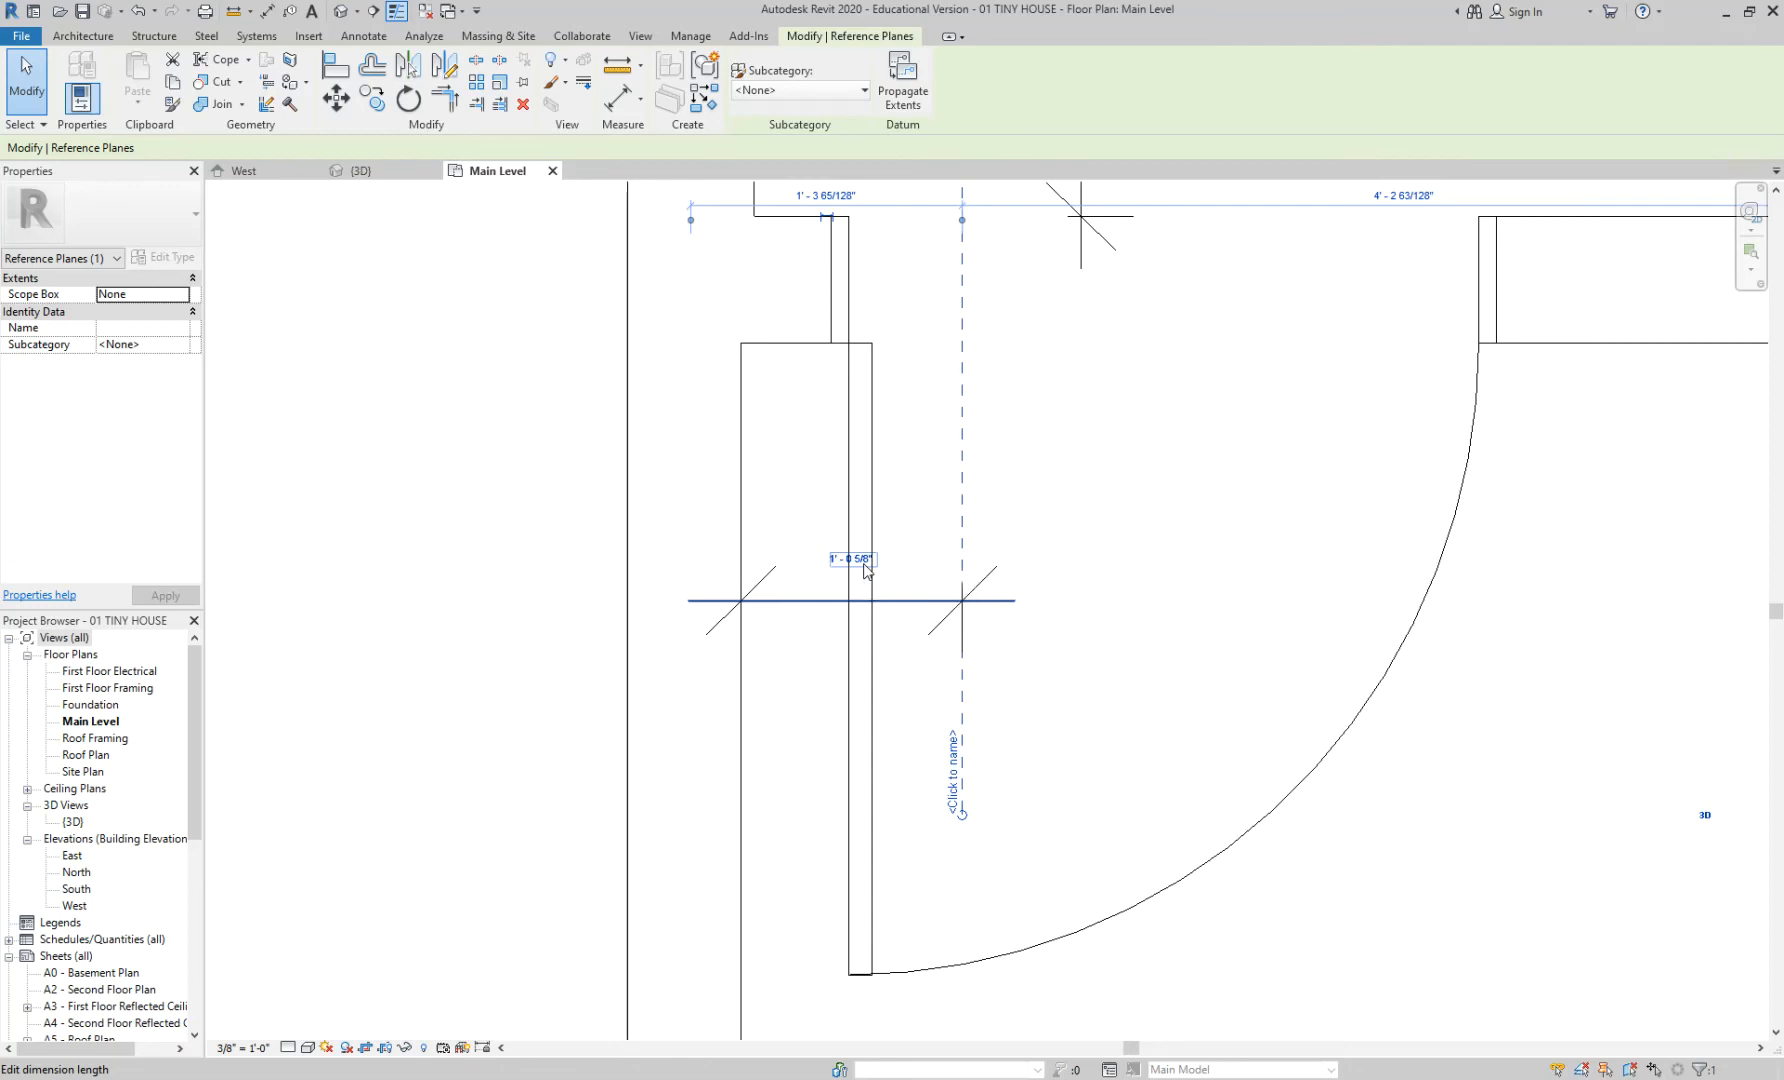
# - Change the reference plane's temporary dimension to 0' - 6" from the wall
pyautogui.click(865, 566)
pyautogui.write('0')
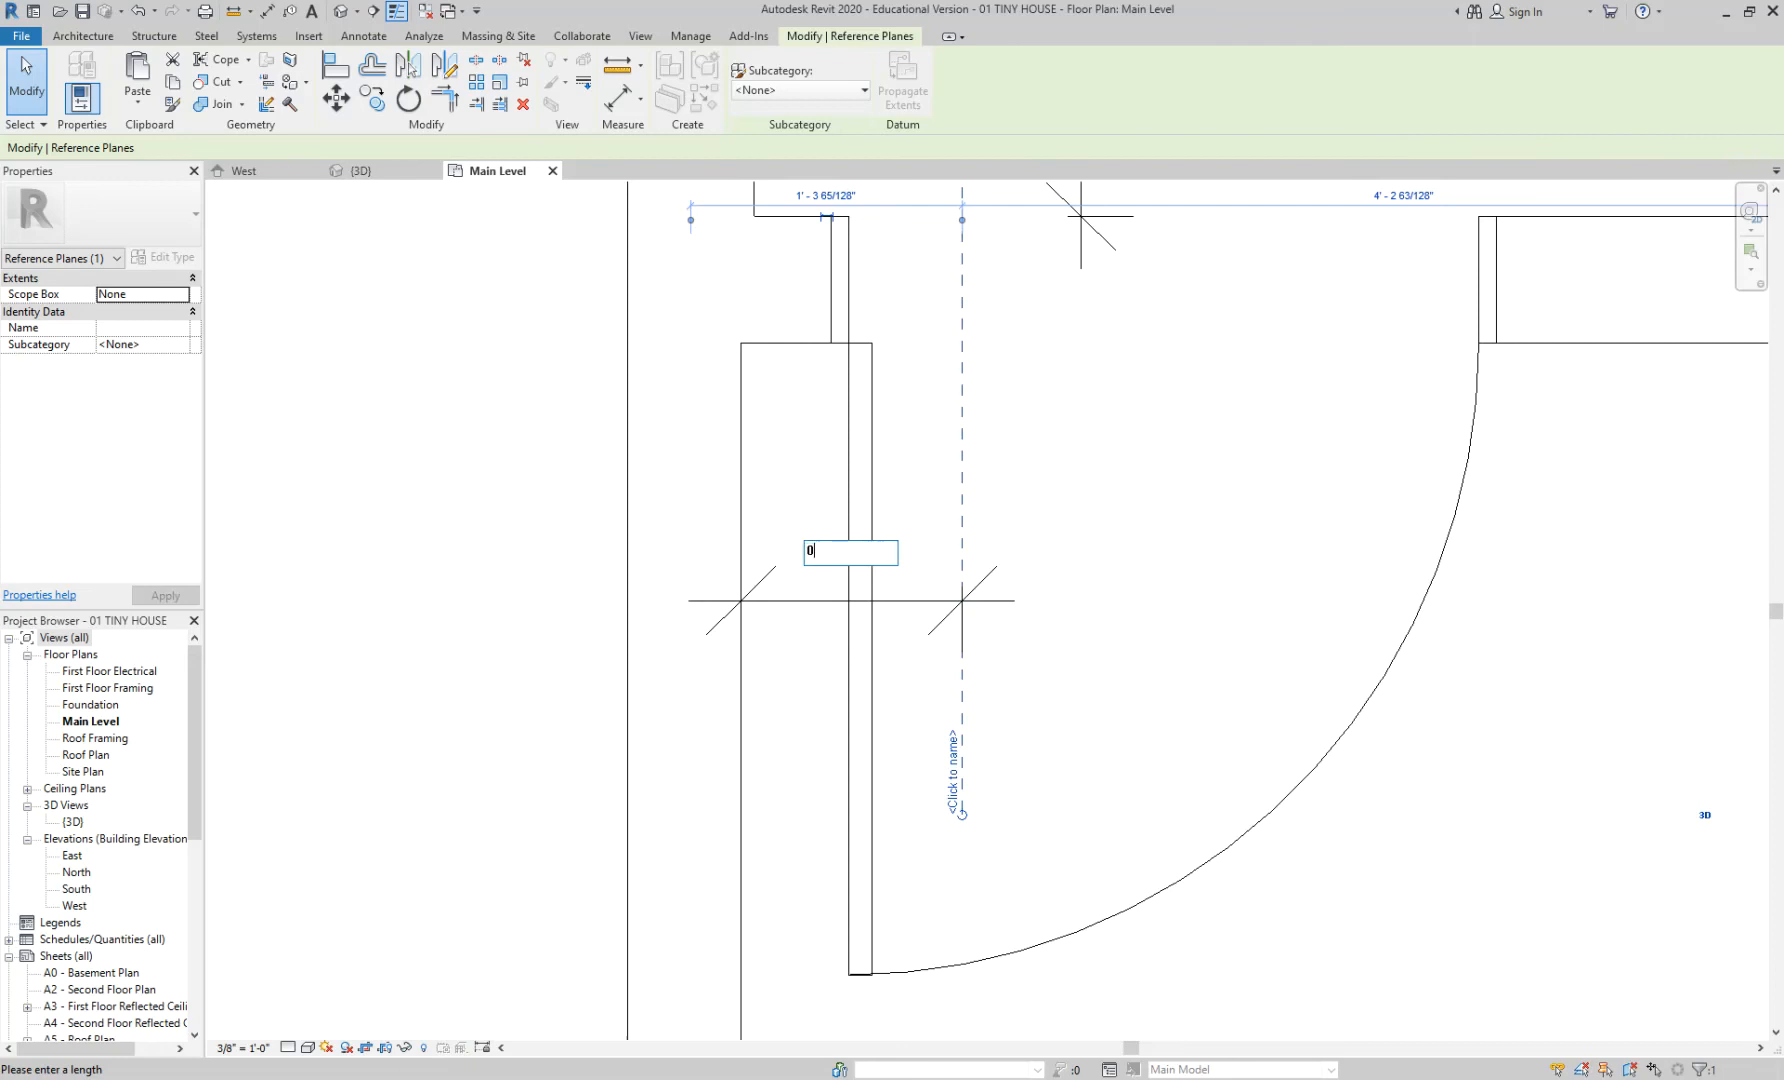
pyautogui.write(' 6')
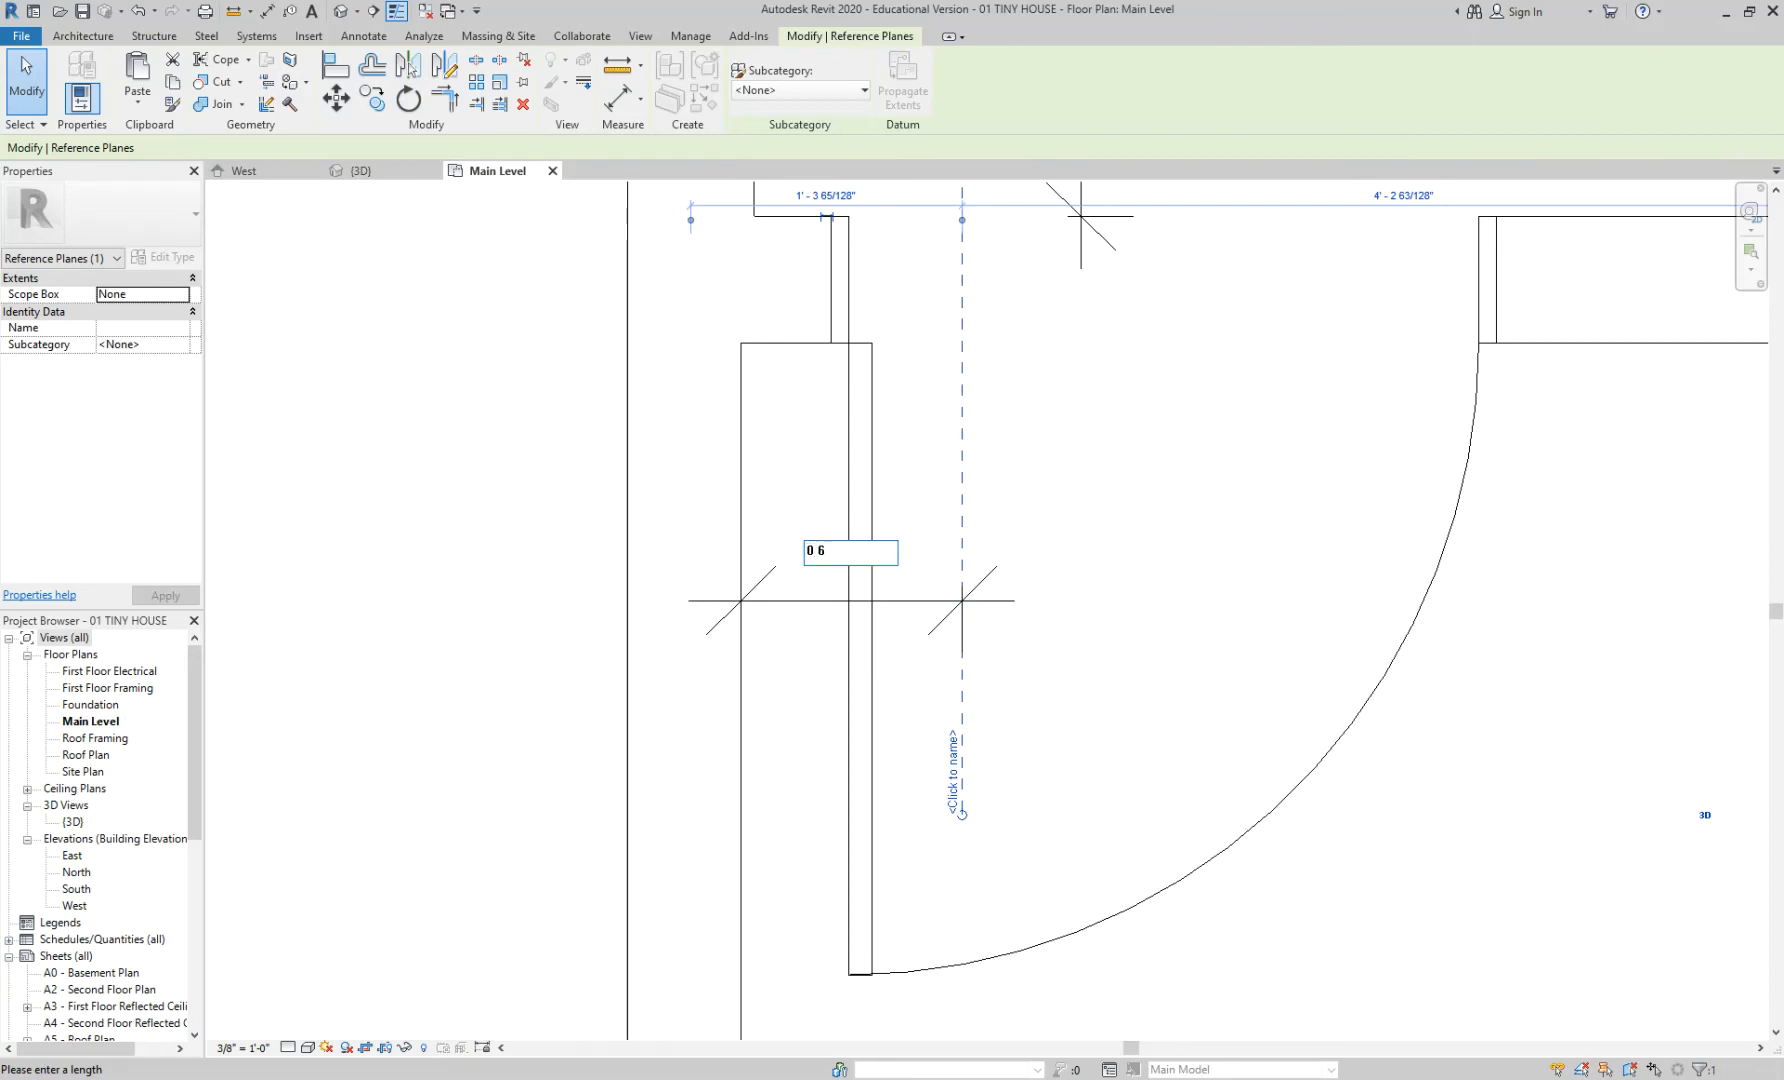
pyautogui.press('Return')
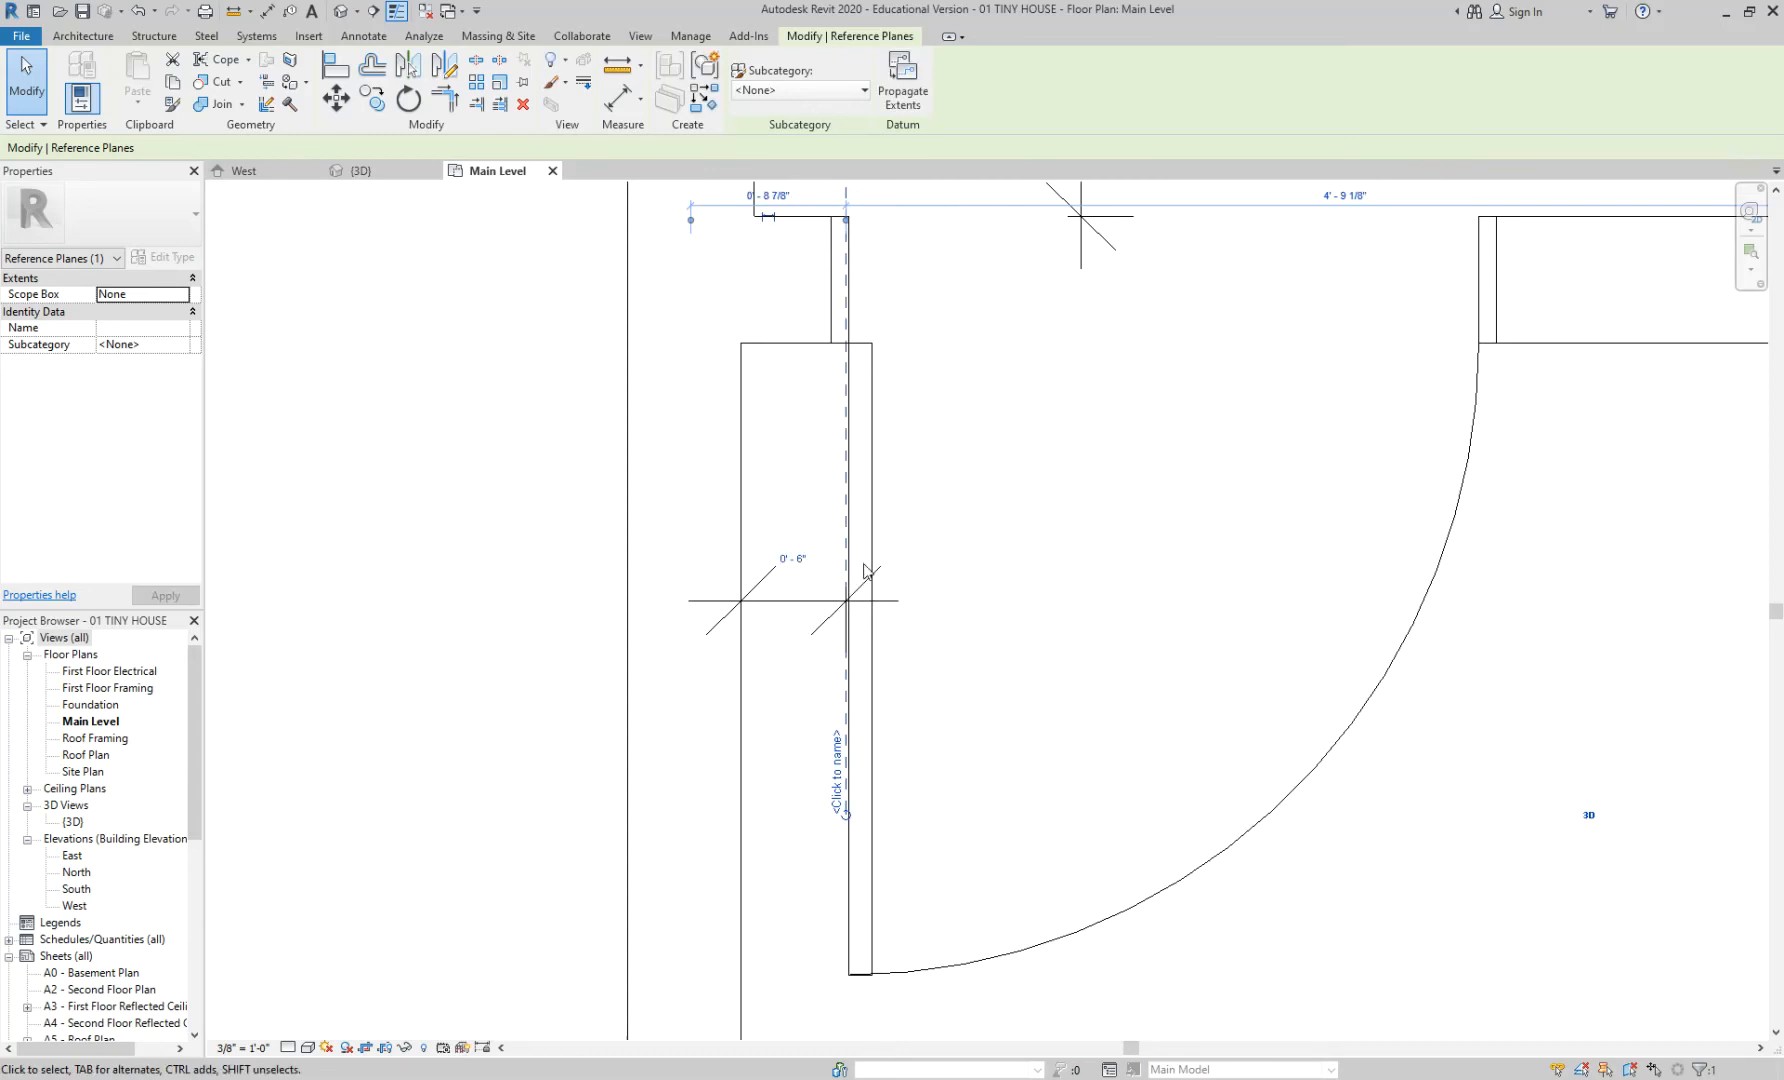
pyautogui.click(1016, 548)
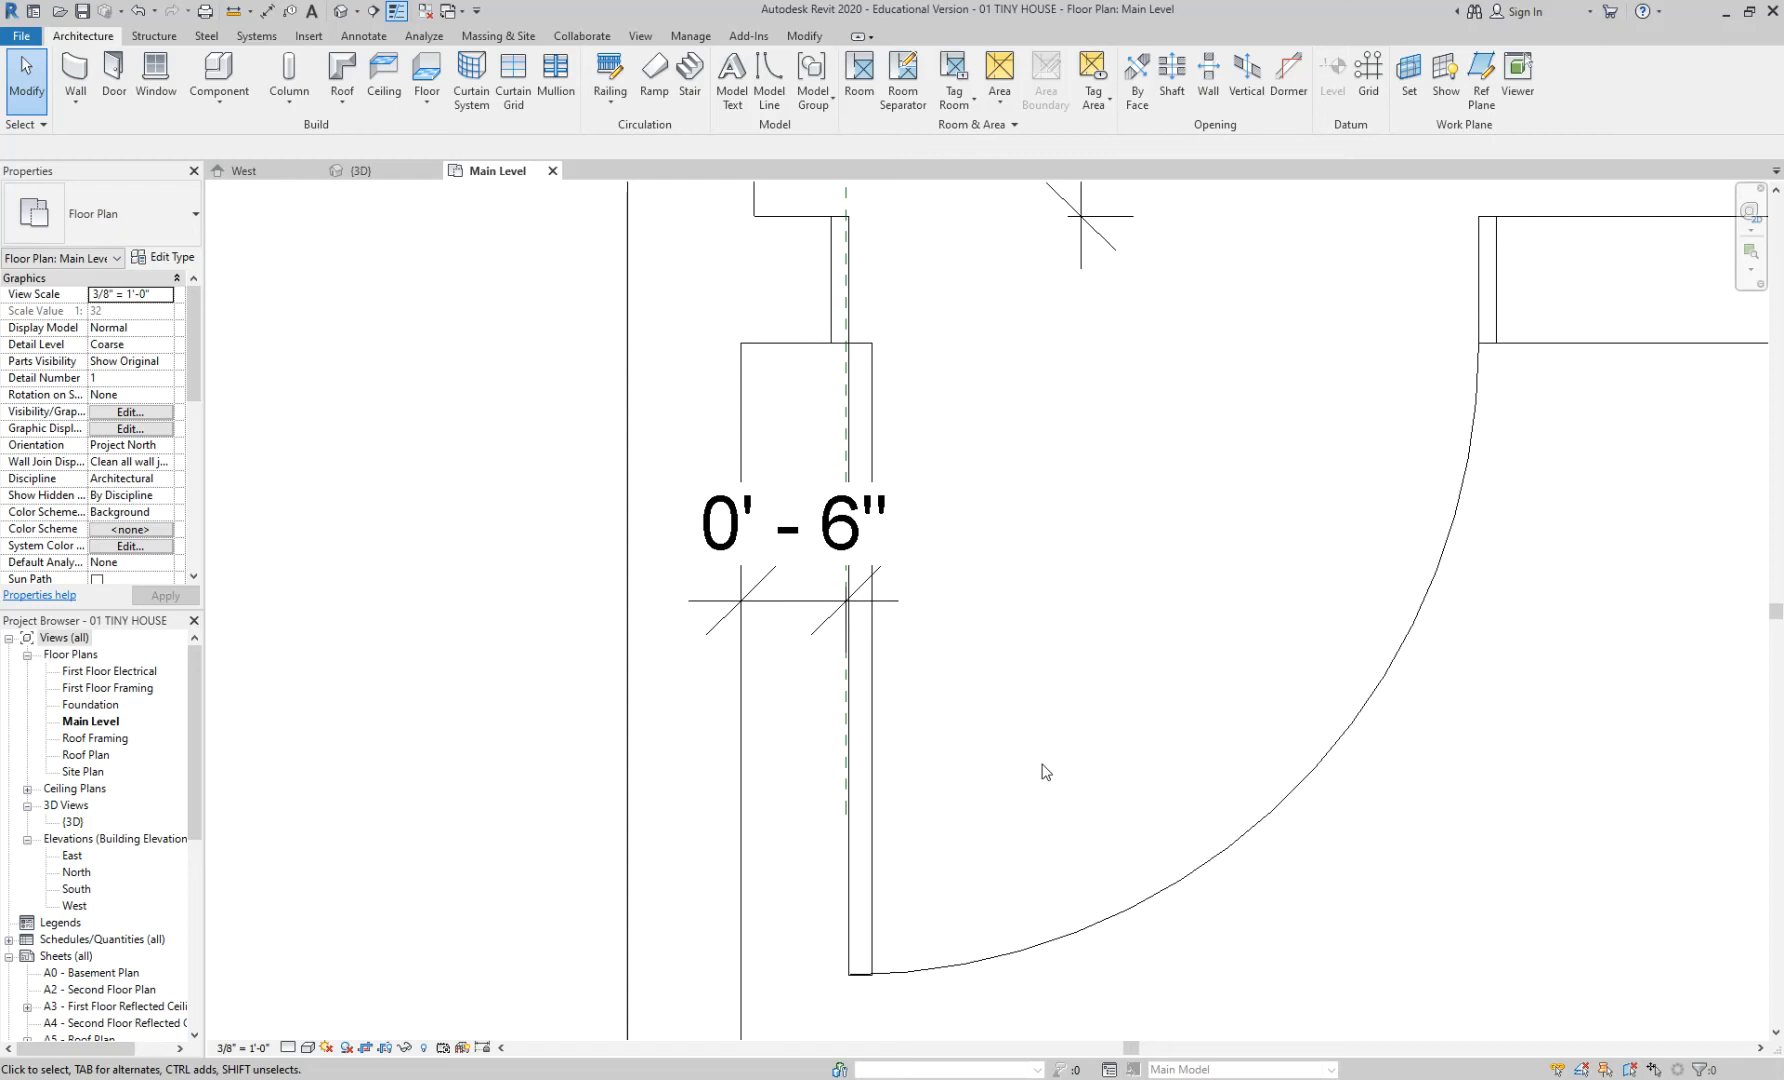
pyautogui.moveTo(975, 425); pyautogui.dragTo(1018, 516, button='middle')
pyautogui.scroll(3, 1000, 495)
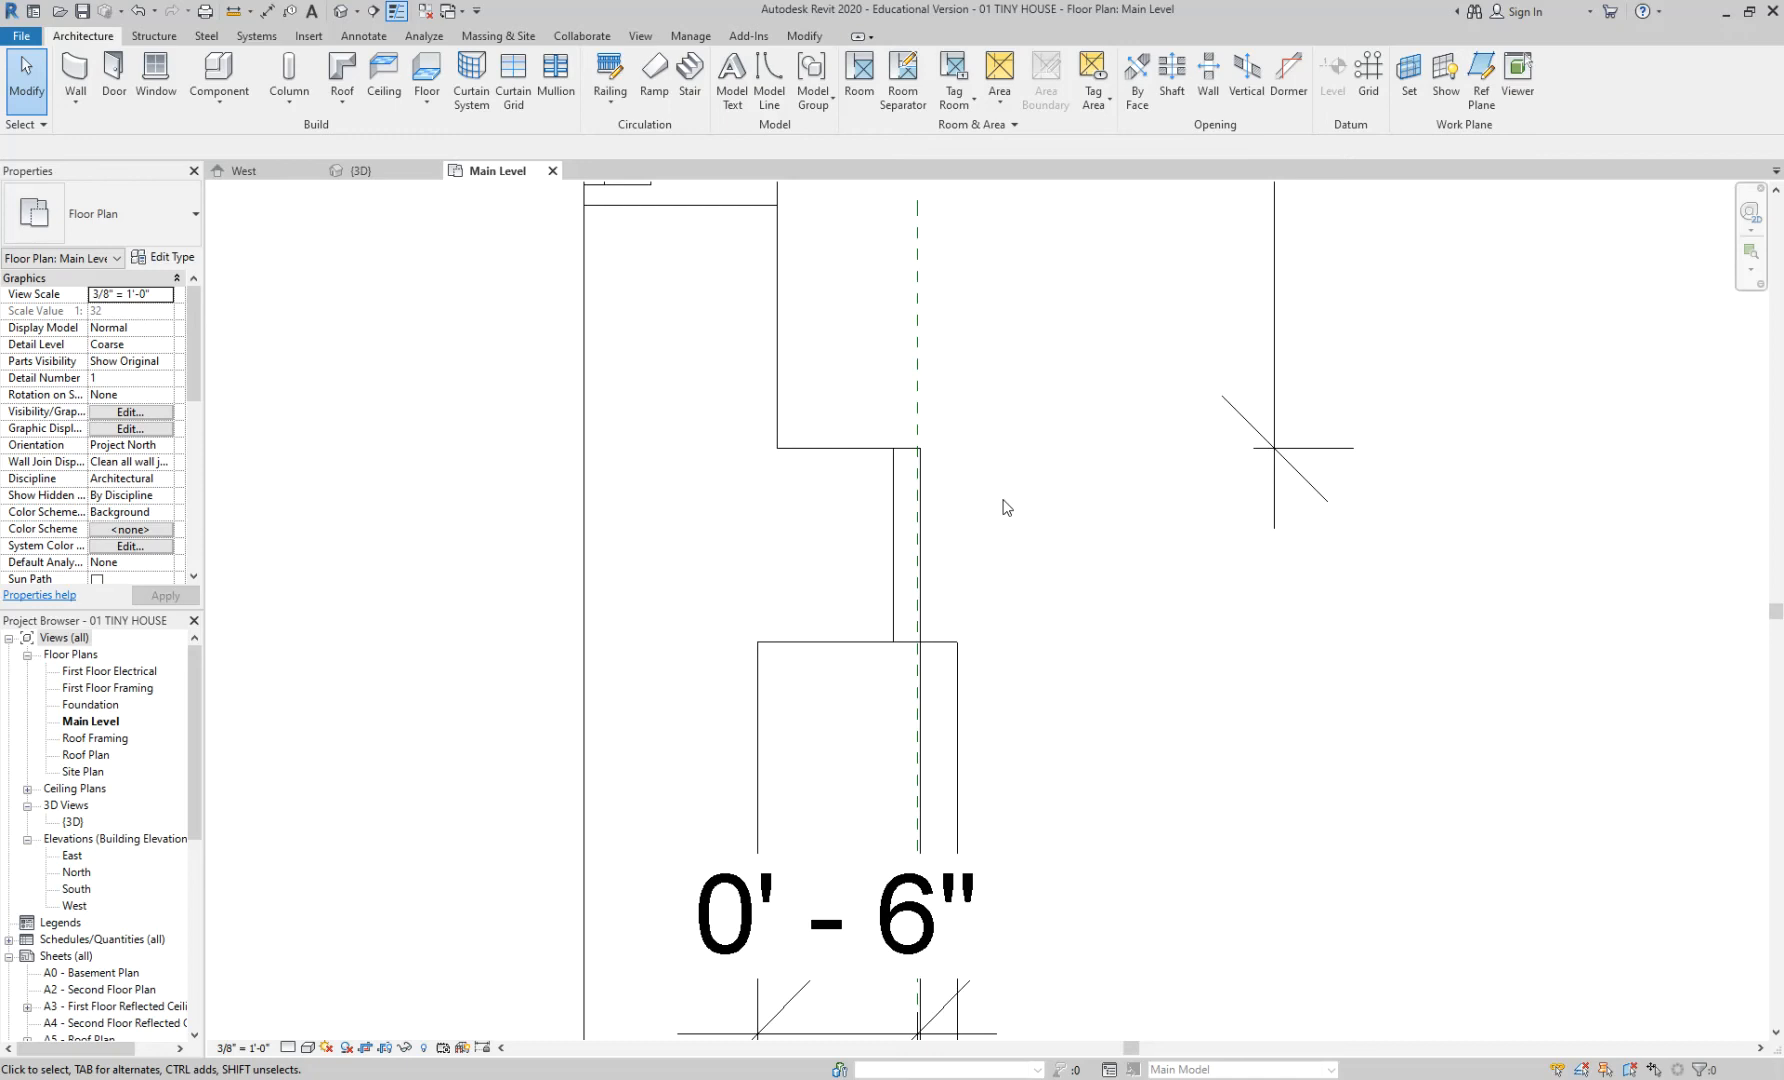
# - Align the door edge to the reference plane, then undo that wrong alignment
pyautogui.press('a')
pyautogui.press('l')
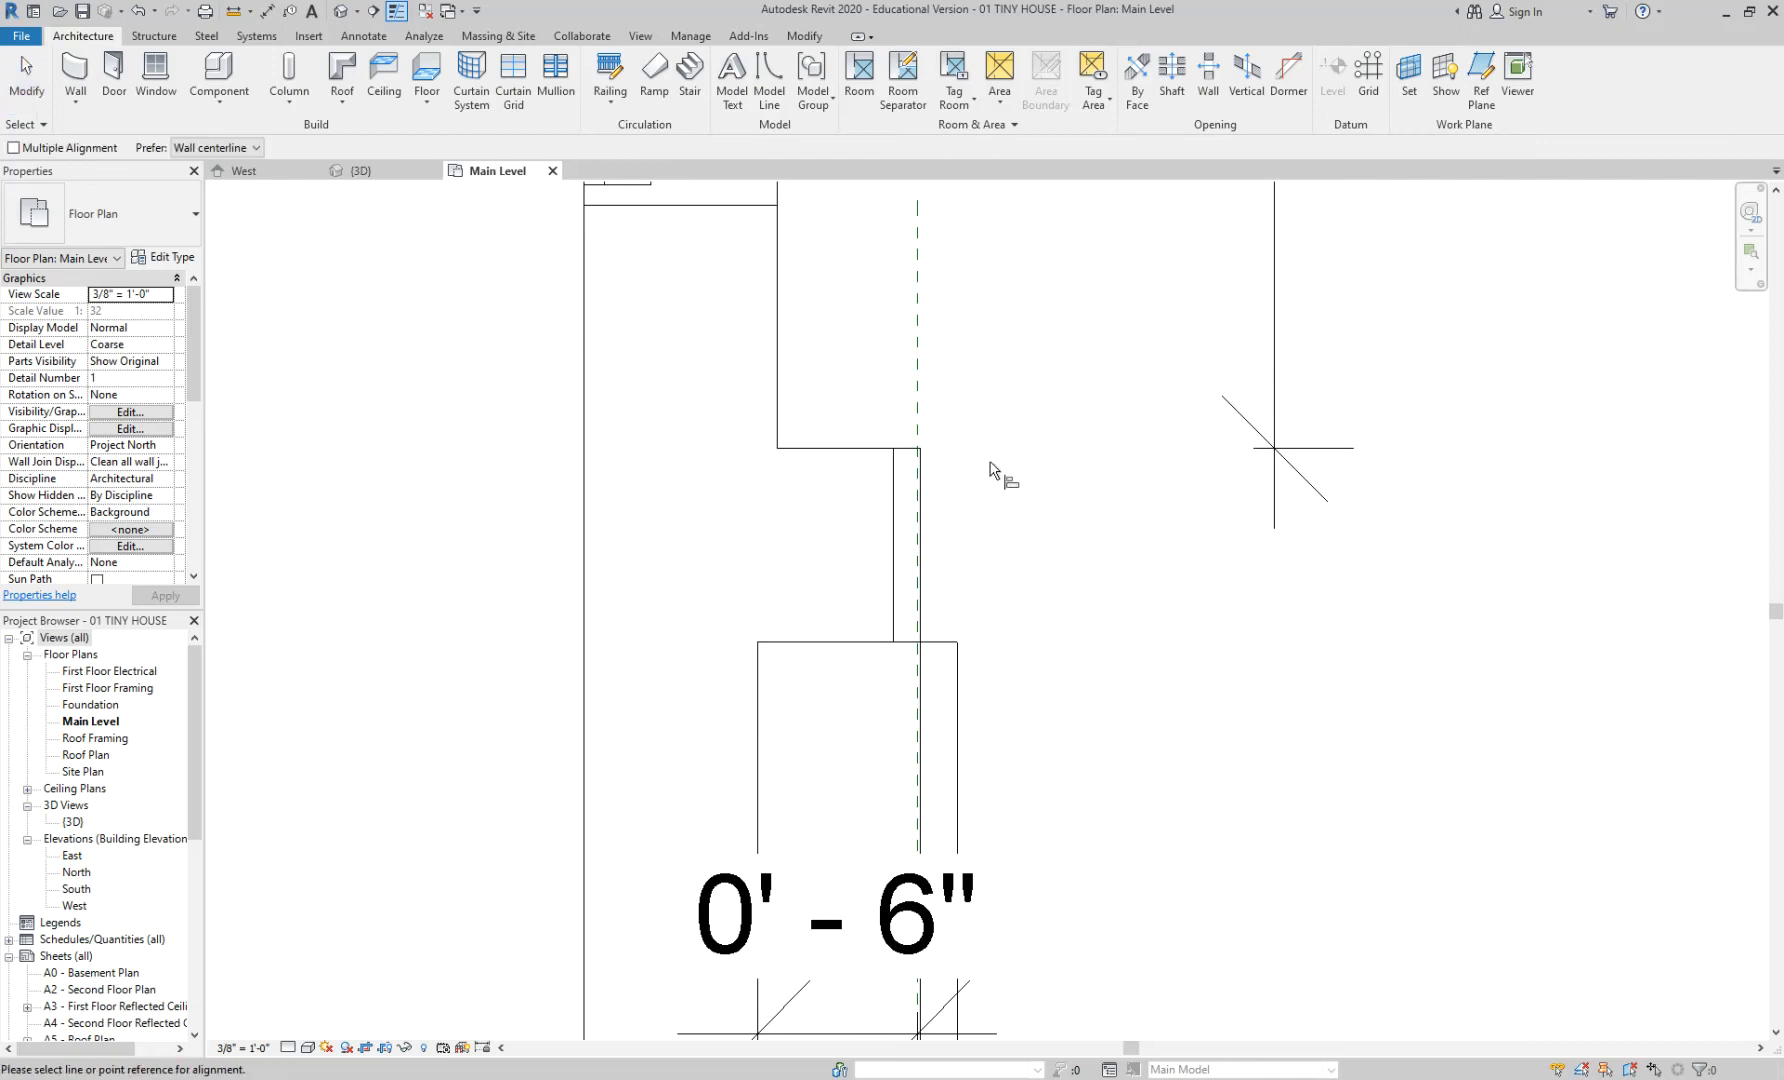
pyautogui.click(917, 300)
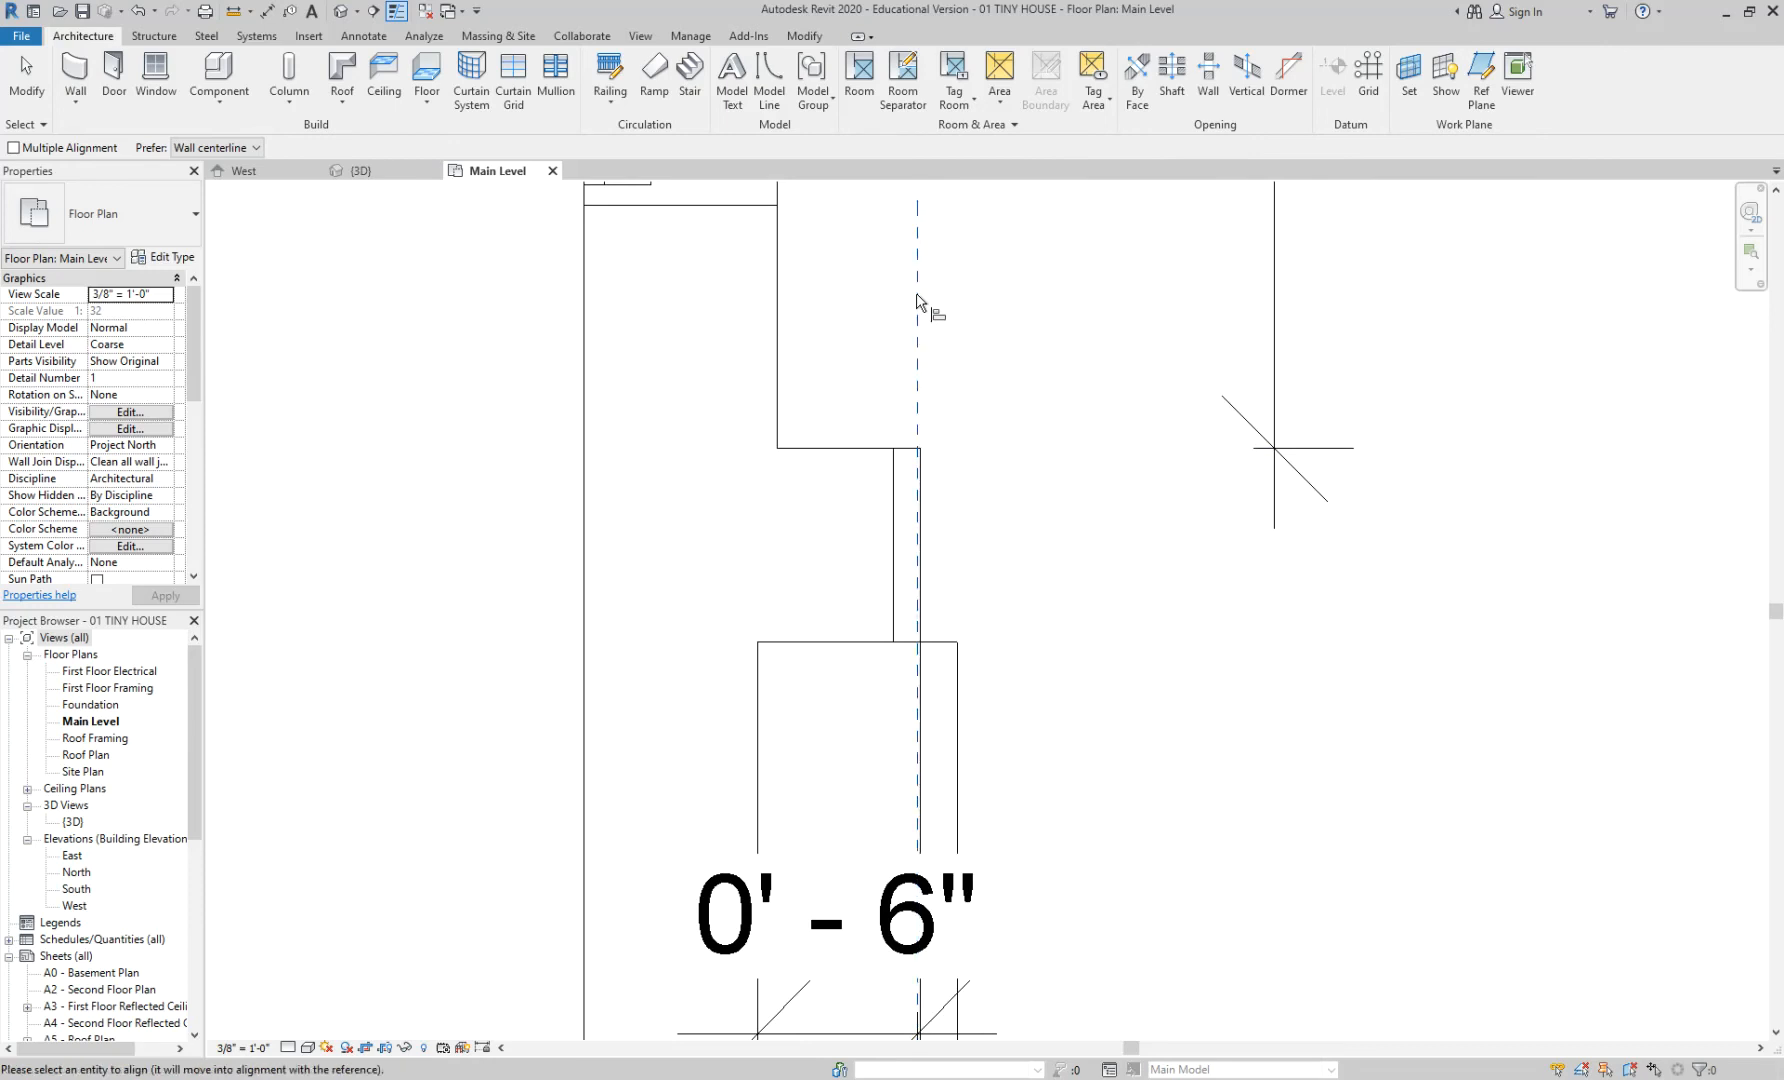
pyautogui.click(893, 492)
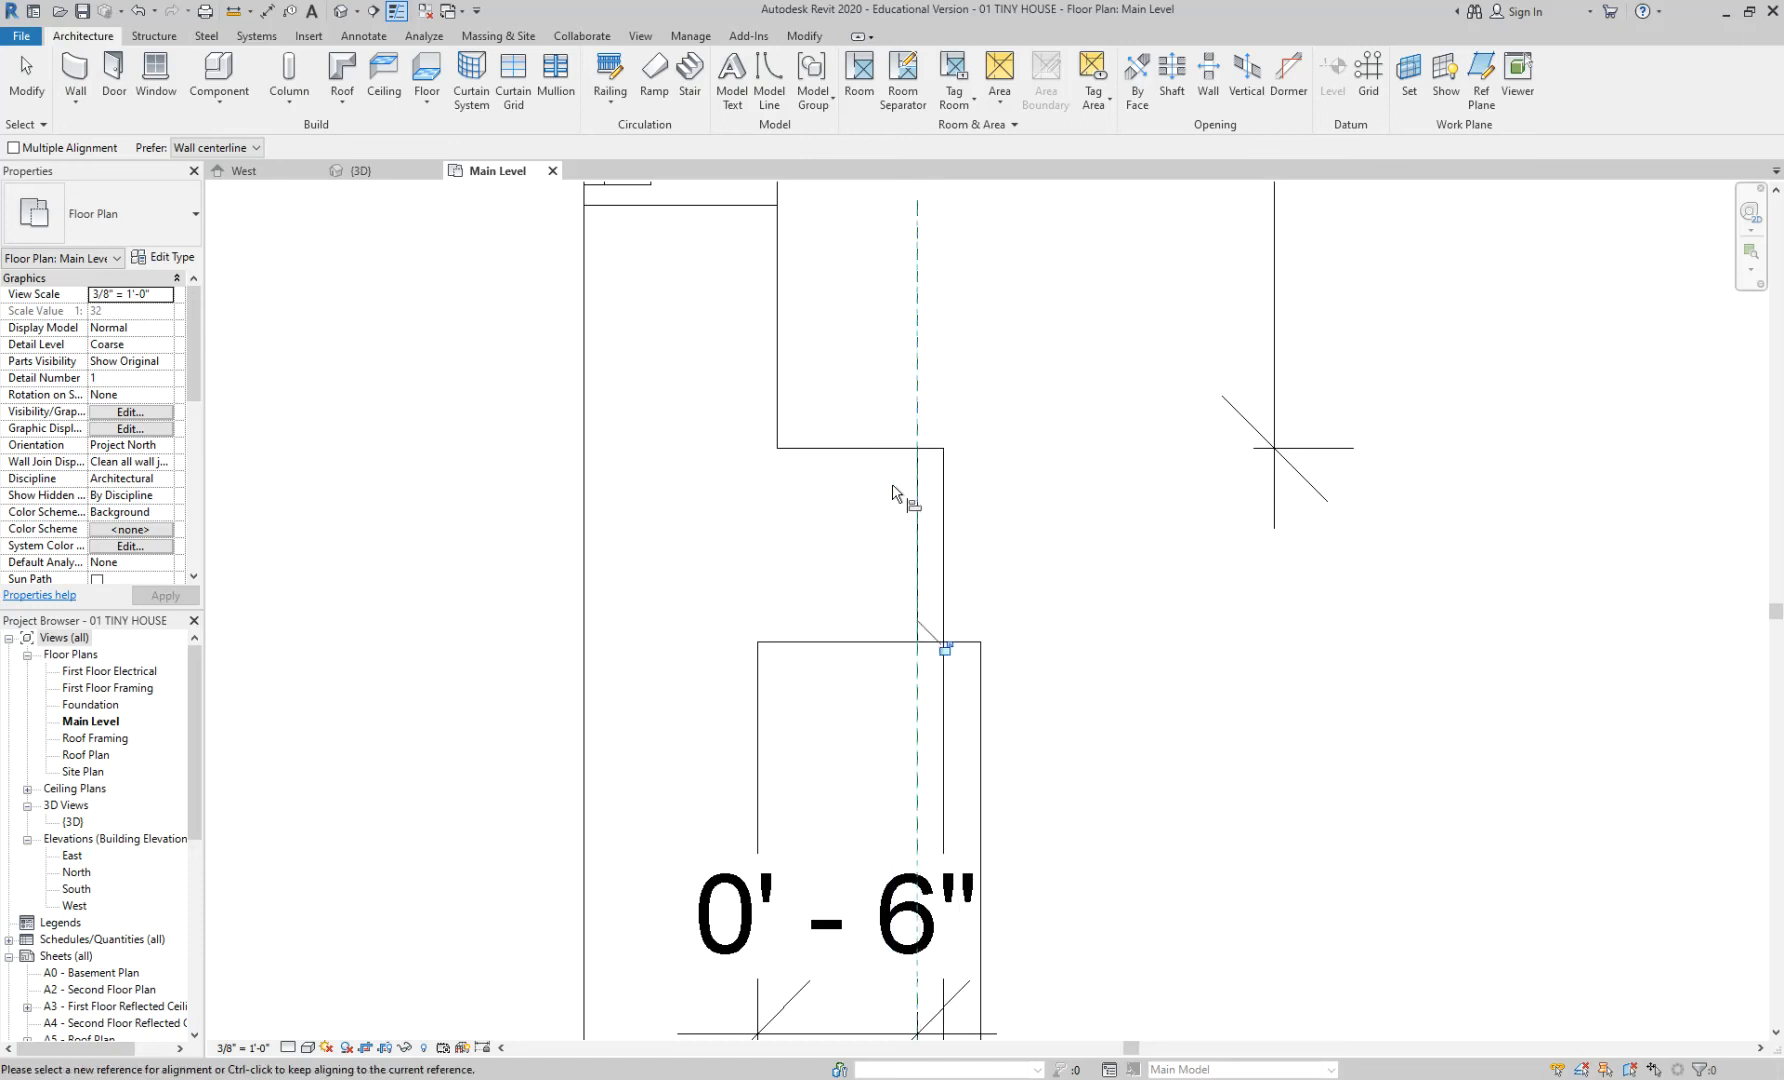
pyautogui.click(1098, 405)
pyautogui.hotkey('ctrl', 'z')
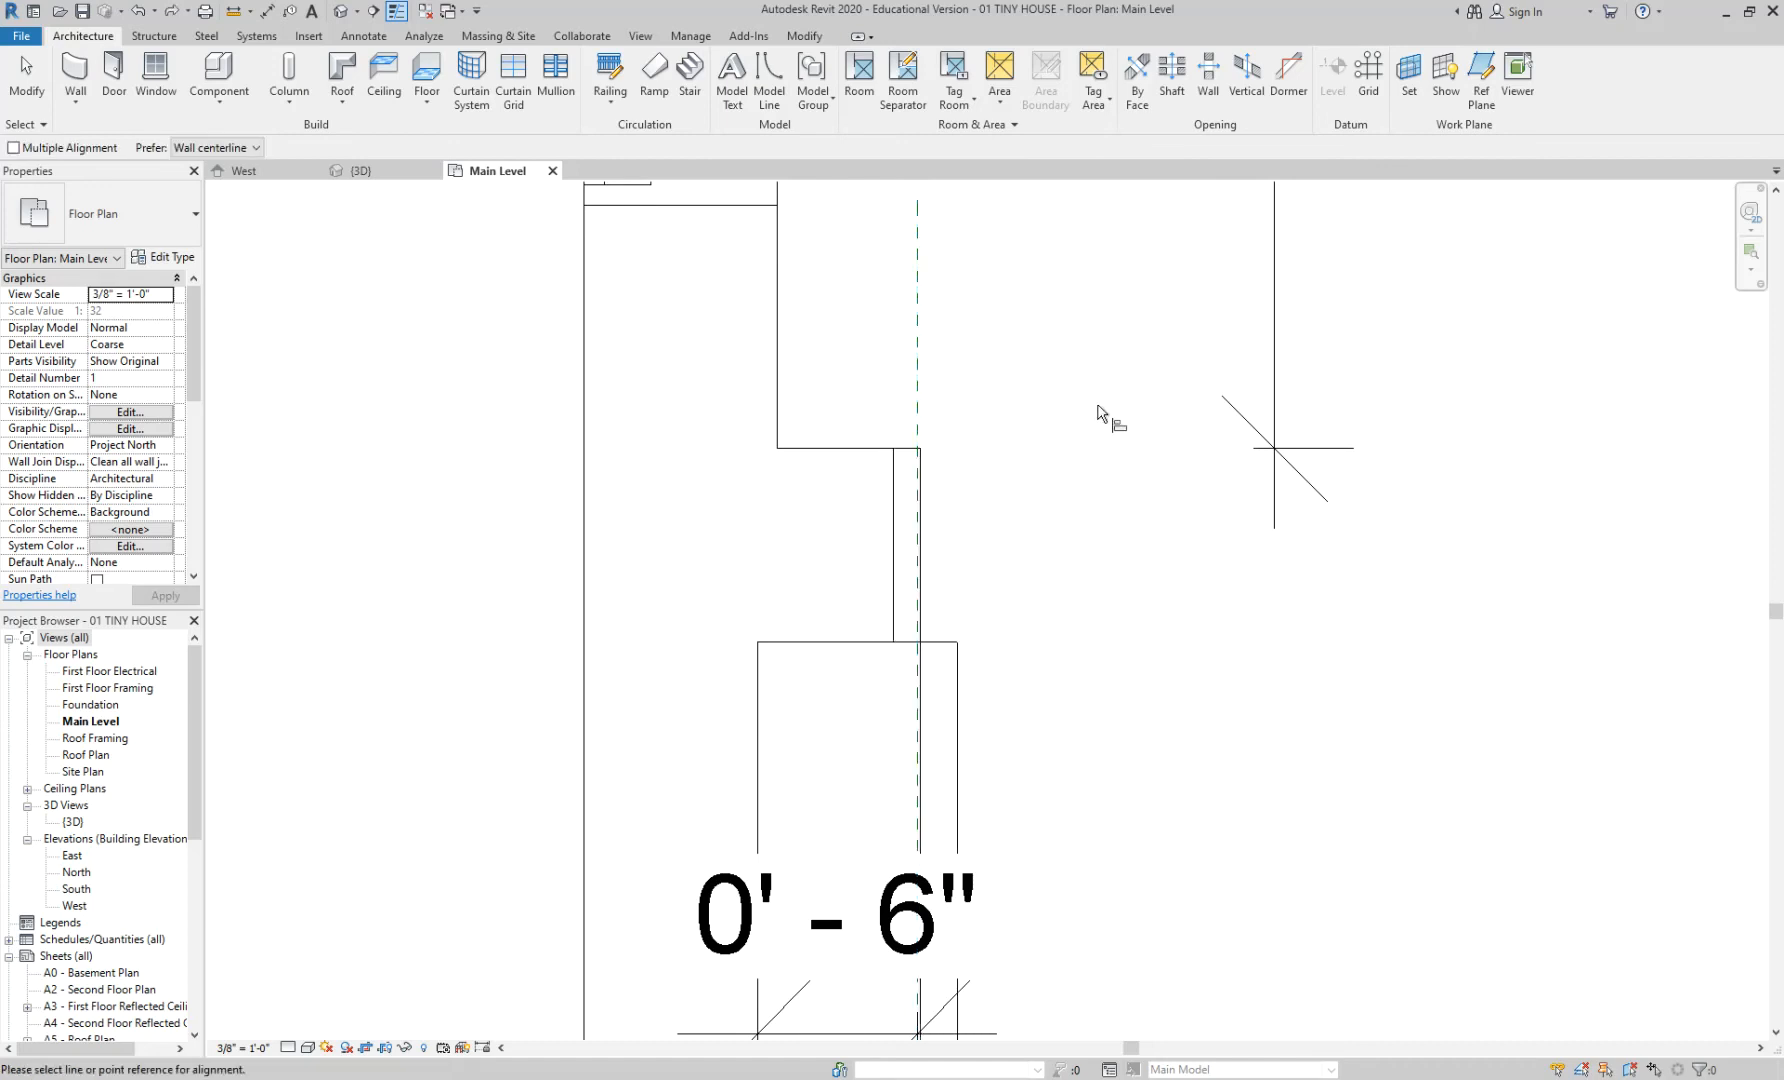
# - Align the narrow wall face beside the door to the 0' - 6" reference plane
pyautogui.press('a')
pyautogui.press('l')
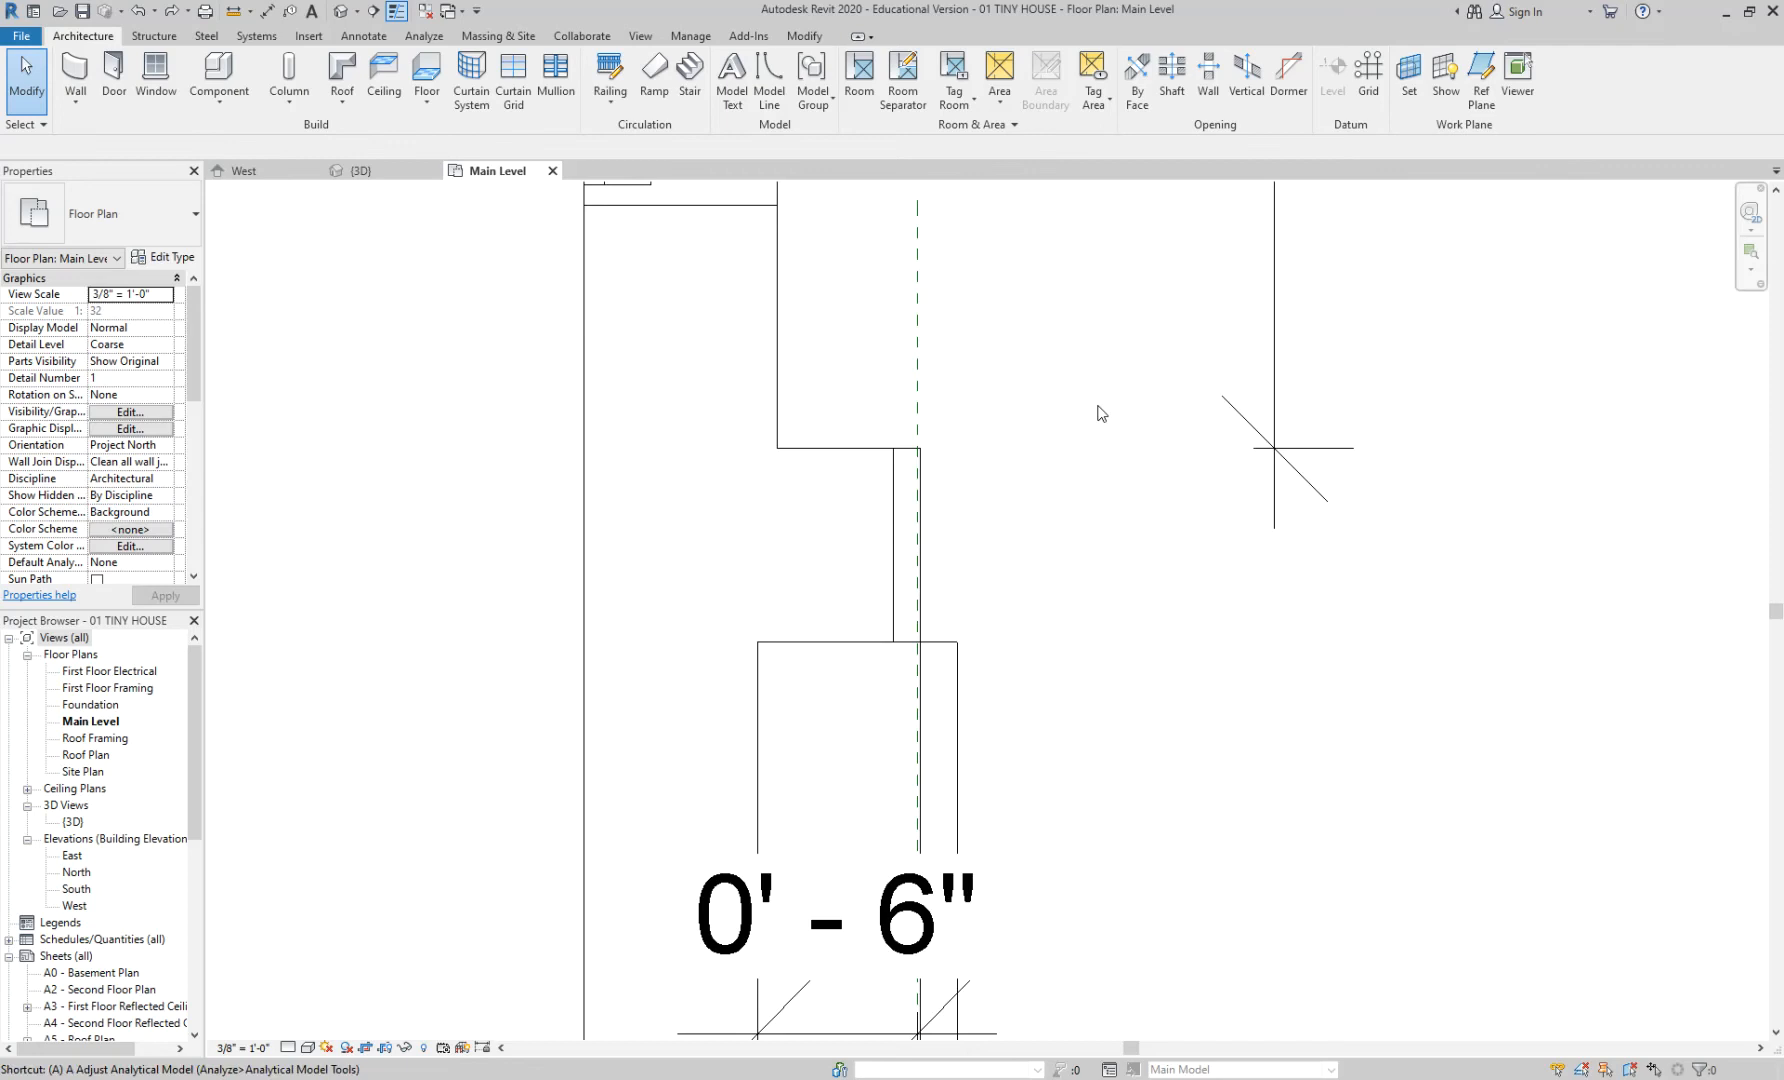
pyautogui.click(918, 300)
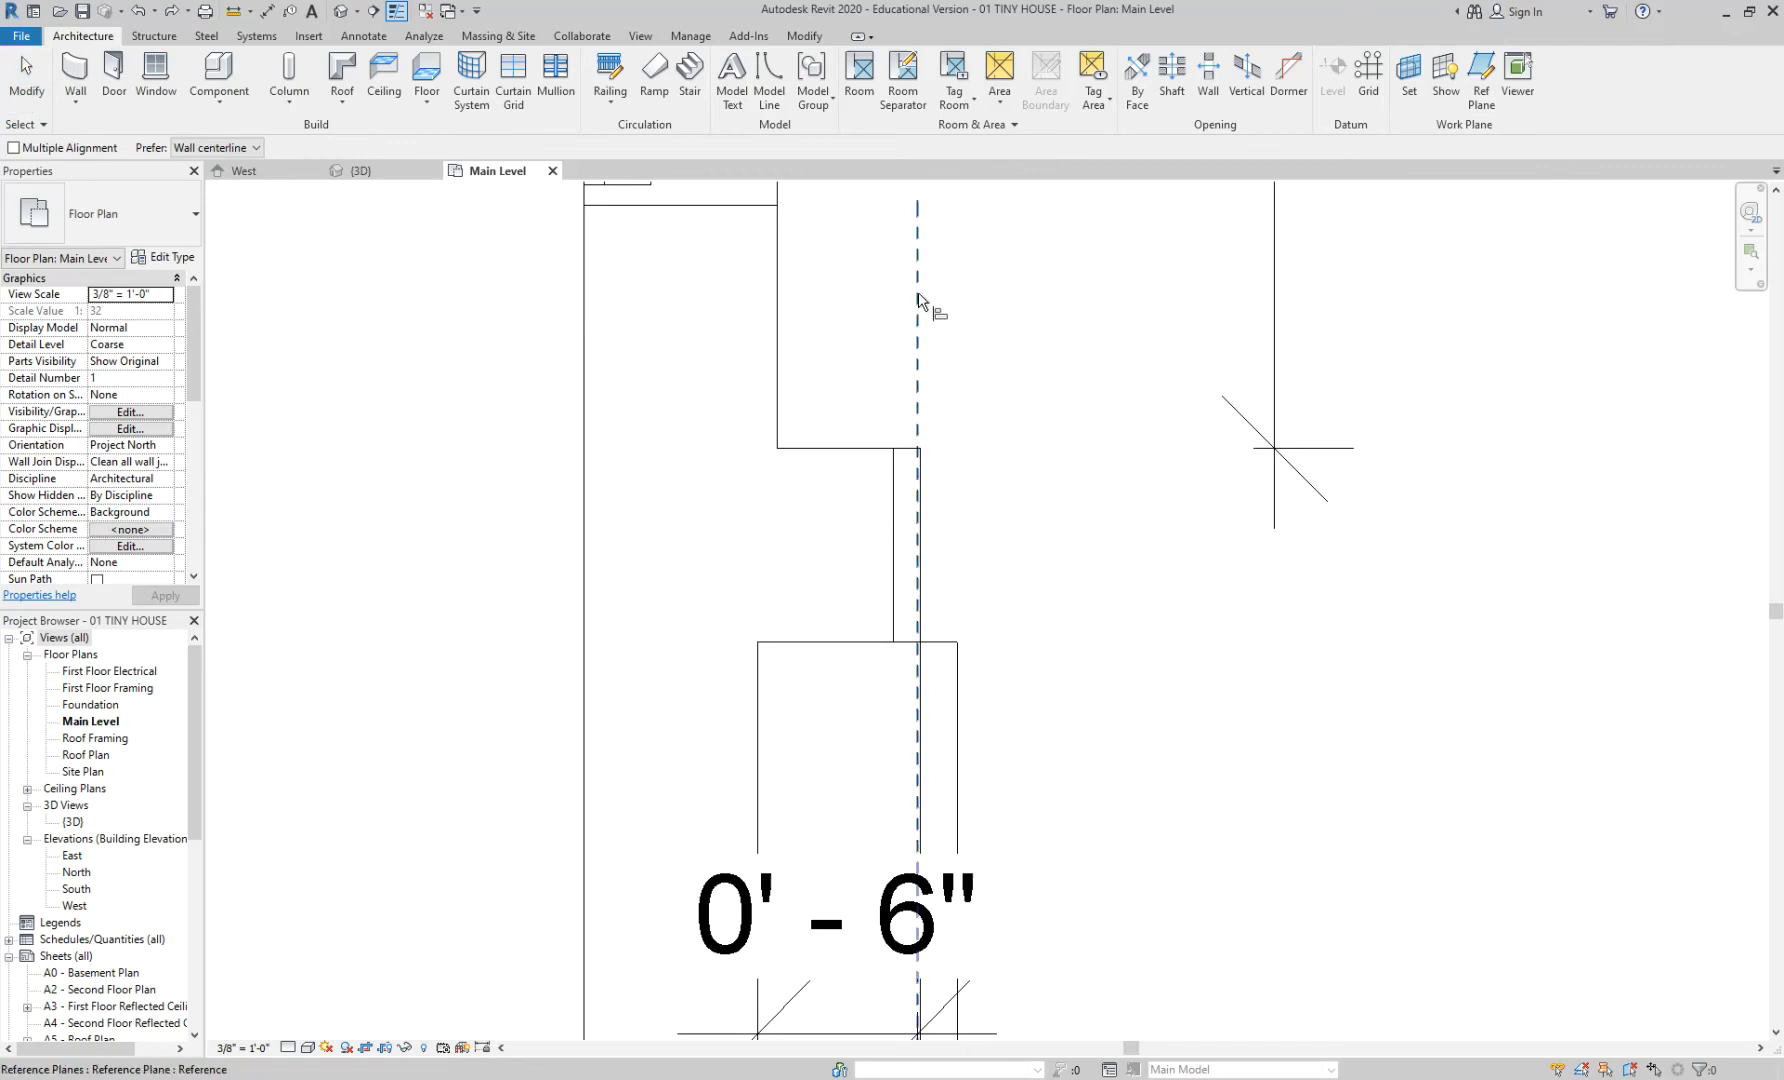
pyautogui.click(895, 485)
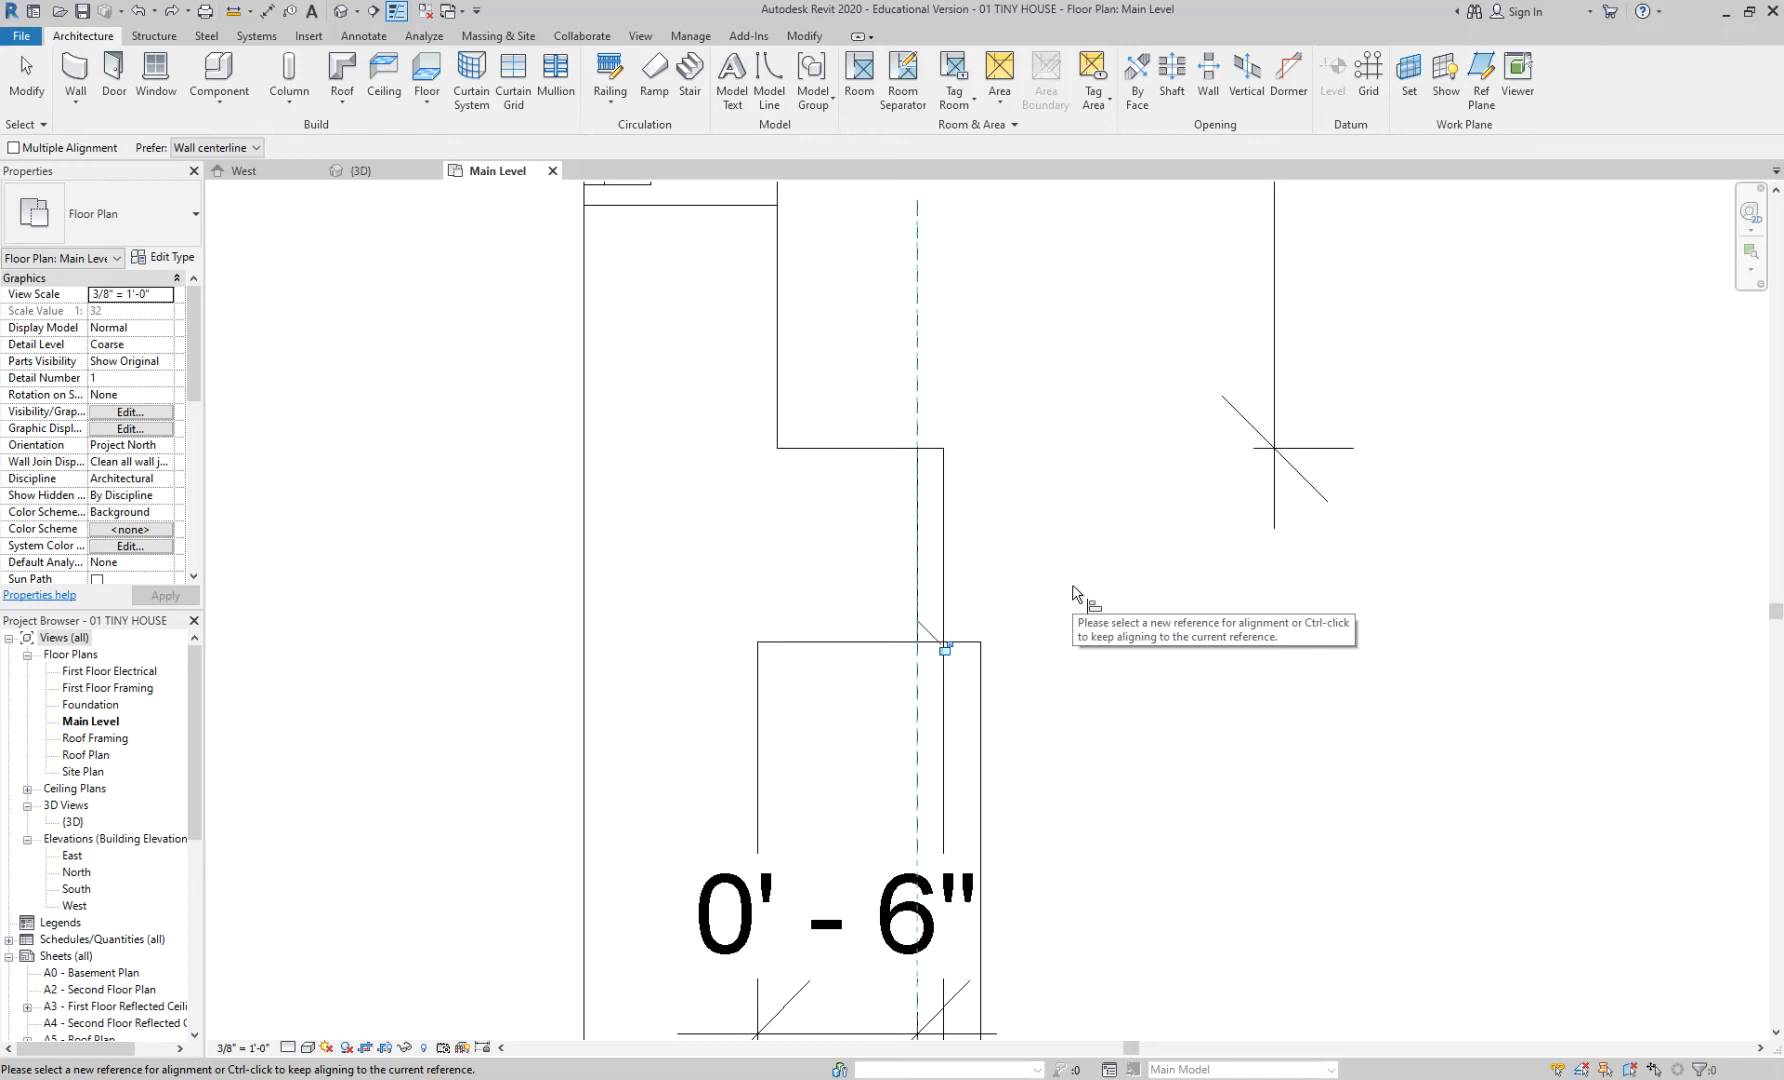
pyautogui.scroll(-3, 1072, 592)
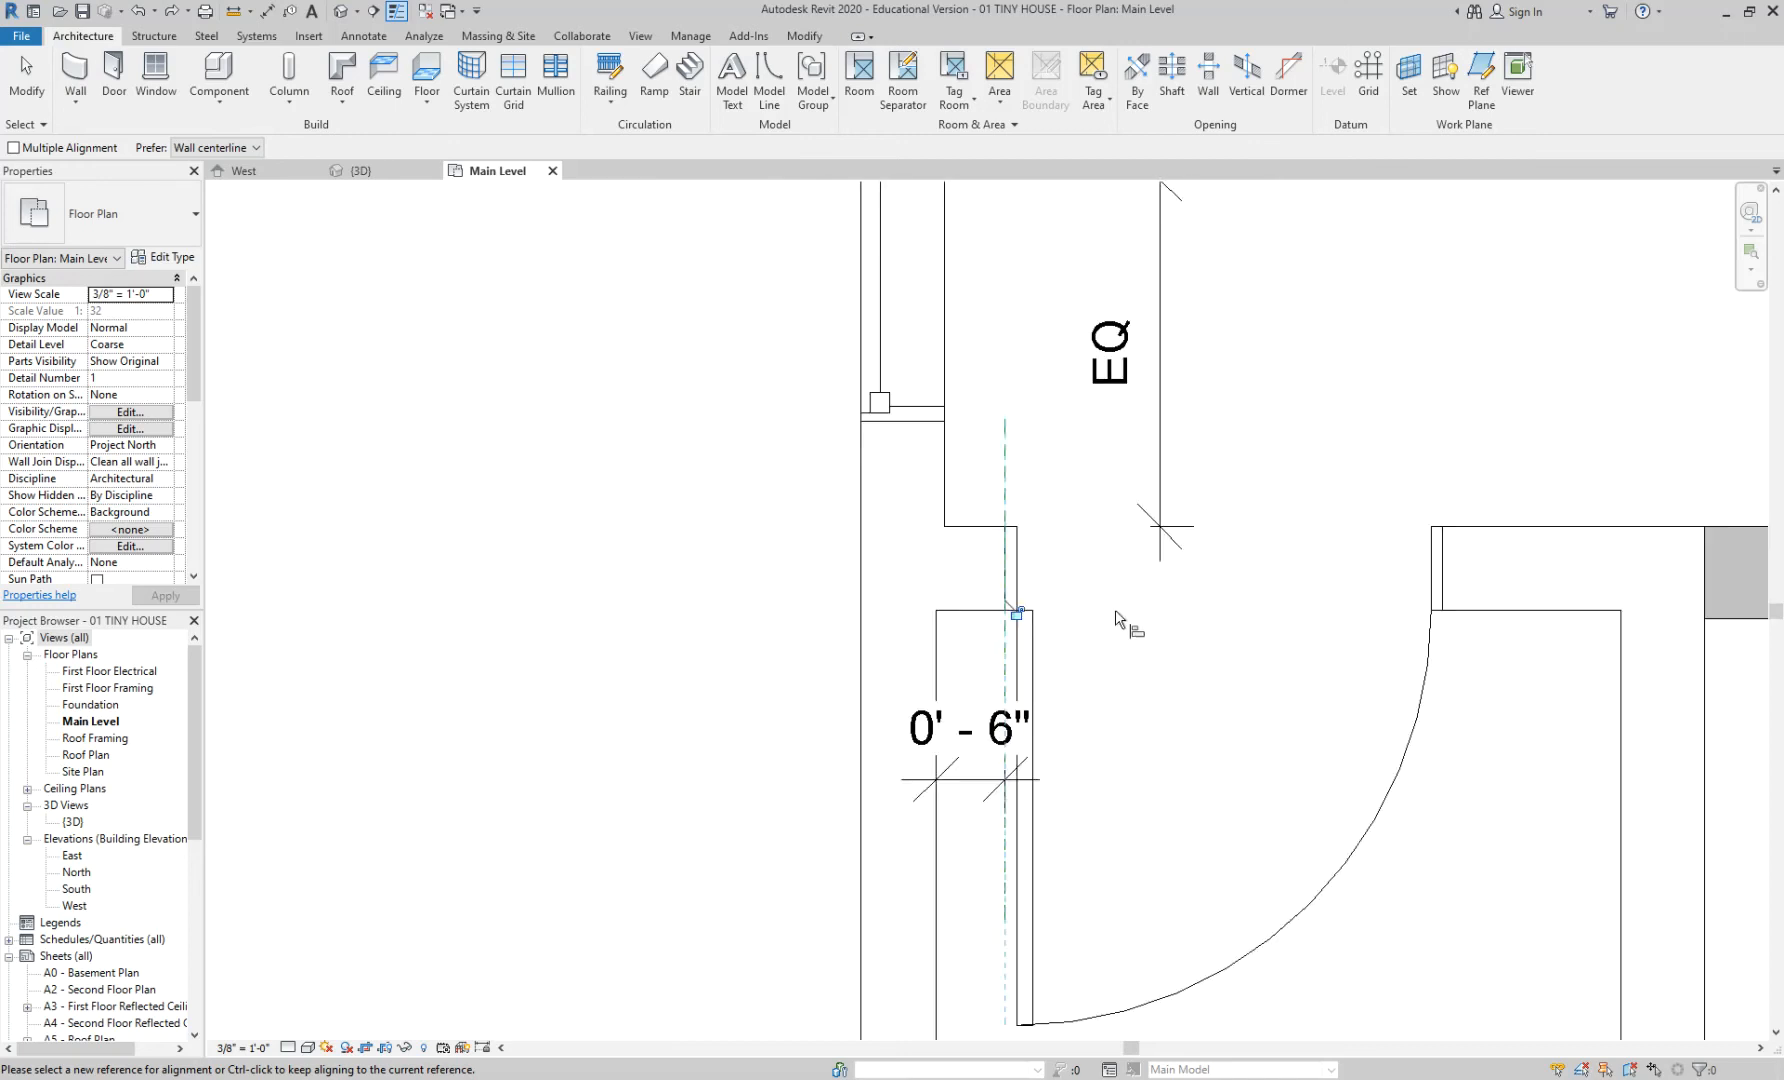
pyautogui.press('Escape')
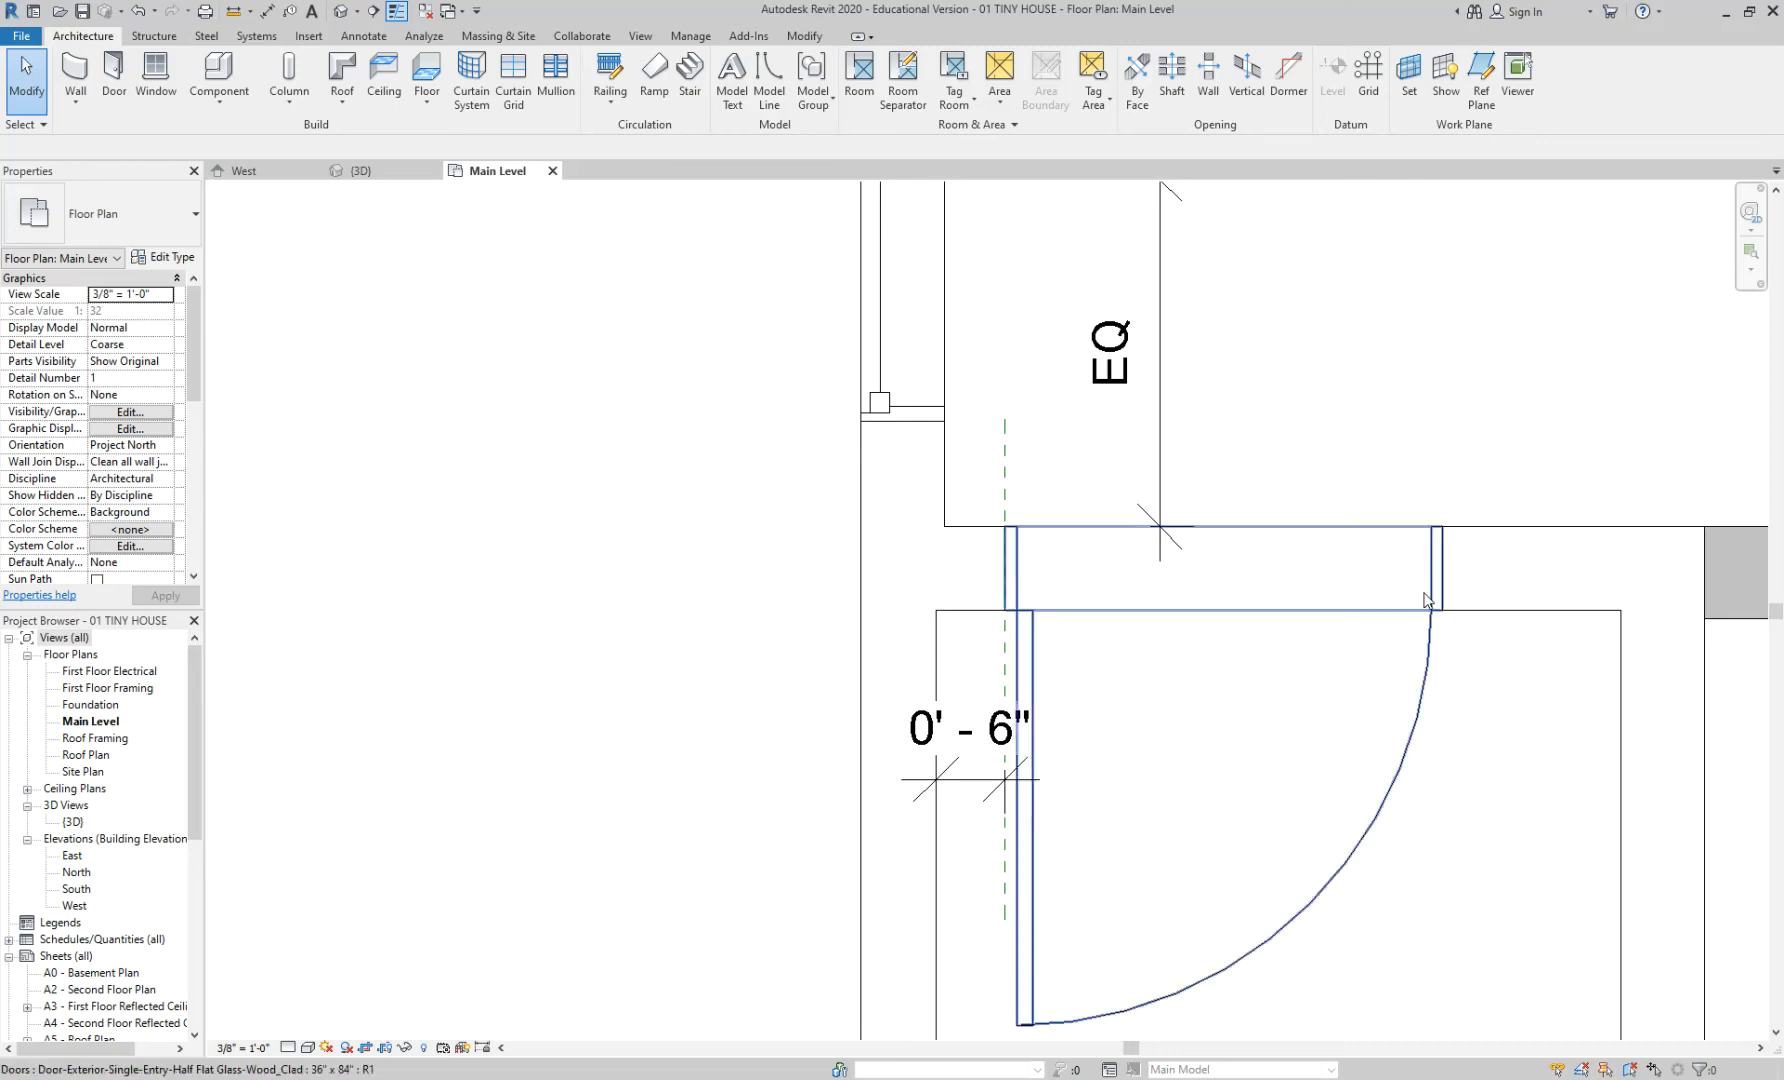
pyautogui.scroll(-3, 1120, 585)
pyautogui.scroll(-4, 1345, 787)
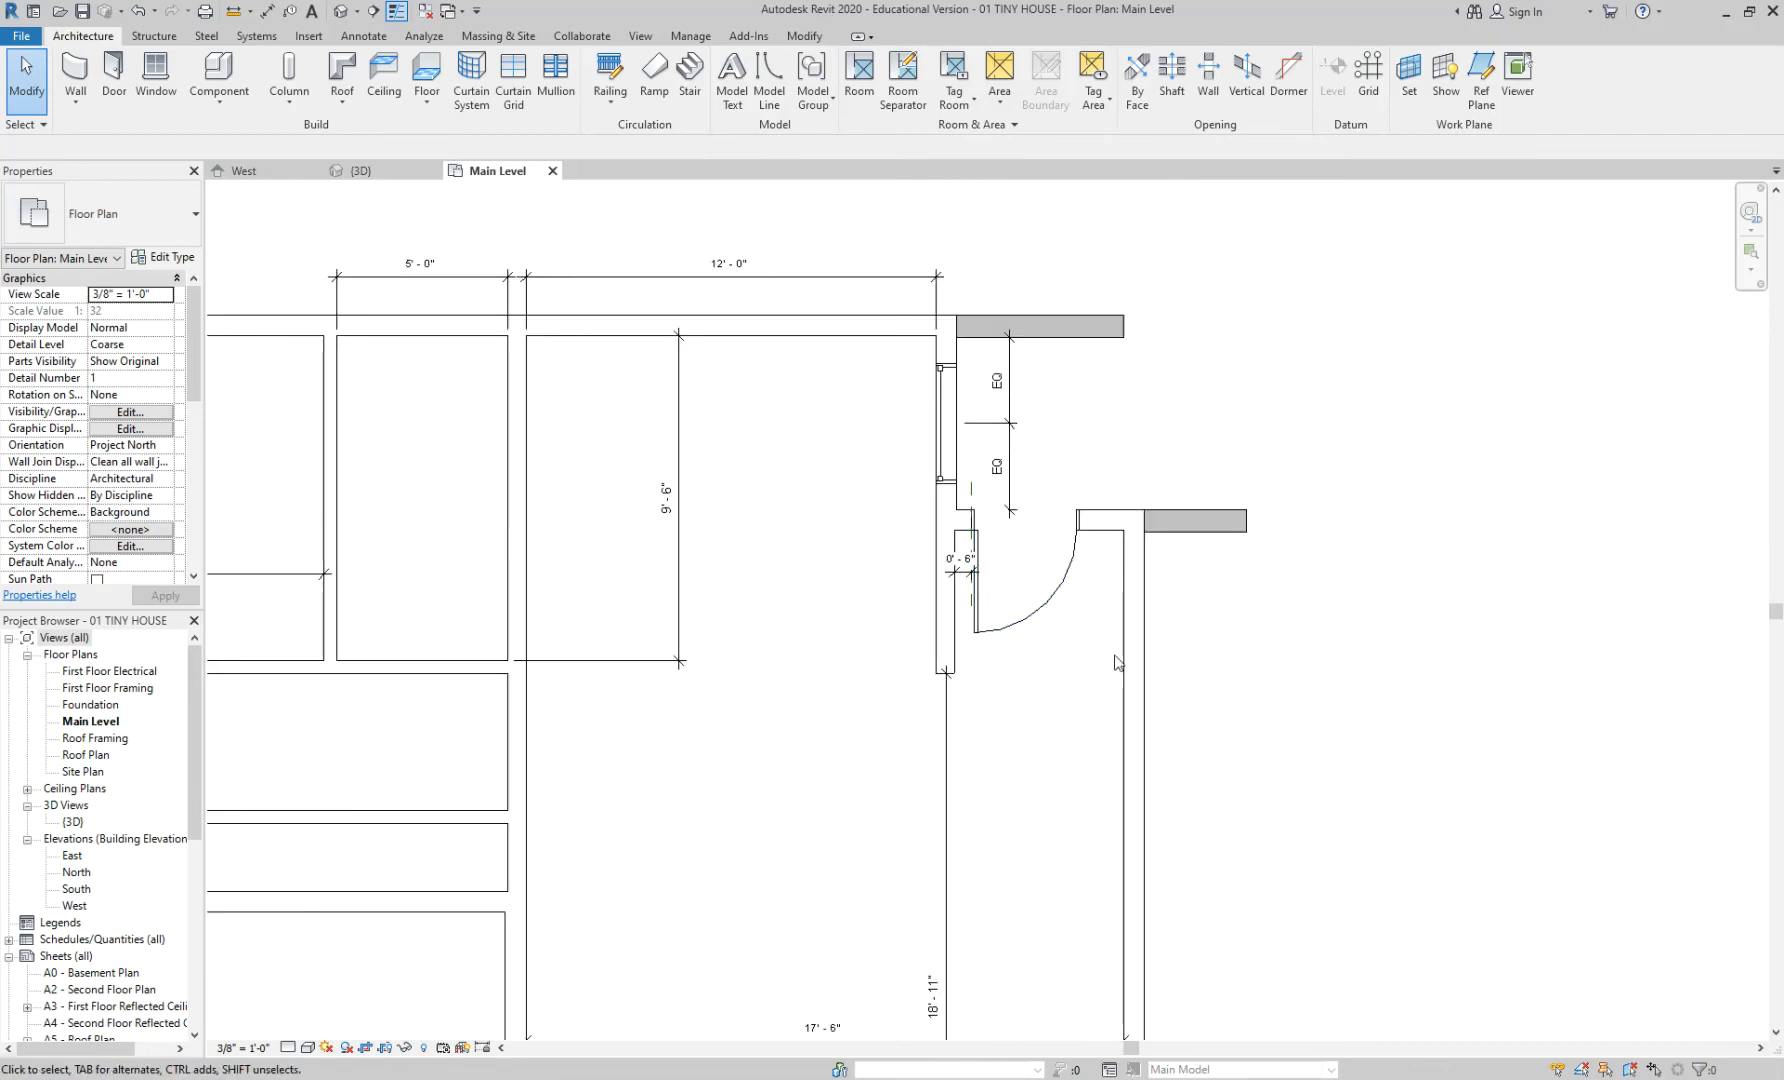
pyautogui.scroll(2, 1080, 632)
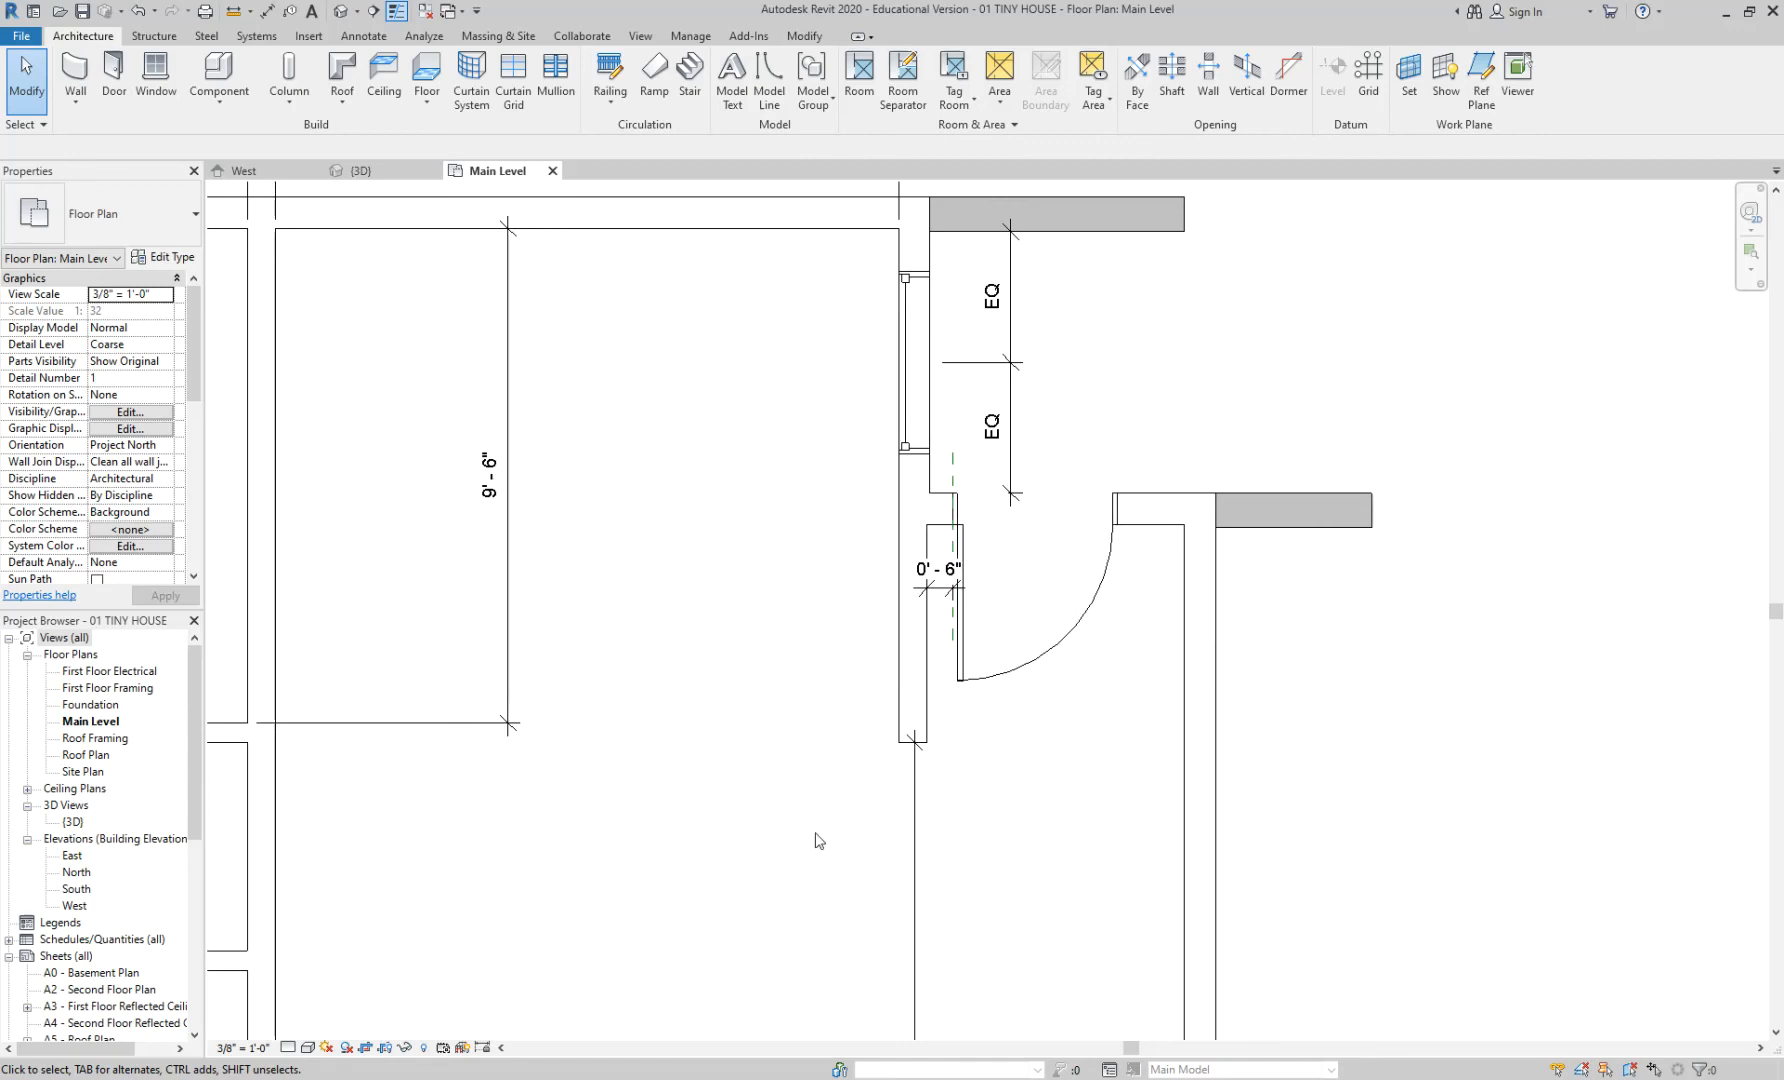
pyautogui.scroll(2, 1146, 583)
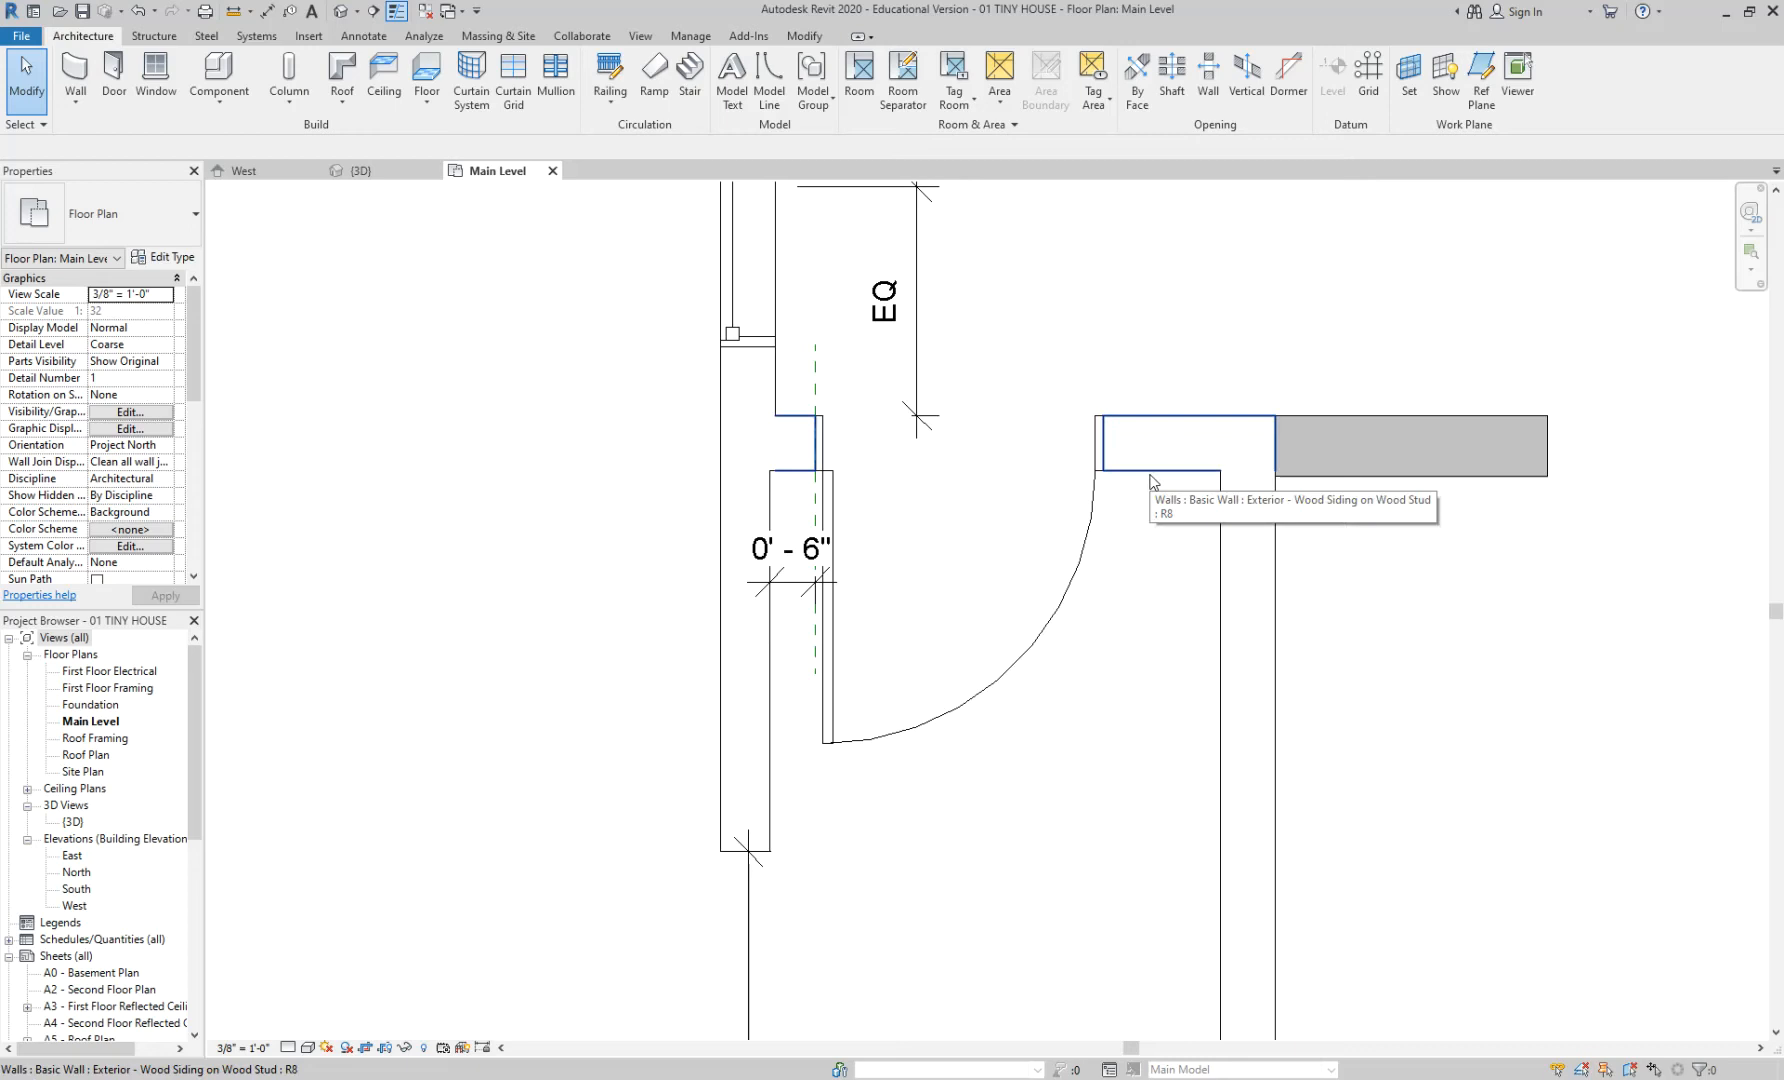
pyautogui.scroll(3, 960, 517)
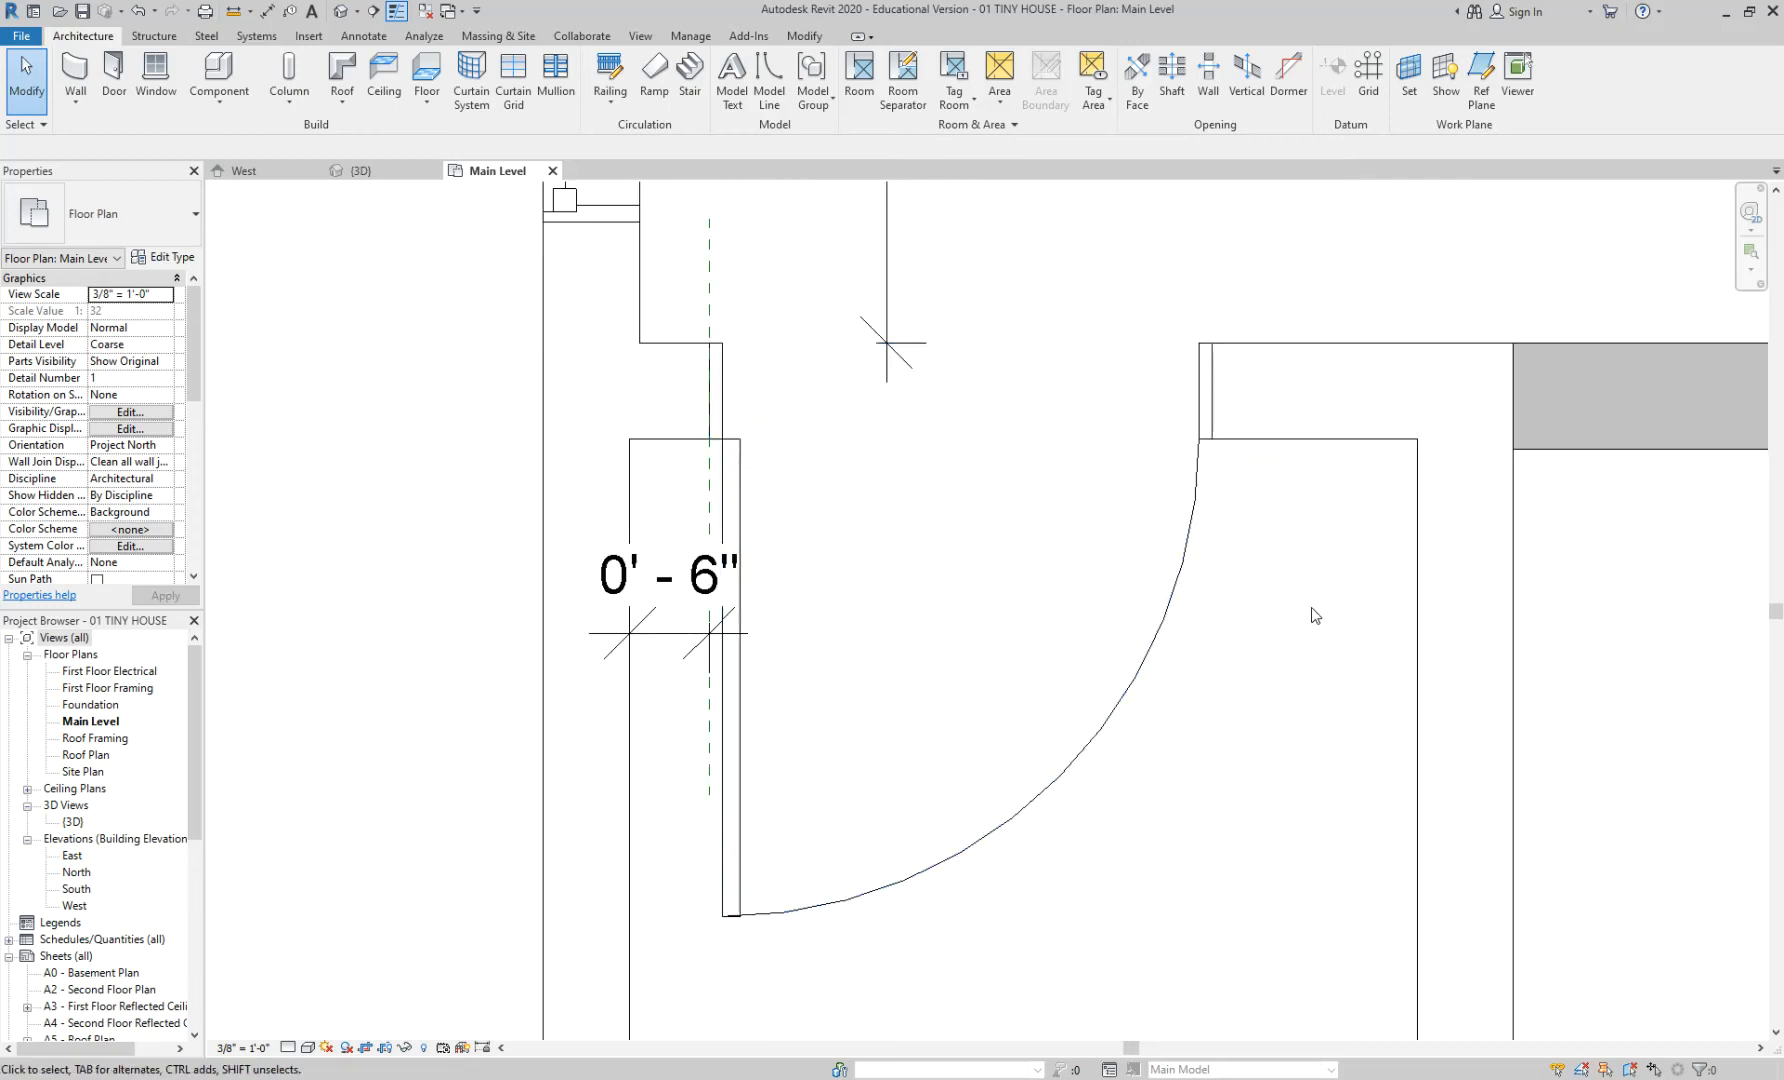
pyautogui.scroll(1, 1315, 615)
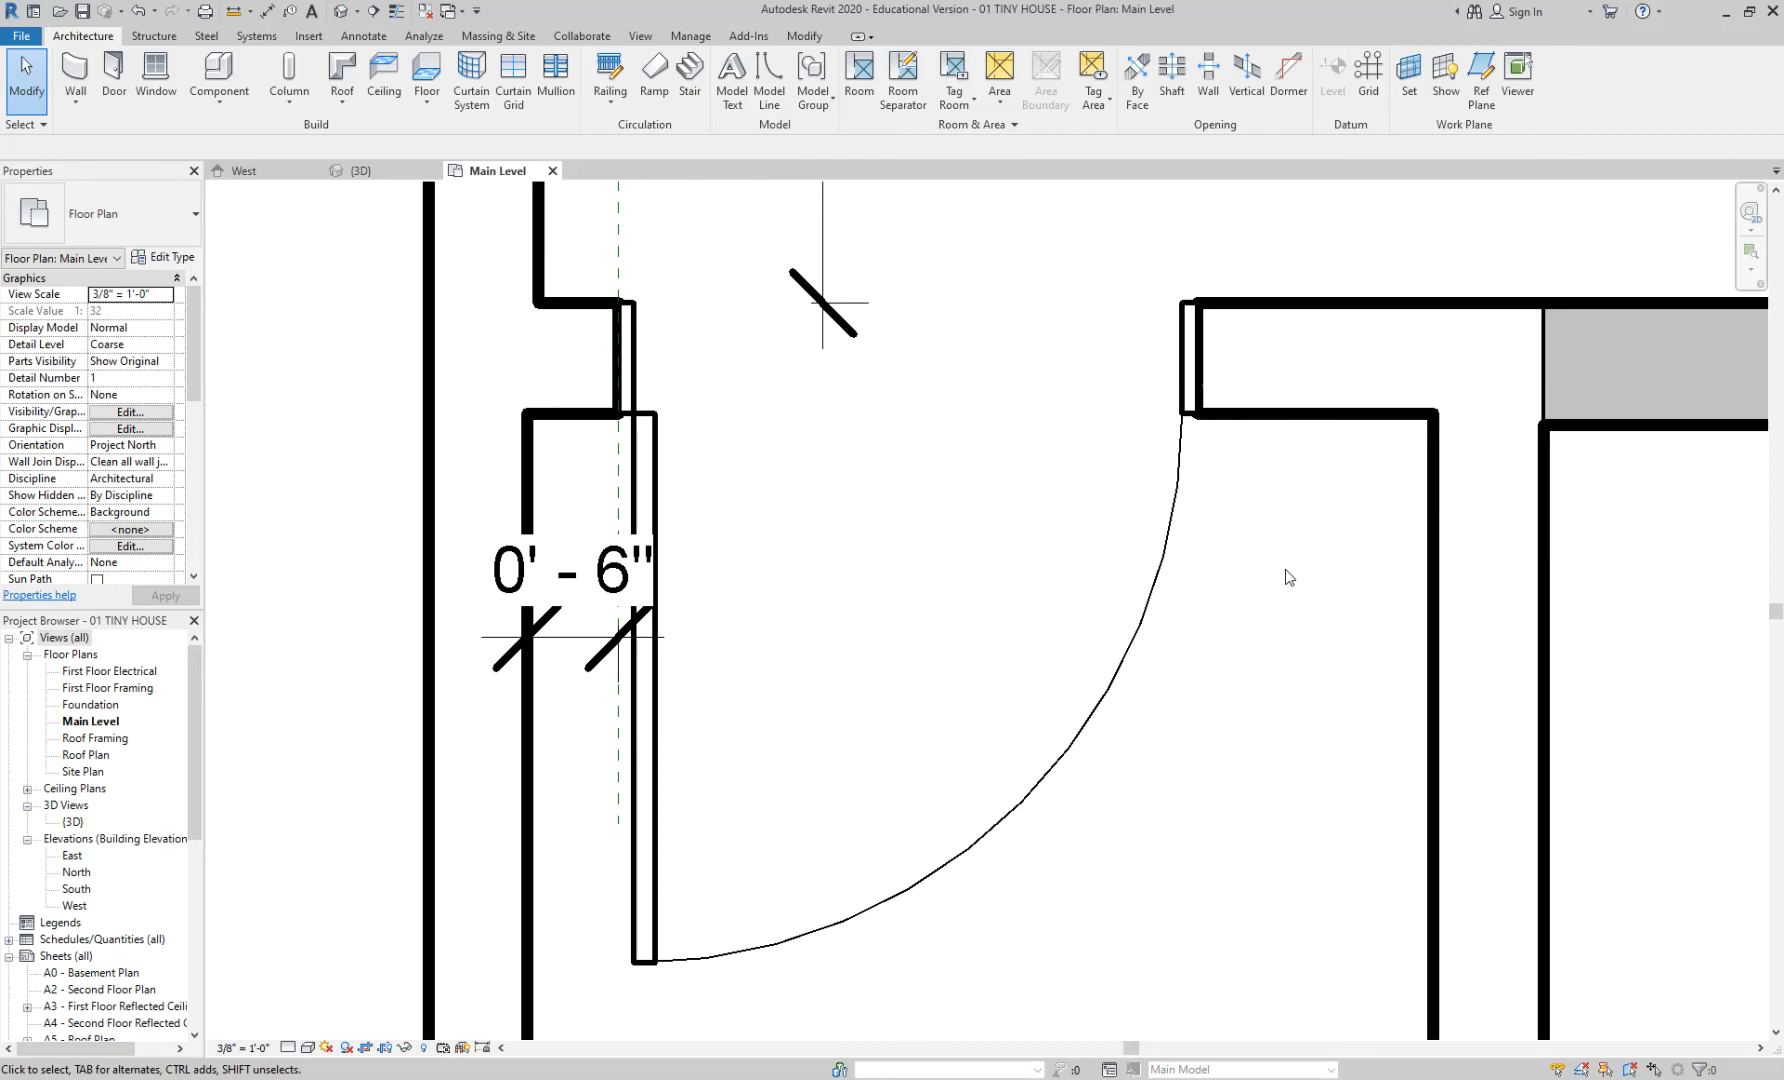
pyautogui.scroll(2, 1272, 457)
pyautogui.scroll(-2, 1266, 408)
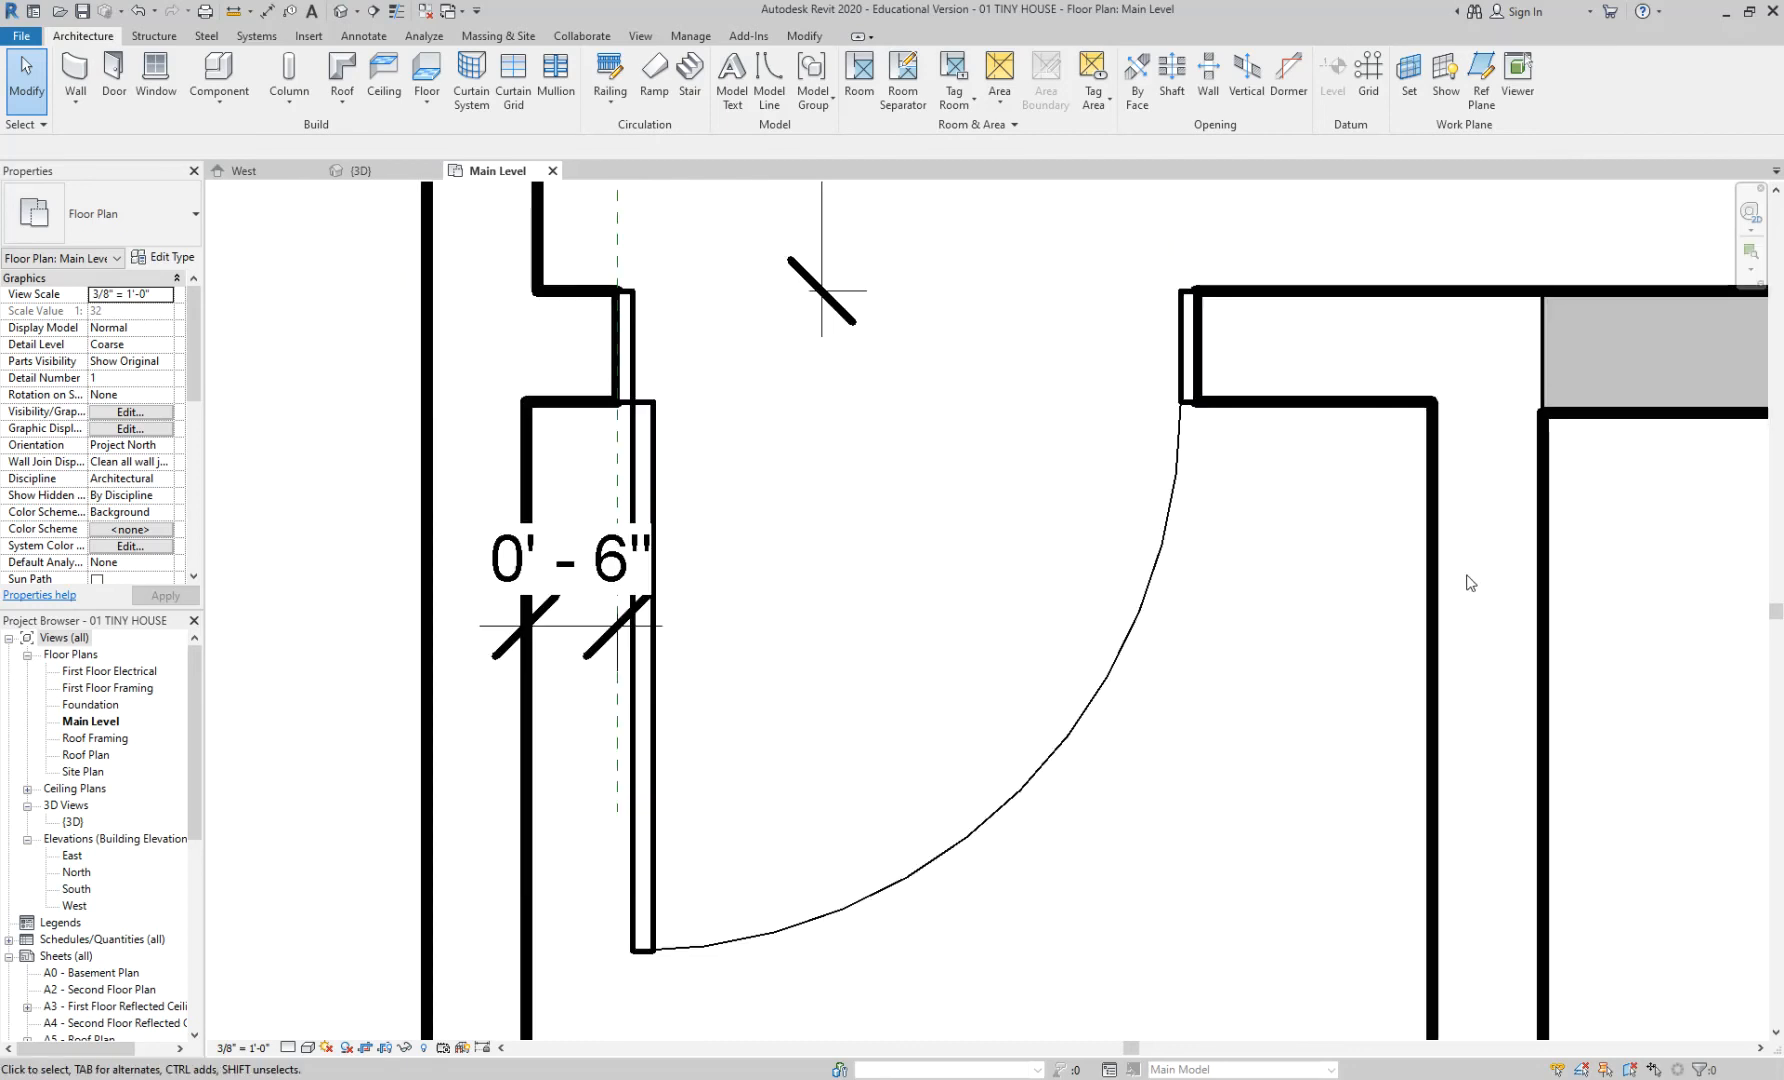
pyautogui.press('t')
pyautogui.press('l')
pyautogui.press('t')
pyautogui.press('l')
pyautogui.press('t')
pyautogui.press('l')
pyautogui.press('t')
pyautogui.press('l')
pyautogui.press('t')
pyautogui.press('l')
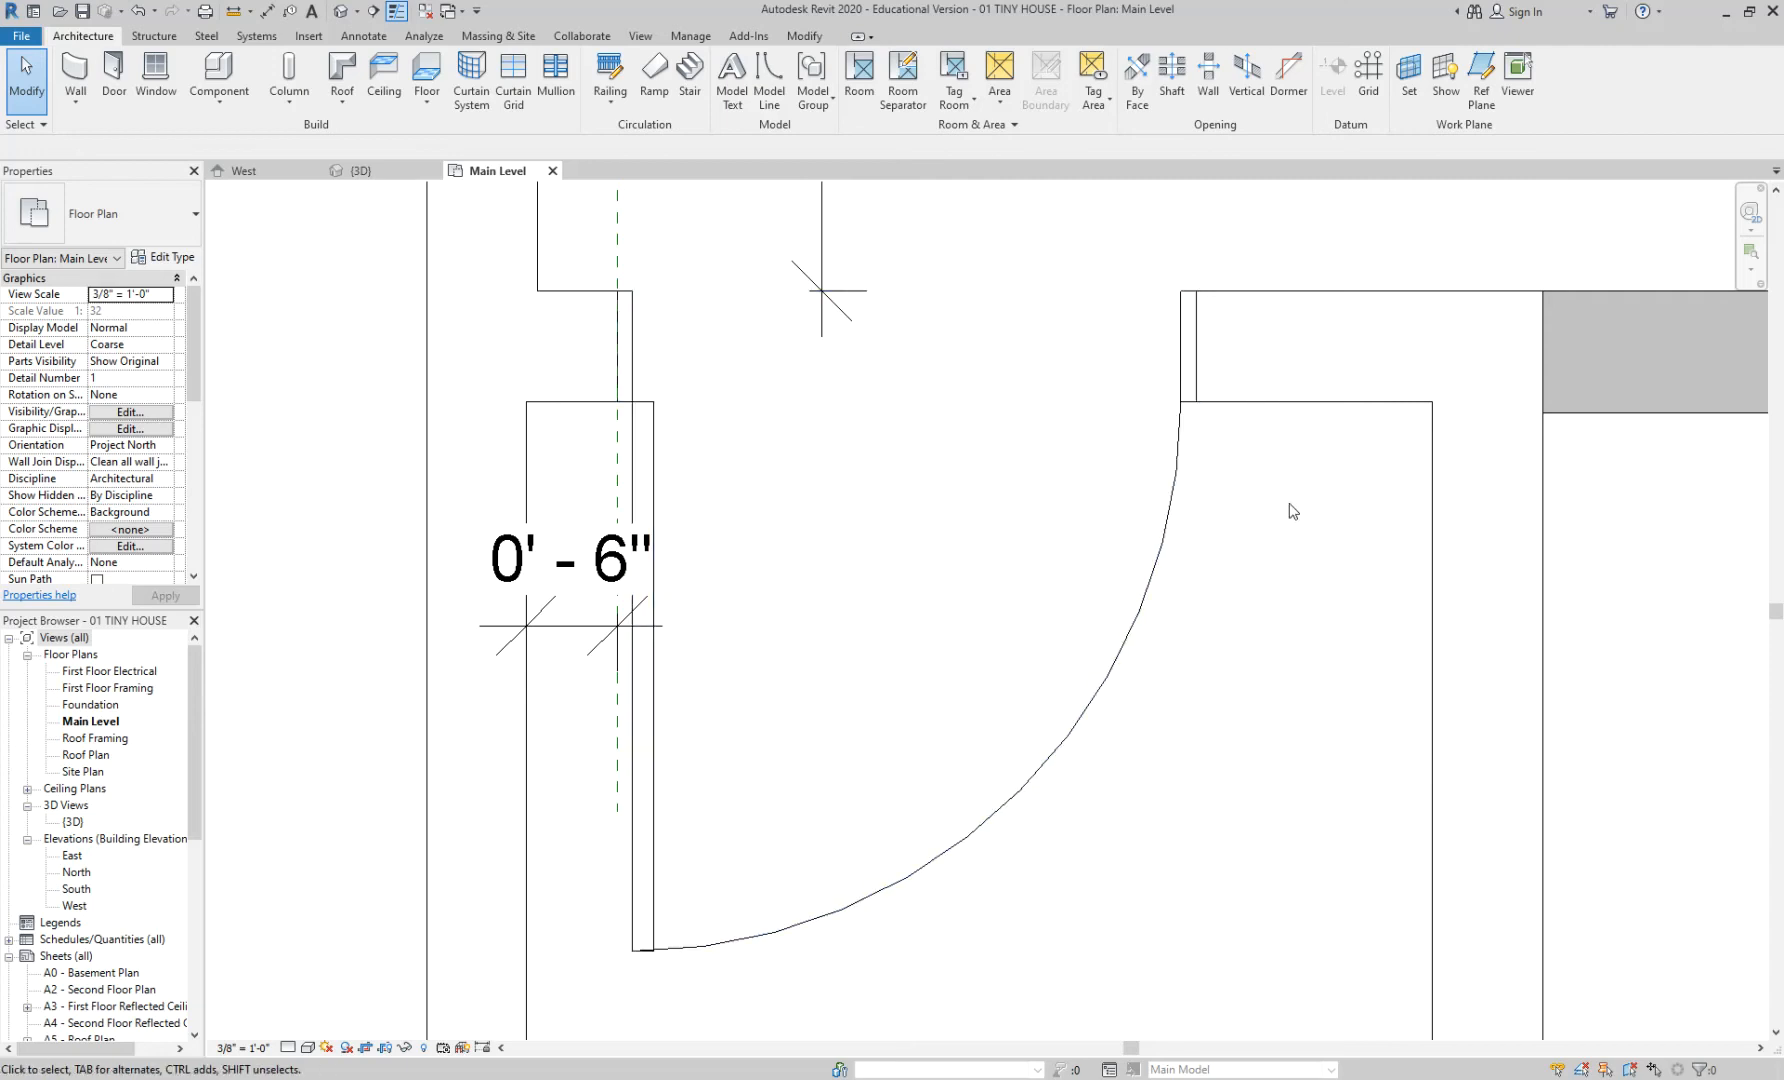
# - Flip the entry door's hand so the leaf hinges on the right jamb
pyautogui.click(1180, 450)
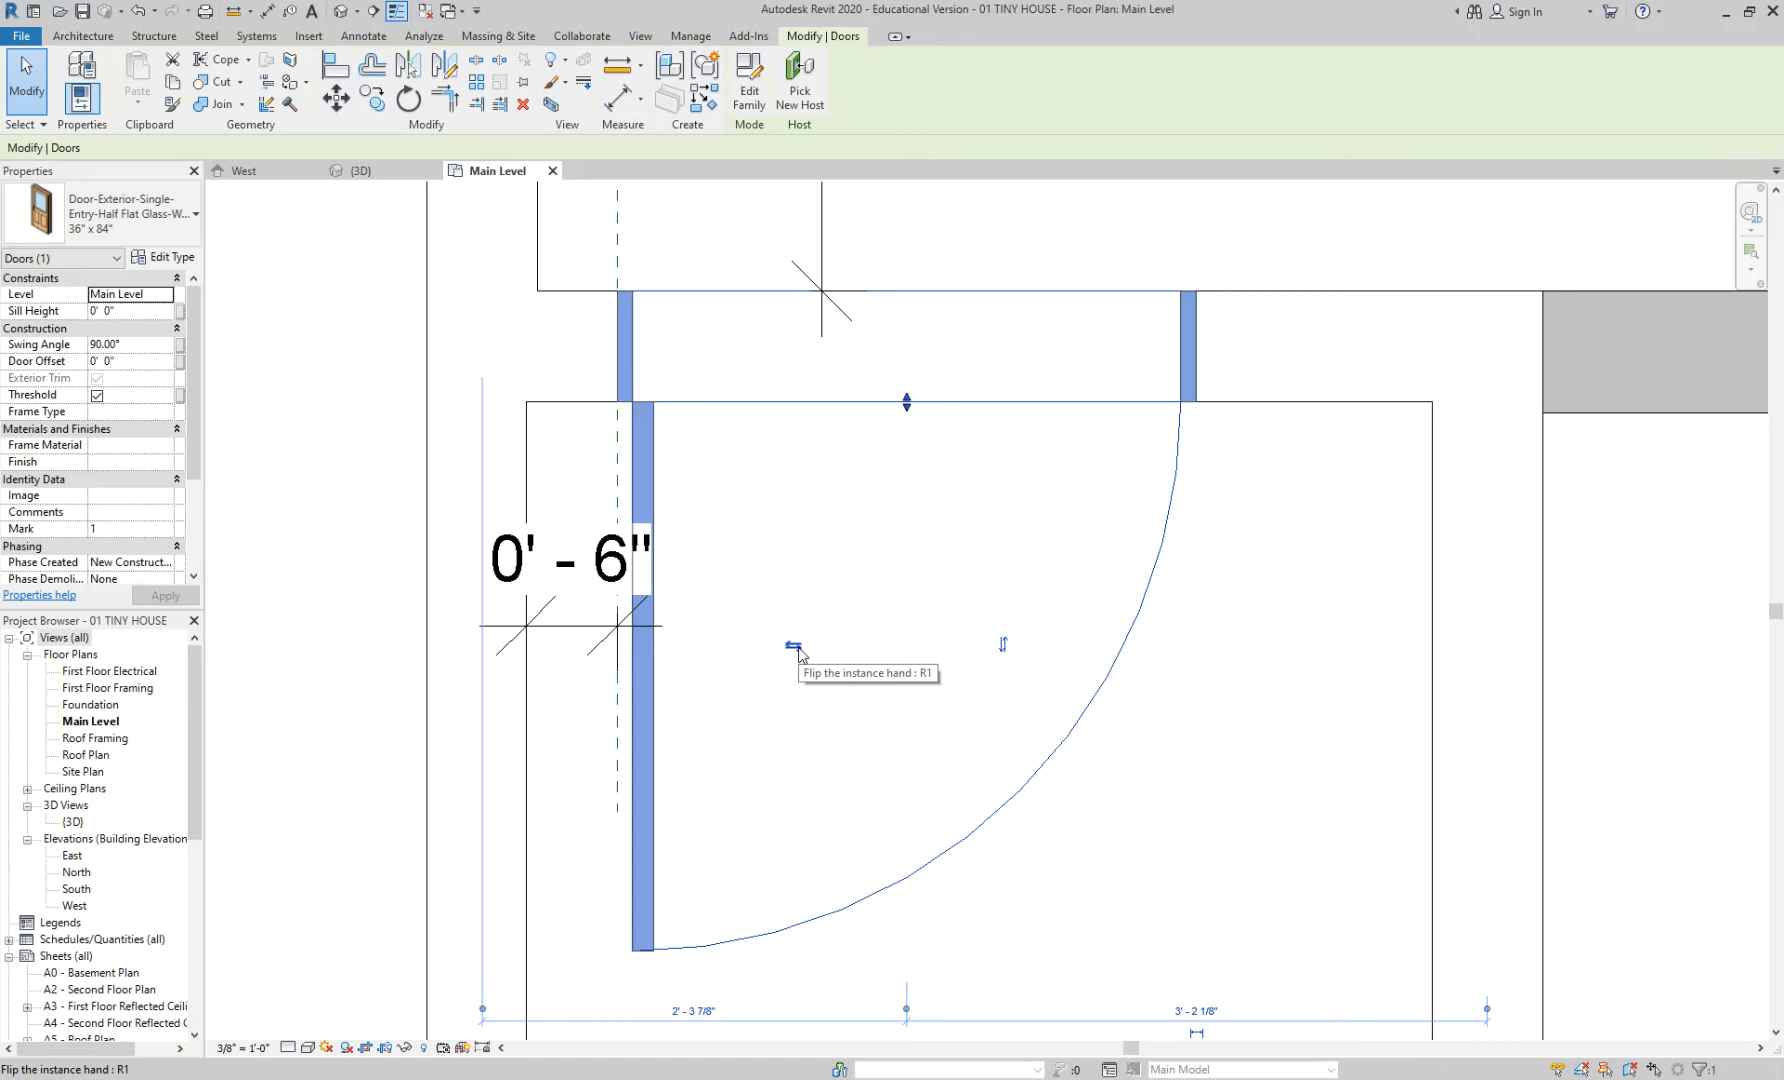
pyautogui.click(795, 647)
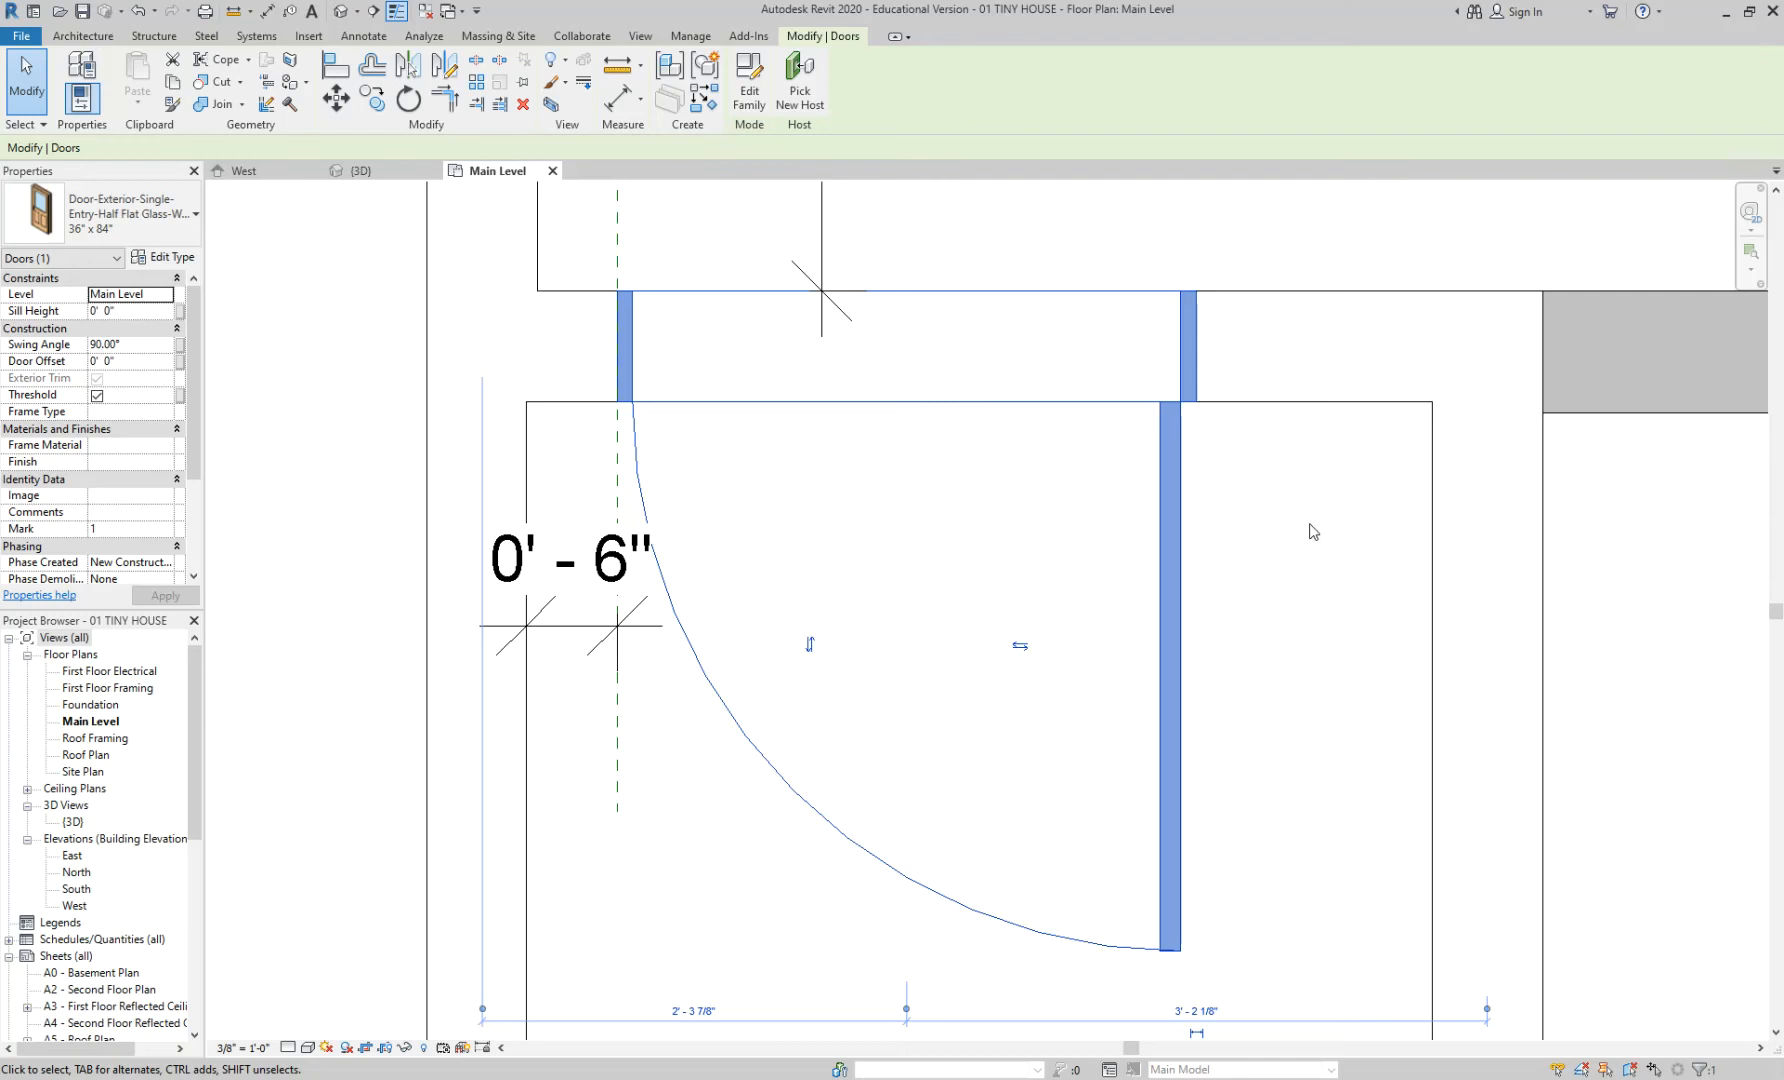
pyautogui.click(1020, 646)
pyautogui.hotkey('ctrl', 'z')
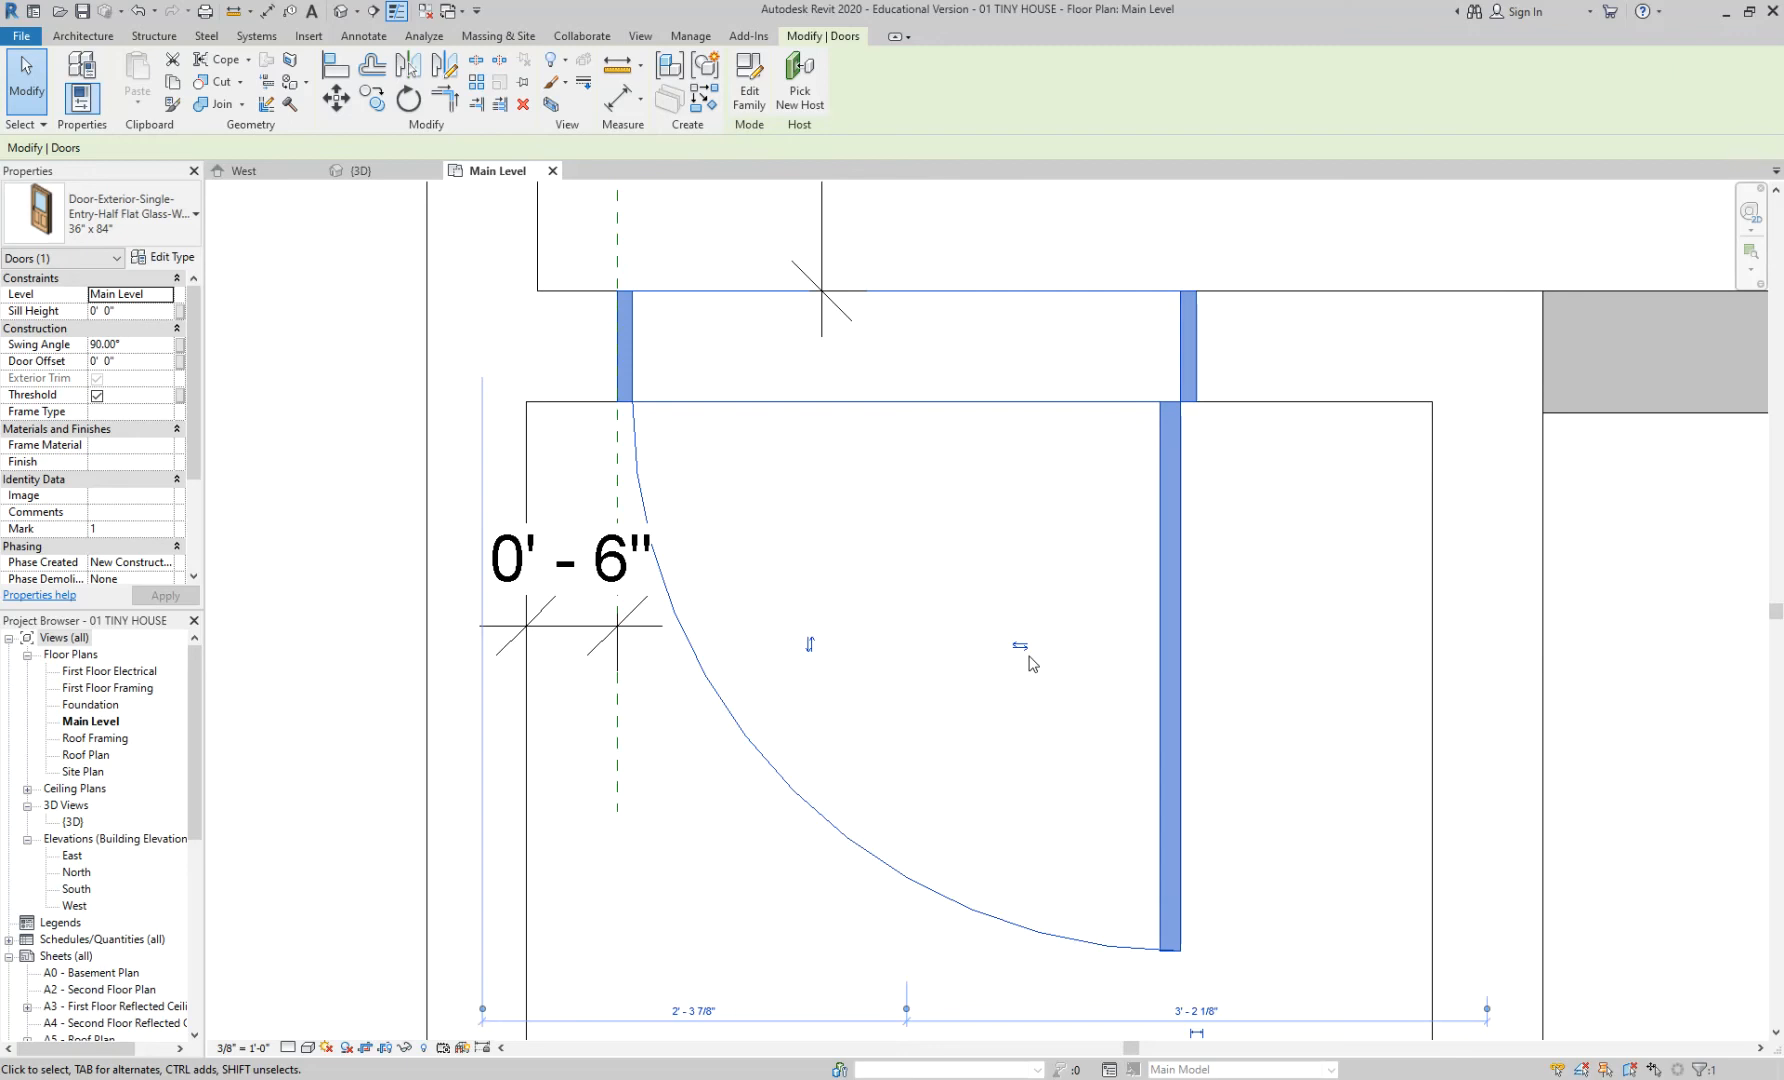
pyautogui.click(1254, 524)
pyautogui.moveTo(1266, 518); pyautogui.dragTo(1218, 485, button='middle')
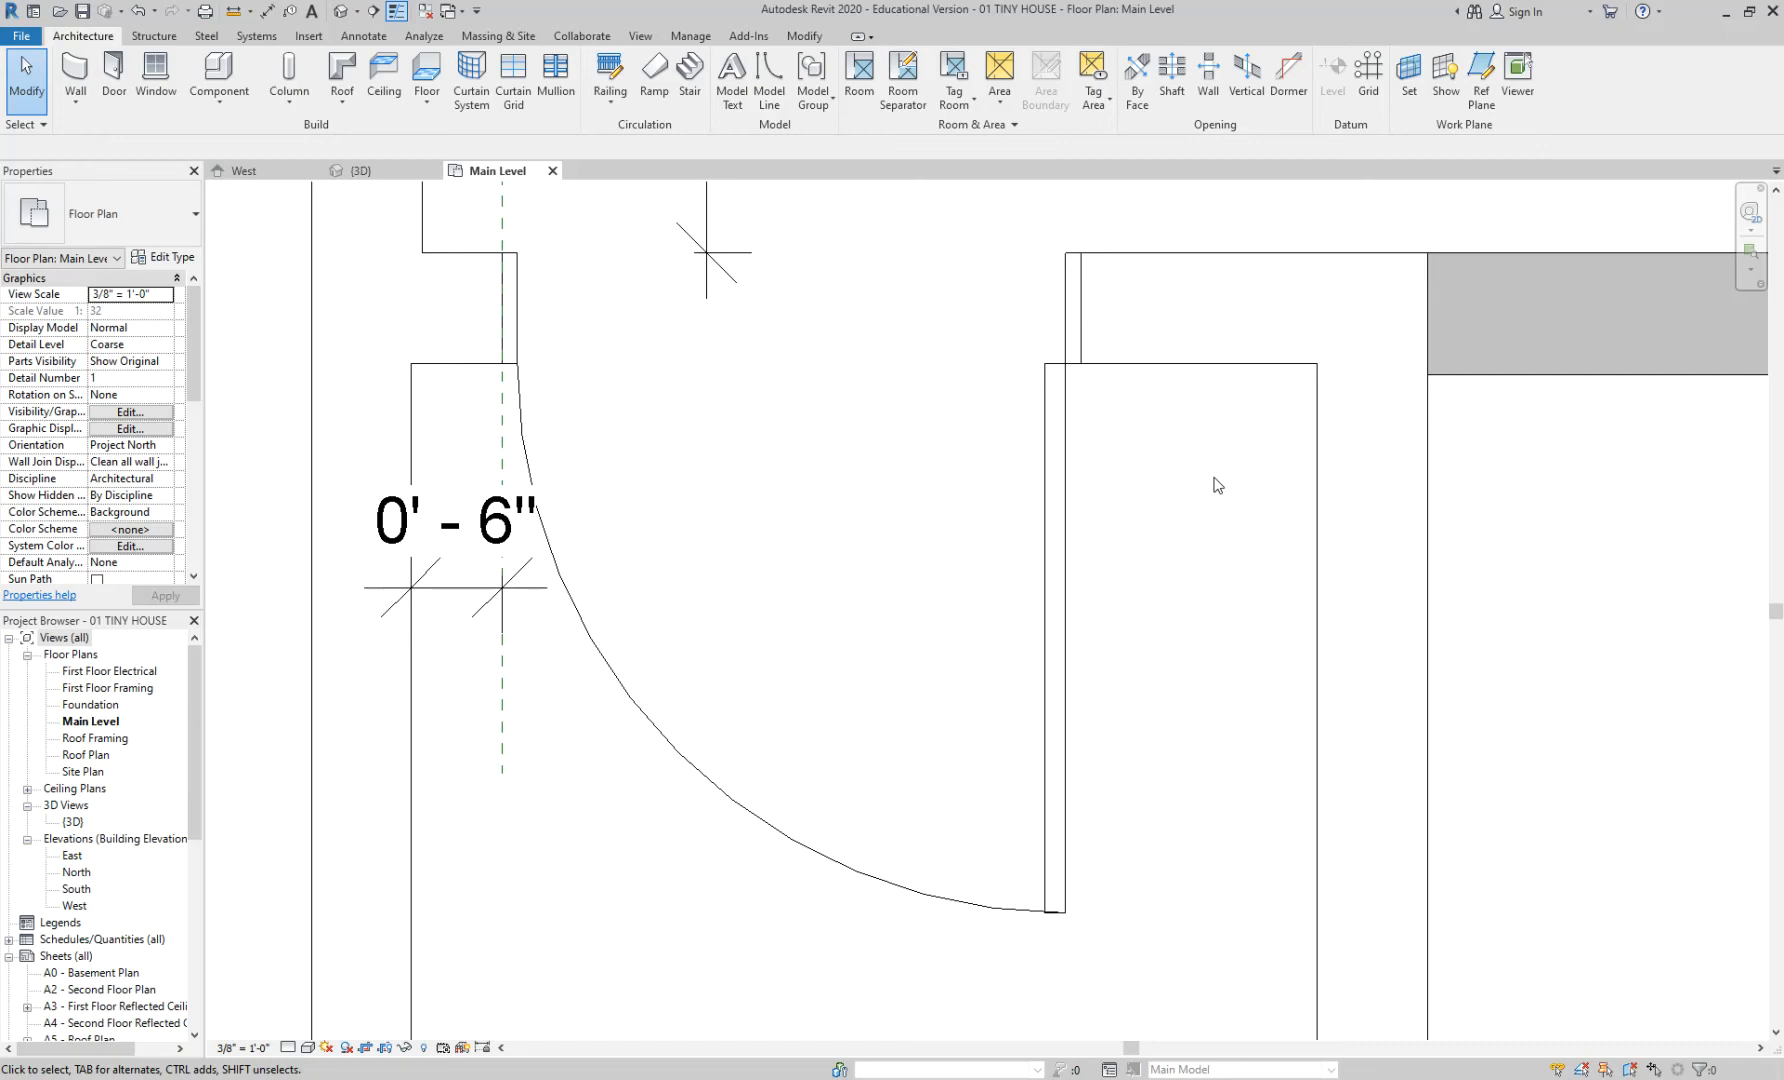
# - Dimension from the door leaf edge to the far wall face, reading 1' - 3 1/2"
pyautogui.press('m')
pyautogui.press('m')
pyautogui.press('Escape')
pyautogui.press('d')
pyautogui.press('i')
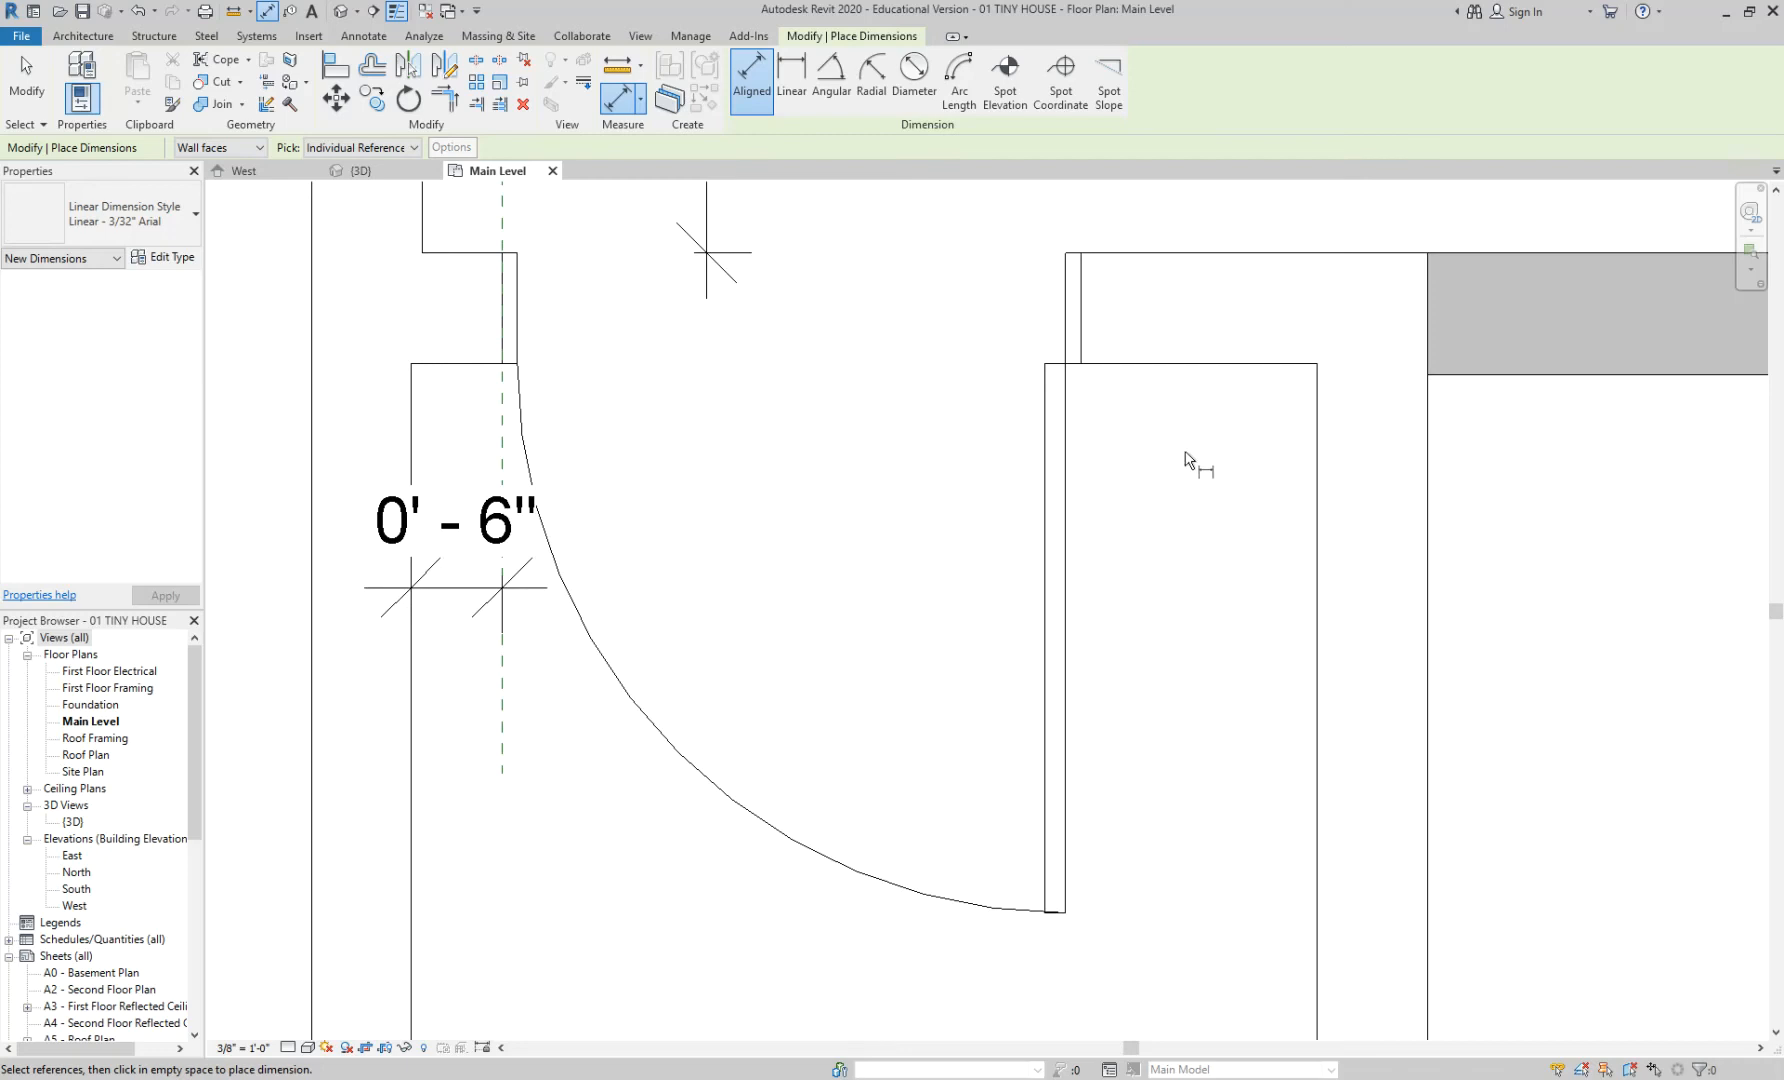
pyautogui.scroll(1, 1185, 458)
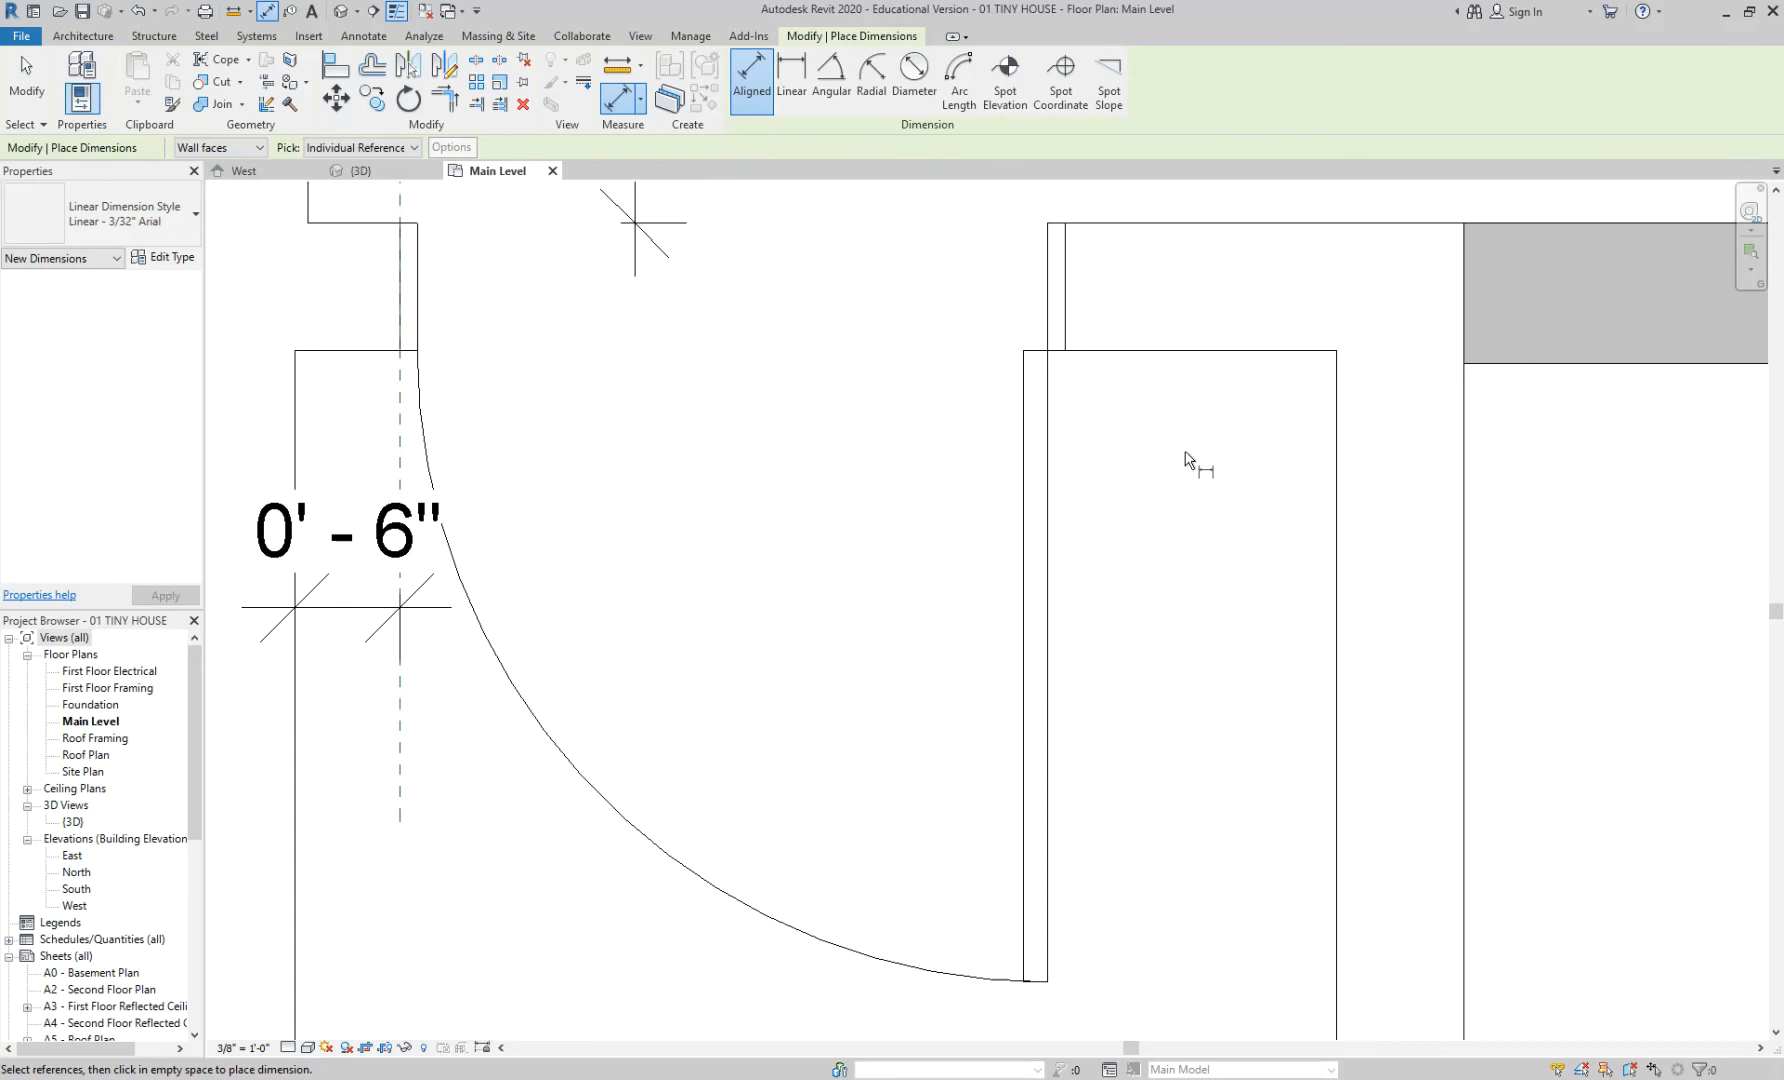
pyautogui.click(1338, 528)
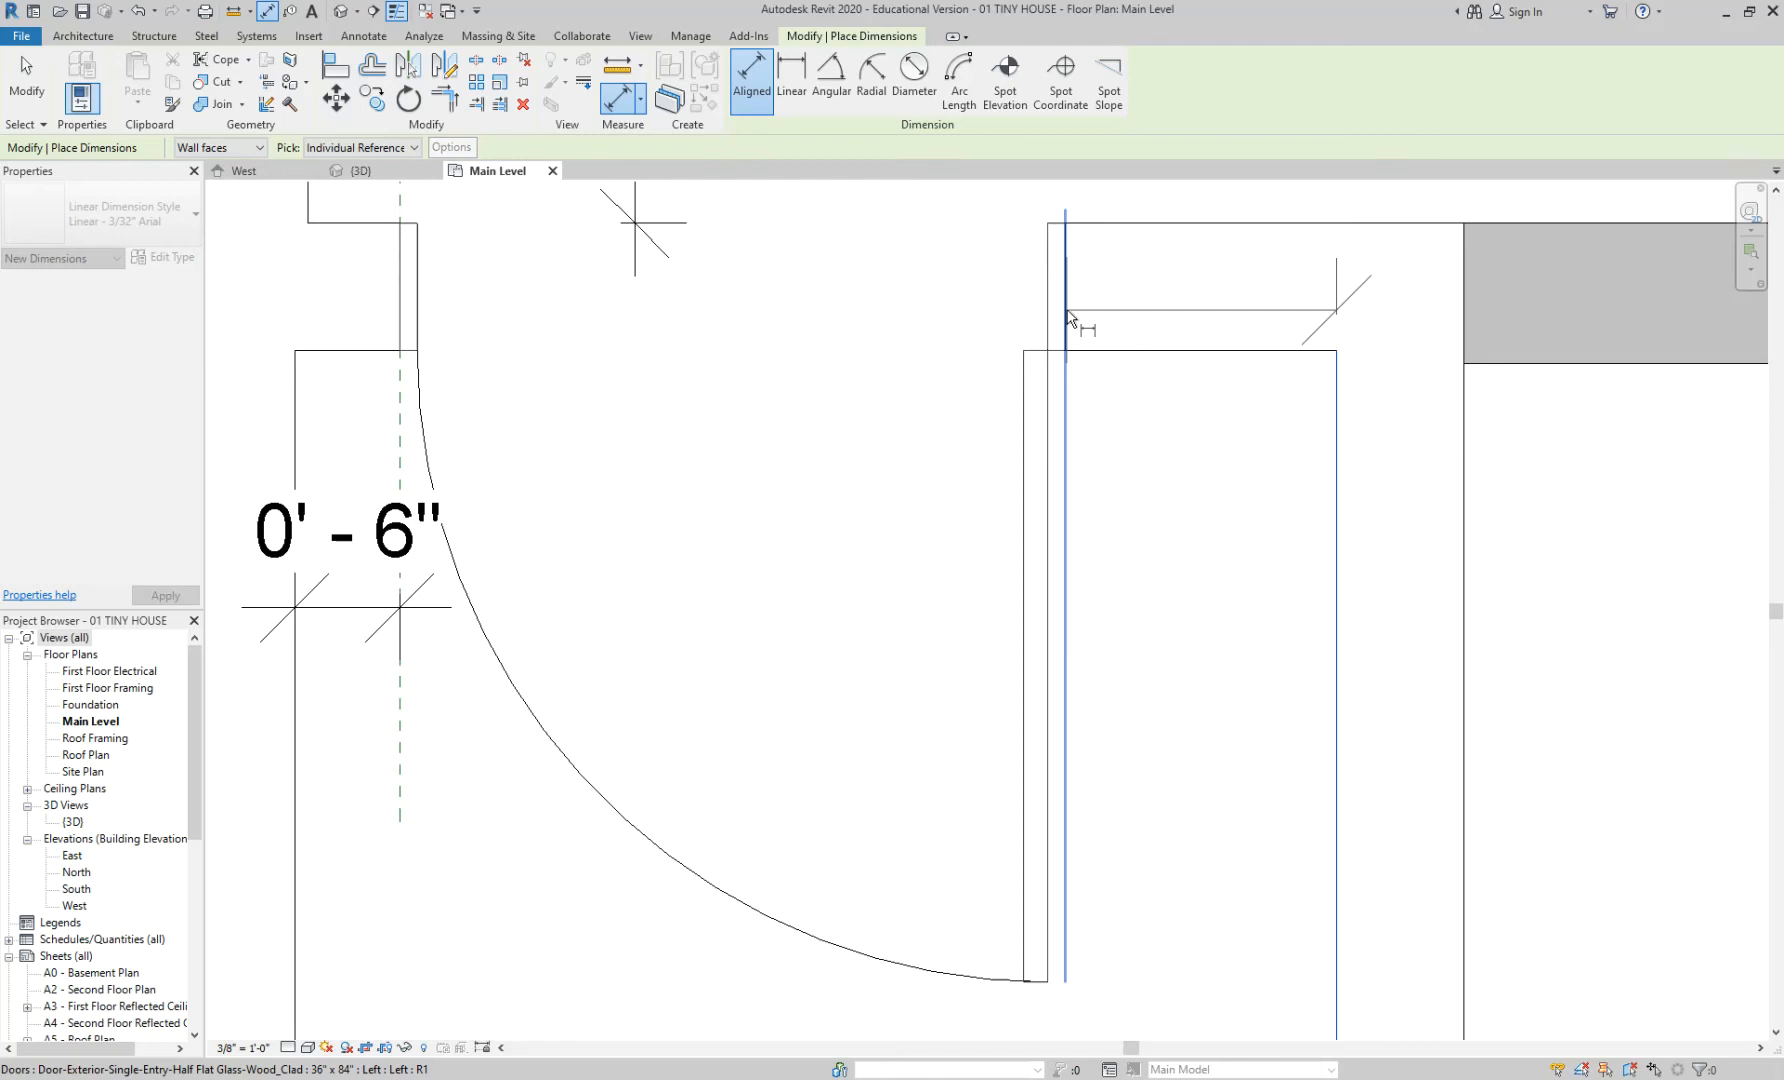
pyautogui.click(1068, 316)
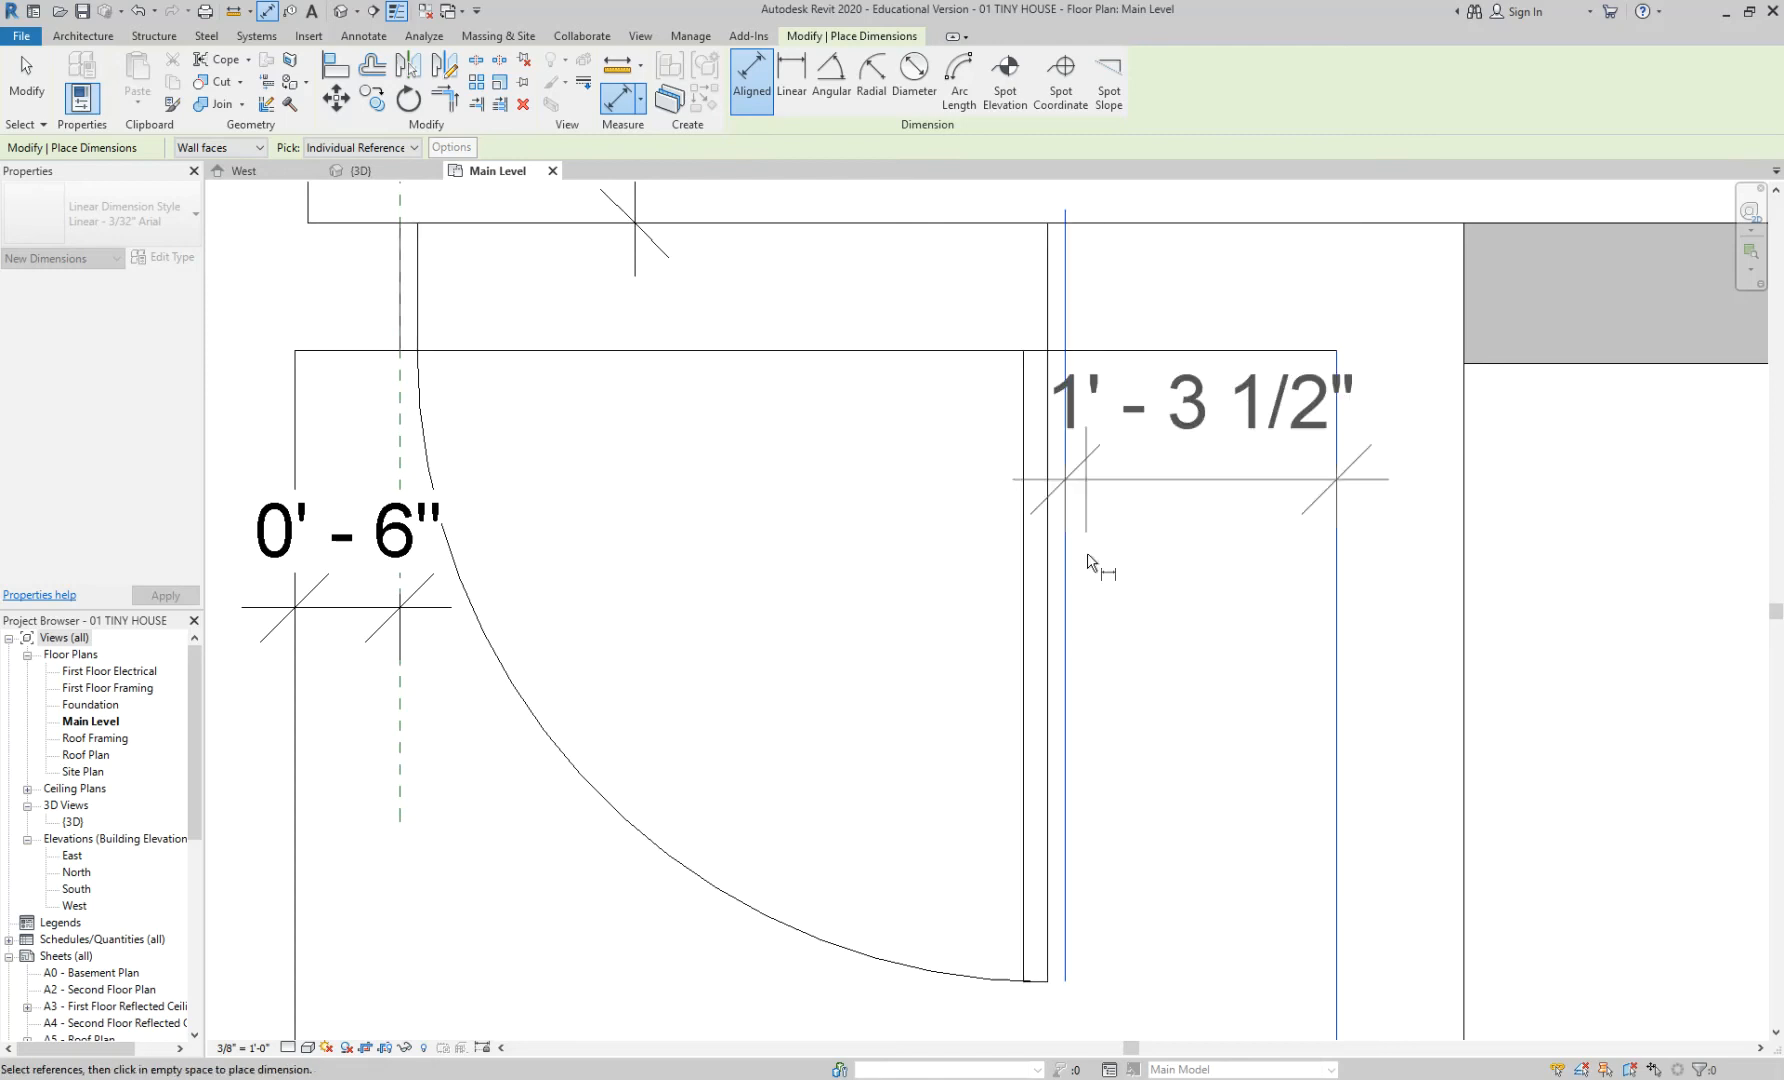
pyautogui.click(765, 594)
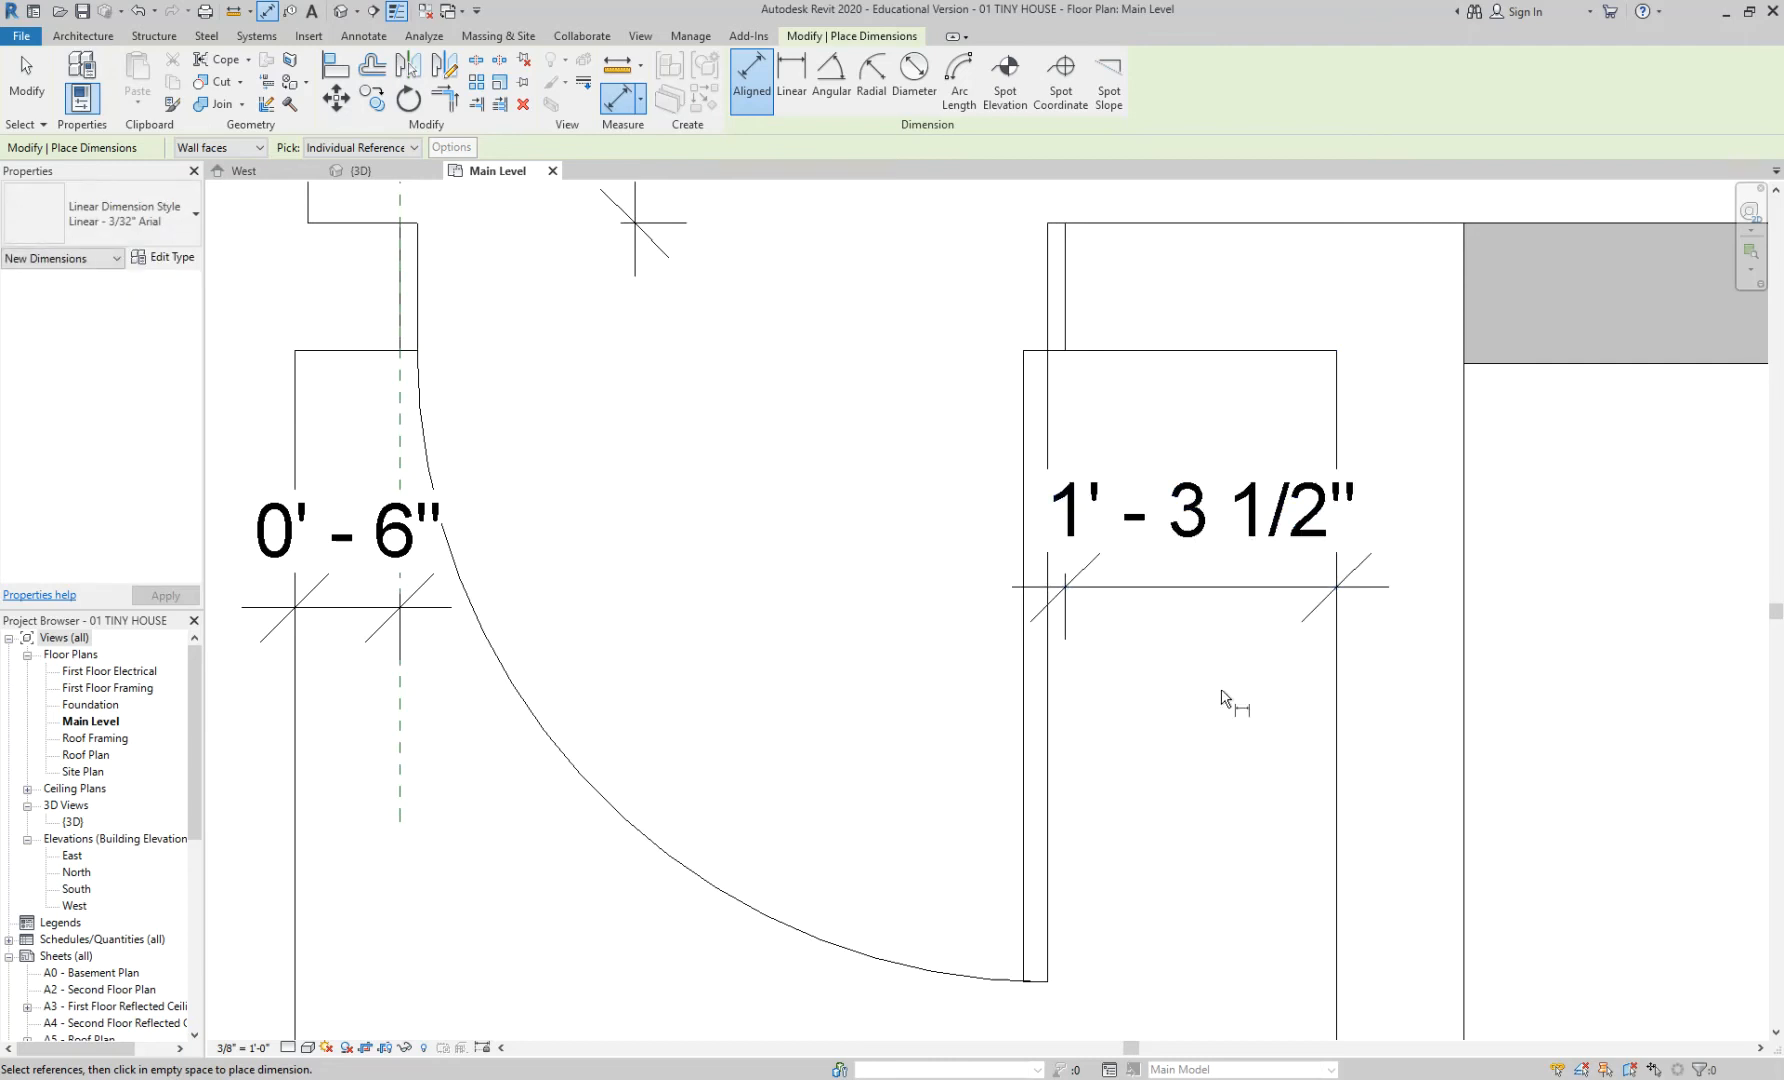
pyautogui.press('Escape')
pyautogui.press('Escape')
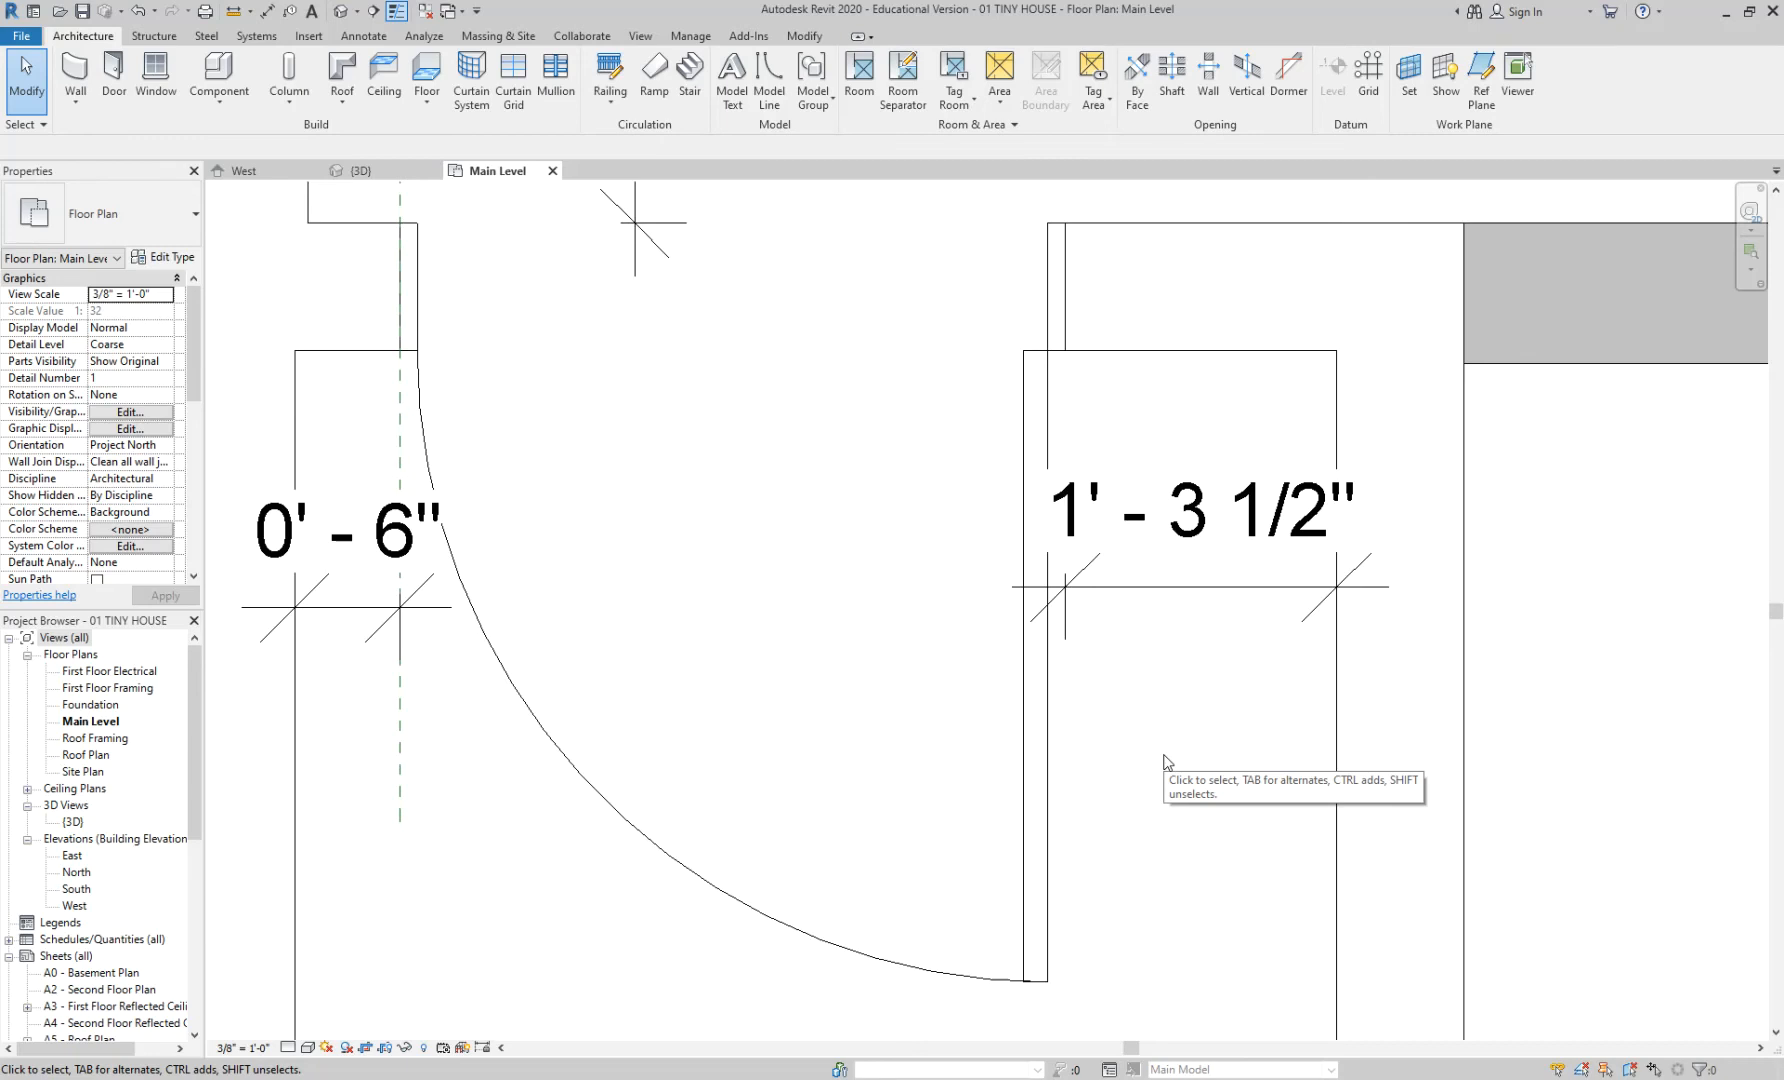
# - Change the door's 1' - 3 1/2" temporary dimension to 0' - 3" from the wall
pyautogui.click(1045, 742)
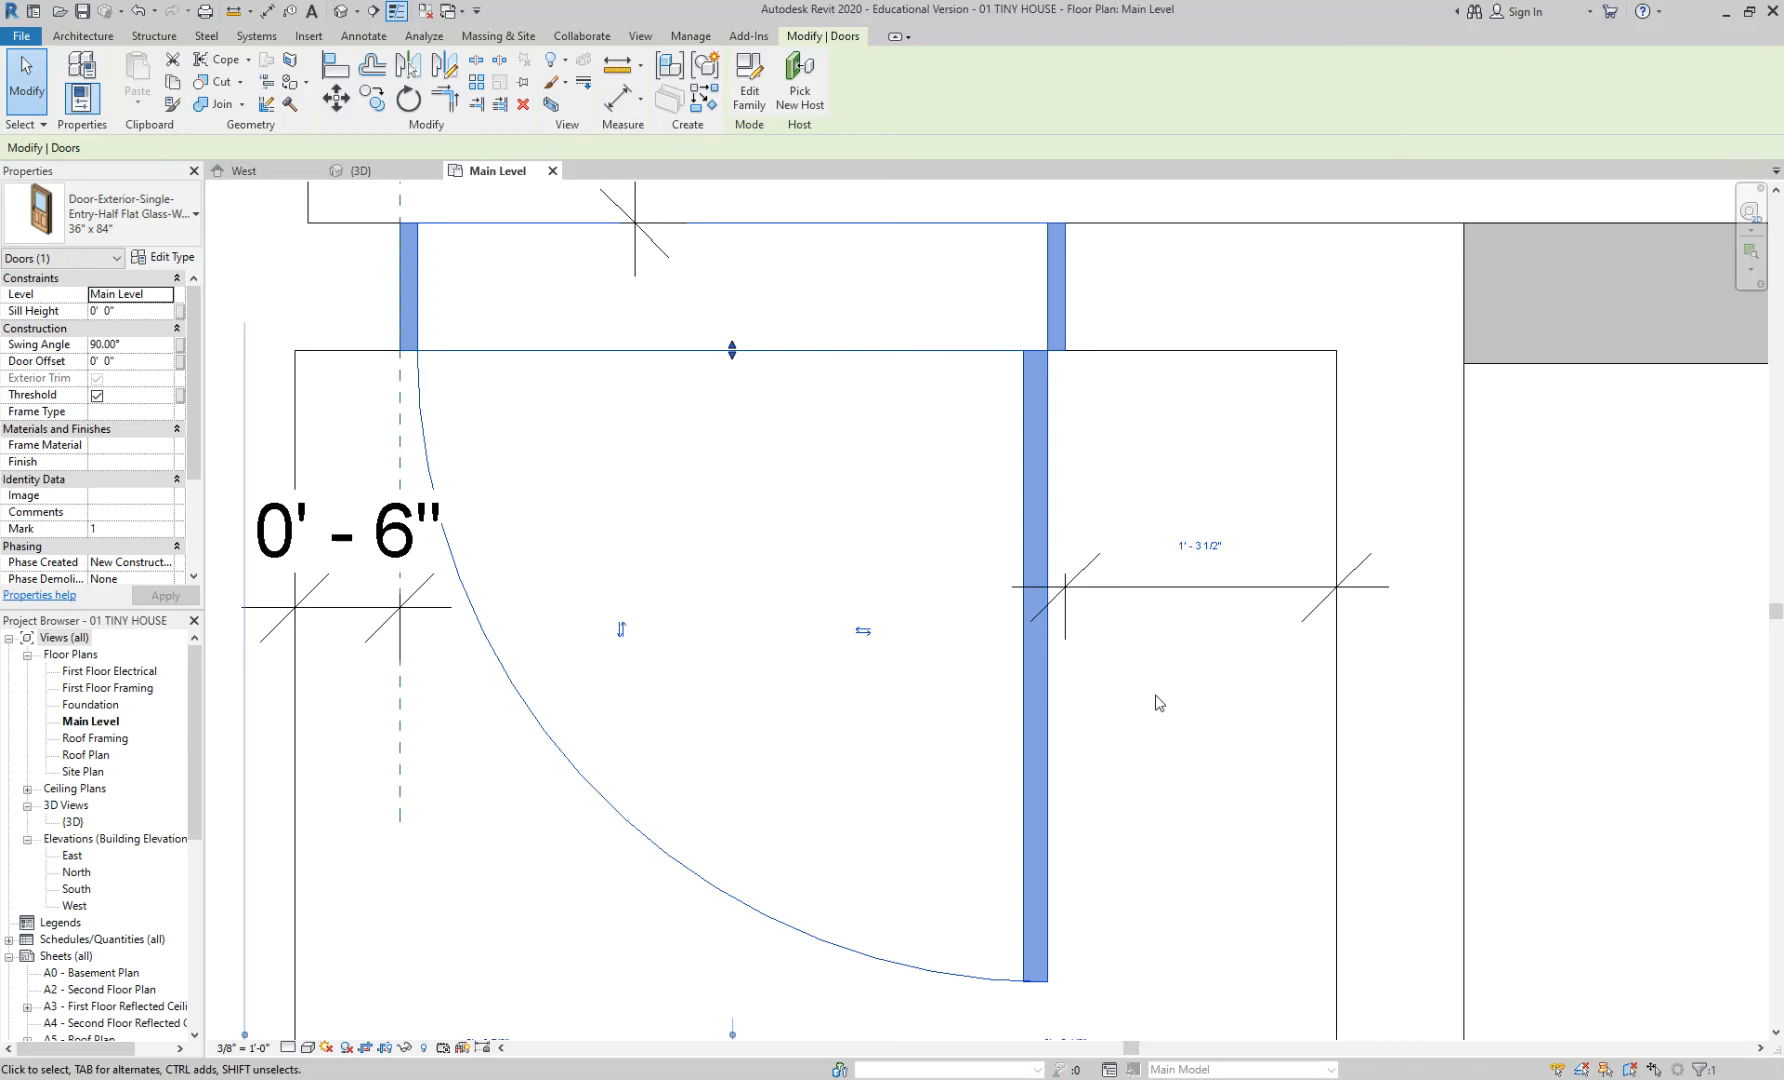
pyautogui.click(1216, 582)
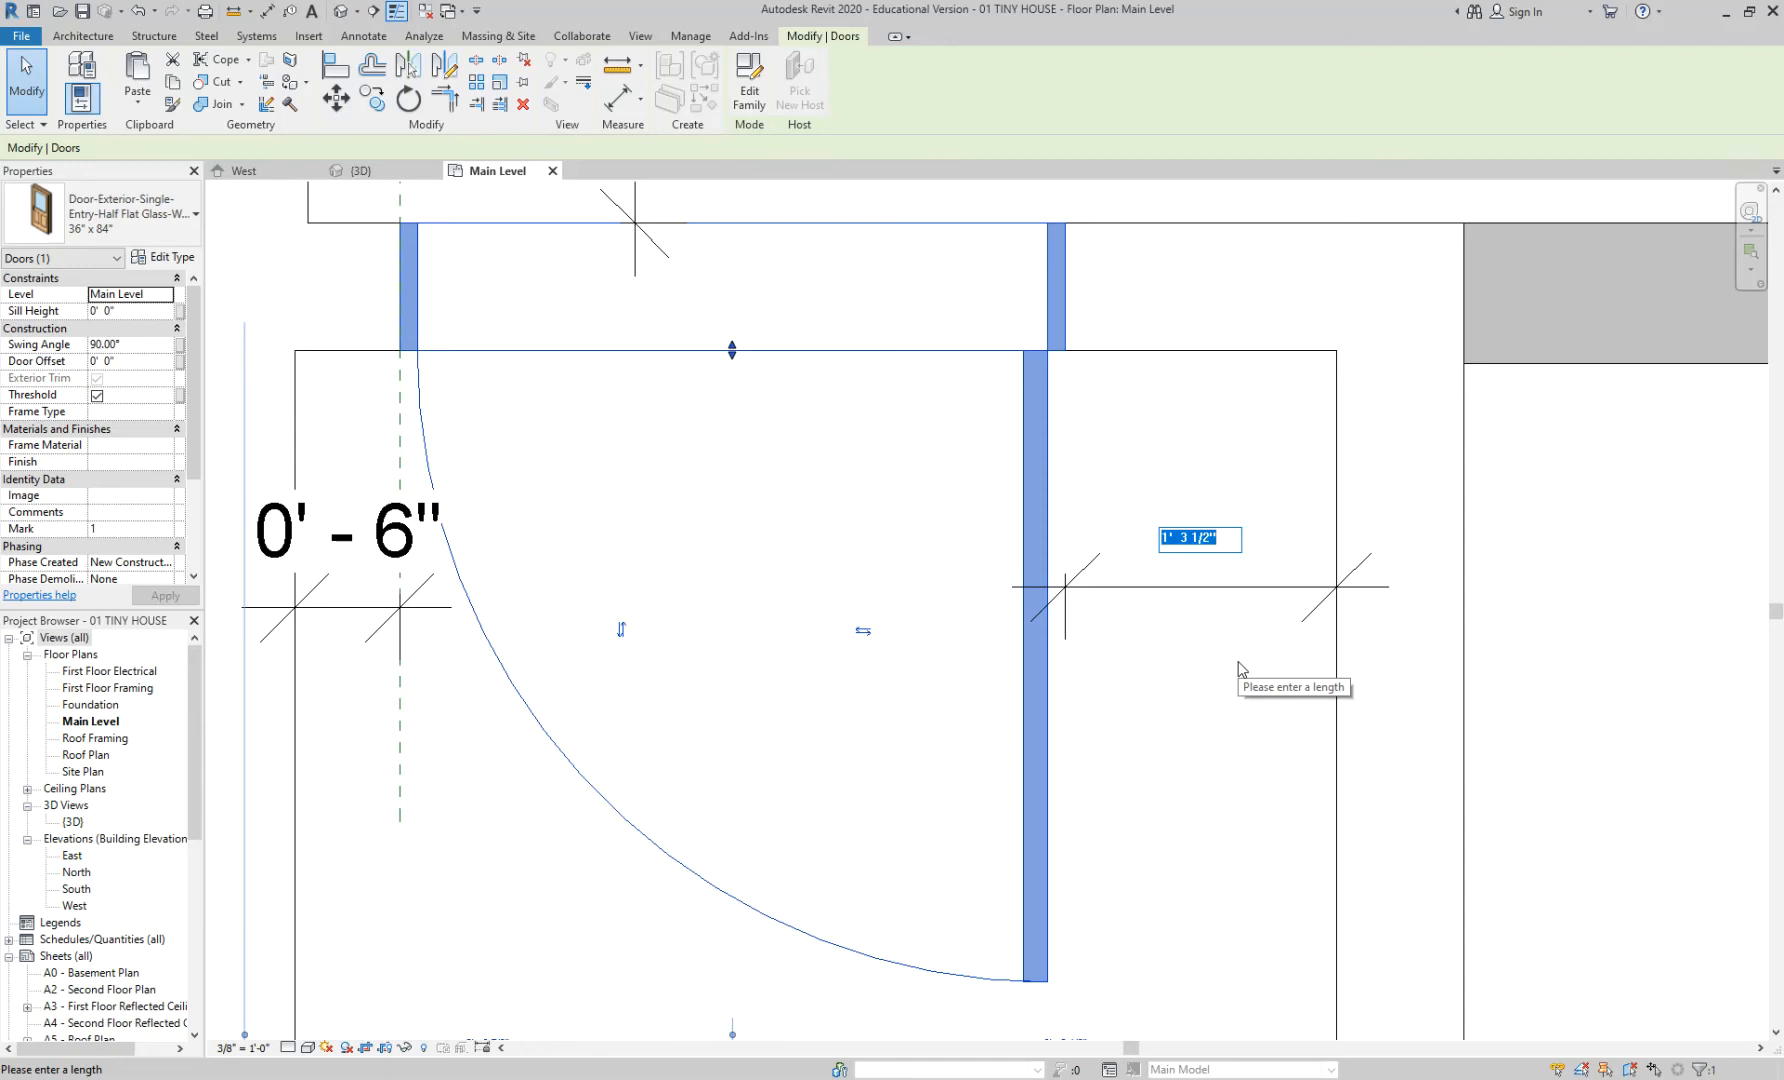
pyautogui.write('0 3')
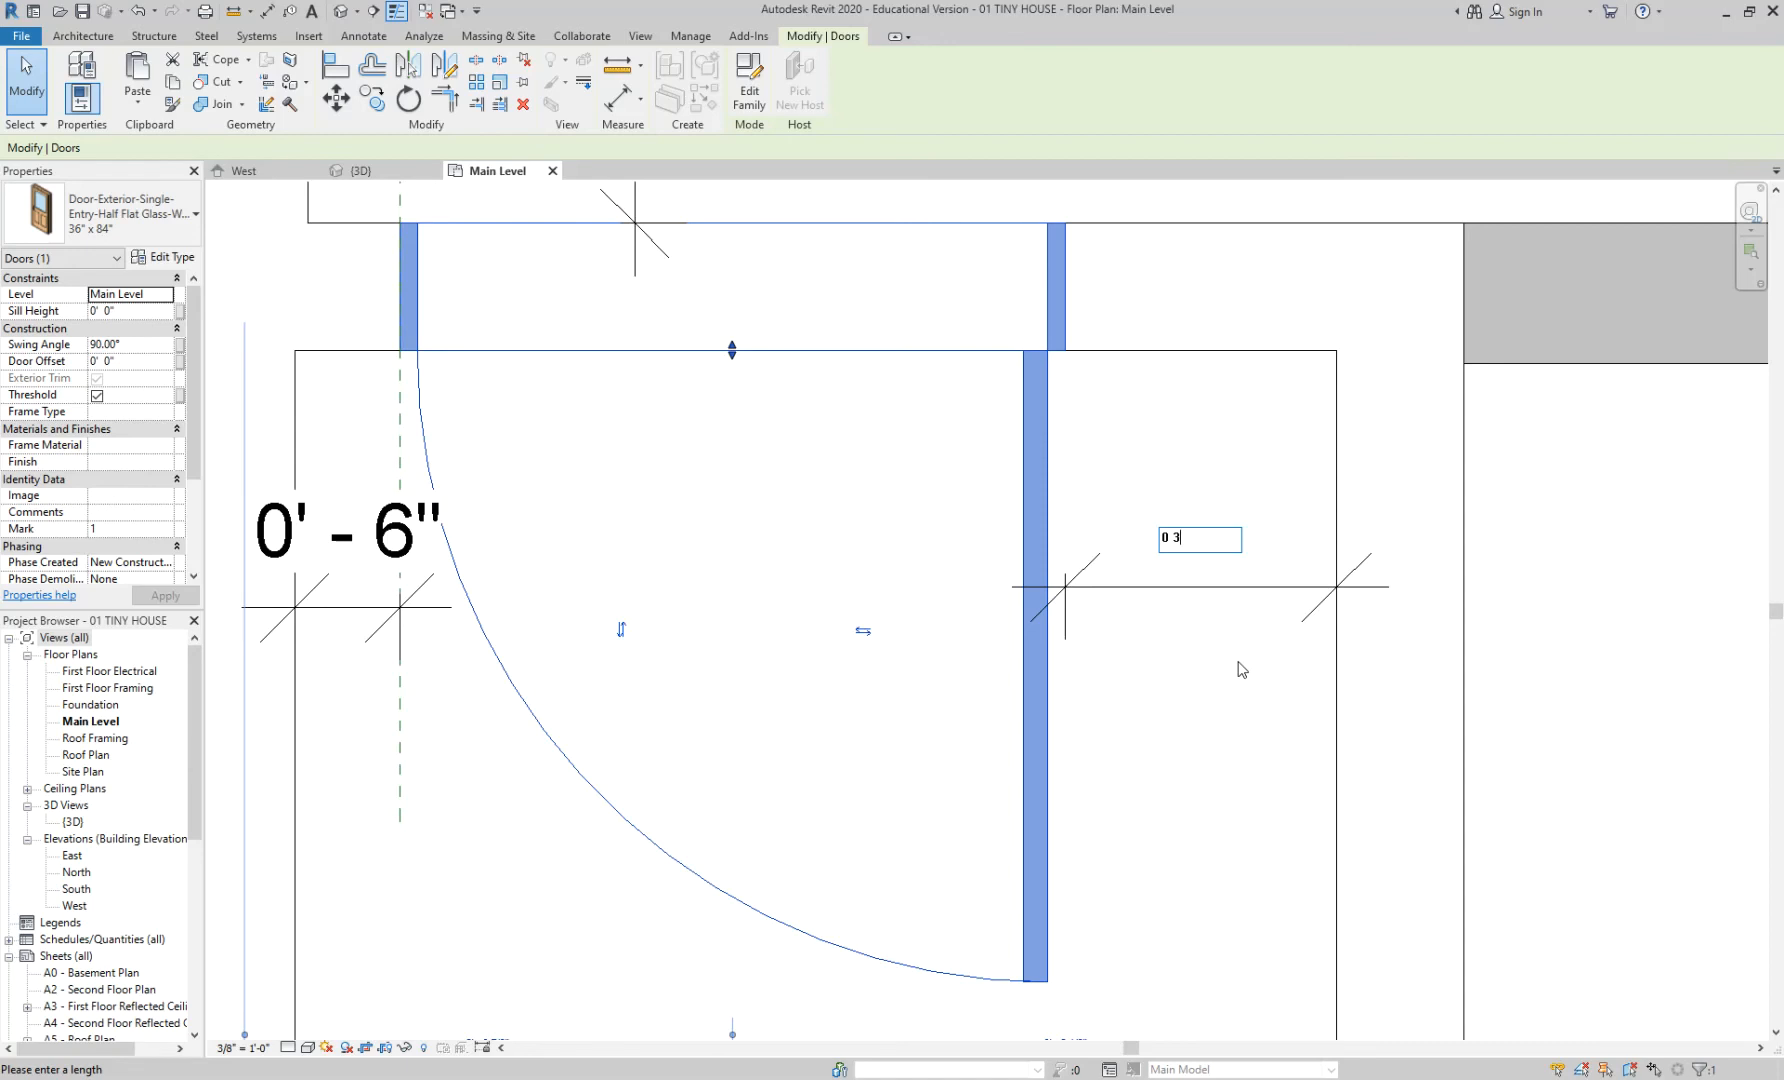
pyautogui.press('Return')
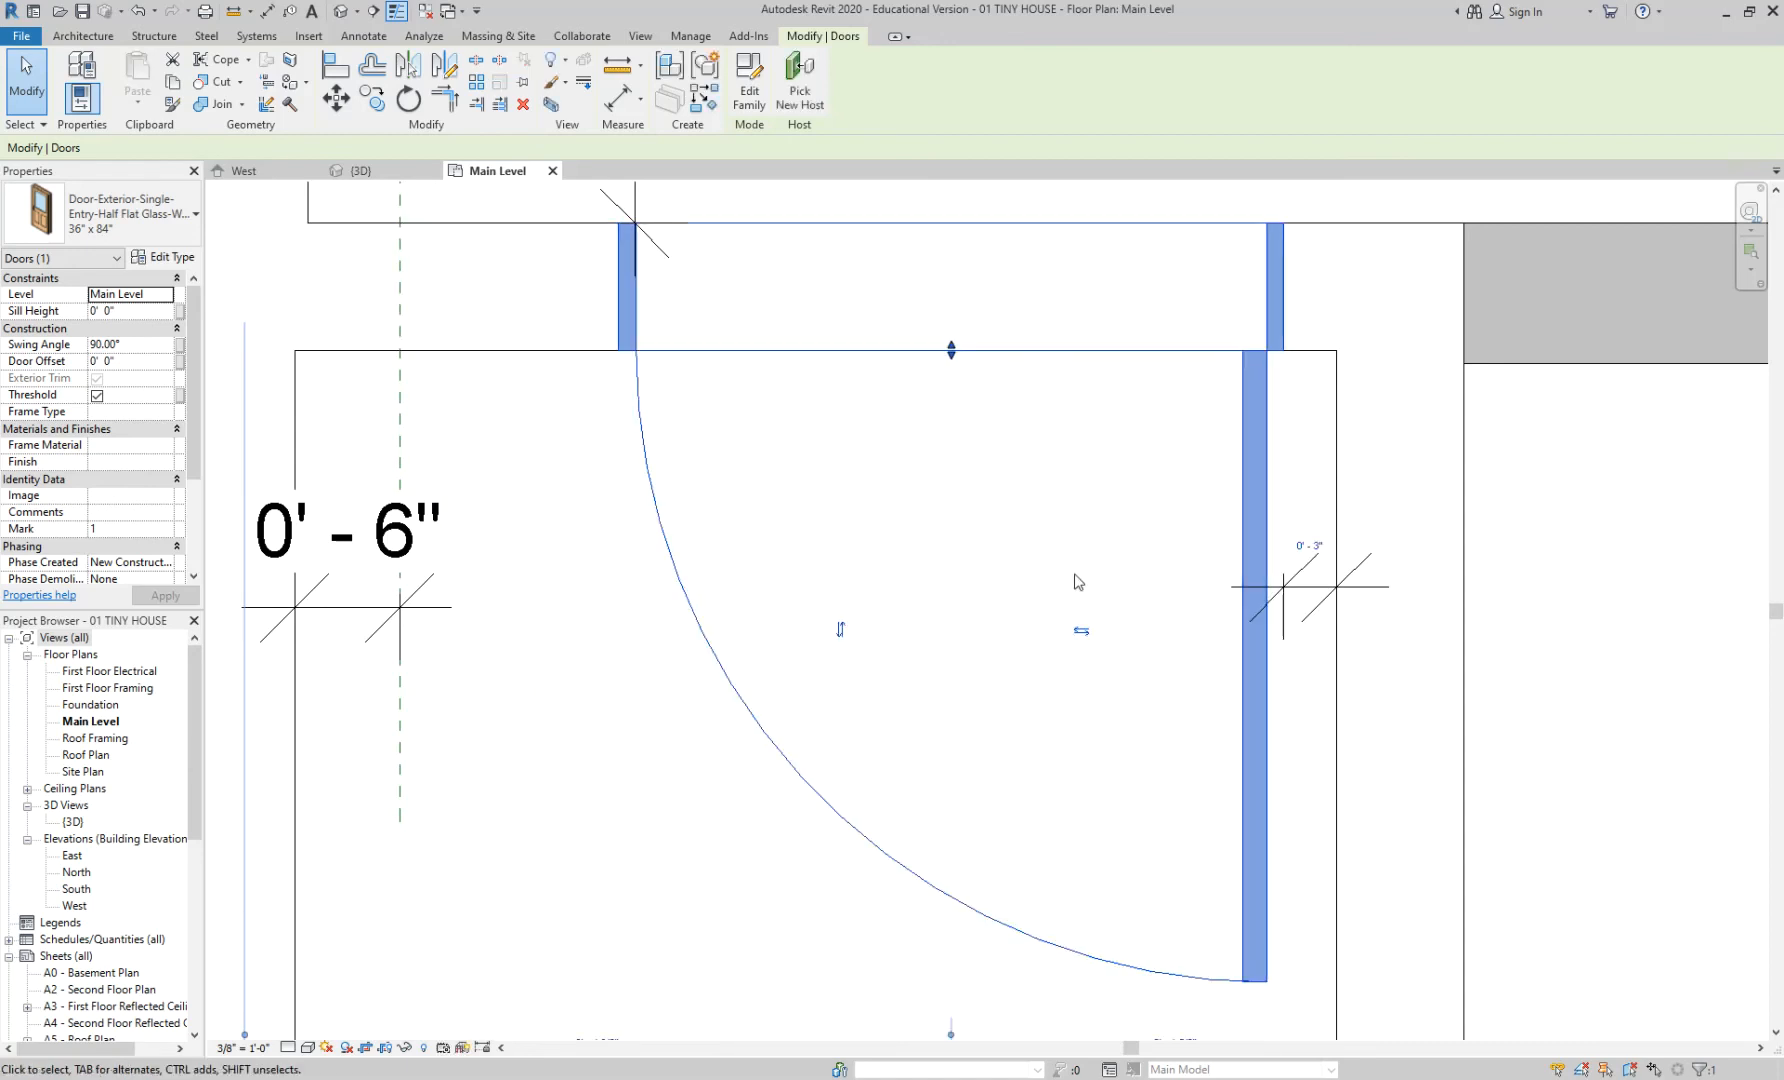
pyautogui.click(1076, 581)
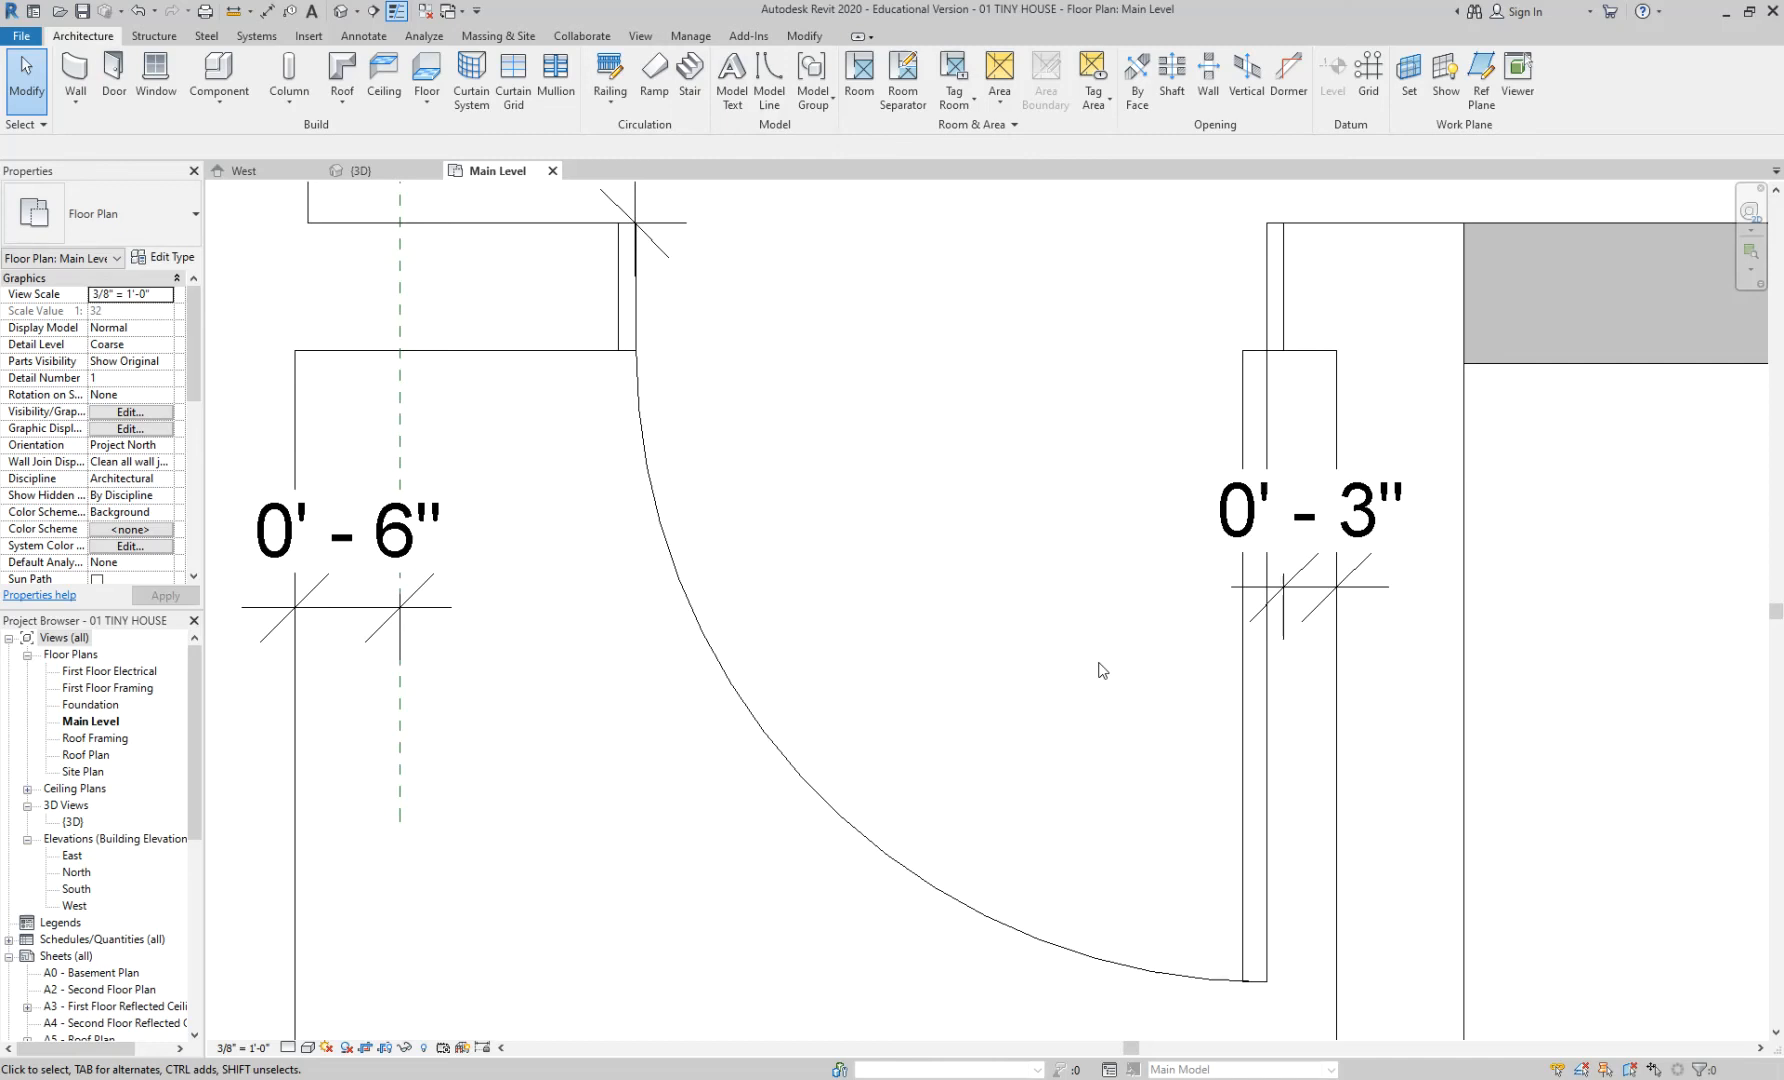
pyautogui.scroll(-3, 972, 483)
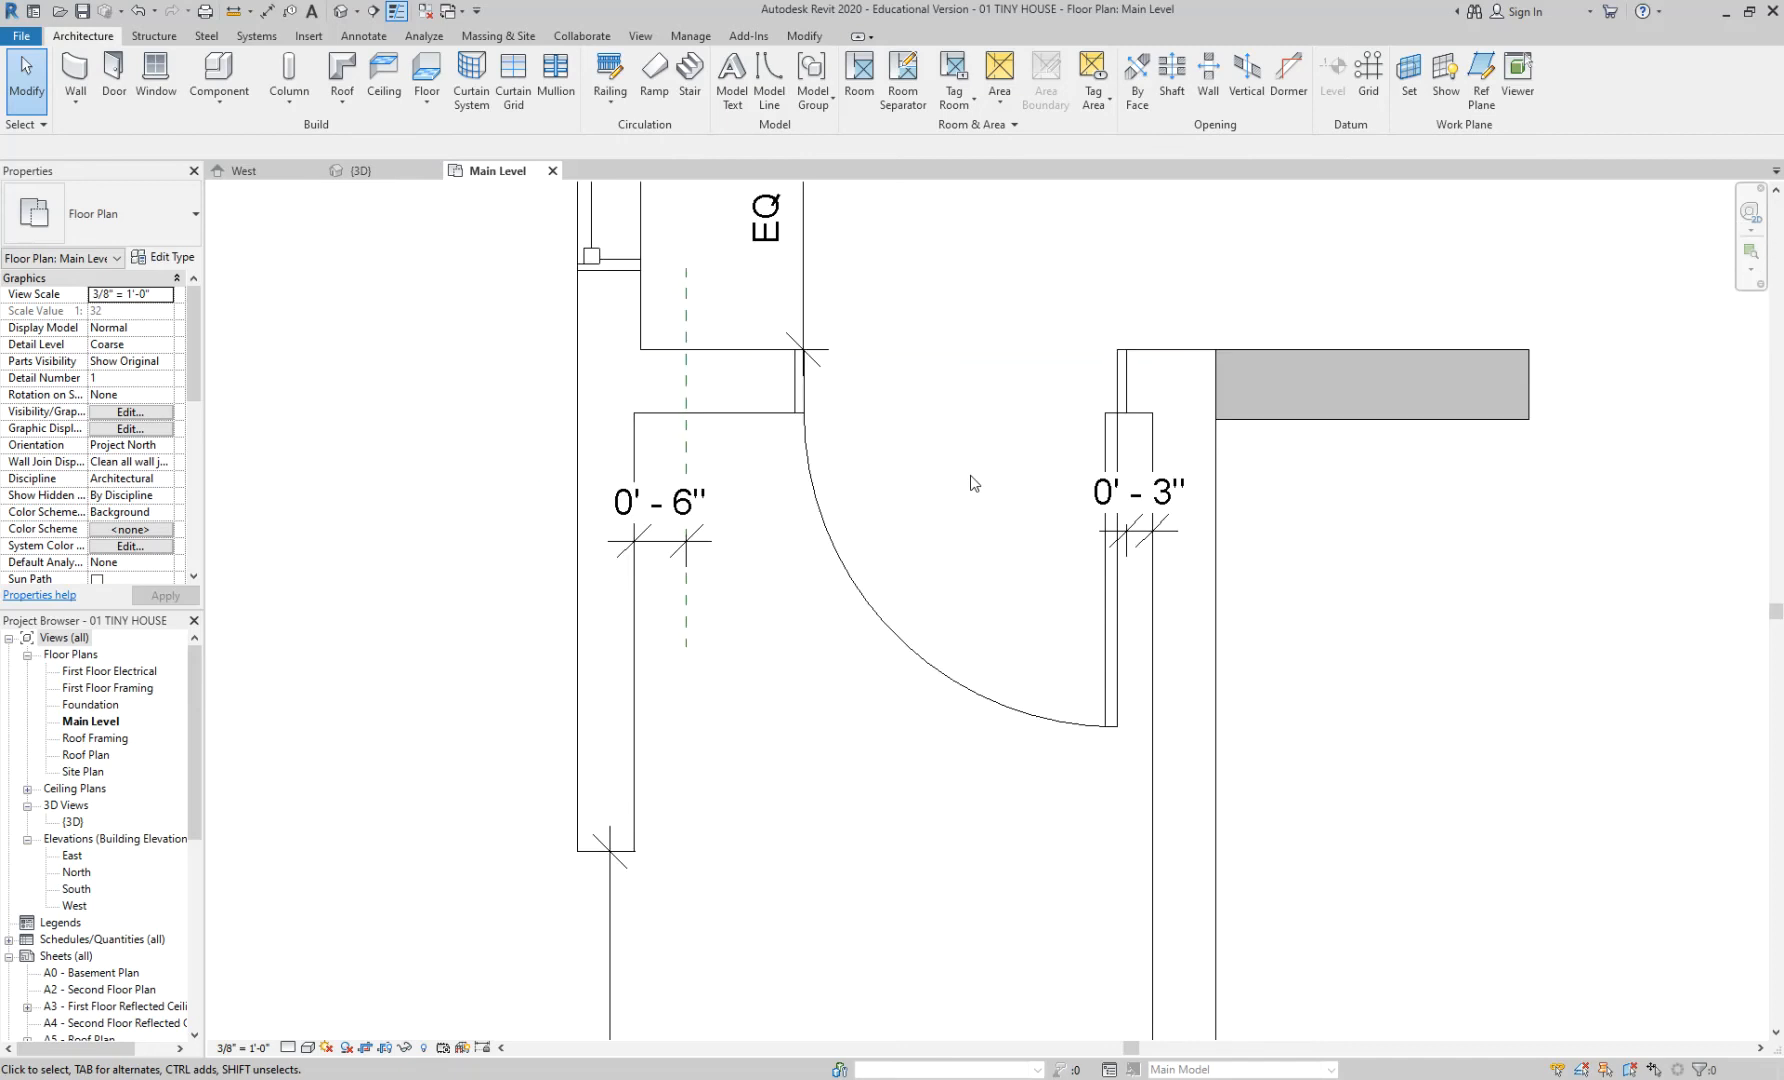
pyautogui.scroll(-2, 971, 478)
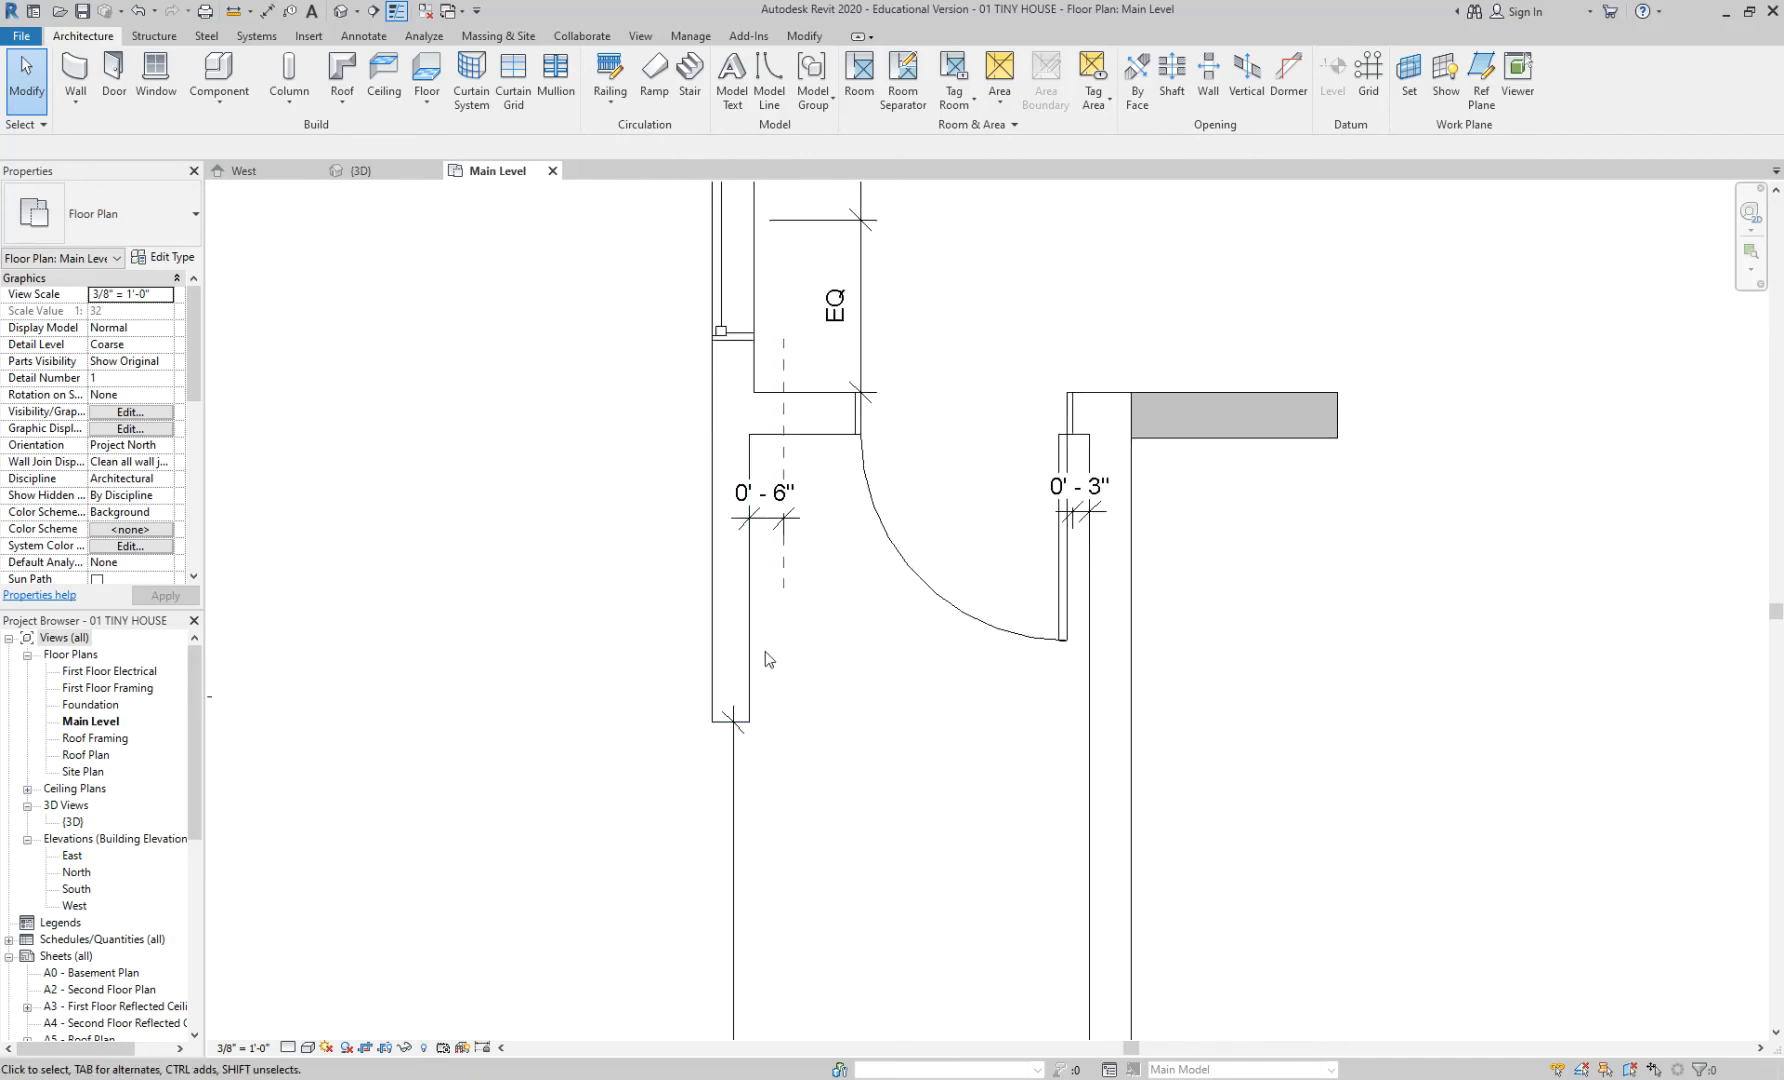
# - Zoom out to review the whole tiny house plan, then switch to the Chrome casita page
pyautogui.click(784, 590)
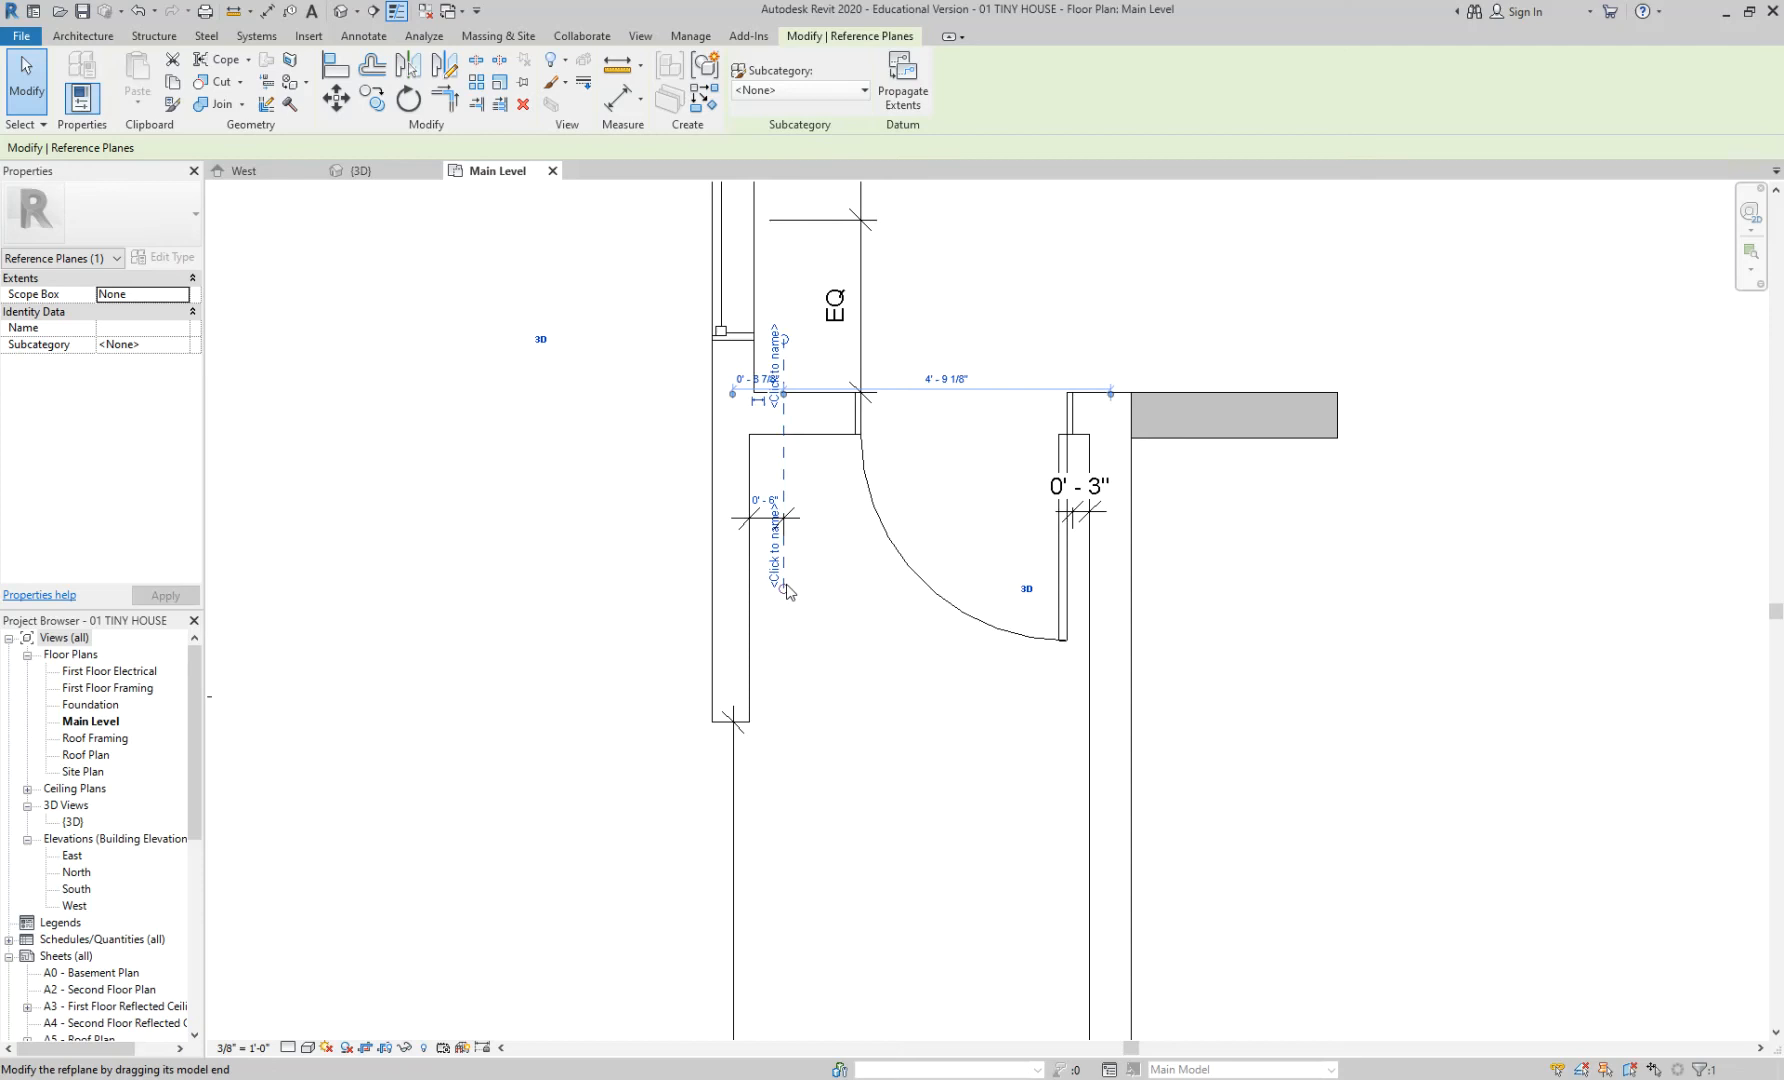
pyautogui.click(838, 602)
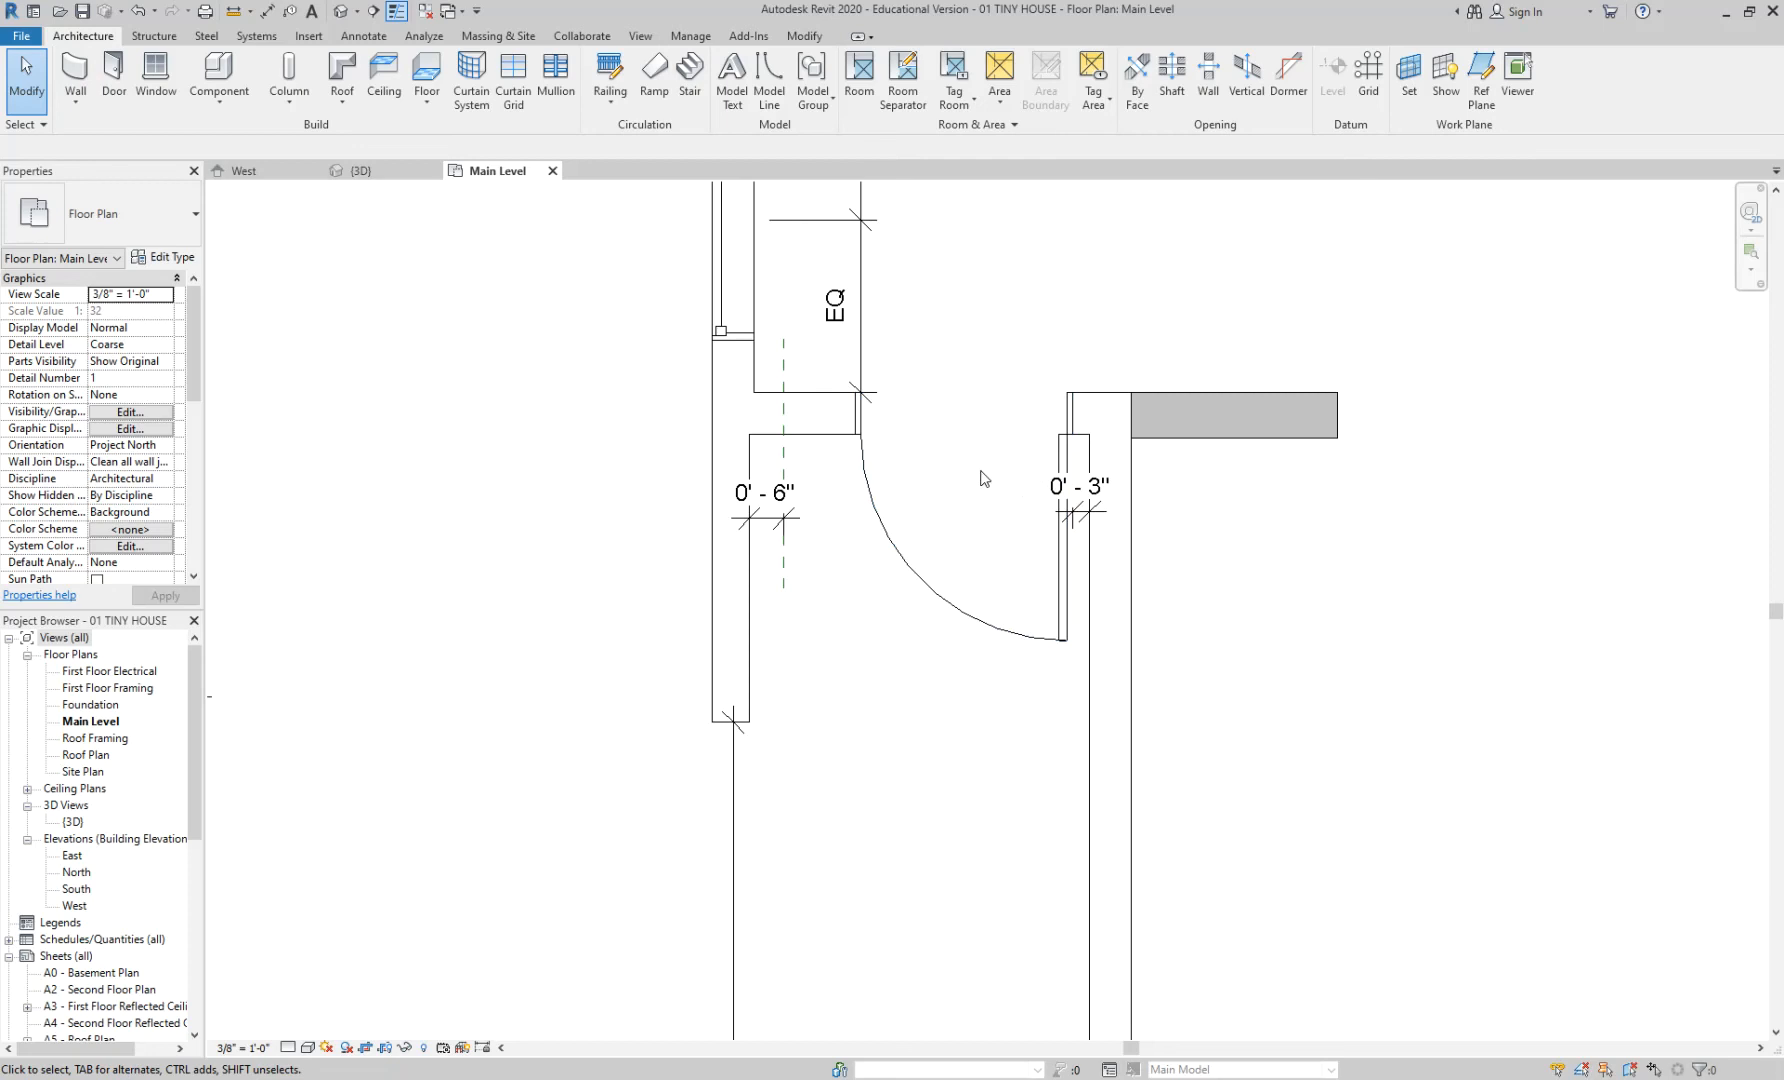
pyautogui.moveTo(982, 476); pyautogui.dragTo(1036, 420, button='middle')
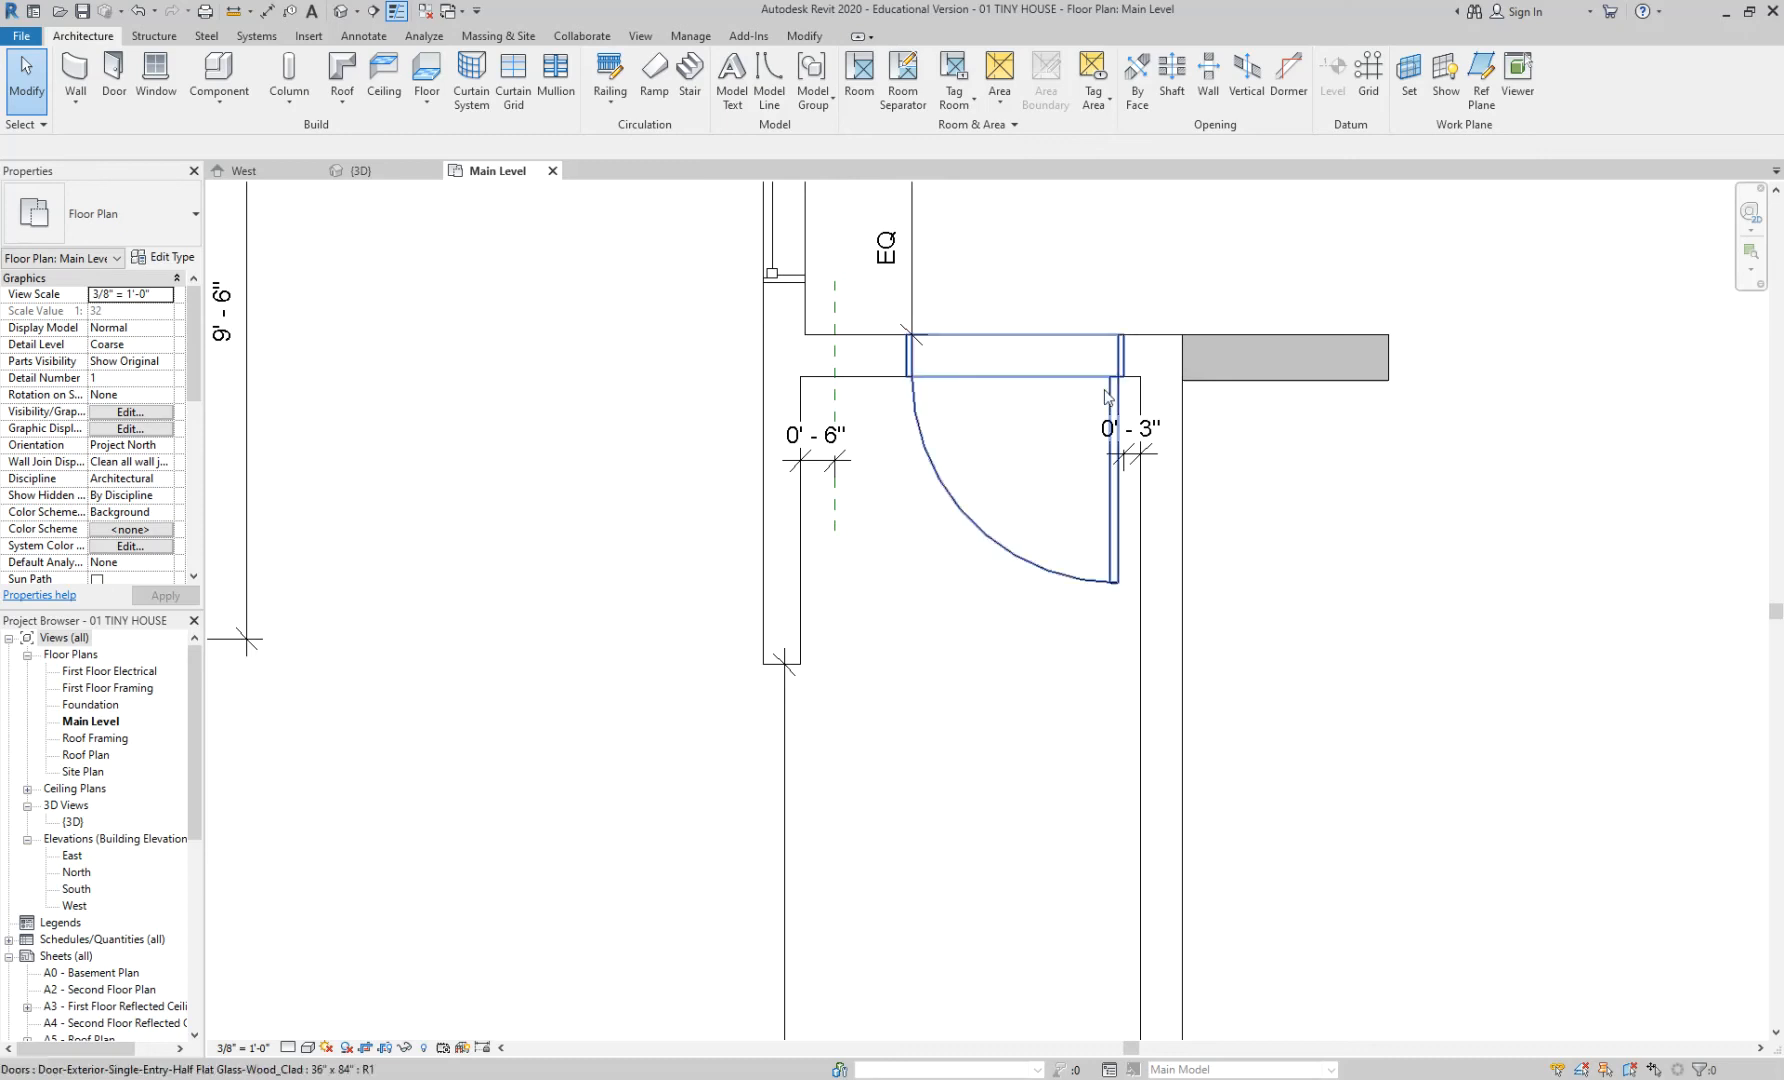
pyautogui.scroll(-2, 1087, 362)
pyautogui.moveTo(1268, 452); pyautogui.dragTo(1358, 572, button='middle')
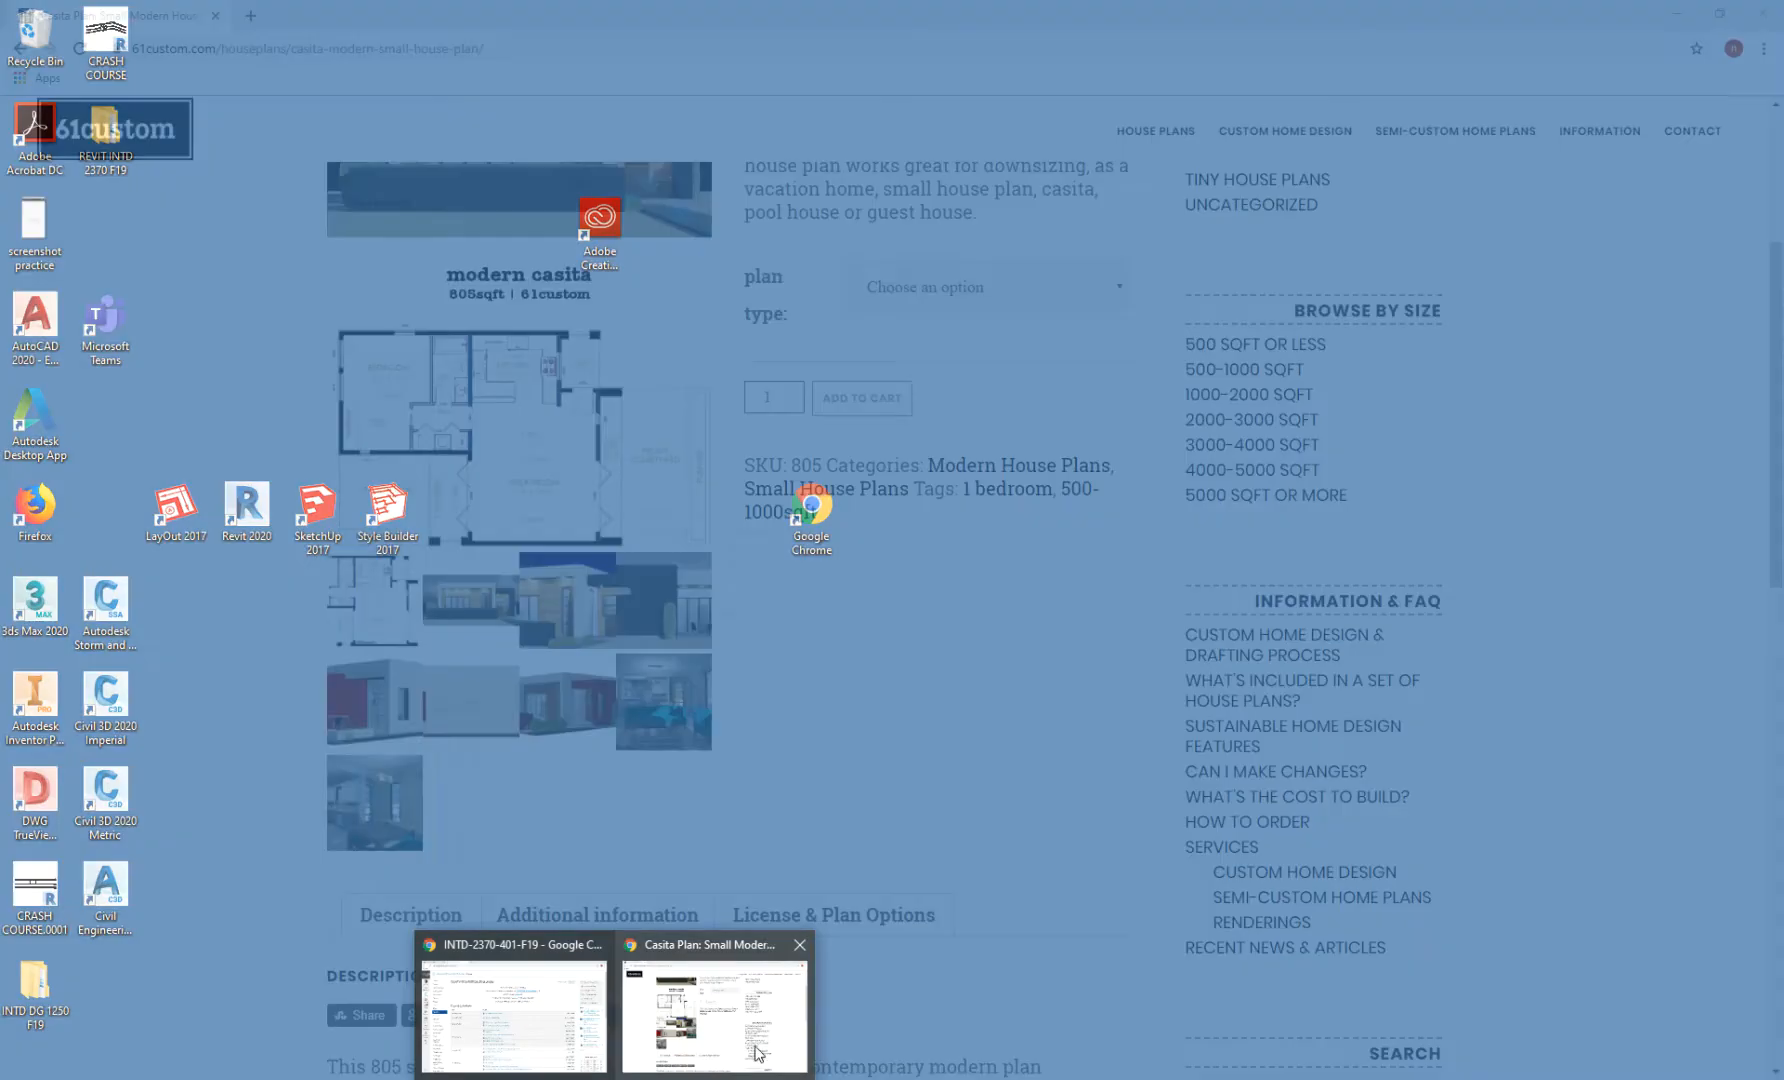
pyautogui.click(760, 1040)
# - Enlarge the modern casita floor plan image, then return to Revit's Main Level plan
pyautogui.click(383, 603)
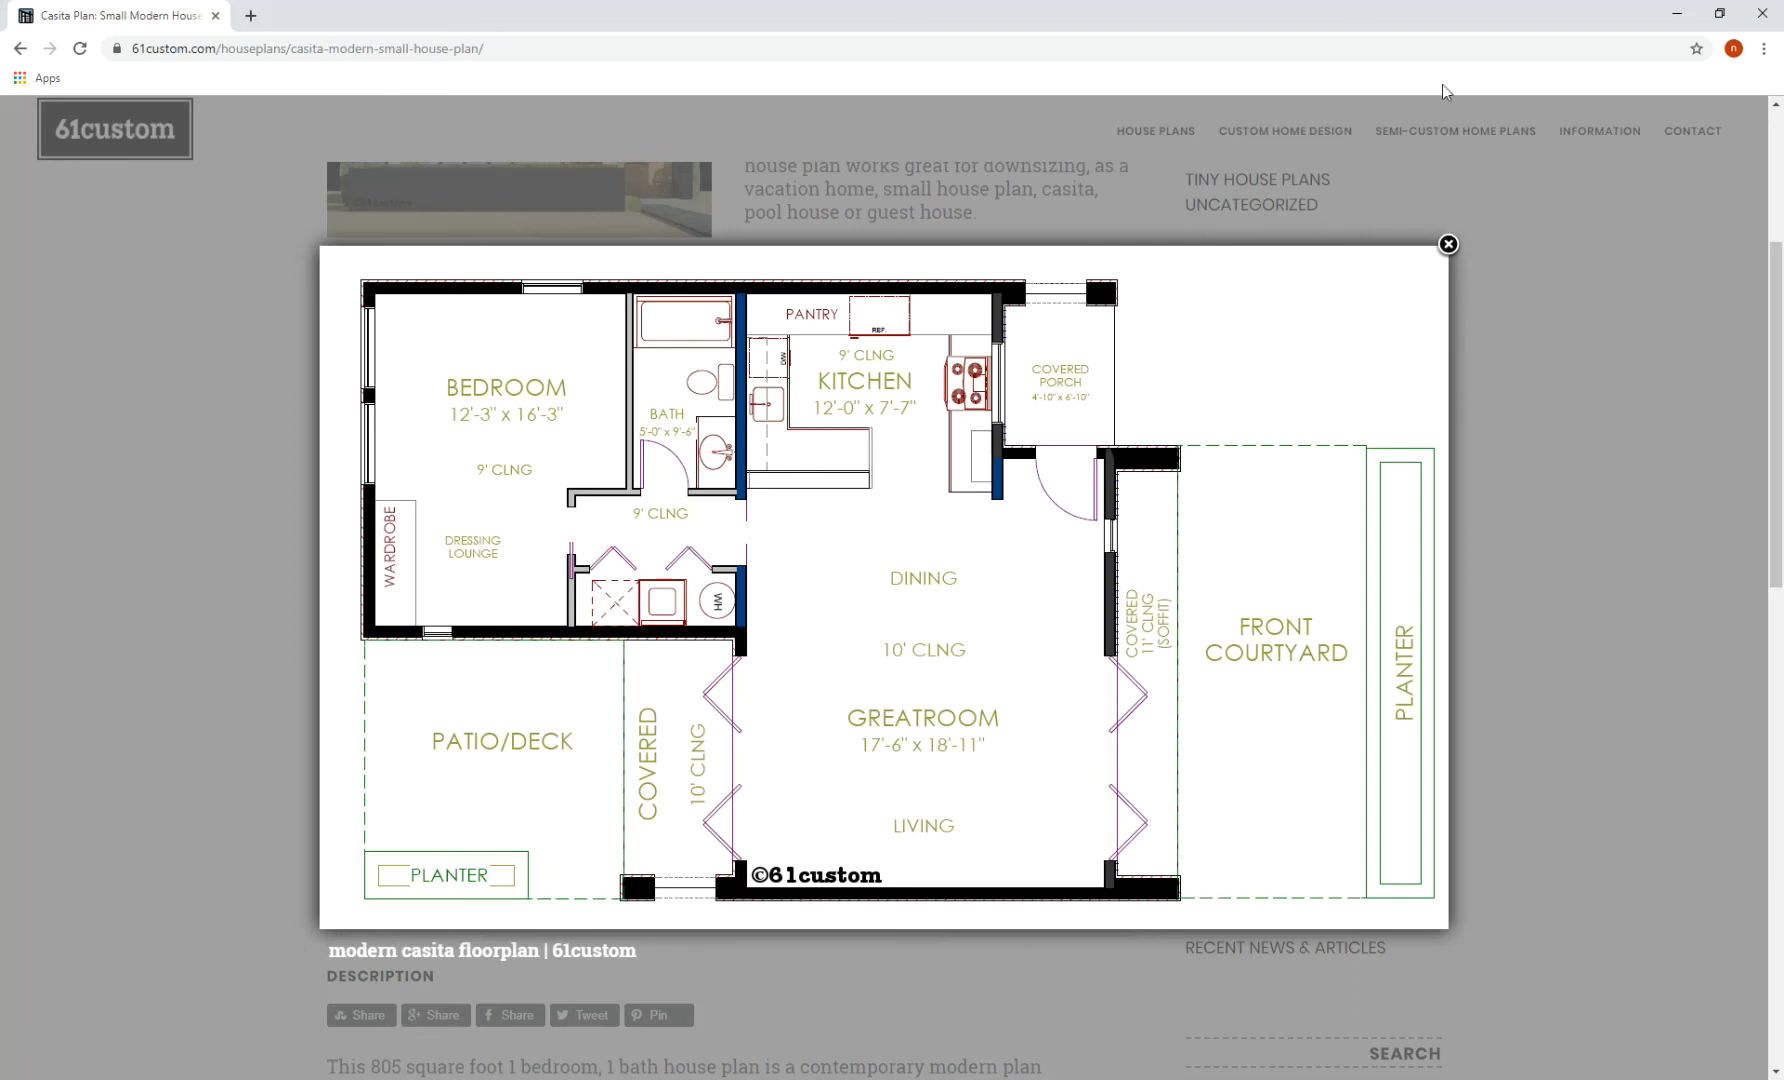
pyautogui.hotkey('alt', 'Tab')
pyautogui.moveTo(908, 402); pyautogui.dragTo(1118, 374, button='middle')
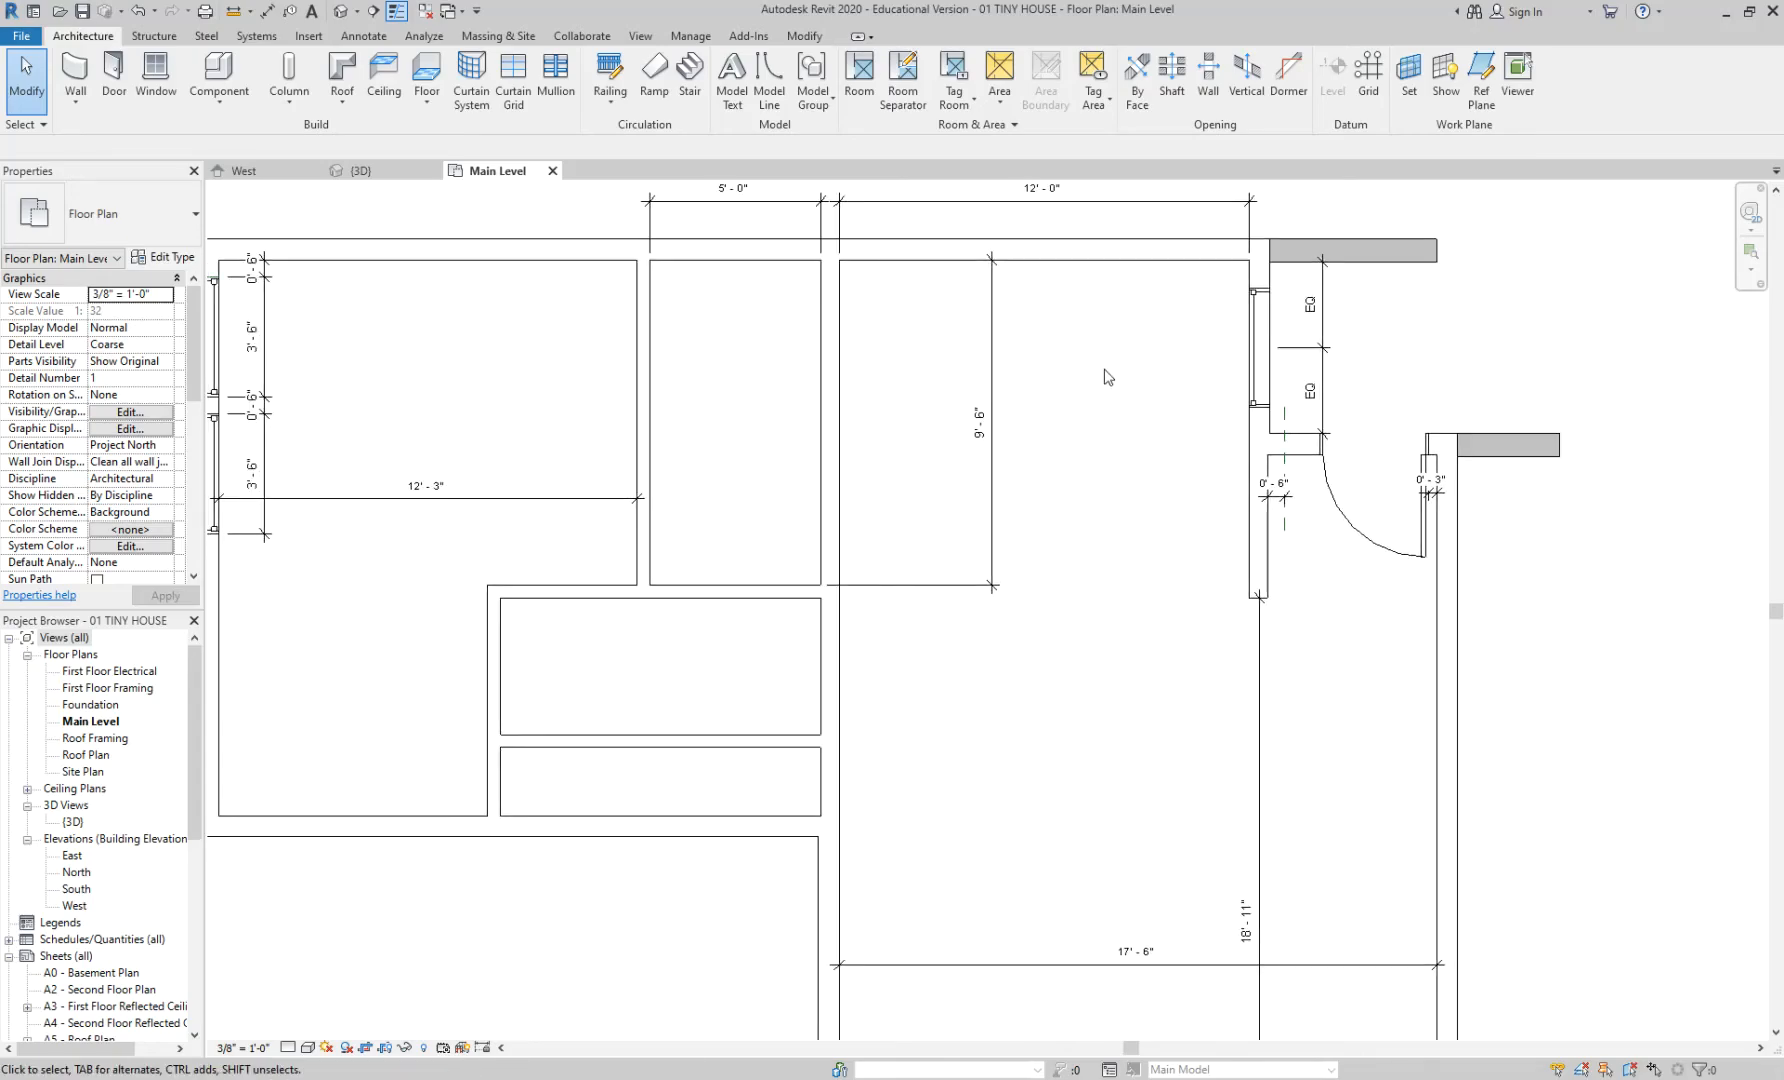
# - Start a Single-Flush 32" x 84" door and bring up the casita reference plan in Chrome
pyautogui.moveTo(748, 387); pyautogui.dragTo(833, 358, button='middle')
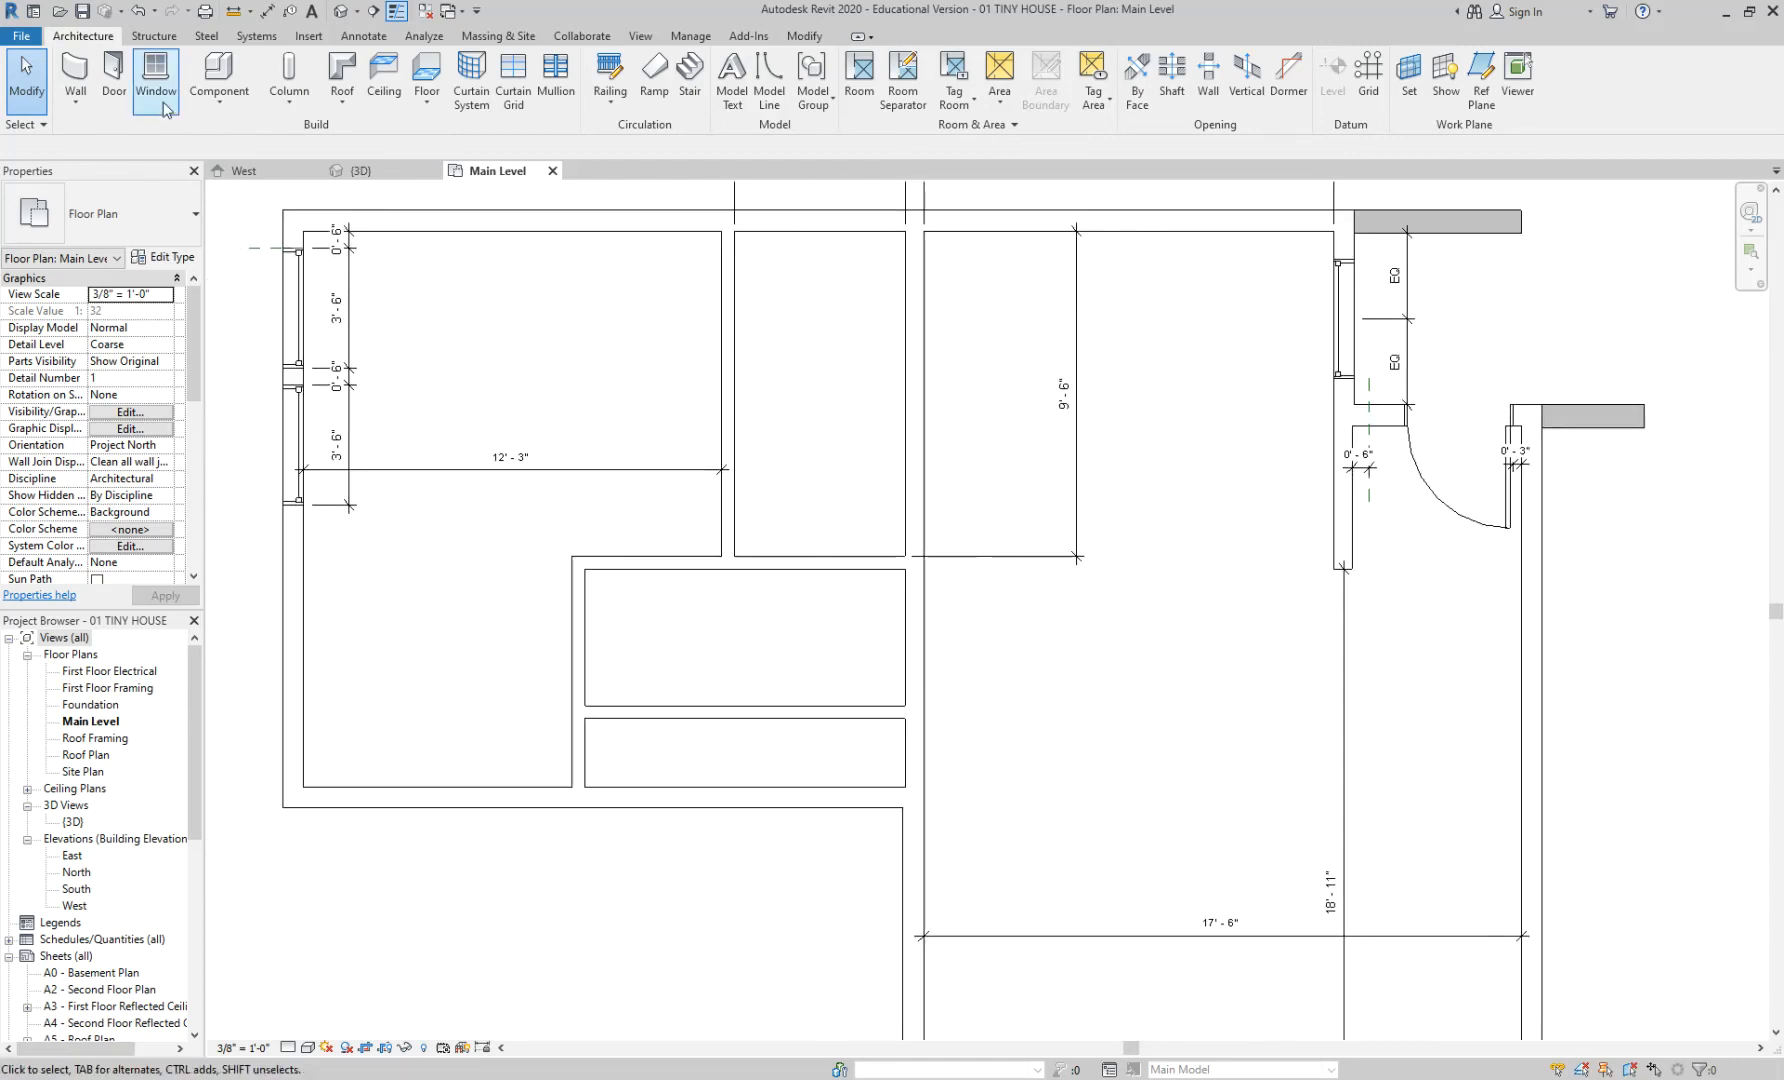
pyautogui.click(114, 72)
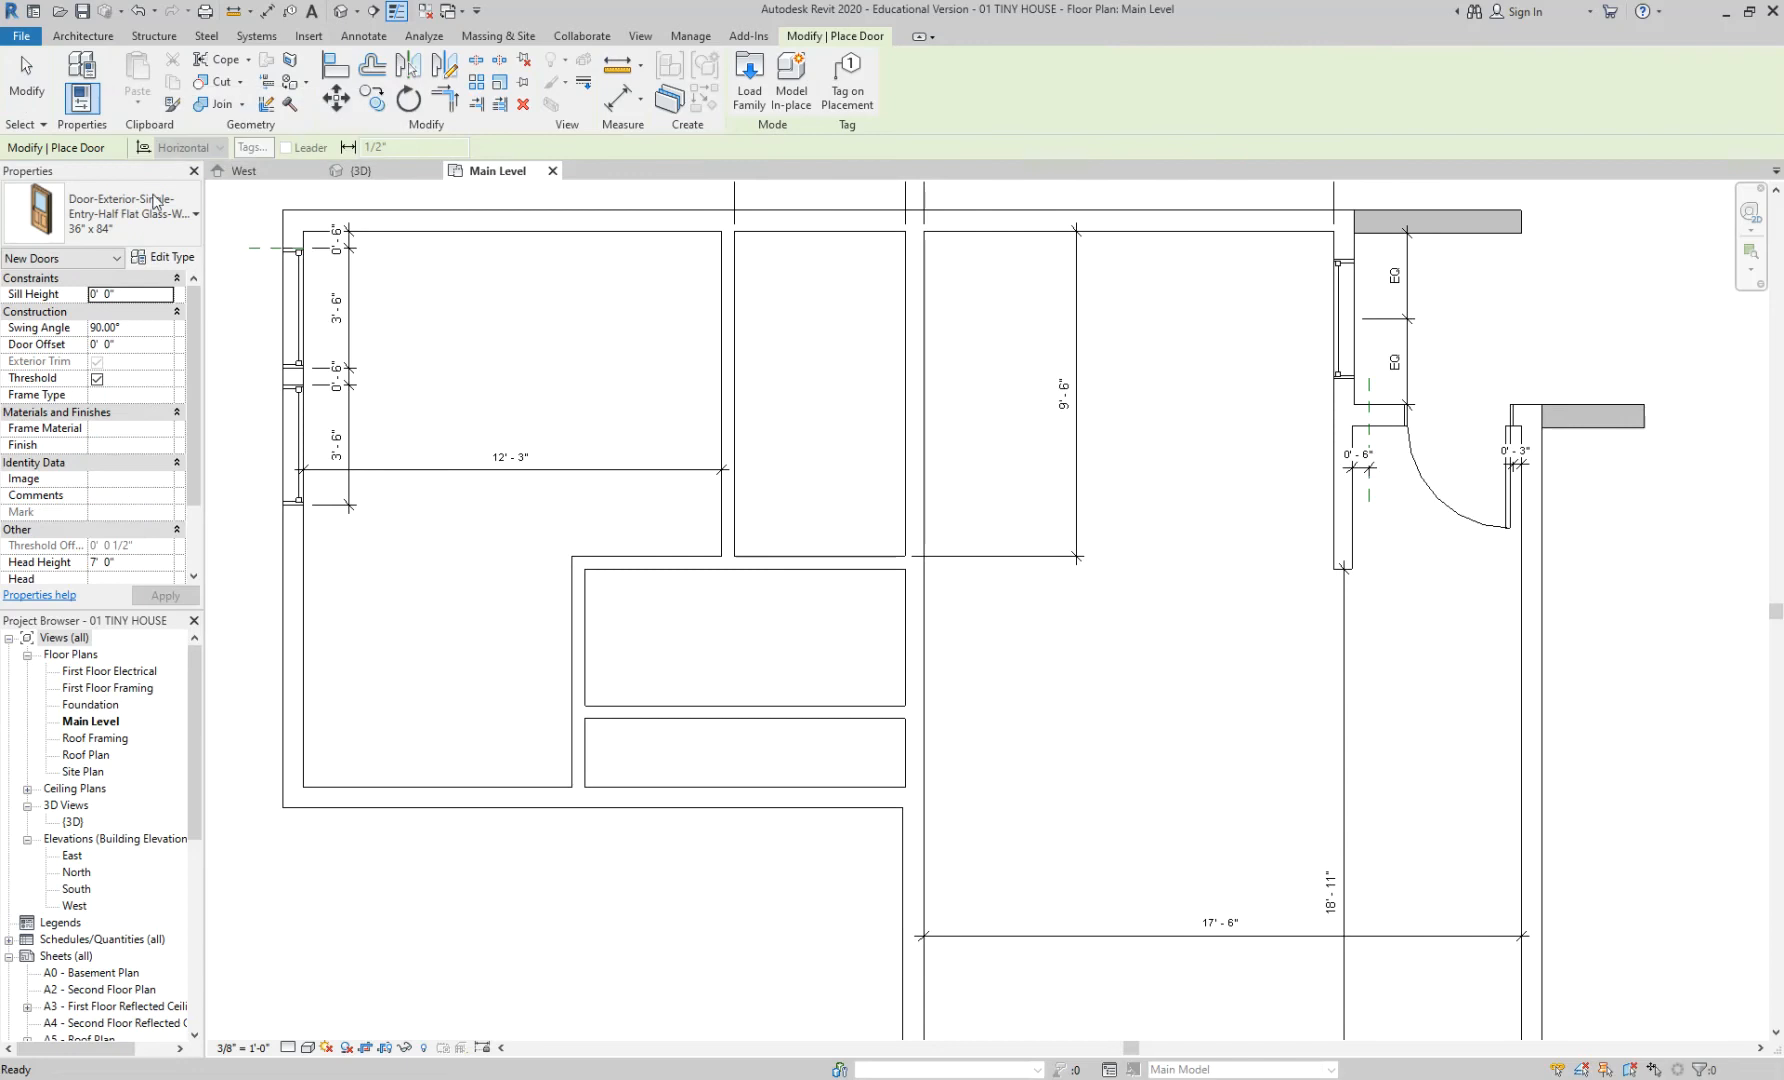
pyautogui.click(125, 213)
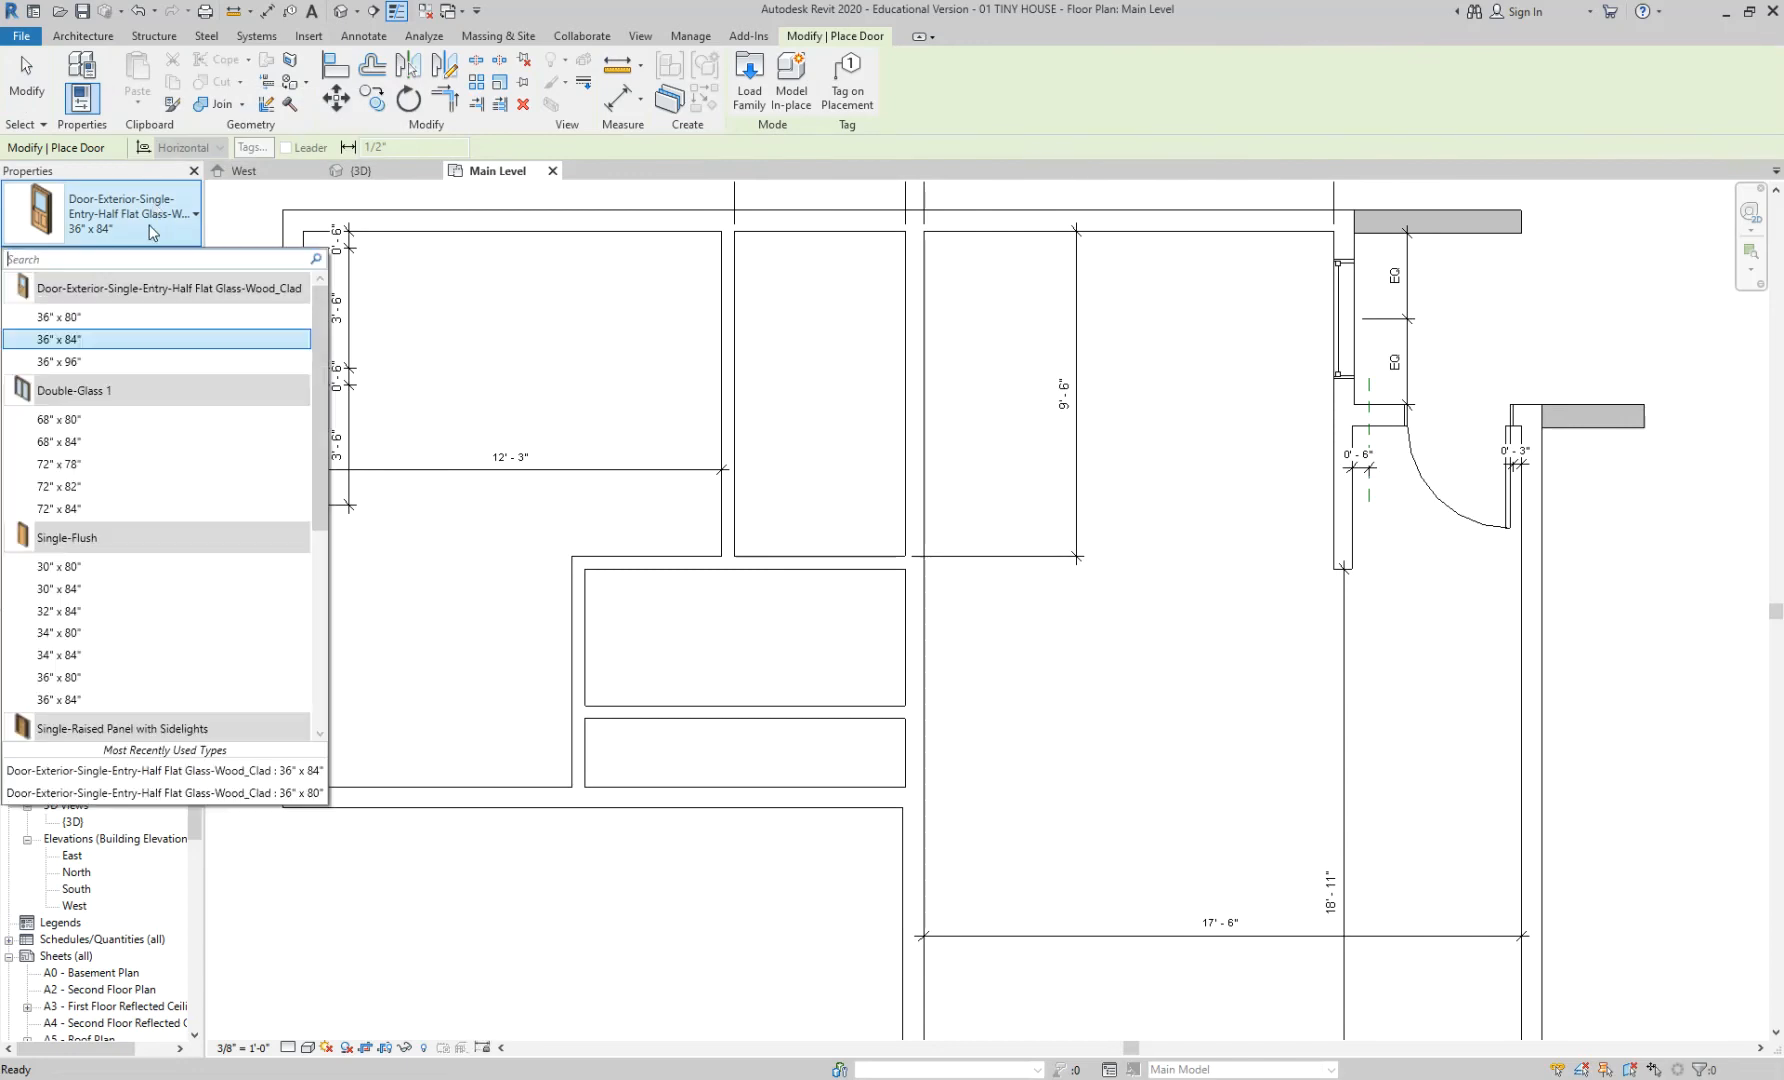
pyautogui.click(130, 611)
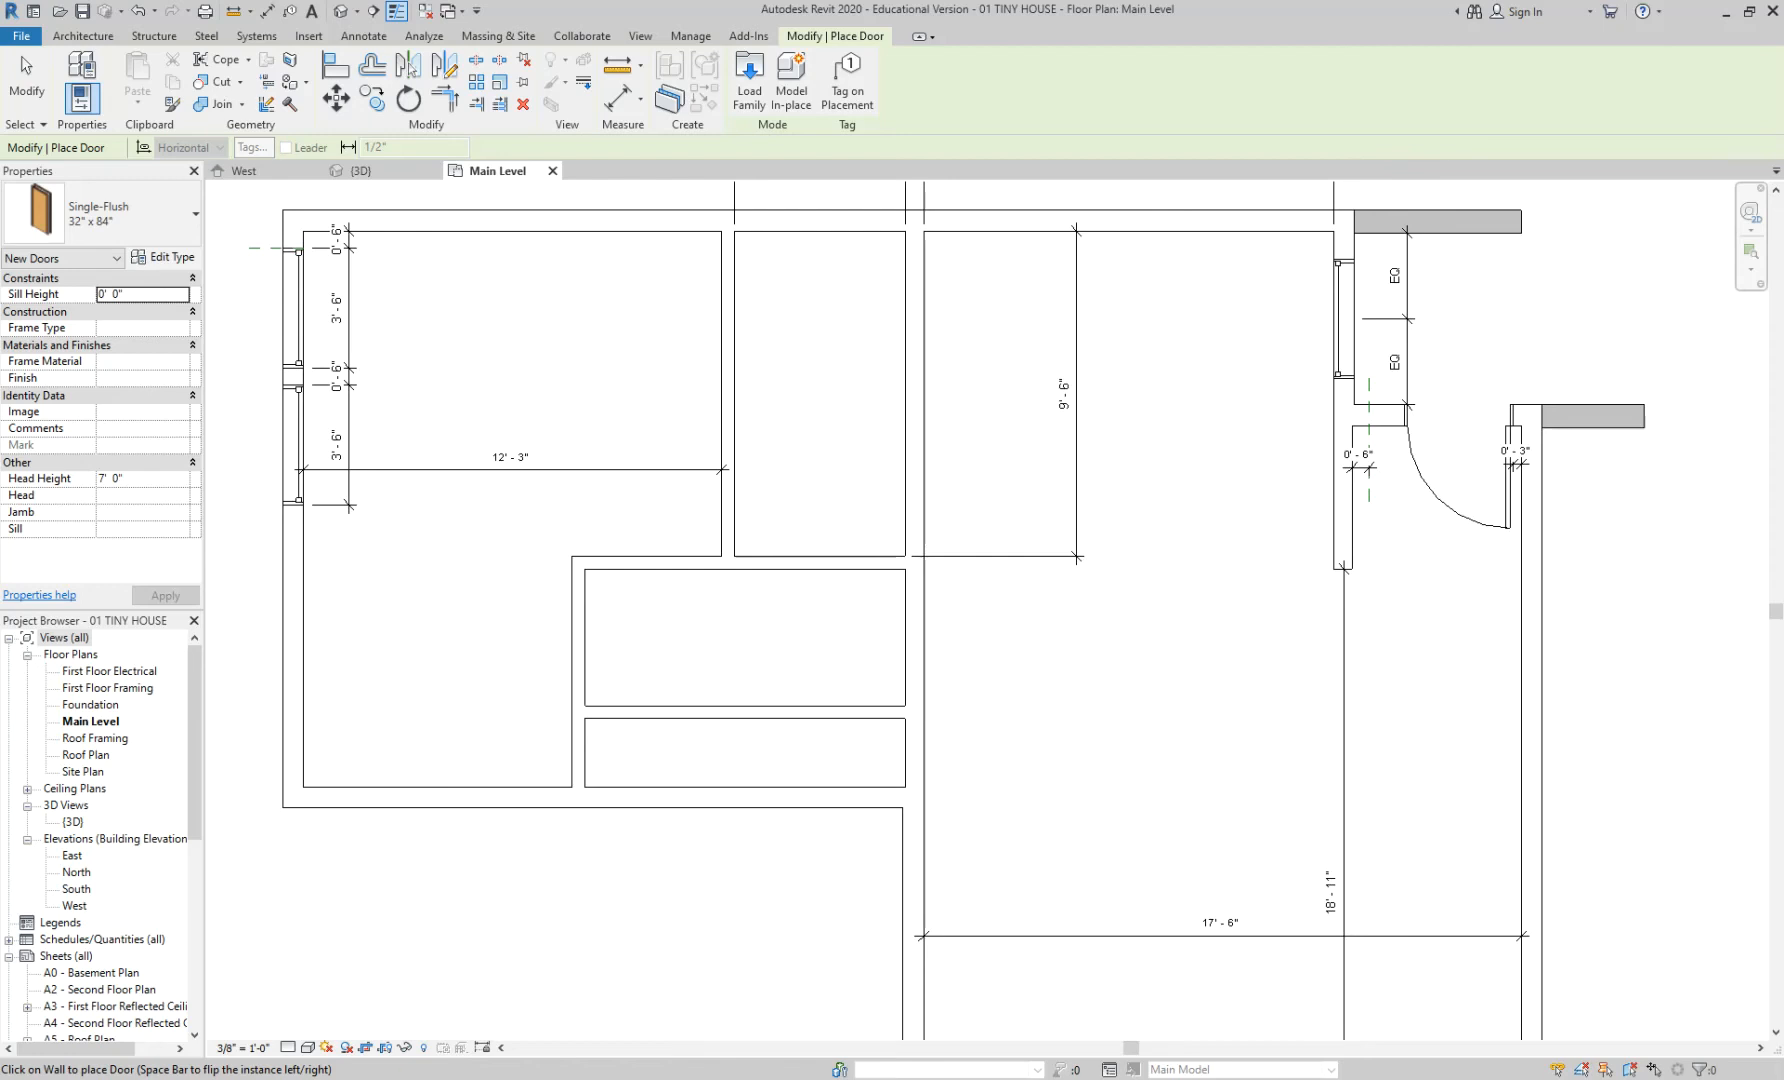
pyautogui.moveTo(615, 1077)
pyautogui.click(714, 1005)
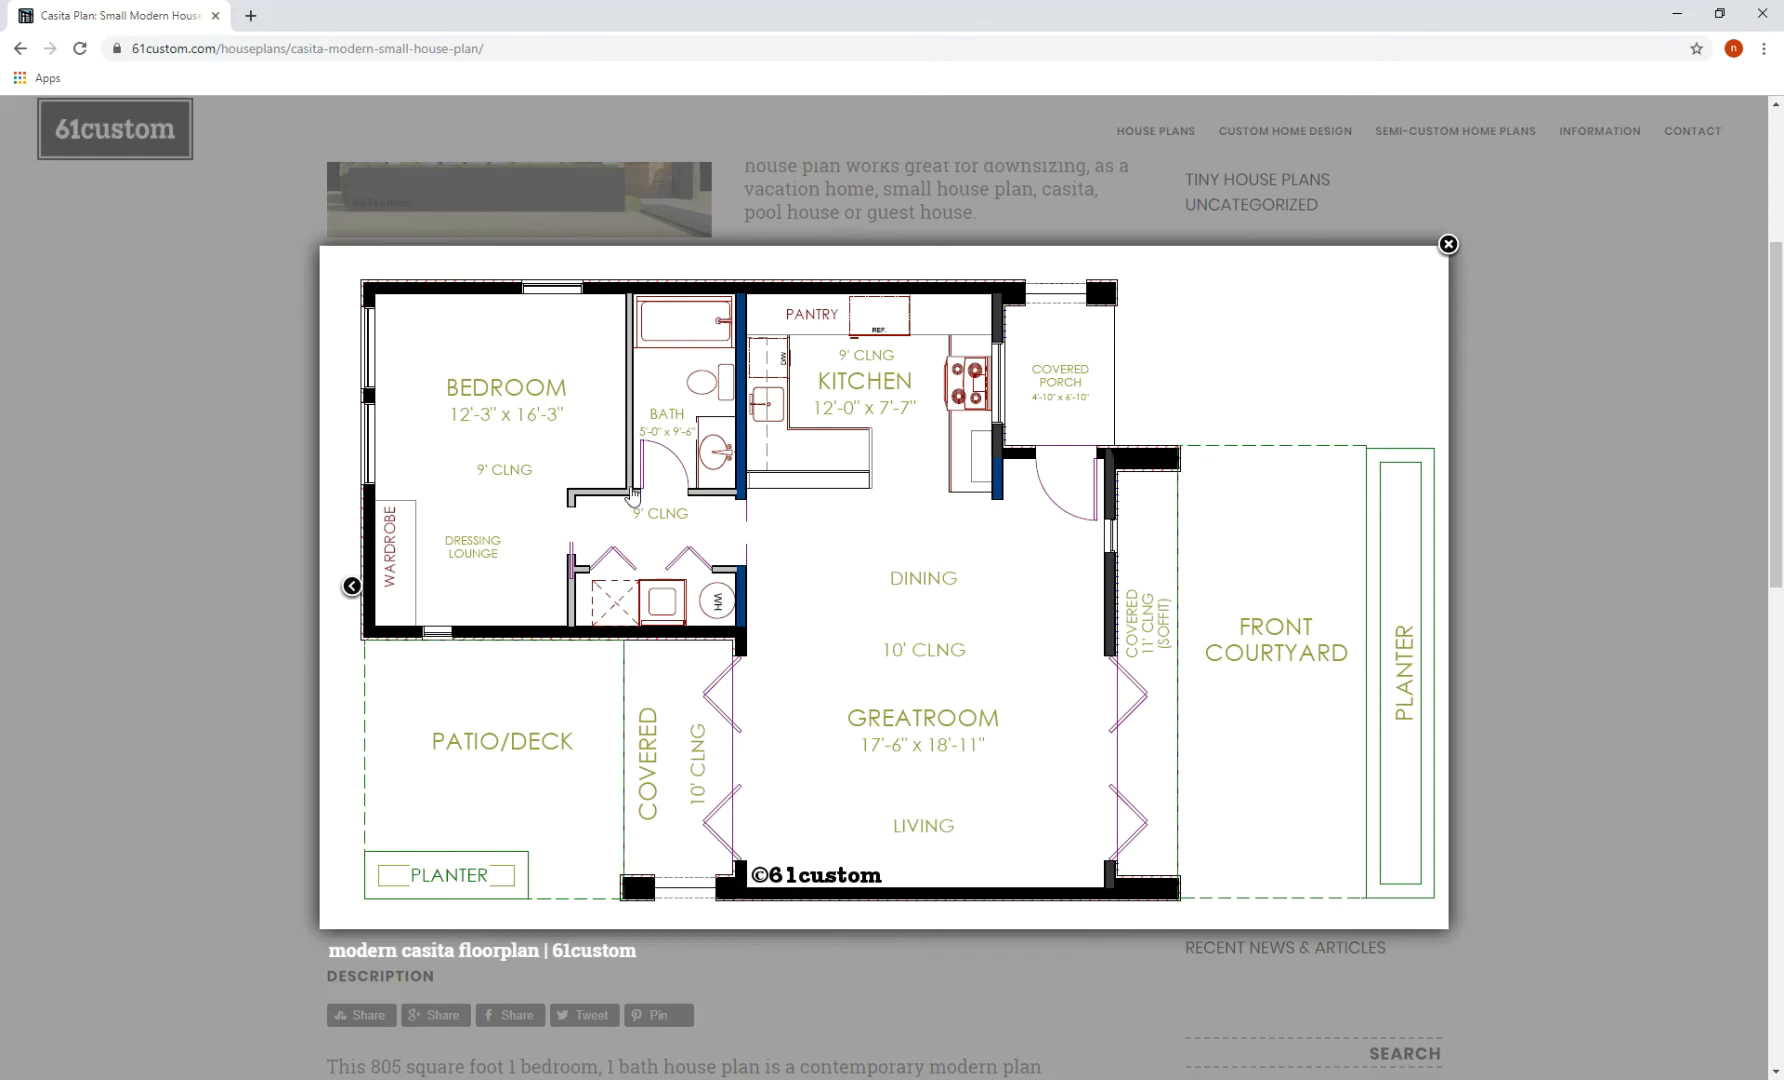
# - Place the 32" x 84" door in the bathroom's bottom wall, hinge flipped to the left, swinging inward
pyautogui.click(1677, 13)
pyautogui.scroll(3, 756, 535)
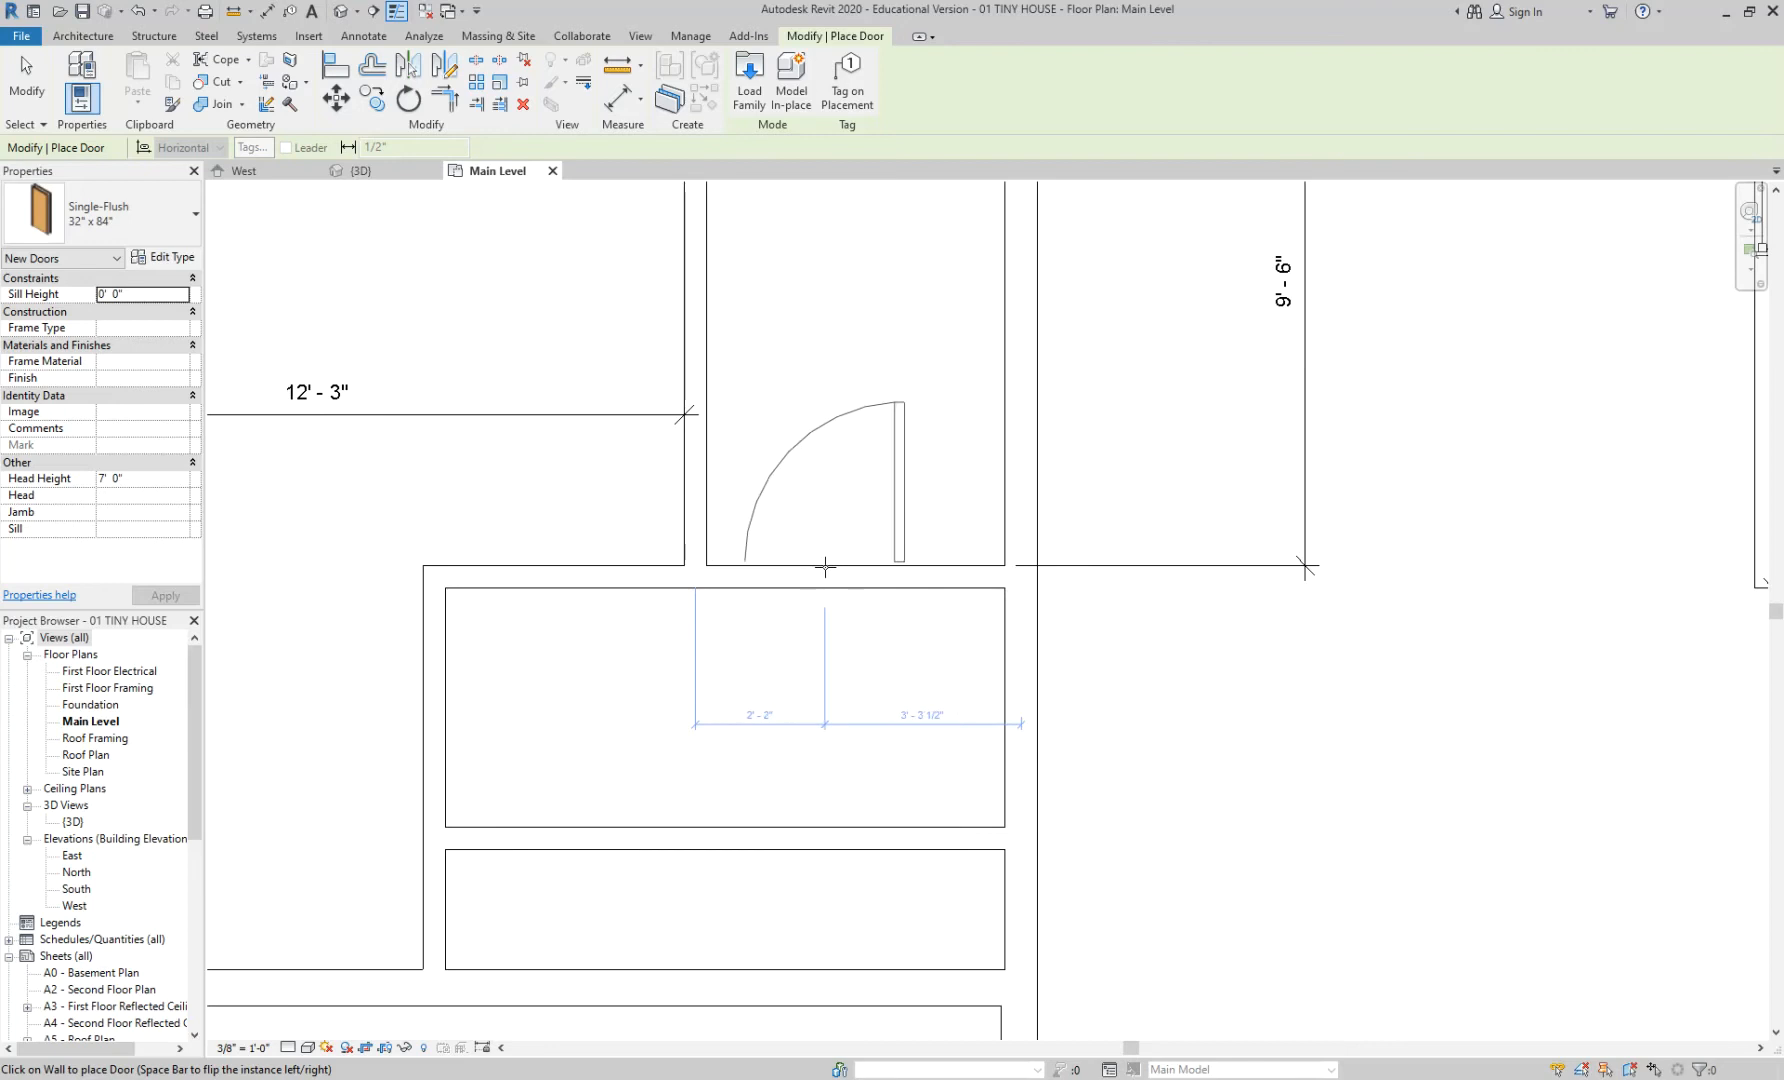
pyautogui.scroll(1, 825, 567)
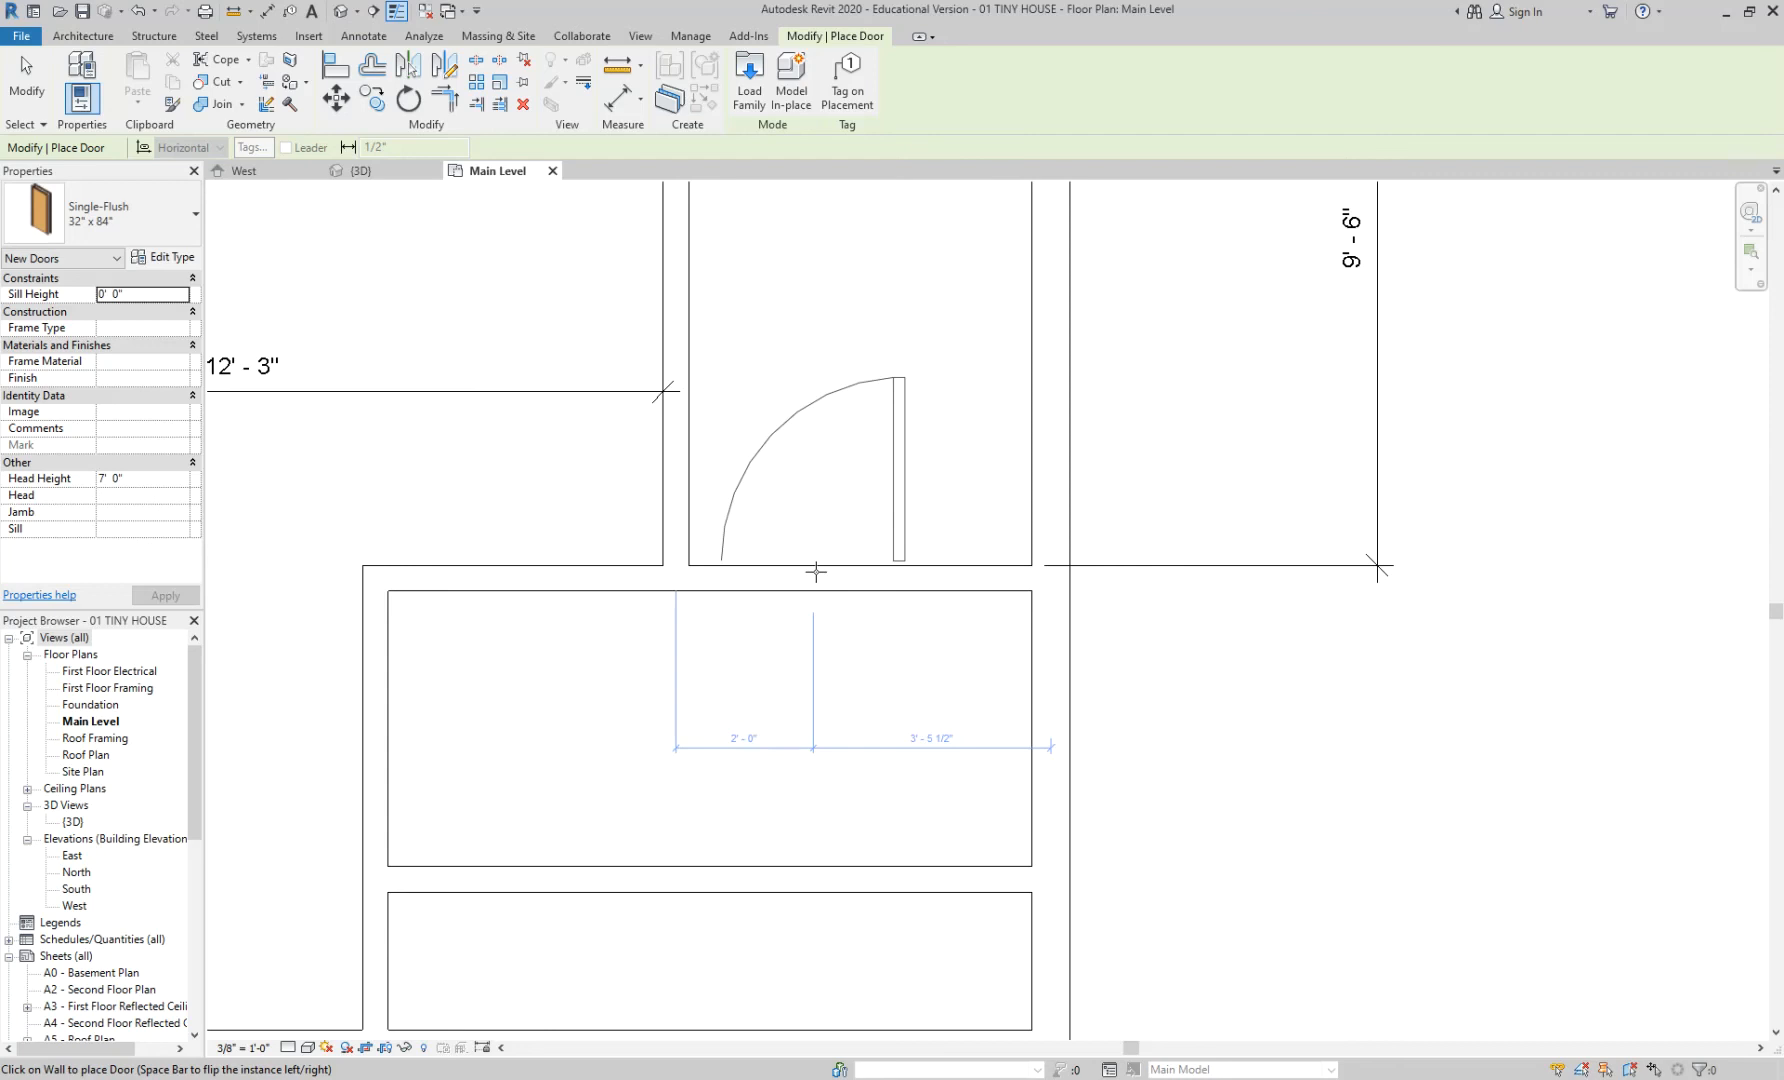
pyautogui.press('space')
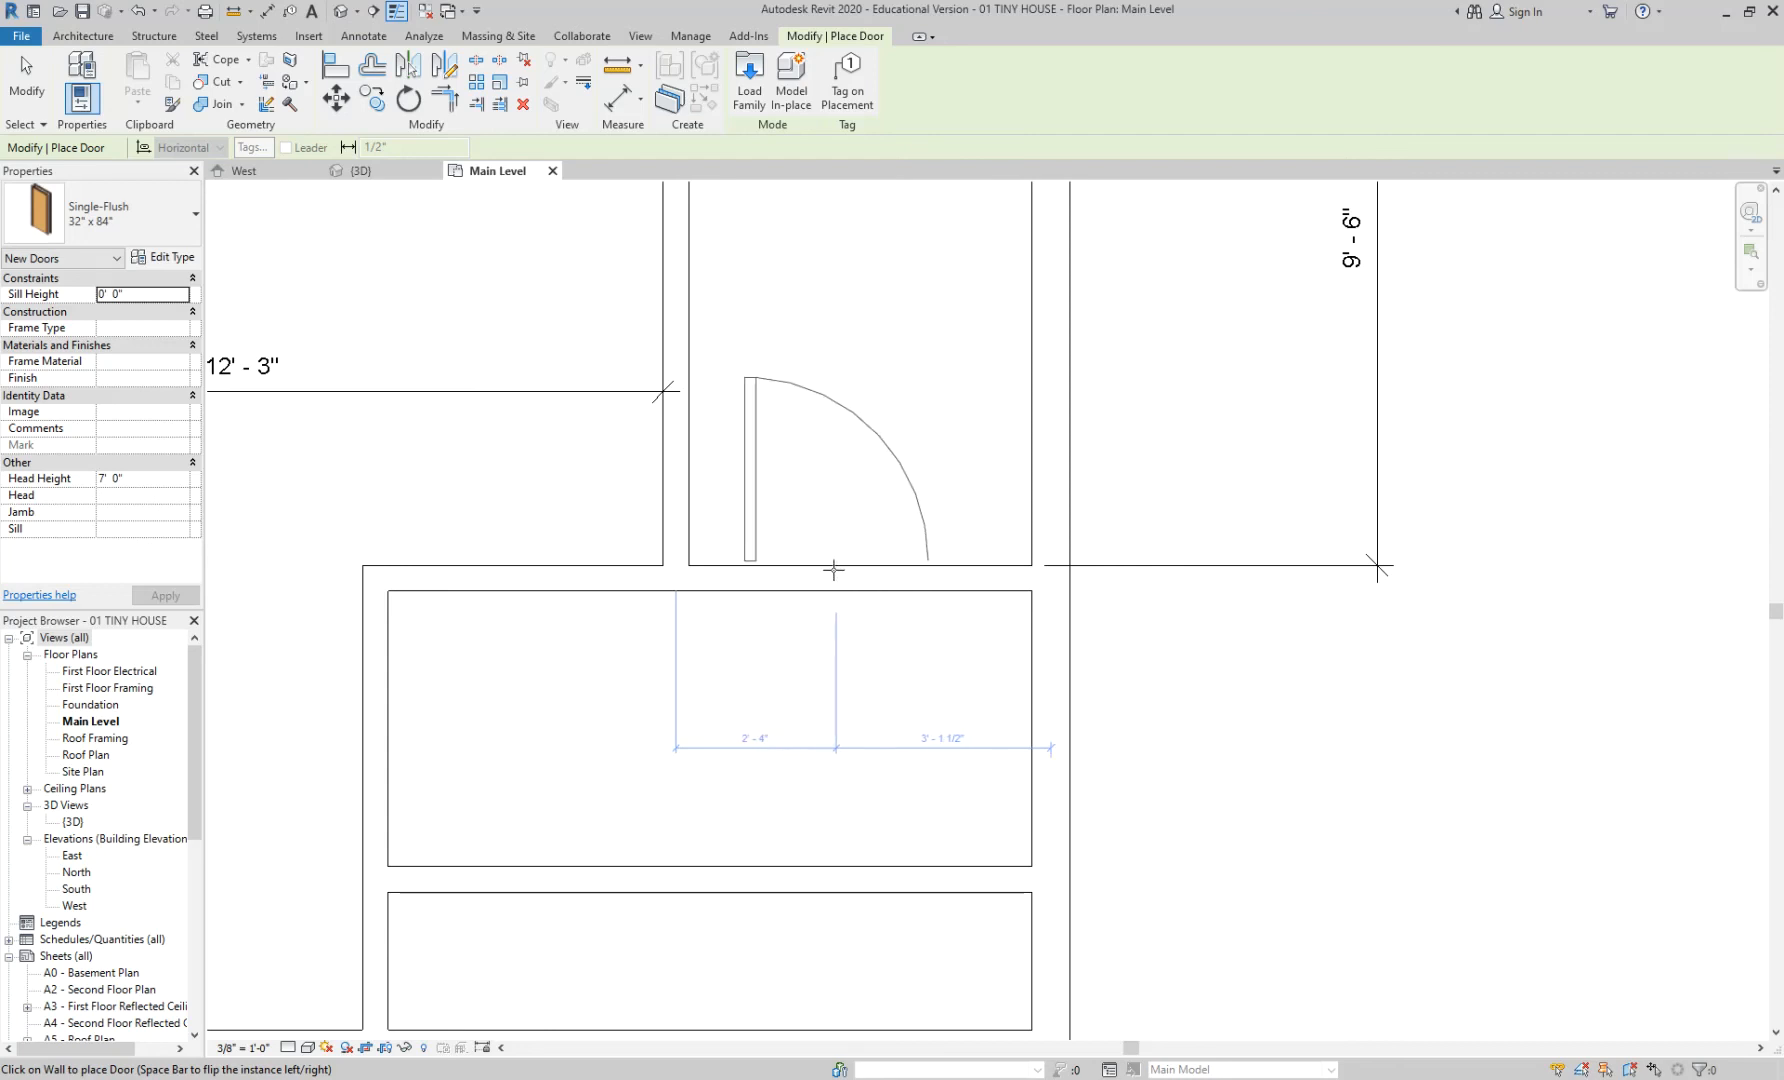
pyautogui.click(833, 571)
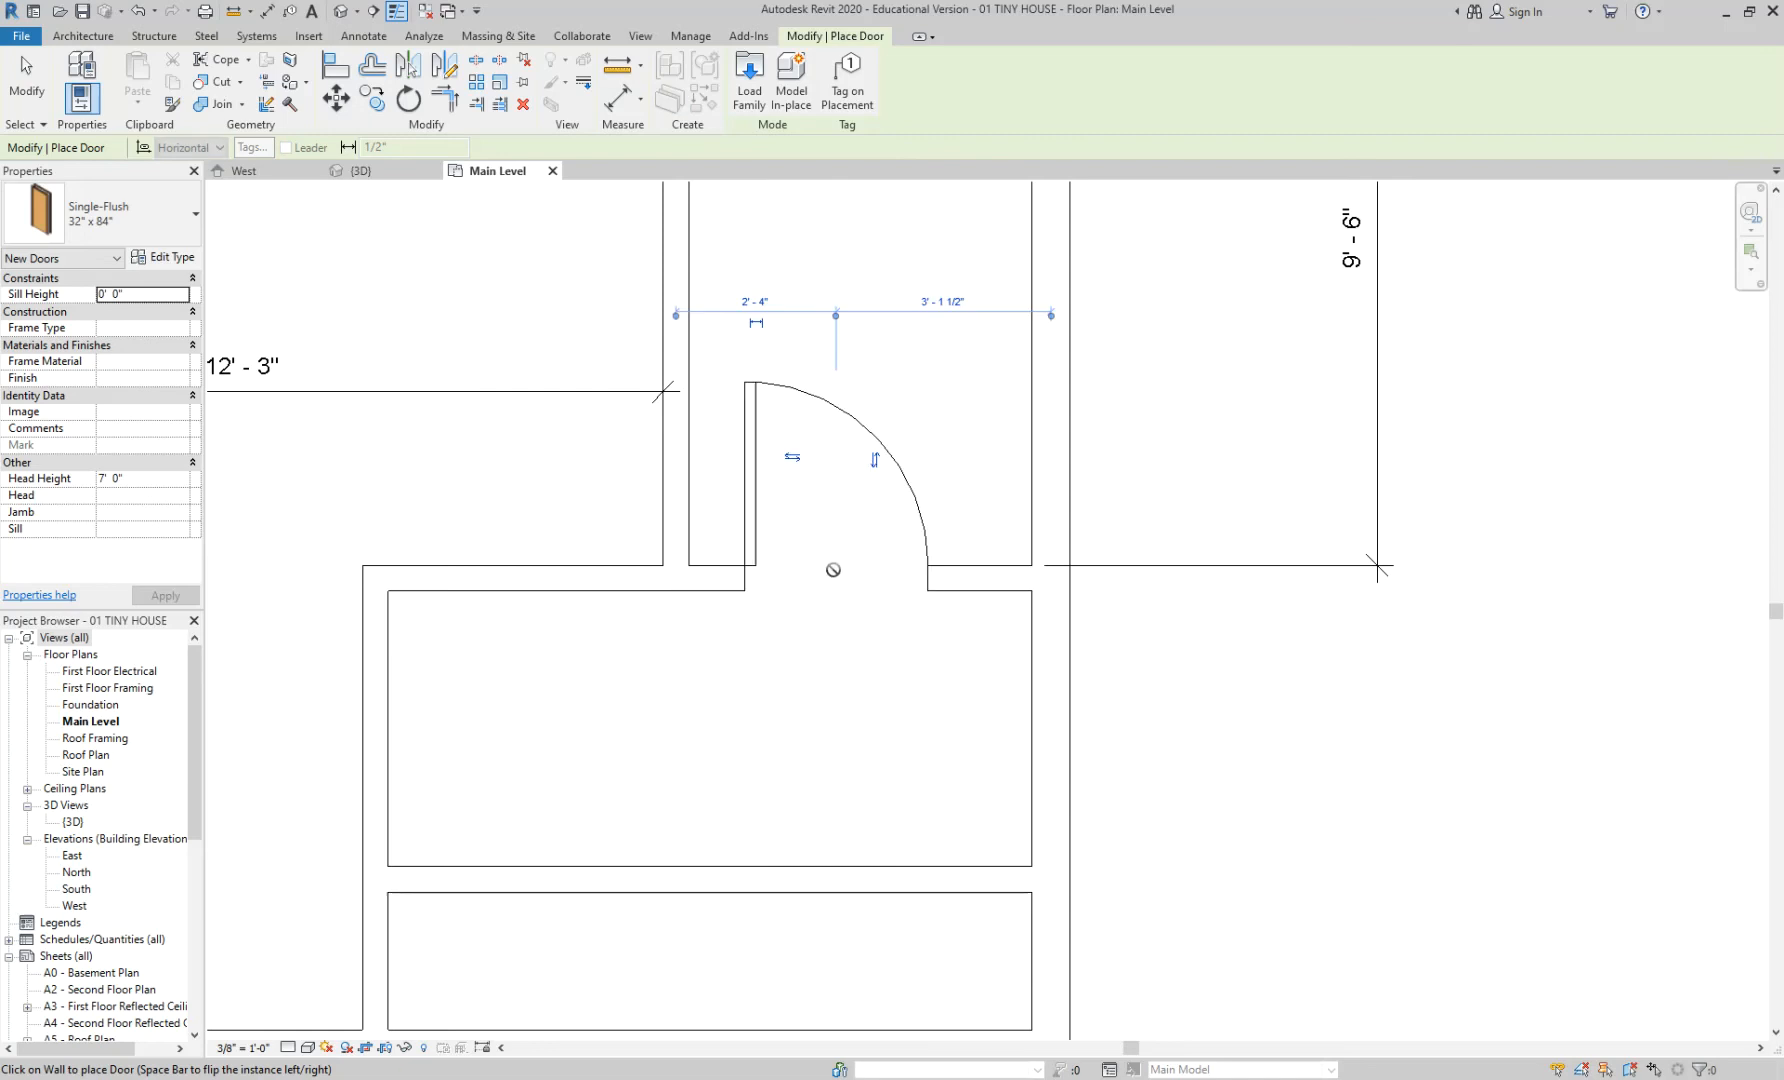
pyautogui.scroll(1, 798, 539)
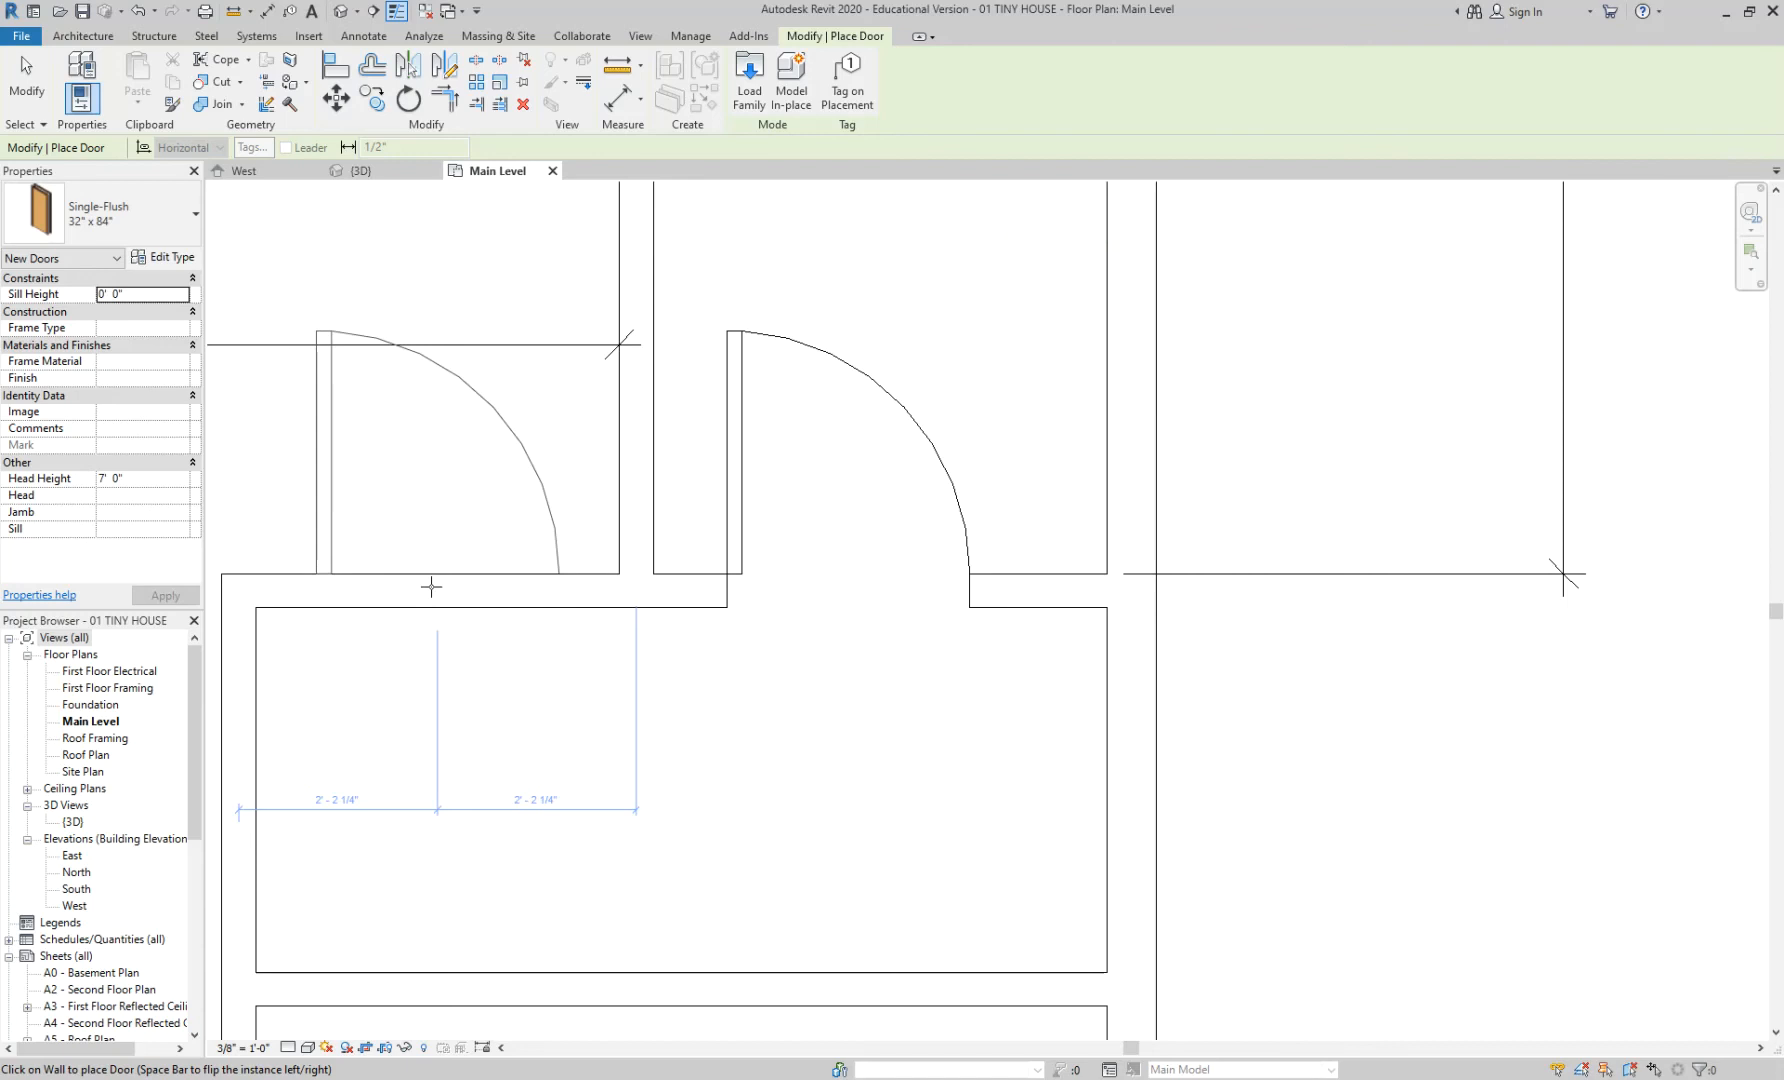
pyautogui.press('Escape')
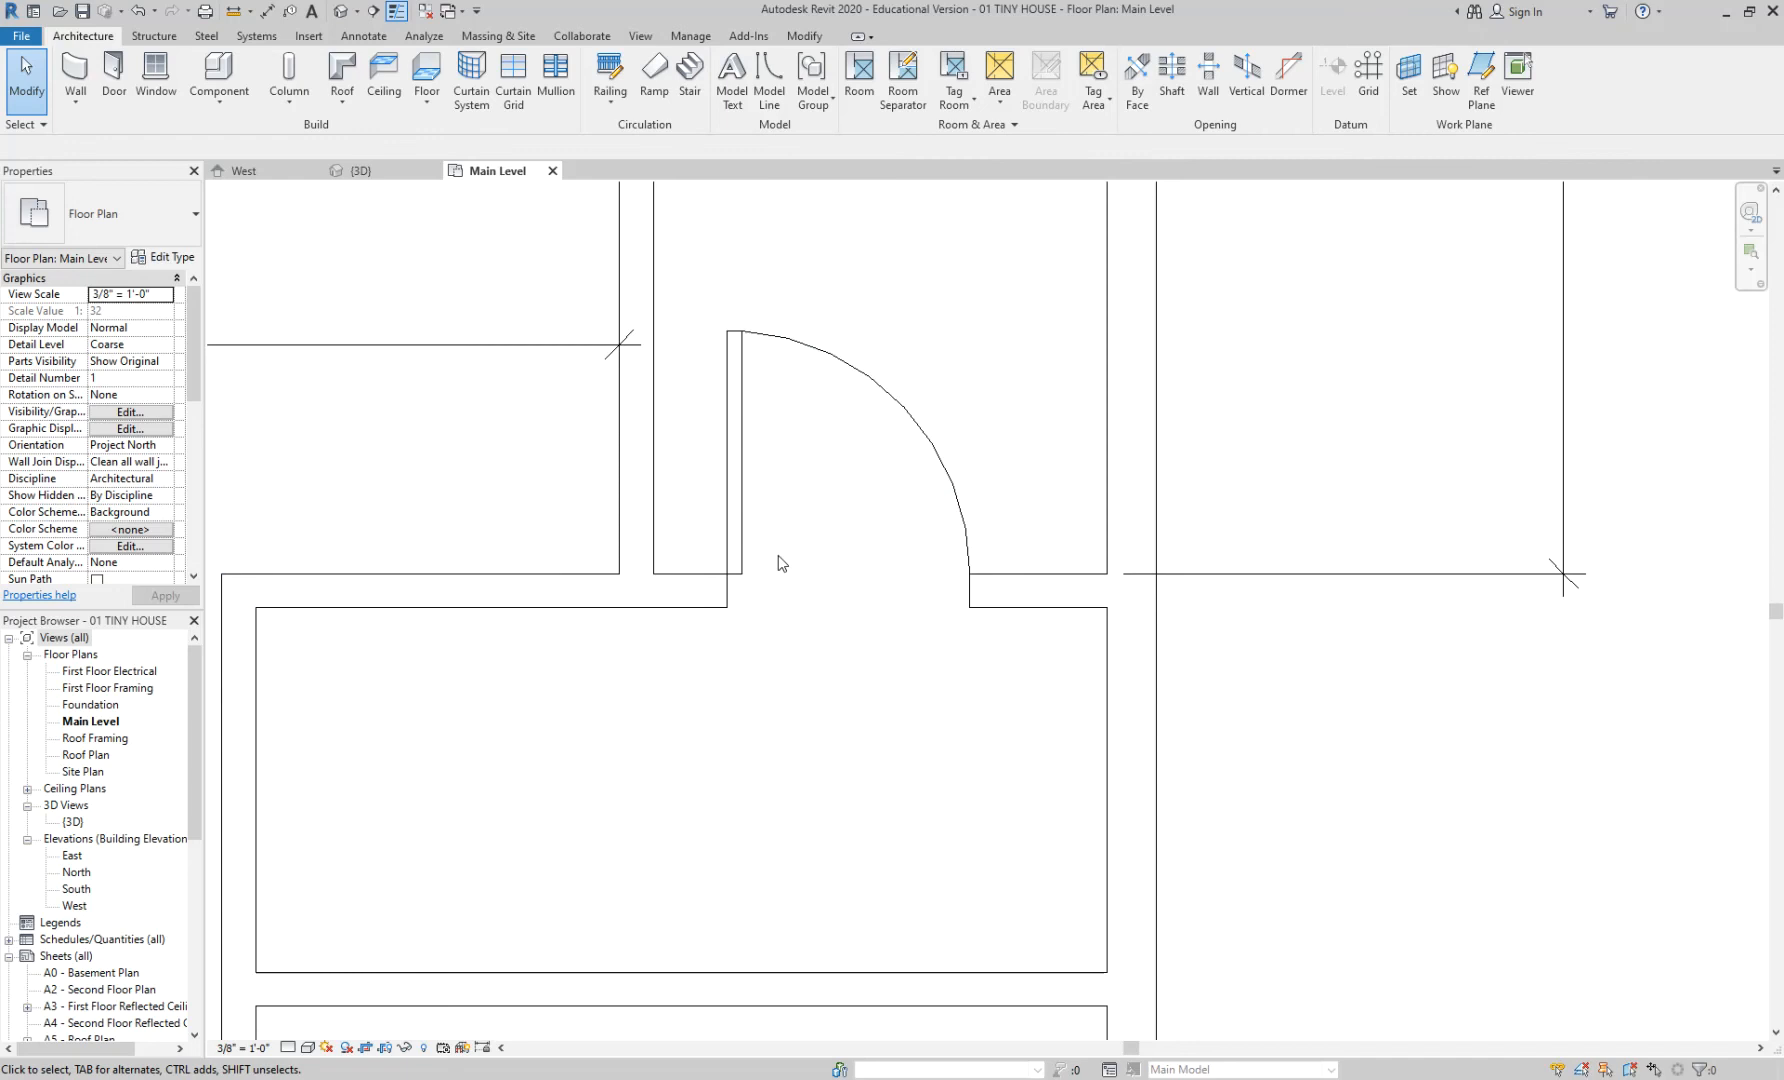
# - Add a DI aligned dimension from the bathroom's left wall face to the door edge, reading 0' - 9 3/4"
pyautogui.moveTo(781, 470); pyautogui.dragTo(837, 519, button='middle')
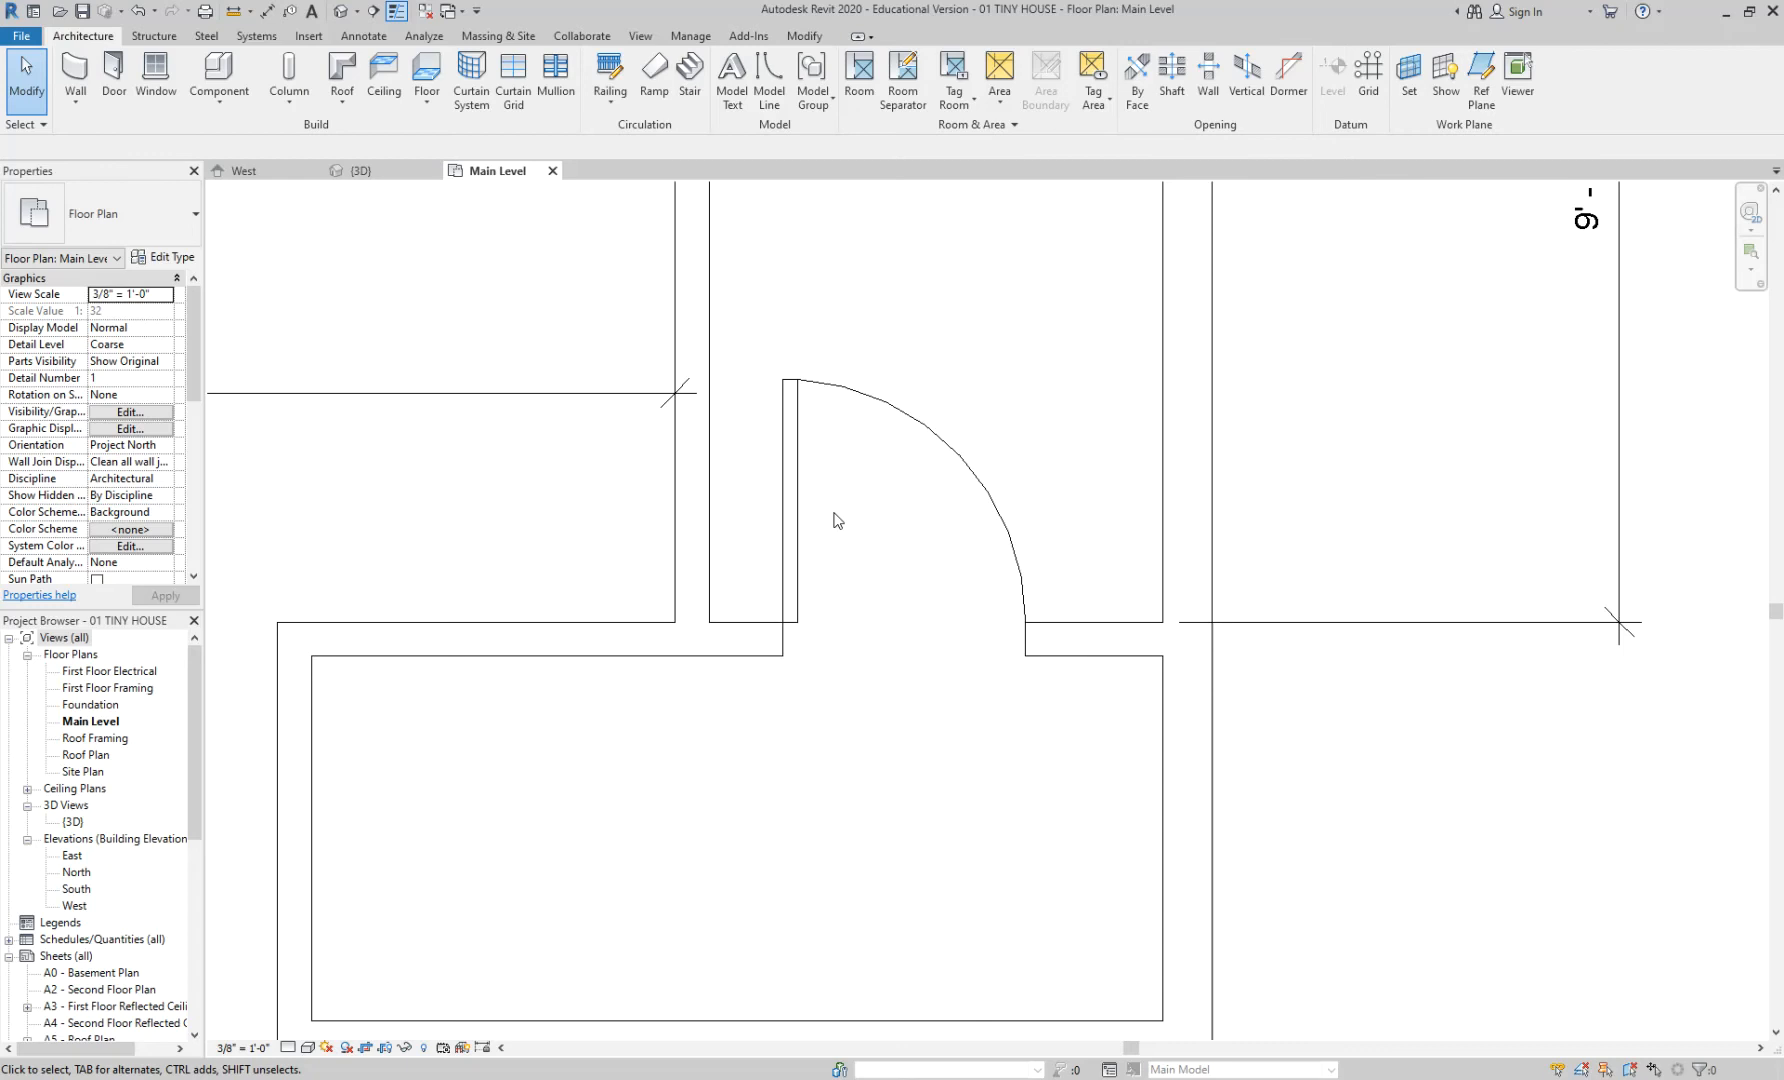
pyautogui.scroll(2, 770, 562)
pyautogui.moveTo(740, 530)
pyautogui.mouseDown(button='middle')
pyautogui.moveTo(762, 535)
pyautogui.moveTo(749, 527)
pyautogui.mouseUp(button='middle')
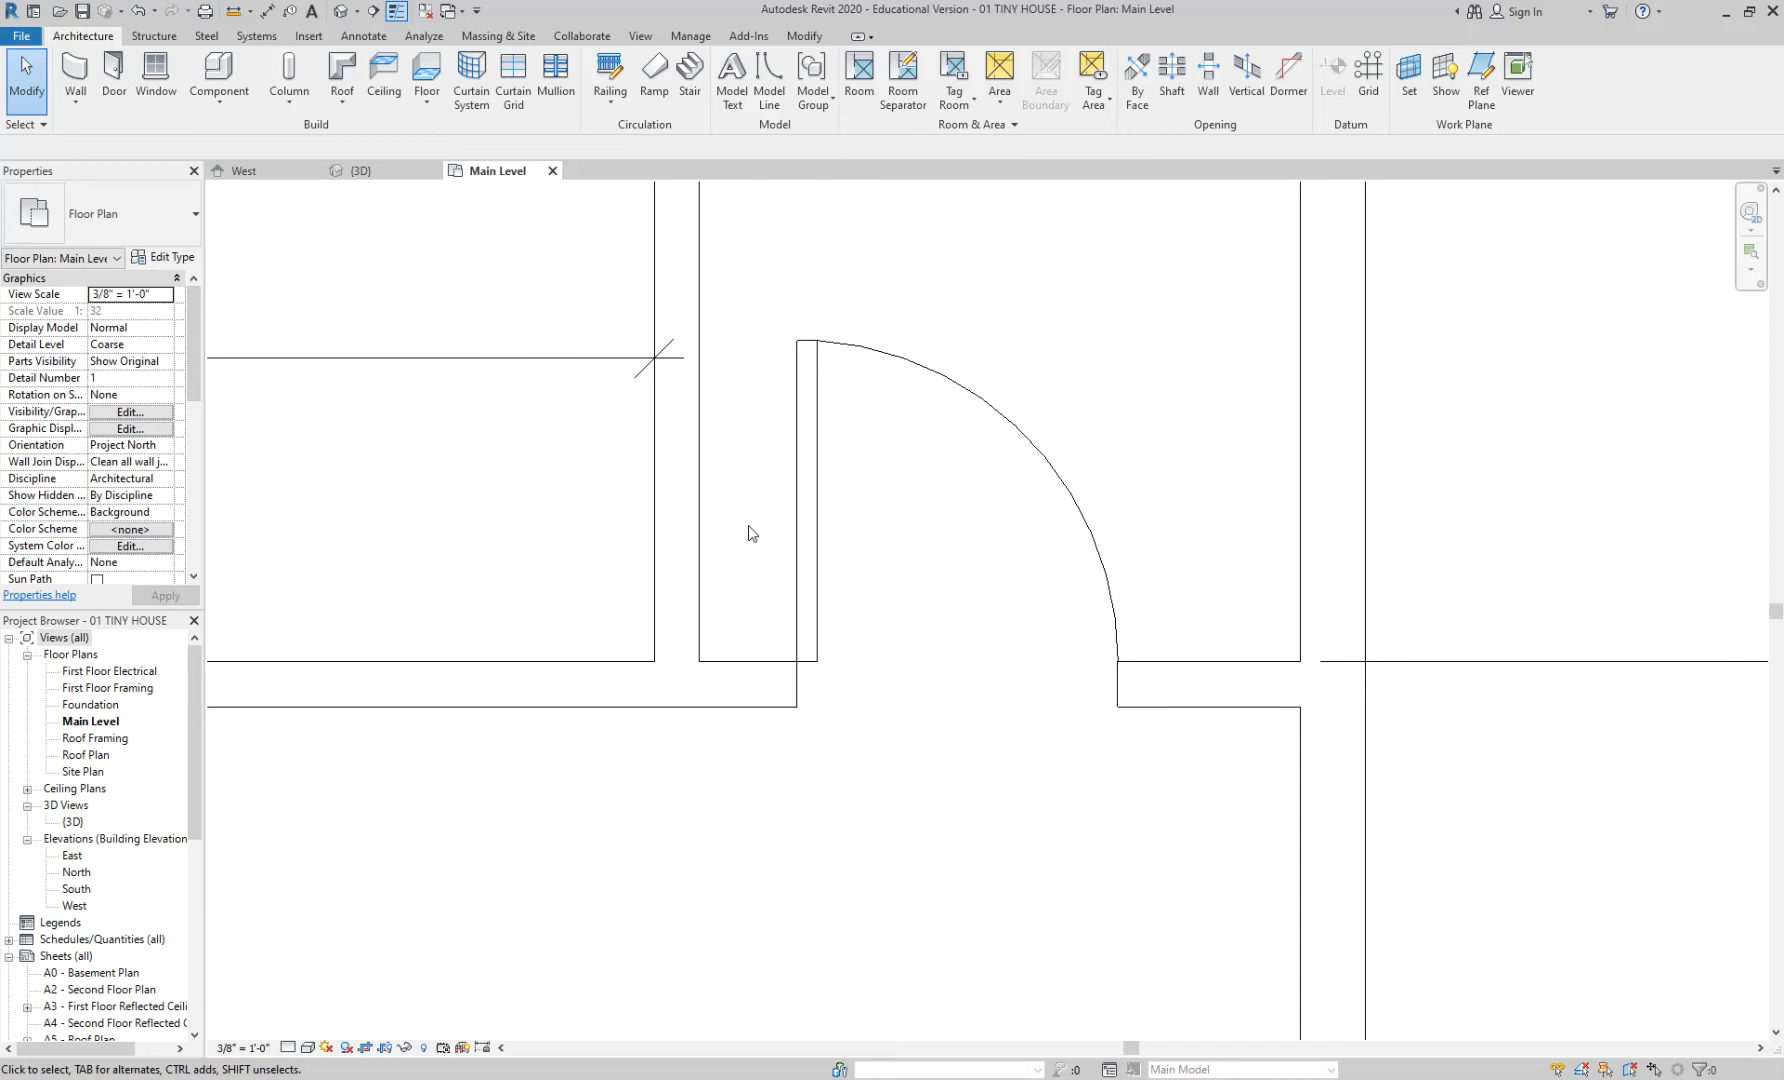
pyautogui.press('d')
pyautogui.press('i')
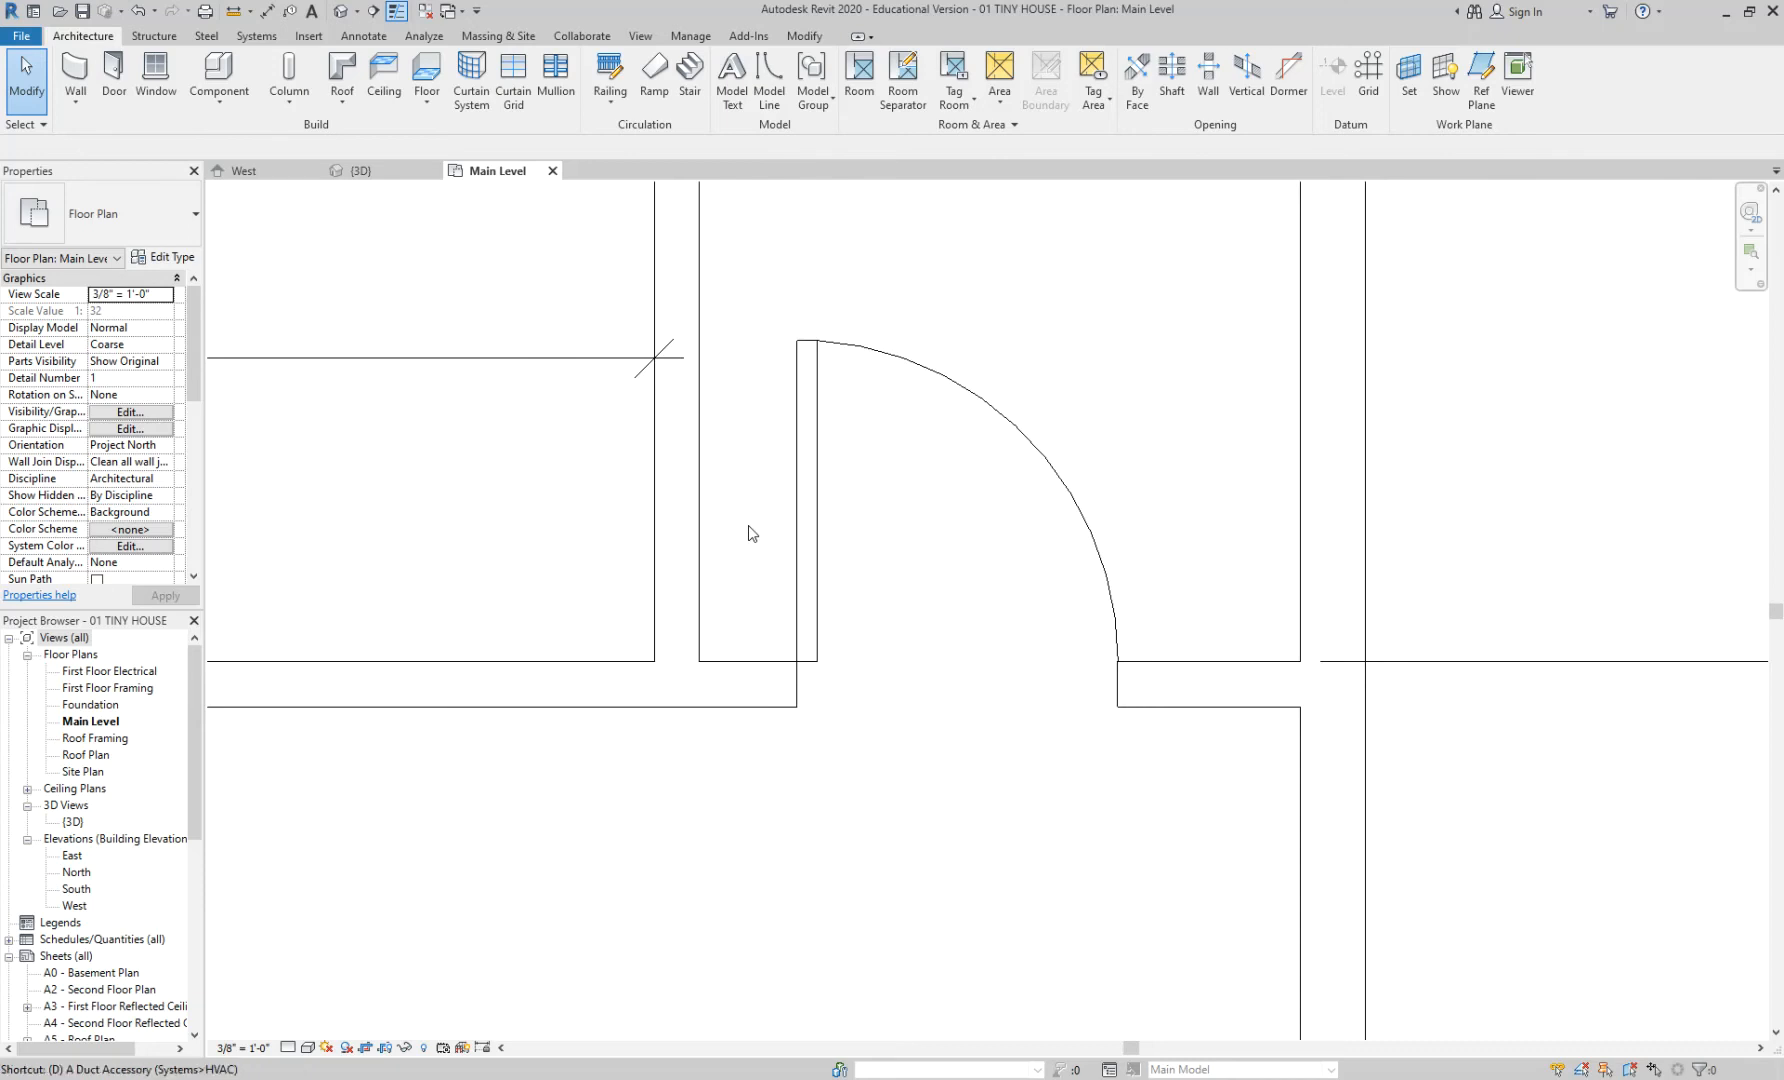
pyautogui.click(700, 555)
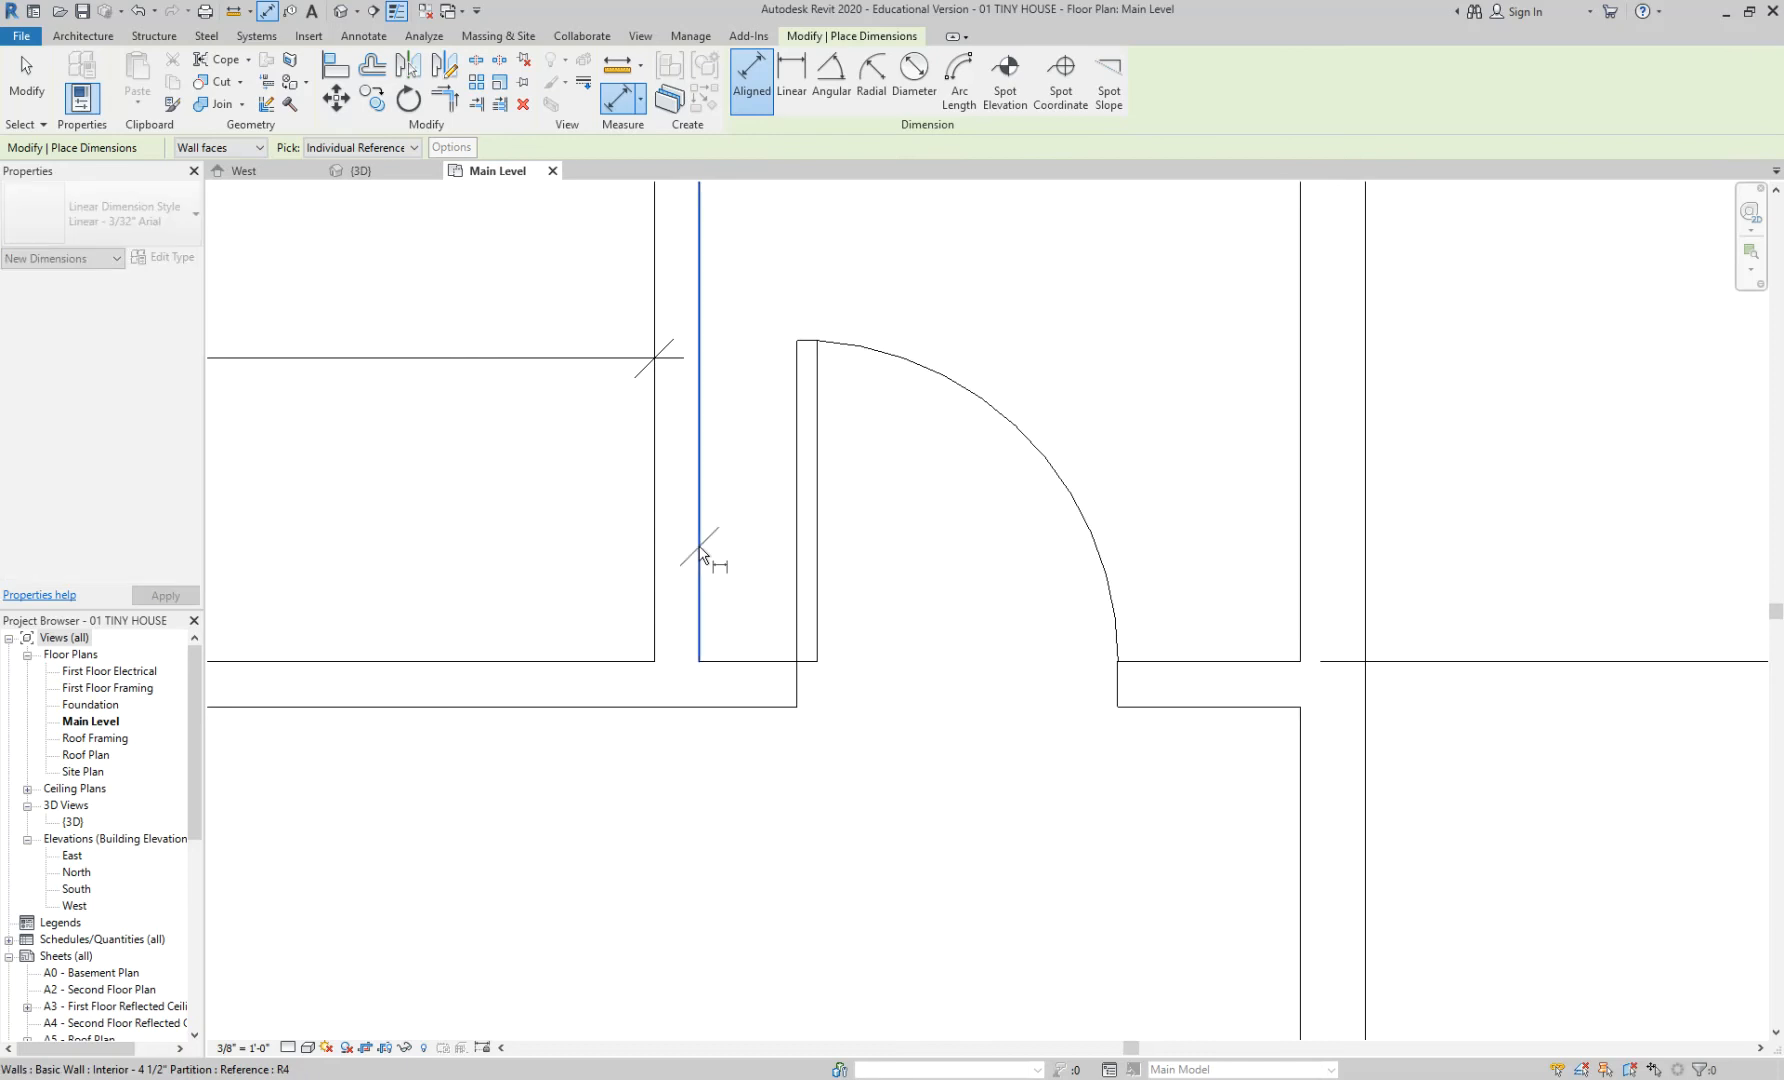
pyautogui.click(798, 682)
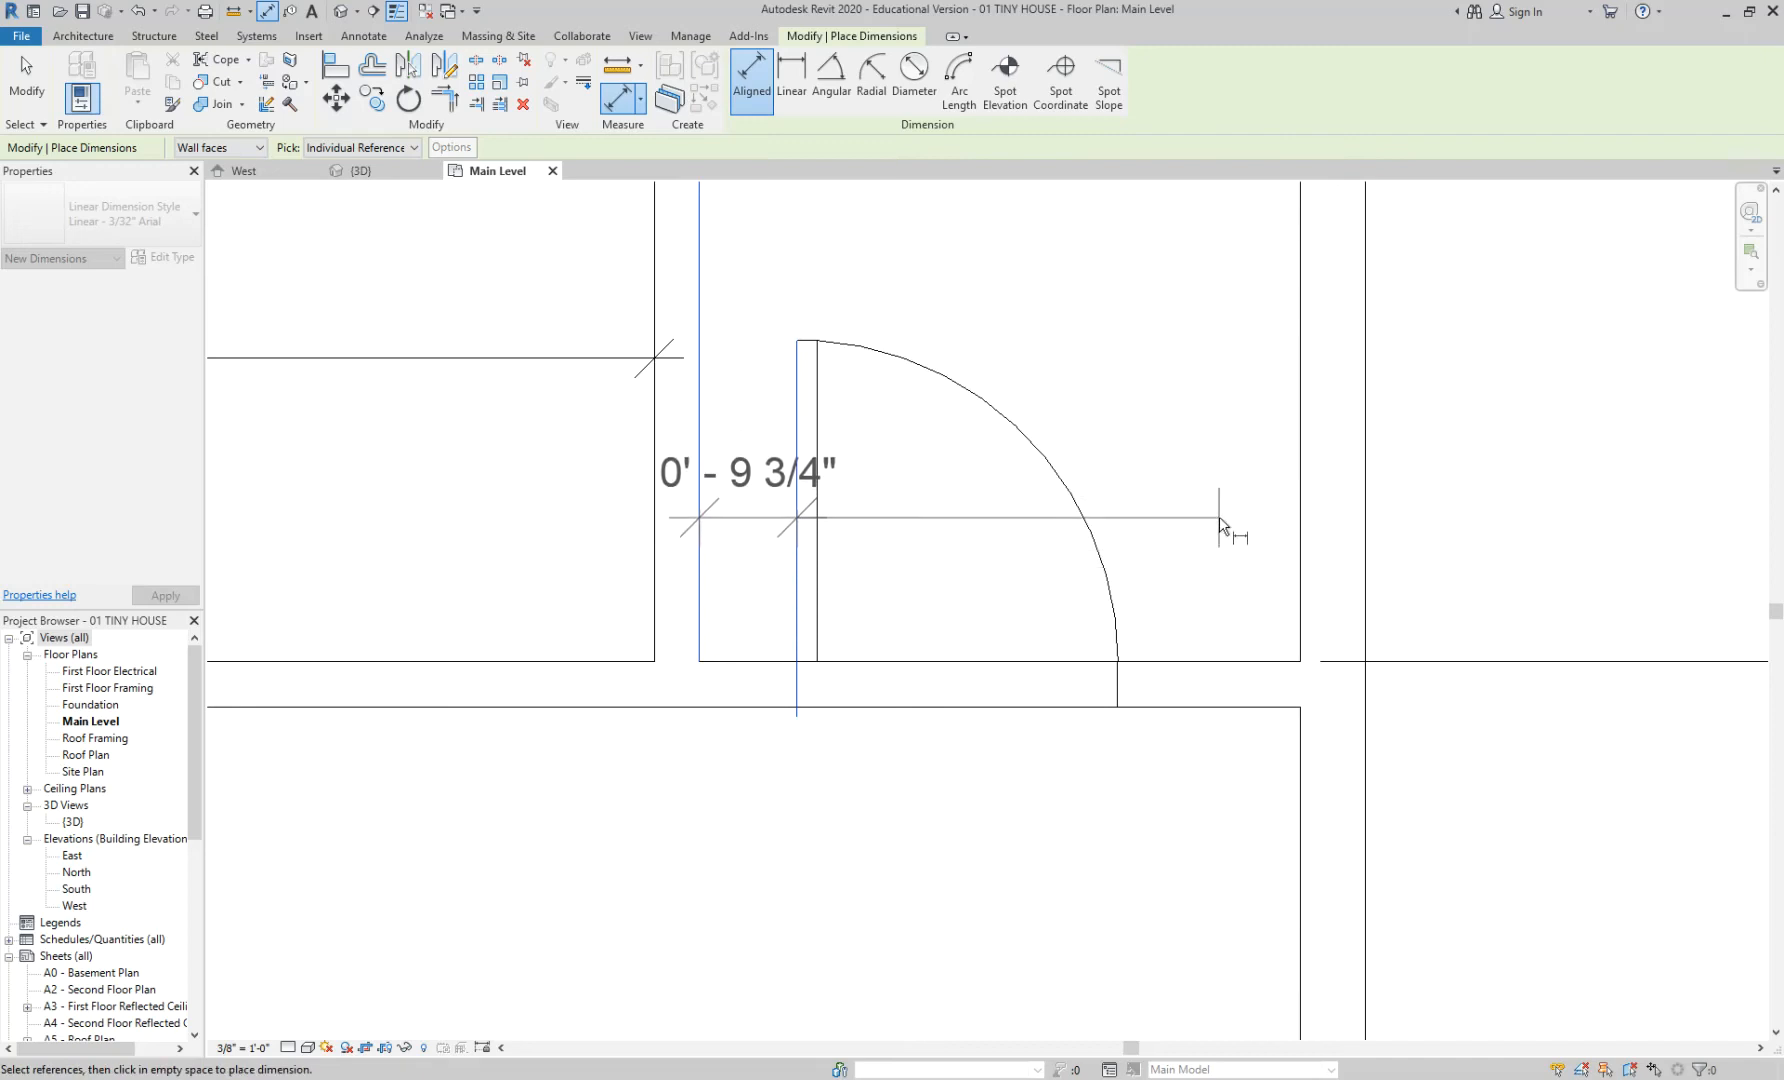
pyautogui.click(1012, 560)
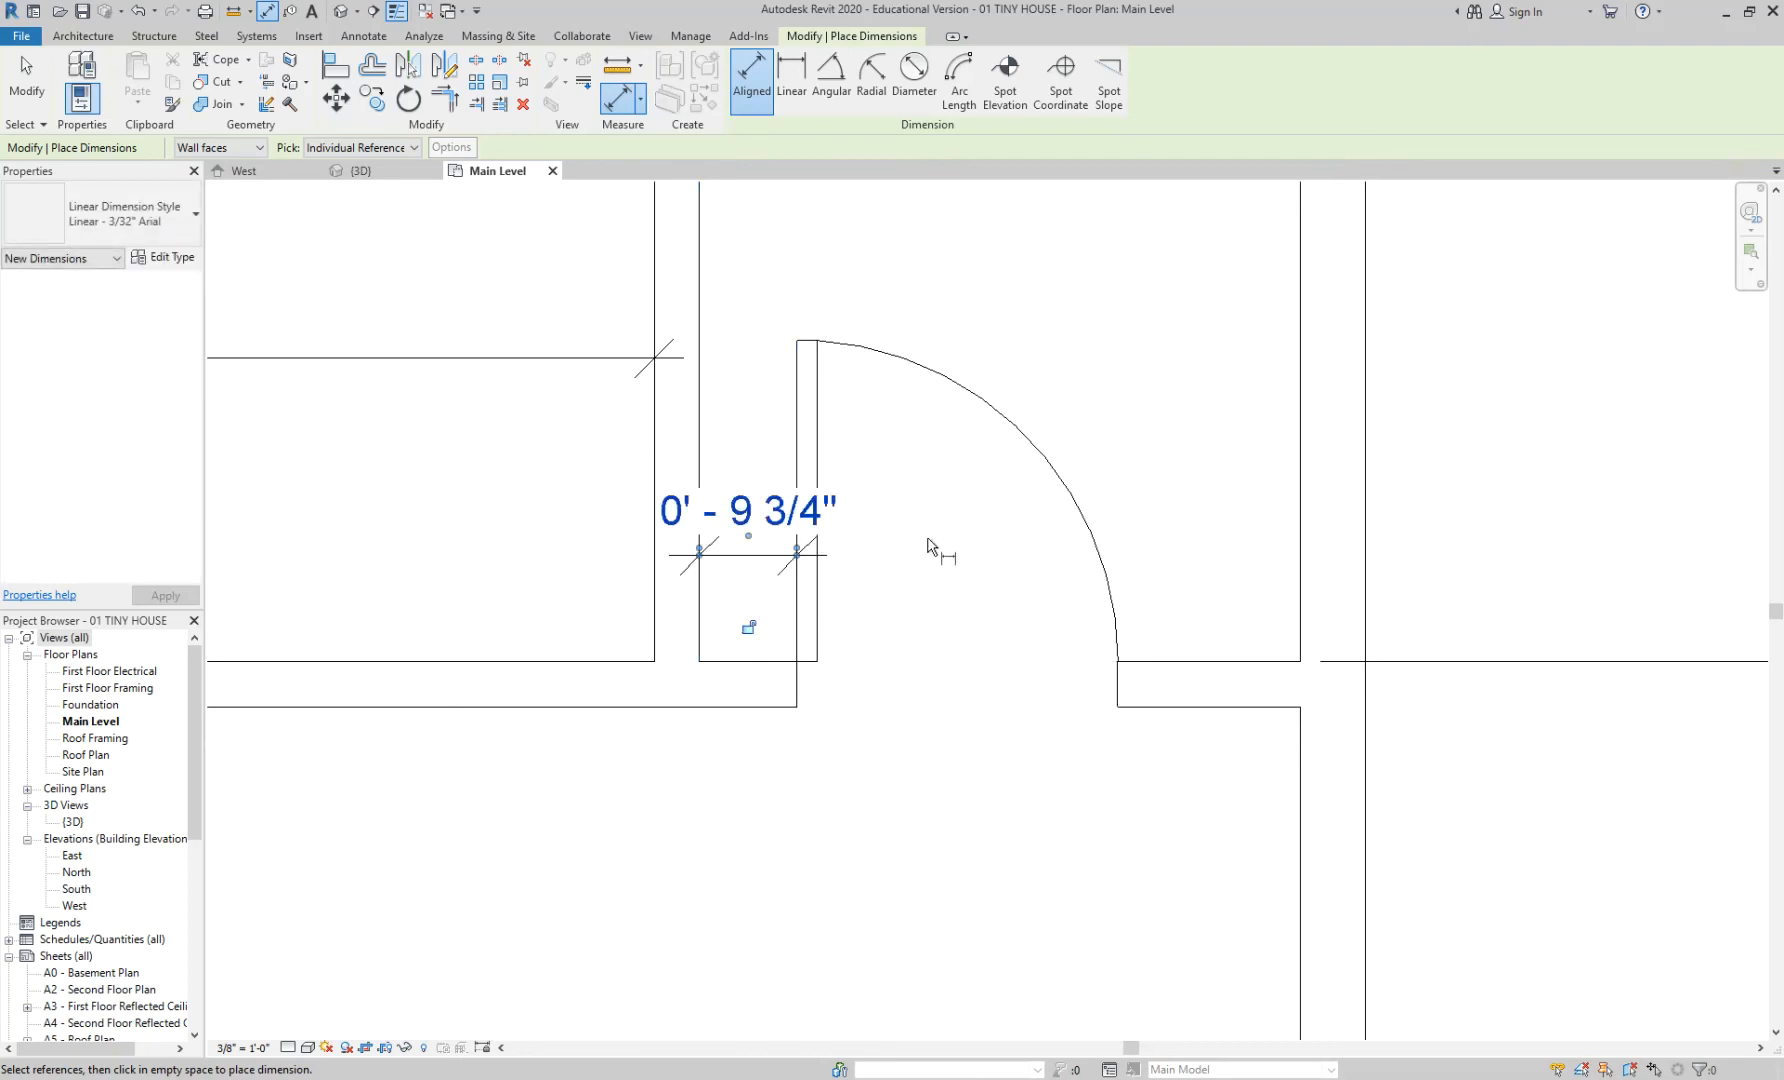
pyautogui.press('Escape')
pyautogui.press('Escape')
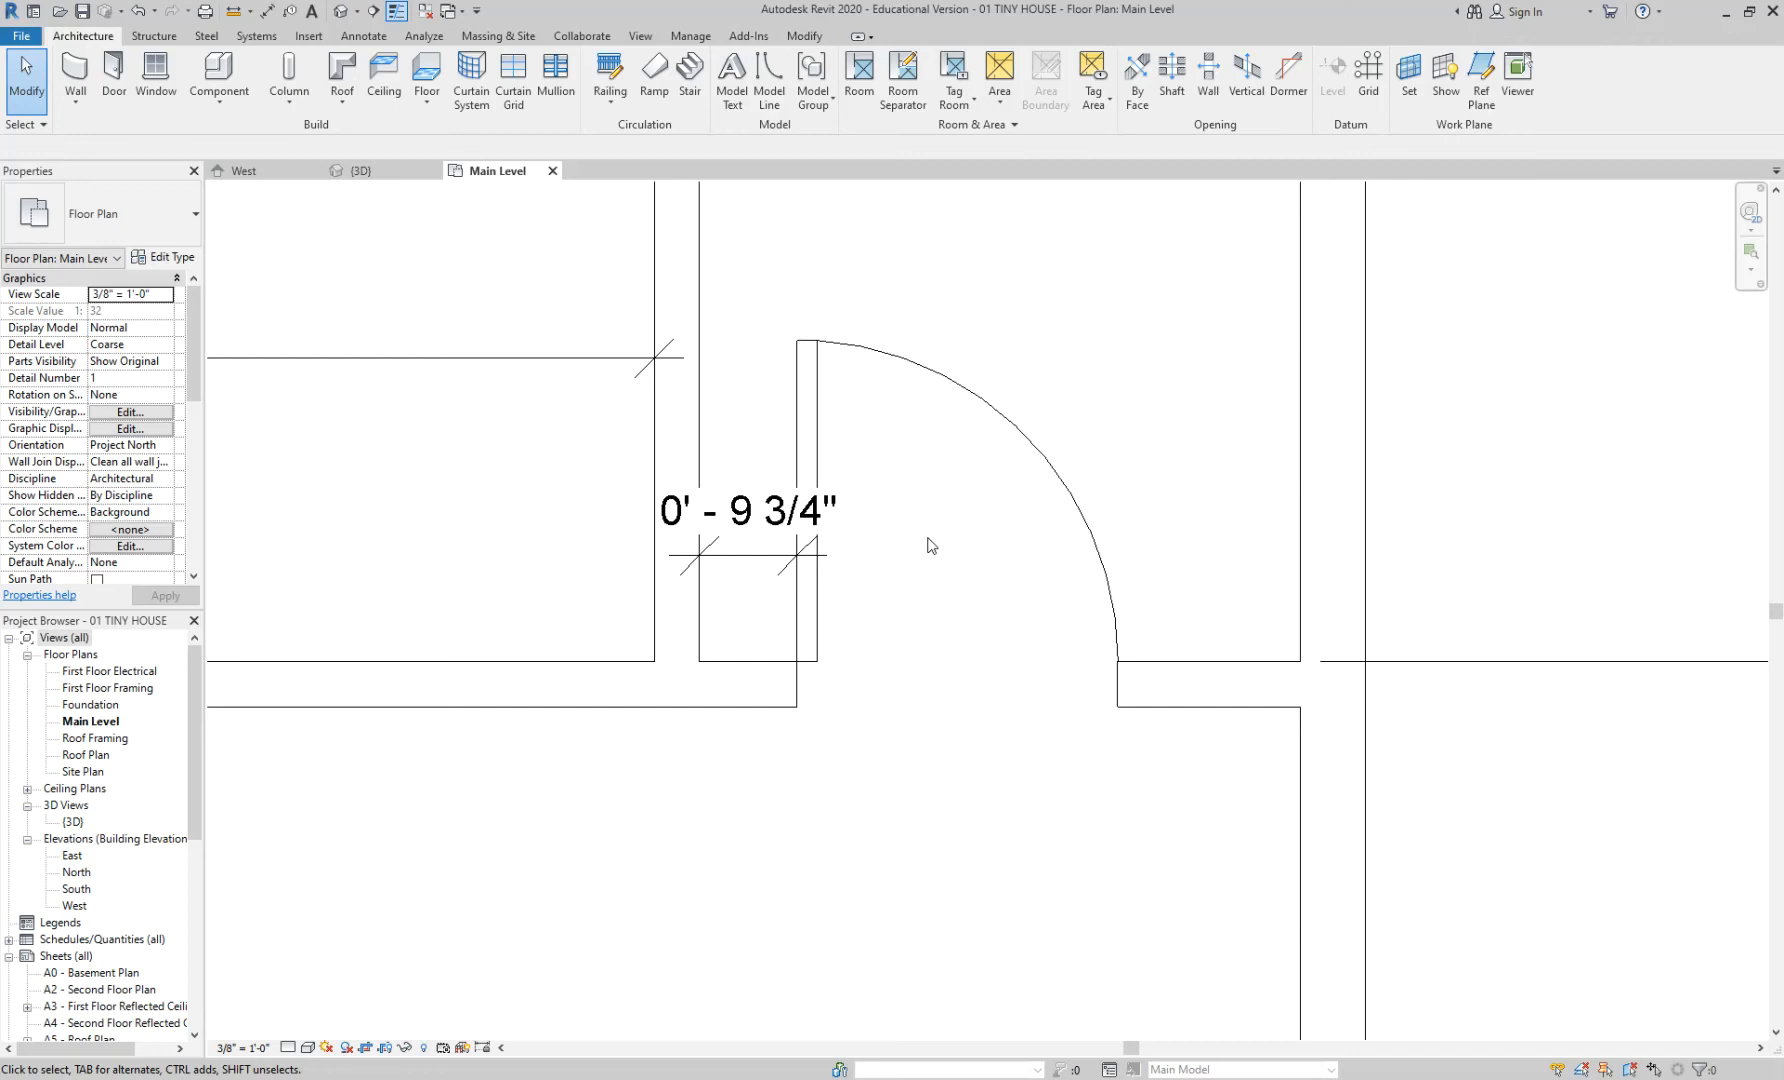
# - Change the door's 0' - 9 3/4" temporary dimension to 0' - 6" from the left wall face
pyautogui.click(820, 410)
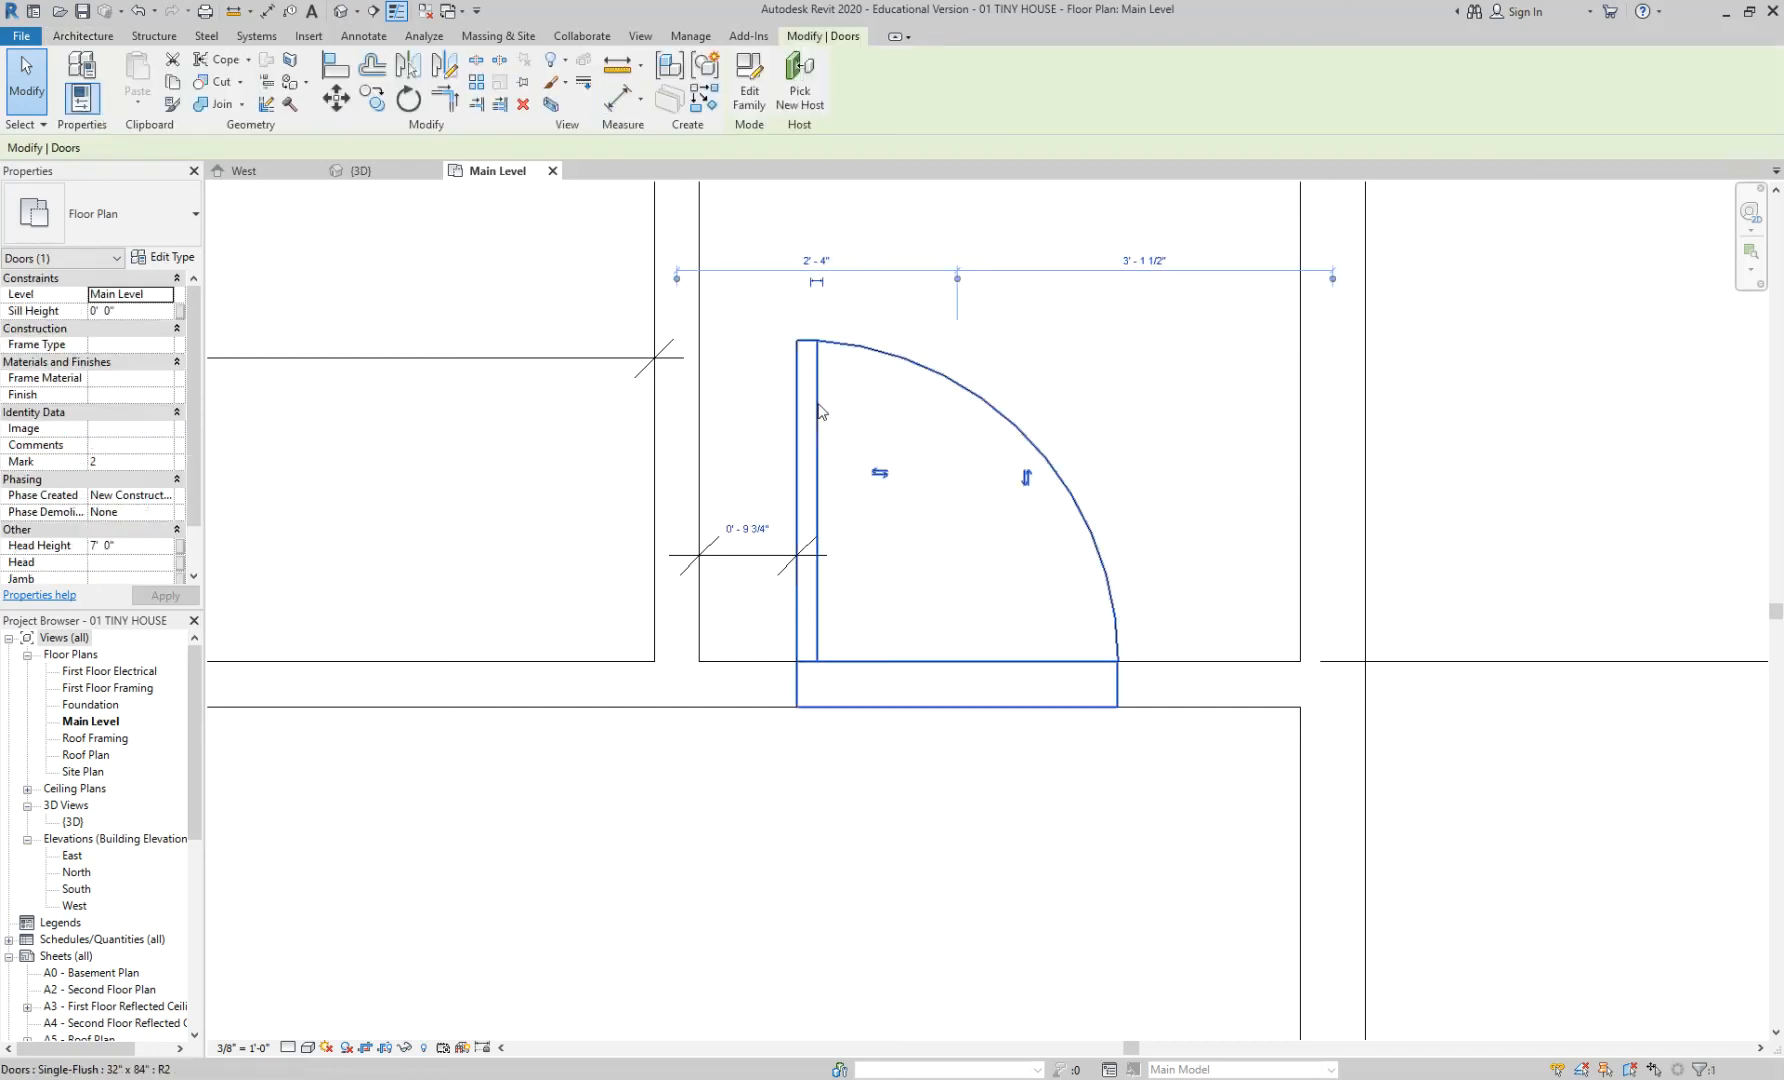
pyautogui.click(752, 528)
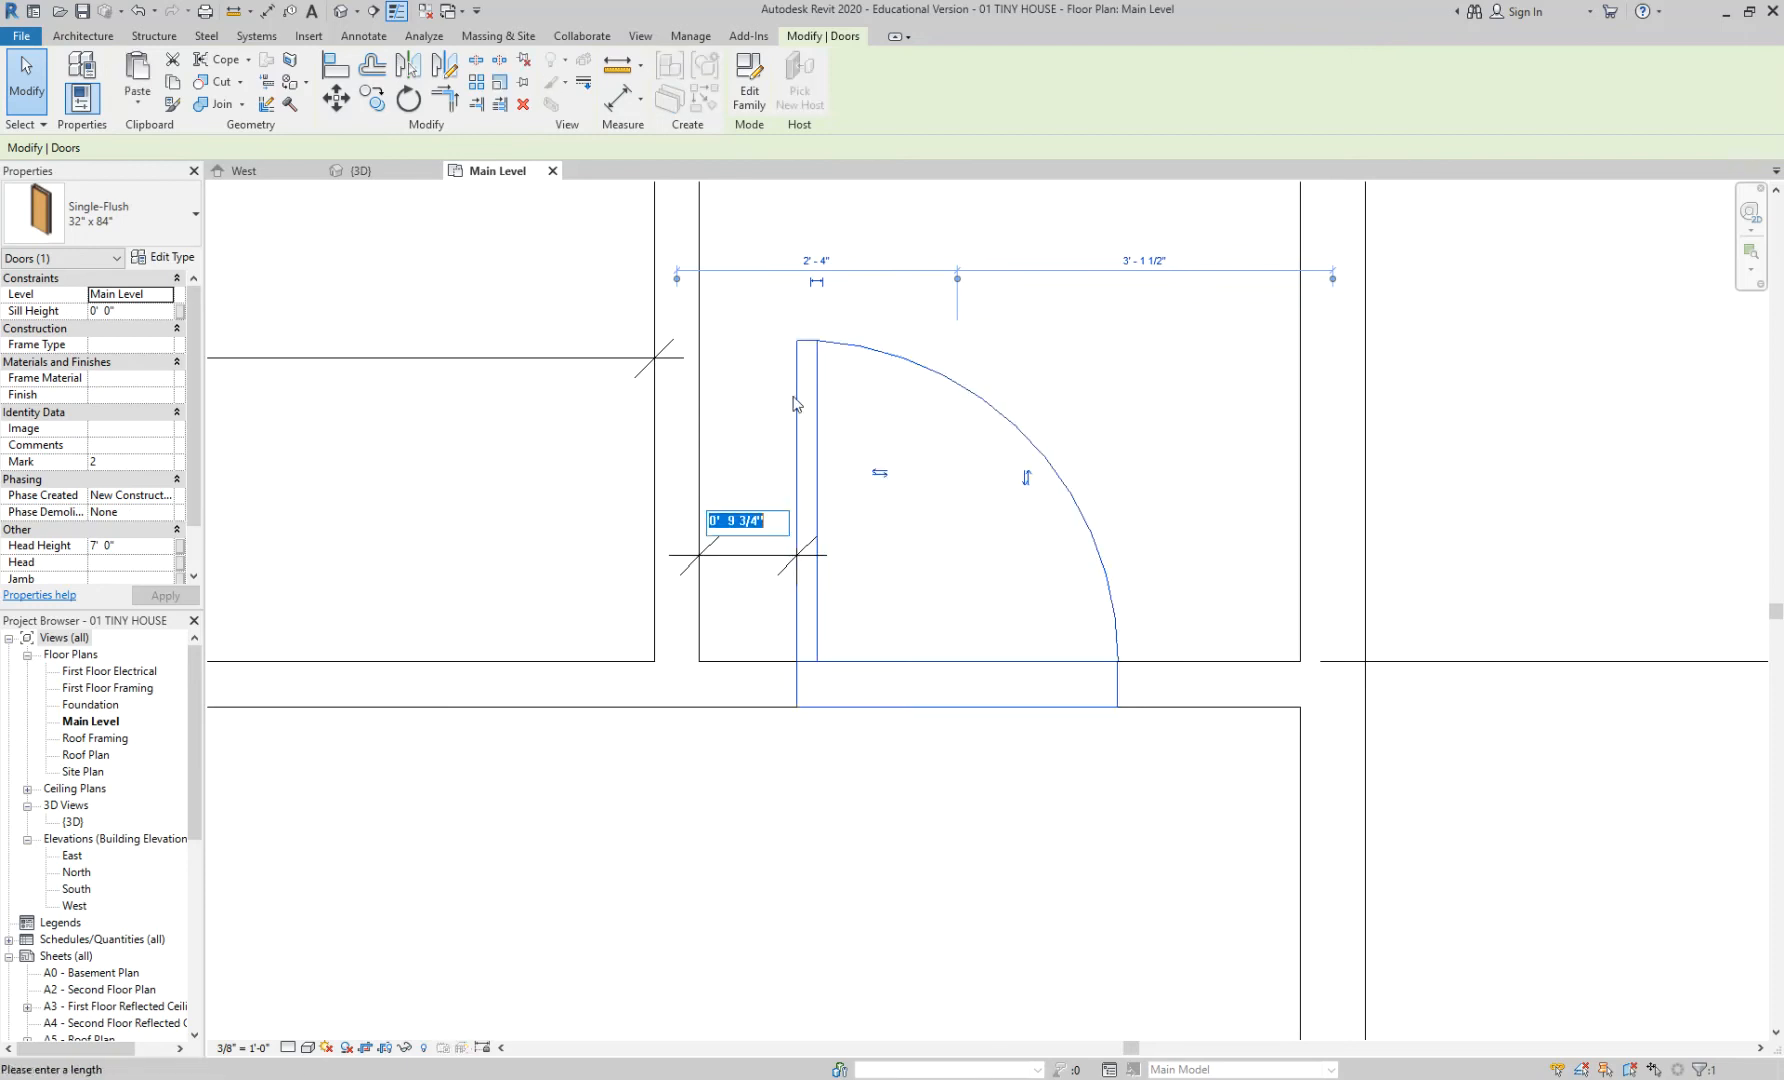
pyautogui.write('0 6')
pyautogui.press('Return')
pyautogui.click(1127, 415)
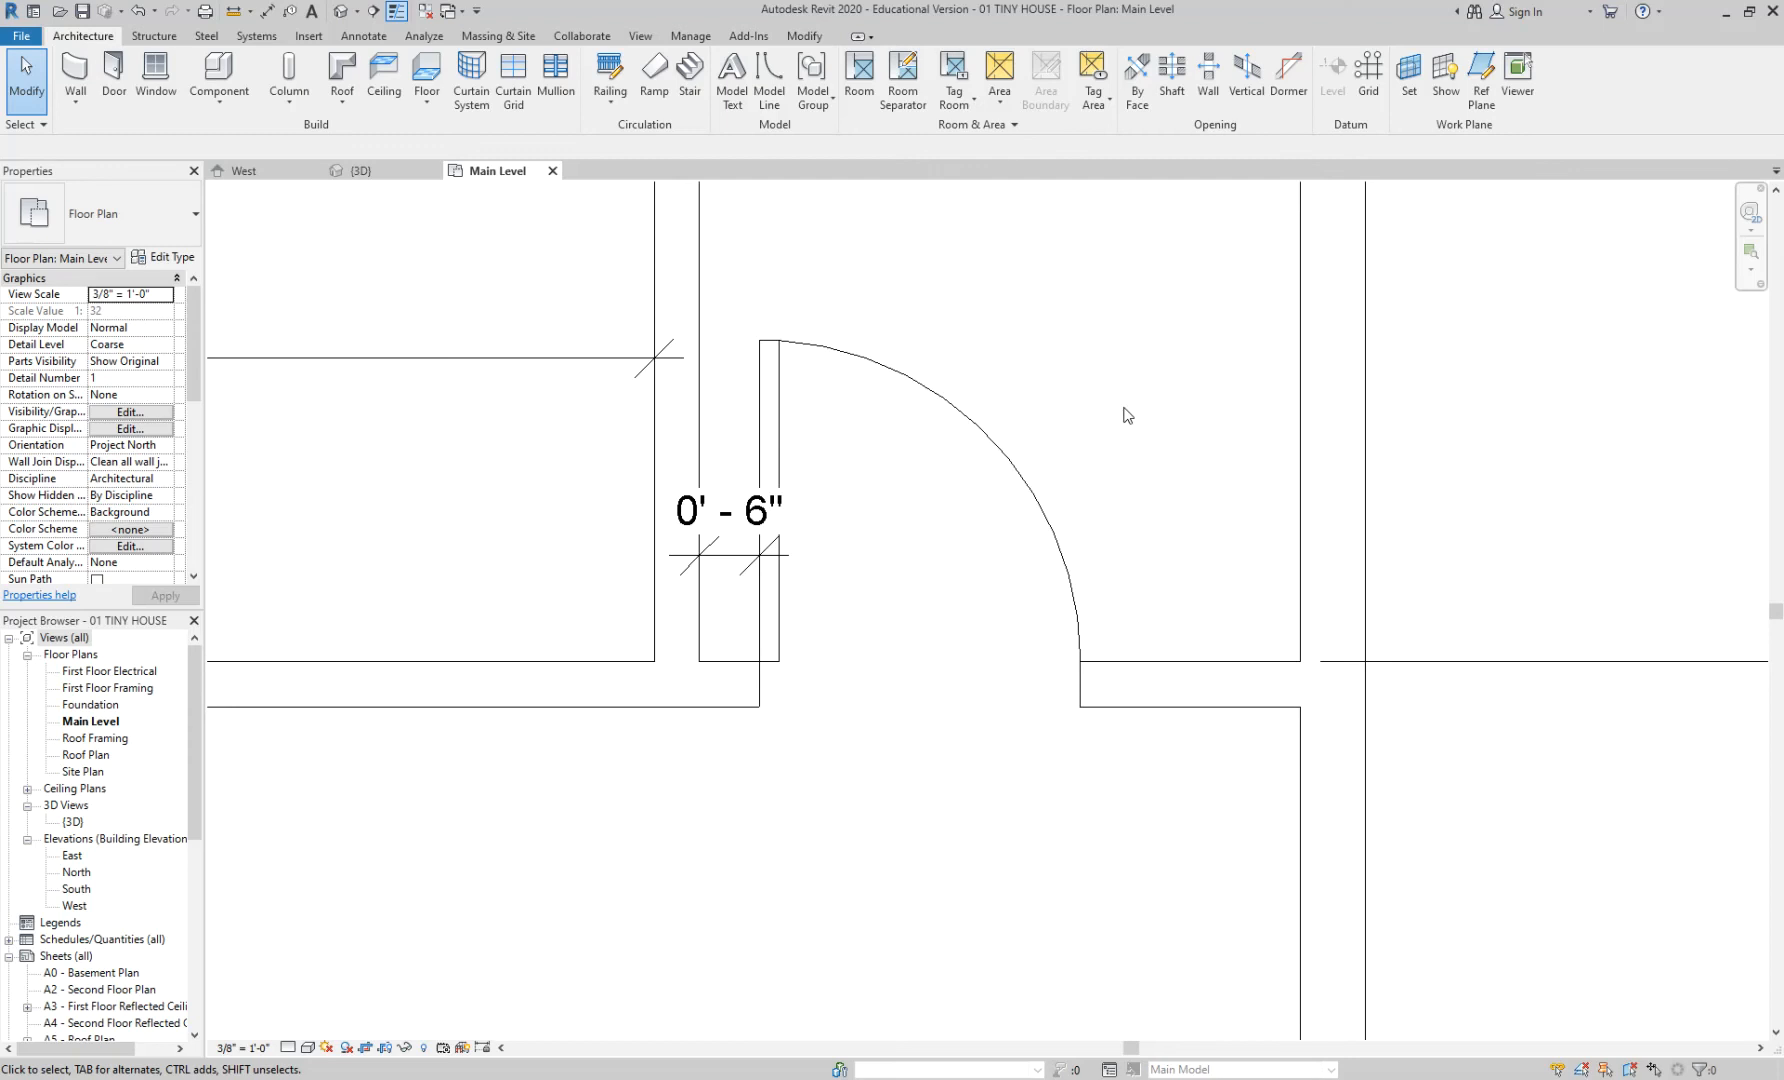
pyautogui.scroll(-3, 1127, 415)
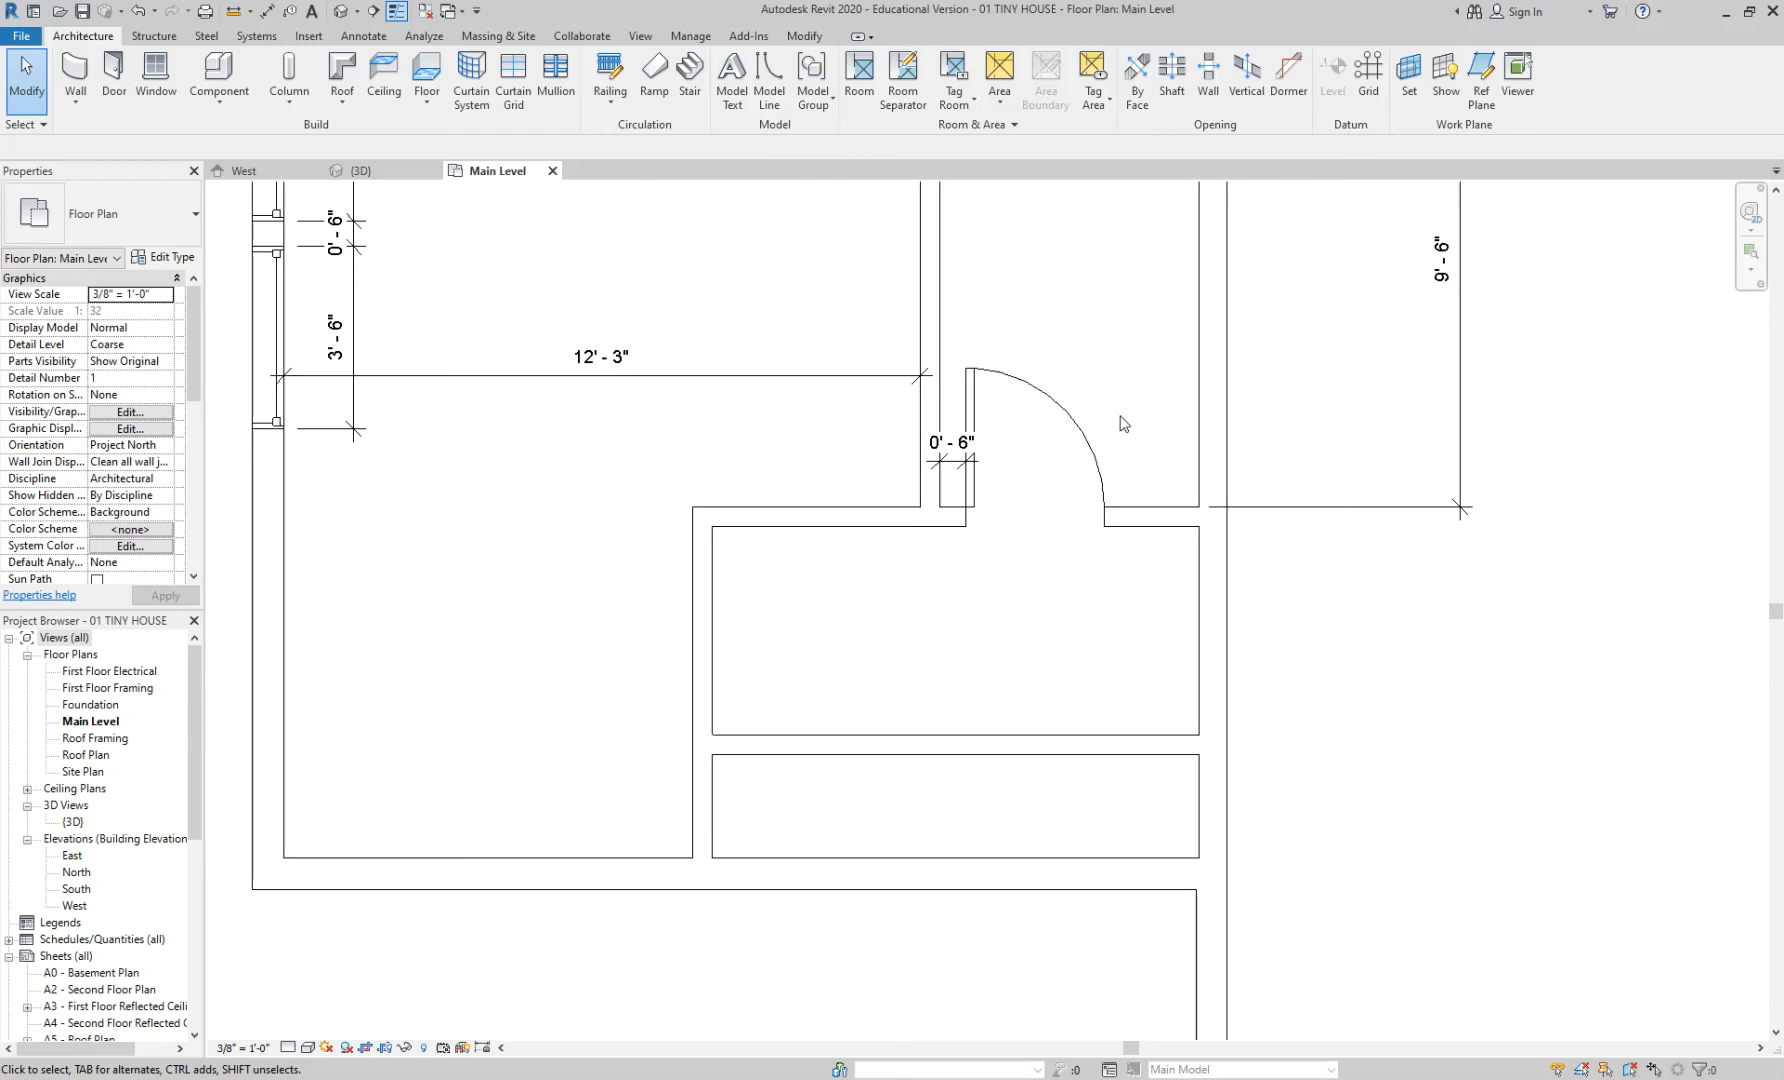
# - Pan to the surrounding rooms and compare the bathroom door against Chrome's casita floor plan
pyautogui.moveTo(1122, 668); pyautogui.dragTo(1041, 712, button='middle')
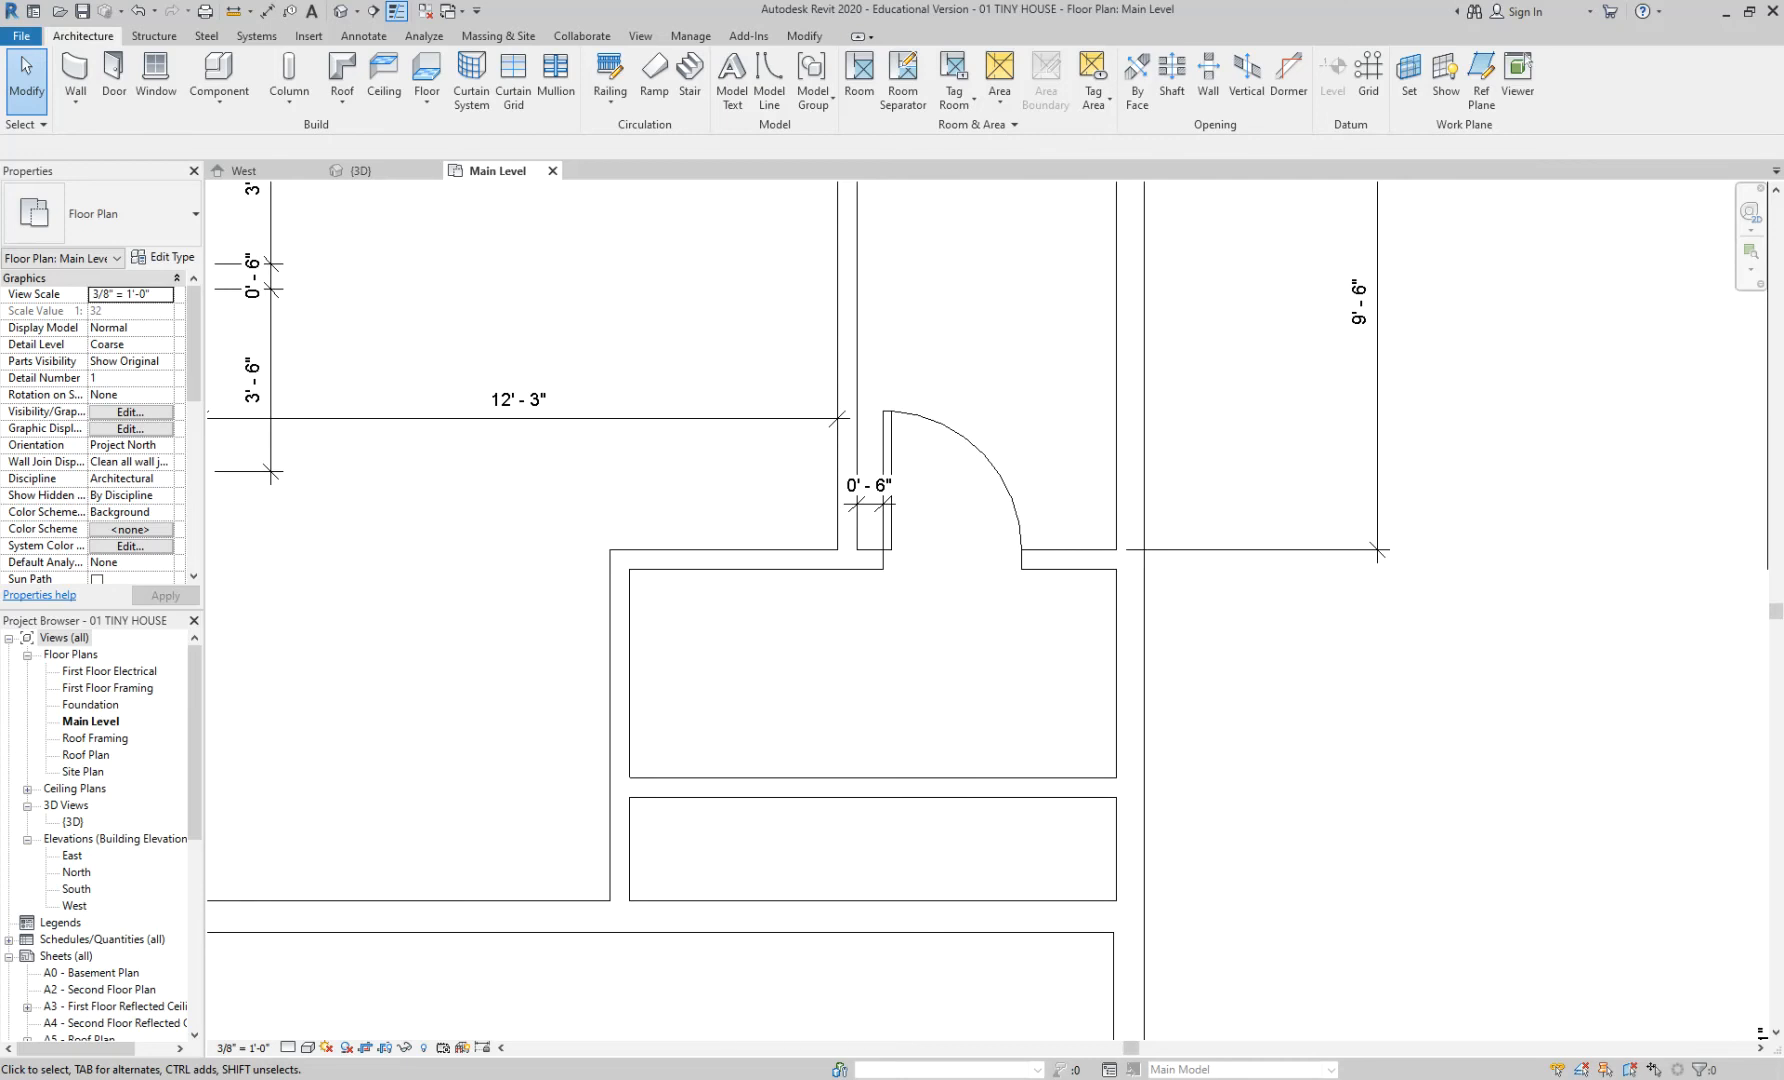
pyautogui.click(672, 1028)
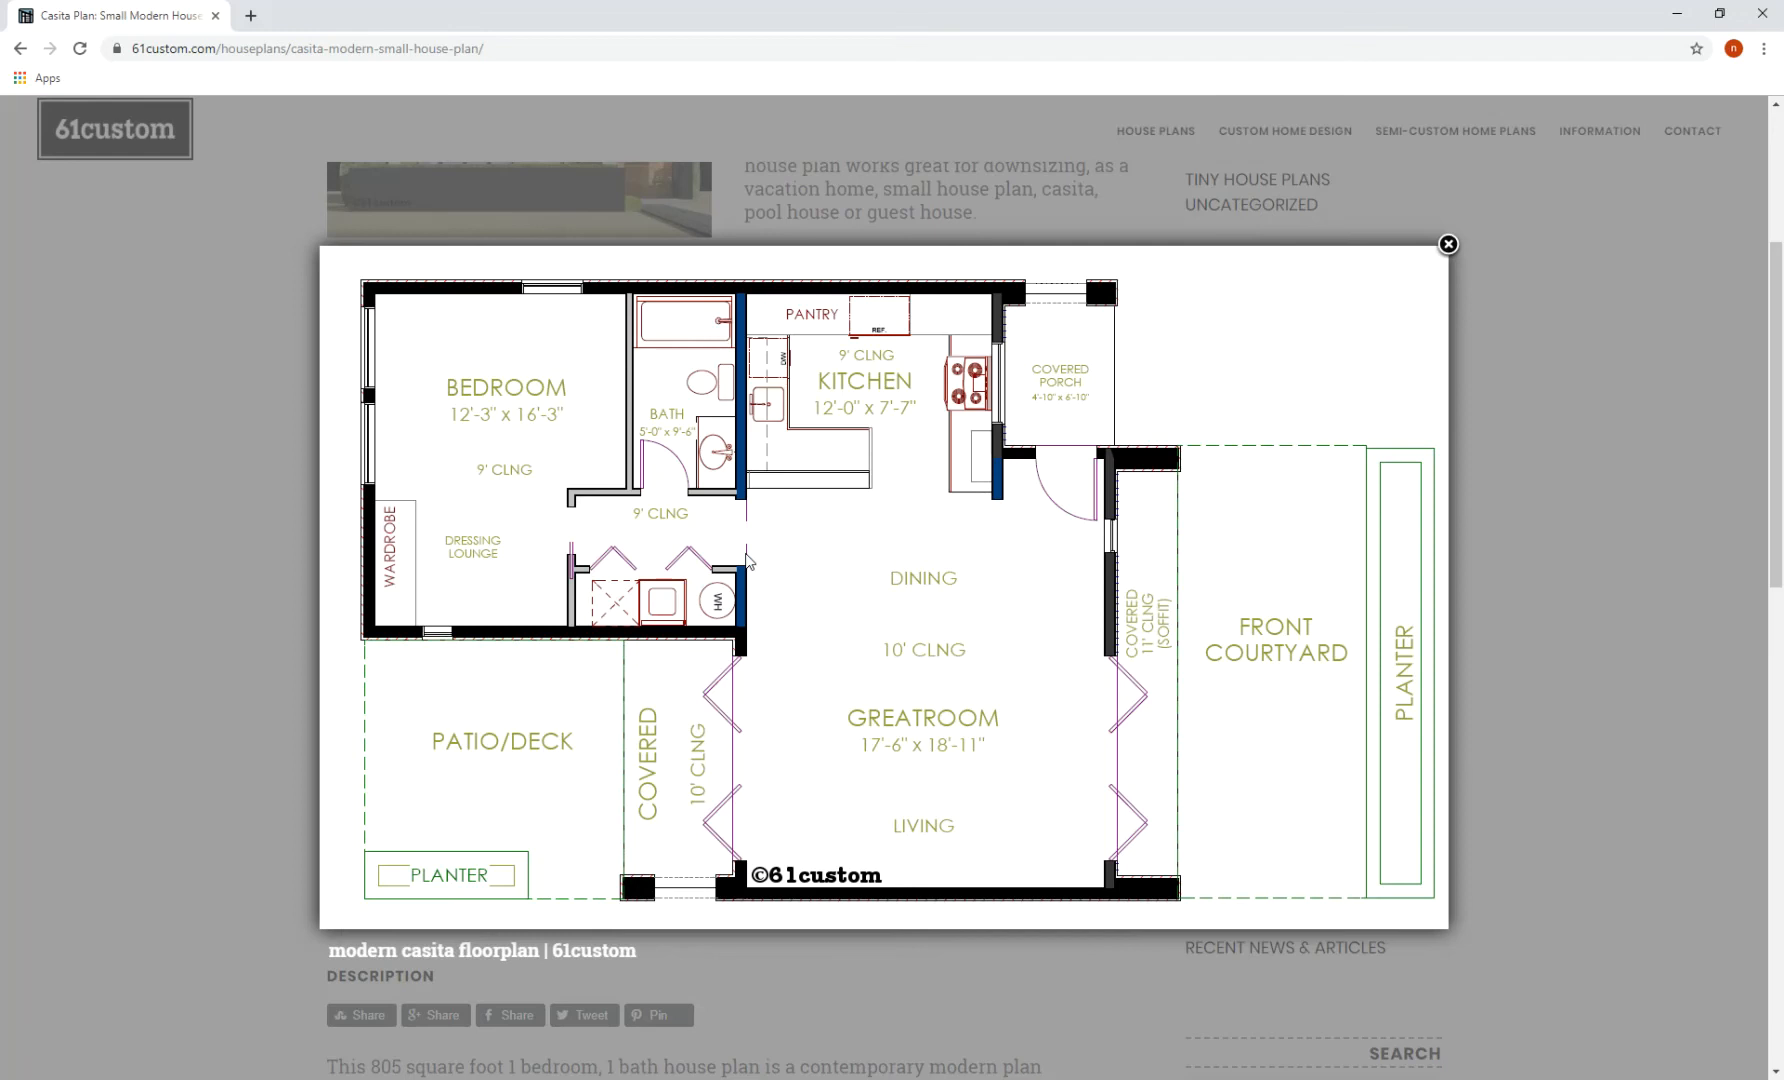
pyautogui.moveTo(590, 528)
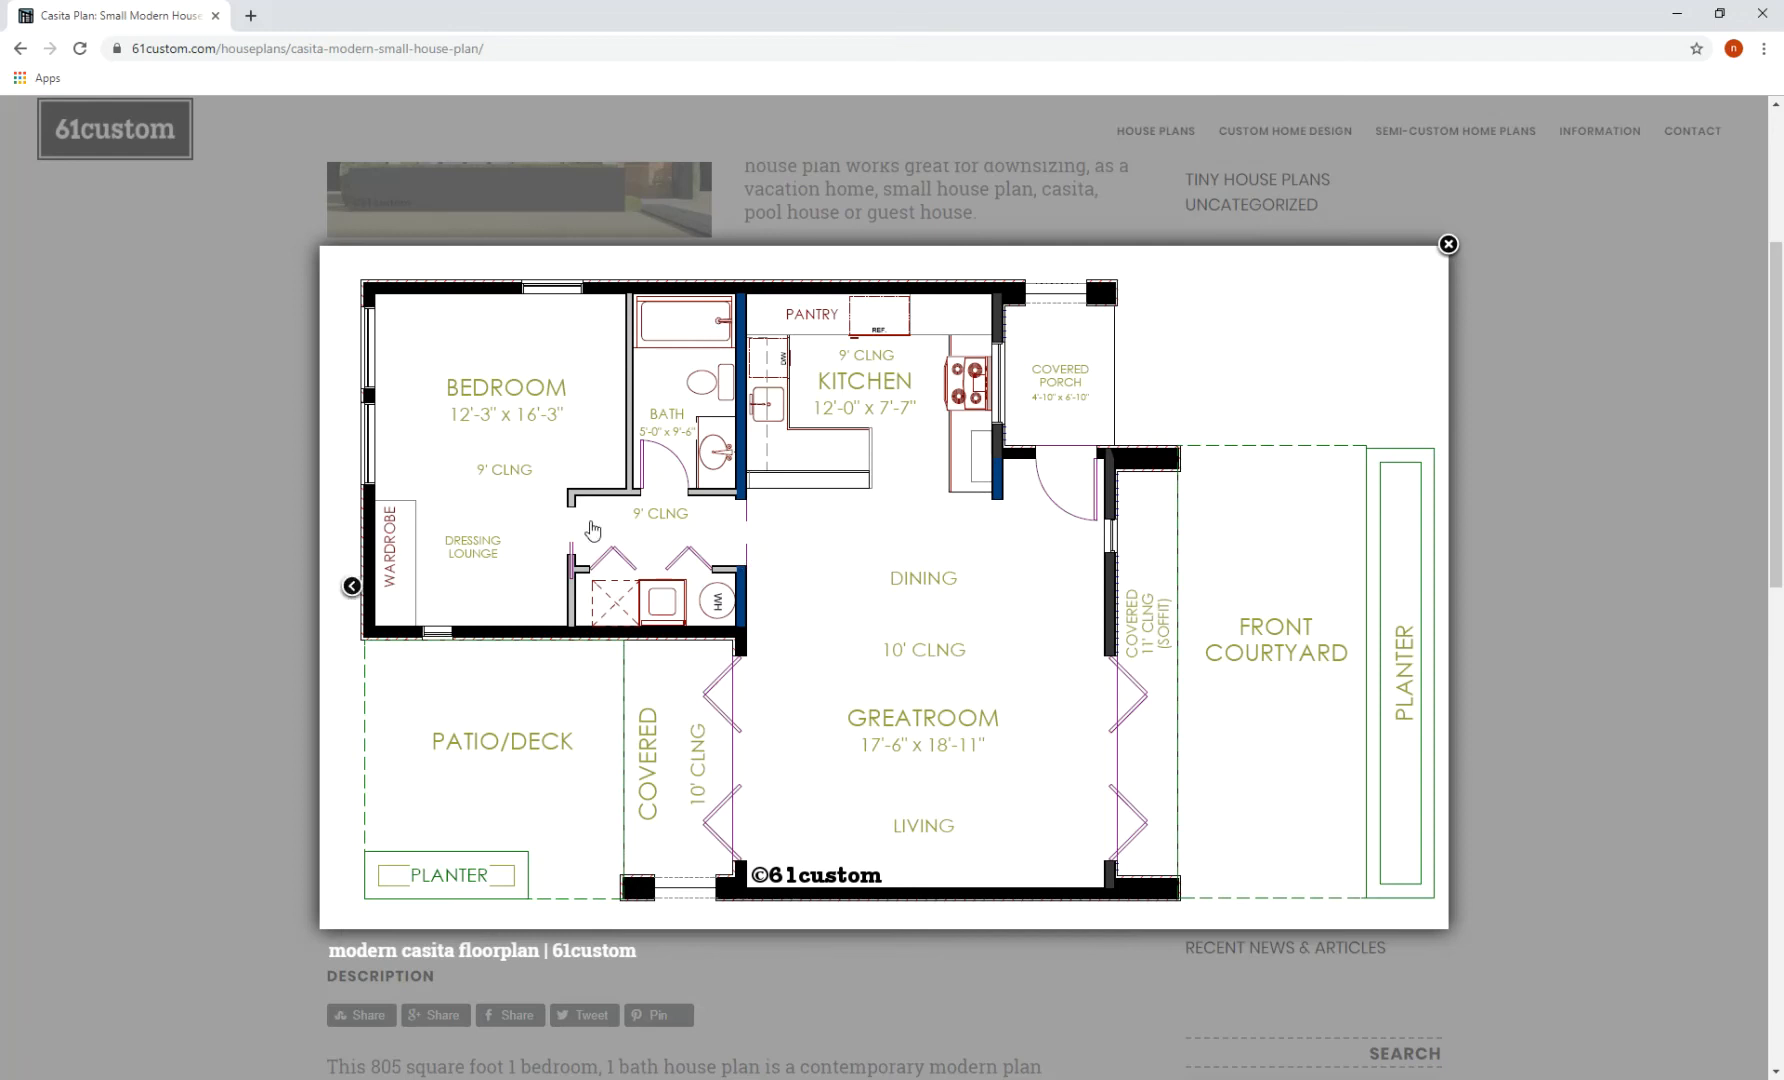
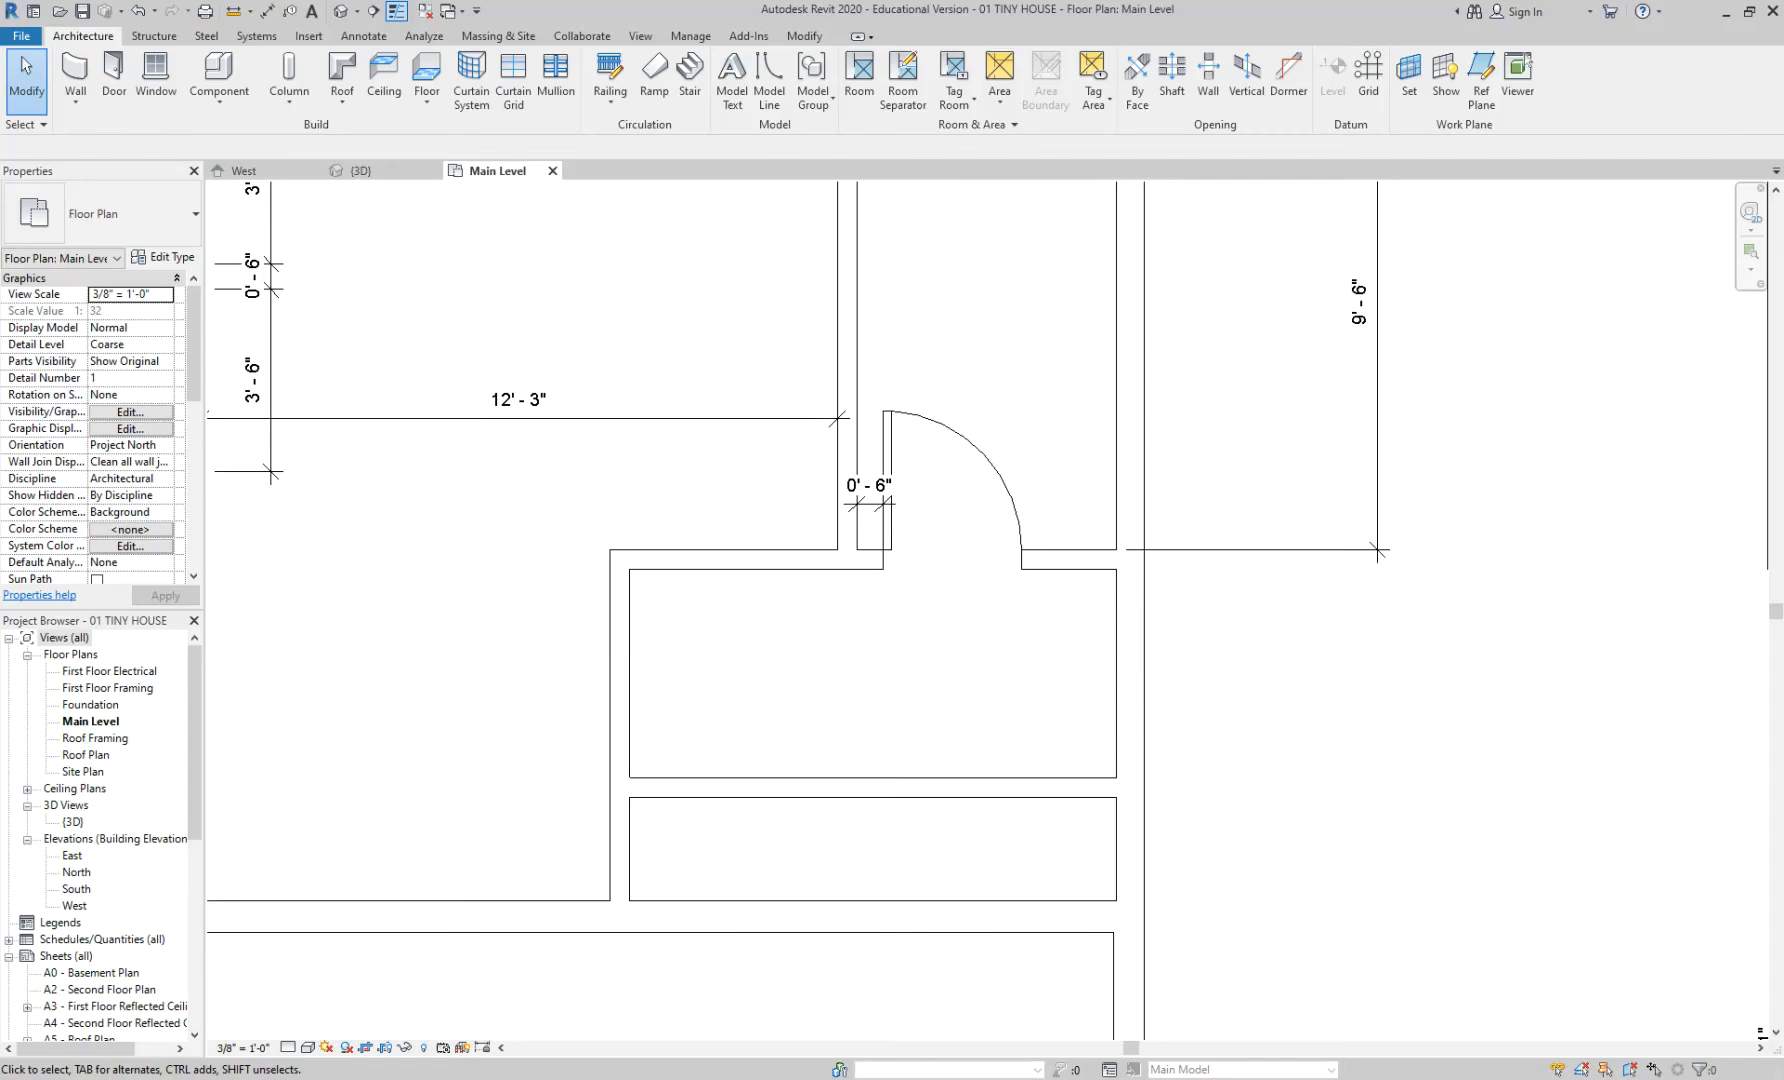
# - Load Door-Opening.rfa from the Doors folder and place a 36" x 84" opening in the right wall
pyautogui.moveTo(820, 636); pyautogui.dragTo(850, 628, button='middle')
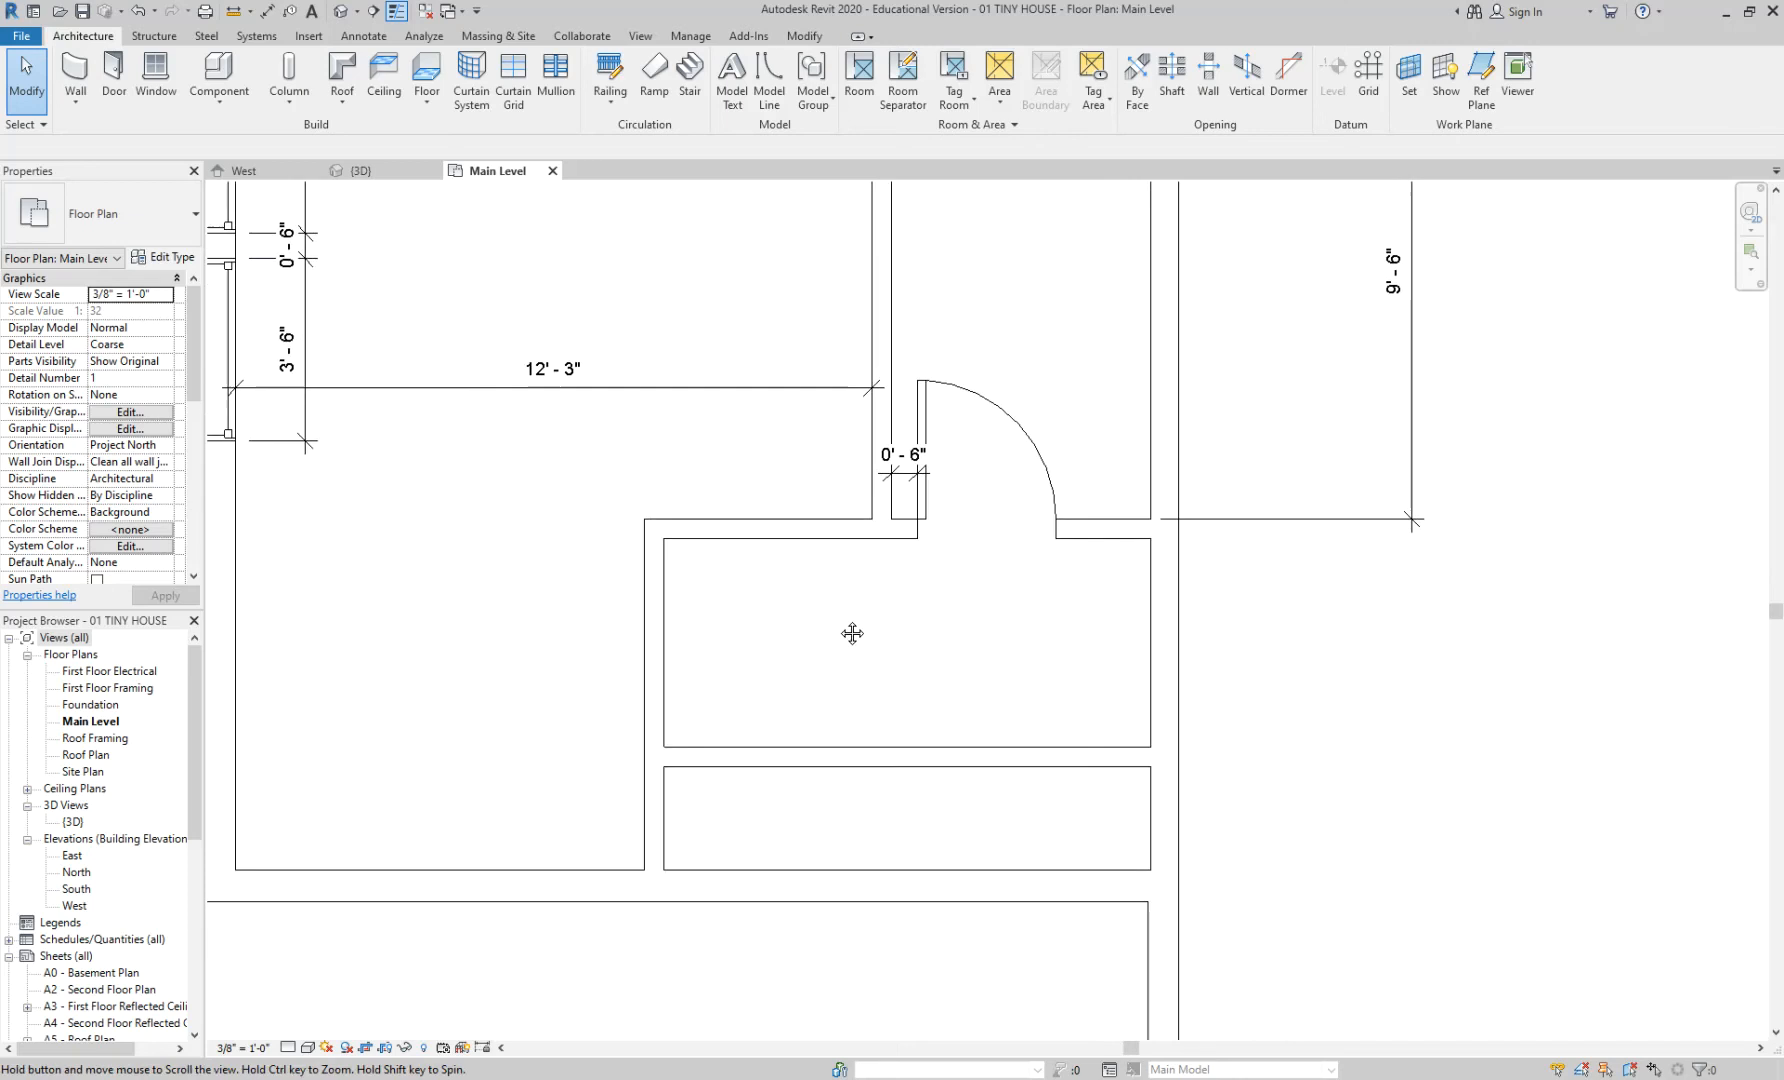
pyautogui.click(114, 70)
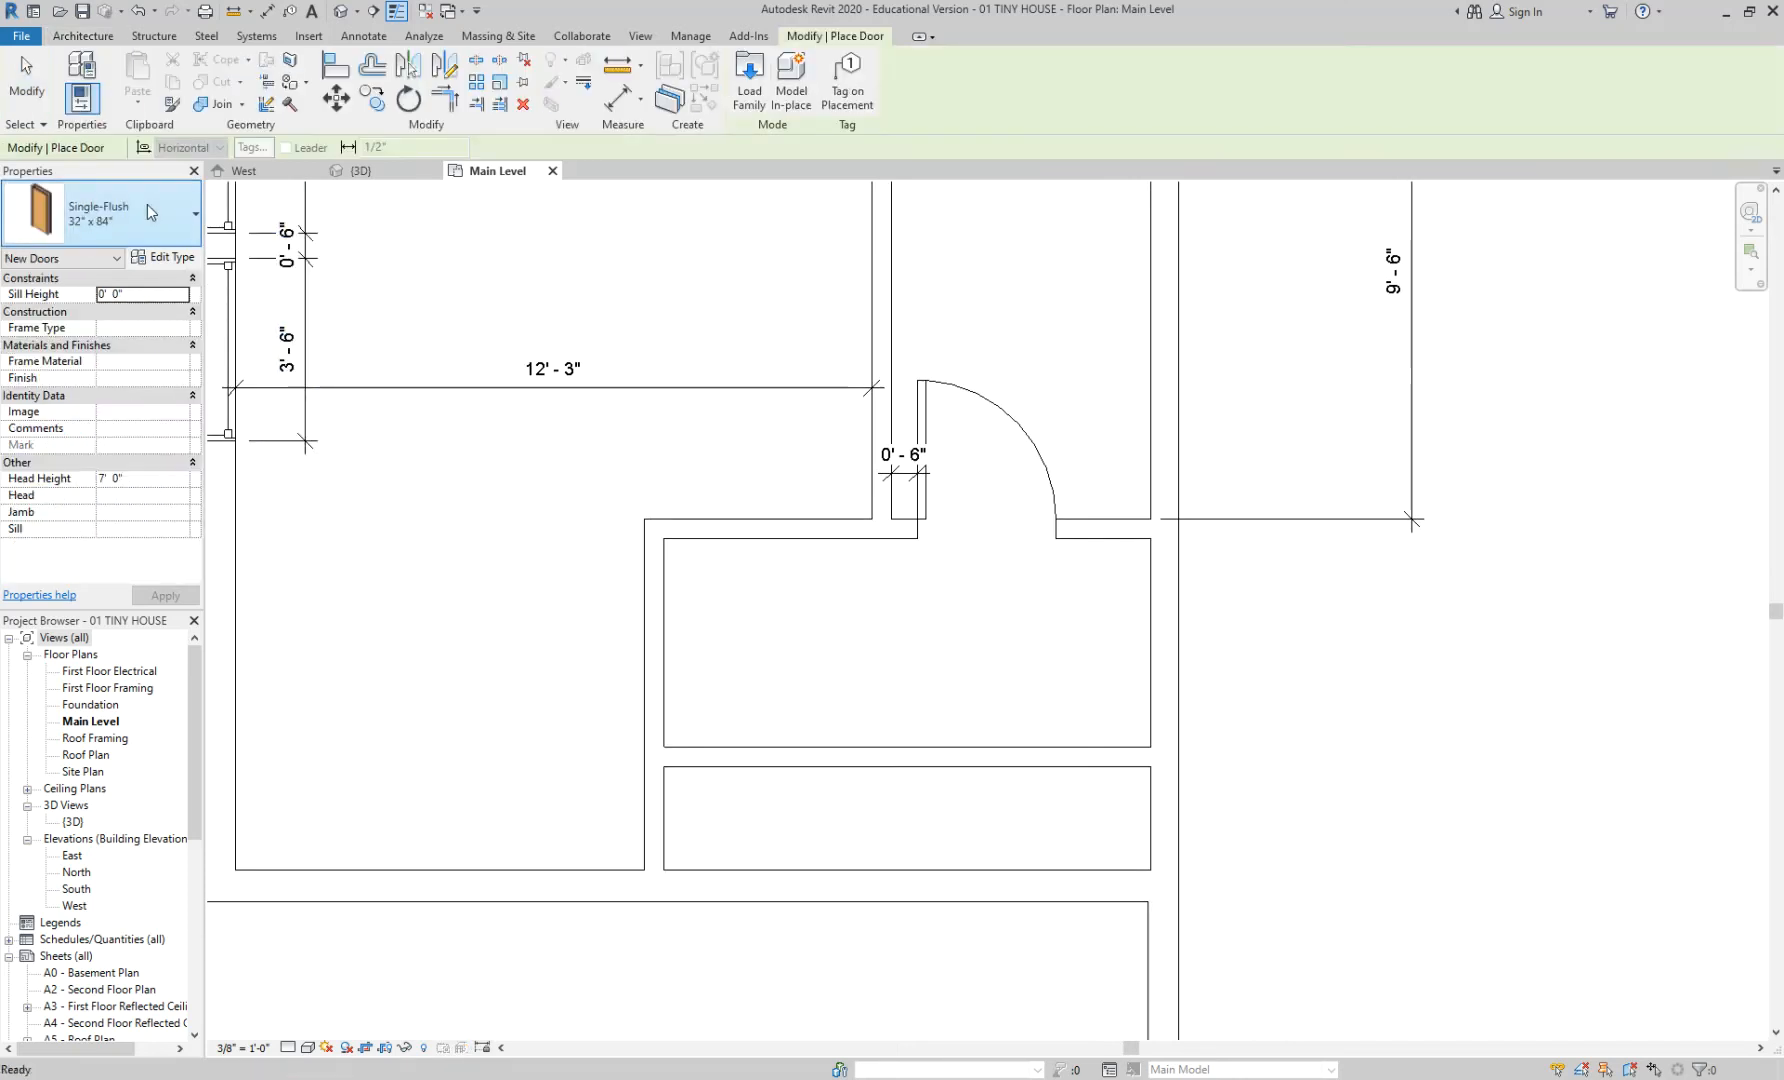
pyautogui.click(146, 203)
pyautogui.scroll(-6, 130, 507)
pyautogui.scroll(6, 130, 510)
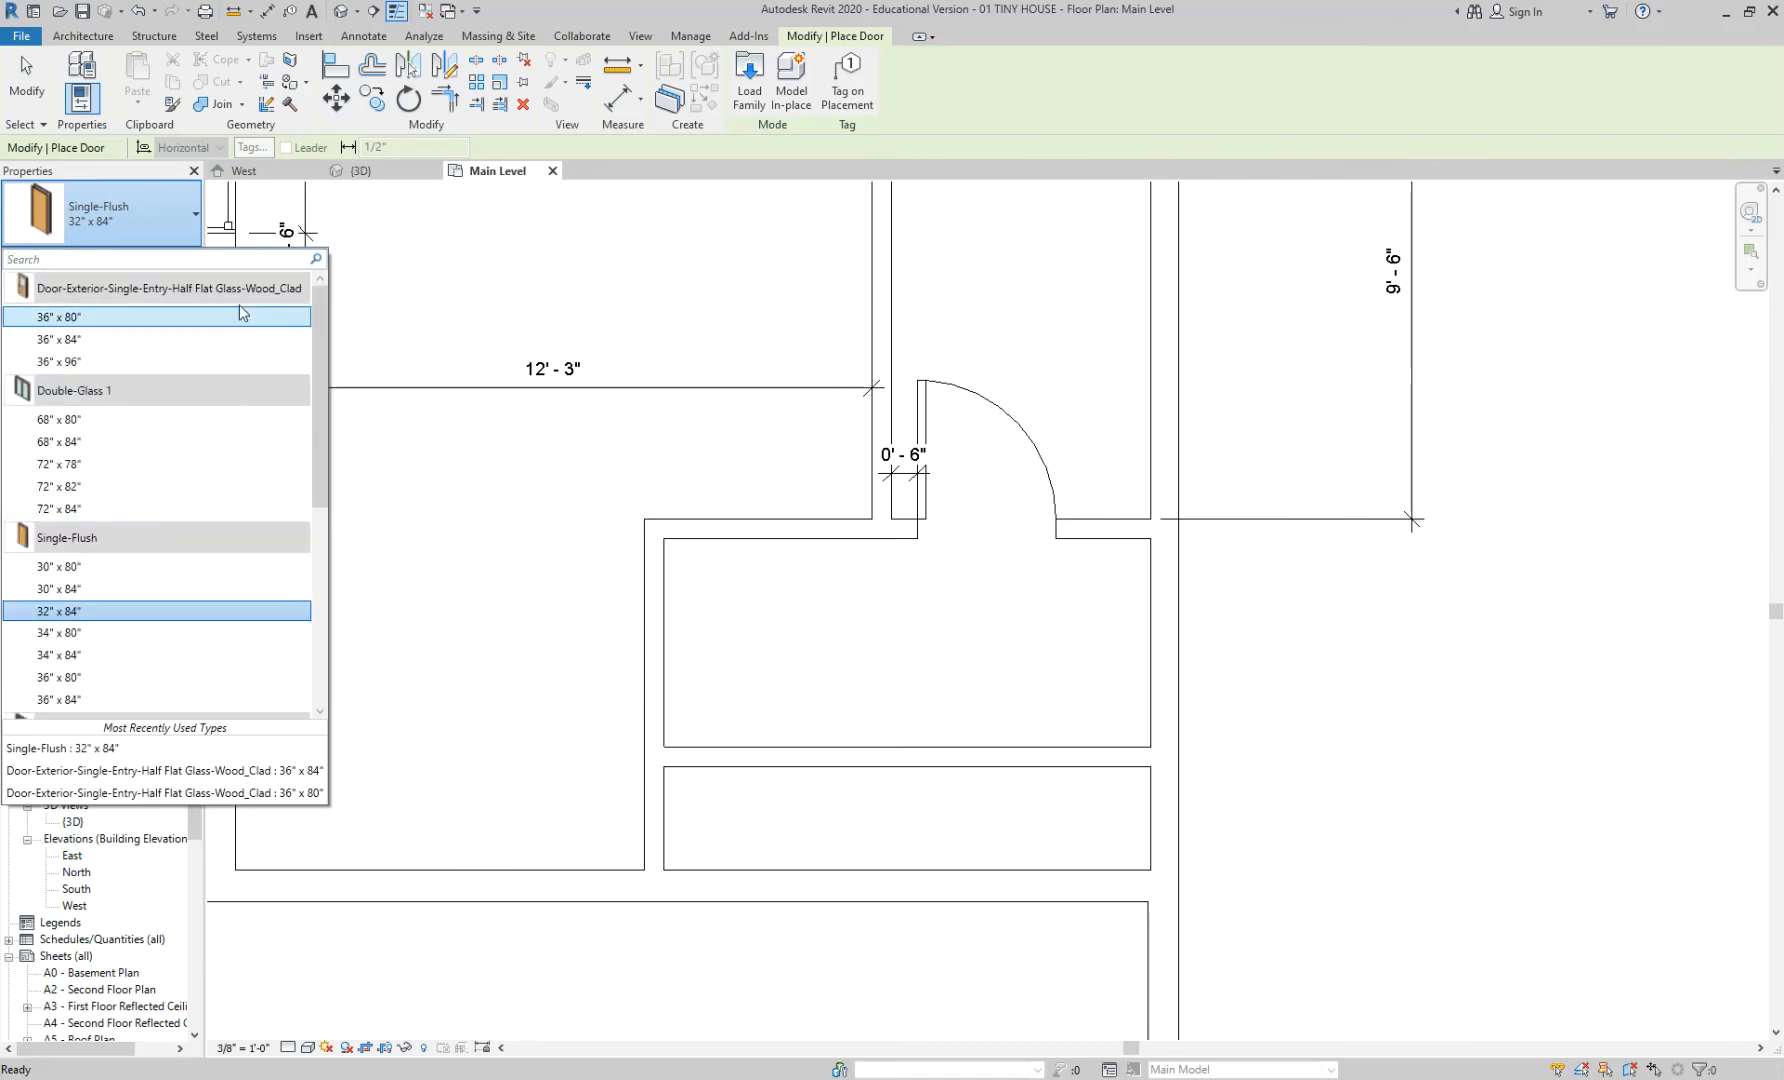
pyautogui.click(749, 91)
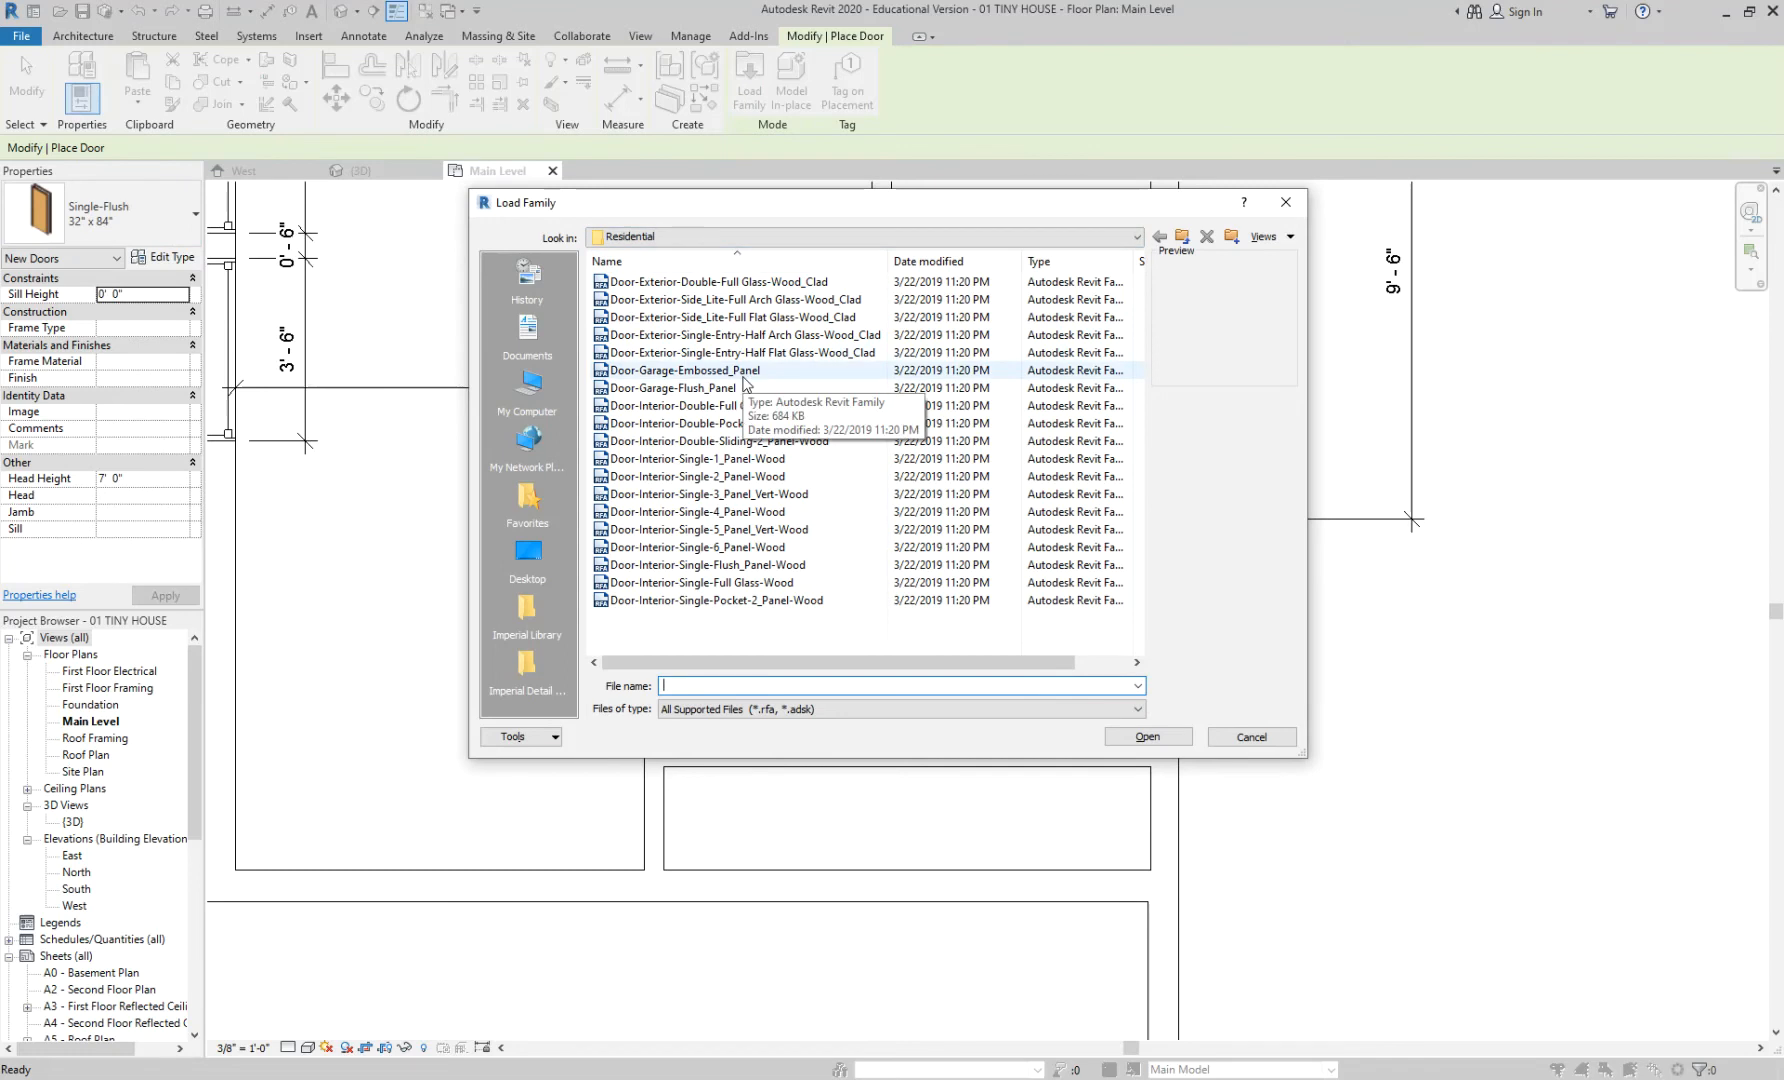
pyautogui.click(1184, 239)
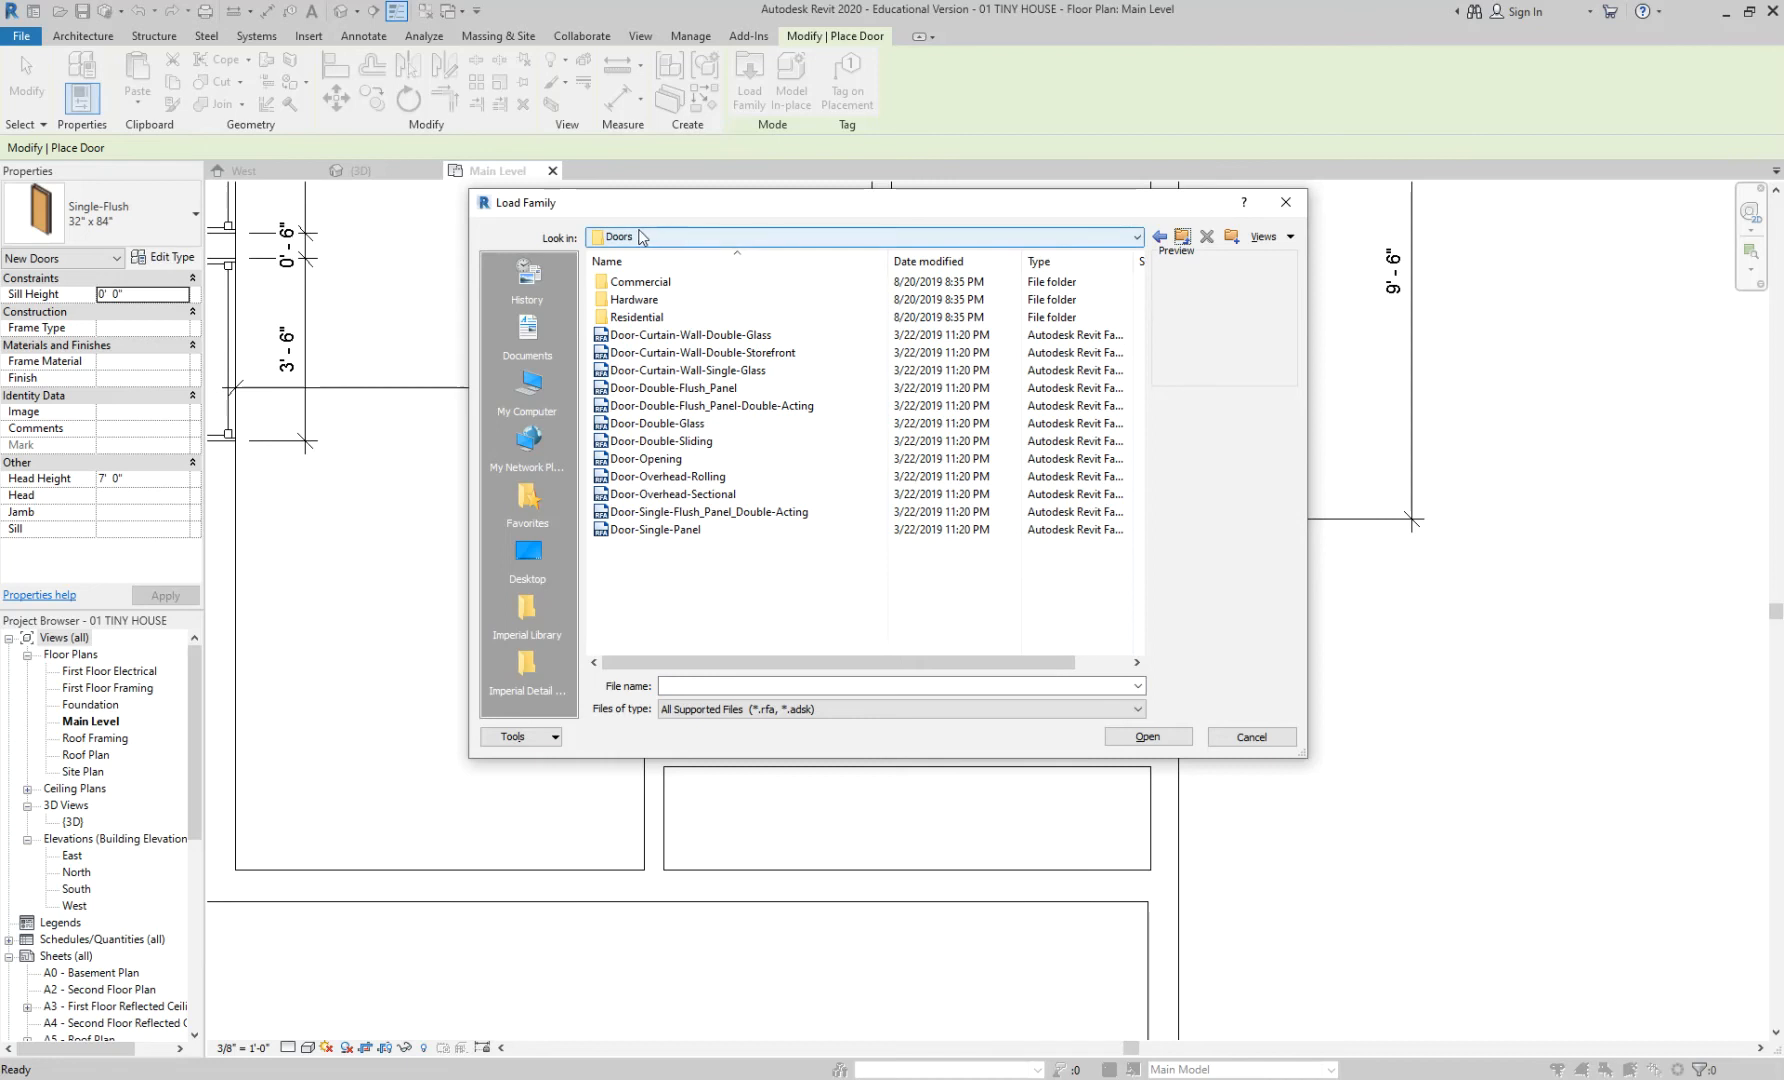
pyautogui.click(668, 460)
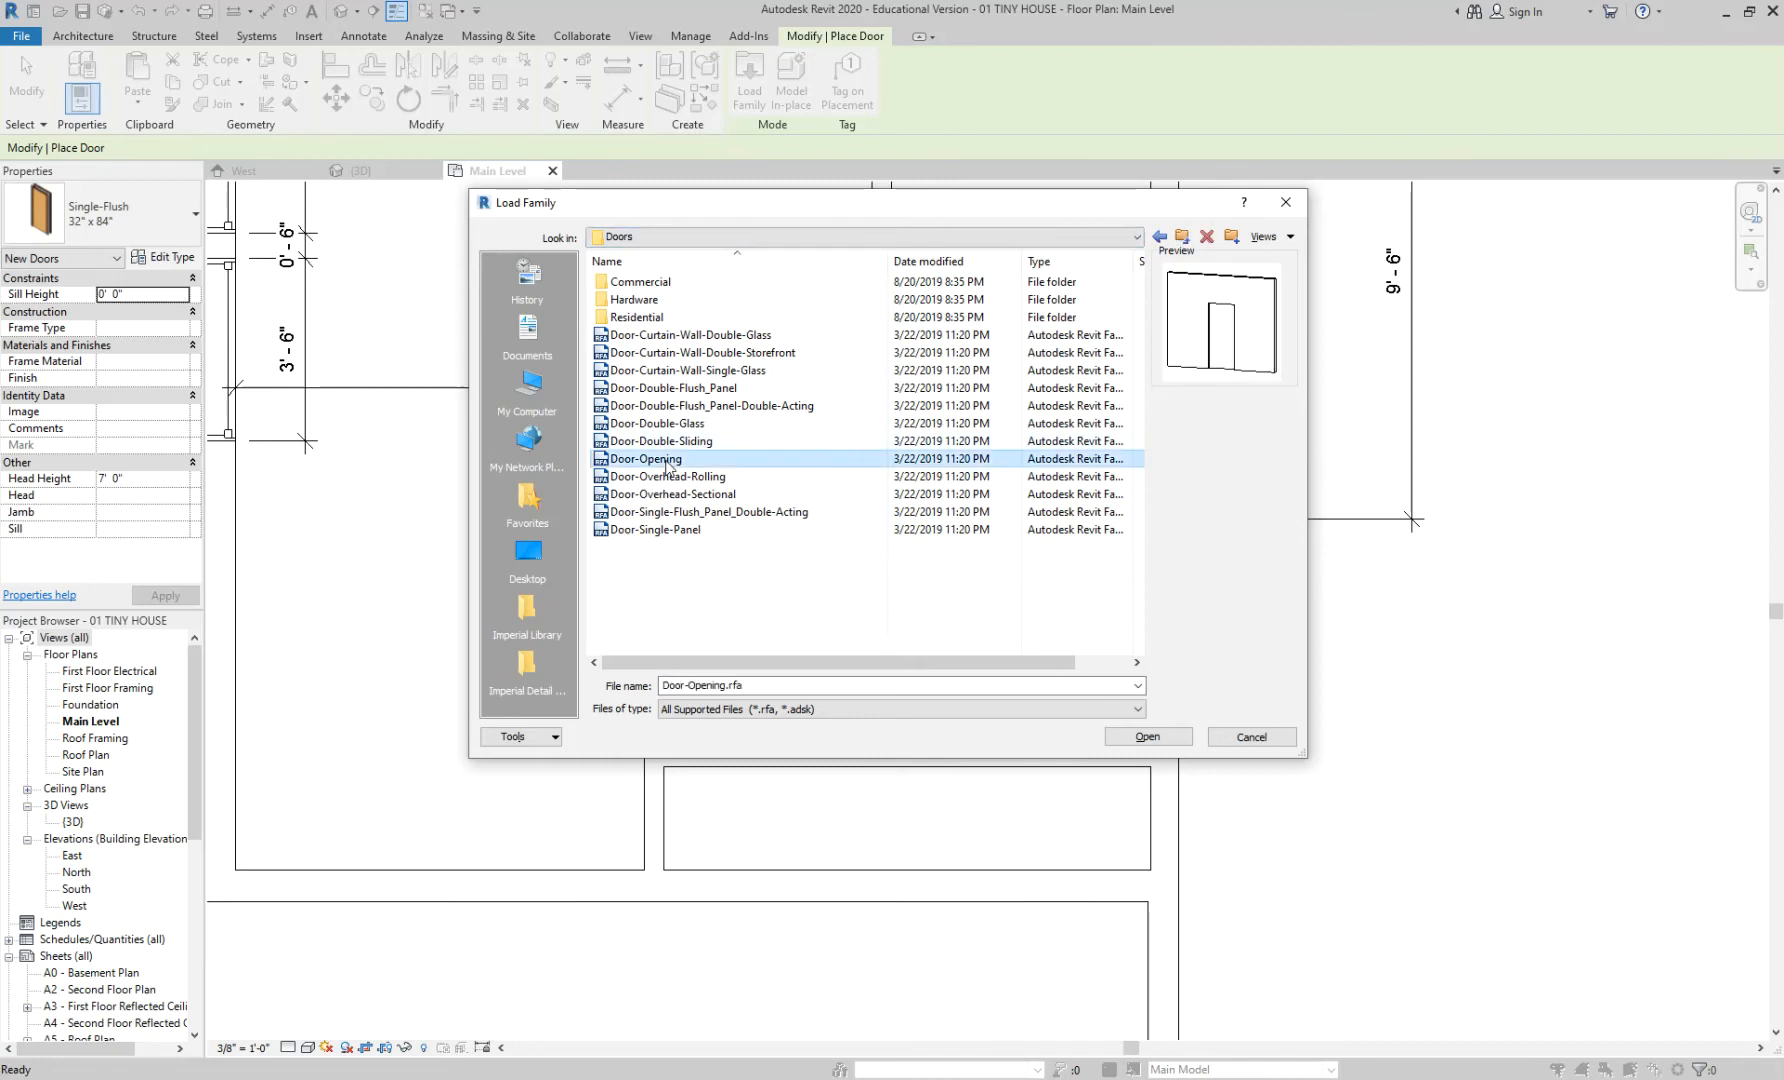
pyautogui.click(1147, 737)
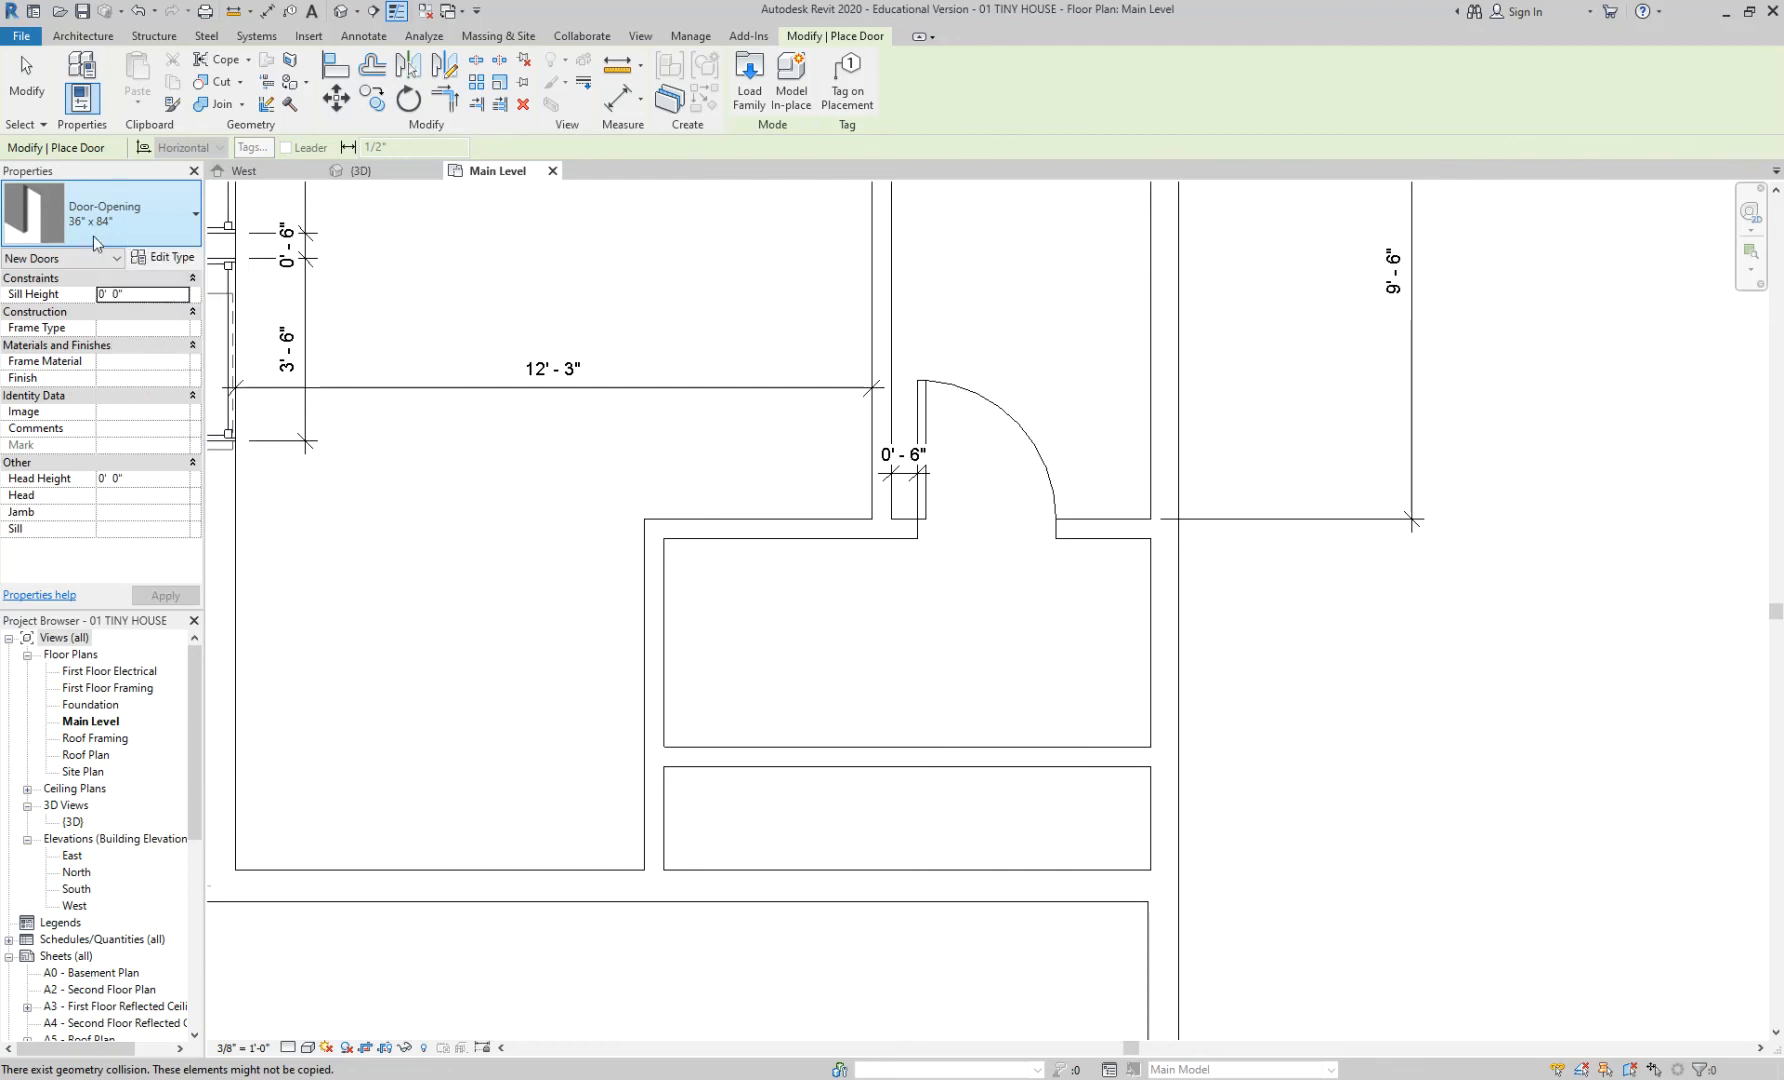
pyautogui.click(1161, 647)
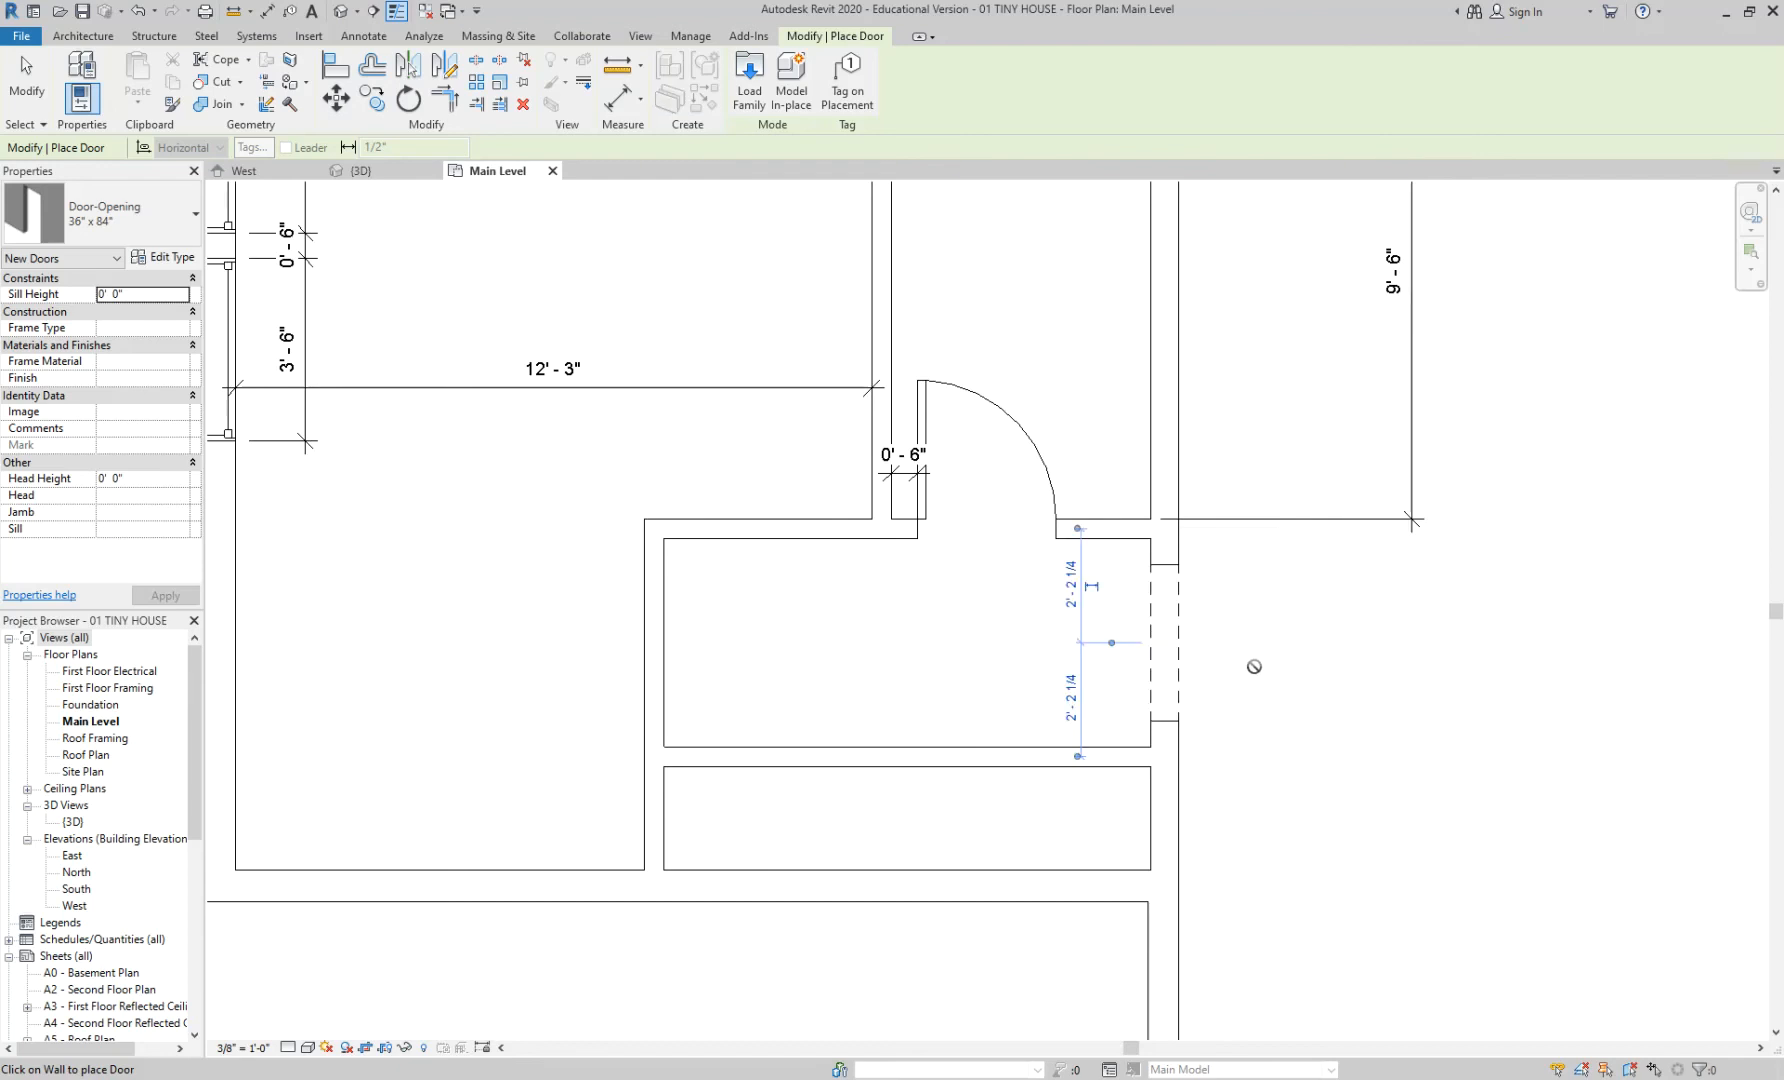
pyautogui.press('Escape')
pyautogui.press('Escape')
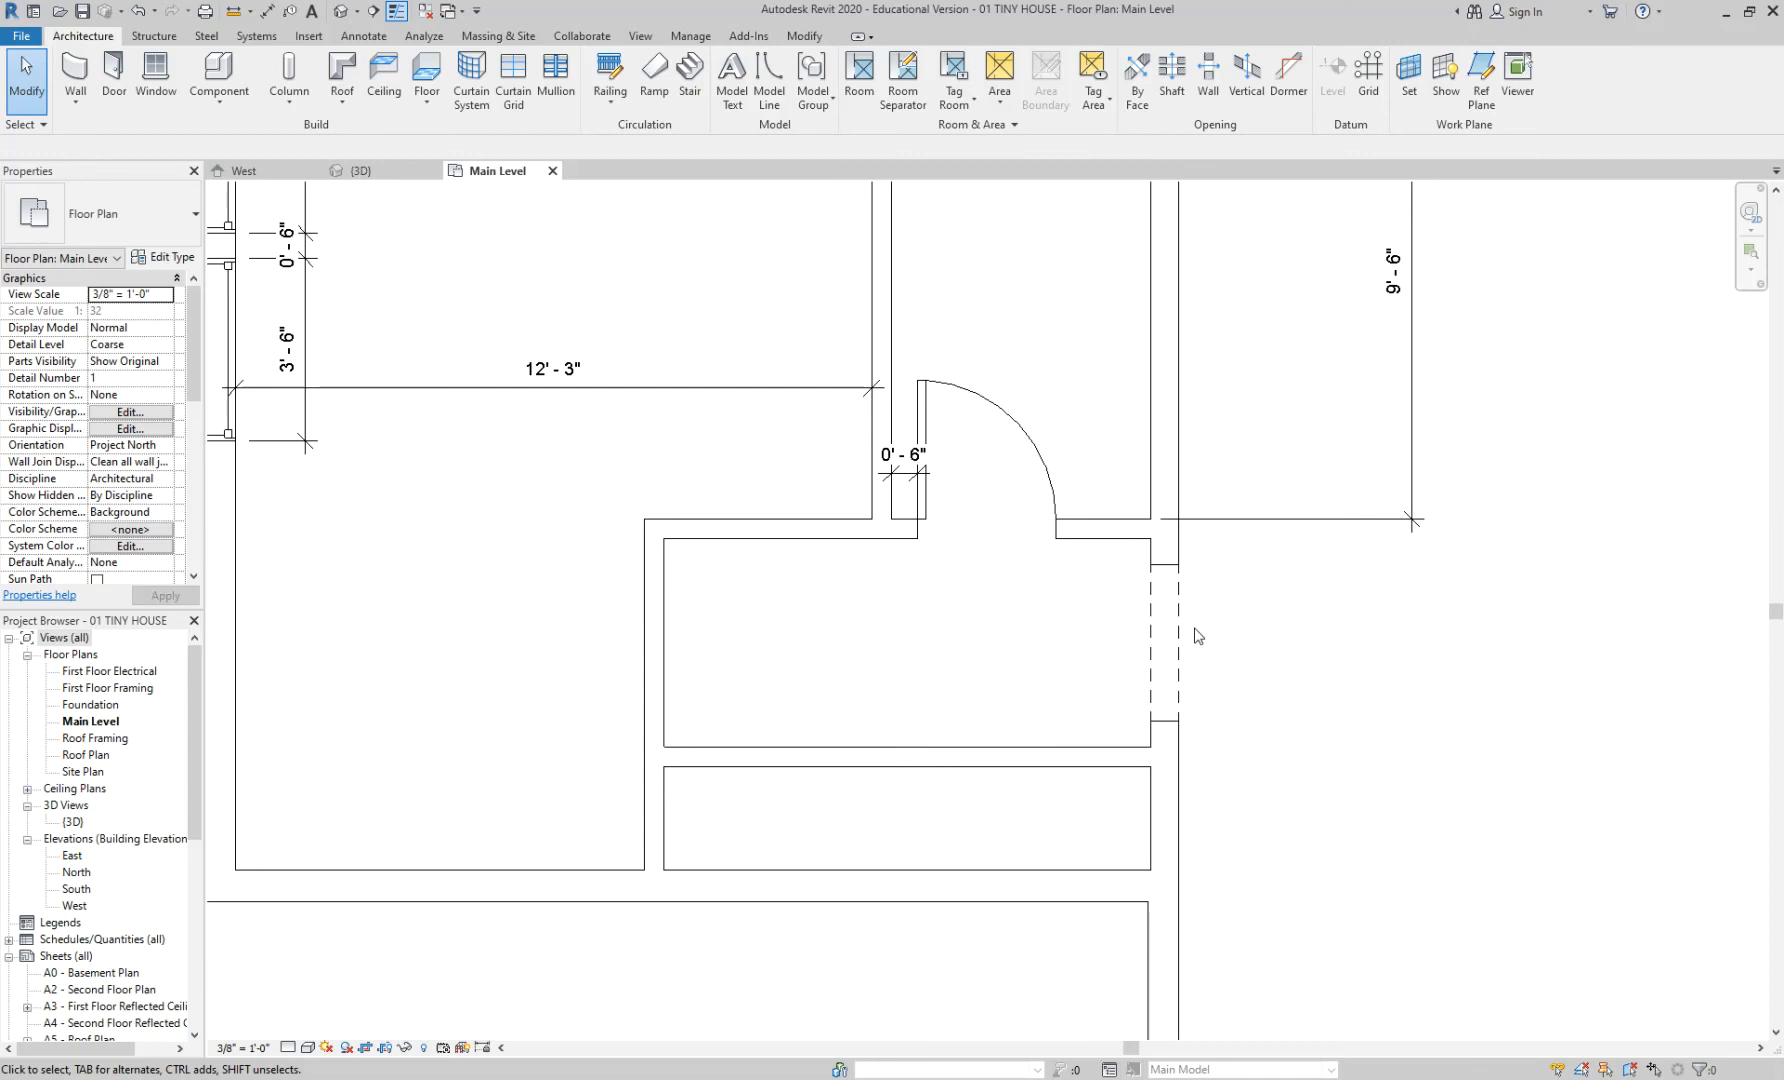
# - Load Door-Interior-Single-Pocket-2_Panel-Wood from Residential, keeping only its 32" x 84" type
pyautogui.moveTo(770, 646); pyautogui.dragTo(866, 646, button='middle')
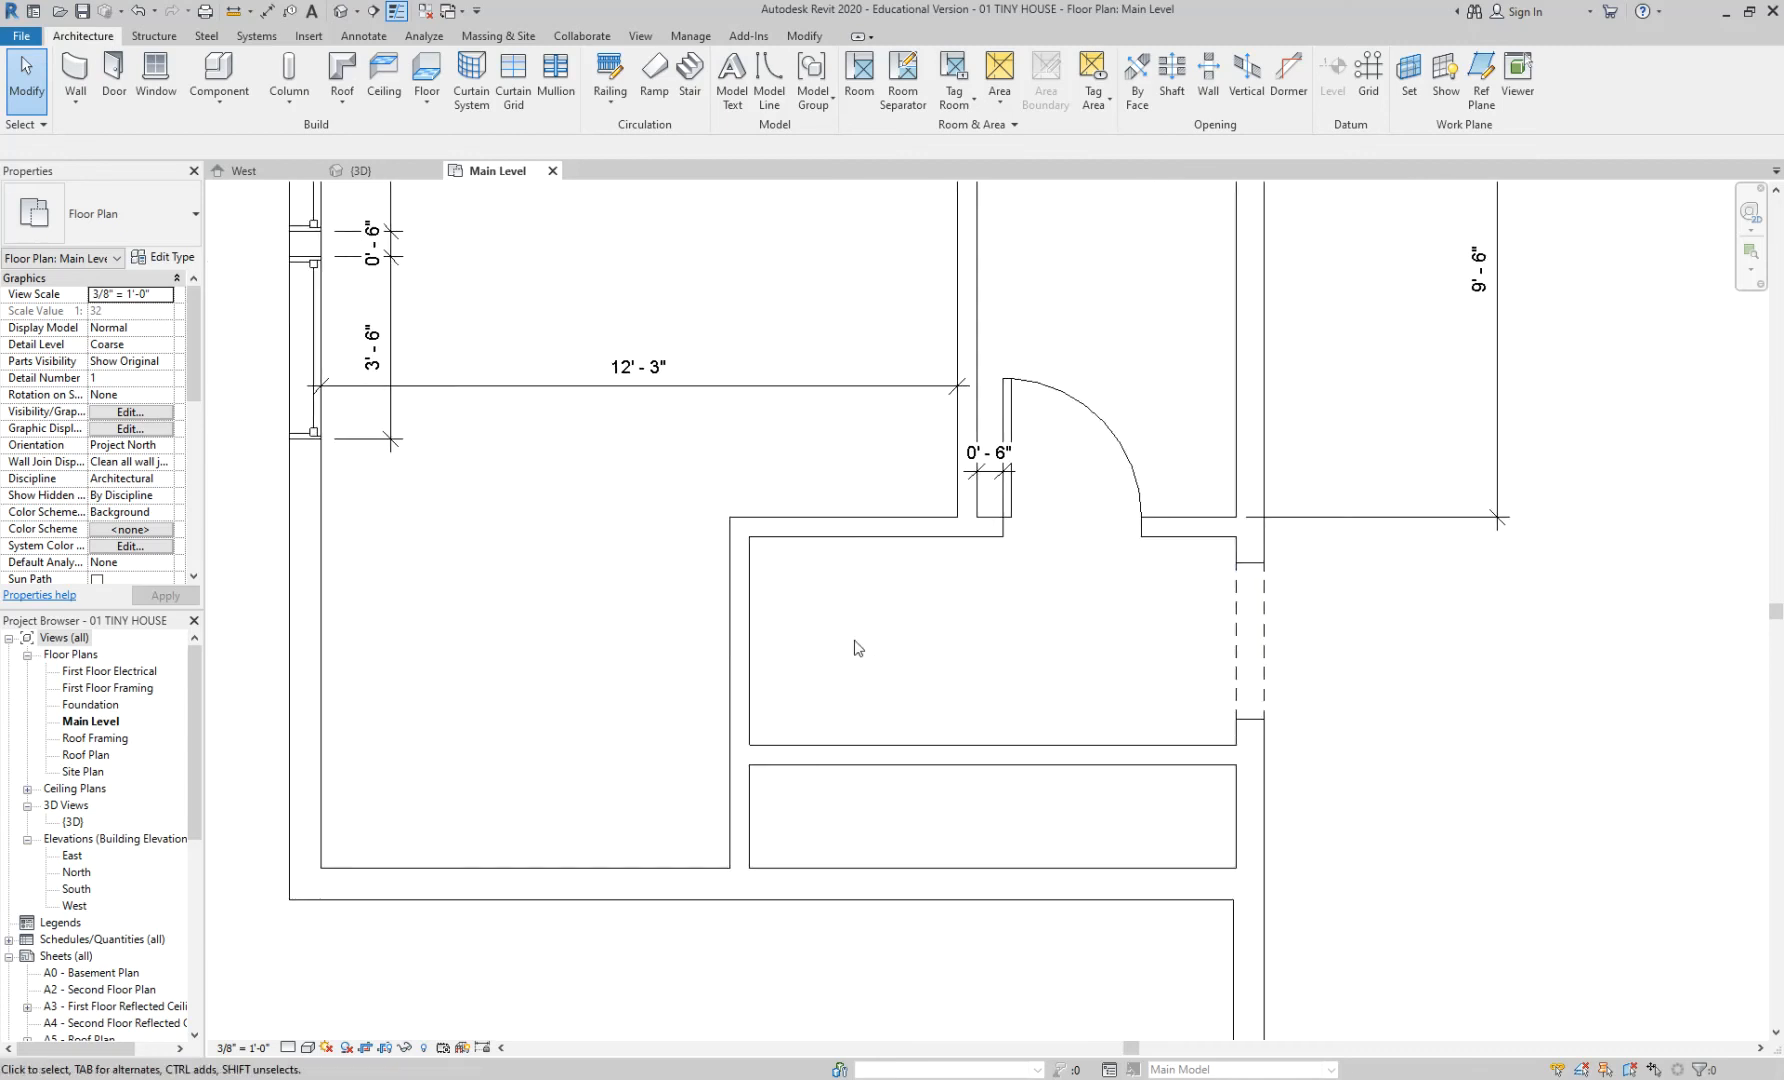
pyautogui.click(113, 75)
pyautogui.click(749, 80)
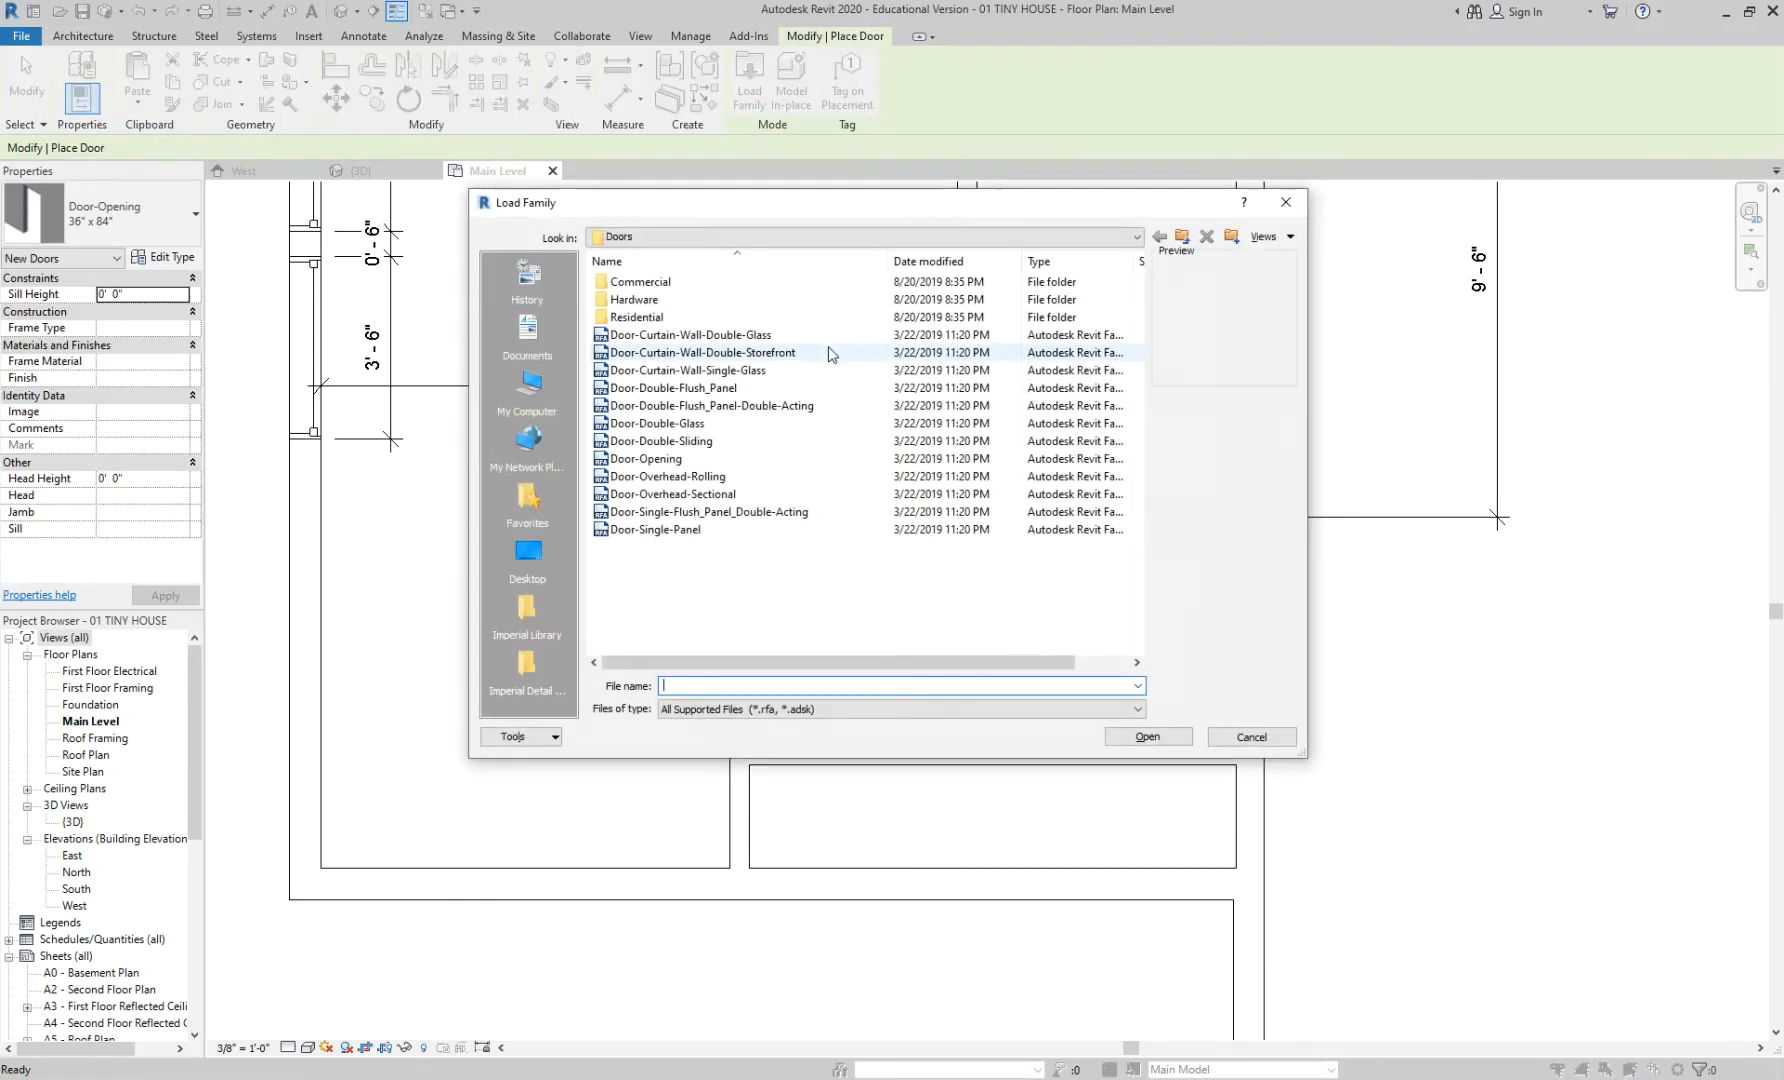
pyautogui.doubleClick(640, 317)
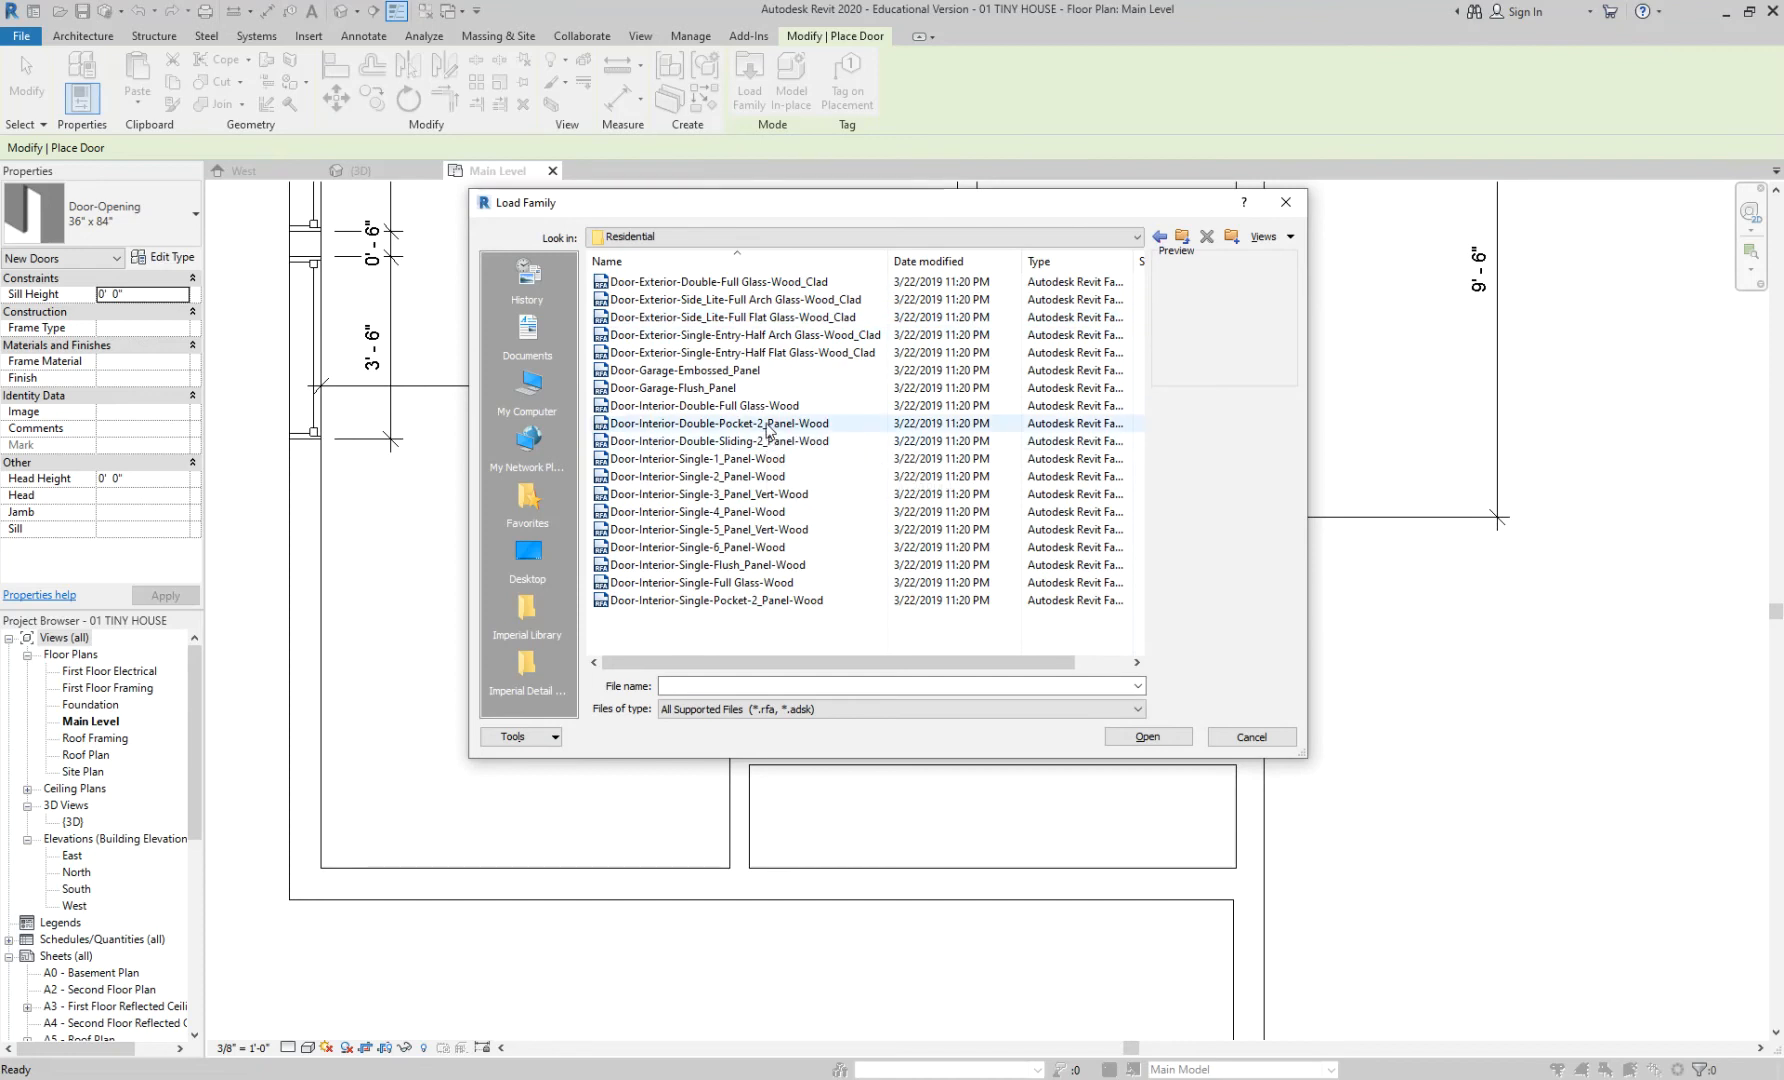
pyautogui.click(768, 424)
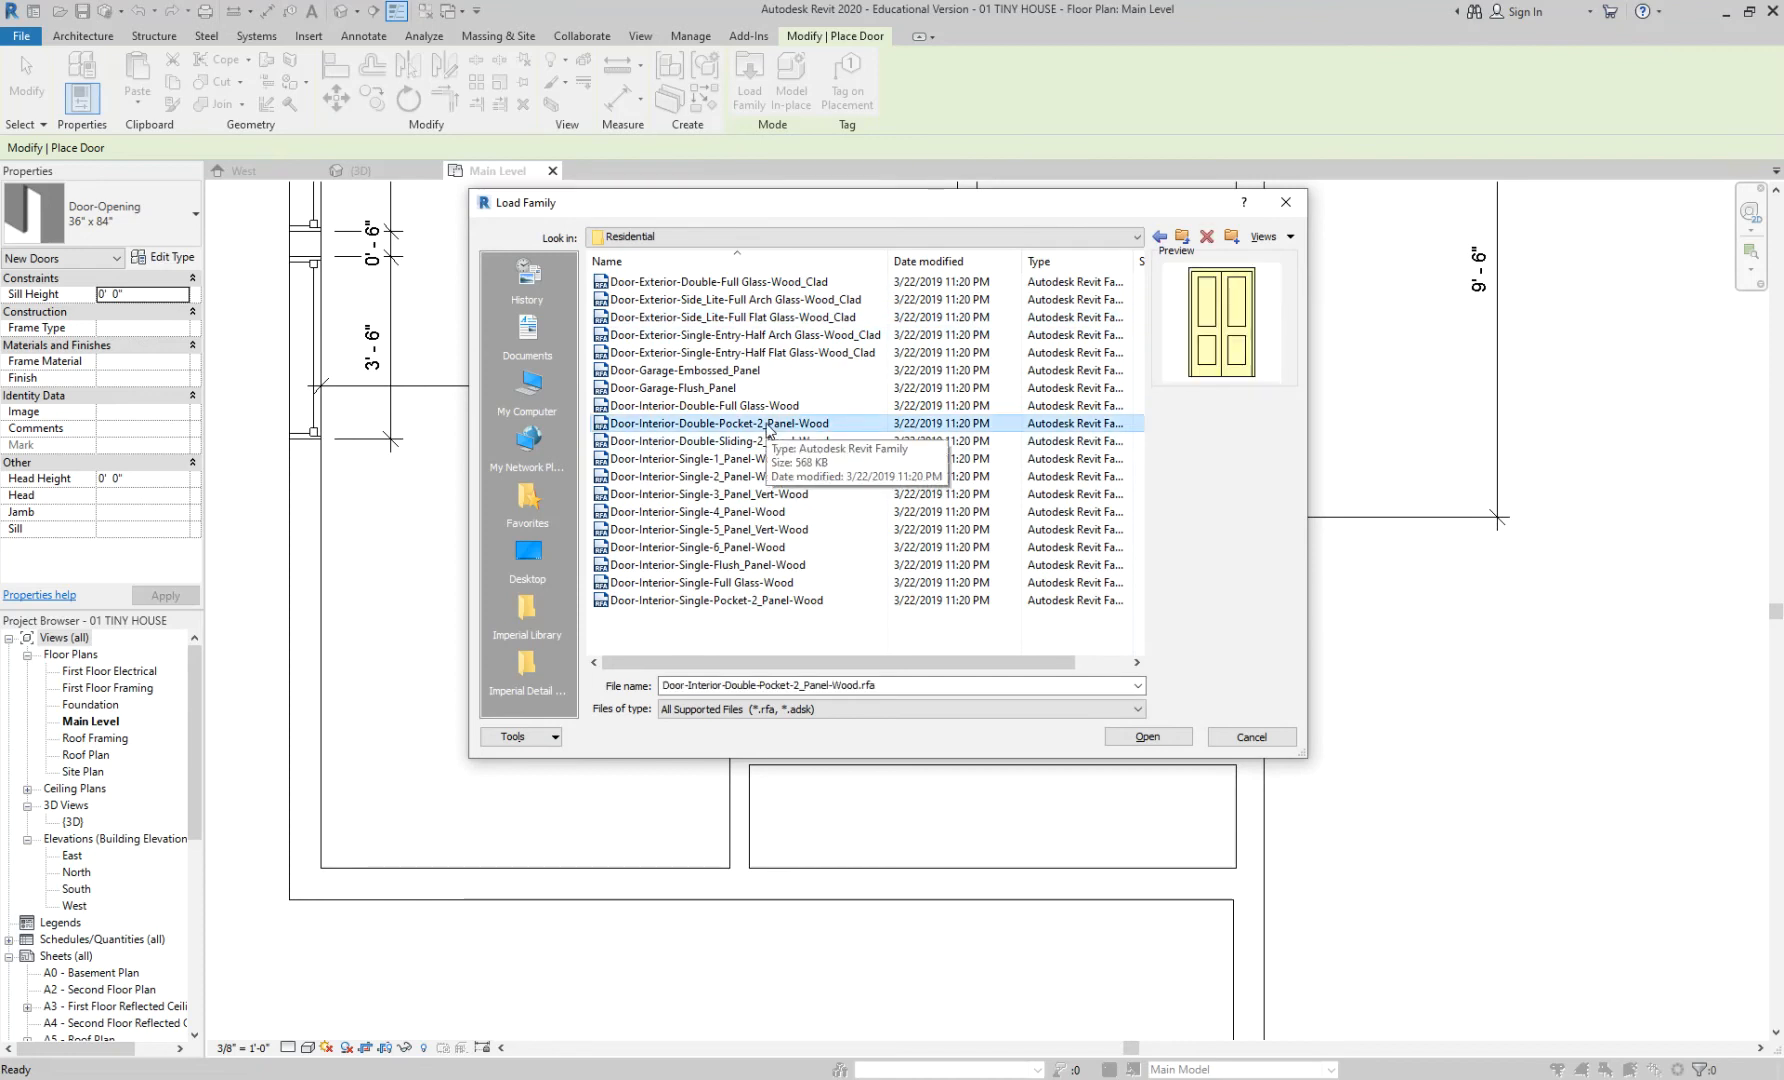
pyautogui.click(768, 601)
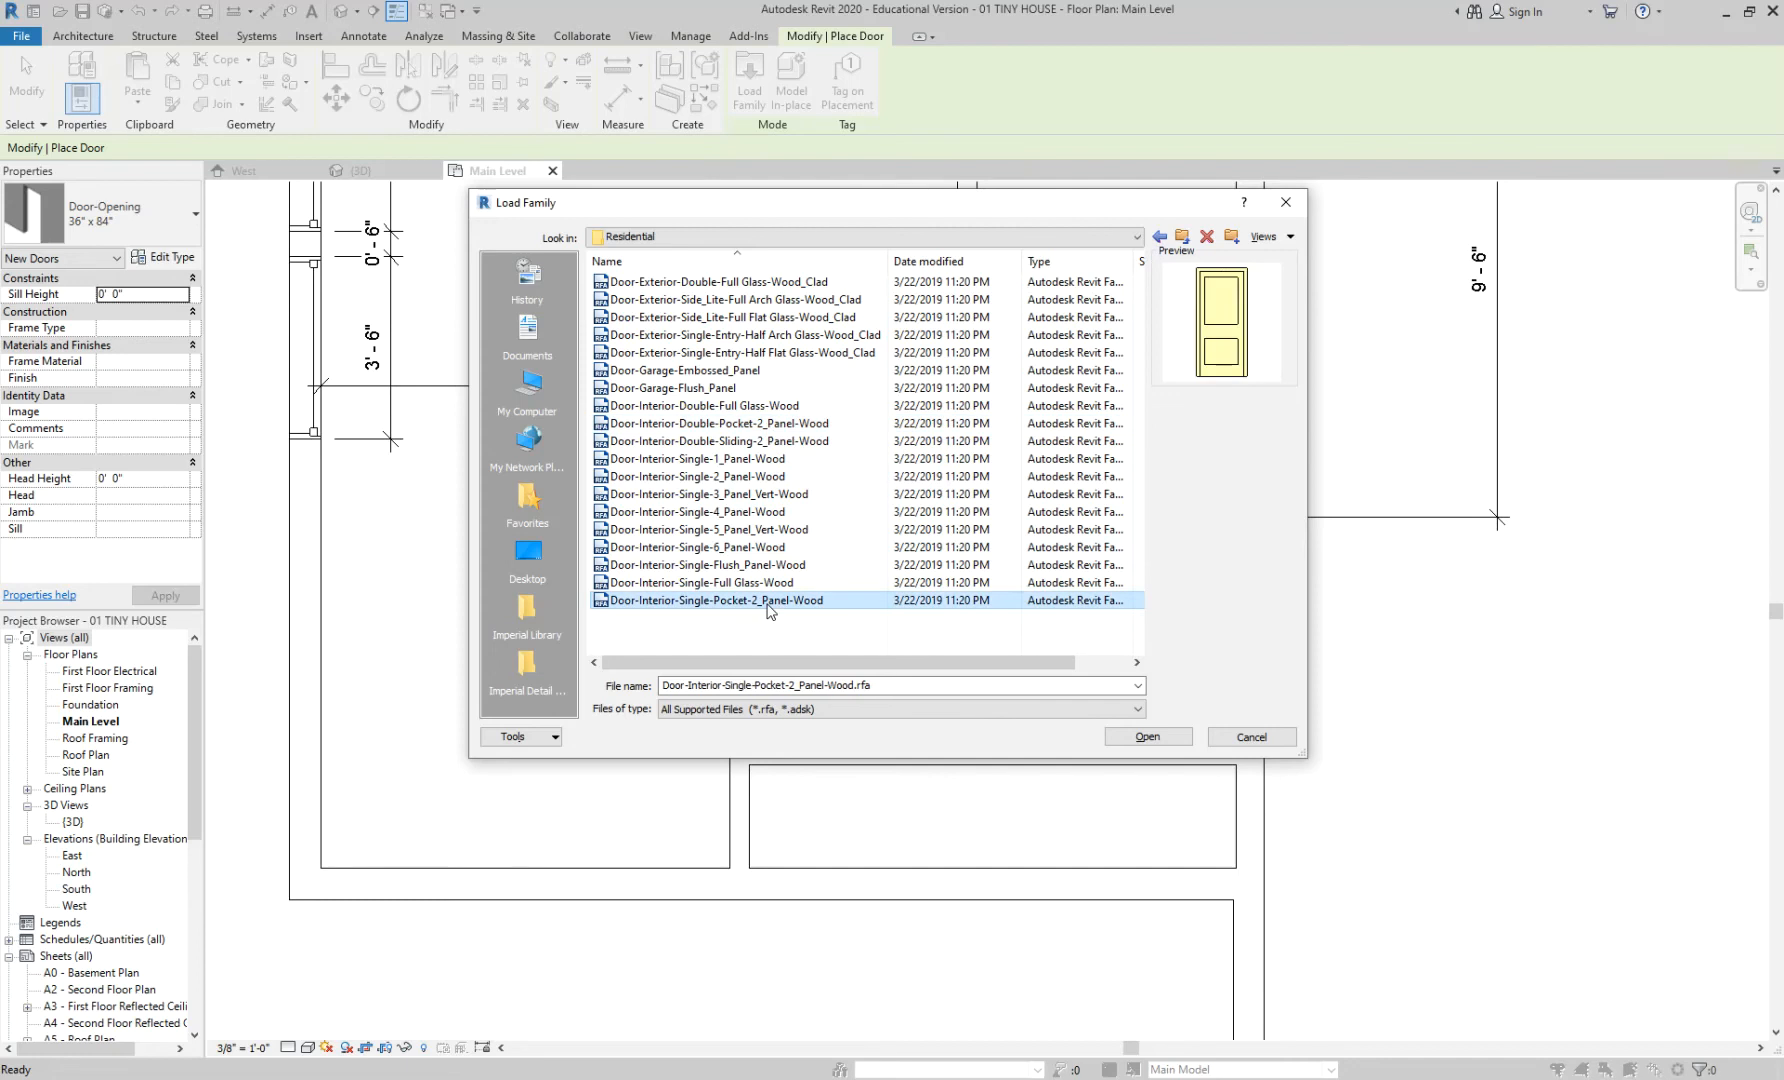
pyautogui.click(1158, 738)
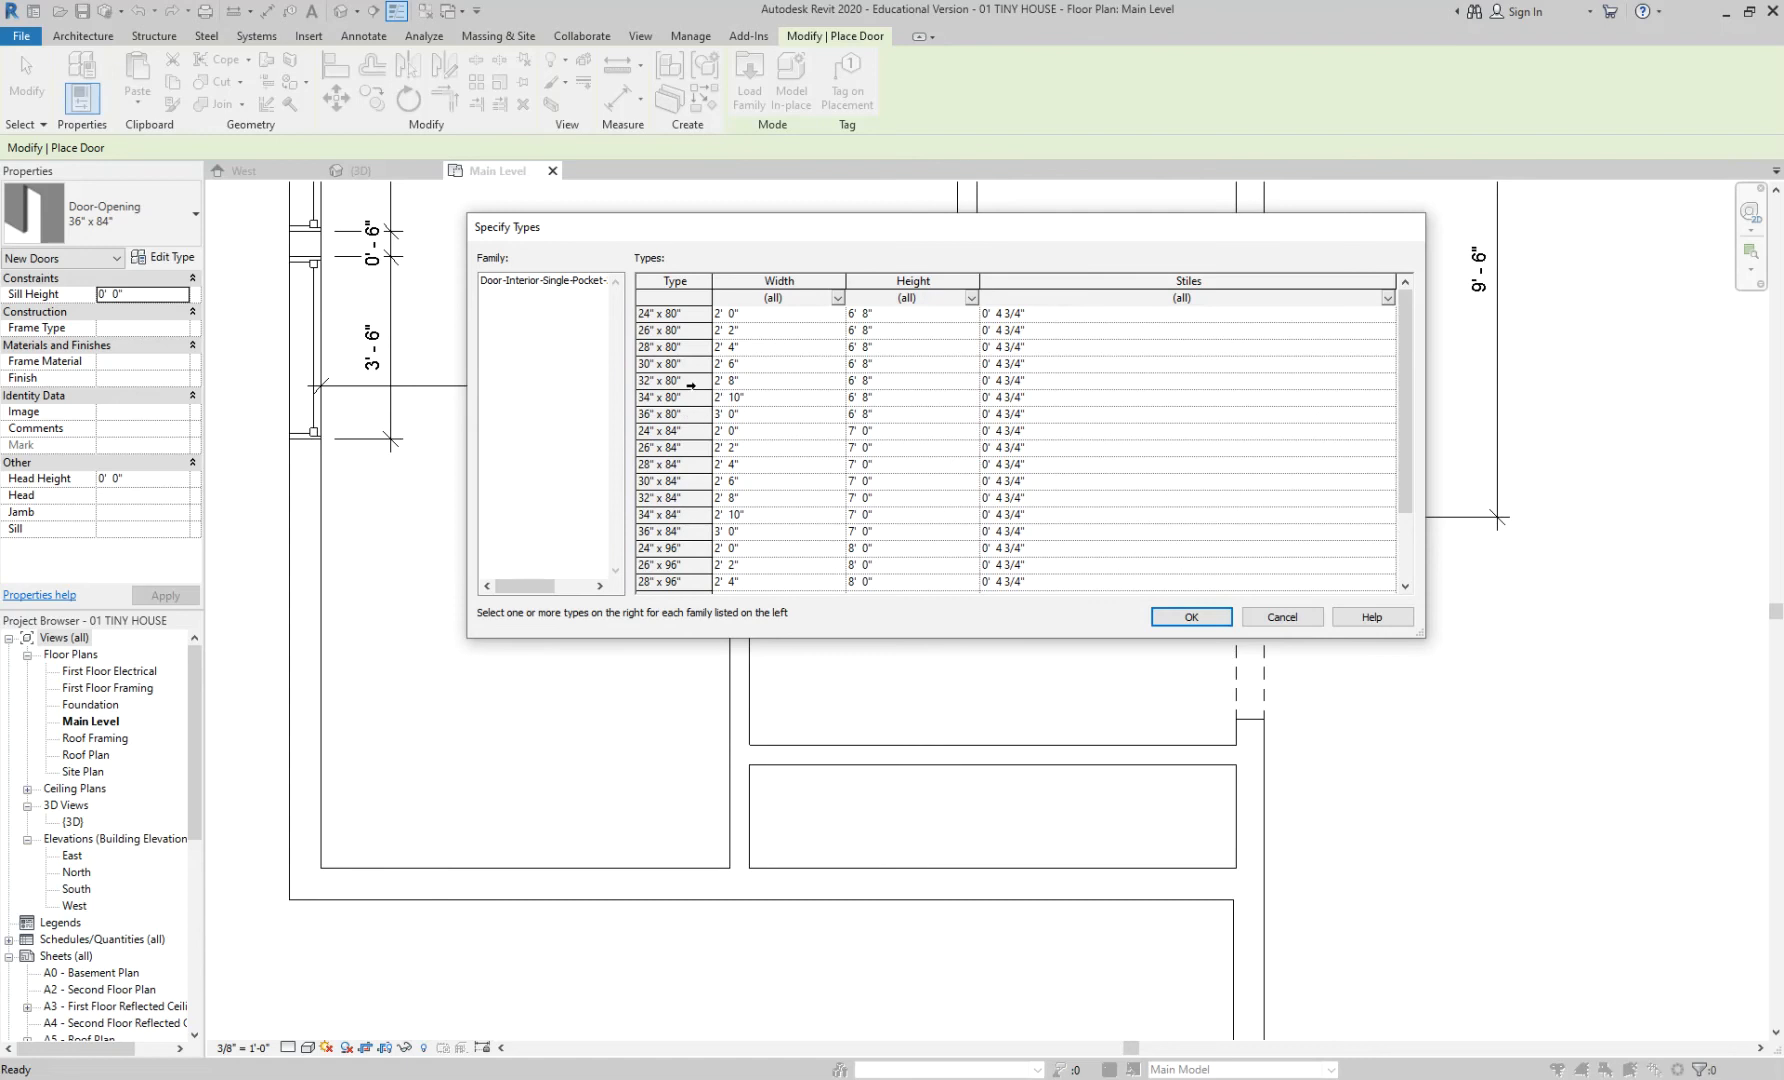
pyautogui.click(694, 497)
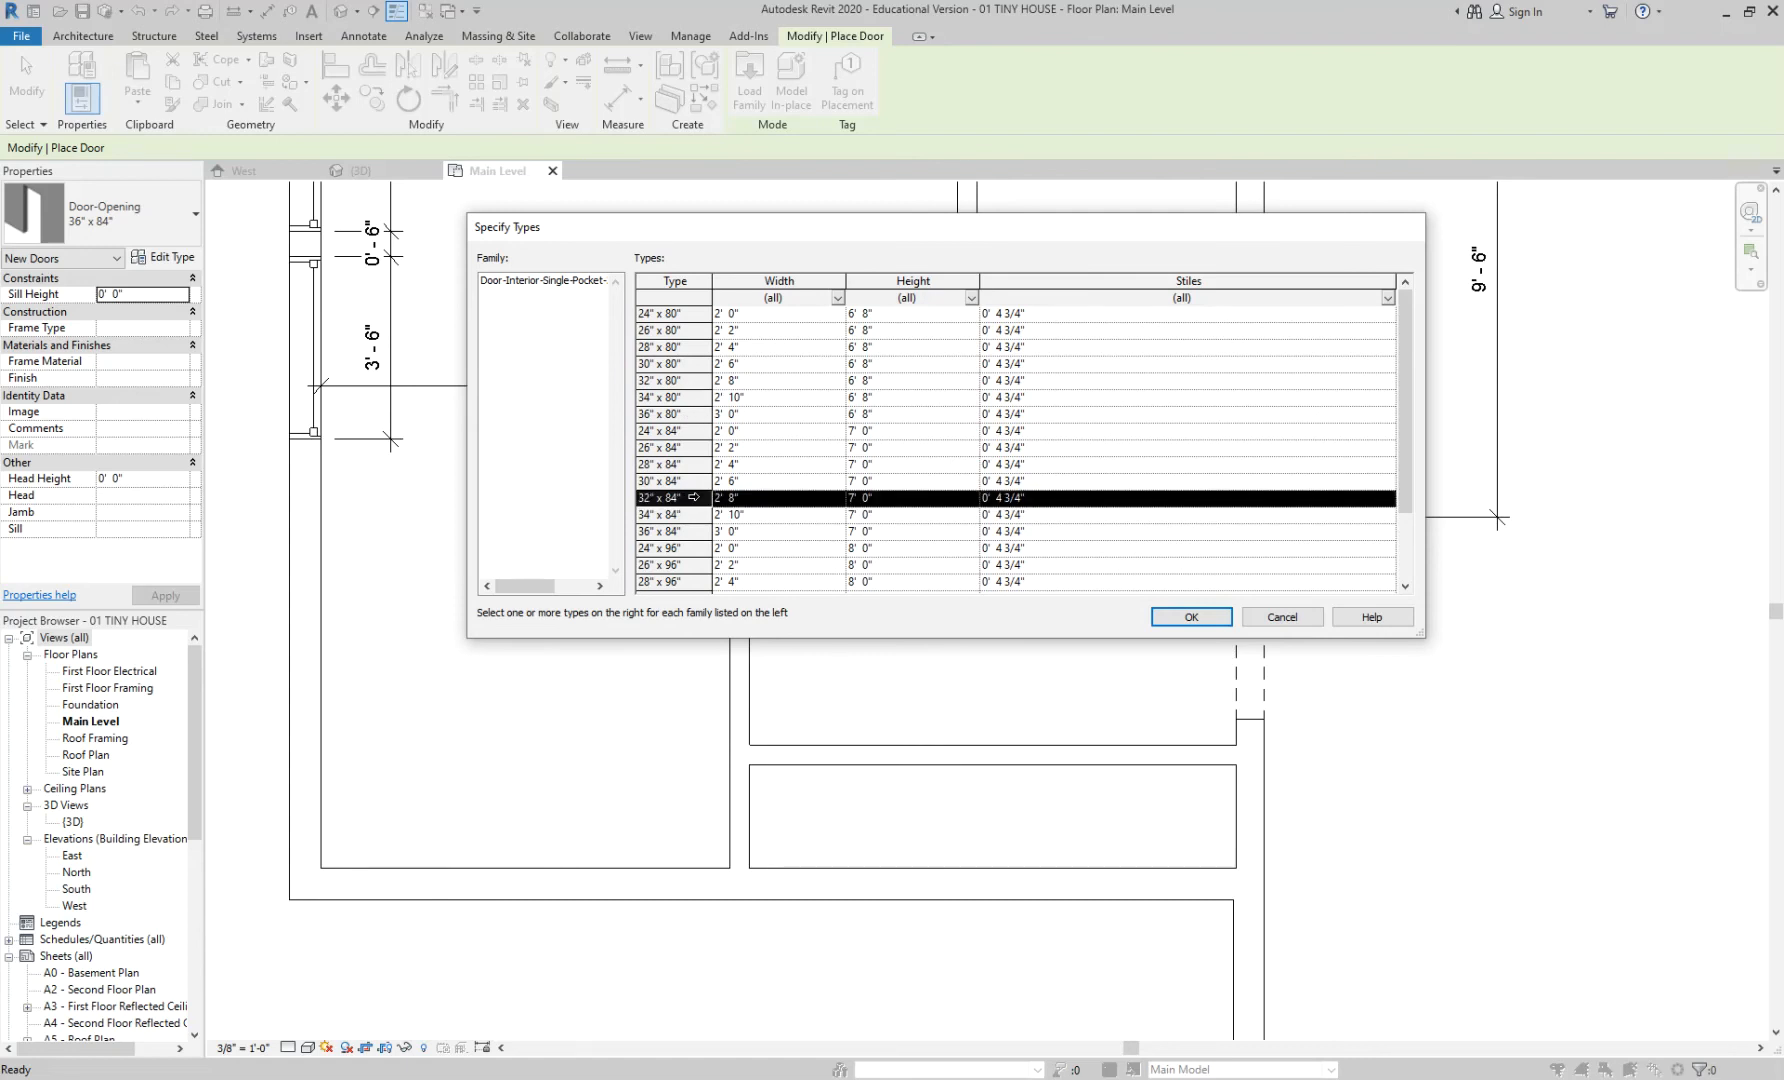
pyautogui.click(1180, 618)
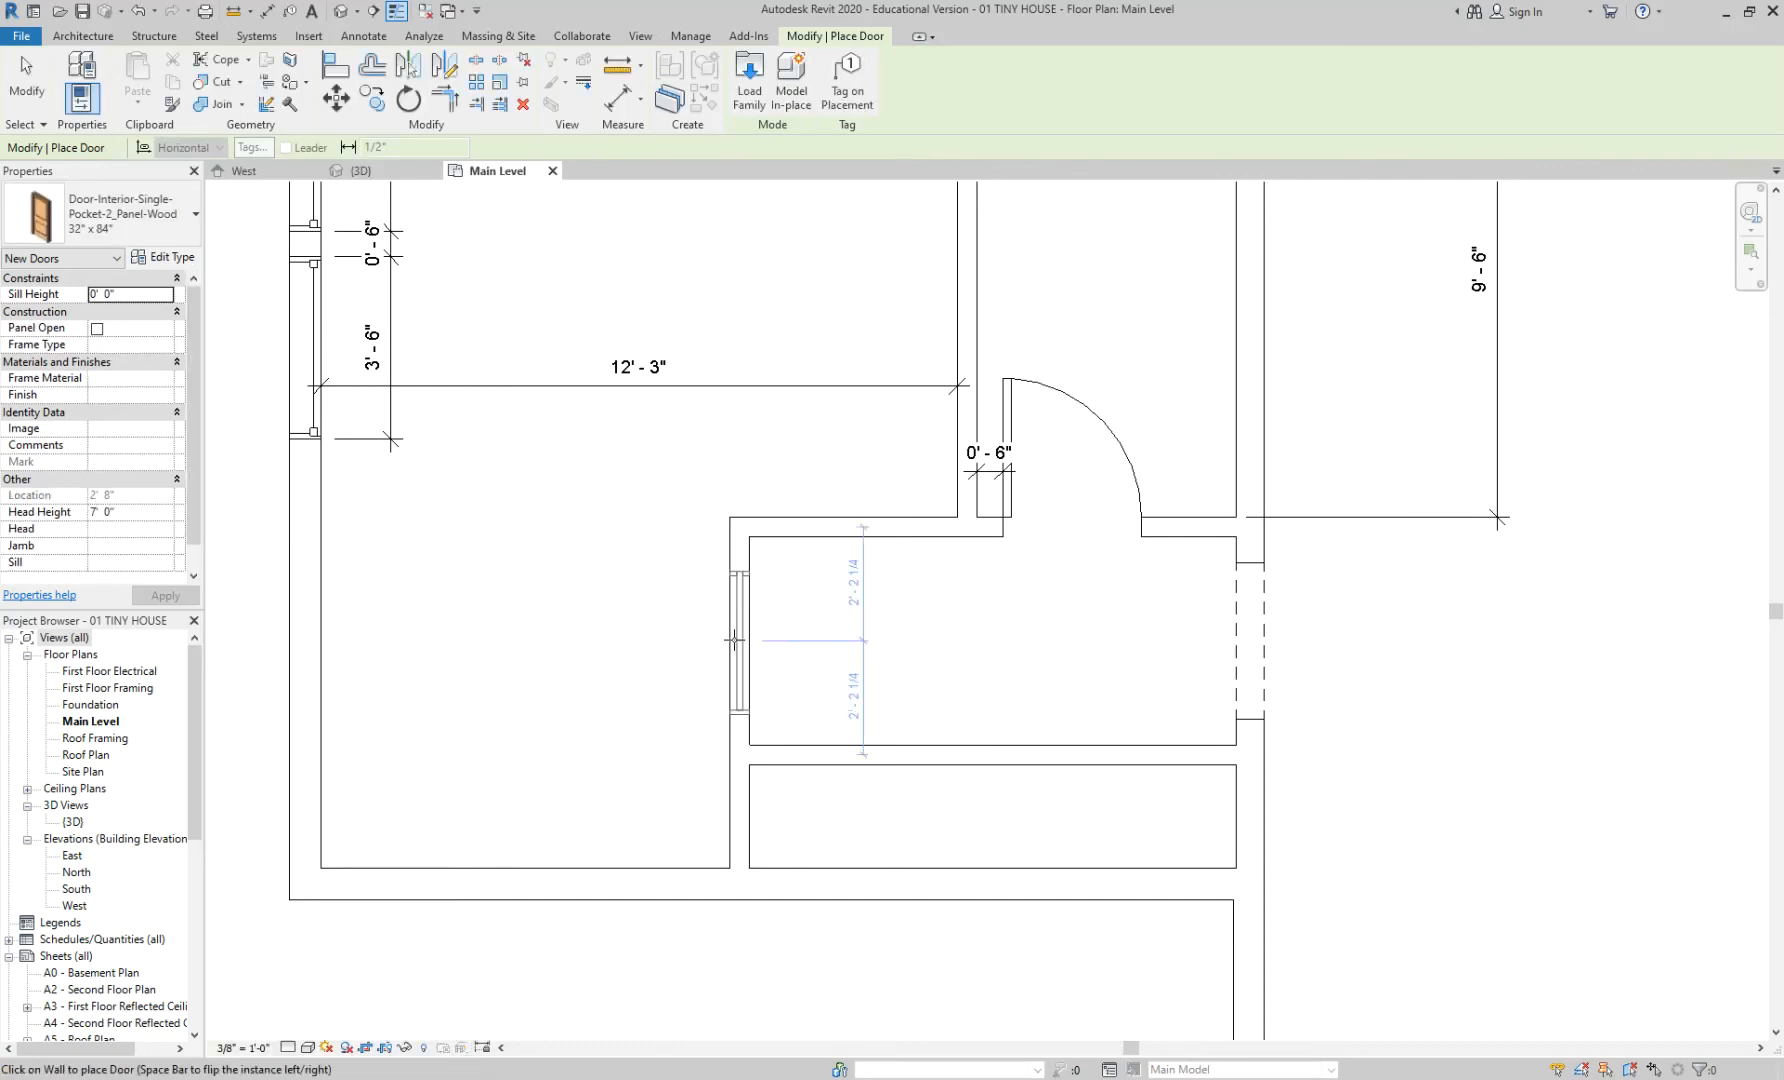
# - Place the 32" x 84" pocket door in the left wall and flip it so the pocket slides downward
pyautogui.click(734, 640)
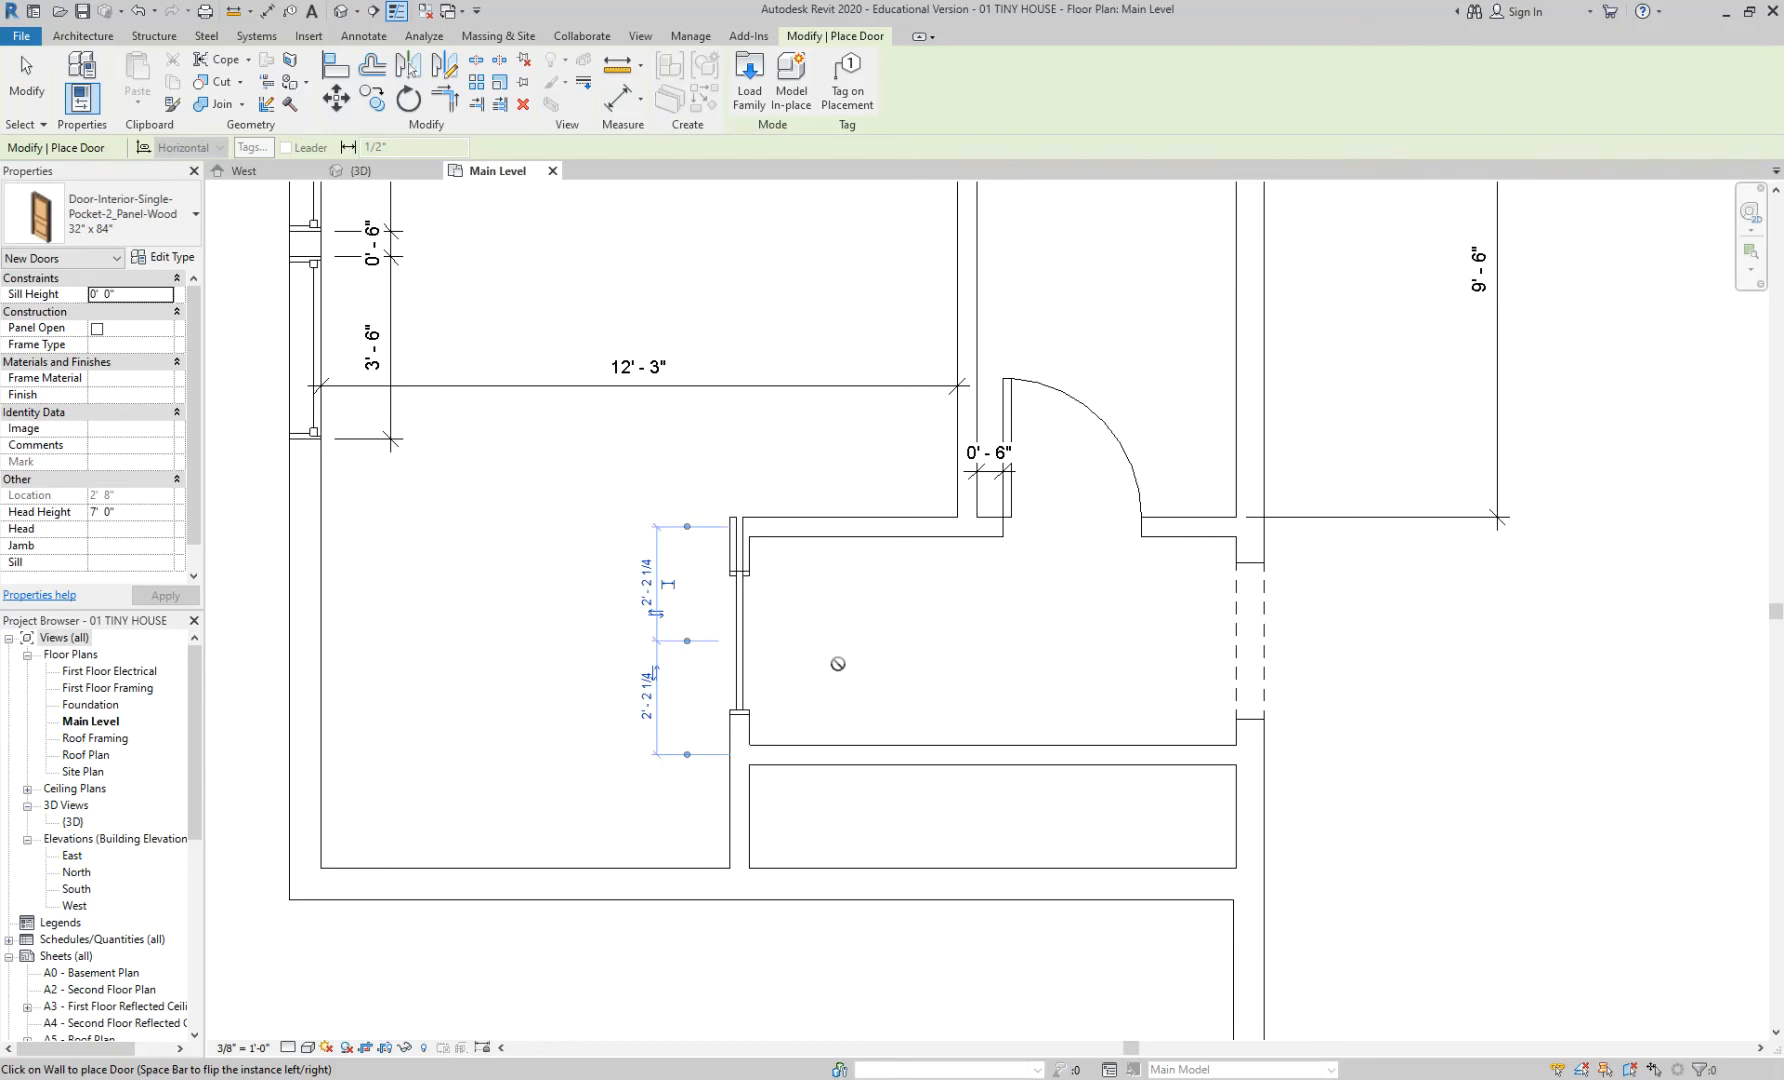
pyautogui.press('Escape')
pyautogui.press('Escape')
pyautogui.click(742, 640)
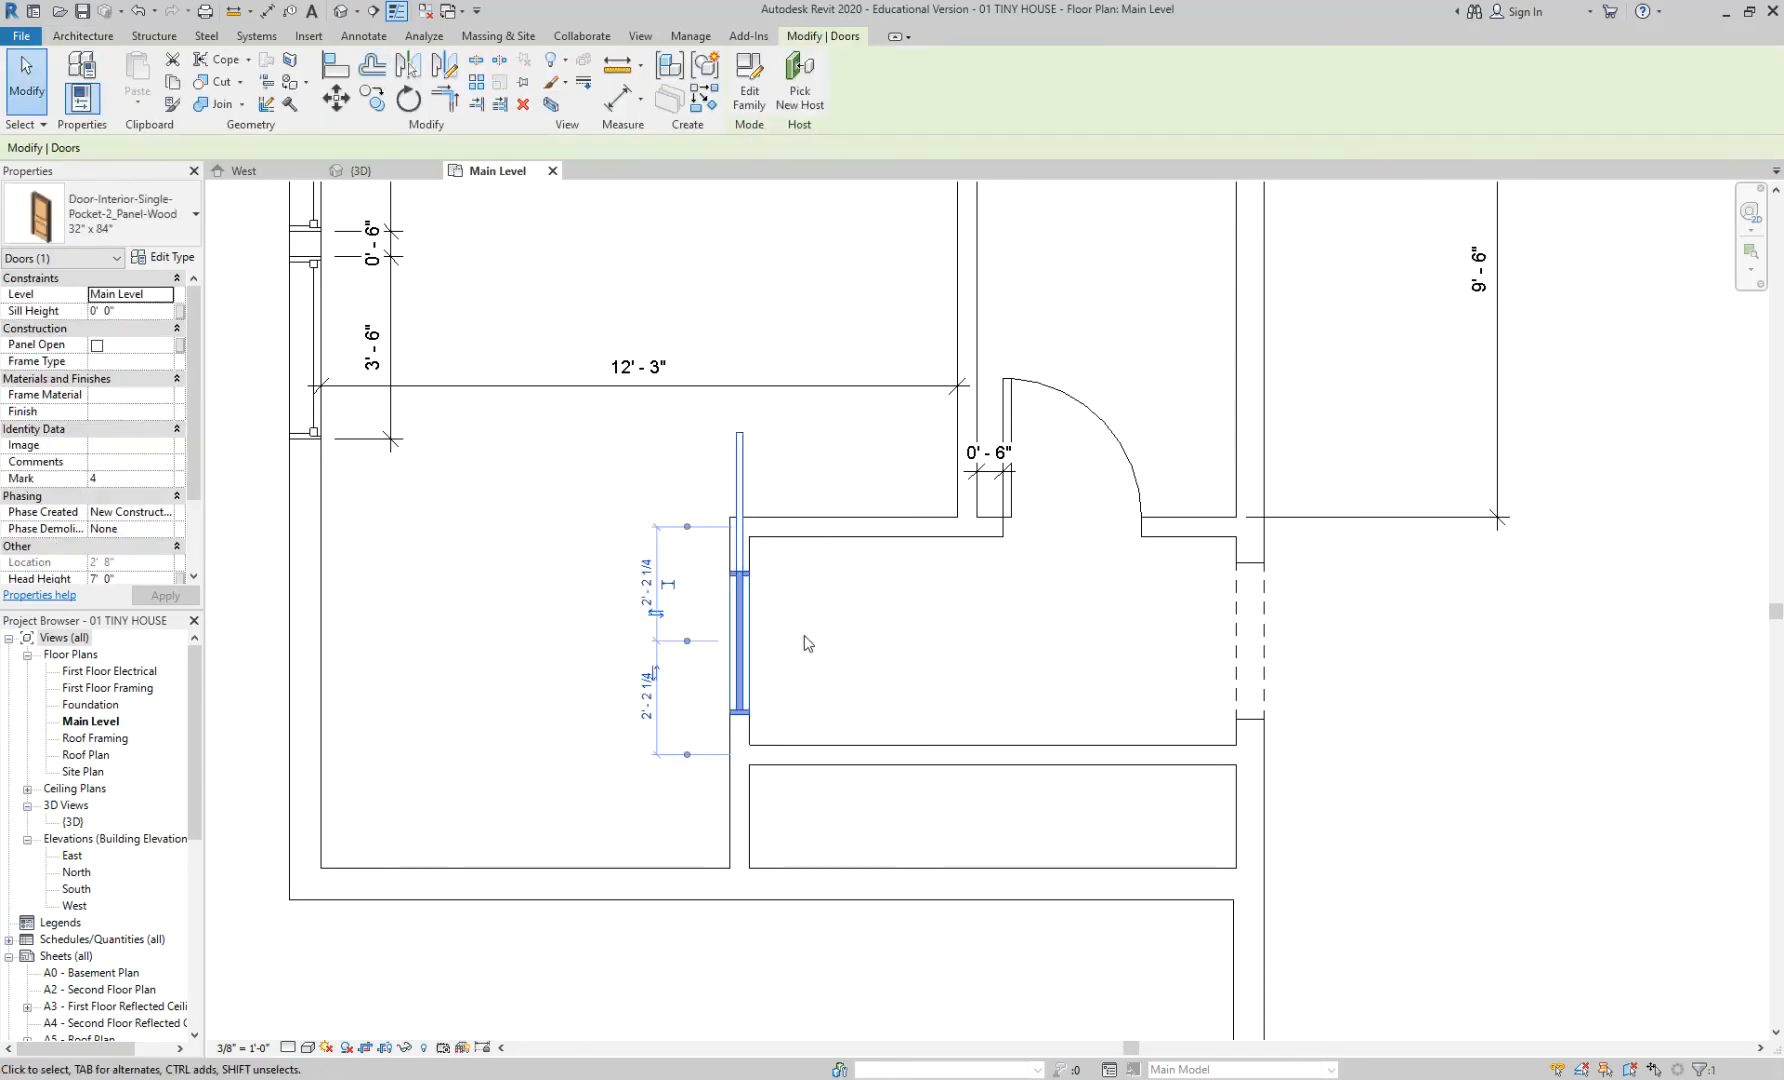
pyautogui.click(655, 675)
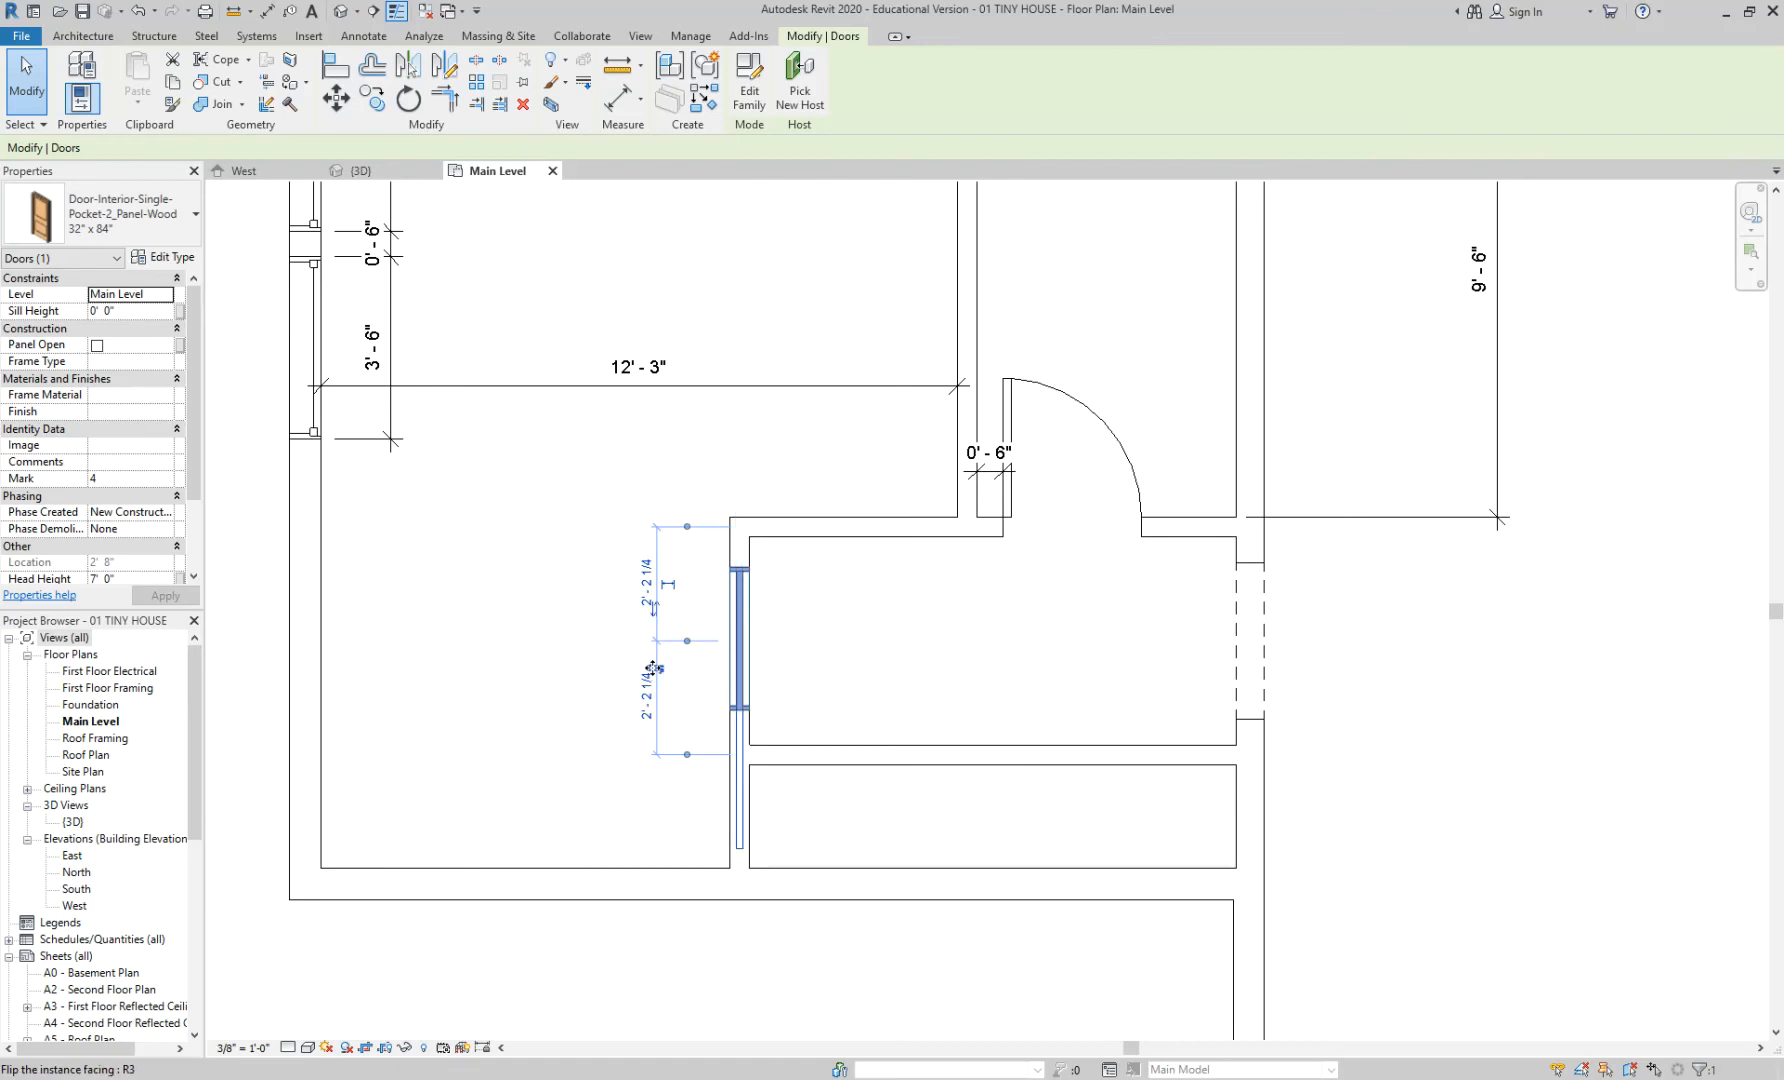
pyautogui.click(935, 633)
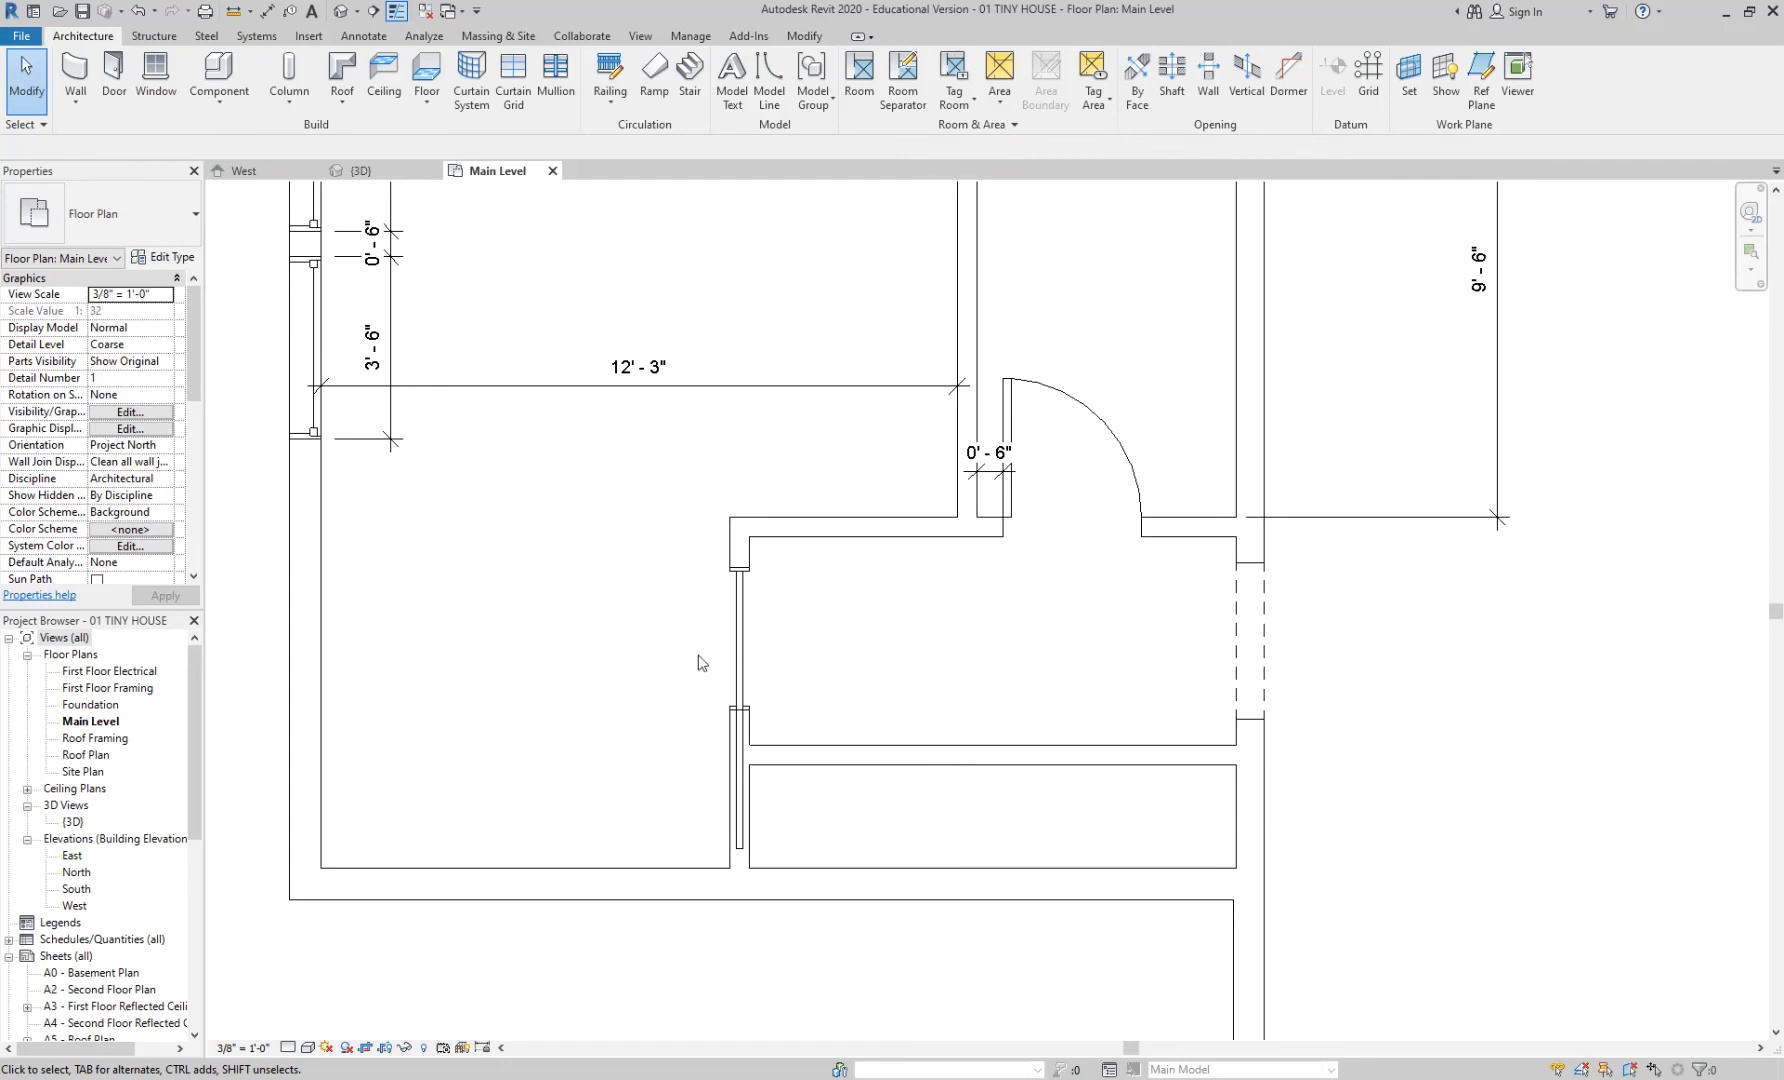
# - Review the pocket door's available sizes in its type settings, then cancel without changes
pyautogui.click(739, 634)
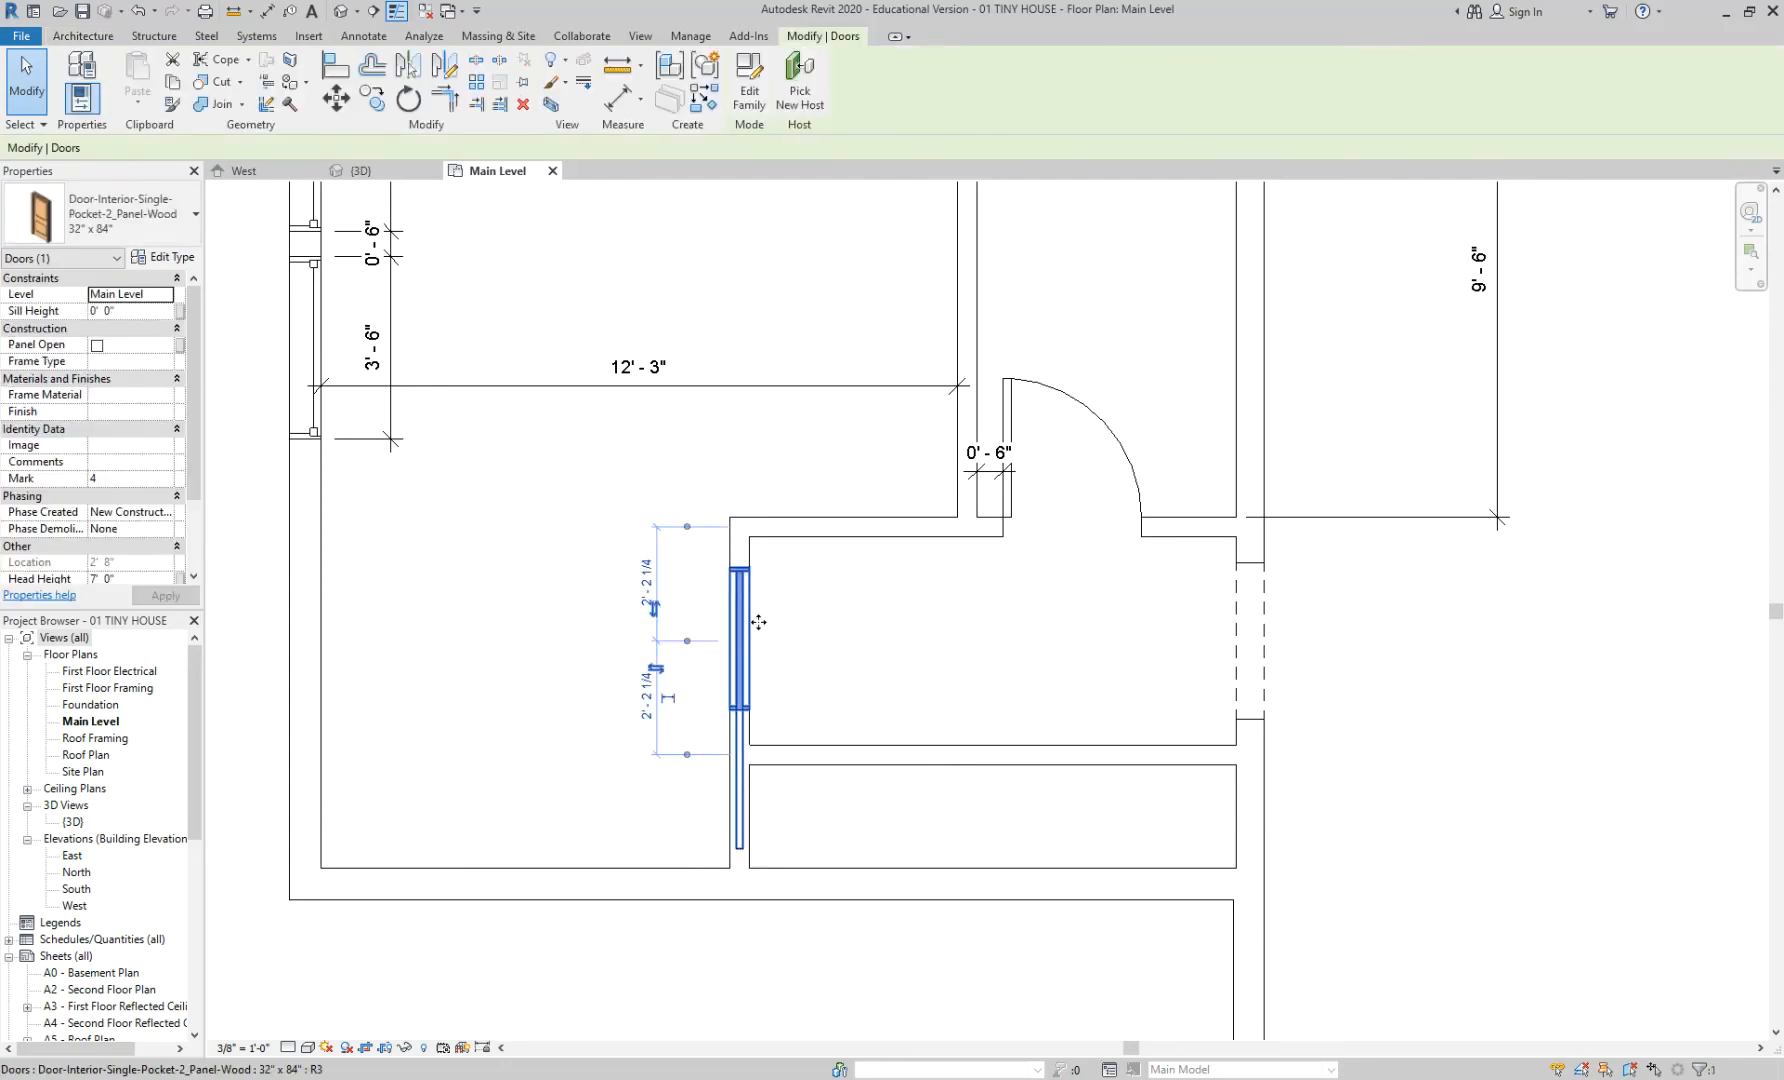
pyautogui.click(166, 257)
pyautogui.click(944, 334)
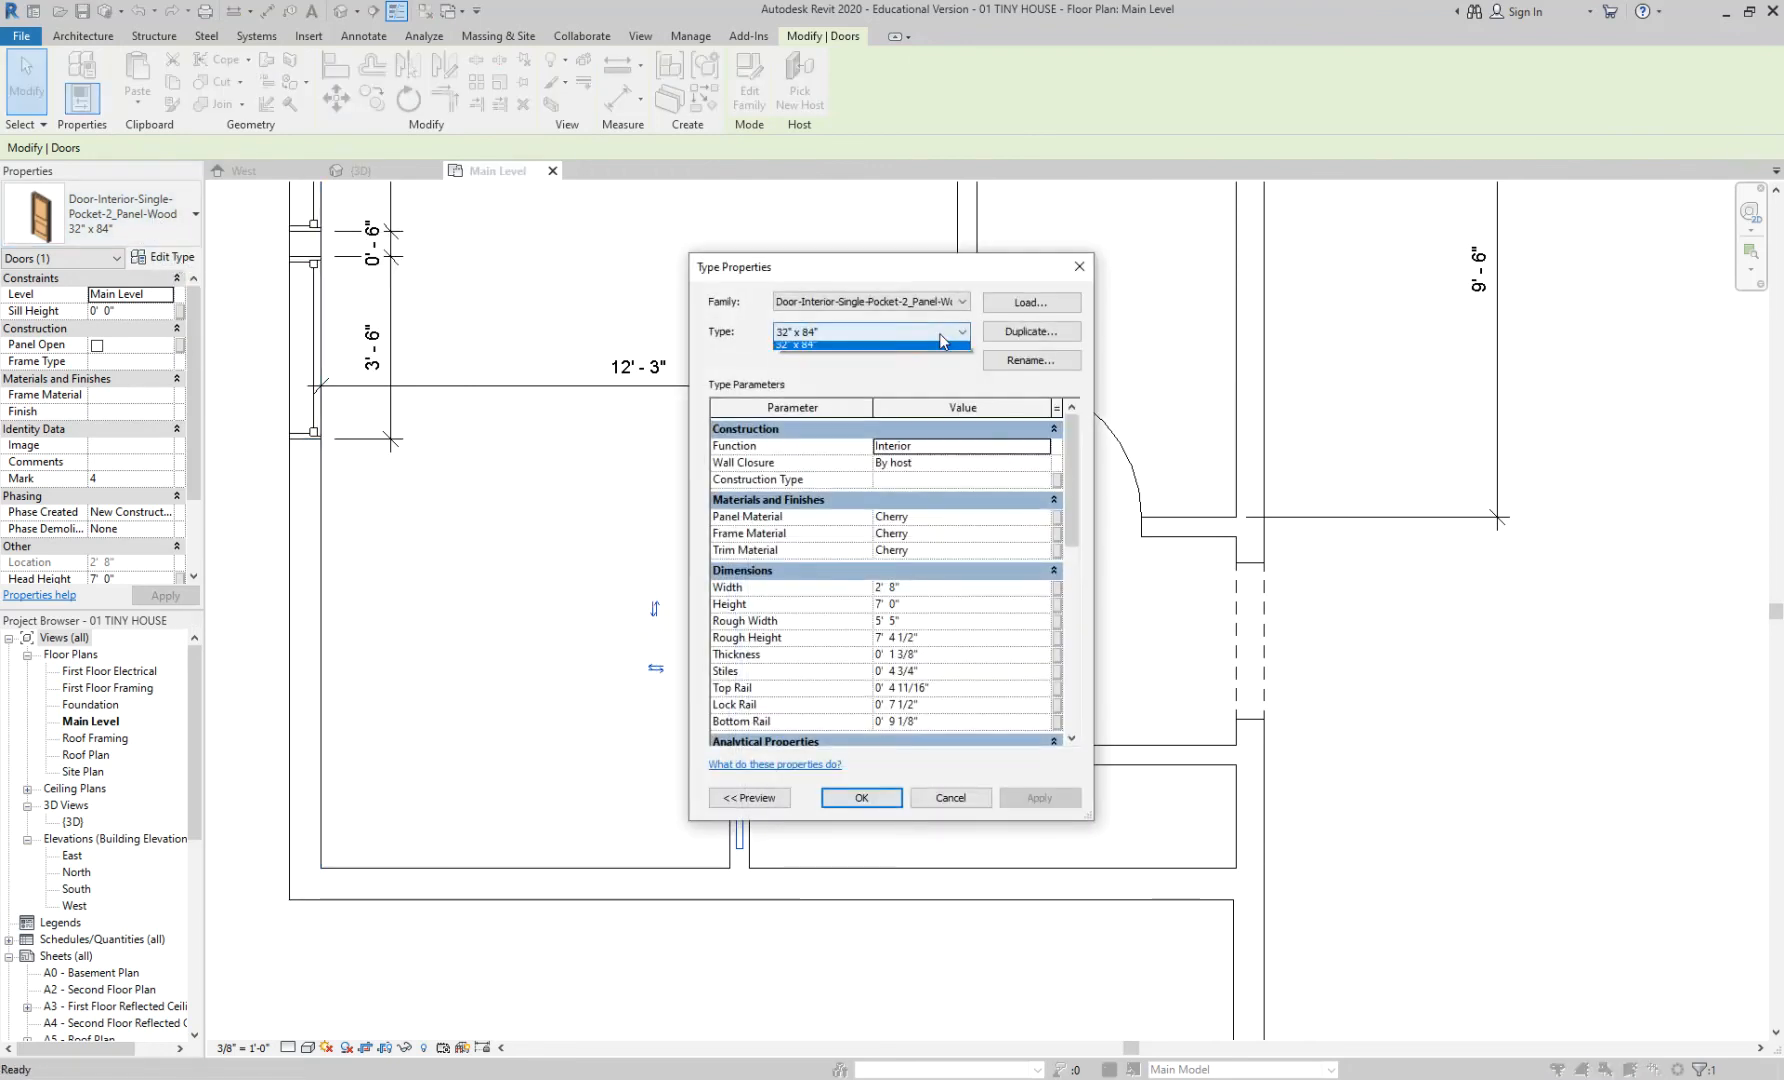
pyautogui.click(944, 334)
pyautogui.click(952, 798)
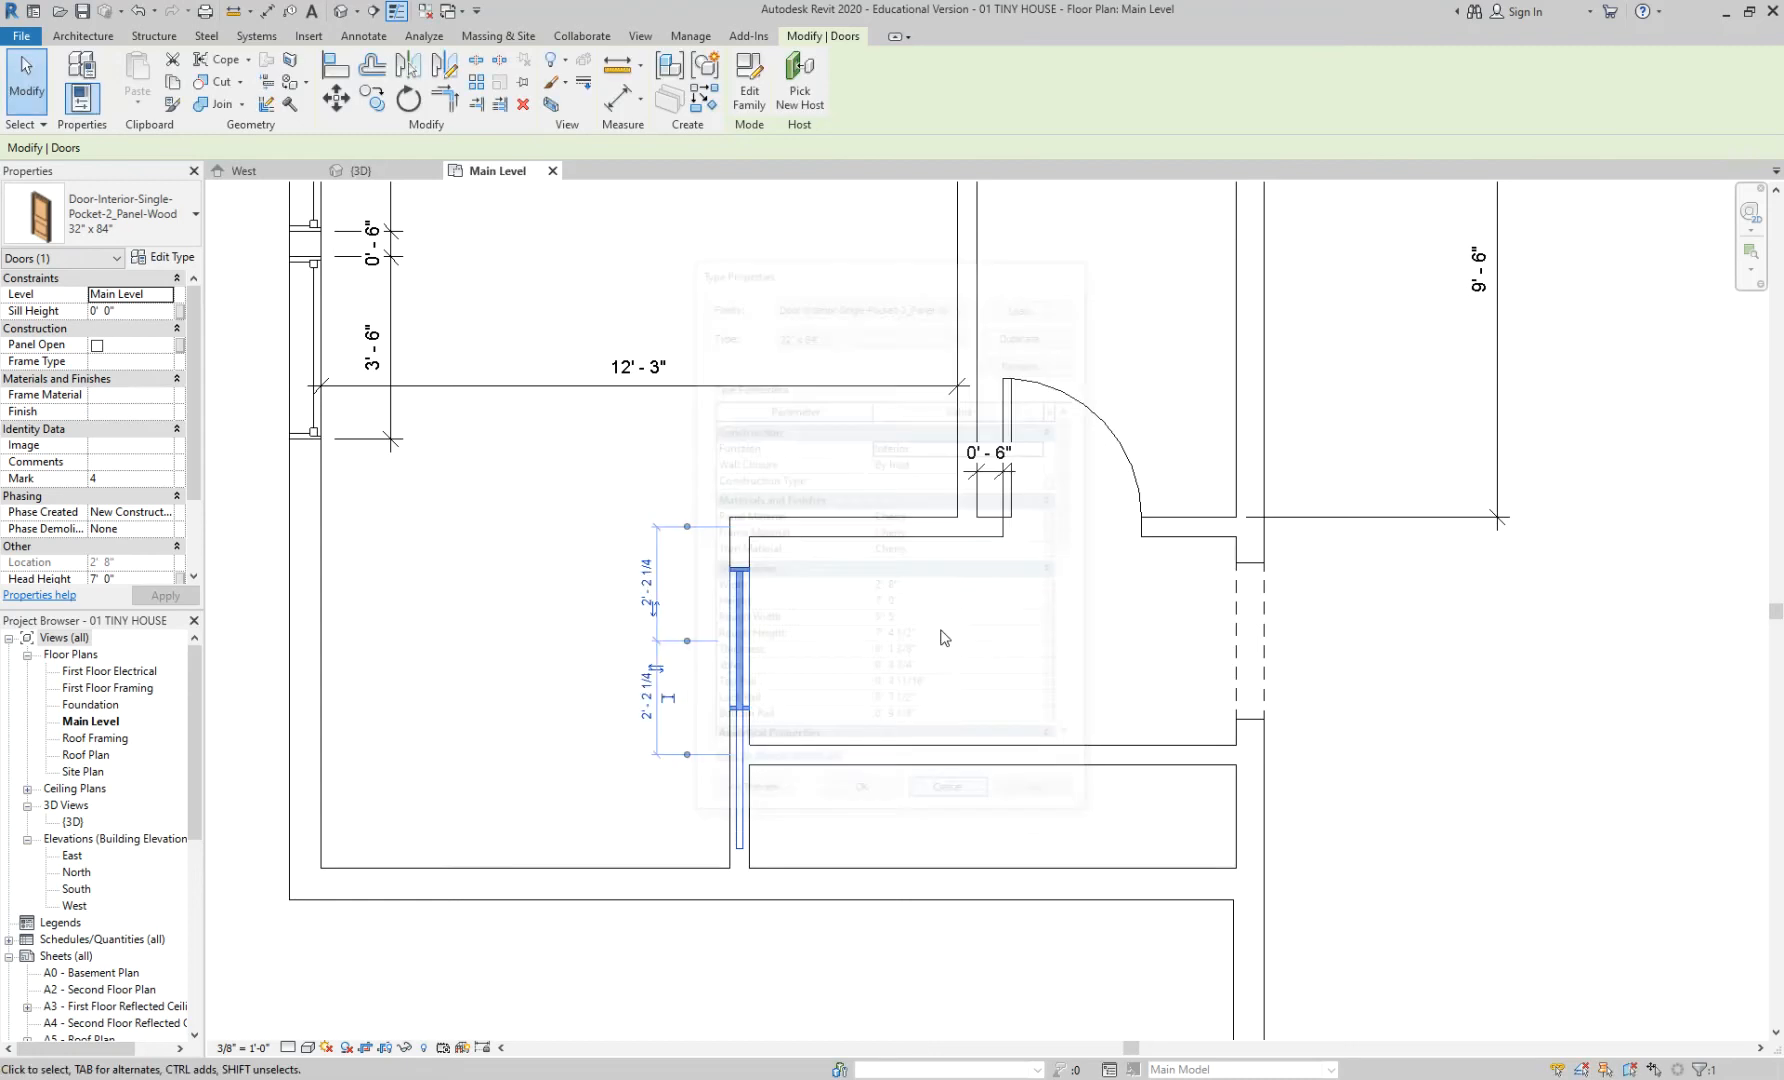
pyautogui.click(966, 638)
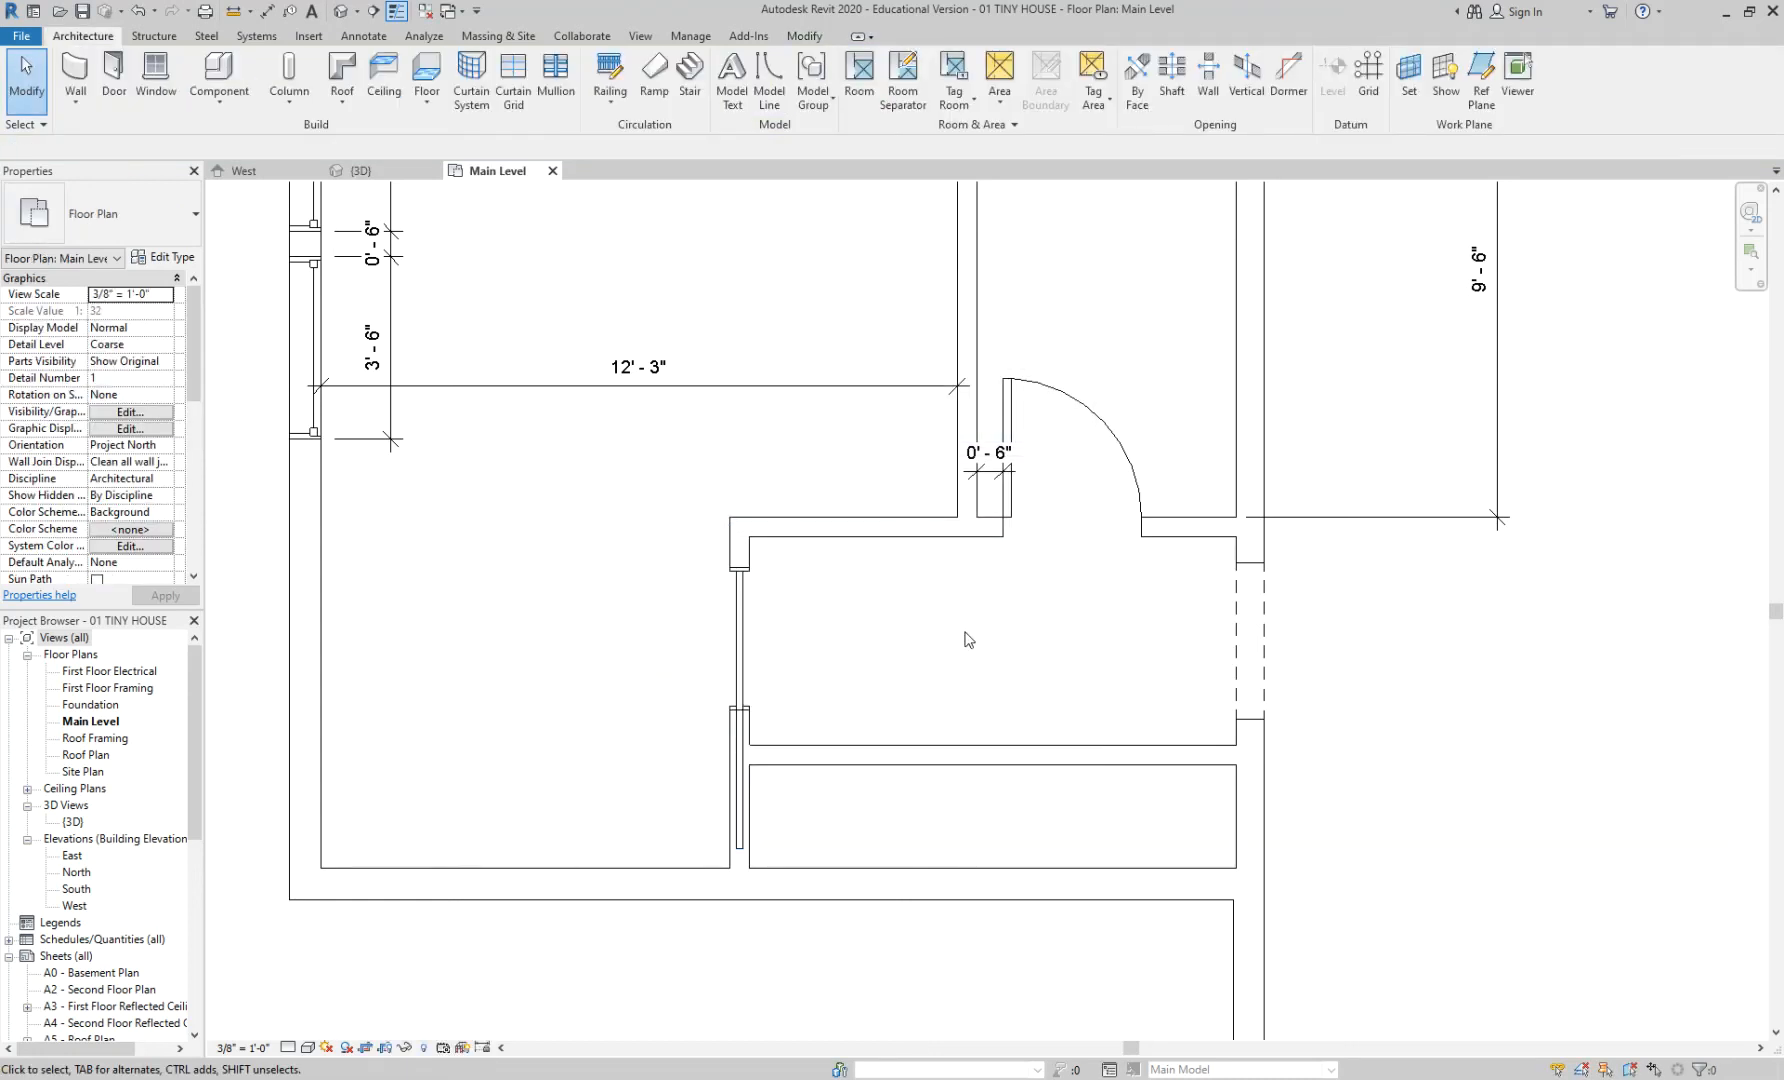
# - Select the pocket door and open Type Properties for its 32" x 84" type
pyautogui.click(741, 638)
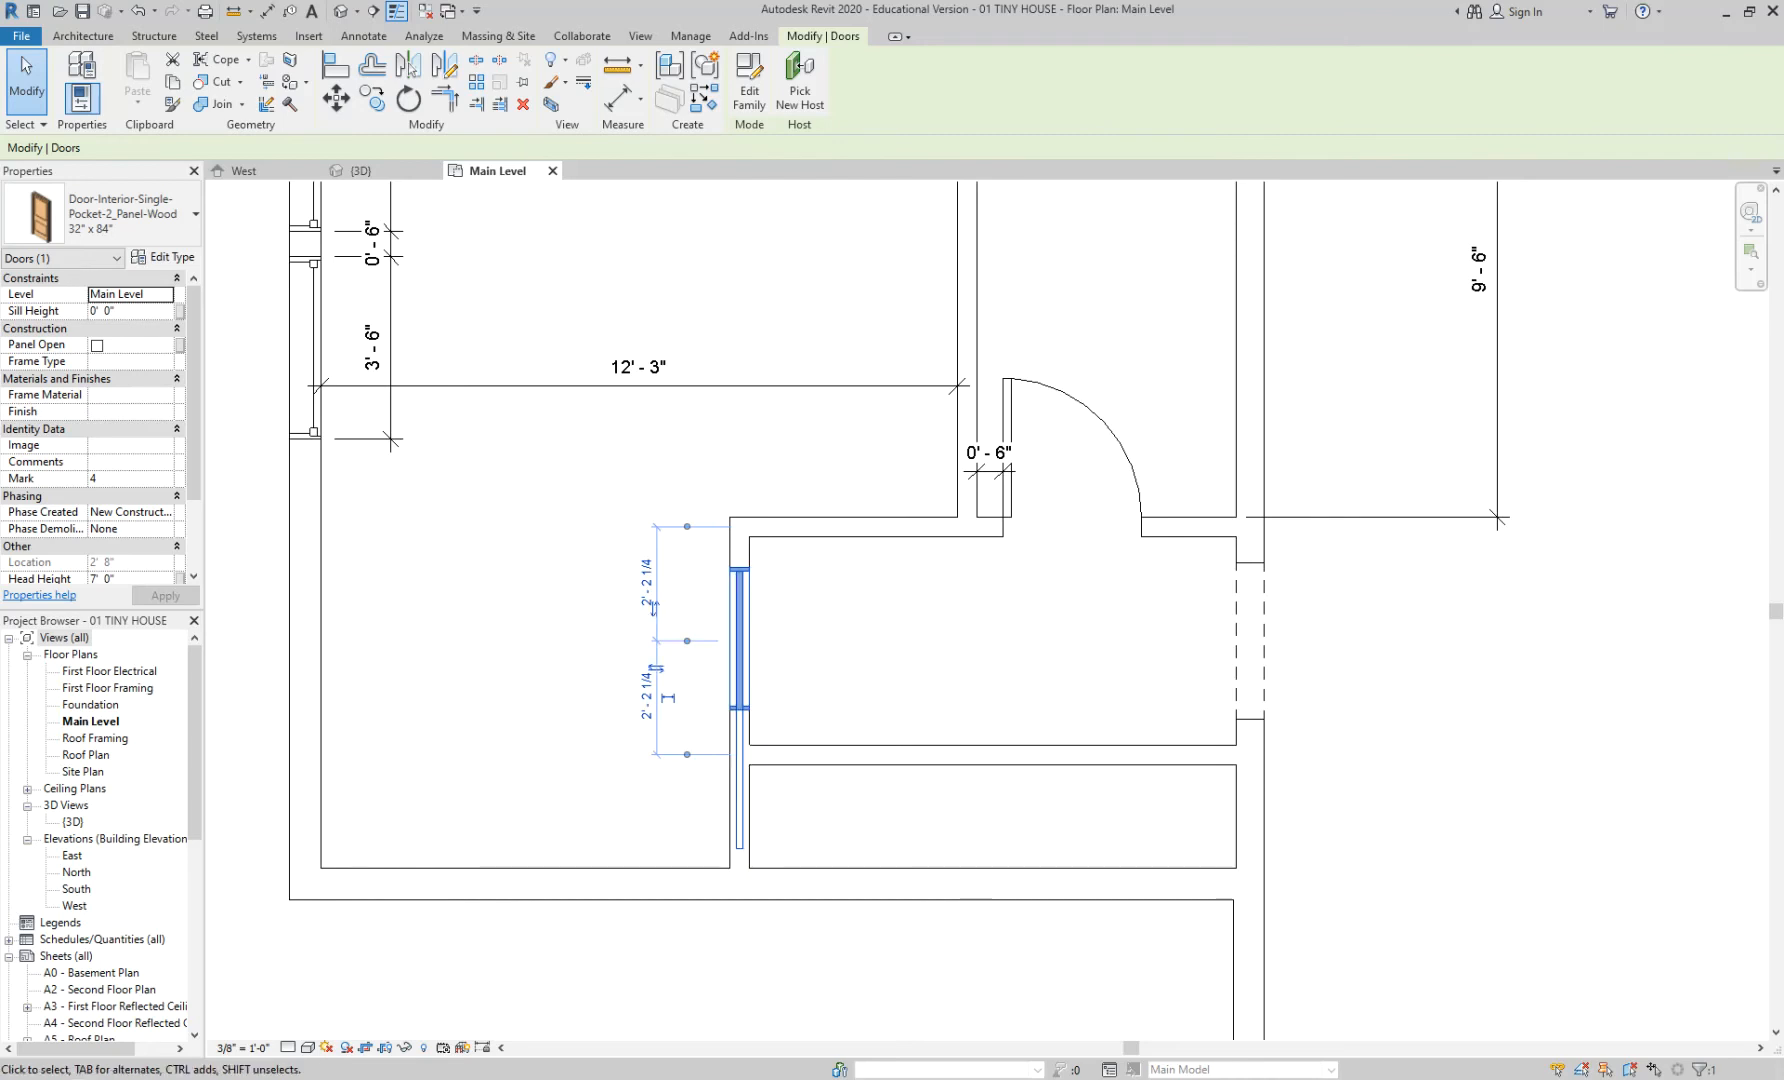
pyautogui.click(869, 625)
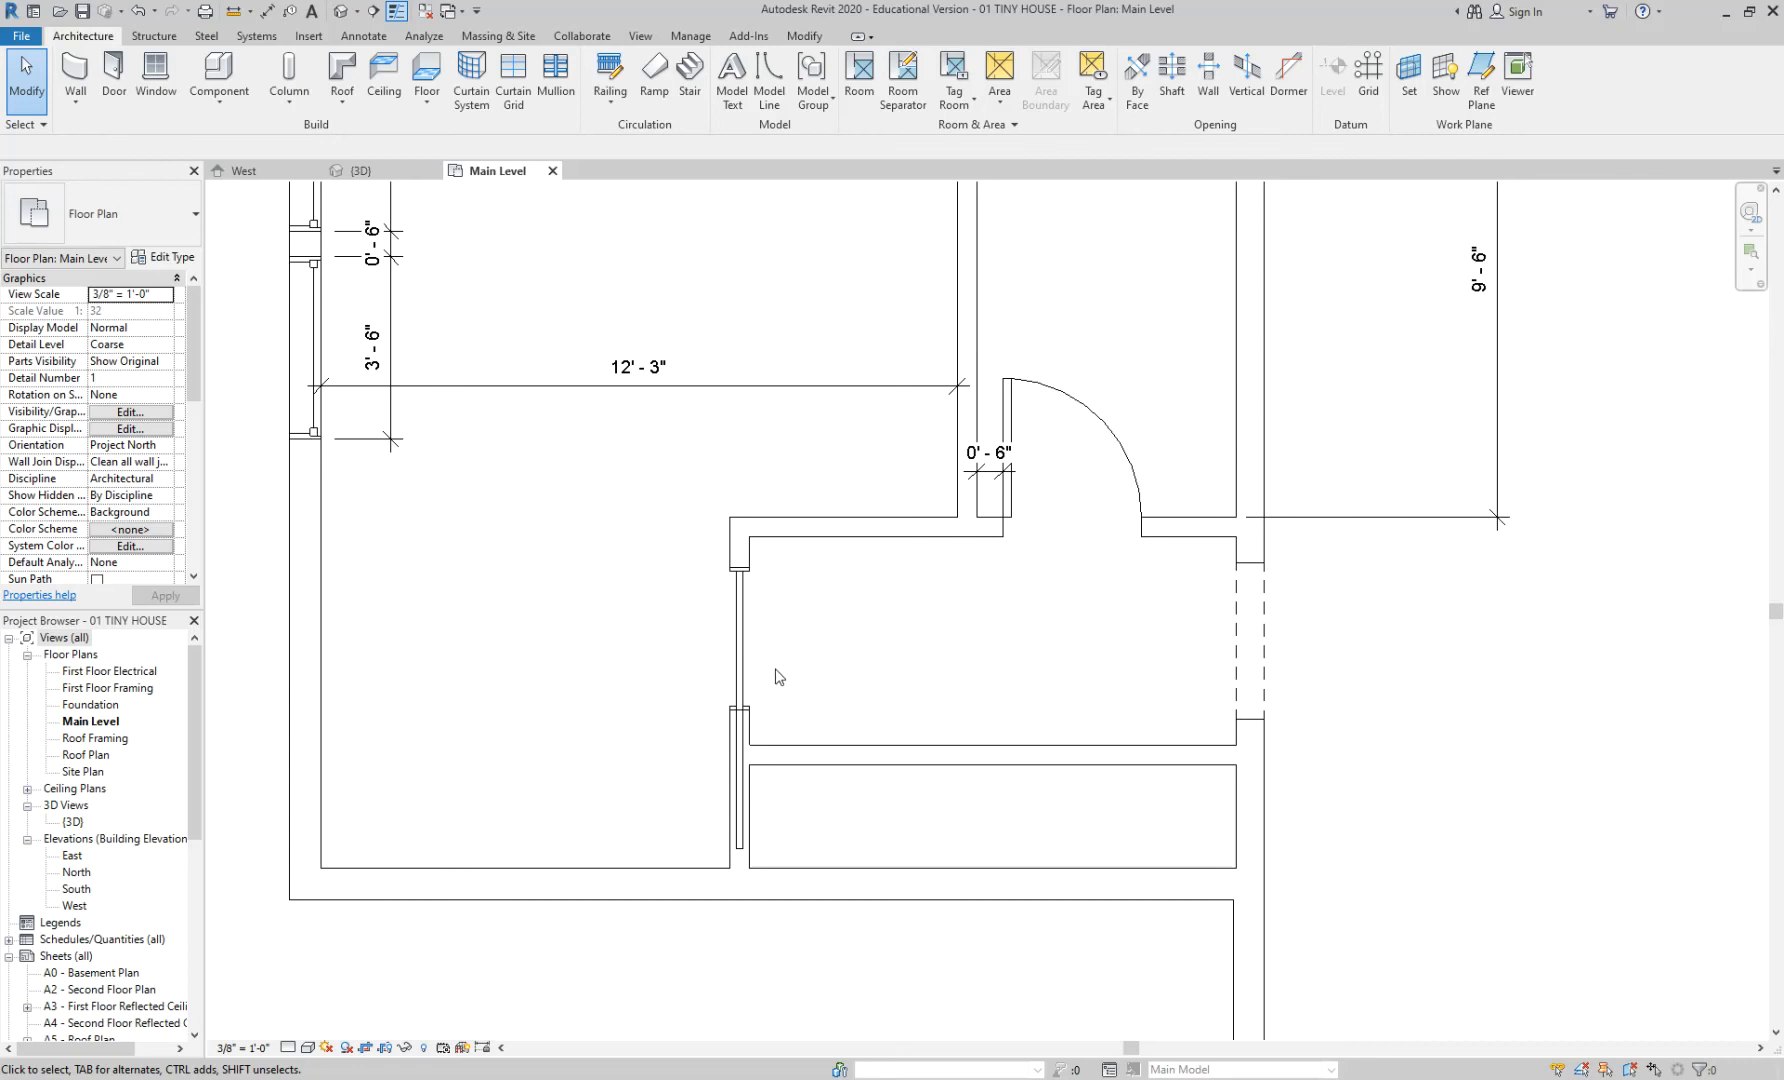
pyautogui.click(741, 640)
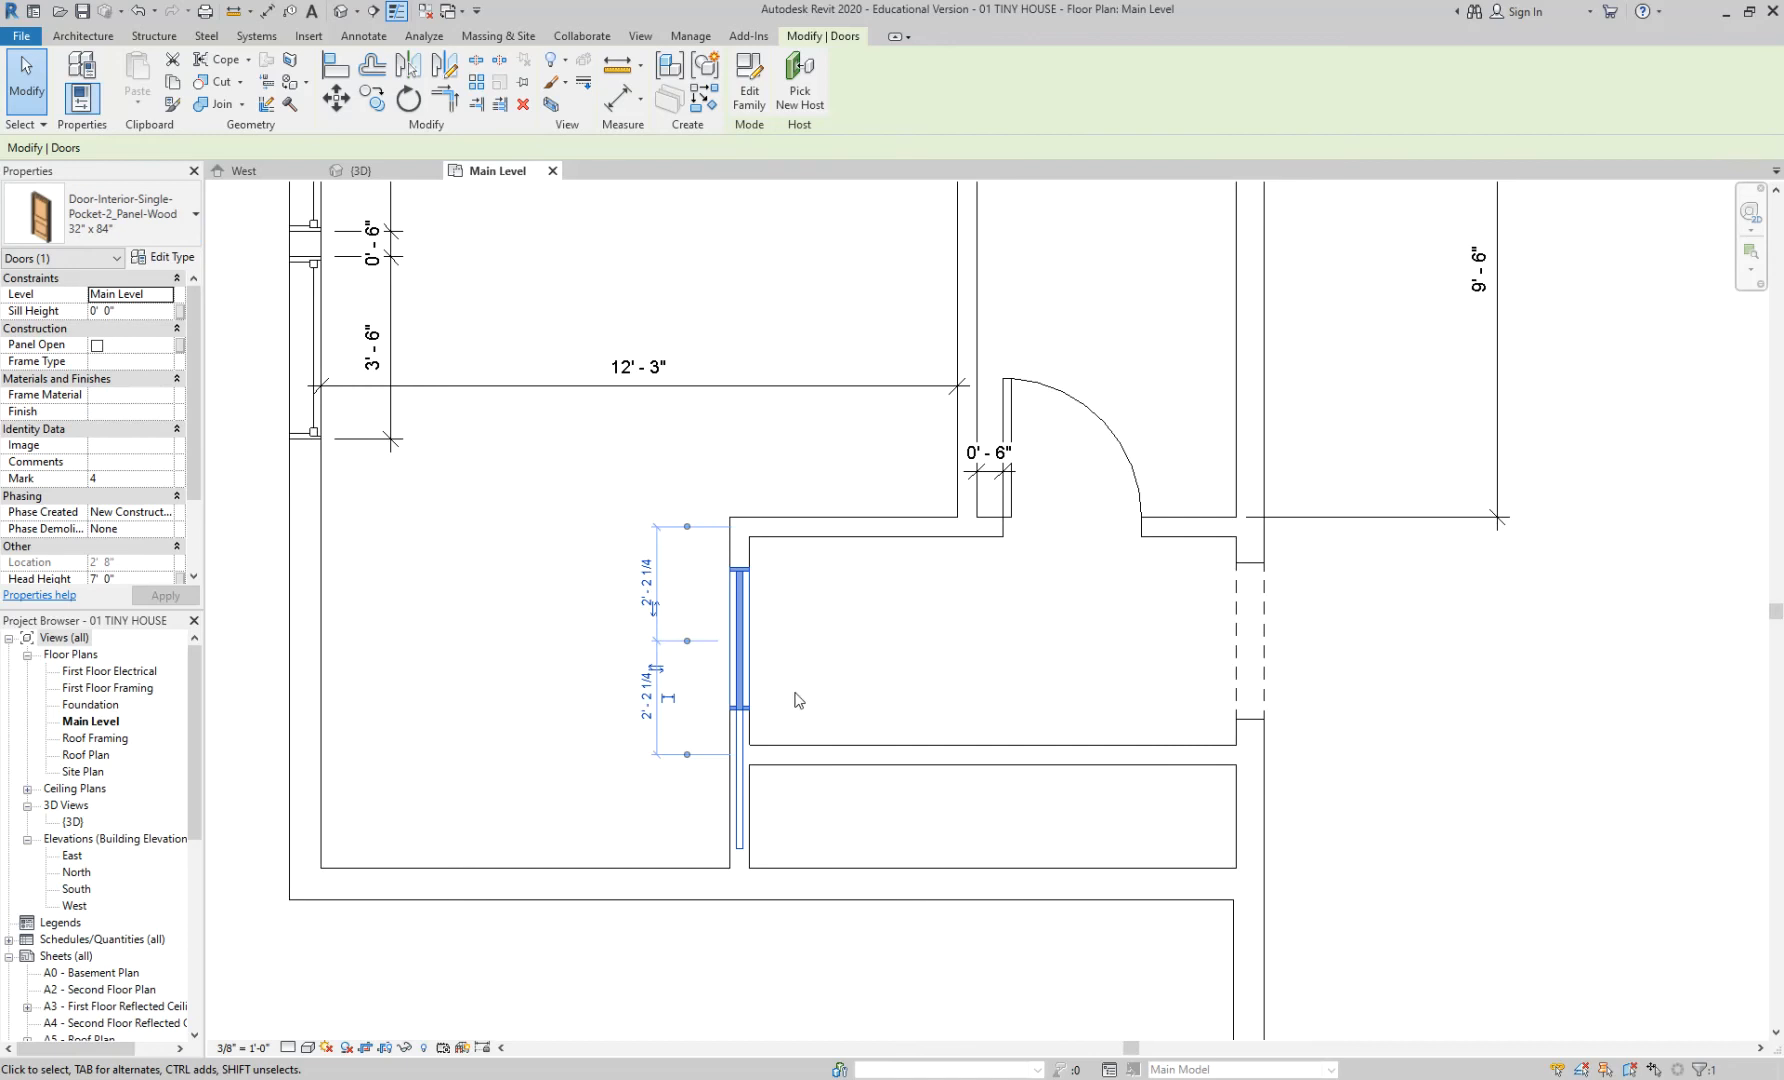
pyautogui.click(190, 262)
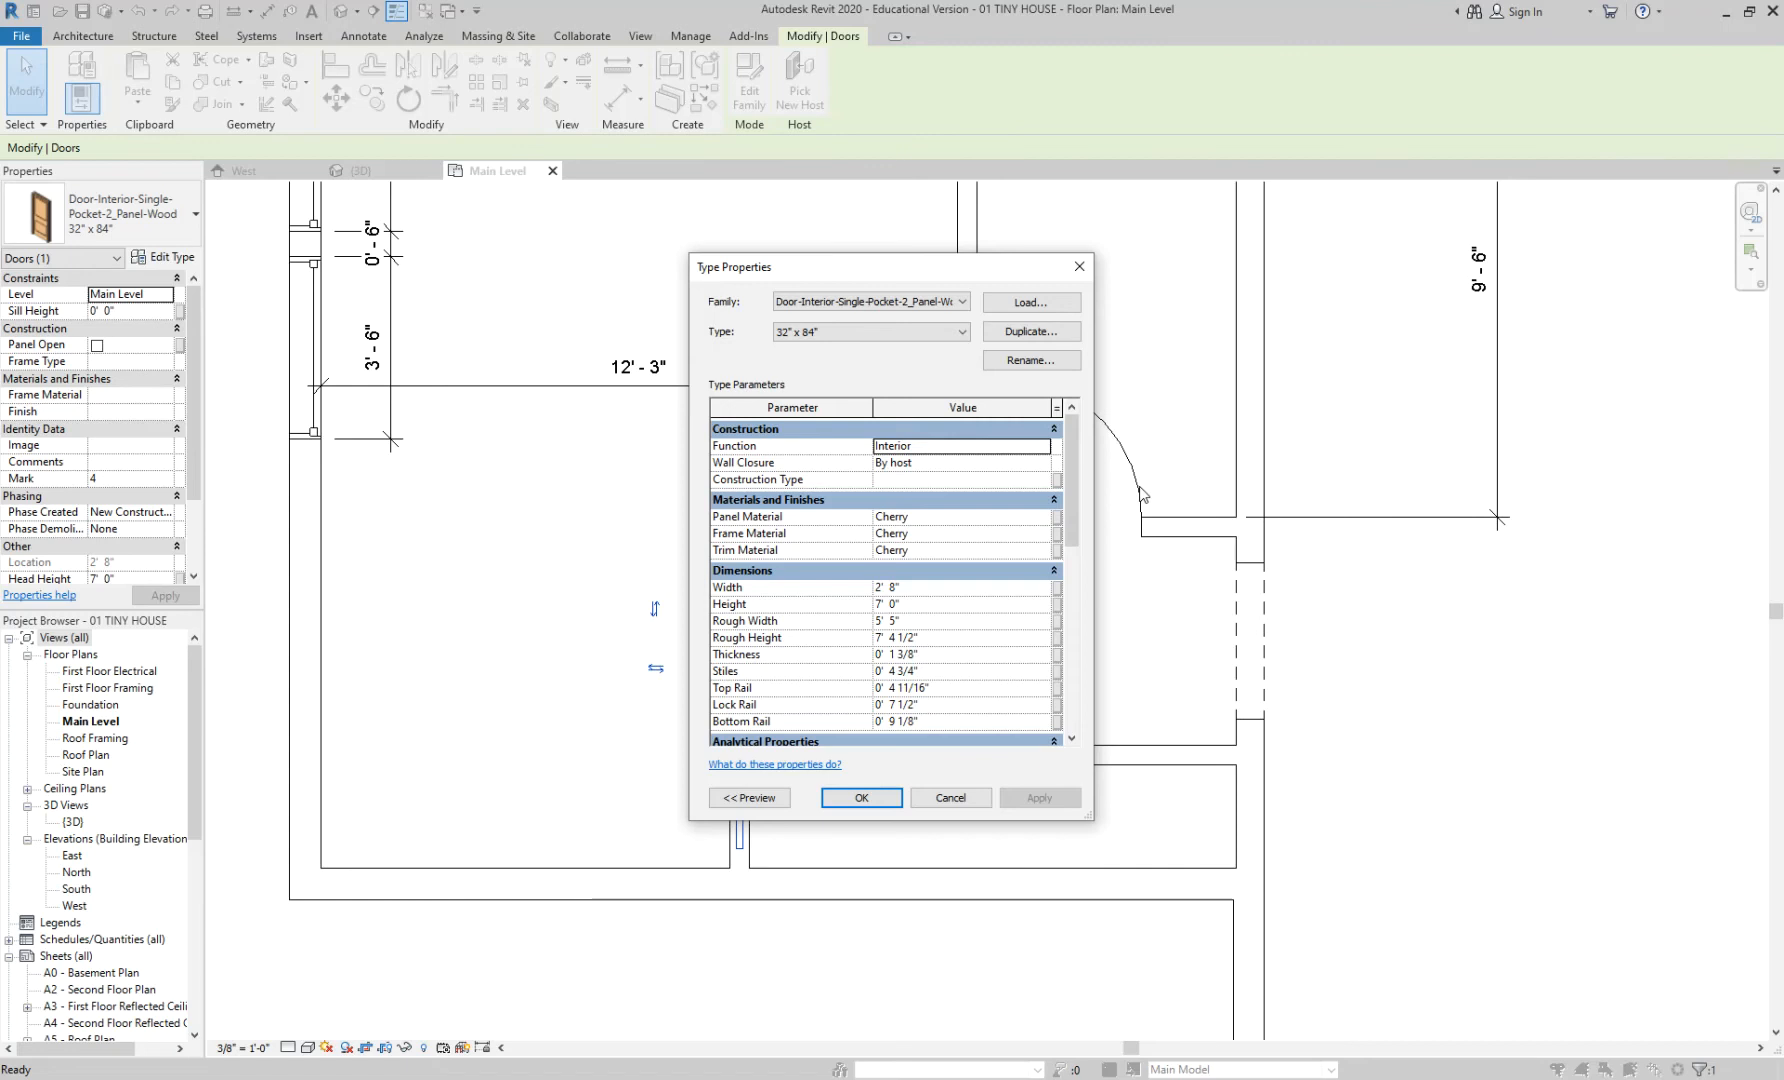
# - Duplicate the 32" x 84" type as a new type named 36" x 84"
pyautogui.click(1057, 340)
pyautogui.click(824, 531)
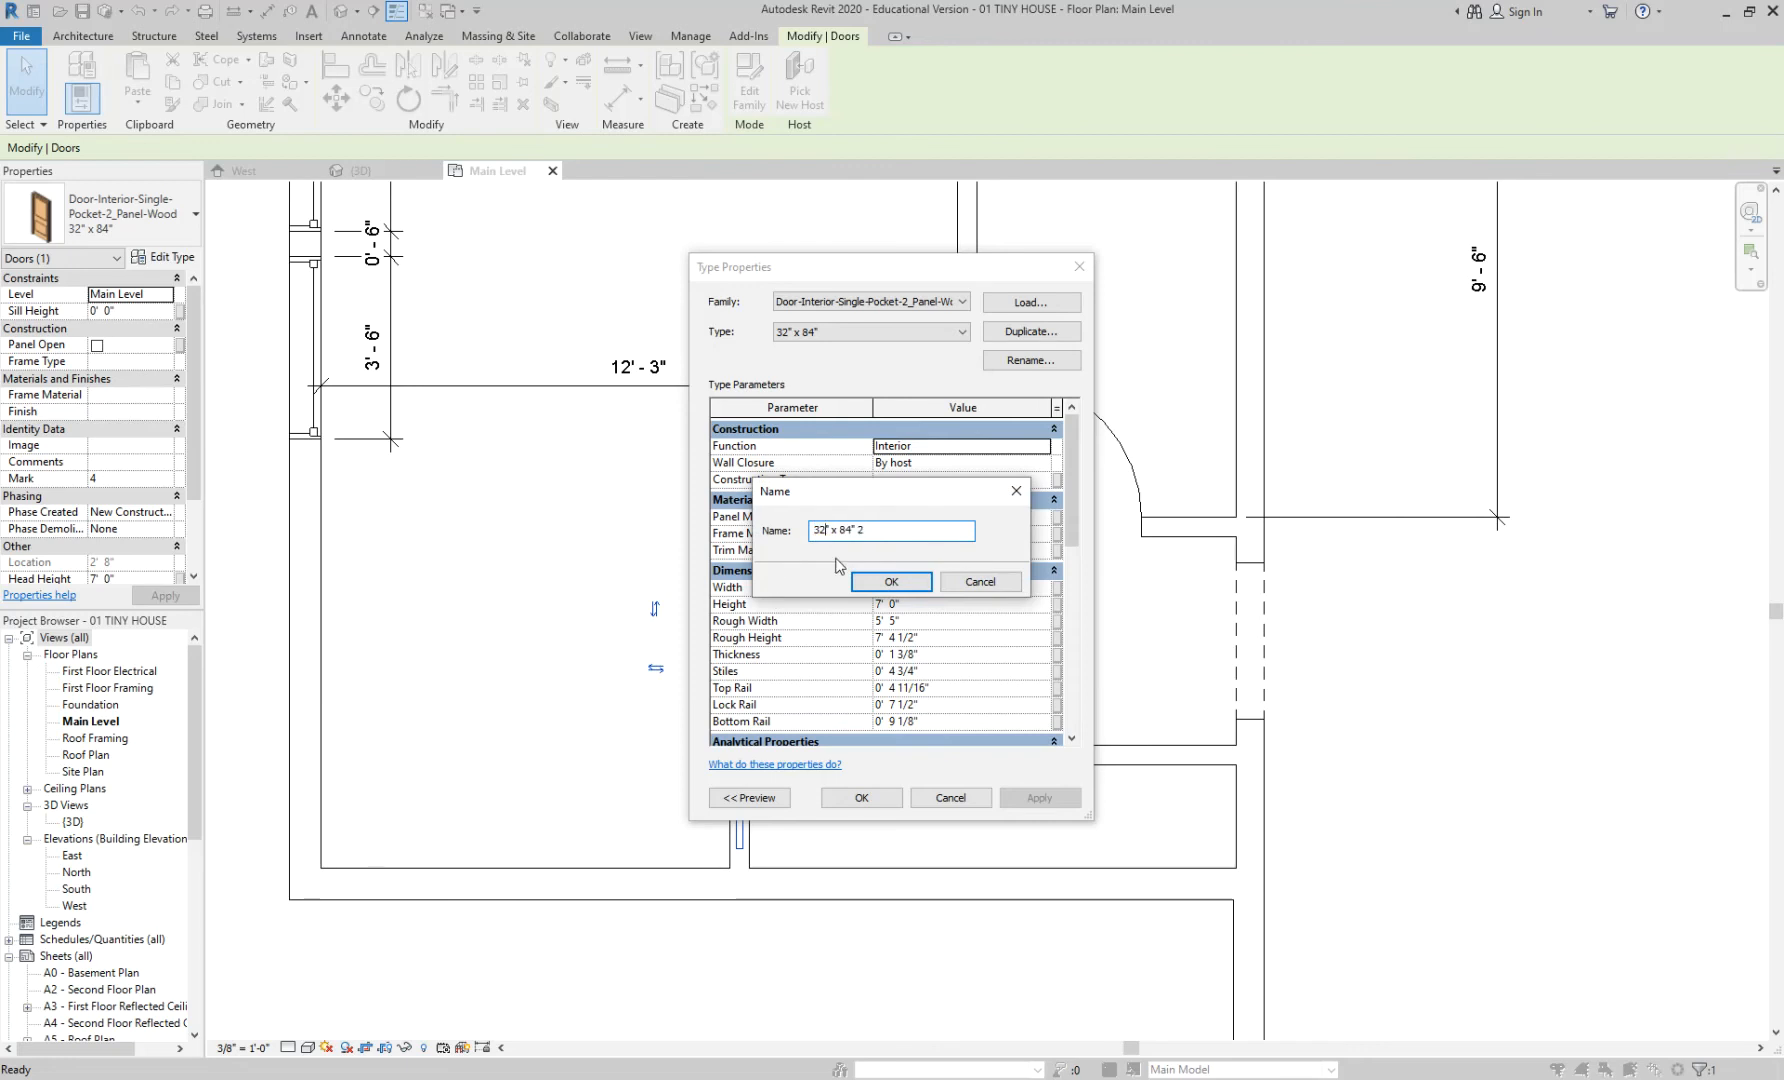
pyautogui.write('6')
pyautogui.press('BackSpace')
pyautogui.click(882, 581)
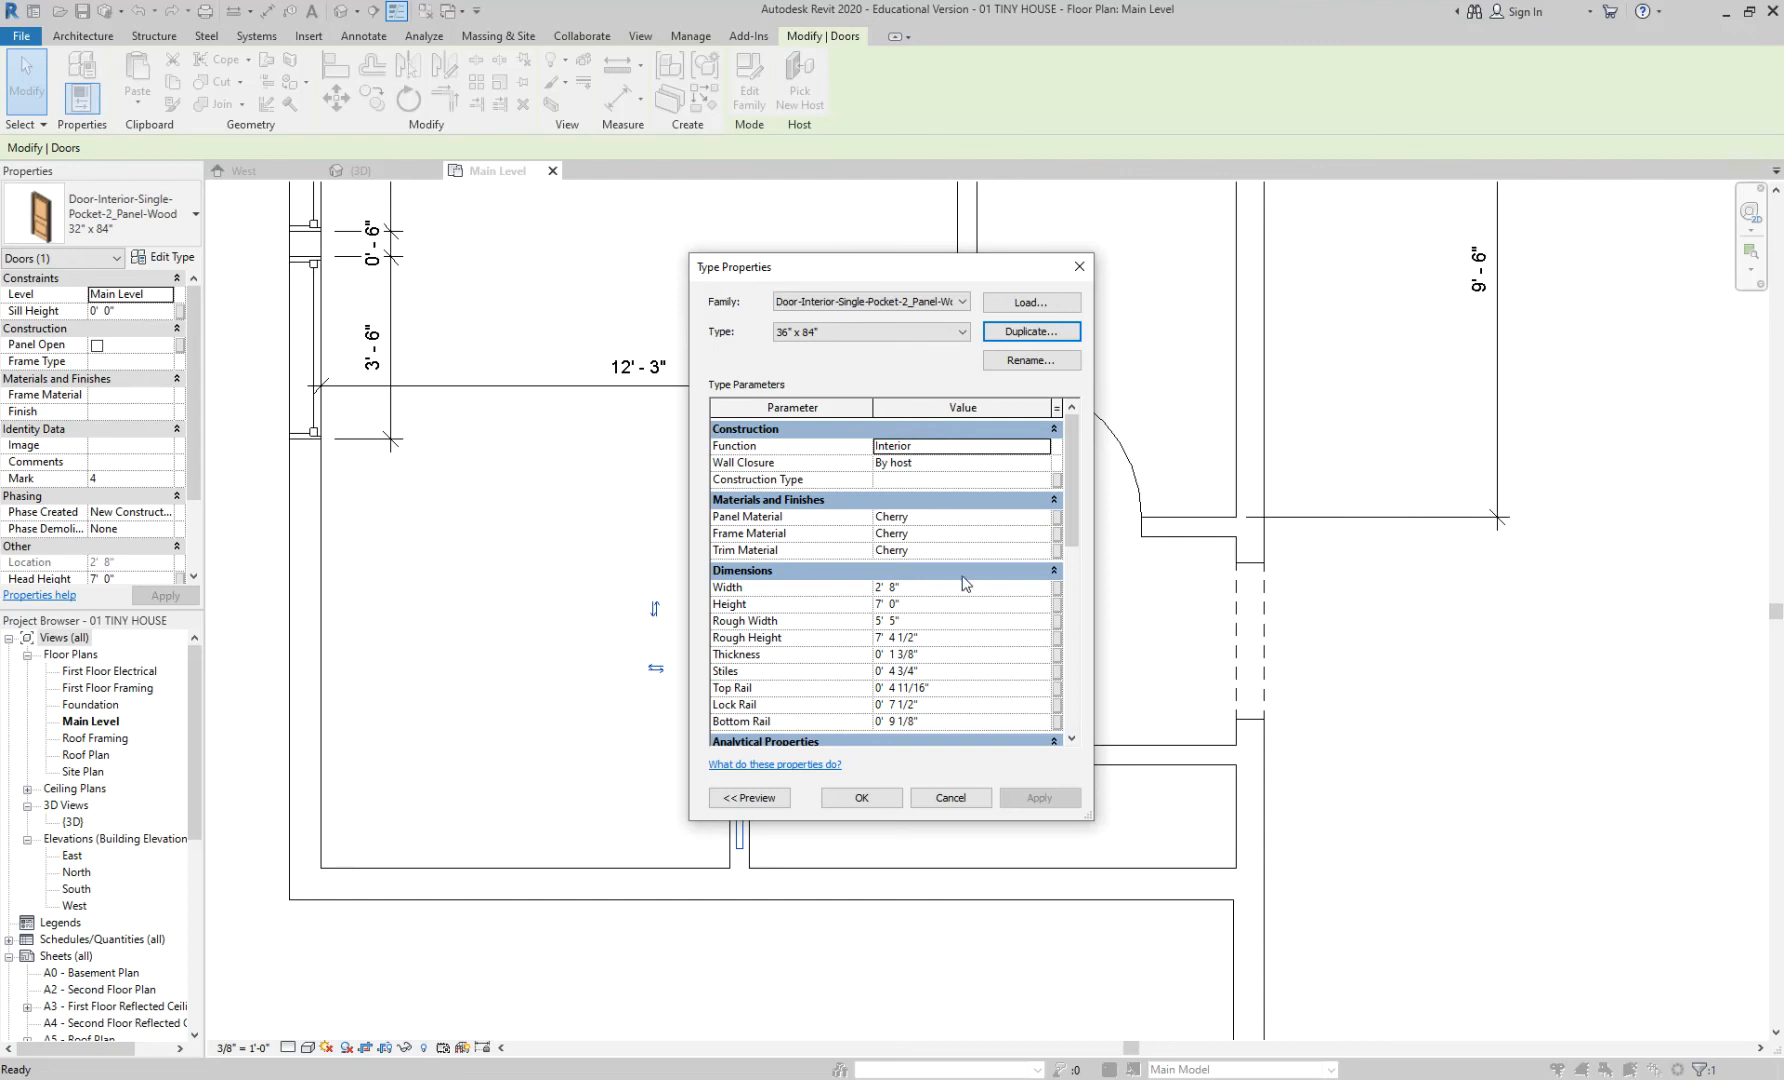
# - Set the new type's Width to 3' 0" (entered as 0 36) and apply with OK
pyautogui.click(921, 587)
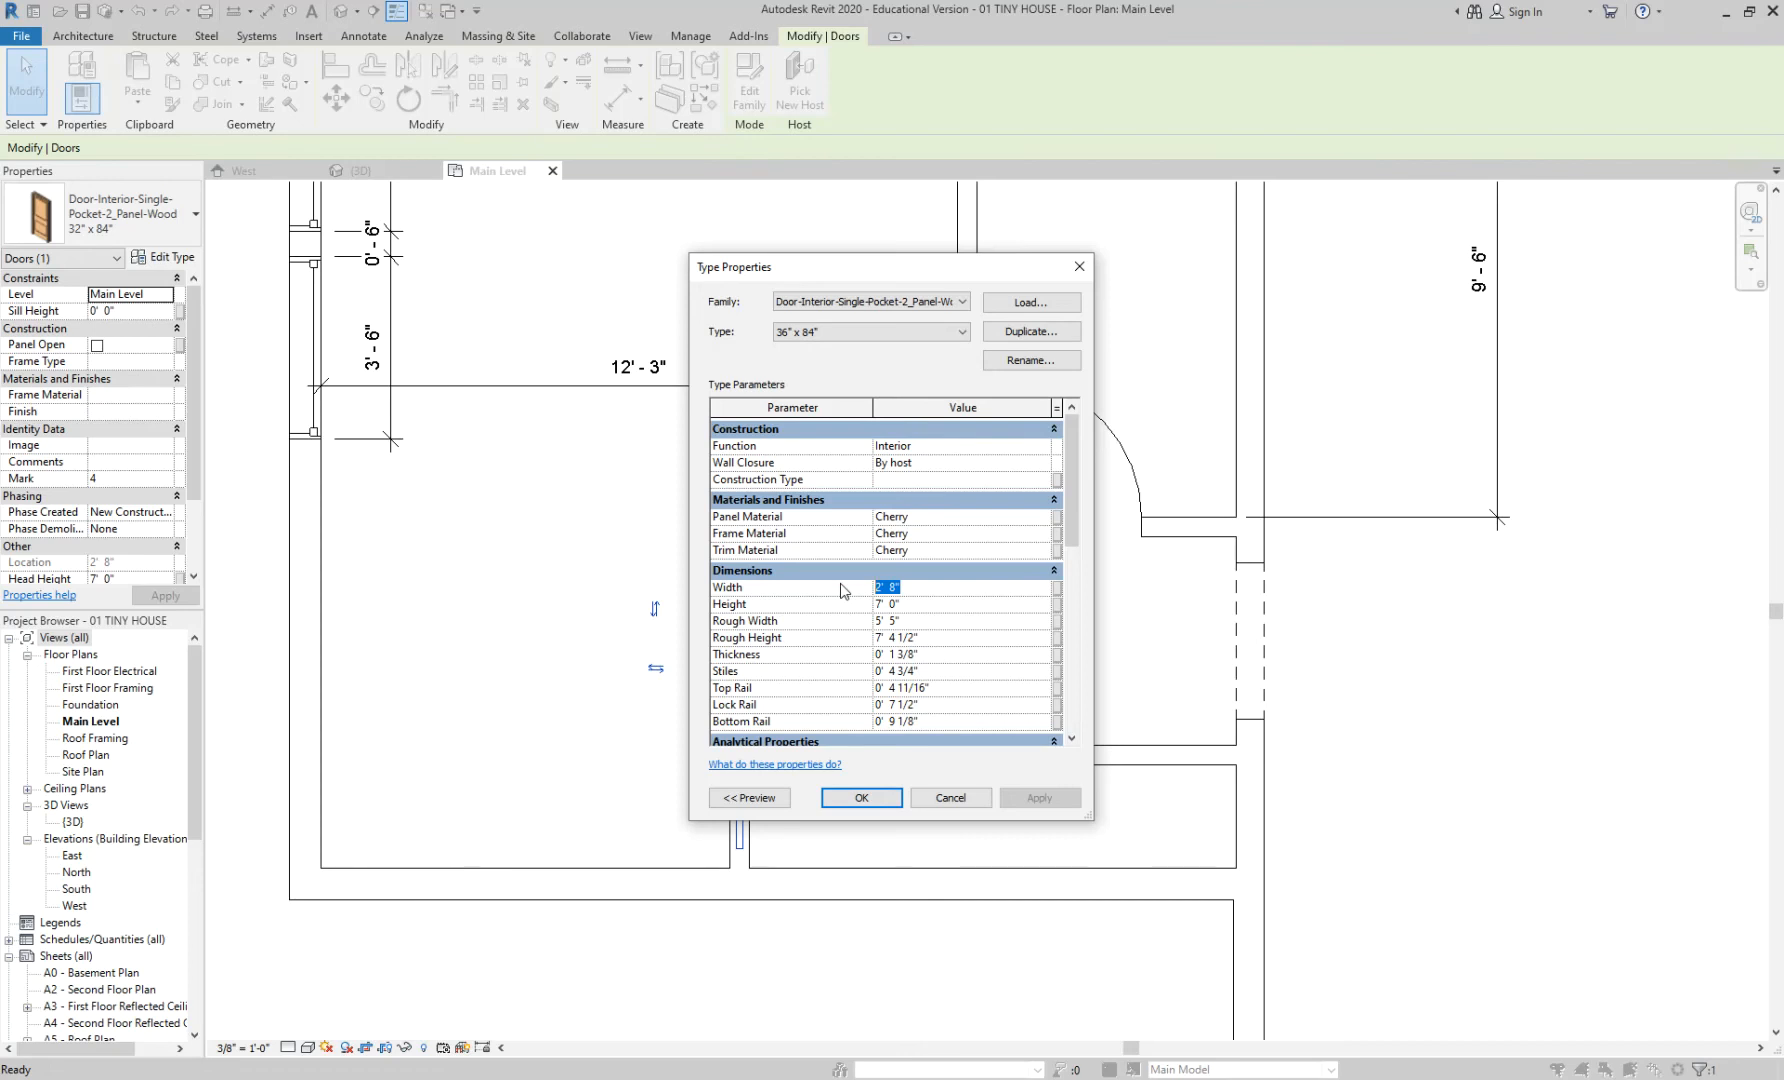
pyautogui.write('3')
pyautogui.click(960, 604)
pyautogui.click(955, 584)
pyautogui.write('36')
pyautogui.press('BackSpace')
pyautogui.press('BackSpace')
pyautogui.write('0 36')
pyautogui.press('Return')
pyautogui.click(886, 800)
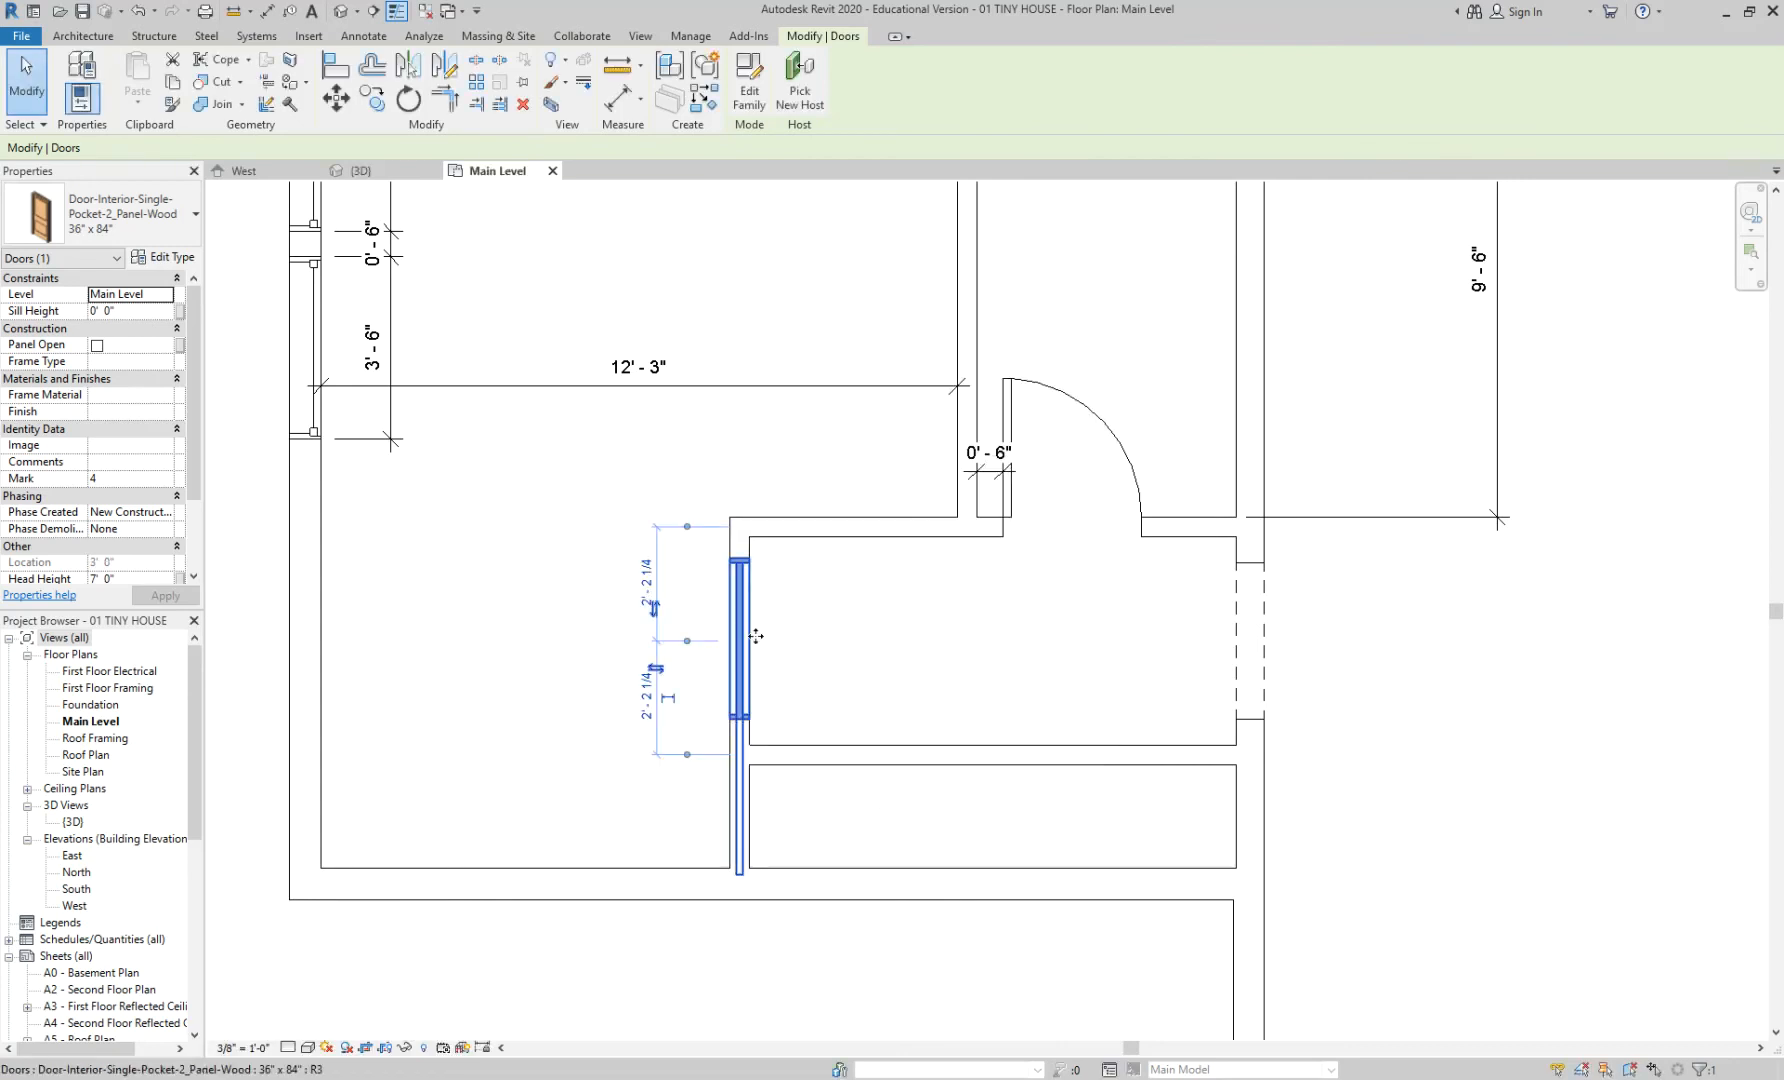
# - Nudge the pocket door upward toward 2' 0" from the wall corner and inspect its lower end
pyautogui.click(855, 647)
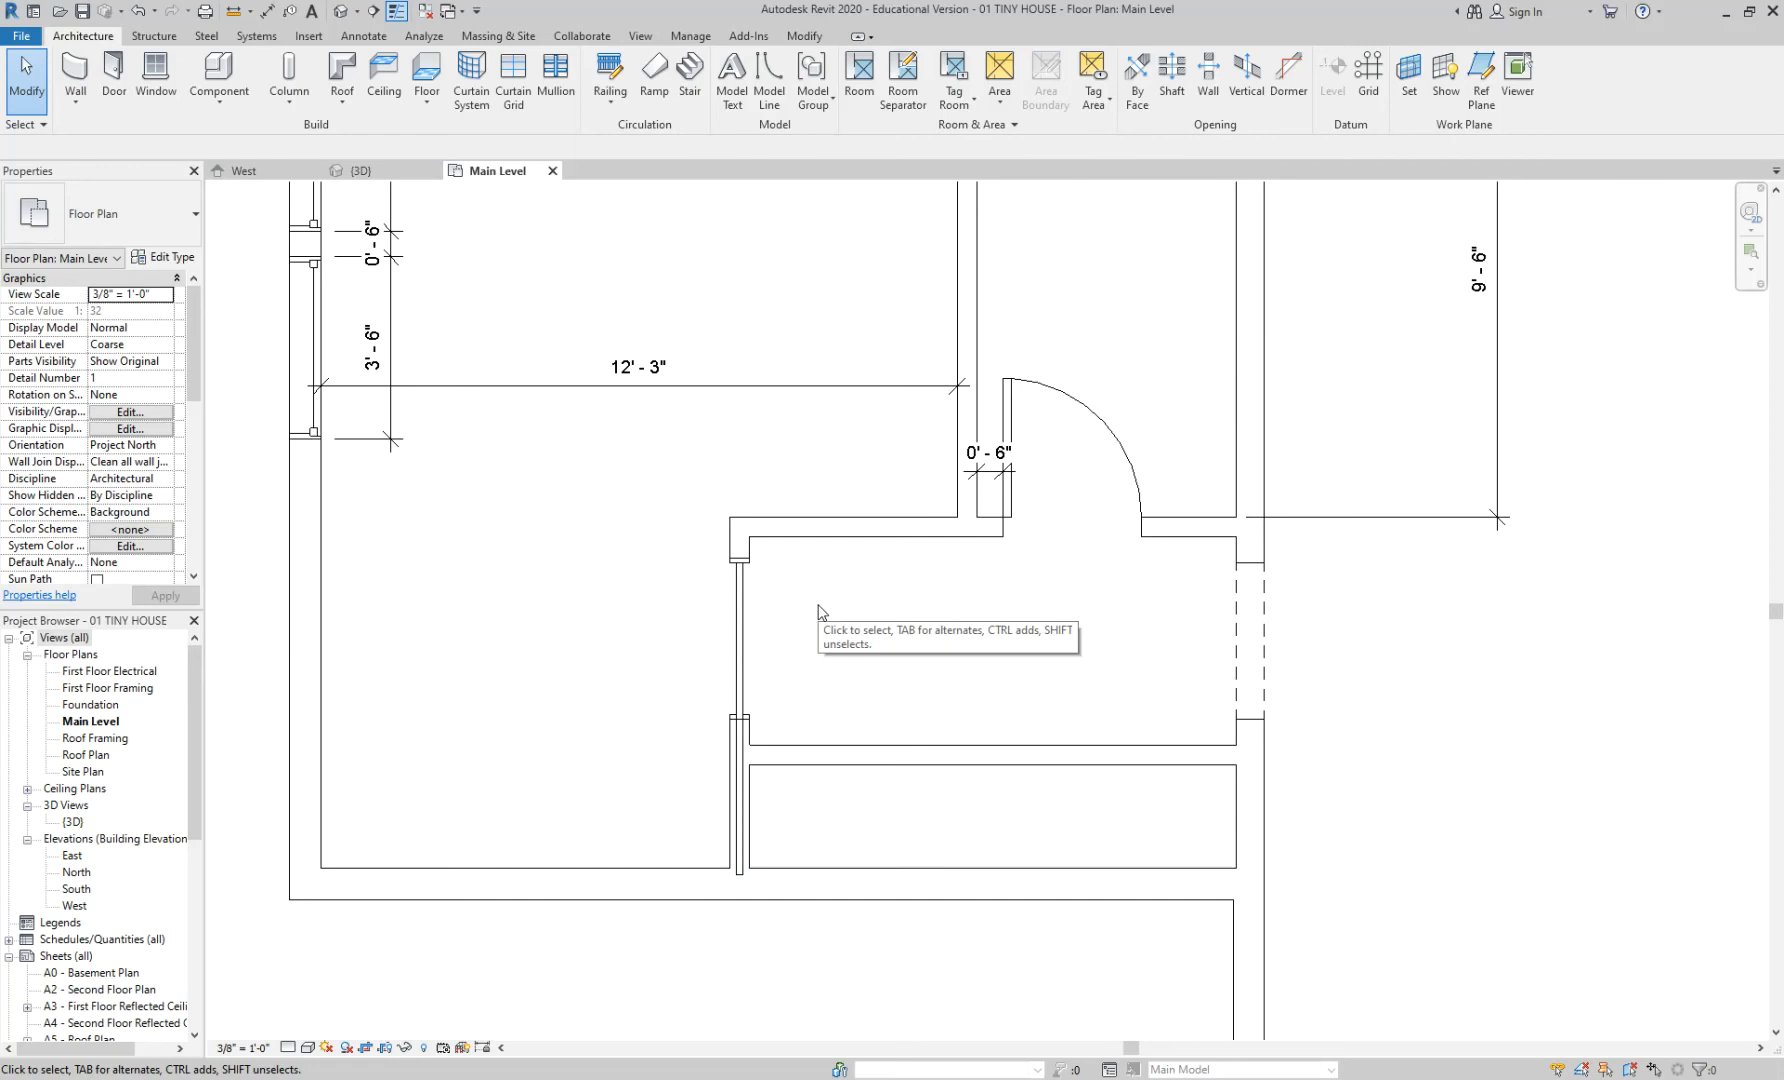
pyautogui.click(734, 620)
pyautogui.press('Up')
pyautogui.press('Up')
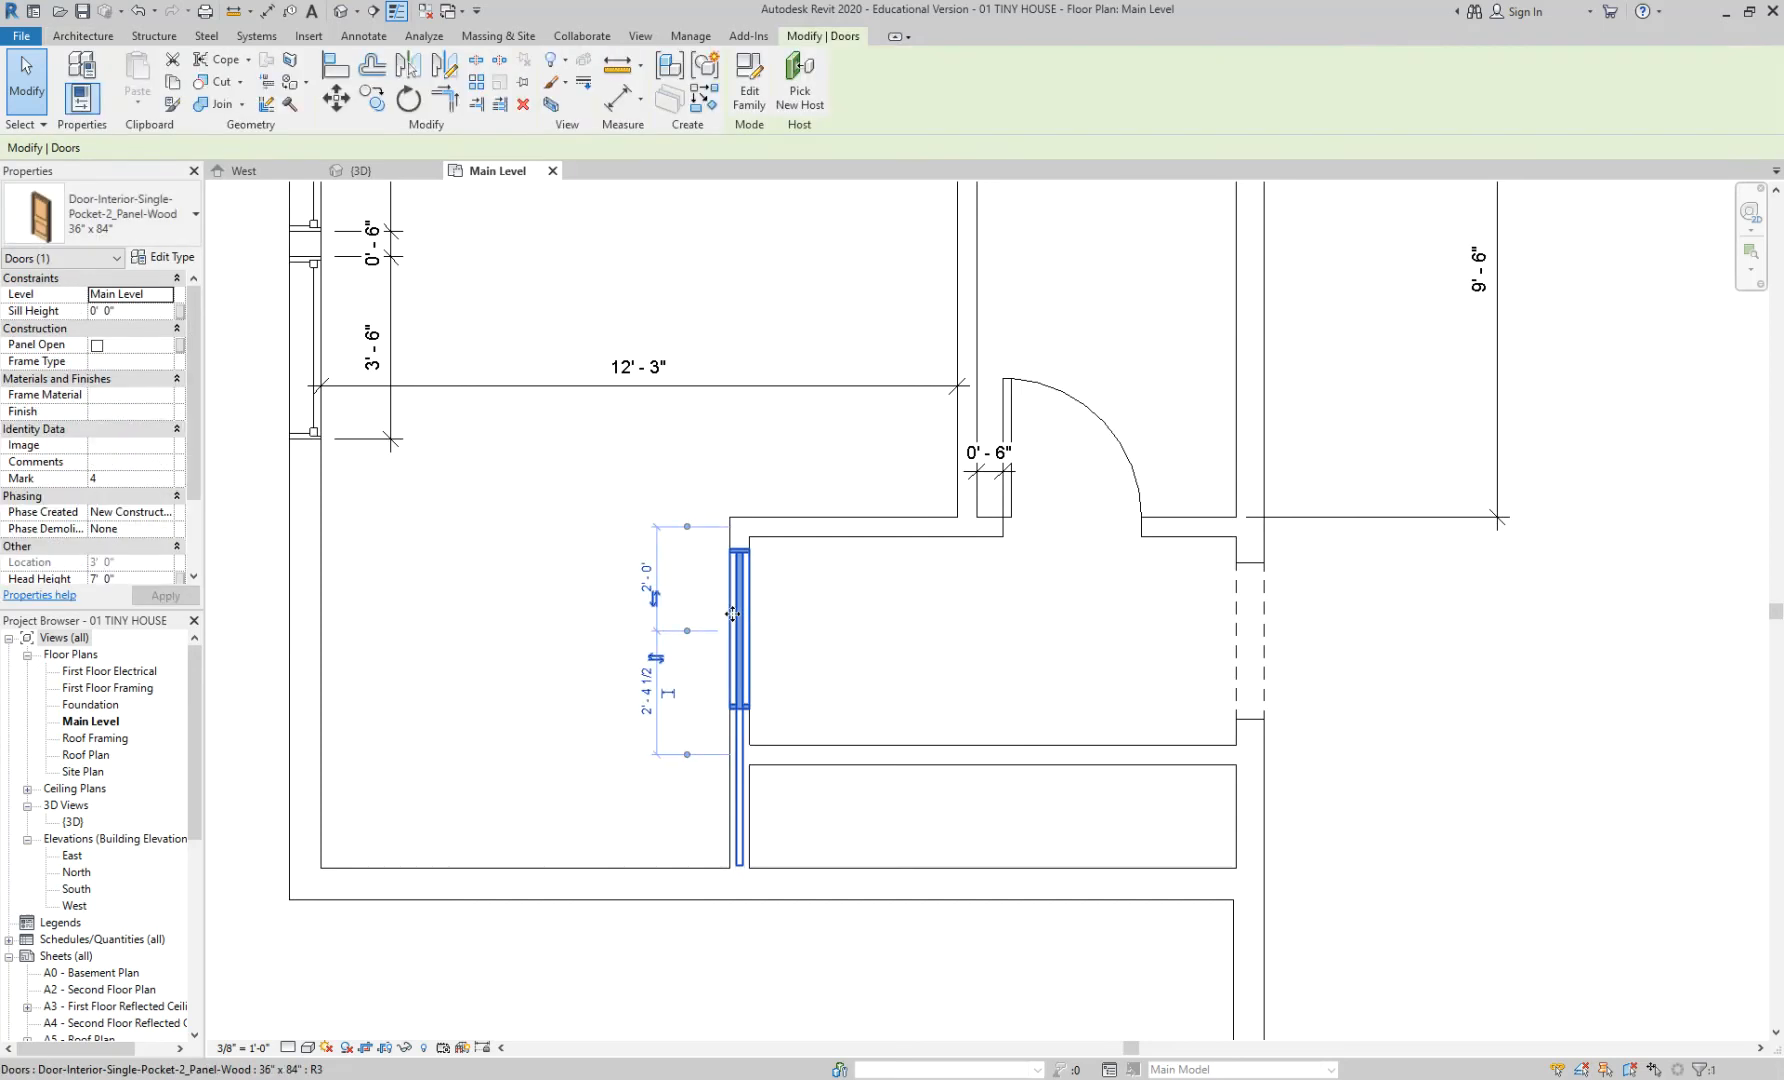
pyautogui.scroll(1, 747, 819)
pyautogui.scroll(1, 747, 819)
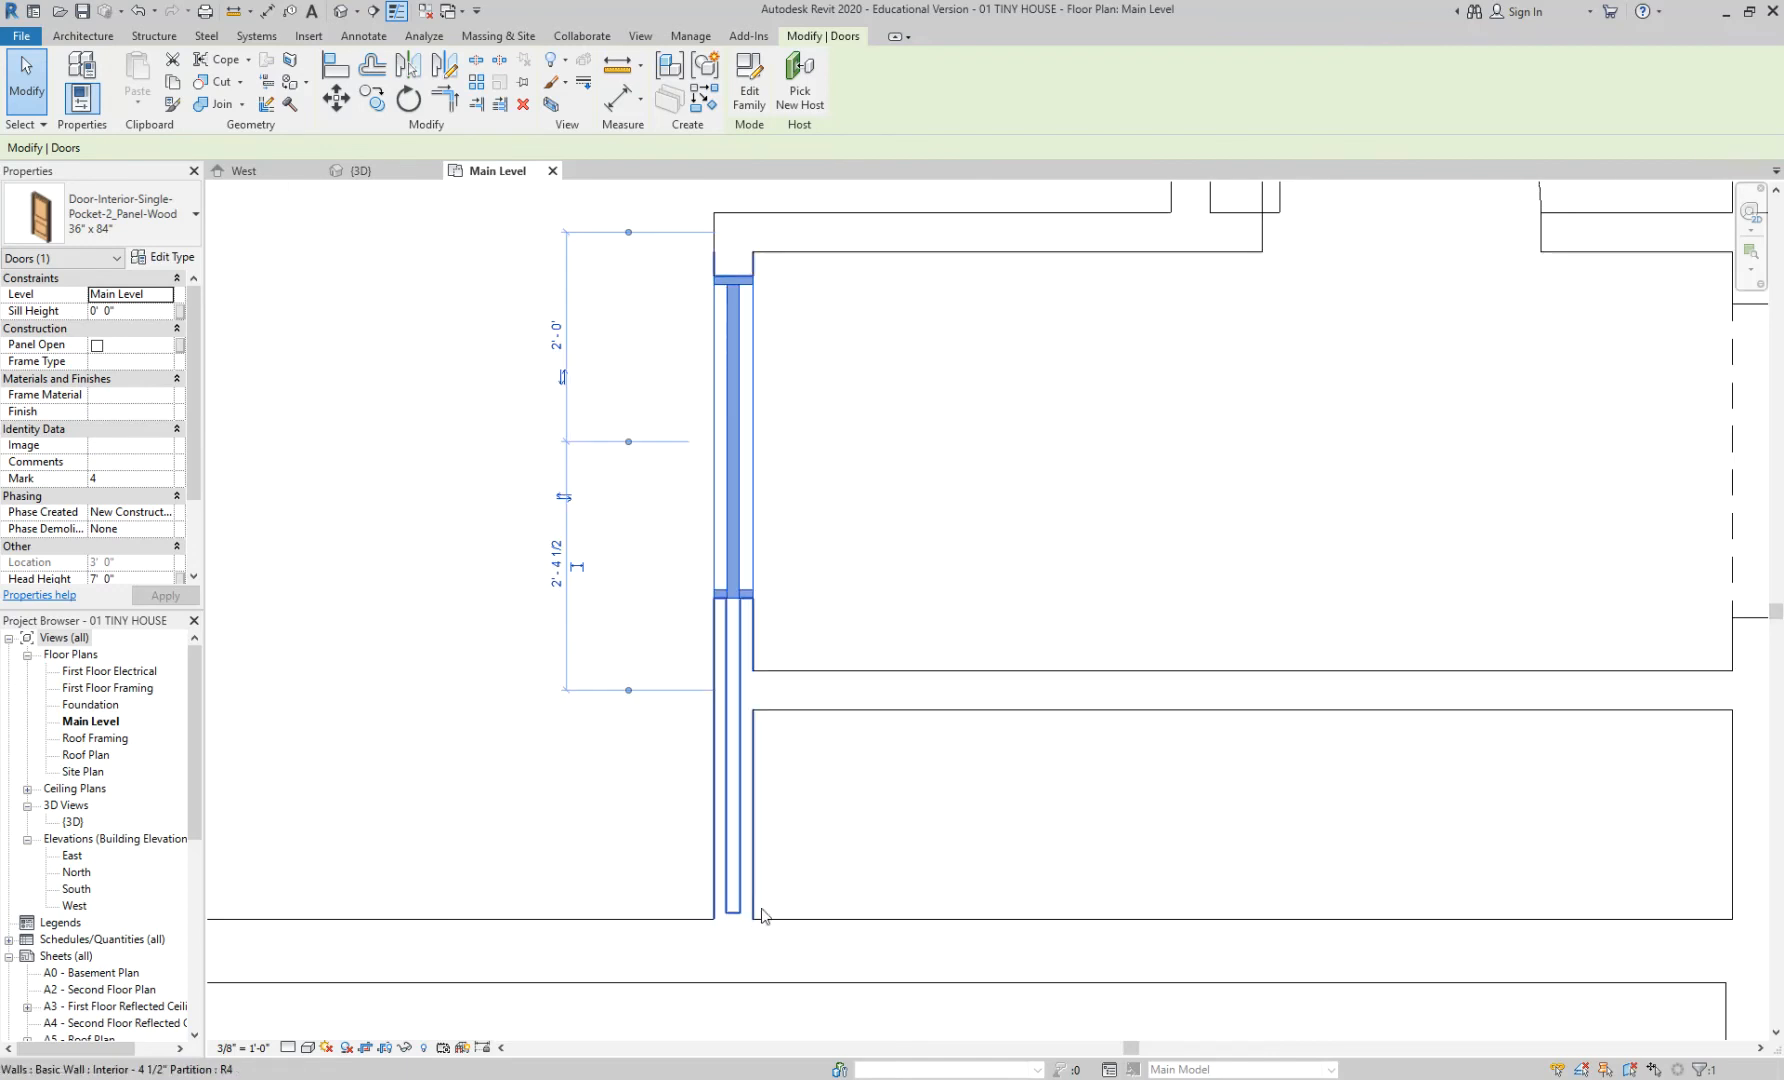
pyautogui.click(812, 852)
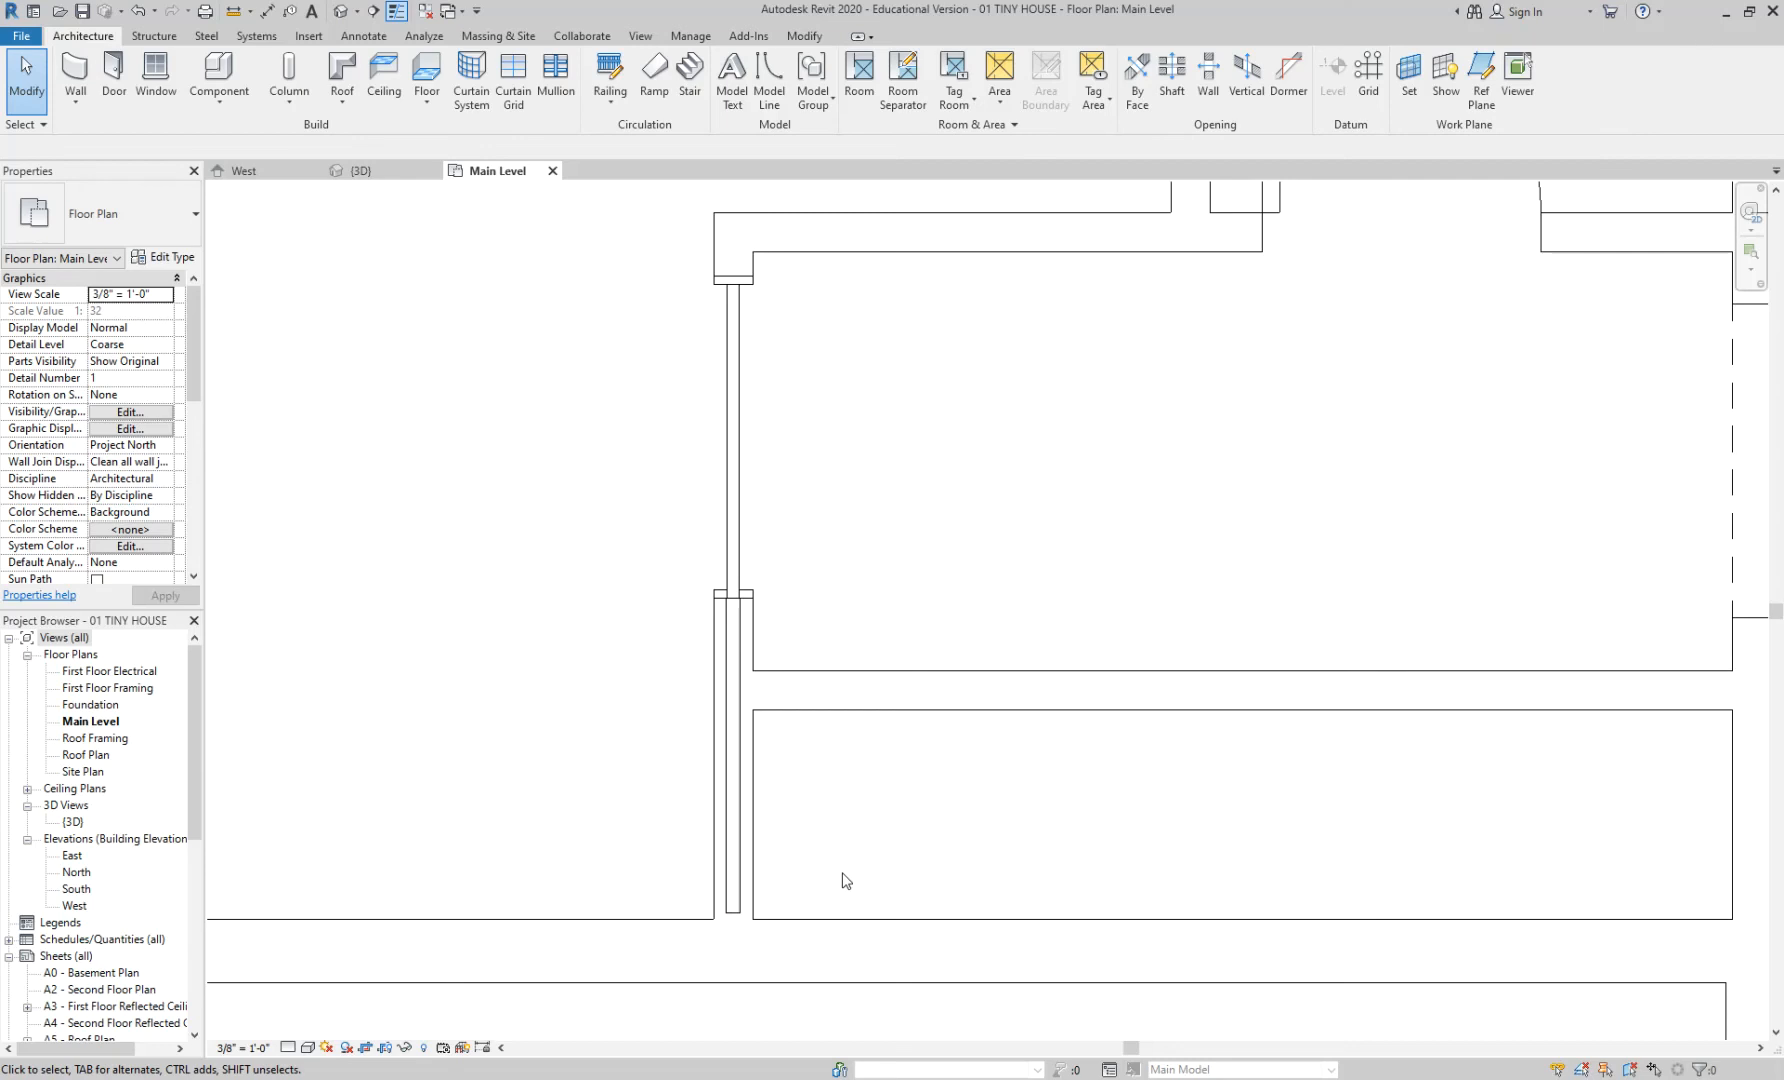
pyautogui.moveTo(841, 880); pyautogui.dragTo(918, 794, button='middle')
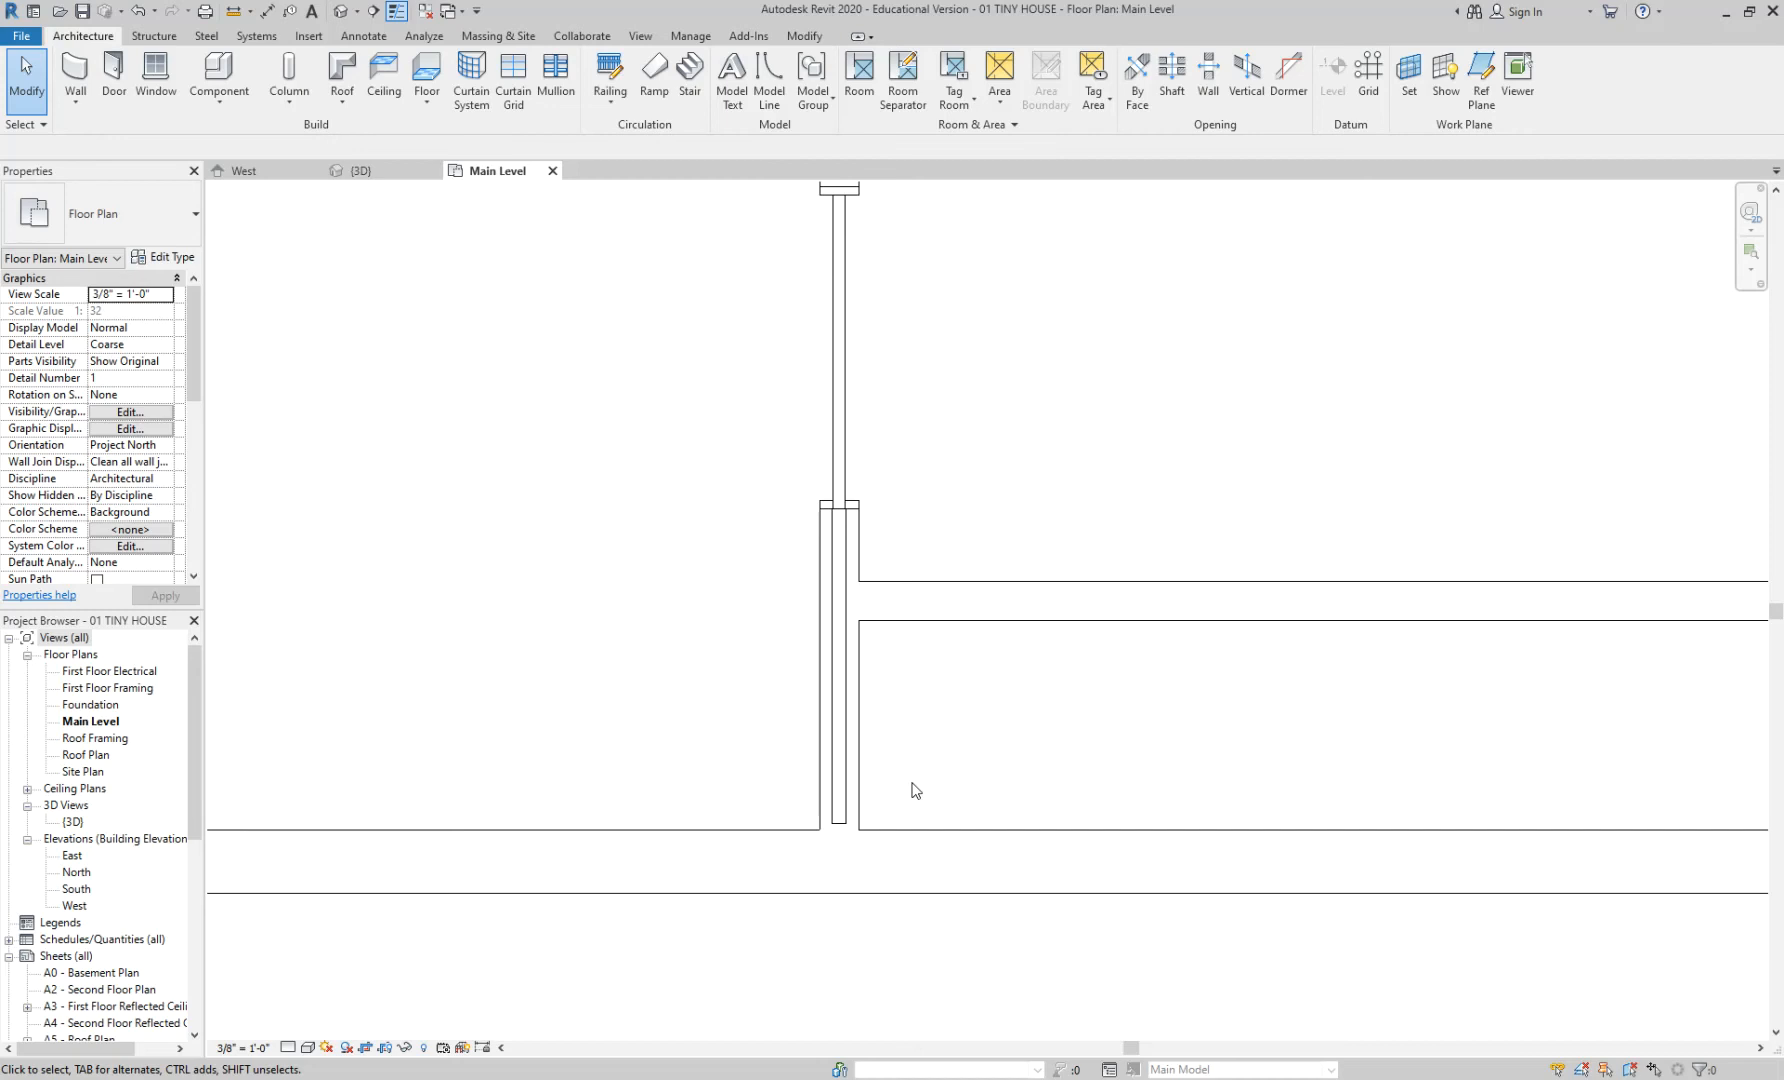
pyautogui.scroll(4, 910, 805)
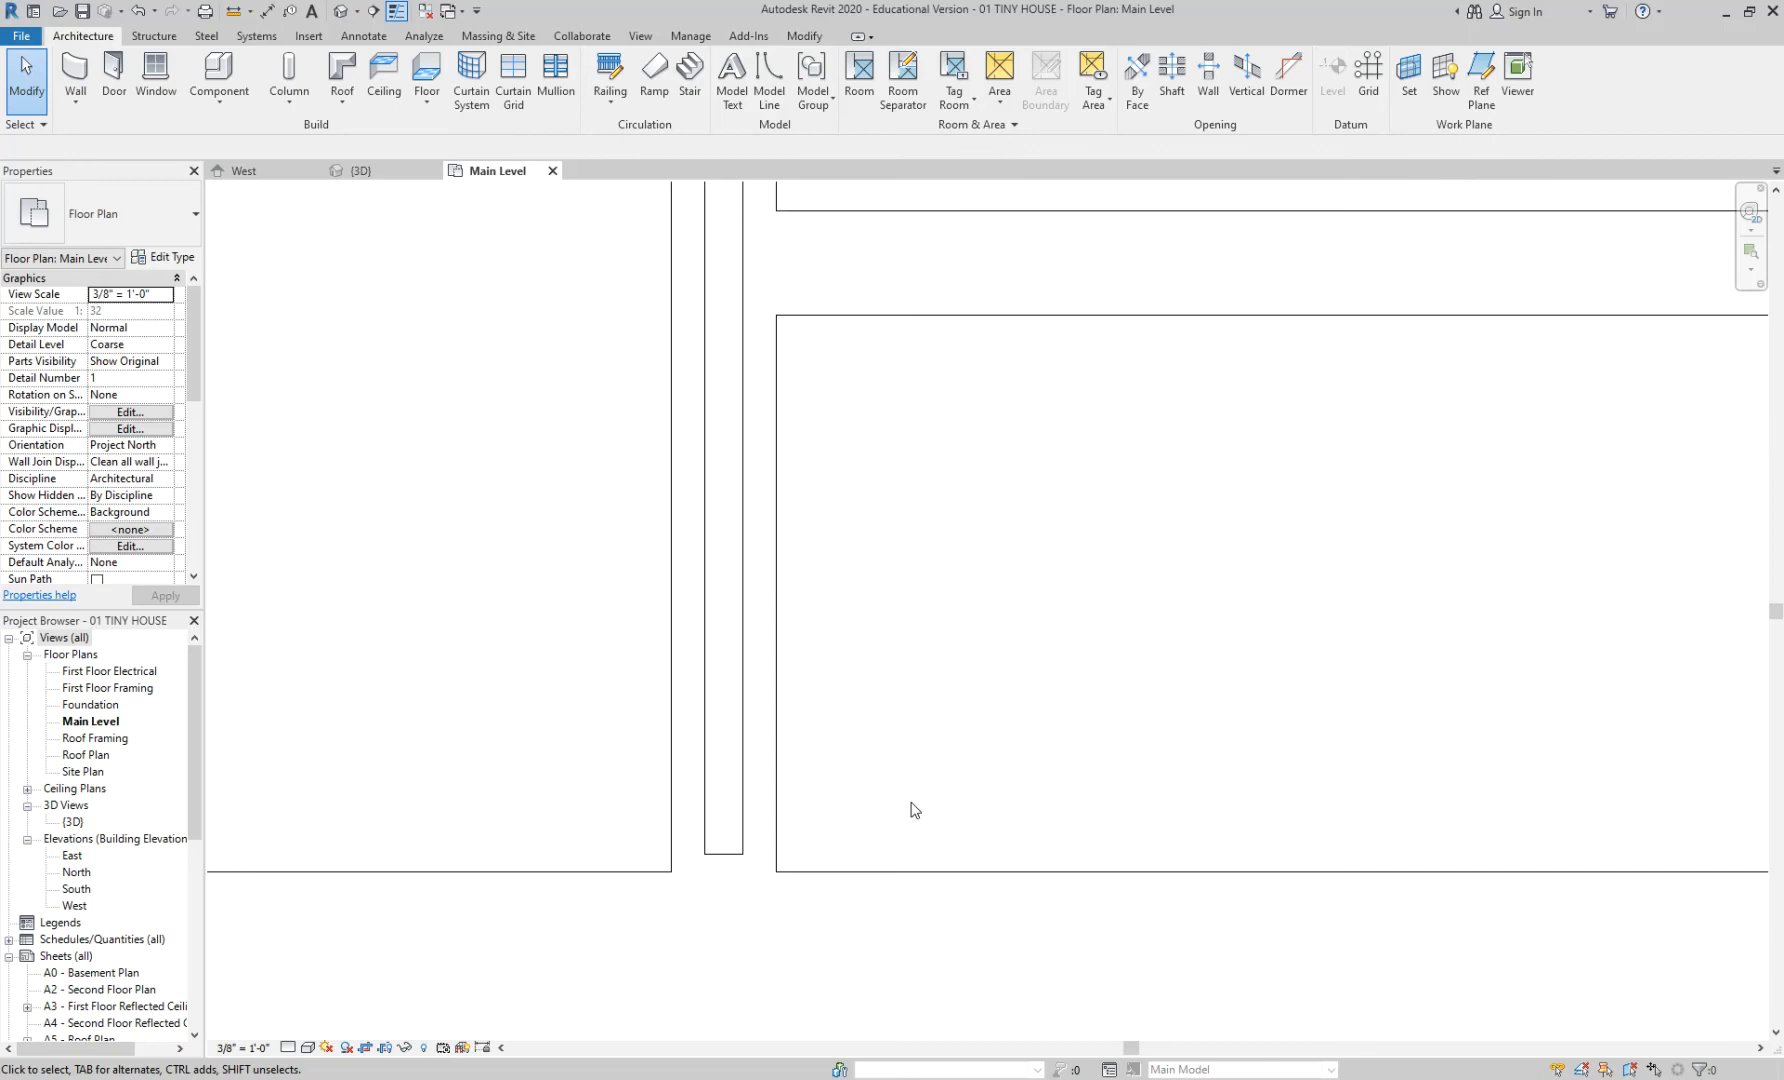
pyautogui.scroll(-2, 900, 820)
pyautogui.scroll(1, 741, 838)
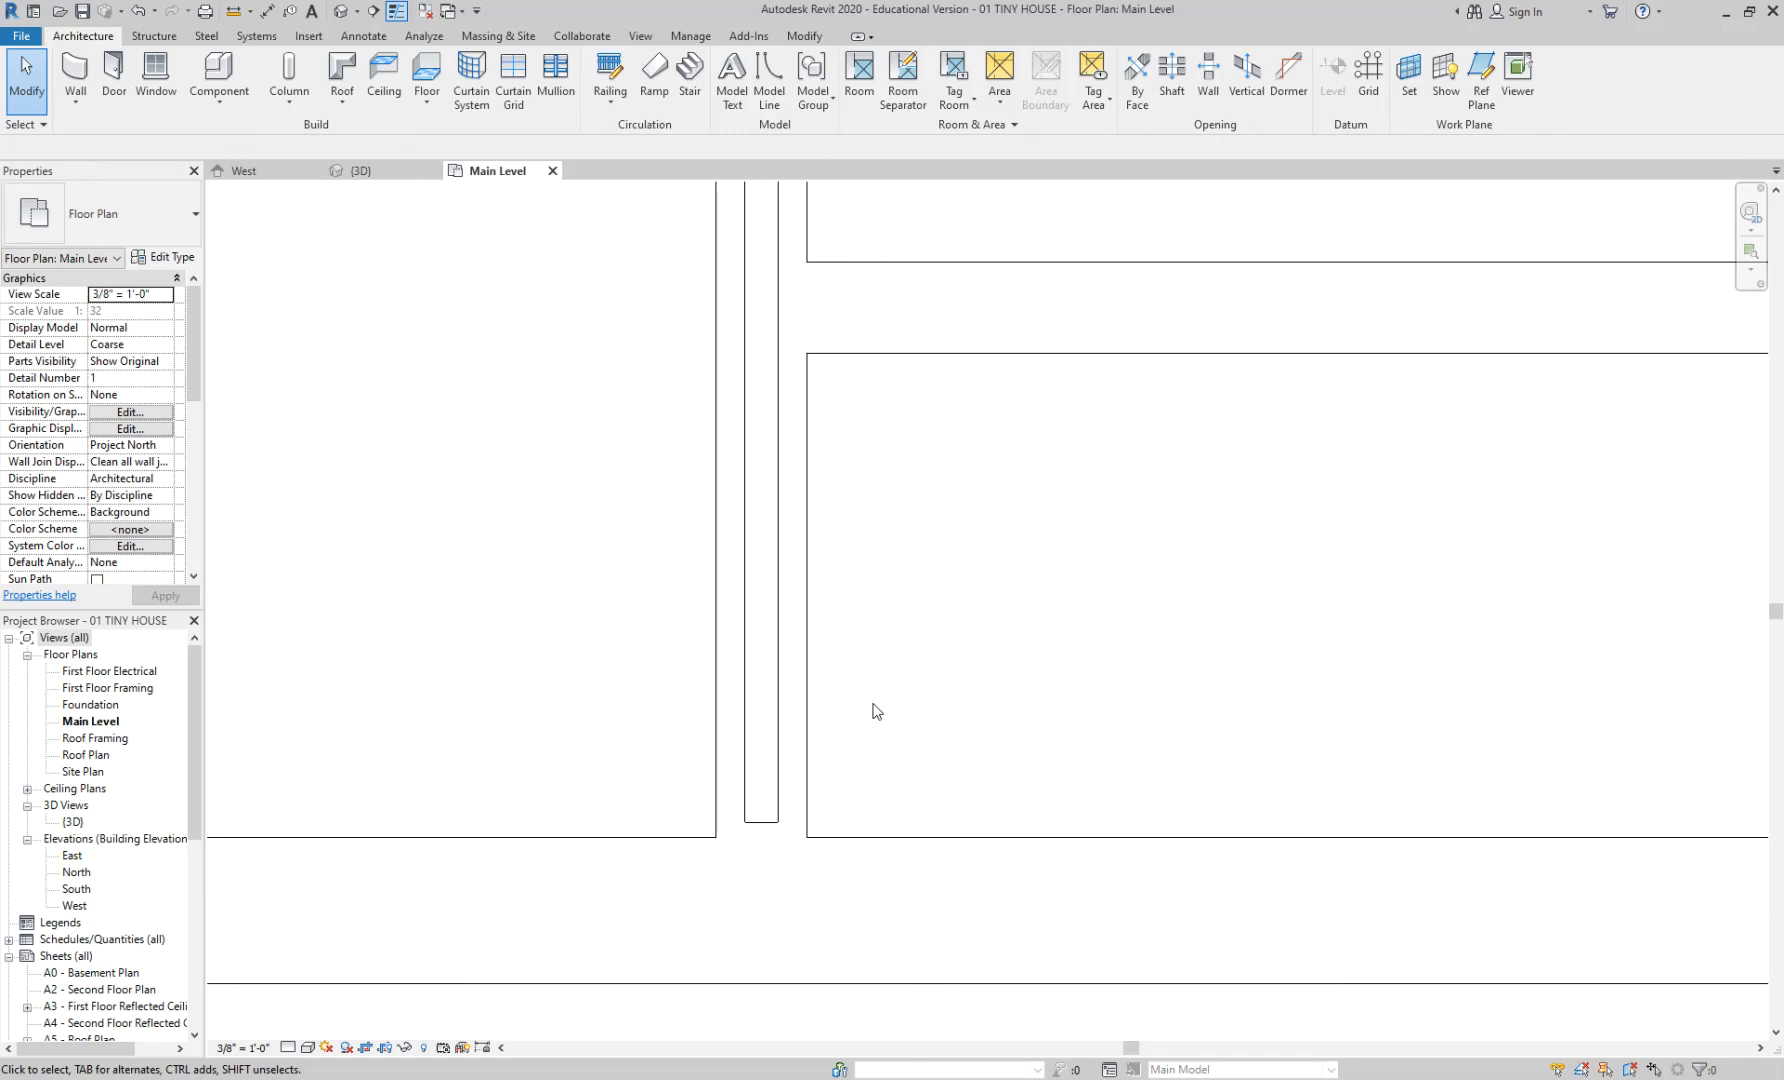
pyautogui.moveTo(872, 741); pyautogui.dragTo(946, 651, button='middle')
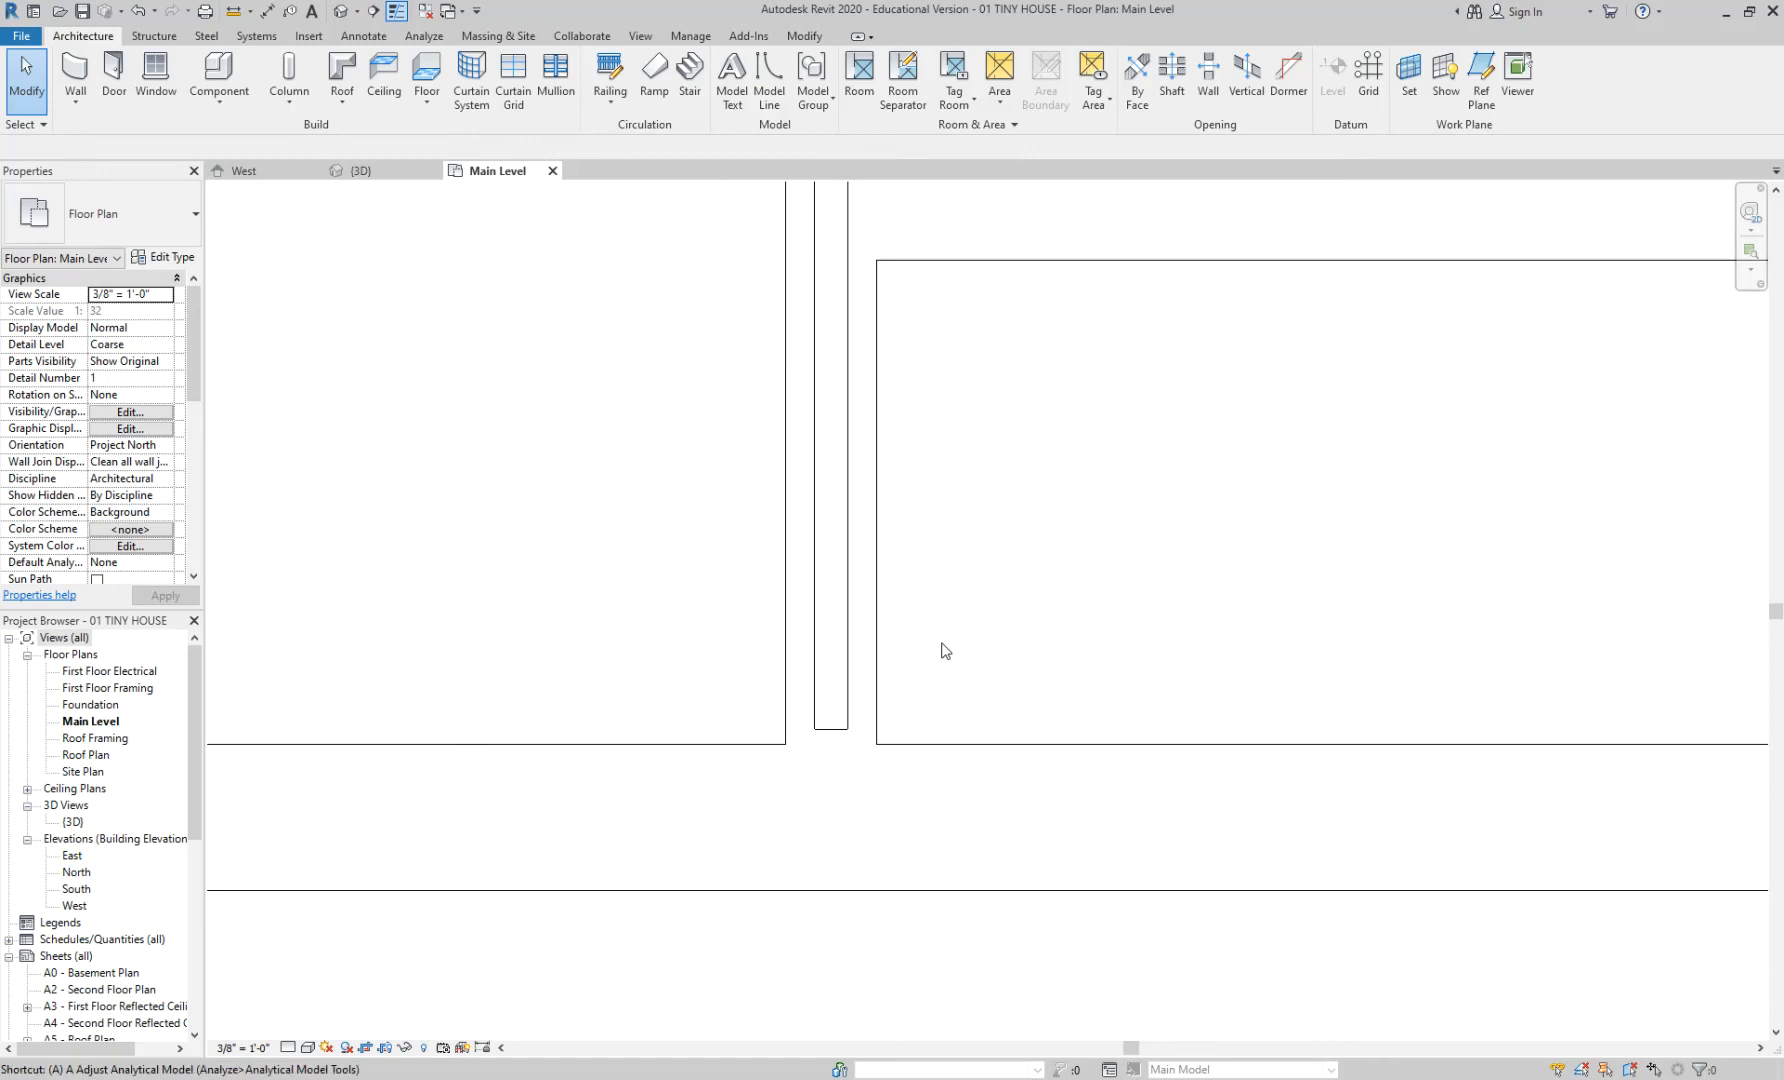
# - Save the project, then align the pocket door's lower end to the exterior wall face using Wall faces preference
pyautogui.click(822, 500)
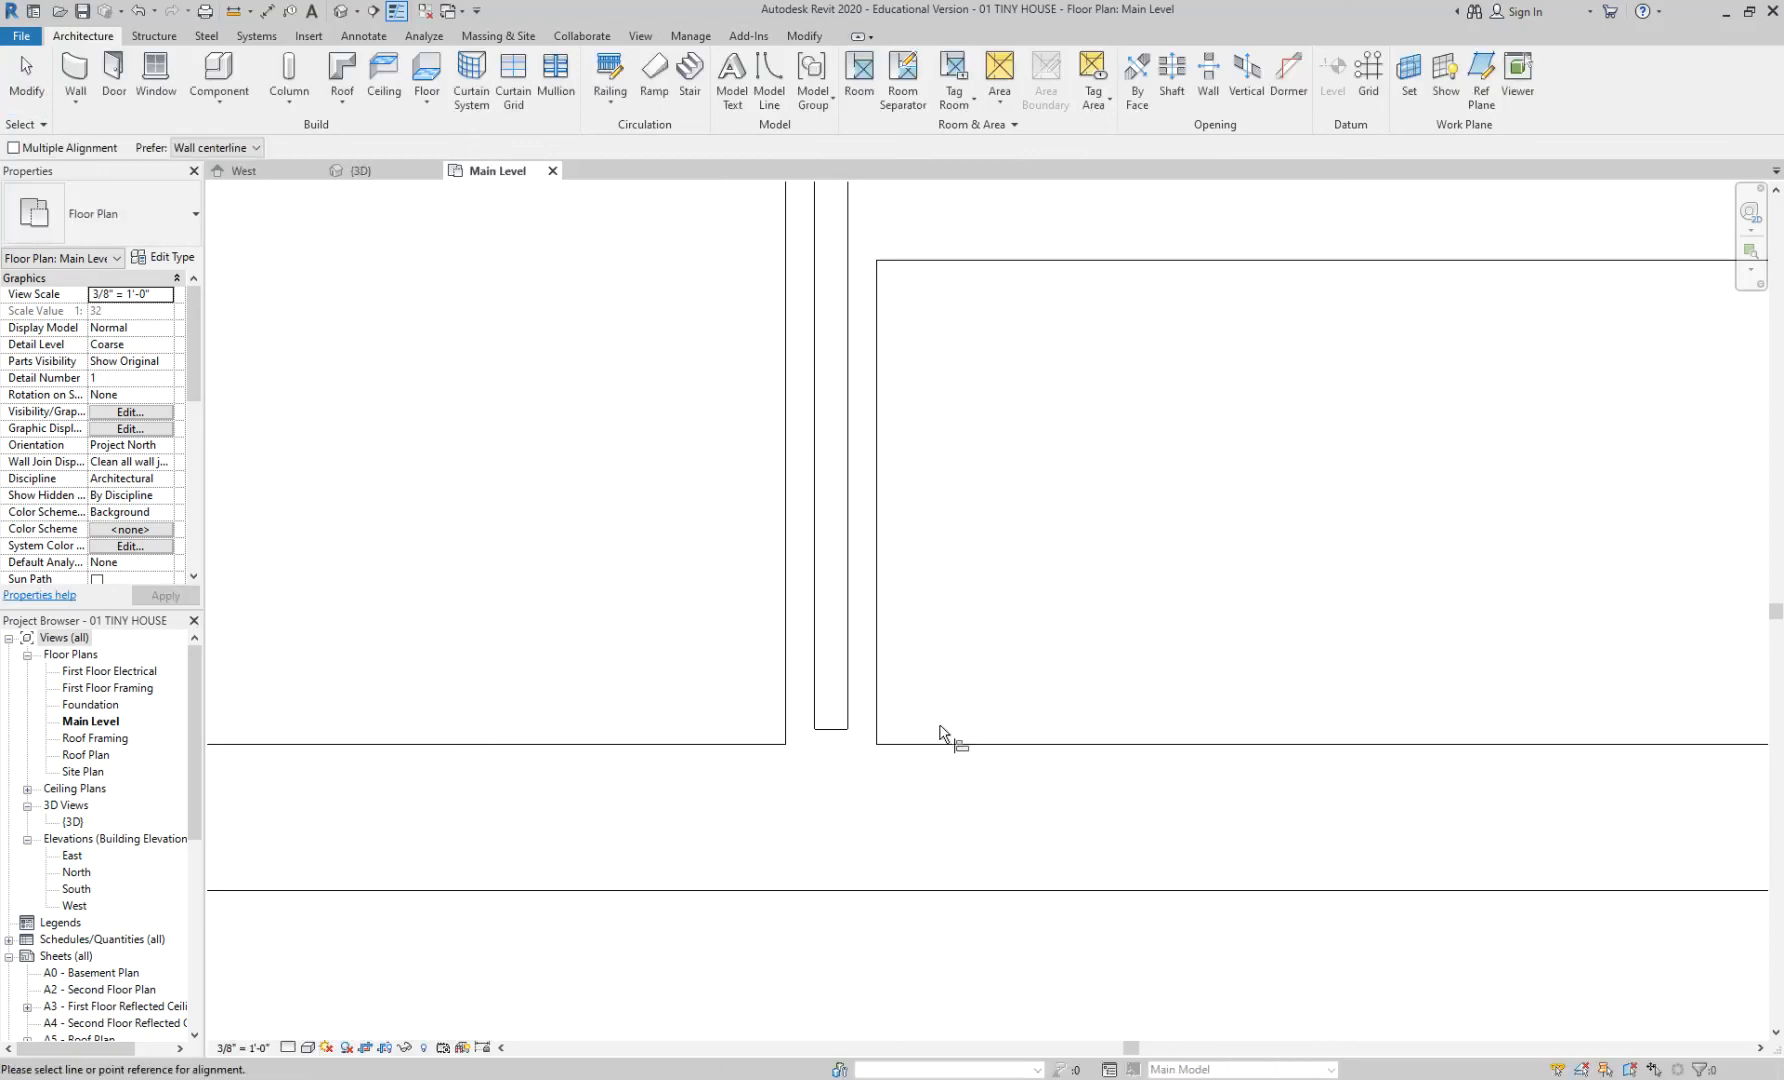
pyautogui.scroll(2, 755, 744)
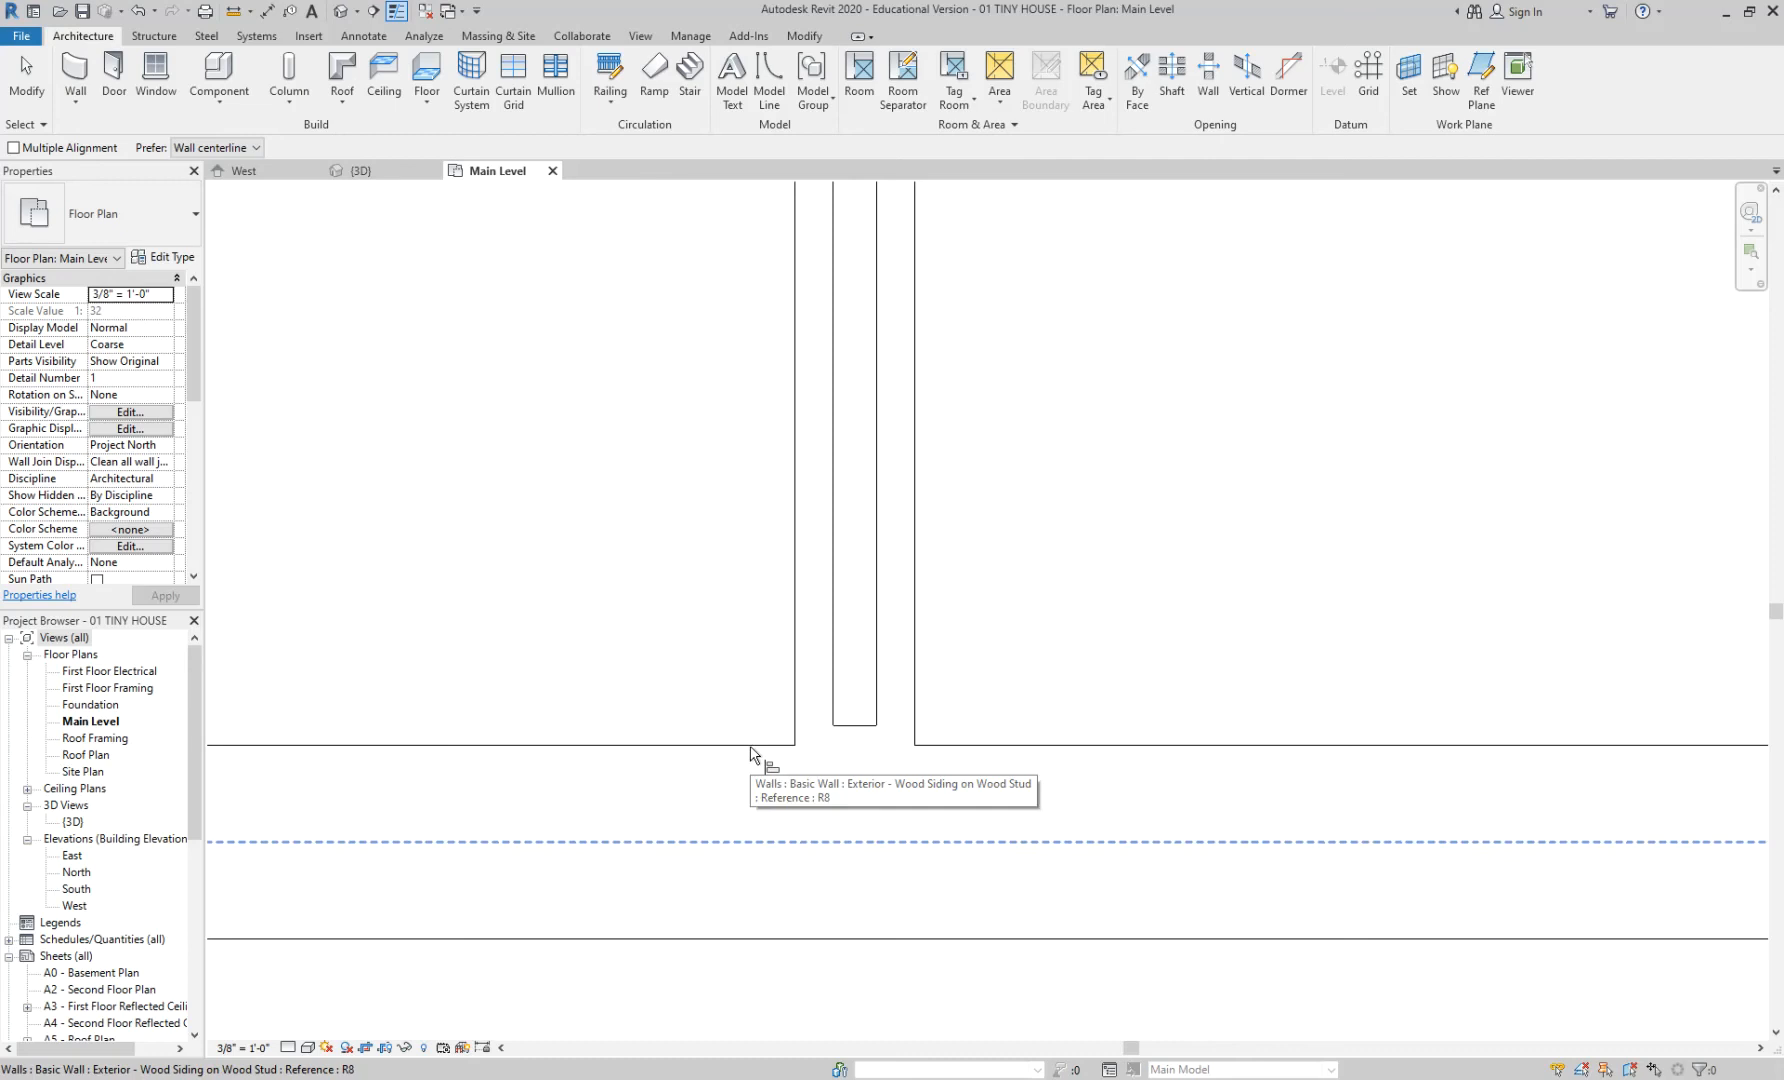
pyautogui.click(206, 148)
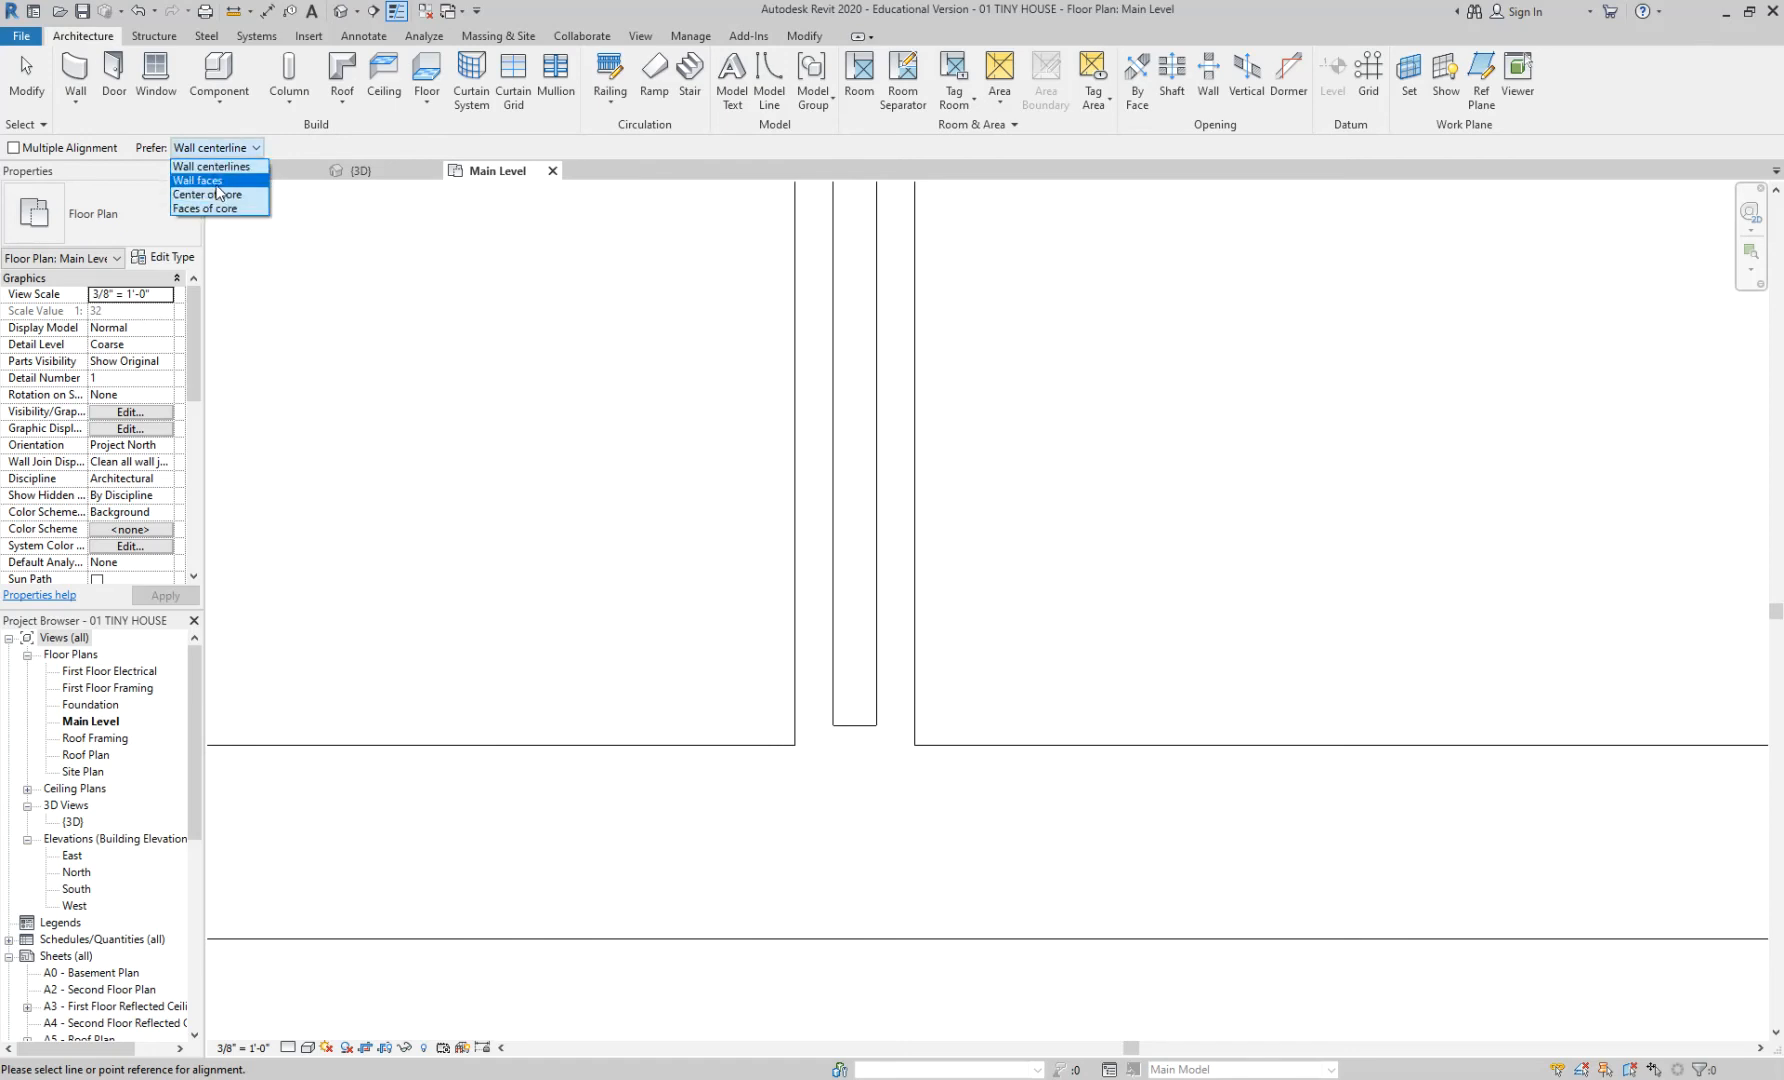
pyautogui.click(217, 184)
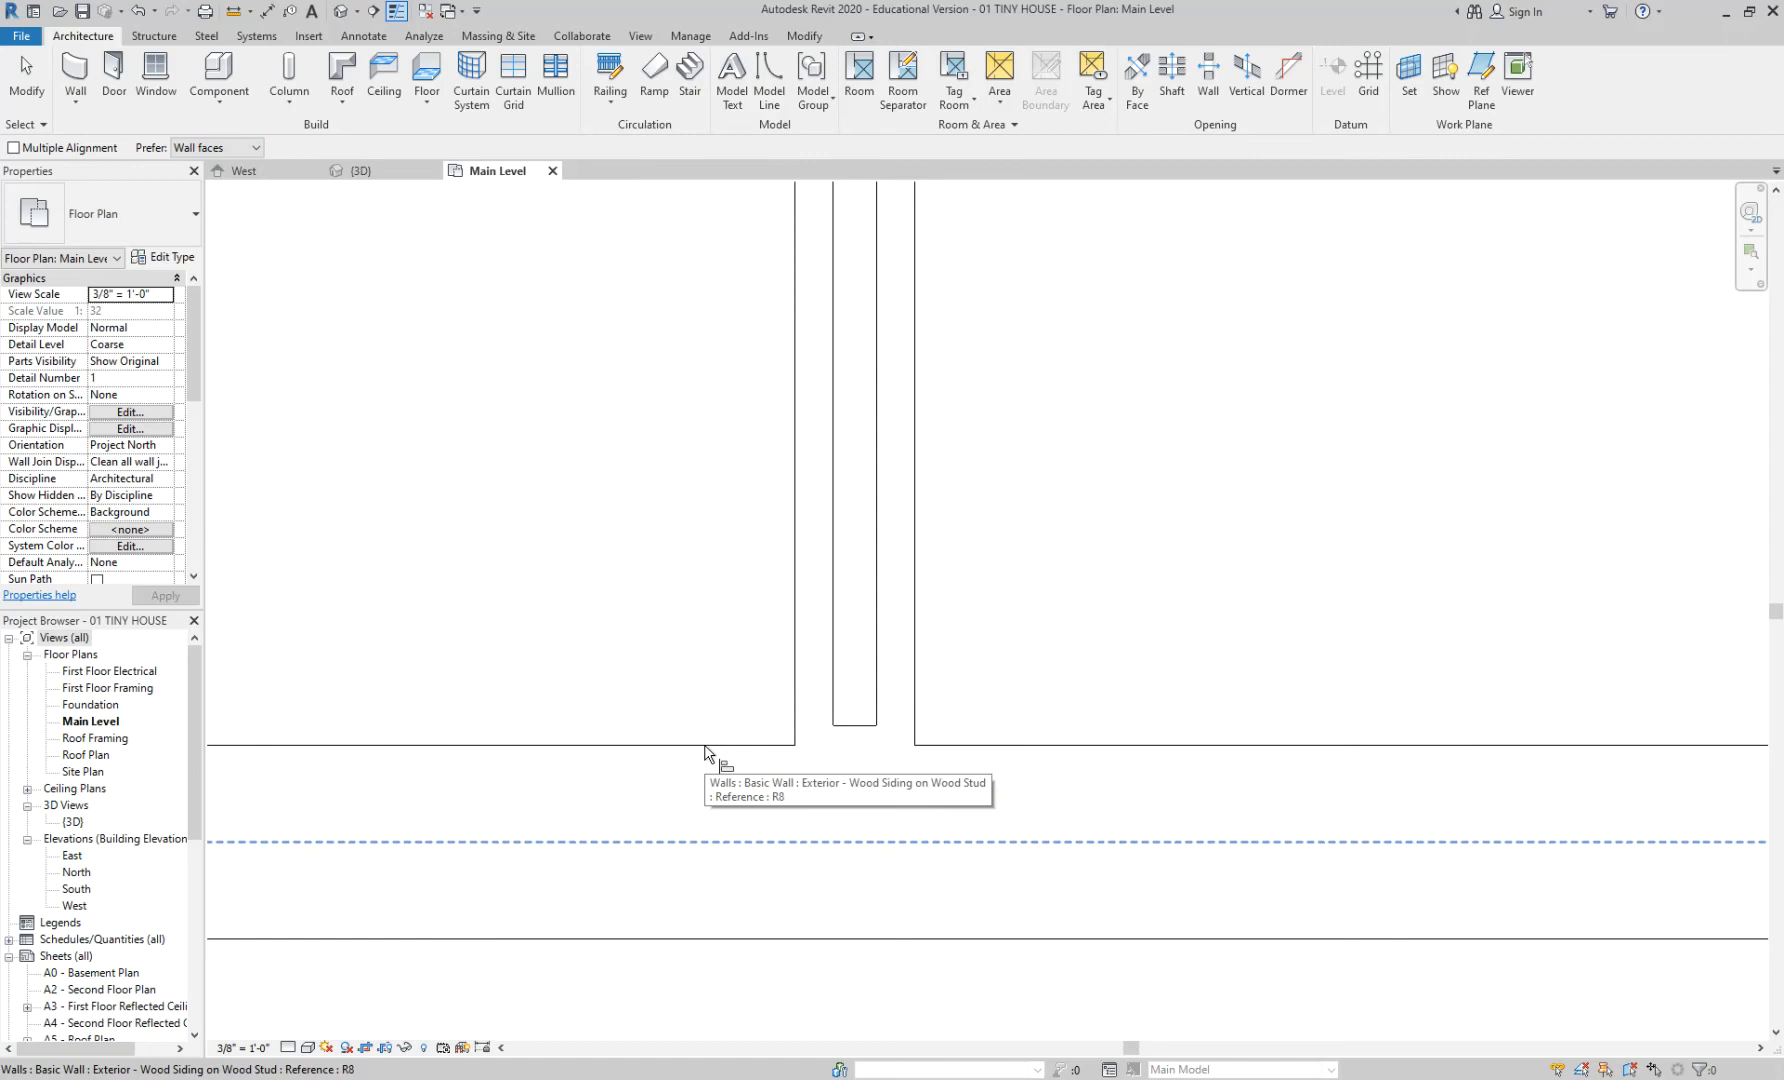
pyautogui.press('Tab')
pyautogui.press('Tab')
pyautogui.press('Tab')
pyautogui.press('Tab')
pyautogui.press('Tab')
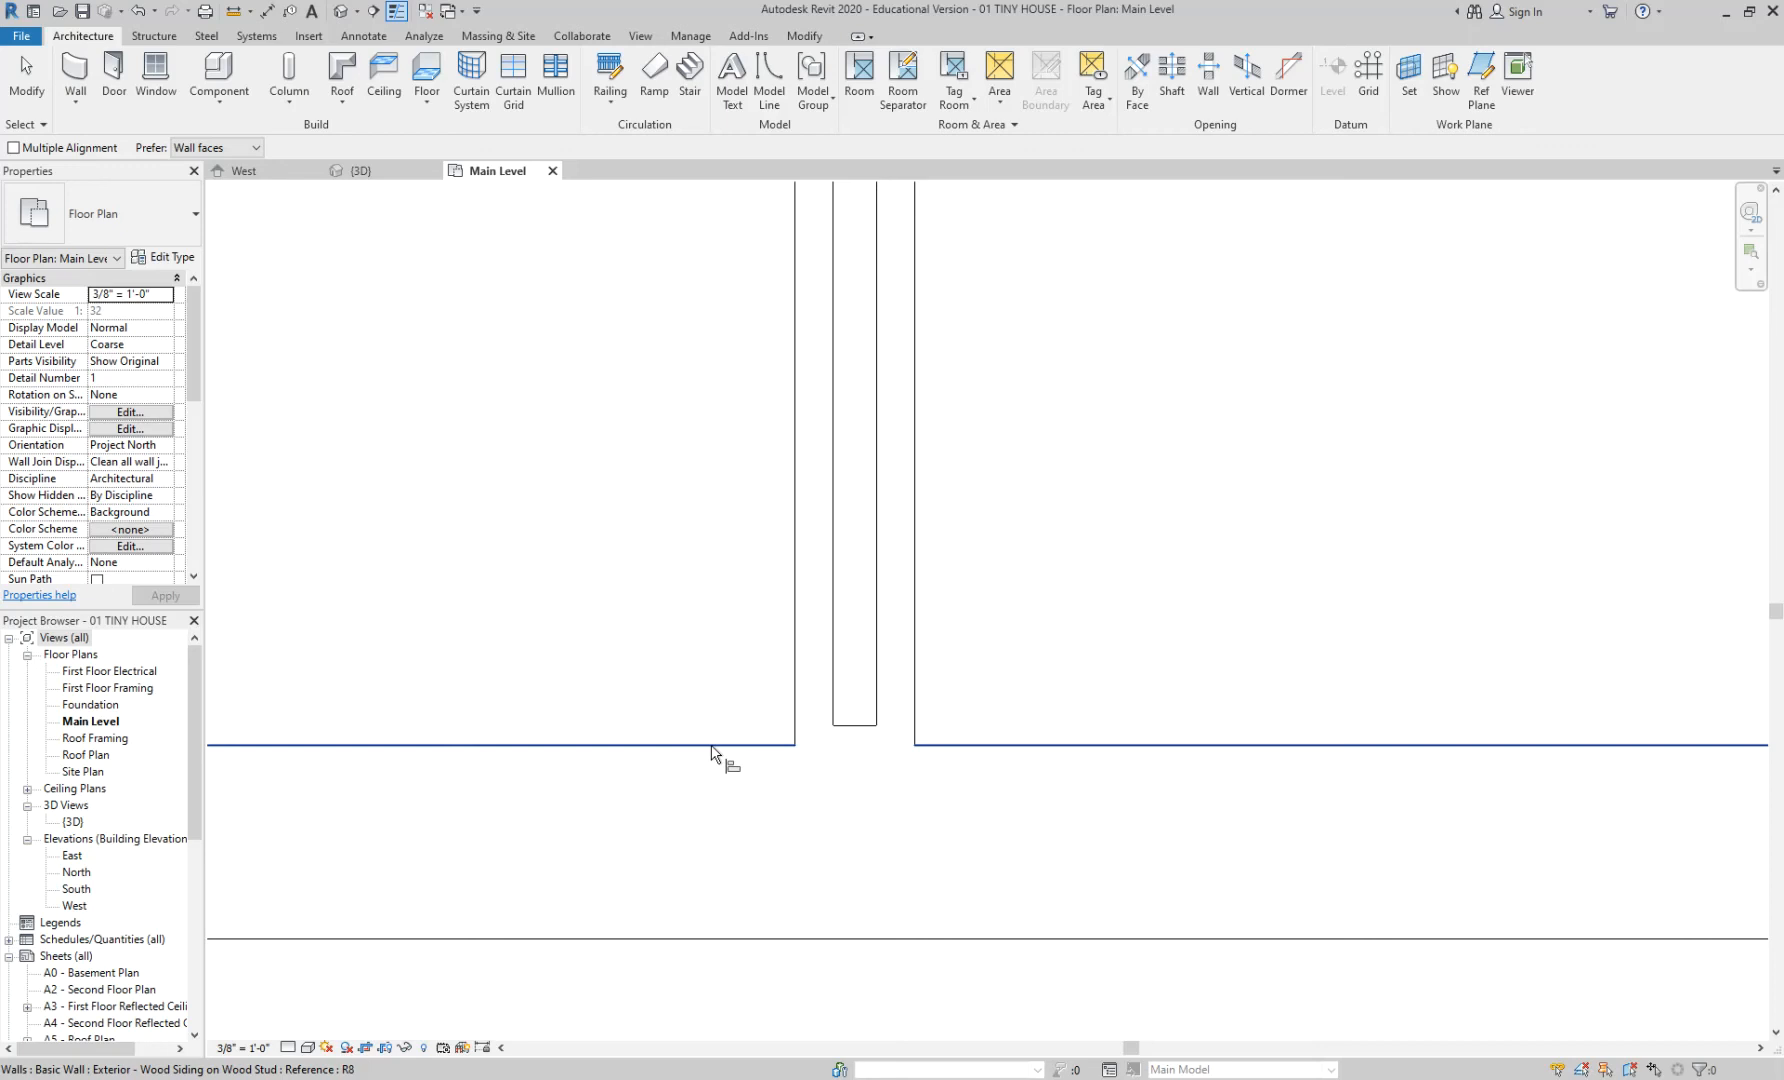
pyautogui.click(712, 747)
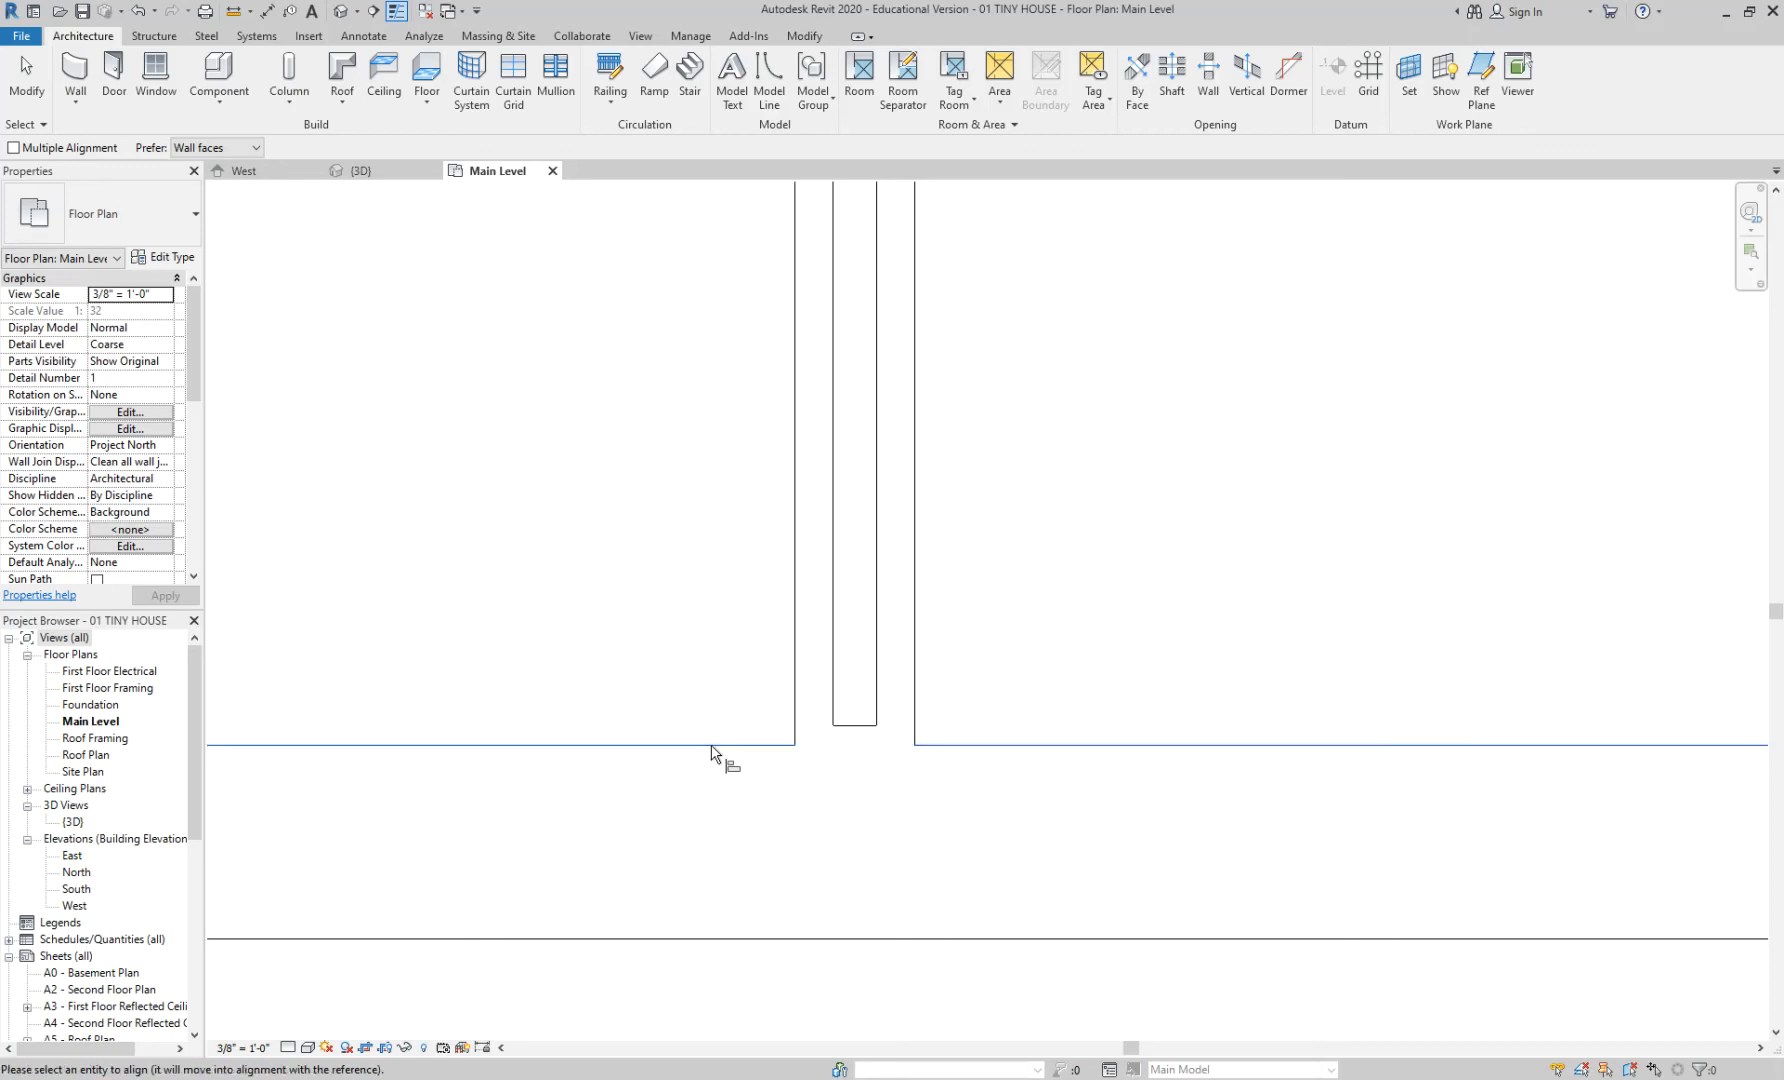
pyautogui.click(865, 725)
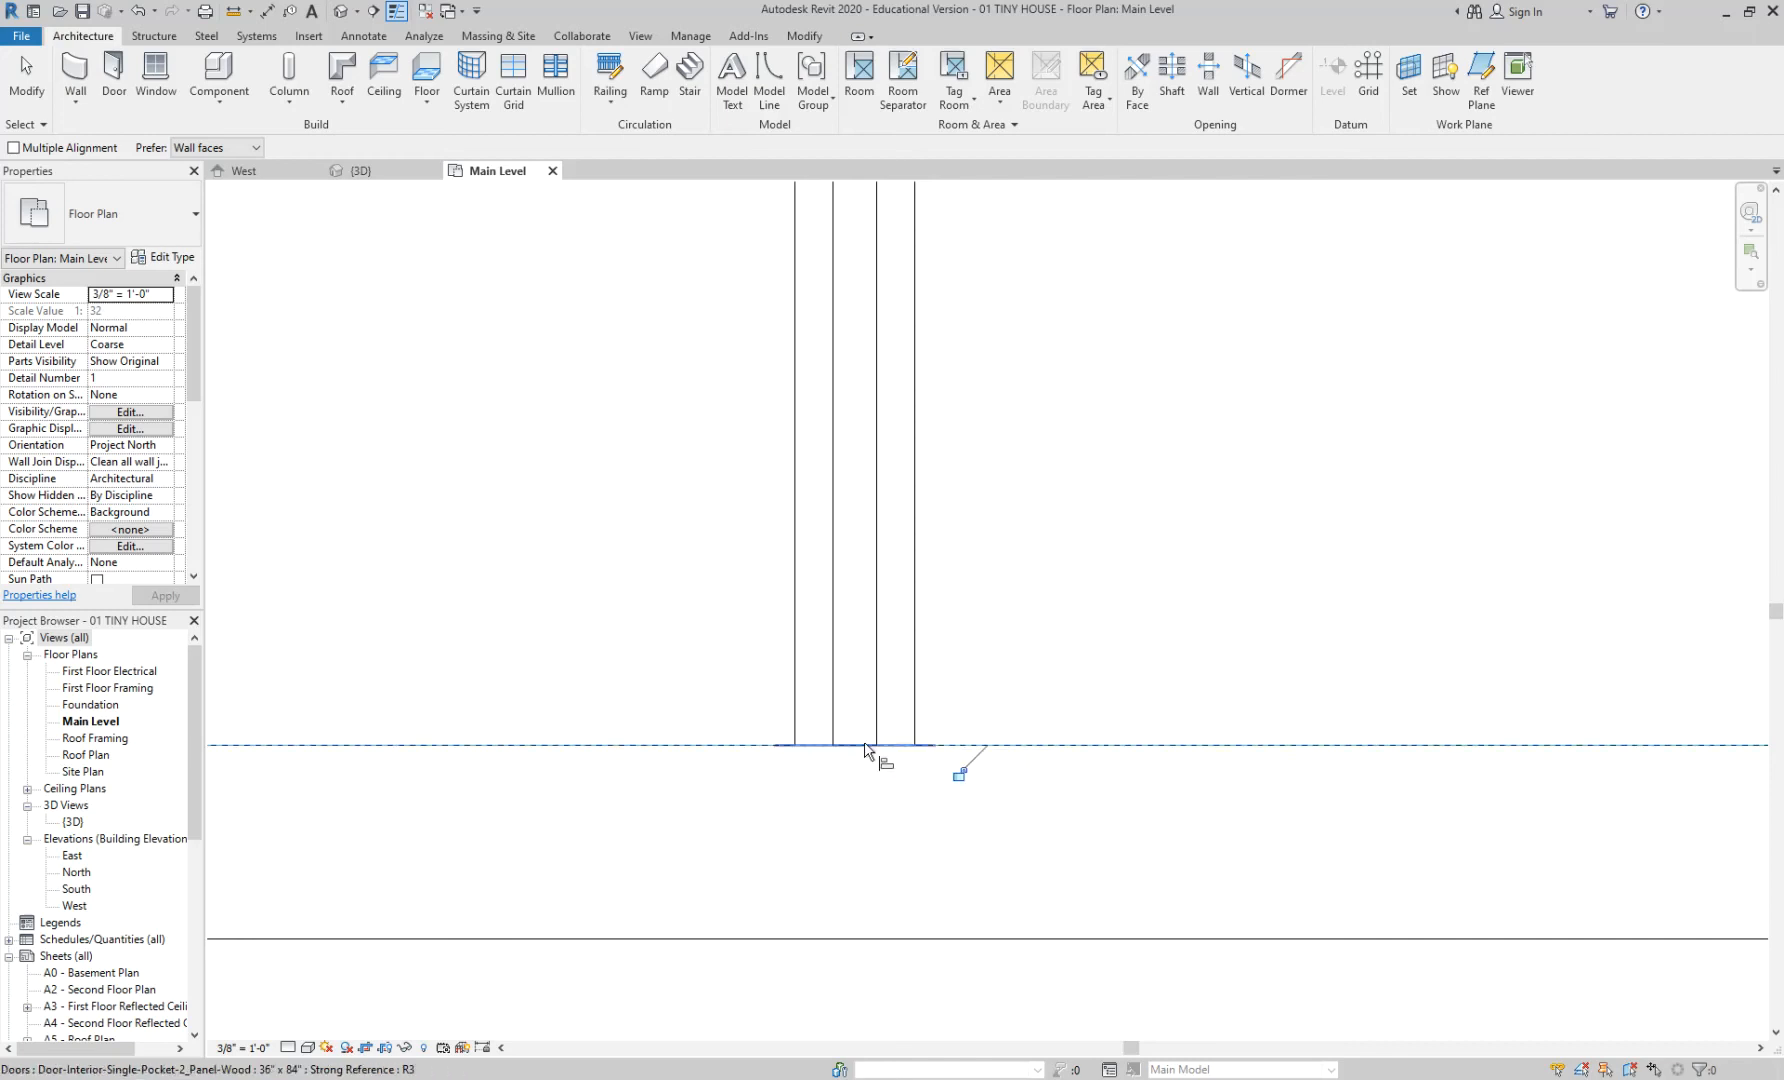
pyautogui.scroll(-3, 1087, 618)
pyautogui.scroll(-5, 1087, 618)
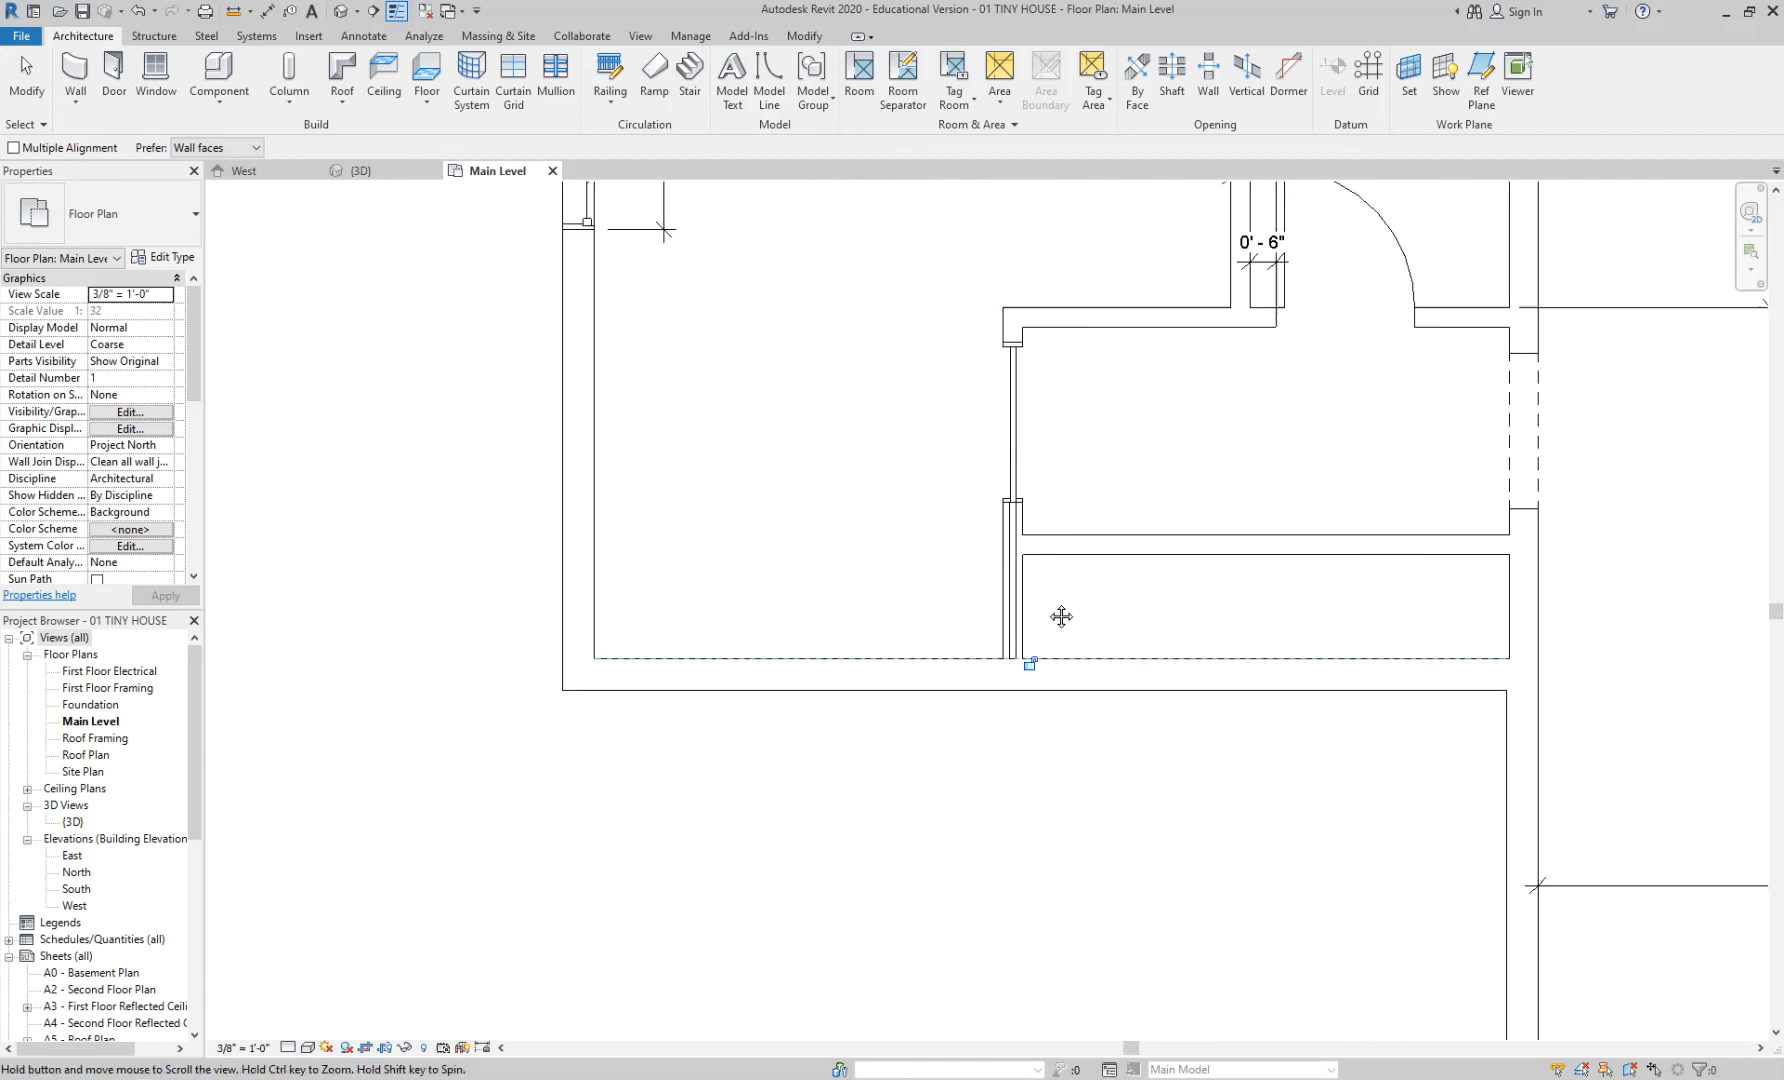
# - Dimension the two small rooms by the pocket door at 2' 0" and 4' 0"
pyautogui.scroll(3, 1038, 518)
pyautogui.press('Escape')
pyautogui.press('Escape')
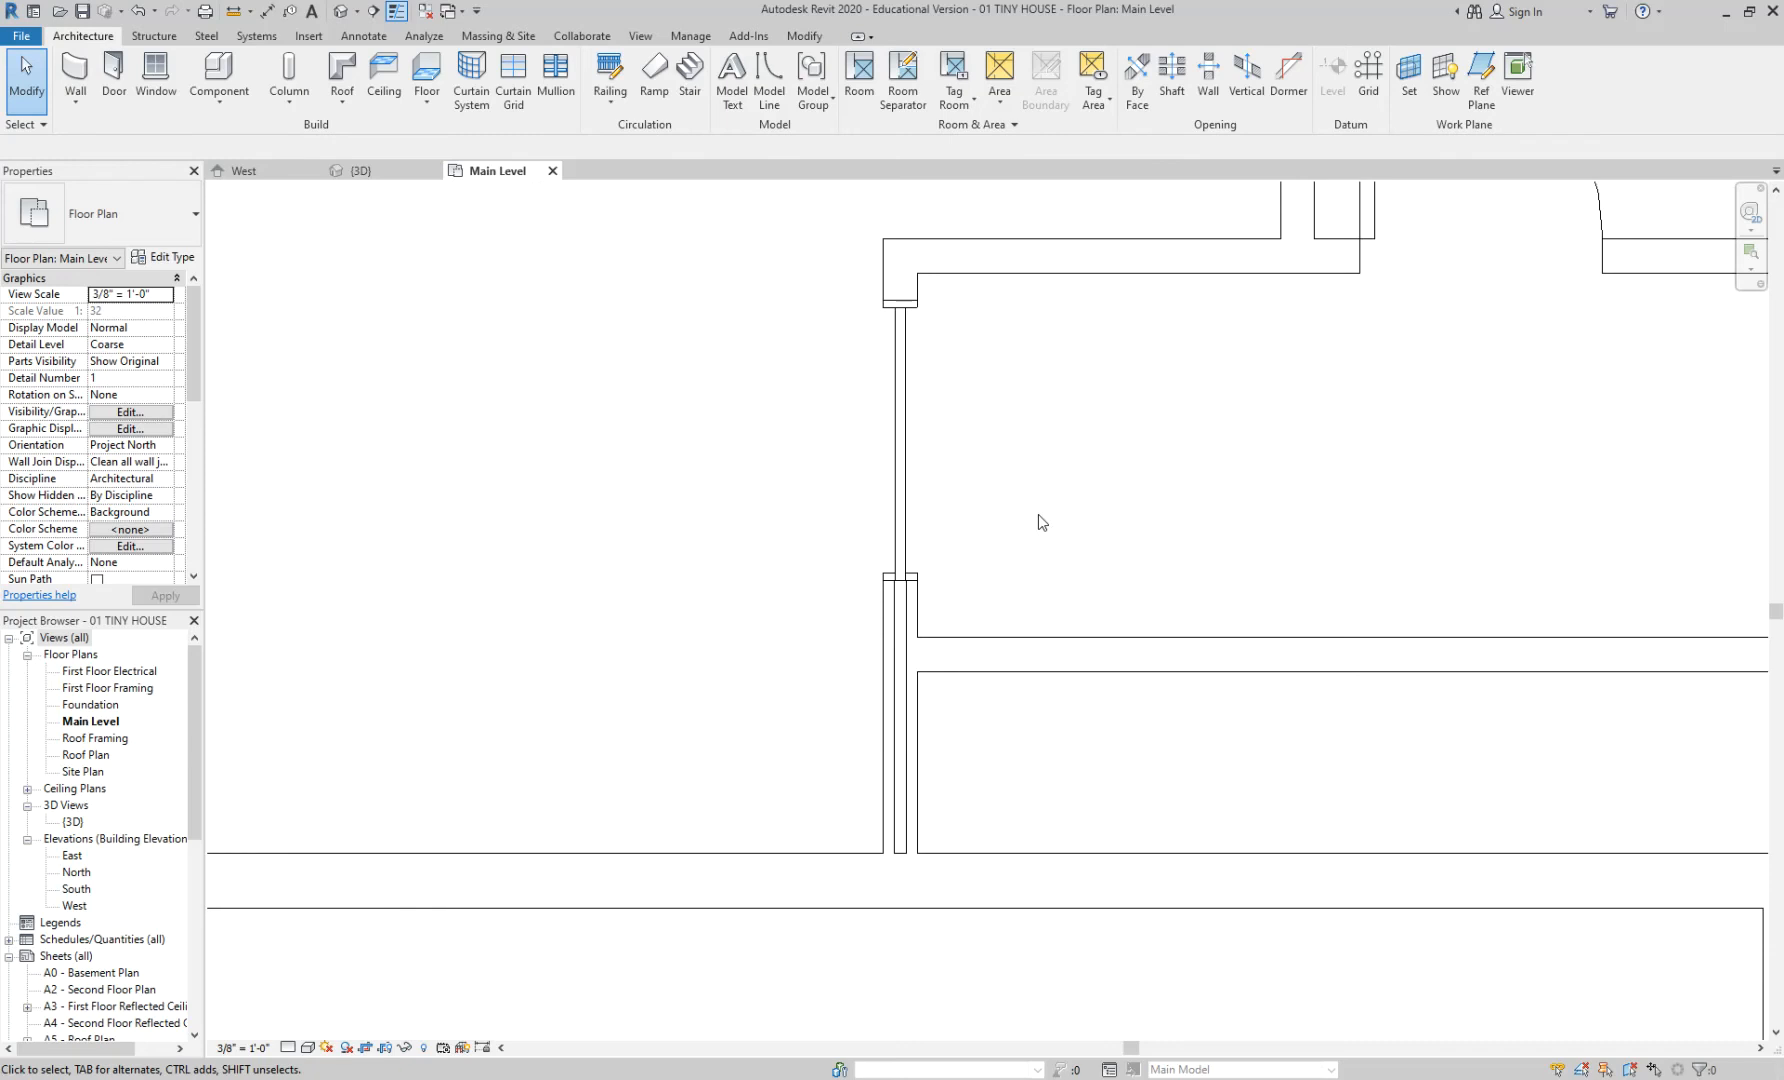
pyautogui.scroll(3, 1038, 514)
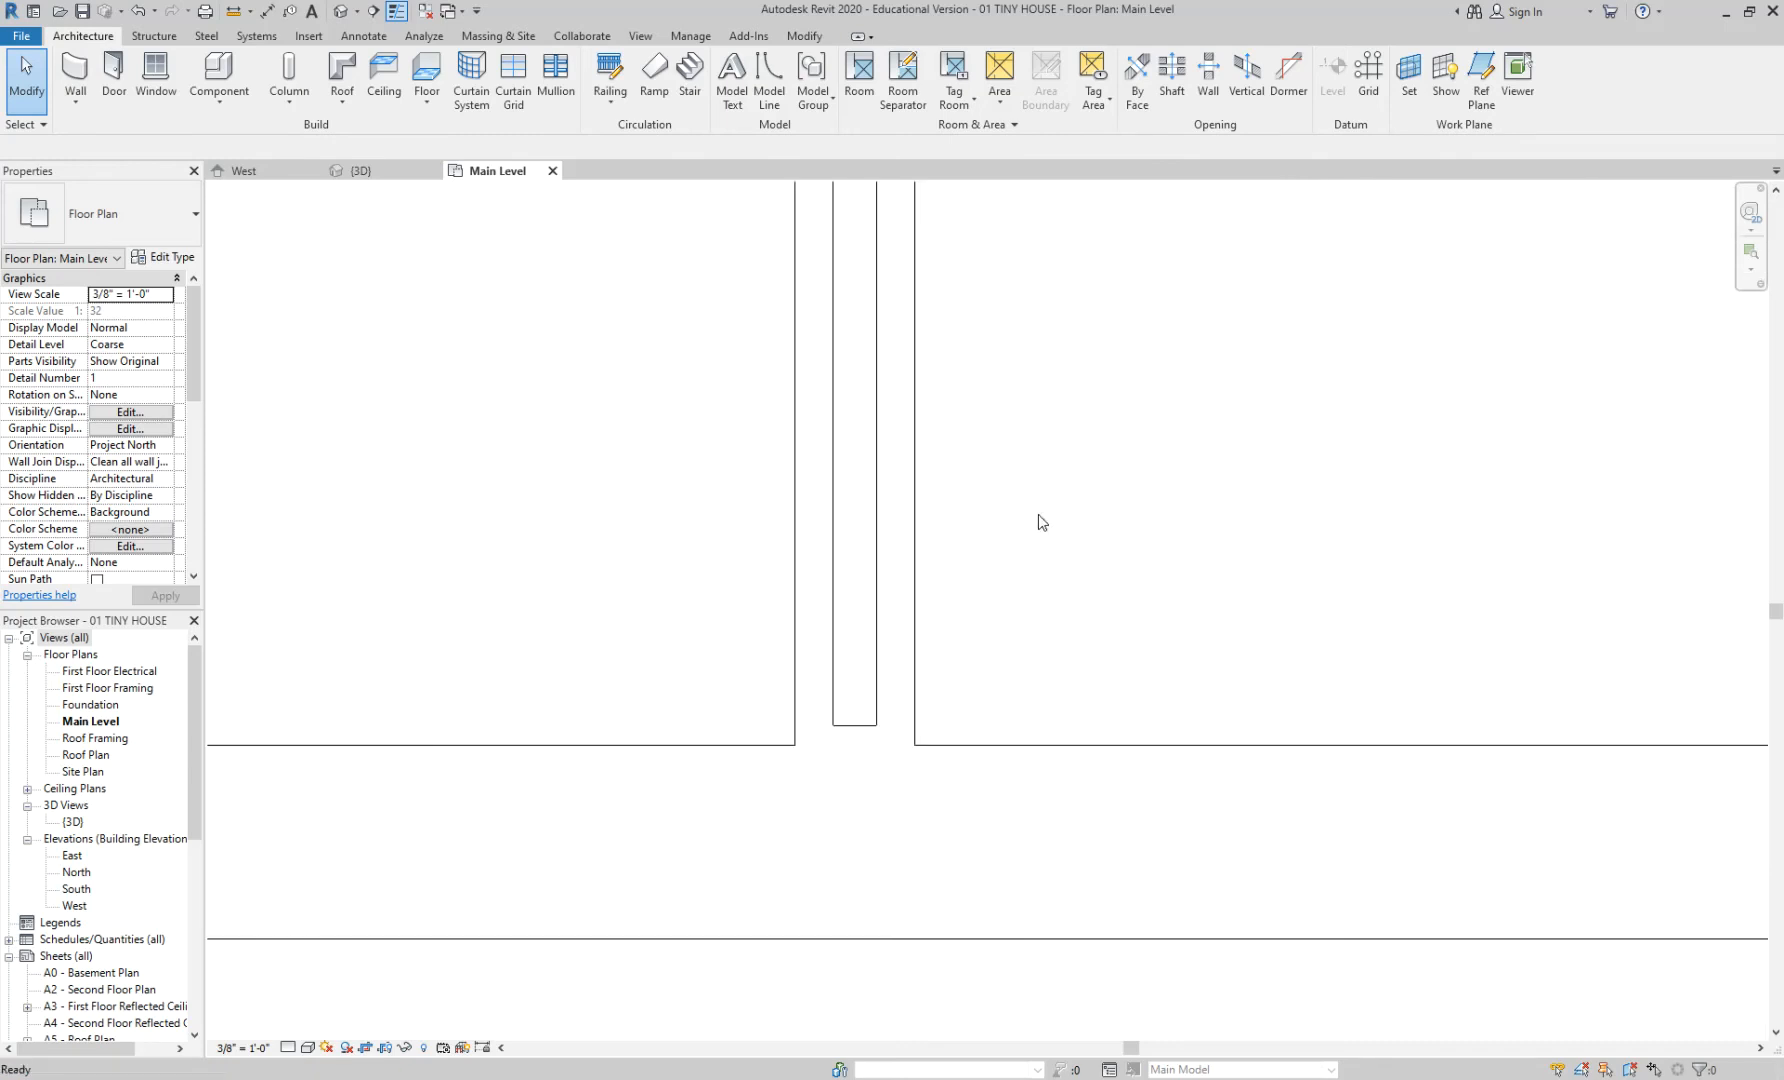
pyautogui.scroll(-4, 1019, 644)
pyautogui.moveTo(1127, 510); pyautogui.dragTo(987, 688, button='middle')
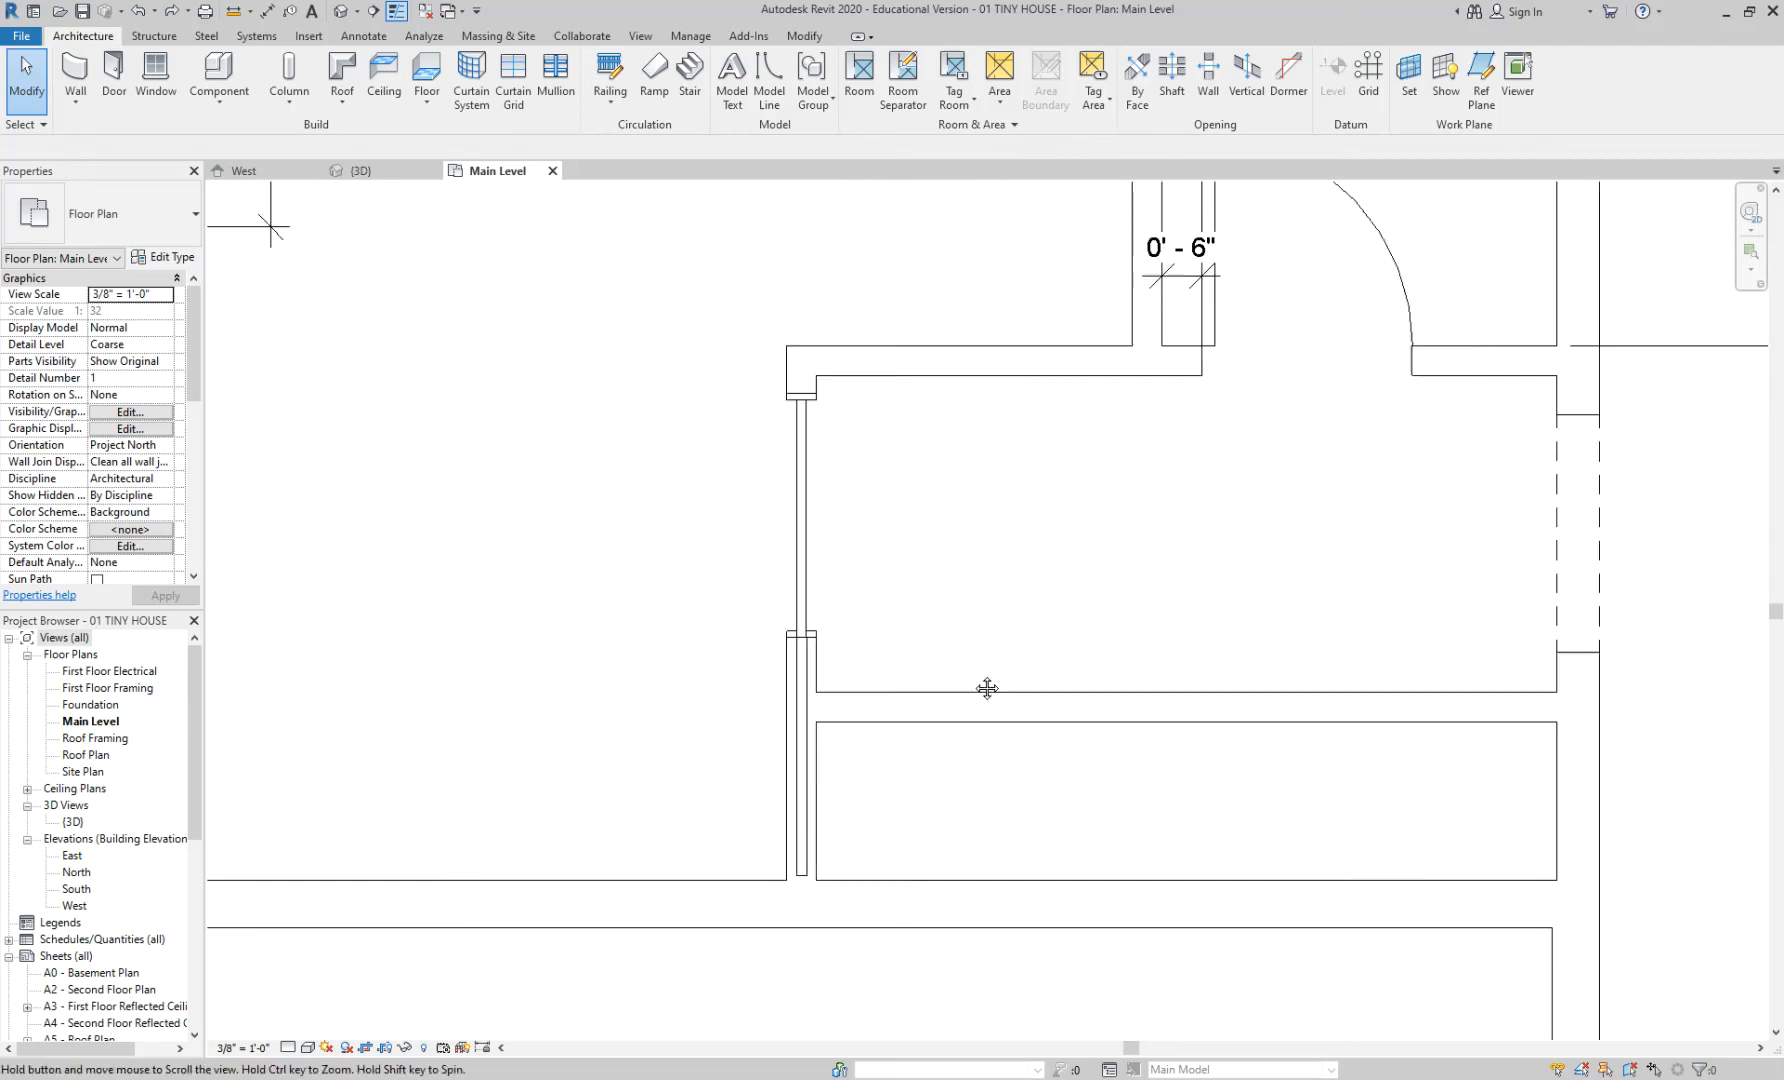
pyautogui.scroll(-2, 975, 682)
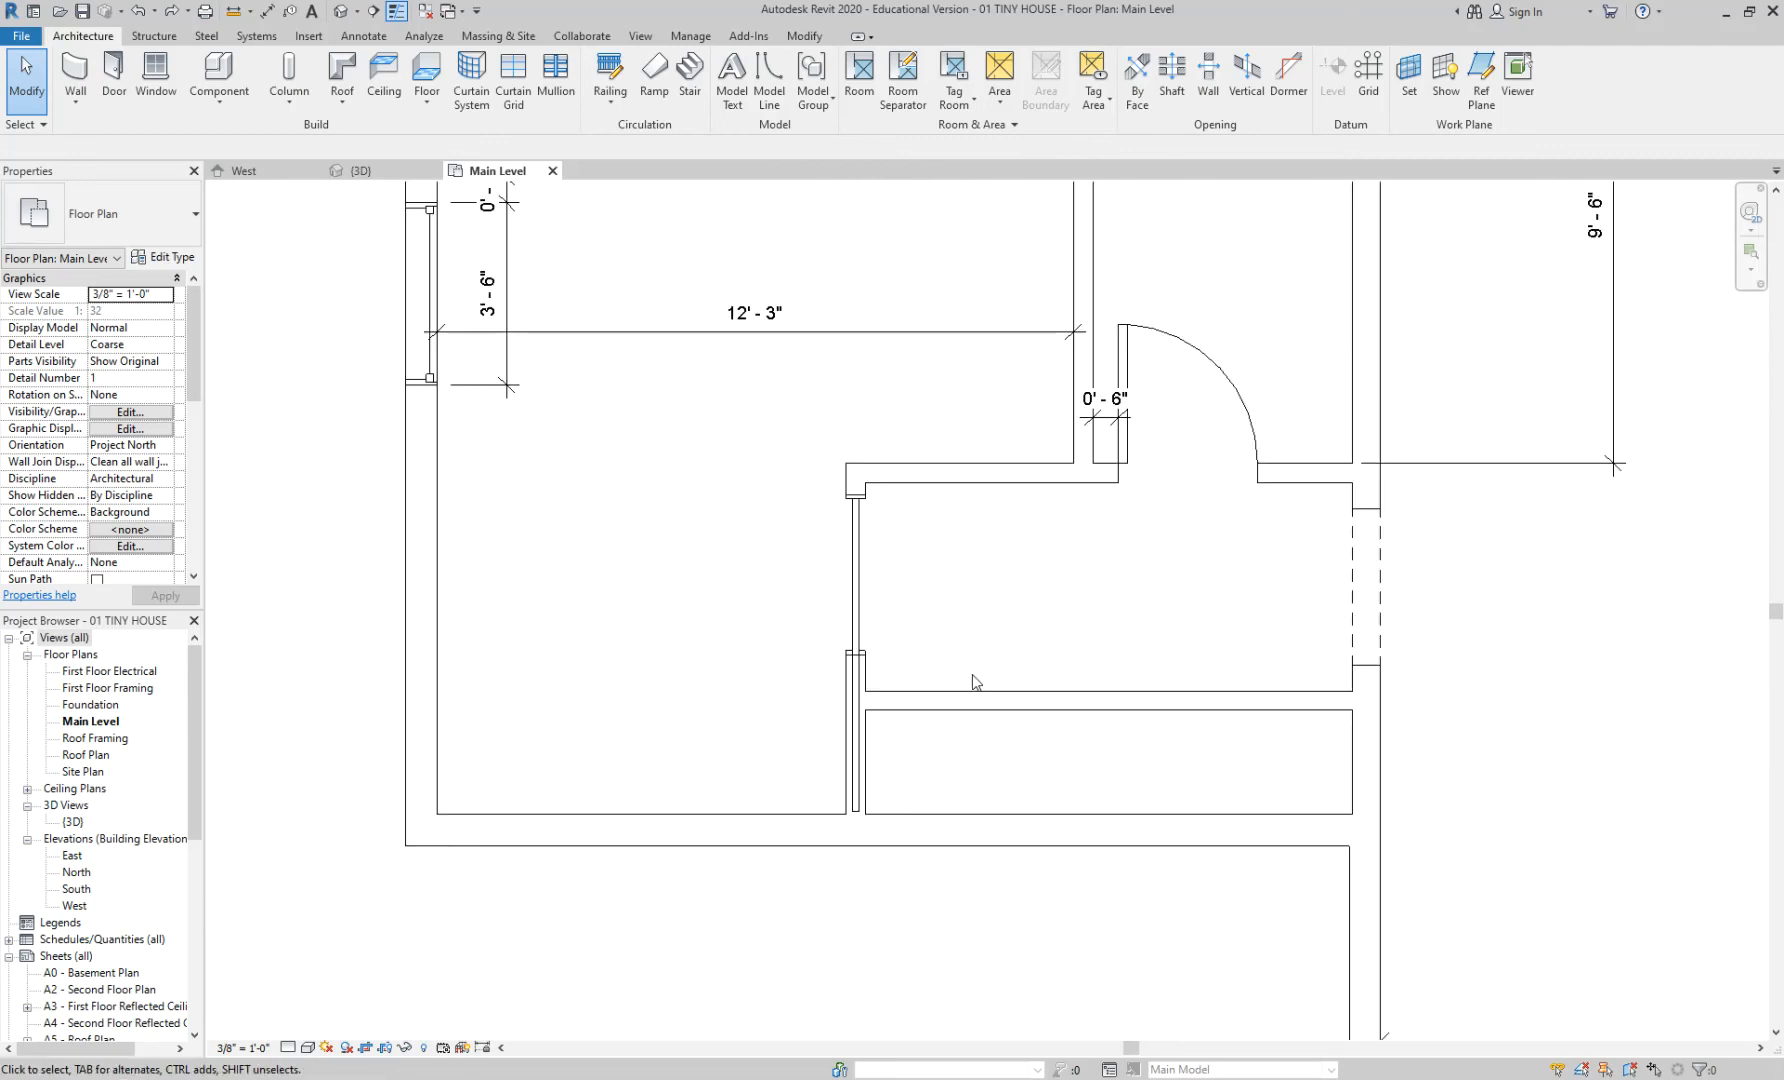
pyautogui.press('d')
pyautogui.press('i')
pyautogui.click(996, 813)
pyautogui.click(996, 711)
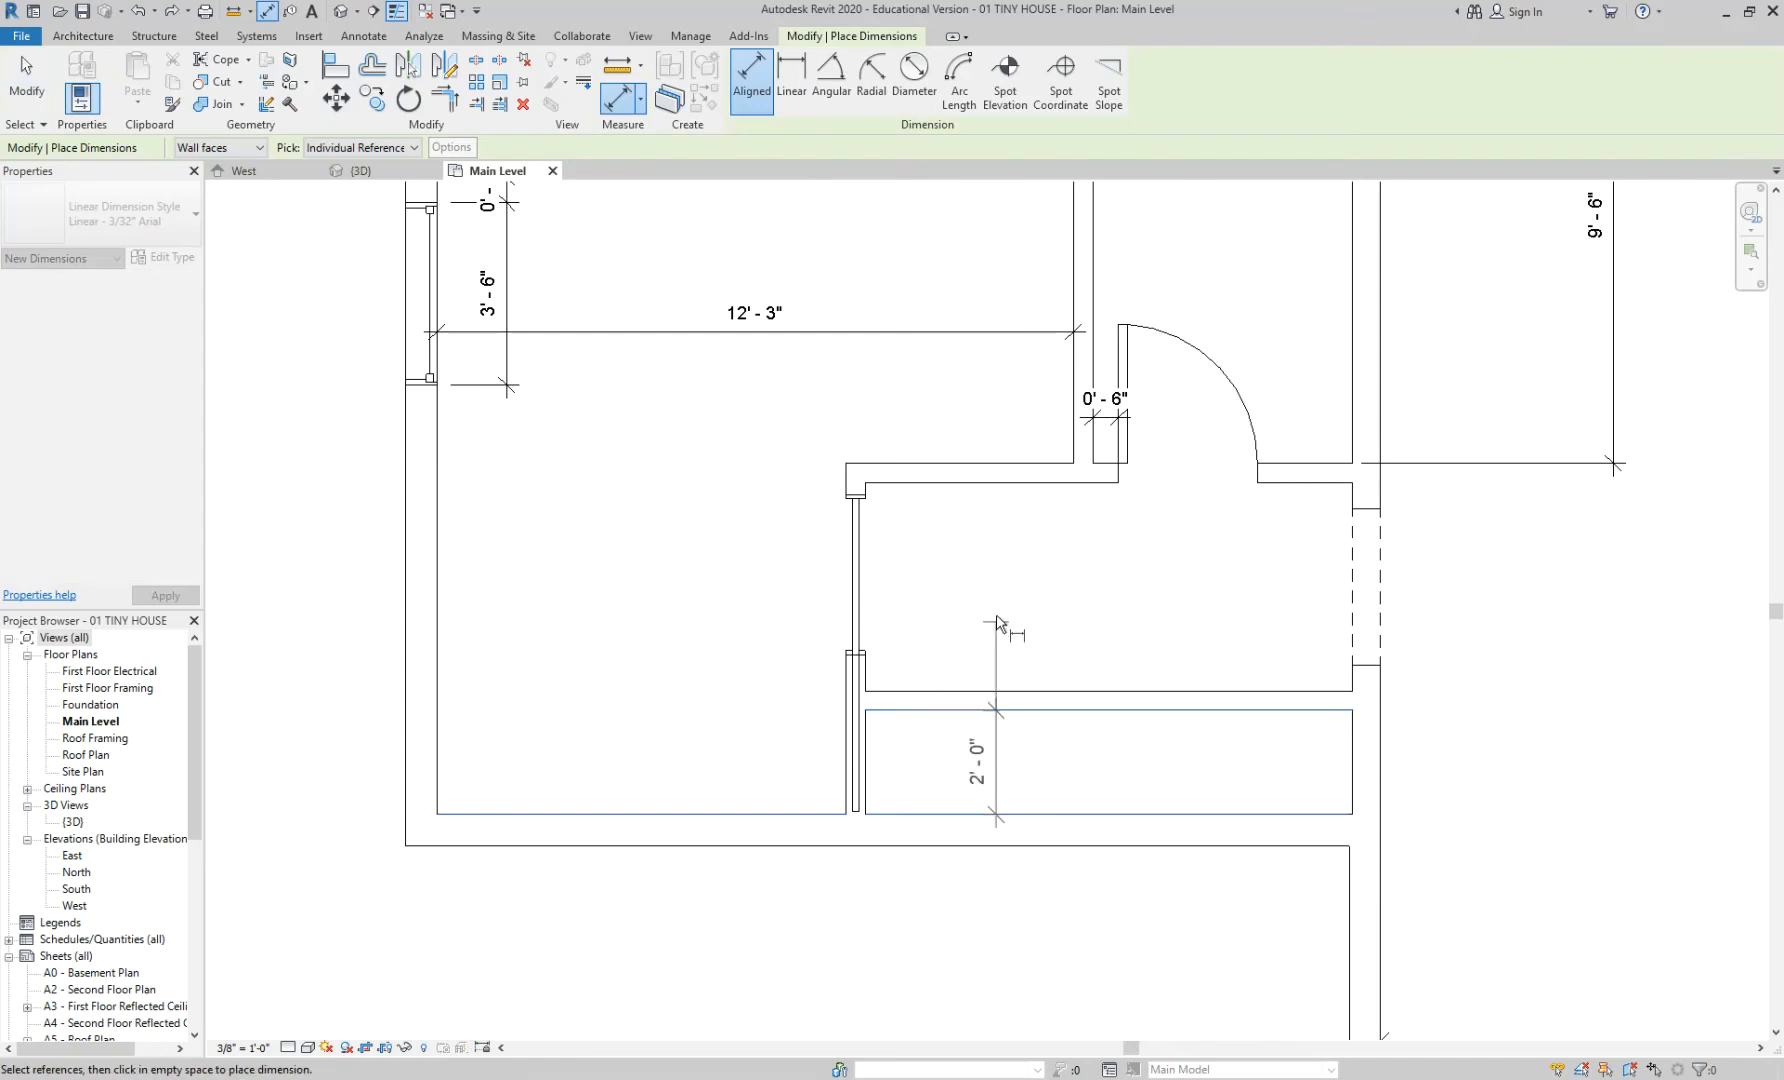
pyautogui.click(955, 638)
pyautogui.click(1010, 691)
pyautogui.click(1006, 483)
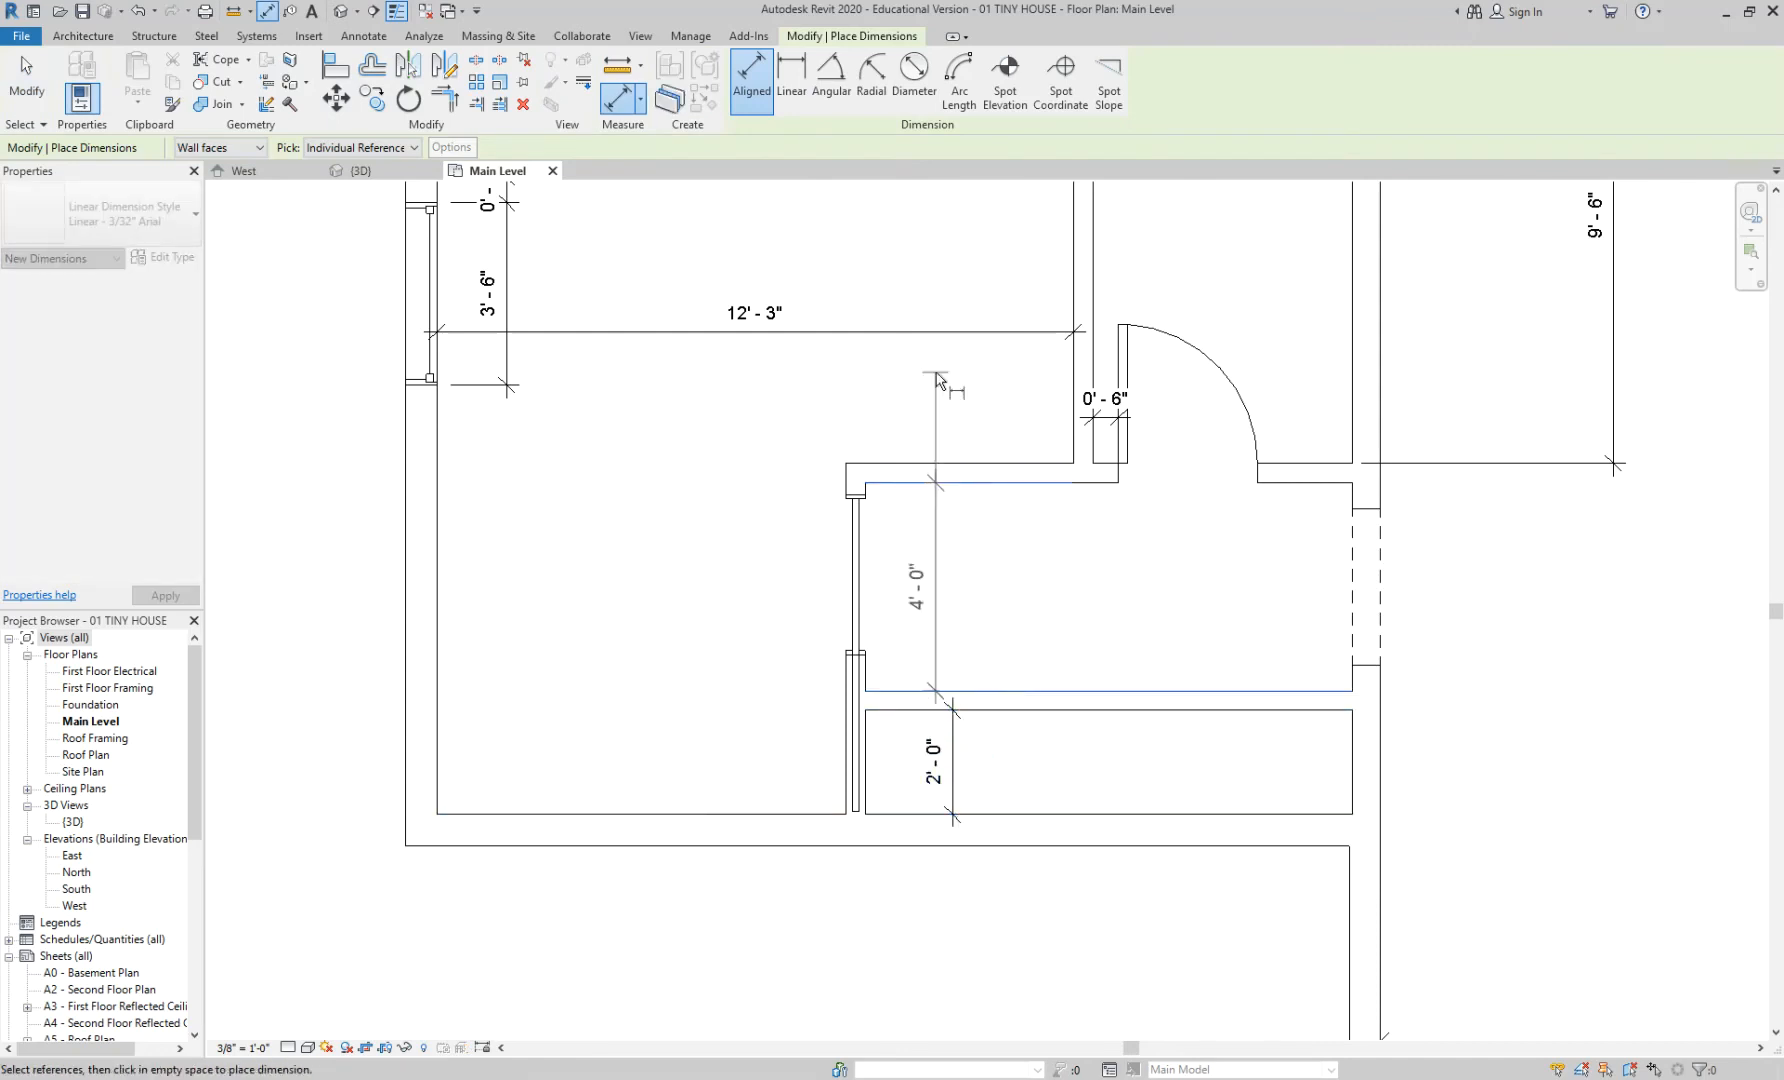
pyautogui.click(1006, 400)
pyautogui.press('Escape')
pyautogui.press('Escape')
# - Add two 9' 6" aligned dimensions from the top wall to the partition below
pyautogui.scroll(-2, 1087, 605)
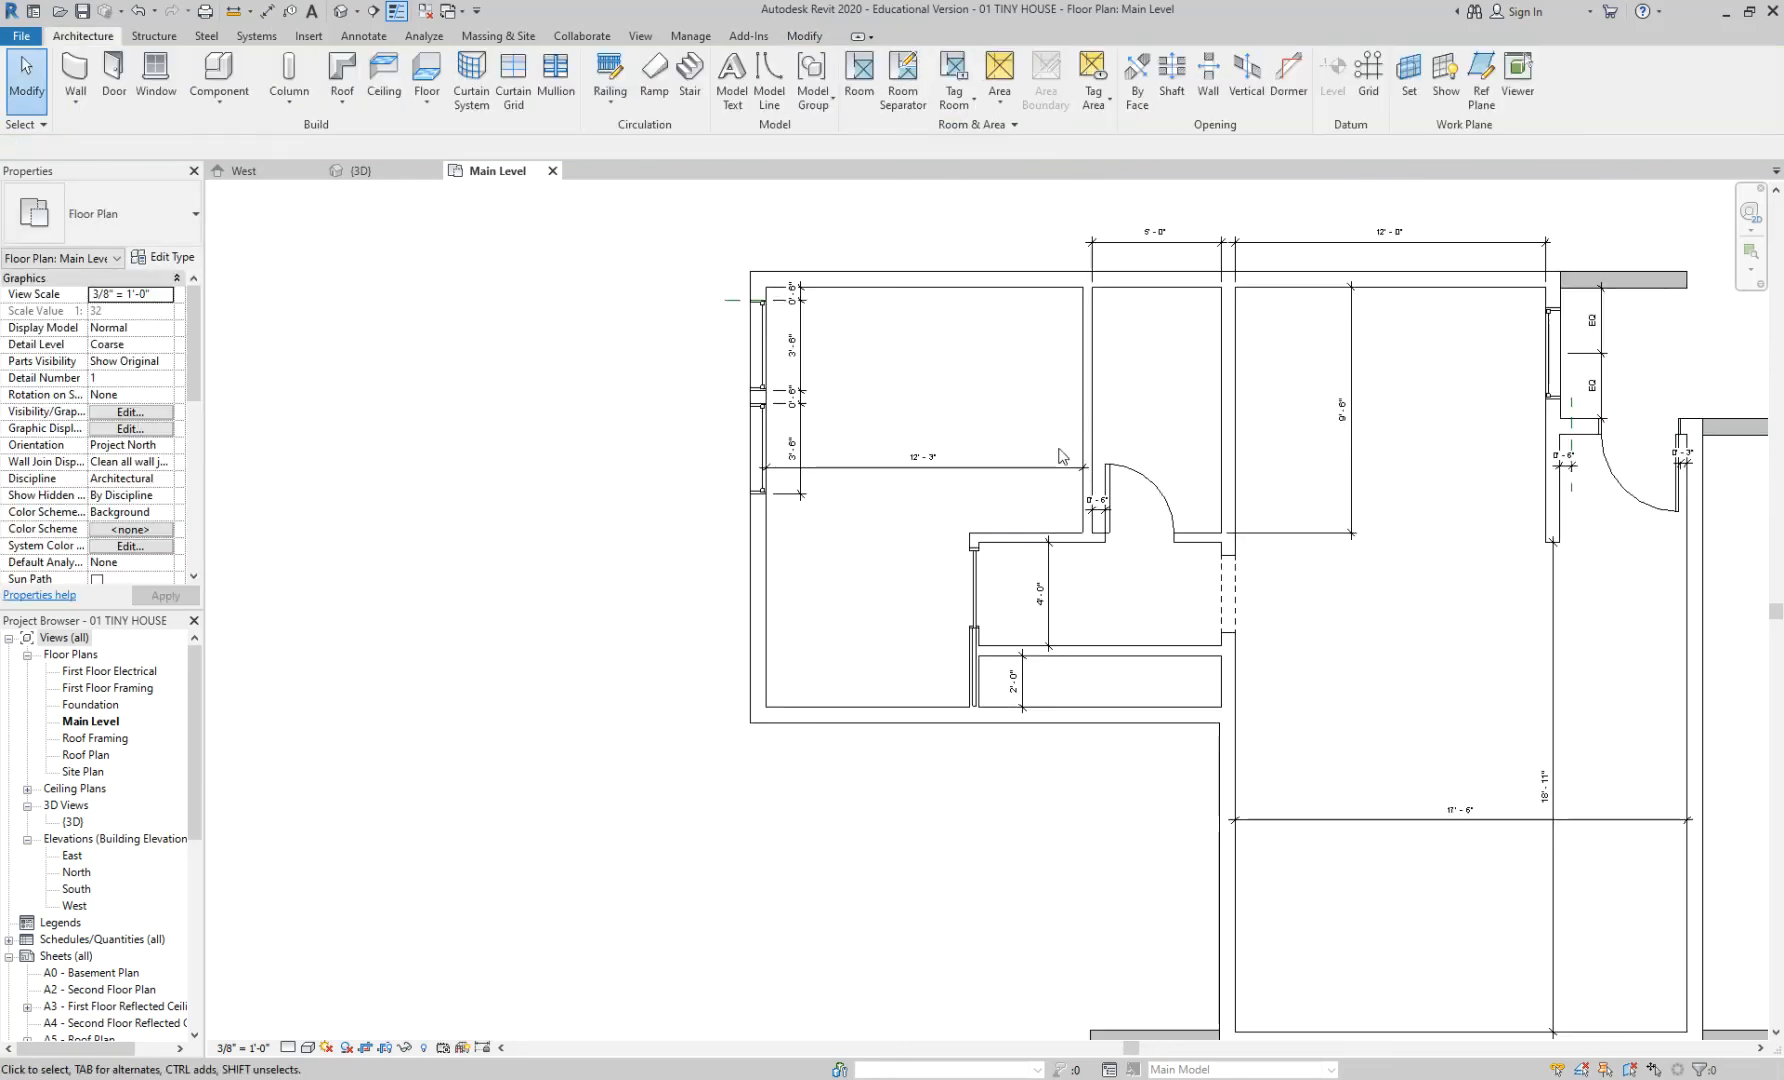
pyautogui.scroll(2, 1062, 457)
pyautogui.press('d')
pyautogui.press('i')
pyautogui.click(1027, 233)
pyautogui.click(1015, 556)
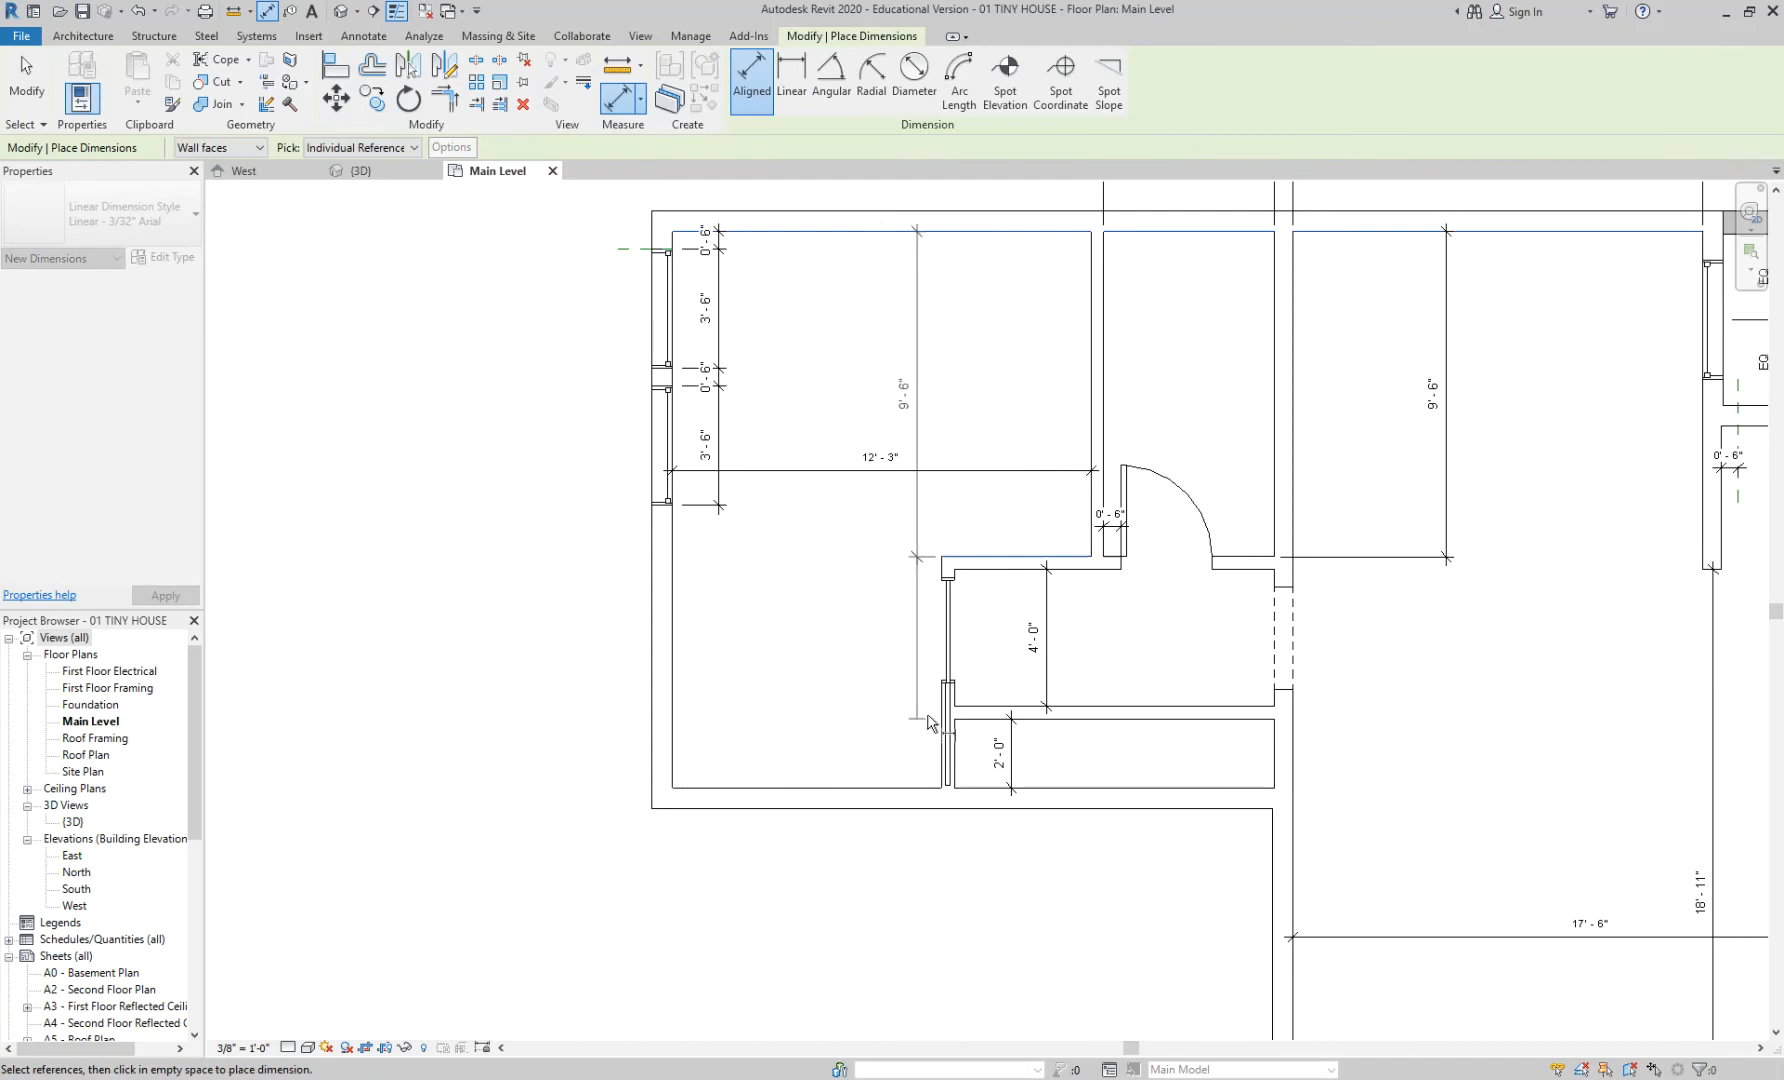
pyautogui.click(992, 698)
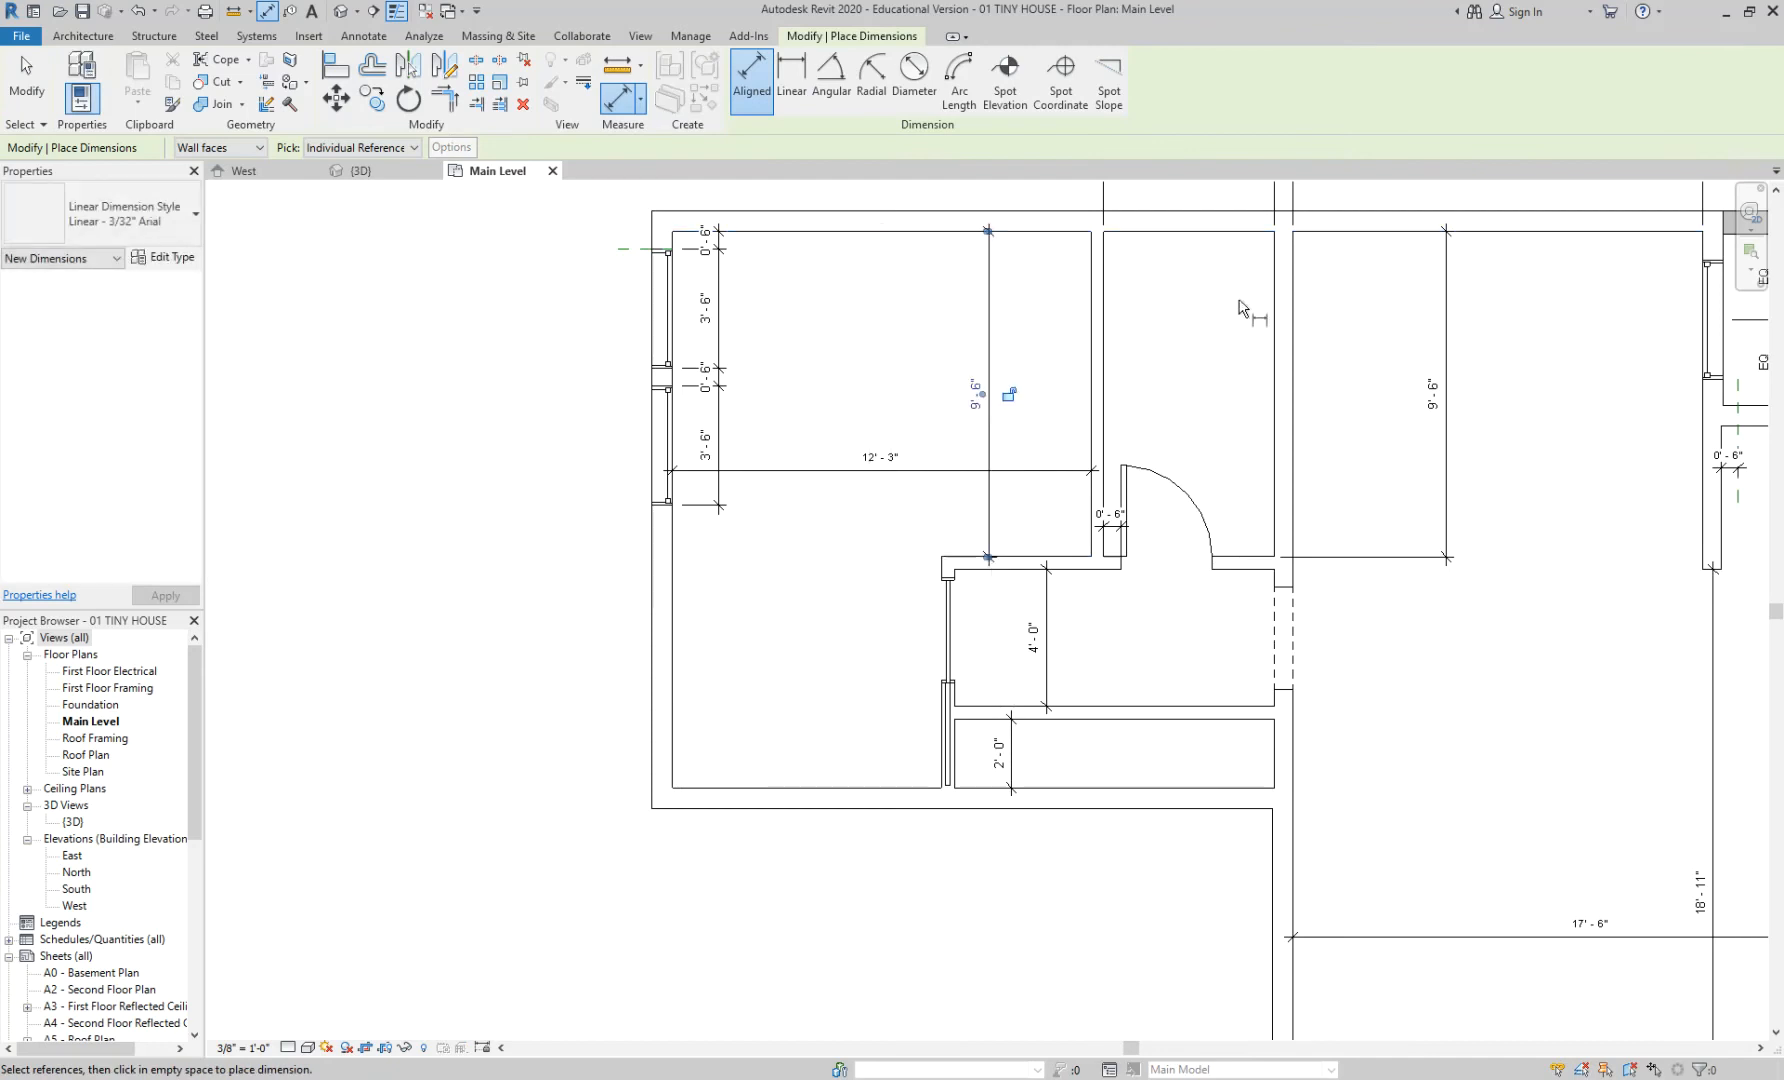
pyautogui.click(1233, 233)
pyautogui.click(1238, 560)
pyautogui.click(1221, 655)
pyautogui.press('Escape')
pyautogui.press('Escape')
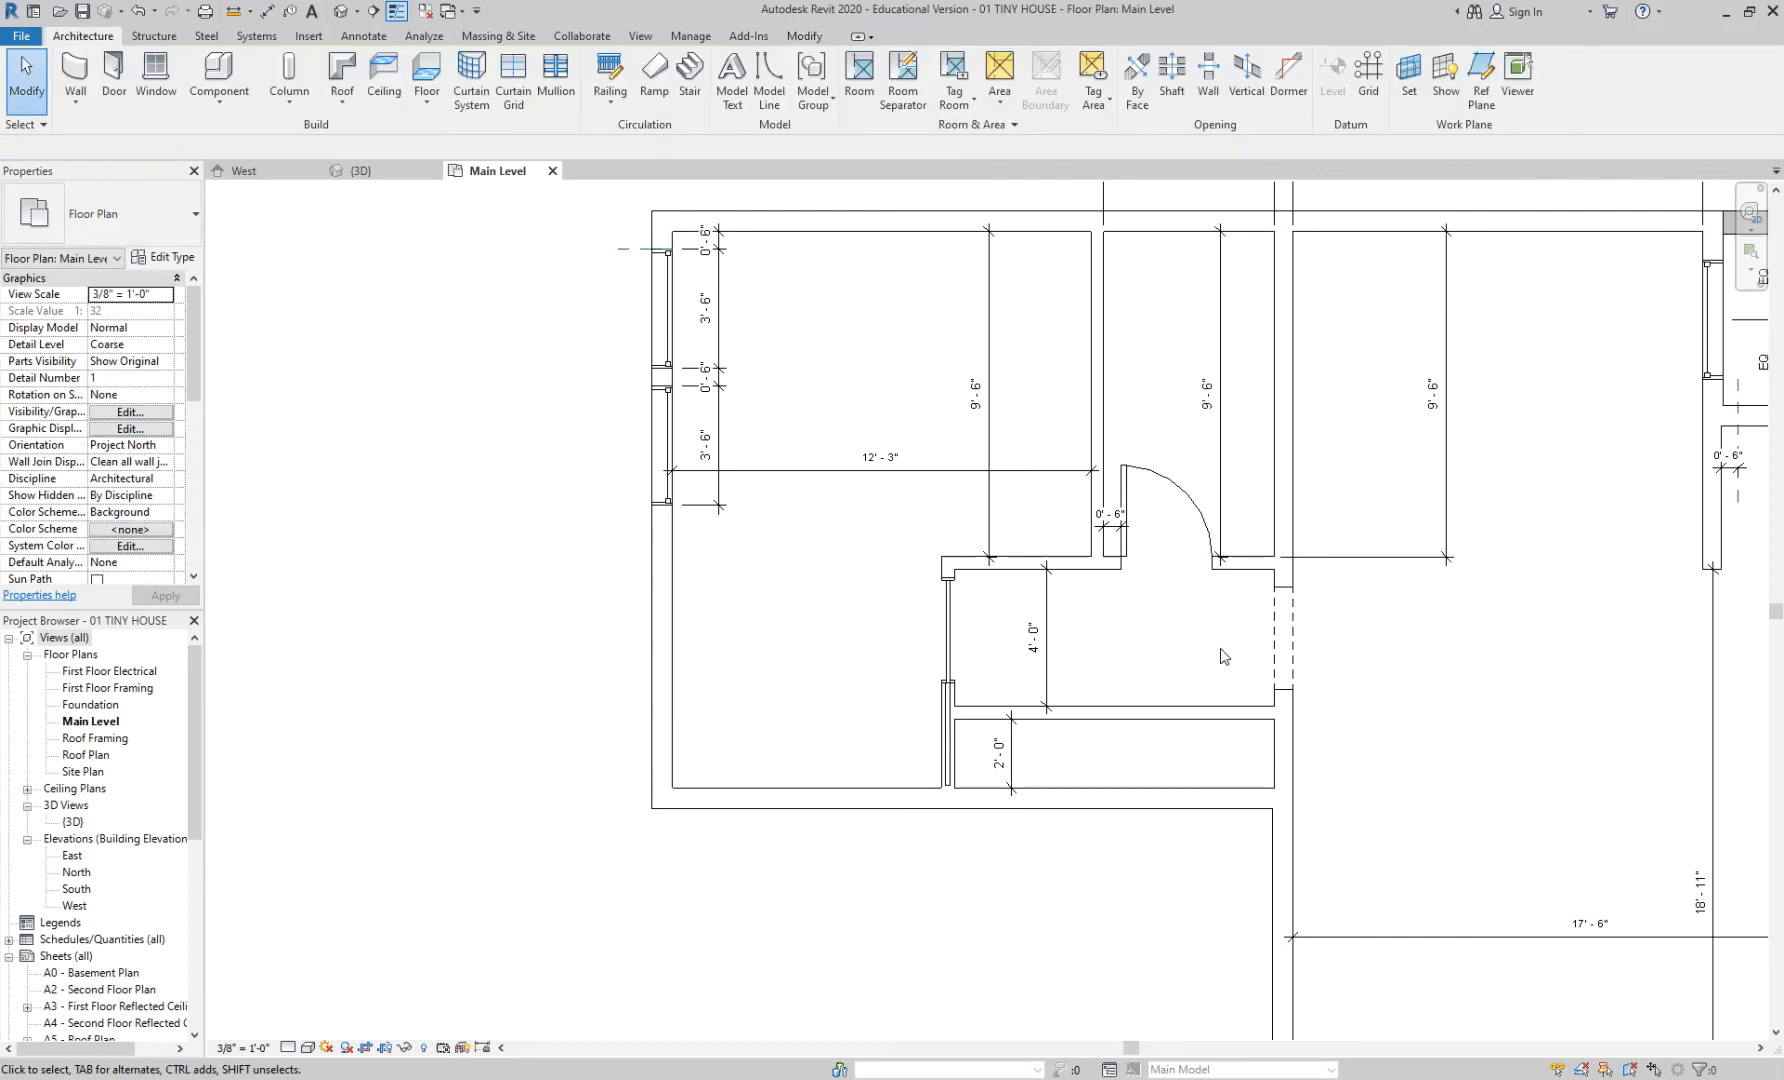
pyautogui.scroll(3, 1221, 656)
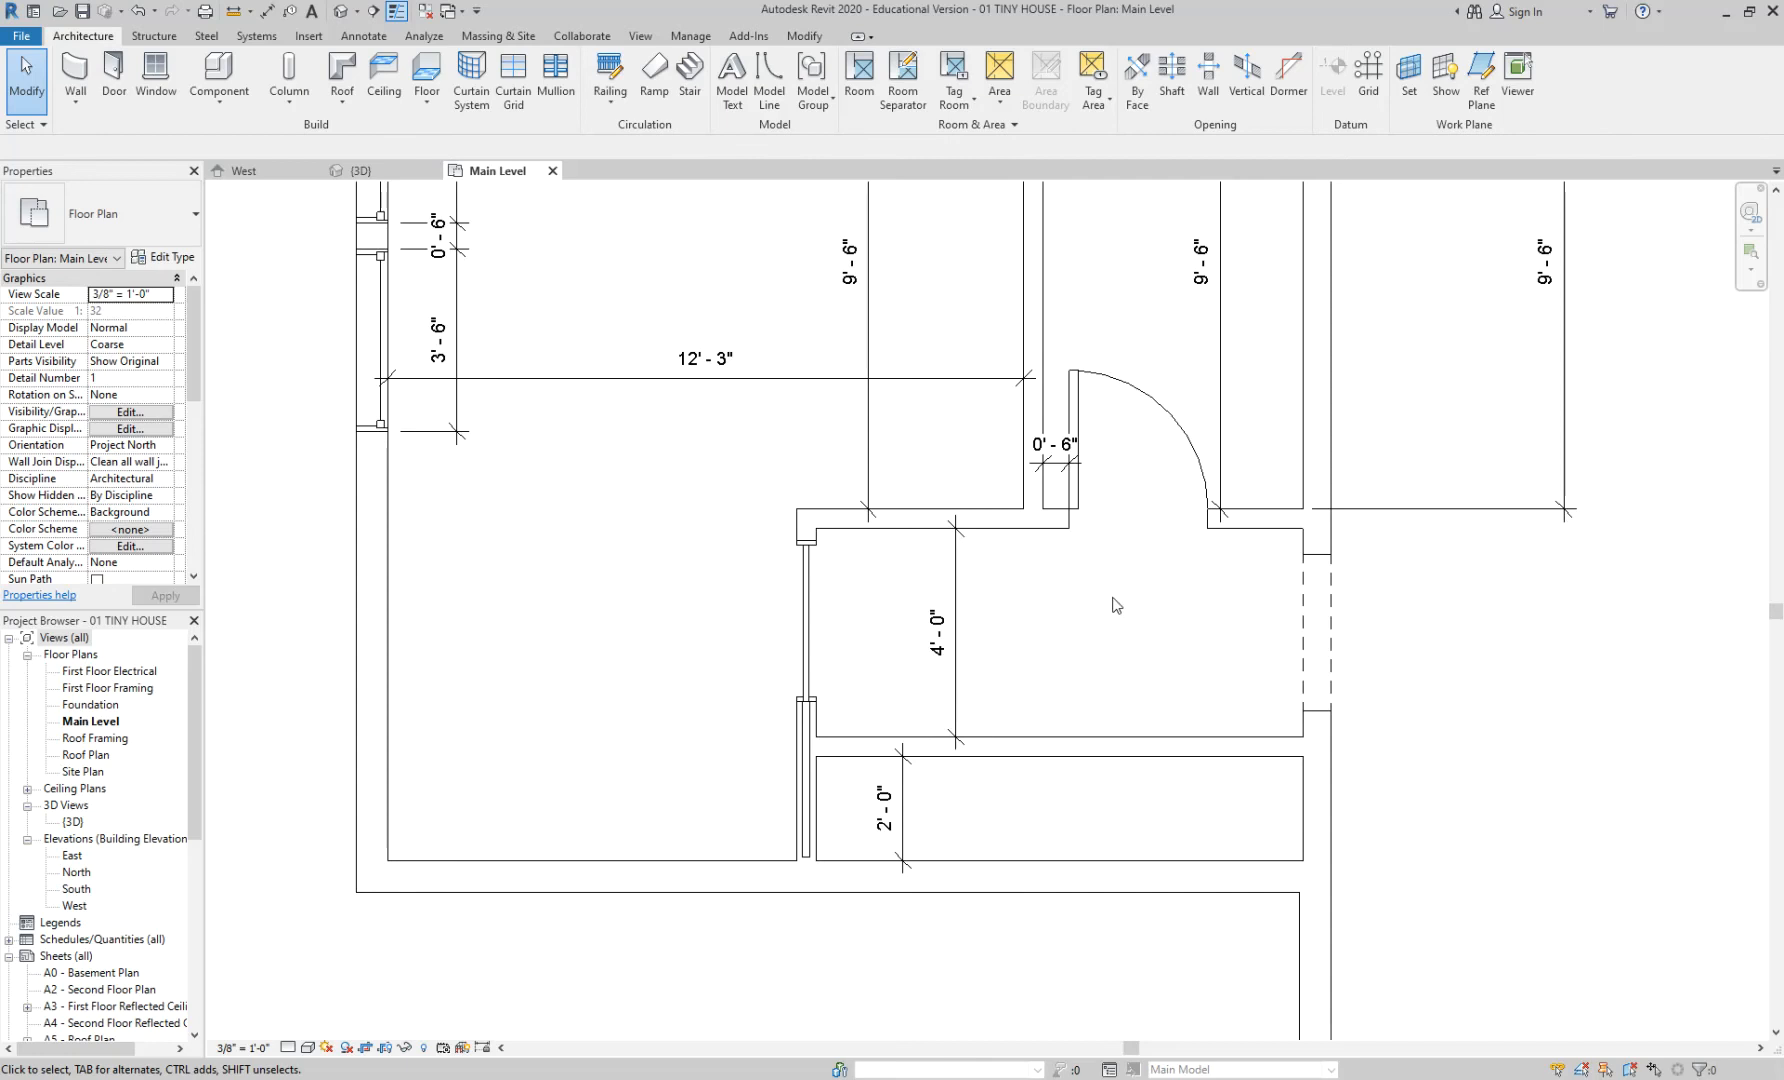
# - Change the partition wall's 9'-6" temporary dimension to 8'-0", making the room below 5'-6"
pyautogui.scroll(-4, 1116, 605)
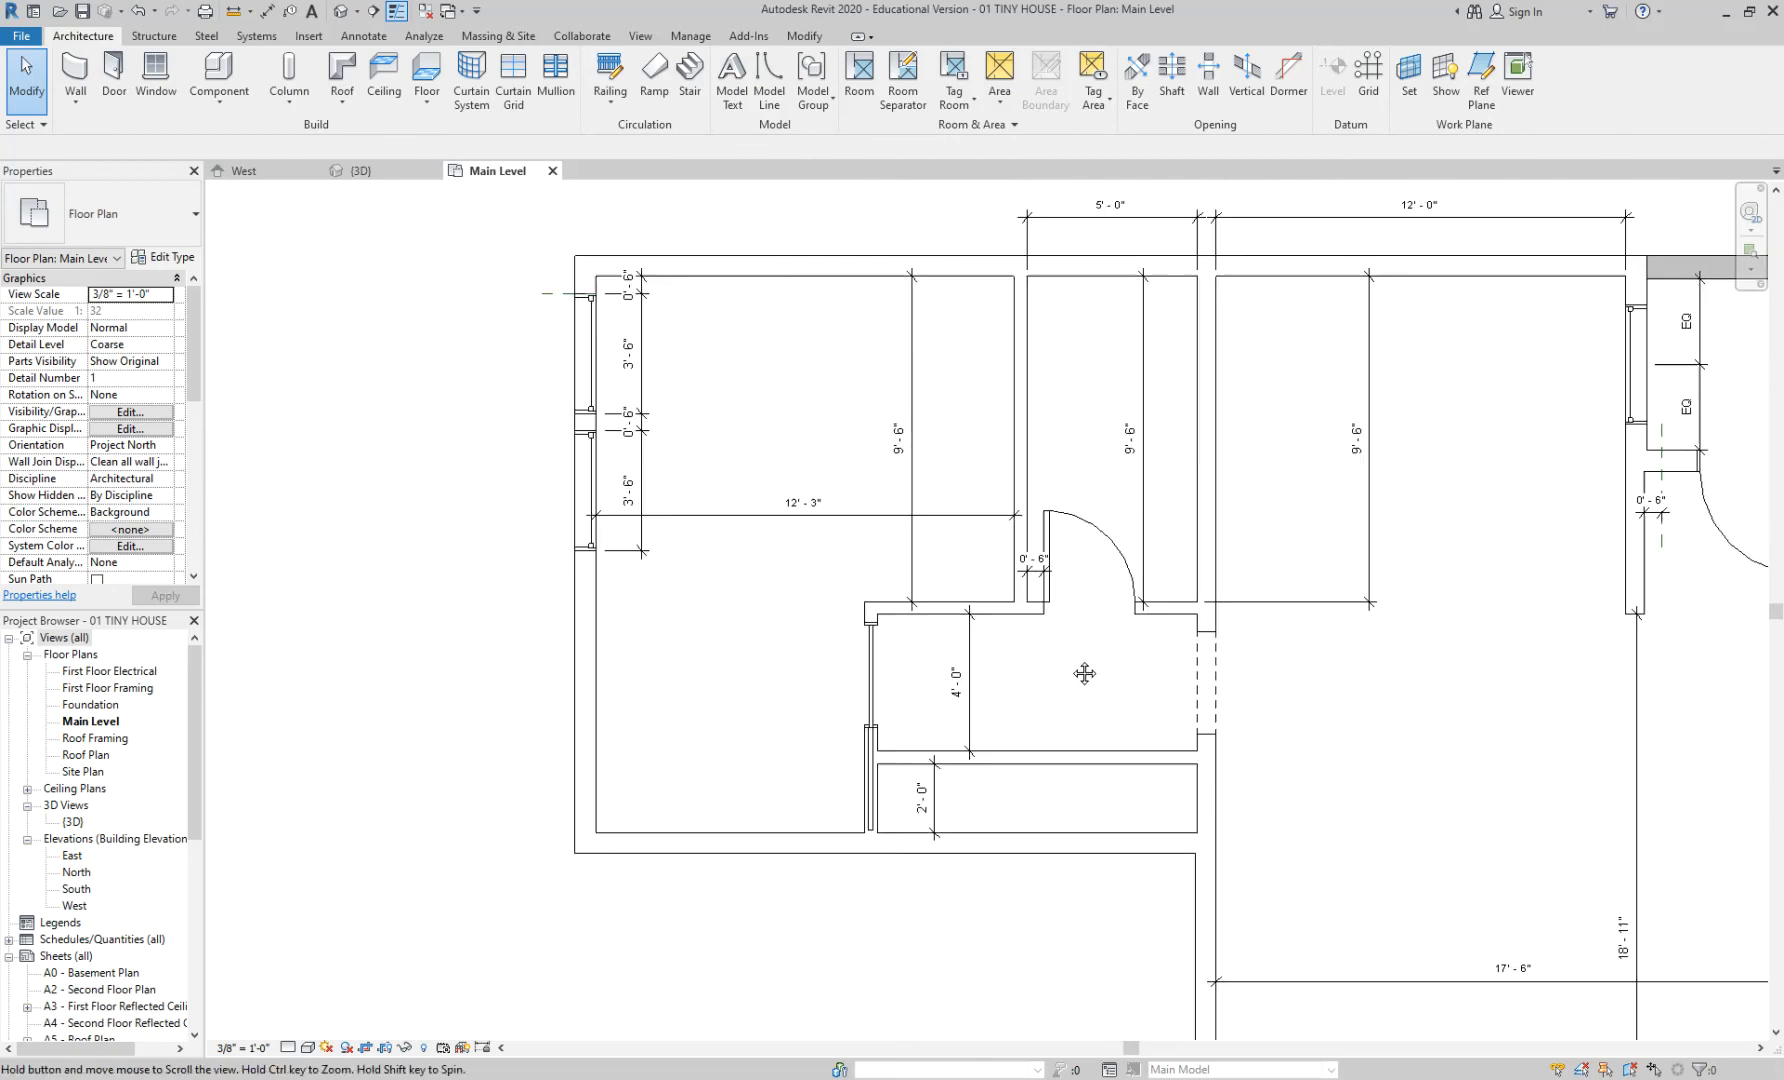
pyautogui.click(946, 612)
pyautogui.scroll(2, 990, 650)
pyautogui.scroll(-2, 1040, 697)
pyautogui.press('Escape')
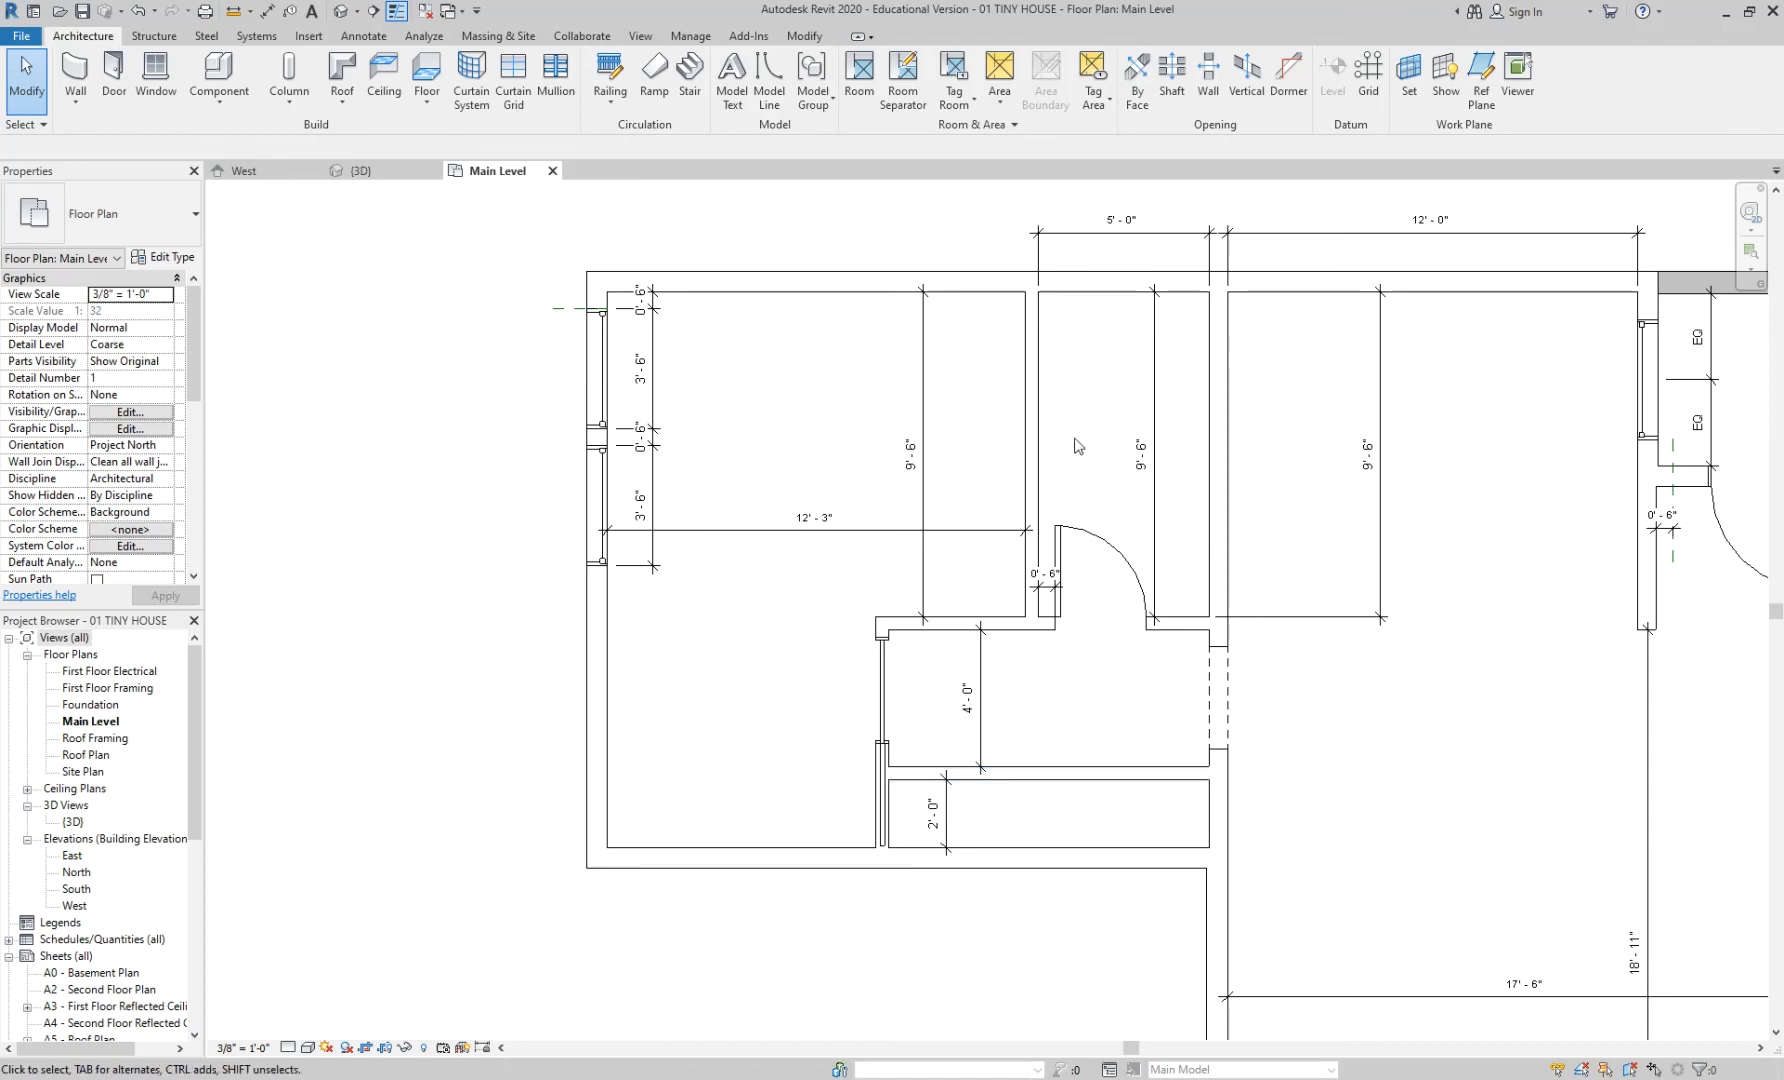
pyautogui.moveTo(1117, 422); pyautogui.dragTo(1173, 334, button='middle')
pyautogui.click(999, 540)
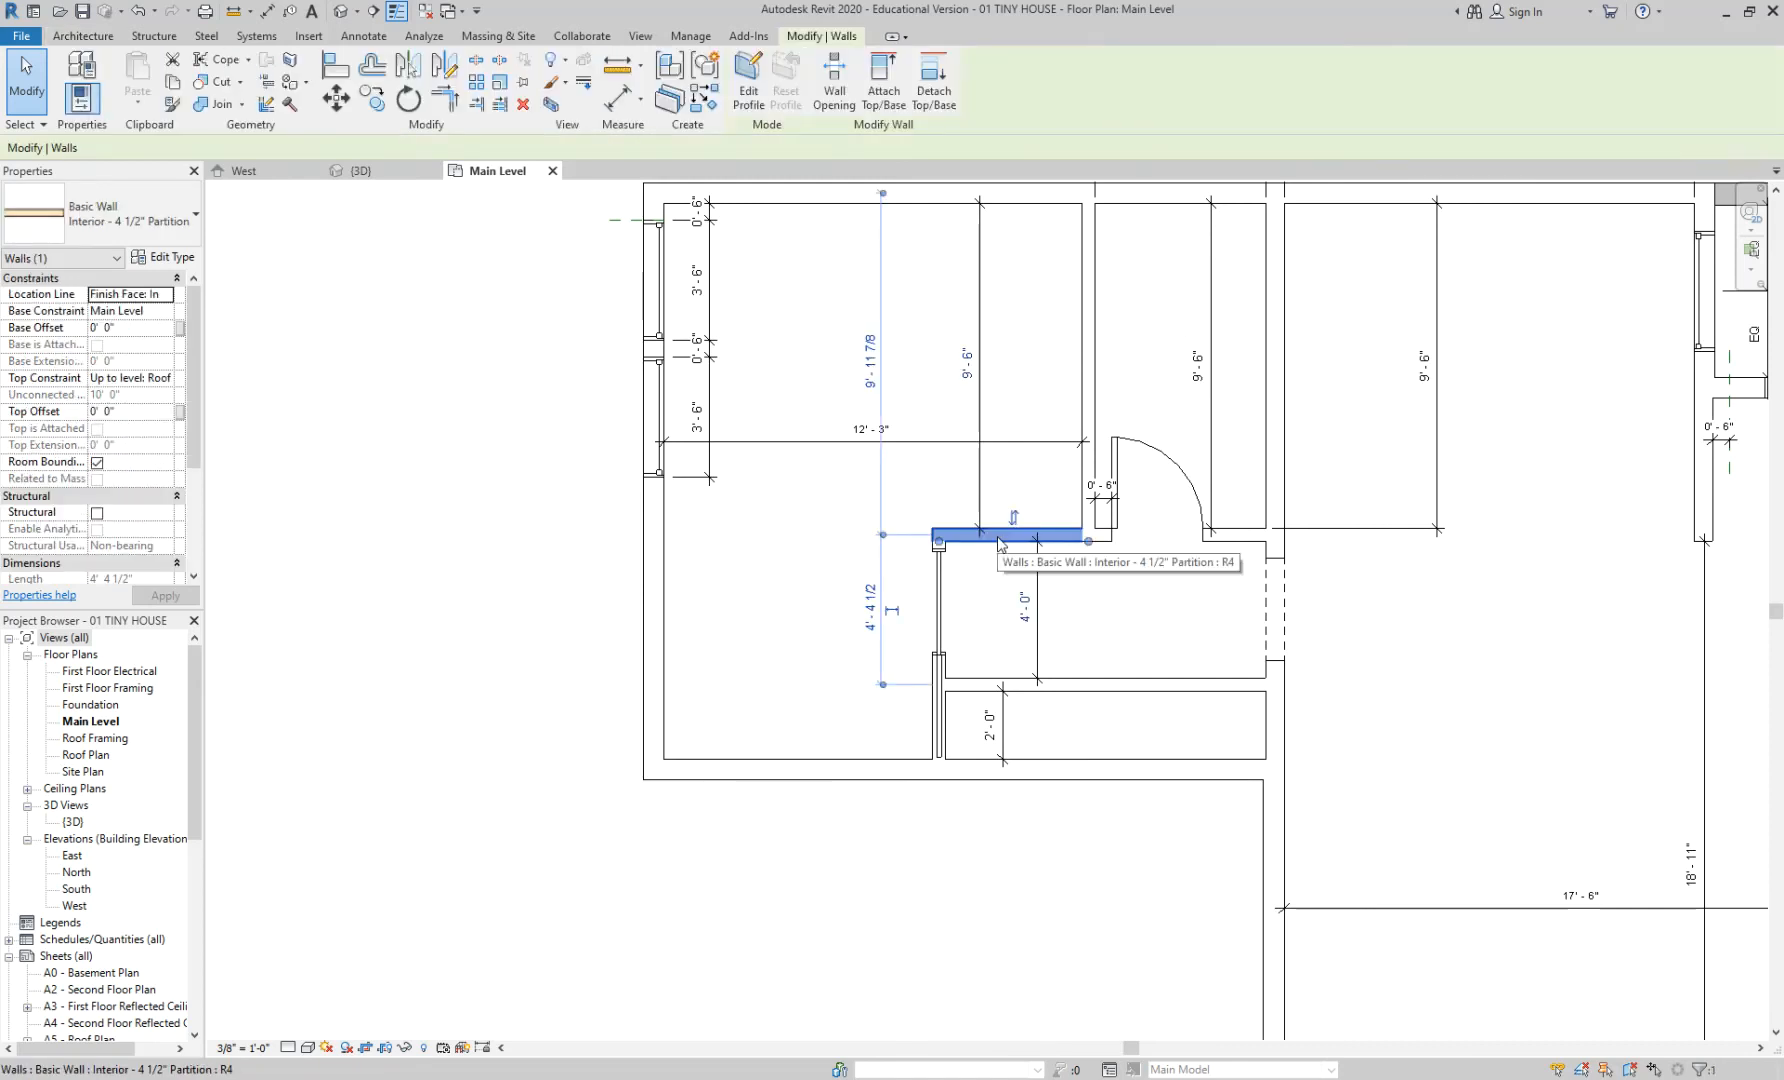
pyautogui.click(967, 367)
pyautogui.write('8')
pyautogui.press('Return')
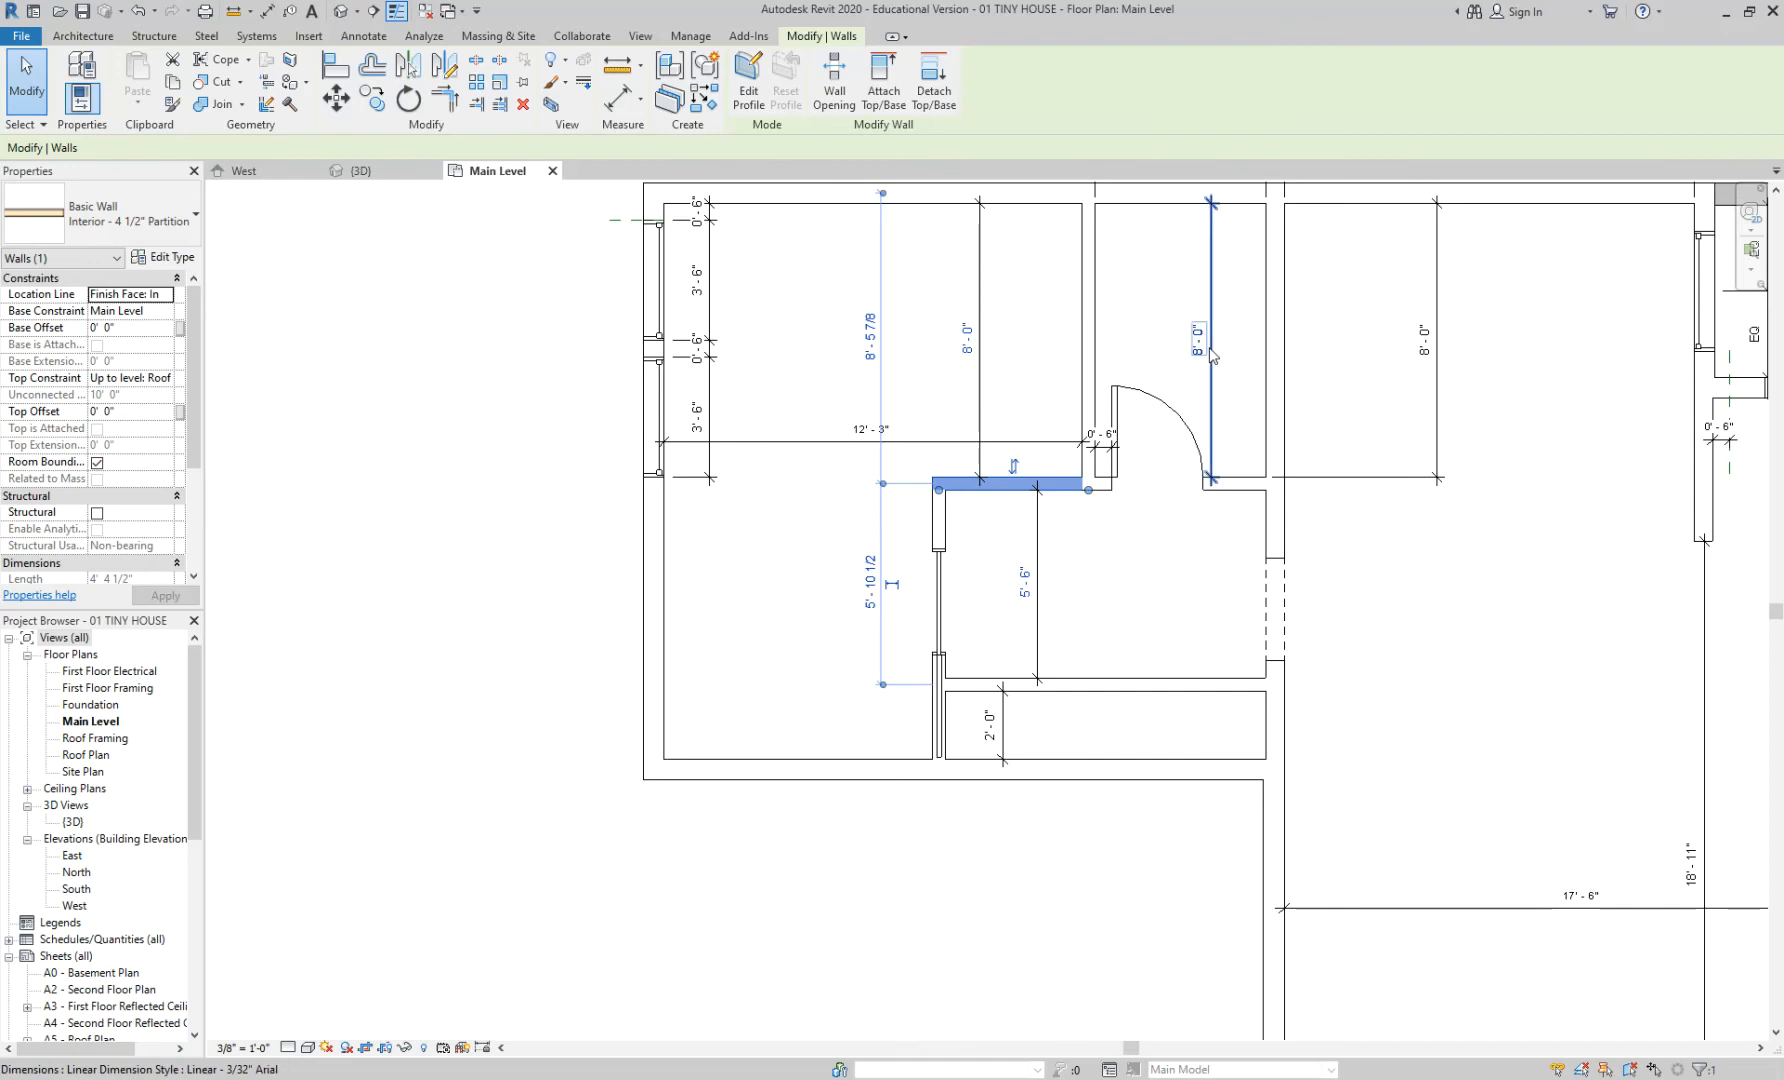
pyautogui.click(1216, 628)
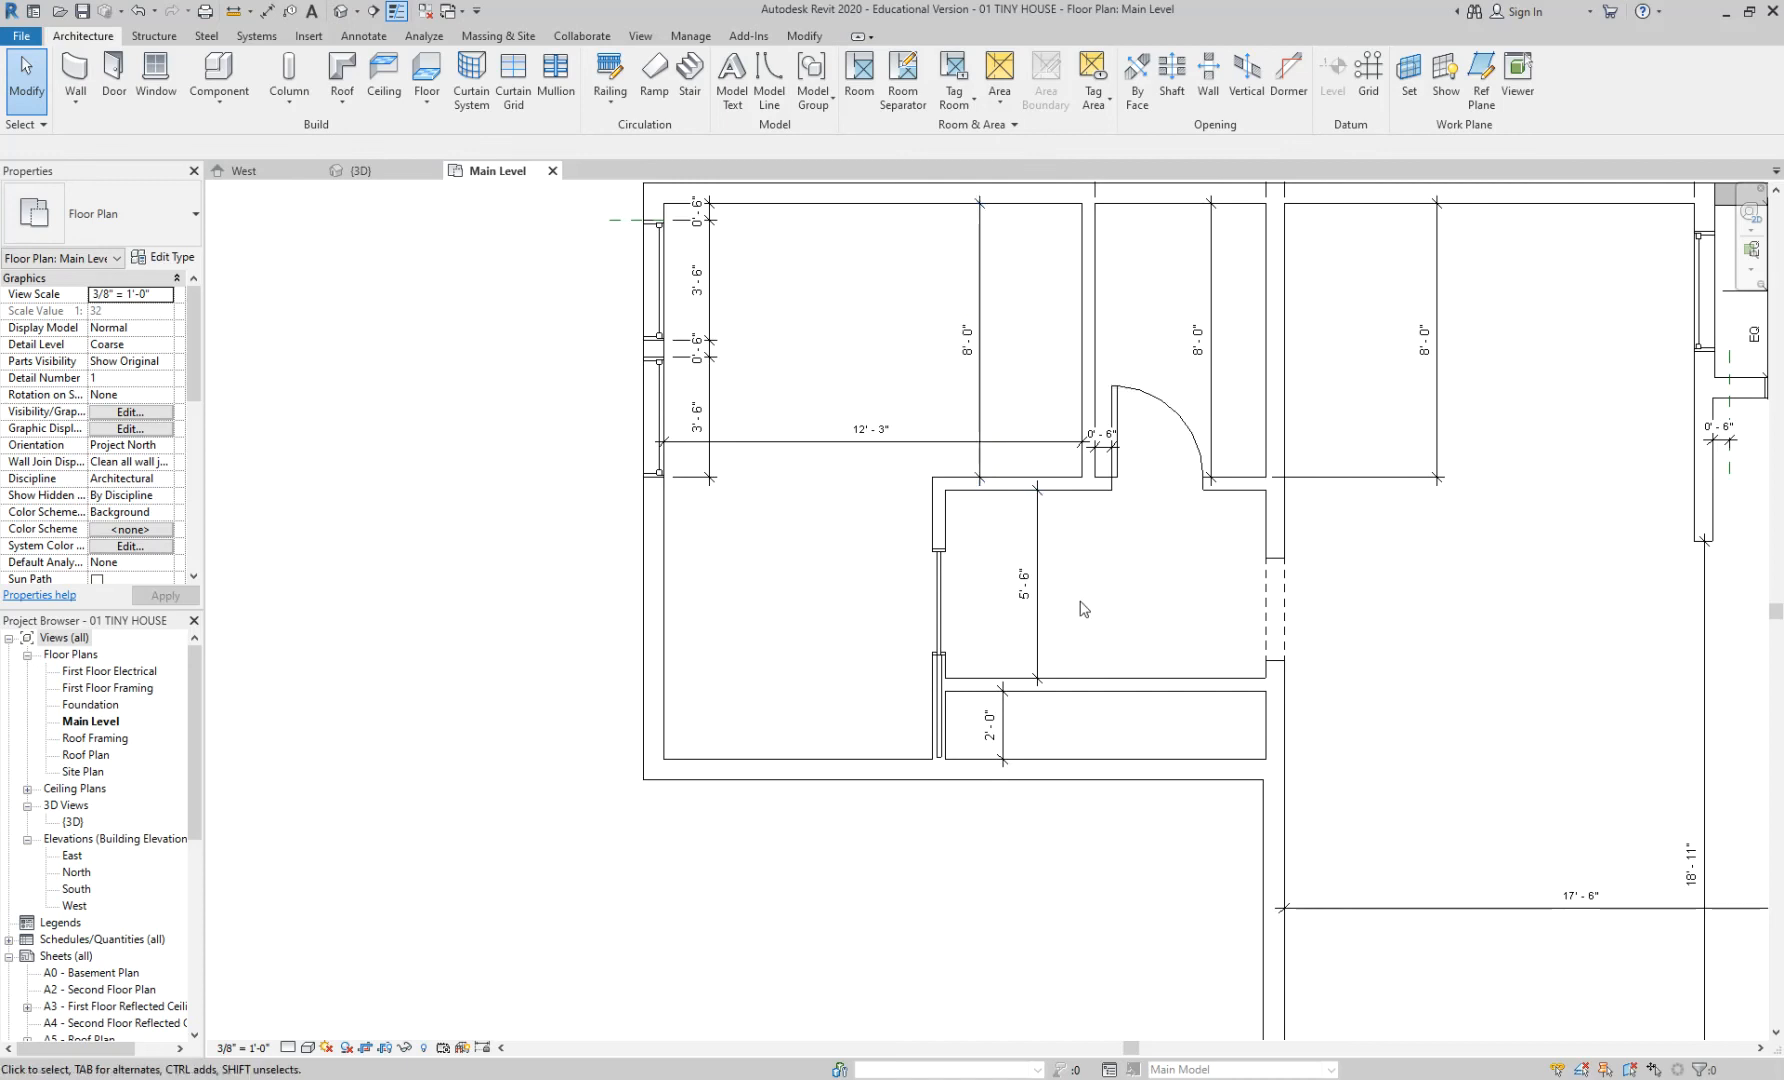
# - Change the lower partition's 2'-0" temporary dimension to 3'-4" (0 40), leaving 4'-2" above
pyautogui.scroll(1, 1110, 625)
pyautogui.click(1105, 695)
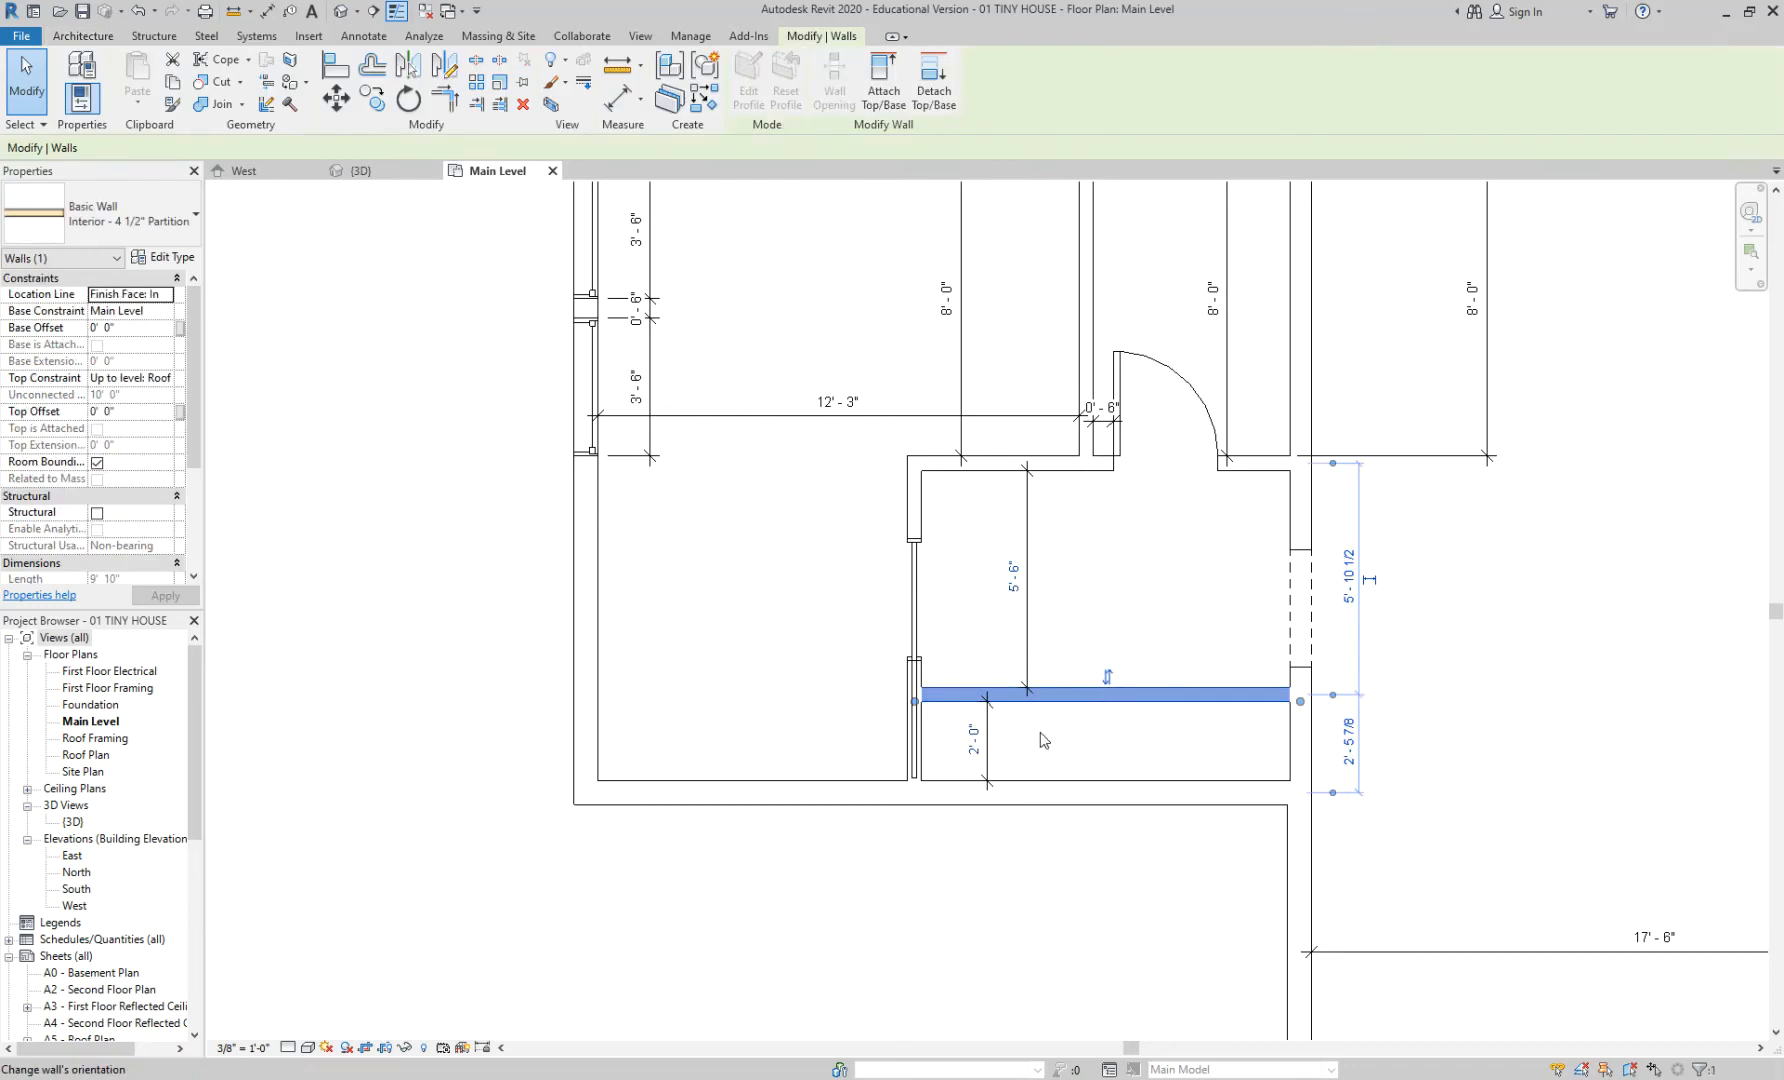
pyautogui.click(1100, 610)
pyautogui.scroll(1, 1100, 600)
pyautogui.click(1114, 700)
pyautogui.click(956, 762)
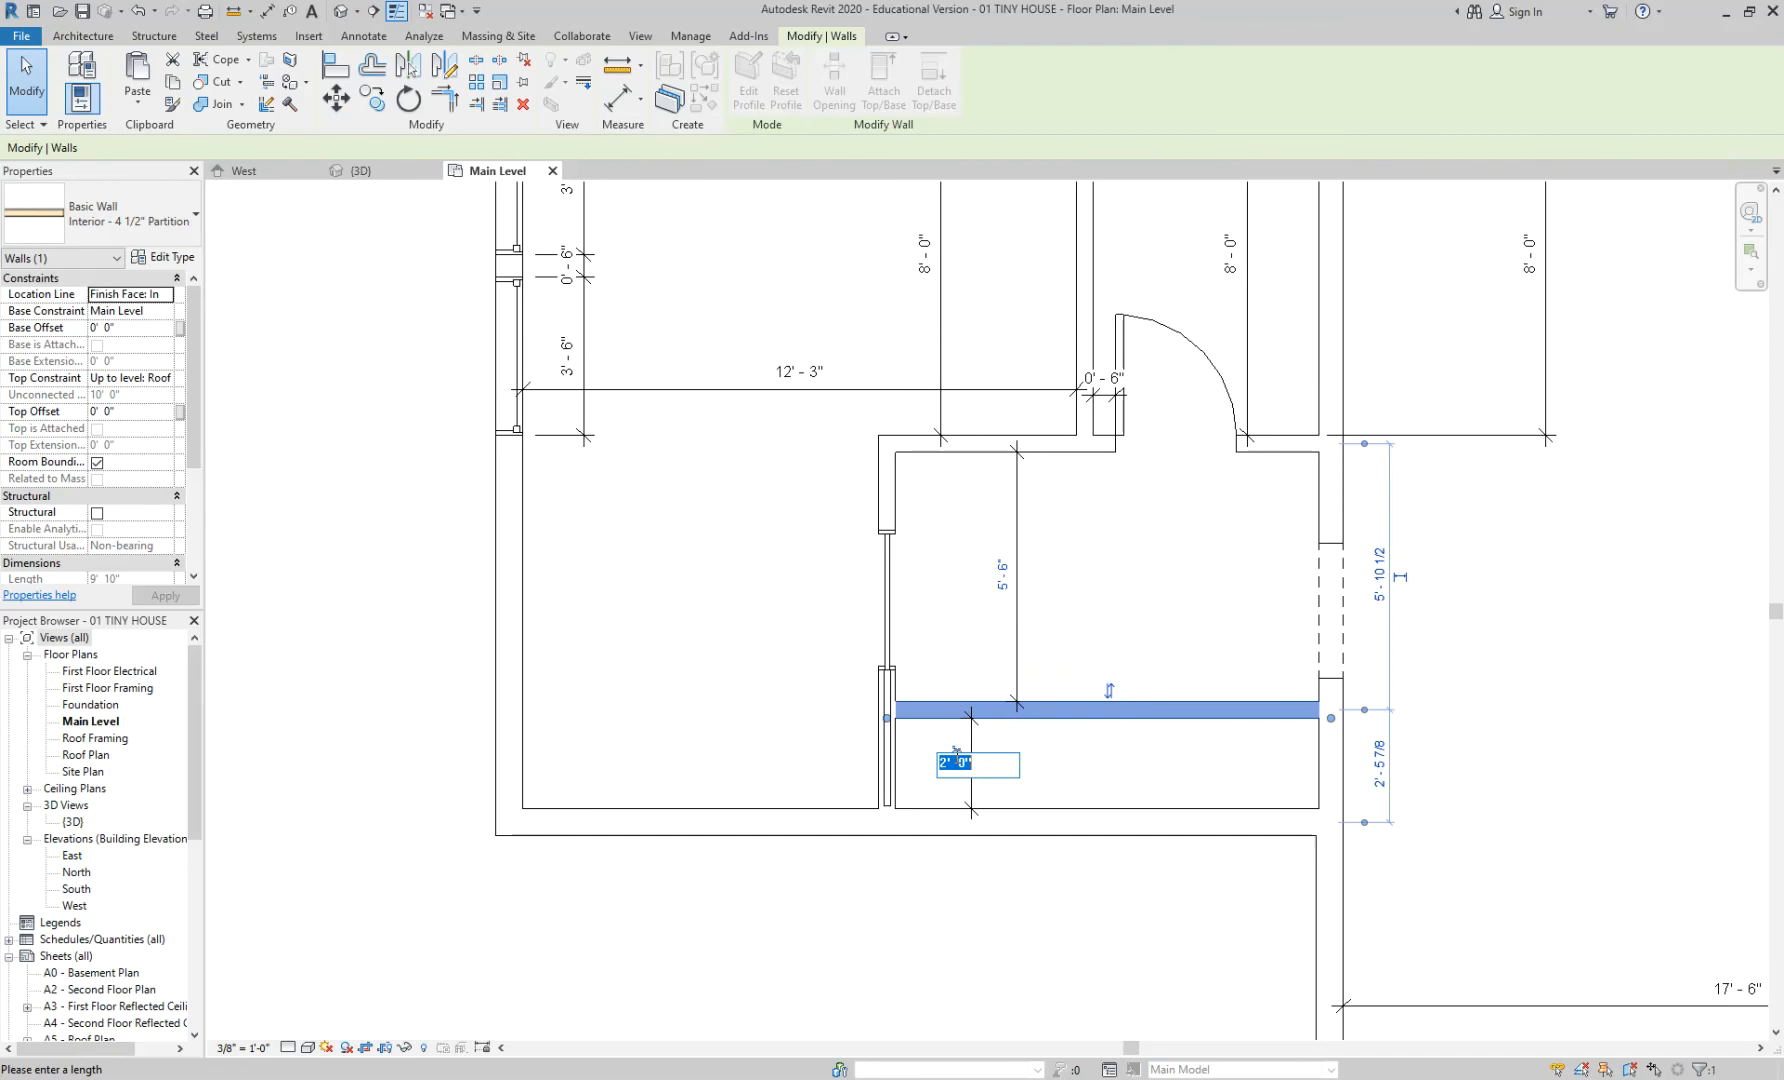
pyautogui.write('0 40')
pyautogui.press('Return')
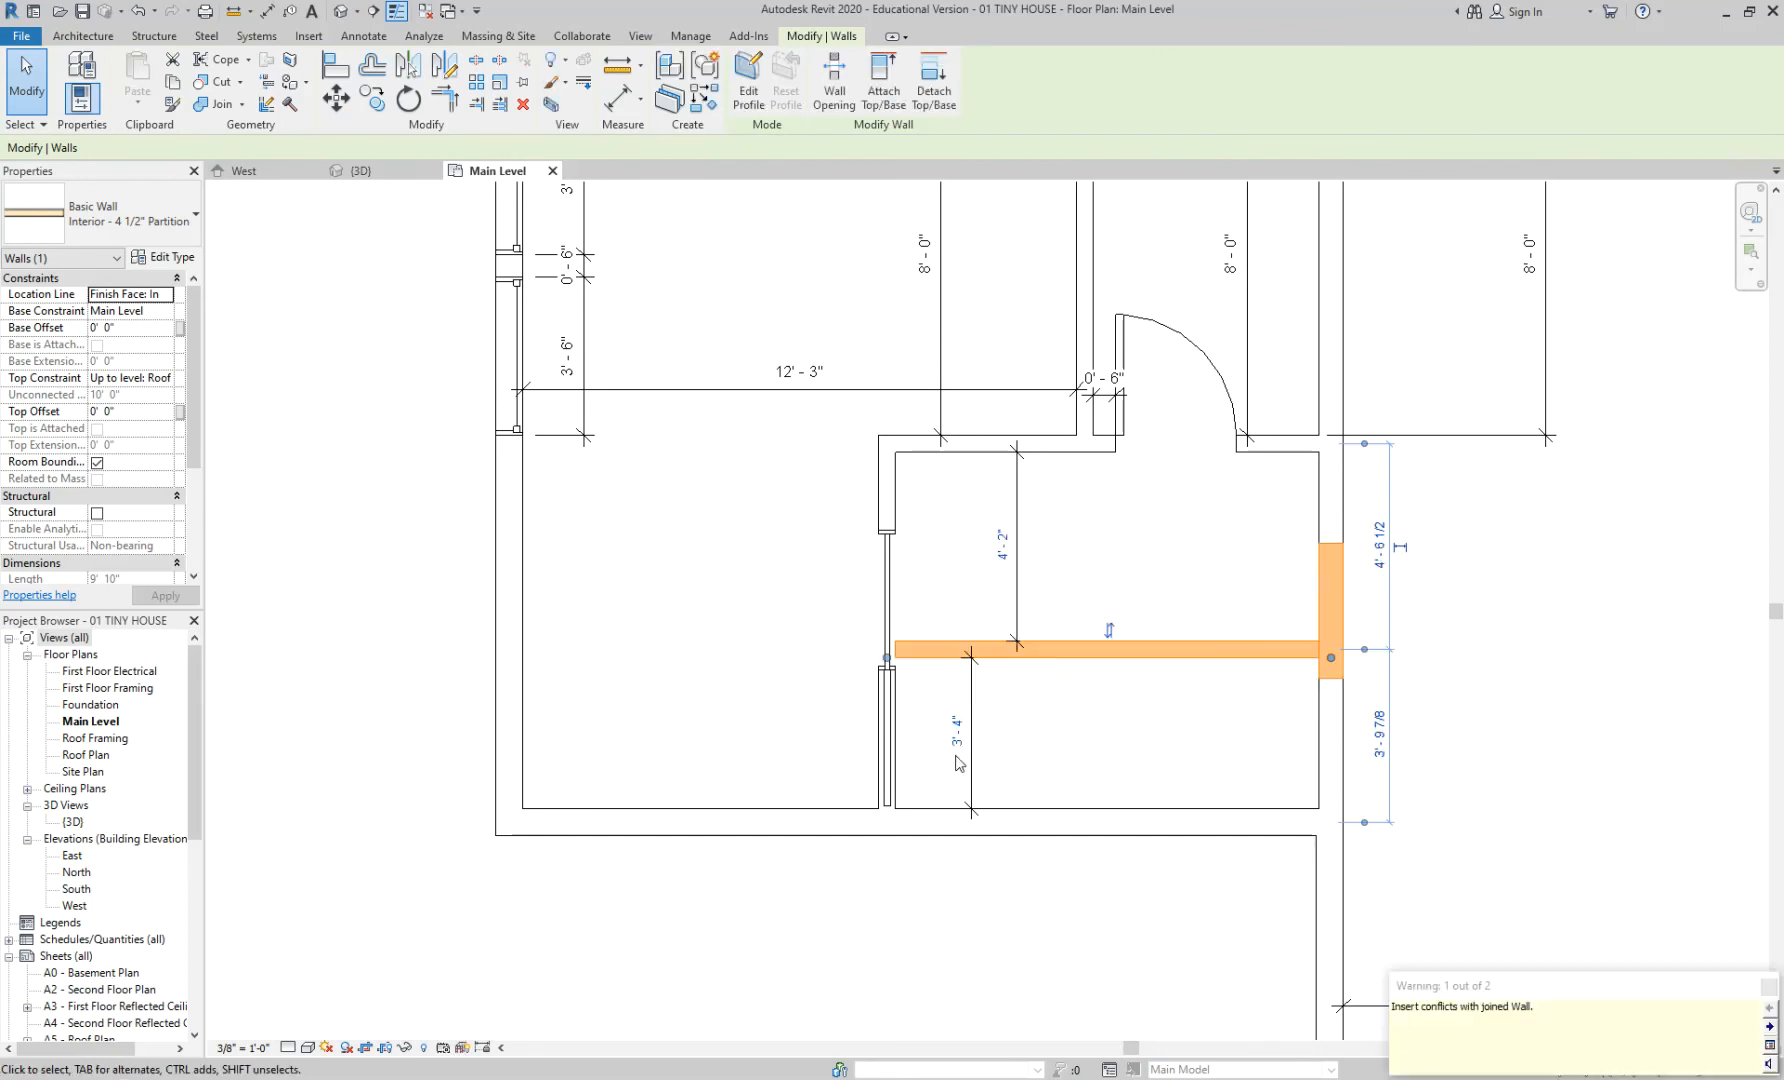
pyautogui.click(1142, 562)
pyautogui.scroll(1, 905, 724)
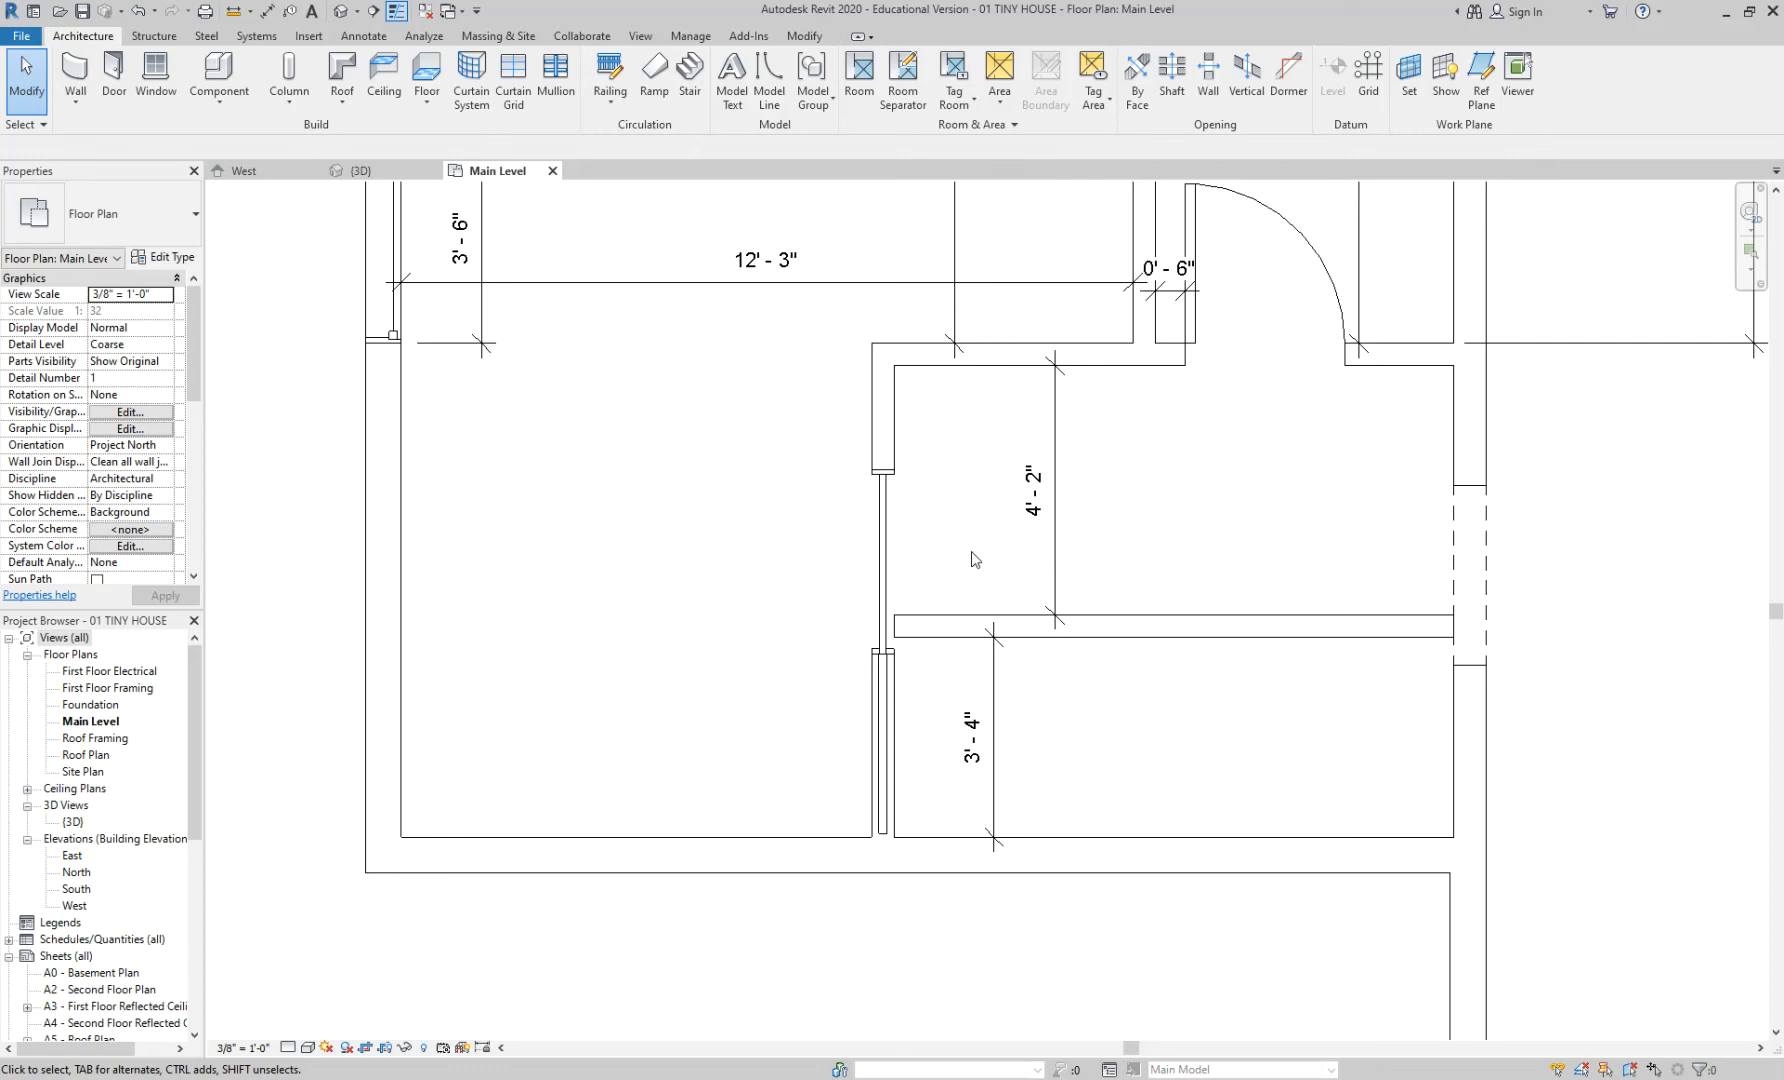
pyautogui.scroll(-2, 1029, 572)
pyautogui.moveTo(1154, 530); pyautogui.dragTo(1143, 638, button='middle')
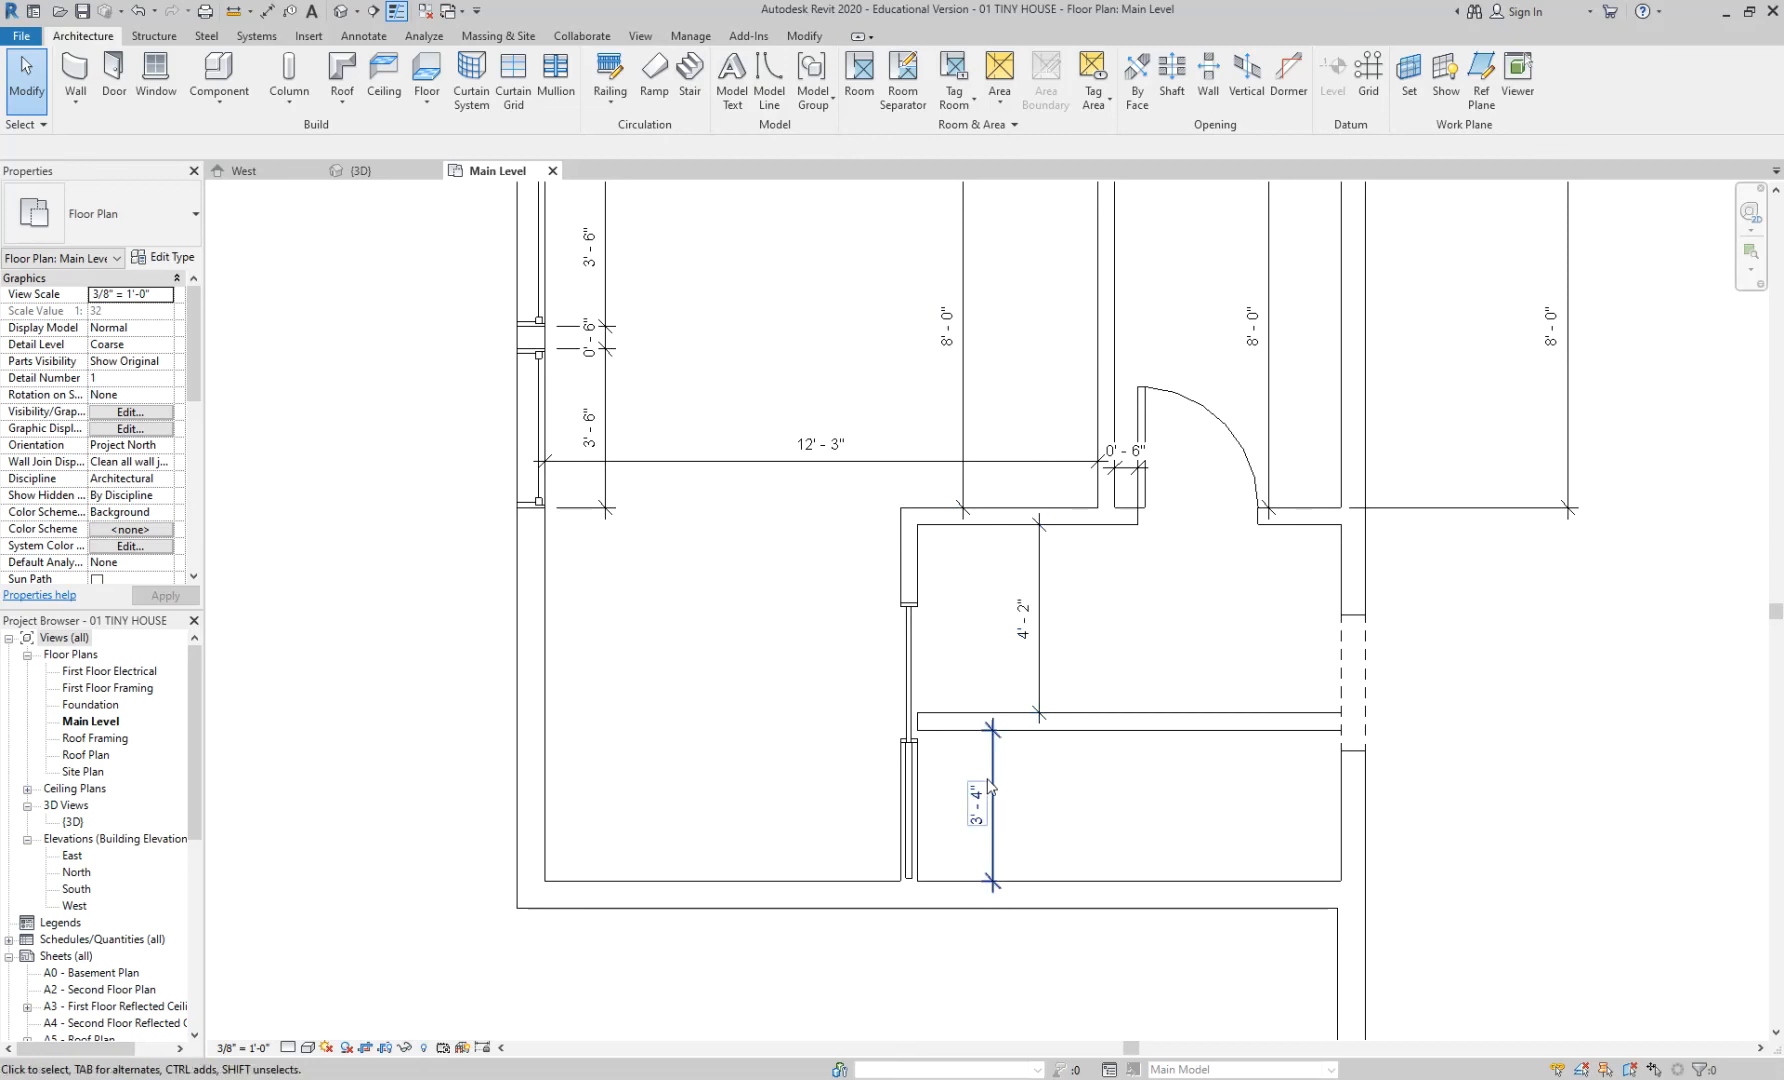
pyautogui.moveTo(1161, 643); pyautogui.dragTo(1156, 683, button='middle')
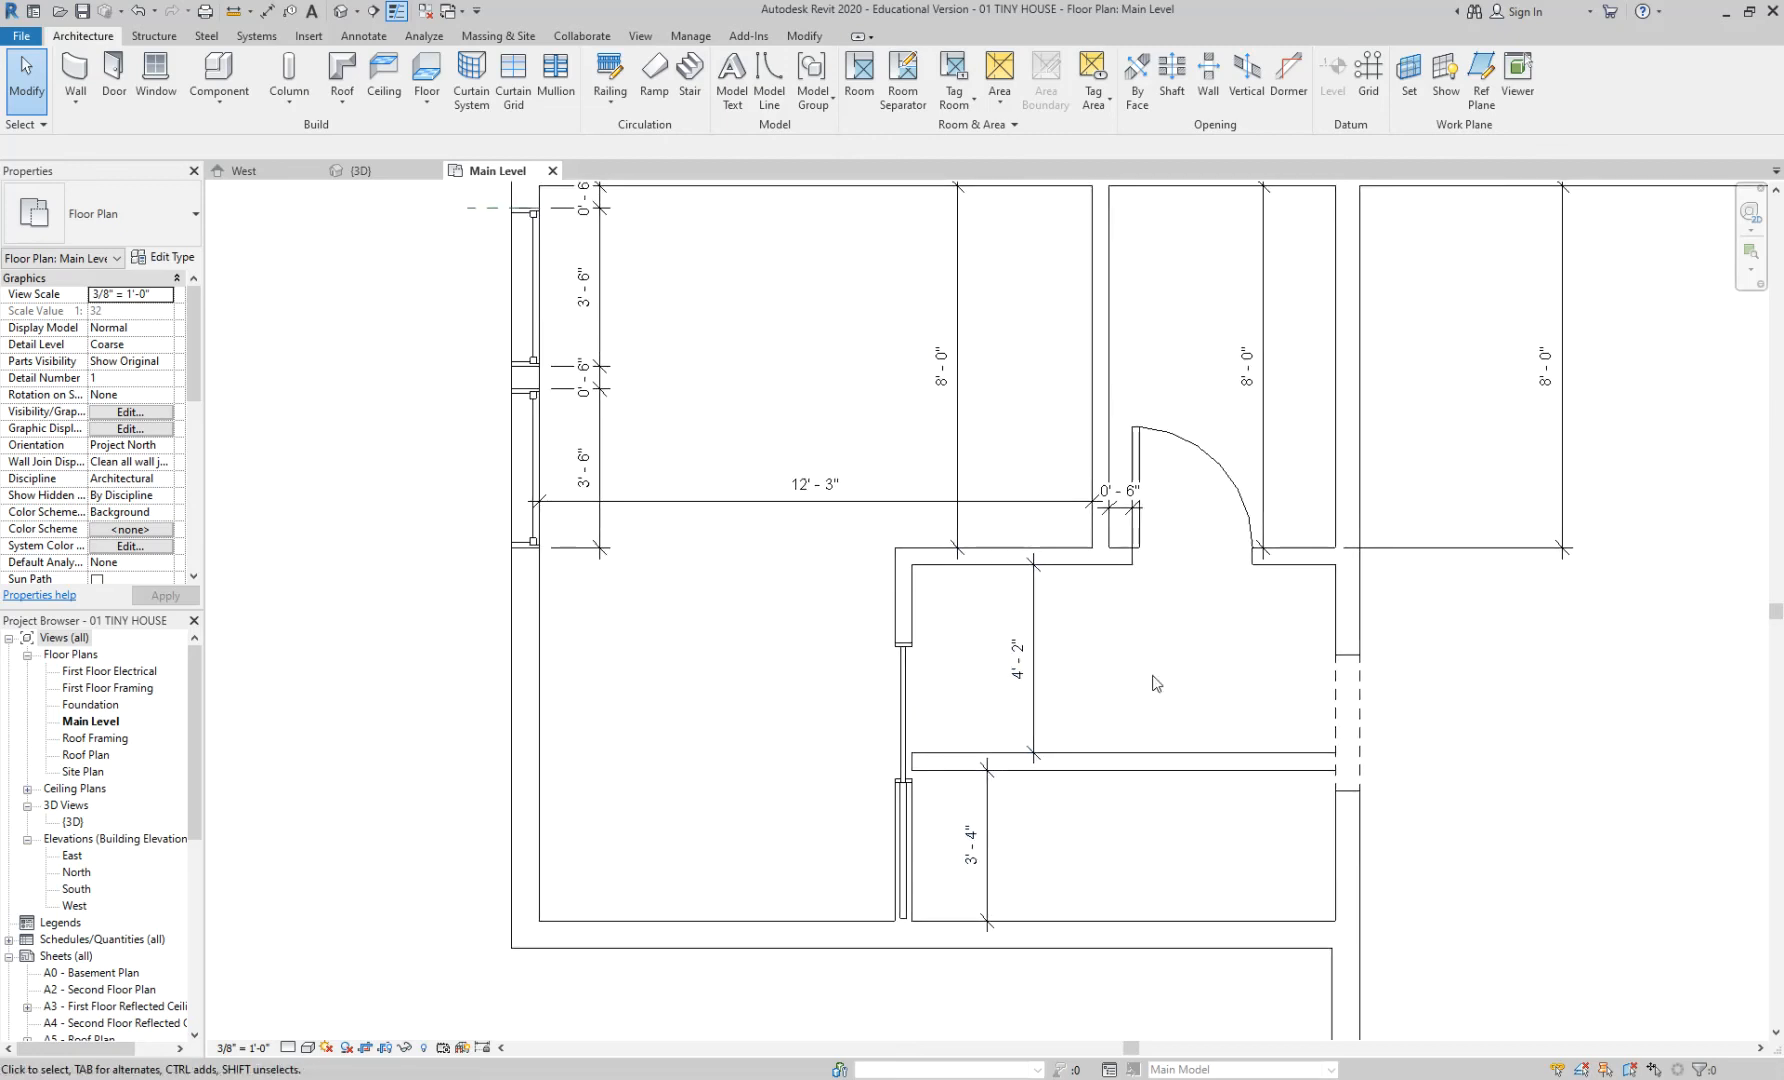
# - Dimension the left room's depth, 16'-3" from its top wall to its bottom wall
pyautogui.press('d')
pyautogui.press('i')
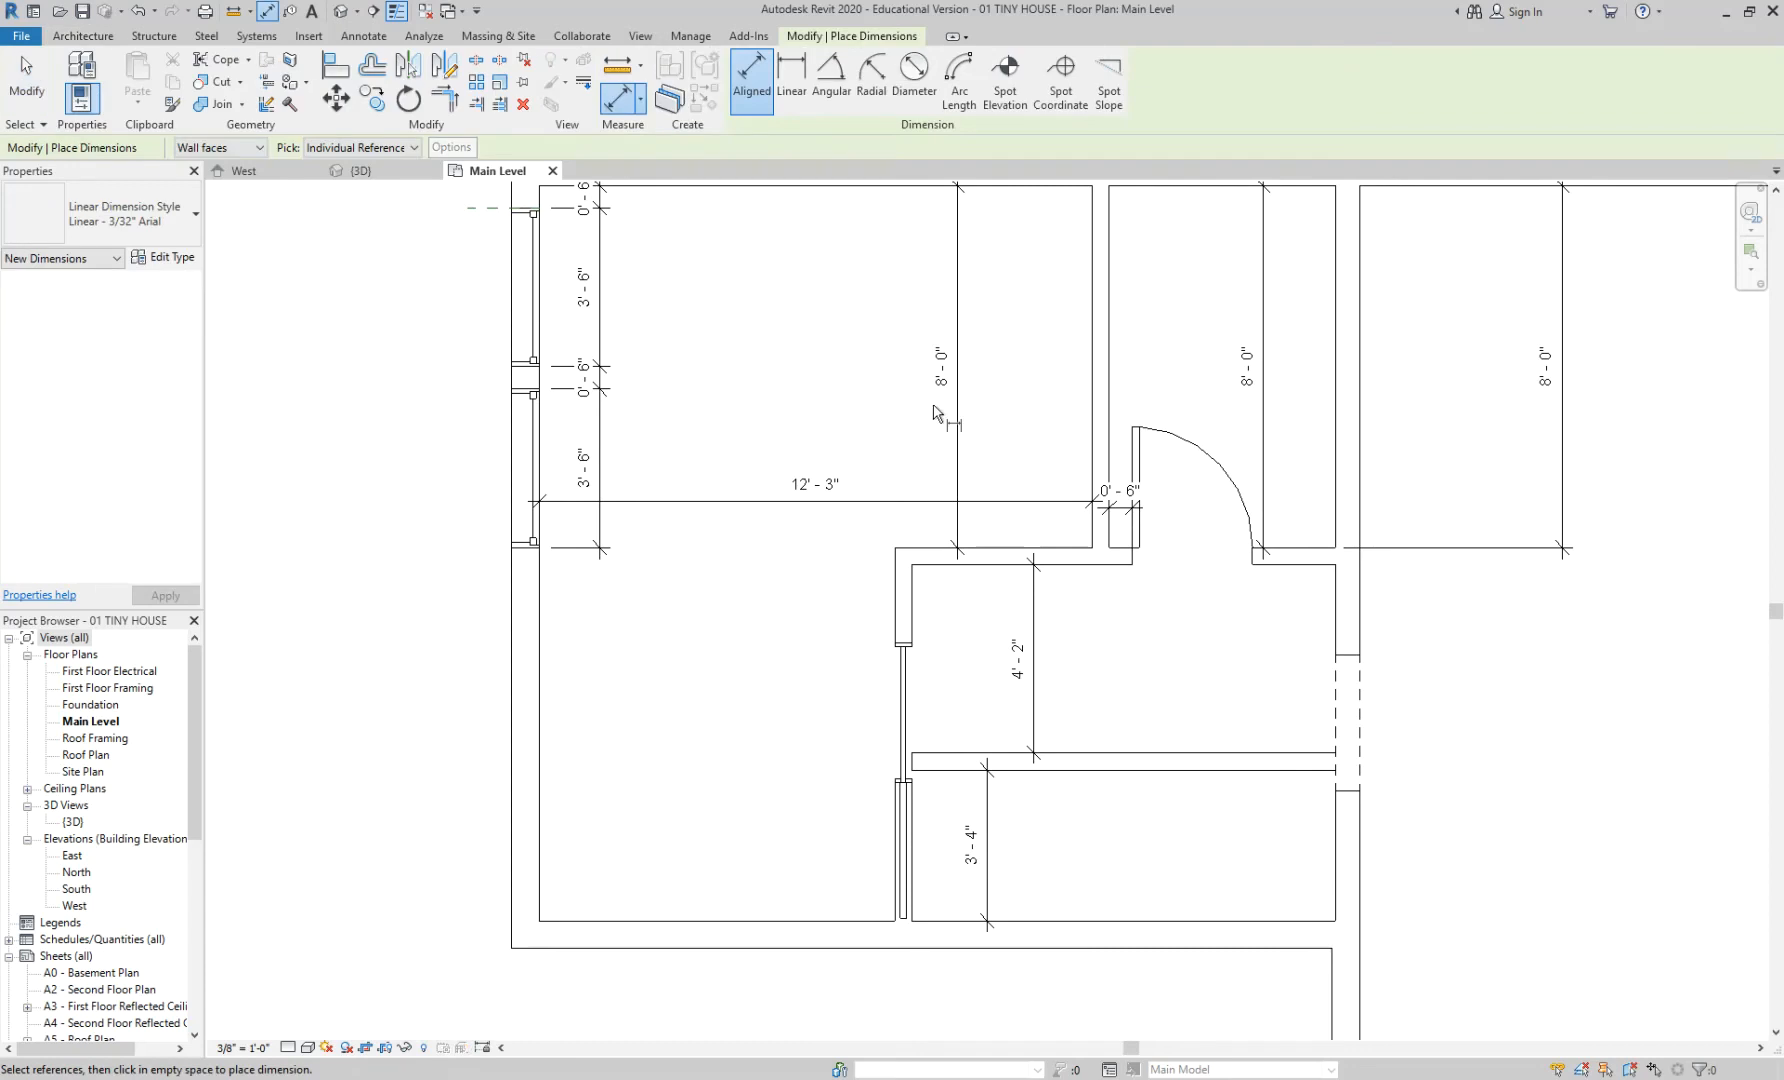
pyautogui.scroll(-1, 802, 285)
pyautogui.click(780, 837)
pyautogui.click(770, 973)
pyautogui.press('Escape')
pyautogui.press('Escape')
# - Pan and zoom to recentre the view on the whole house
pyautogui.moveTo(829, 653); pyautogui.dragTo(844, 693, button='middle')
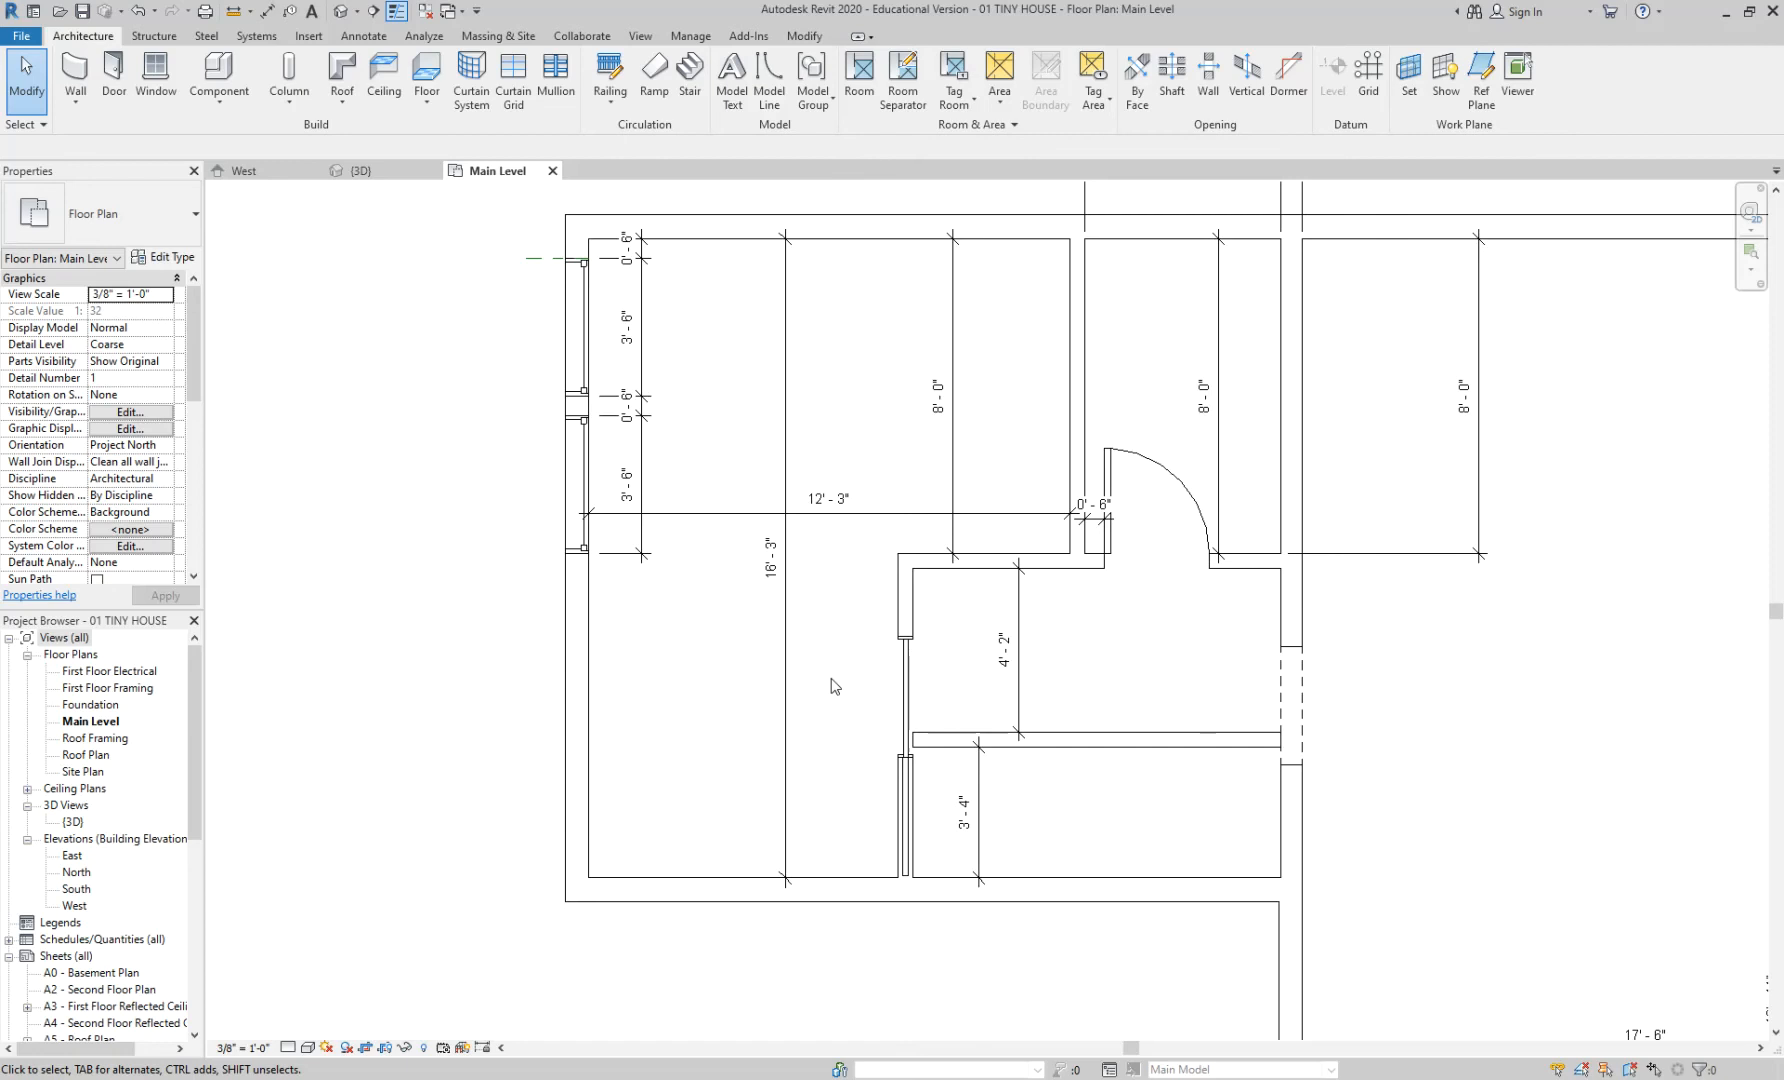
pyautogui.scroll(-1, 893, 398)
pyautogui.scroll(-1, 900, 445)
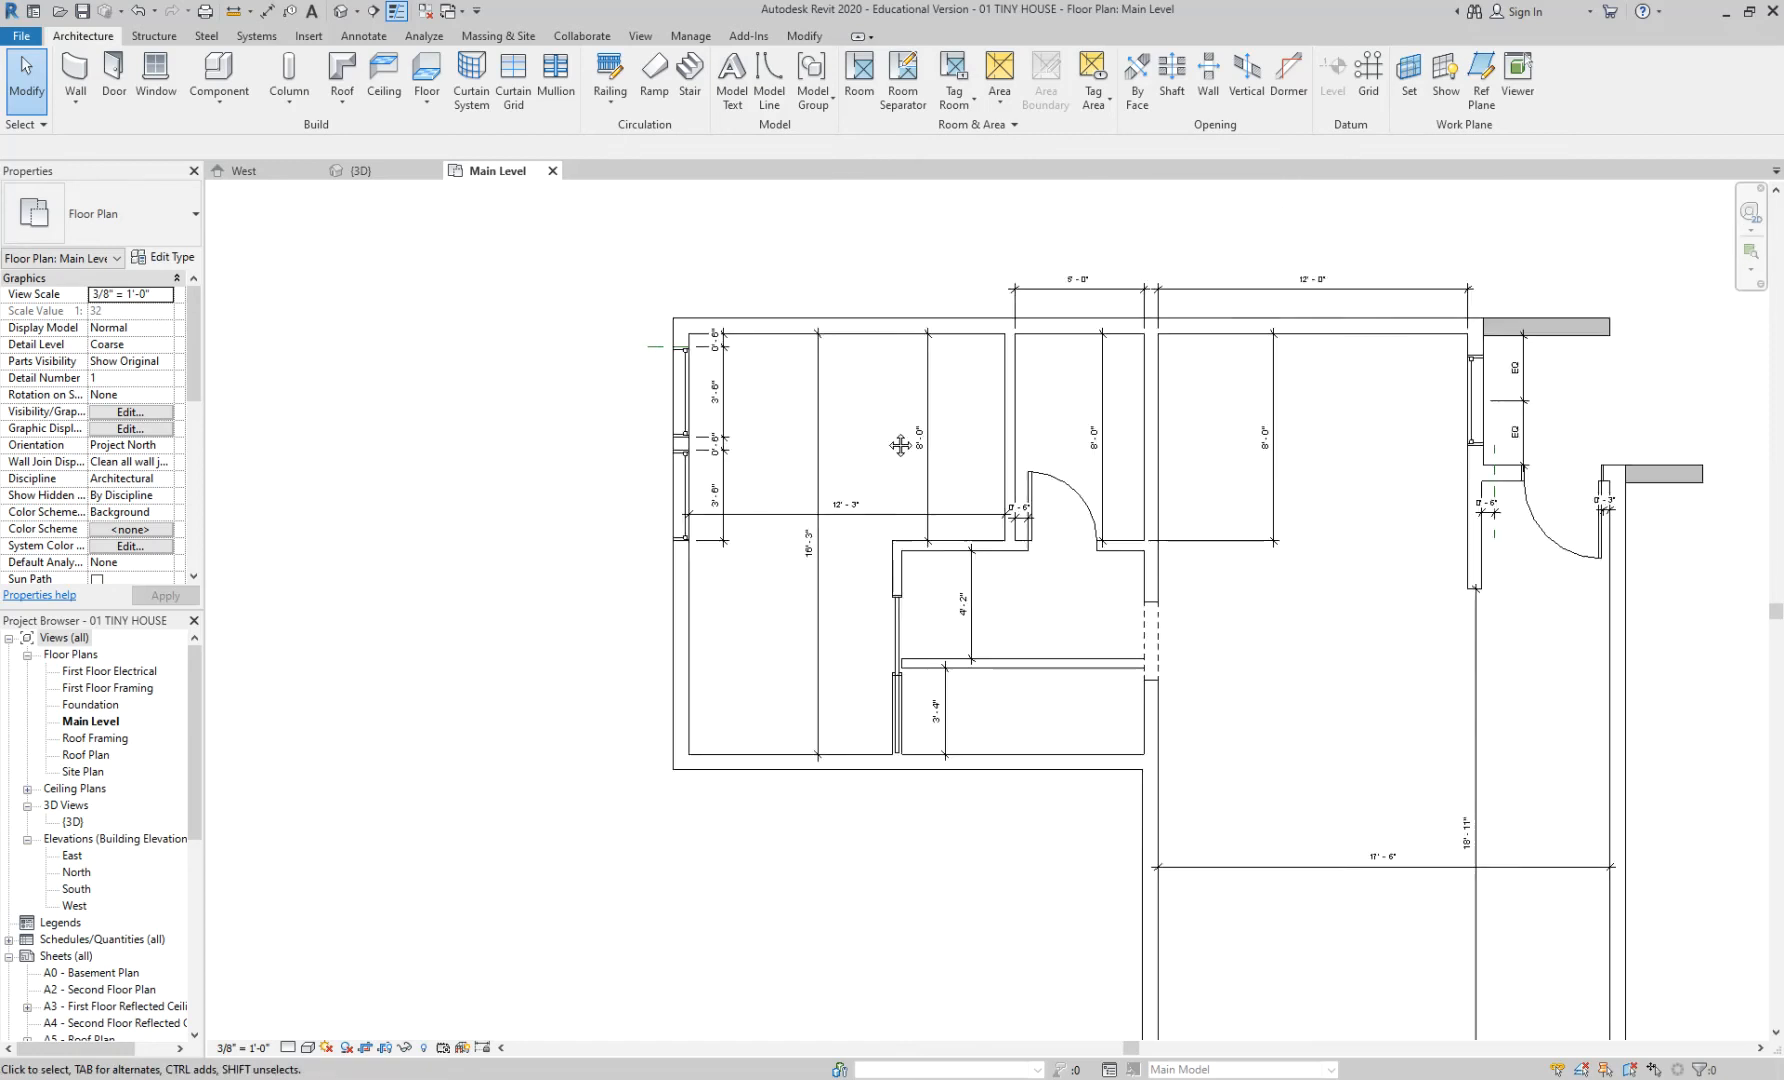
pyautogui.moveTo(900, 445); pyautogui.dragTo(762, 515, button='middle')
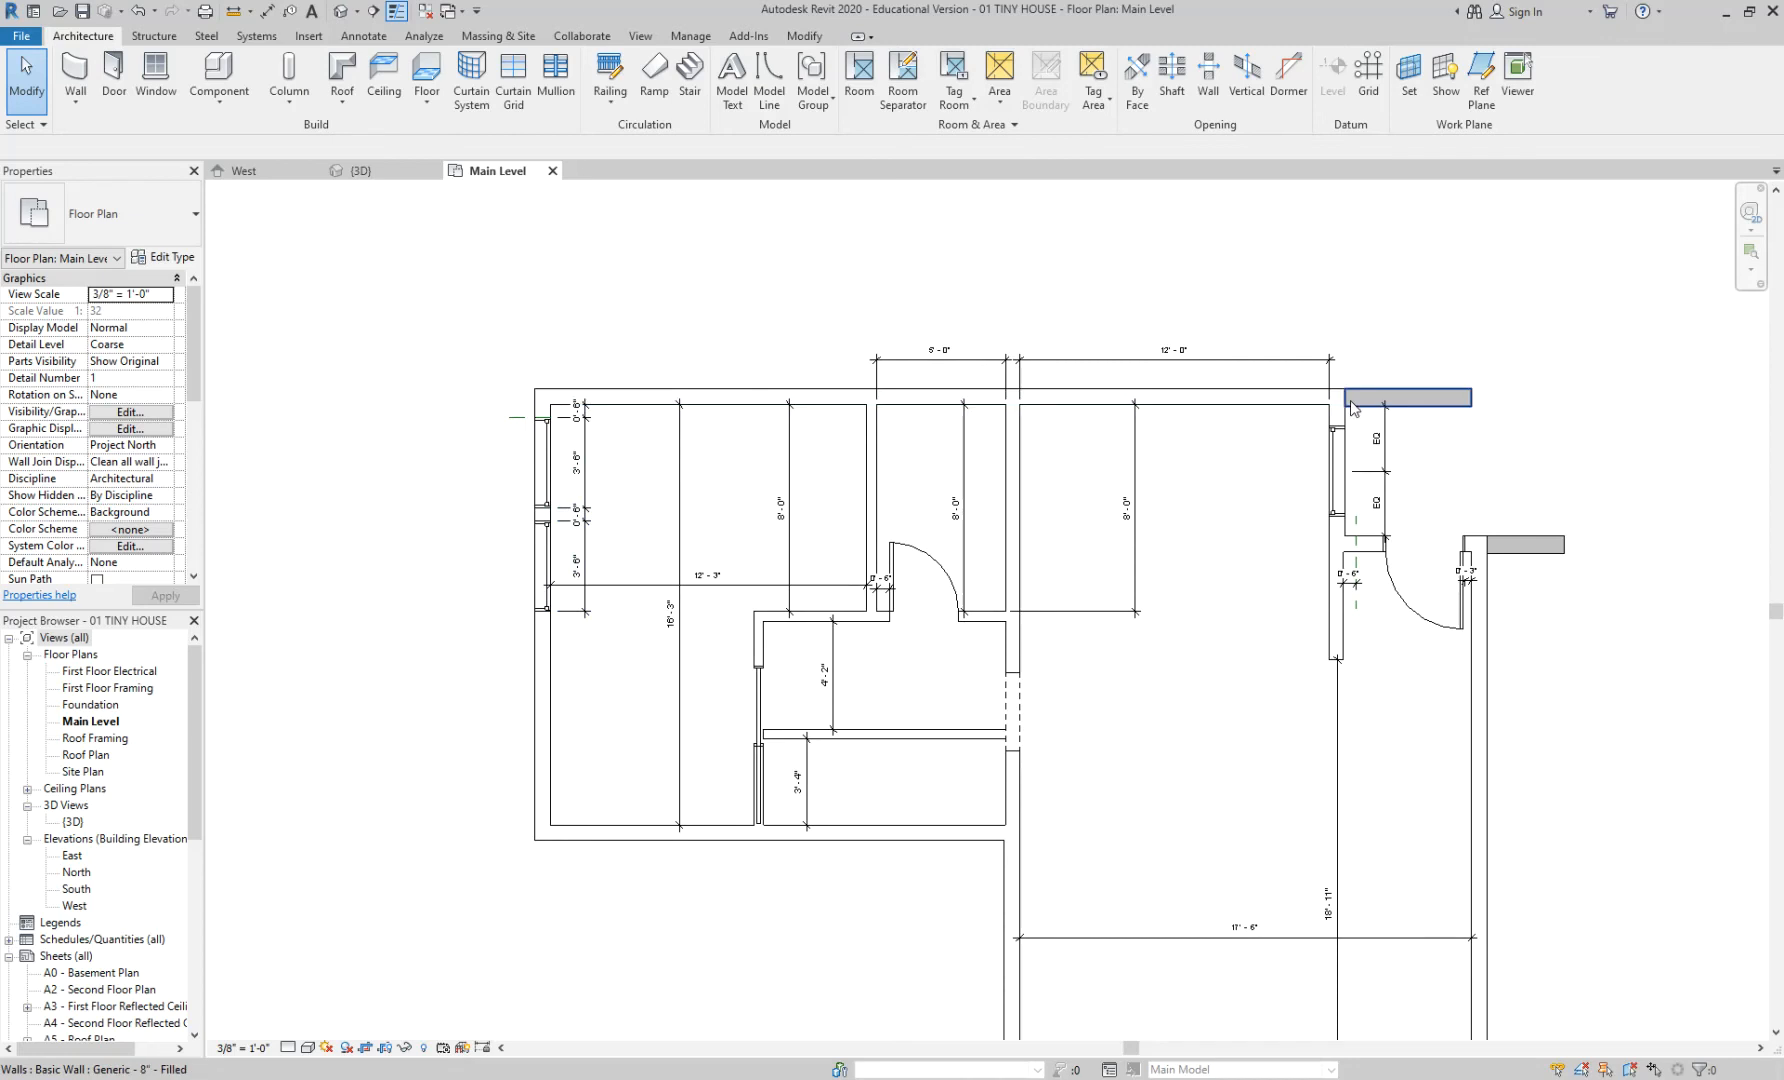
pyautogui.scroll(1, 734, 499)
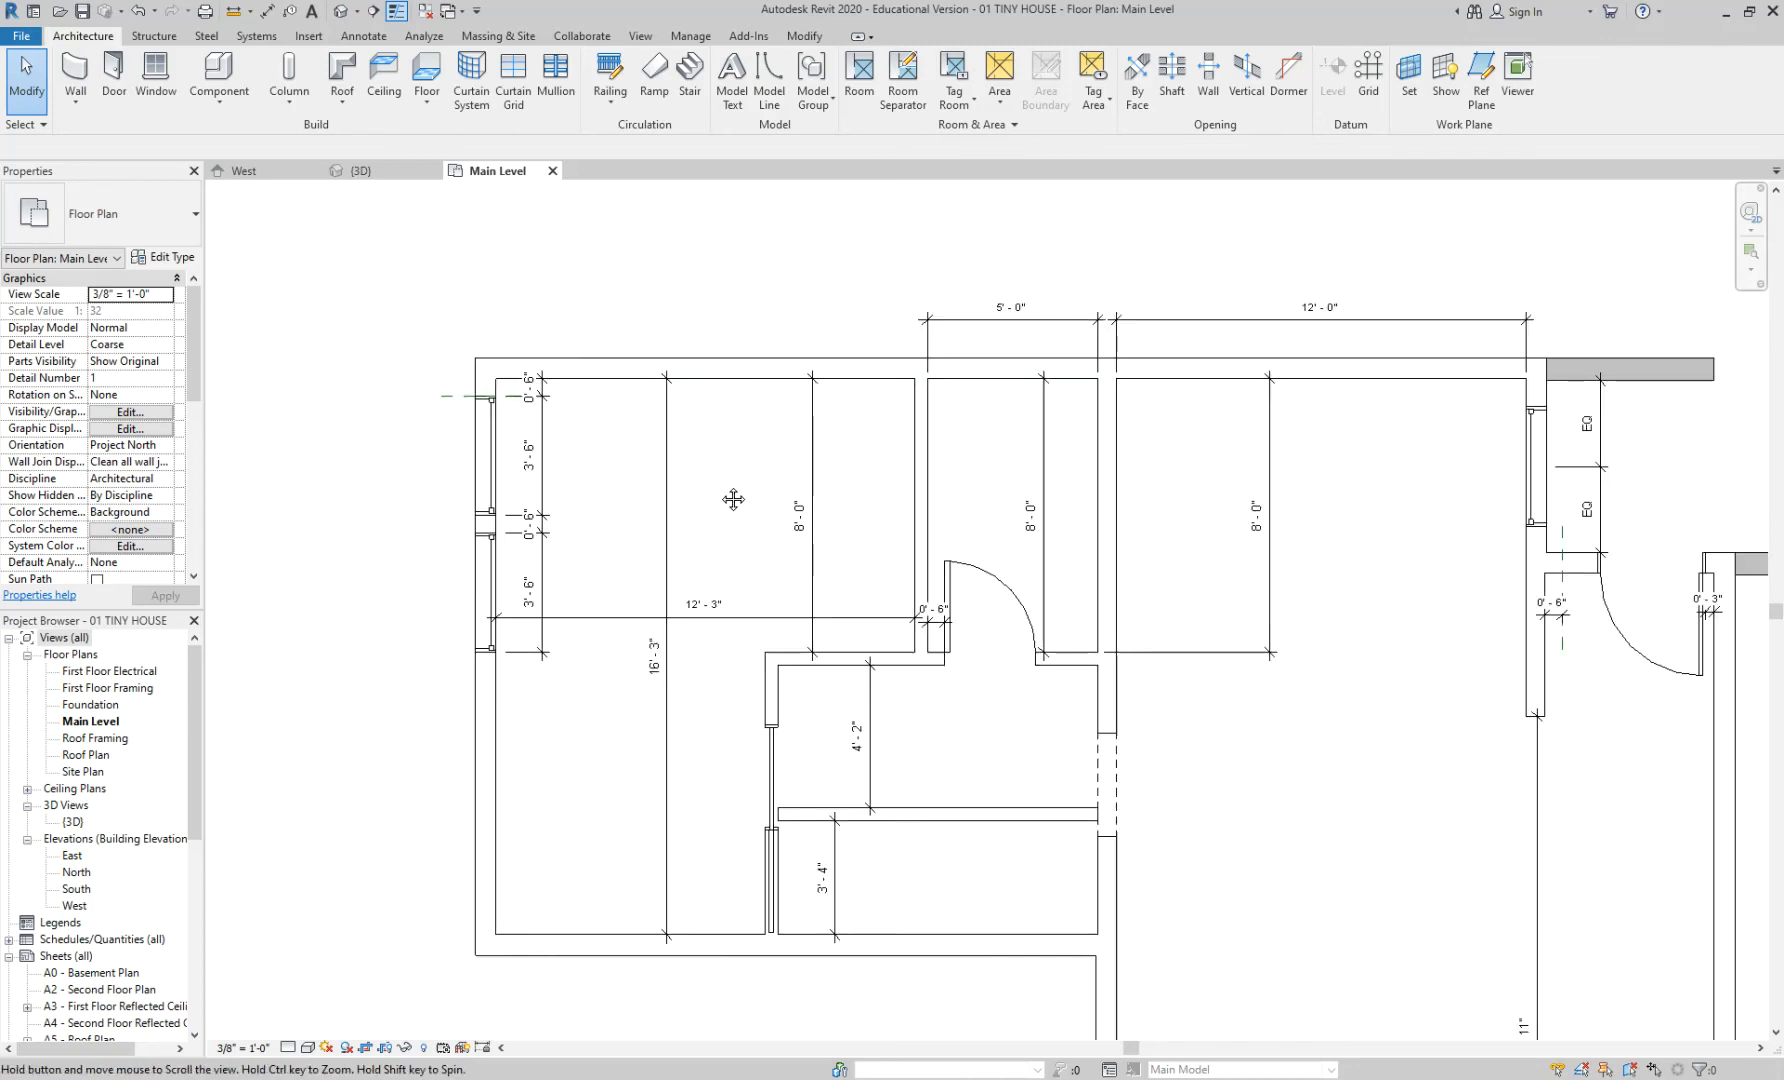
pyautogui.moveTo(733, 499); pyautogui.dragTo(717, 470, button='middle')
pyautogui.scroll(1, 717, 470)
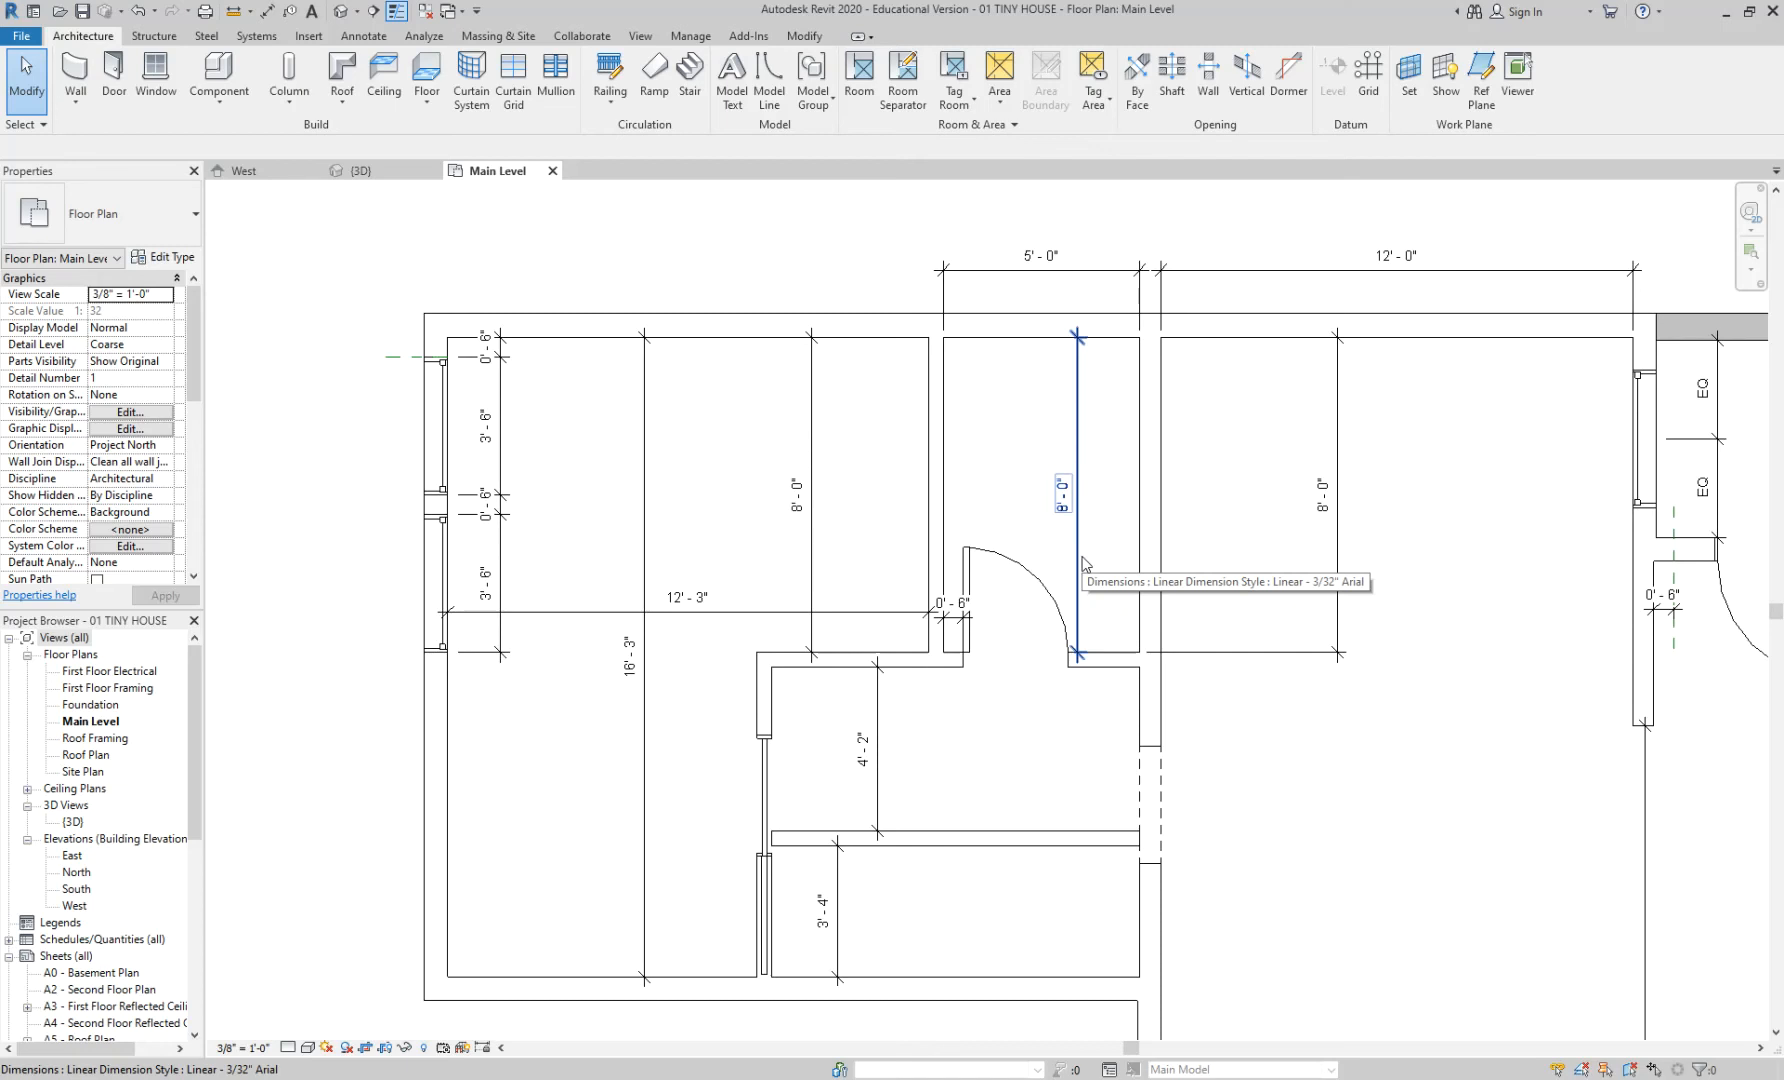
# - Place the 17'-5 1/2" top-to-bottom exterior wall dimension to the left of the plan
pyautogui.click(996, 348)
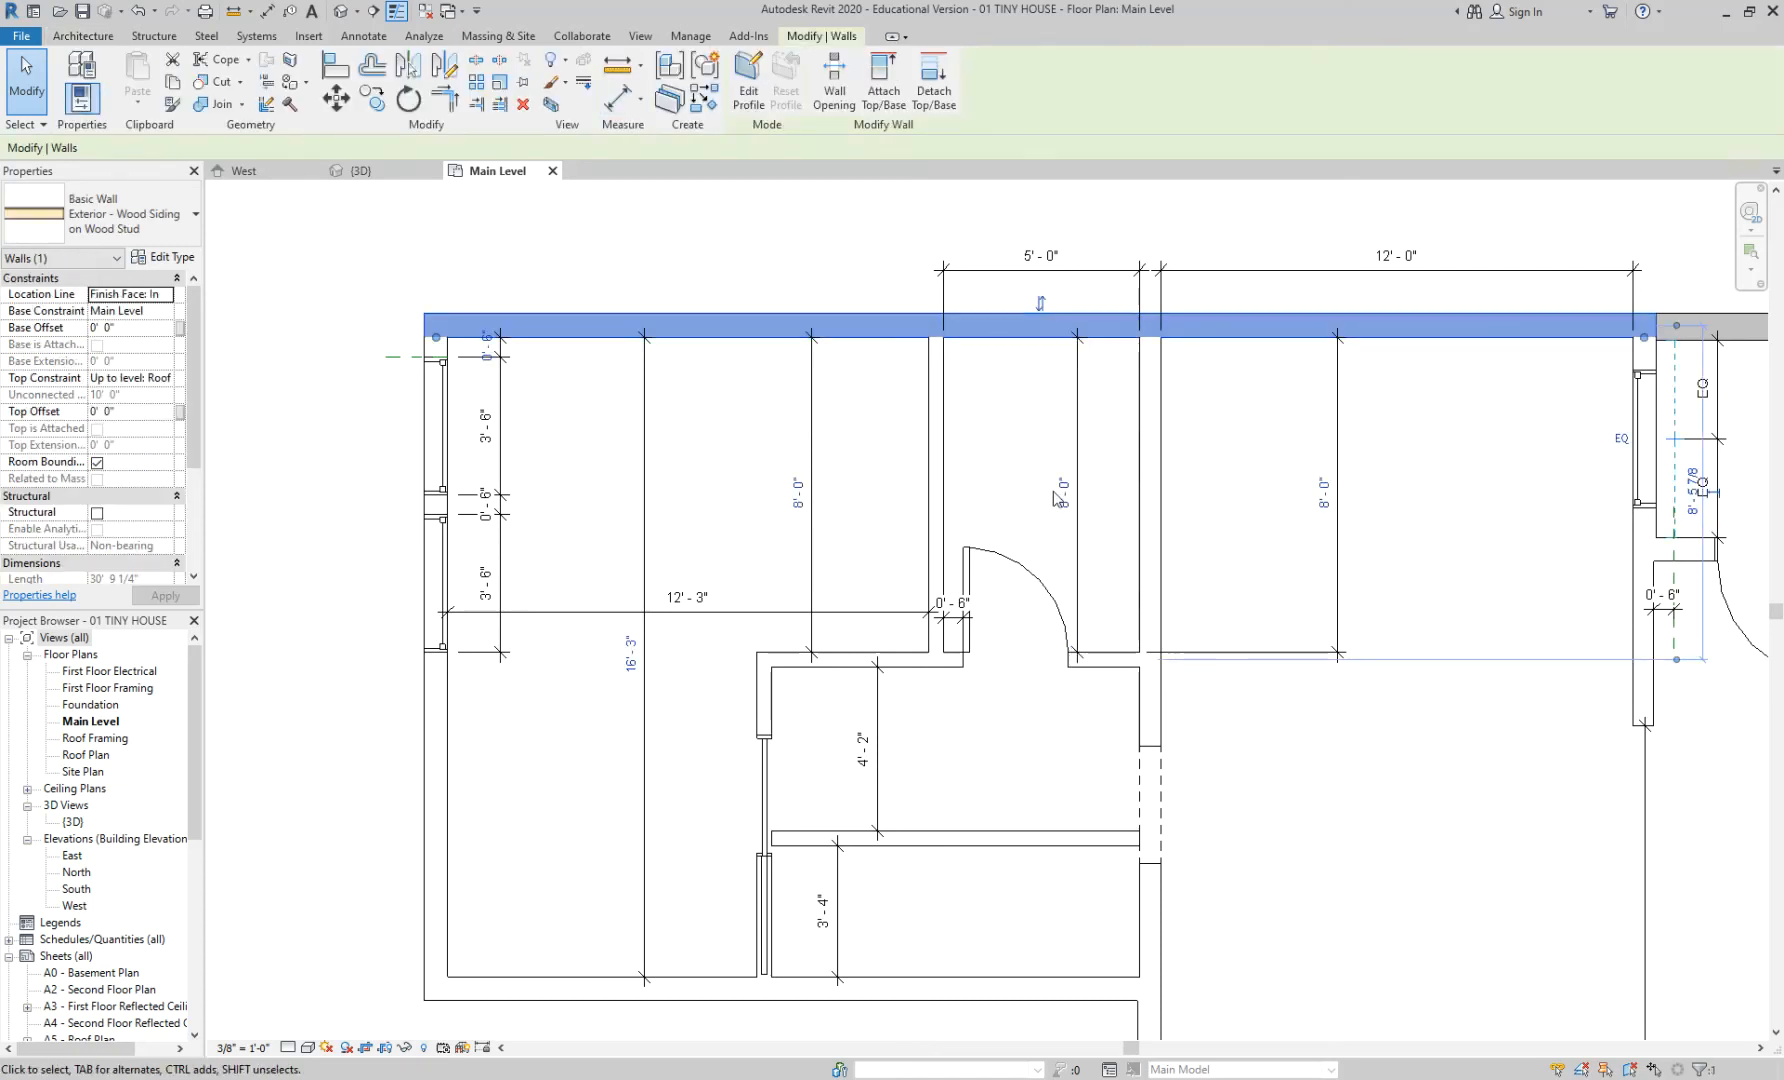
pyautogui.click(602, 810)
pyautogui.press('d')
pyautogui.press('i')
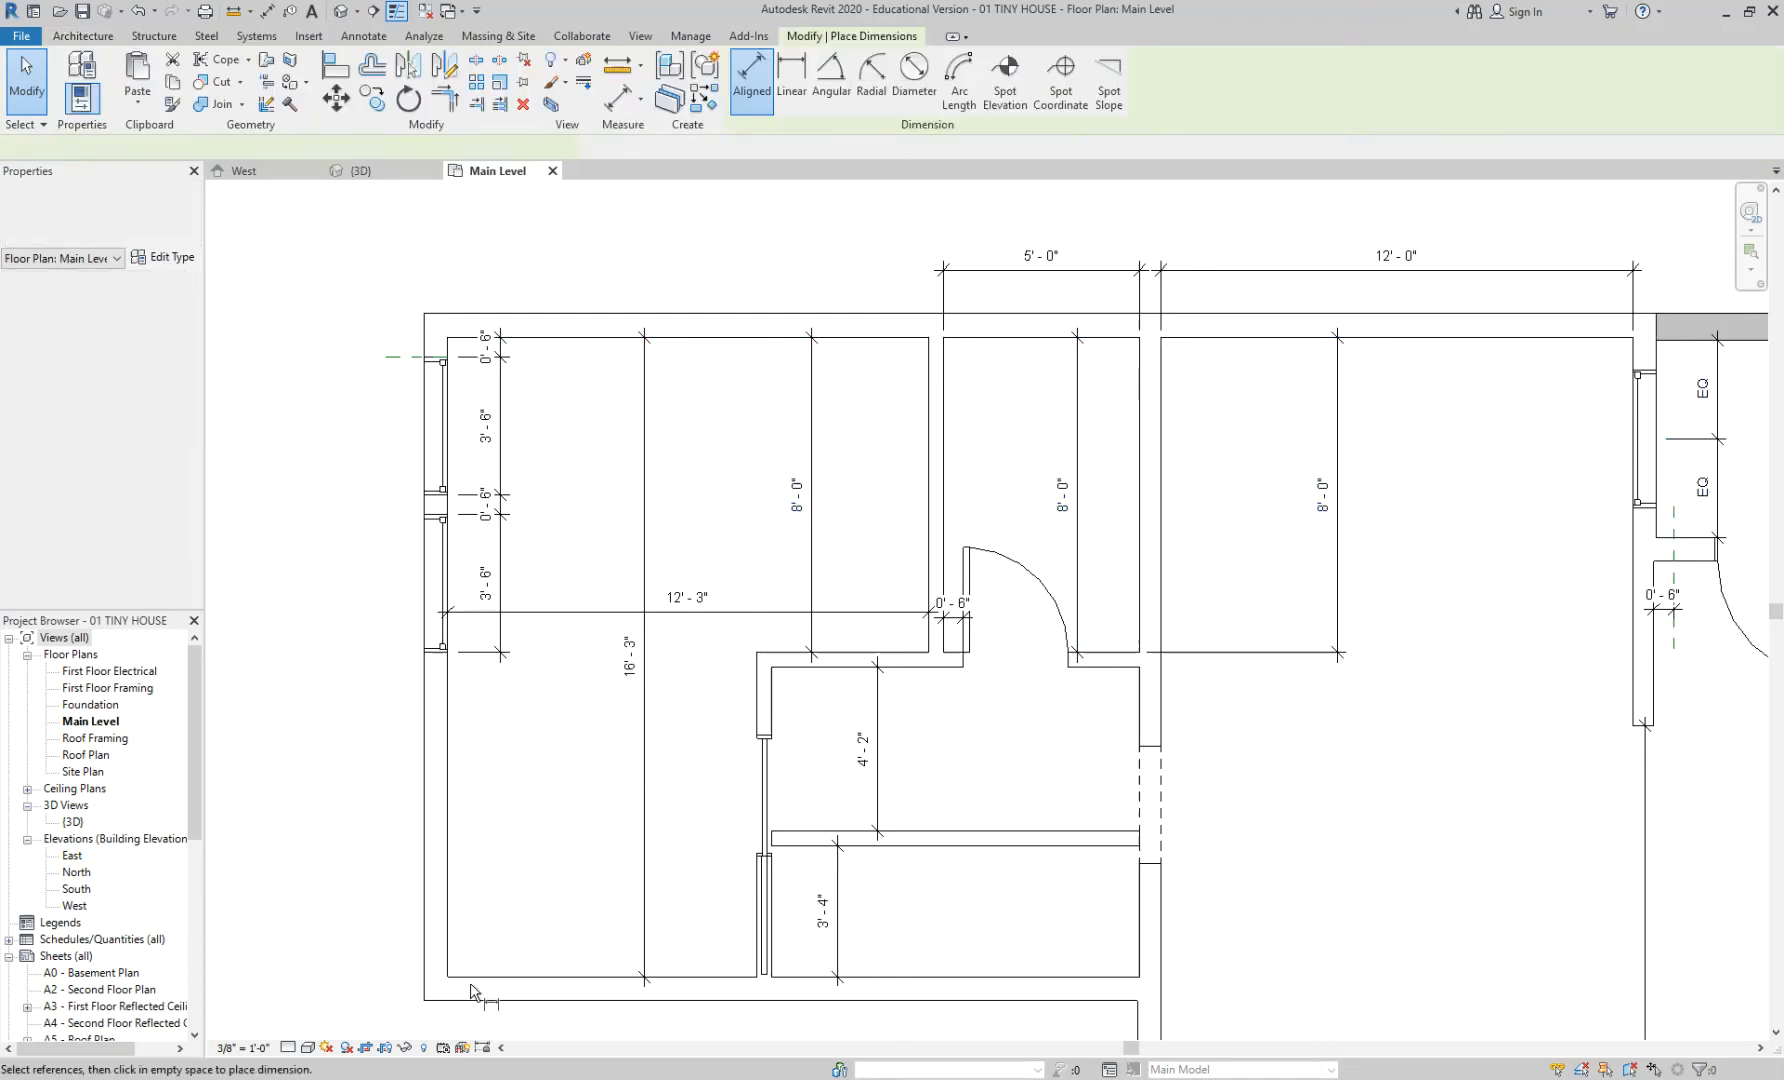
pyautogui.click(592, 318)
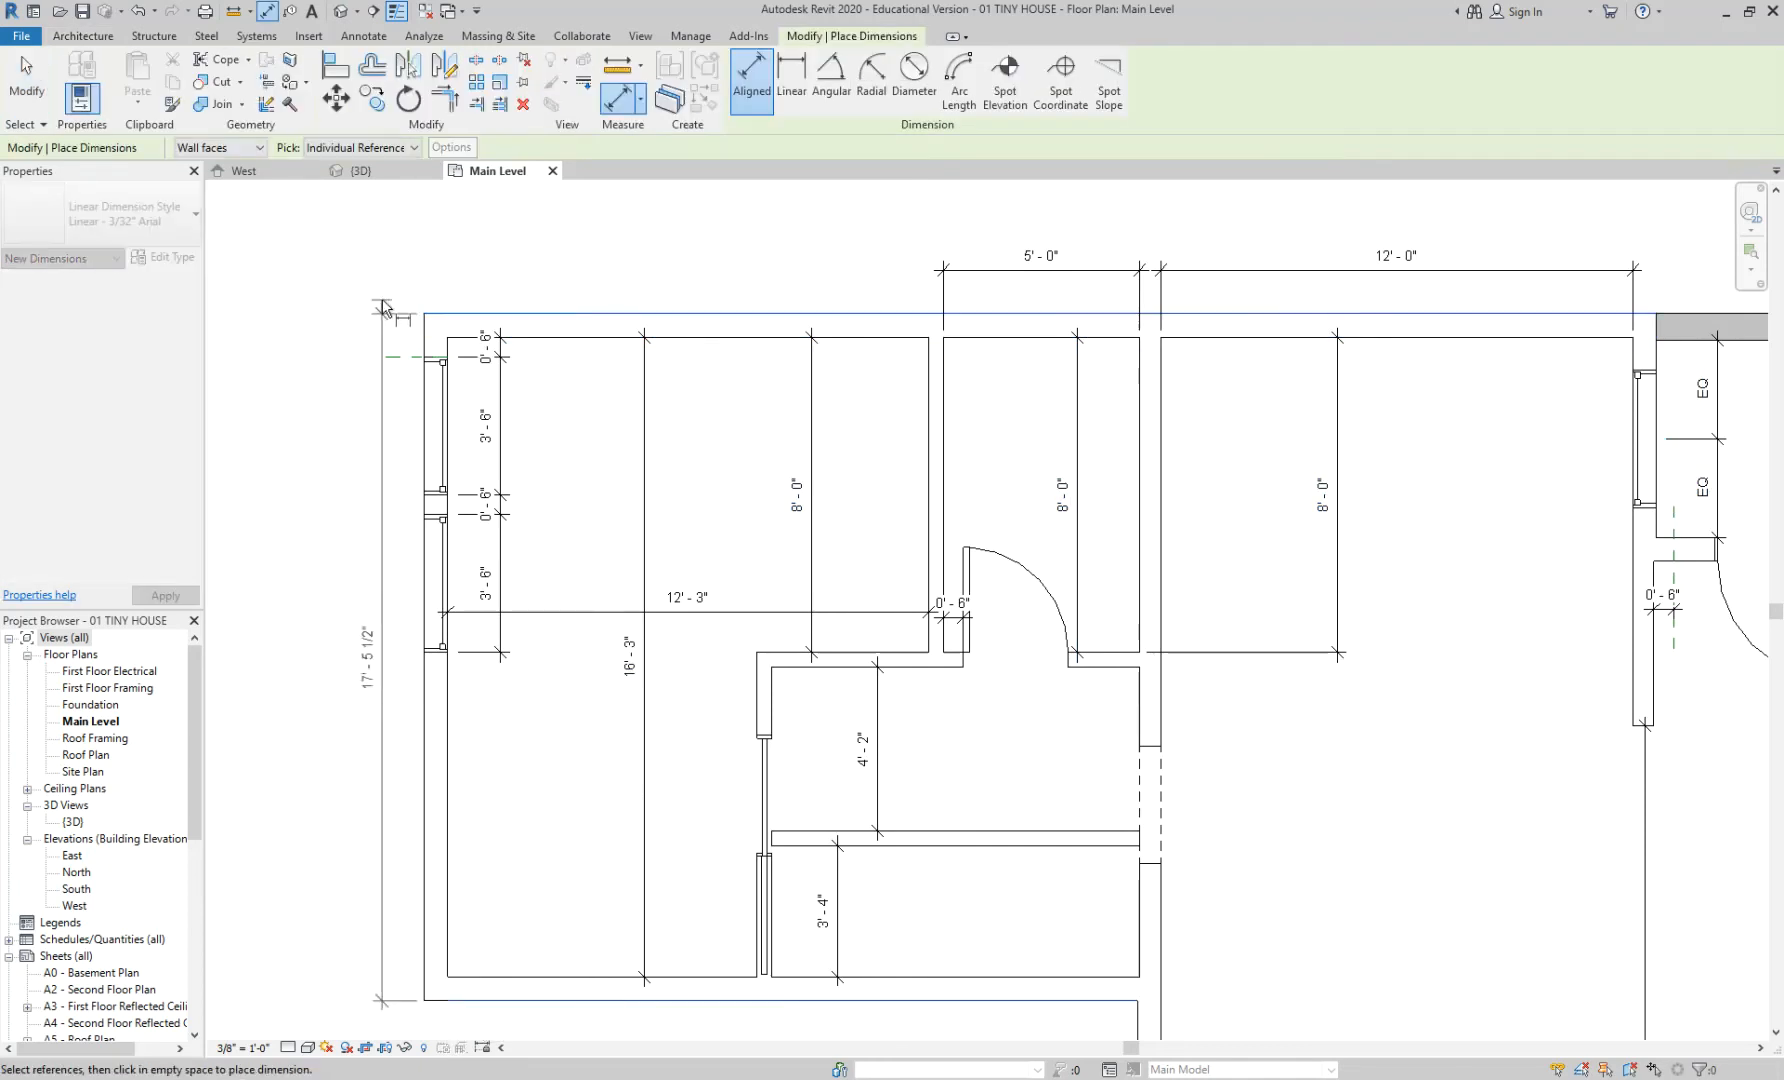
pyautogui.click(380, 685)
pyautogui.press('Escape')
pyautogui.press('Escape')
pyautogui.scroll(3, 541, 685)
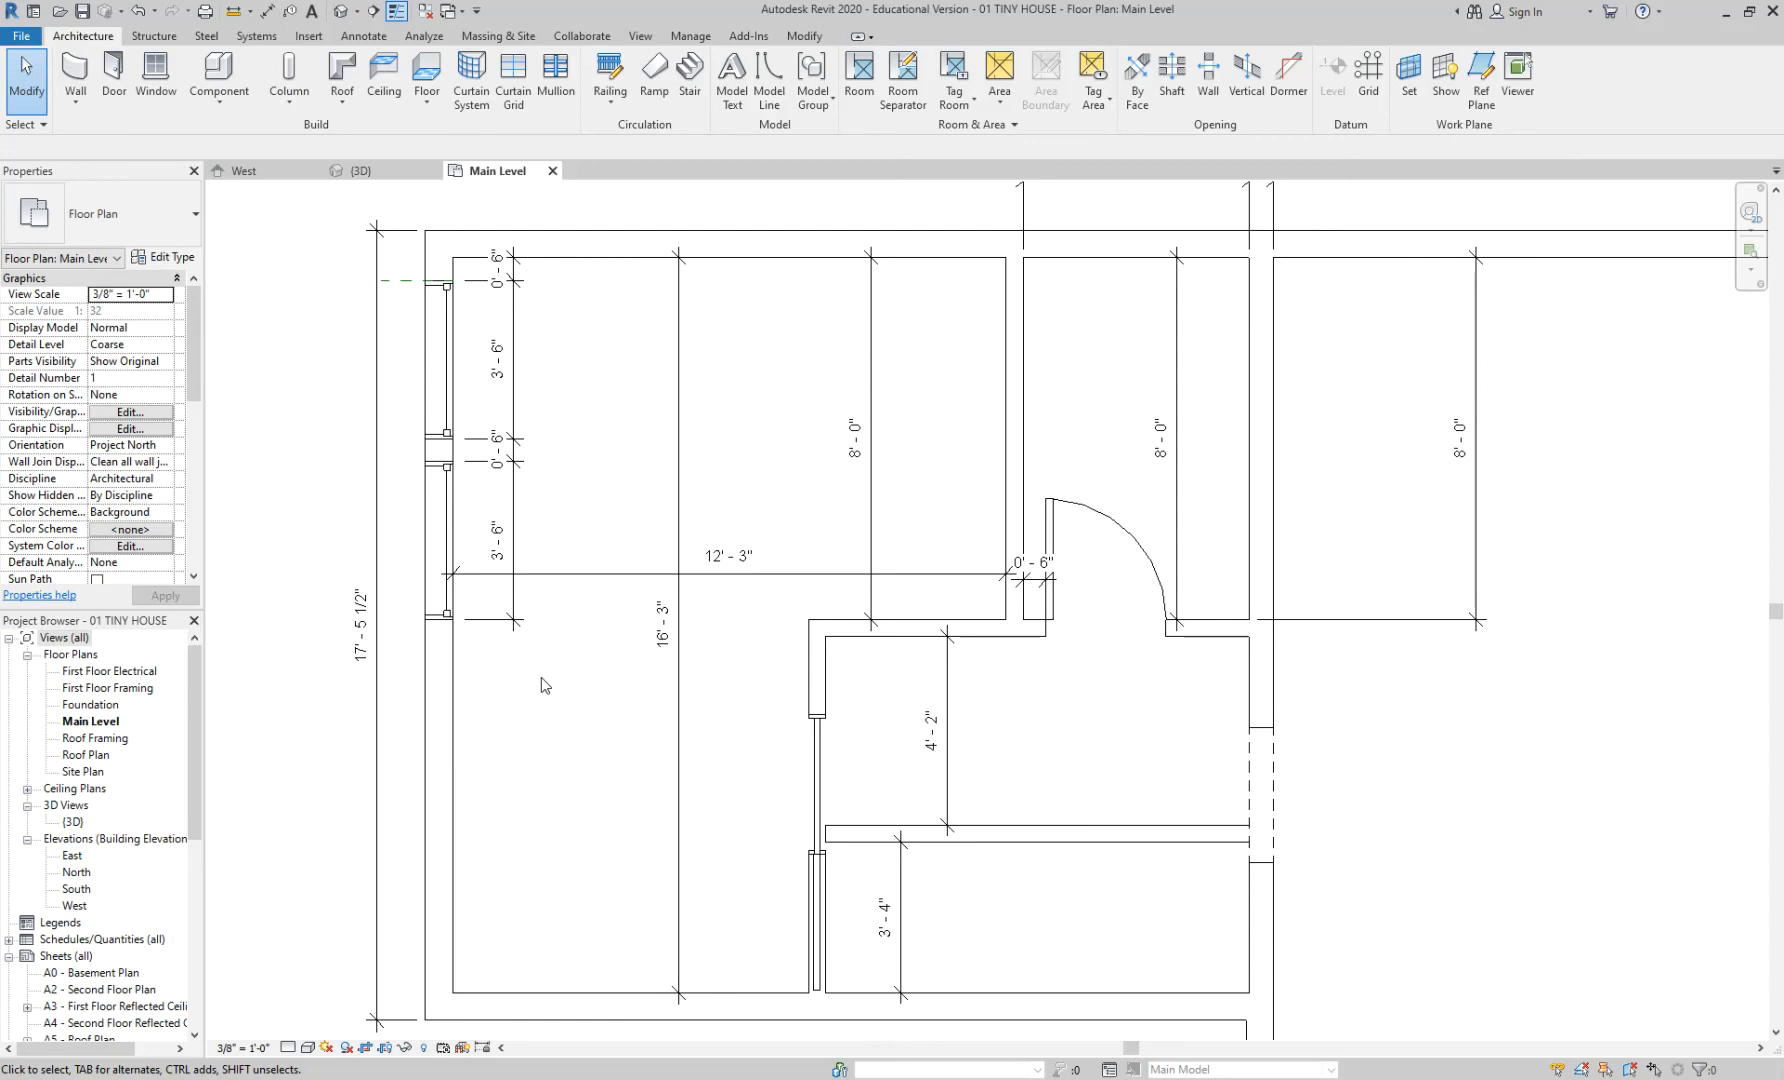
# - Dimension the lower partition wall's thickness as 0'-4 1/2"
pyautogui.press('d')
pyautogui.press('i')
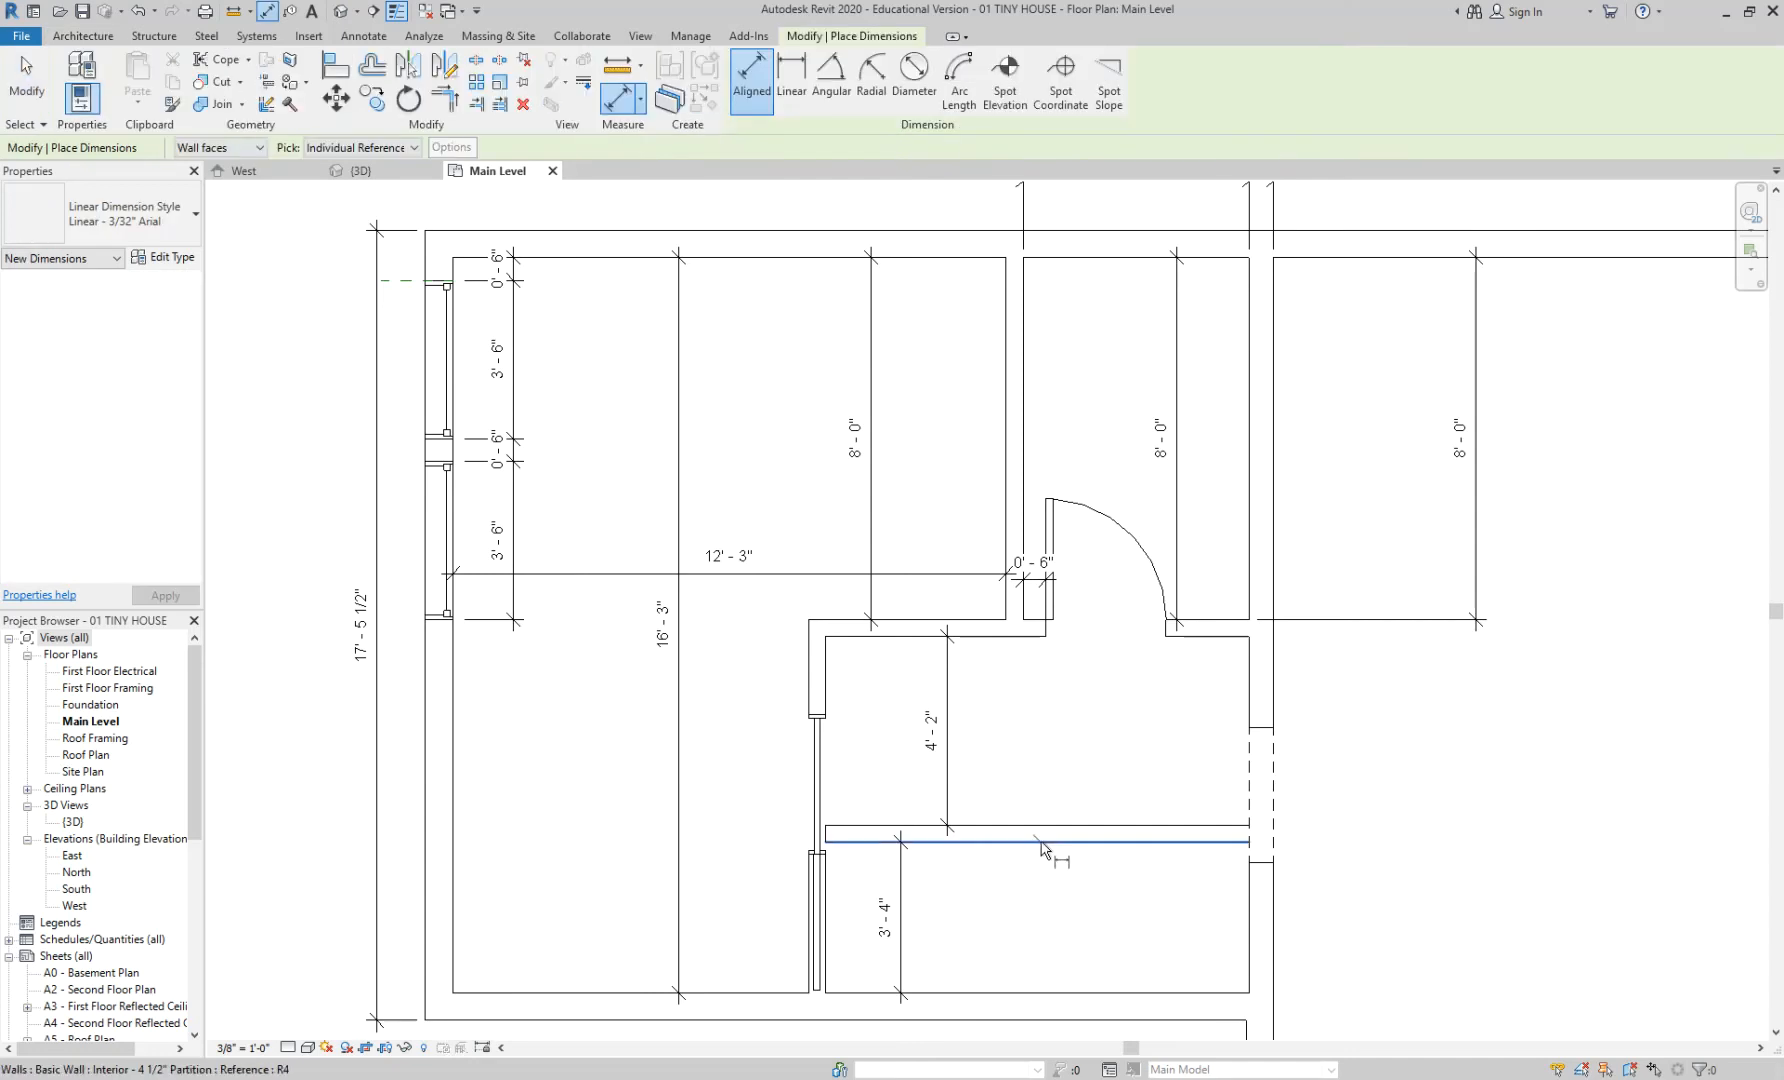
pyautogui.click(1040, 843)
pyautogui.click(1030, 826)
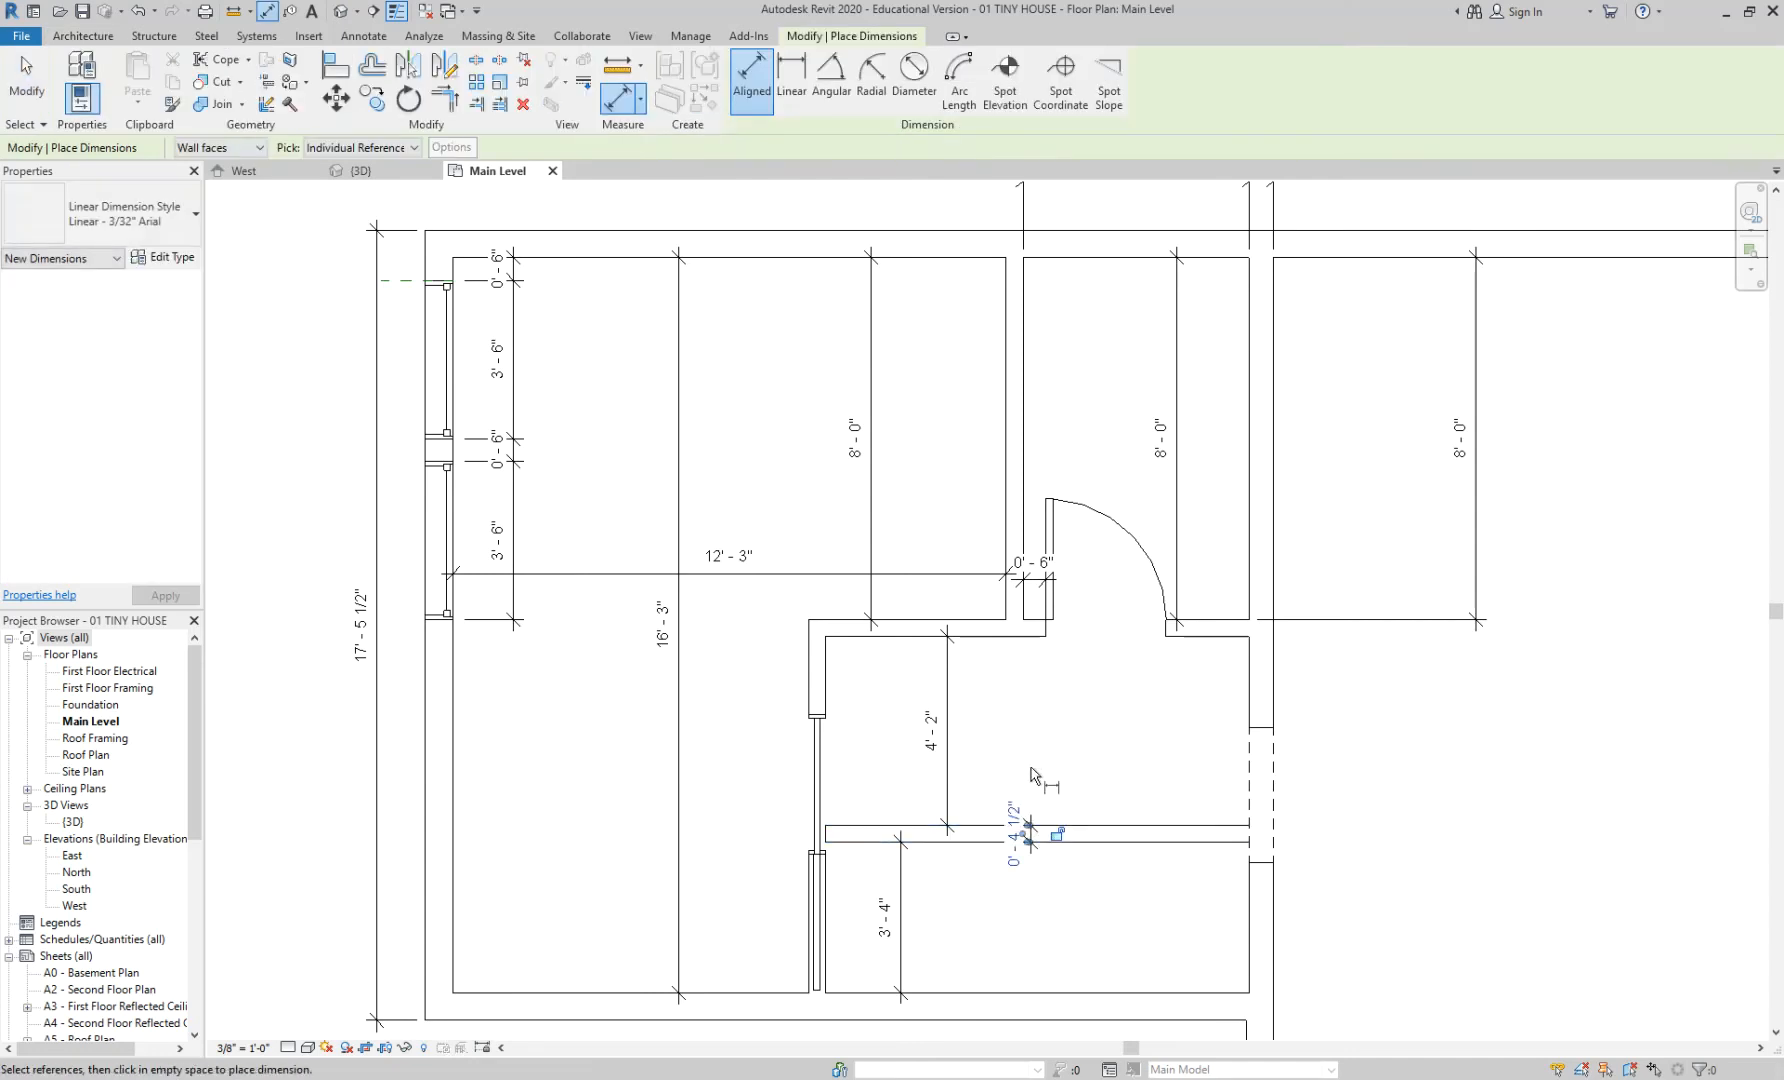
pyautogui.click(1034, 776)
pyautogui.press('Escape')
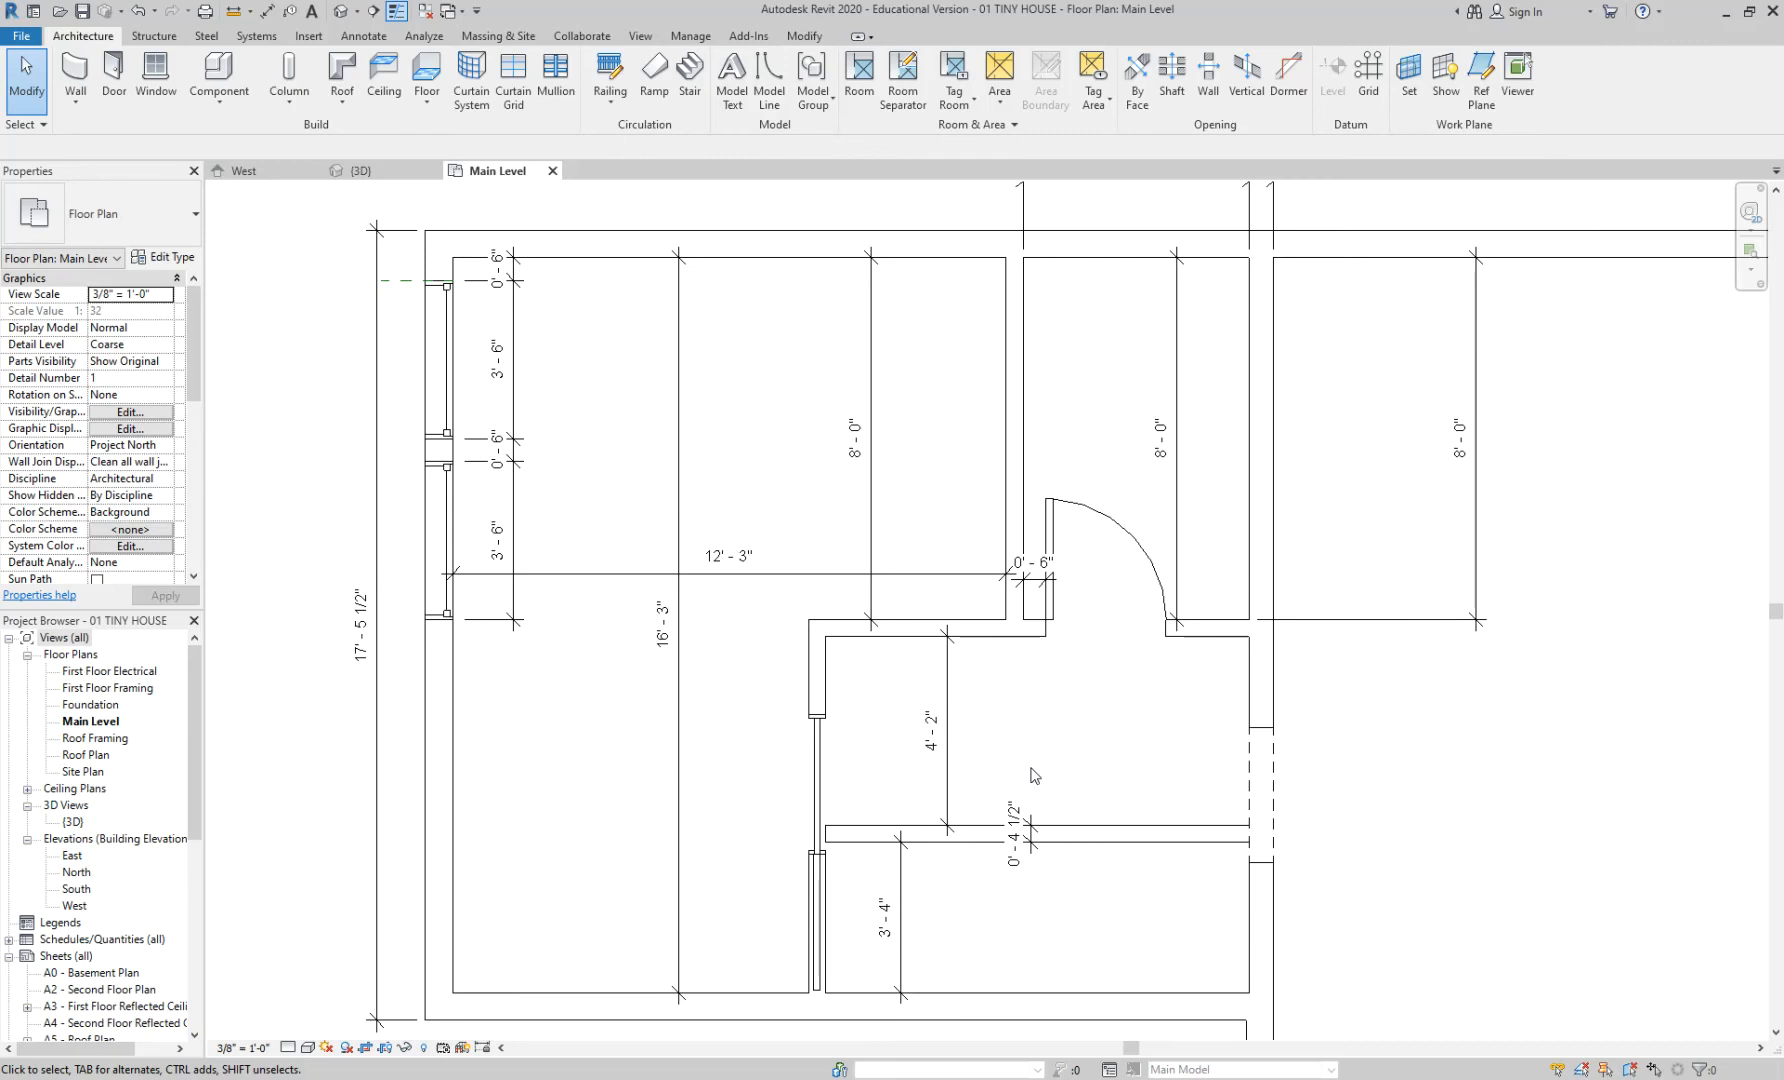
# - Inspect the interior partition walls, then delete the 8'-0" dimension in the upper-left room
pyautogui.click(1073, 834)
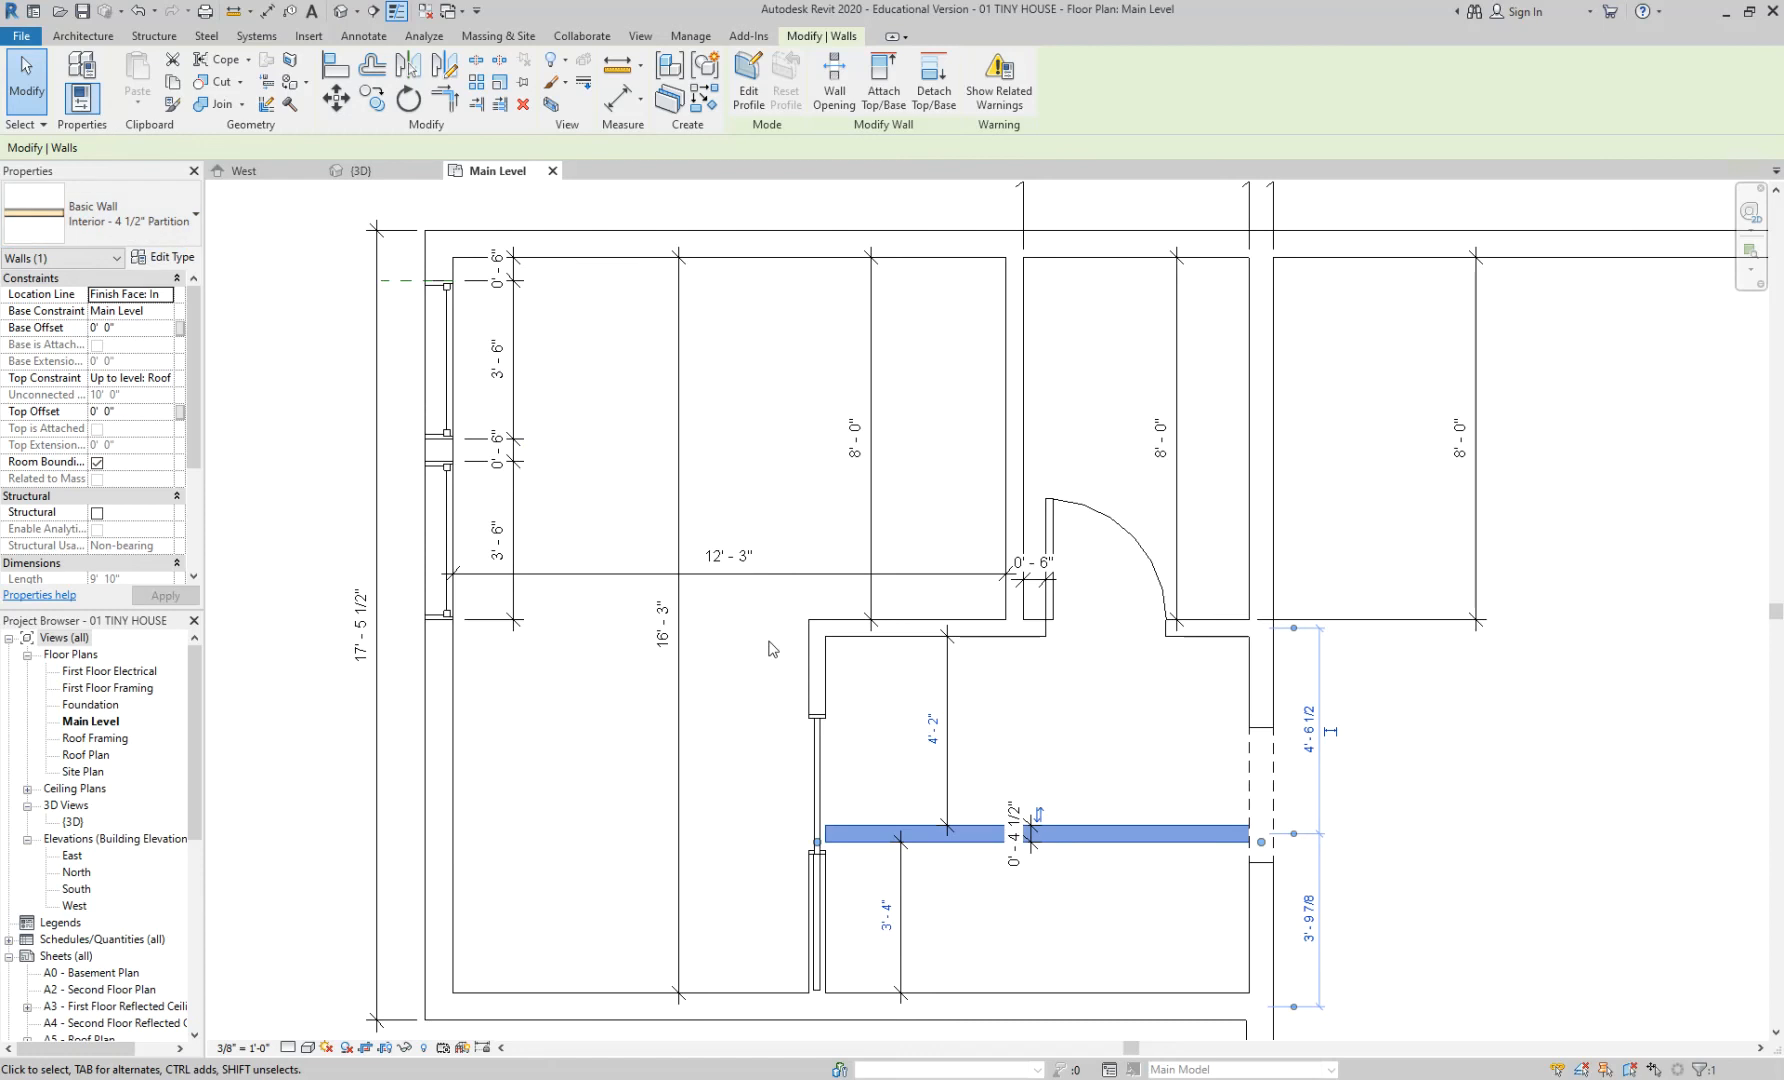
pyautogui.click(993, 704)
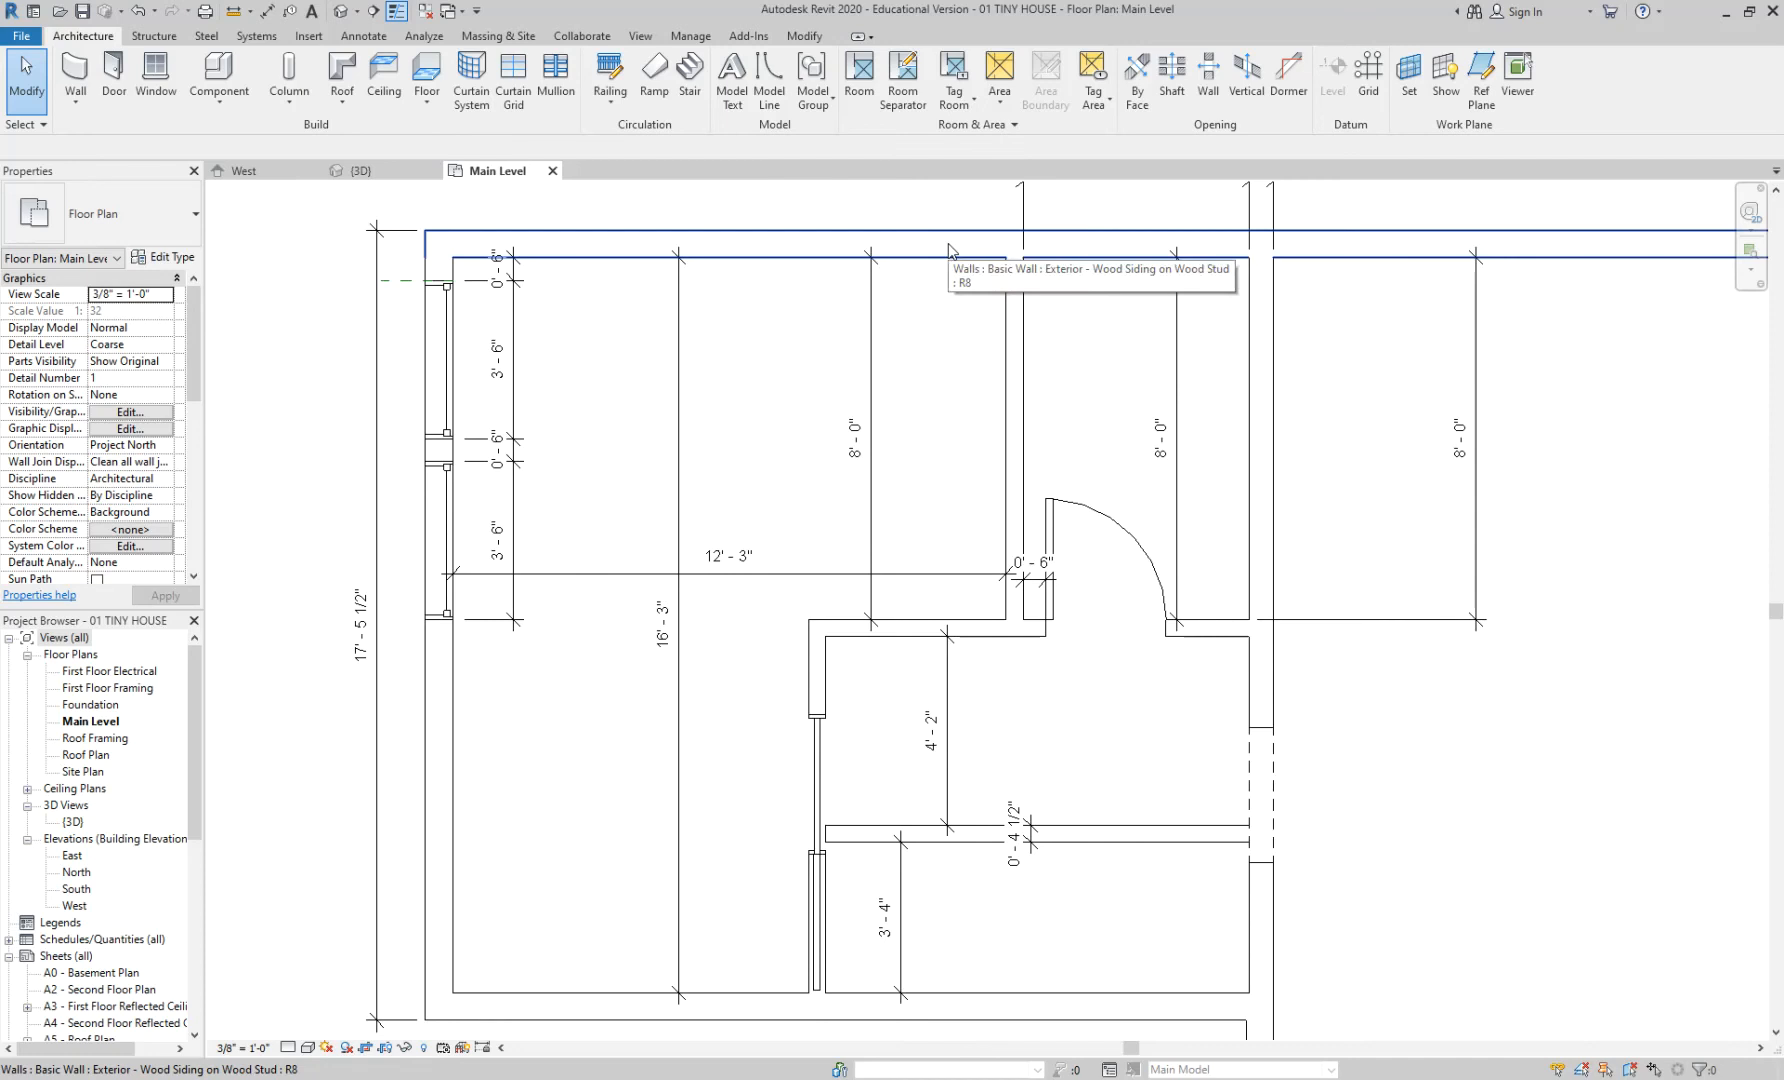
pyautogui.click(929, 641)
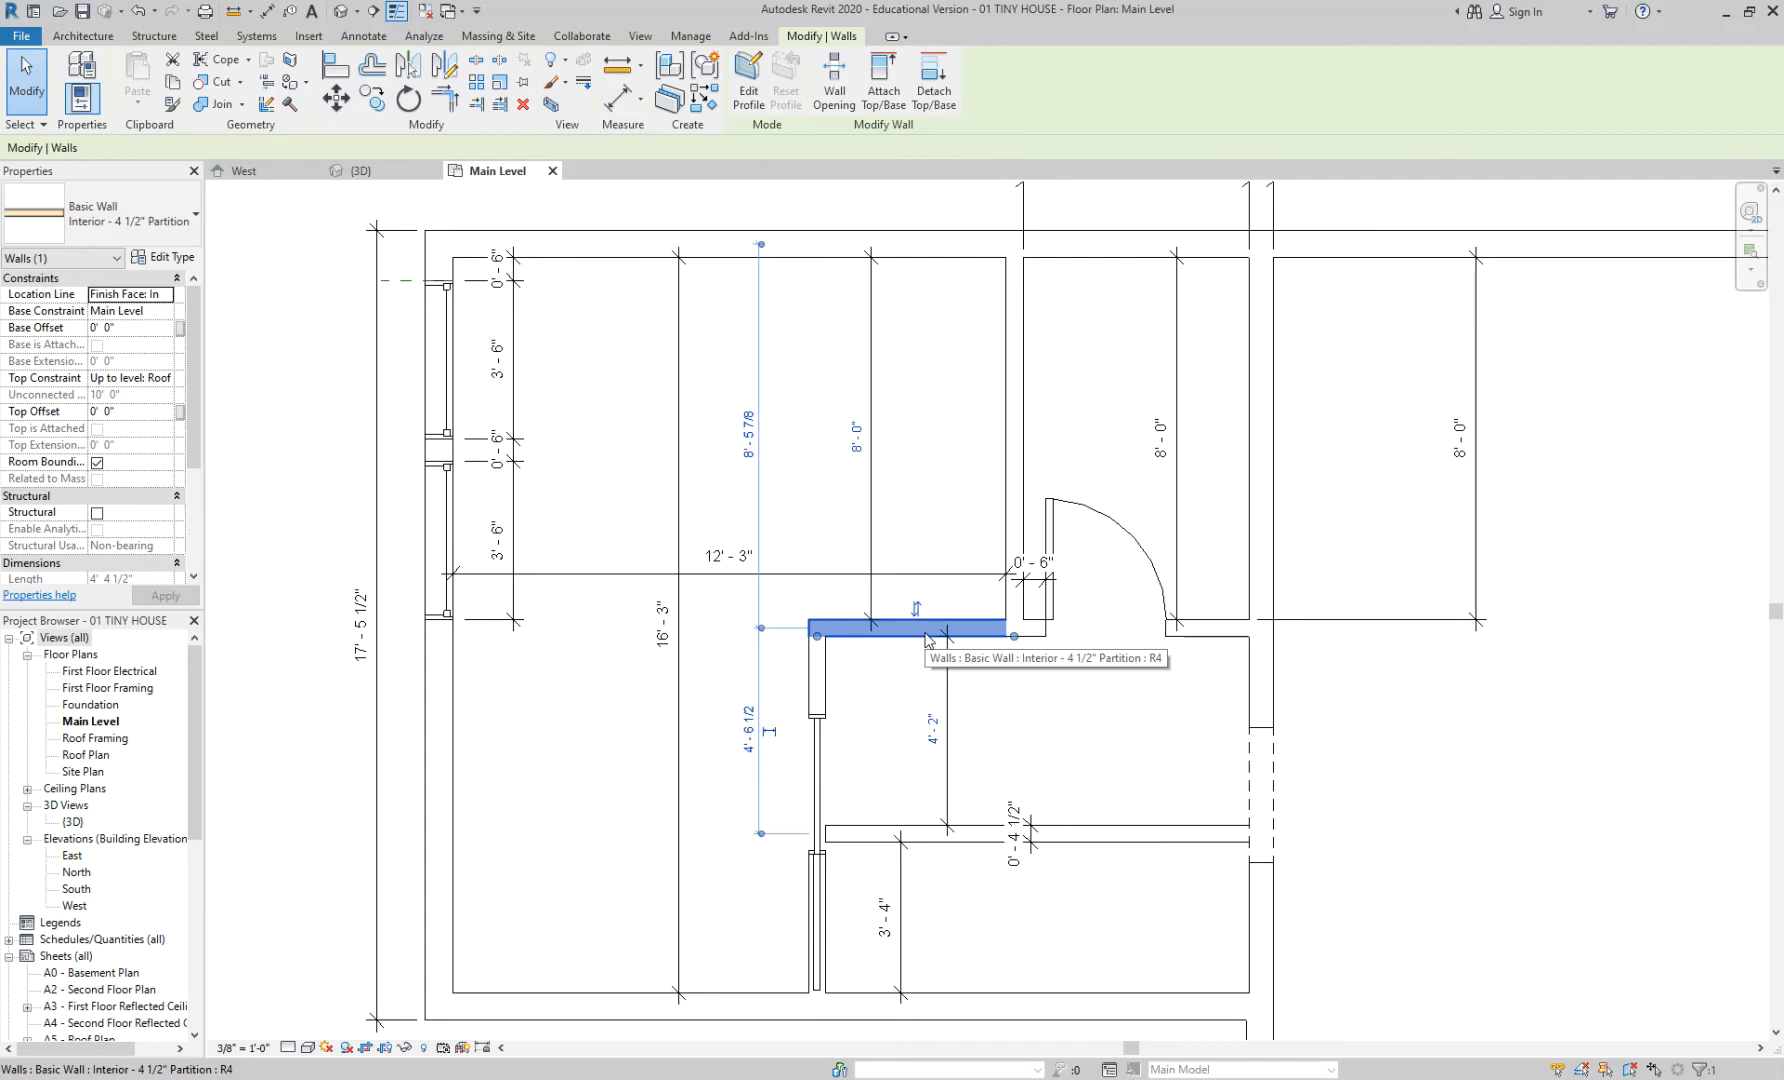
pyautogui.scroll(1, 925, 640)
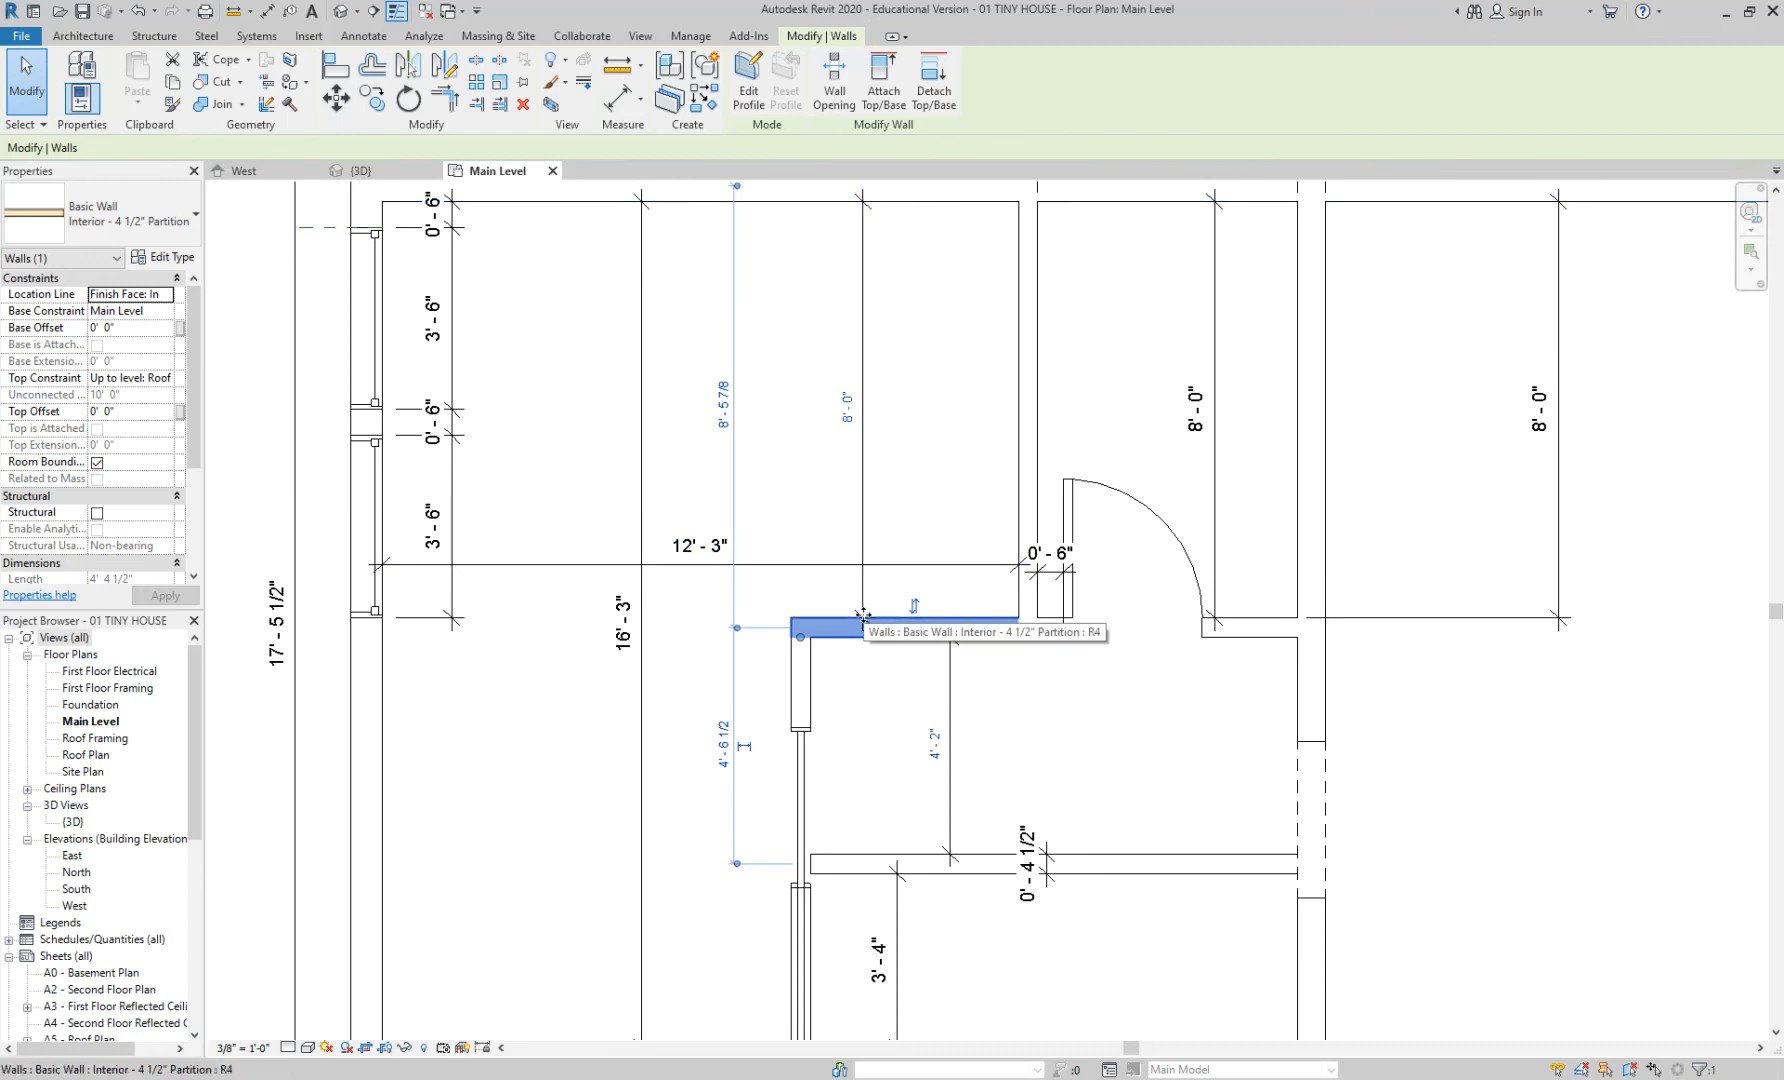
pyautogui.click(910, 472)
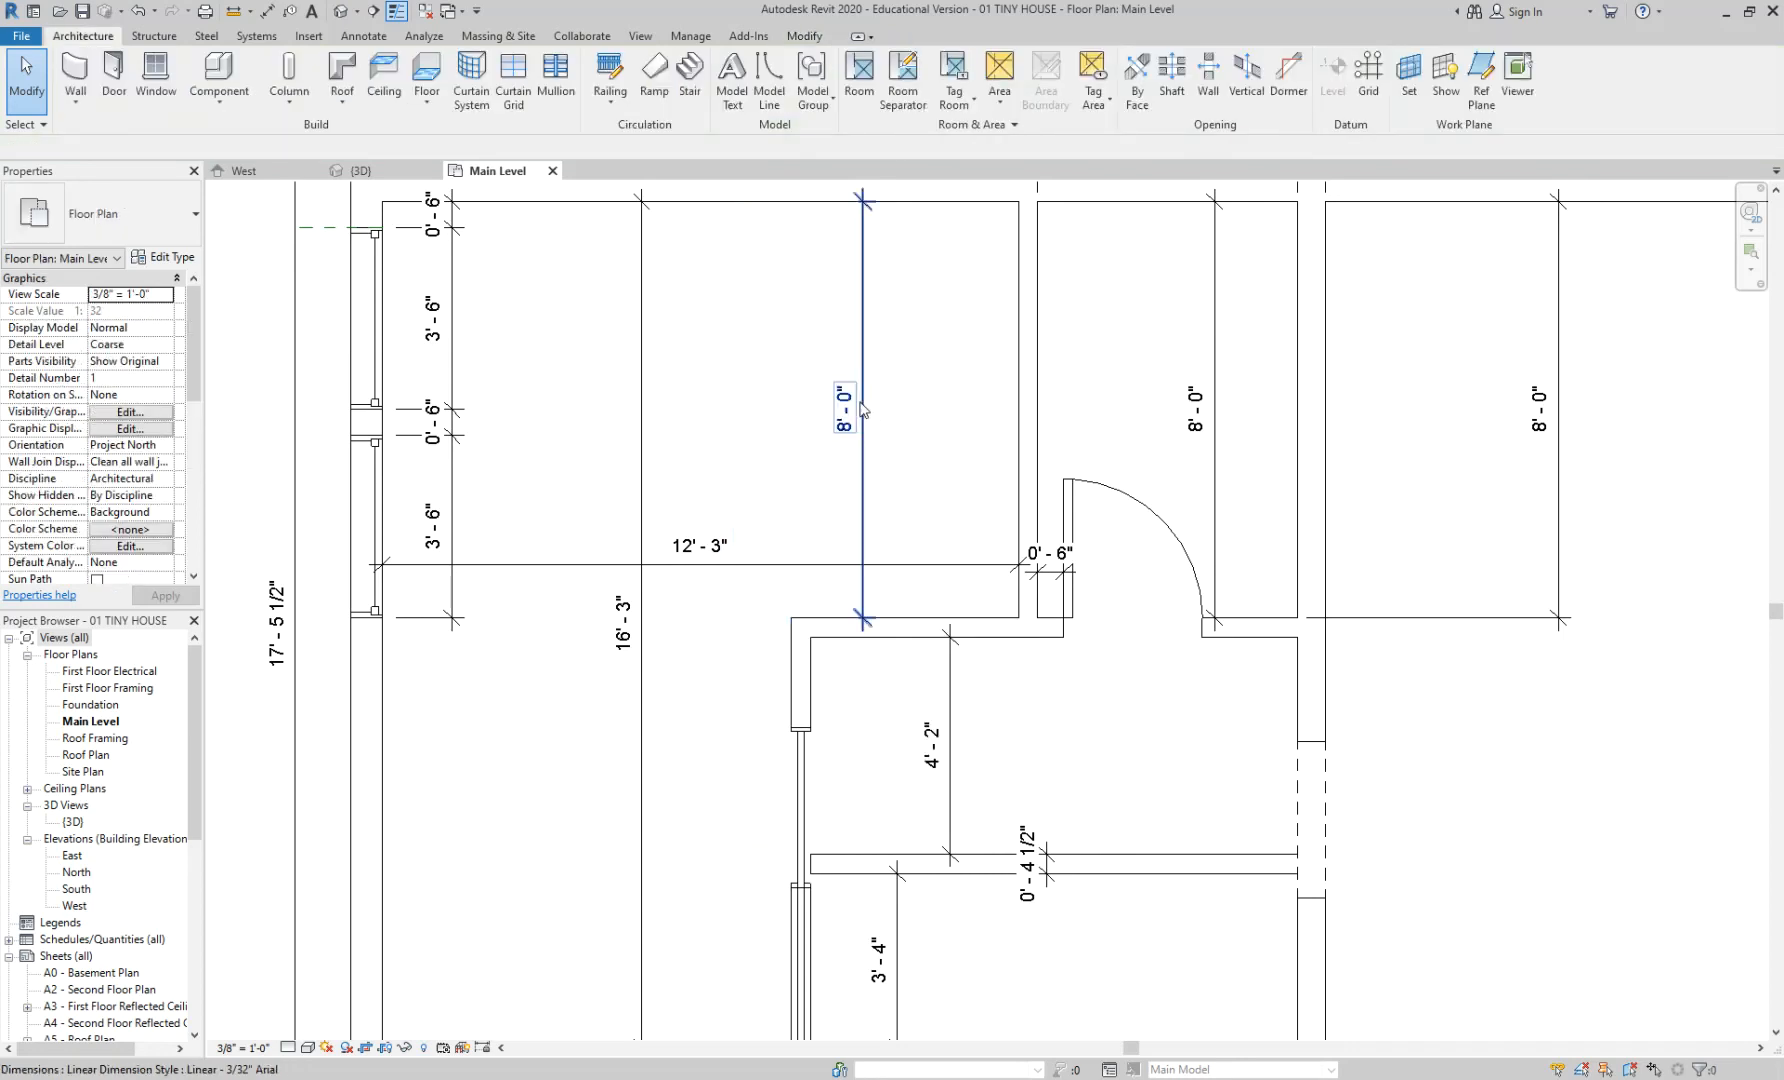
pyautogui.click(927, 628)
pyautogui.click(885, 485)
pyautogui.click(866, 400)
pyautogui.press('Delete')
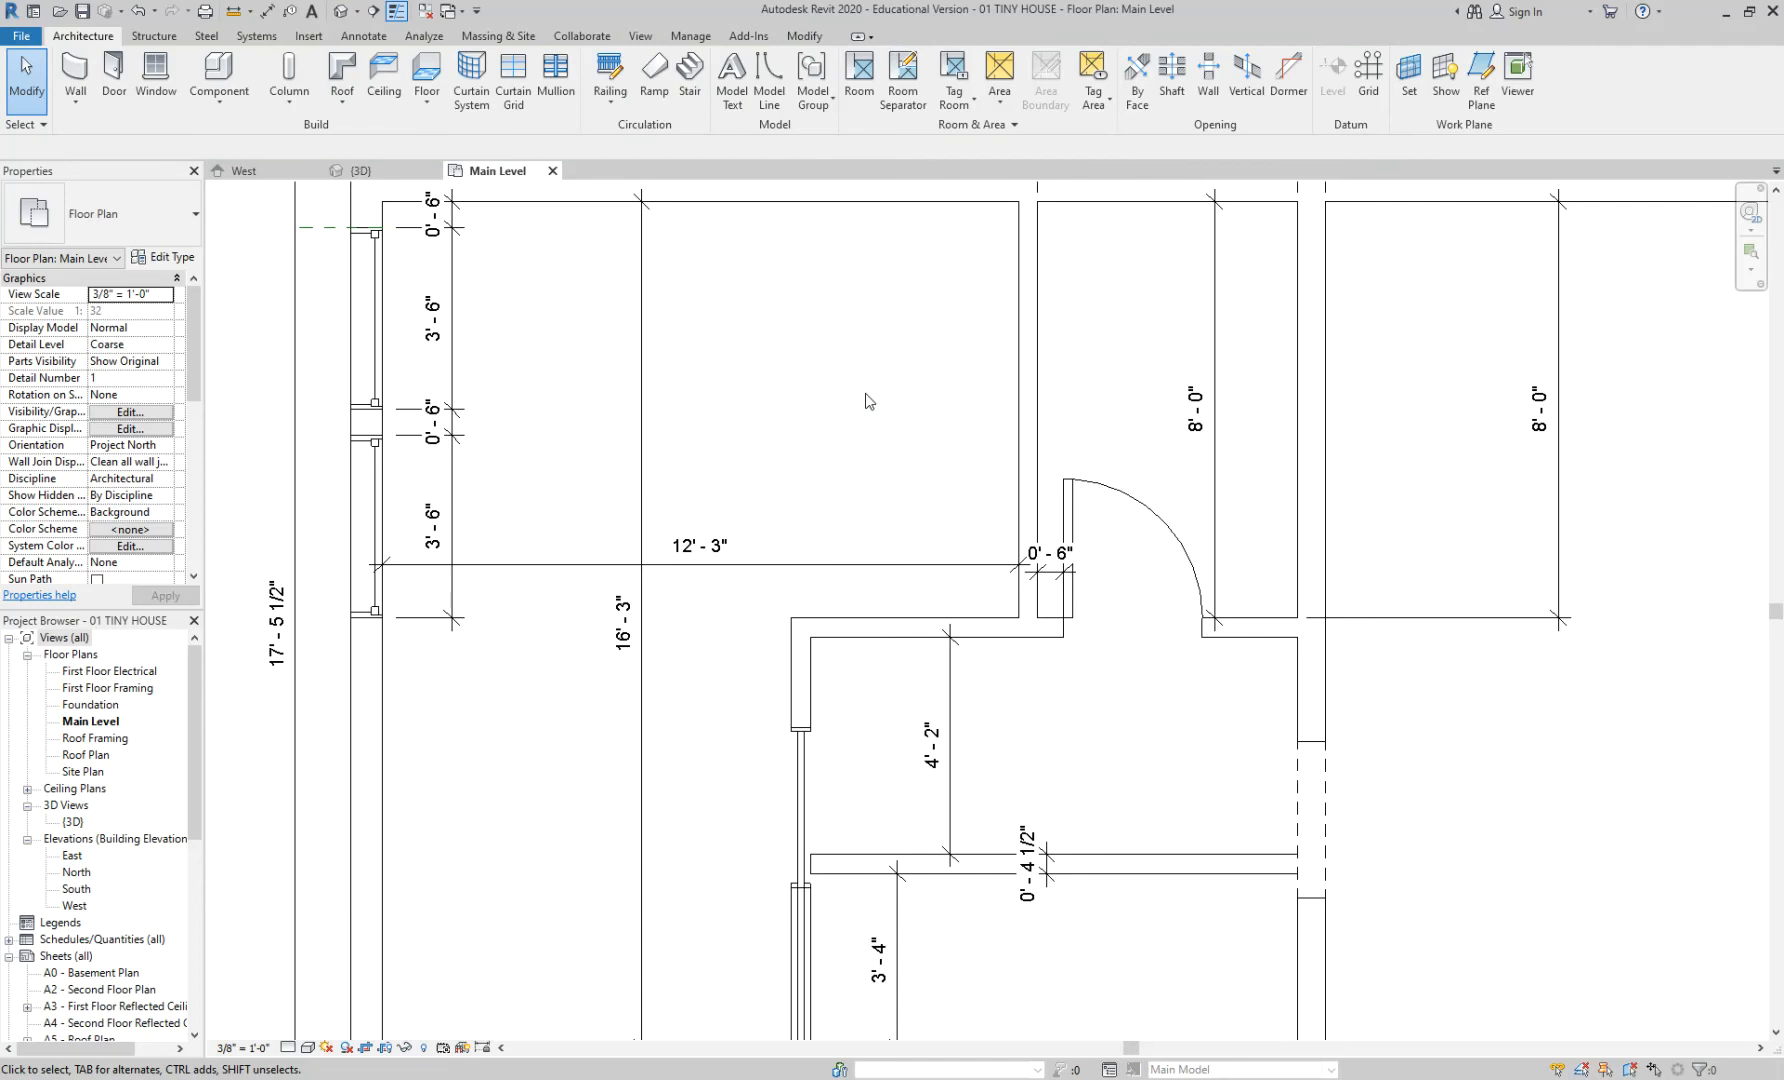
# - Redraw an 8'-0" dimension from the top wall down to the interior wall
pyautogui.press('d')
pyautogui.press('i')
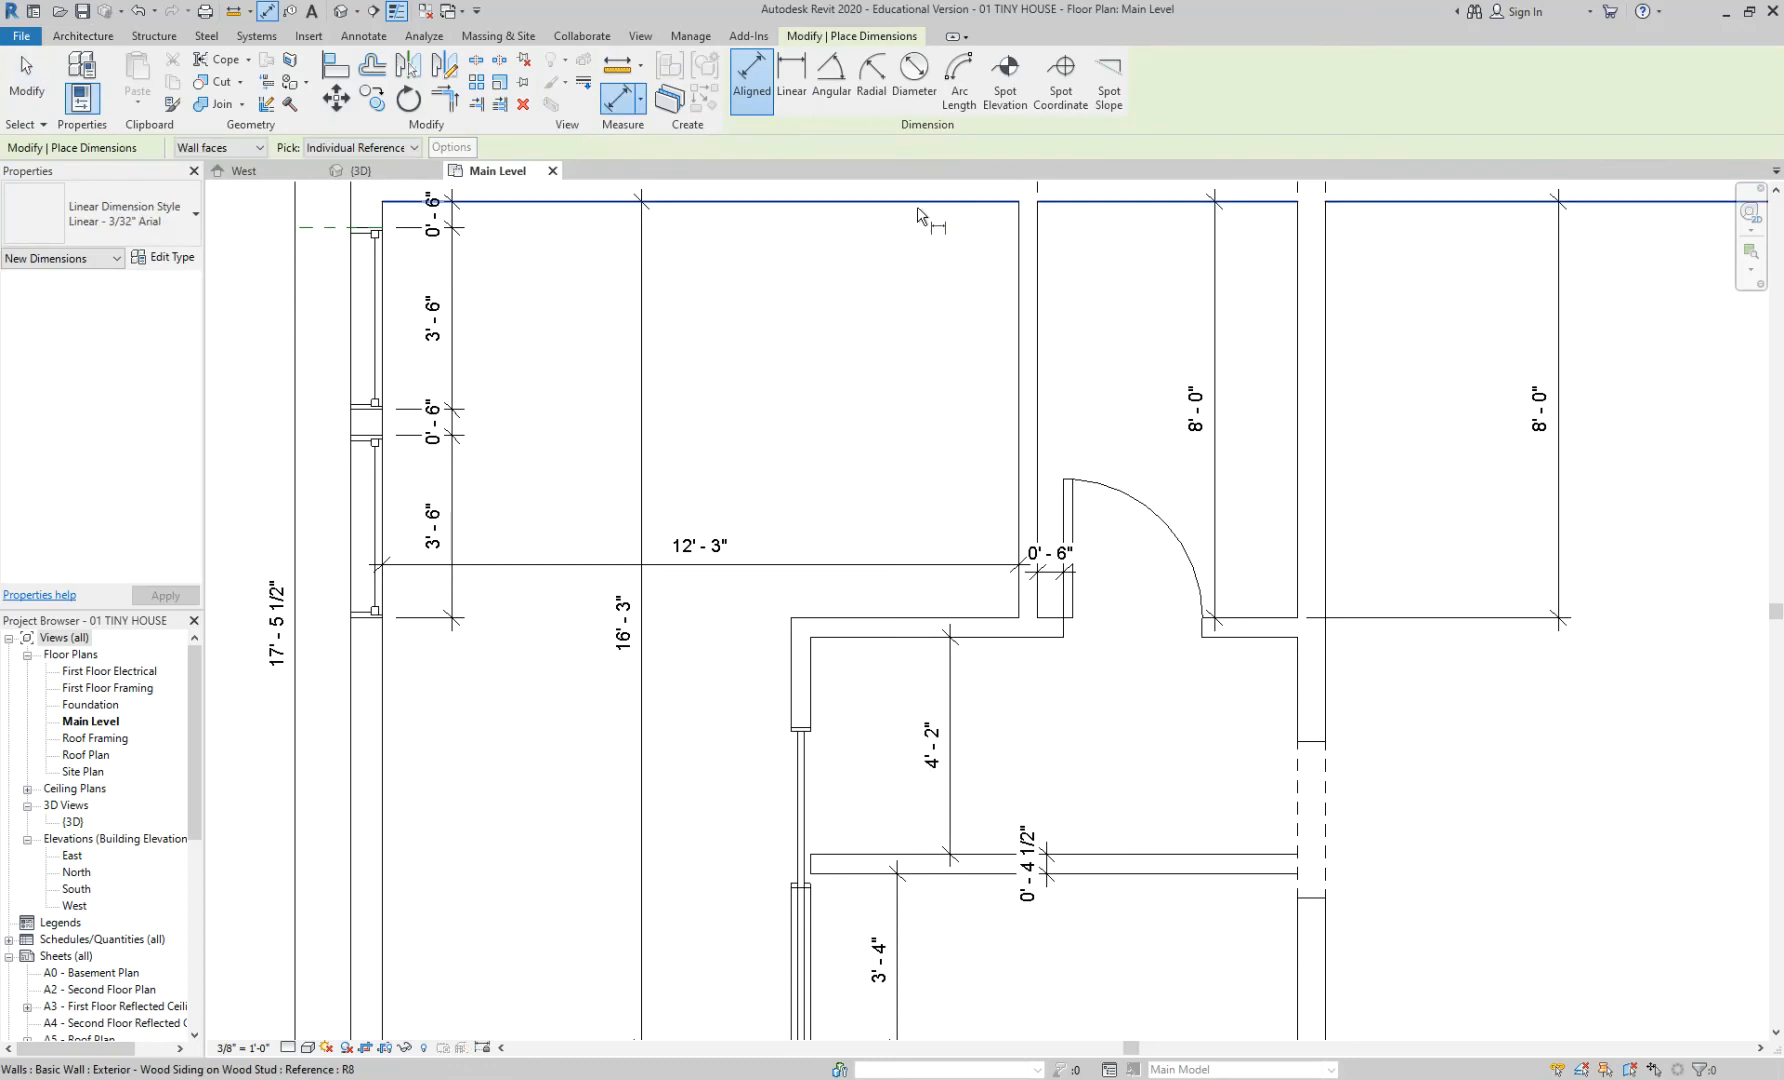
pyautogui.click(918, 233)
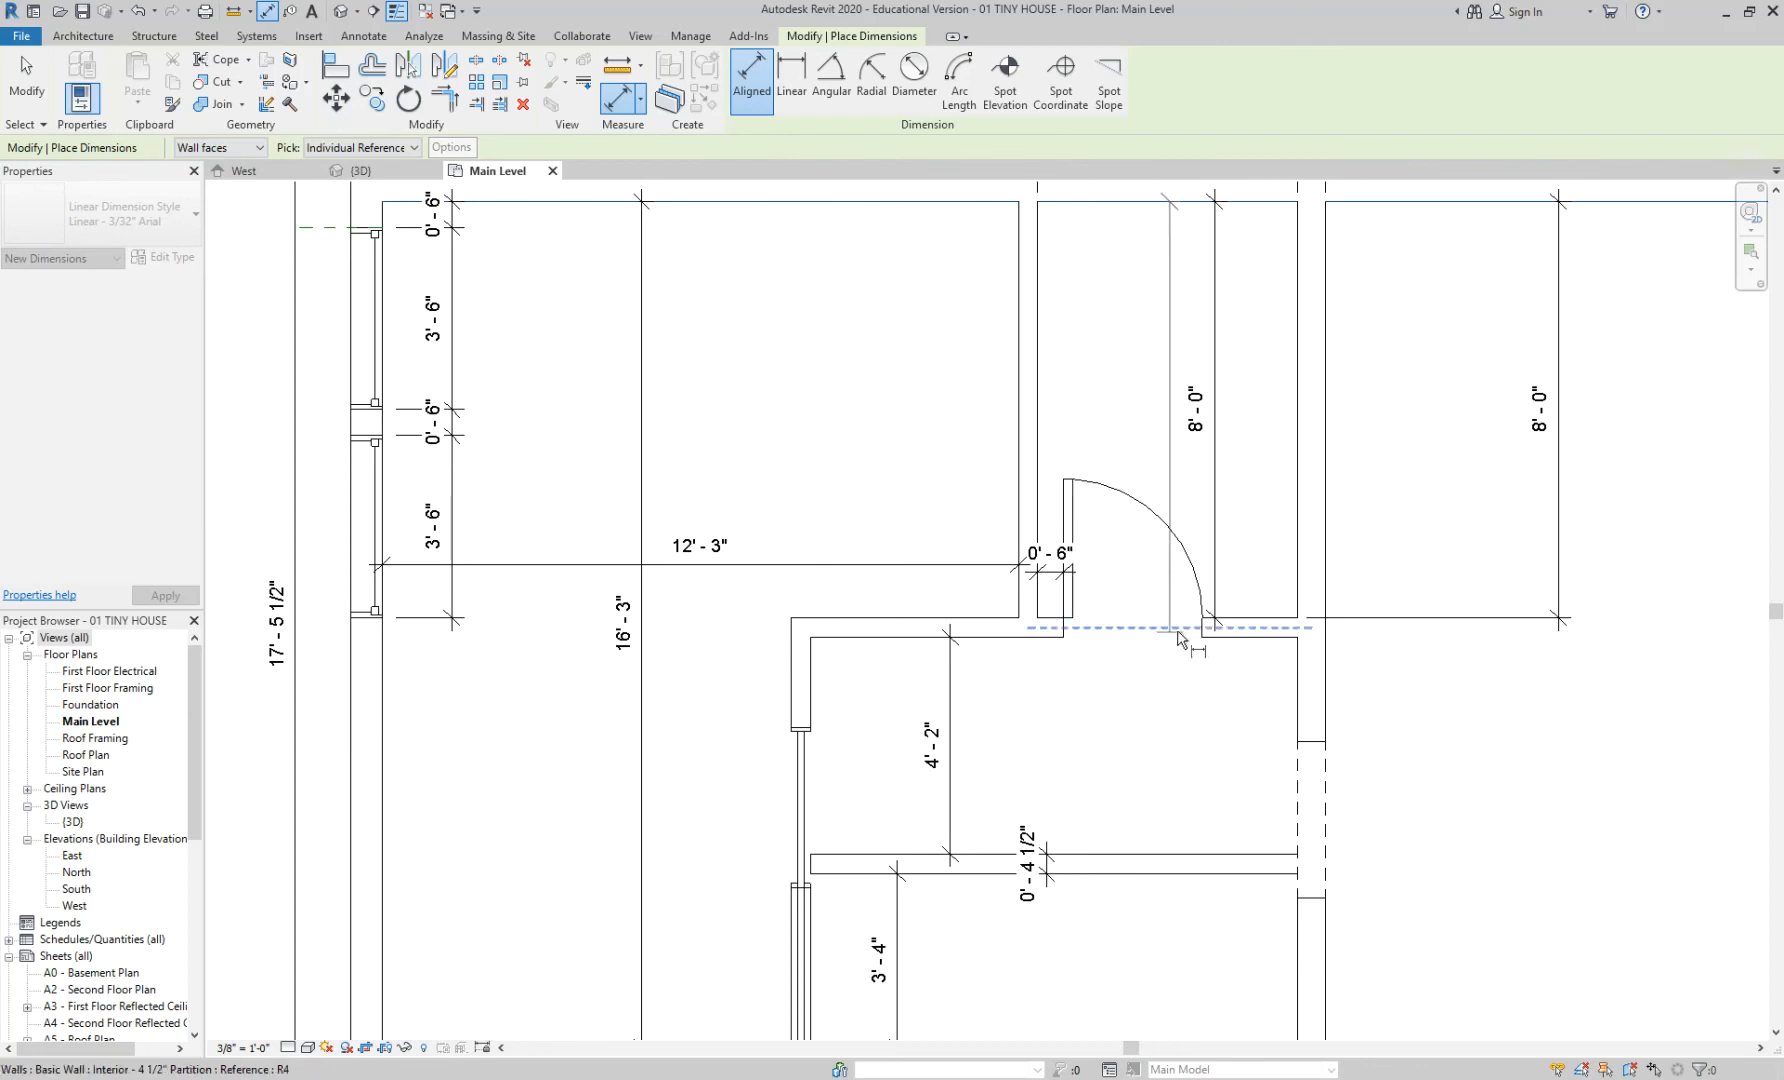
pyautogui.click(877, 680)
pyautogui.press('Escape')
pyautogui.press('Escape')
# - Delete the 8'-0" dimension in the room left of the door
pyautogui.click(923, 640)
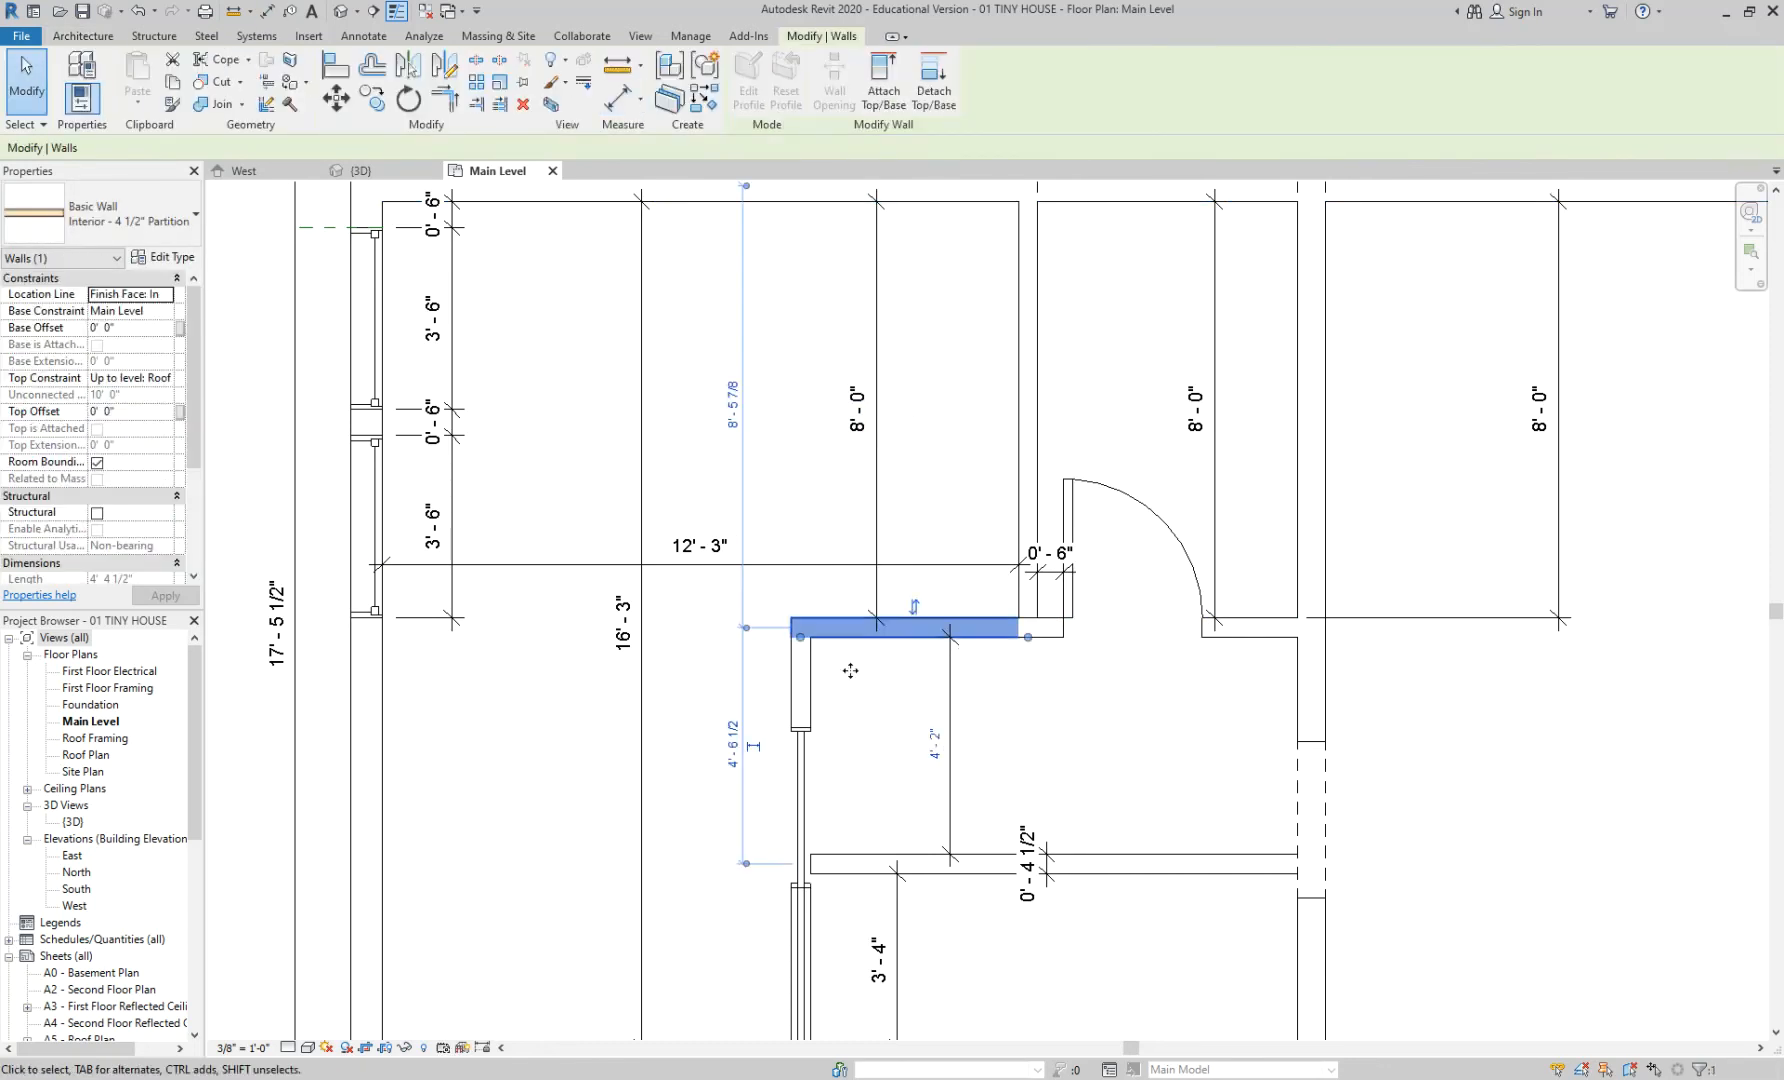
pyautogui.click(897, 431)
pyautogui.click(877, 395)
pyautogui.press('Delete')
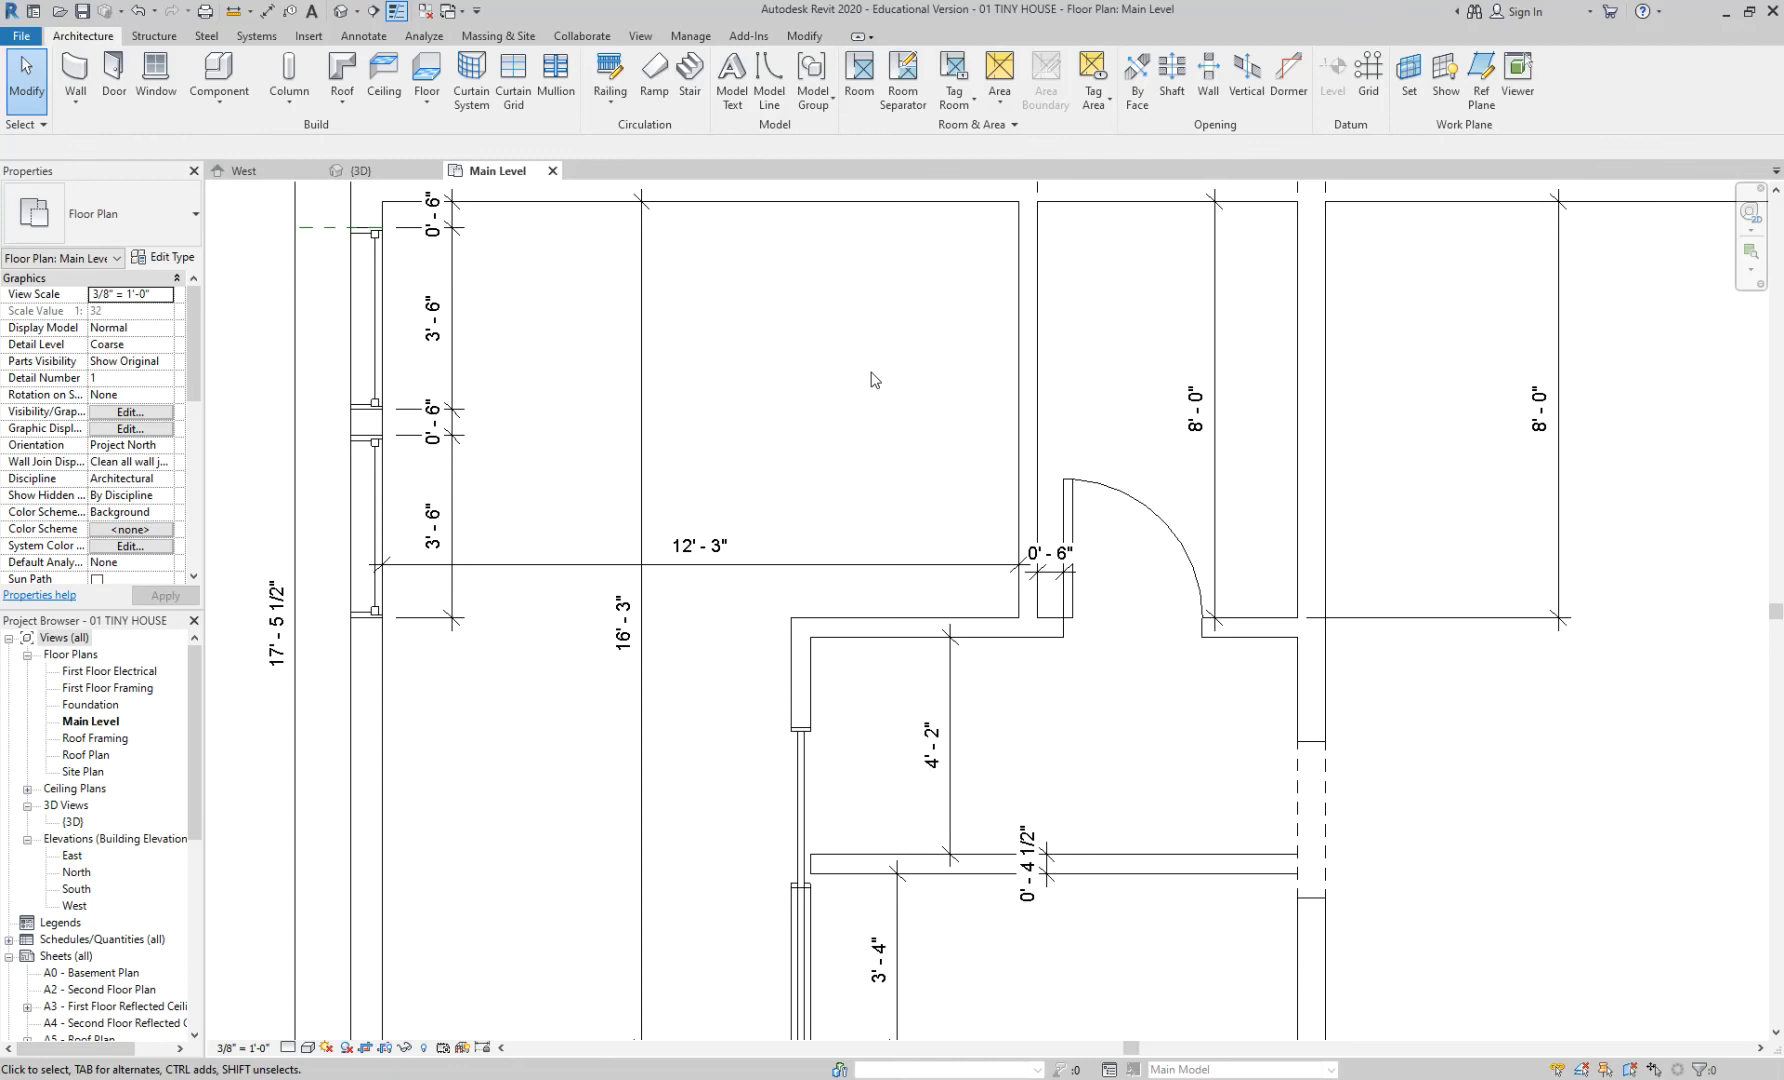
# - Delete the 8'-0" dimension in the room right of the door
pyautogui.scroll(-3, 875, 380)
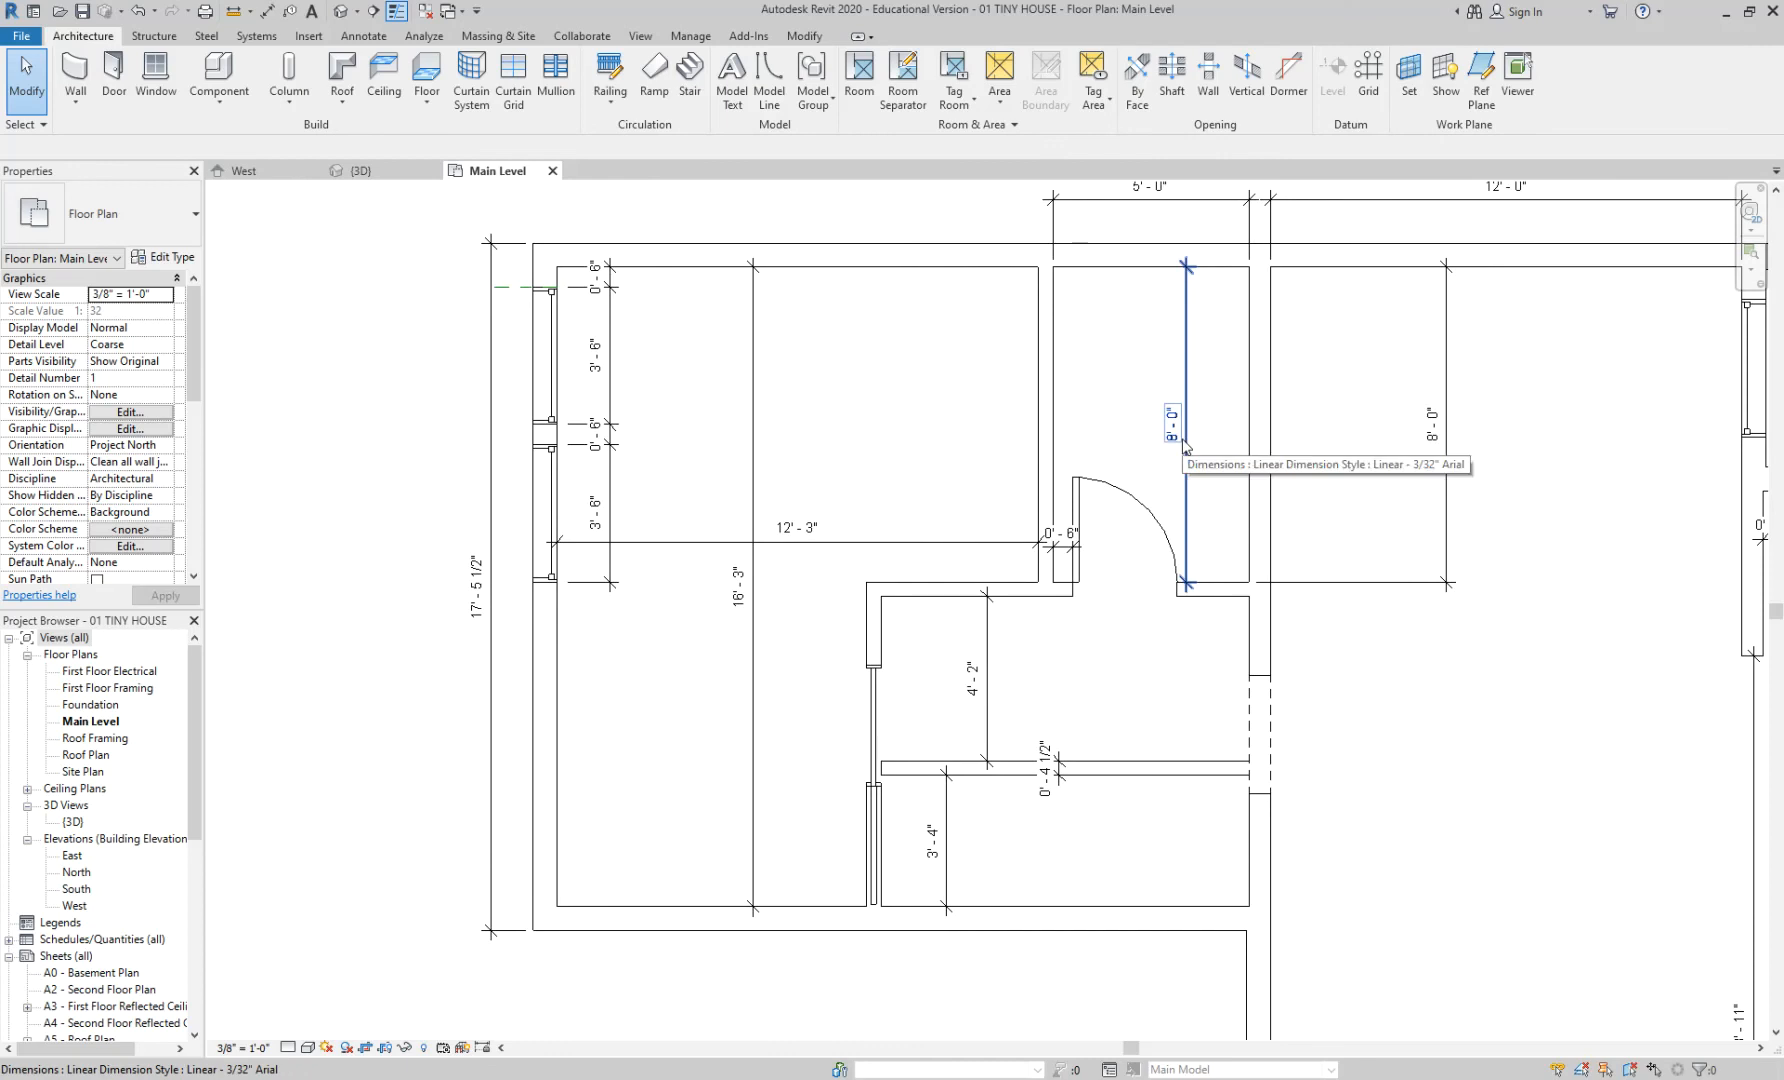
pyautogui.moveTo(1225, 423); pyautogui.dragTo(1087, 423, button='middle')
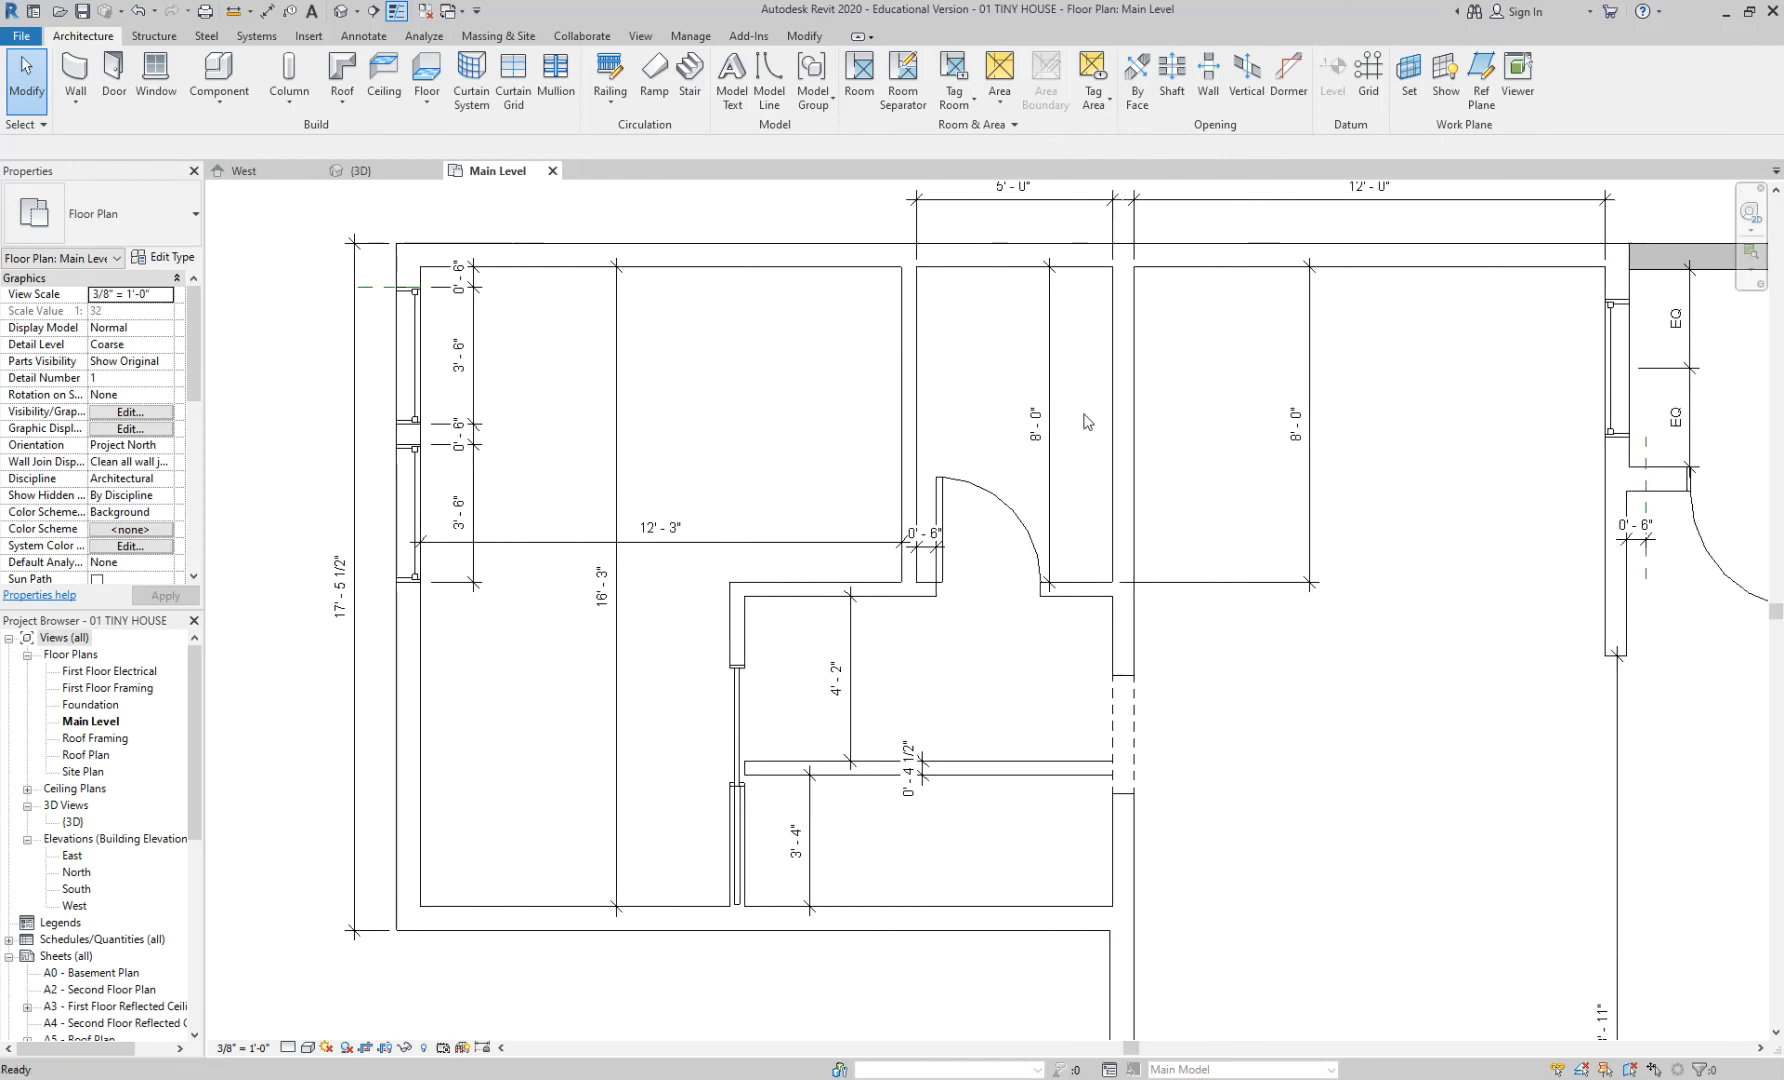
pyautogui.click(1316, 448)
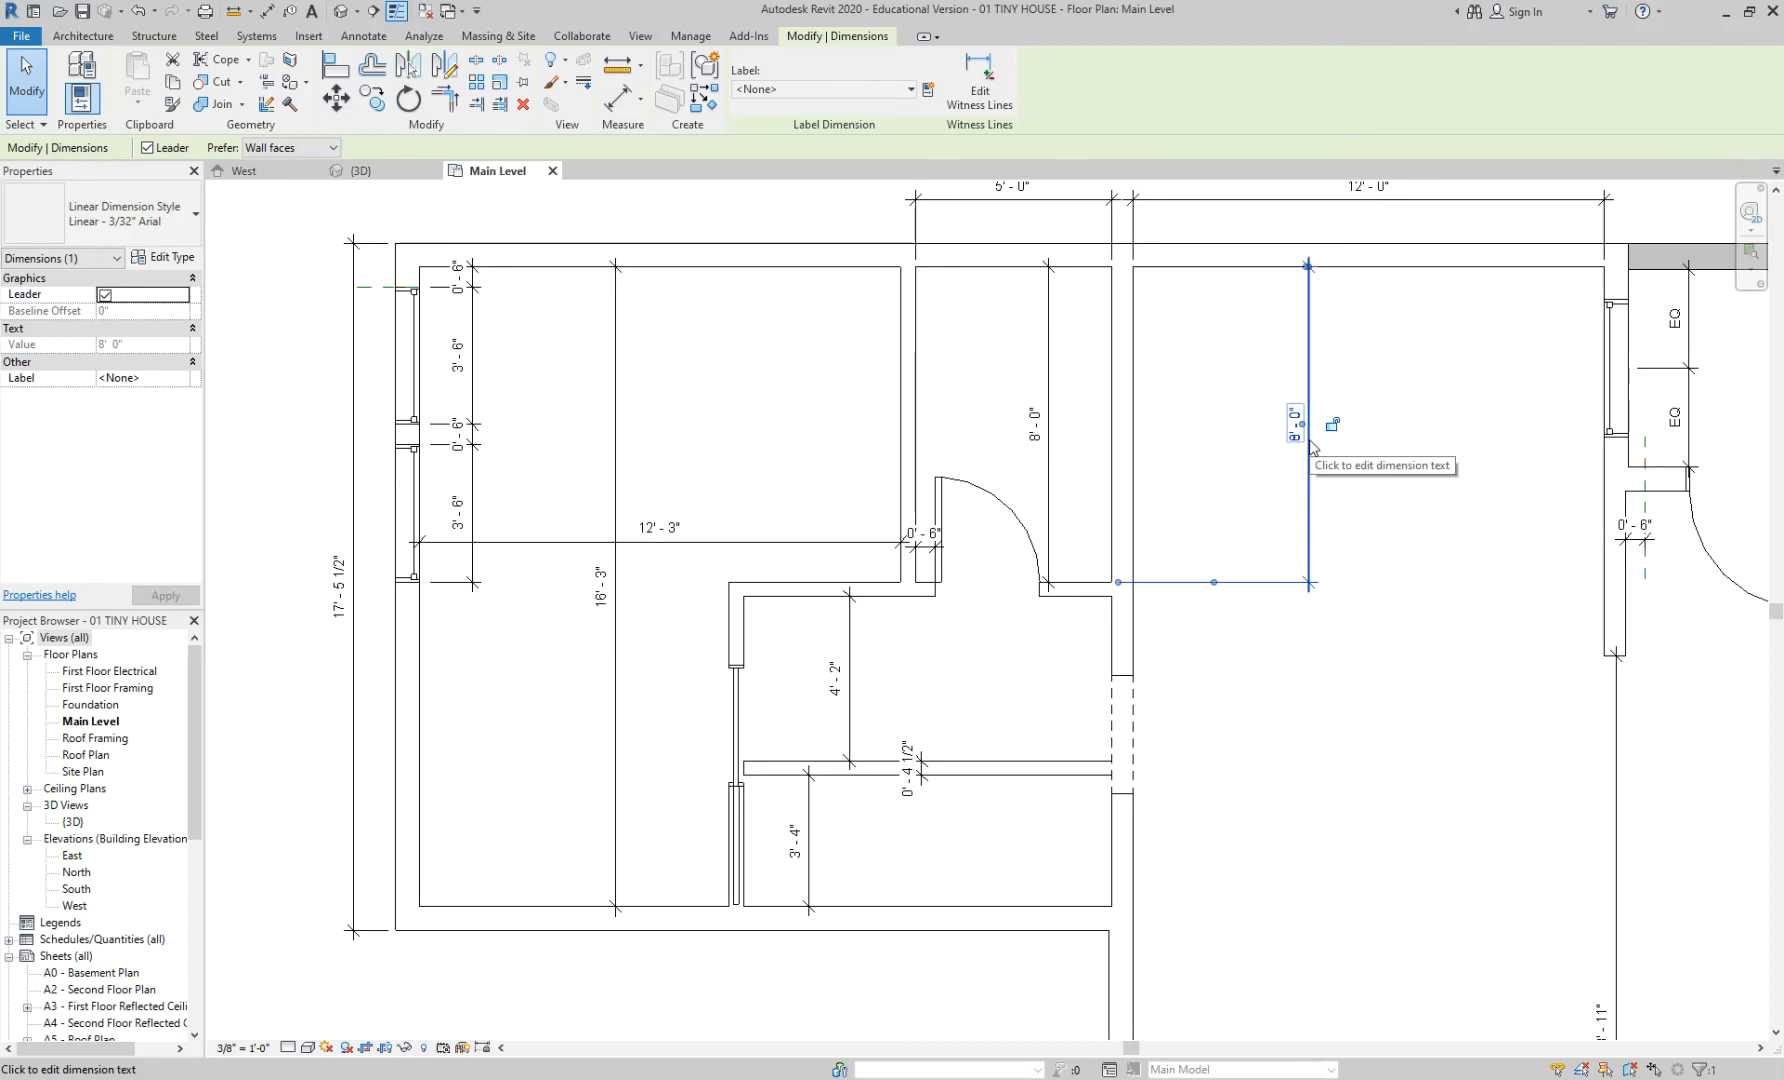
pyautogui.press('Delete')
pyautogui.hotkey('ctrl', 'z')
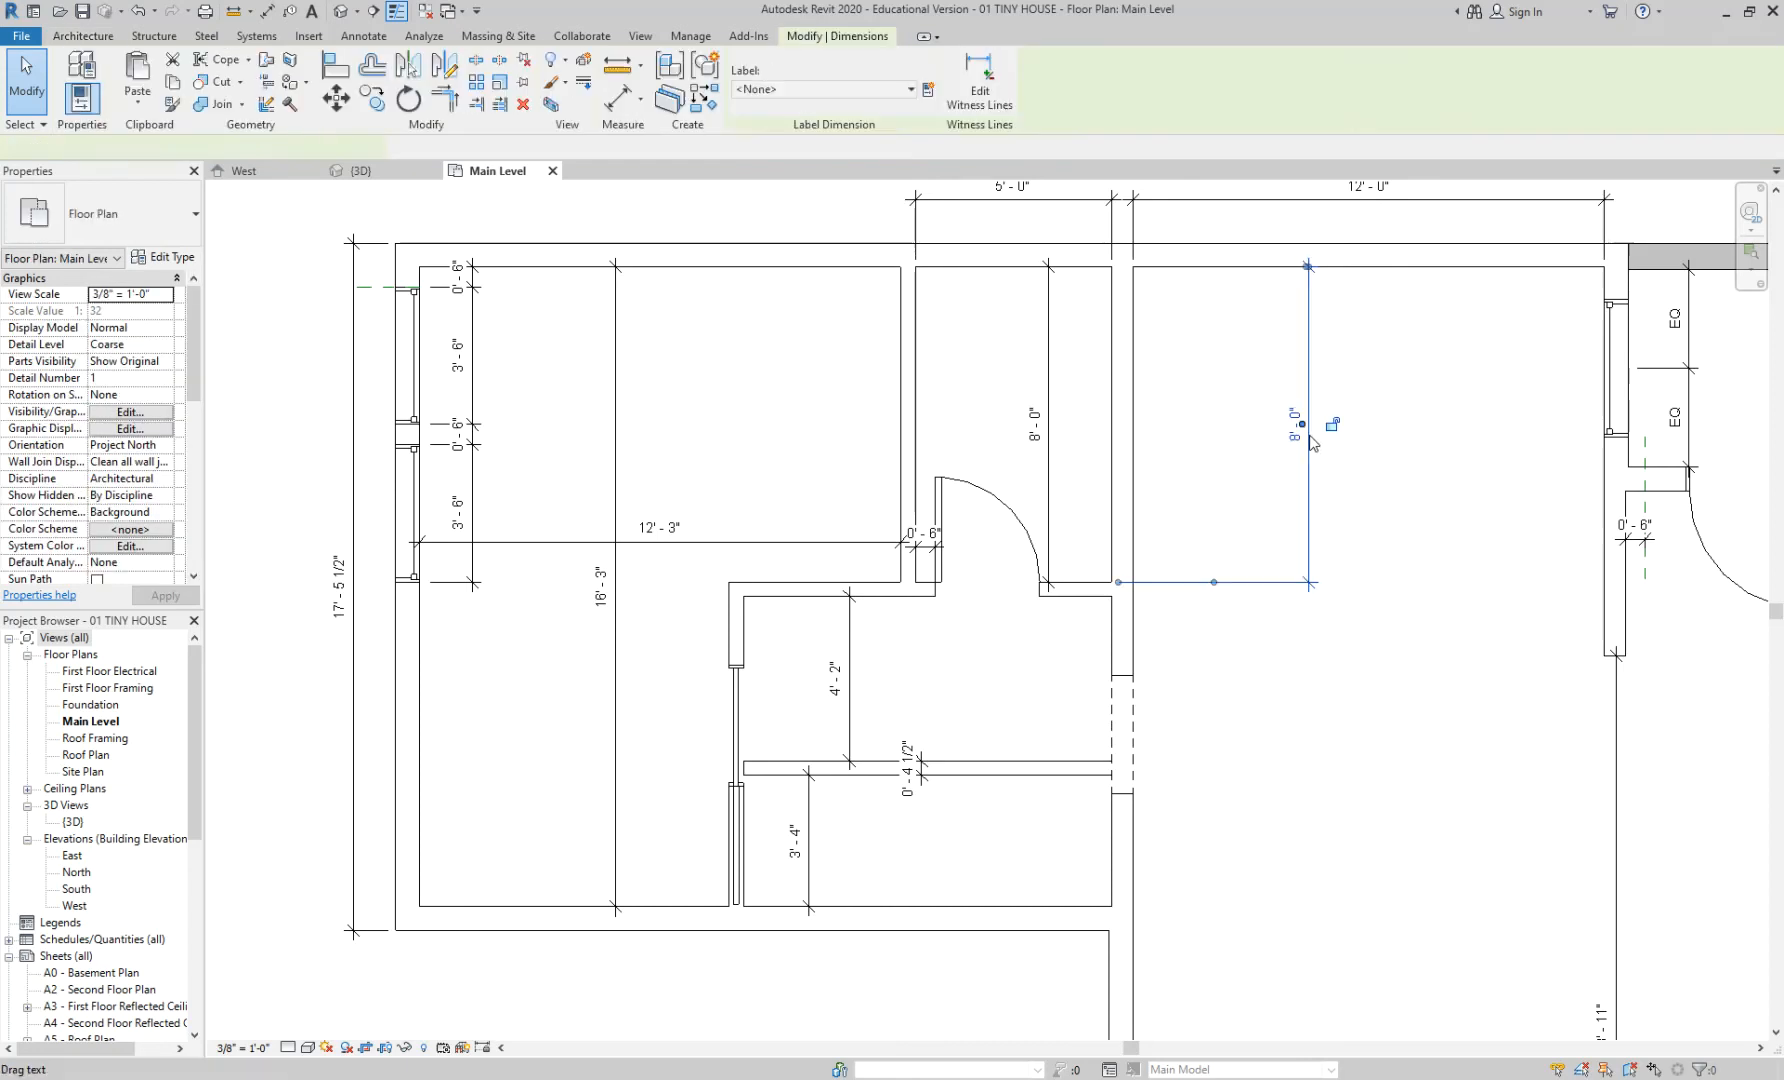
pyautogui.press('Delete')
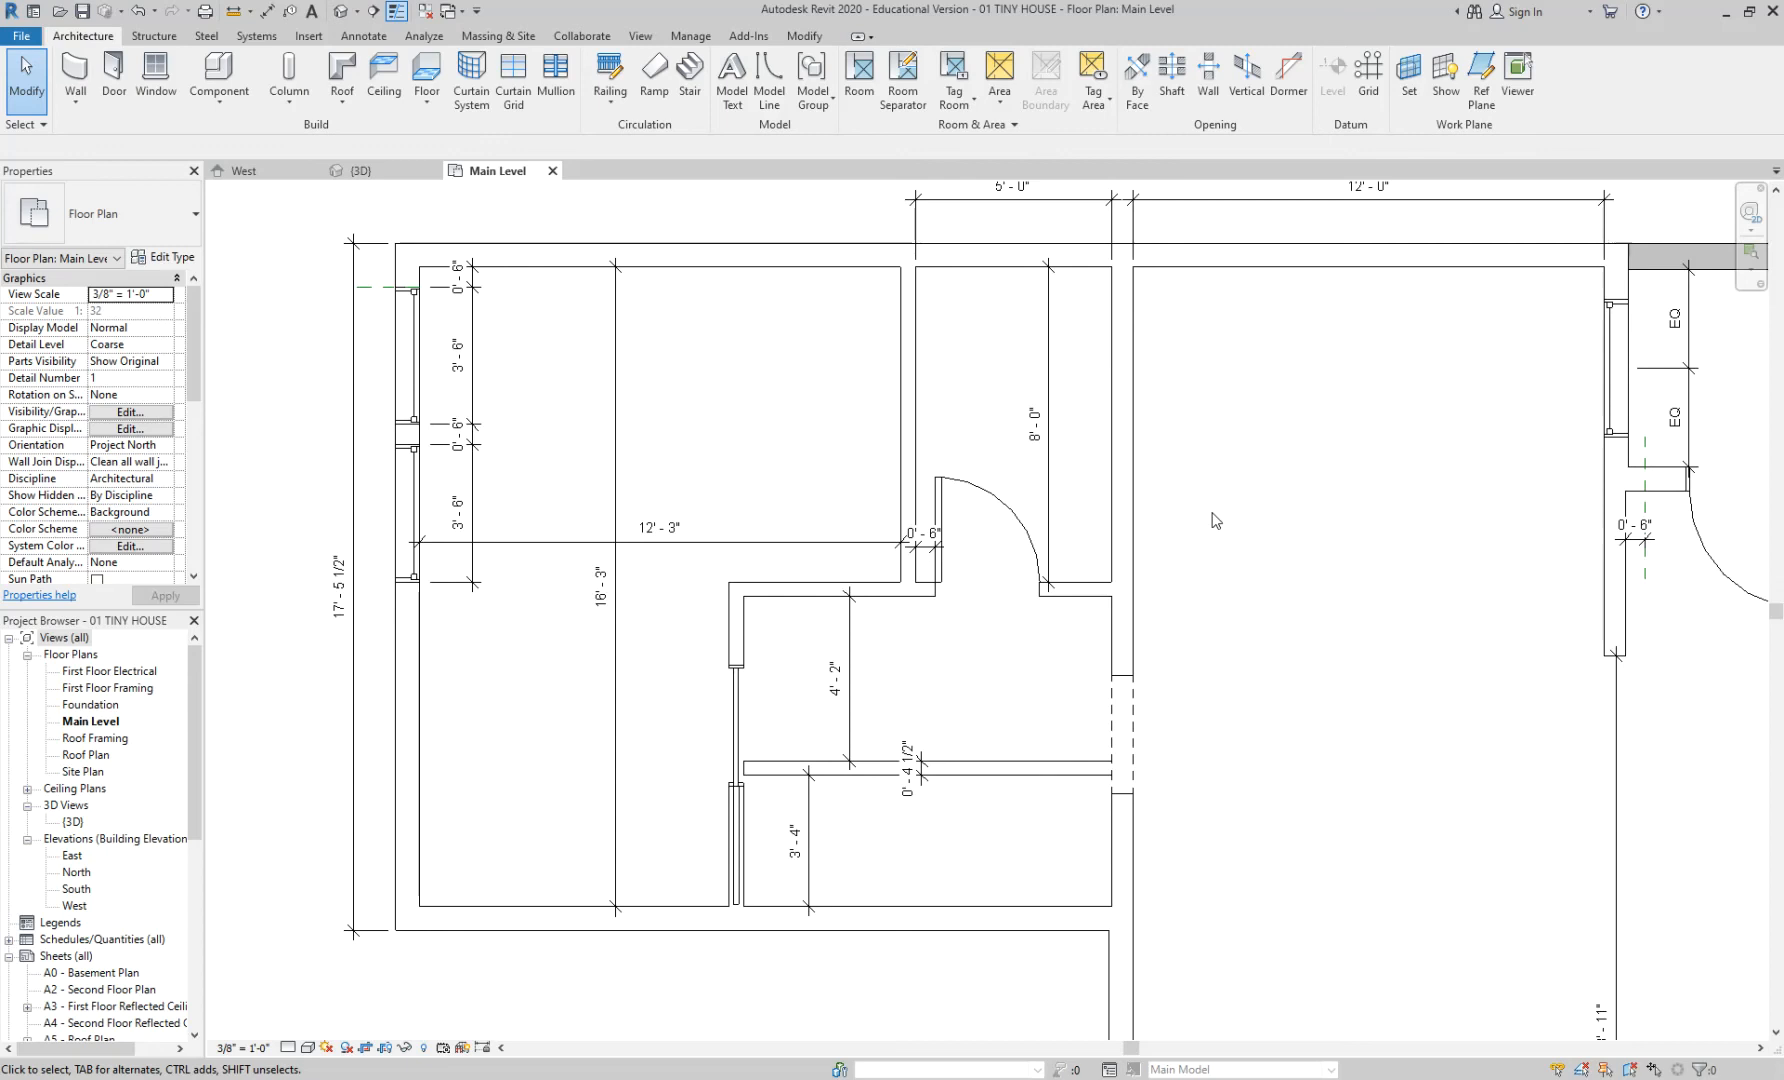
pyautogui.scroll(1, 1212, 447)
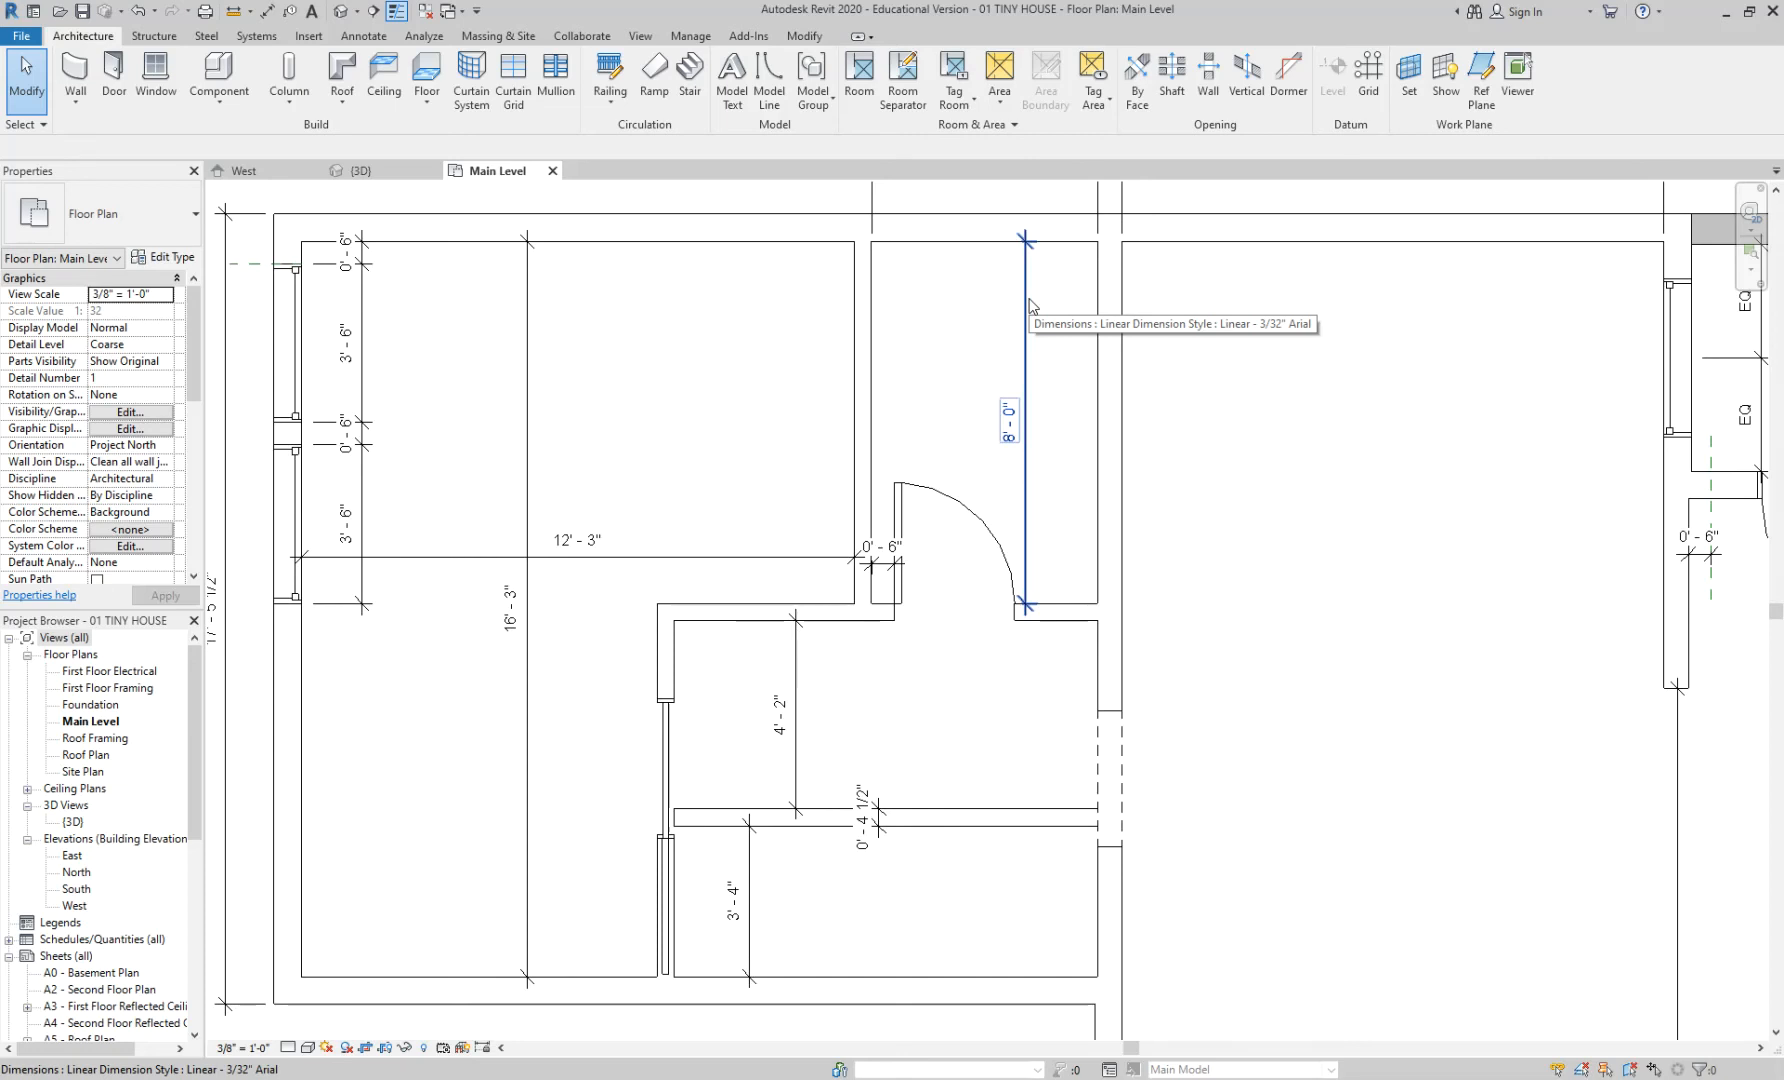
# - Redraw an 8'-0" dimension in the right room, then delete it as well
pyautogui.press('d')
pyautogui.press('i')
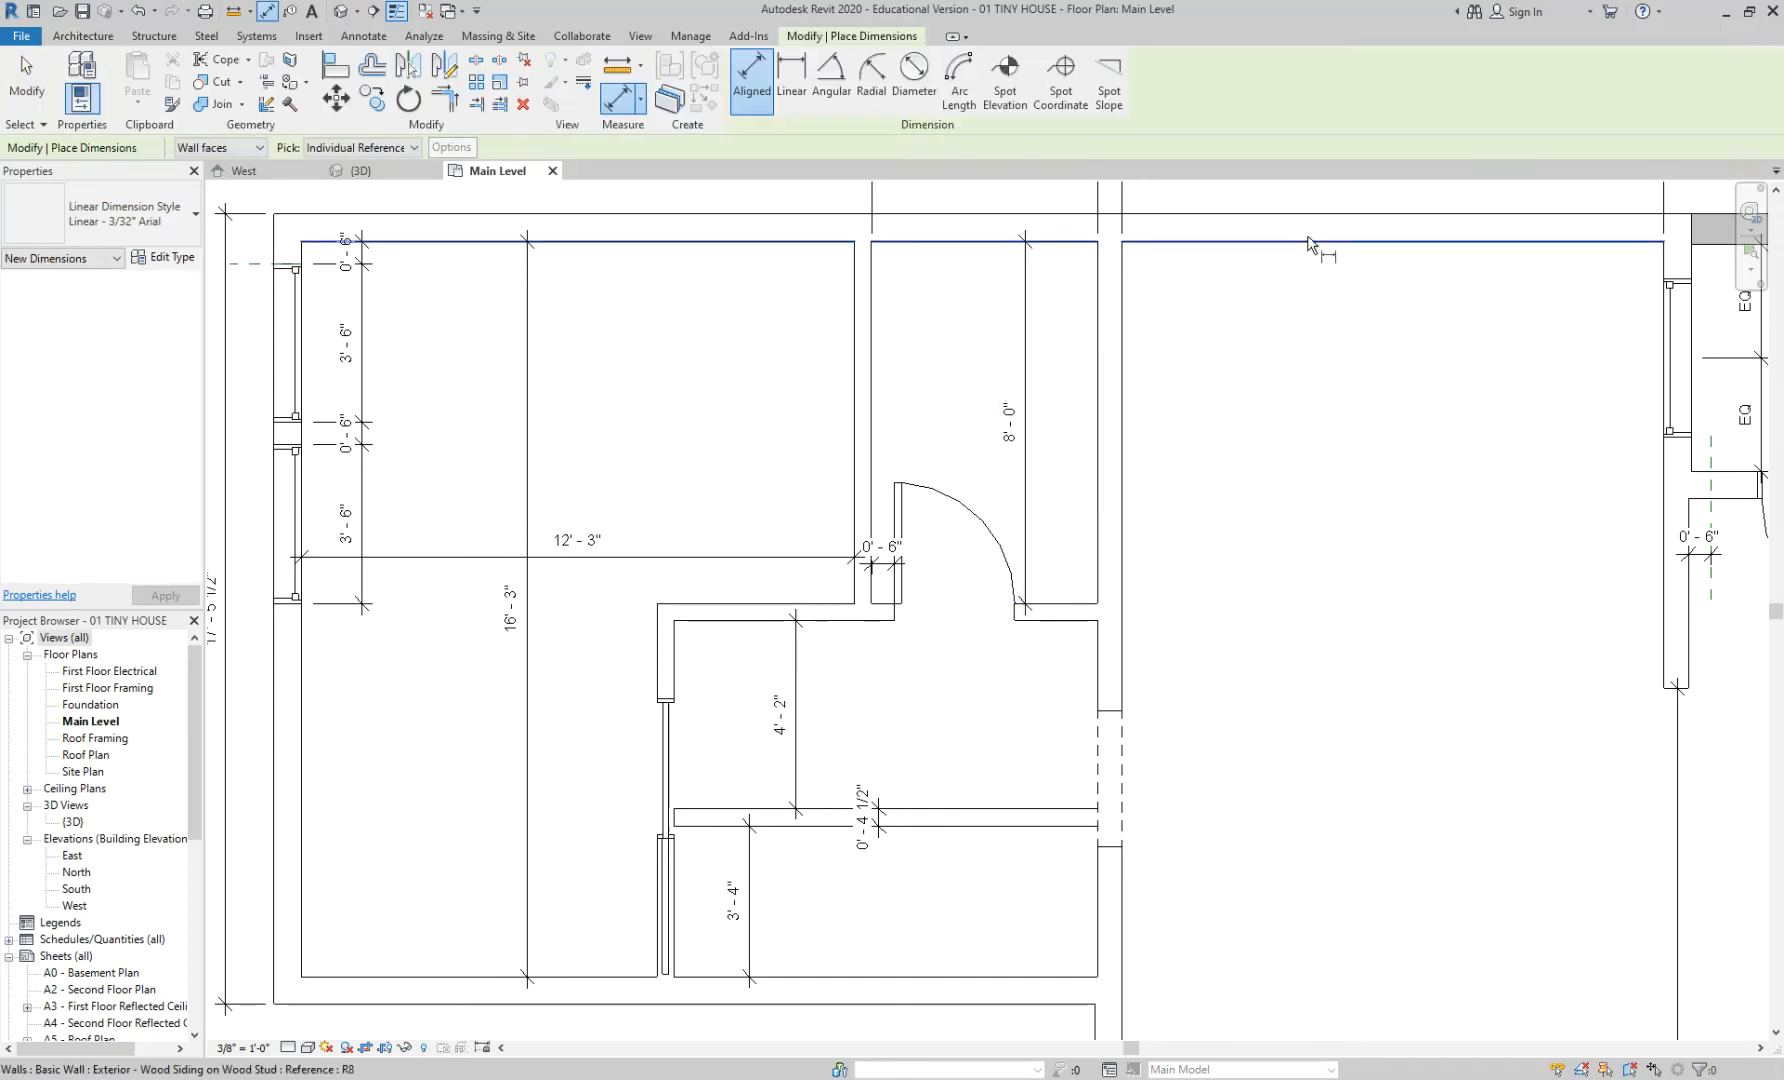
pyautogui.click(1311, 248)
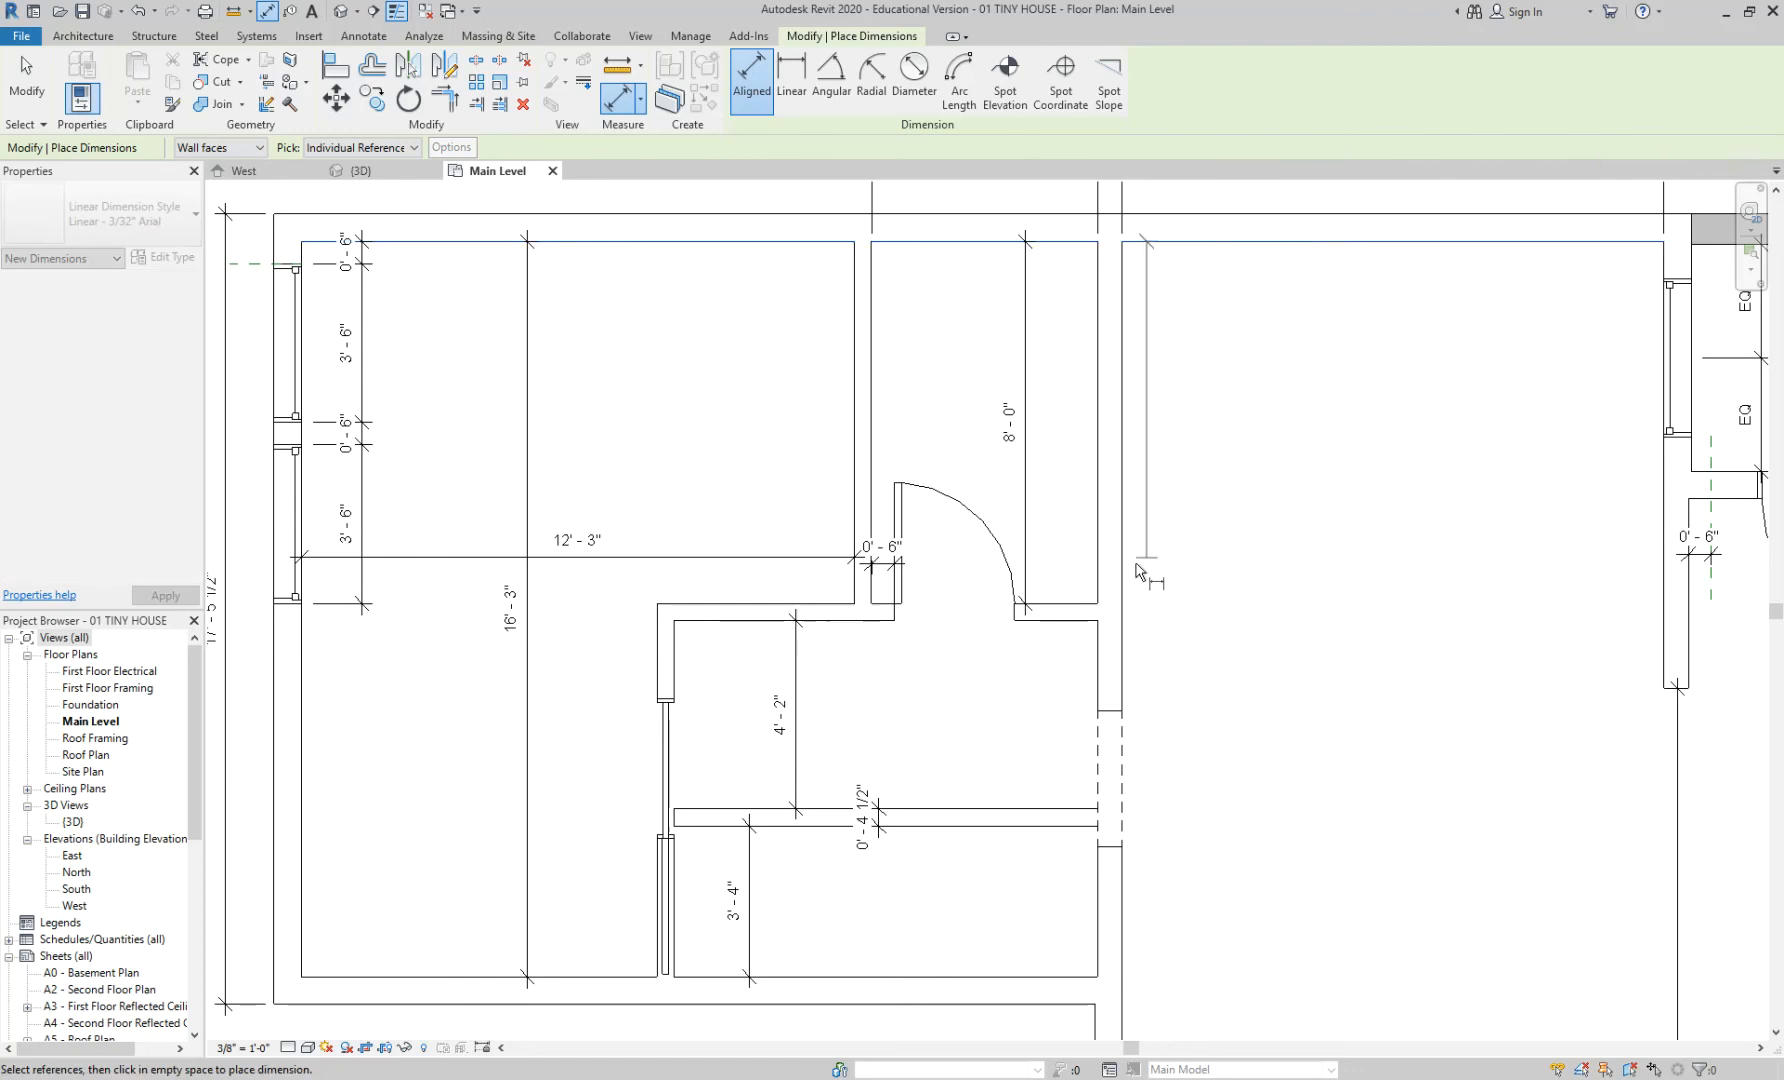
pyautogui.click(1090, 602)
pyautogui.click(1233, 656)
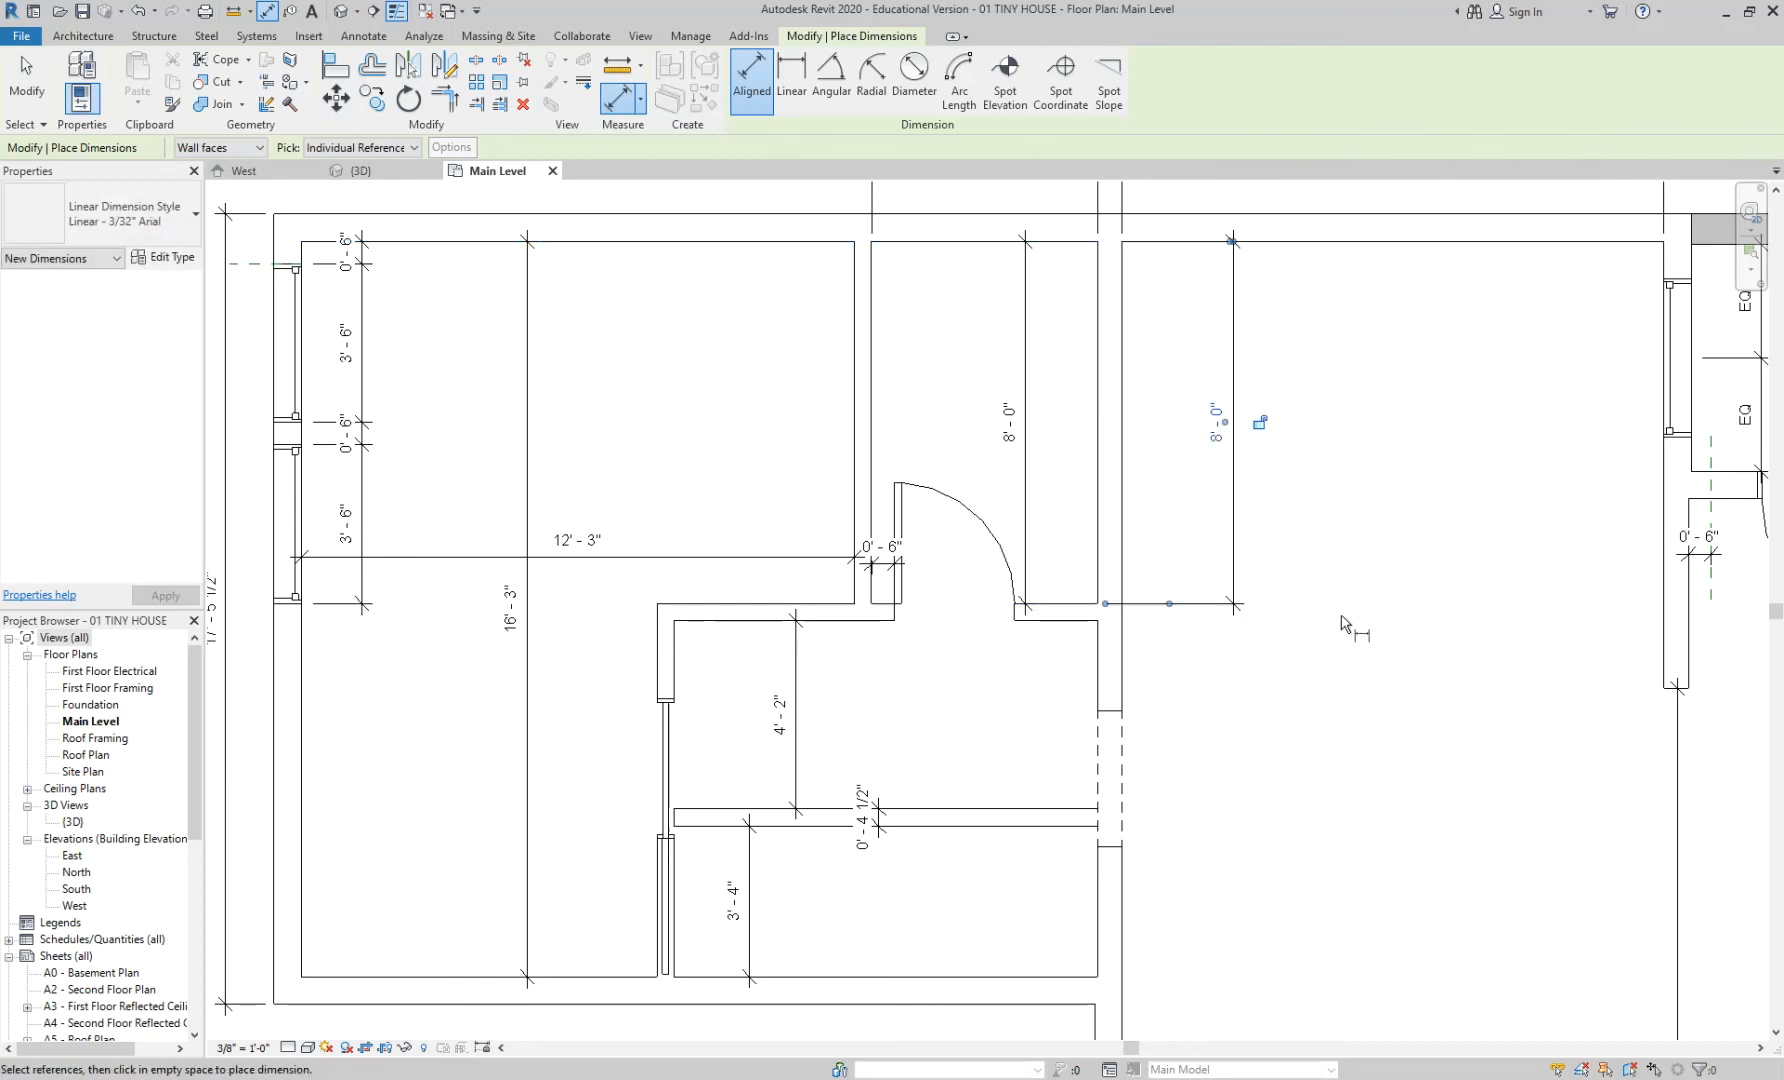
pyautogui.press('Escape')
pyautogui.press('Escape')
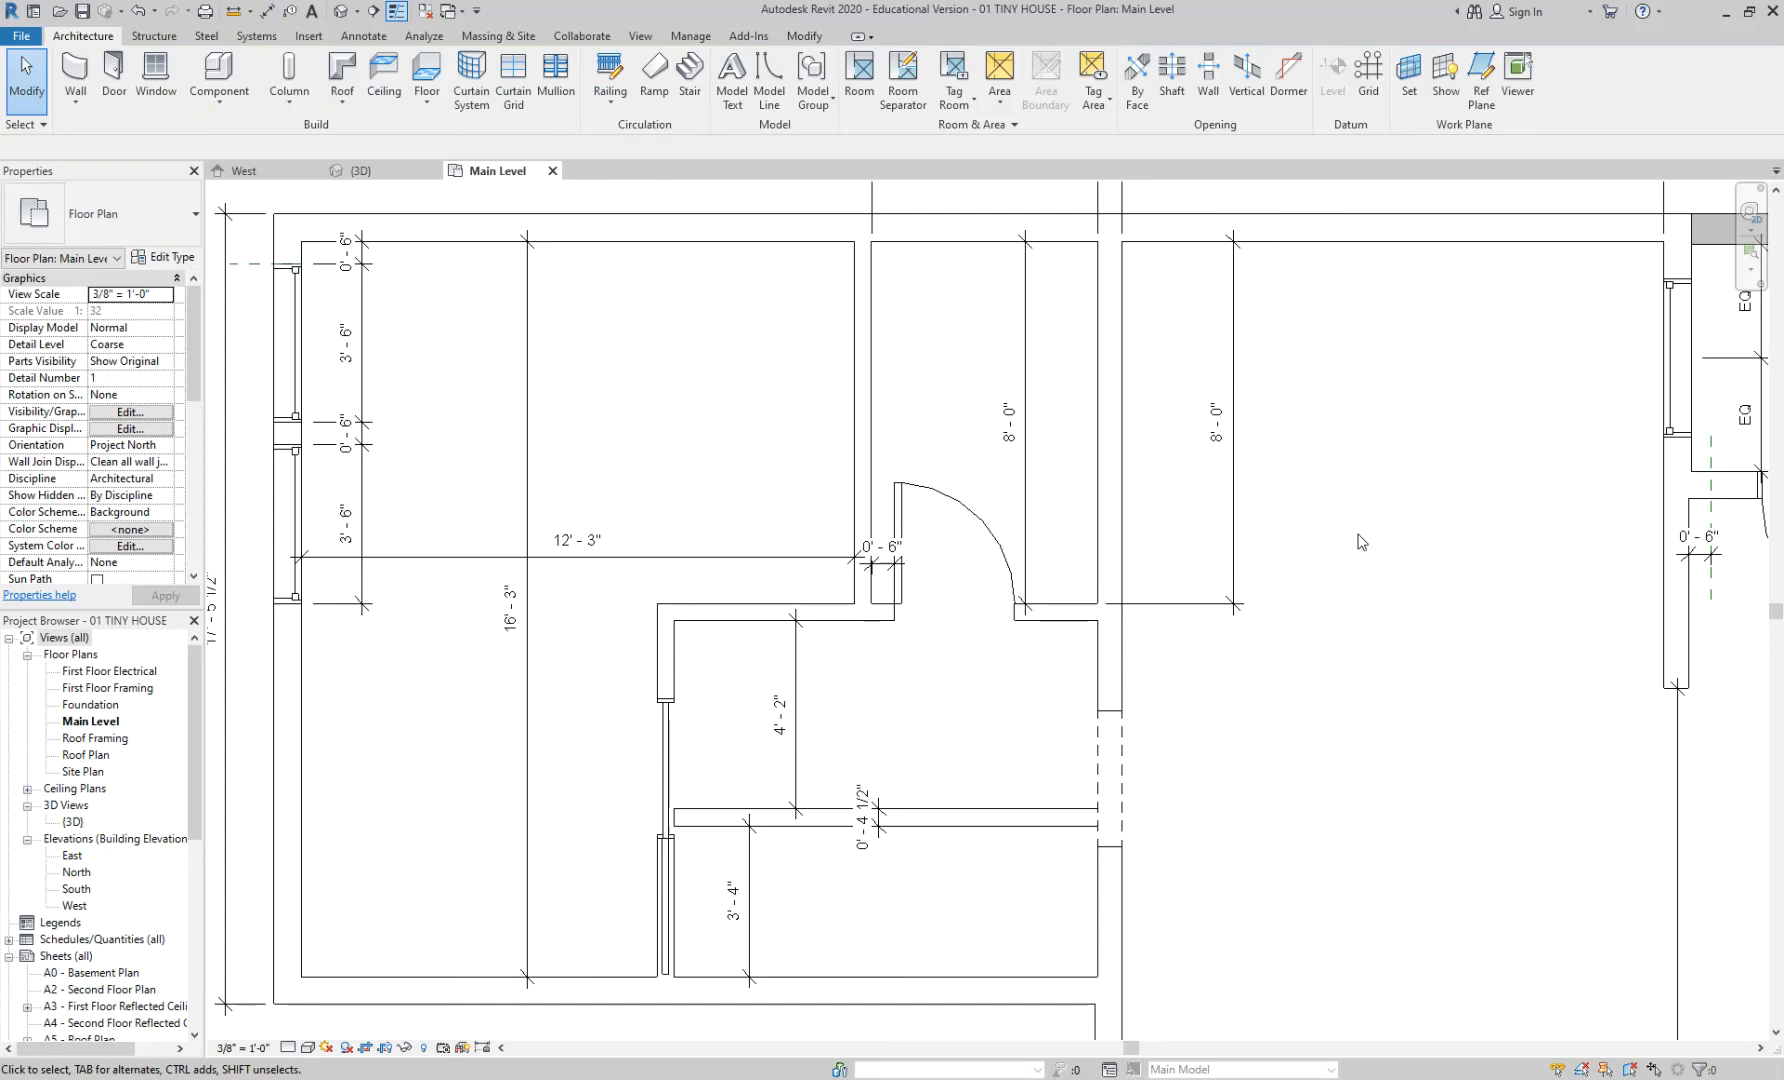
pyautogui.click(1232, 376)
pyautogui.press('Delete')
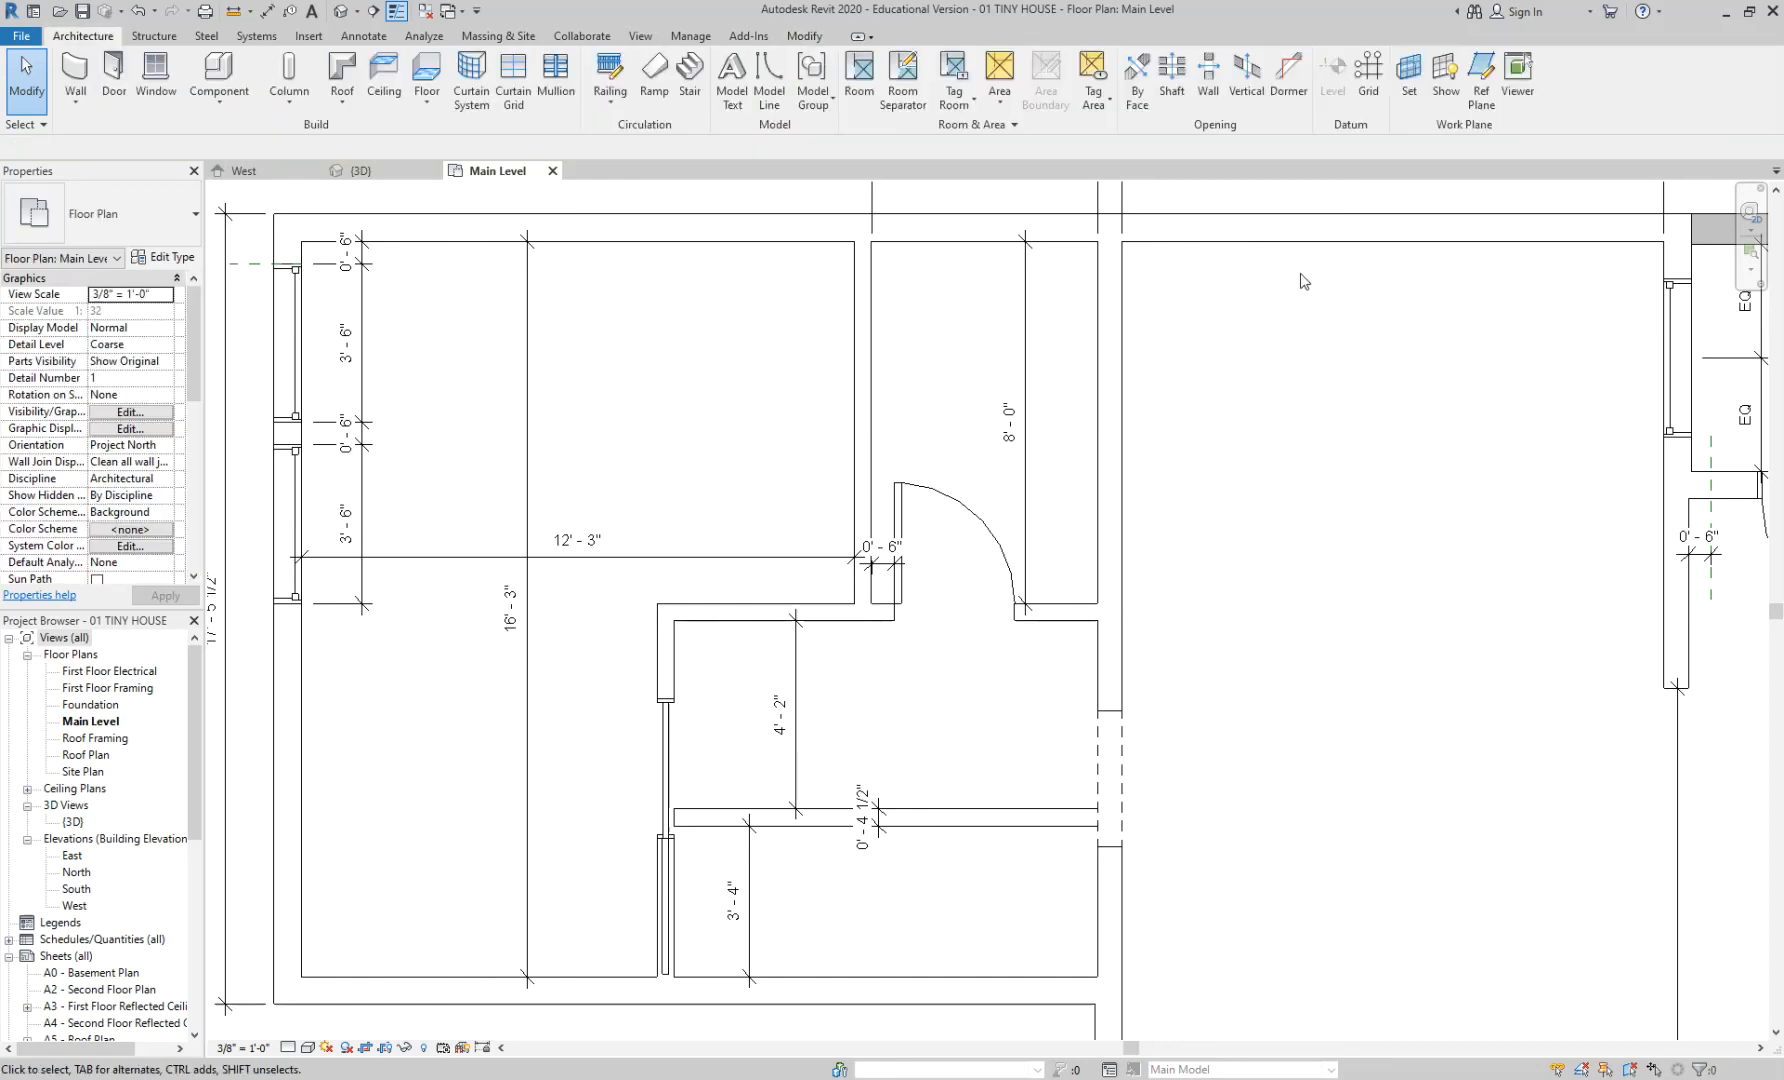
pyautogui.moveTo(1298, 280); pyautogui.dragTo(1315, 340, button='middle')
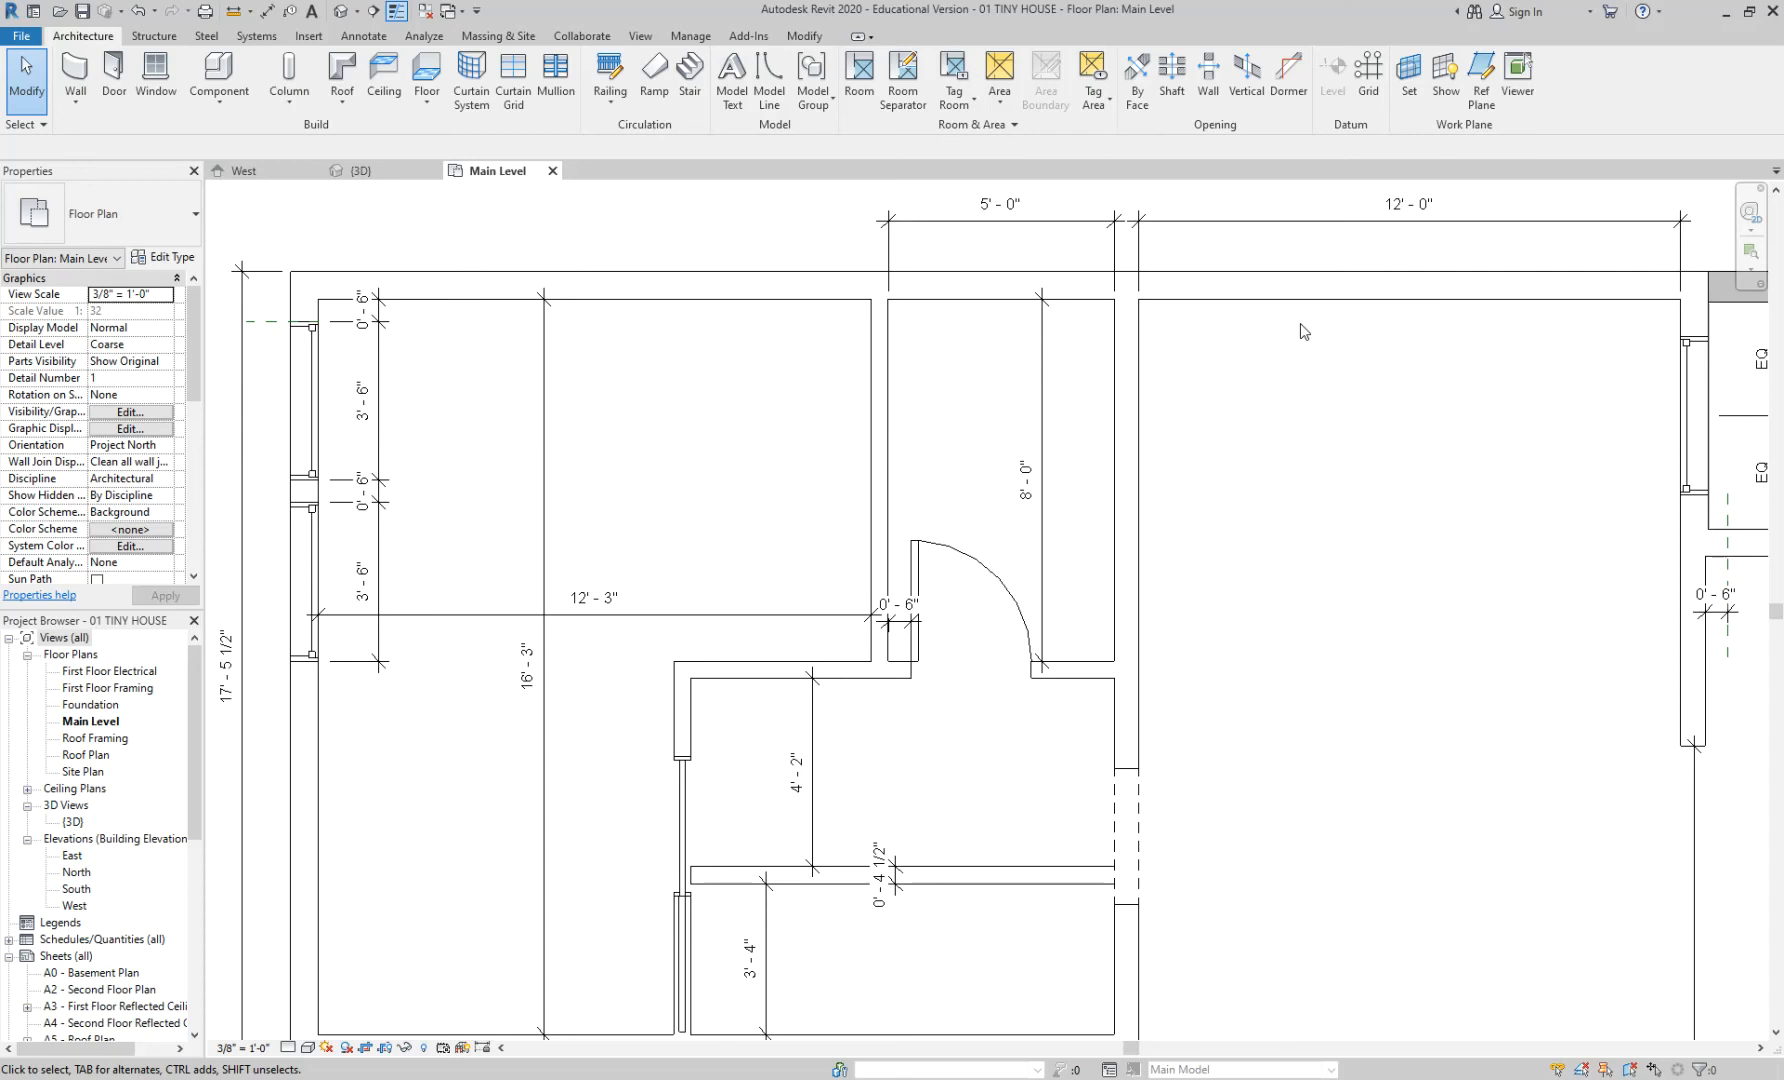
pyautogui.click(1303, 292)
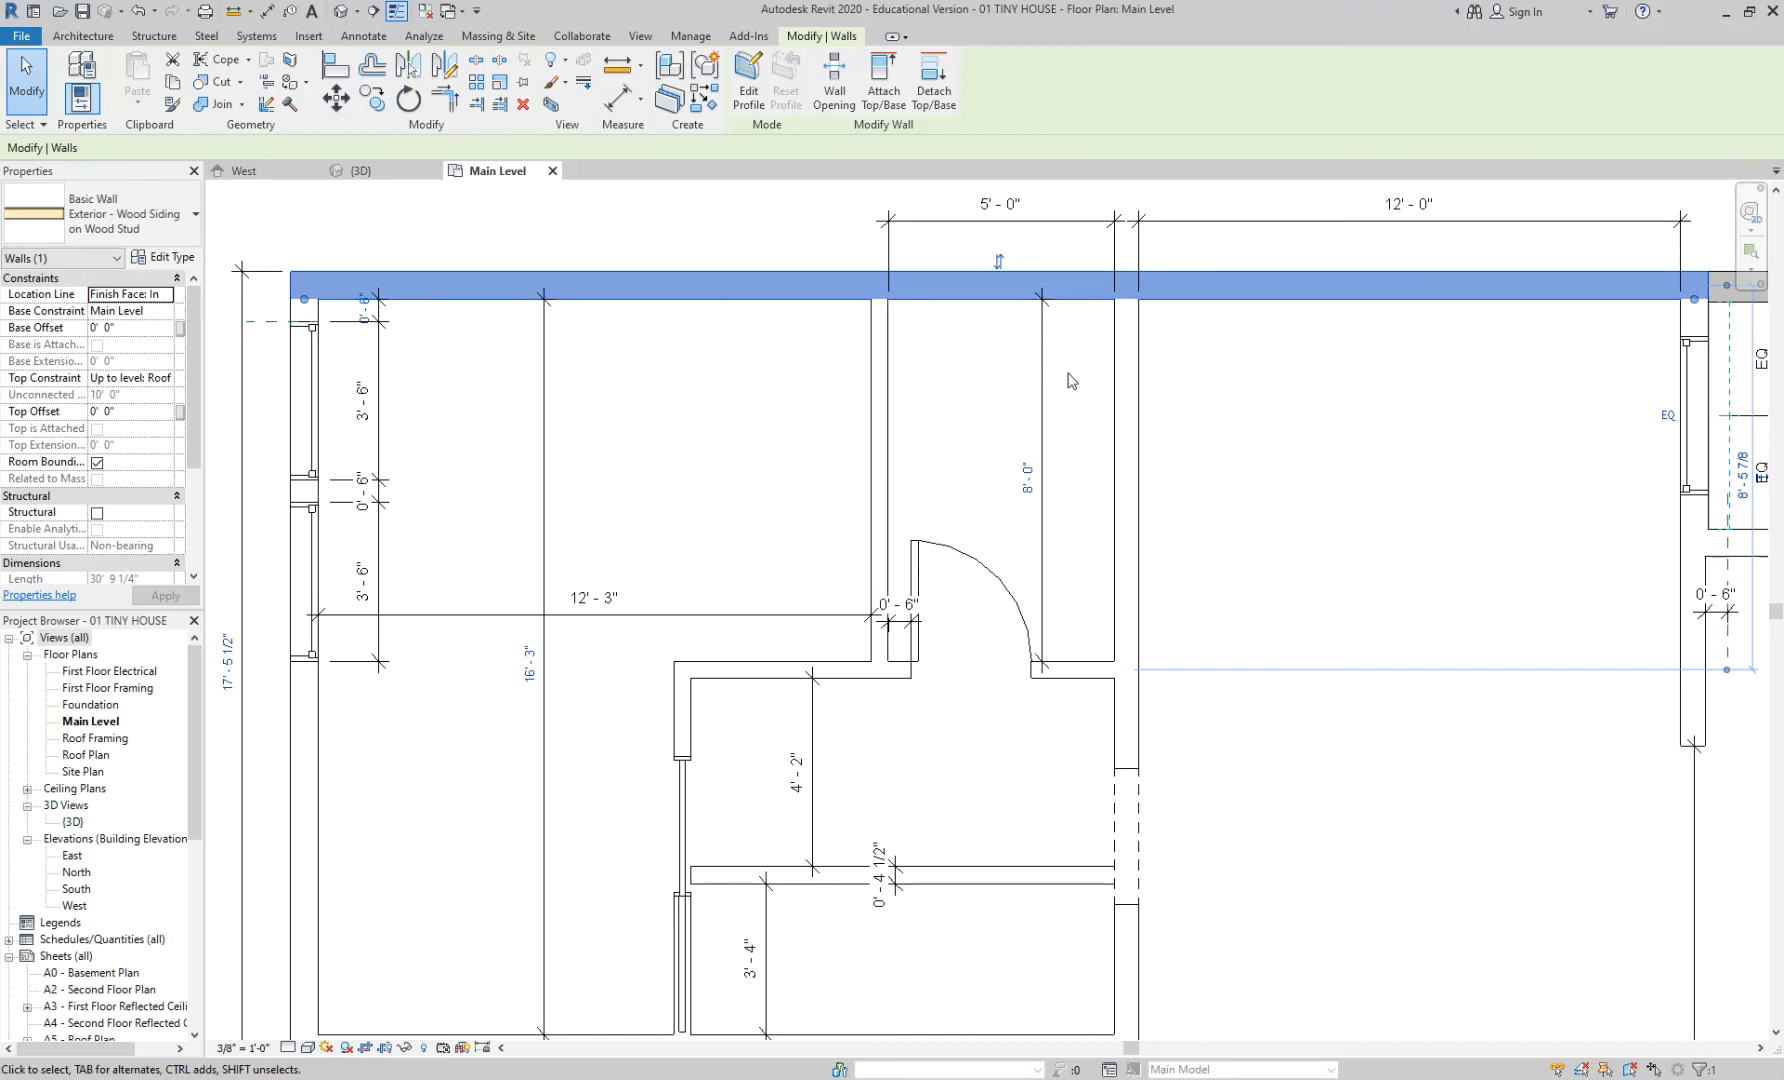
pyautogui.click(1226, 418)
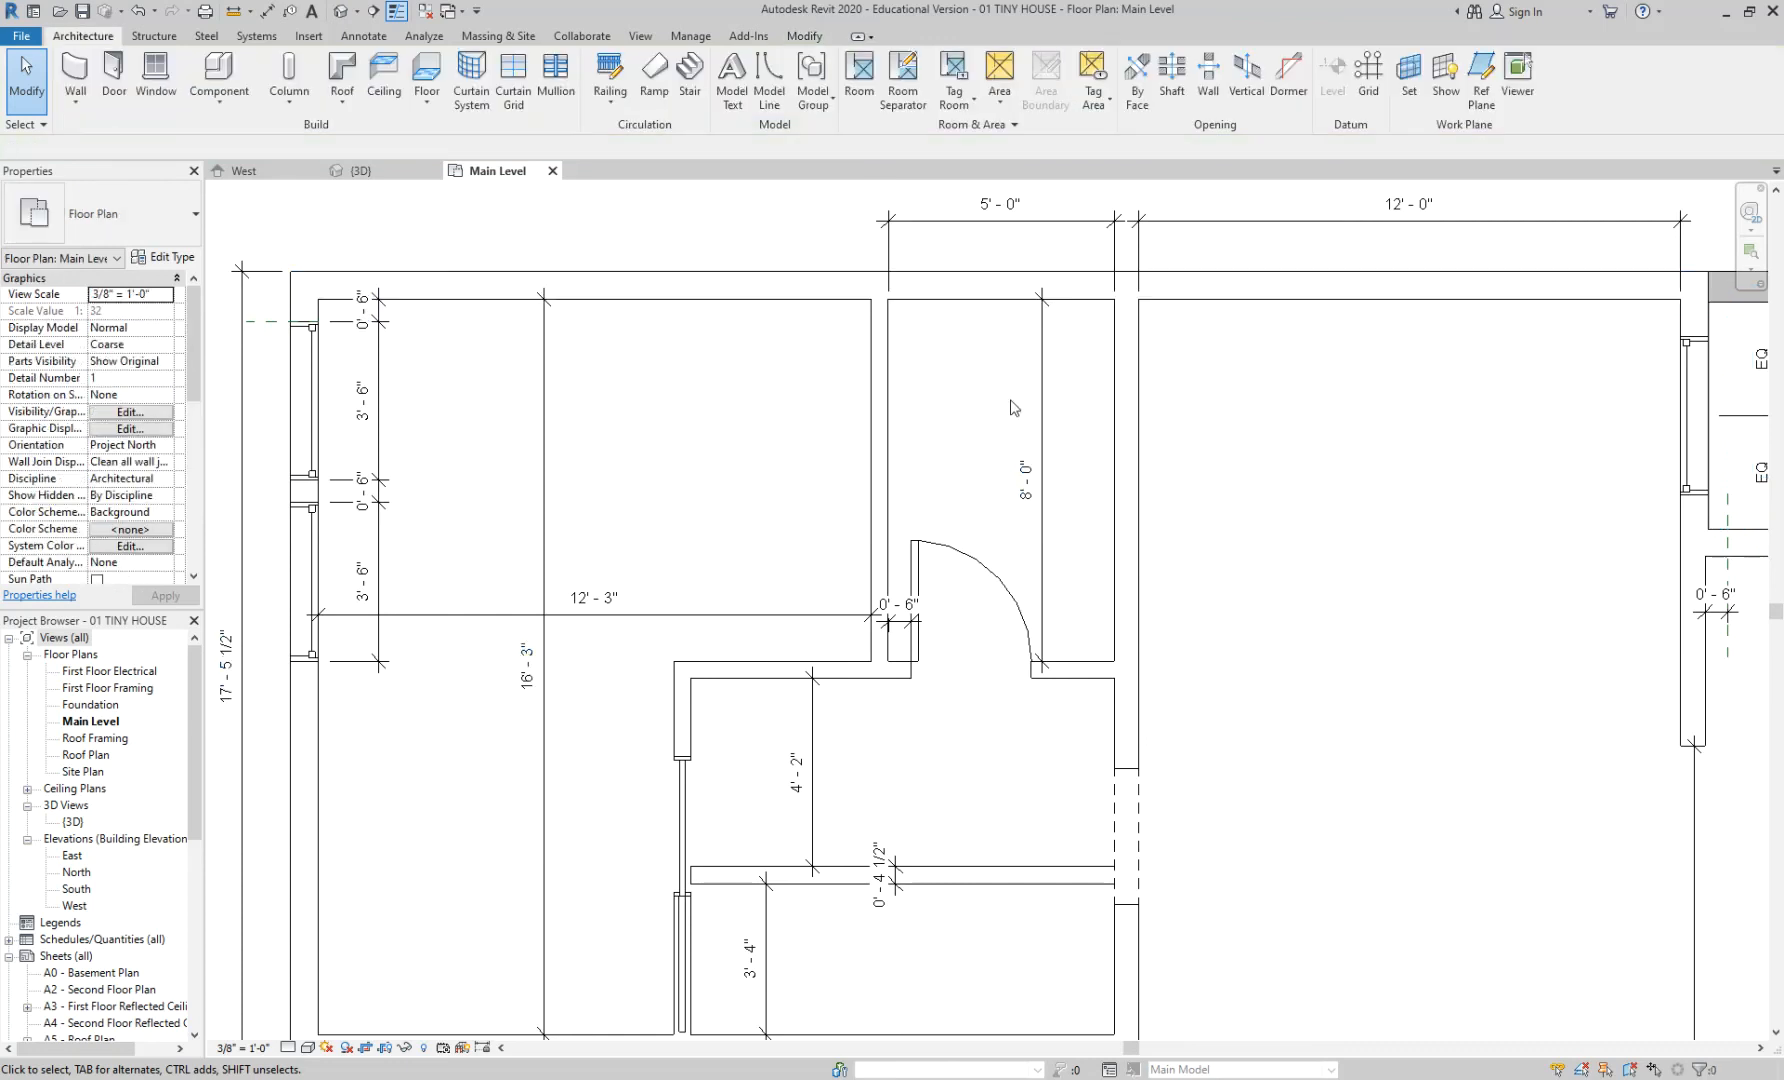
pyautogui.click(1075, 668)
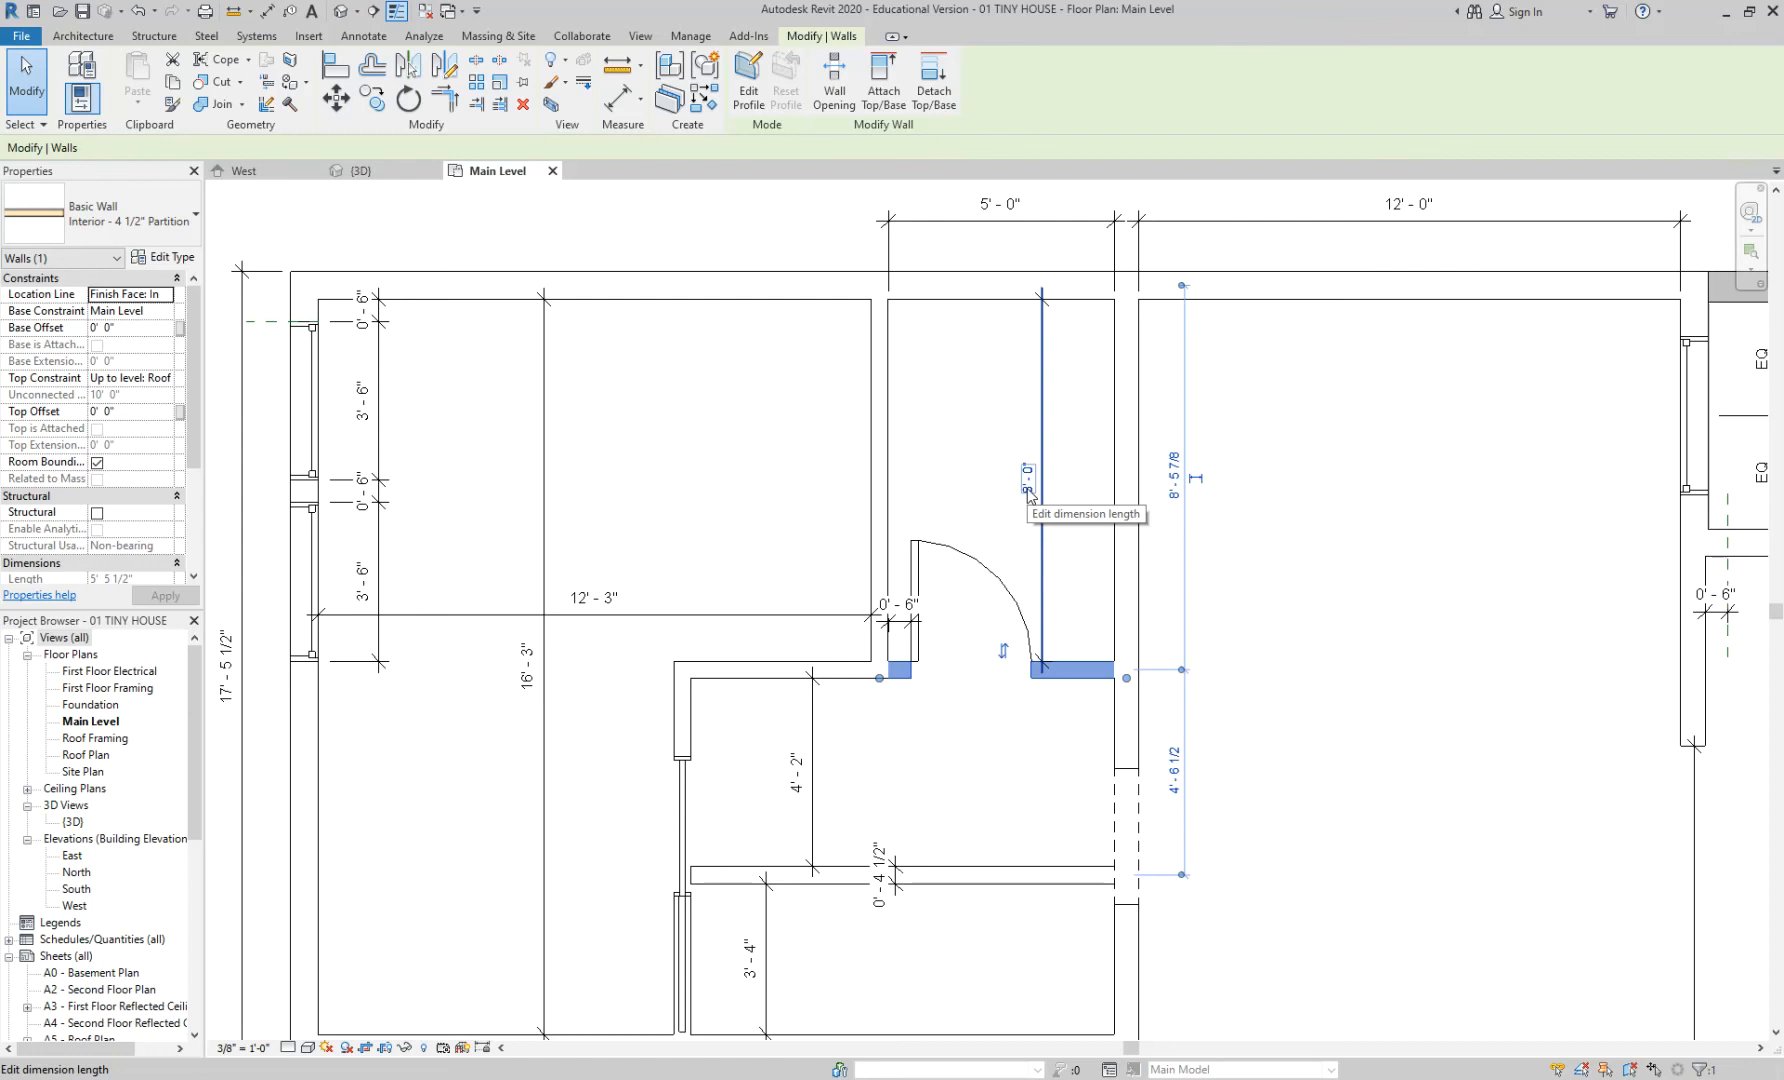
pyautogui.click(1275, 470)
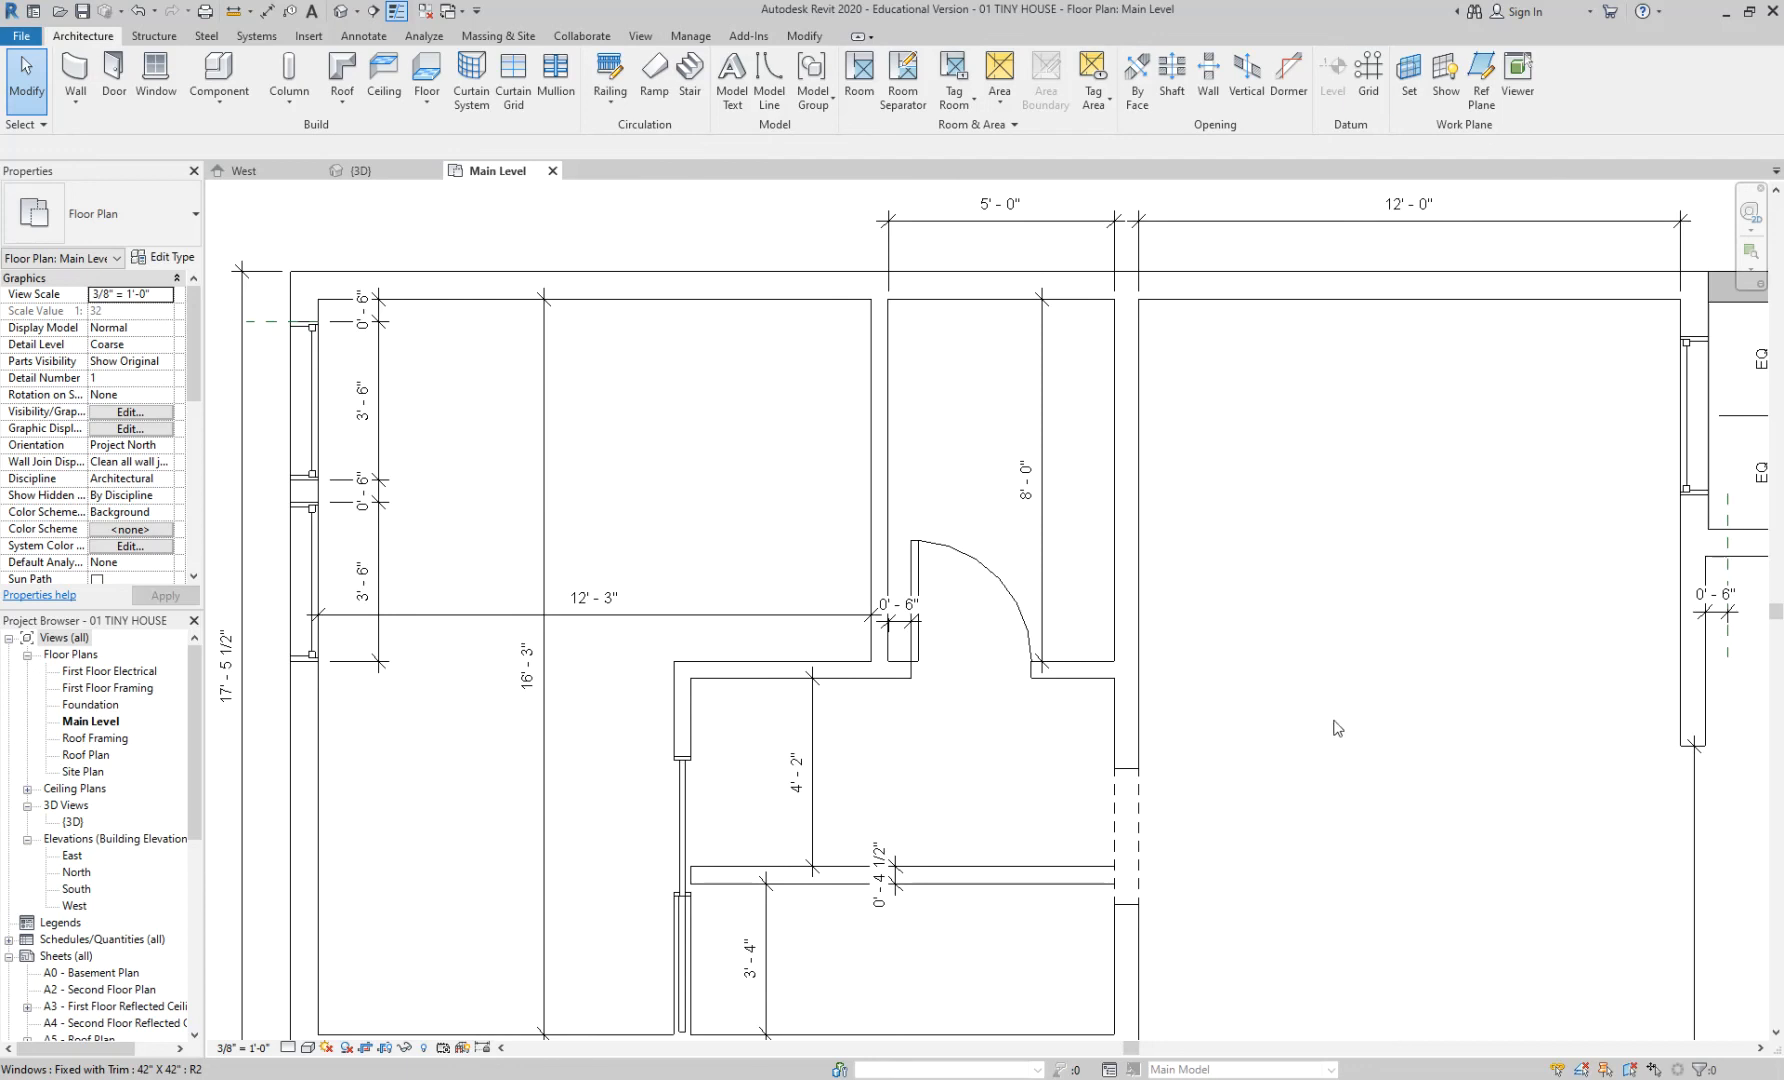
pyautogui.moveTo(1285, 727); pyautogui.dragTo(1365, 588, button='middle')
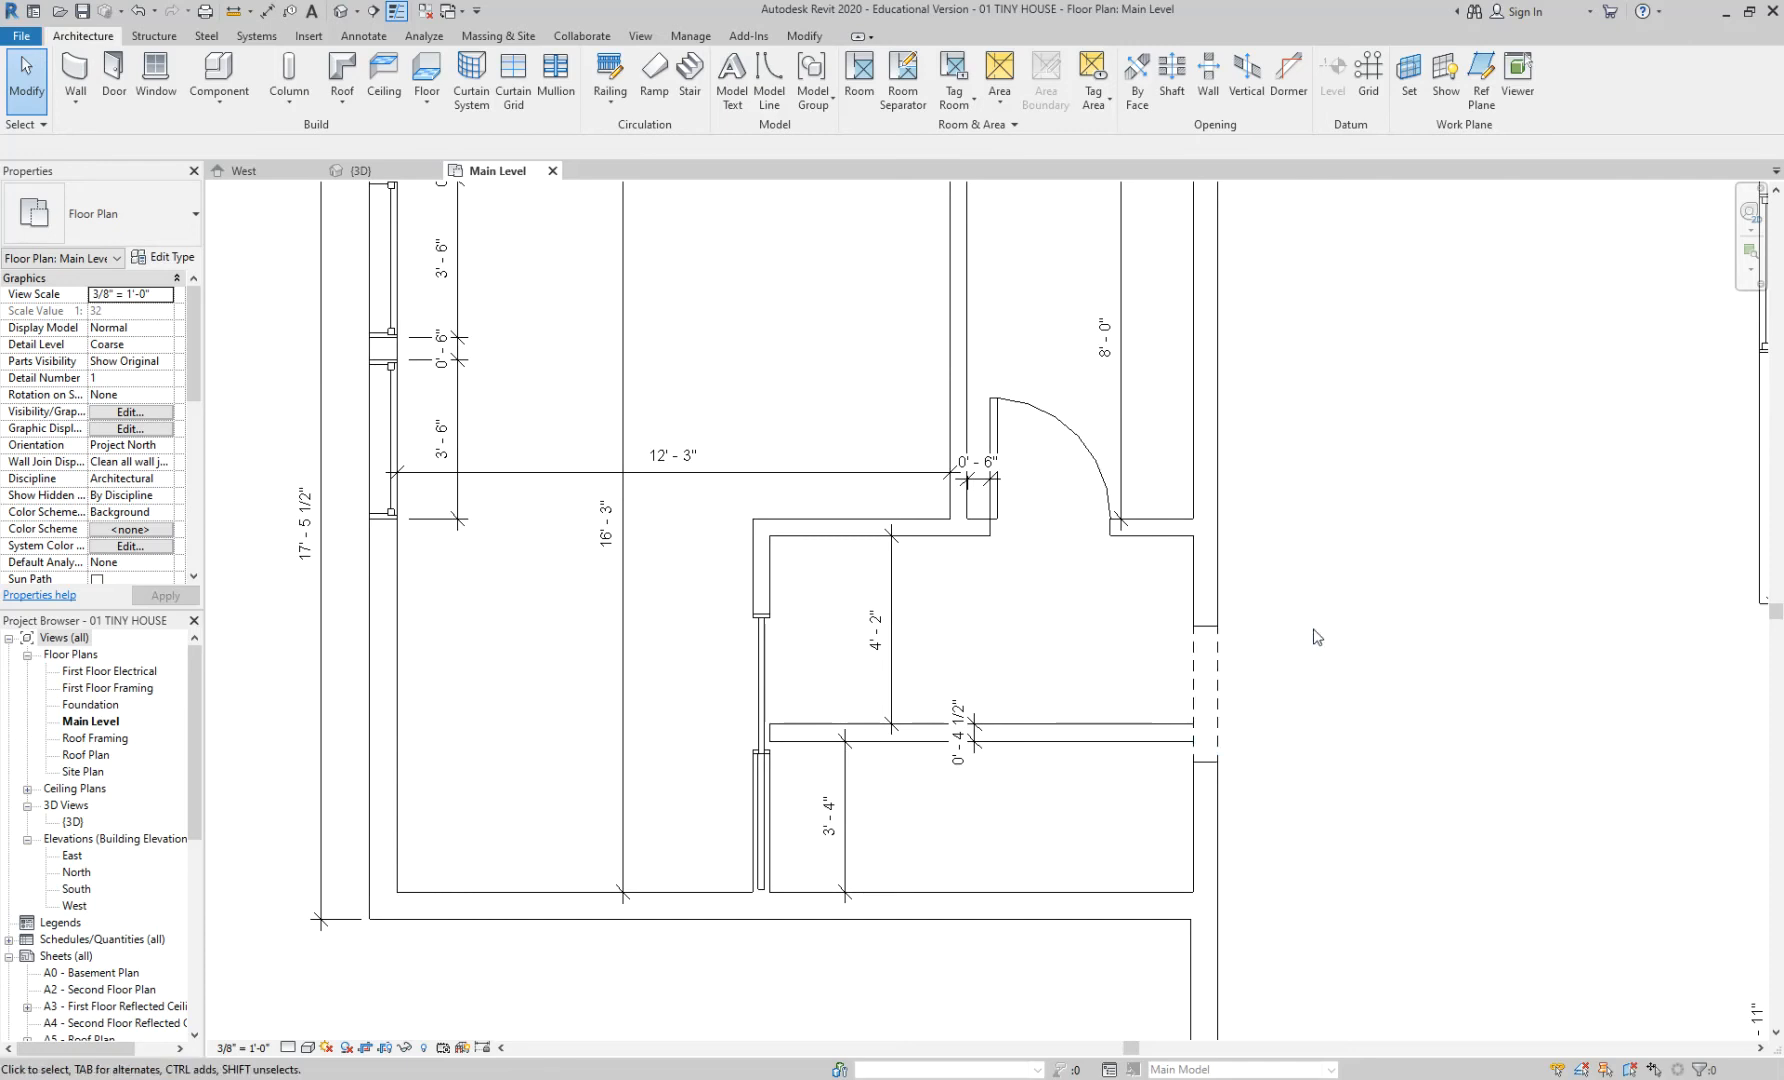
pyautogui.scroll(2, 1314, 690)
pyautogui.scroll(1, 1314, 690)
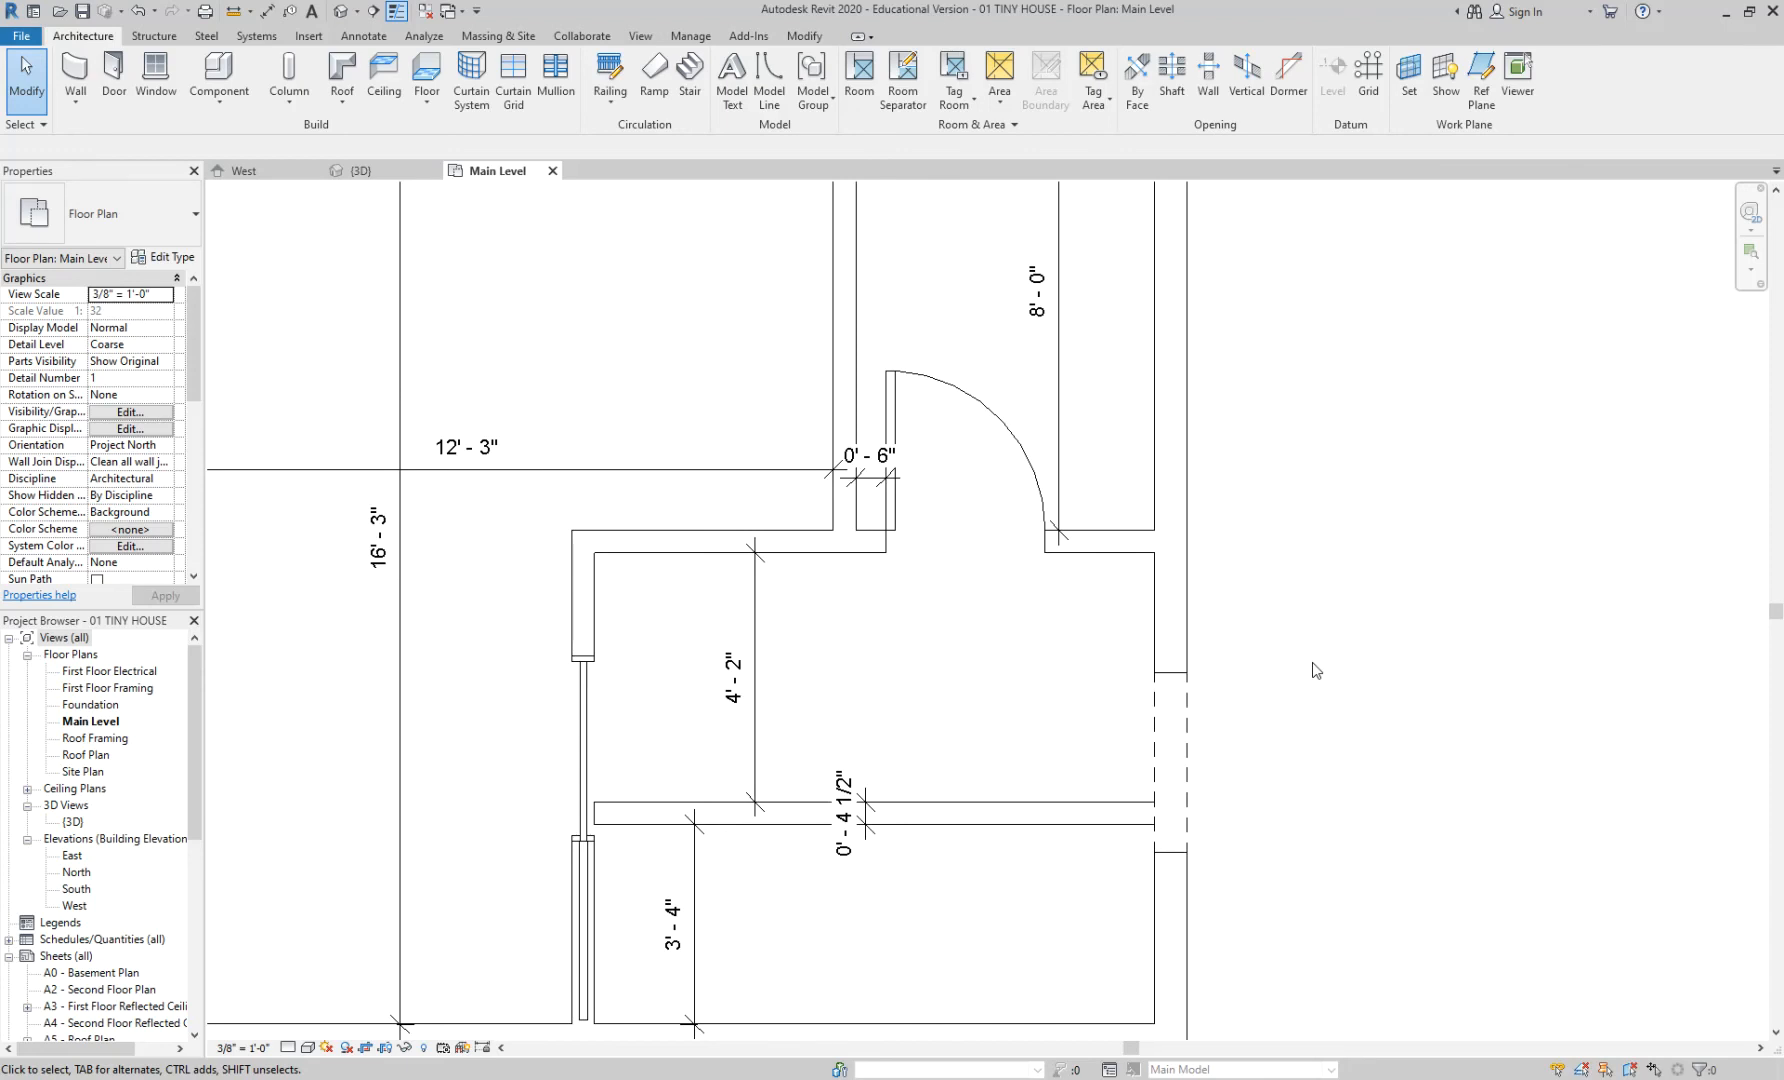
pyautogui.press('d')
pyautogui.press('i')
pyautogui.click(1100, 560)
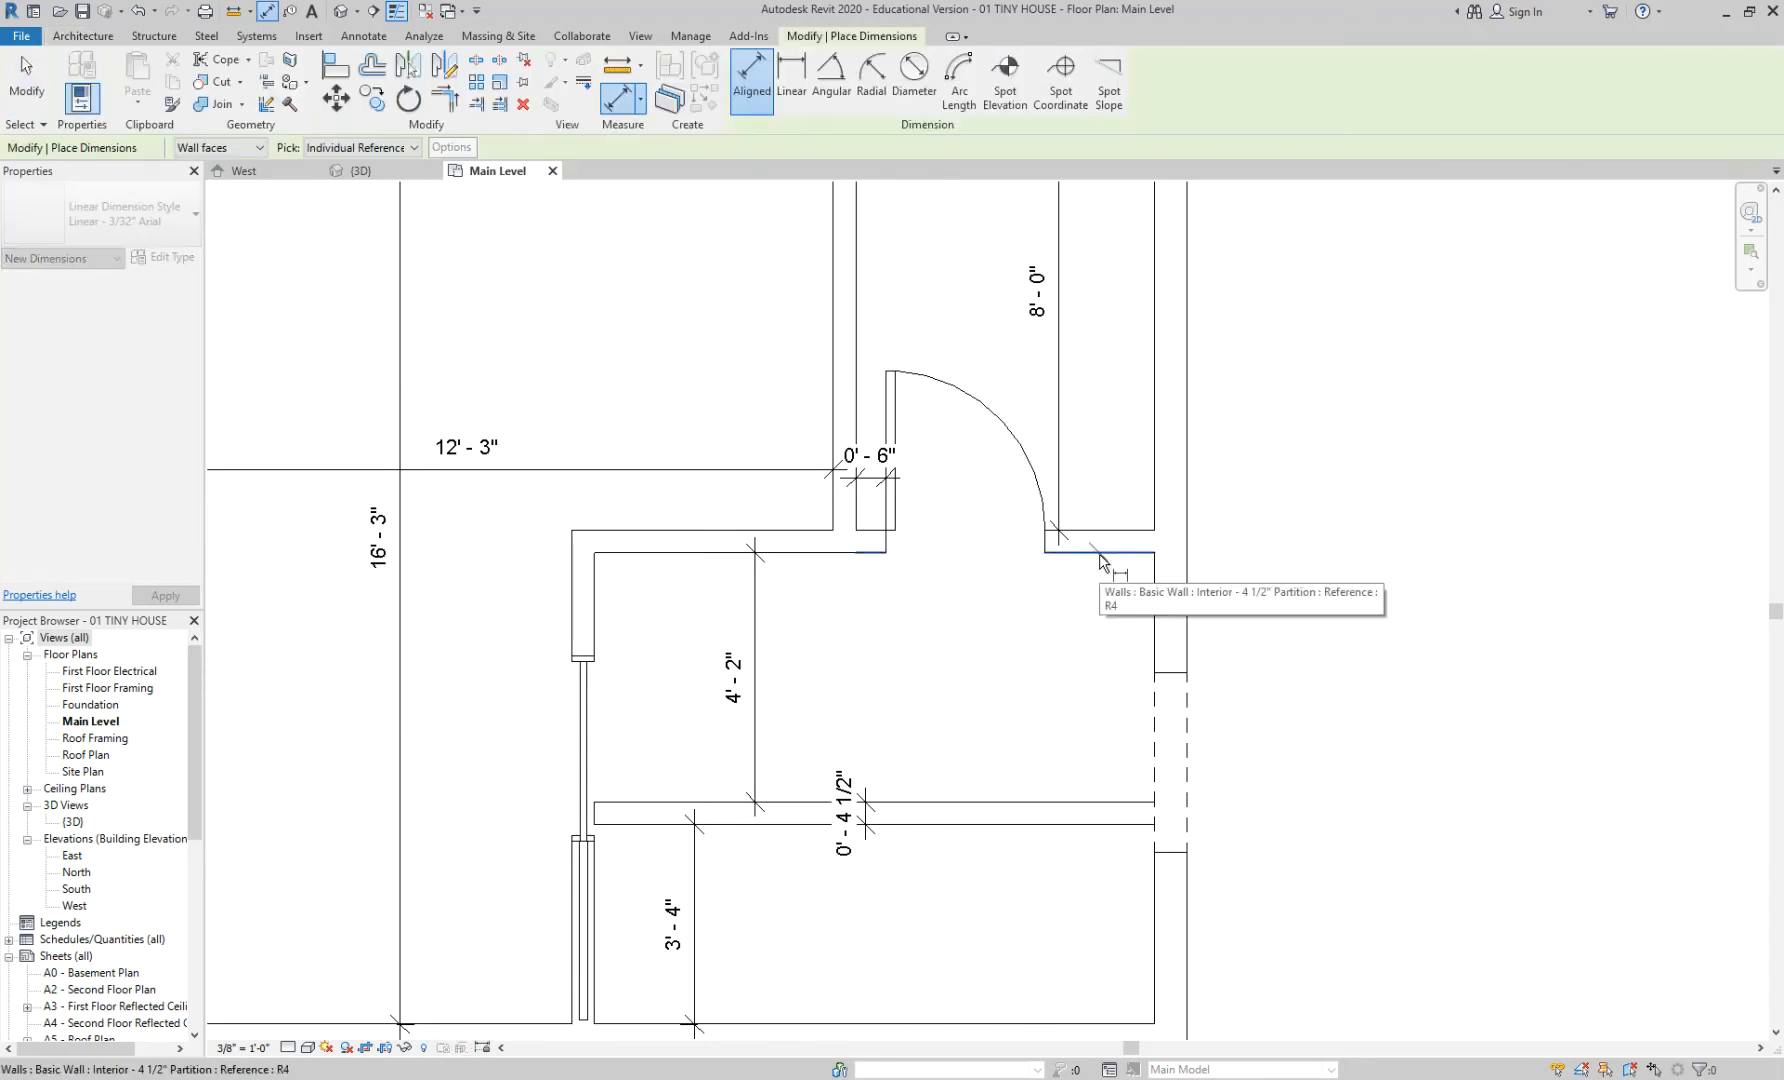
pyautogui.click(1175, 764)
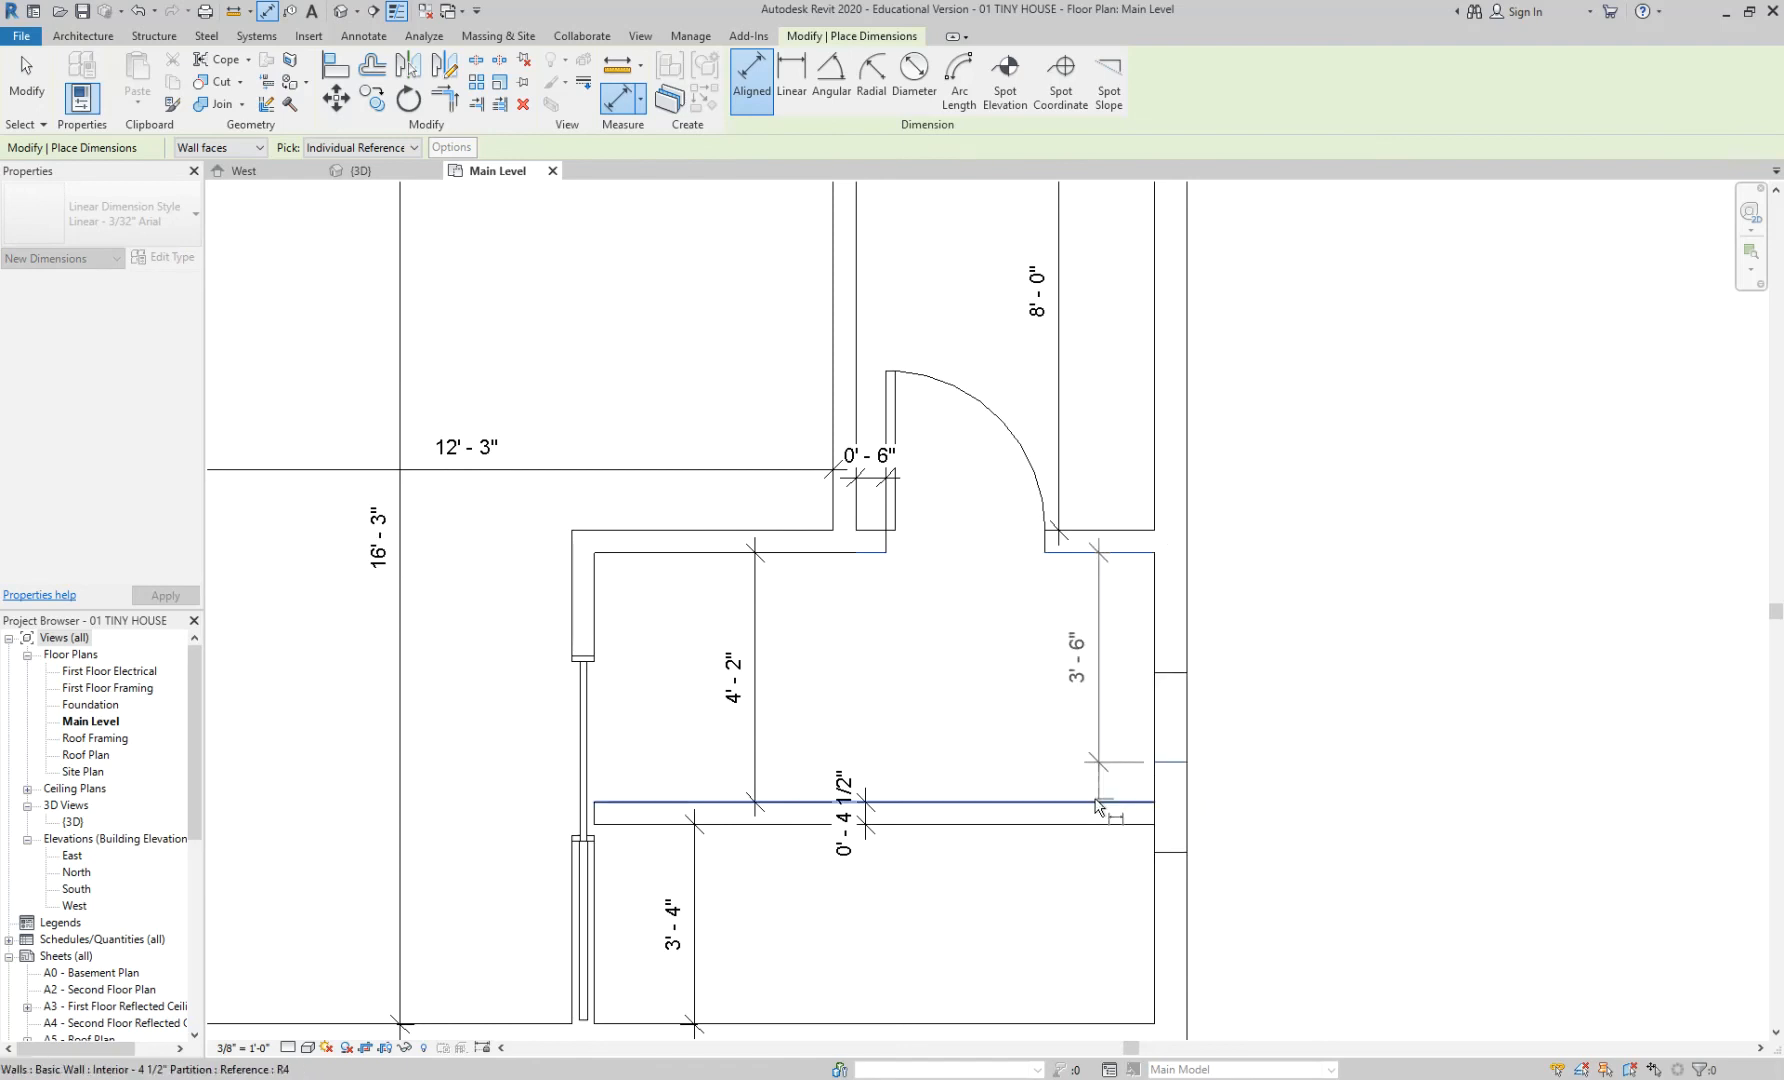
pyautogui.click(1097, 804)
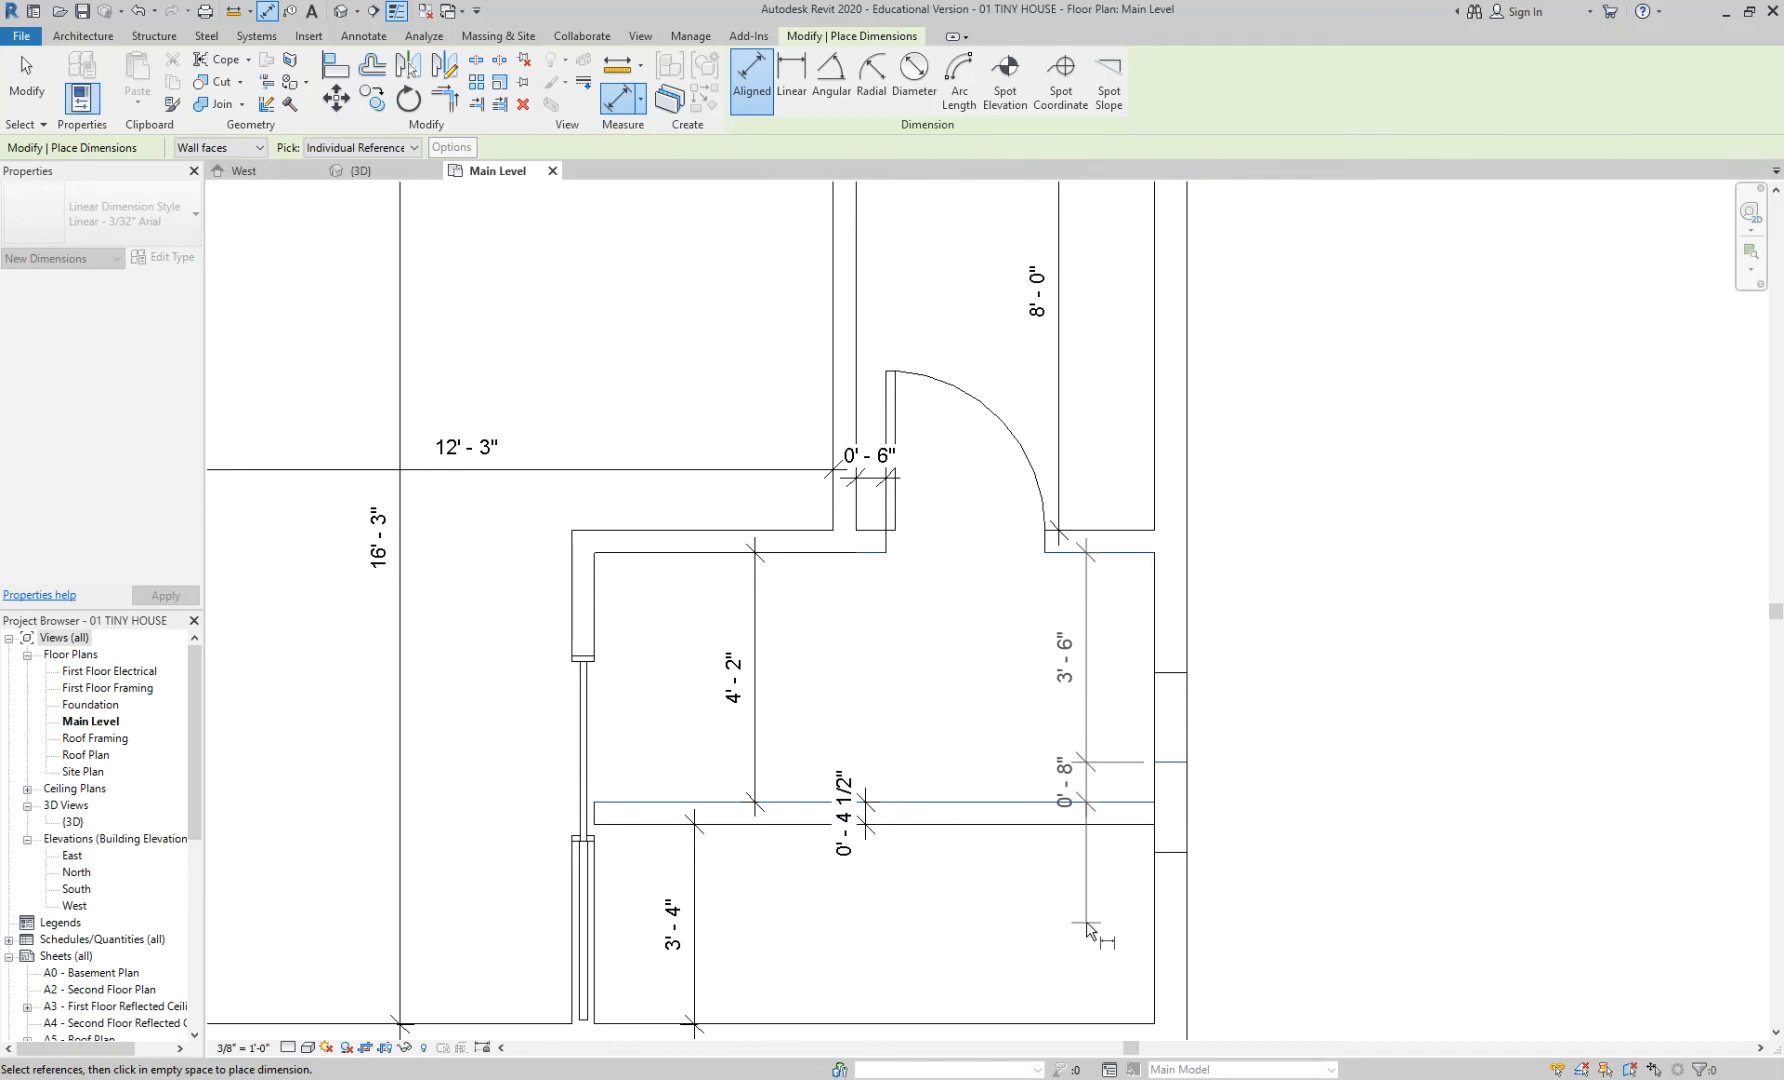
pyautogui.click(1090, 929)
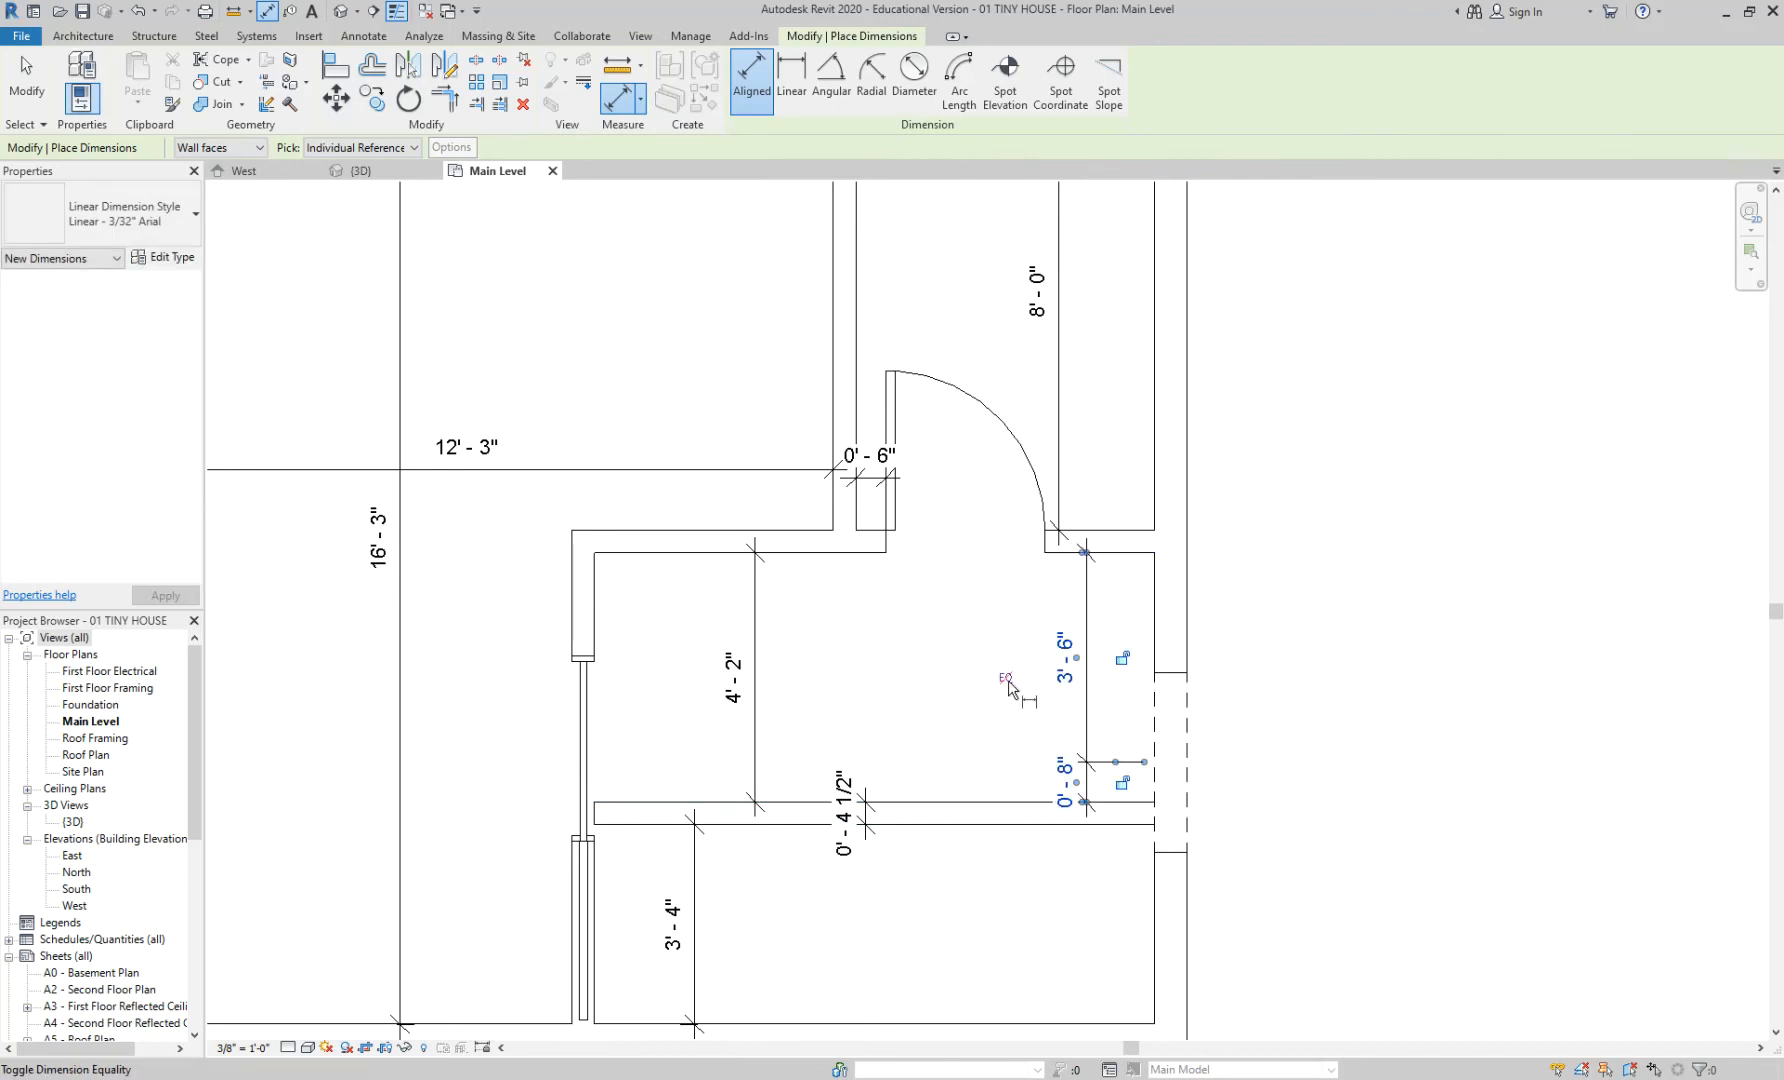
pyautogui.scroll(2, 1008, 684)
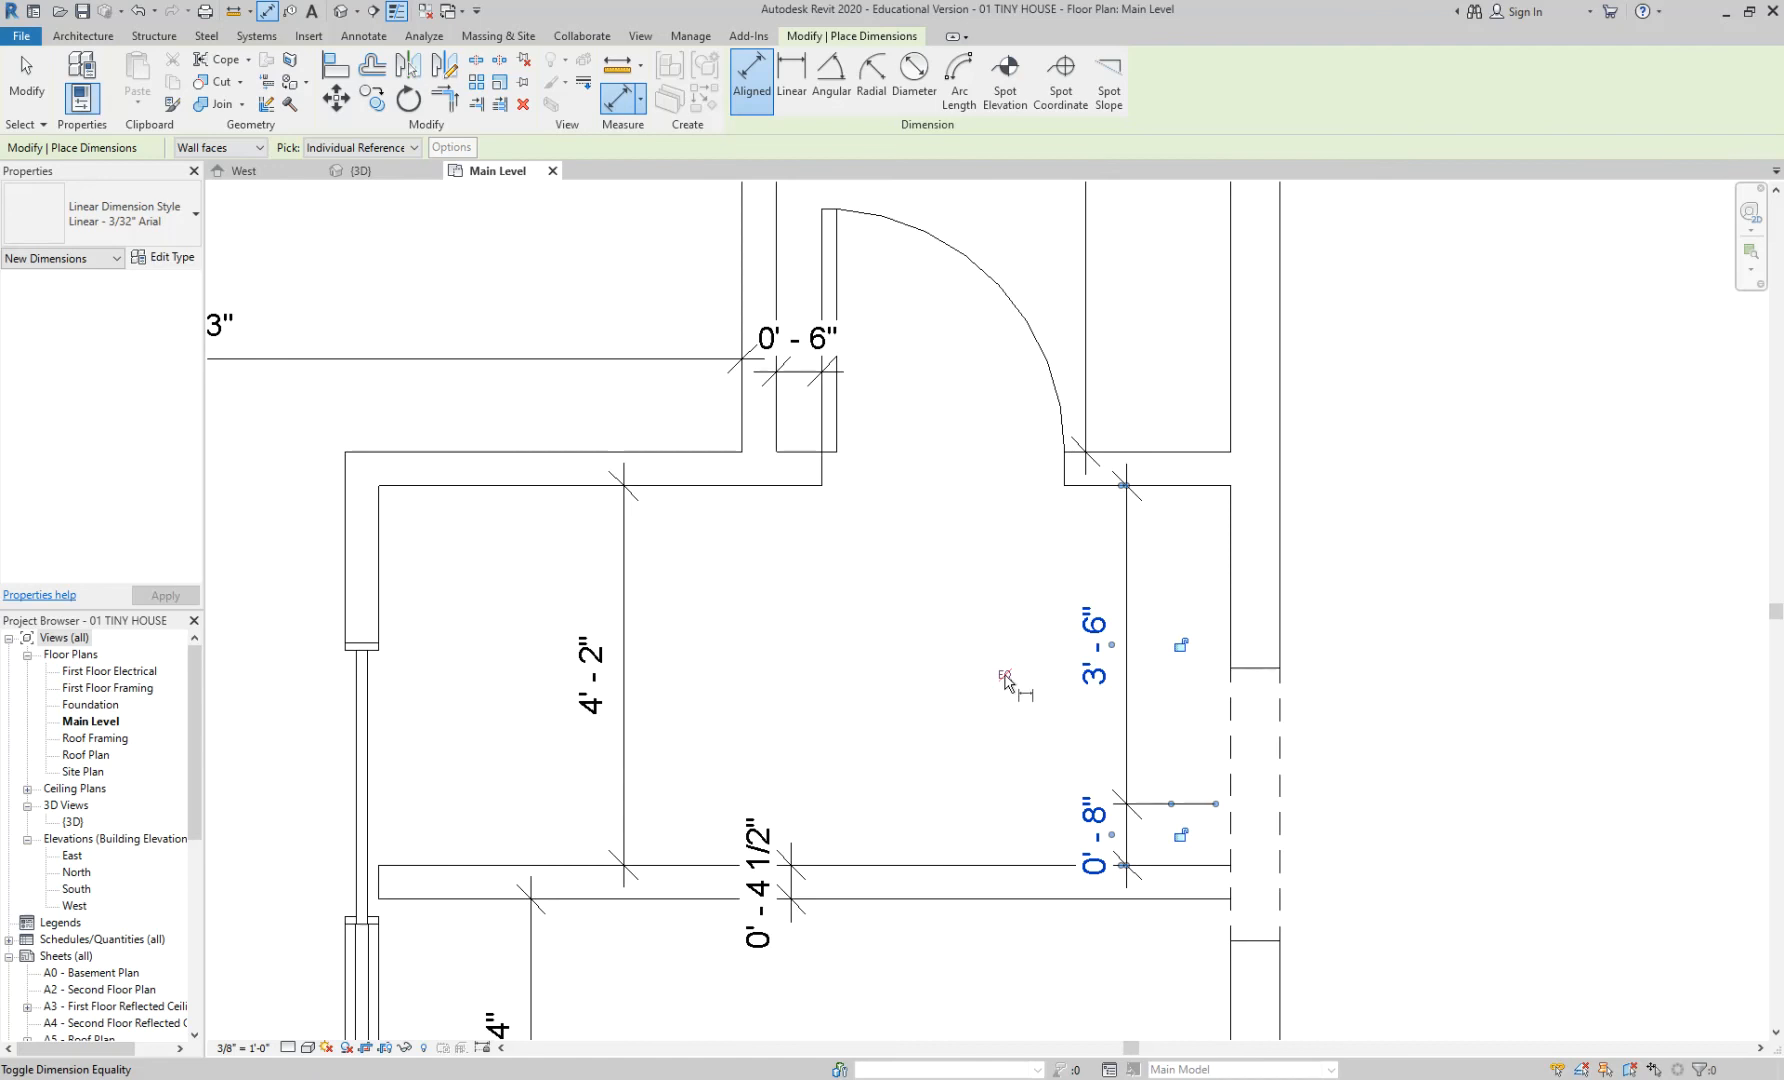
pyautogui.click(1006, 677)
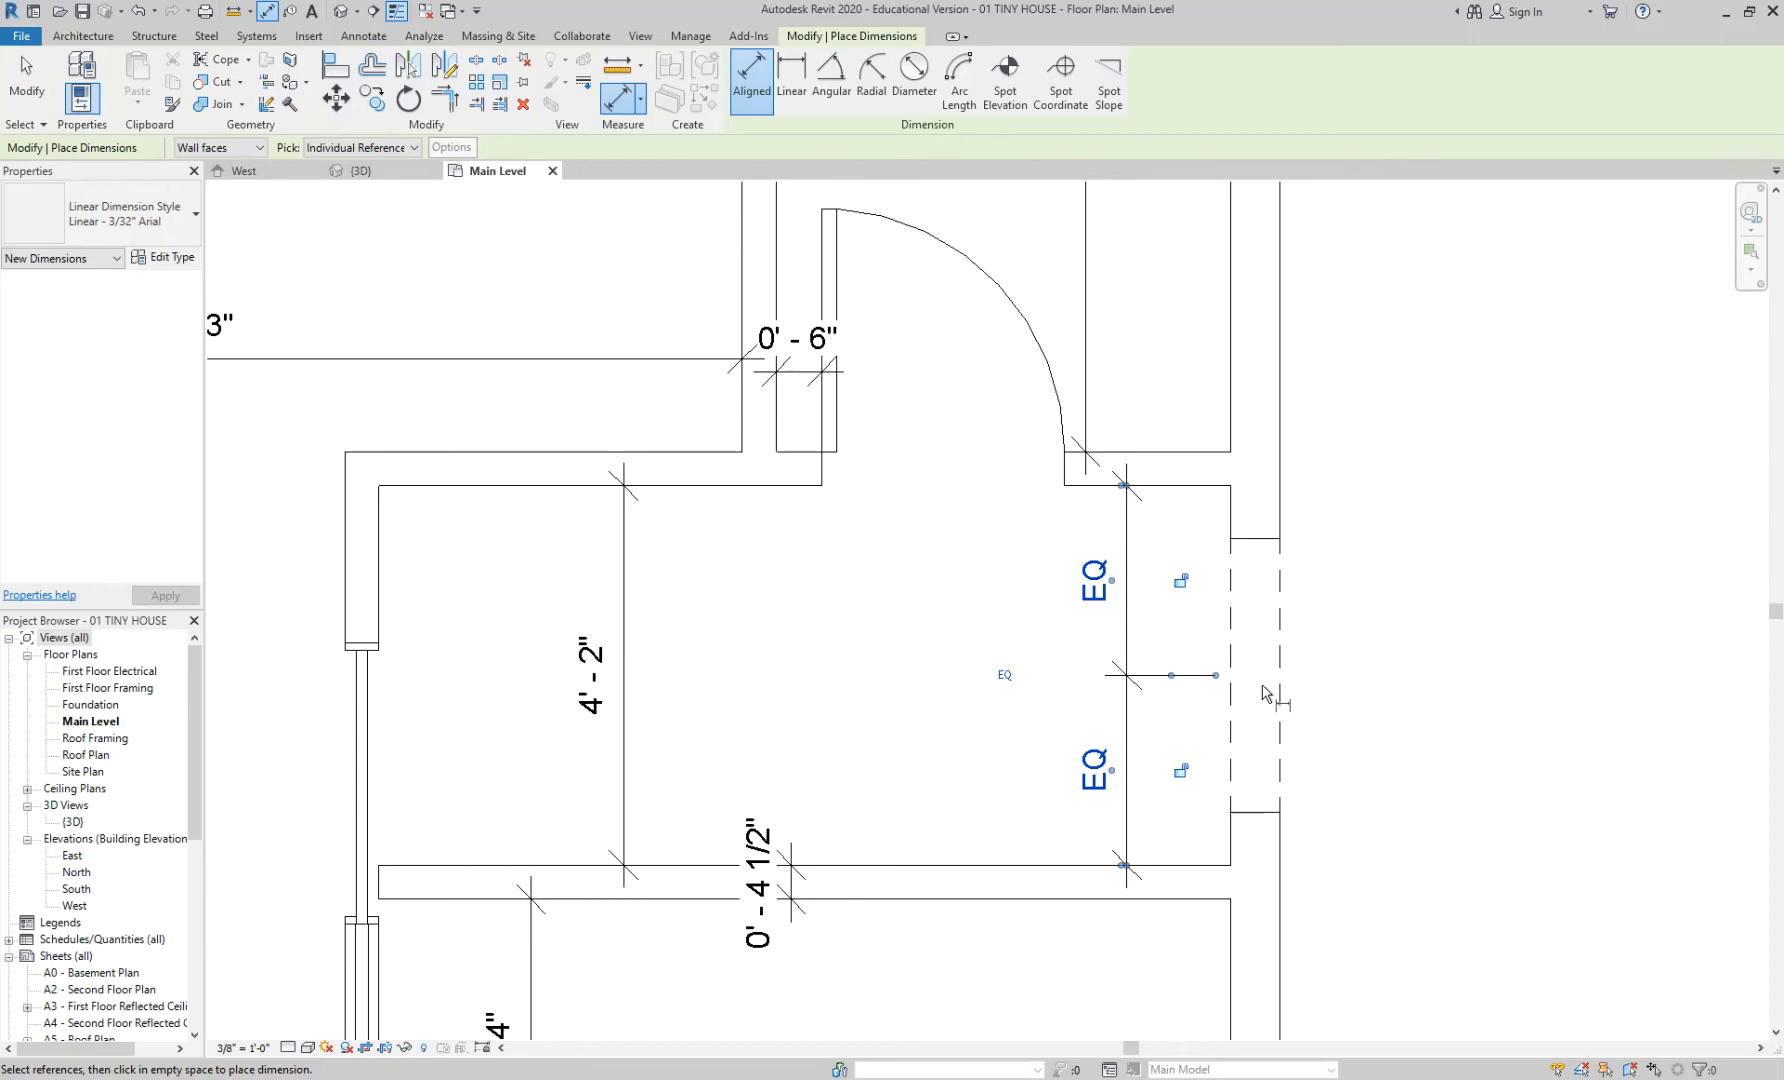
pyautogui.press('Escape')
pyautogui.press('Escape')
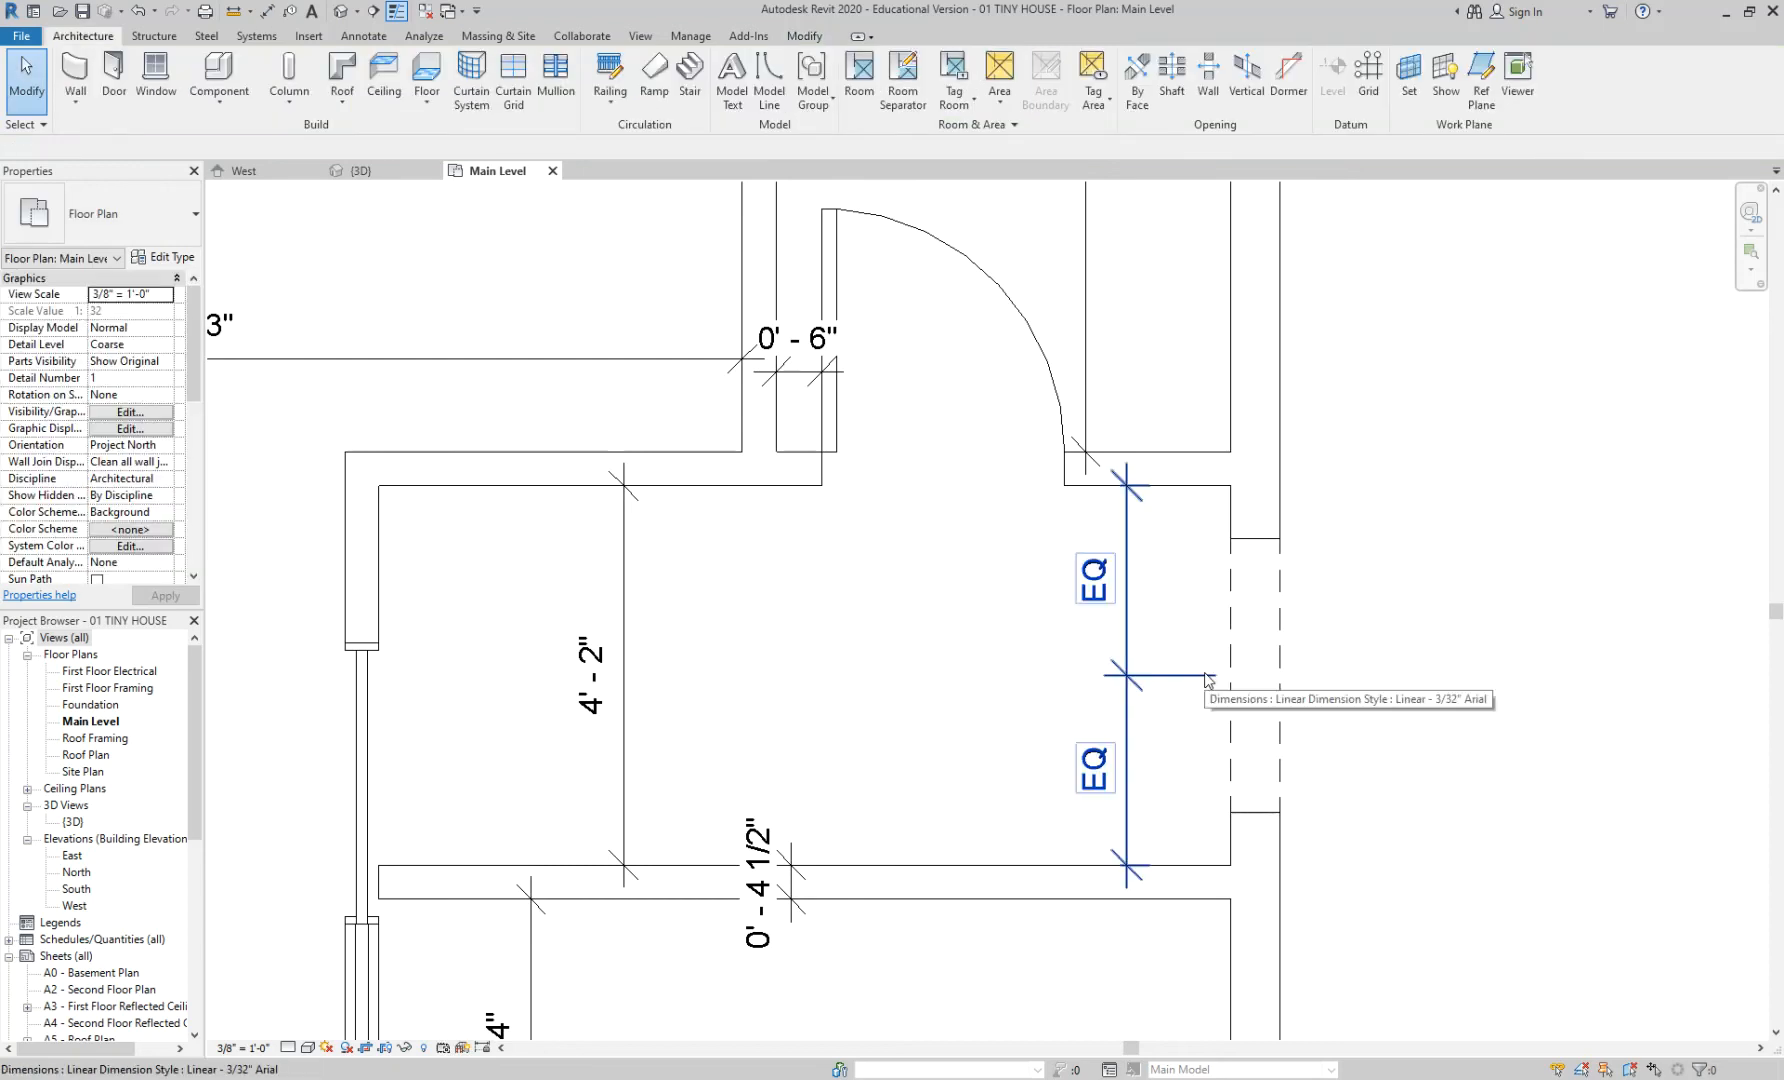
pyautogui.hotkey('ctrl', 'z')
pyautogui.click(1122, 664)
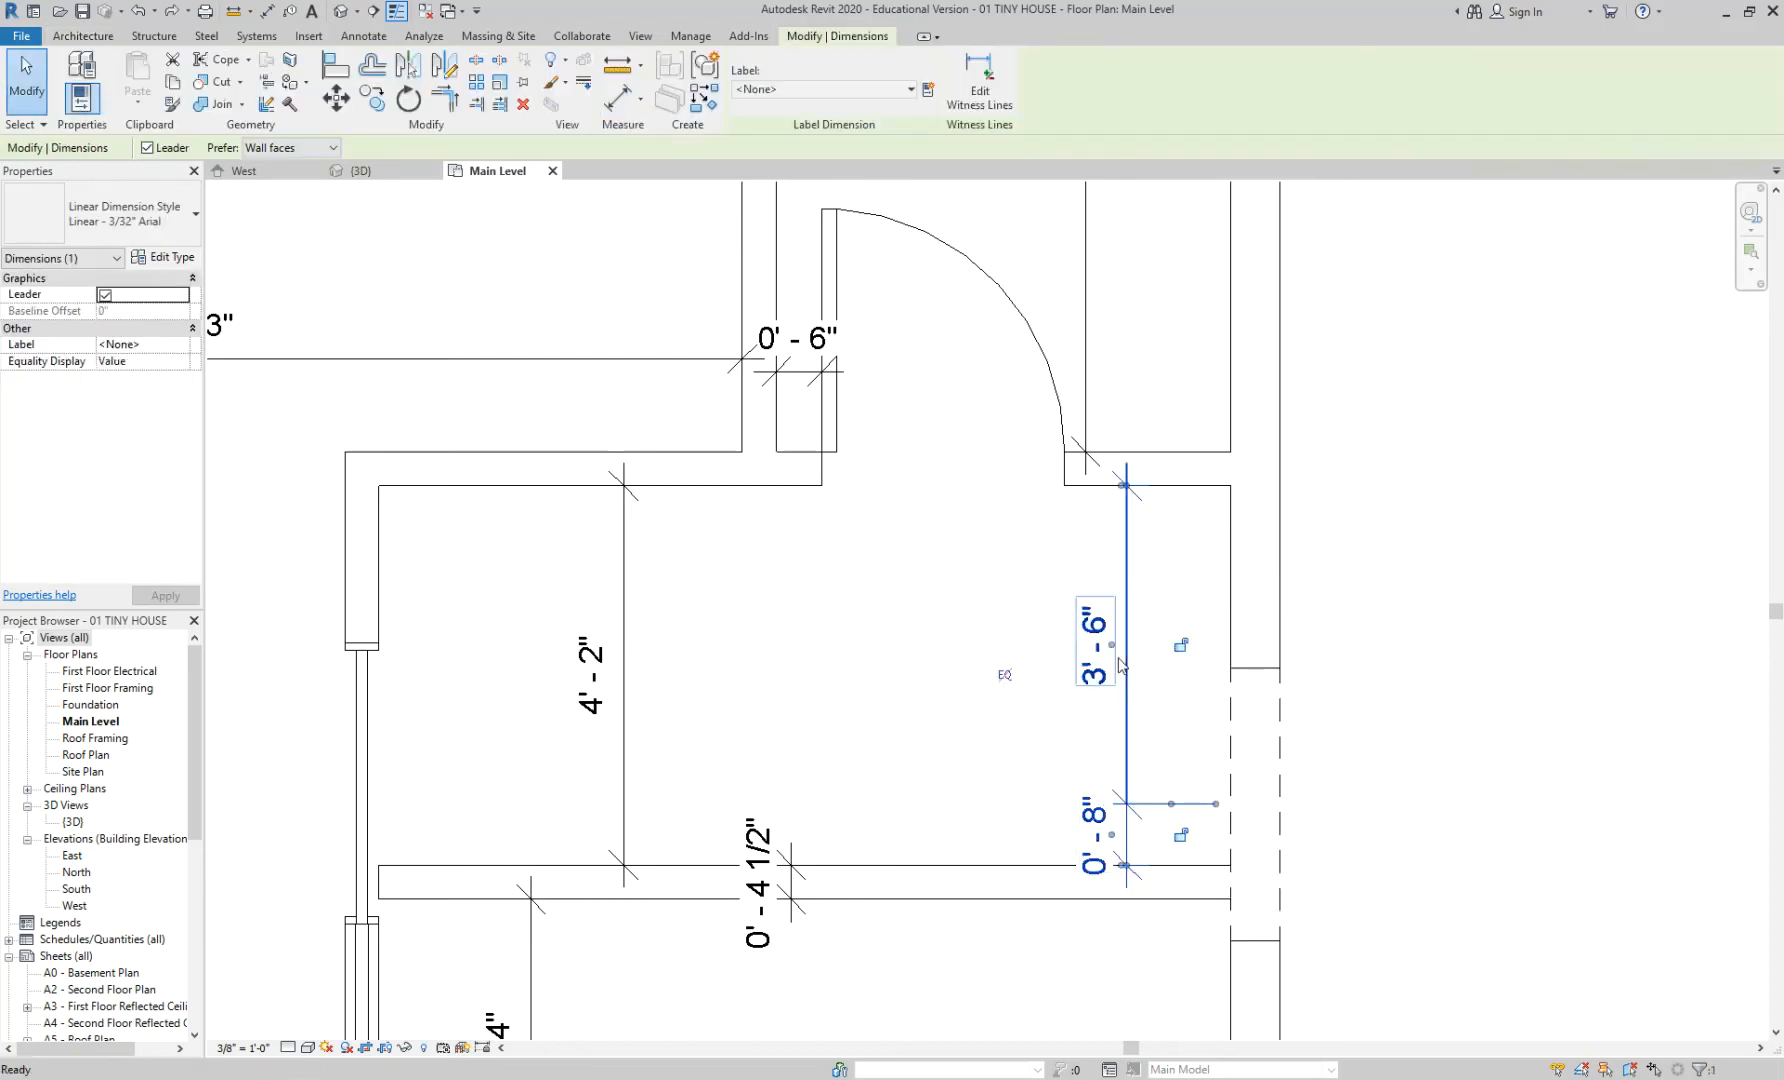
pyautogui.press('Delete')
pyautogui.moveTo(1119, 665); pyautogui.dragTo(1050, 645, button='middle')
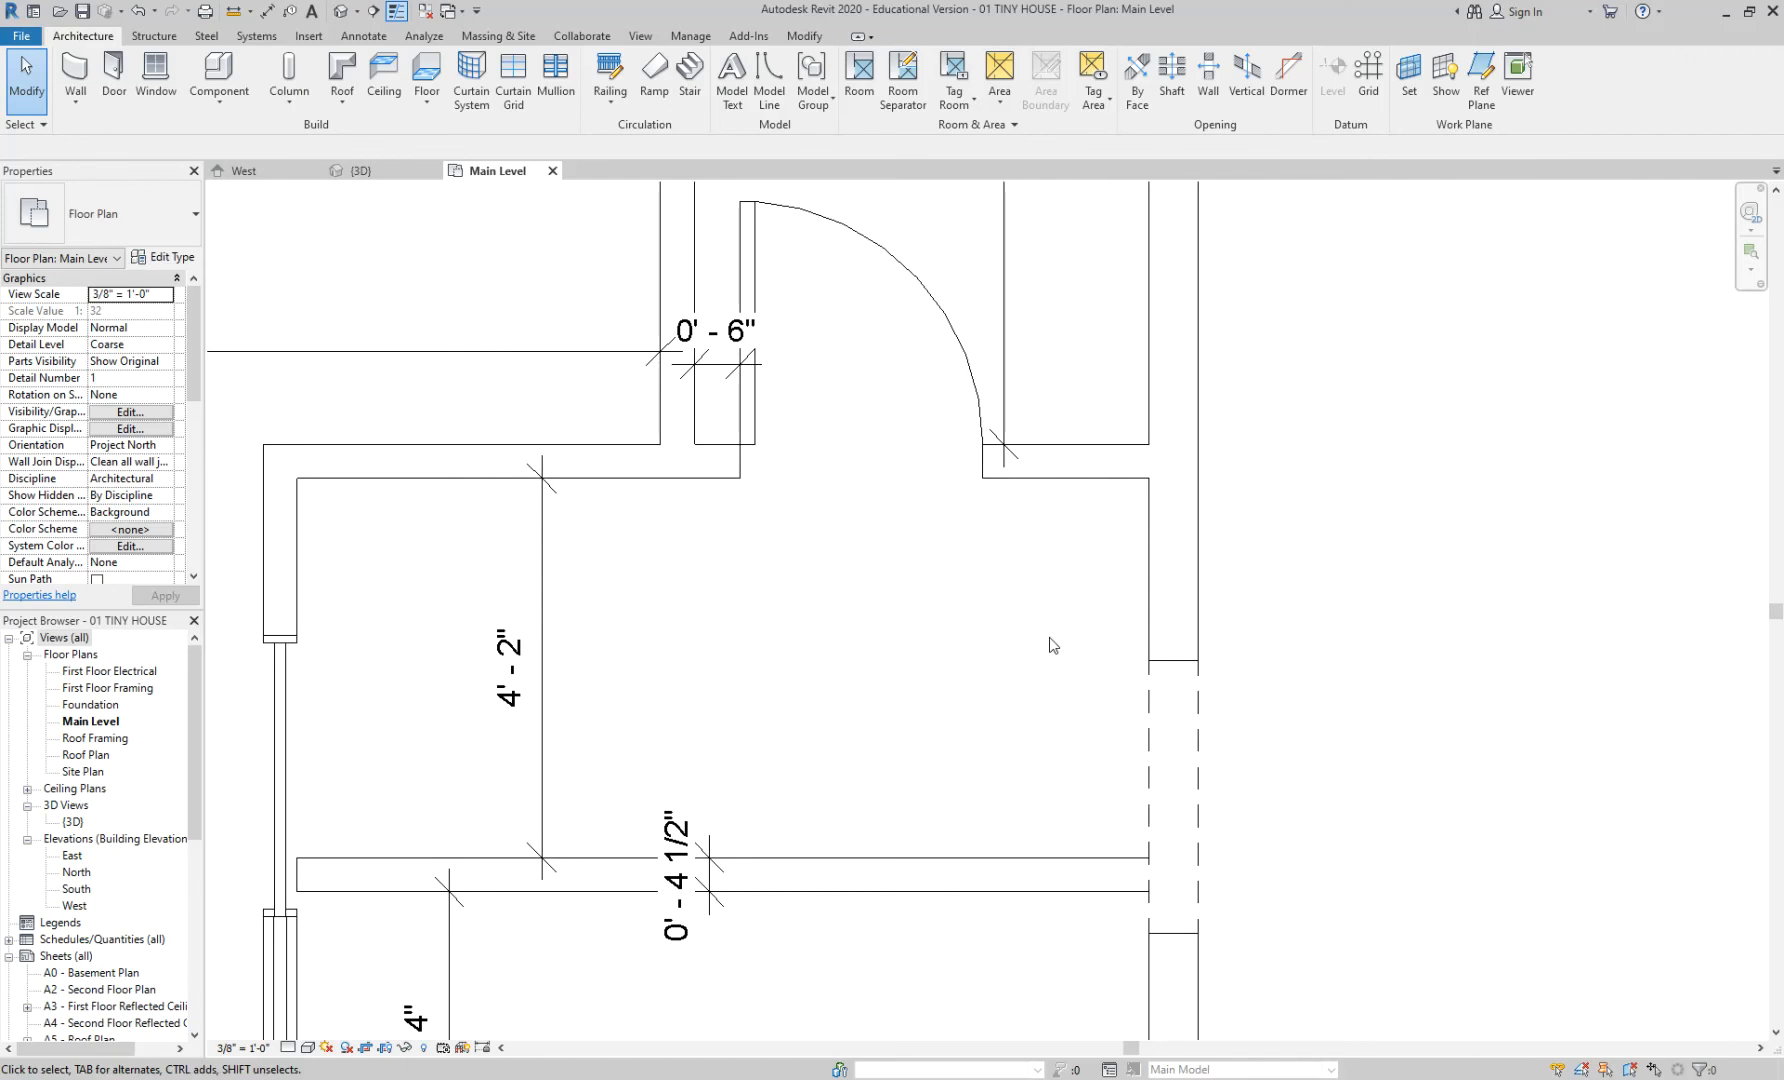
# - Dimension wall face, opening edge and wall face as one string, then toggle it to EQ
pyautogui.press('d')
pyautogui.press('i')
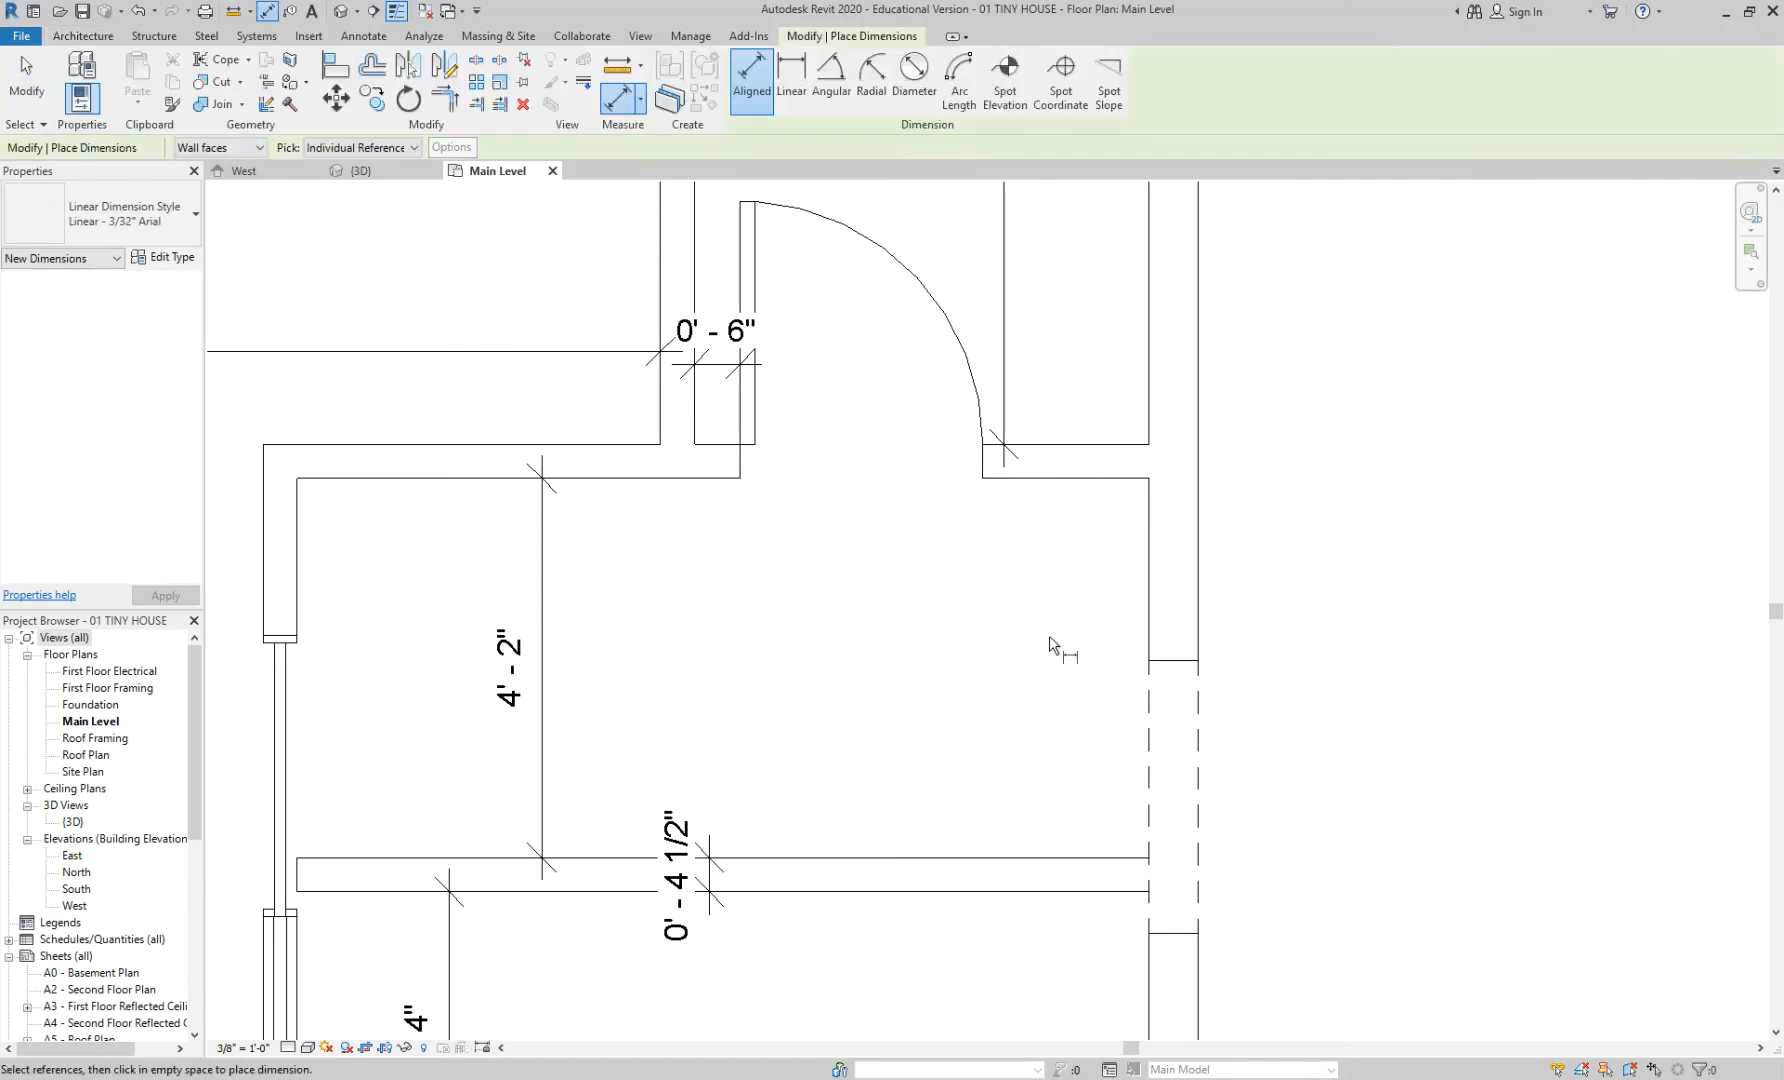
pyautogui.click(1097, 480)
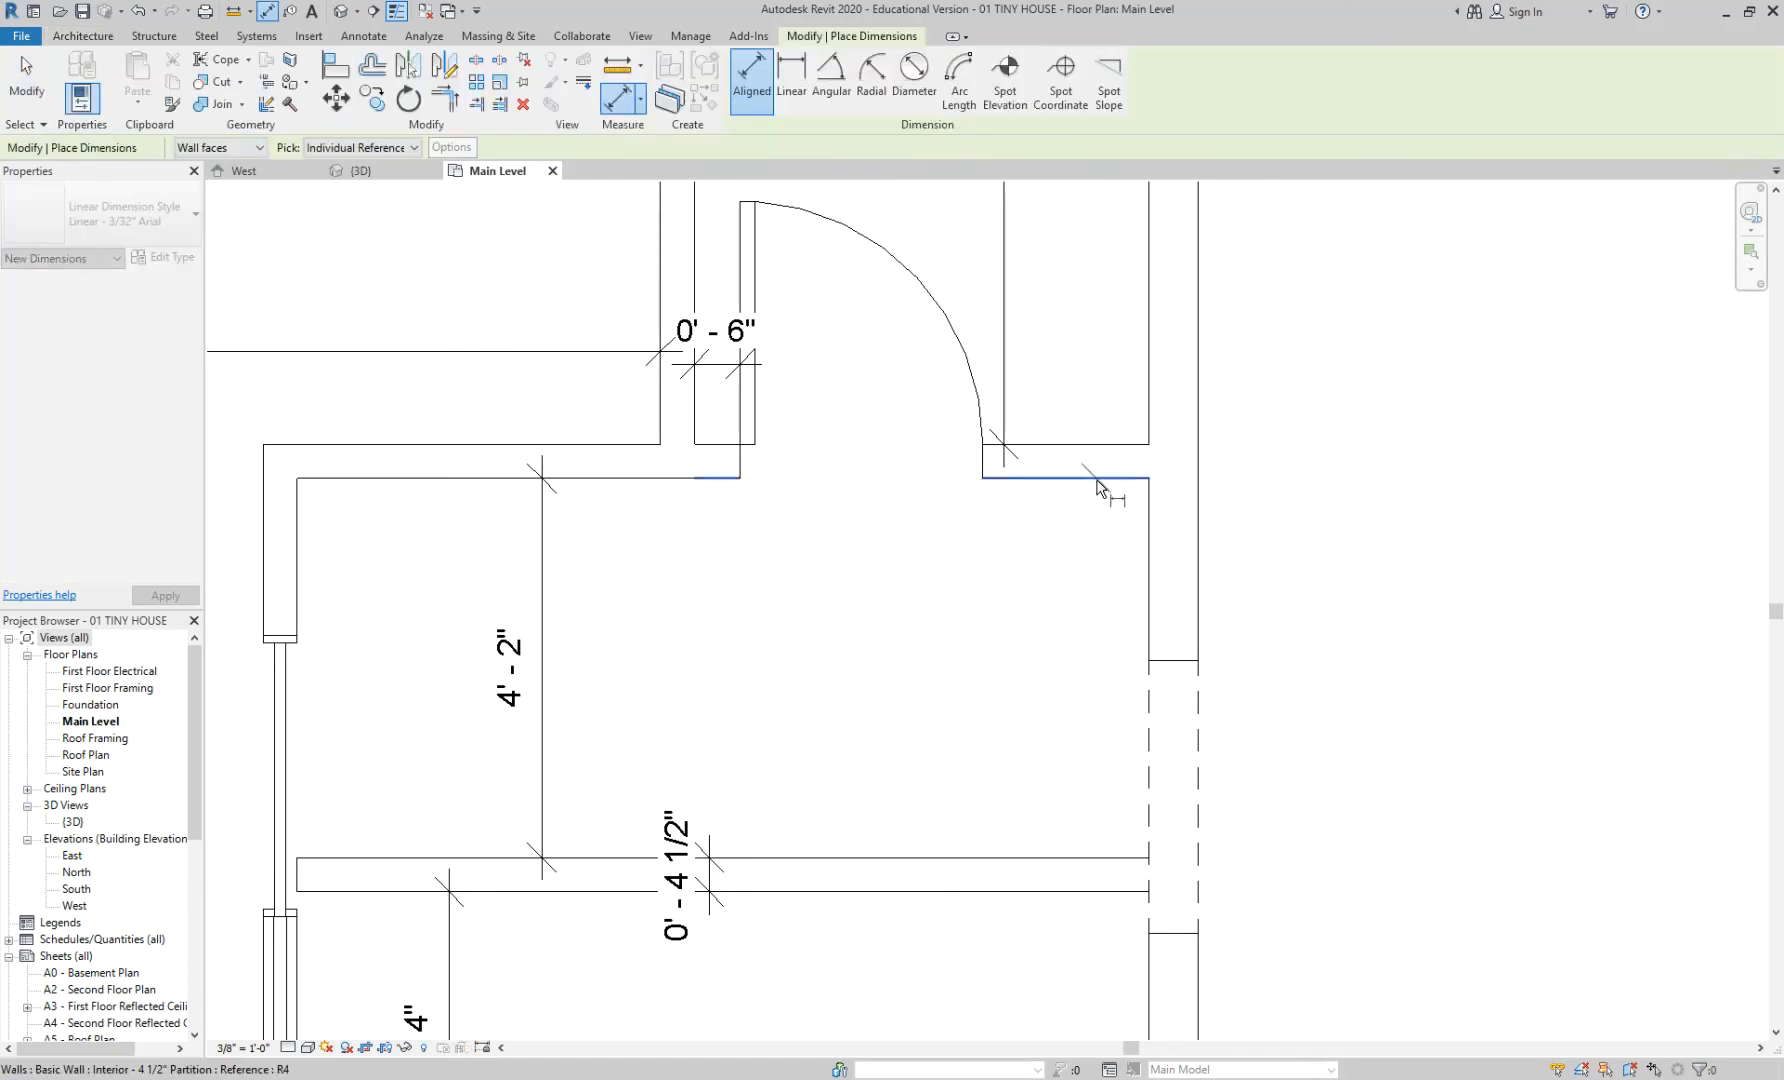
pyautogui.click(1170, 797)
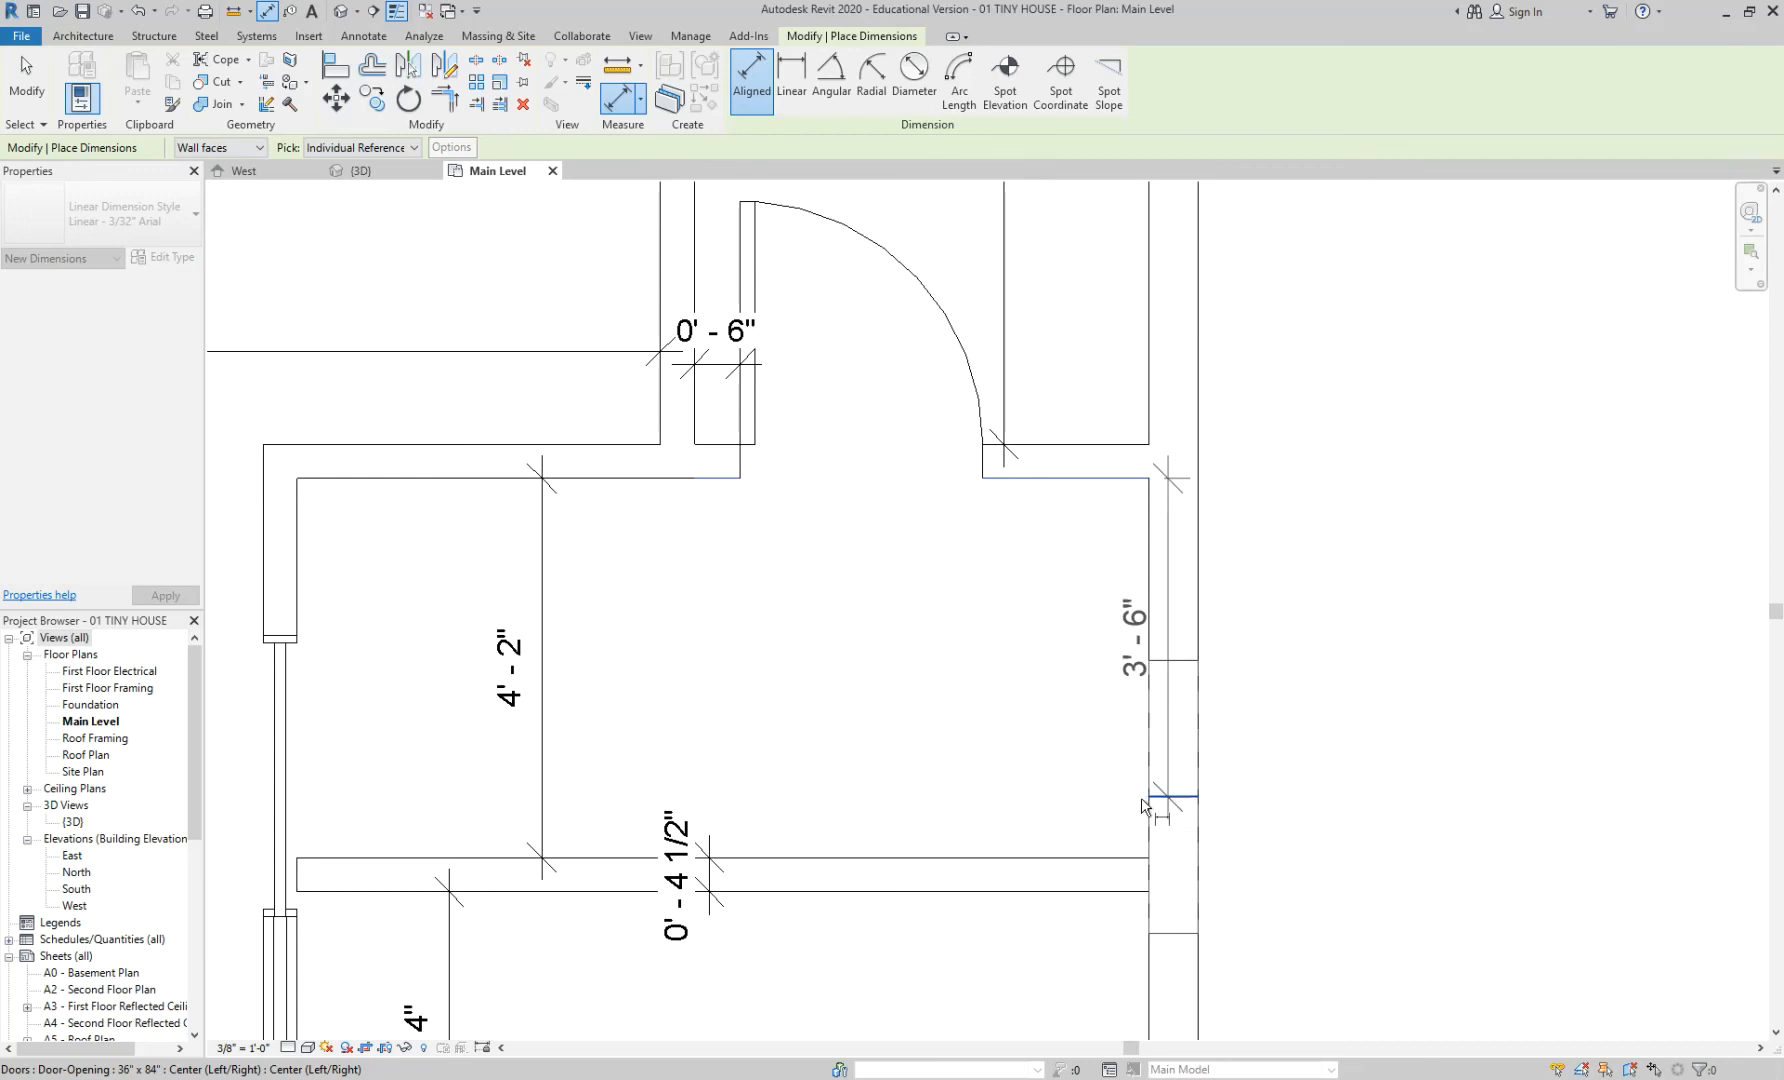
pyautogui.click(1057, 865)
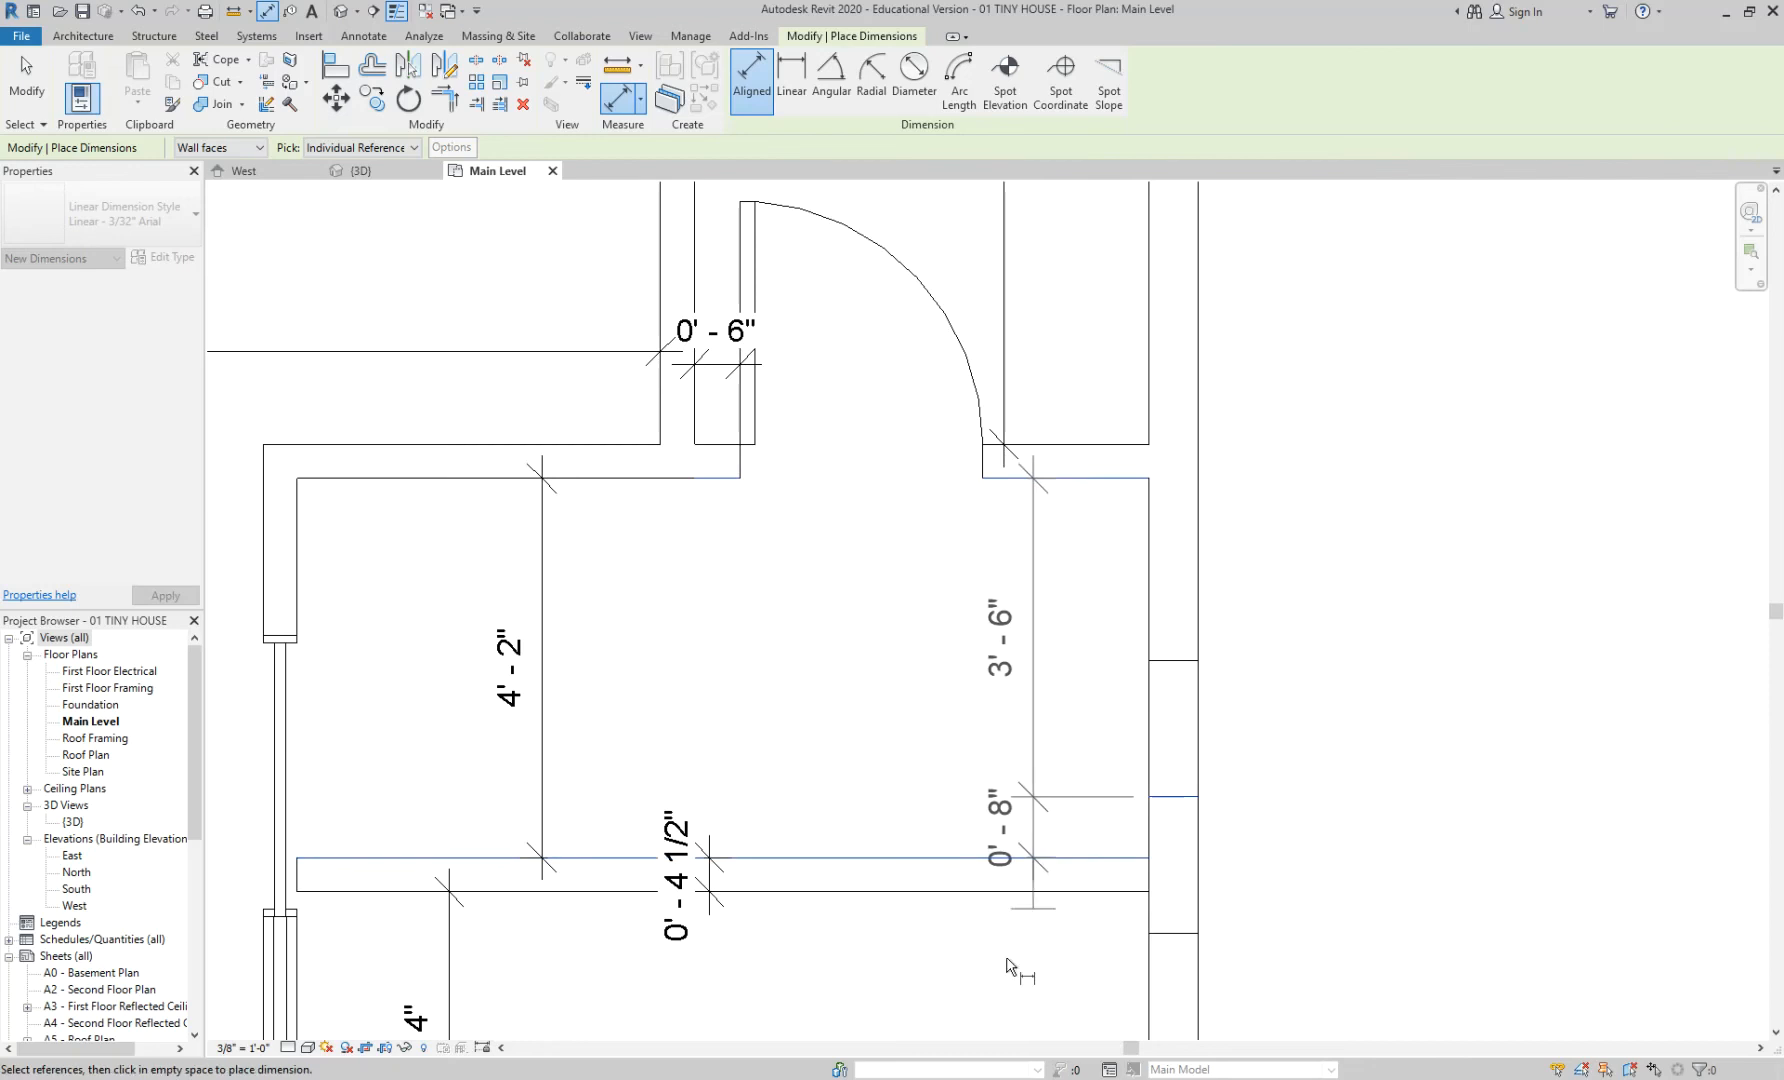
pyautogui.click(1046, 992)
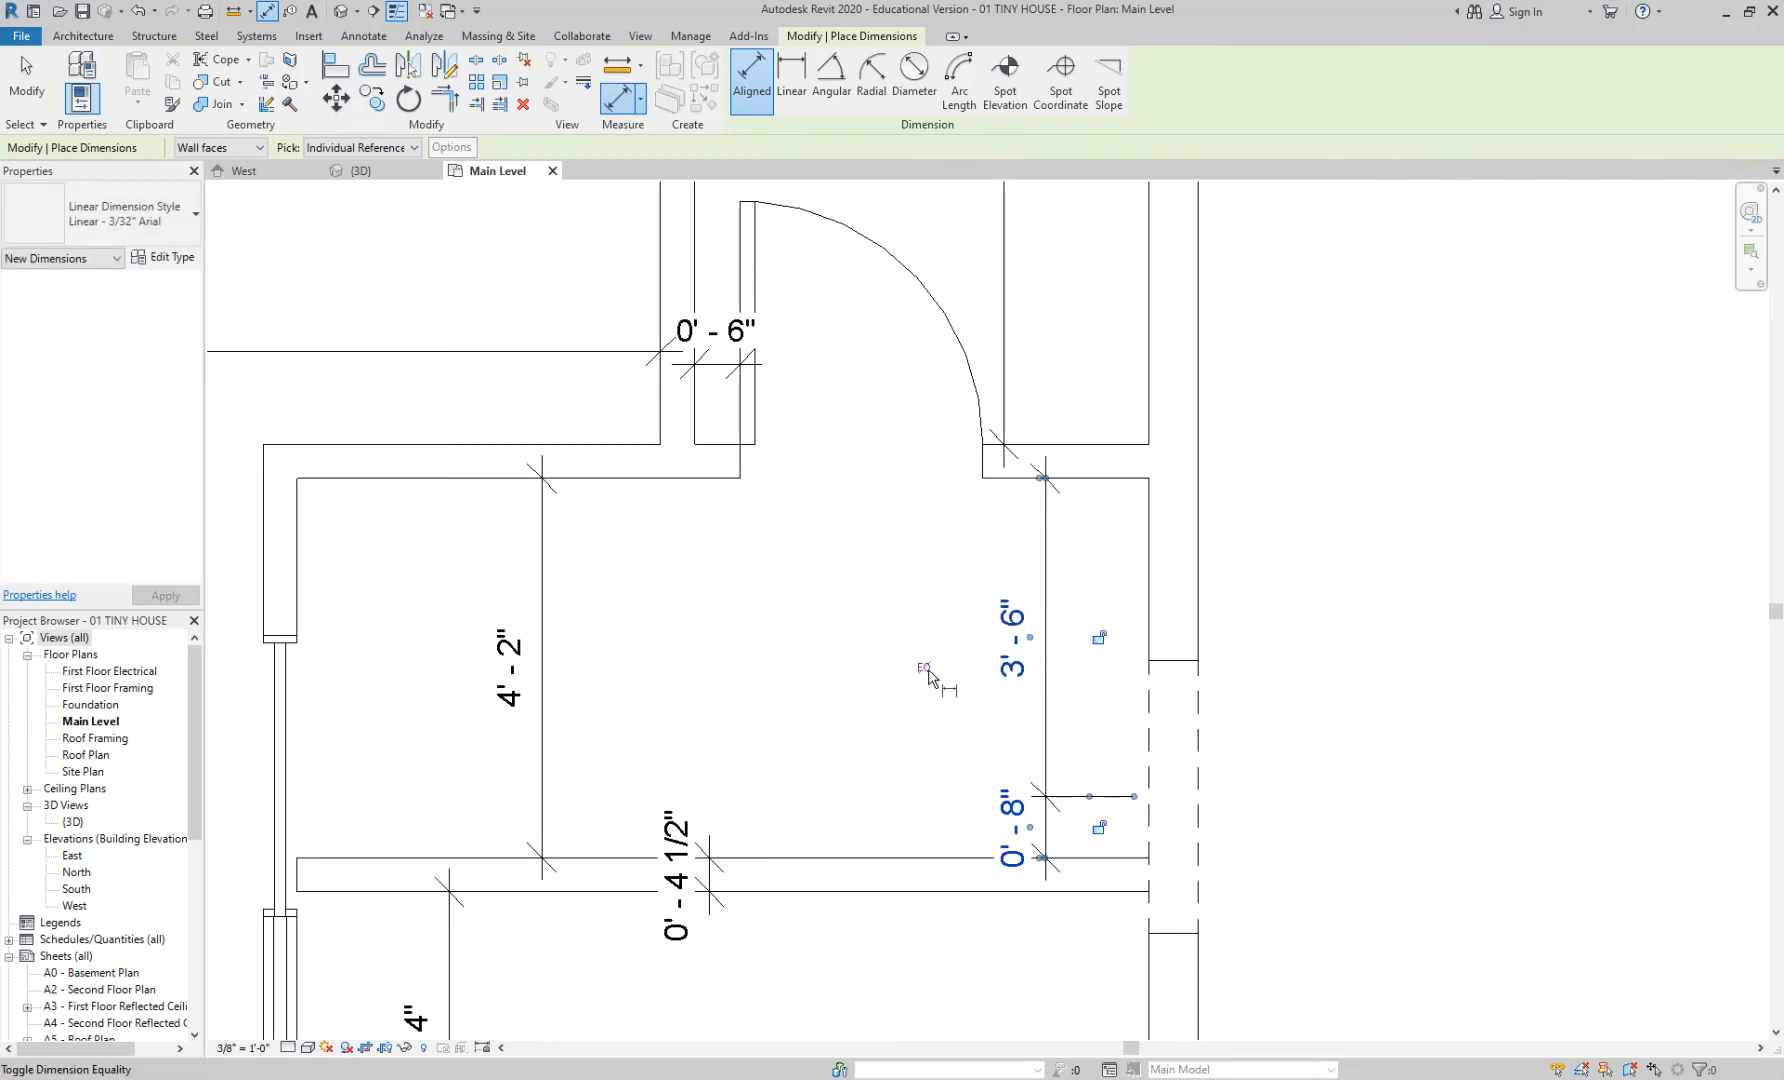
pyautogui.click(924, 668)
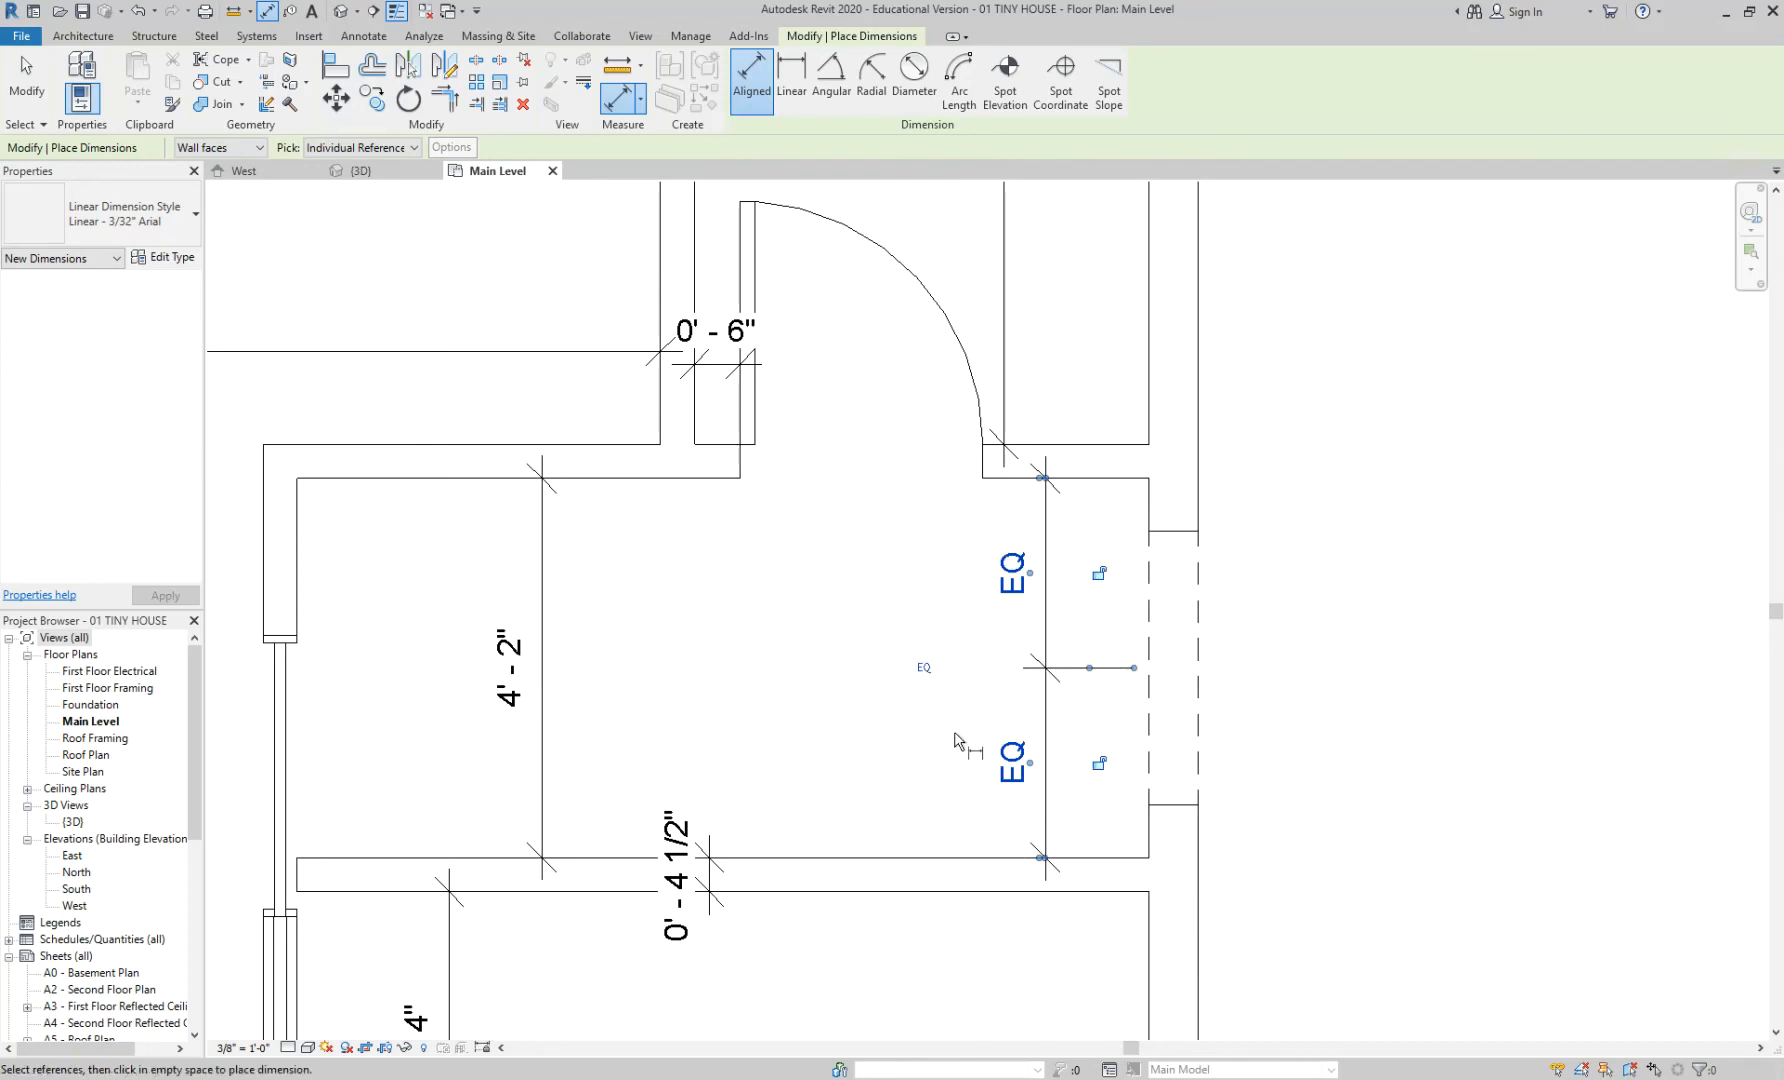
pyautogui.press('Escape')
pyautogui.press('Escape')
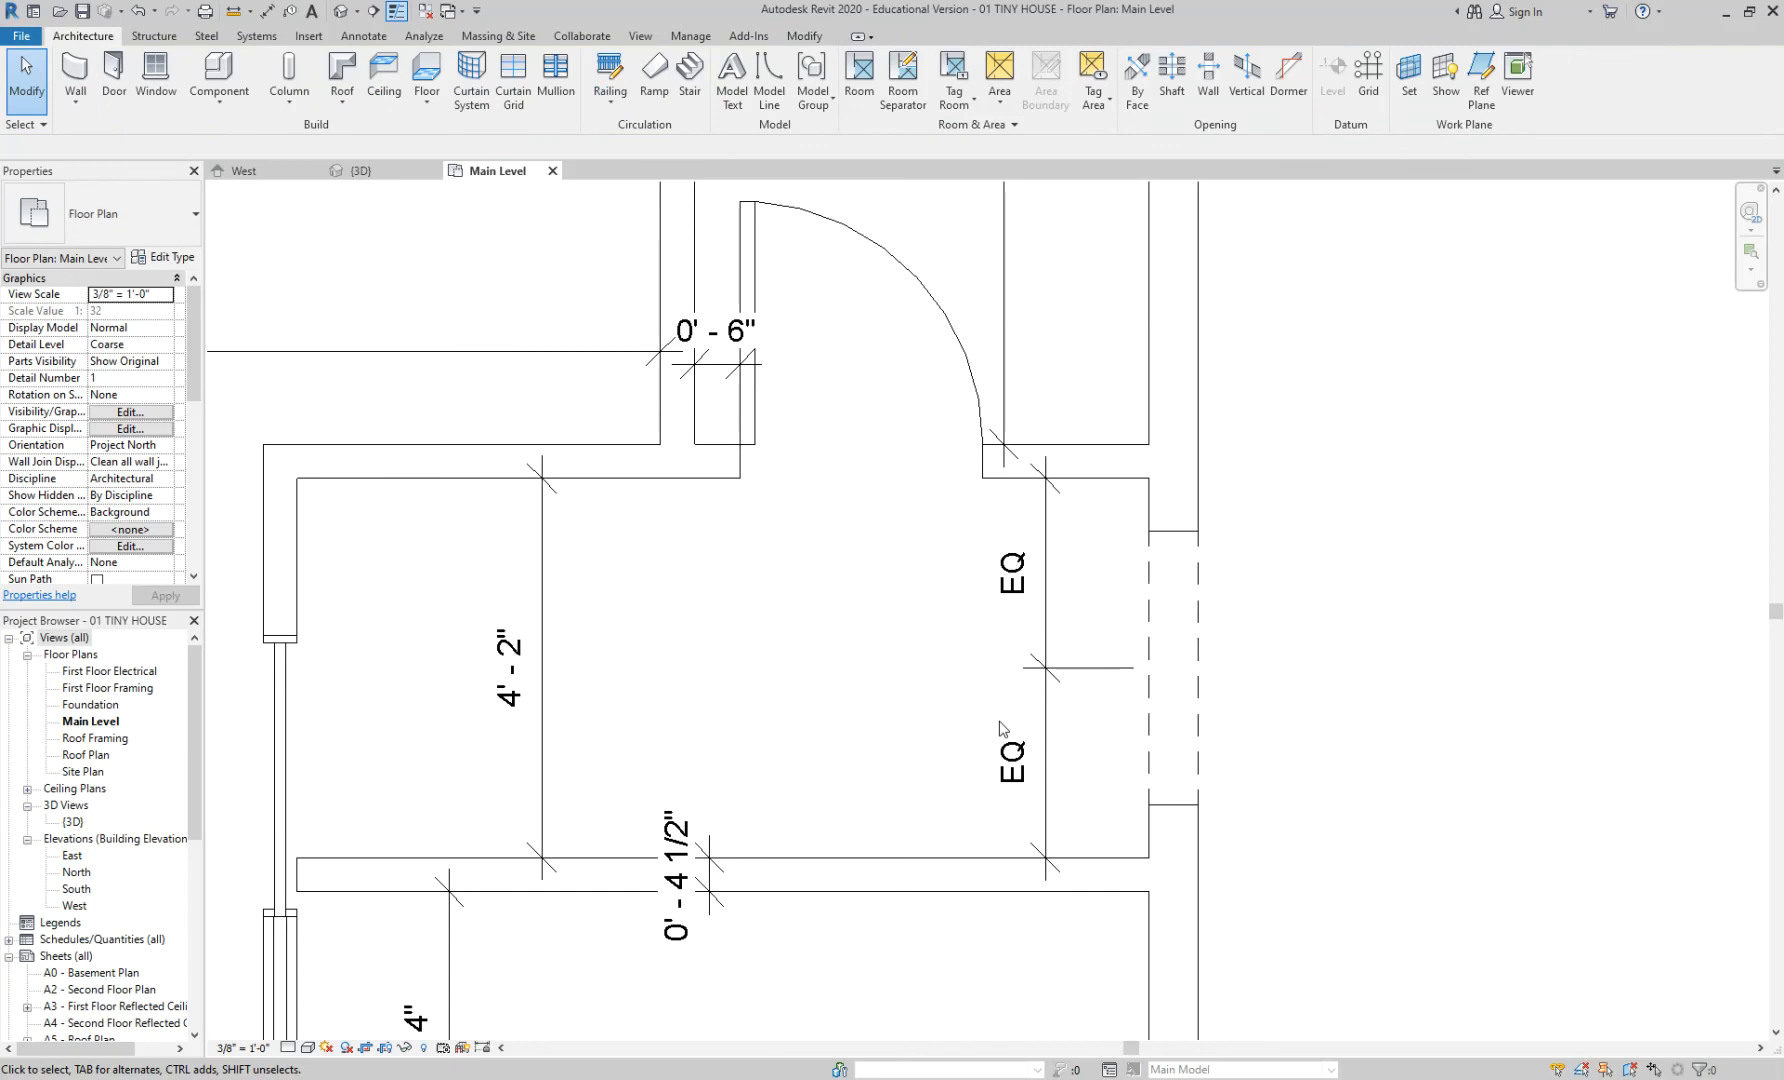
pyautogui.scroll(-2, 868, 648)
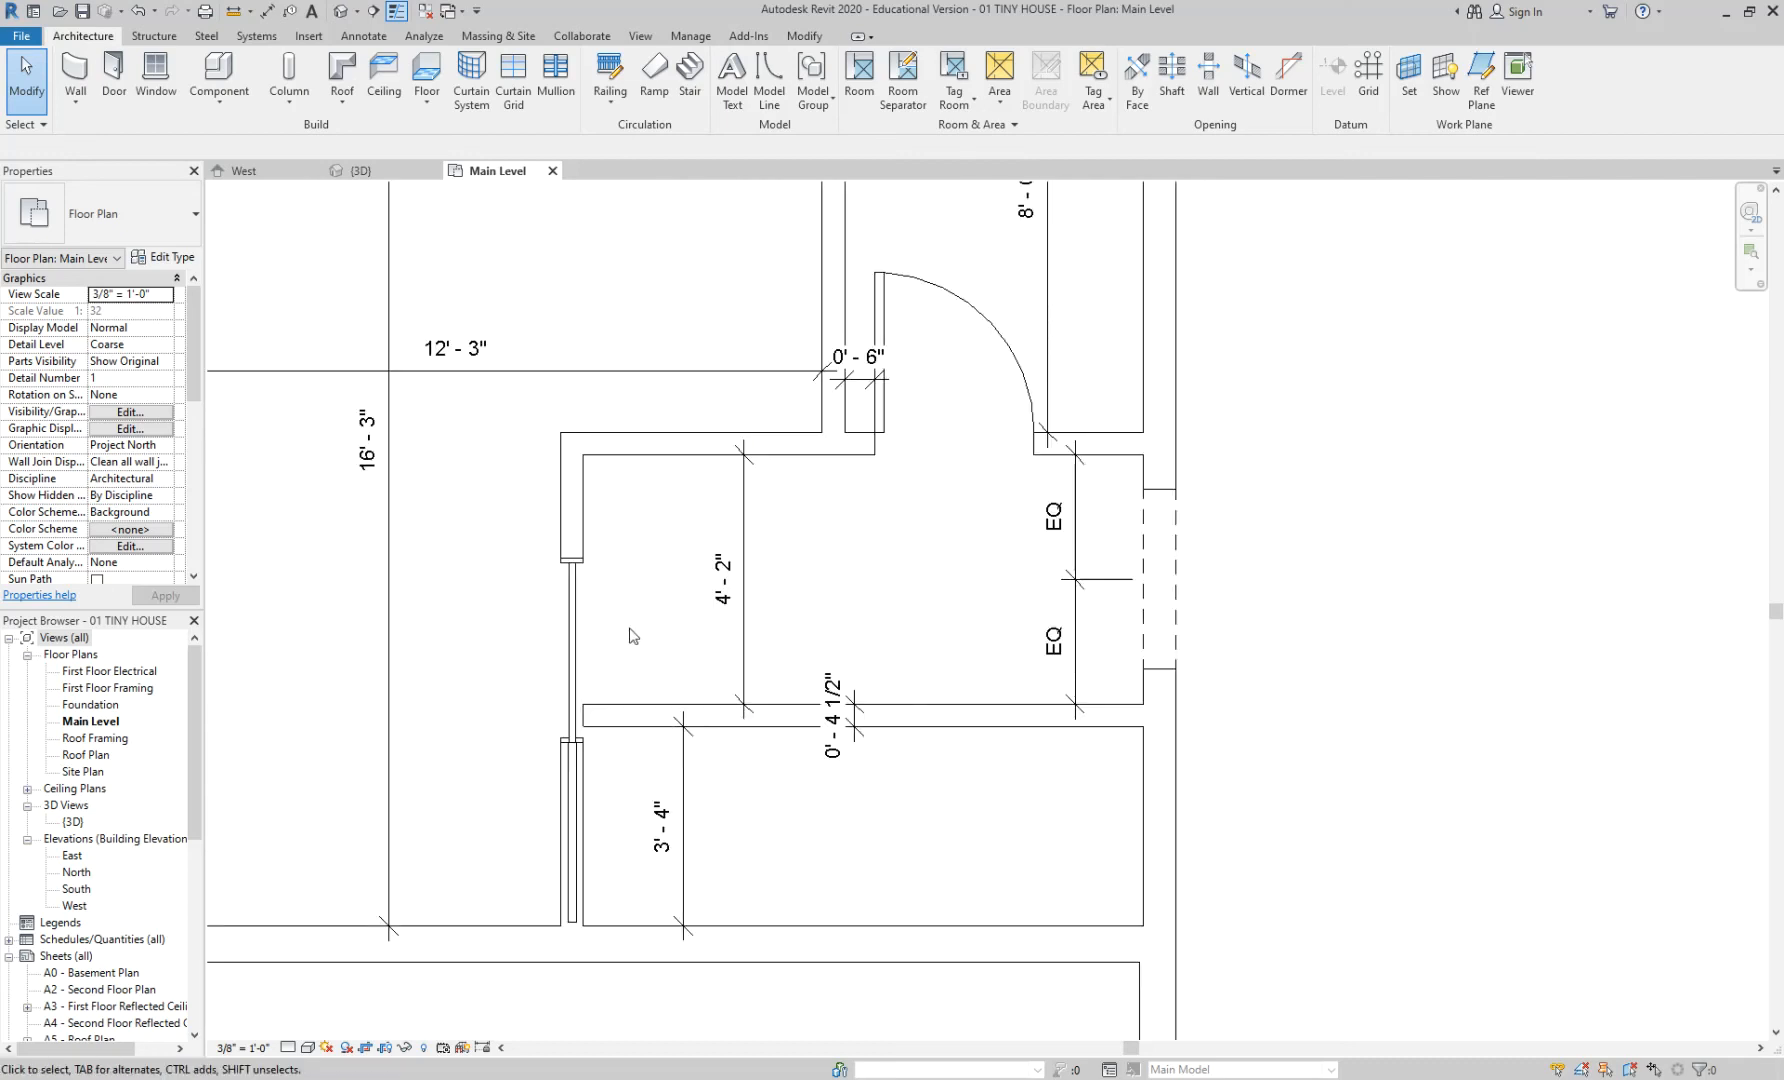
pyautogui.press('r')
pyautogui.press('p')
pyautogui.press('Escape')
pyautogui.press('Escape')
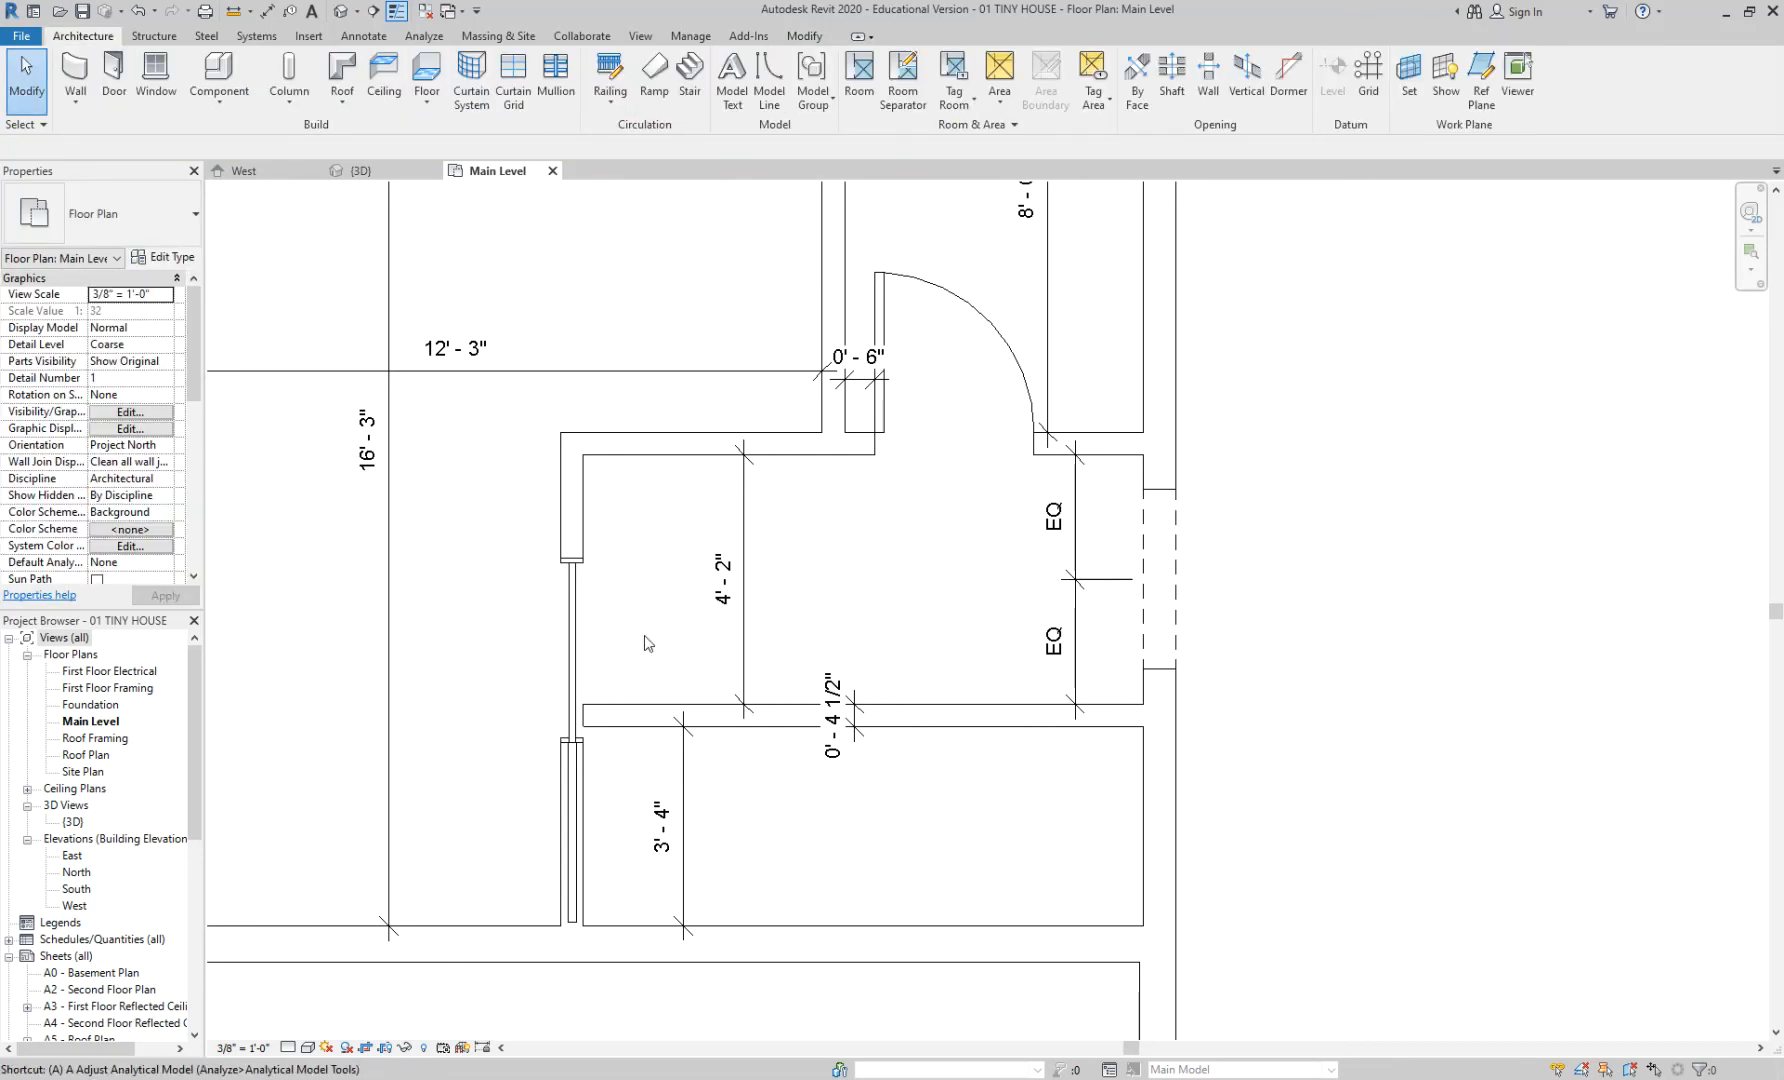
pyautogui.press('a')
pyautogui.press('l')
pyautogui.press('Escape')
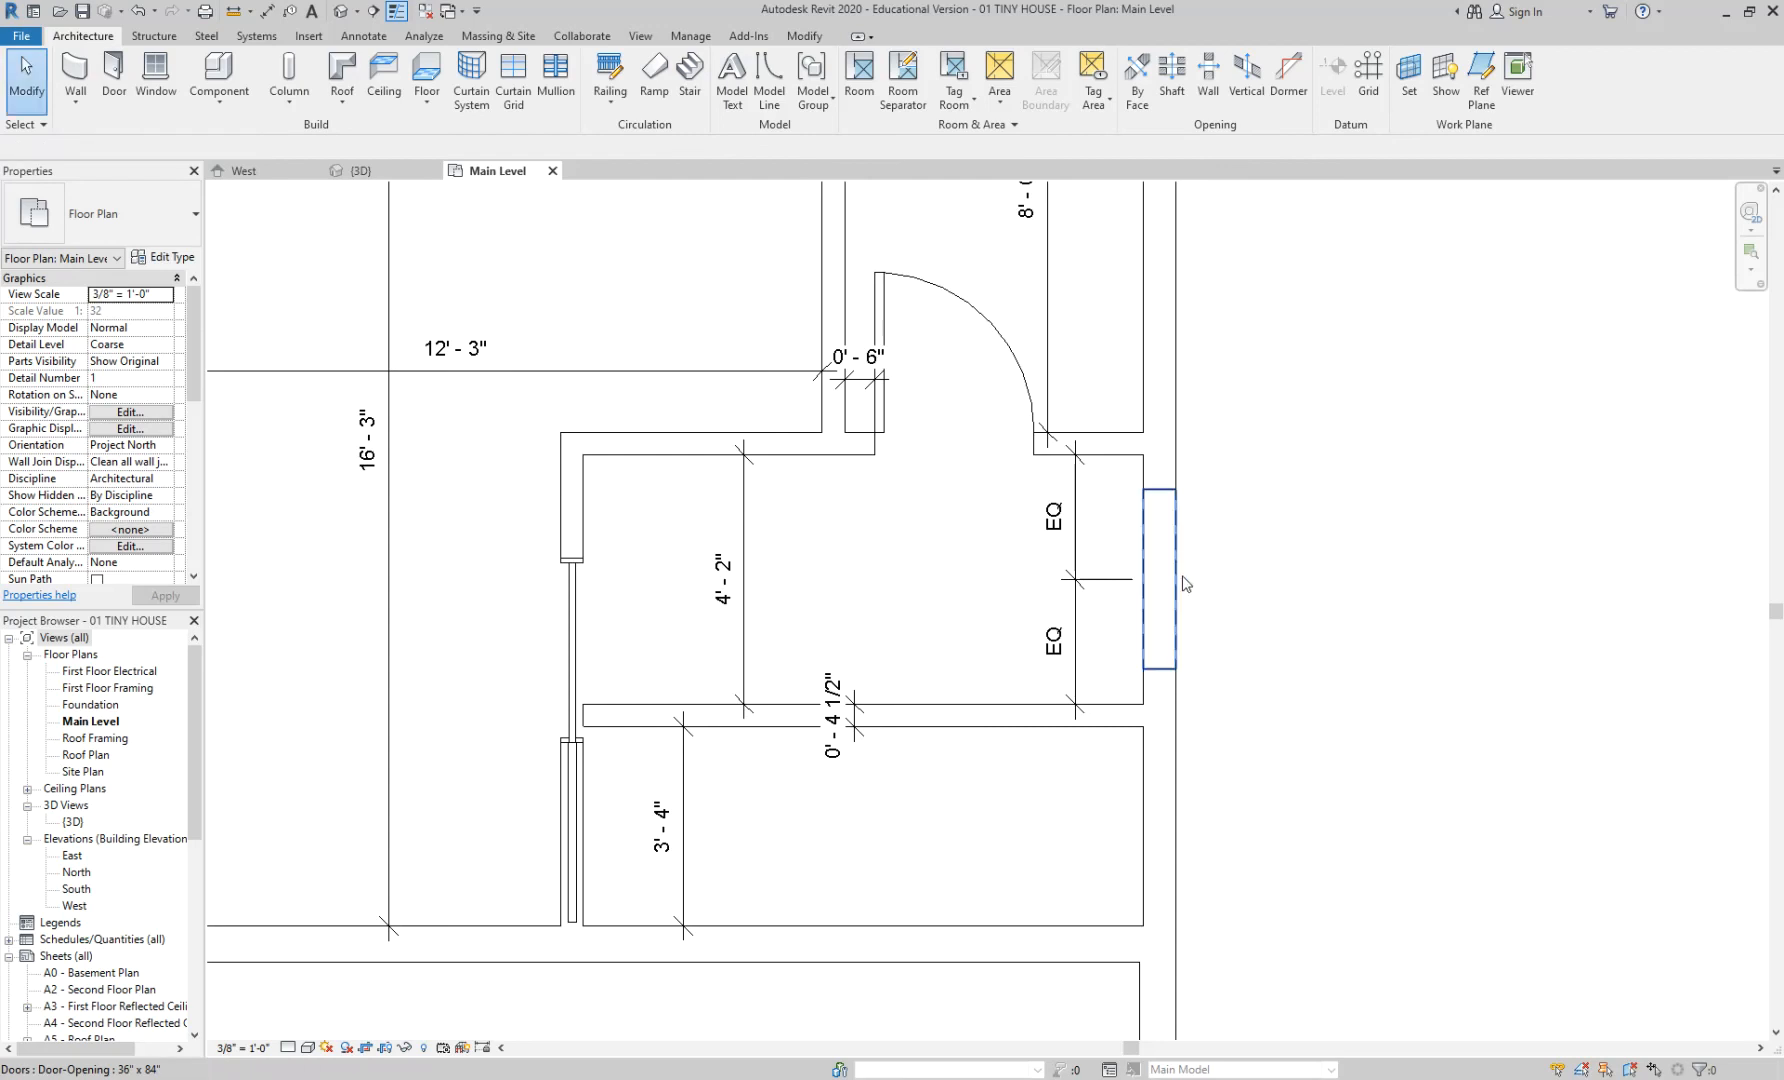
pyautogui.scroll(1, 618, 655)
pyautogui.scroll(1, 618, 655)
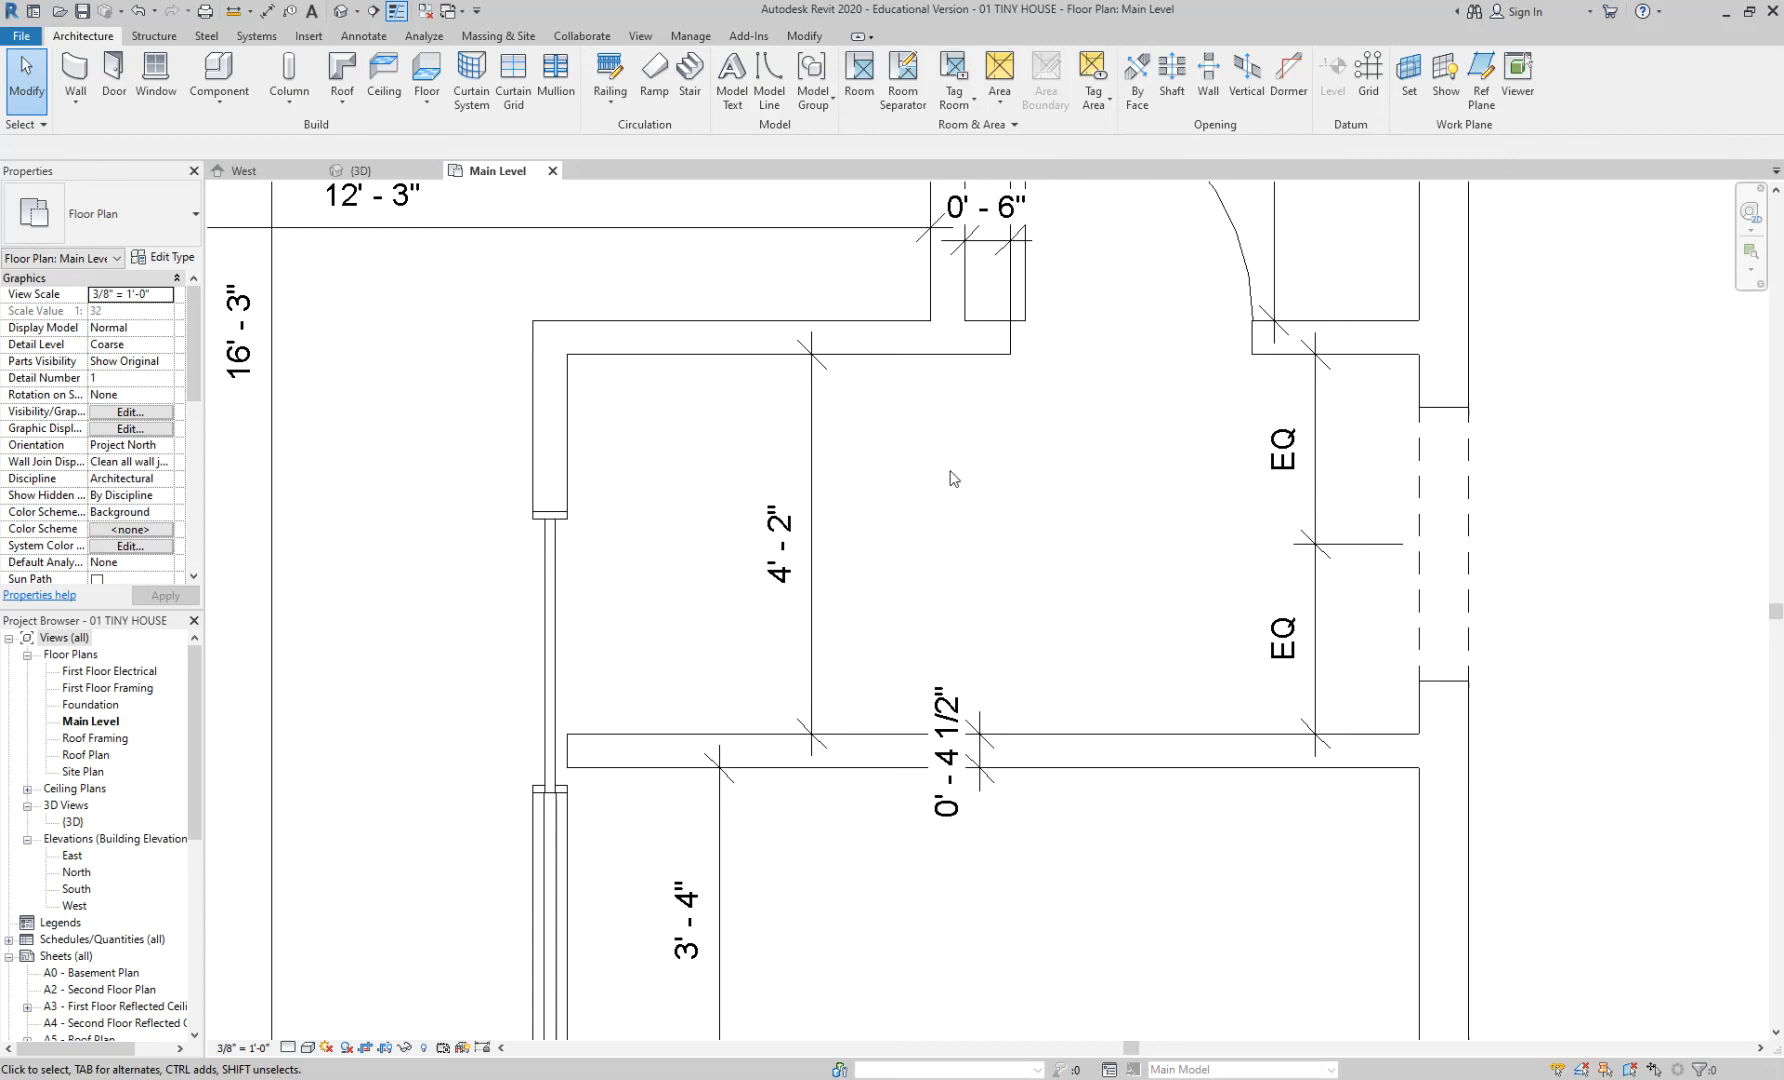
# - Align the pocket door's centre to the door opening's centre reference with AL, twice
pyautogui.moveTo(958, 478); pyautogui.dragTo(1032, 369, button='middle')
pyautogui.moveTo(1235, 438); pyautogui.dragTo(1192, 512, button='middle')
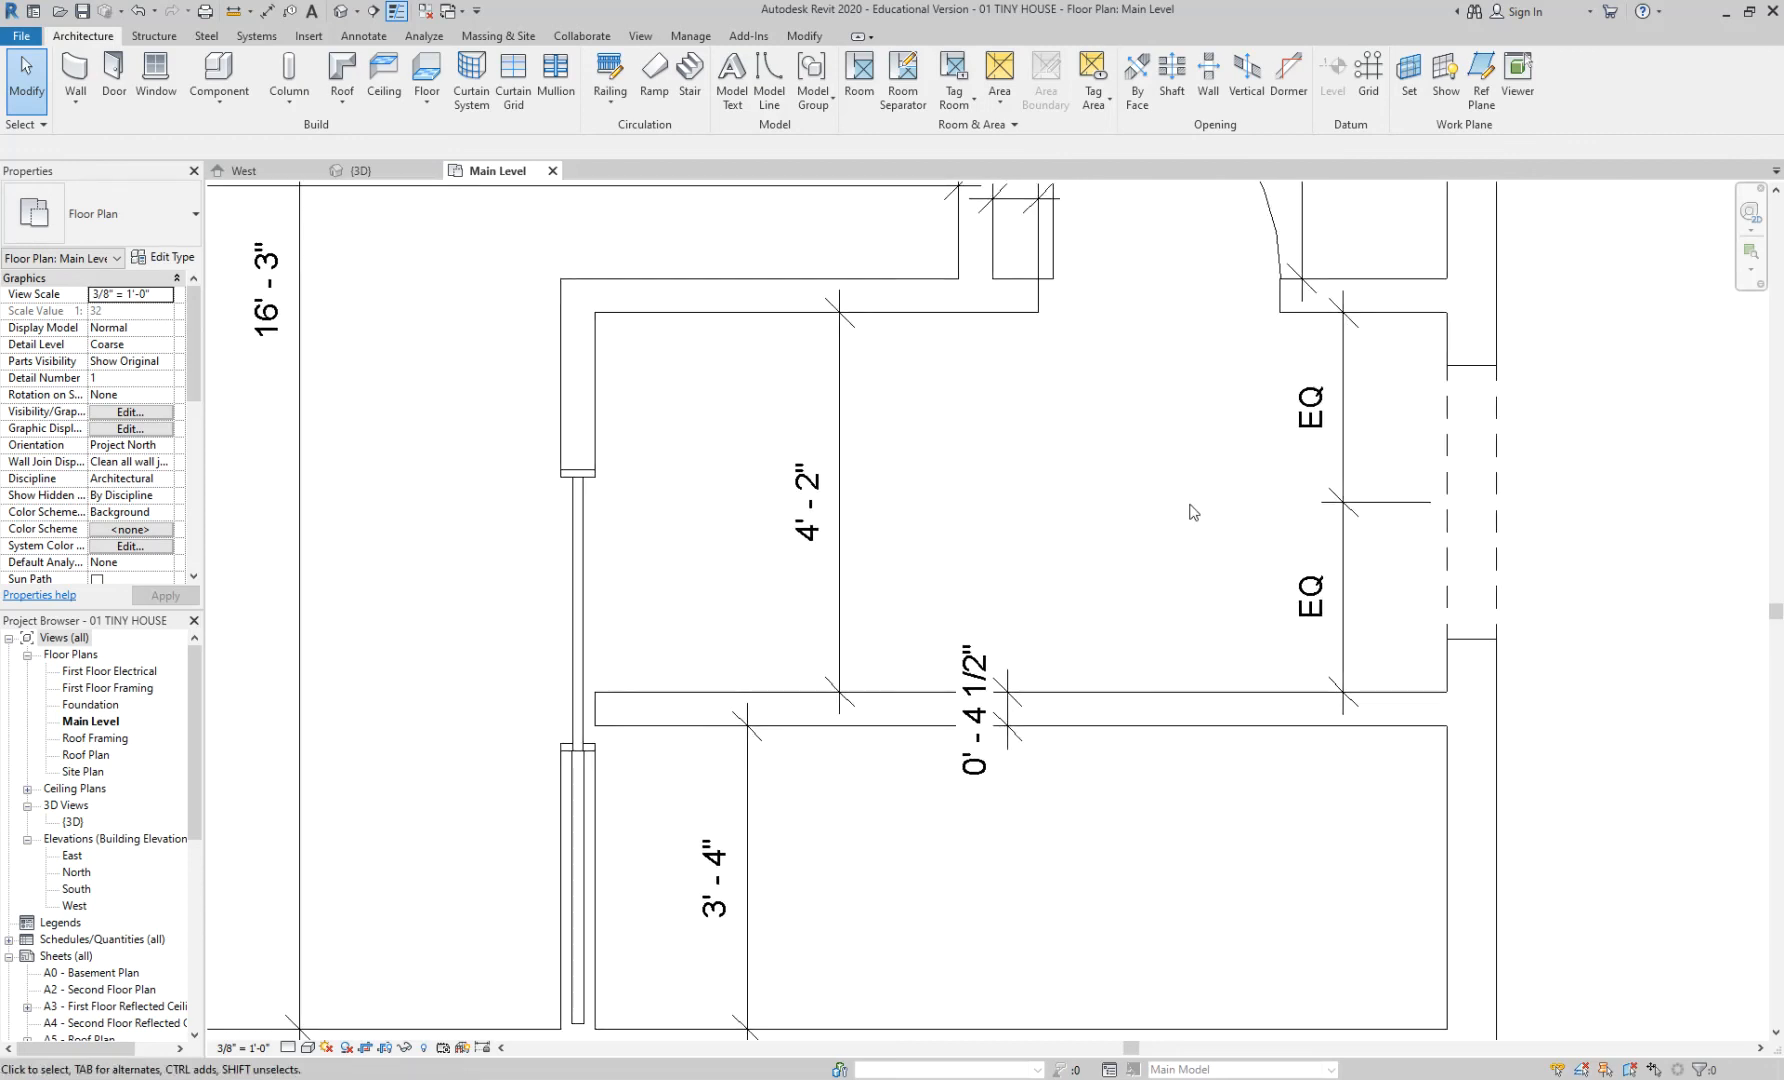
pyautogui.press('a')
pyautogui.press('l')
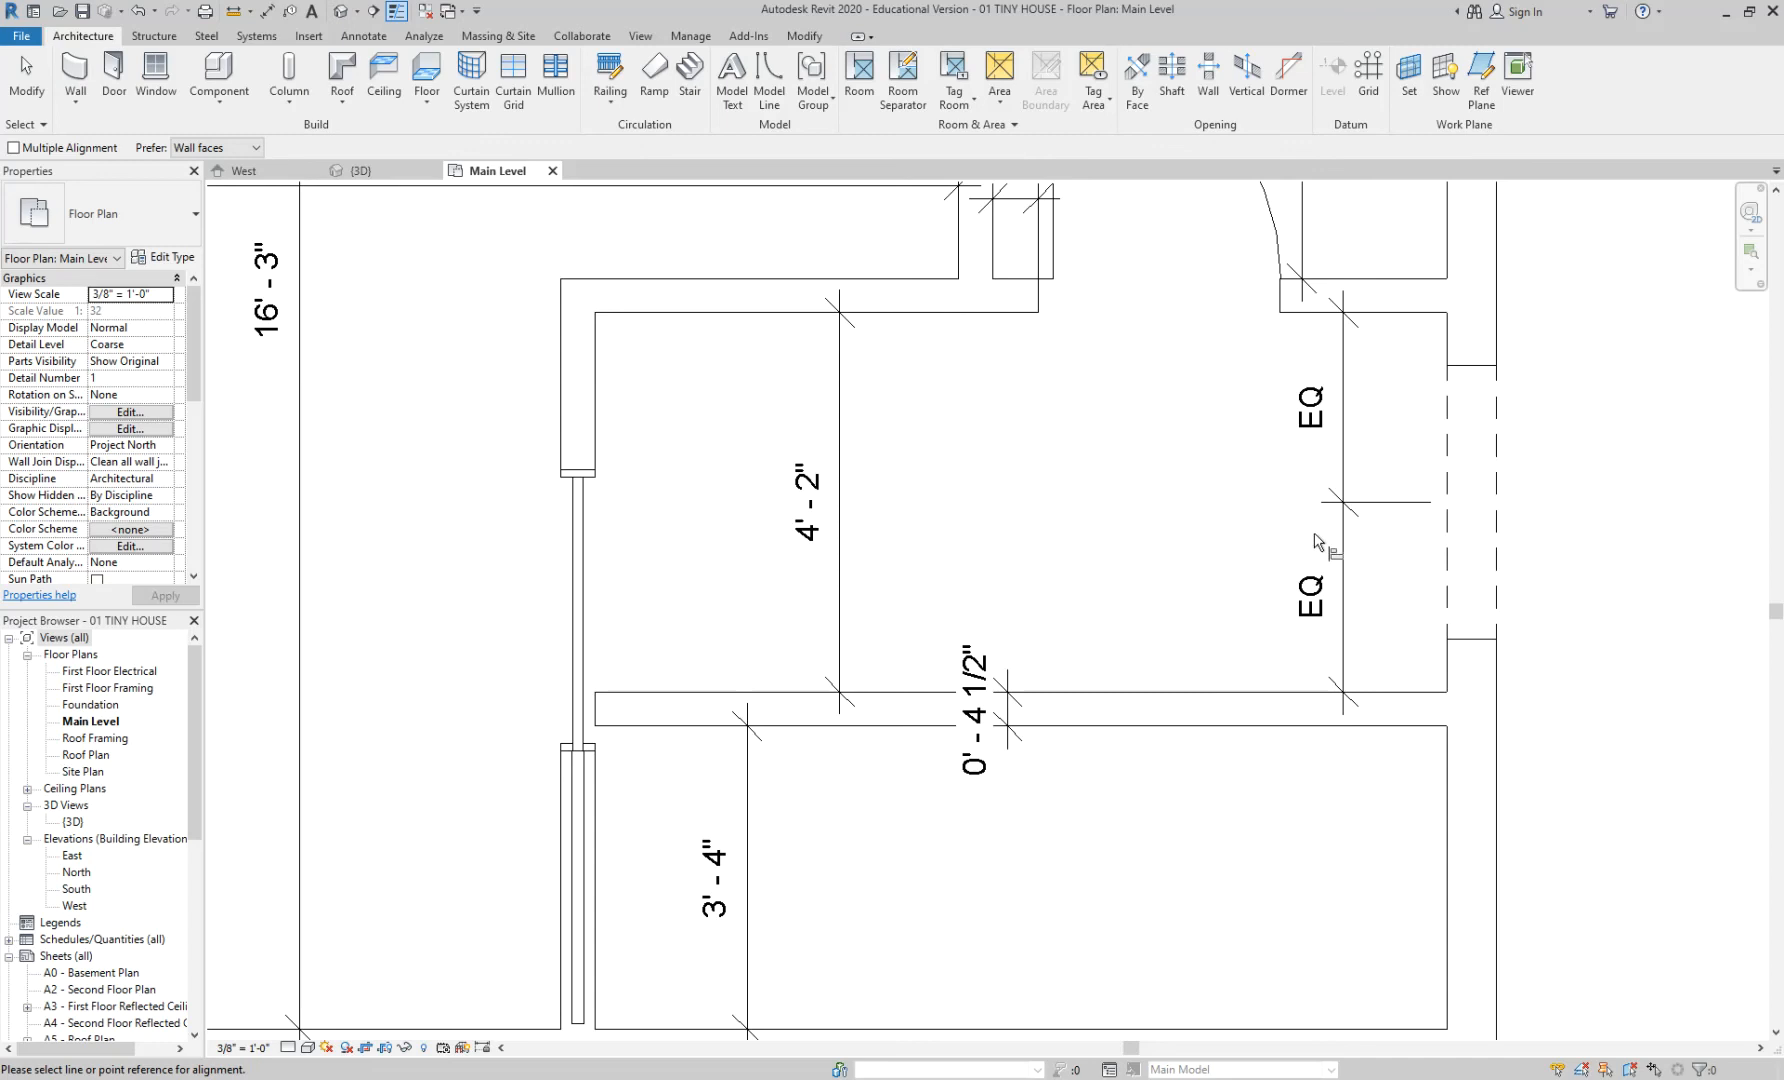
pyautogui.click(1480, 501)
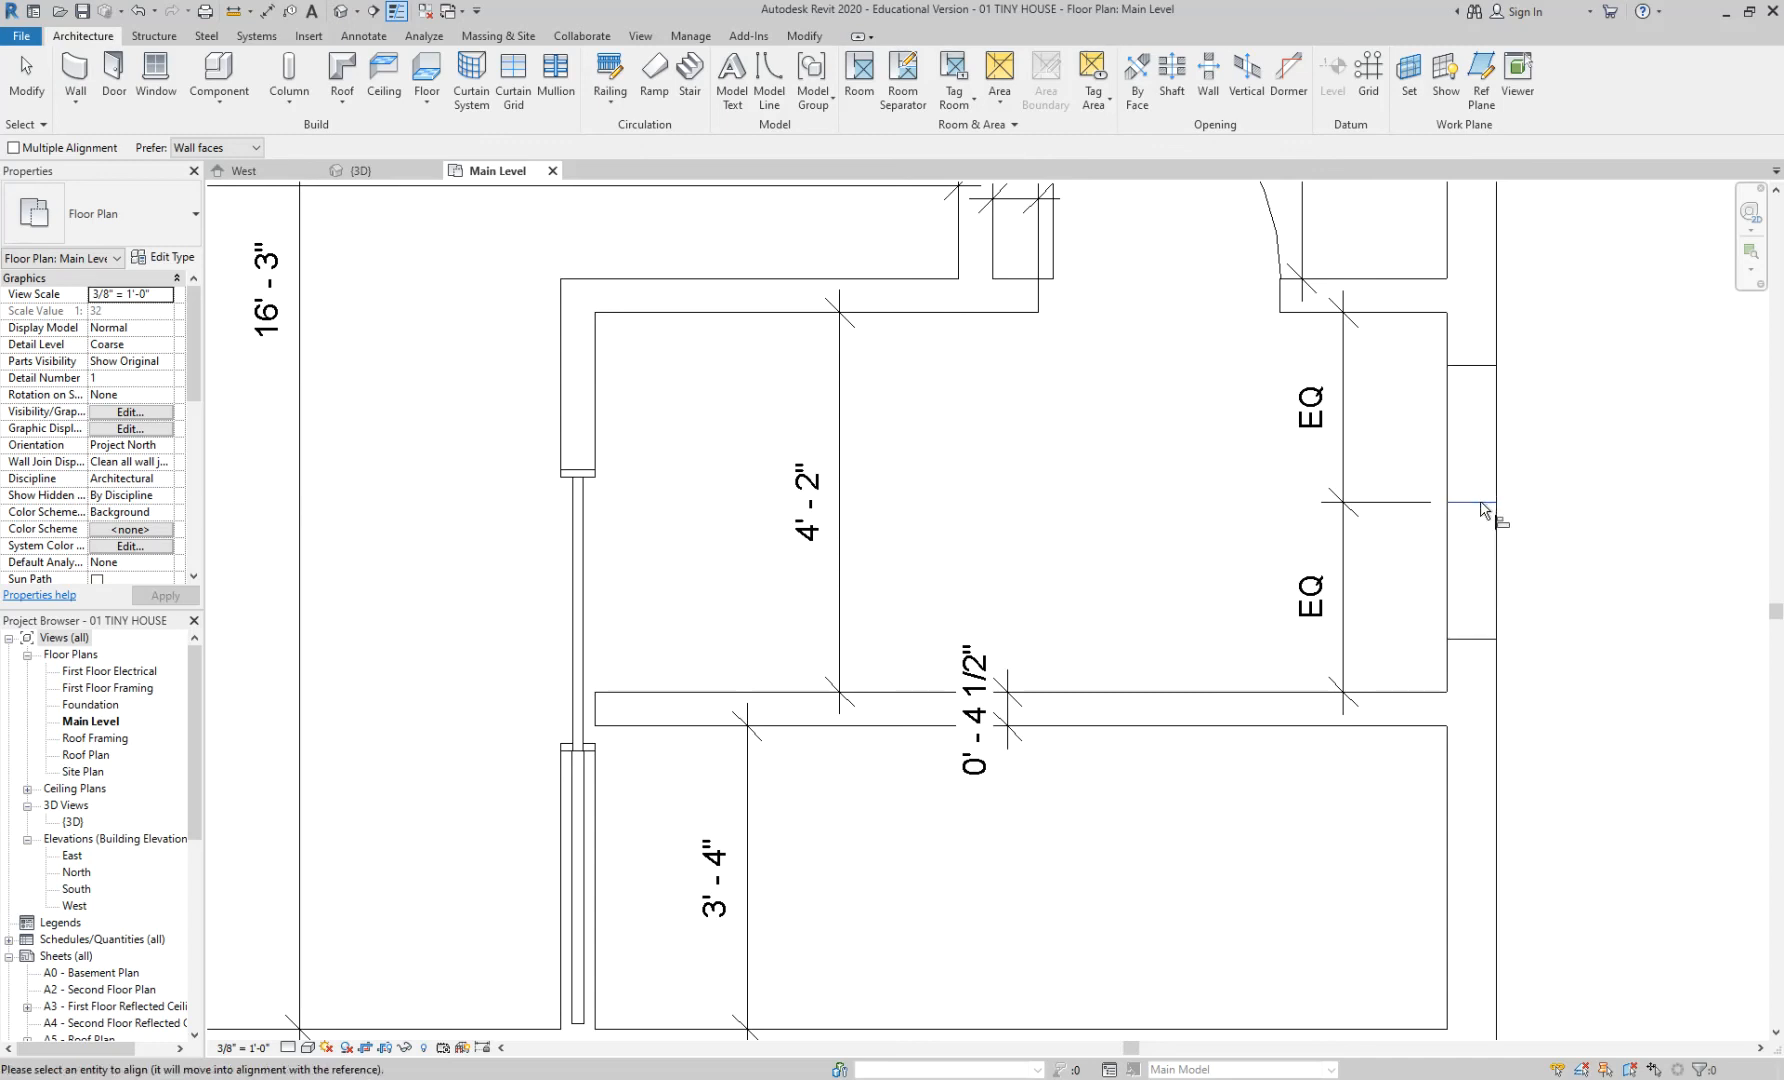
pyautogui.click(585, 614)
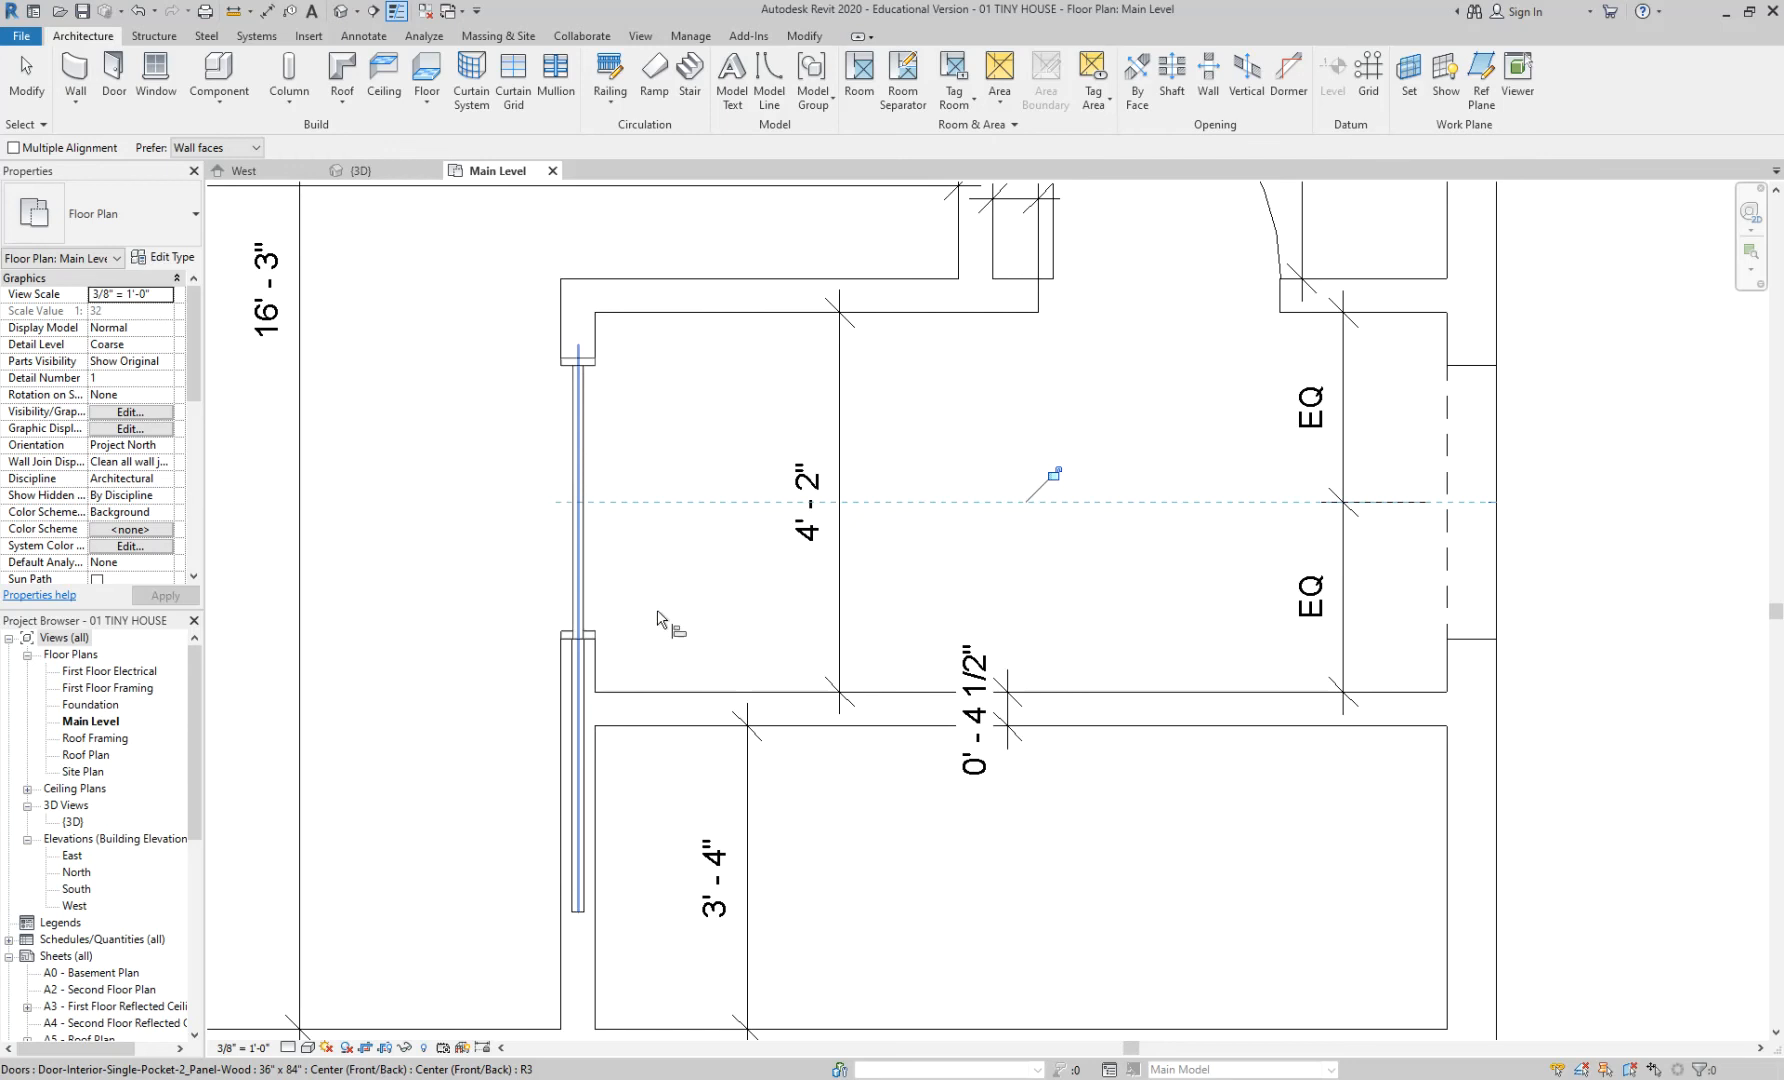
pyautogui.press('Escape')
pyautogui.press('Escape')
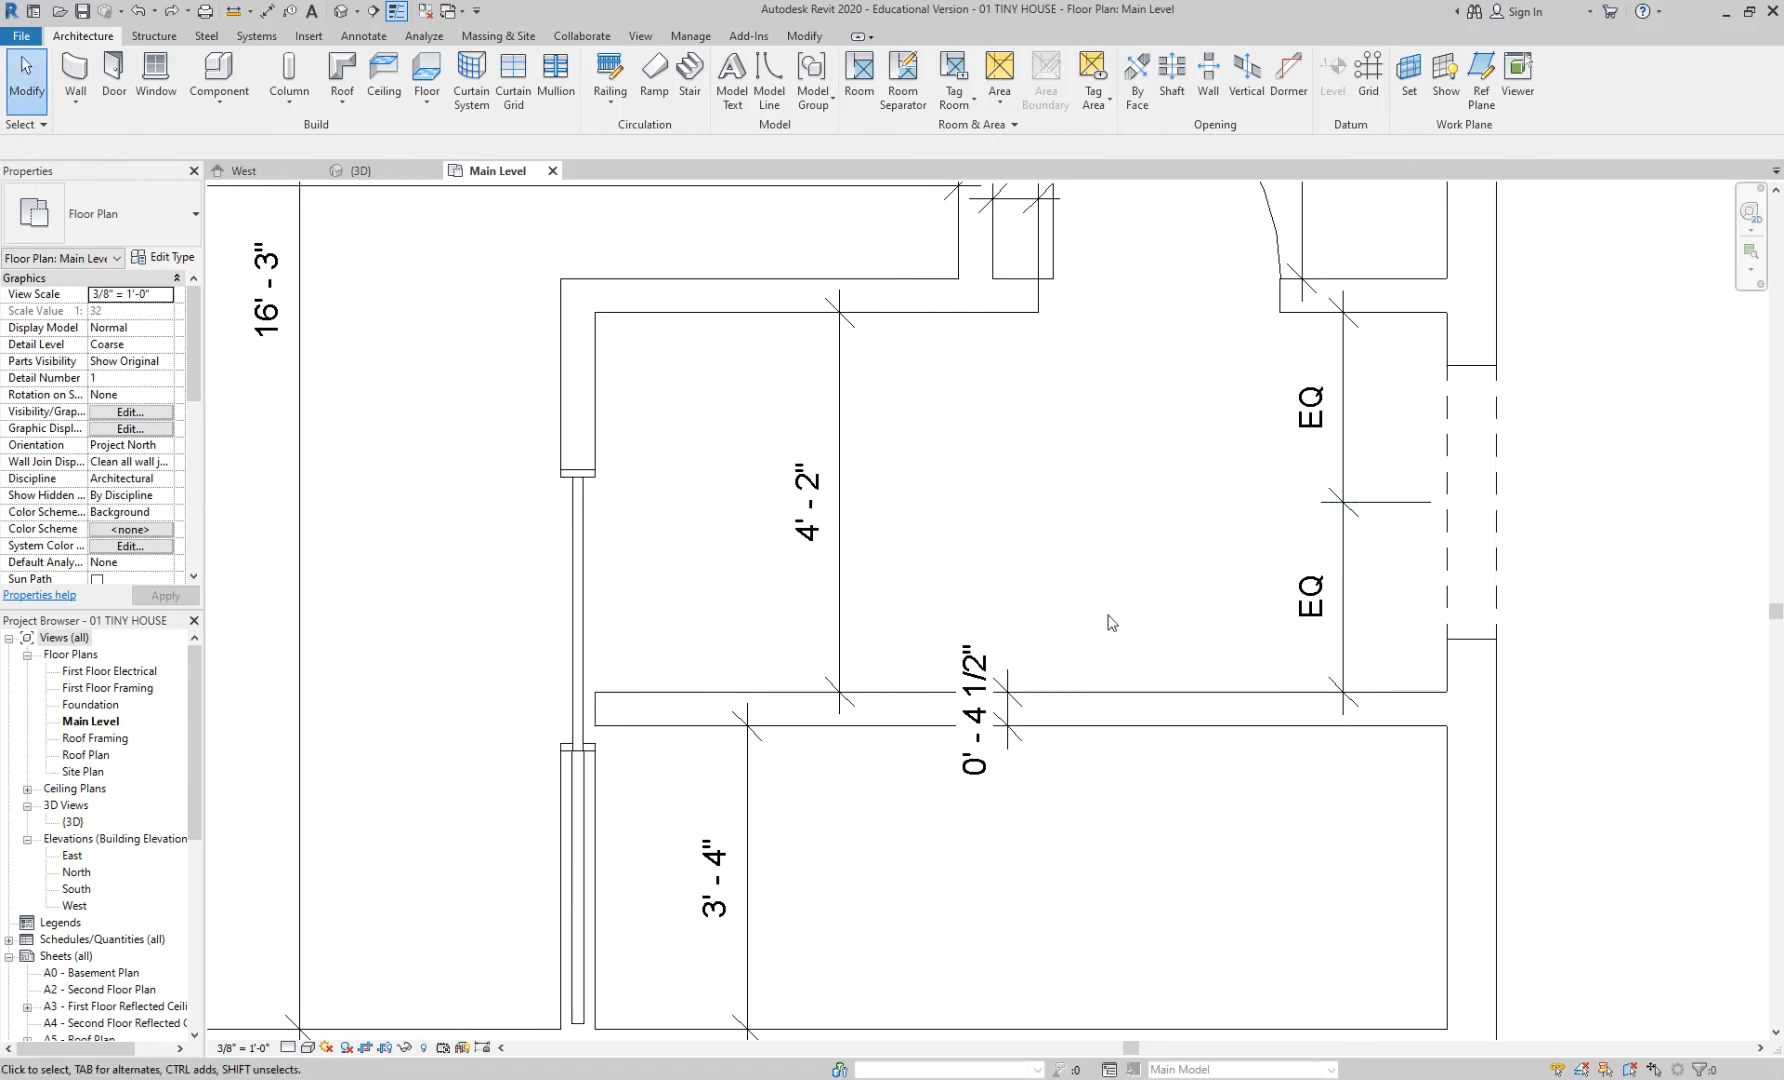
pyautogui.press('a')
pyautogui.press('l')
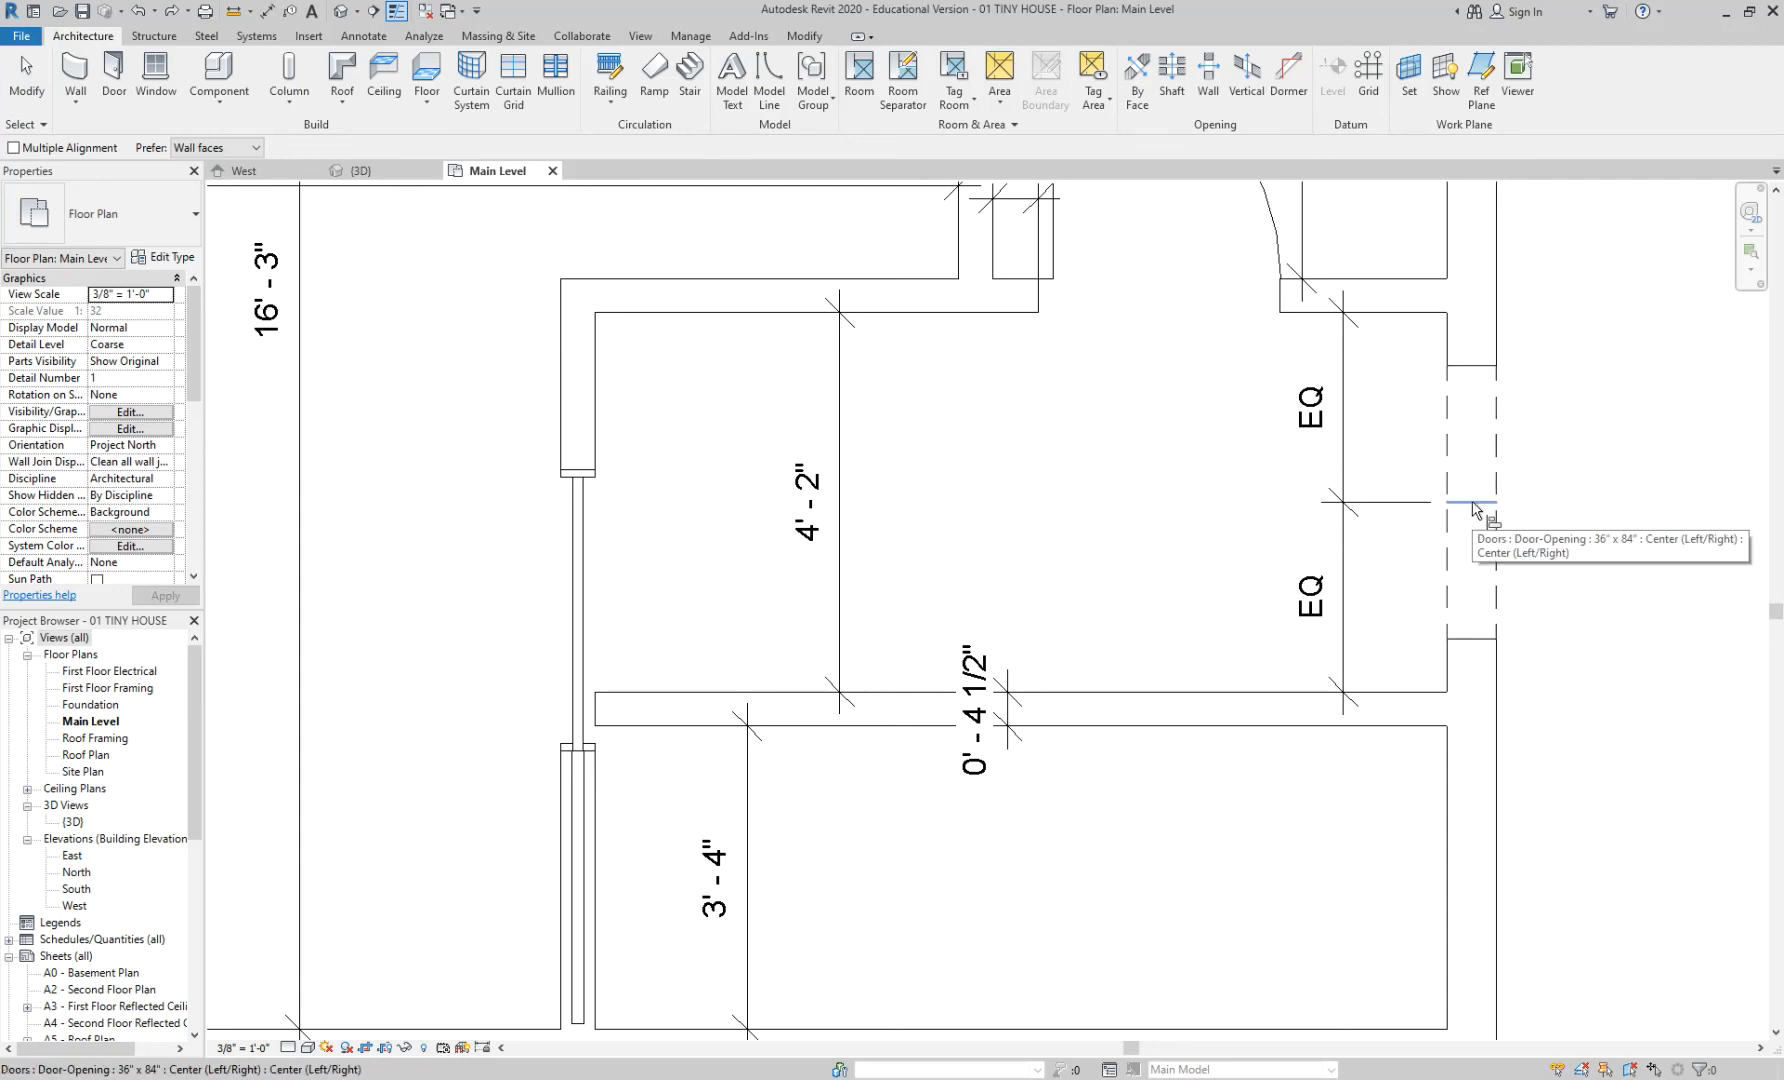
pyautogui.click(1473, 504)
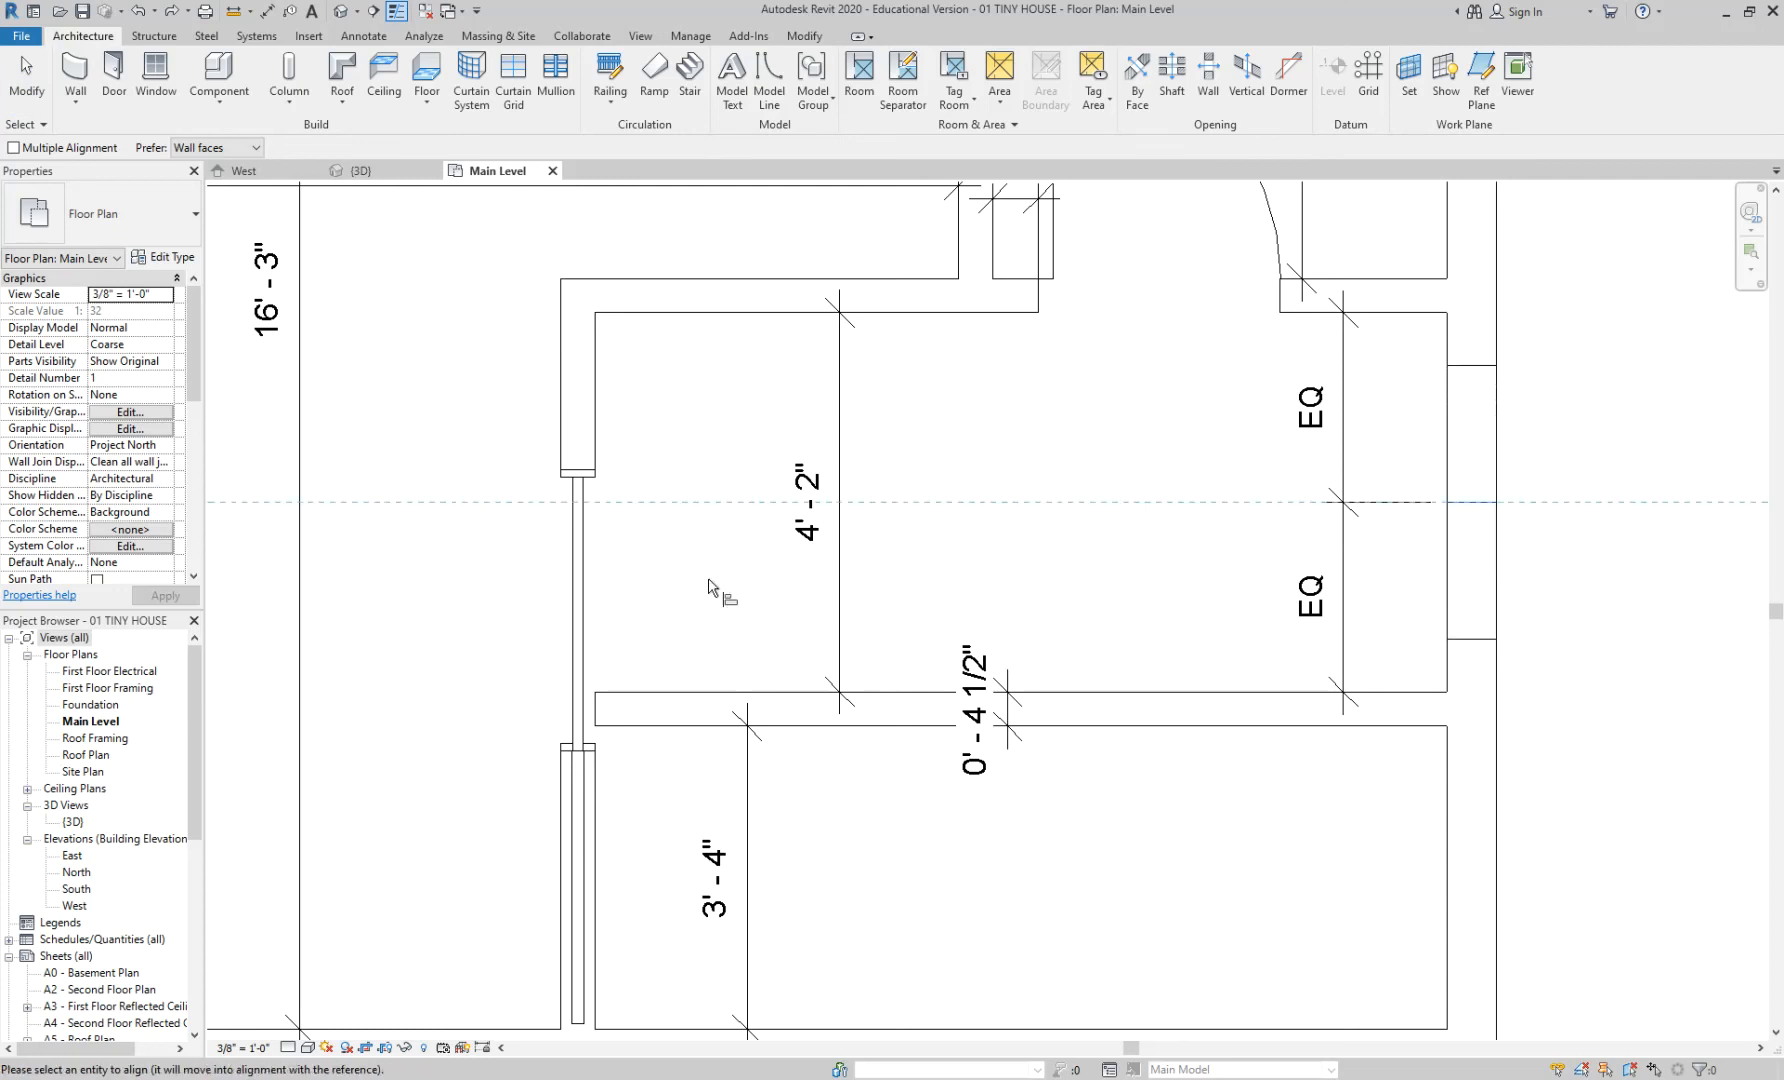
pyautogui.click(586, 628)
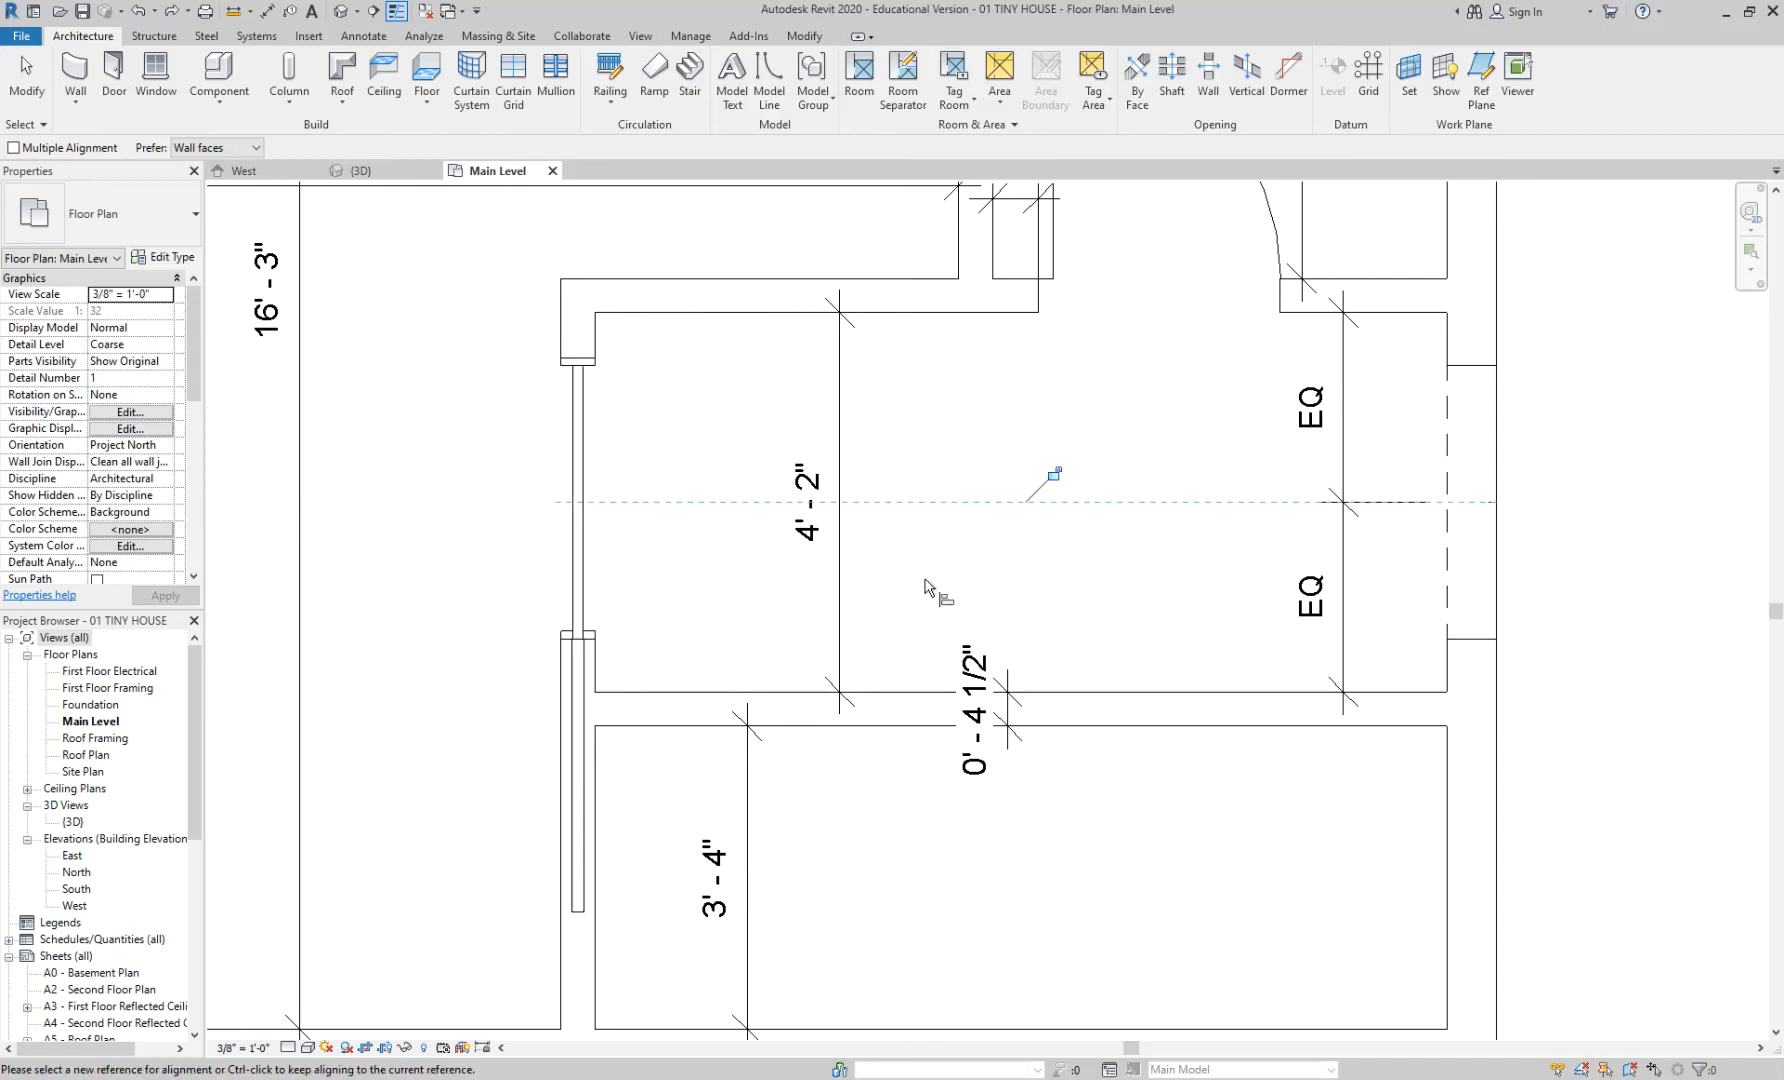
pyautogui.press('Escape')
pyautogui.press('Escape')
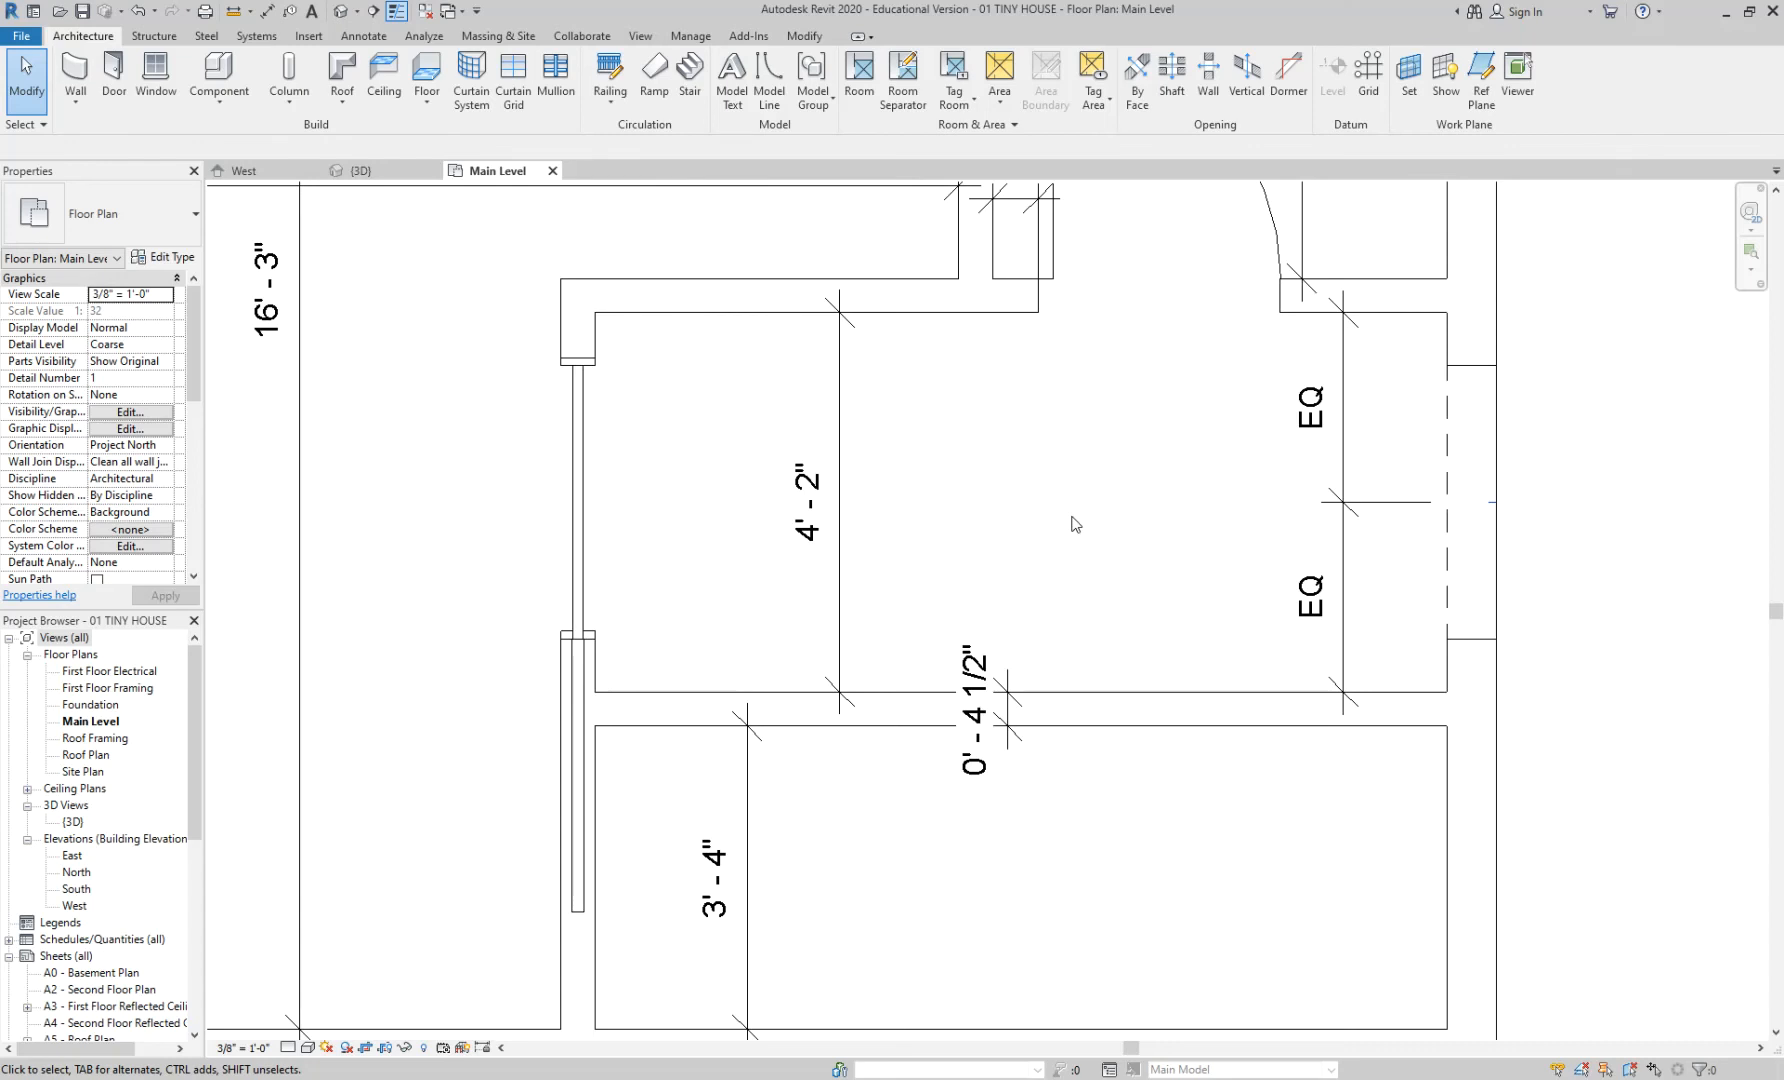
pyautogui.scroll(-3, 1075, 516)
pyautogui.scroll(-2, 1399, 552)
pyautogui.moveTo(1178, 515); pyautogui.dragTo(1072, 622, button='middle')
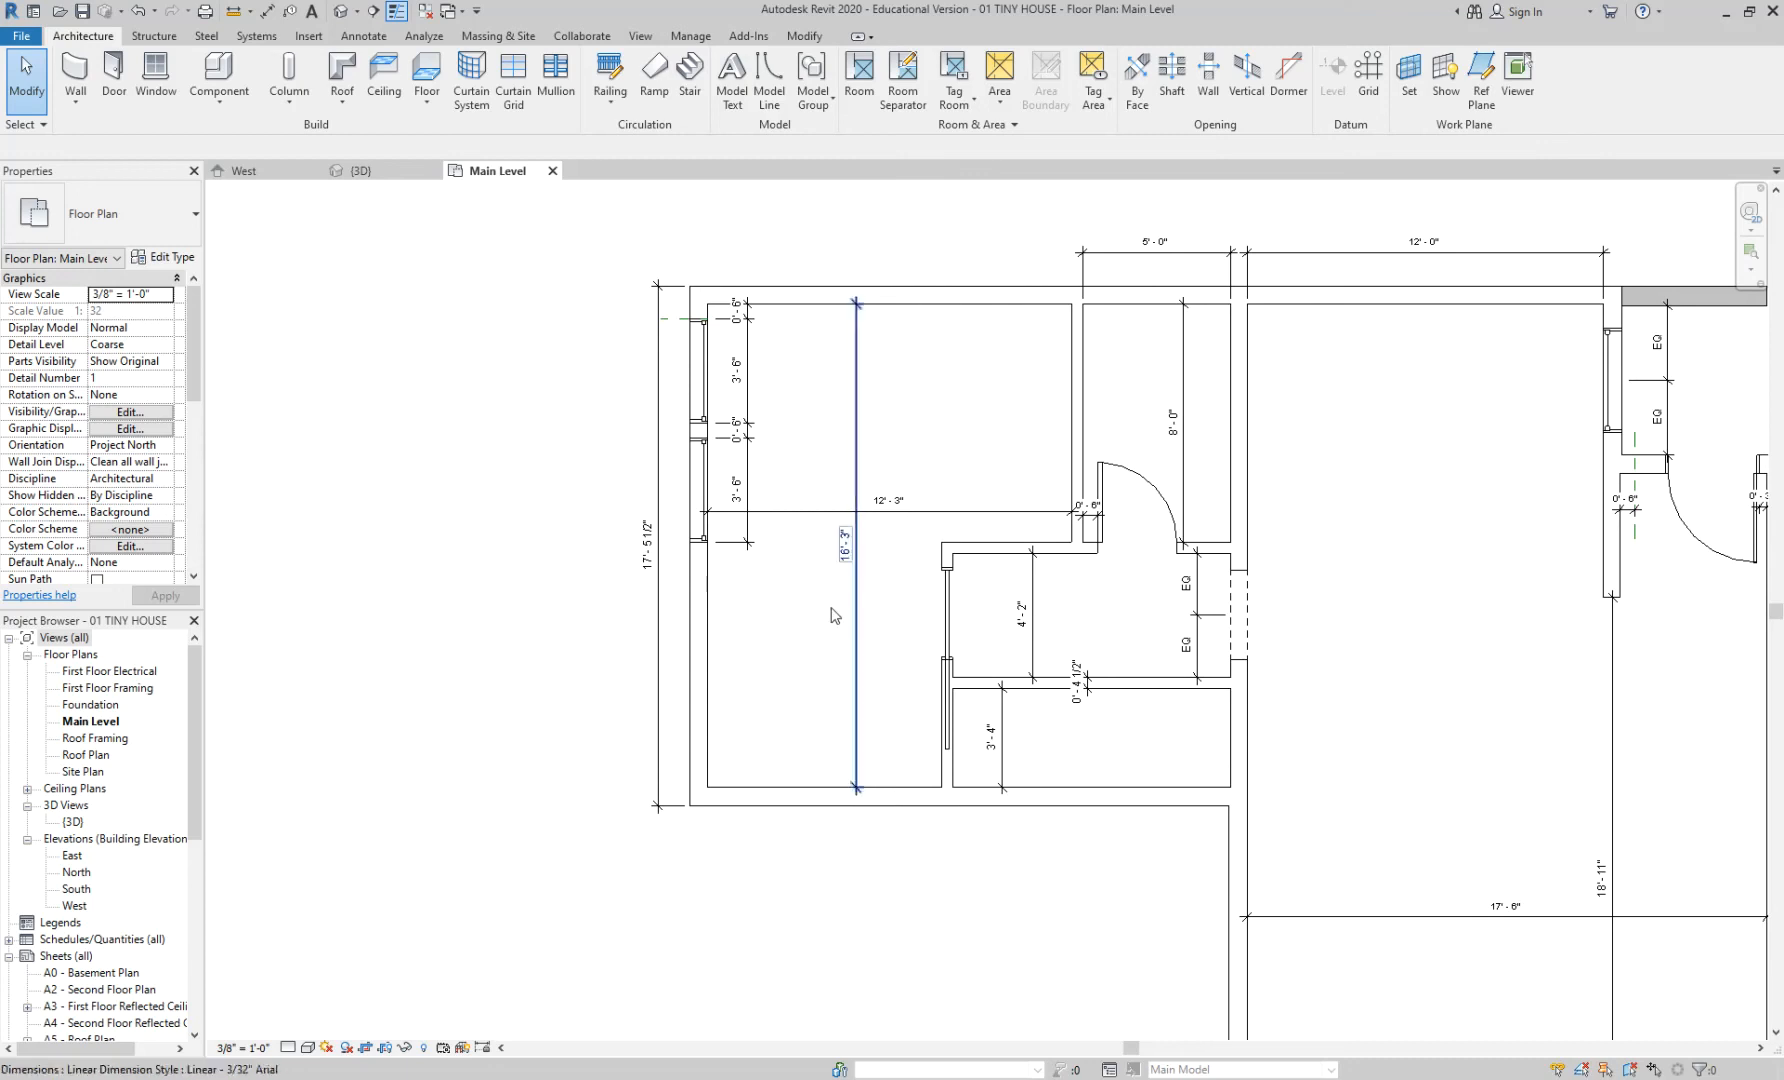
pyautogui.scroll(1, 1298, 620)
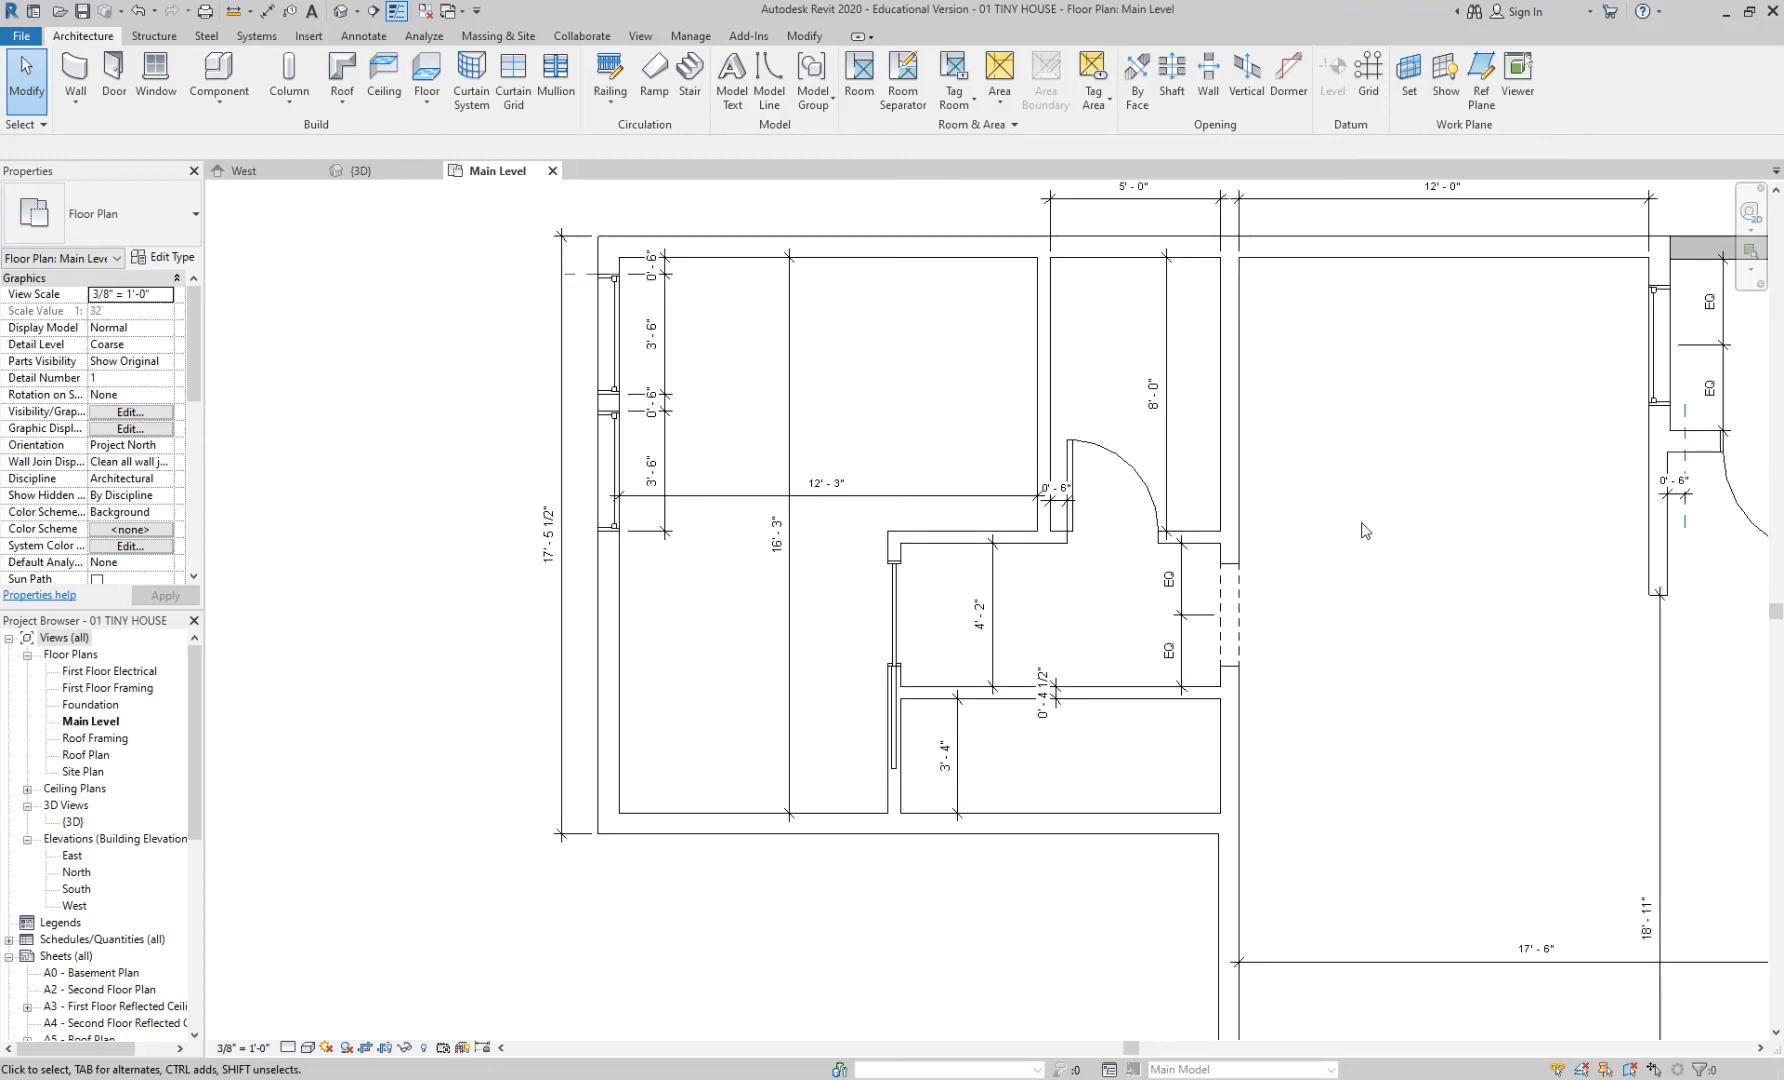
pyautogui.moveTo(1367, 531); pyautogui.dragTo(1130, 518, button='middle')
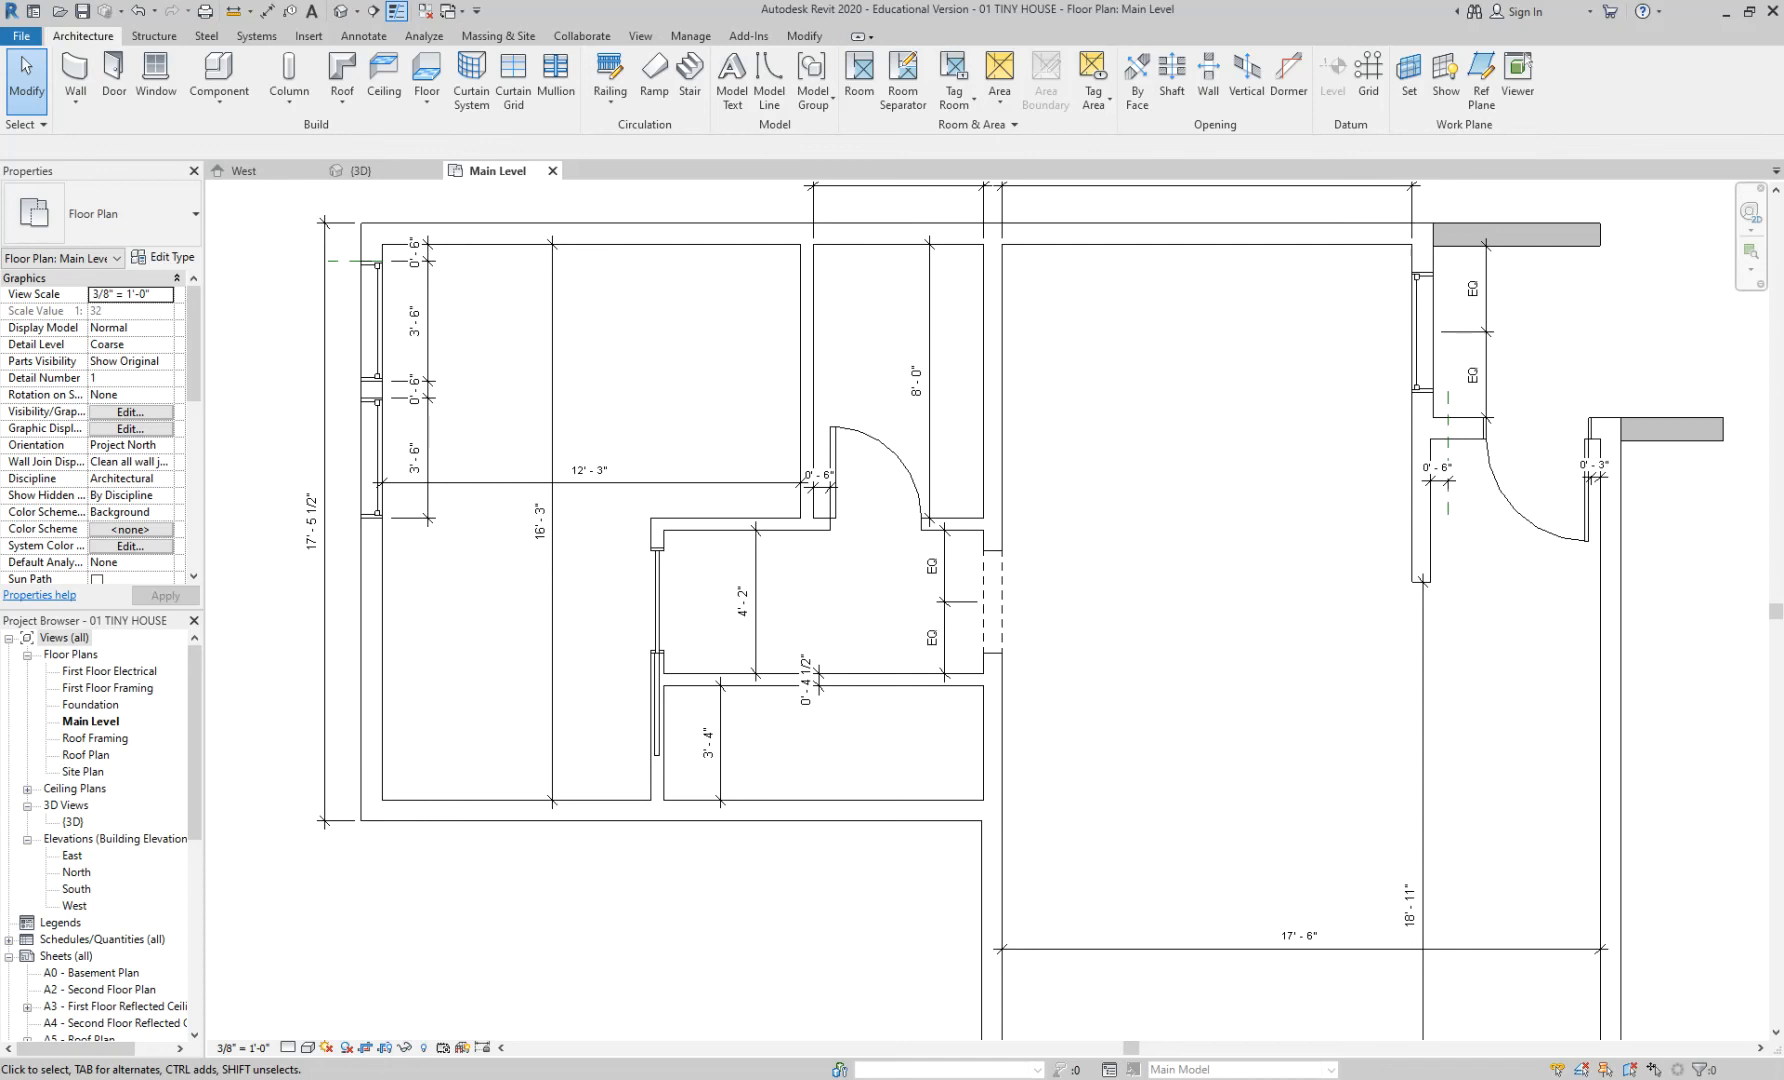
pyautogui.click(651, 1040)
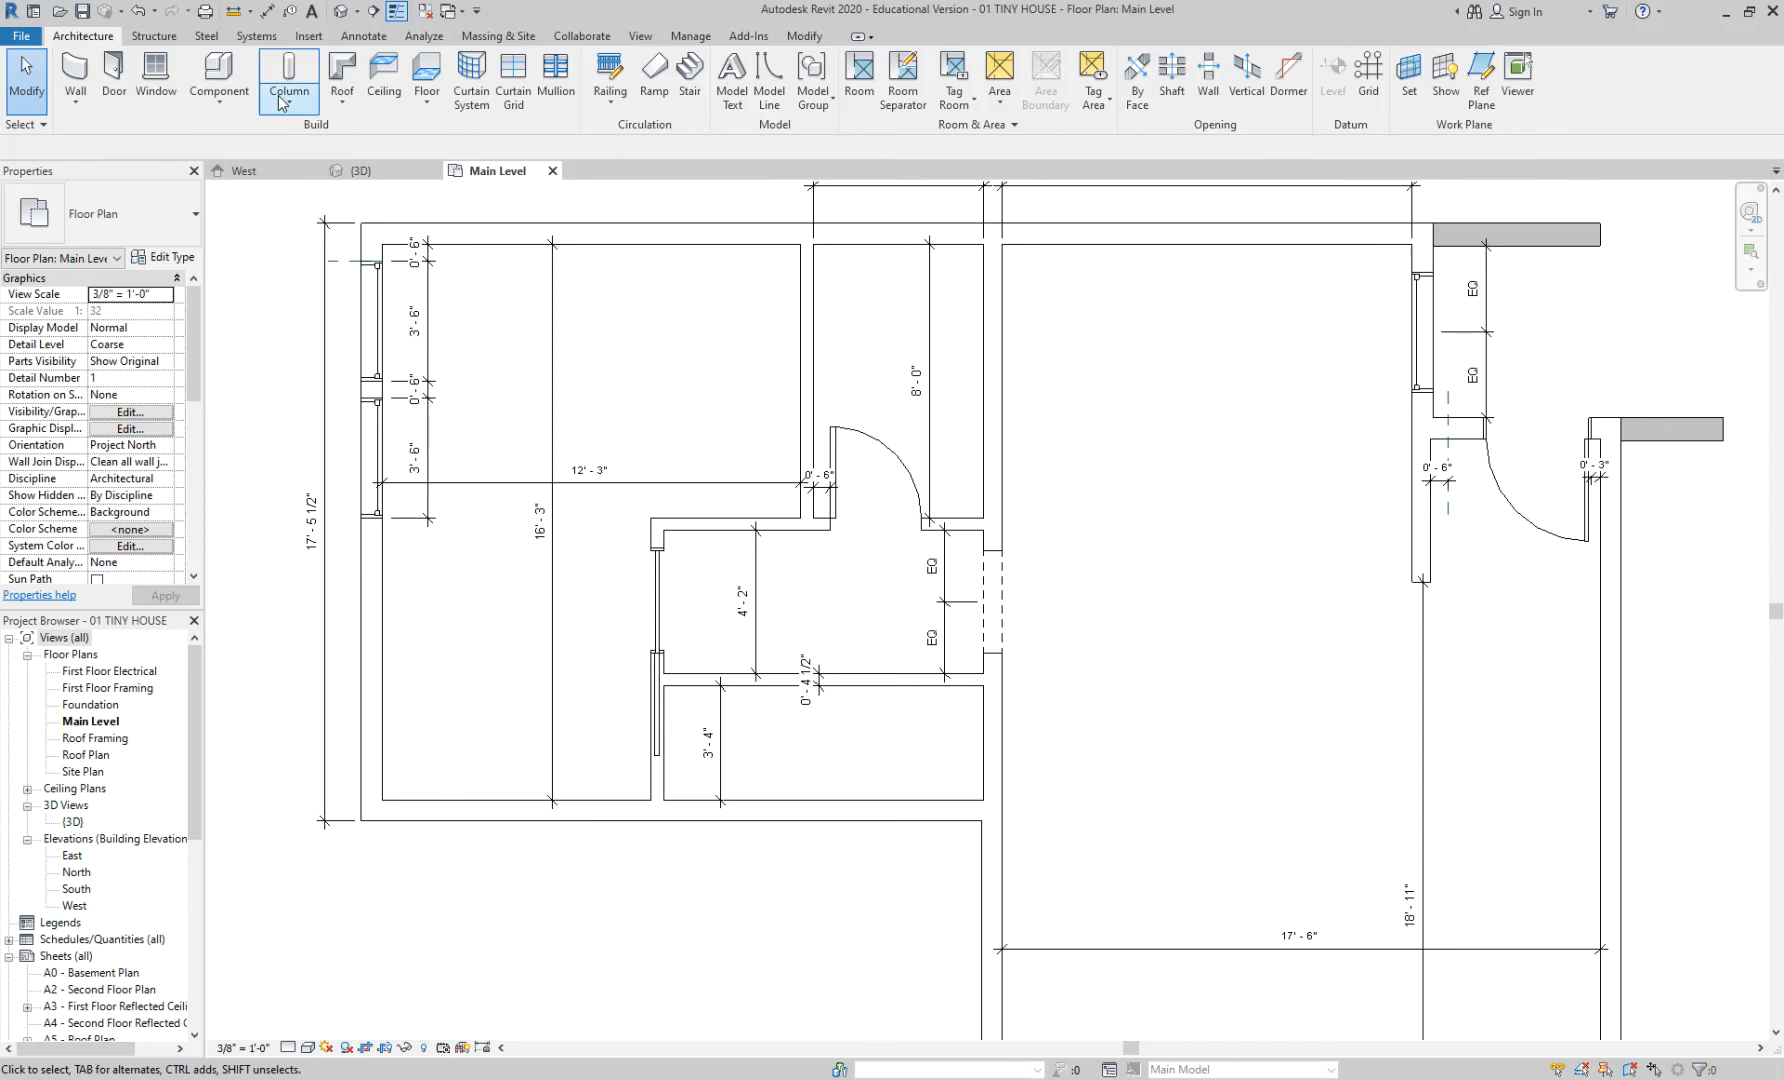
# - Start a door, then in Load Family preview Residential glass entry doors and go up to Doors
pyautogui.click(114, 72)
pyautogui.click(736, 108)
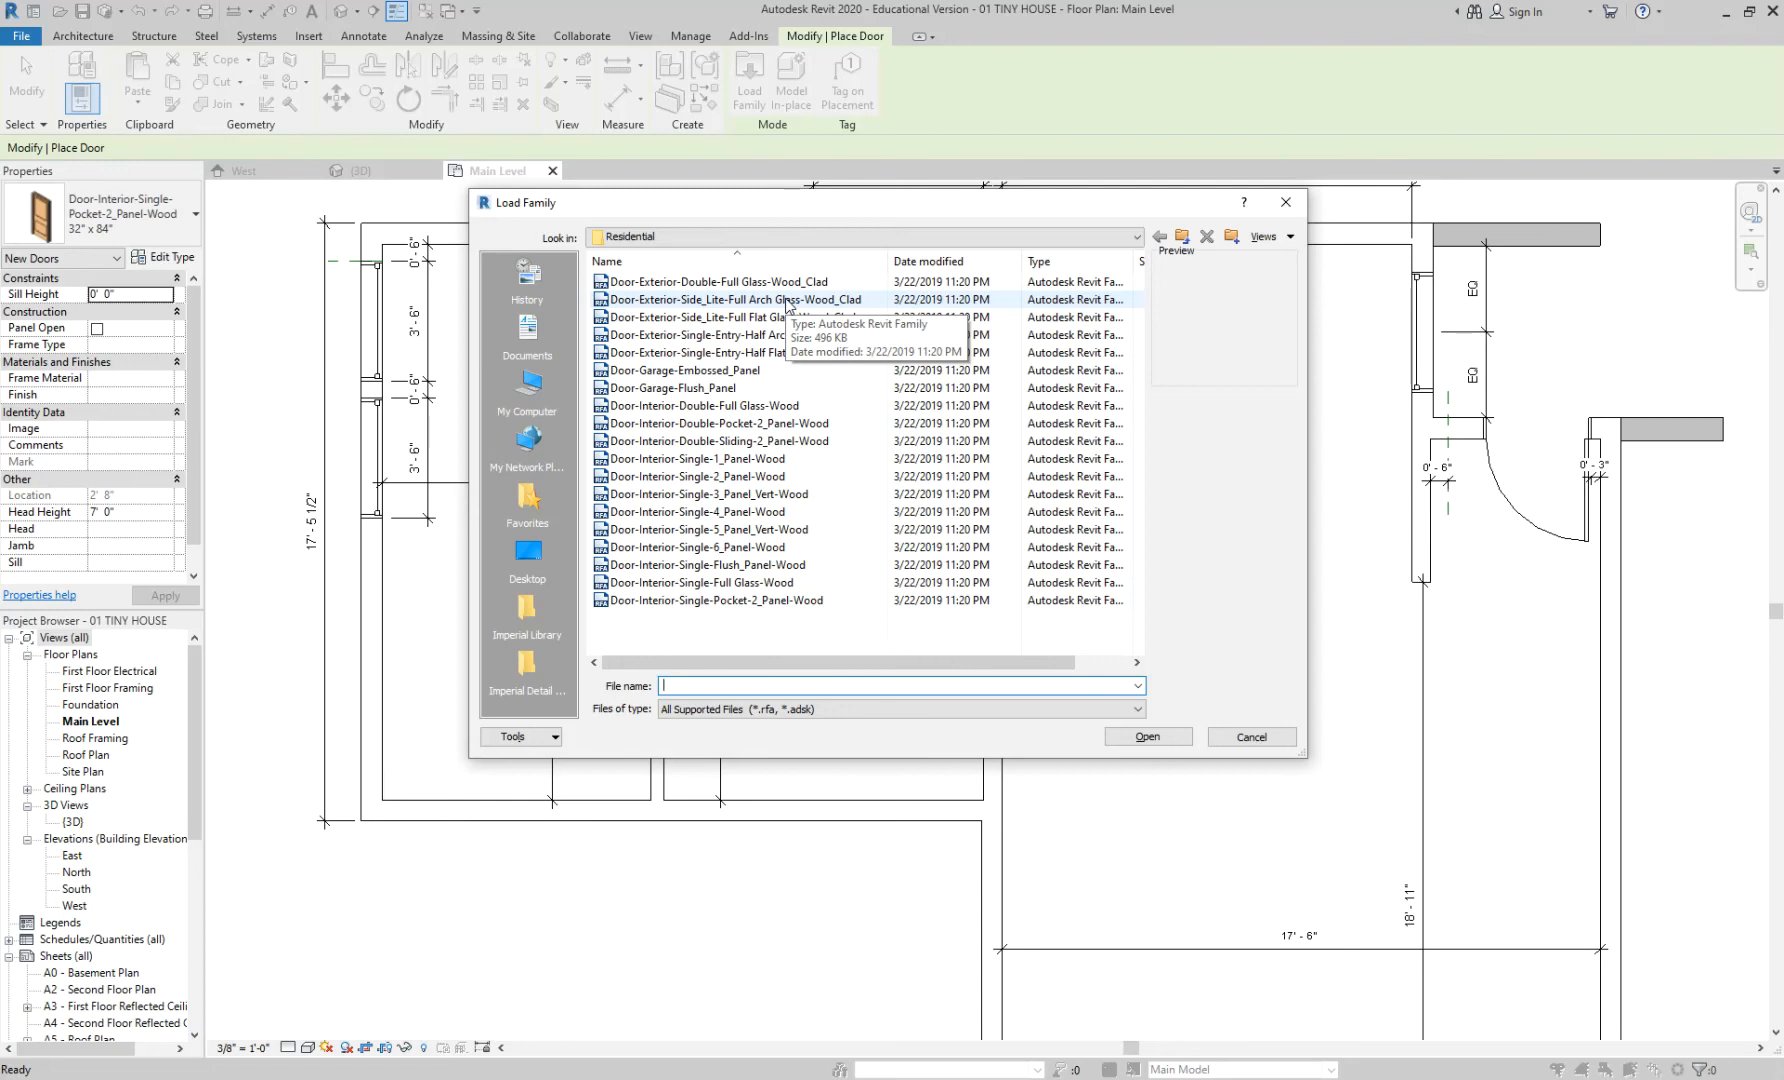
pyautogui.click(785, 283)
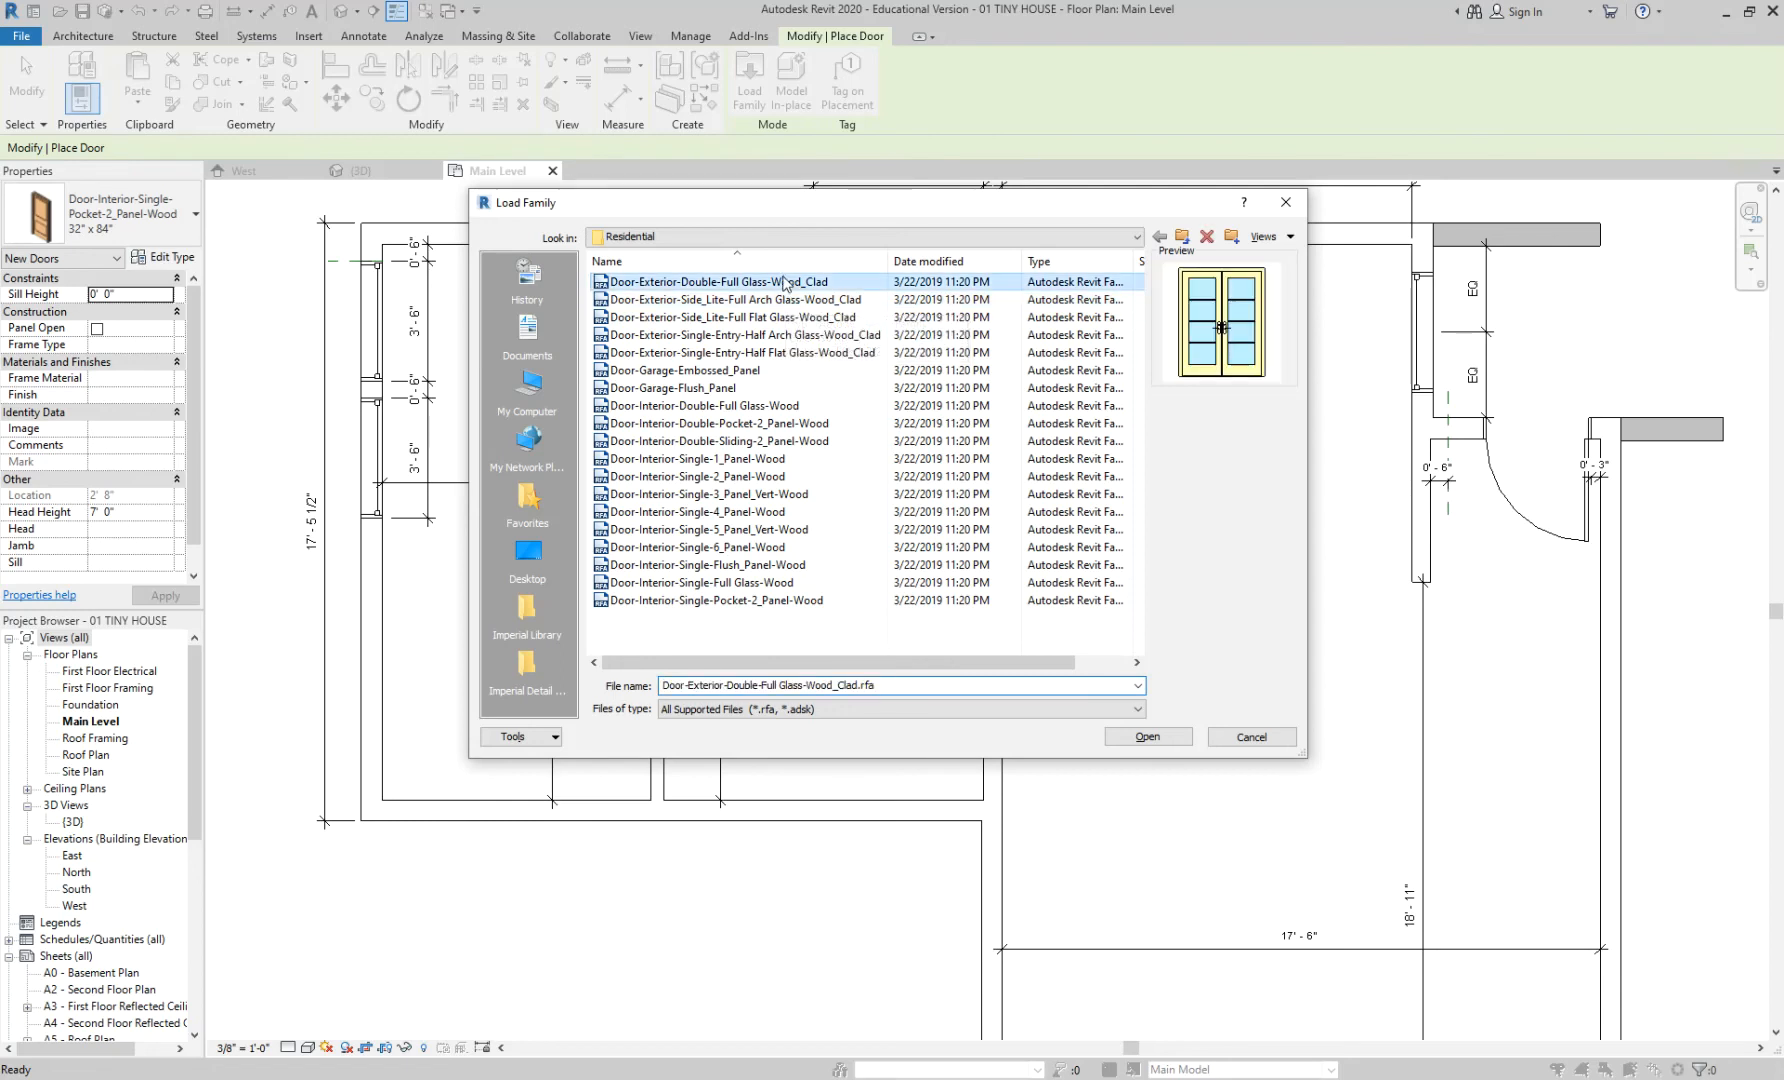
pyautogui.click(760, 353)
pyautogui.click(955, 334)
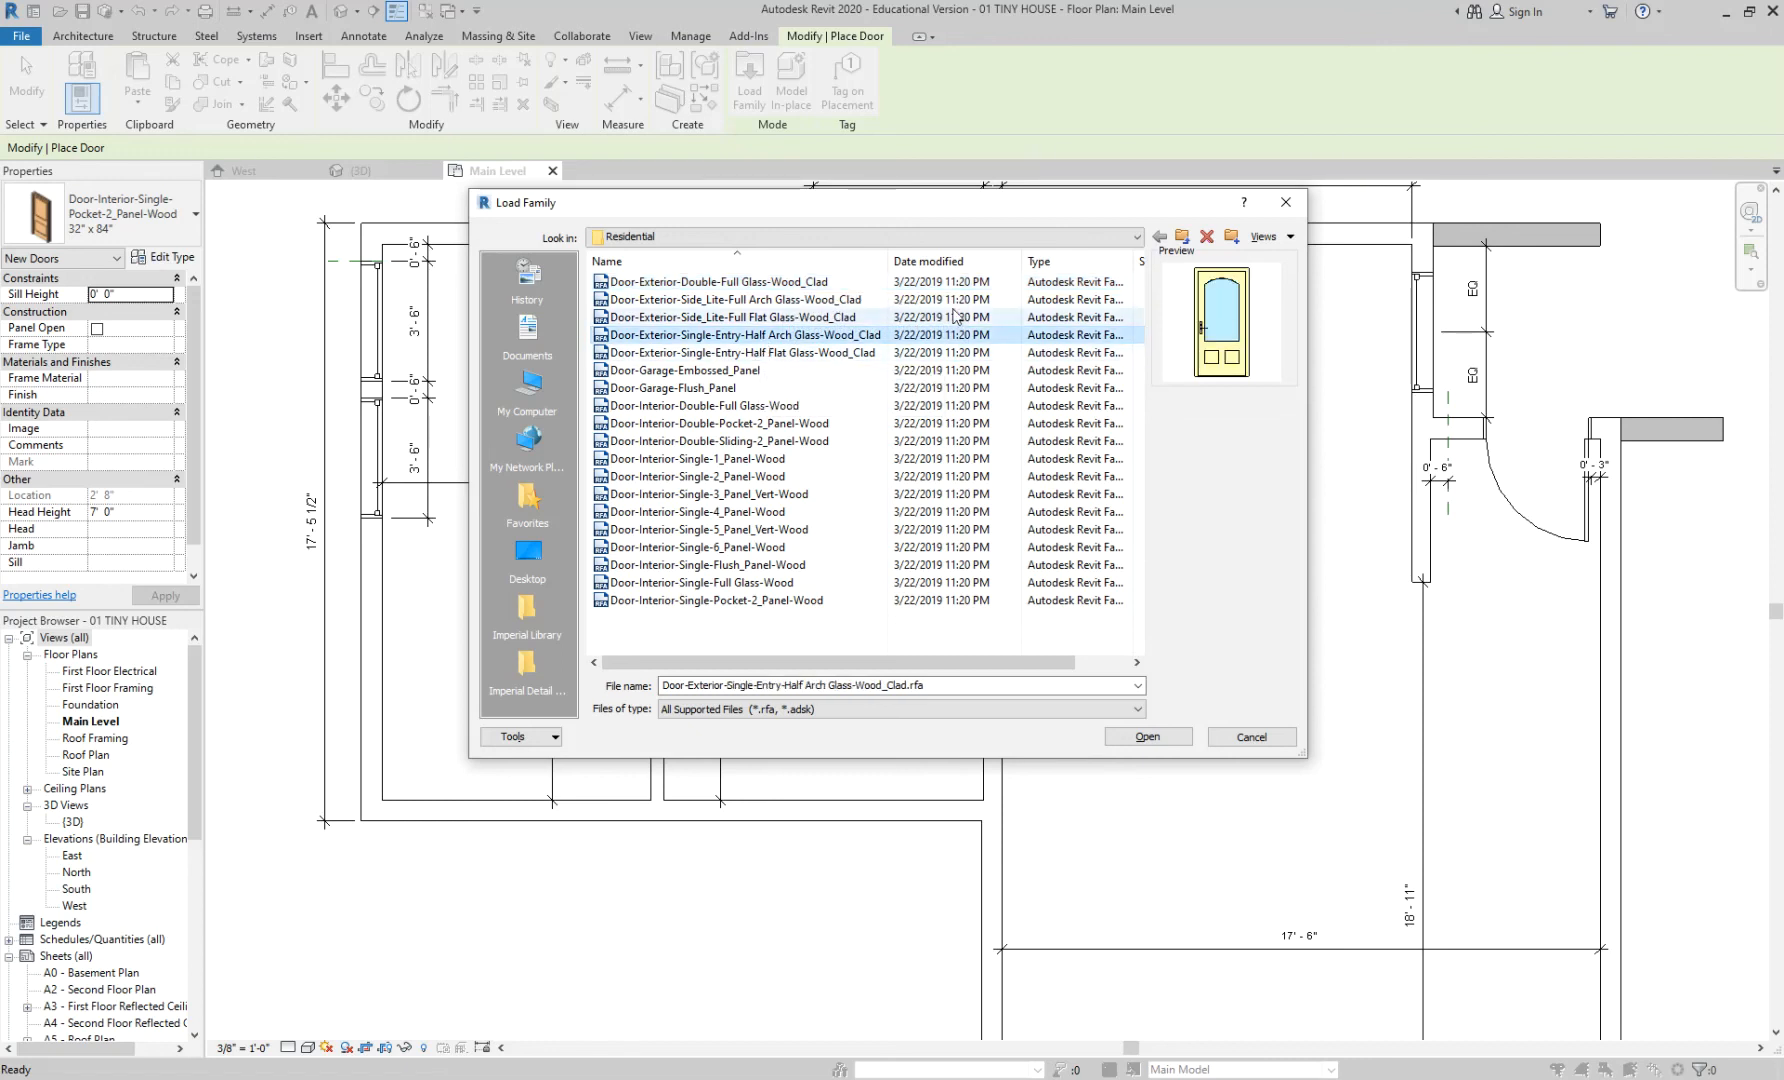
pyautogui.click(1182, 238)
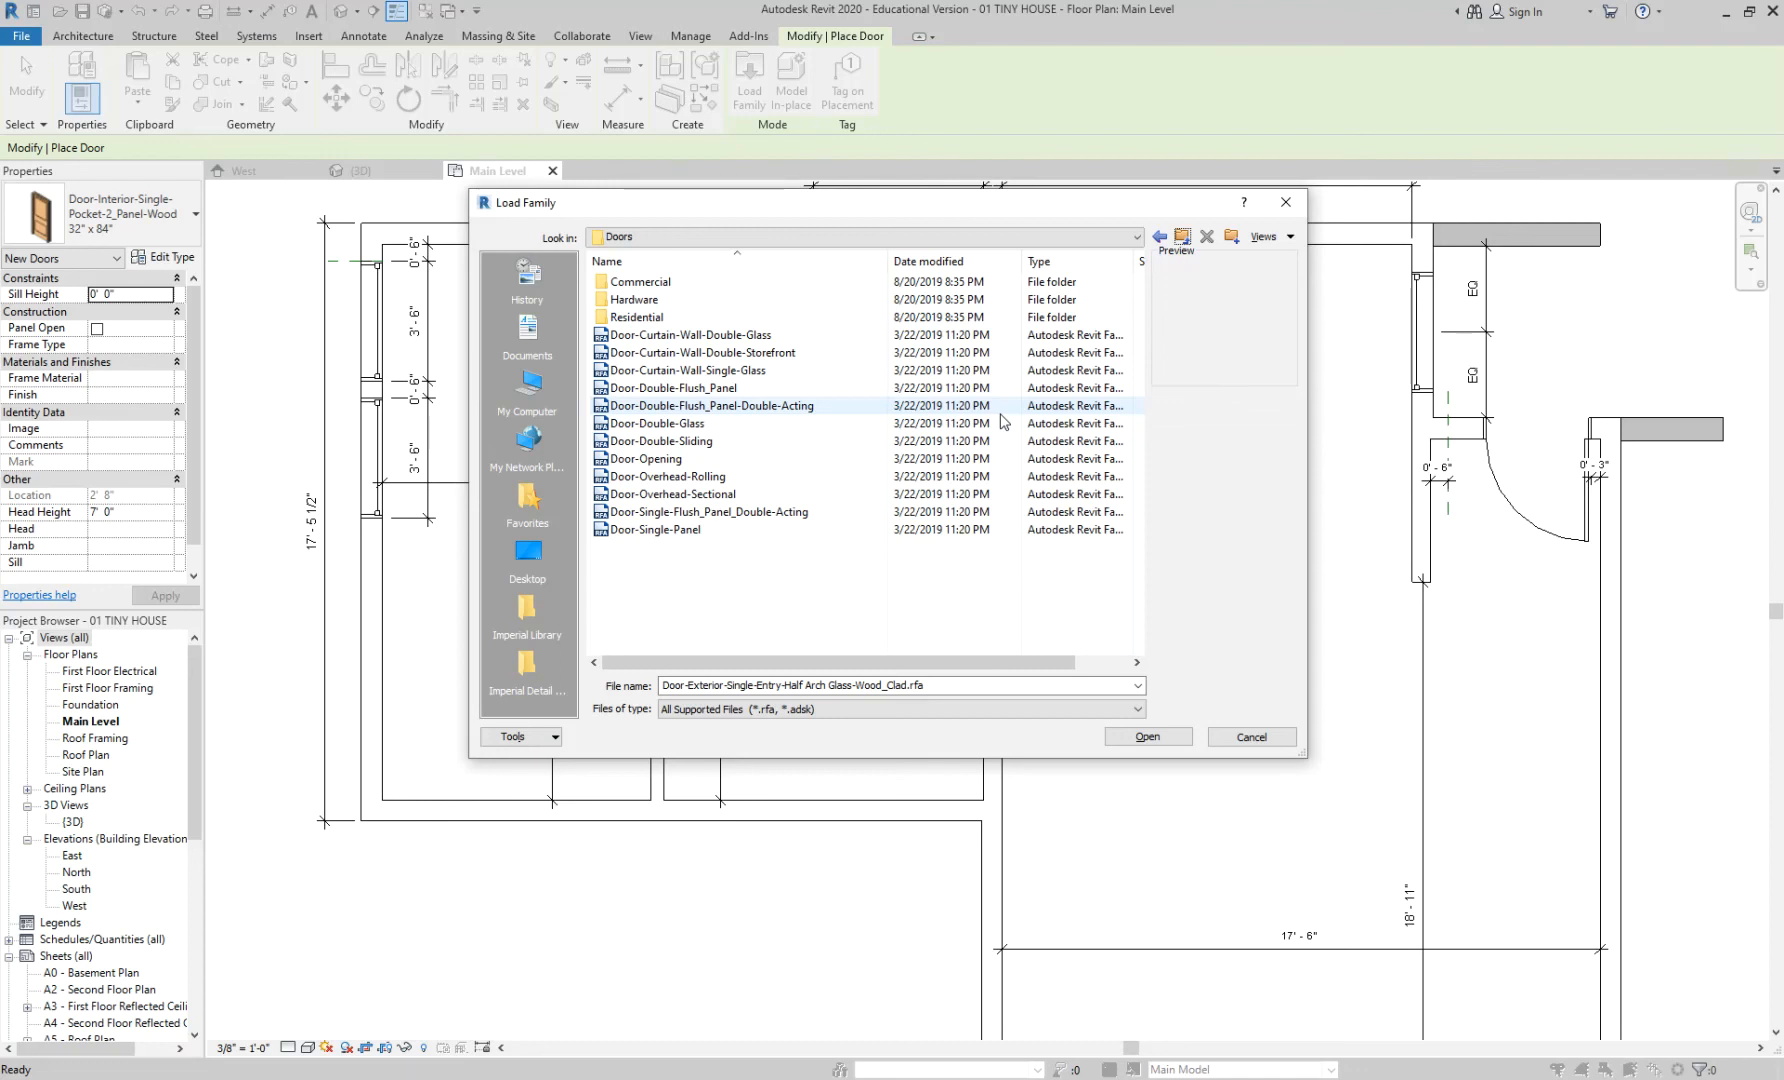
# - Preview the sliding, curtain-wall and flush-panel door families and peek into the Commercial folder
pyautogui.click(655, 442)
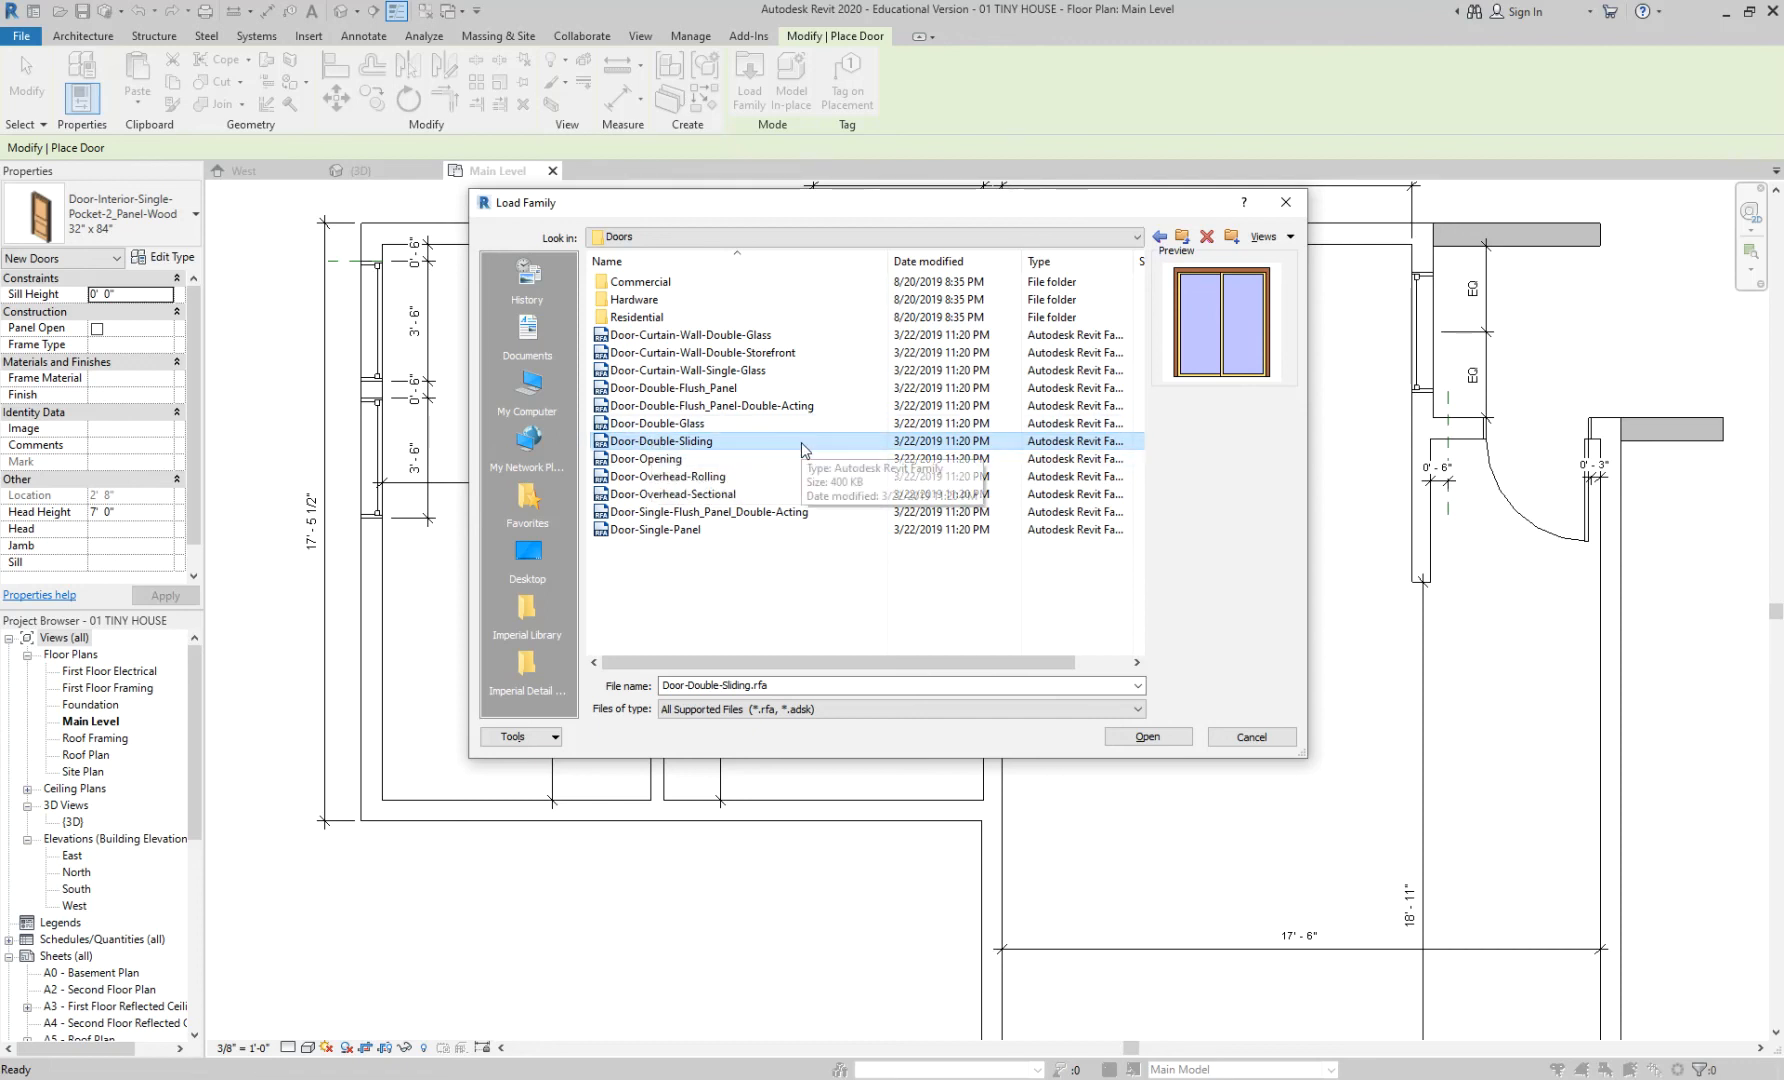
pyautogui.click(736, 335)
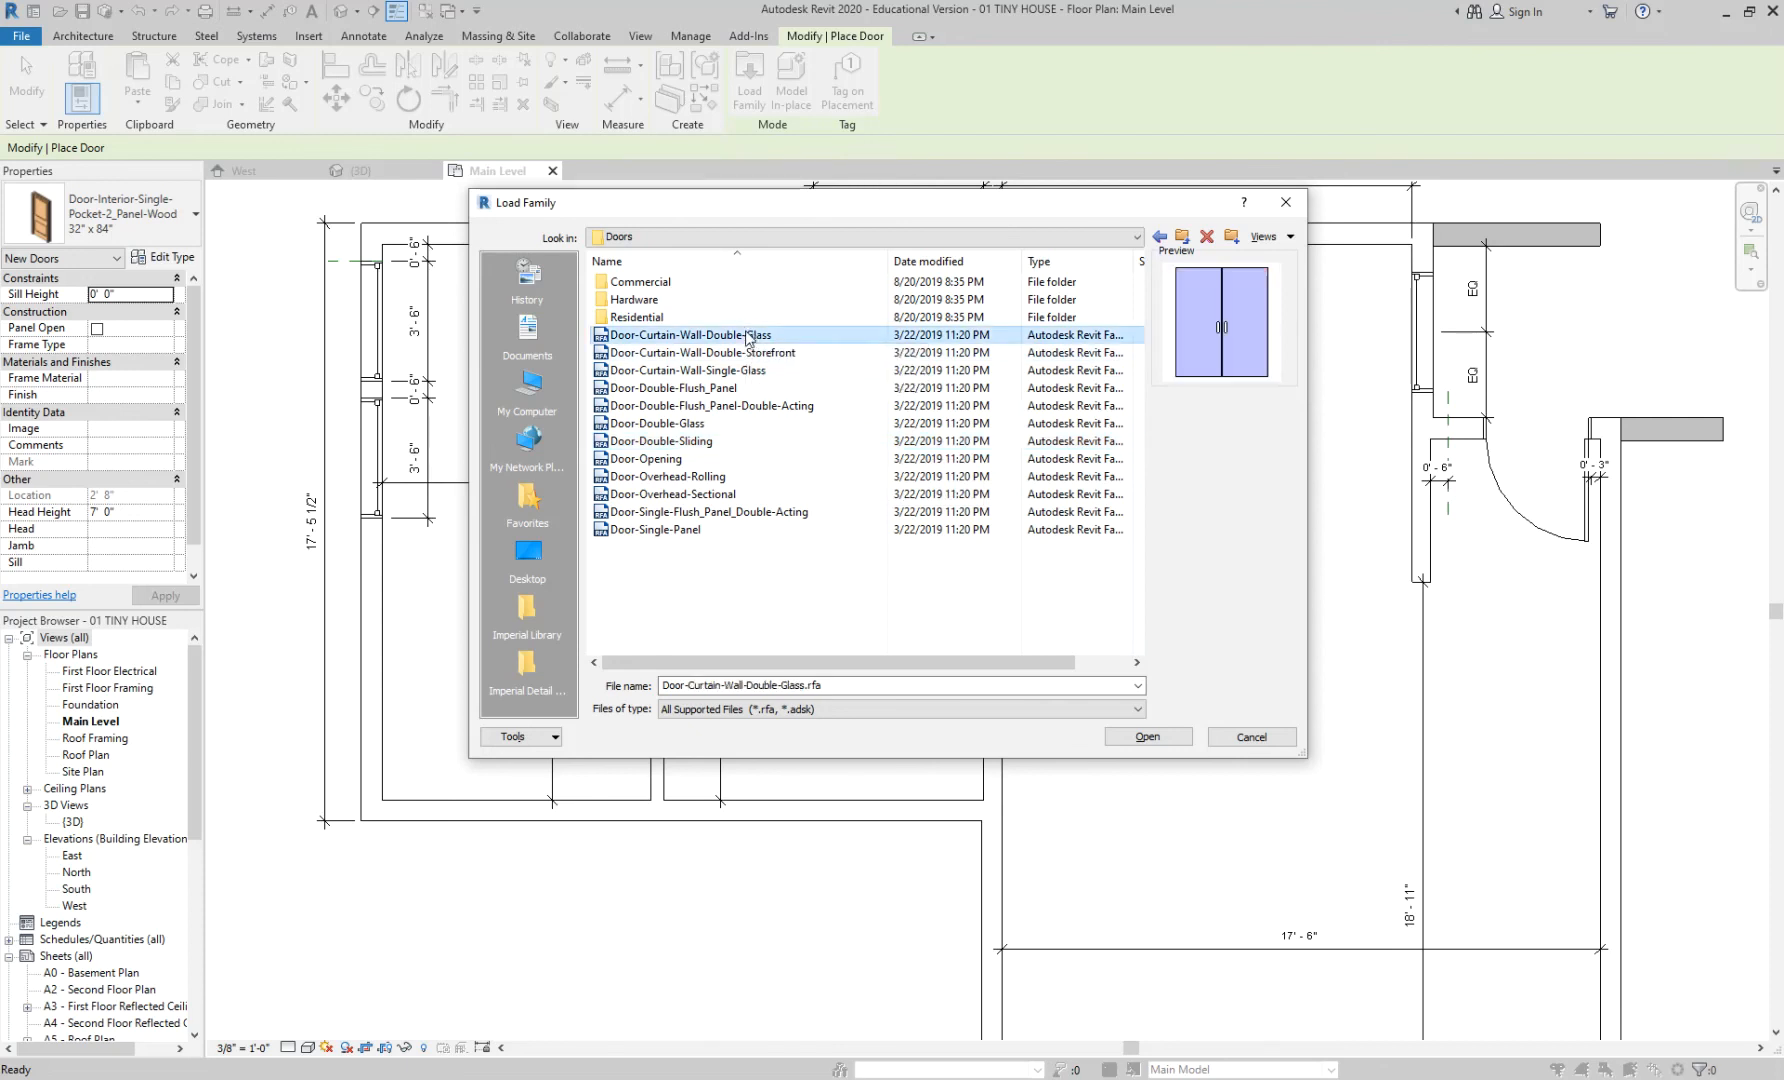
pyautogui.click(728, 403)
pyautogui.click(727, 390)
pyautogui.click(727, 404)
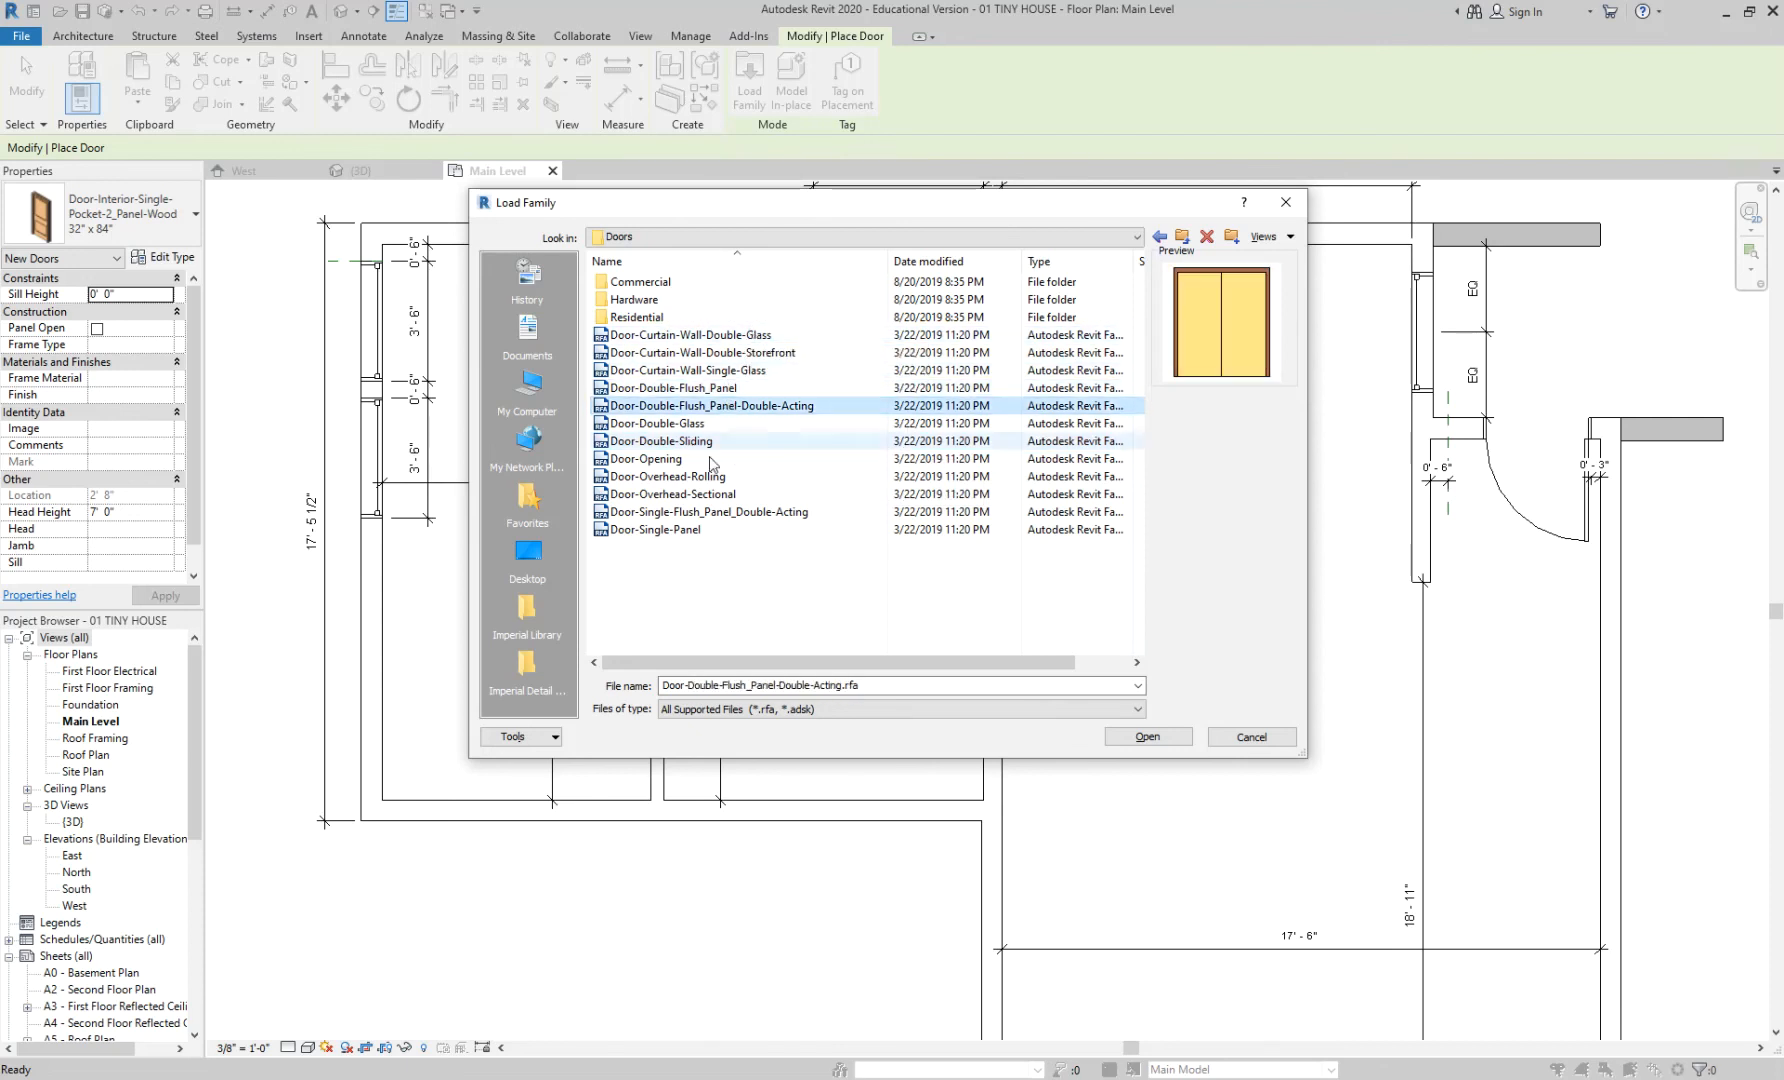
pyautogui.doubleClick(662, 288)
pyautogui.click(666, 299)
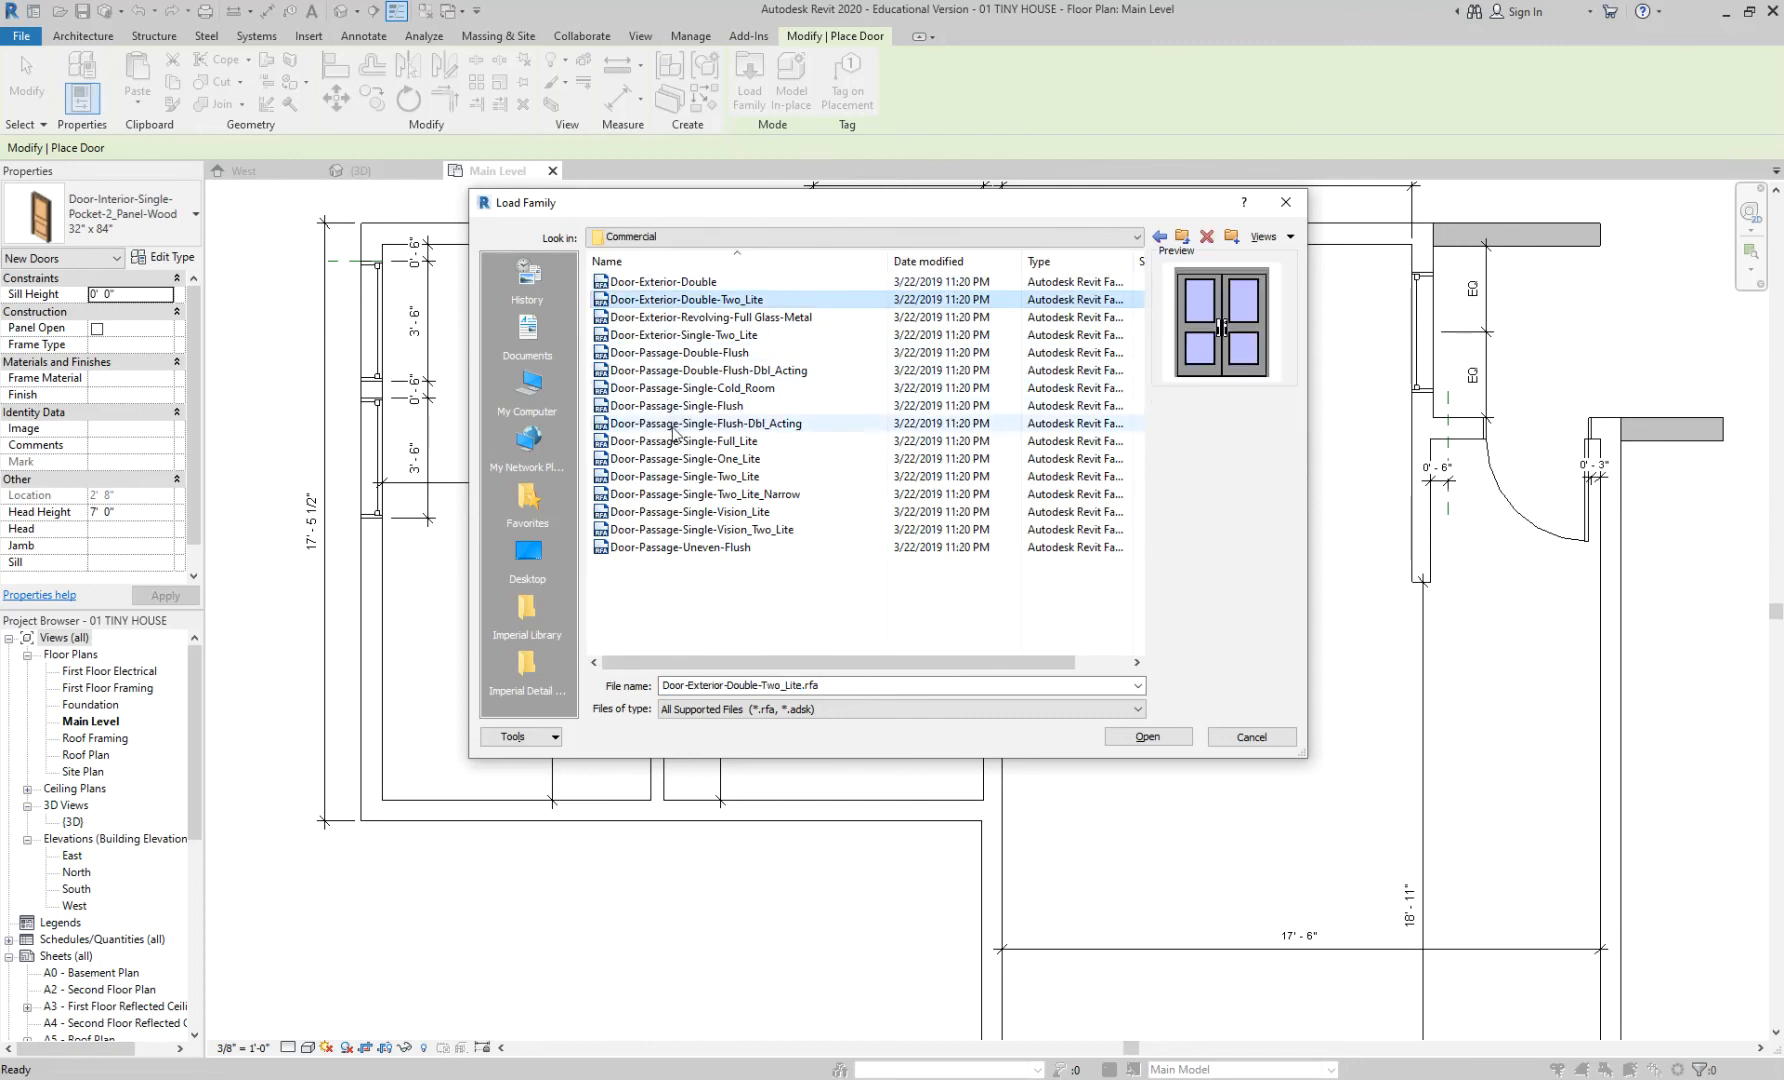
pyautogui.click(1182, 236)
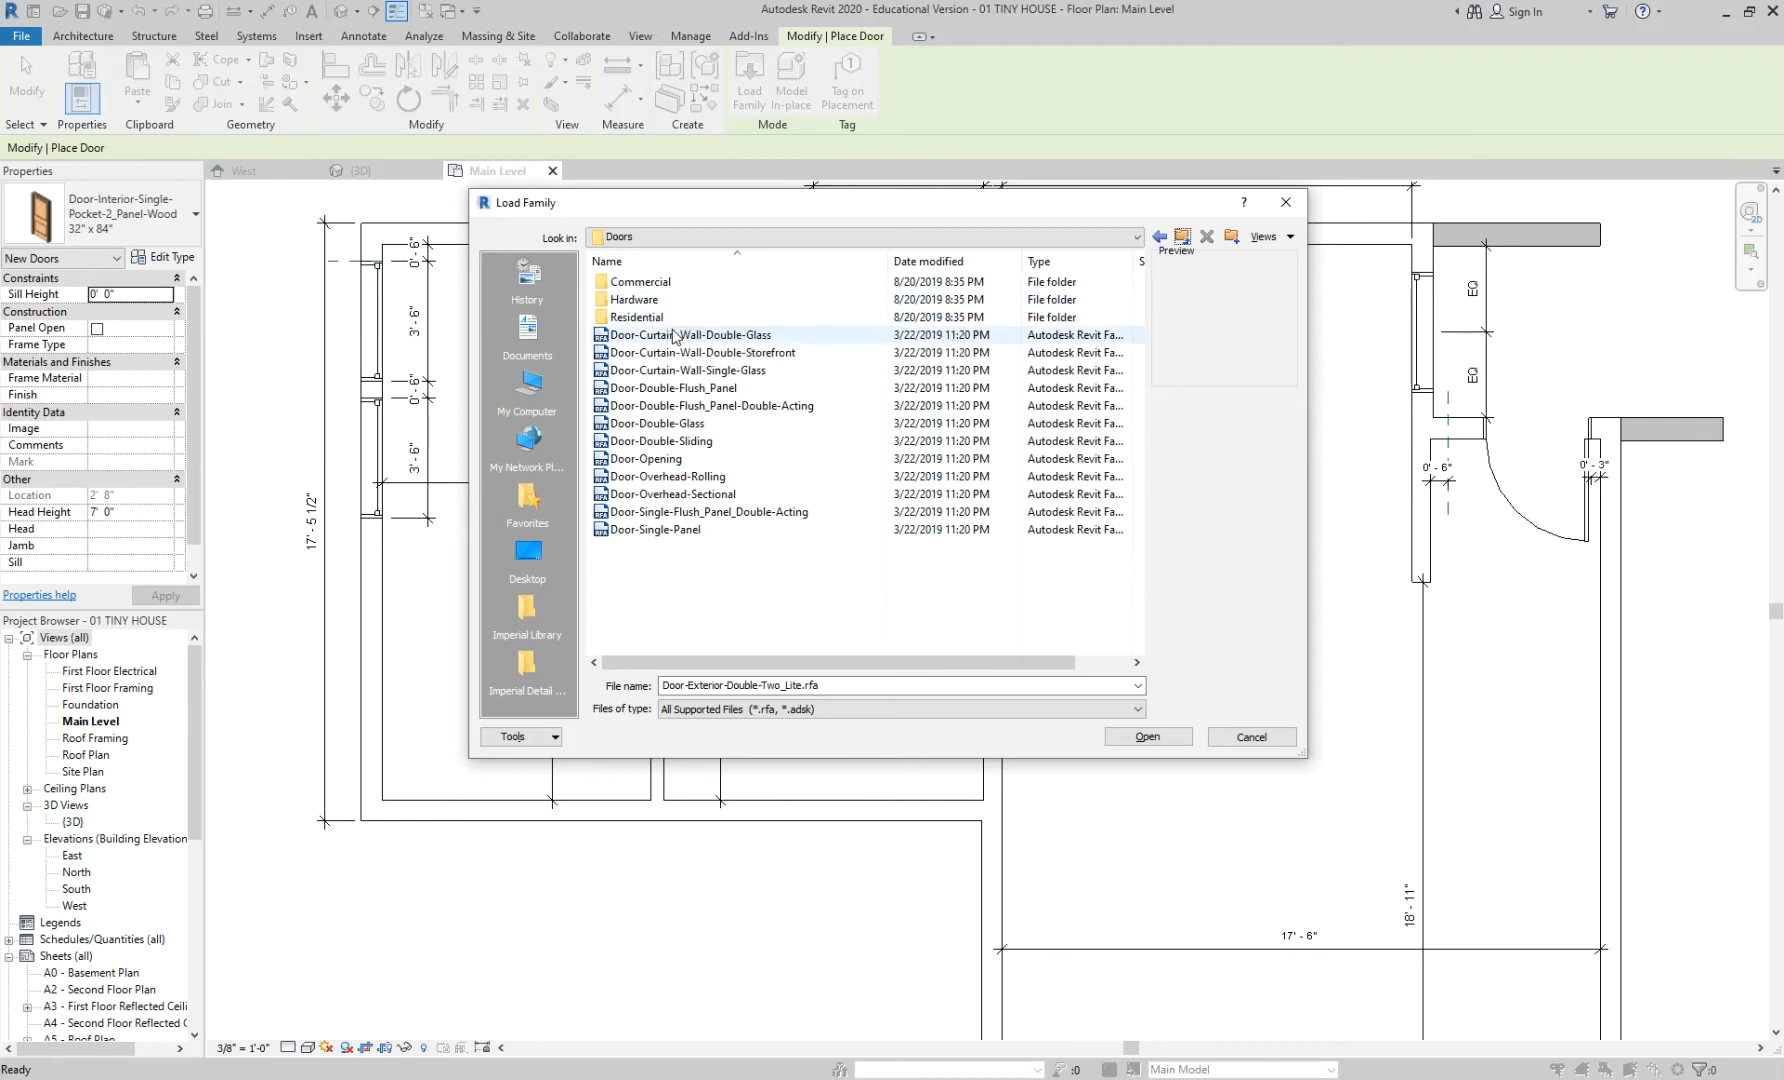
# - Compare the curtain-wall, double flush and single-panel doors, then open the Residential folder
pyautogui.click(665, 335)
pyautogui.click(677, 367)
pyautogui.click(672, 389)
pyautogui.click(683, 339)
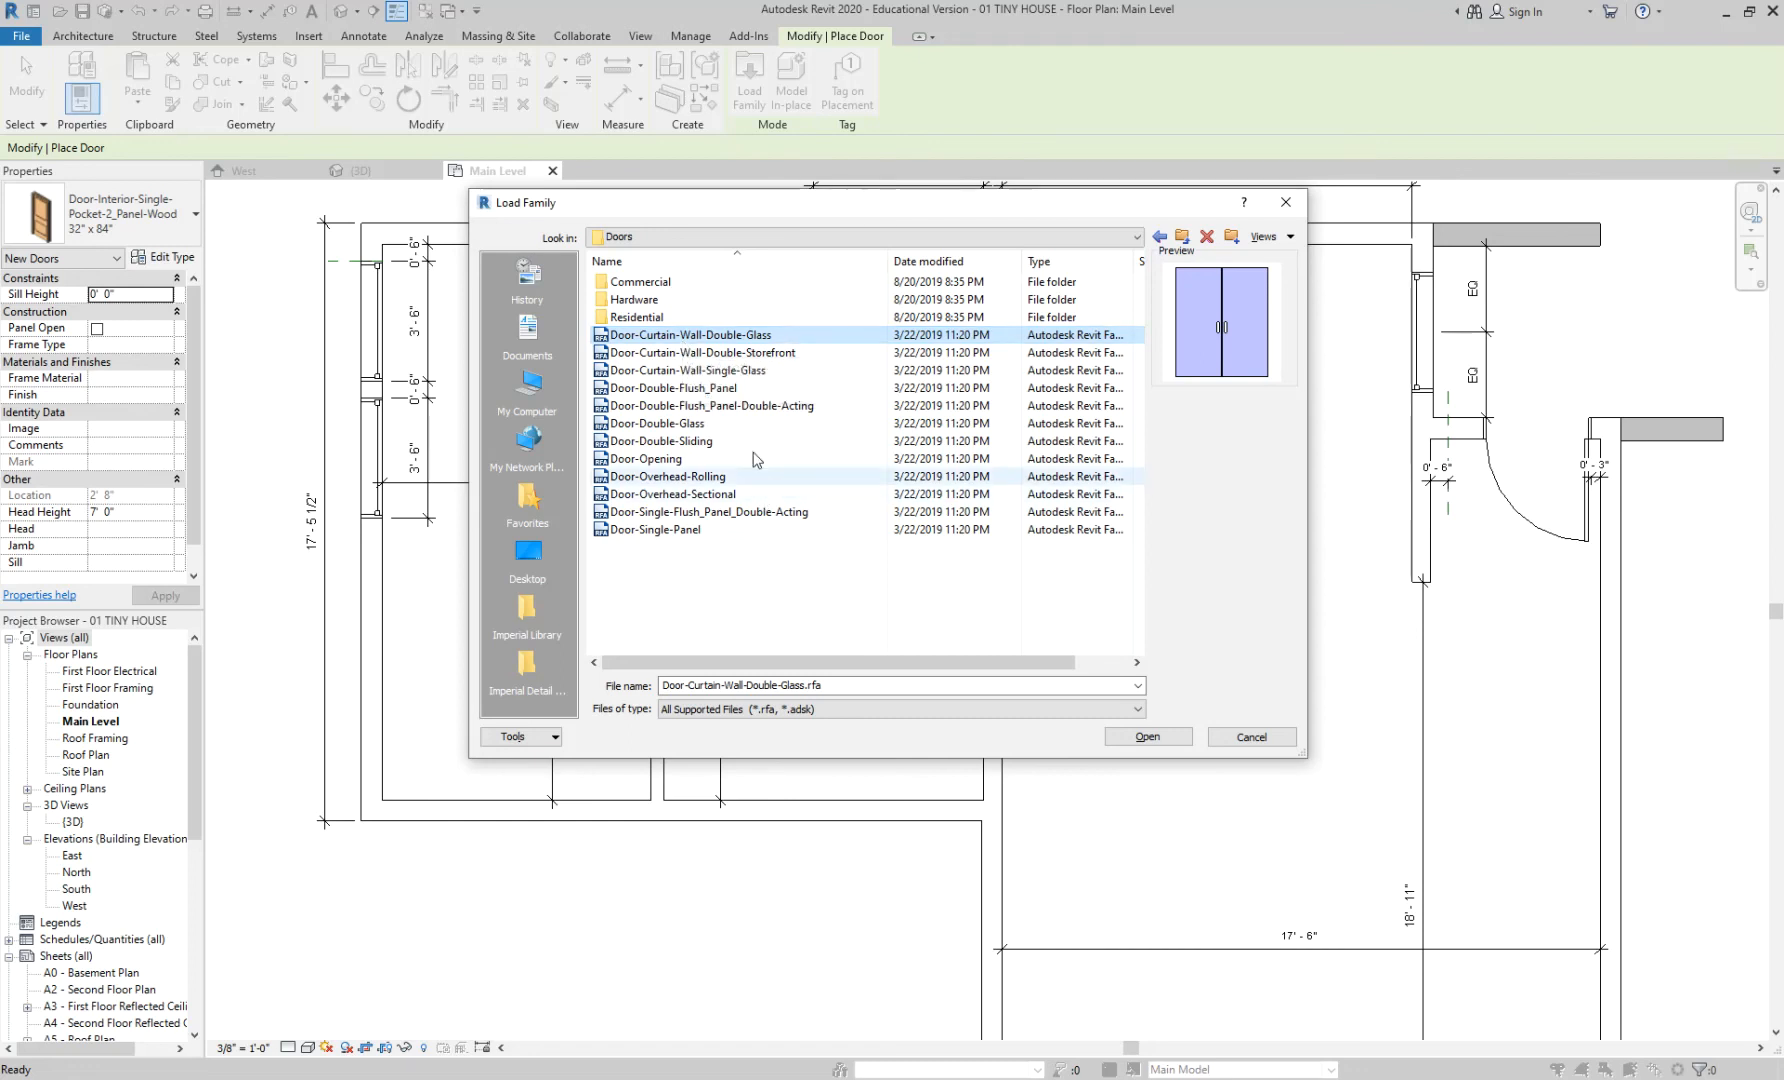
pyautogui.click(705, 370)
pyautogui.click(726, 389)
pyautogui.click(724, 404)
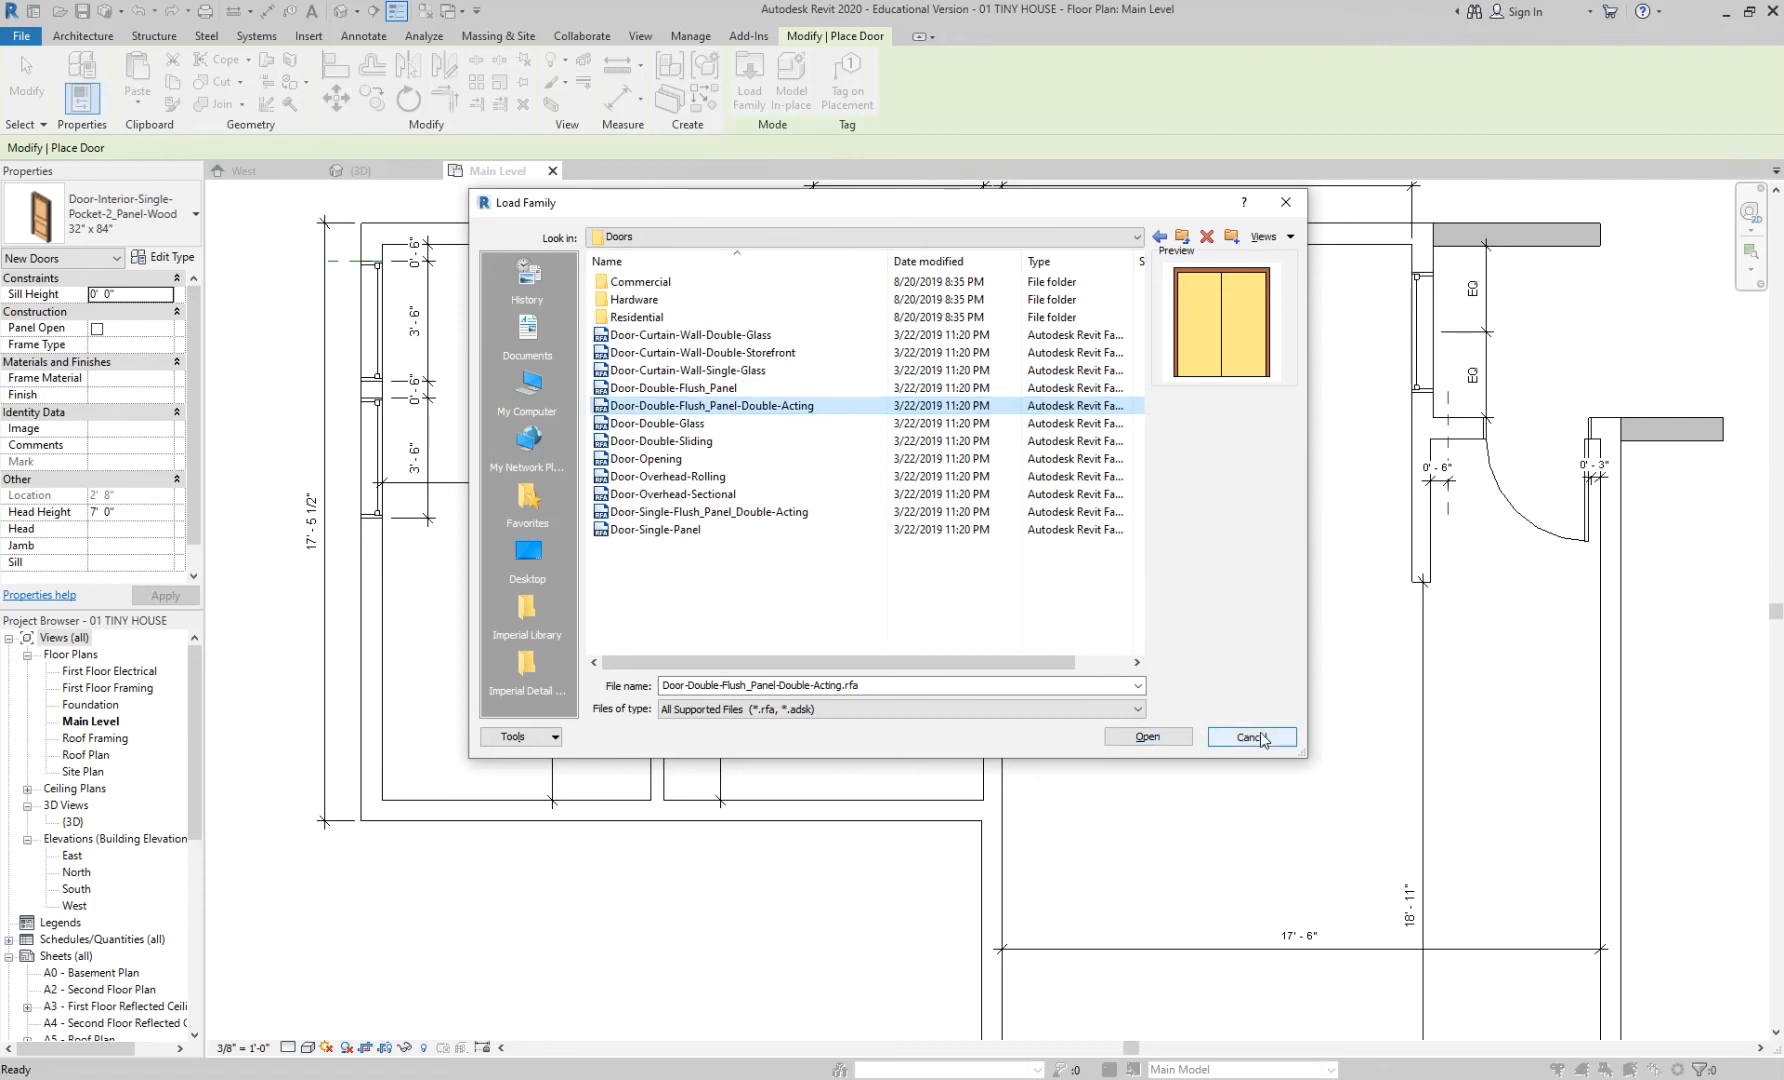
pyautogui.click(716, 389)
pyautogui.click(716, 406)
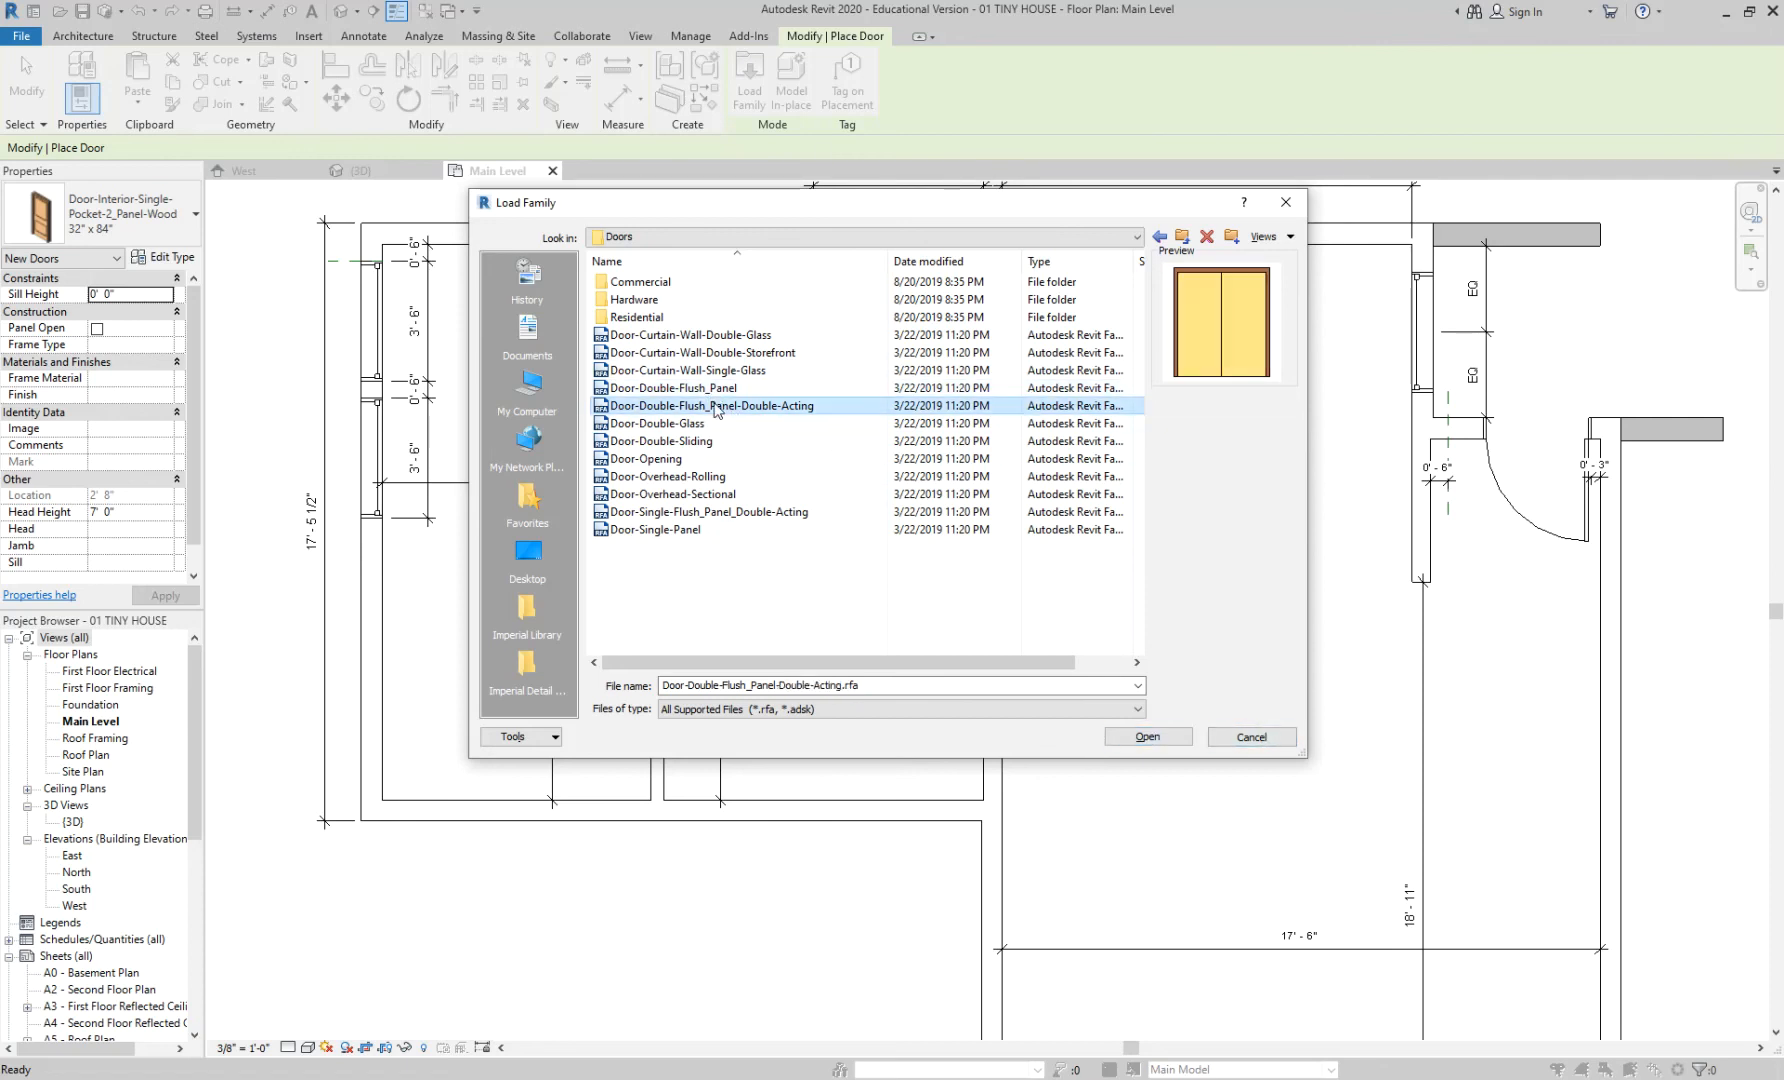
pyautogui.click(718, 390)
pyautogui.click(718, 405)
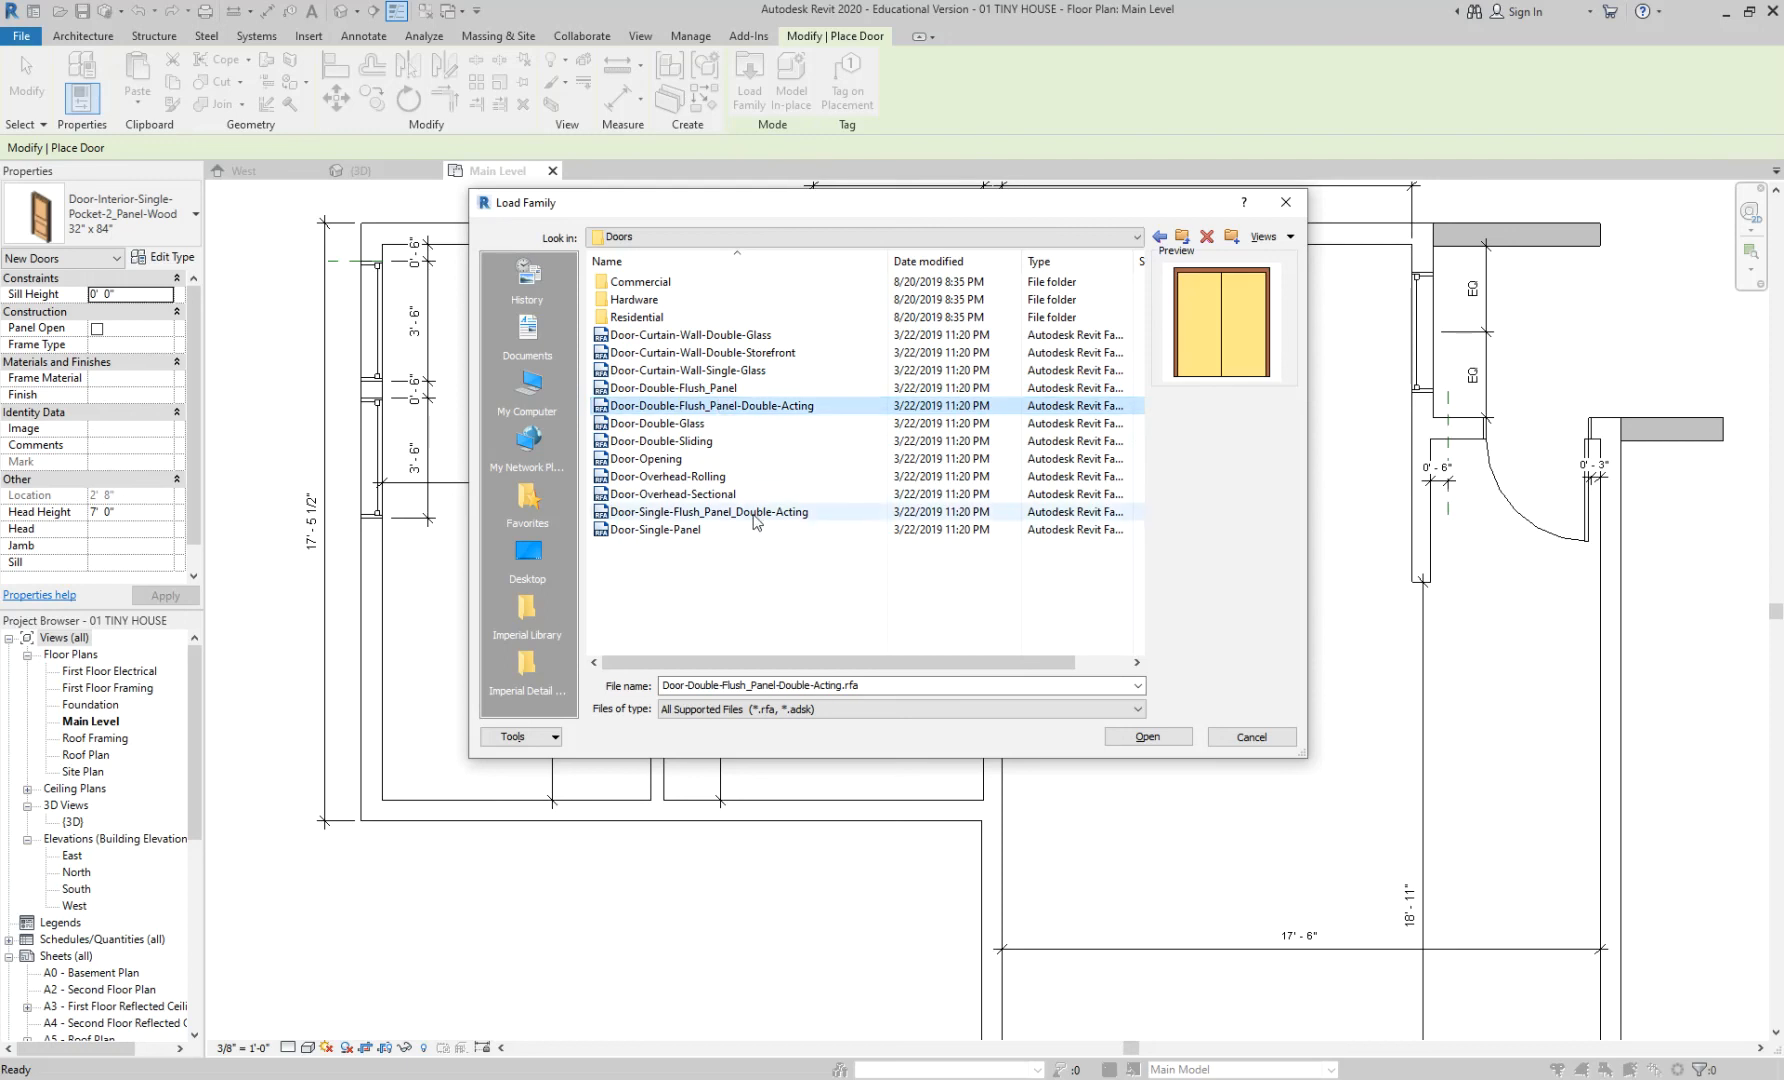
pyautogui.click(755, 516)
pyautogui.click(755, 530)
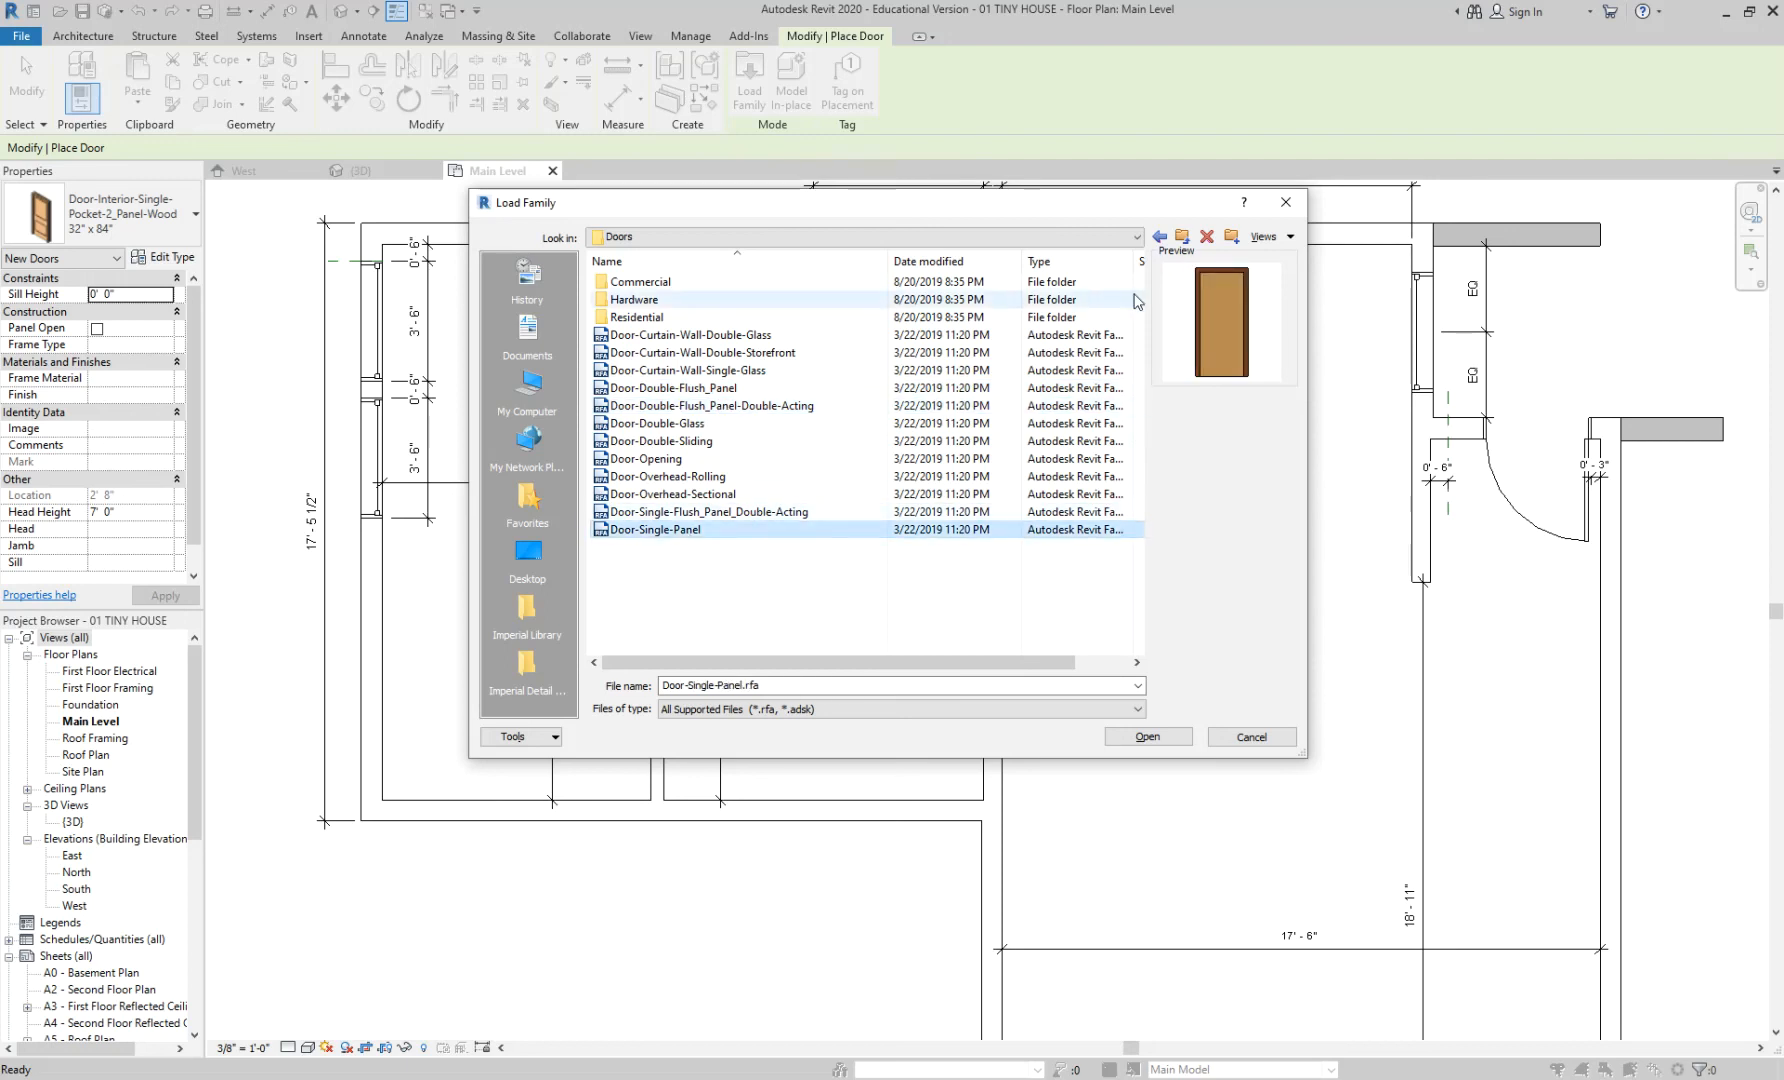
pyautogui.doubleClick(735, 317)
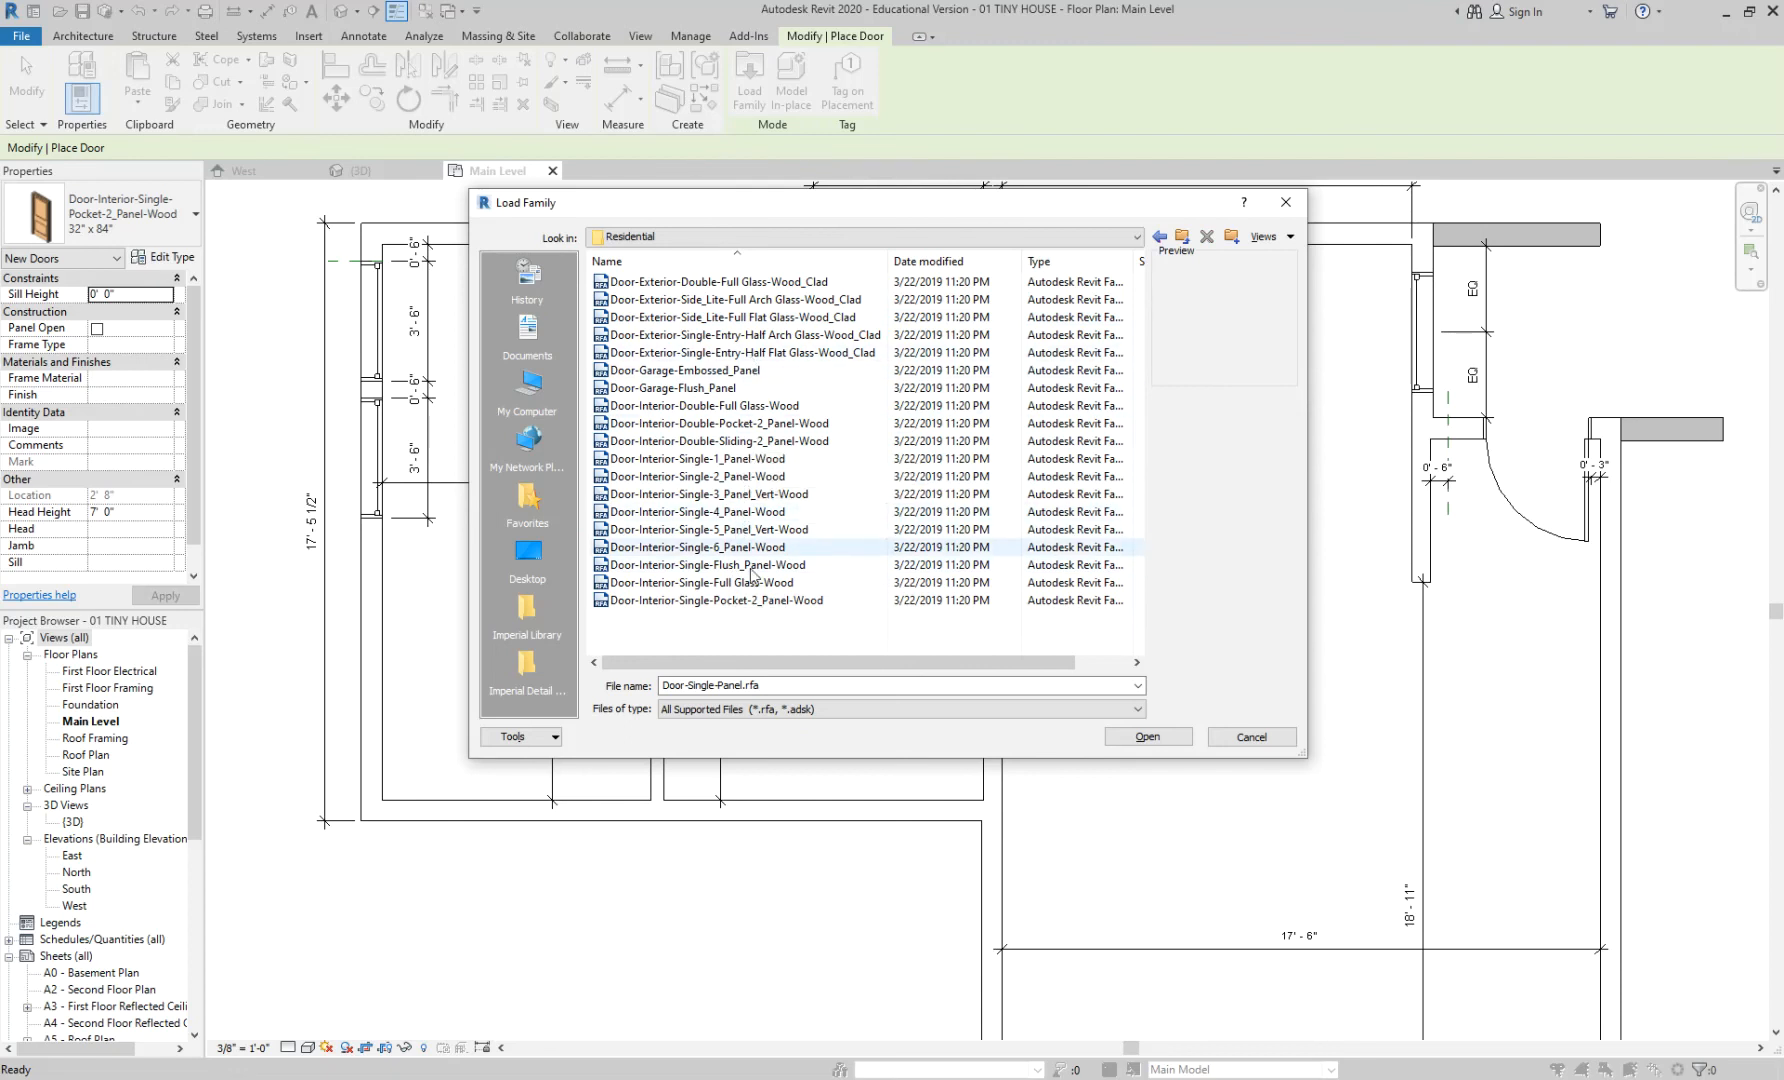
# - Preview the Residential door families, from the double sliding and pocket doors to Door-Garage-Embossed_Panel
pyautogui.click(765, 443)
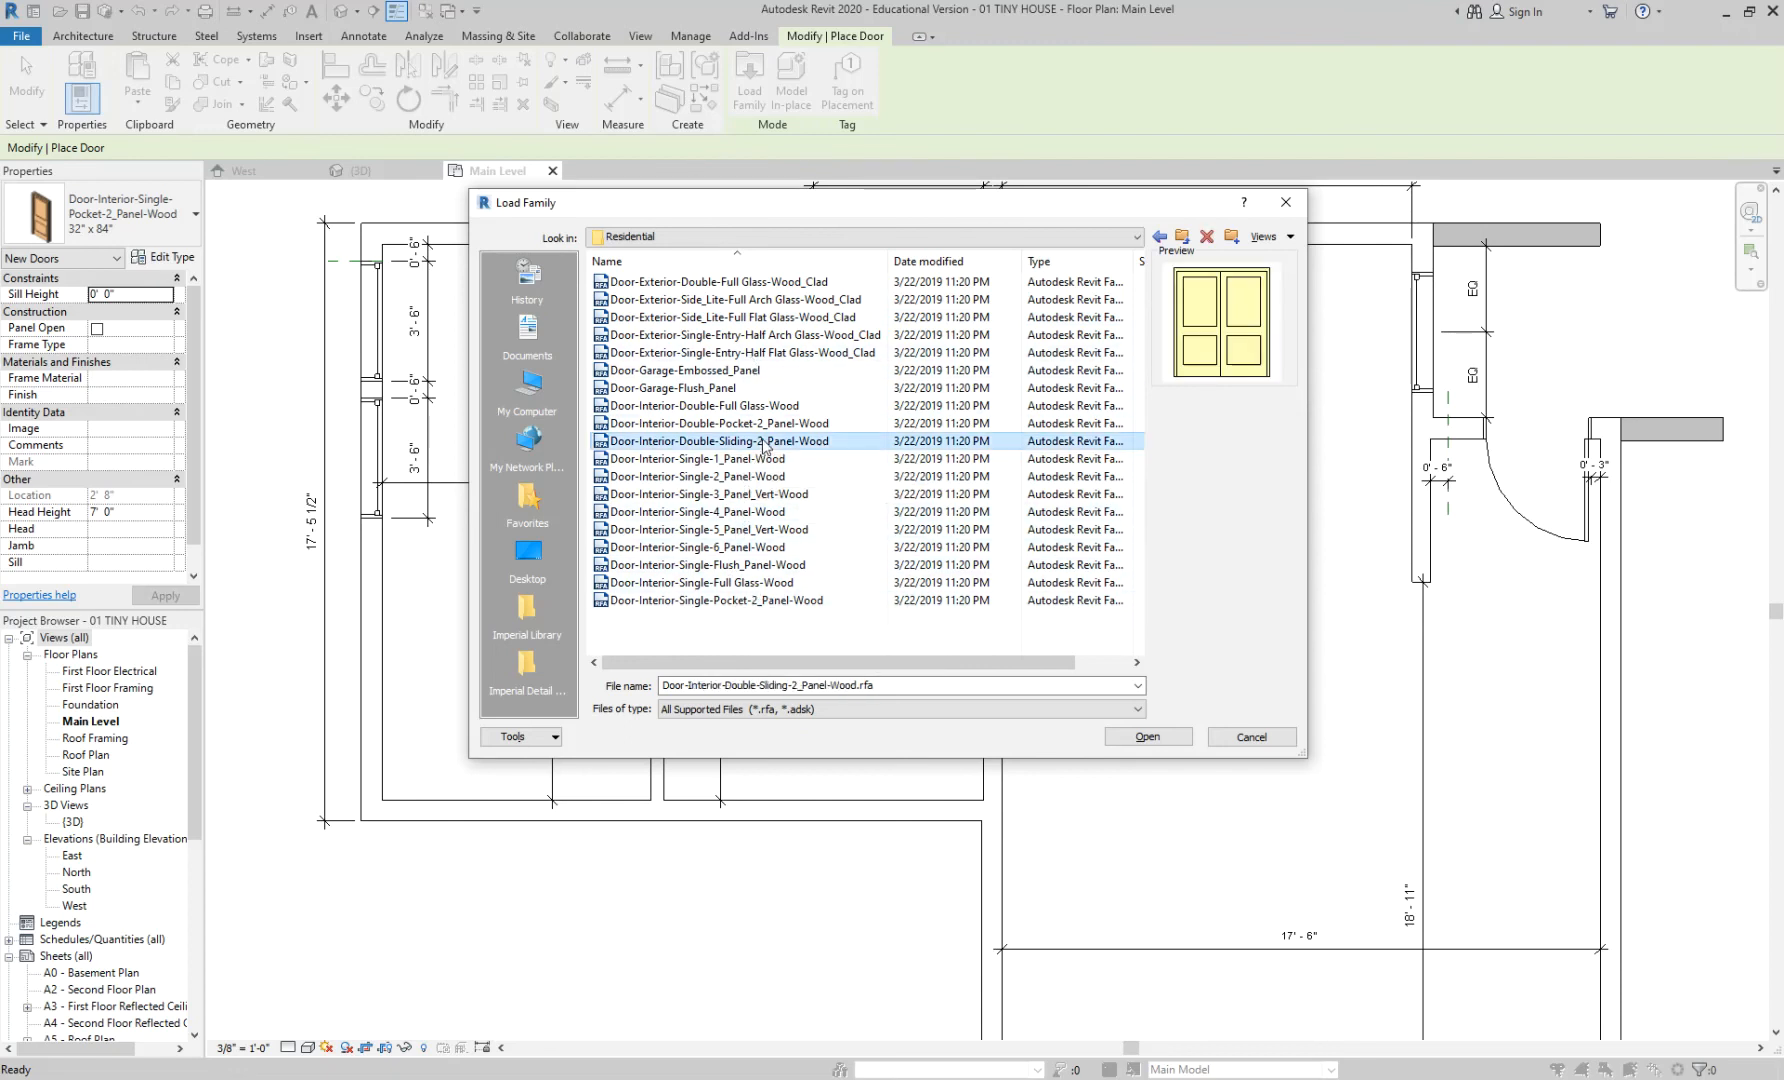
pyautogui.click(781, 425)
pyautogui.click(784, 443)
pyautogui.click(785, 426)
pyautogui.click(788, 443)
pyautogui.click(789, 427)
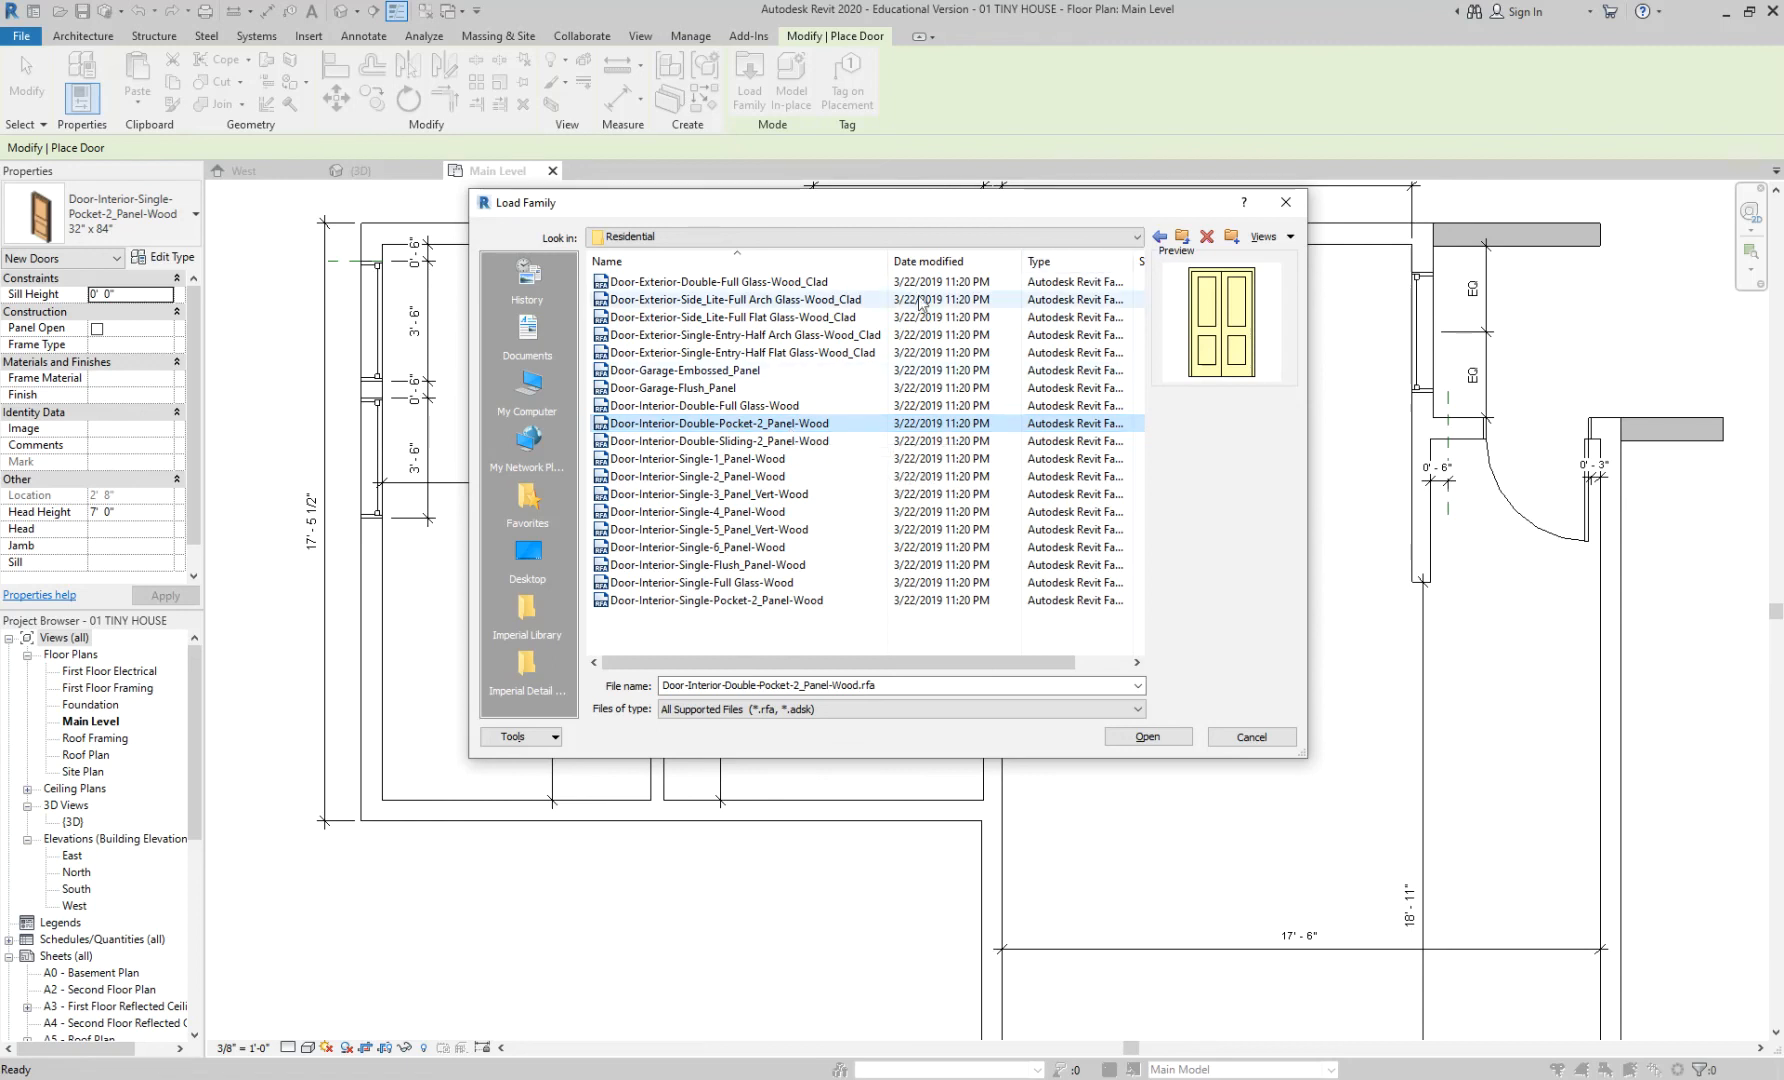
pyautogui.click(830, 282)
pyautogui.click(828, 300)
pyautogui.click(826, 317)
pyautogui.click(830, 352)
pyautogui.click(830, 370)
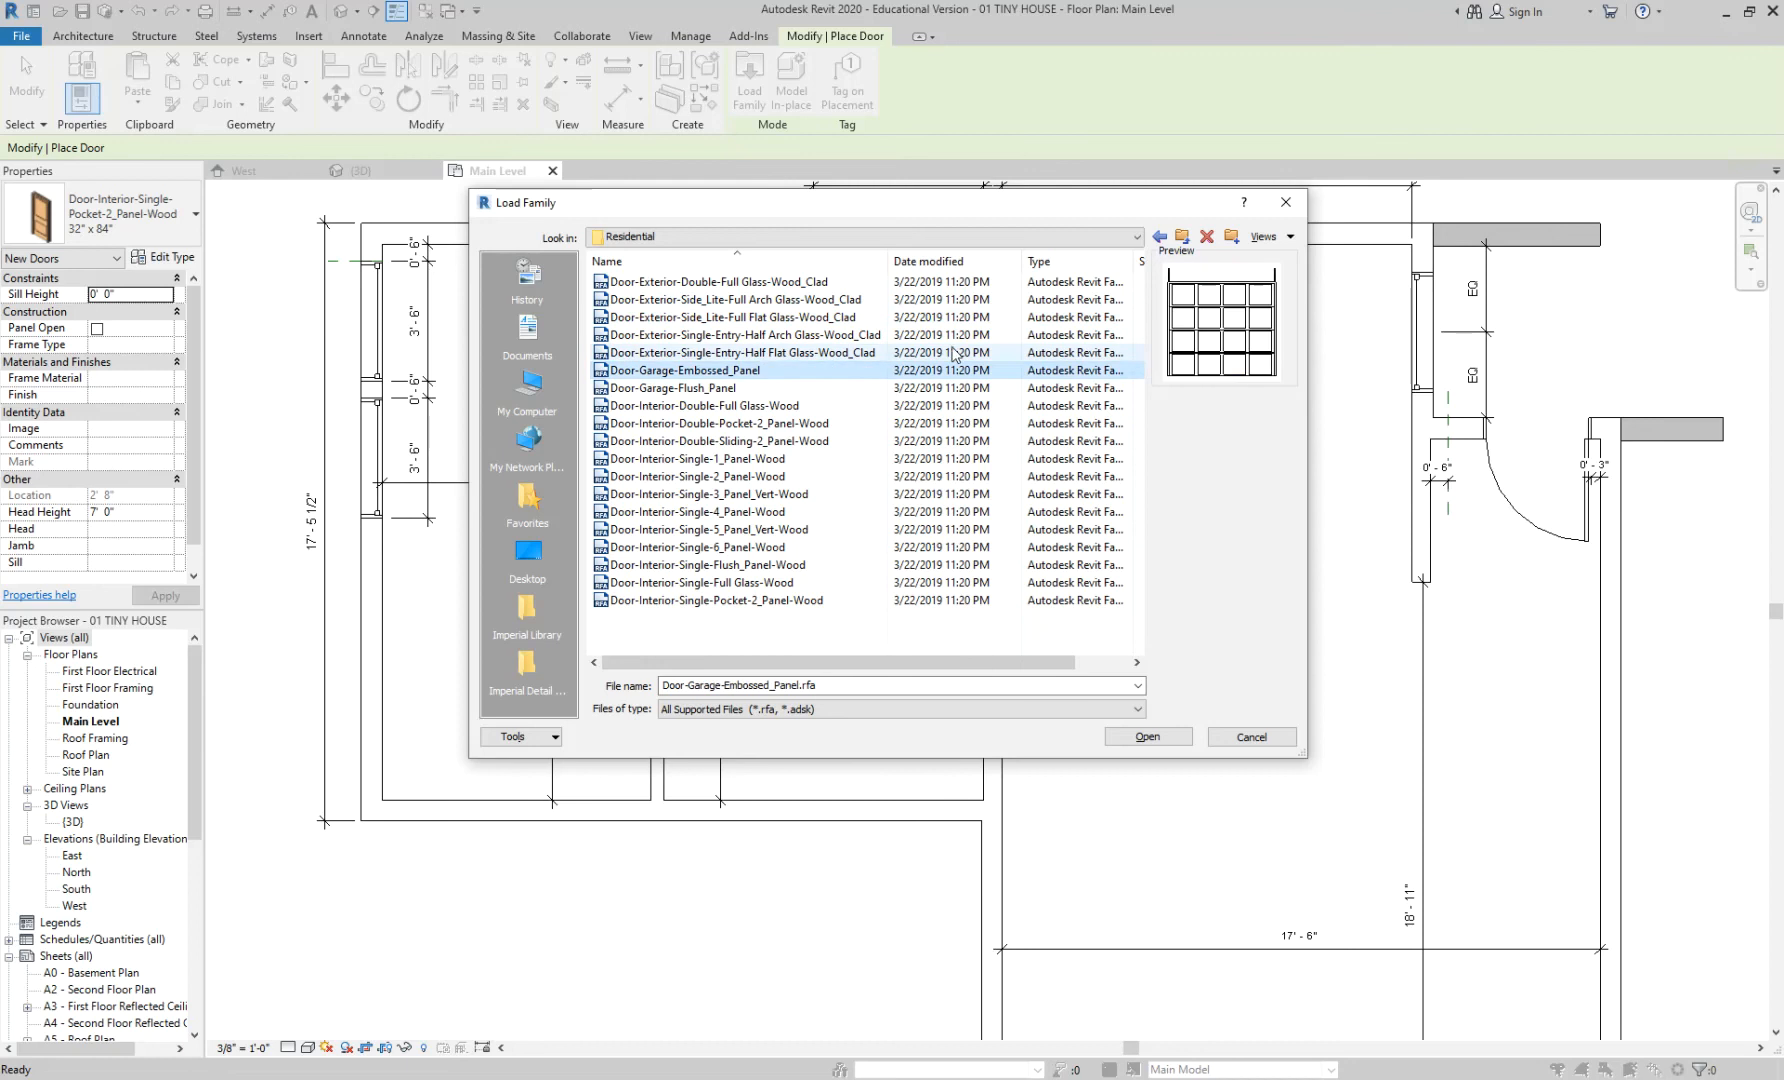
# - Preview the Commercial door families, including Door-Exterior-Double, revolving glass and Door-Passage-Single-Flush
pyautogui.click(1160, 237)
pyautogui.doubleClick(755, 284)
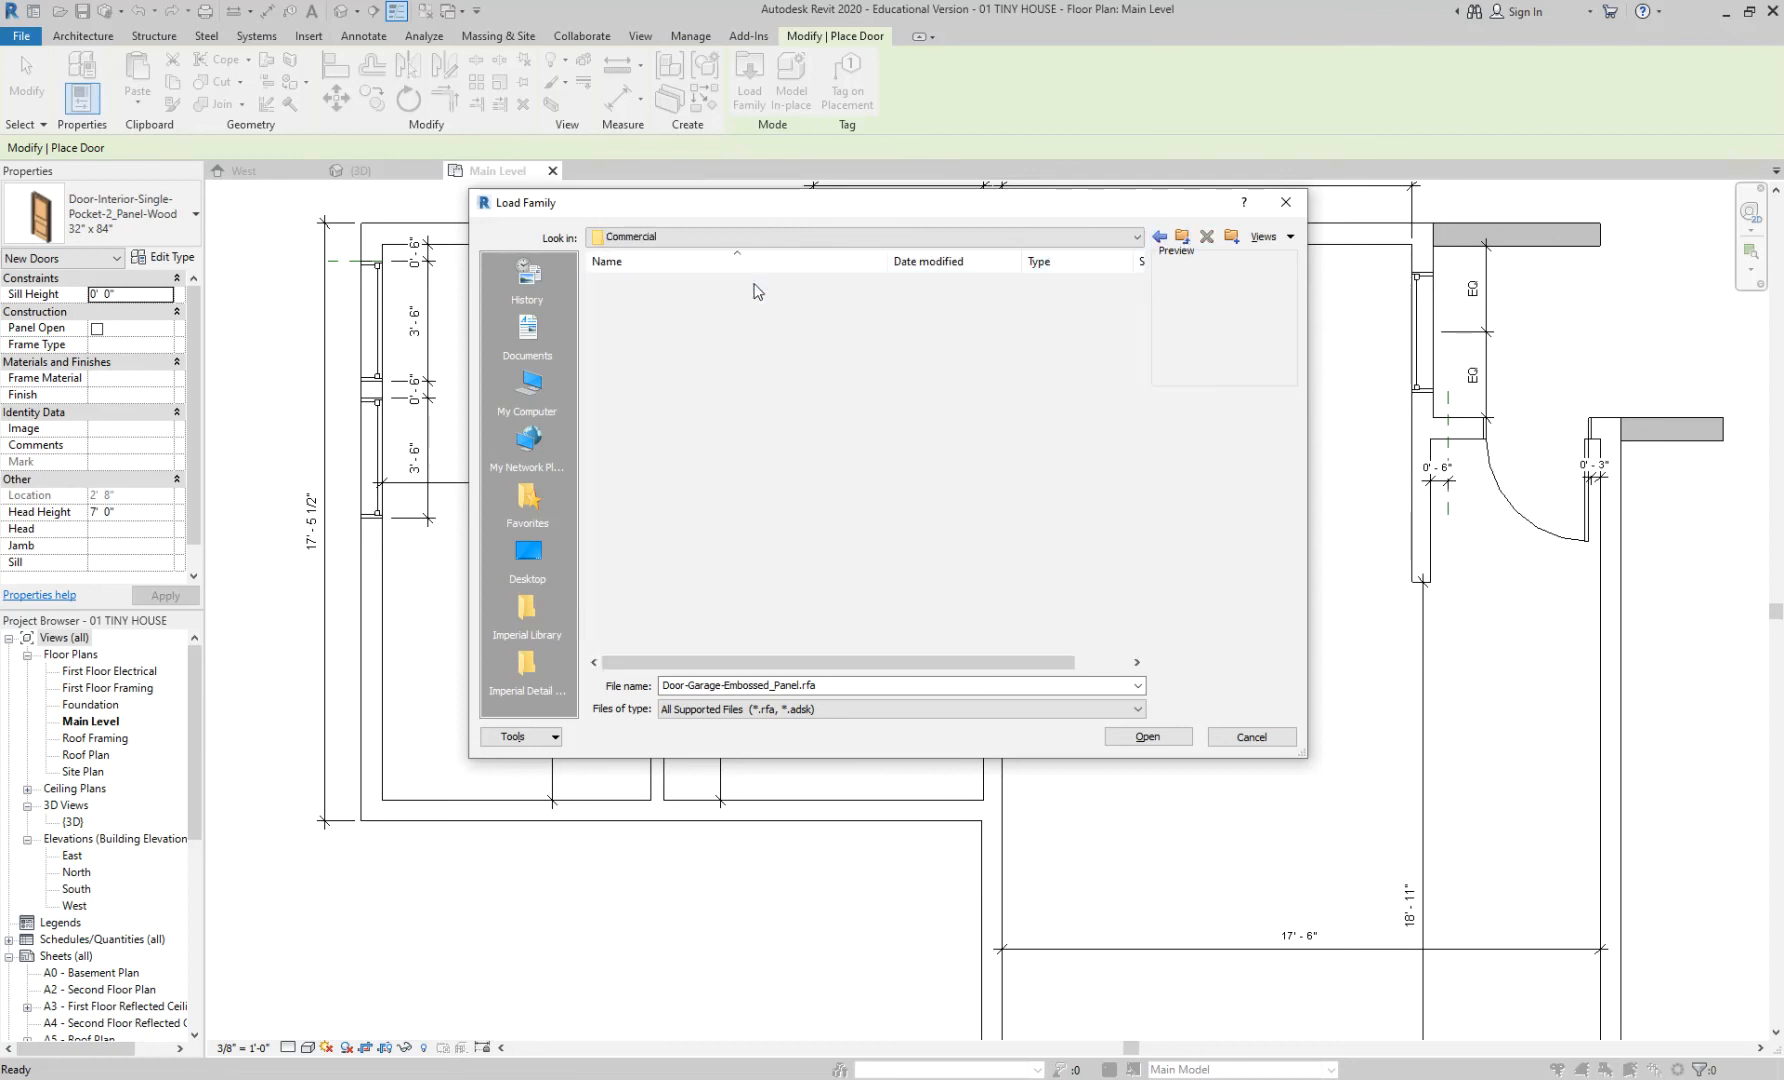
pyautogui.click(710, 299)
pyautogui.click(709, 317)
pyautogui.click(708, 336)
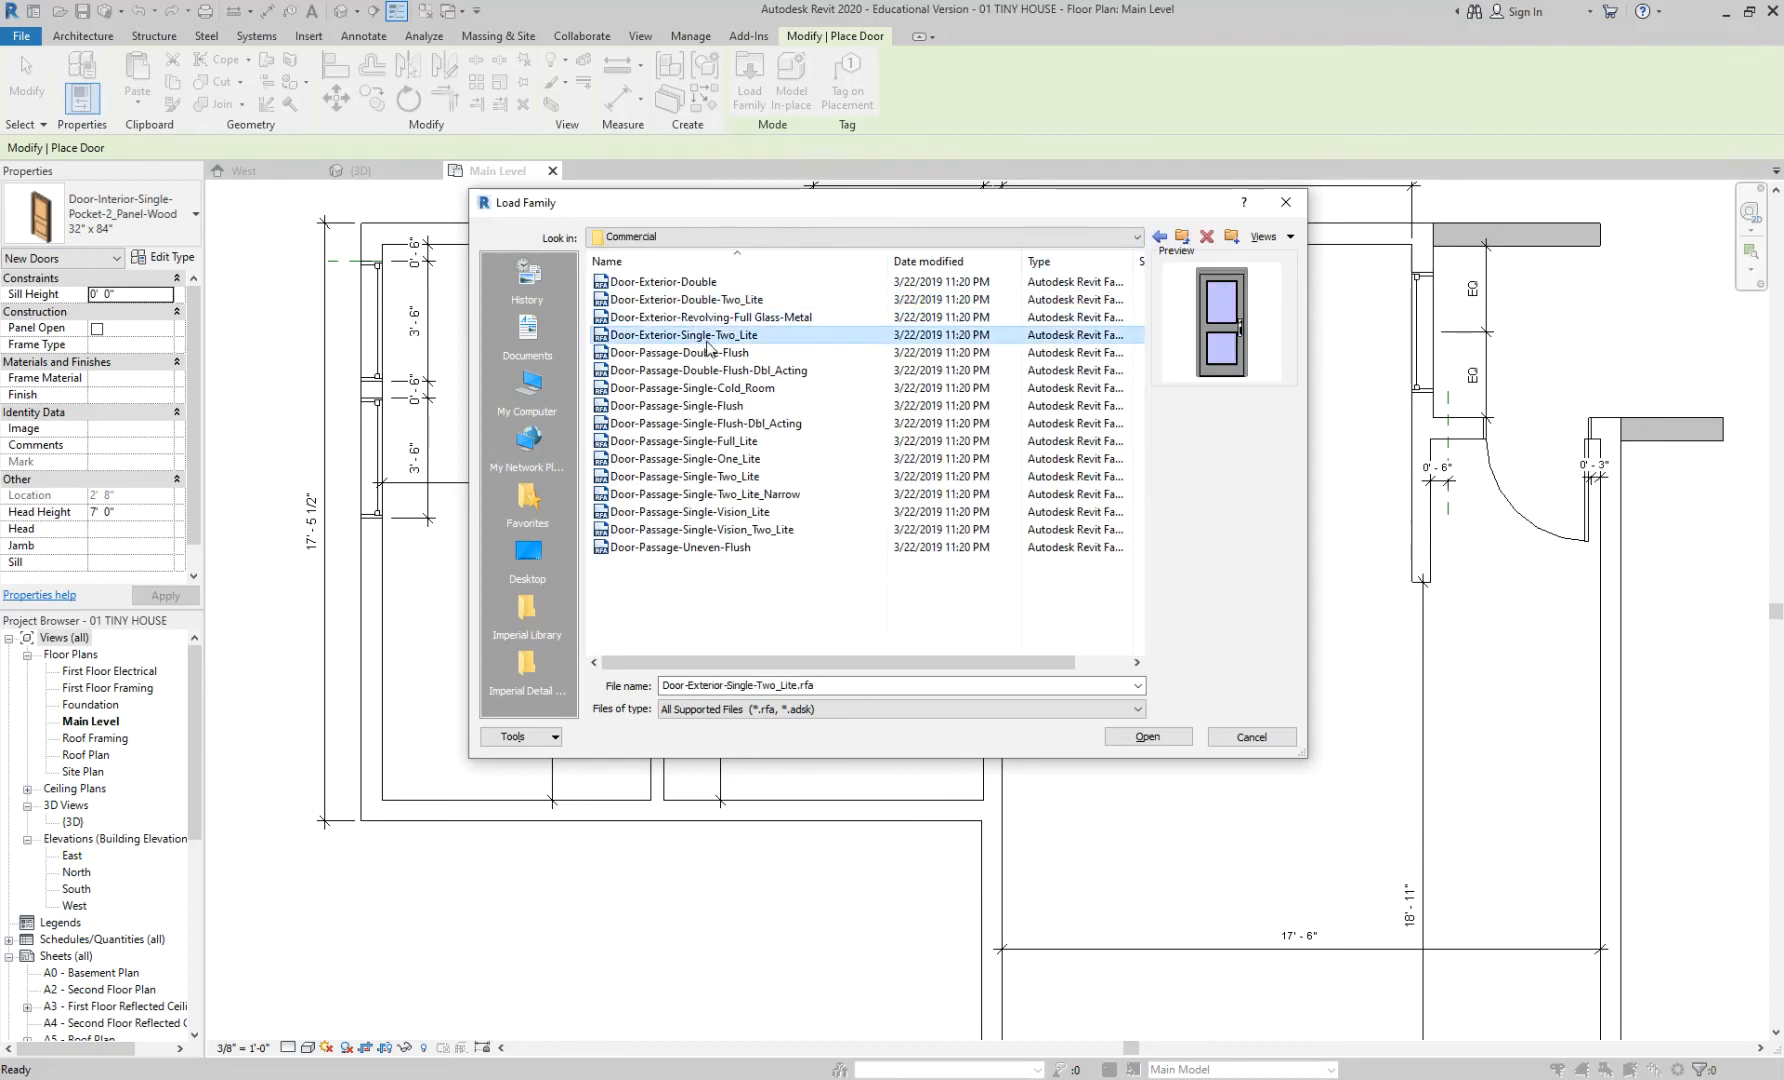
pyautogui.click(708, 282)
pyautogui.click(706, 406)
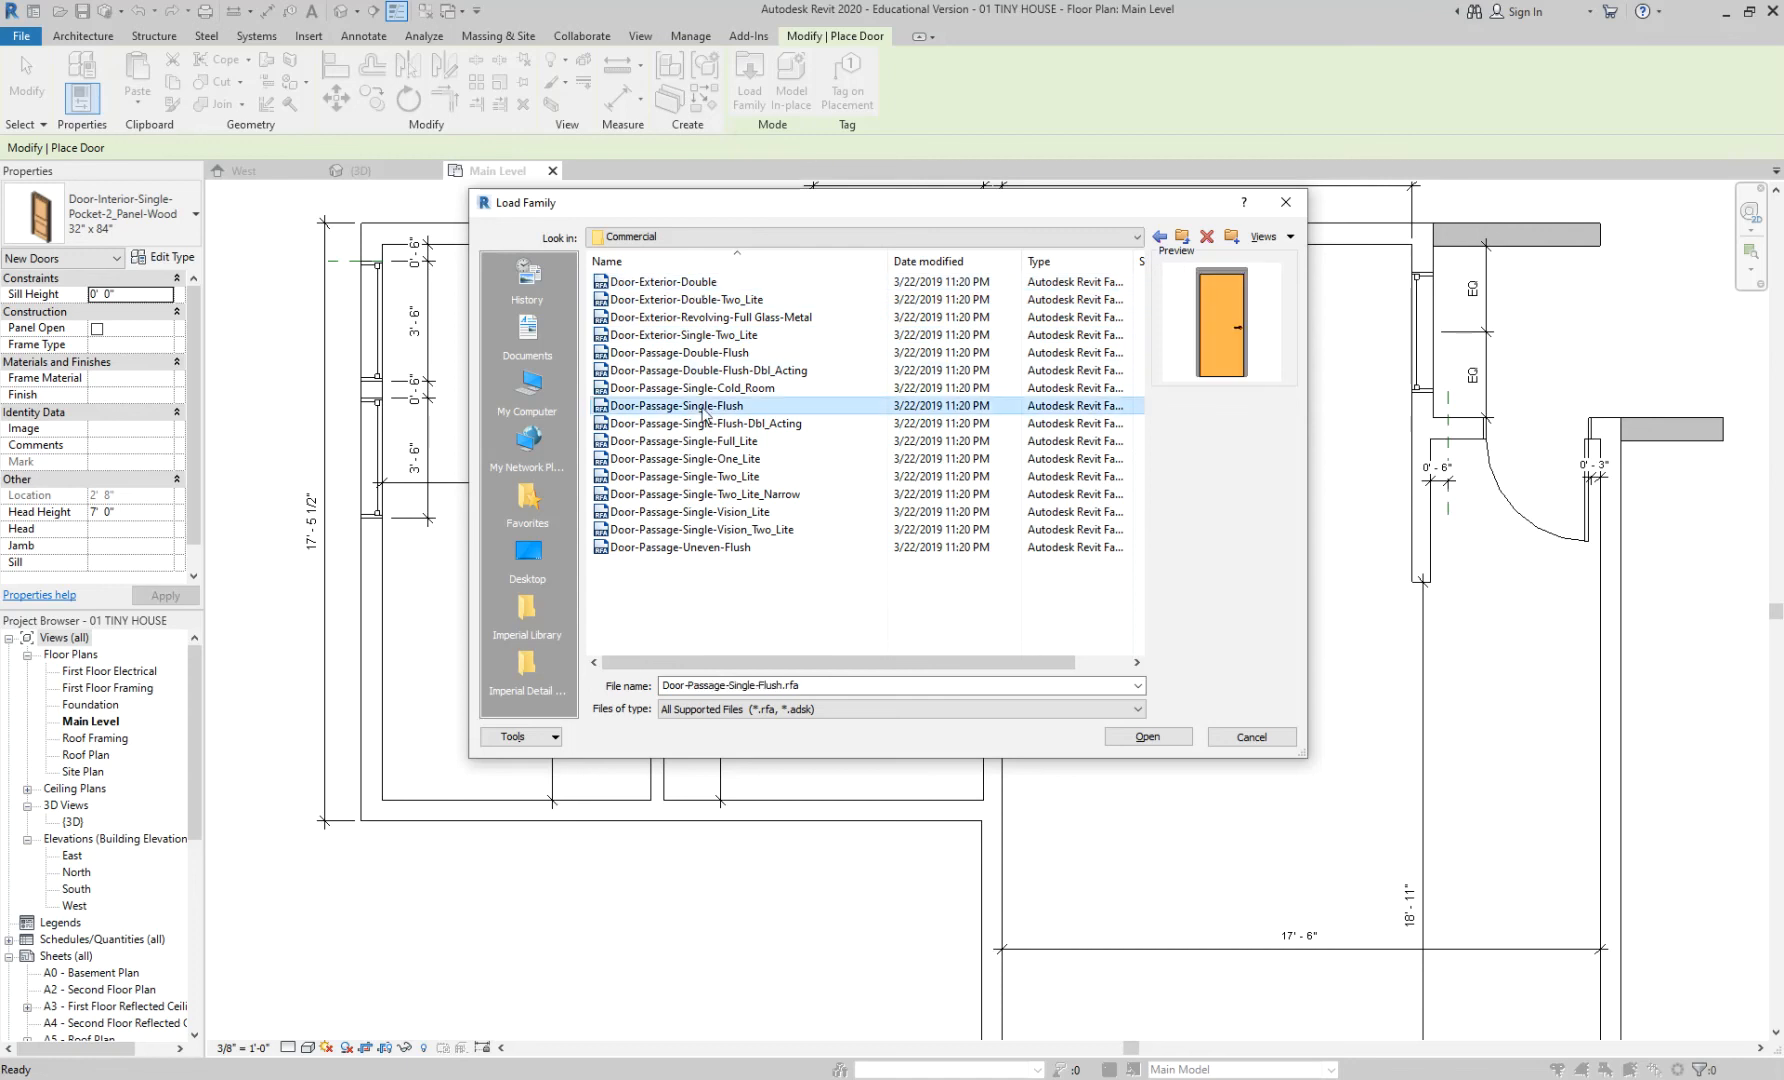
pyautogui.click(702, 353)
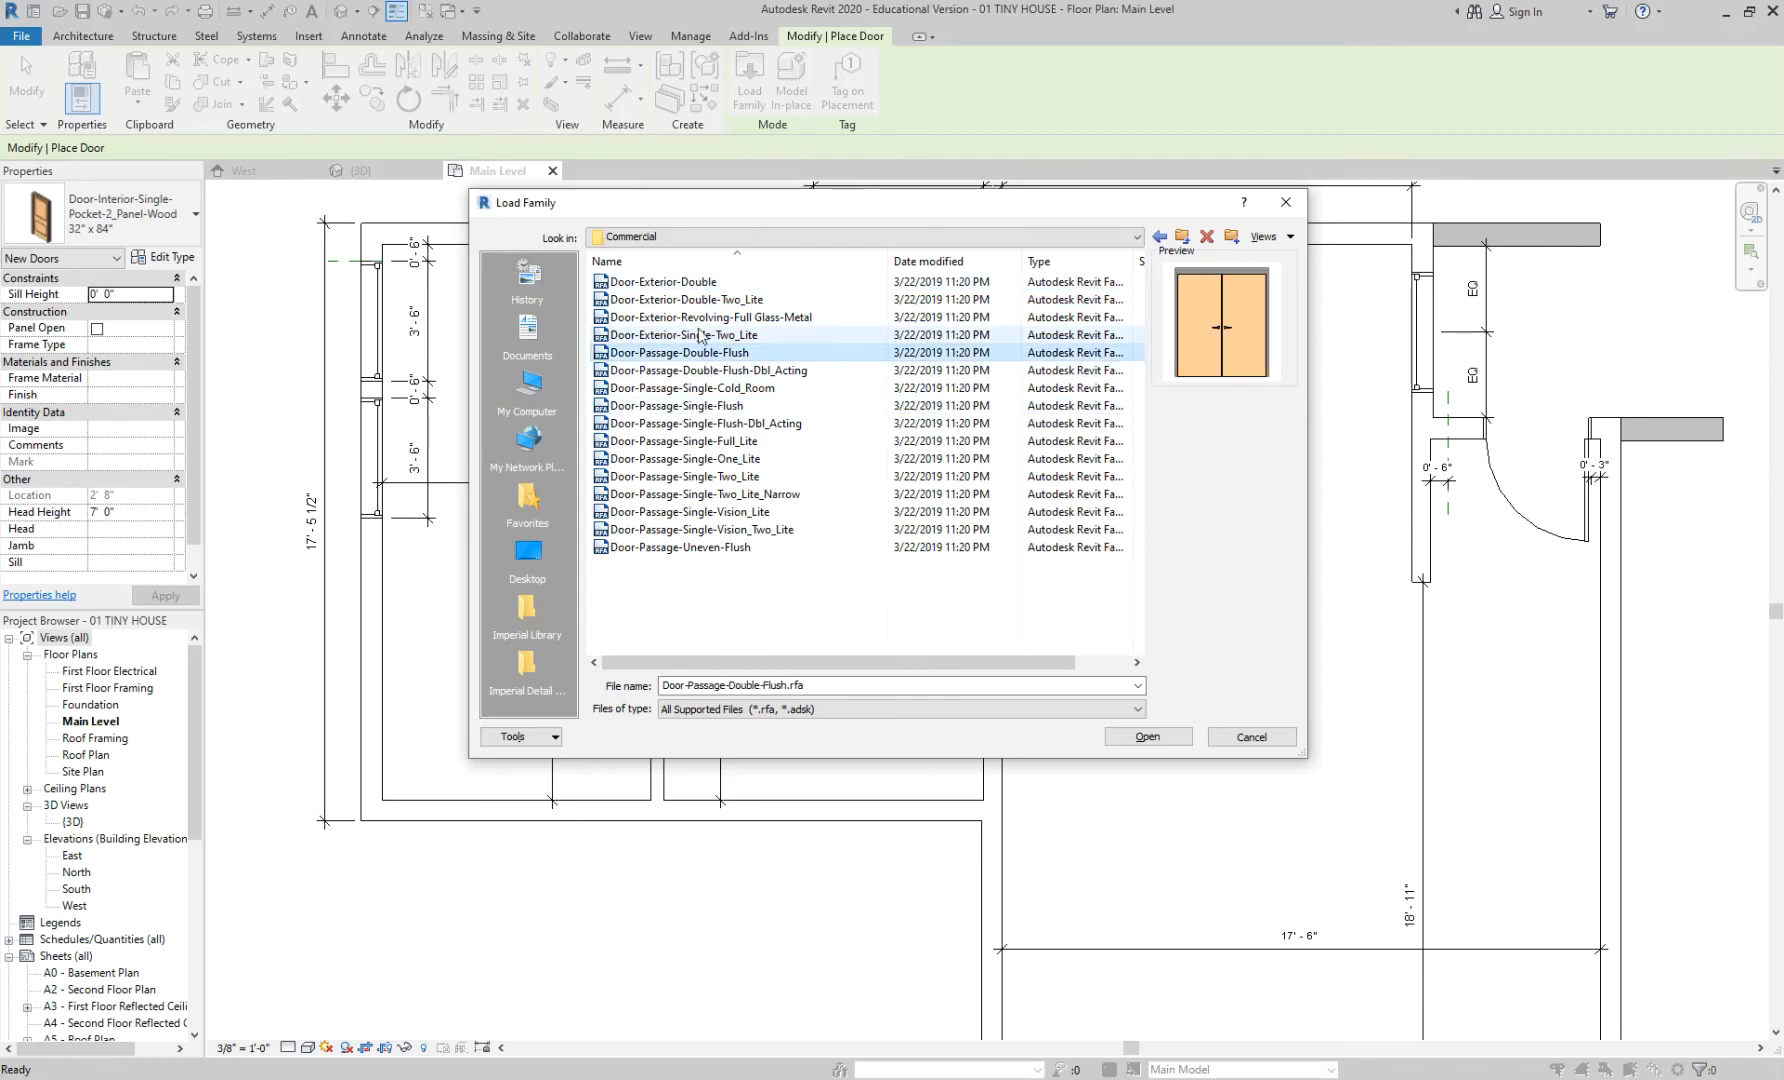
pyautogui.click(702, 336)
pyautogui.click(706, 317)
pyautogui.click(708, 282)
pyautogui.click(711, 300)
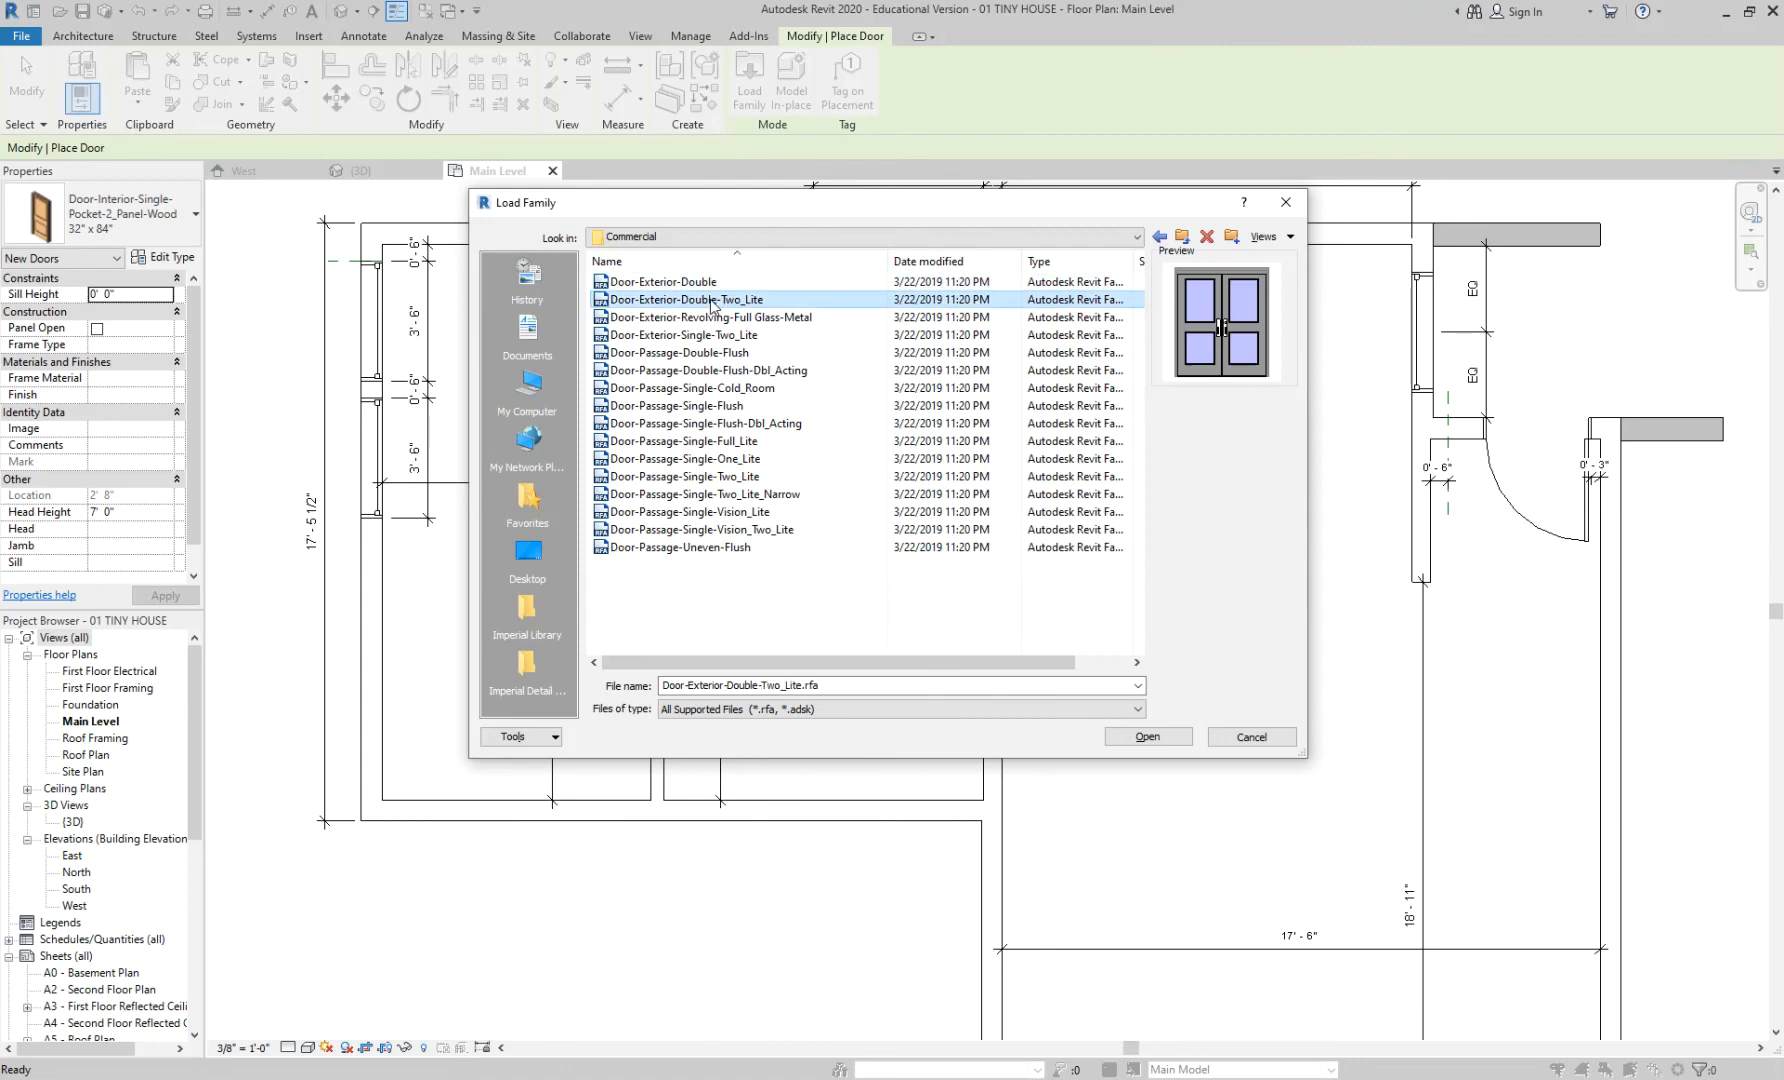
# - Step through the Commercial previews again, ending at the double-acting flush passage door, then return to Doors
pyautogui.click(1182, 236)
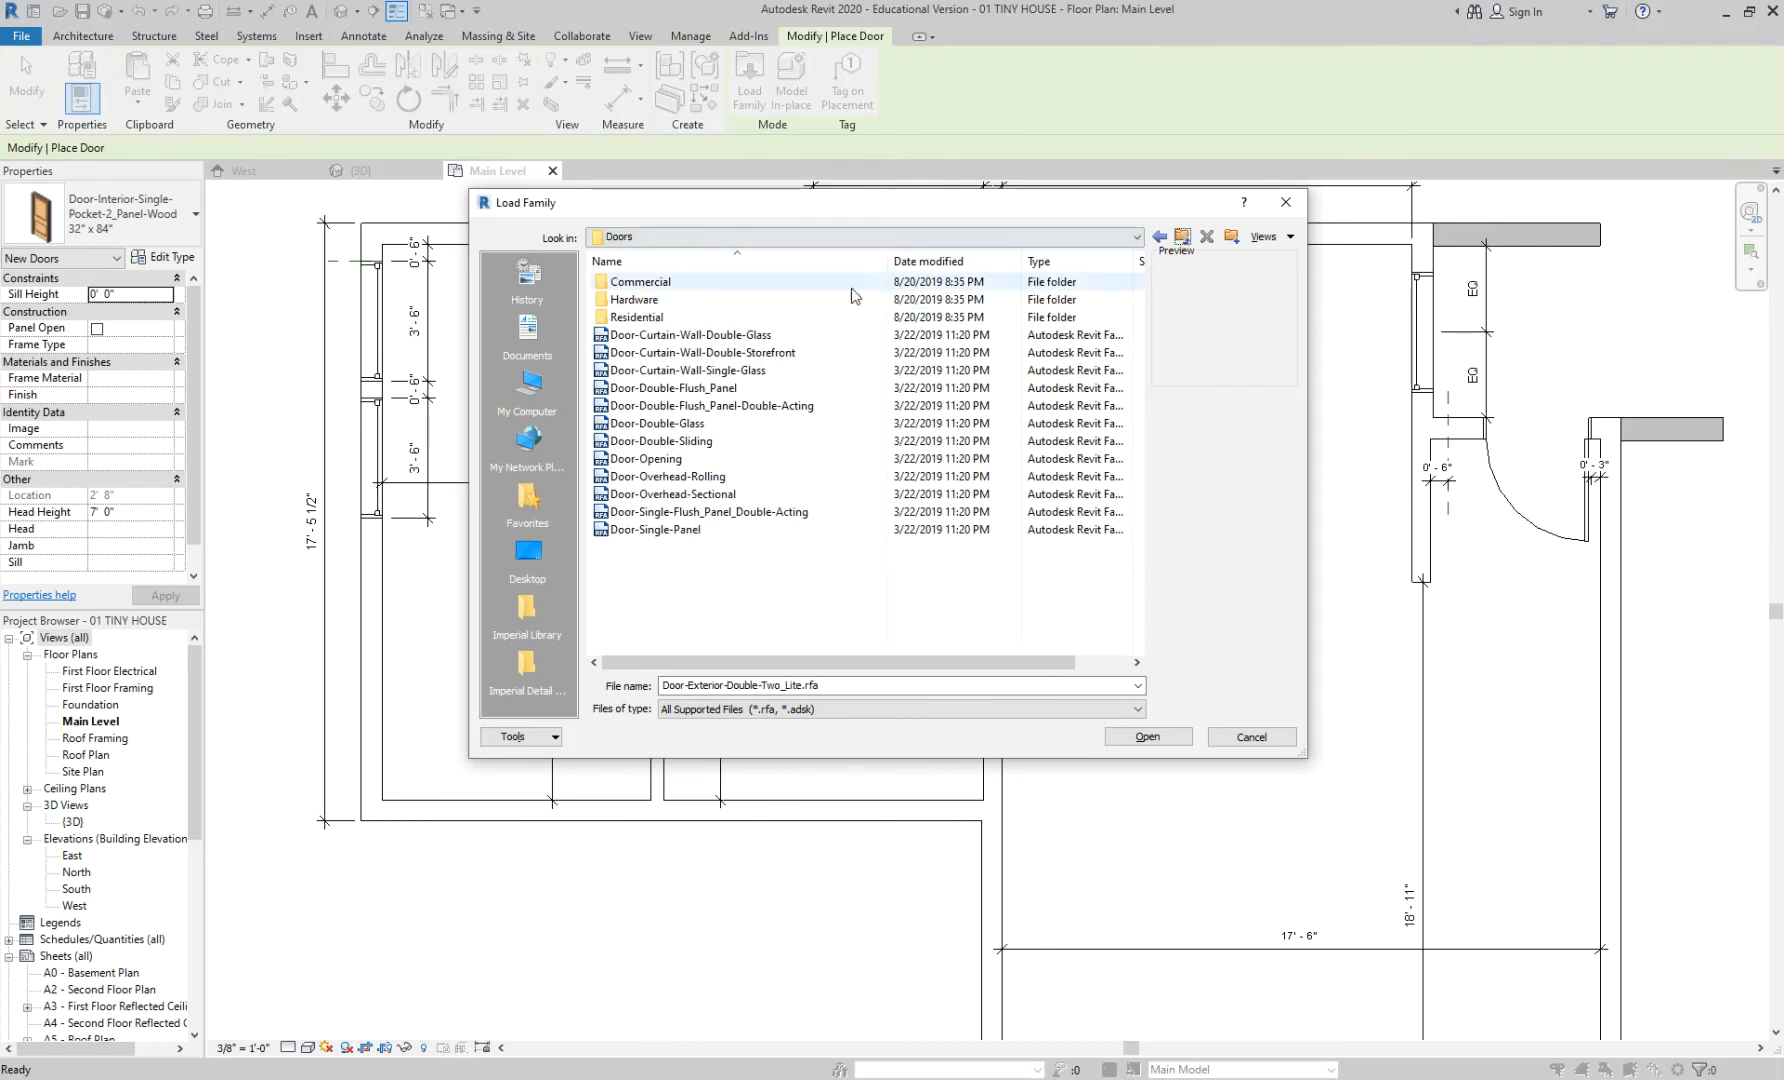
pyautogui.doubleClick(664, 283)
pyautogui.click(666, 286)
pyautogui.click(672, 300)
pyautogui.click(676, 317)
pyautogui.click(680, 335)
pyautogui.click(685, 353)
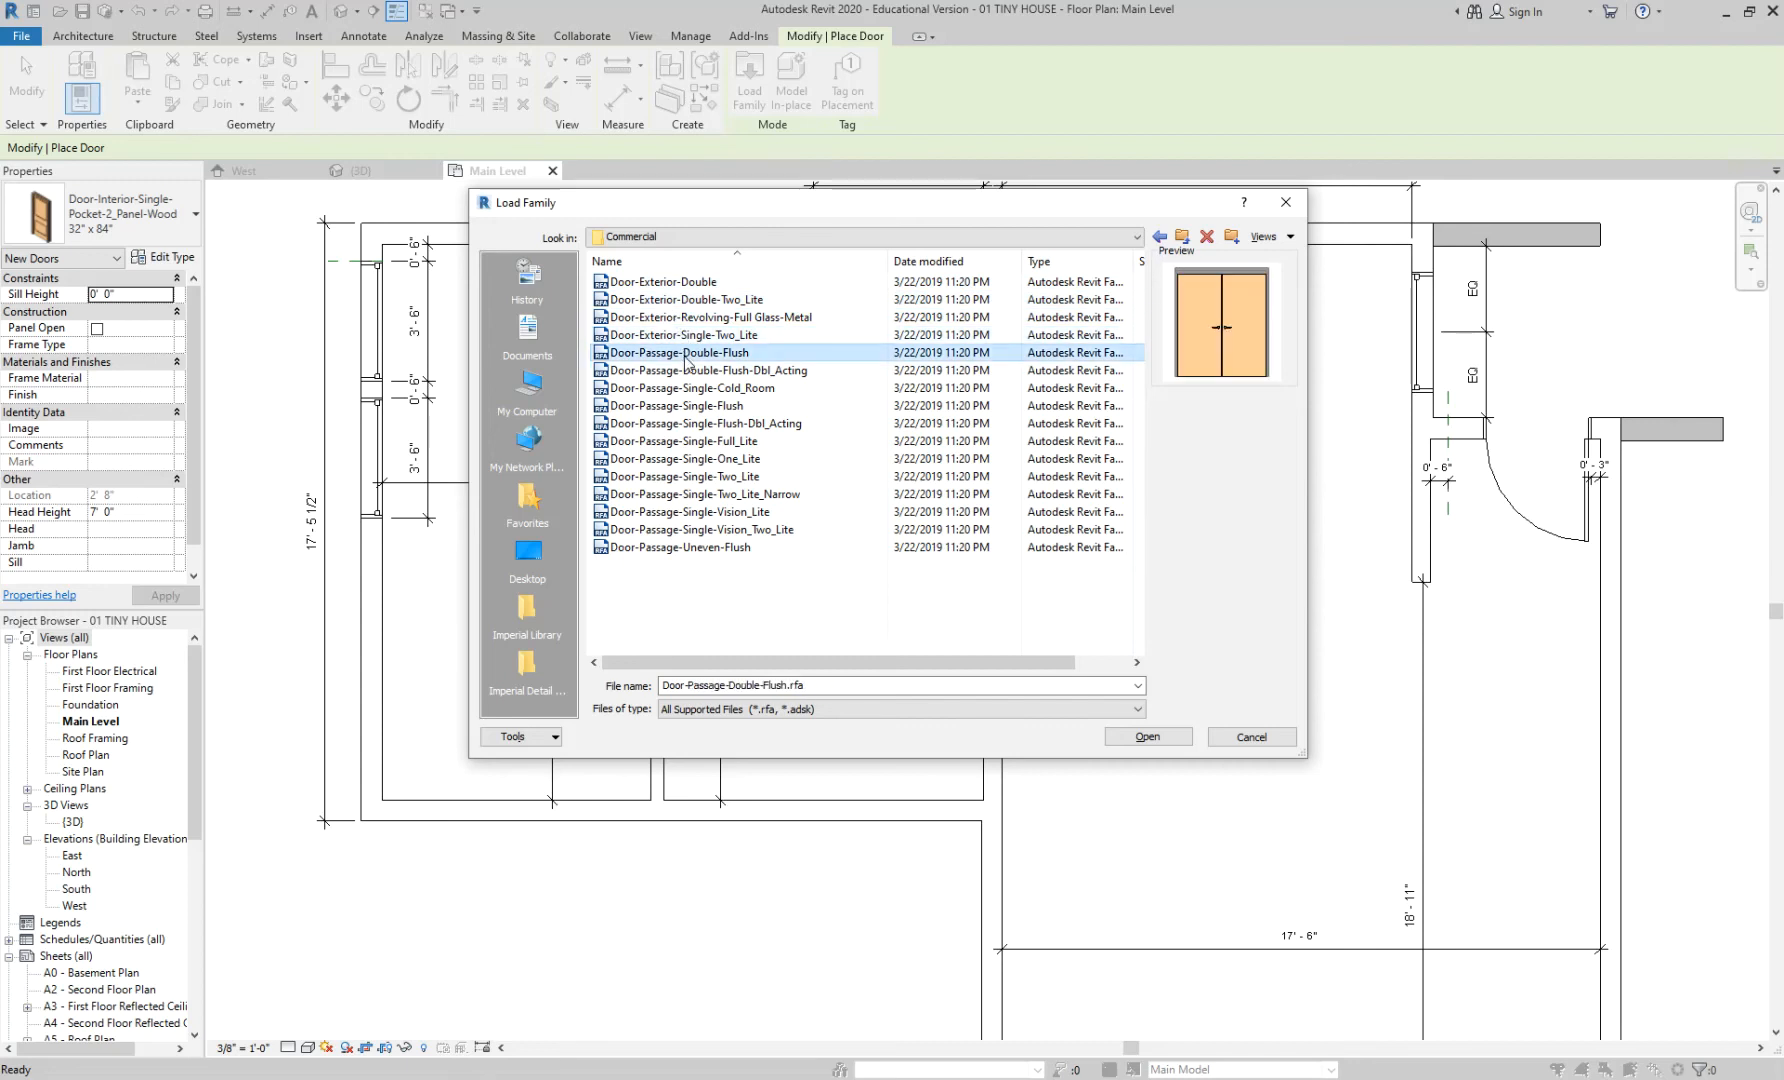
pyautogui.click(690, 370)
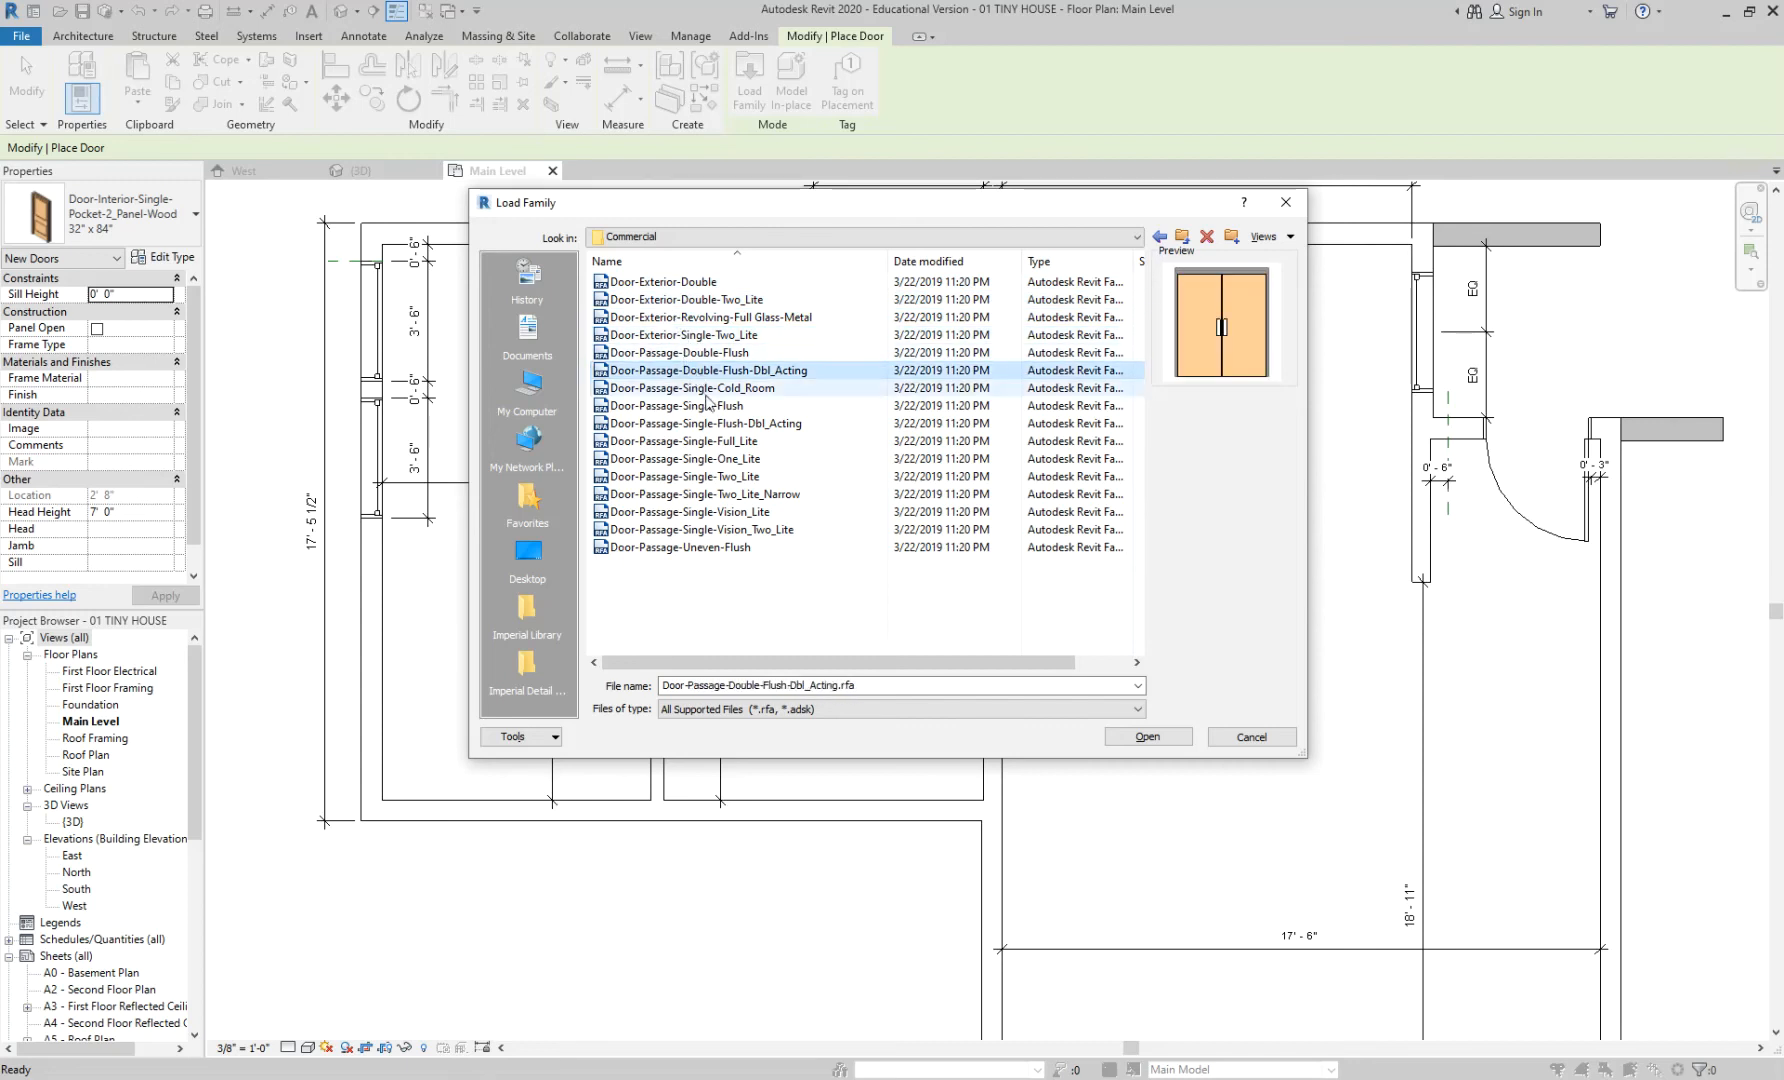
pyautogui.click(1183, 237)
# - Try loading Door-Curtain-Wall-Double-Storefront and choose to retry when it is rejected
pyautogui.click(797, 336)
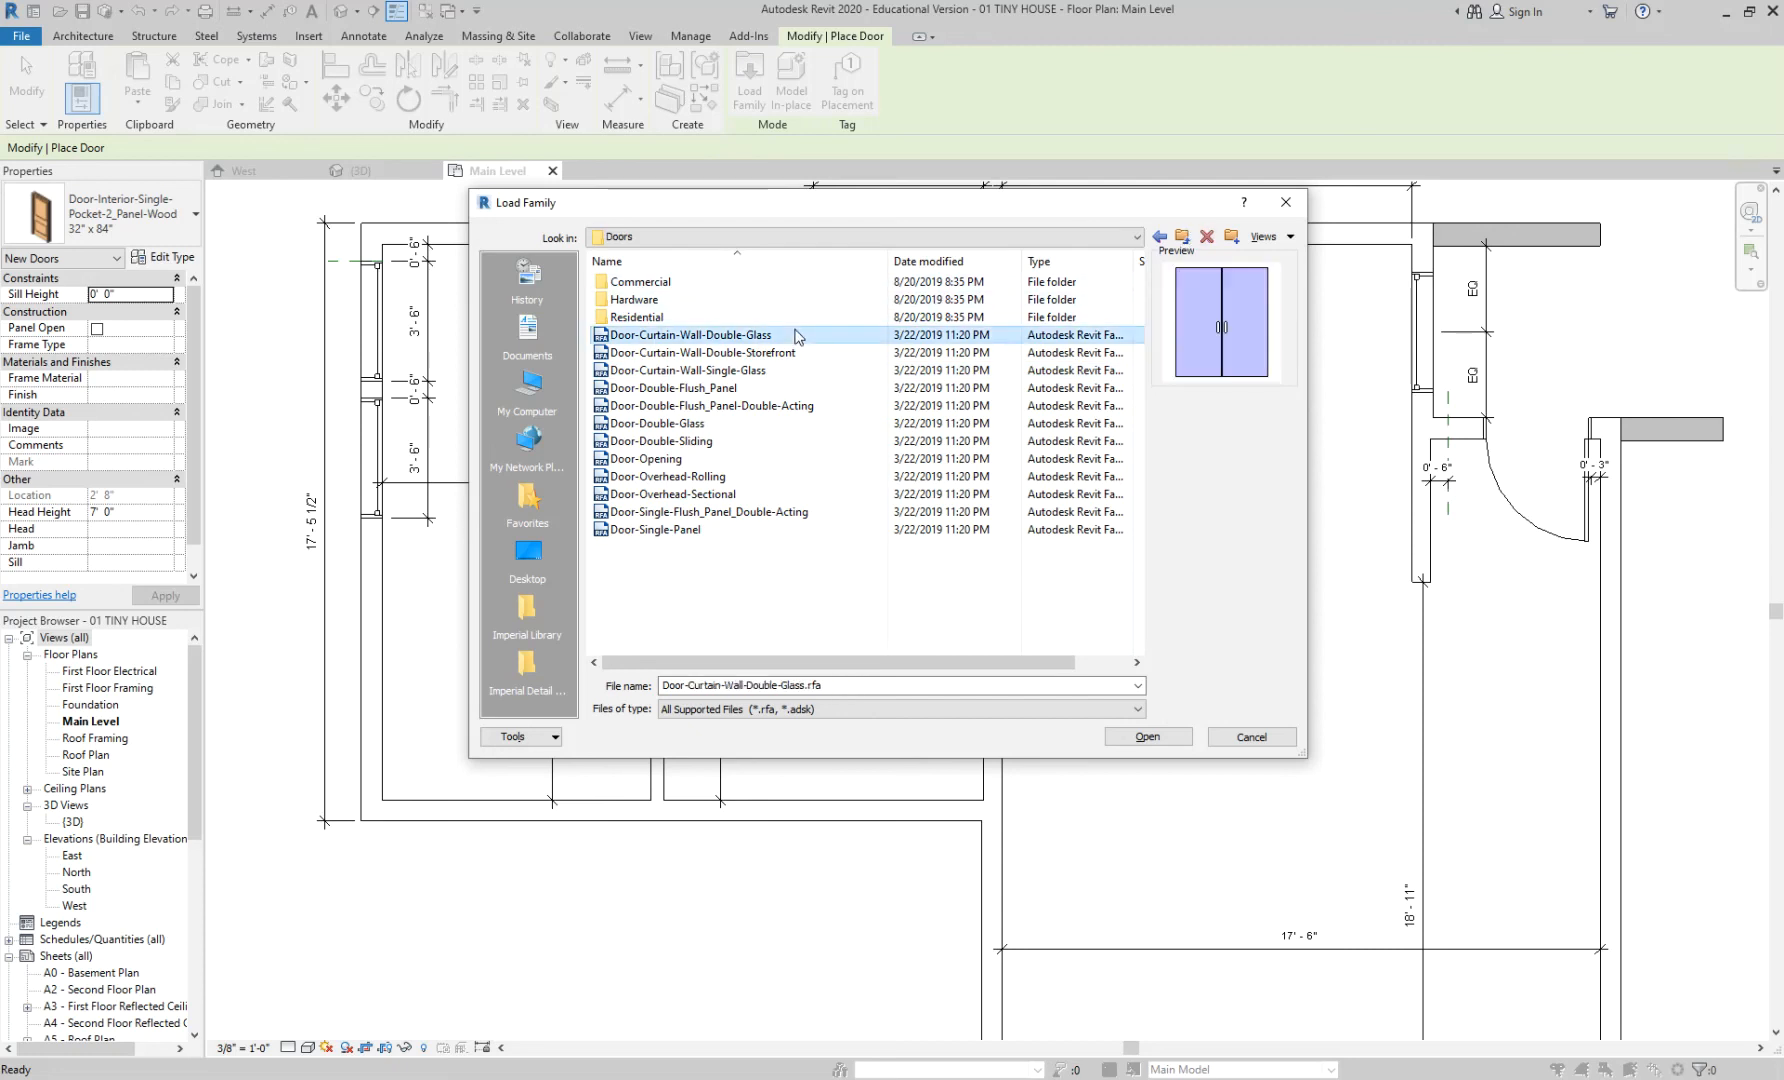
pyautogui.click(748, 353)
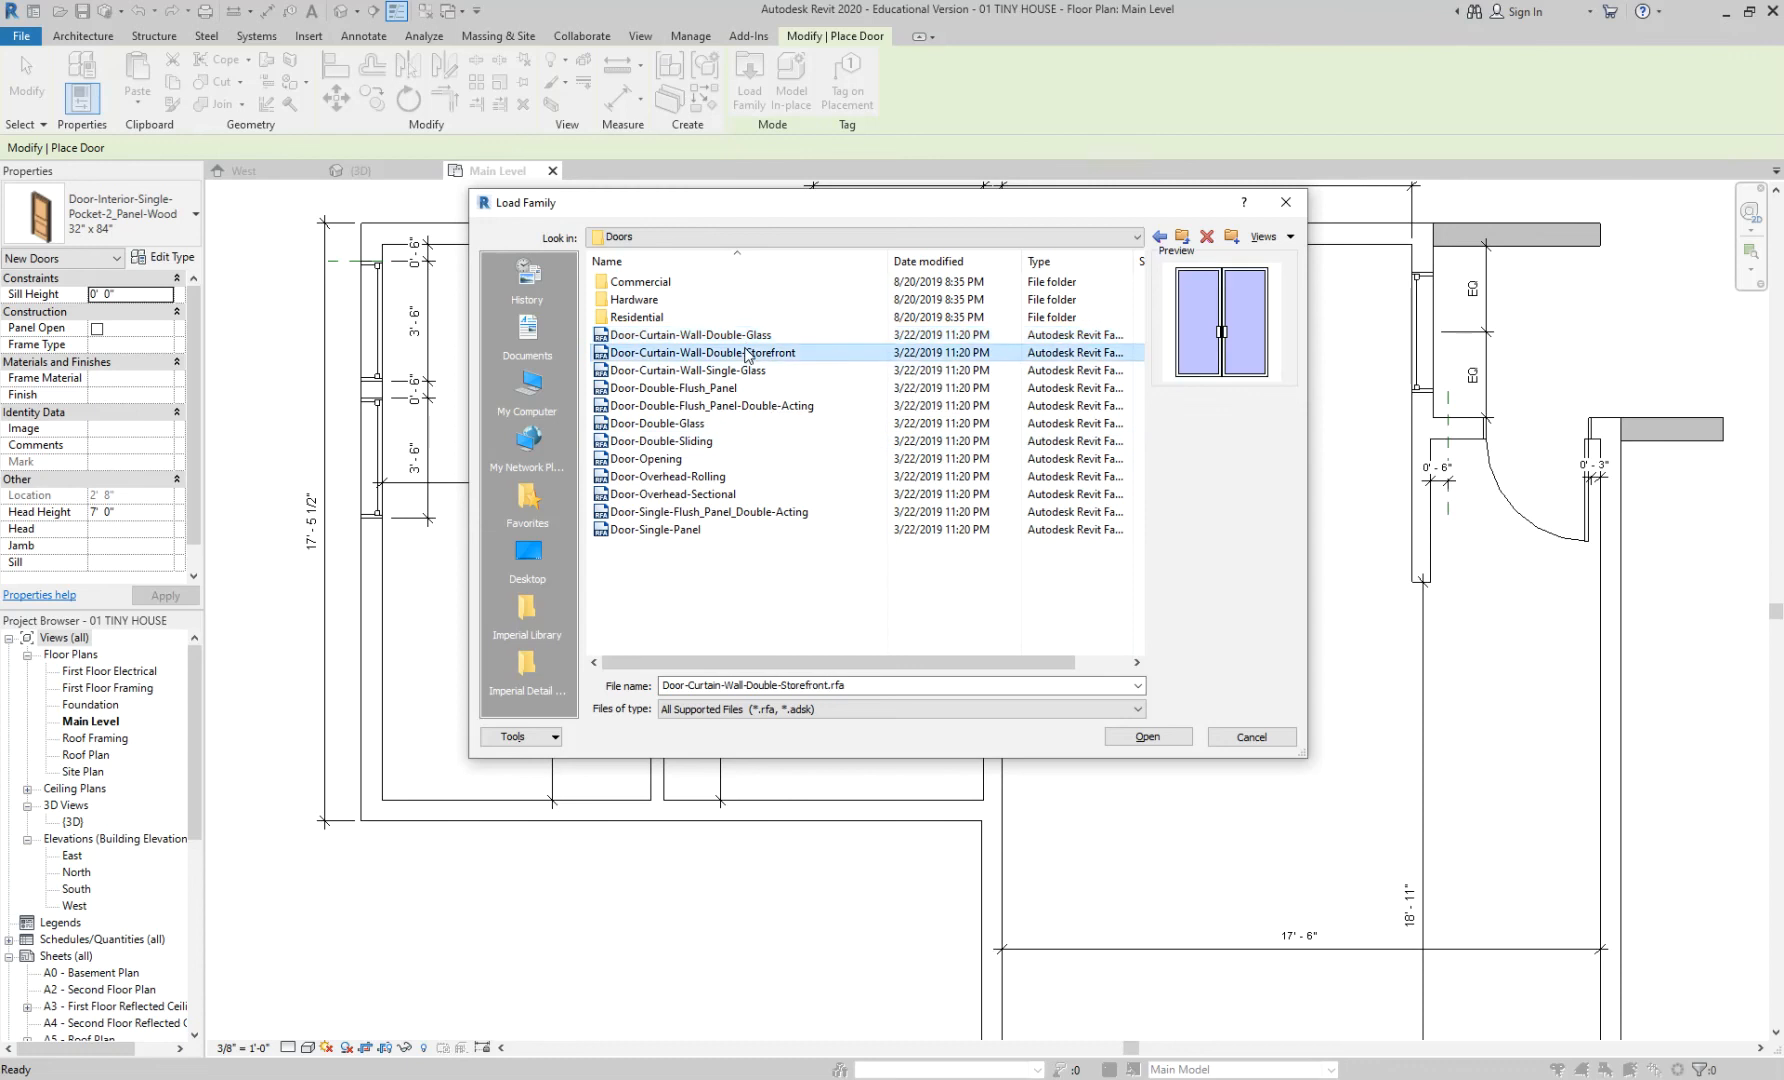
pyautogui.click(1147, 736)
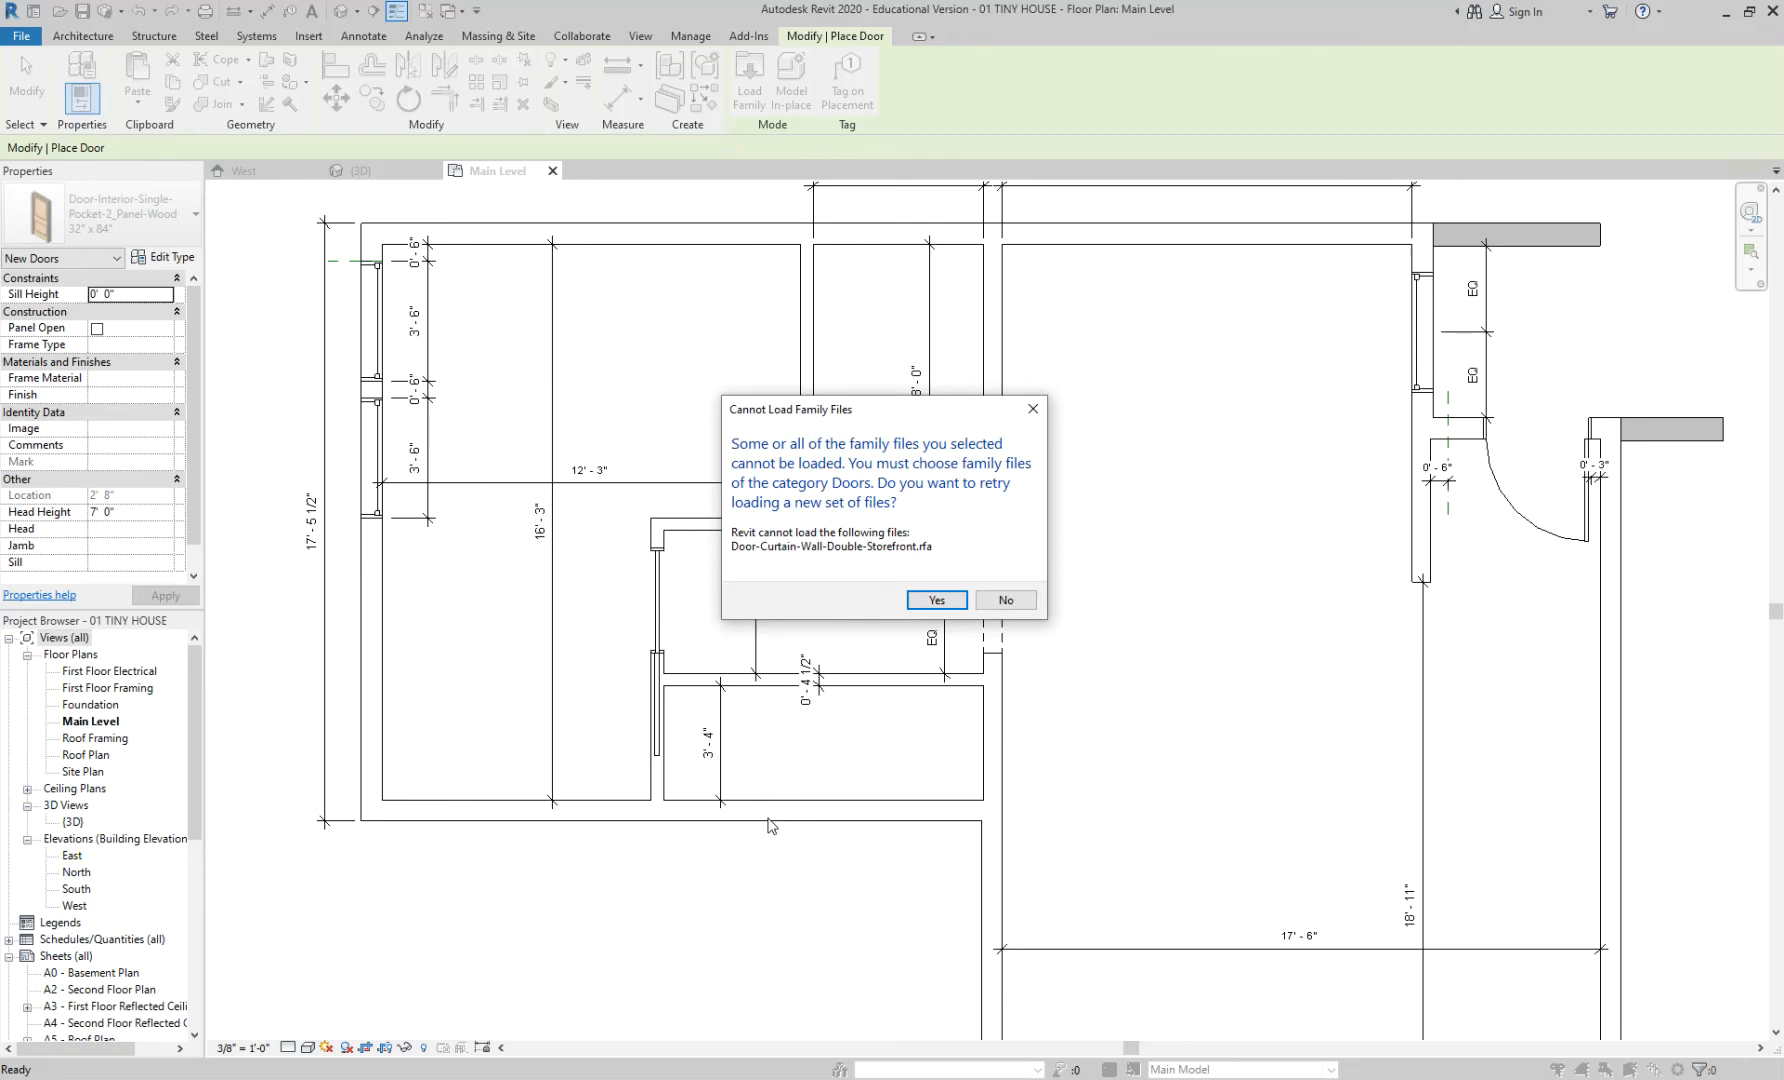
pyautogui.click(937, 600)
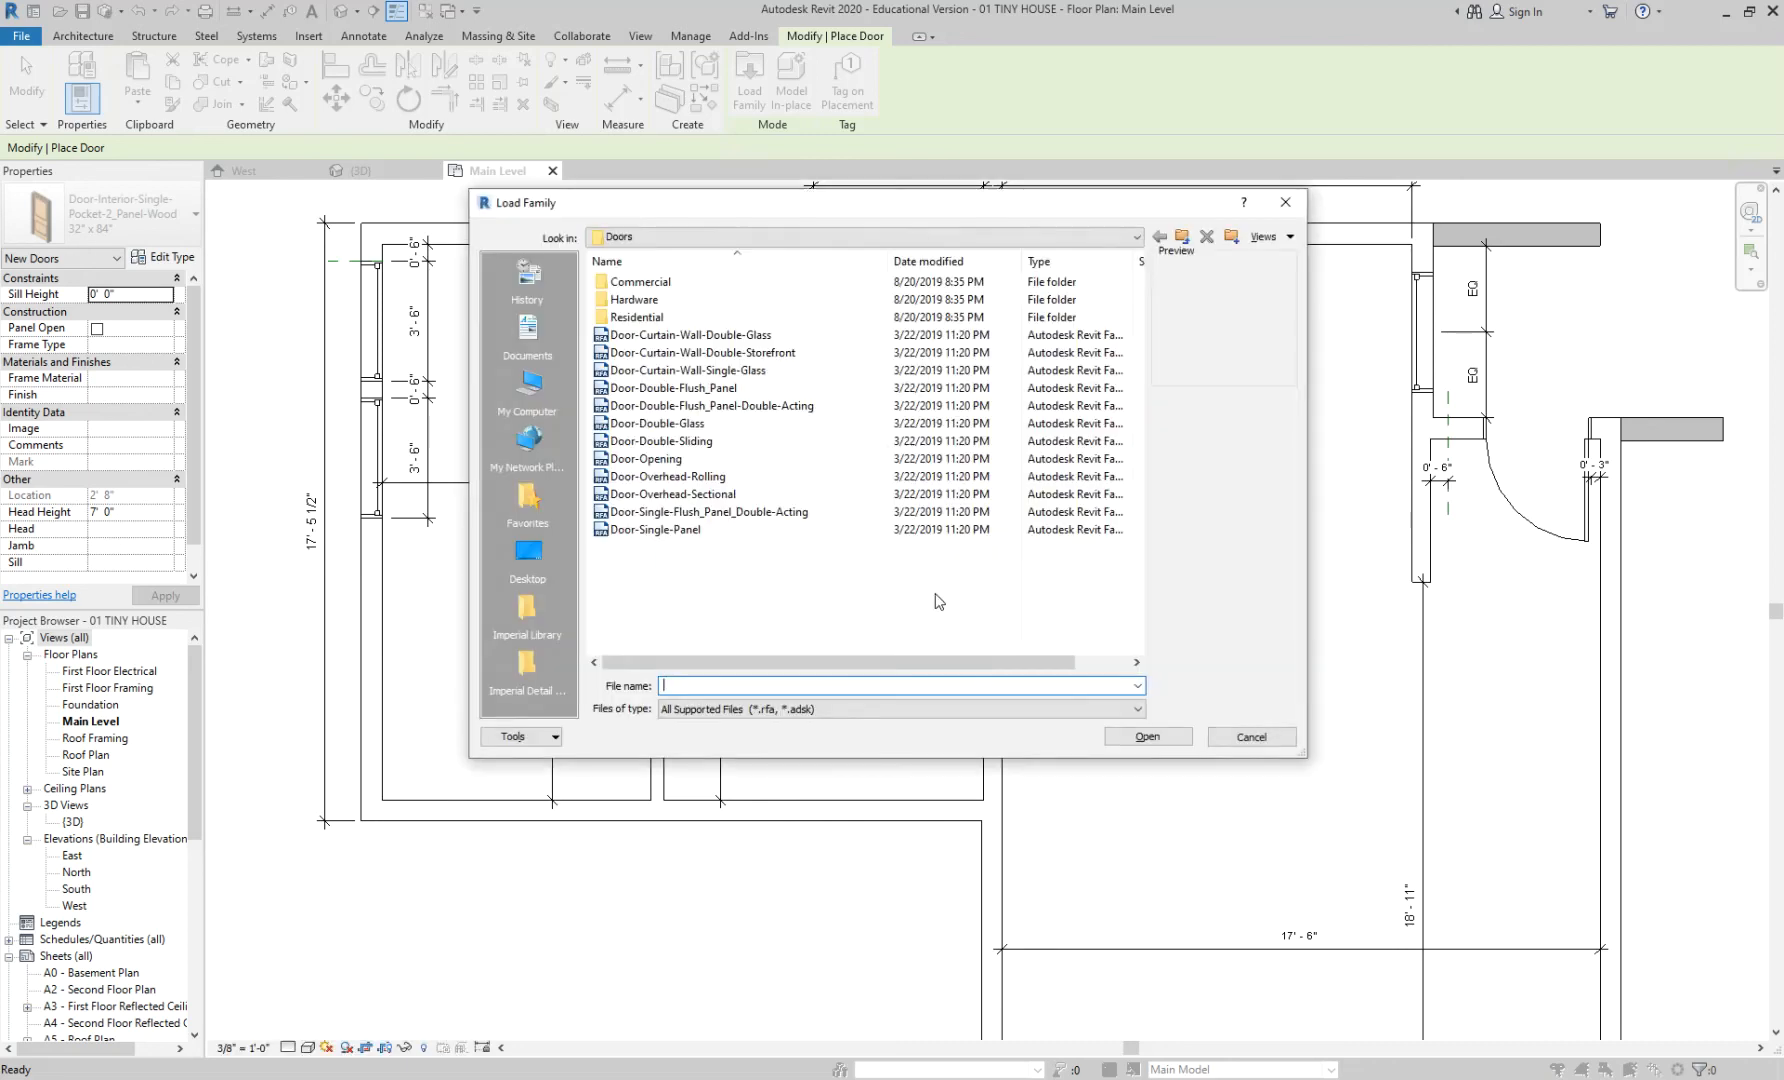
# - Reselect Door-Curtain-Wall-Double-Storefront, try loading it again, and decline retrying on the error
pyautogui.click(716, 513)
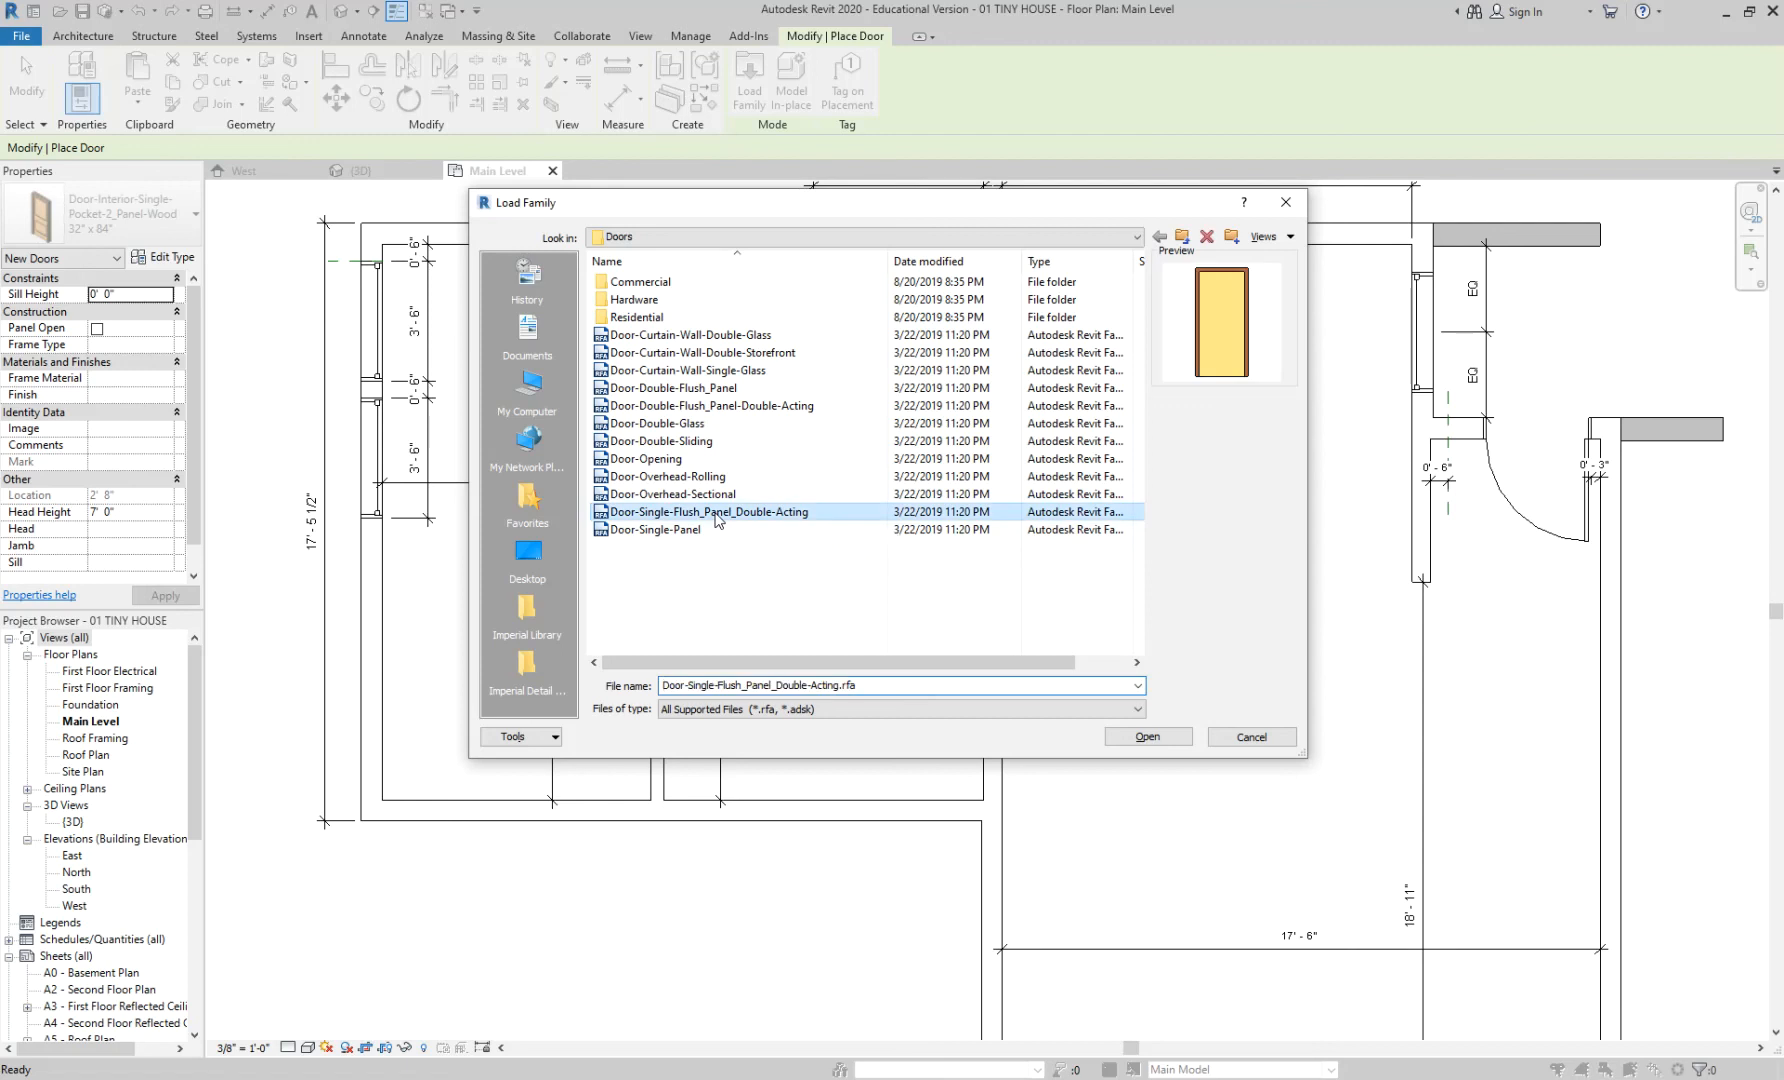
pyautogui.doubleClick(676, 283)
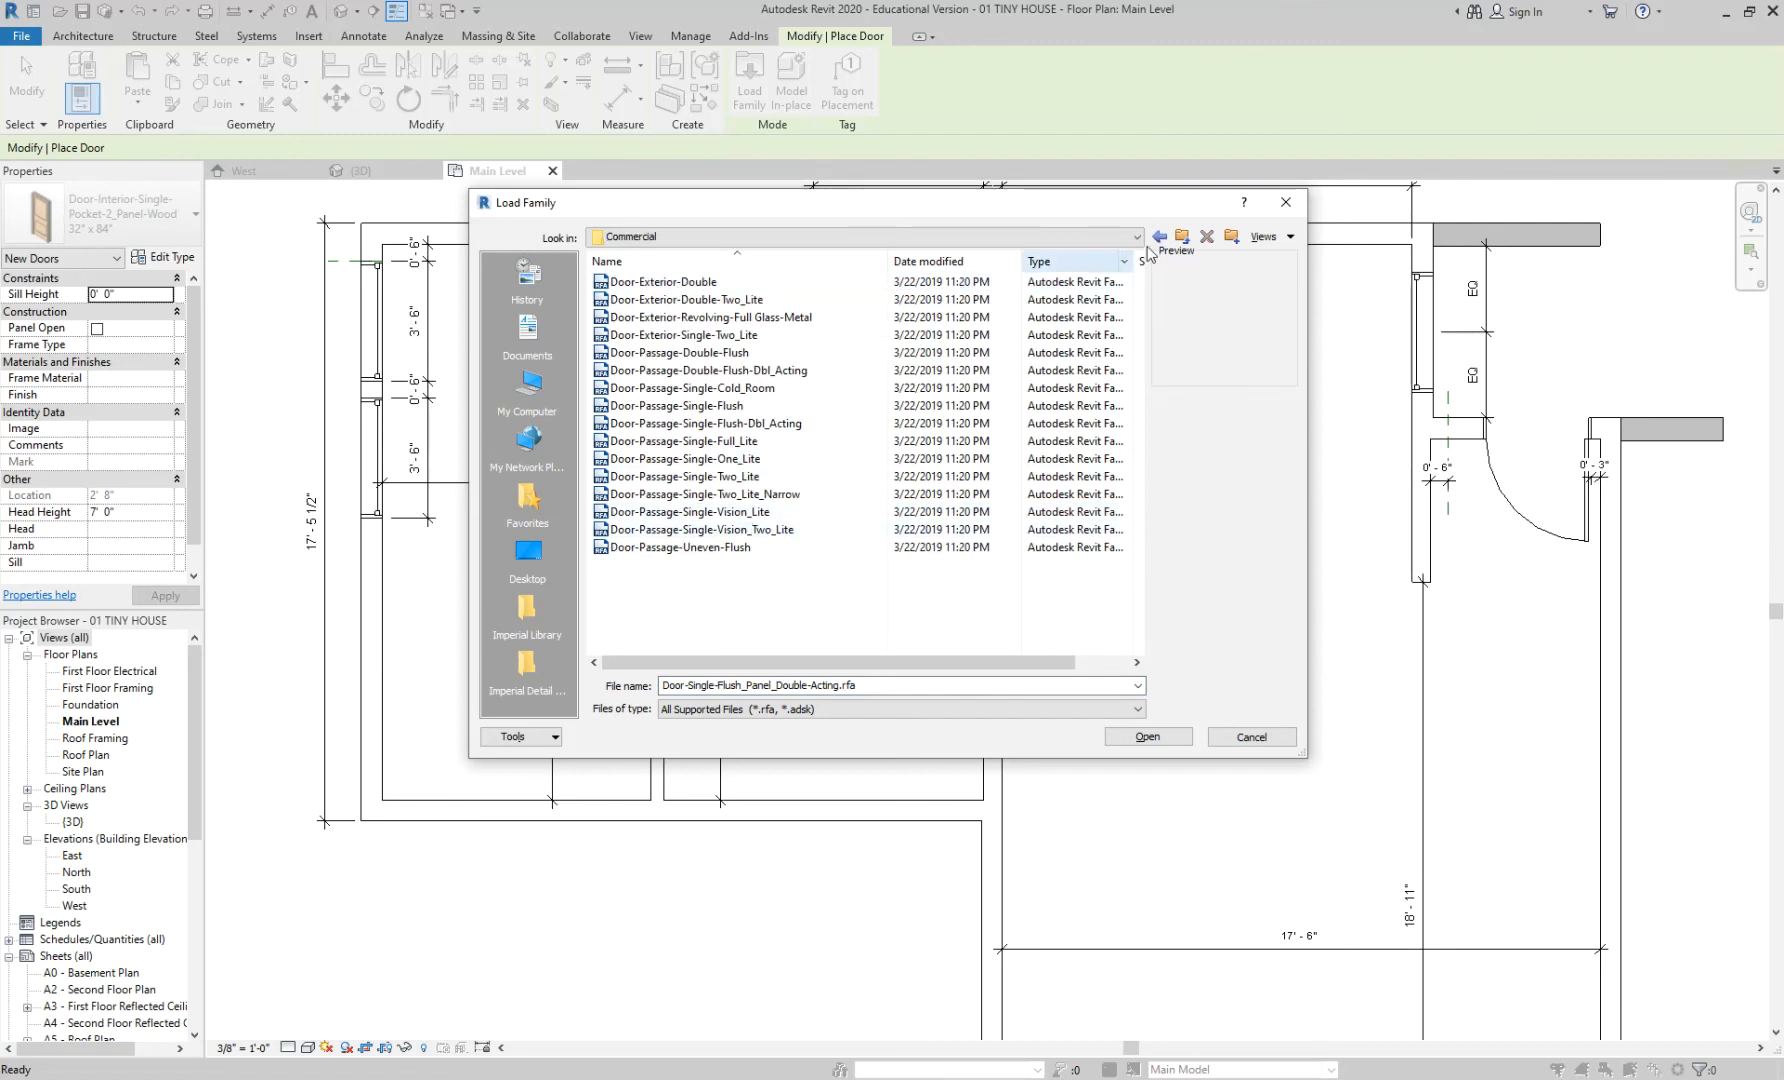
pyautogui.click(1182, 236)
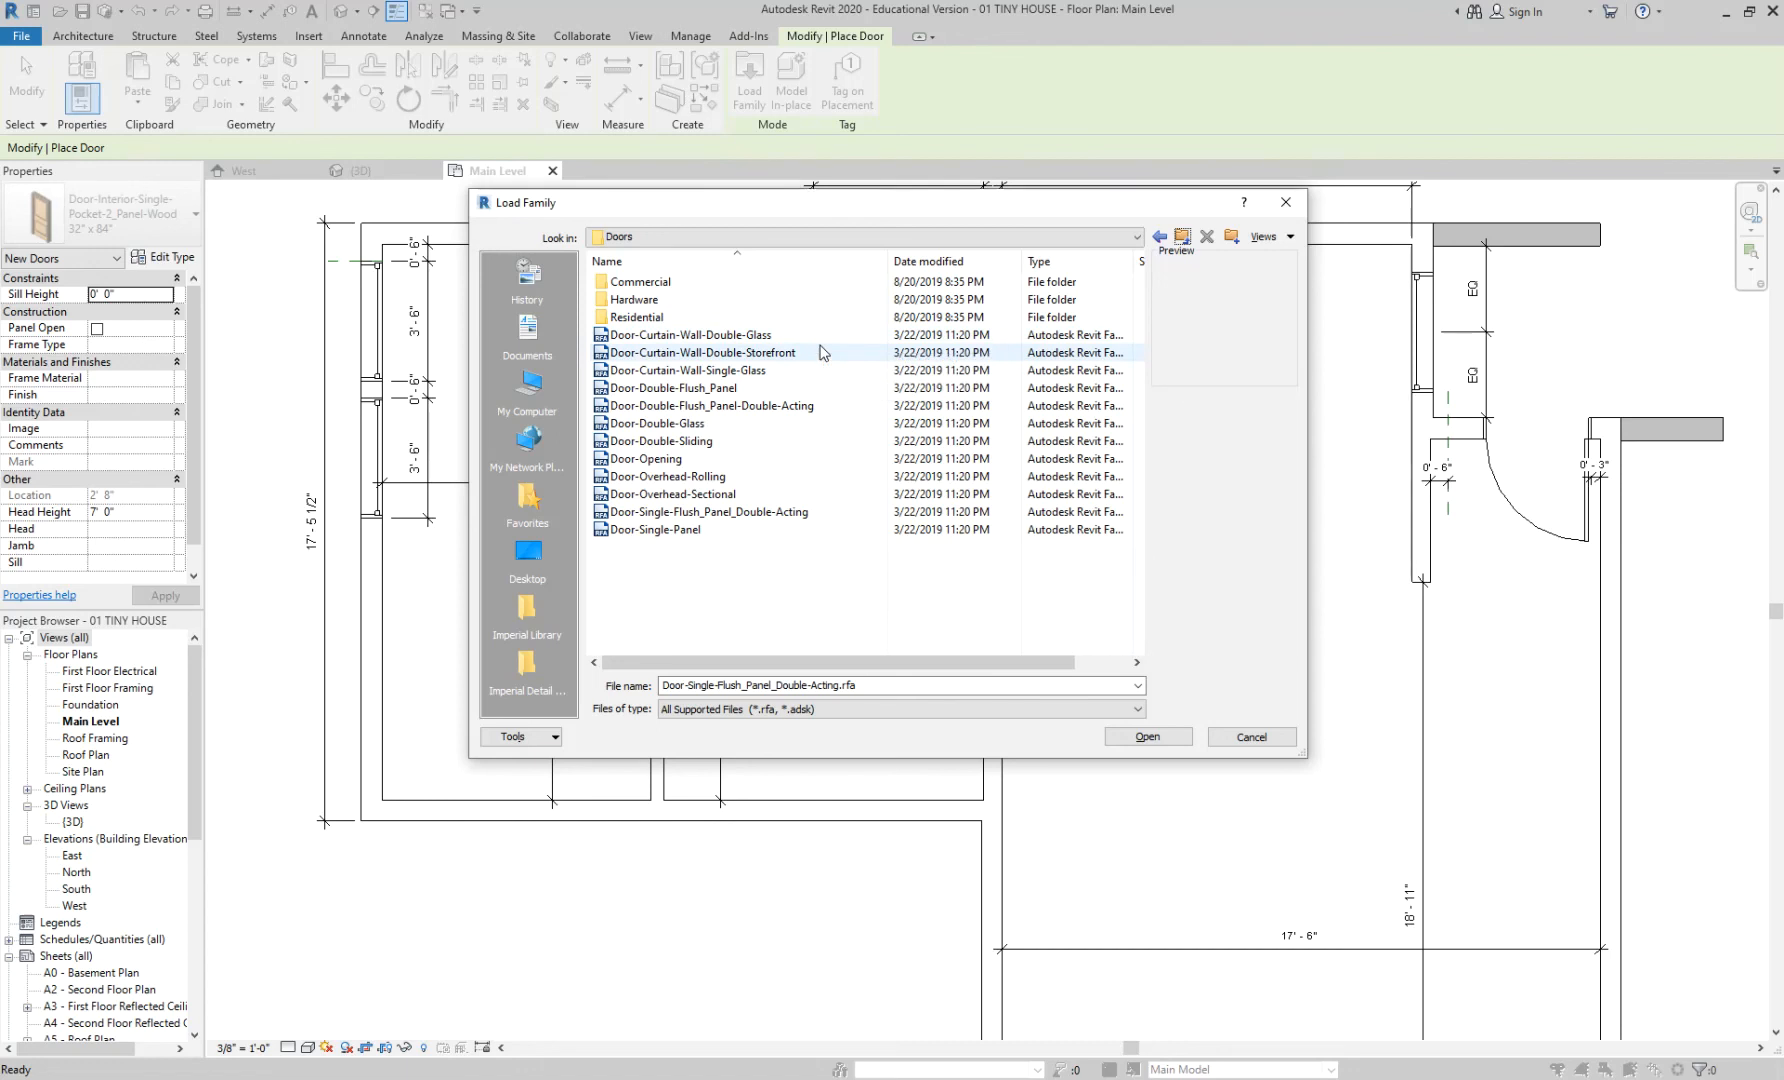
pyautogui.click(728, 352)
pyautogui.click(728, 338)
pyautogui.click(728, 350)
pyautogui.click(1147, 736)
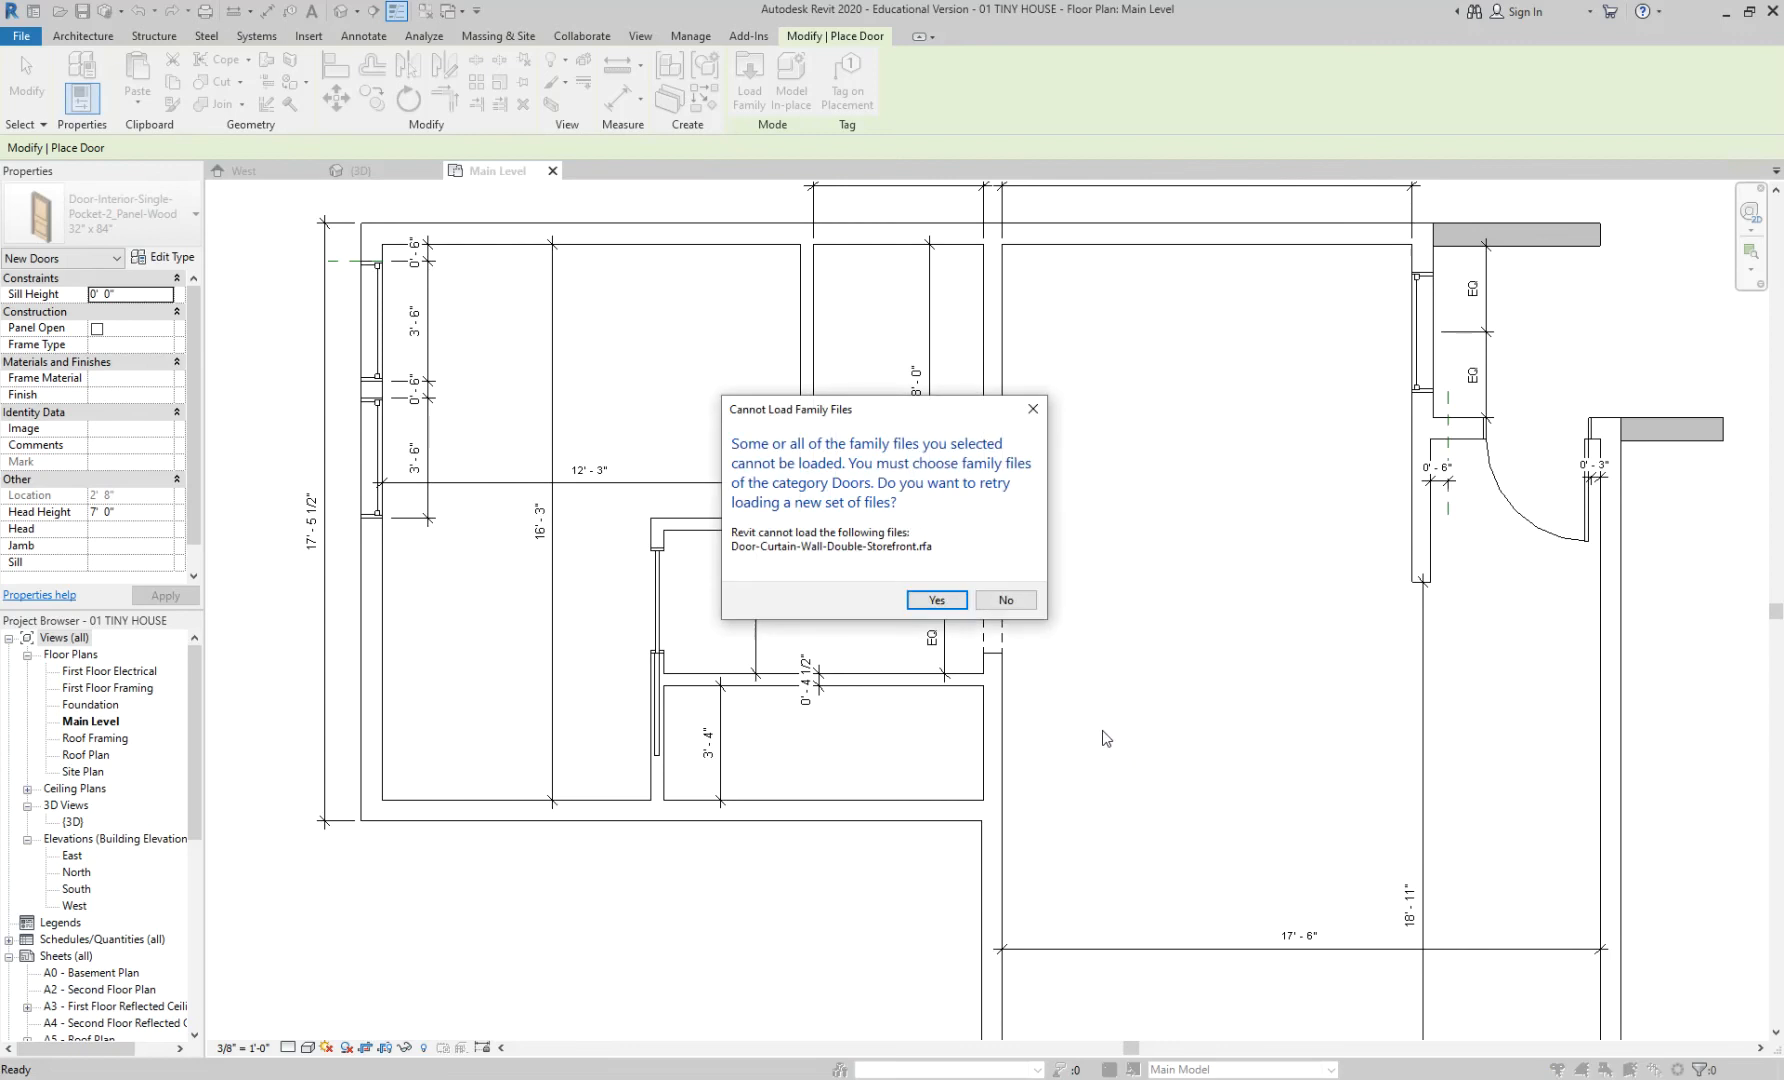
pyautogui.click(1019, 607)
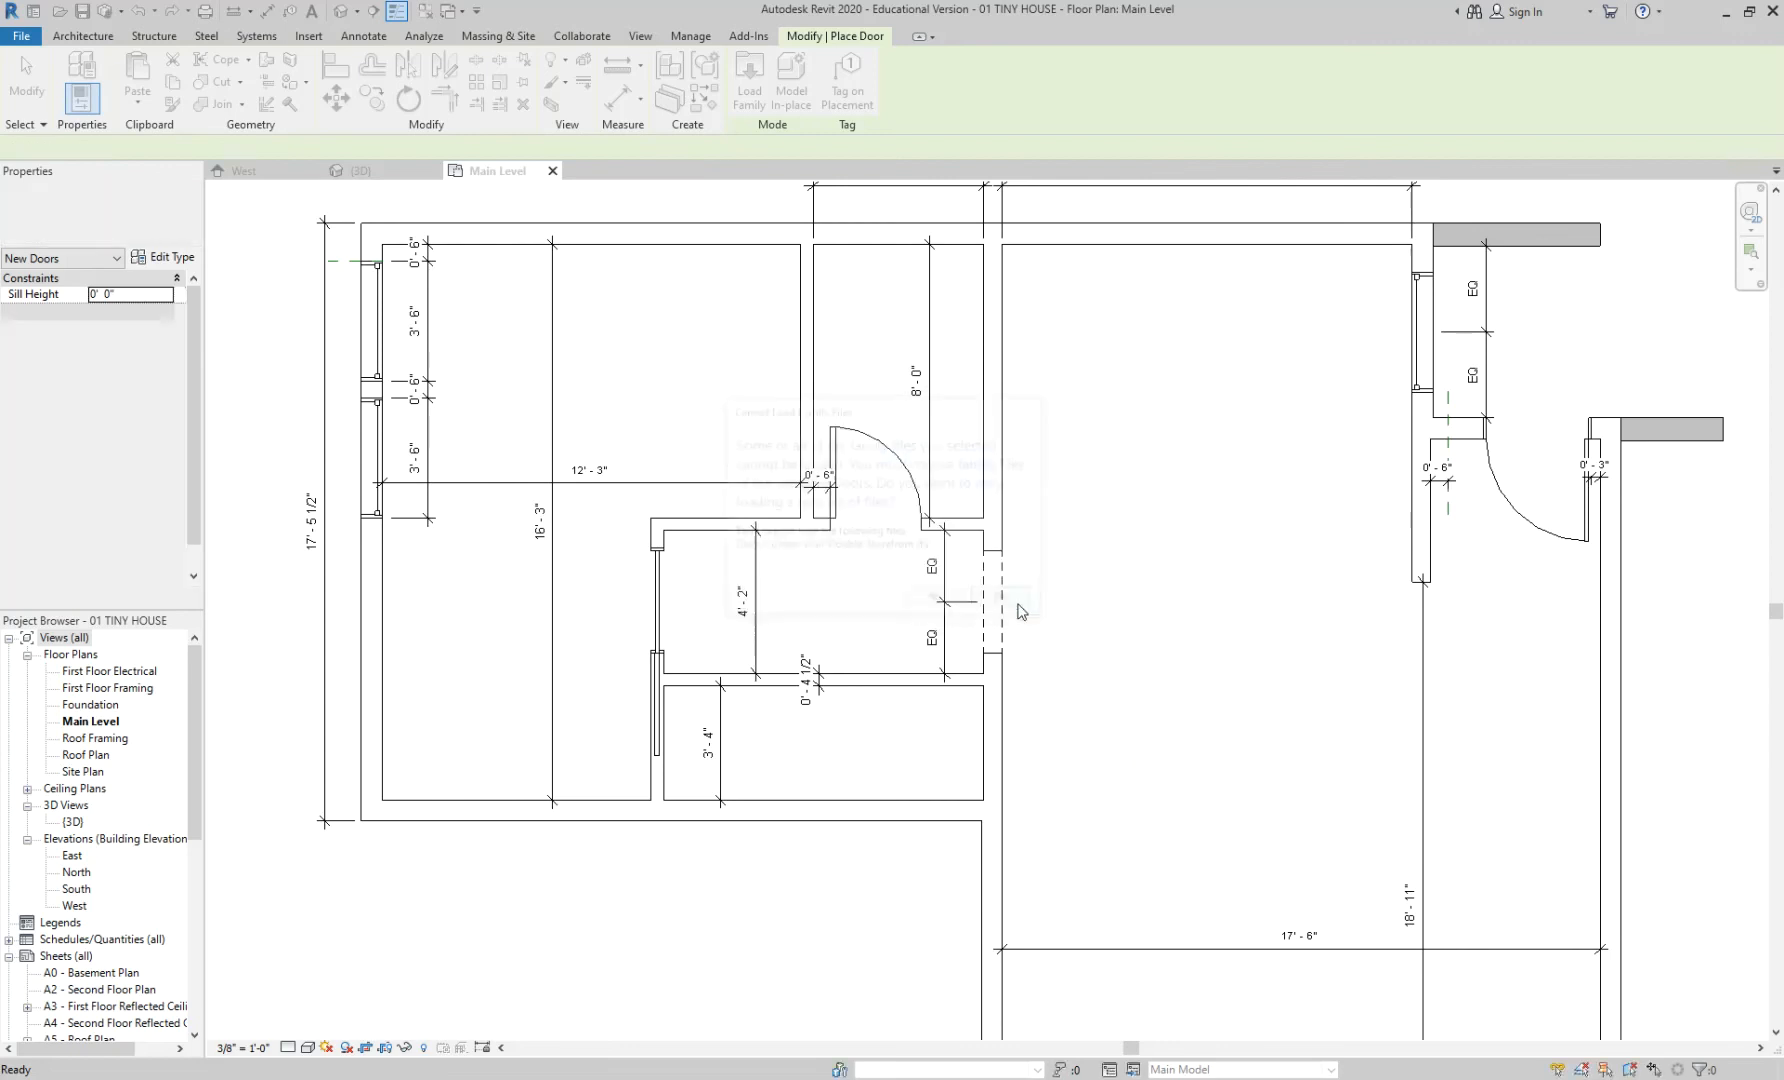
pyautogui.click(749, 85)
# - Try loading Door-Double-Glass instead, then dismiss its size choice without loading
pyautogui.click(758, 352)
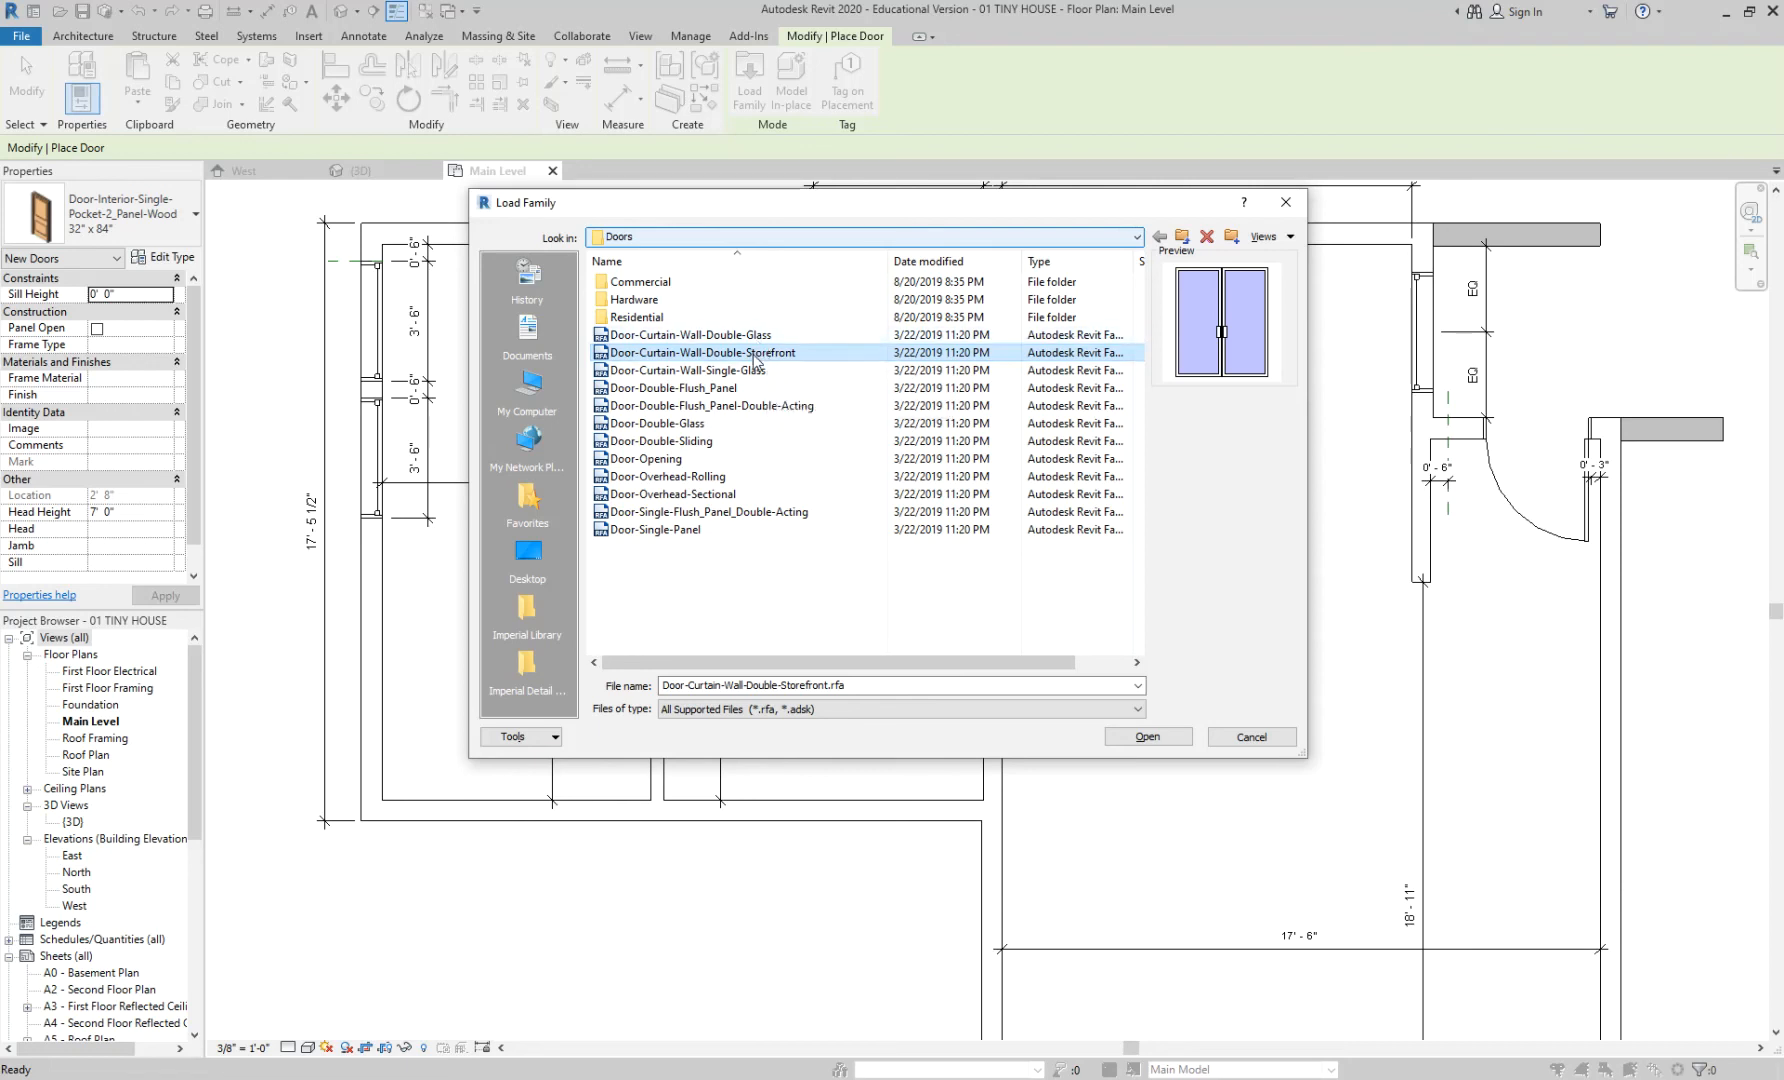
pyautogui.click(639, 338)
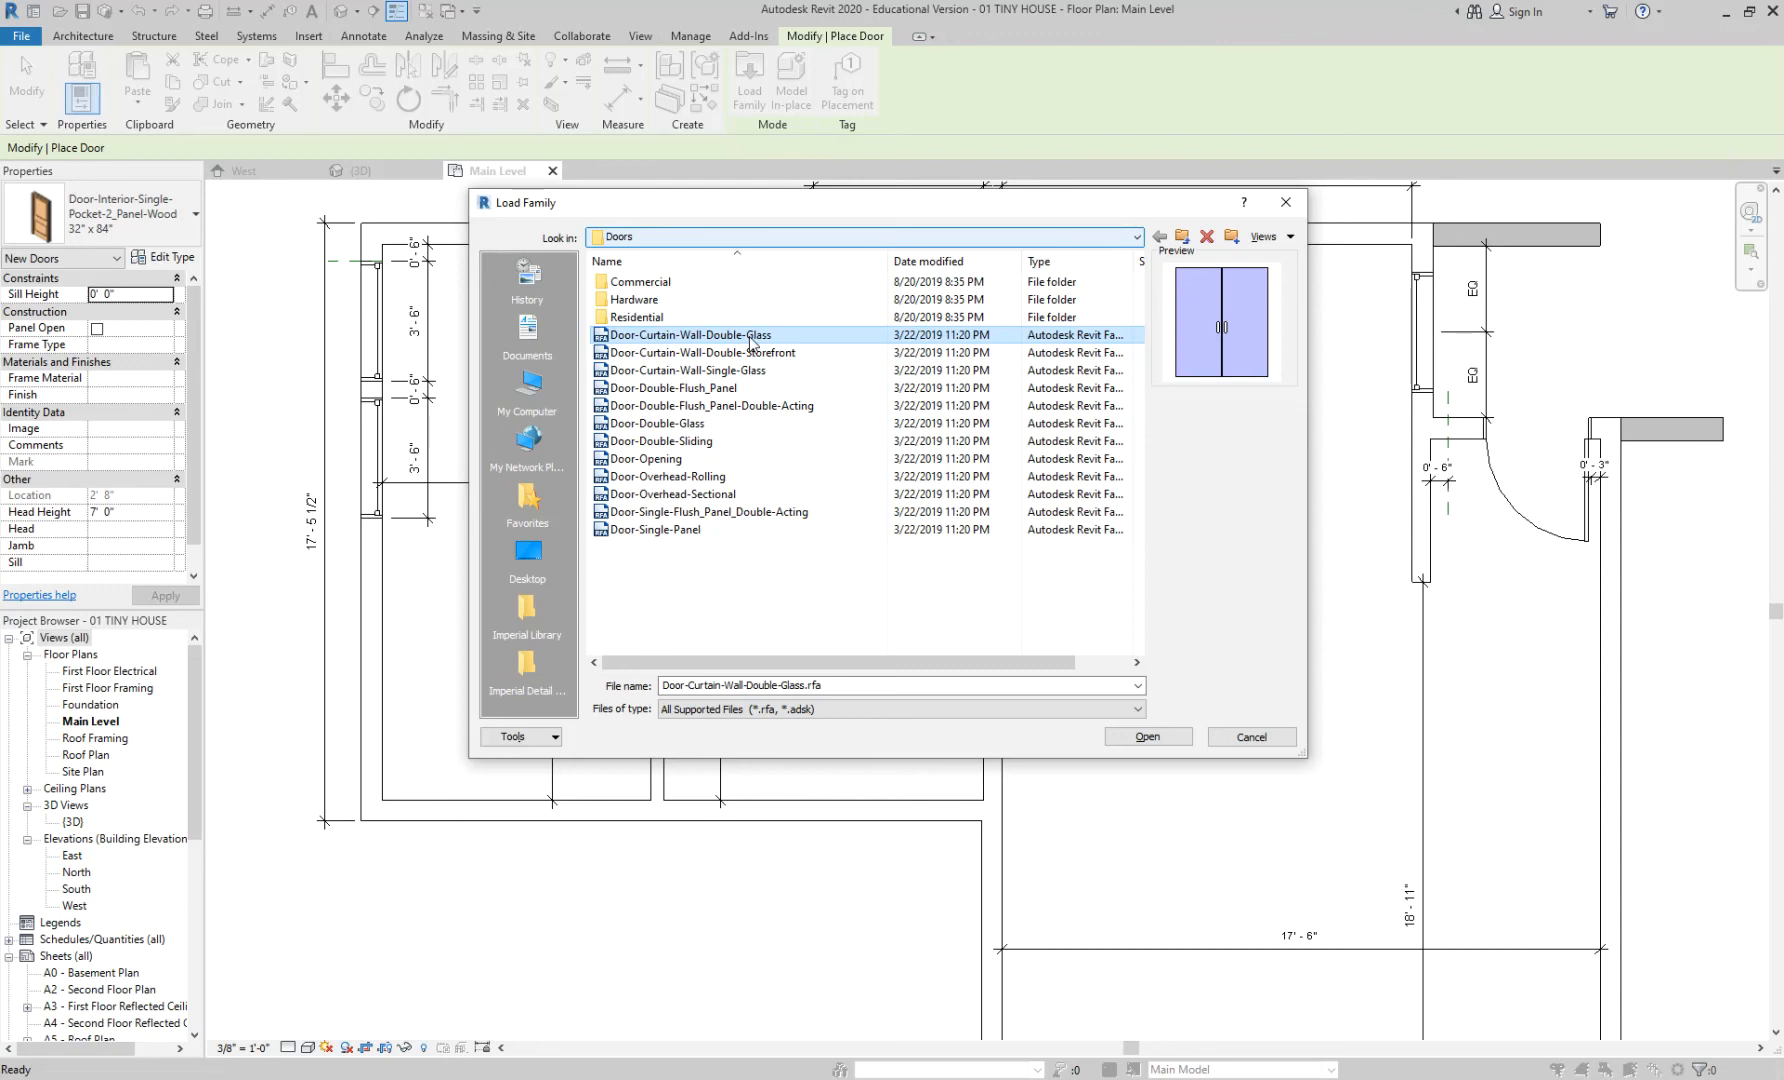
pyautogui.click(750, 352)
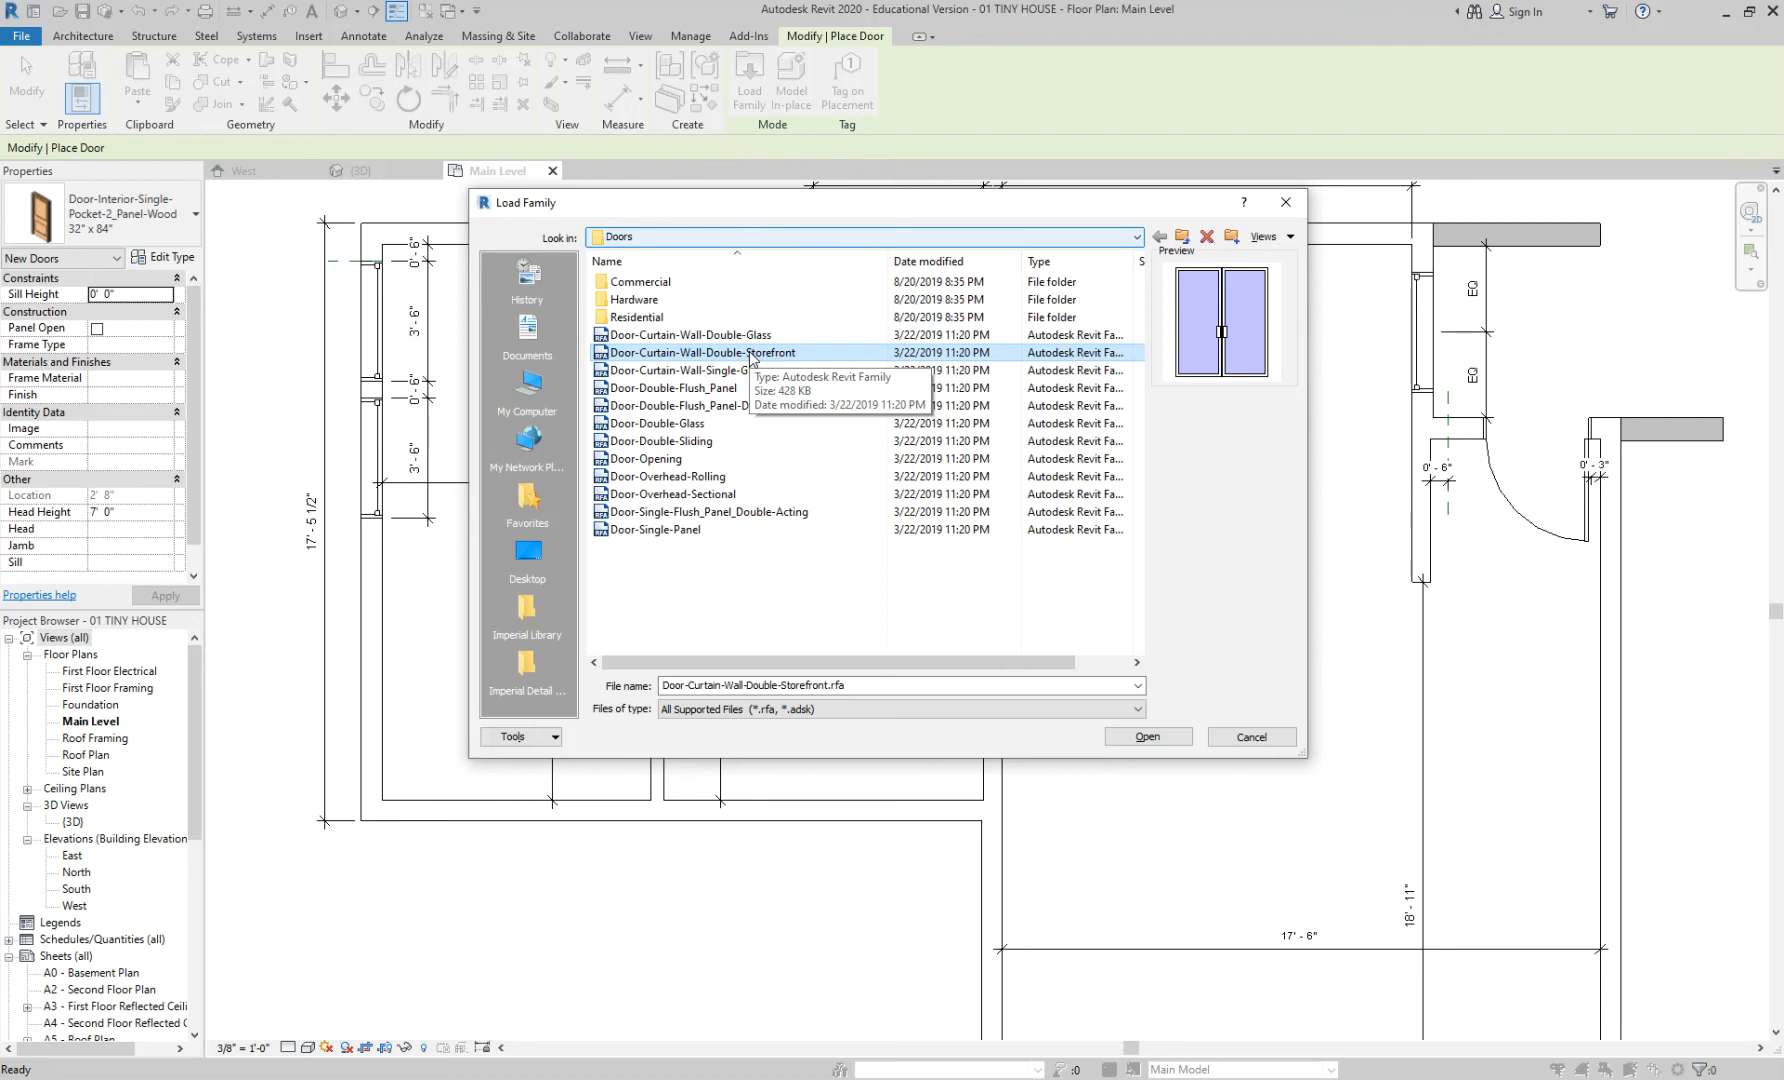
pyautogui.click(703, 424)
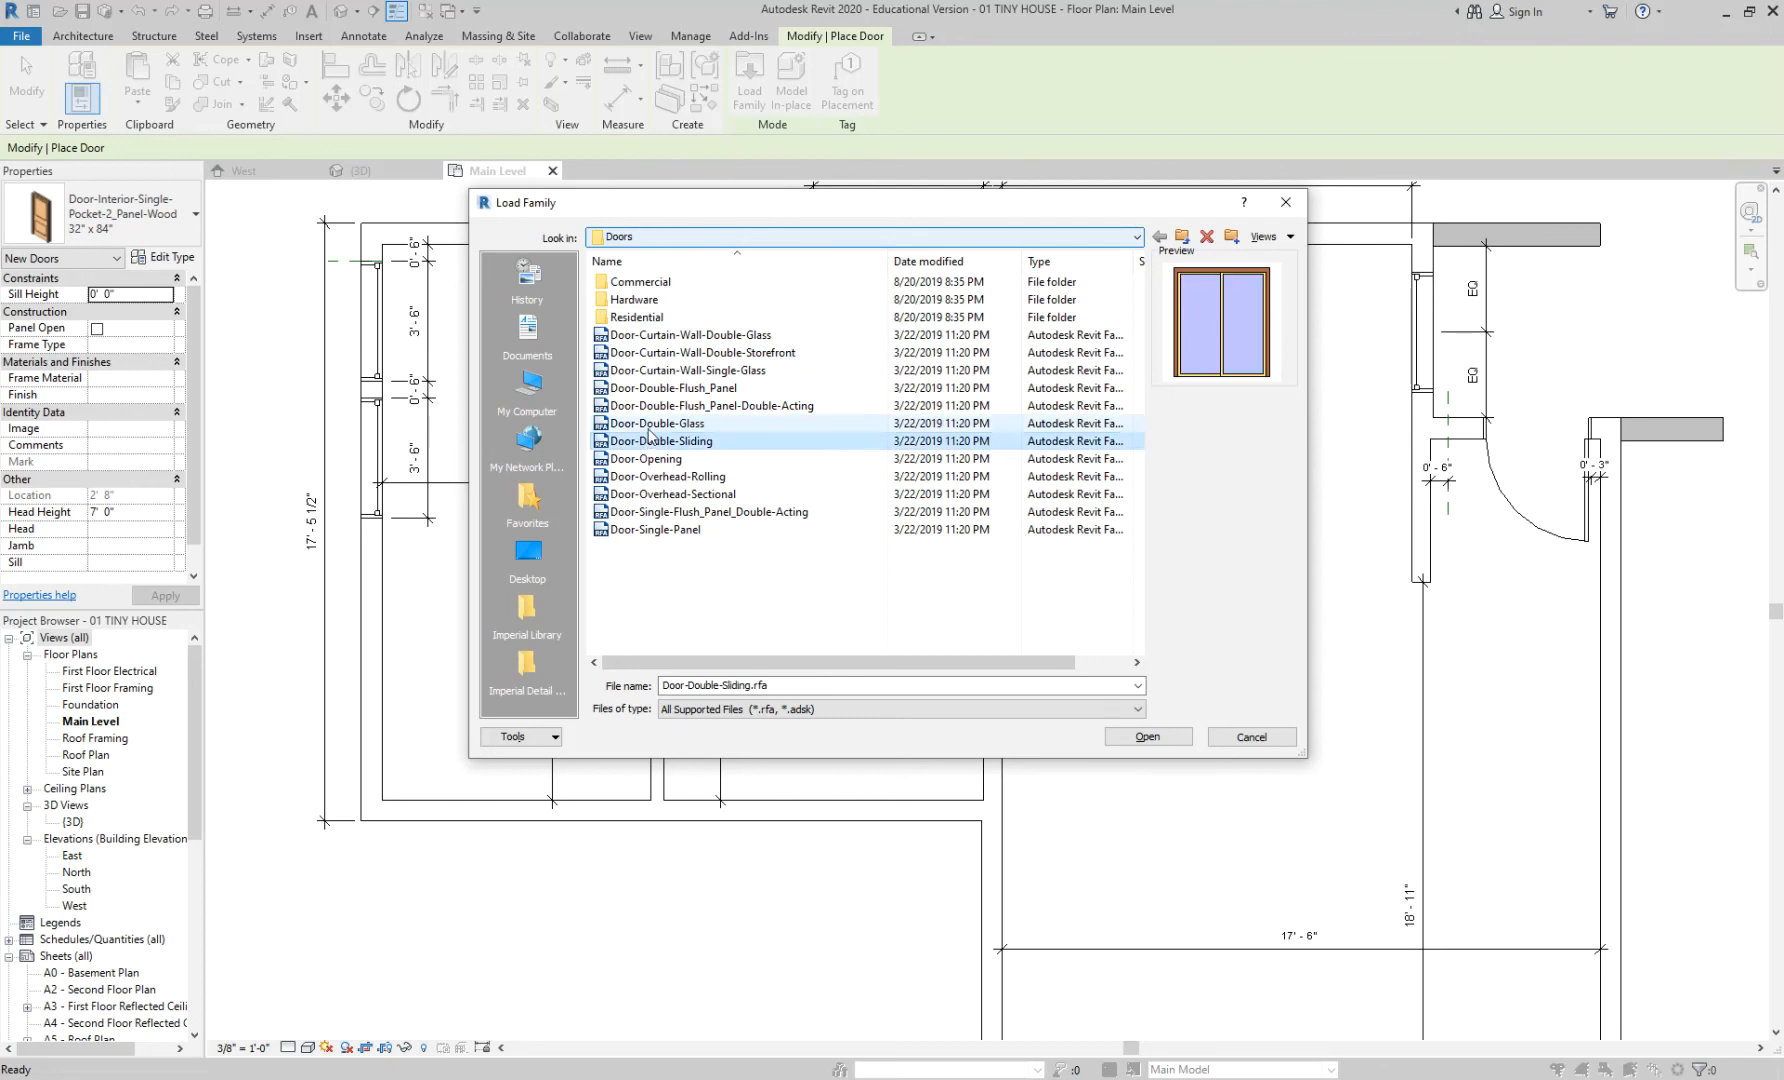
pyautogui.click(1140, 737)
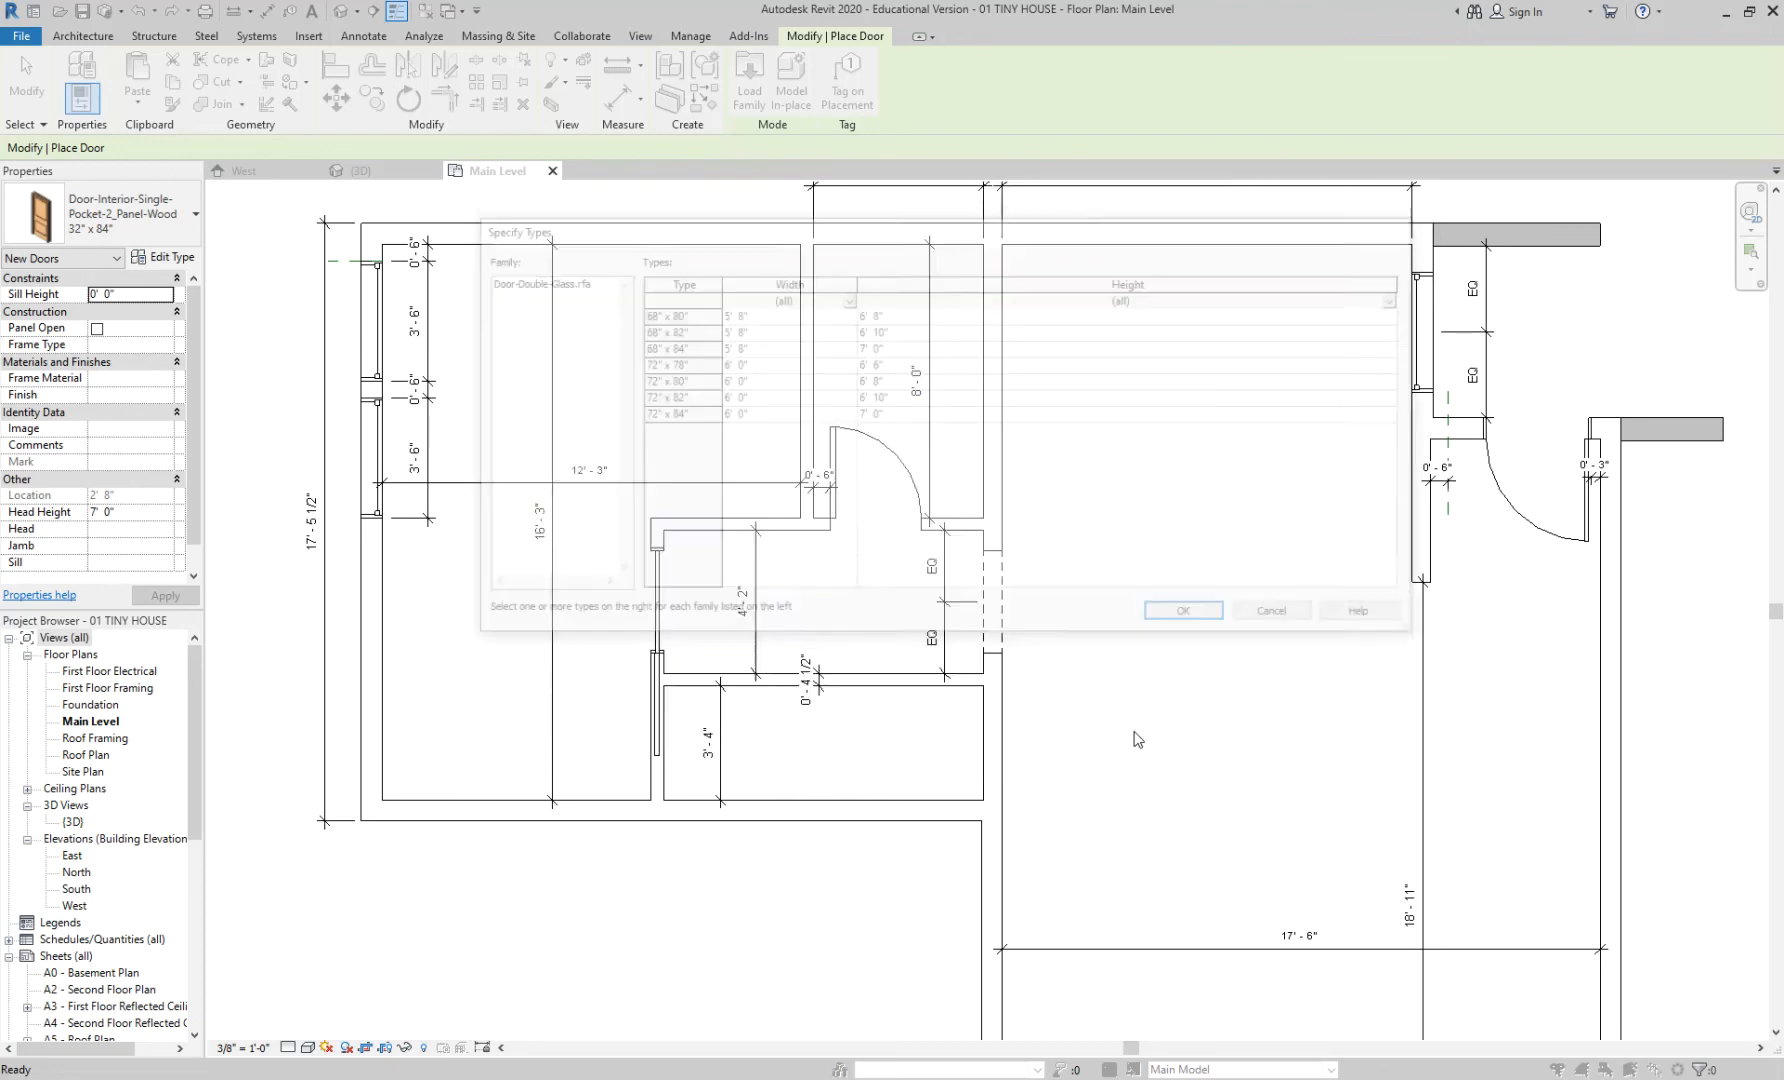
pyautogui.click(1295, 617)
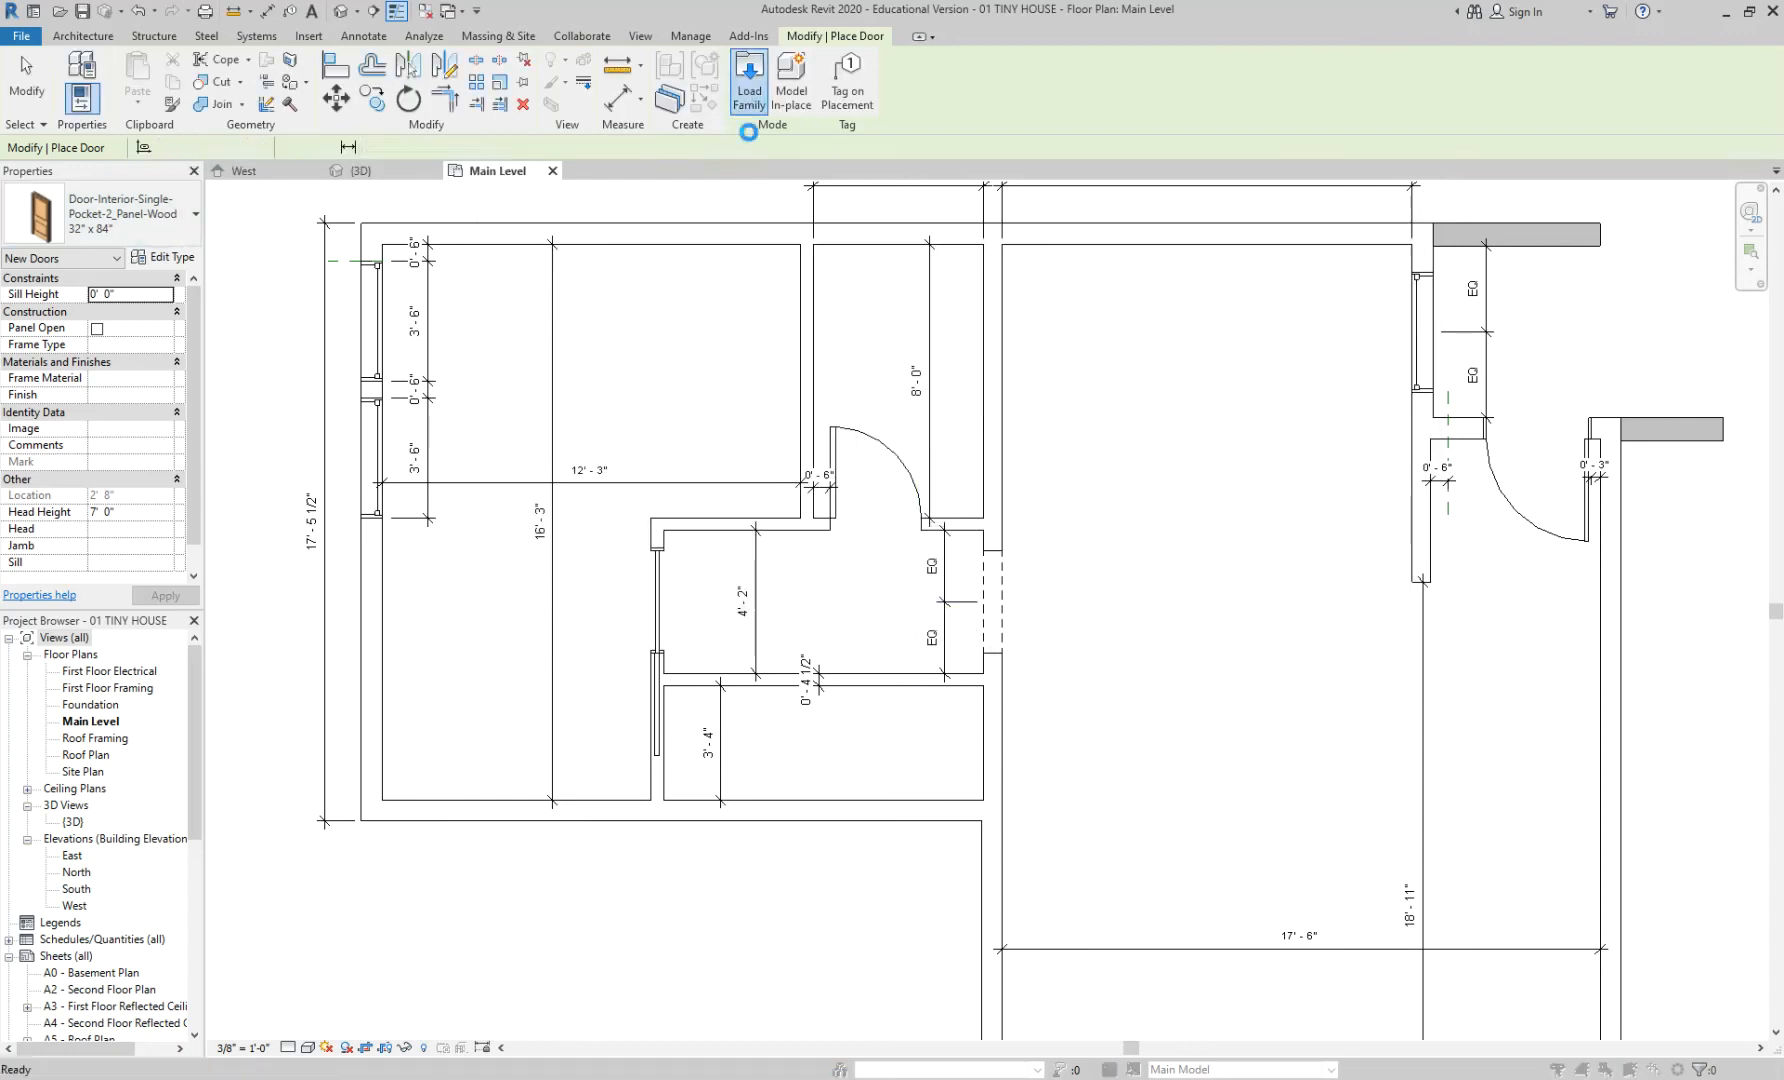
# - Reopen the door library and select Door-Double-Sliding after comparing it with Door-Double-Glass
pyautogui.click(749, 80)
pyautogui.click(711, 407)
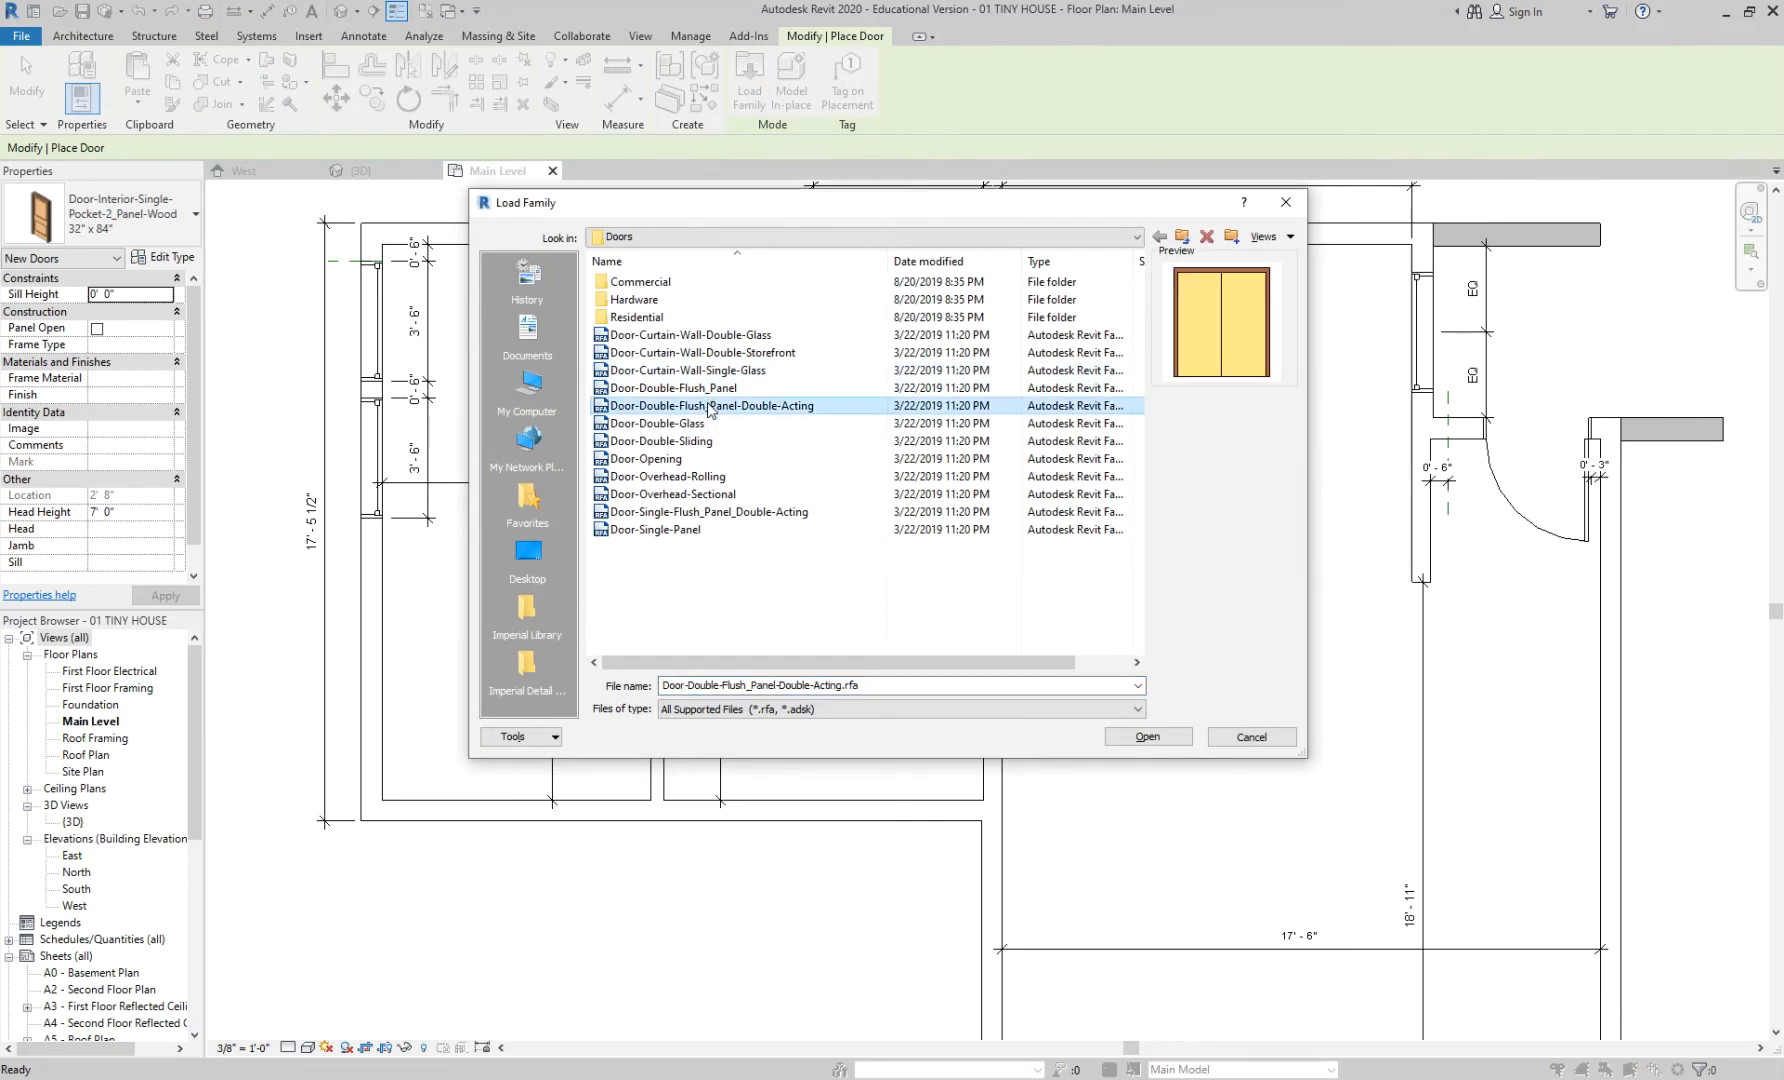
pyautogui.click(700, 423)
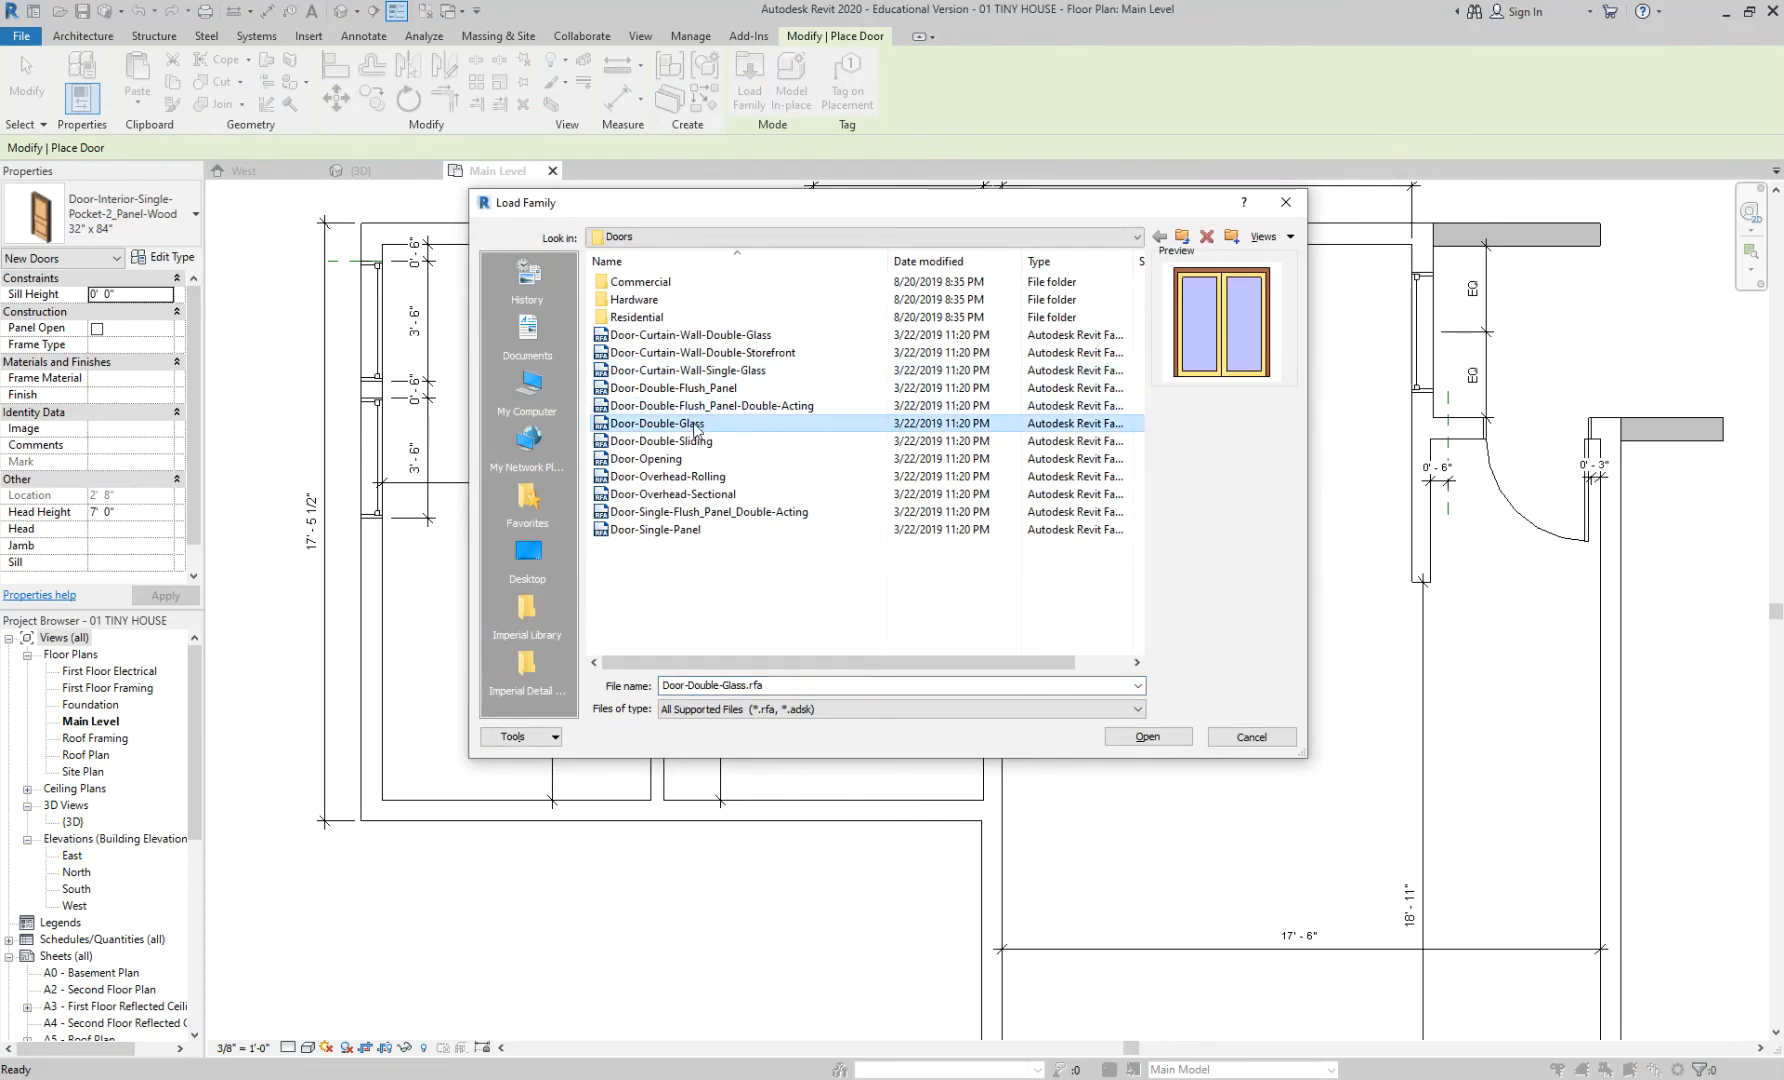
pyautogui.click(695, 439)
pyautogui.click(697, 425)
pyautogui.click(698, 439)
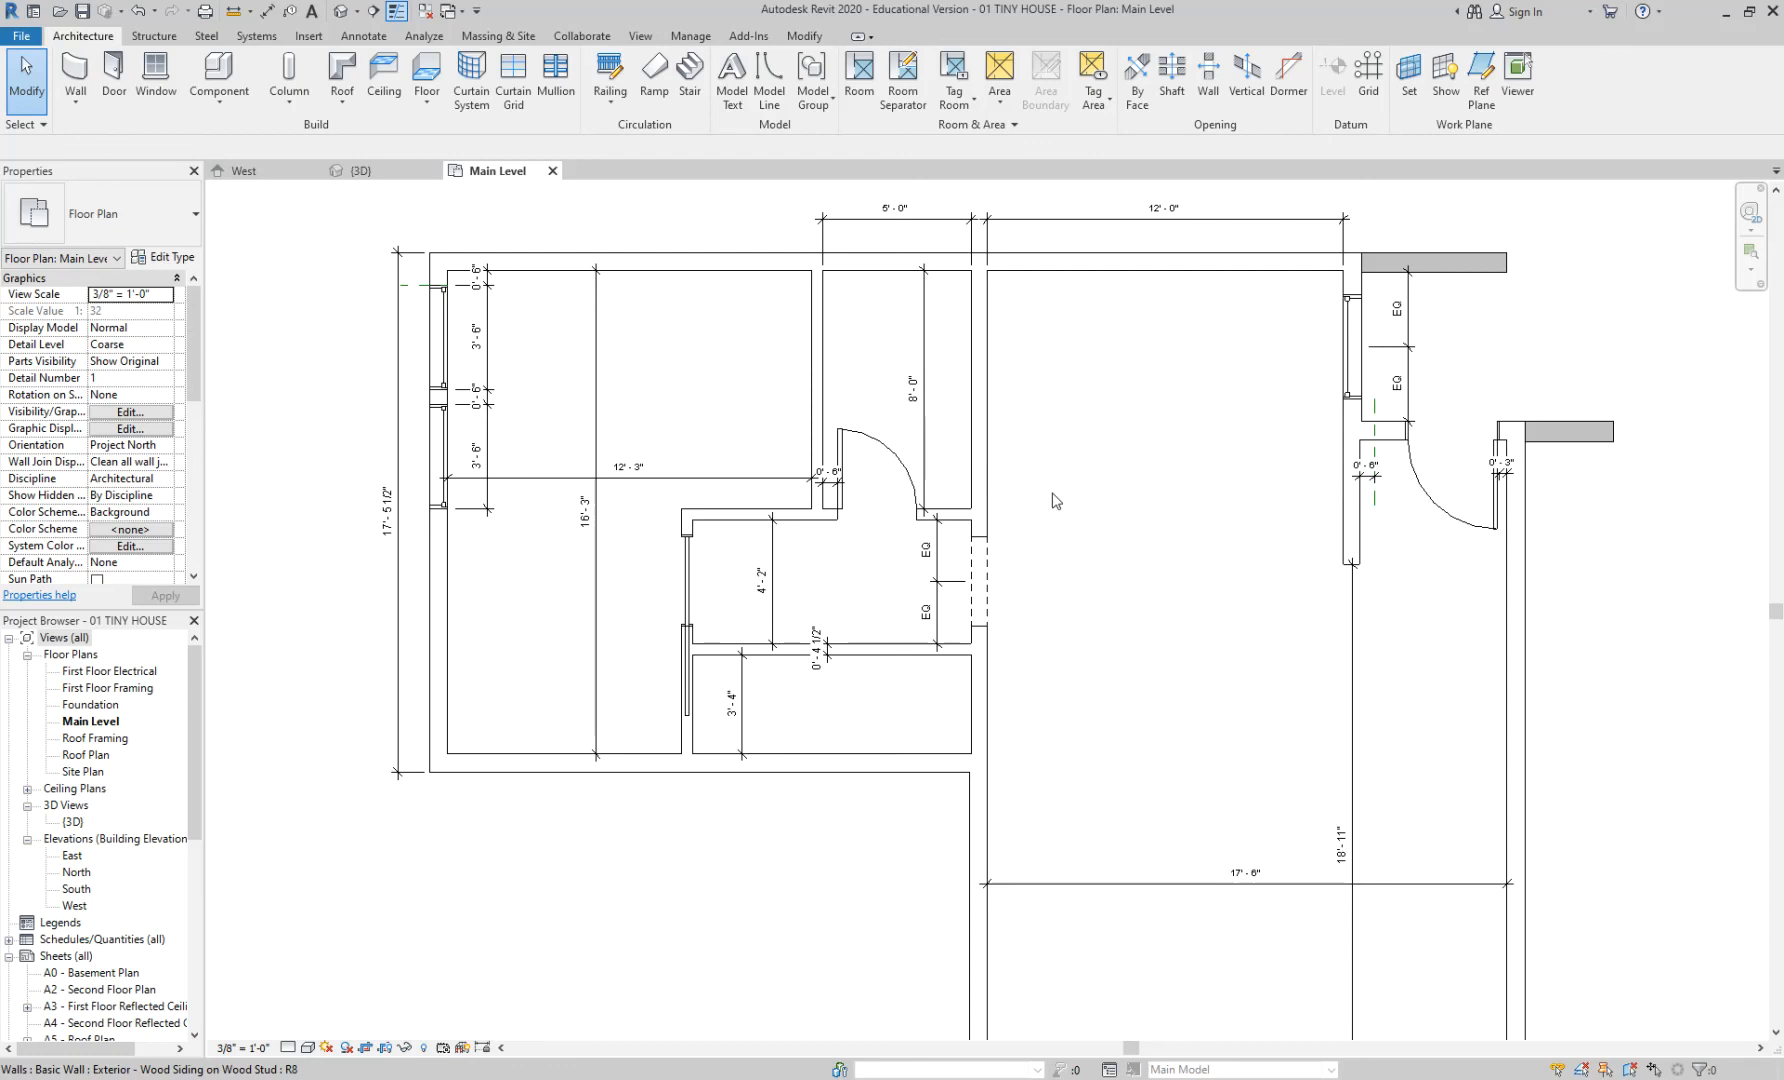
# - Save the tiny house project when reminded, and check the view scale list without changing it
pyautogui.click(194, 725)
pyautogui.moveTo(194, 722); pyautogui.dragTo(191, 976)
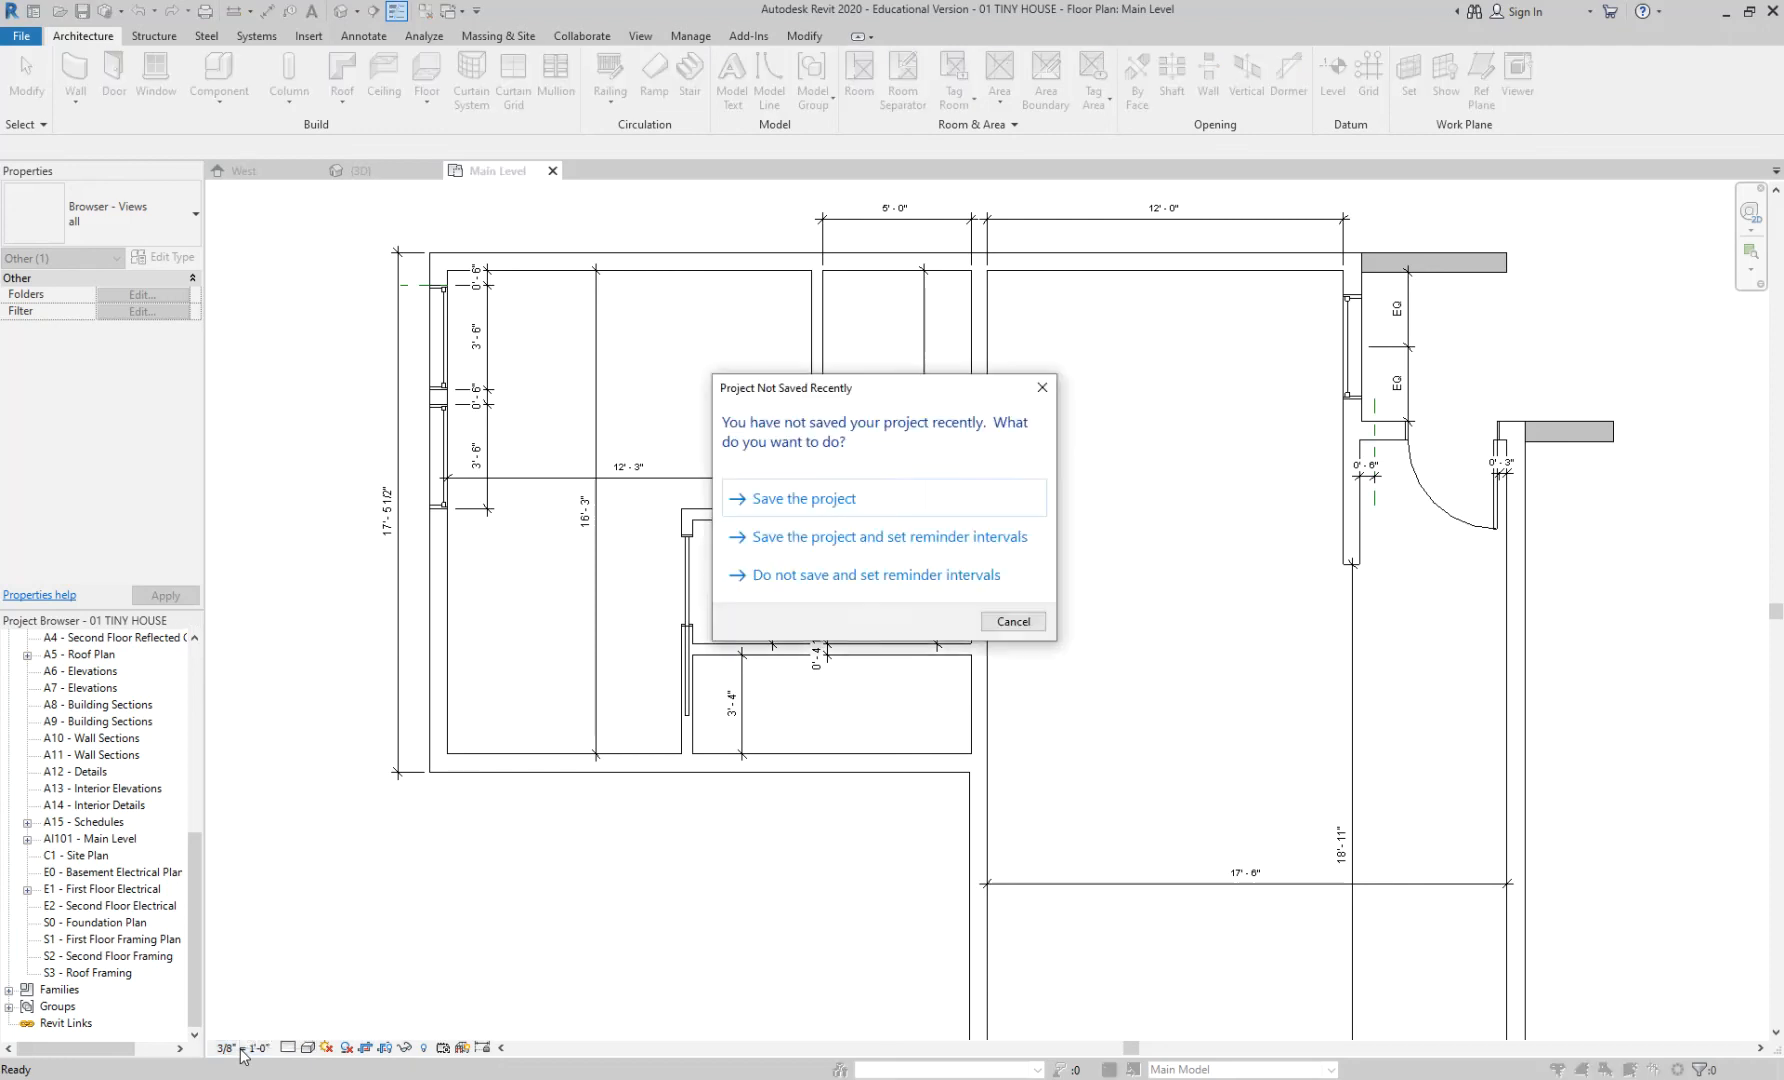
pyautogui.click(837, 498)
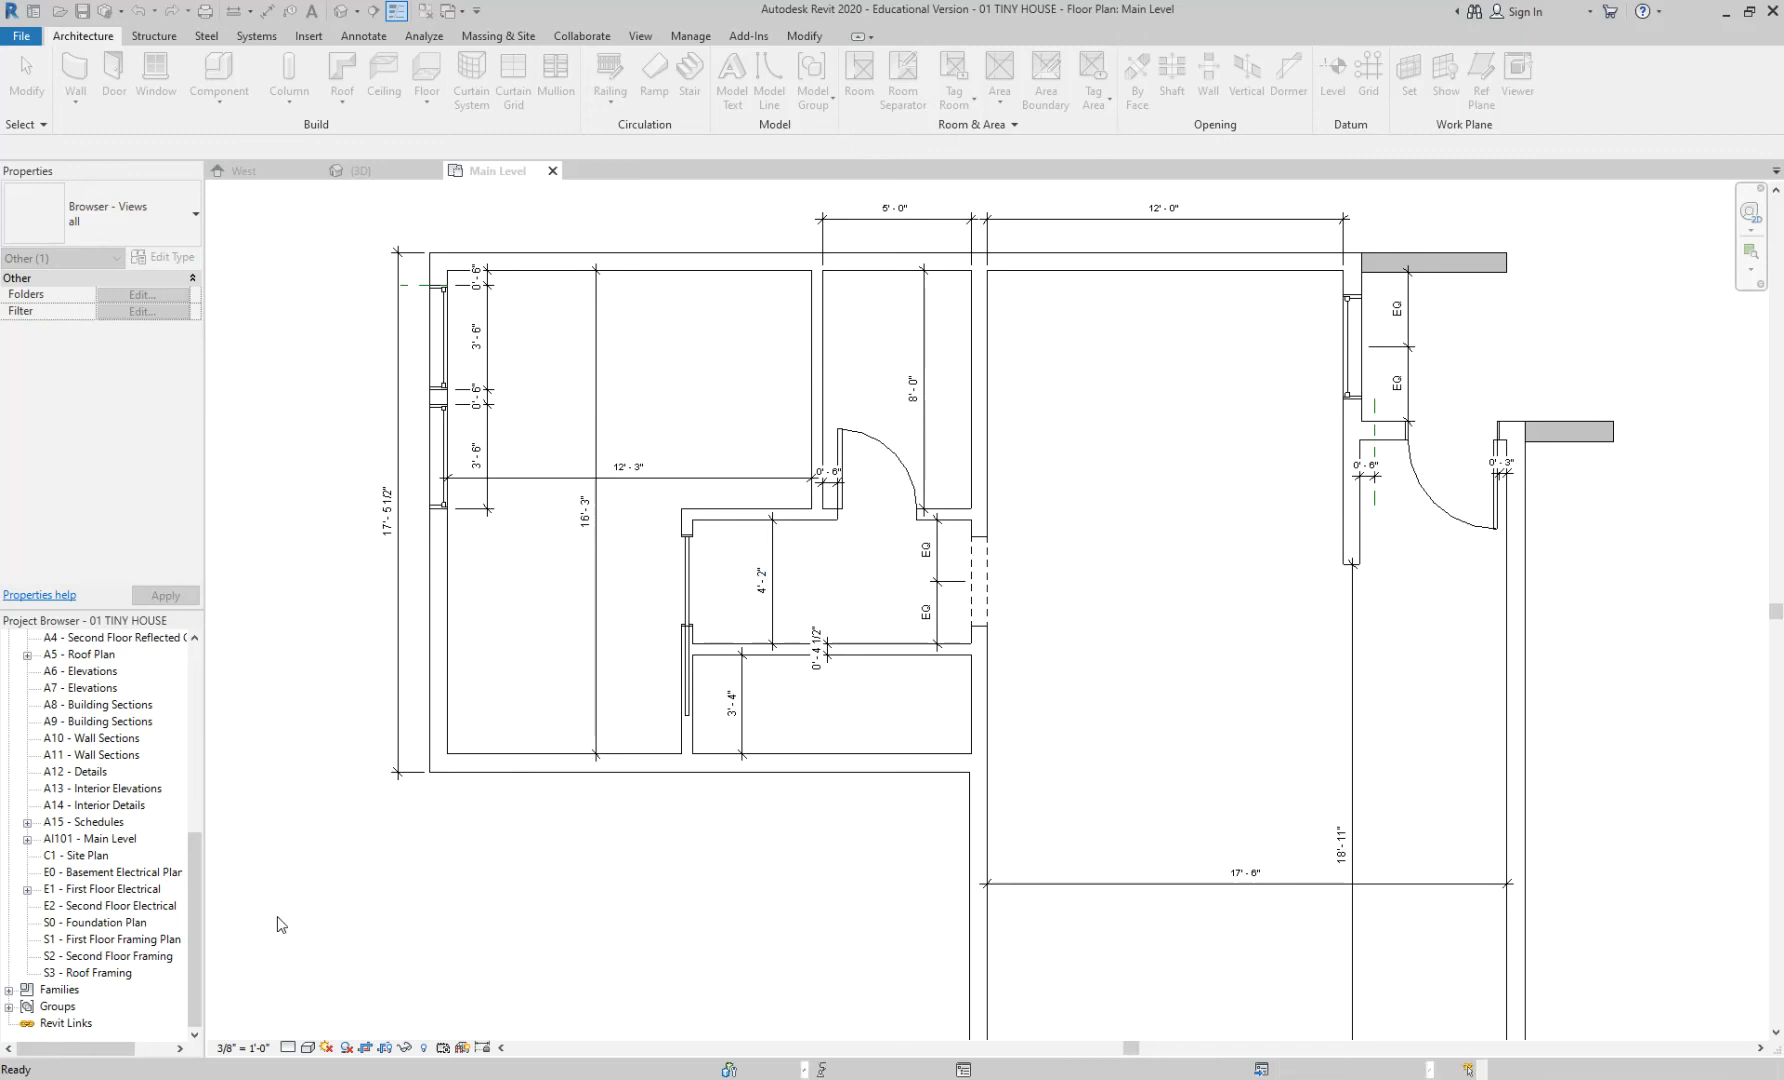
pyautogui.click(243, 1048)
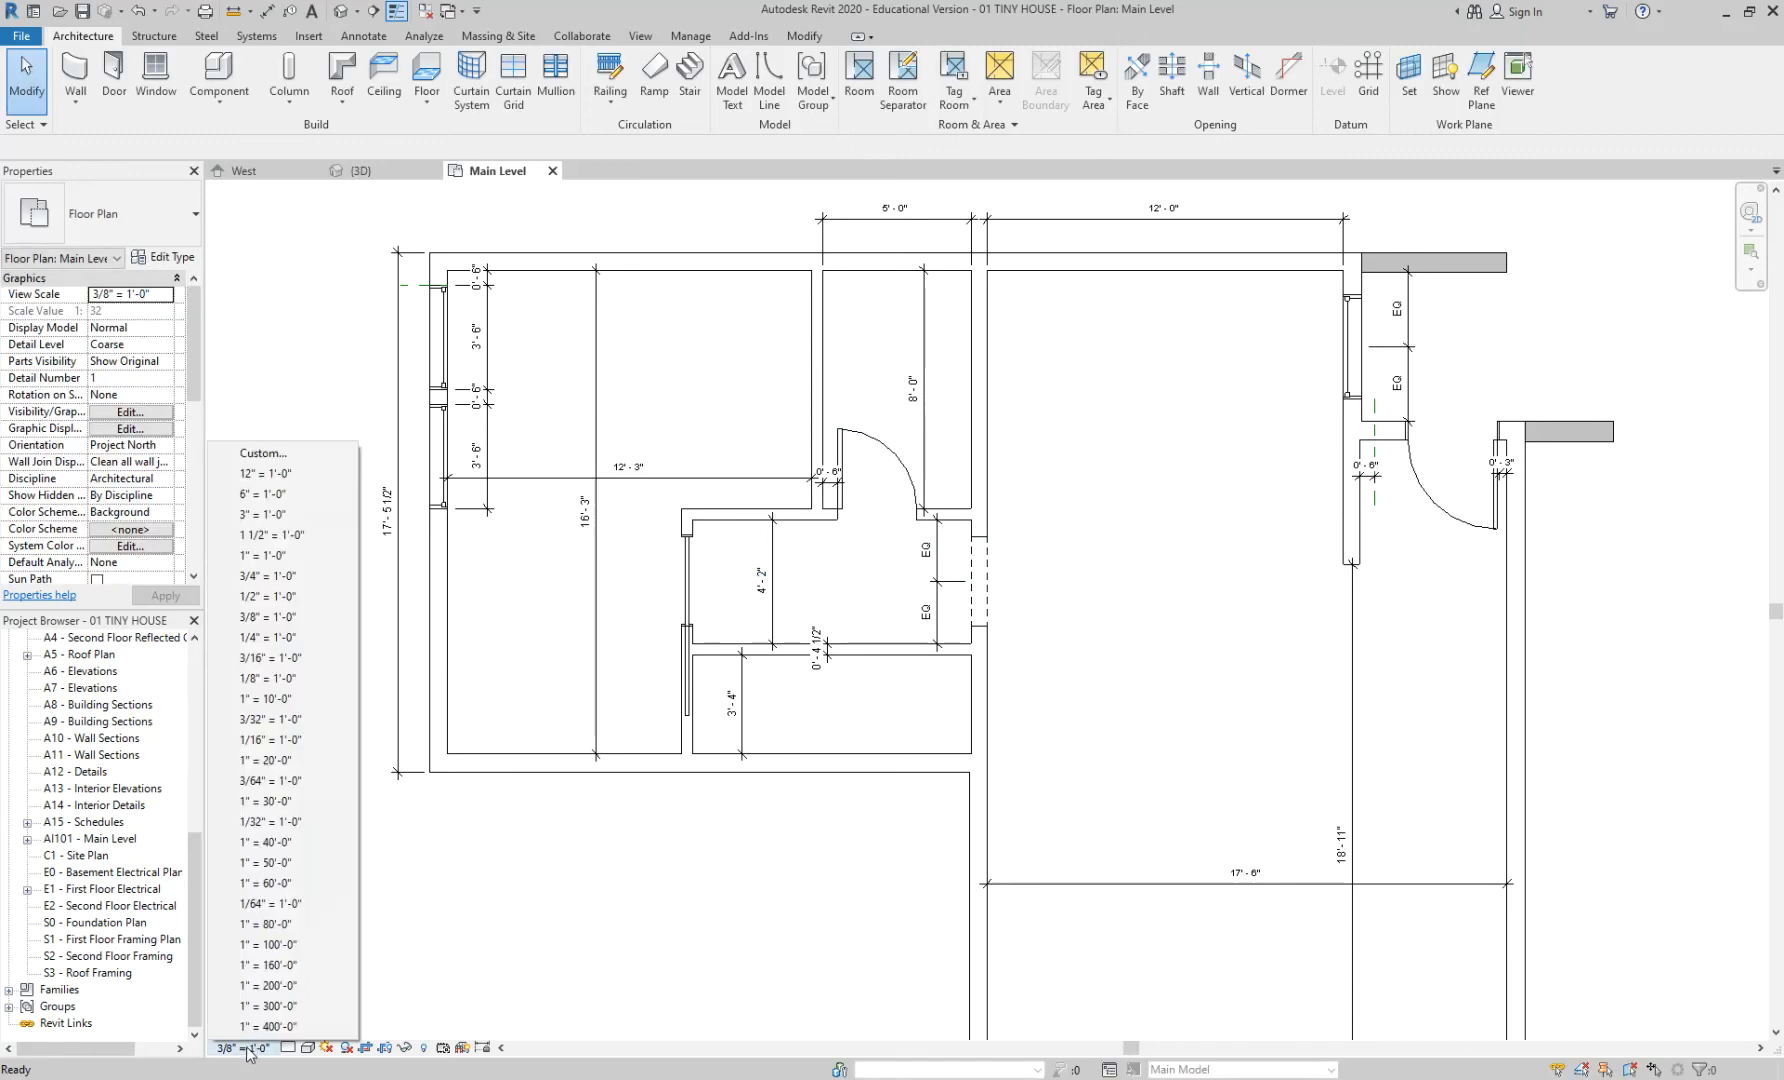
pyautogui.click(475, 959)
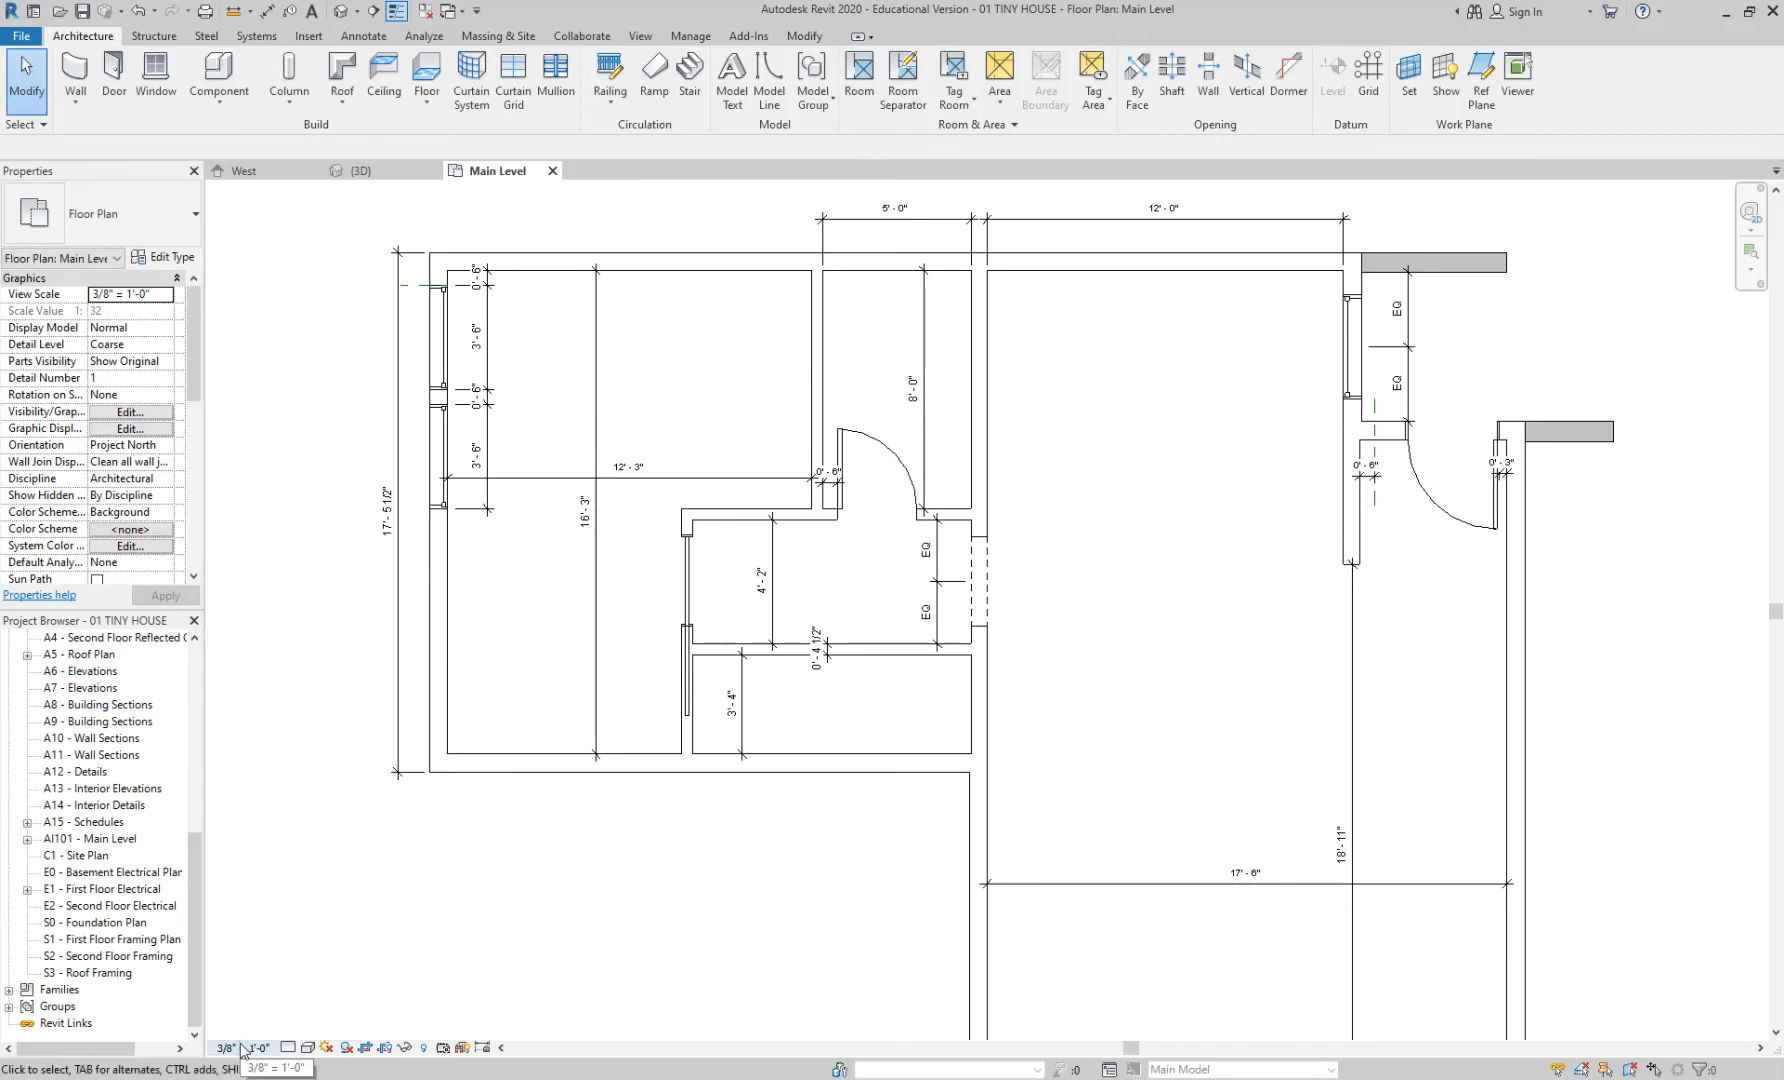
pyautogui.moveTo(190, 886)
pyautogui.mouseDown()
pyautogui.moveTo(194, 820)
pyautogui.moveTo(194, 876)
pyautogui.mouseUp()
# - Open sheet AI101 - Main Level and zoom to the viewport title showing 3/8" = 1'-0"
pyautogui.click(127, 855)
pyautogui.doubleClick(127, 855)
pyautogui.moveTo(960, 845); pyautogui.dragTo(668, 773, button='middle')
pyautogui.scroll(3, 560, 840)
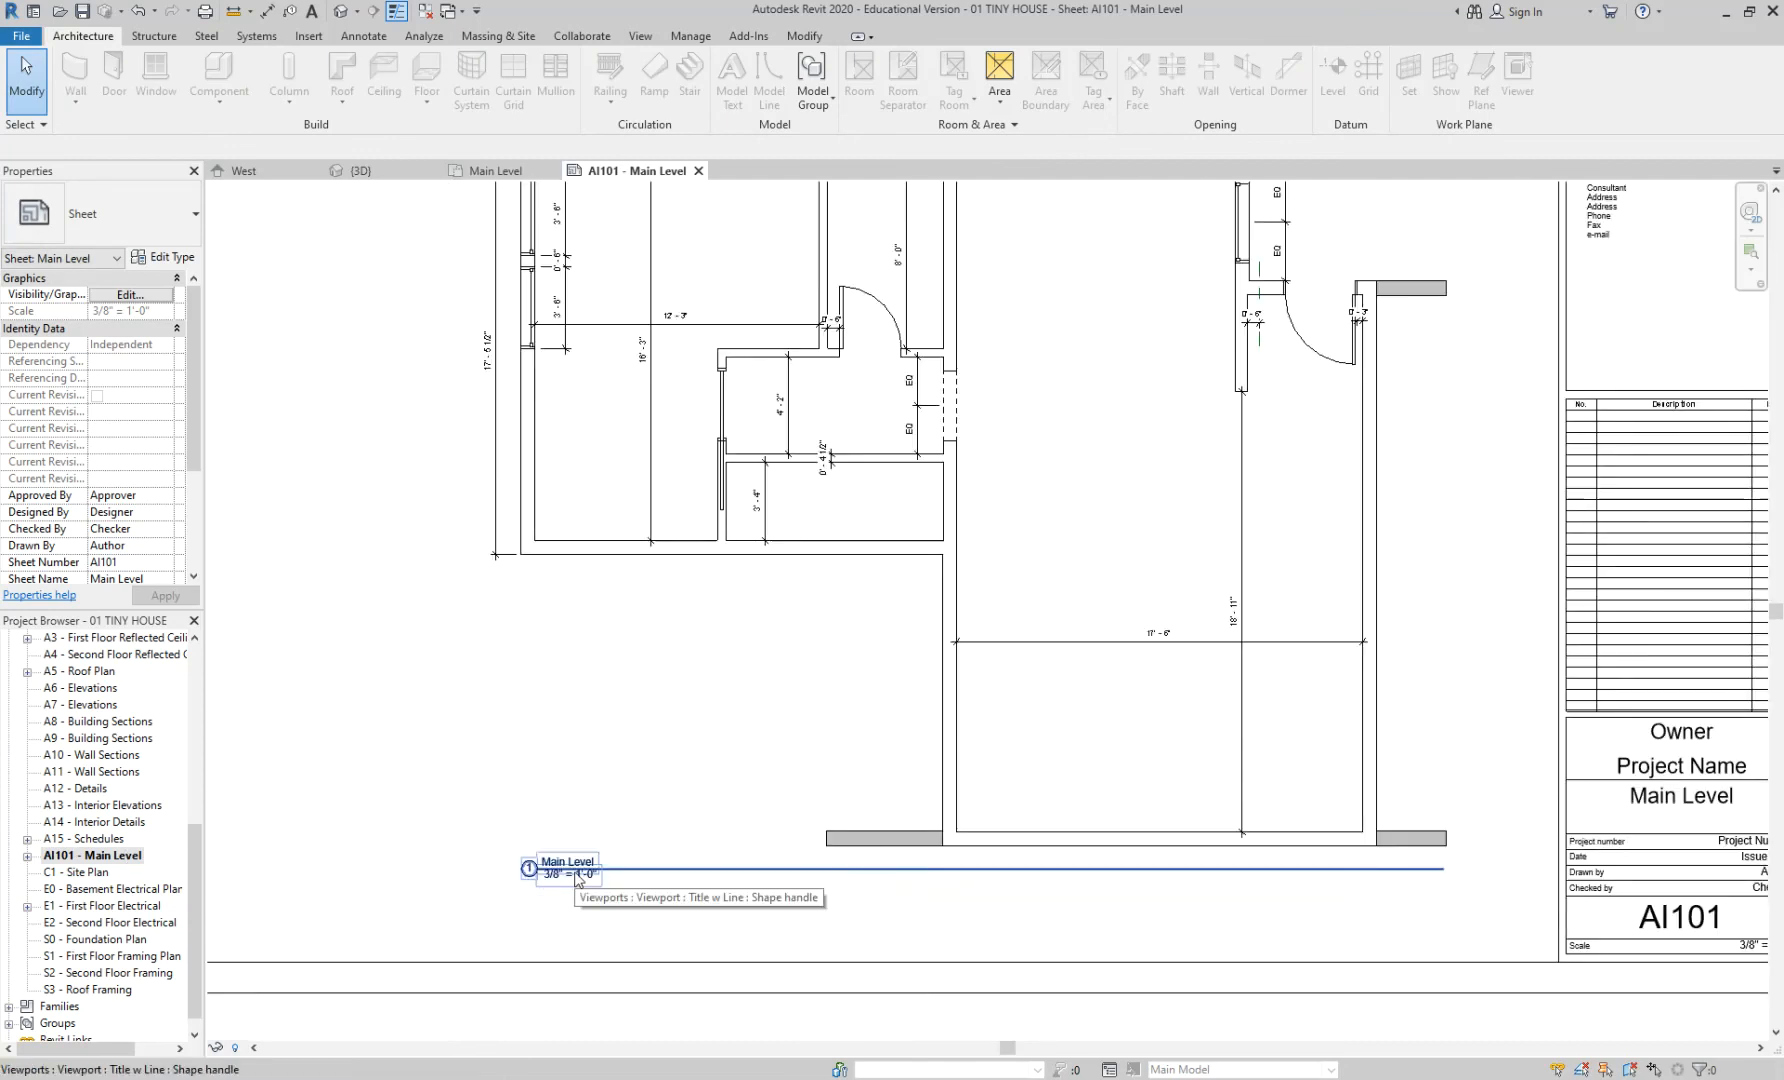
pyautogui.moveTo(610, 424); pyautogui.dragTo(587, 507, button='middle')
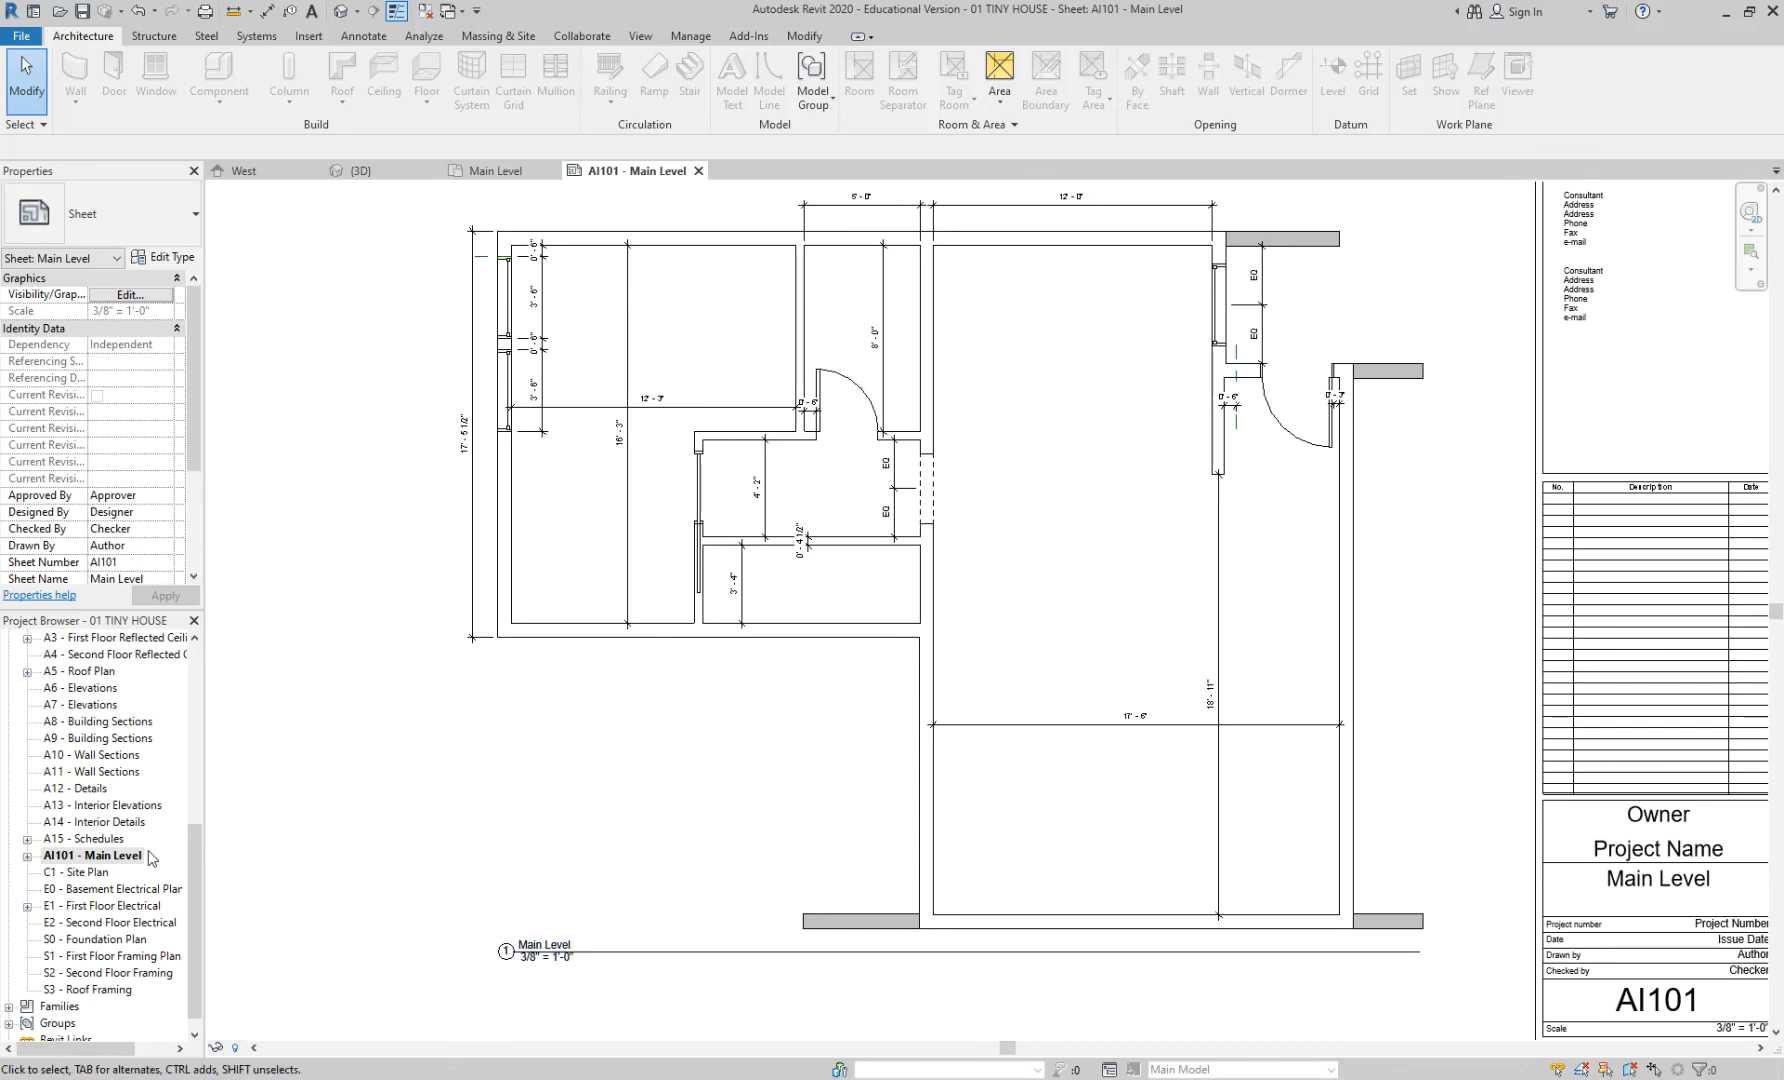
# - Go back to the Main Level floor plan from the Project Browser
pyautogui.moveTo(197, 860); pyautogui.dragTo(197, 767)
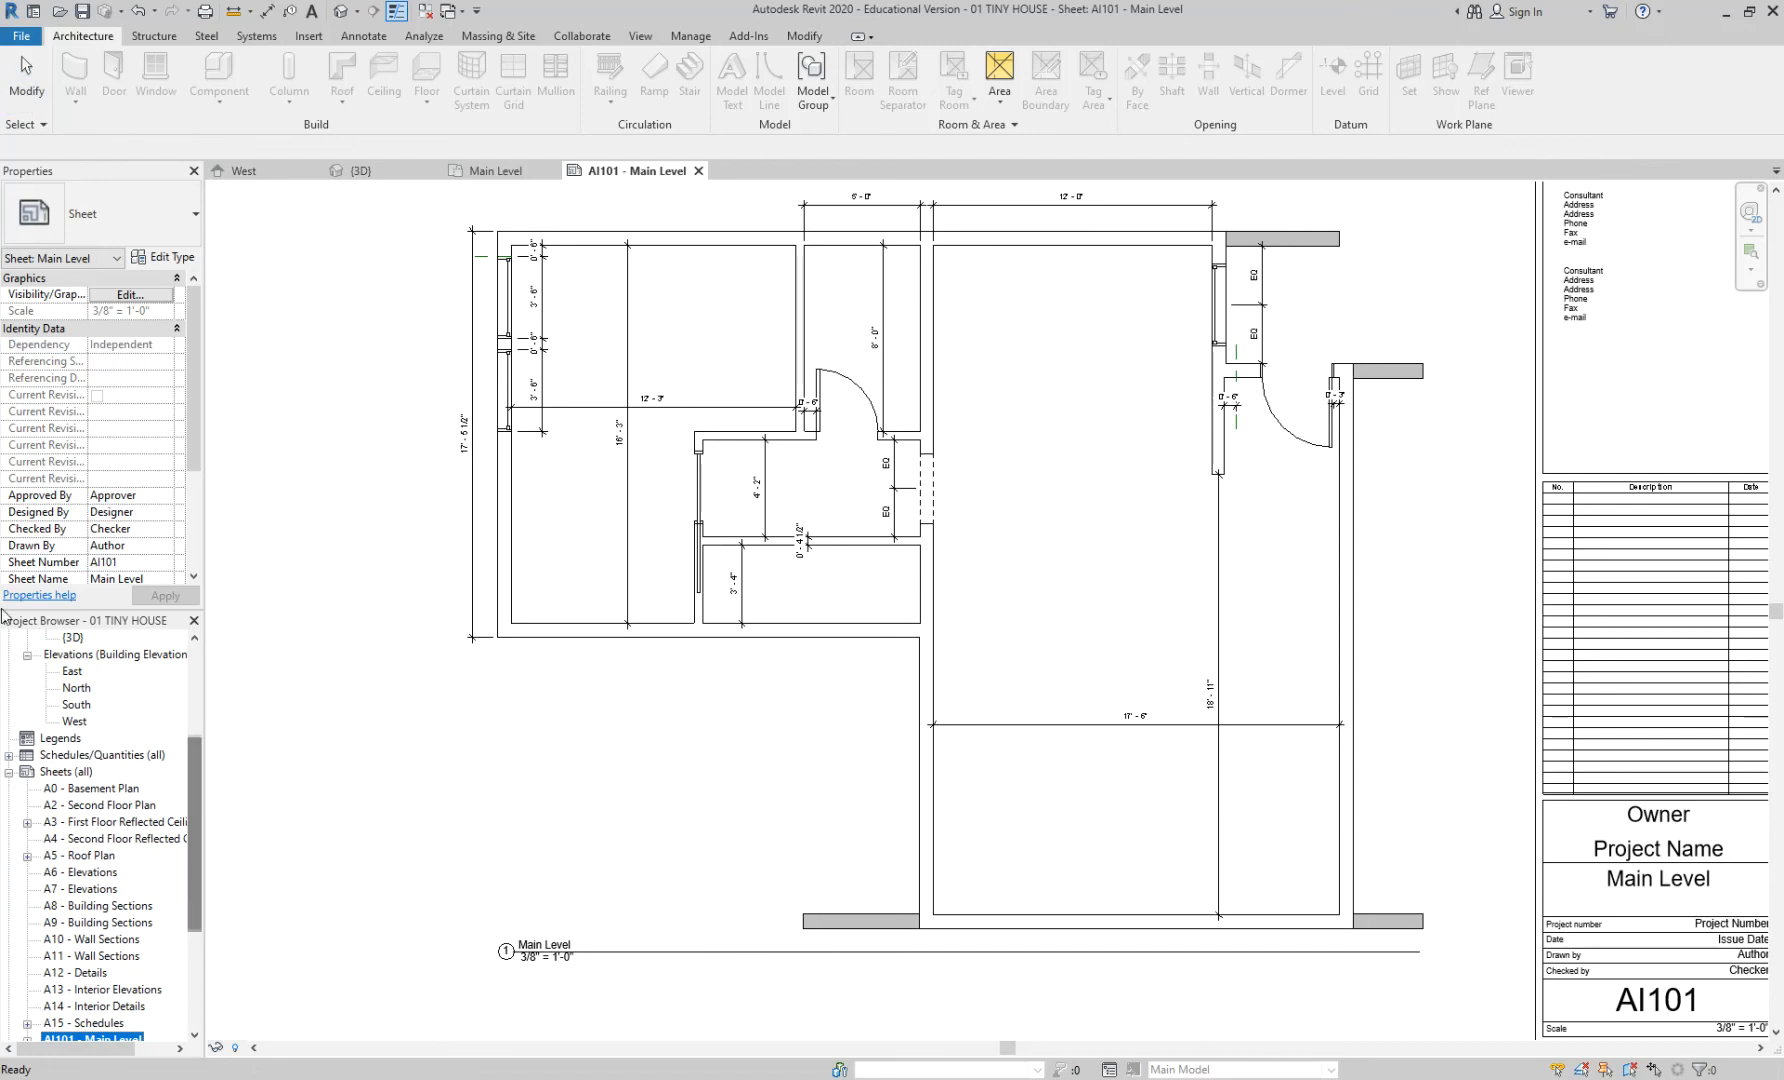
pyautogui.click(28, 655)
pyautogui.scroll(2, 181, 737)
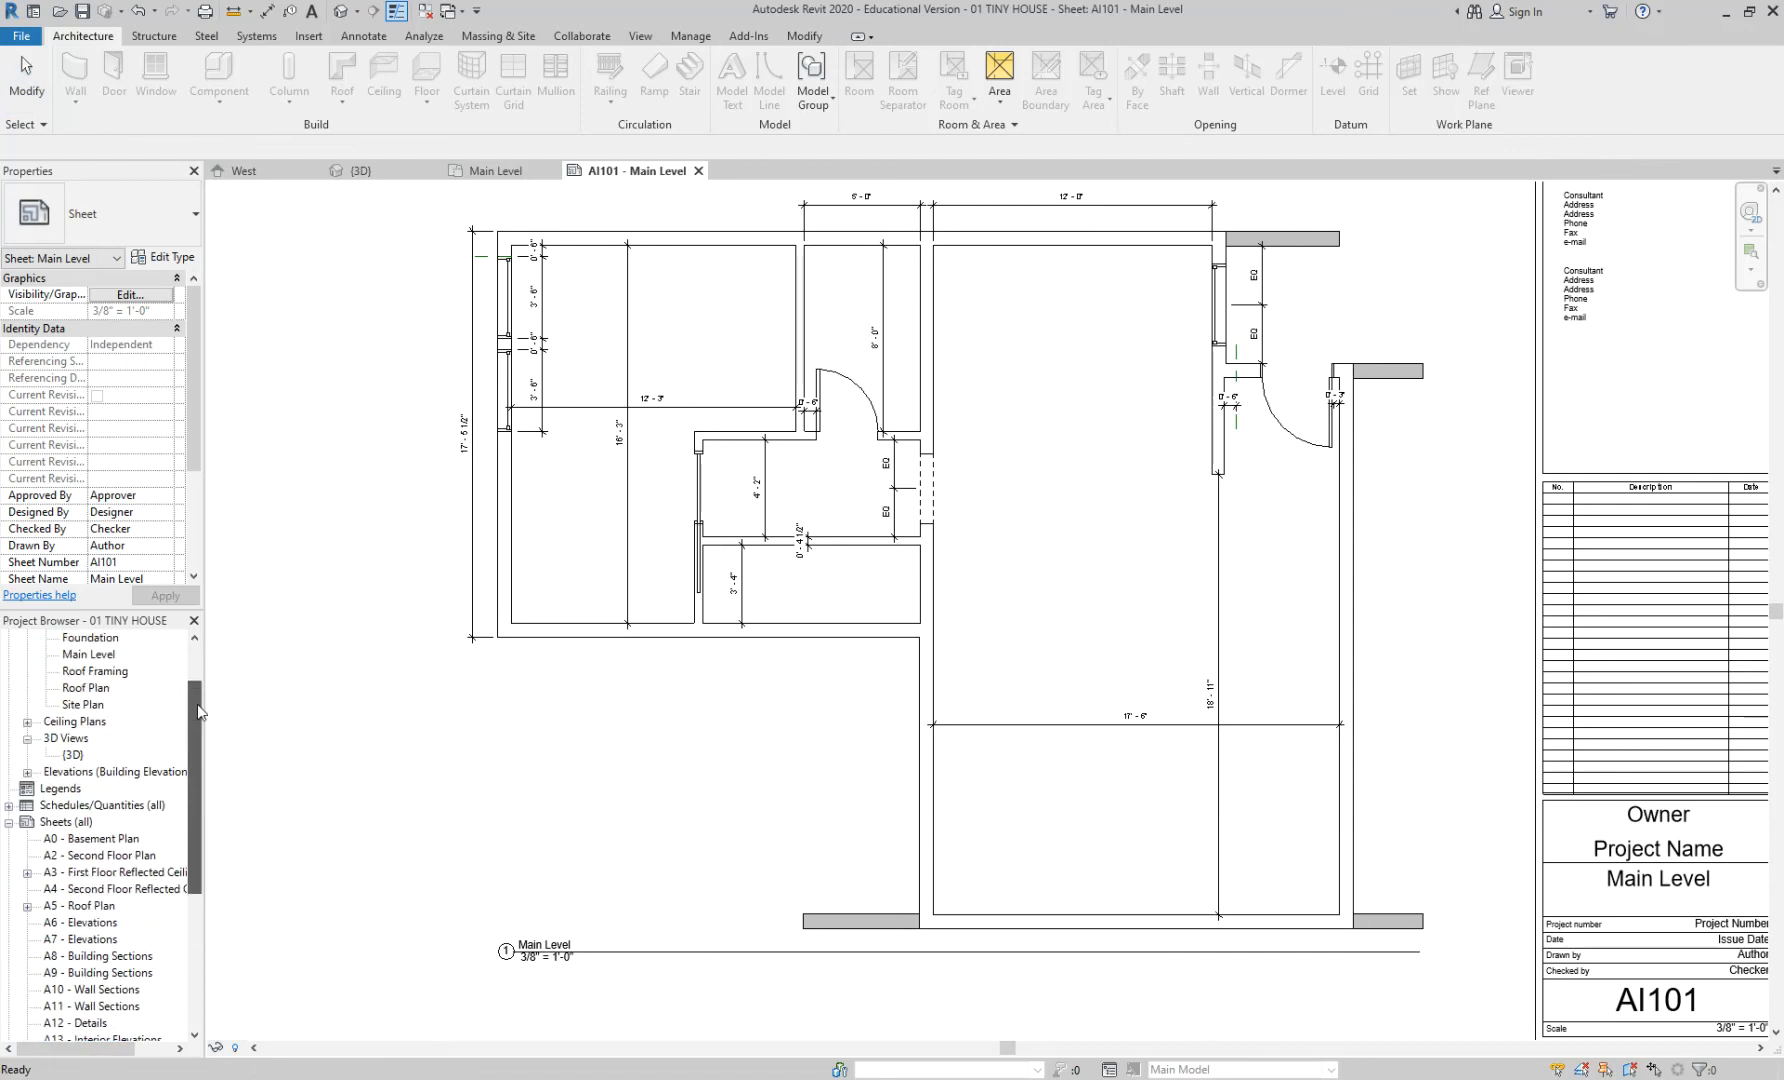
pyautogui.doubleClick(80, 656)
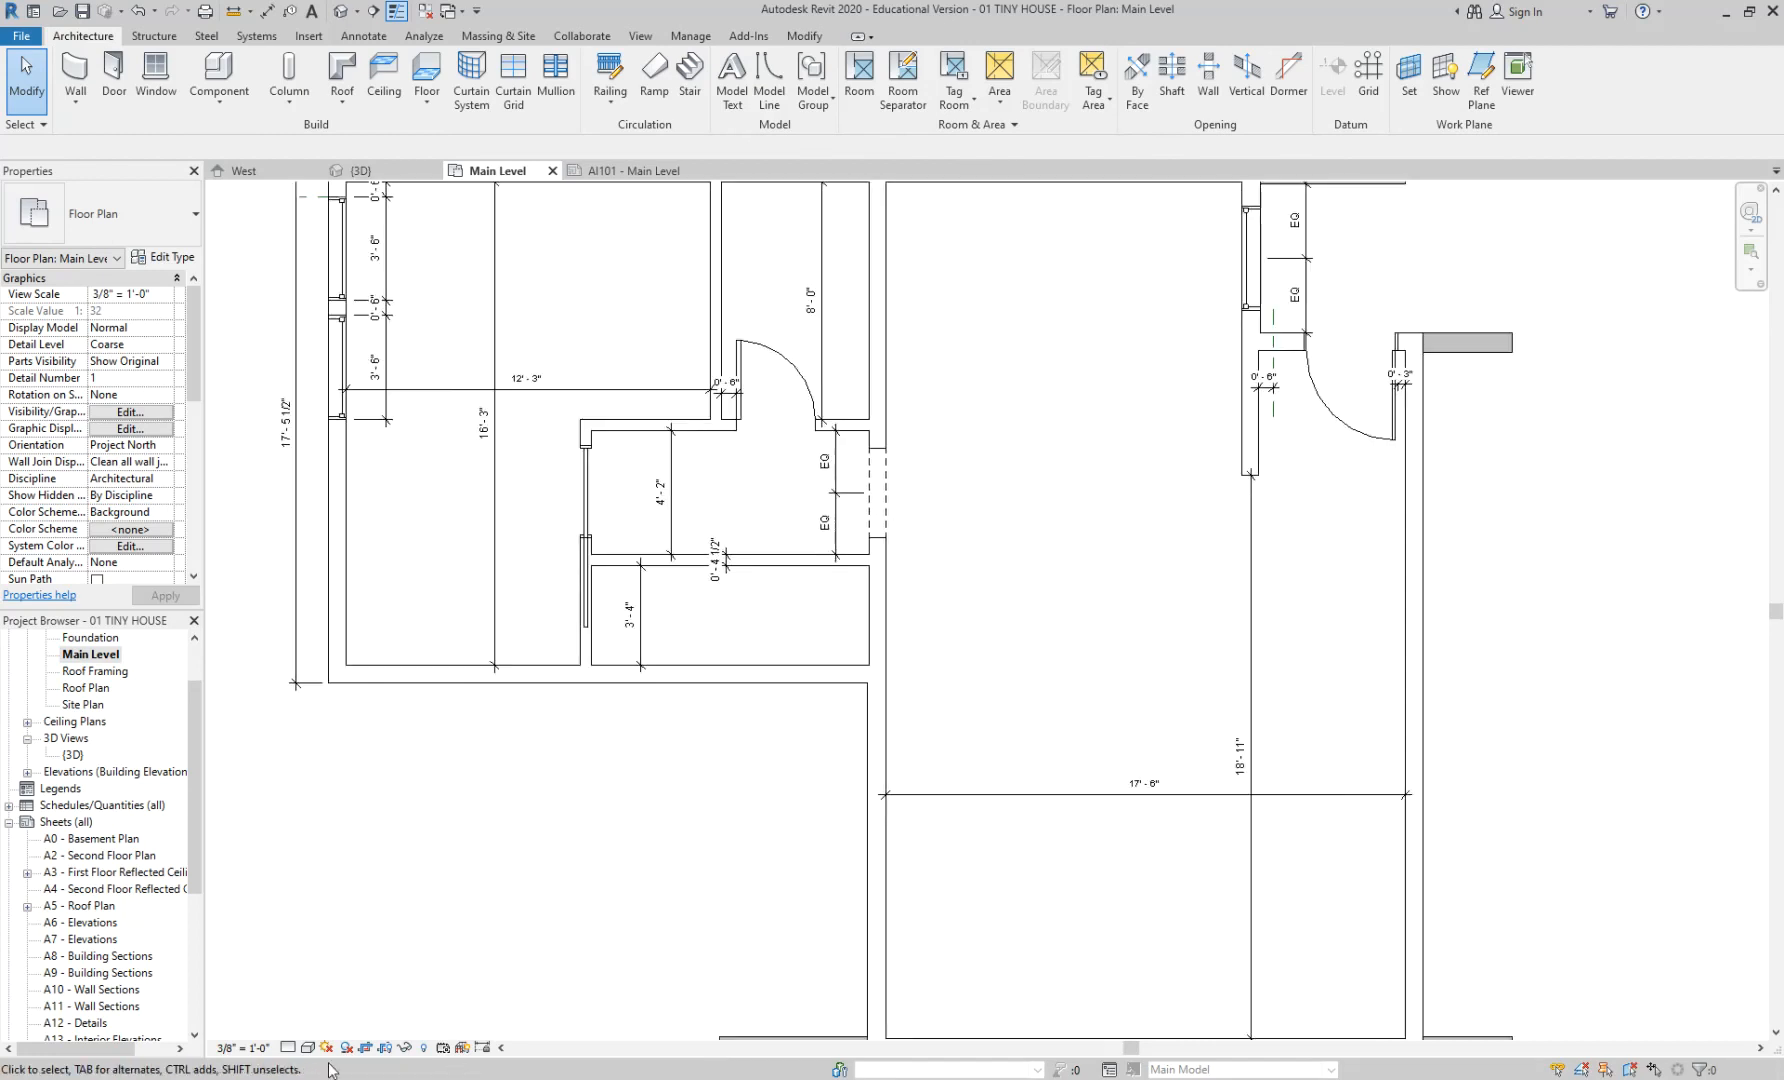
# - Change the Main Level plan scale to 1/16", then to 1/8" = 1'-0"
pyautogui.click(241, 1047)
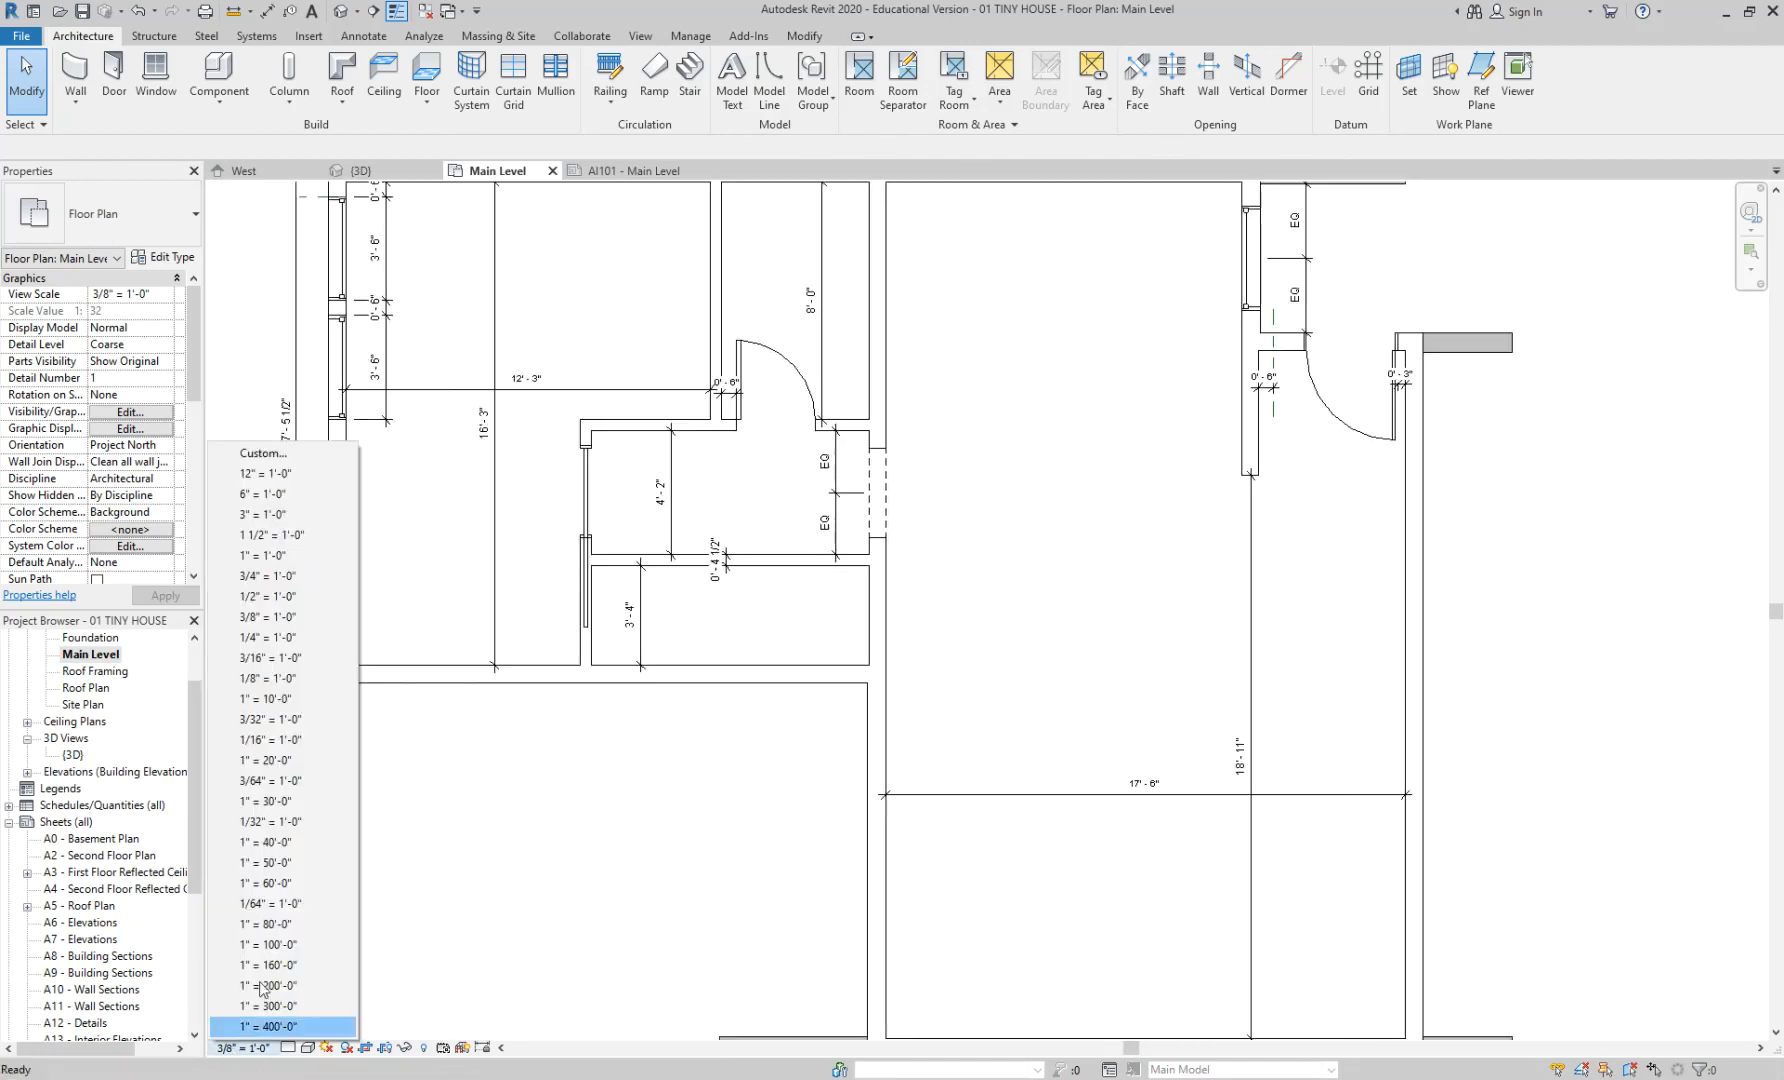
pyautogui.click(308, 741)
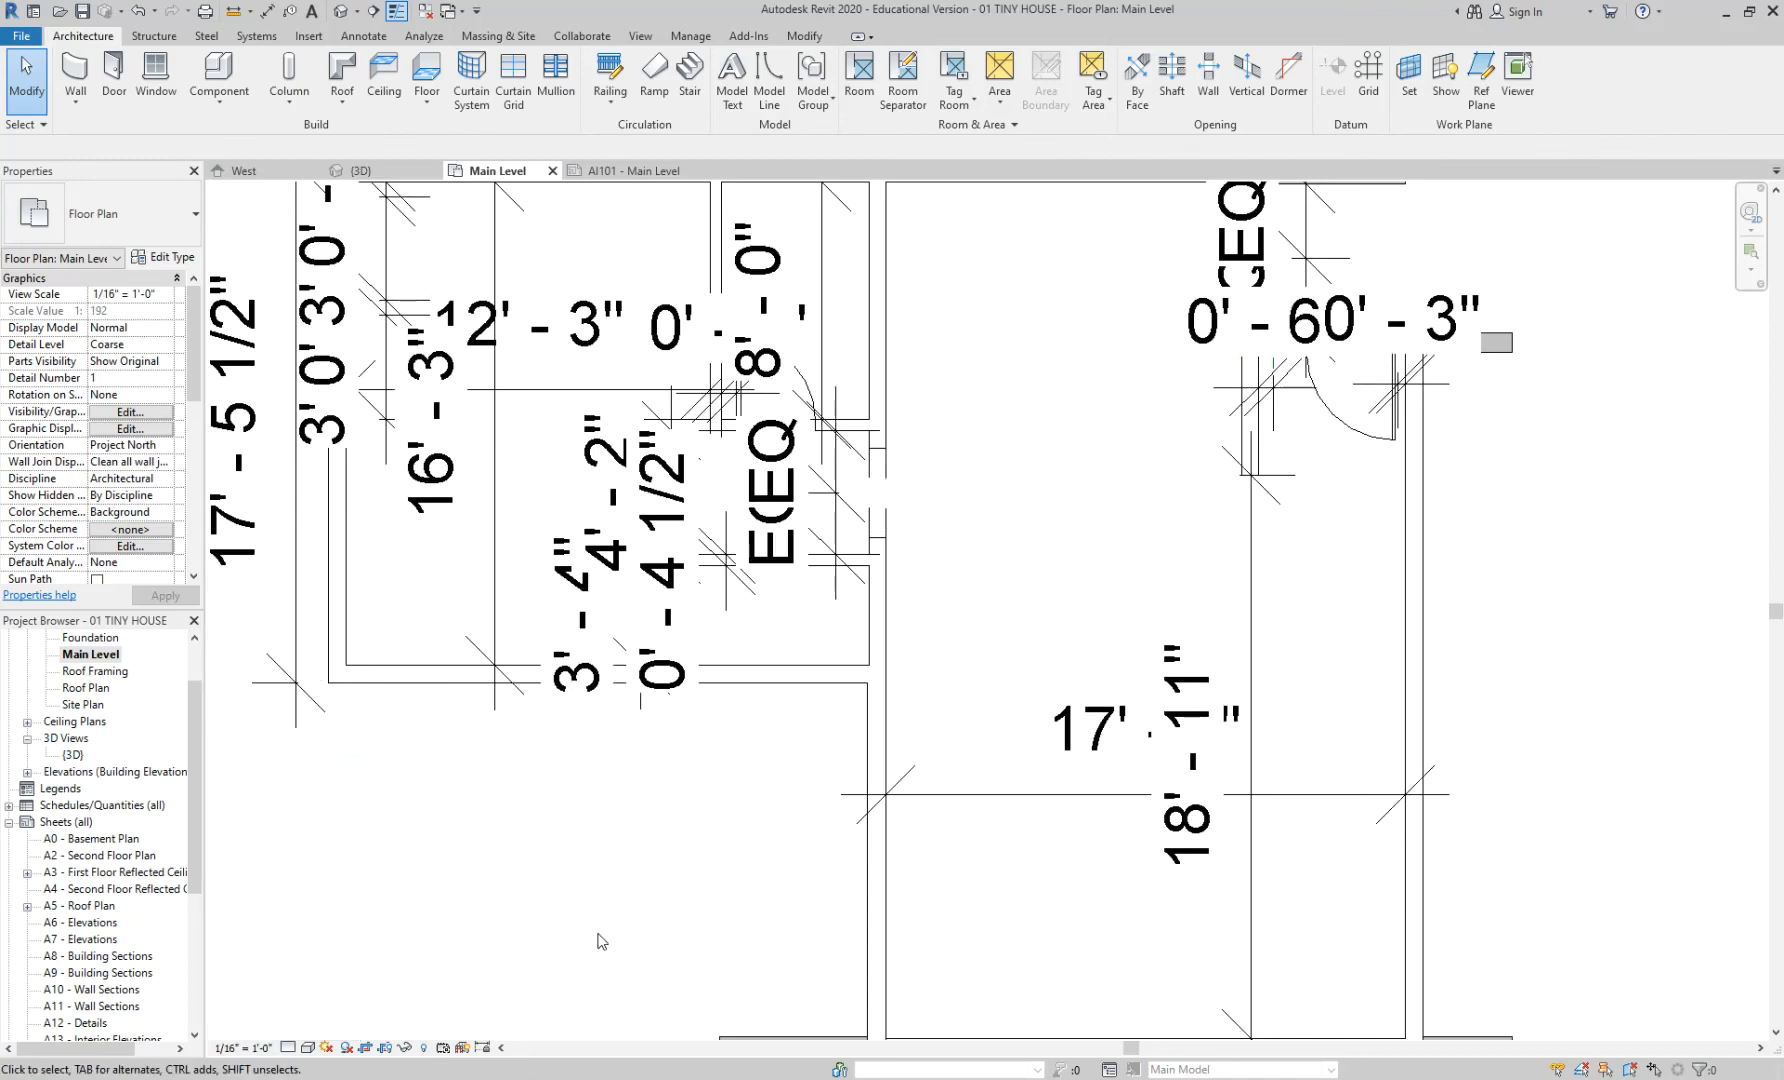
pyautogui.click(231, 1047)
pyautogui.click(307, 675)
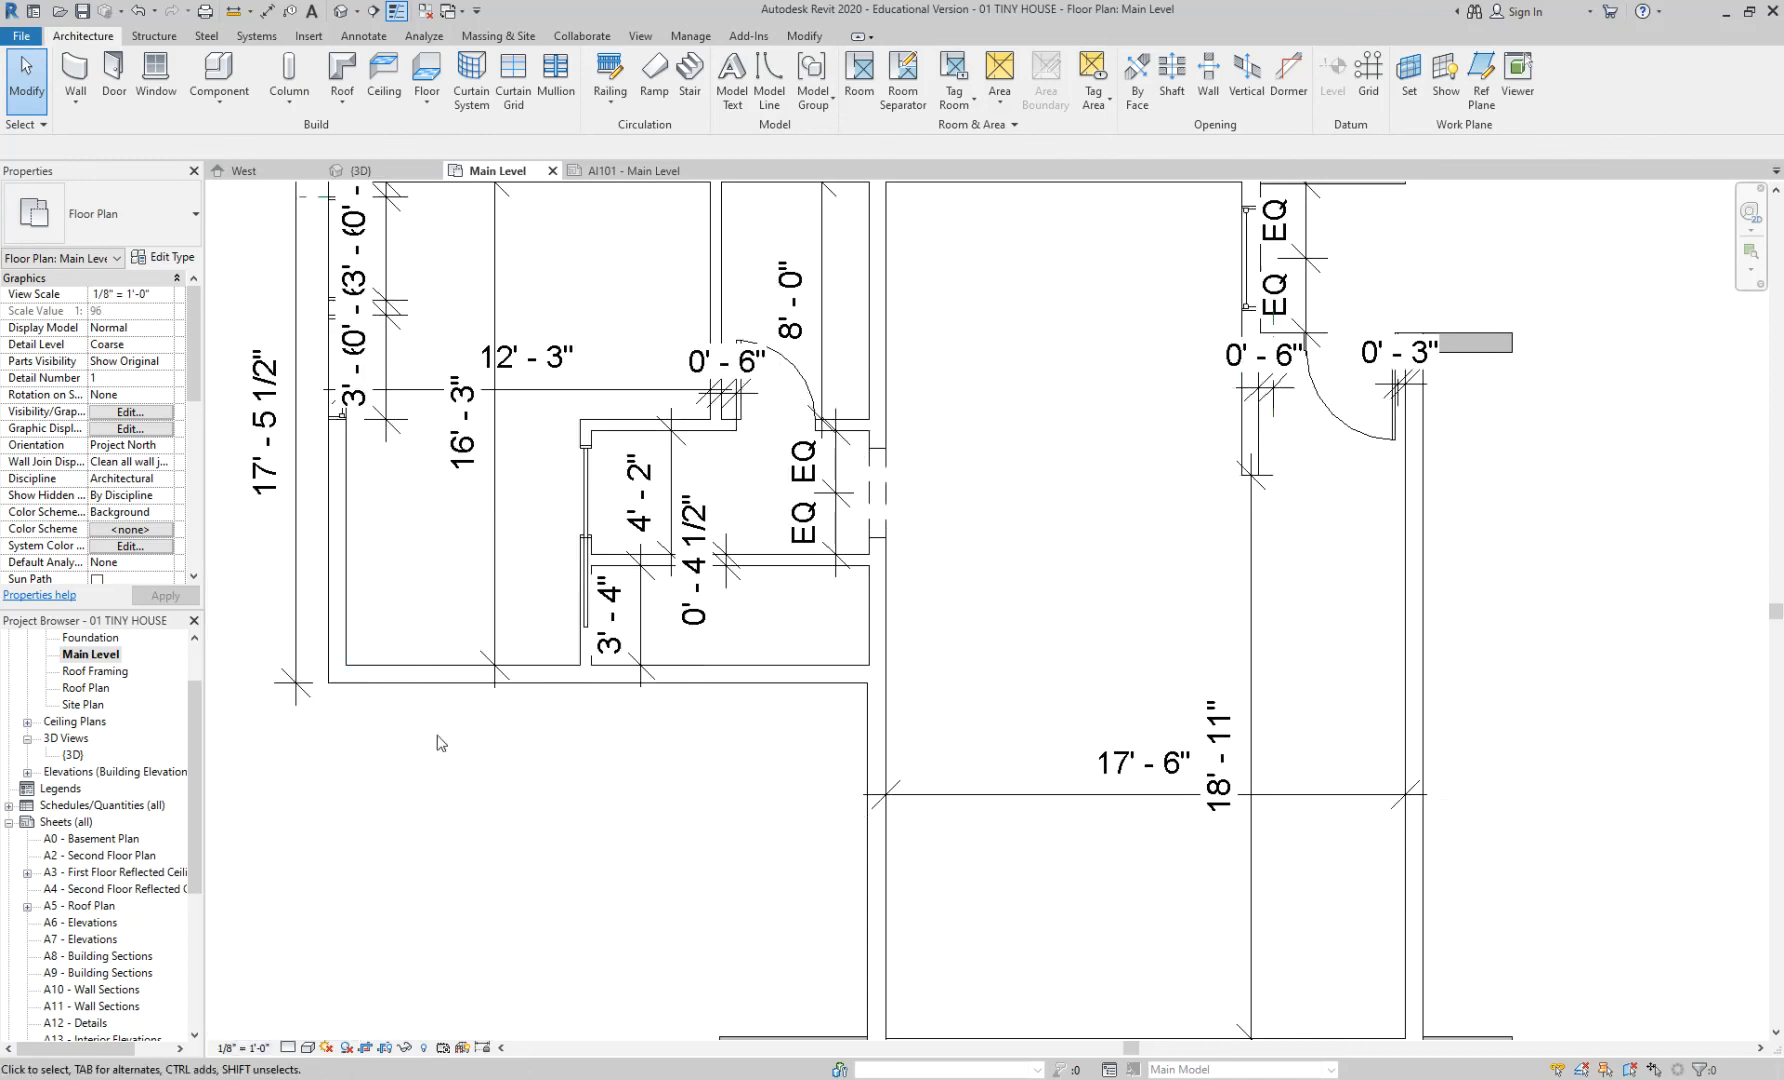
# - Find and select the AI101 - Main Level sheet in the Project Browser
pyautogui.scroll(-2, 792, 835)
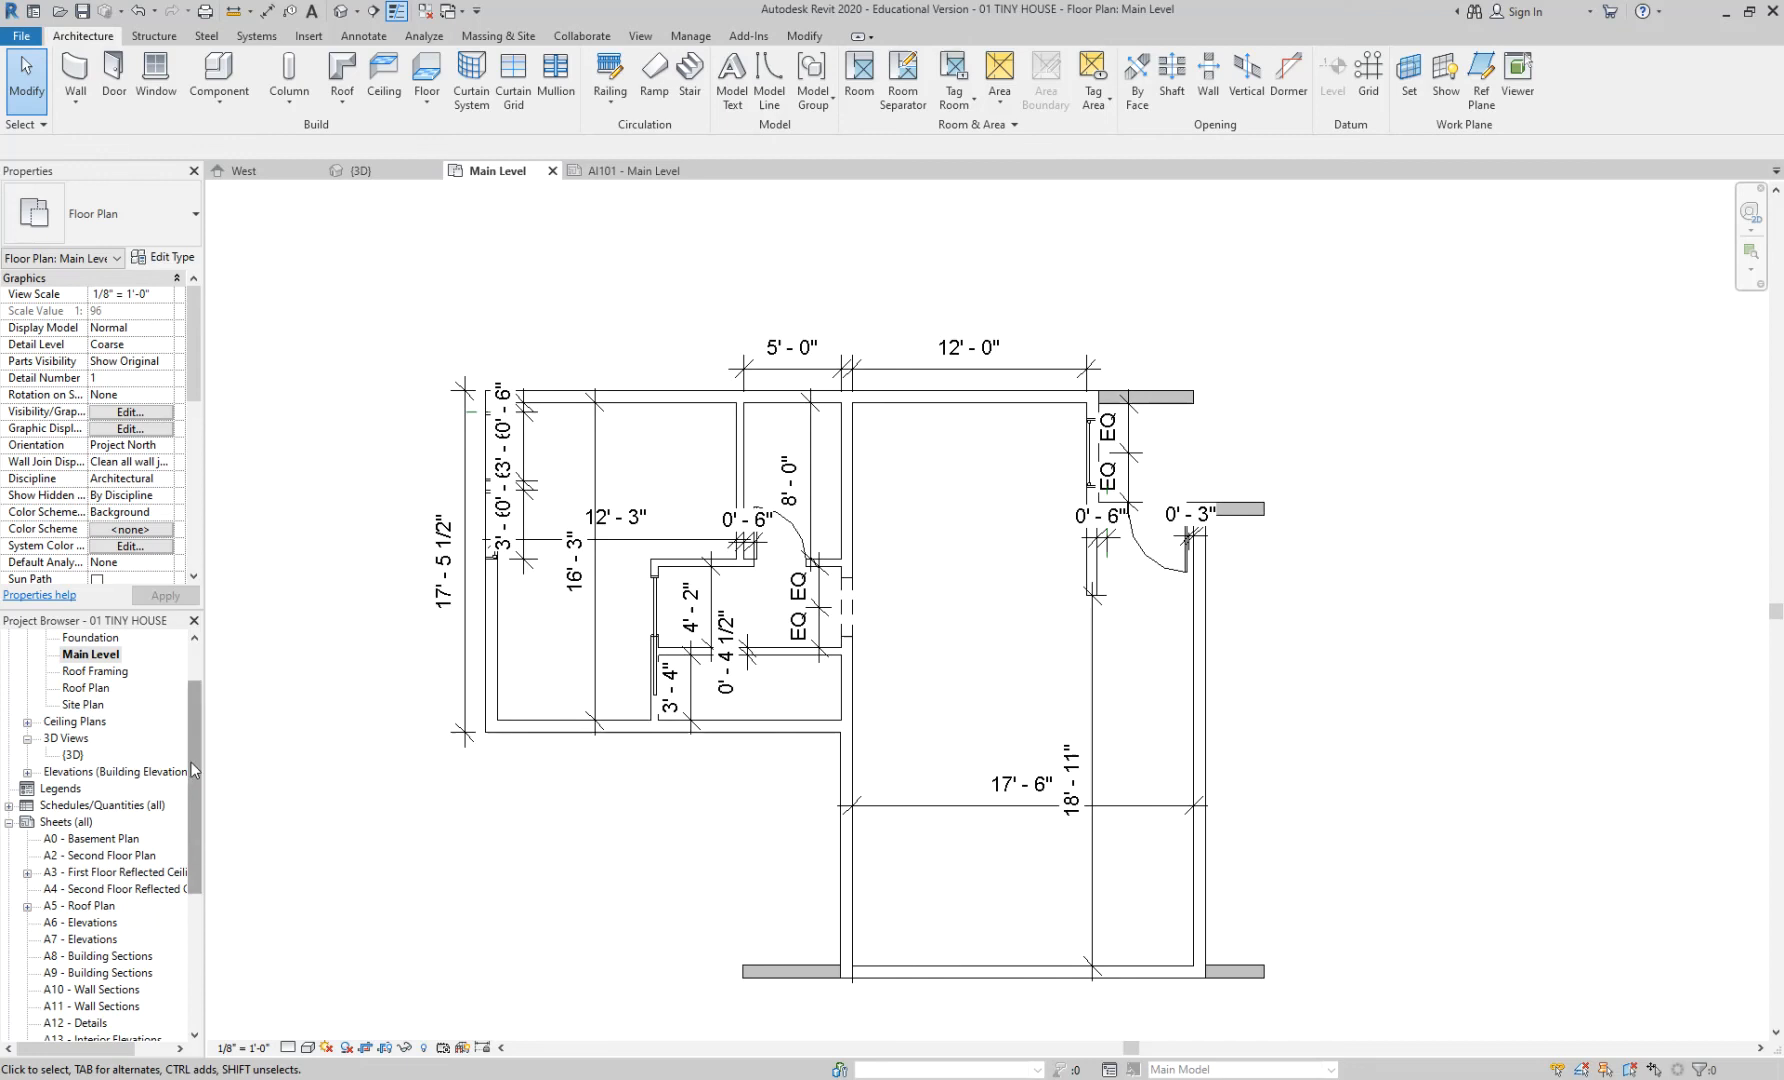
pyautogui.moveTo(190, 757); pyautogui.dragTo(188, 820)
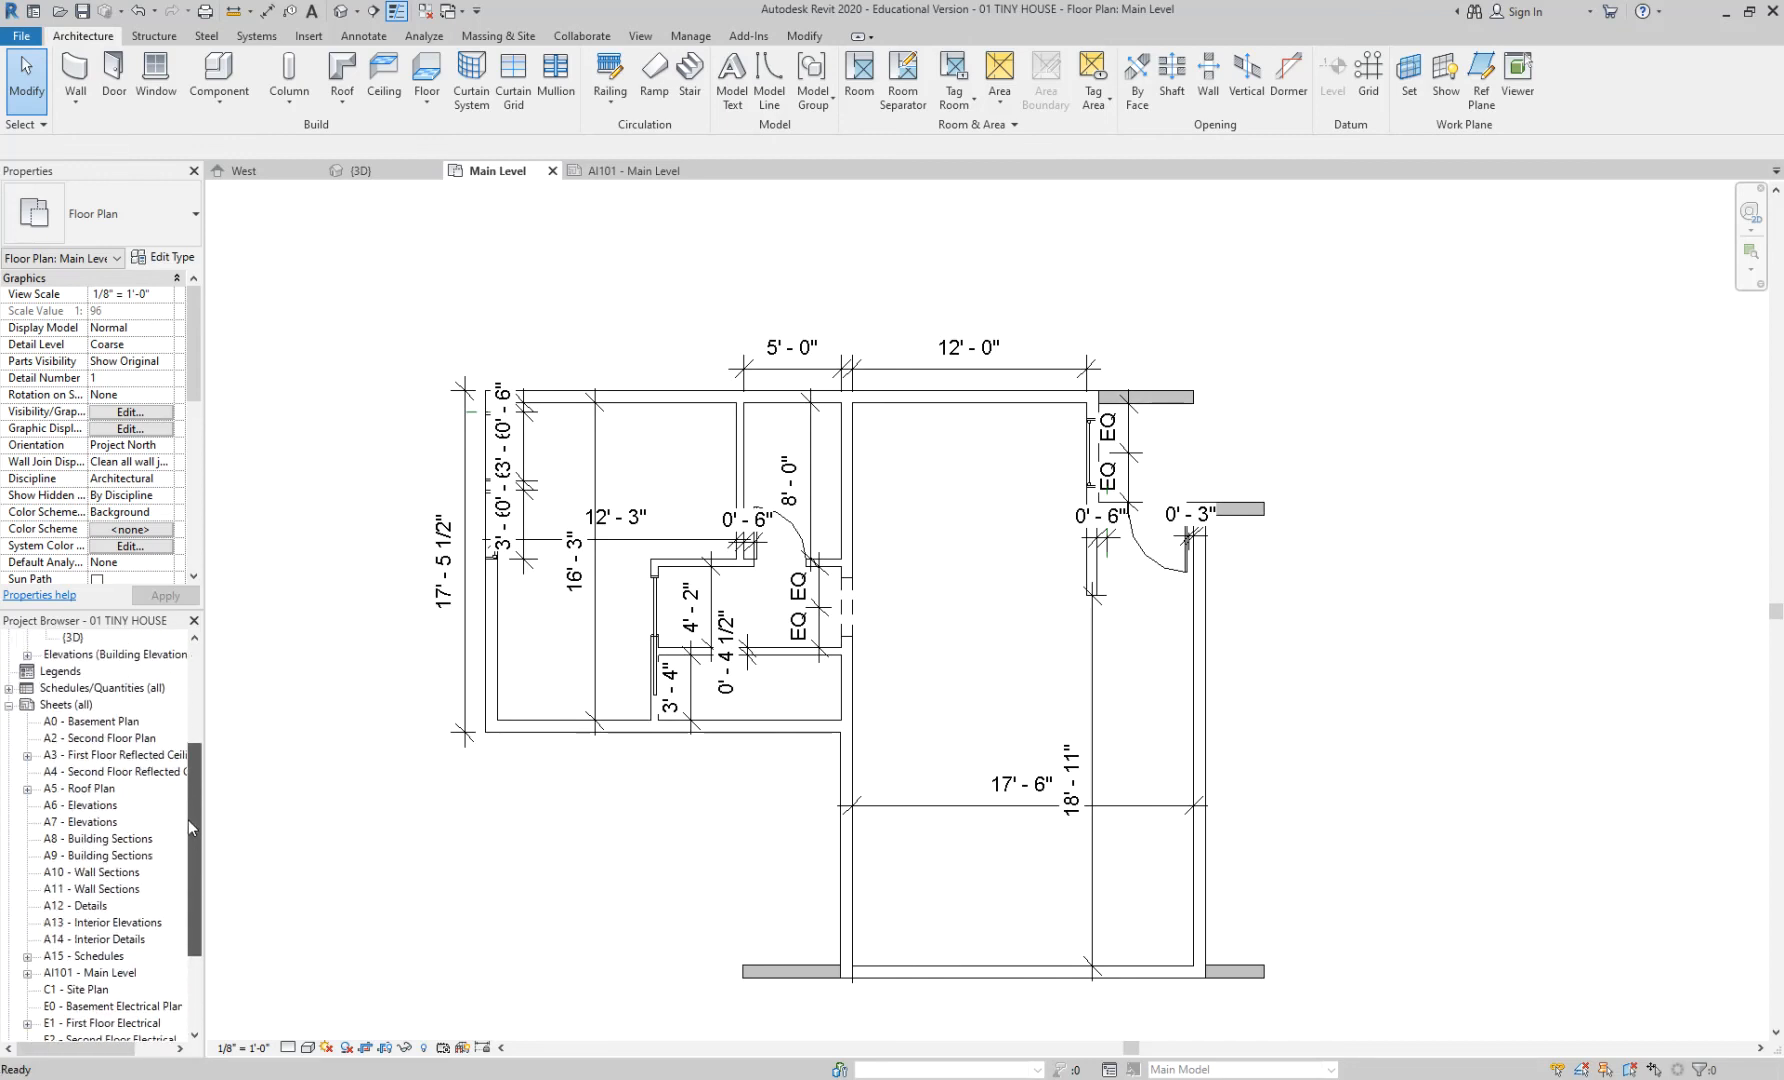
pyautogui.click(123, 977)
# - Open sheet AI101 to view the 1/8" = 1'-0" viewport, then reopen the Main Level plan
pyautogui.doubleClick(110, 973)
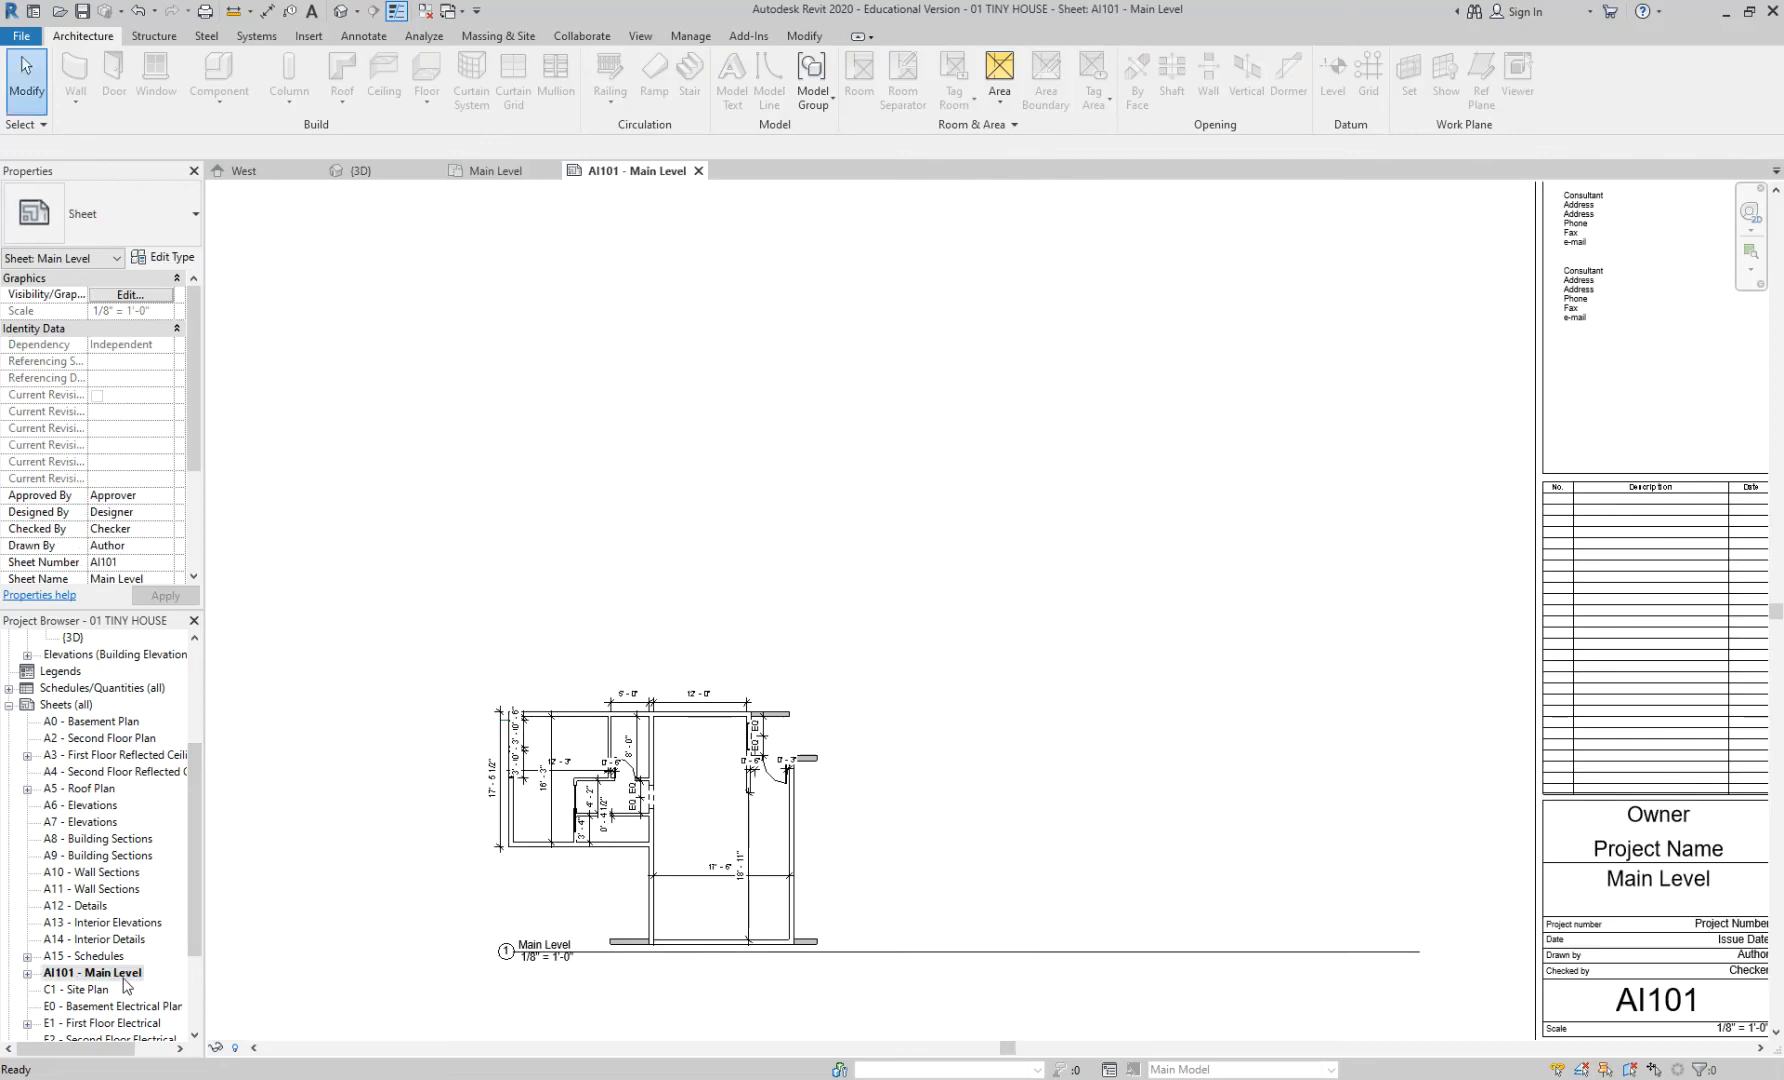
pyautogui.scroll(2, 530, 920)
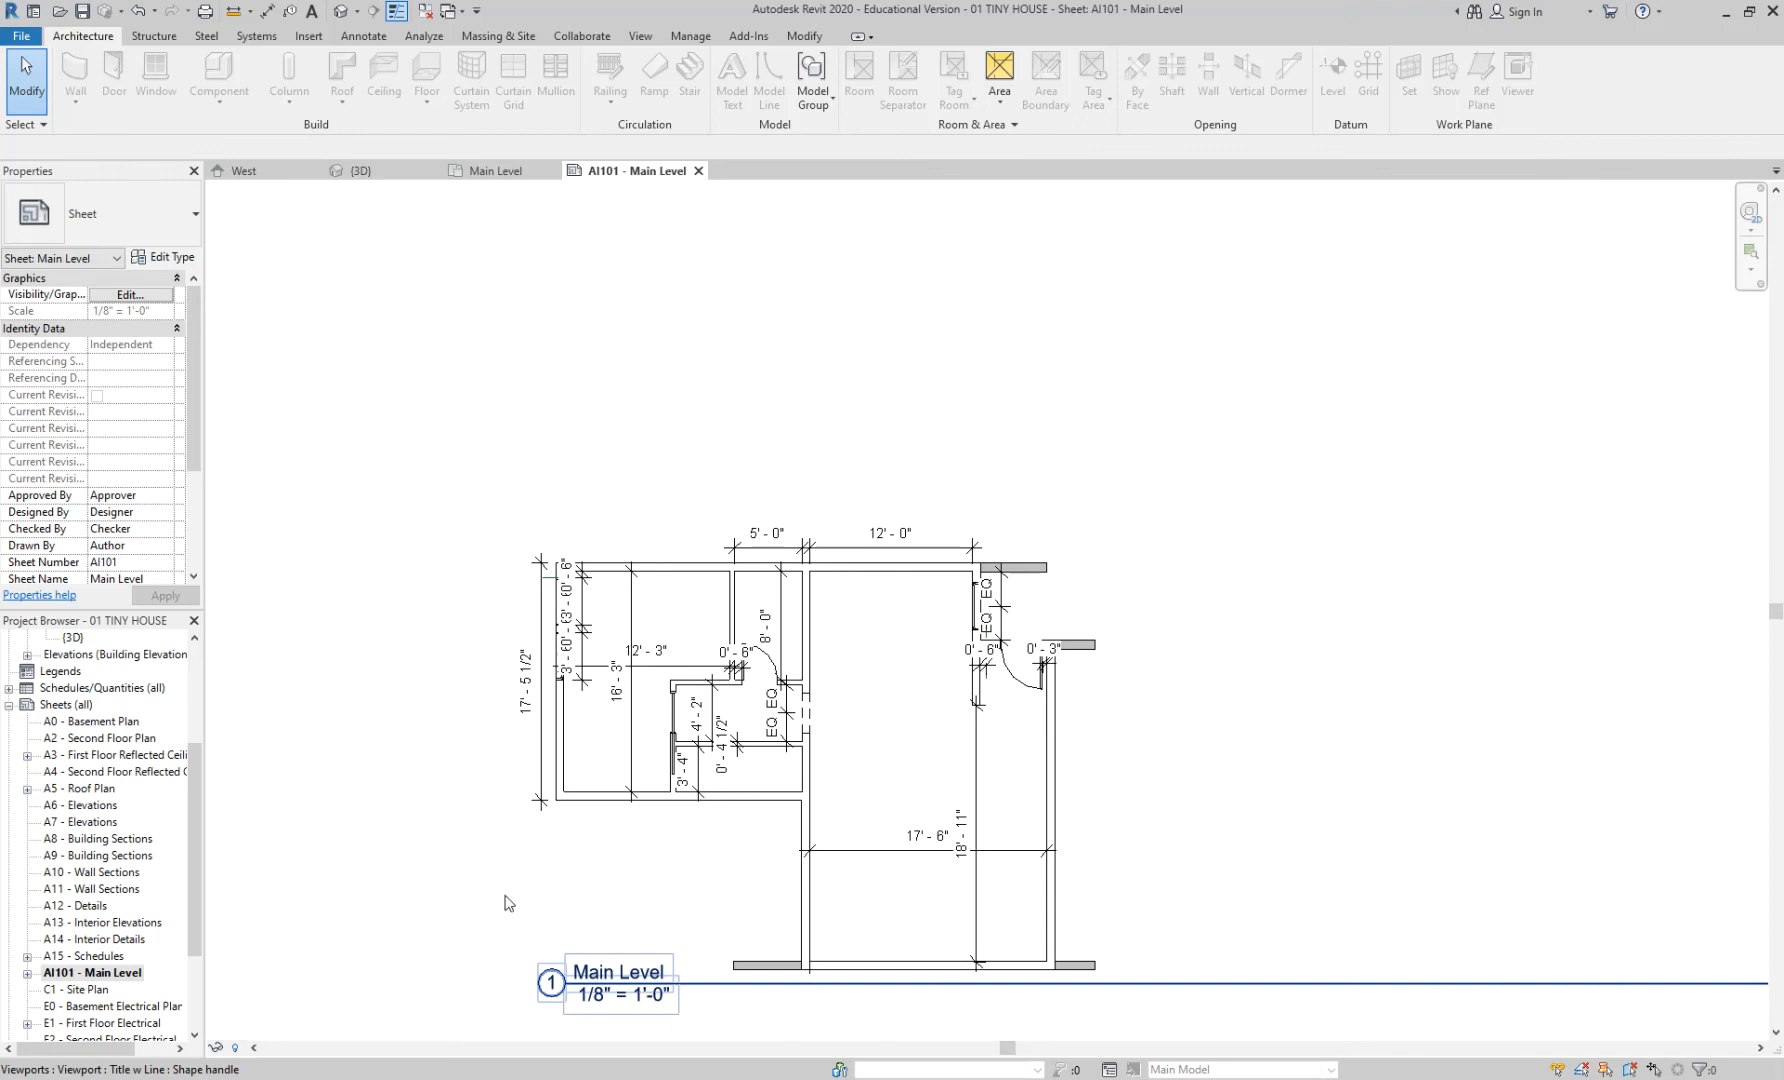
pyautogui.moveTo(193, 787); pyautogui.dragTo(193, 682)
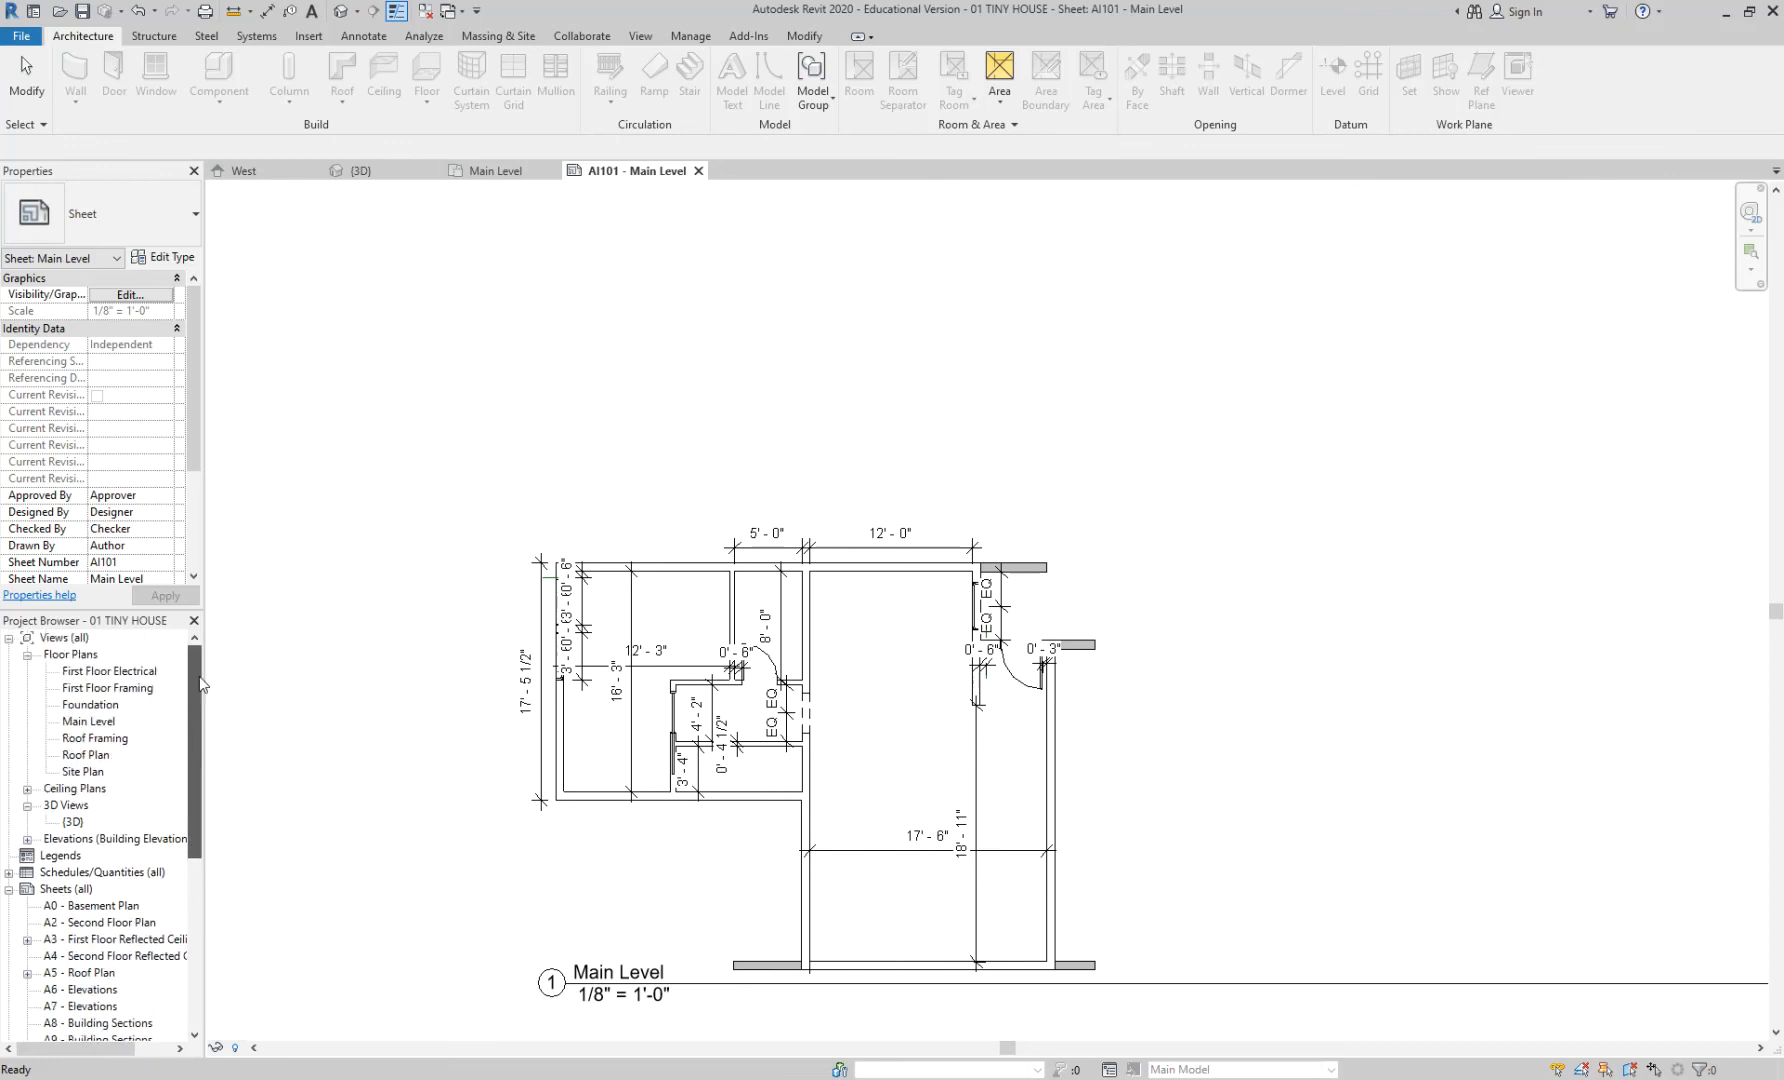
pyautogui.doubleClick(100, 721)
pyautogui.moveTo(192, 716); pyautogui.dragTo(190, 762)
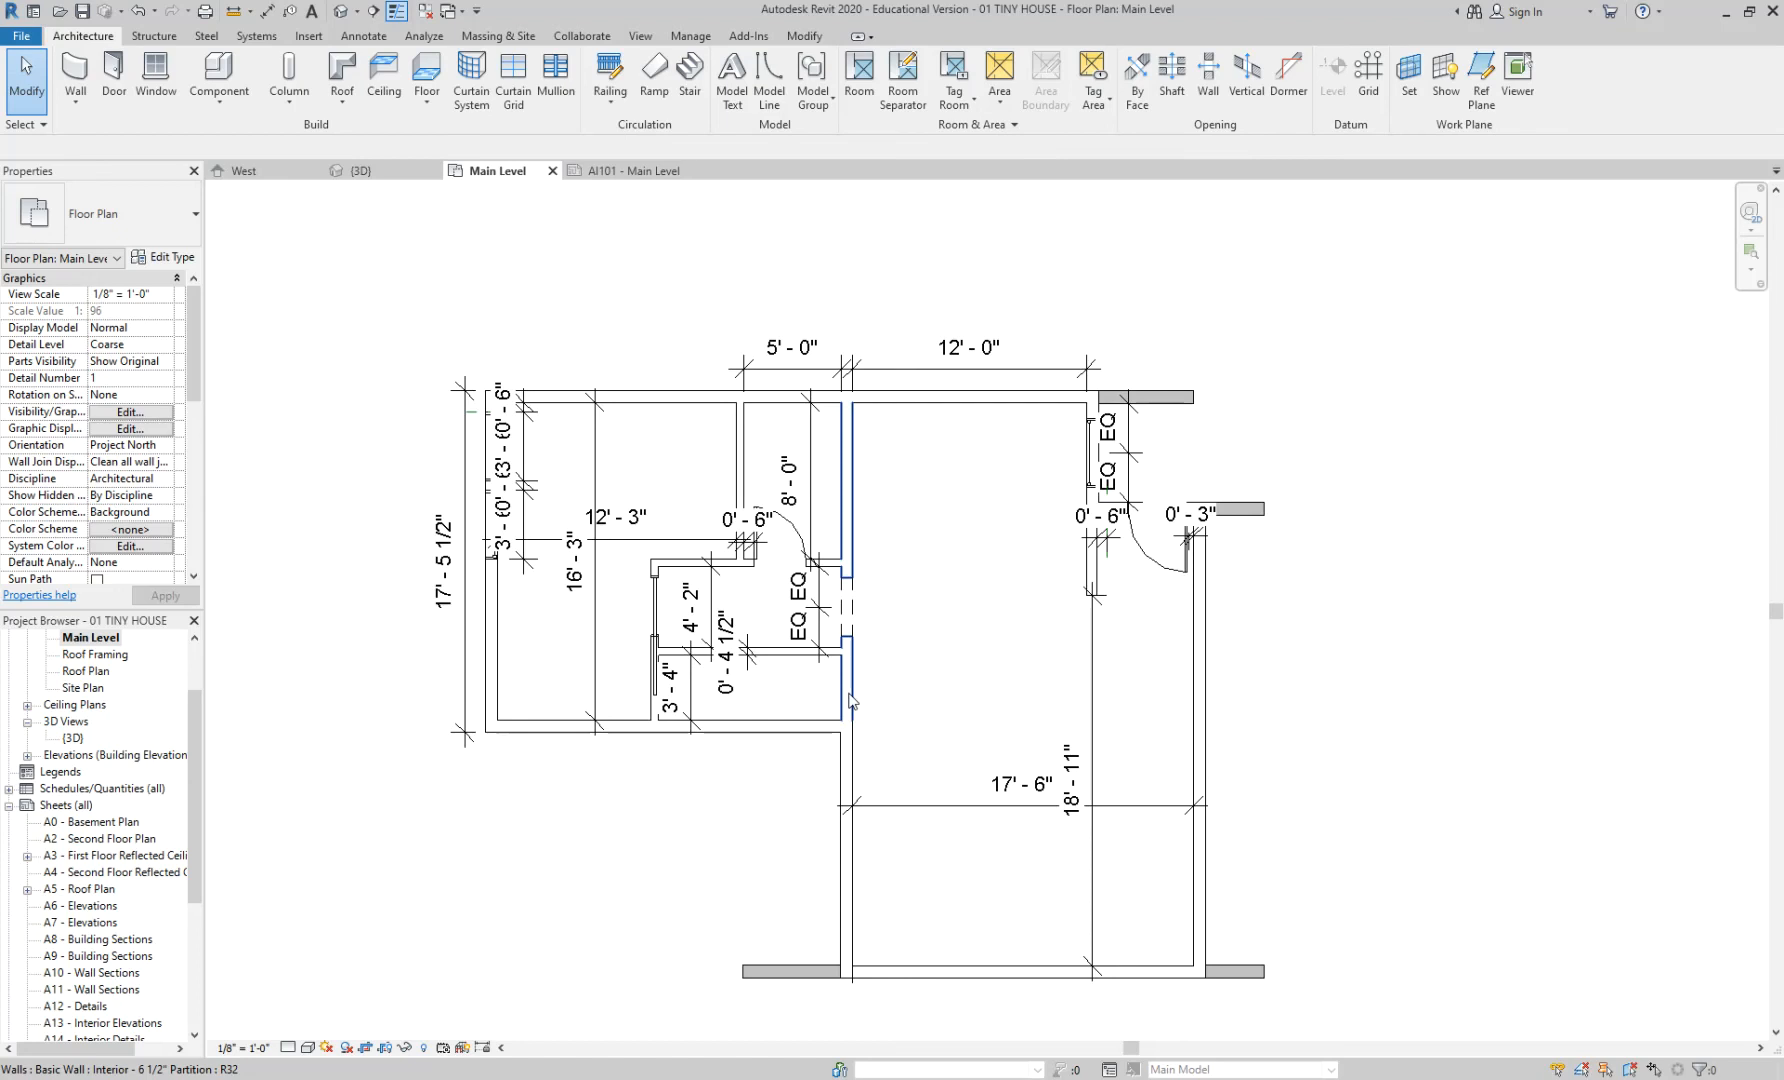
# - Set the Main Level plan scale to 1/4" = 1'-0", after briefly trying 1/8" = 1'-0"
pyautogui.click(232, 1048)
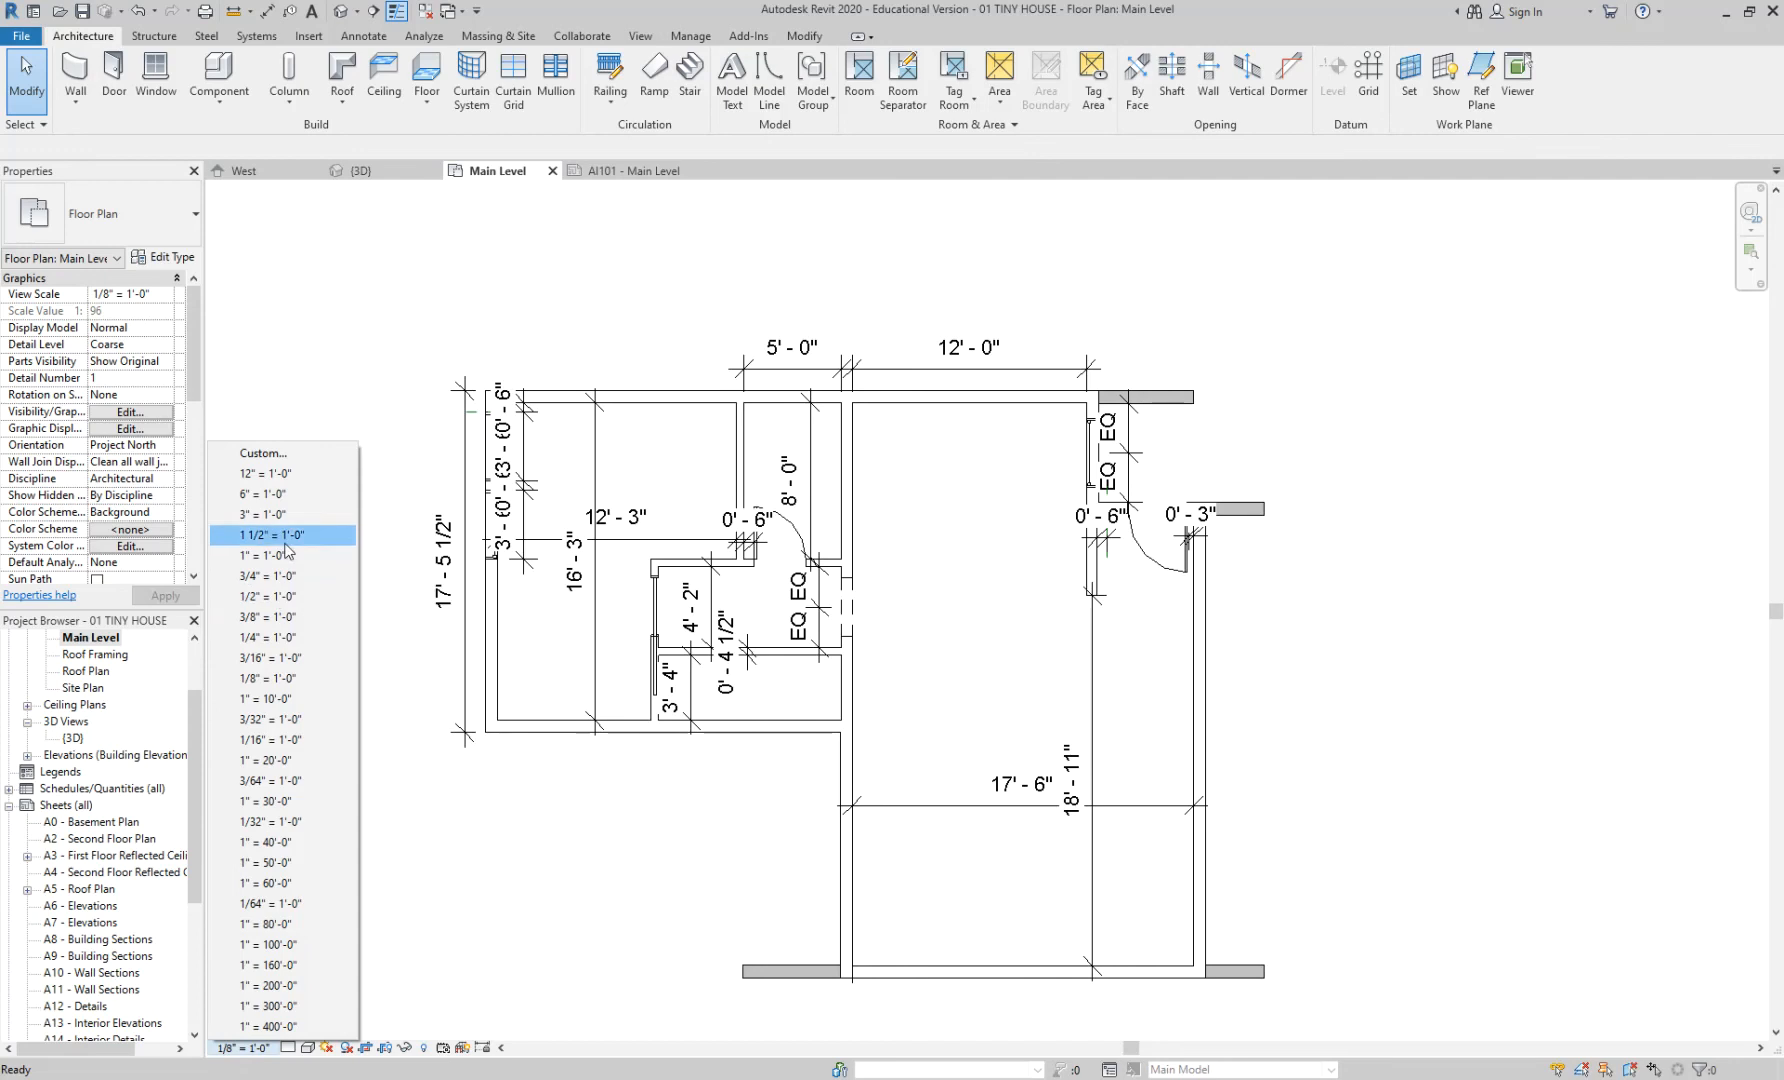
pyautogui.click(301, 636)
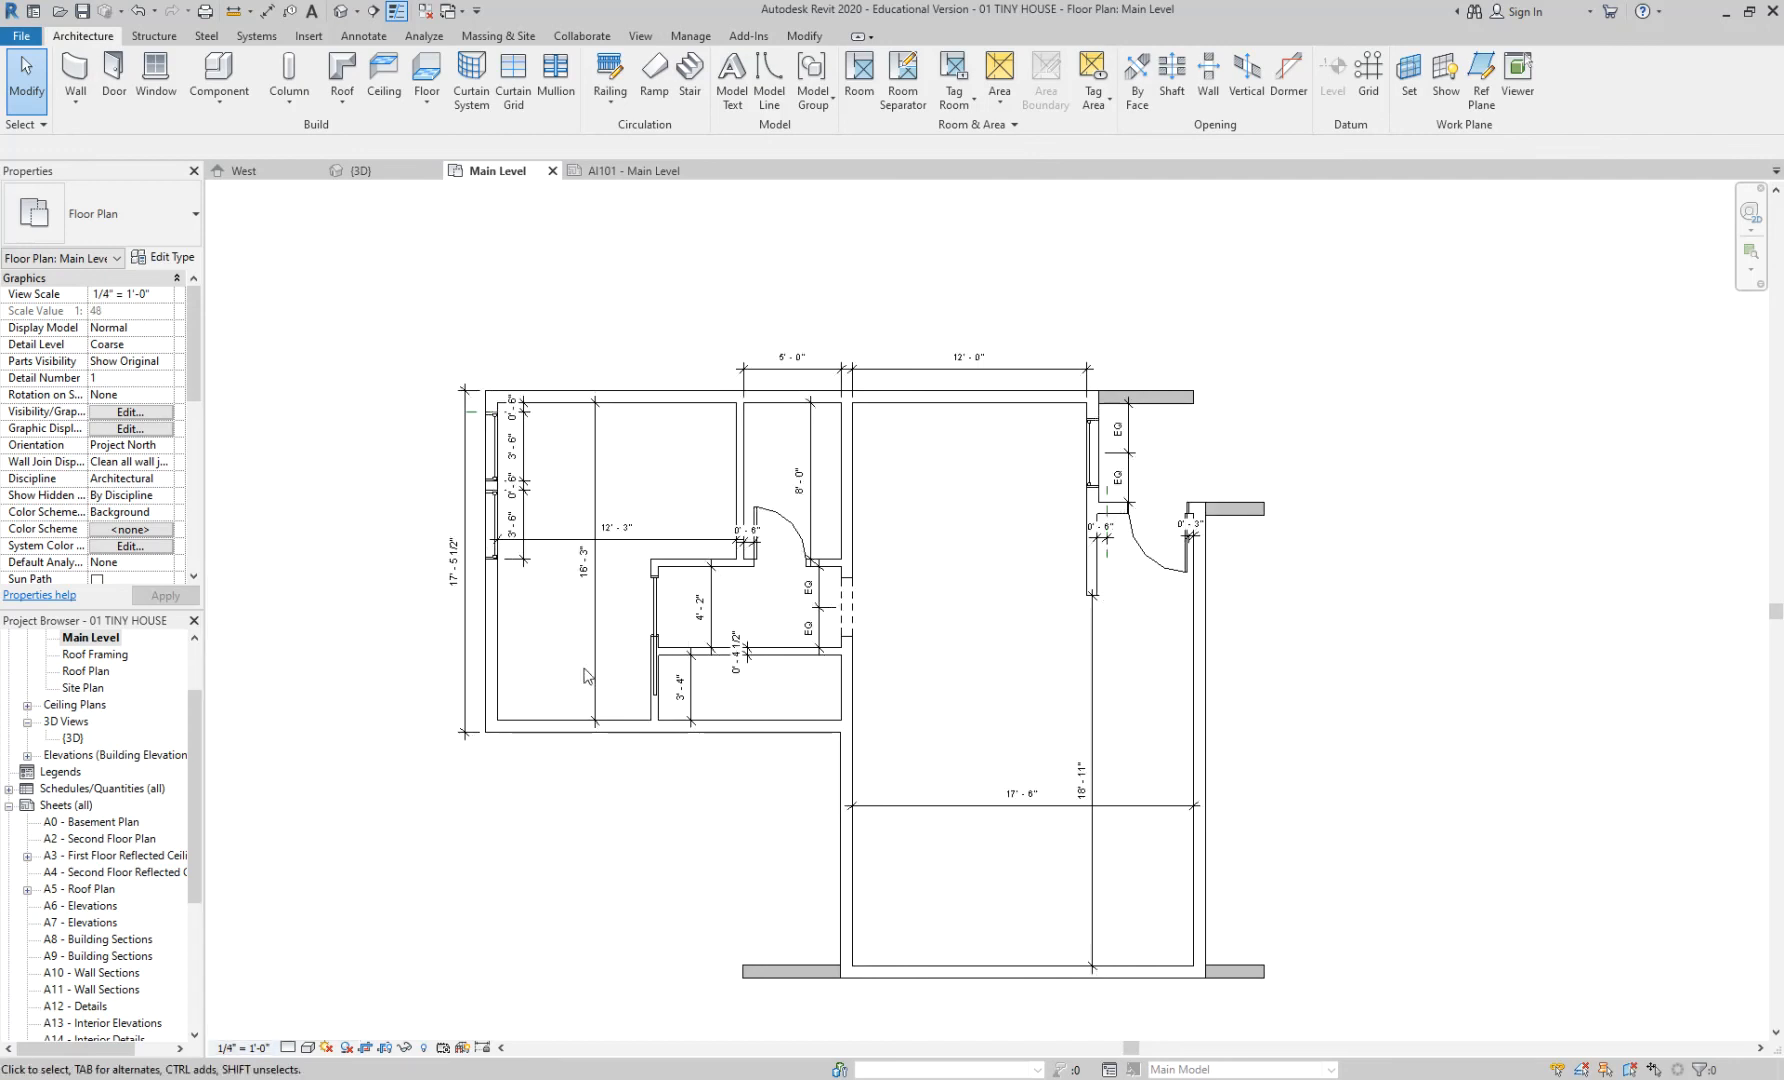
pyautogui.click(243, 1047)
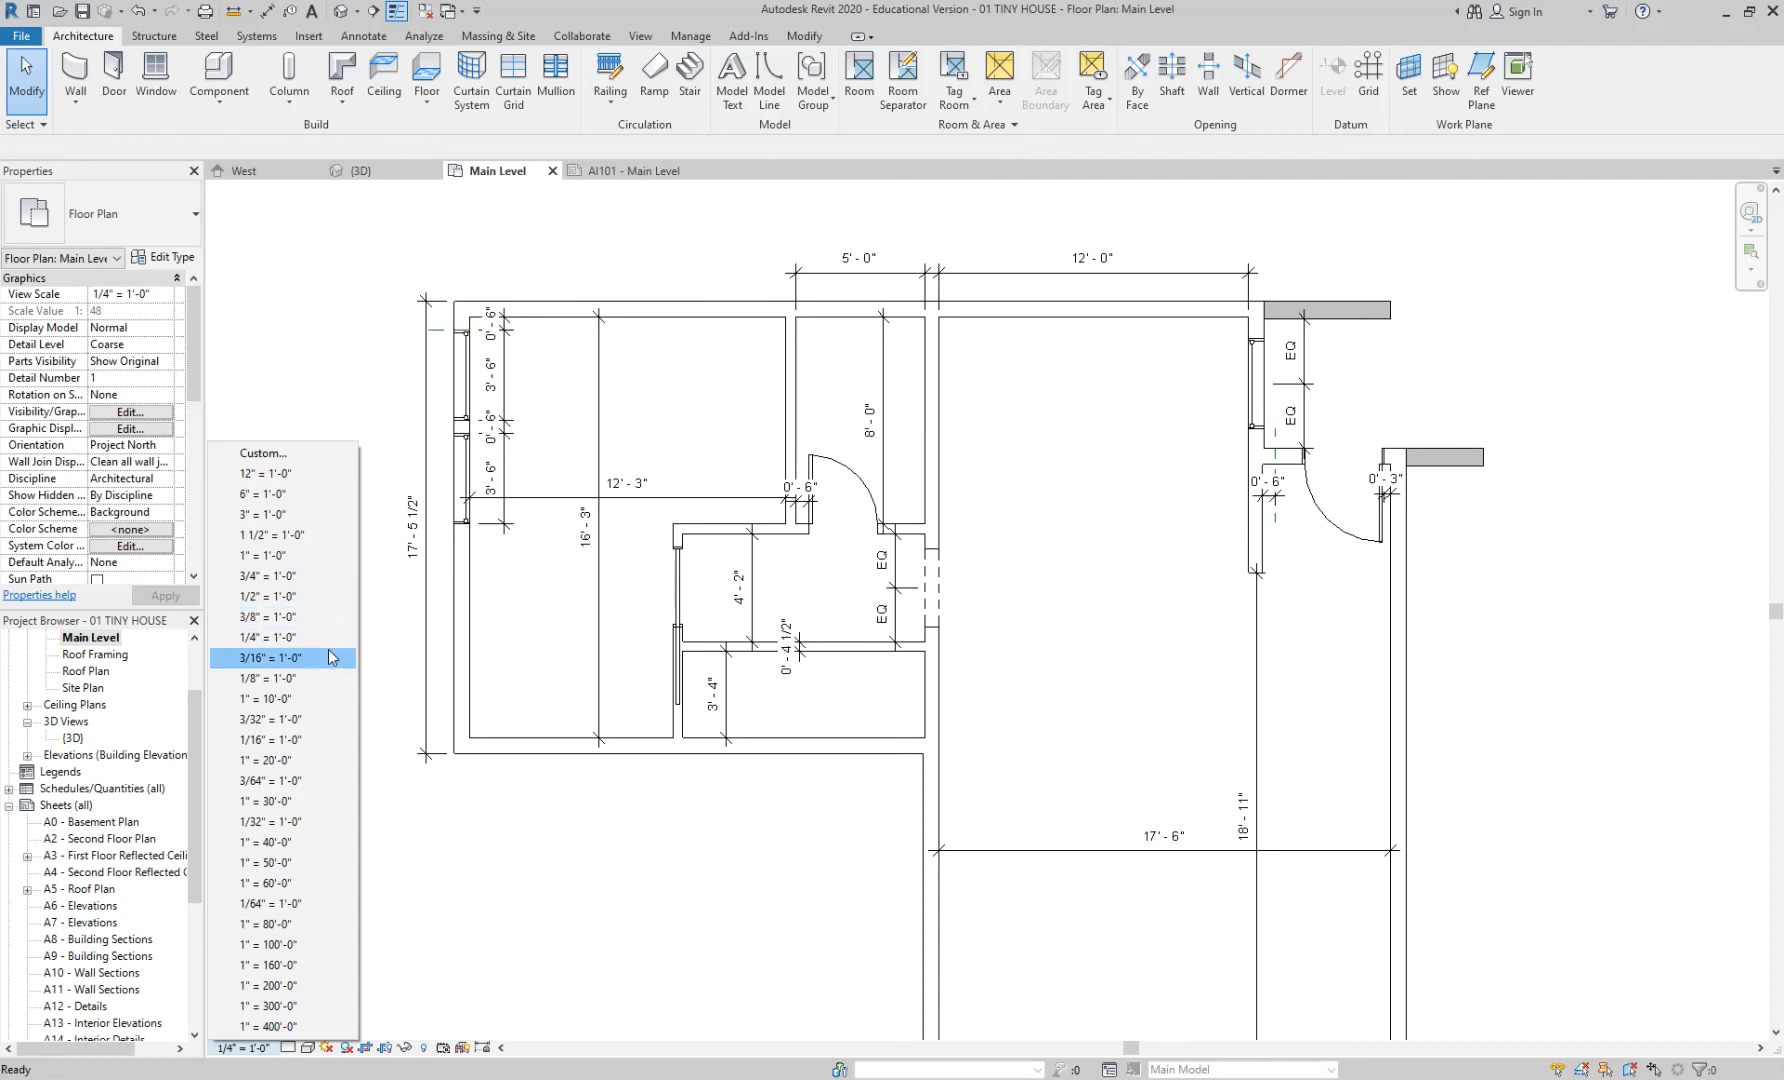
pyautogui.click(527, 845)
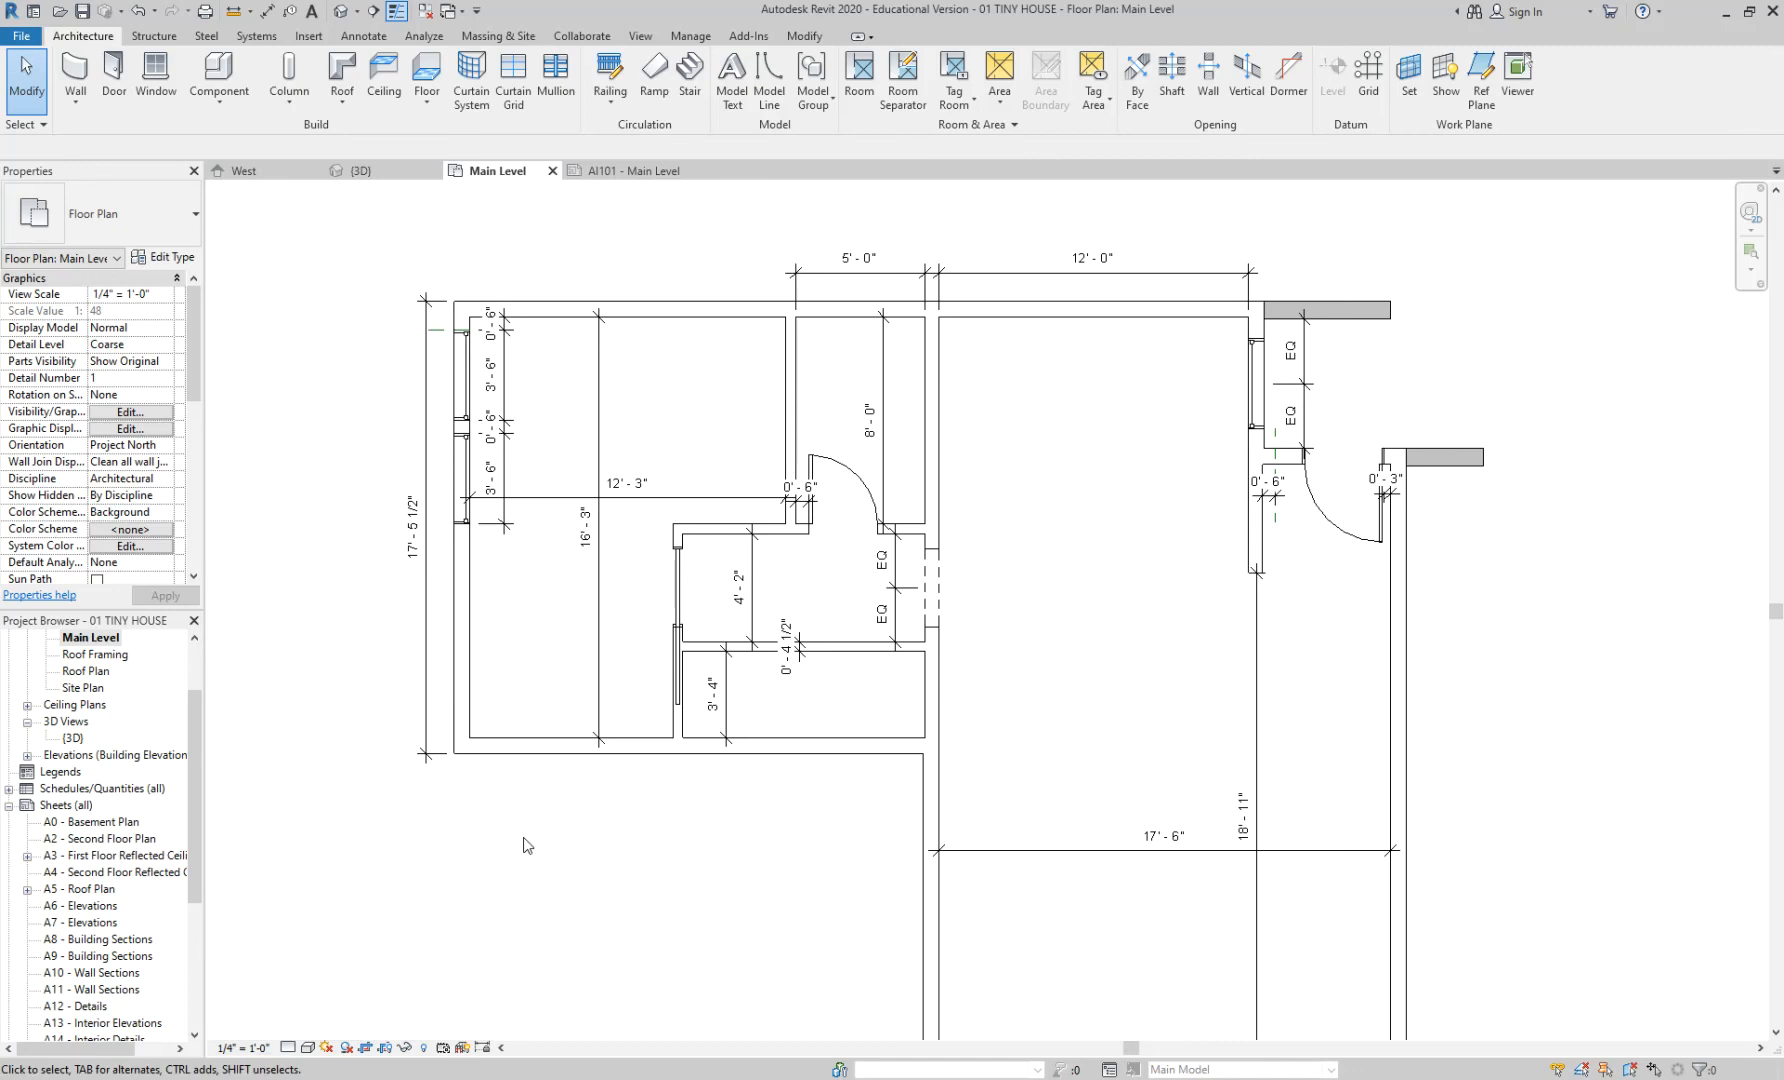
pyautogui.click(235, 1048)
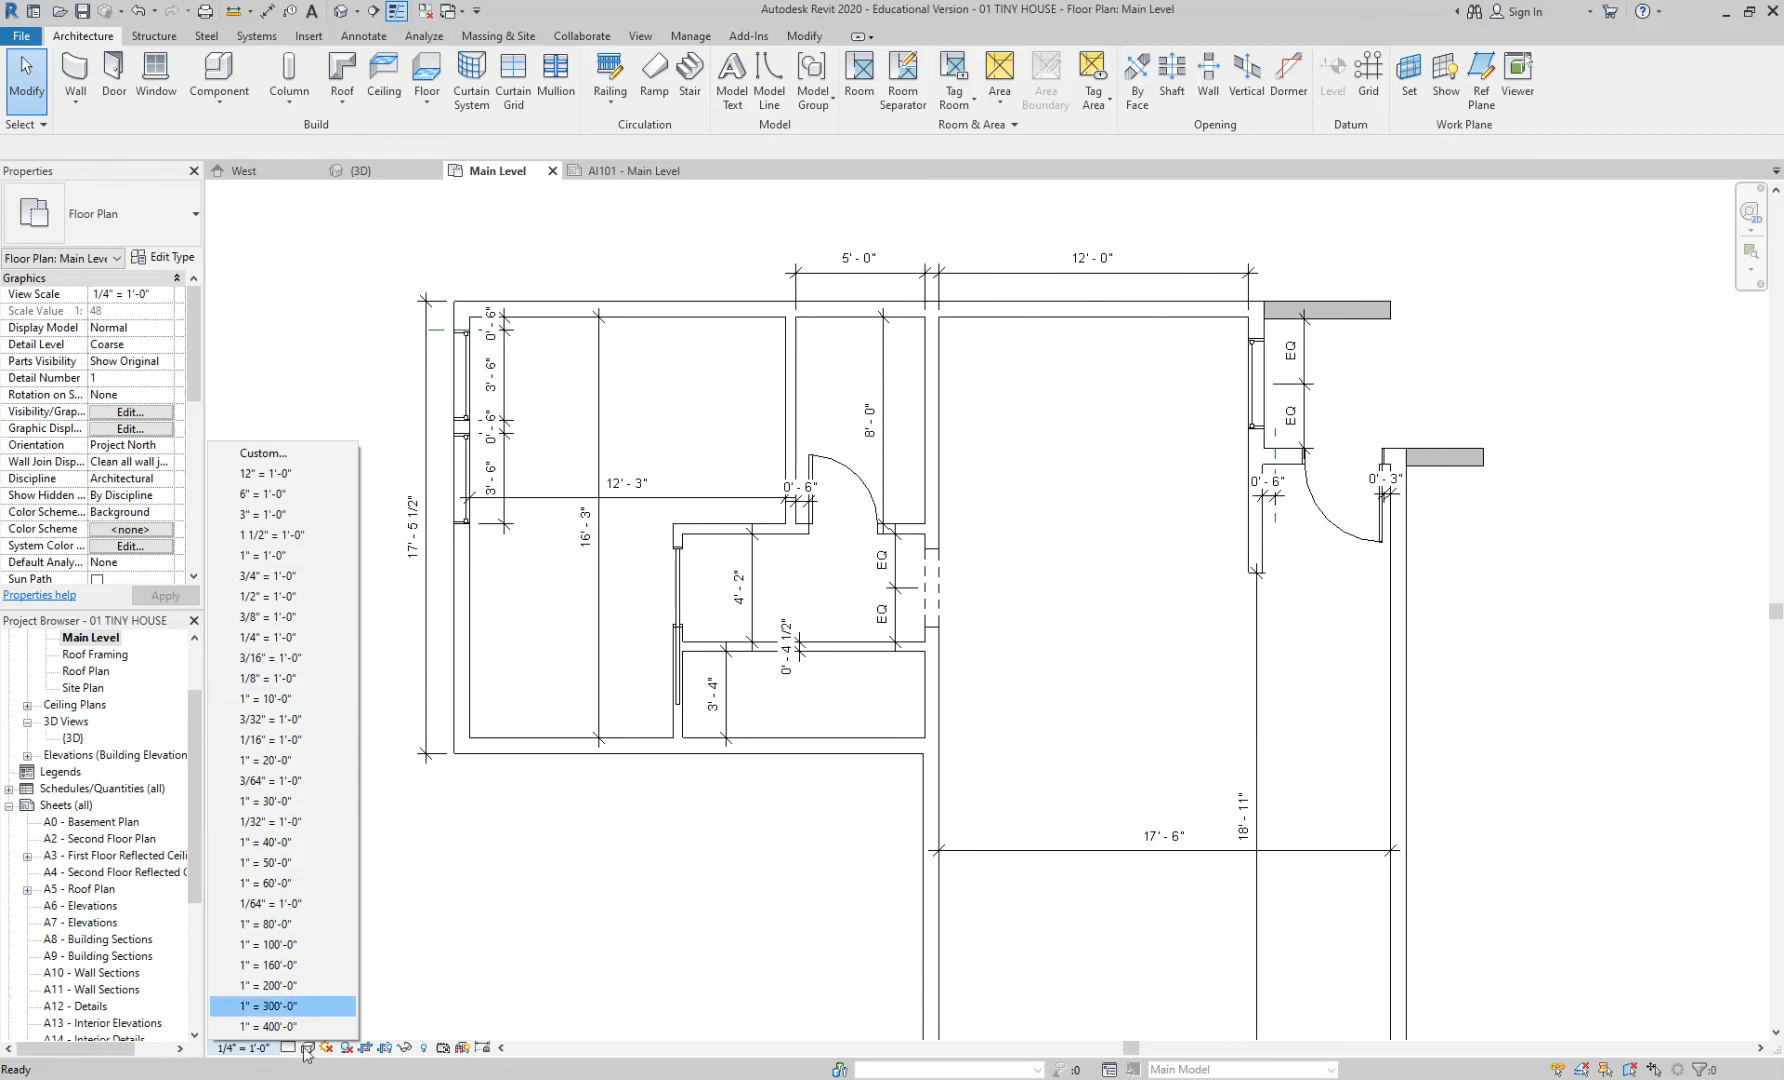
pyautogui.click(253, 1052)
pyautogui.click(278, 679)
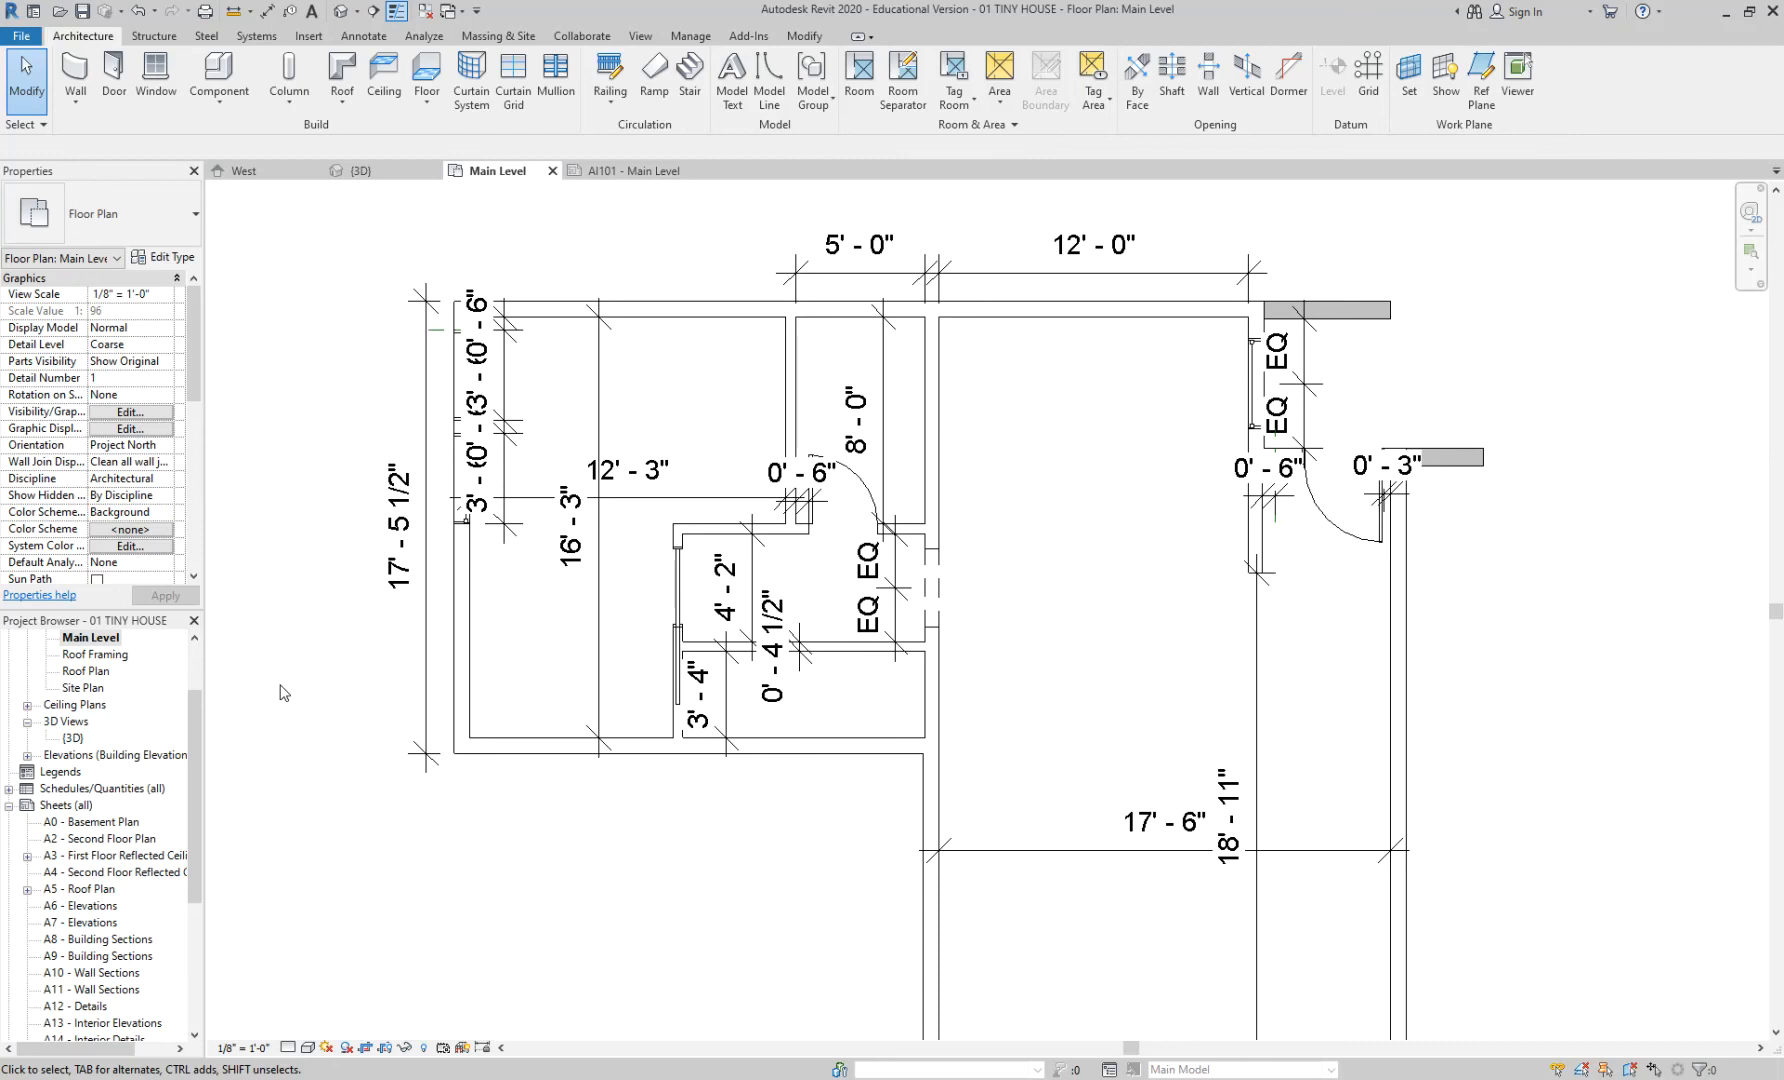
pyautogui.click(258, 1048)
pyautogui.click(268, 637)
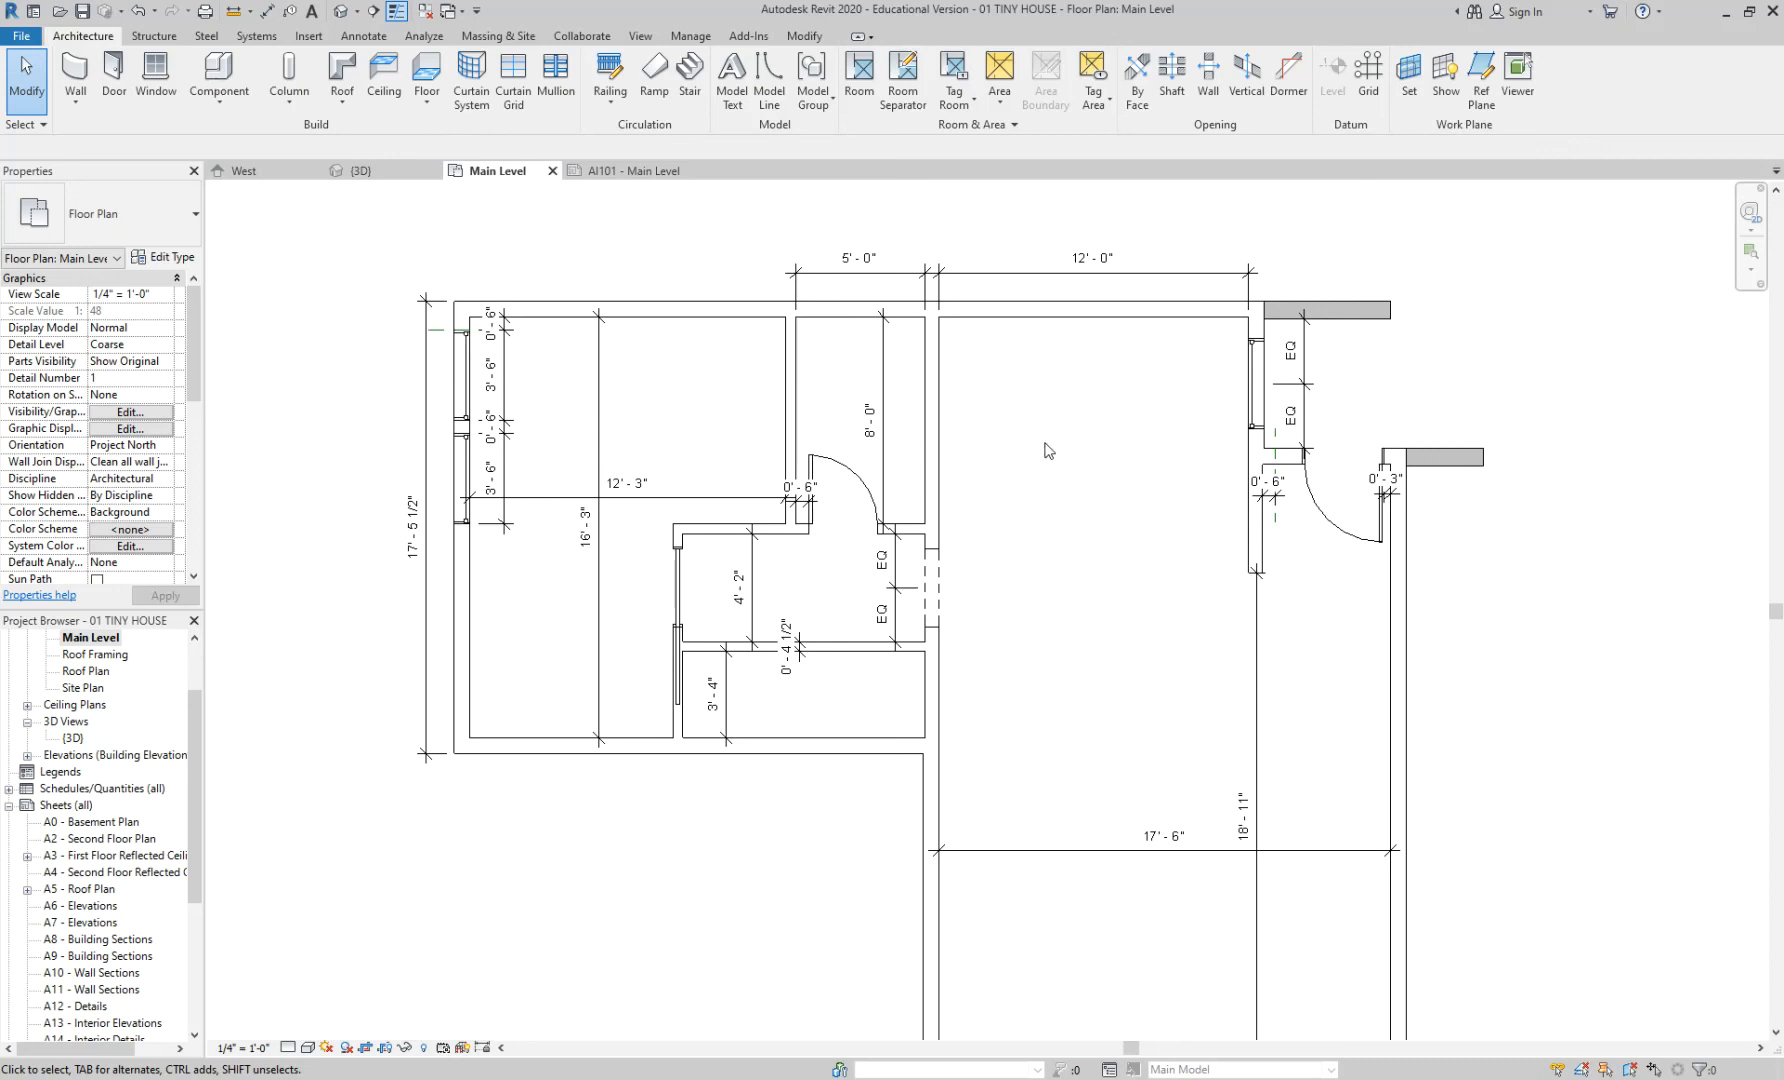
# - Pan and zoom around the Main Level plan, then bring up the Annotate ribbon tools
pyautogui.moveTo(1038, 419); pyautogui.dragTo(1046, 366, button='middle')
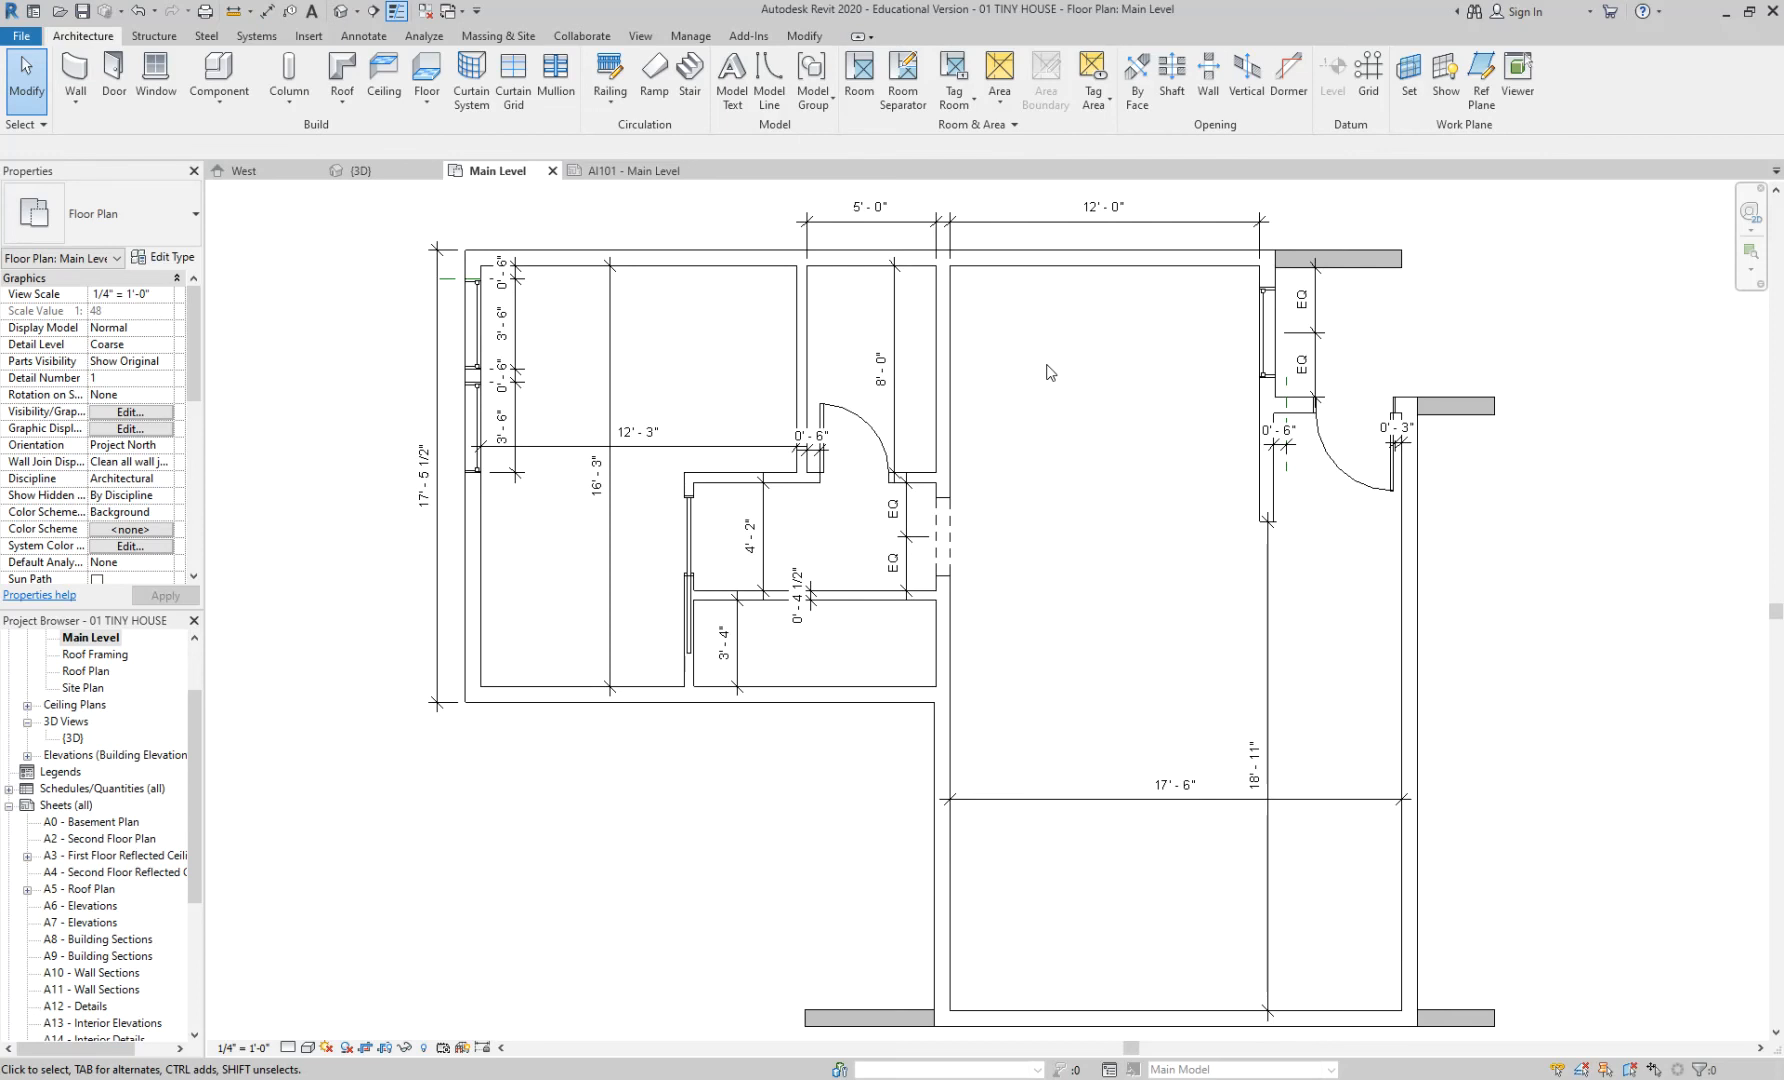
pyautogui.scroll(3, 863, 428)
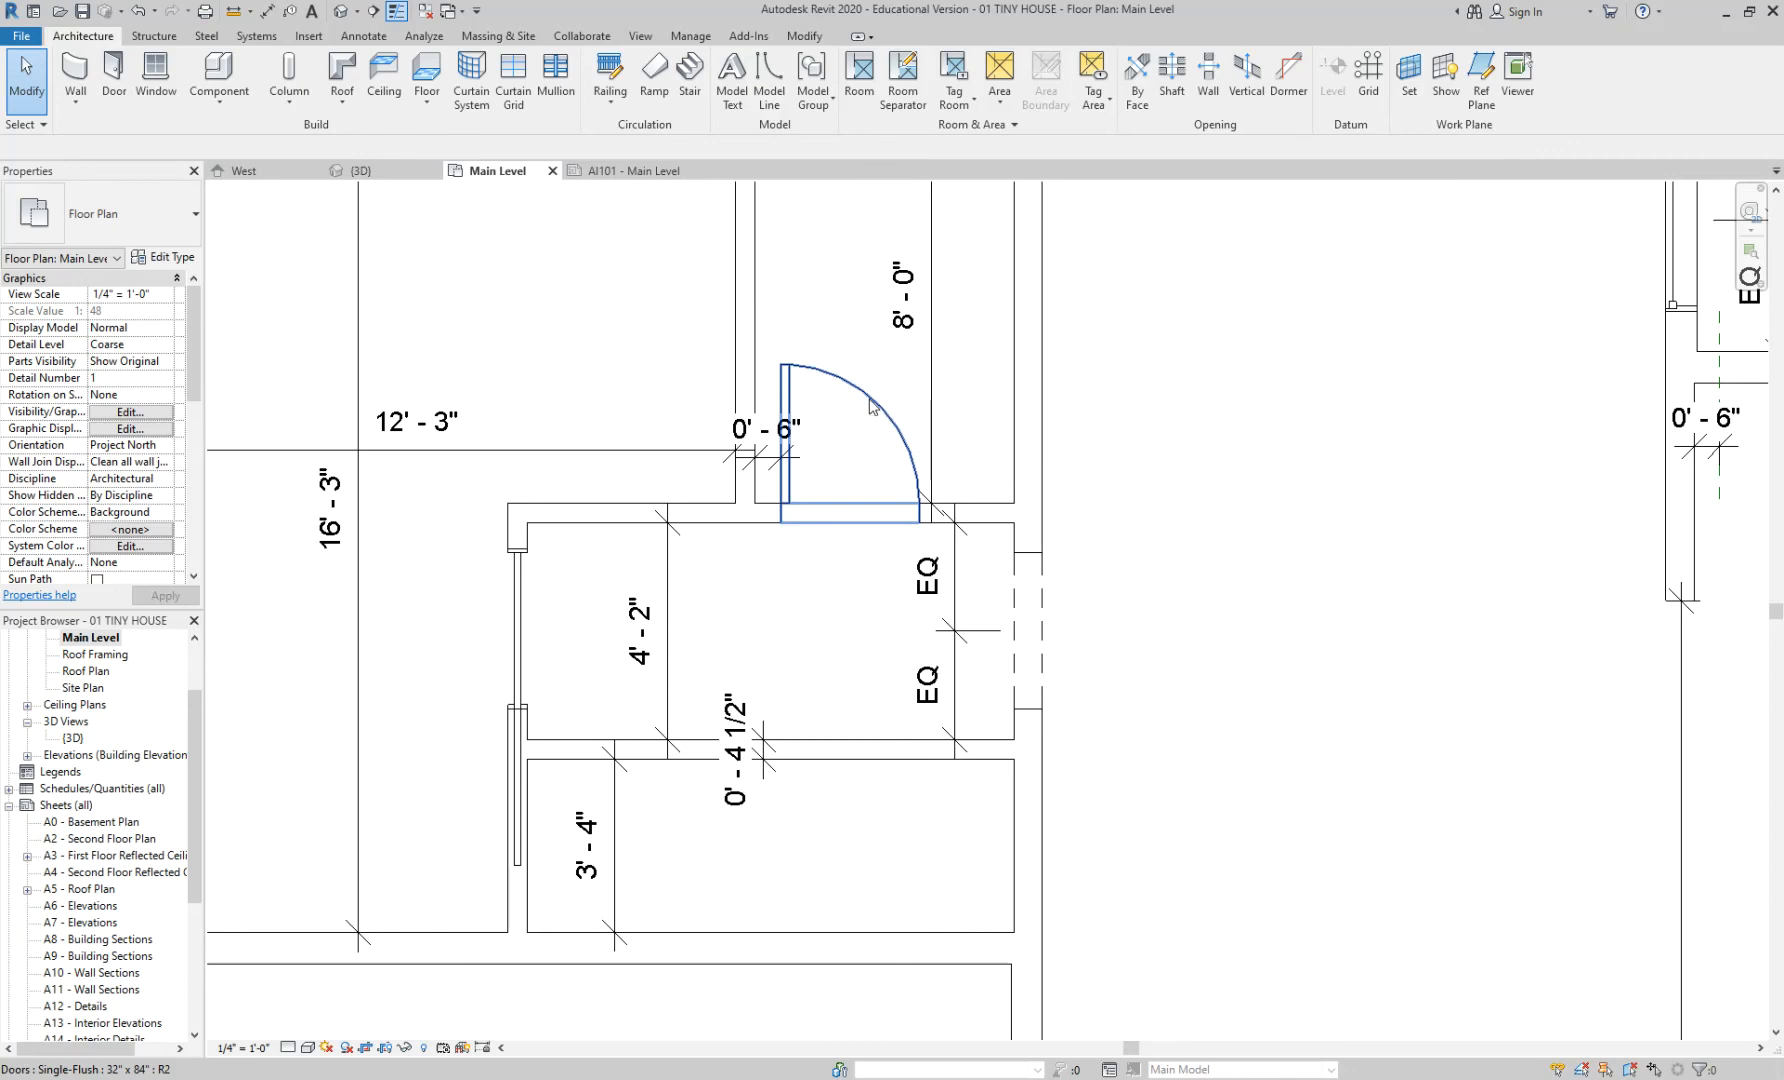
pyautogui.scroll(-1, 870, 405)
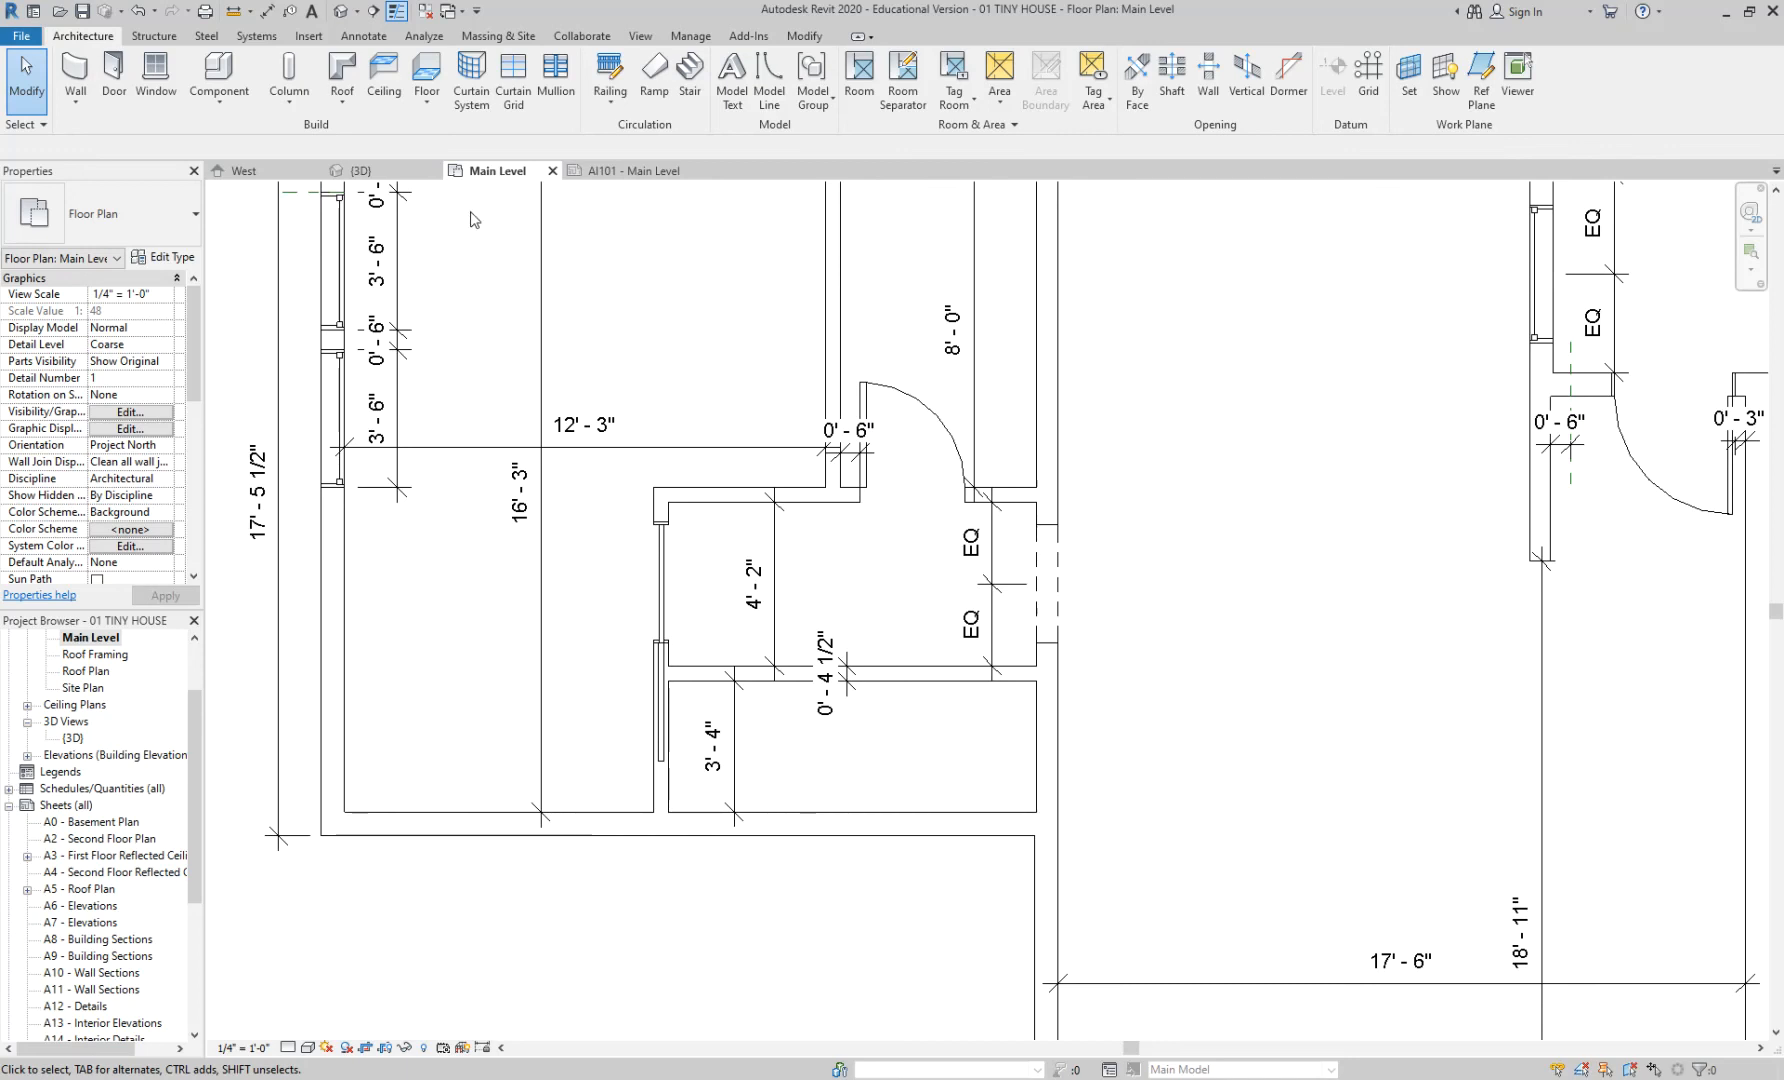
pyautogui.click(364, 36)
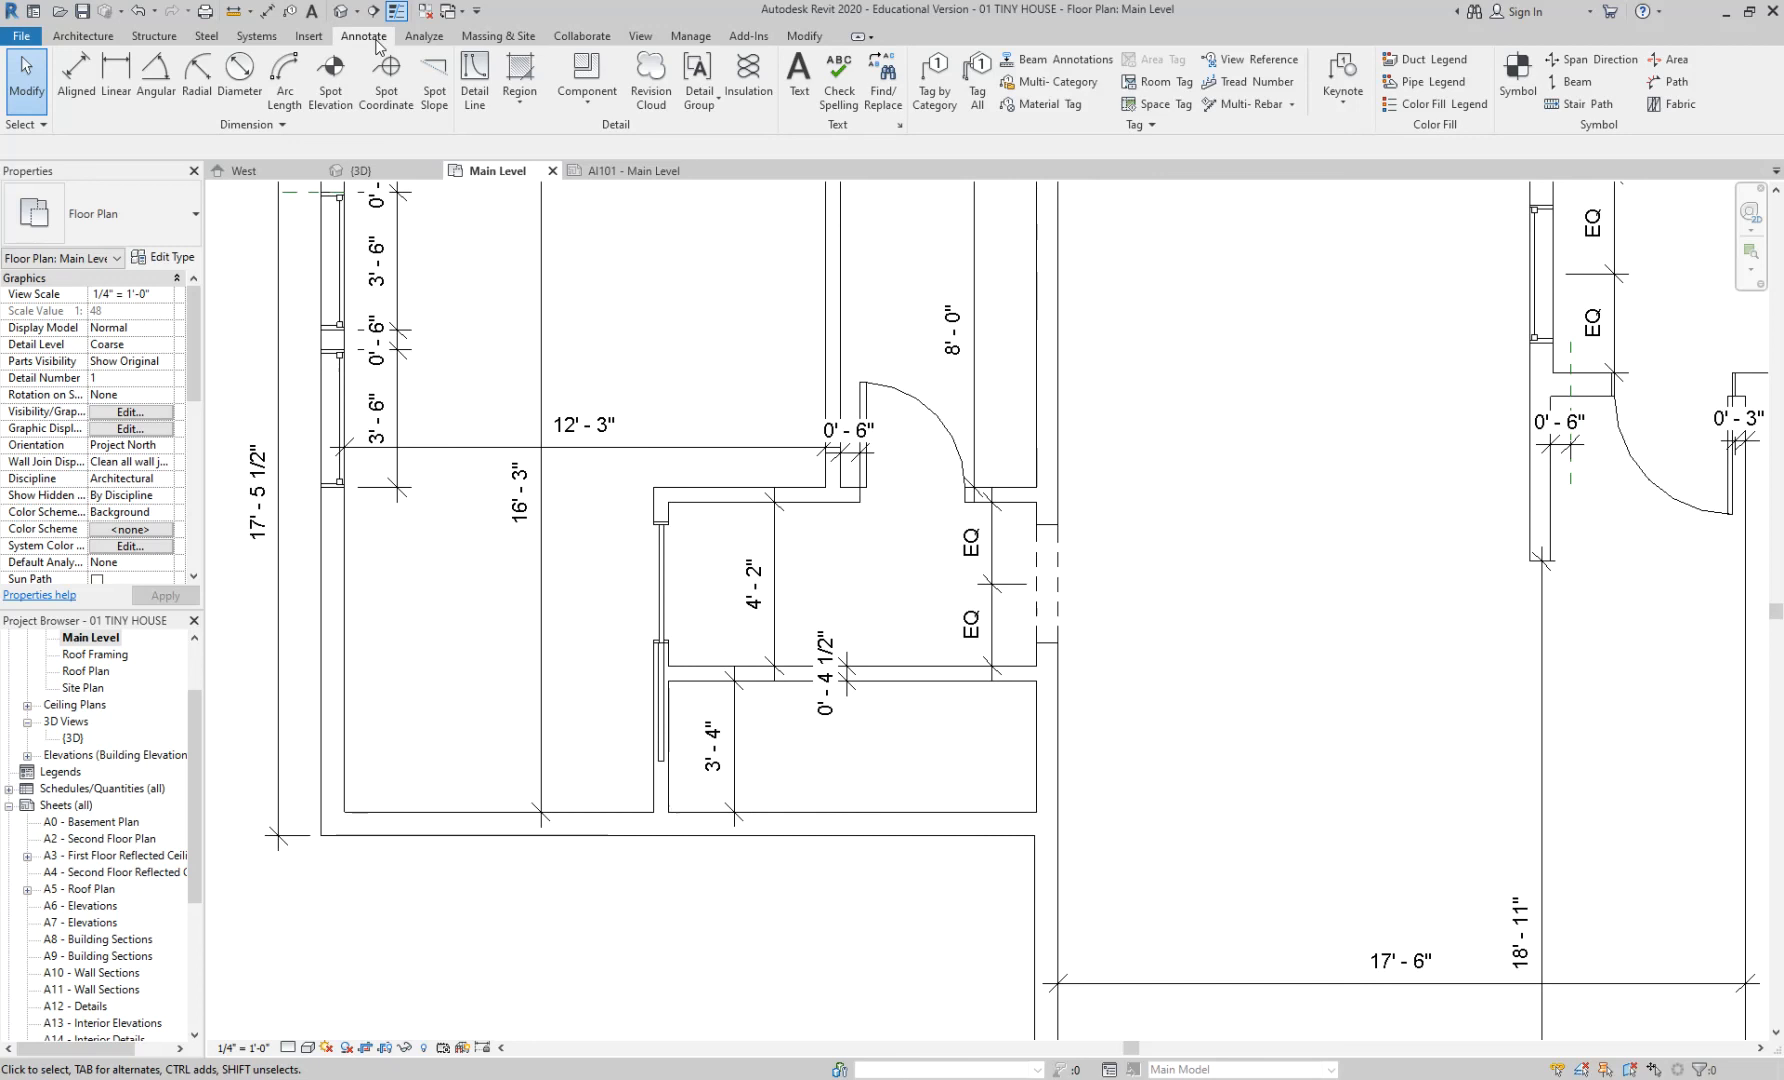
pyautogui.scroll(-2, 1208, 352)
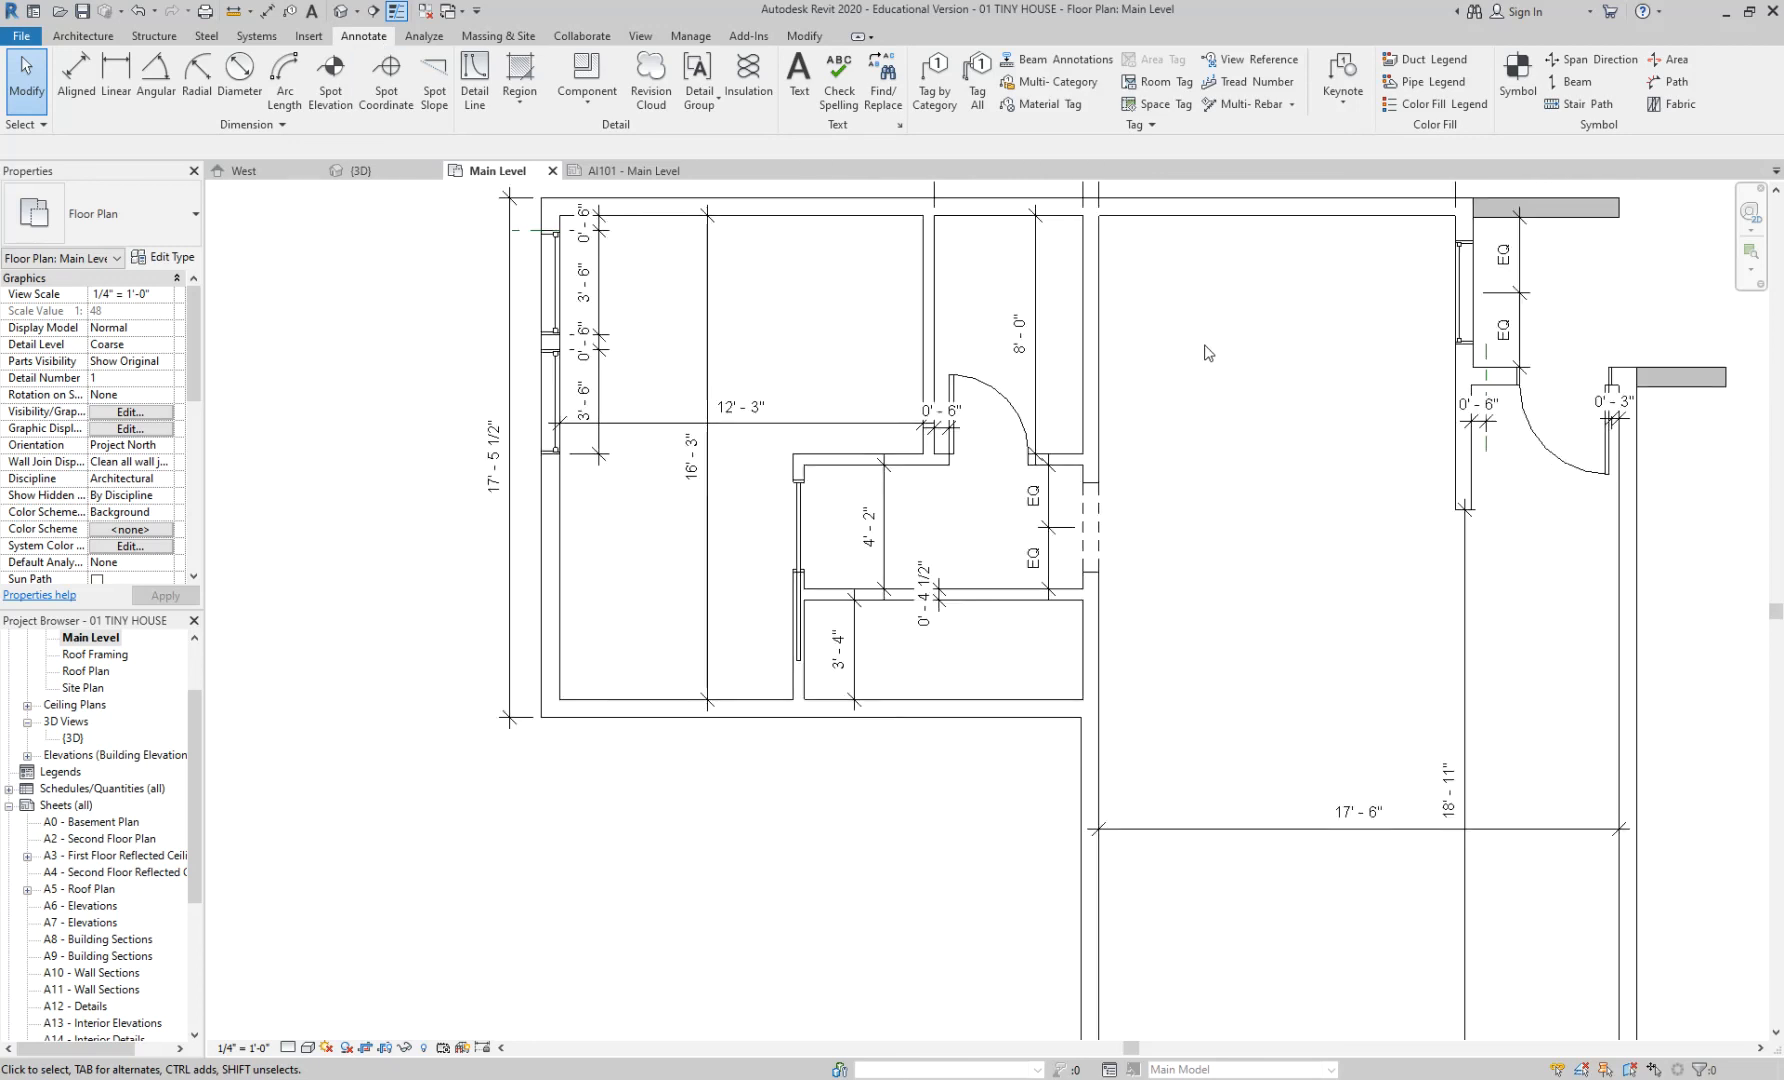
pyautogui.scroll(1, 1207, 350)
pyautogui.moveTo(1206, 349); pyautogui.dragTo(743, 411, button='middle')
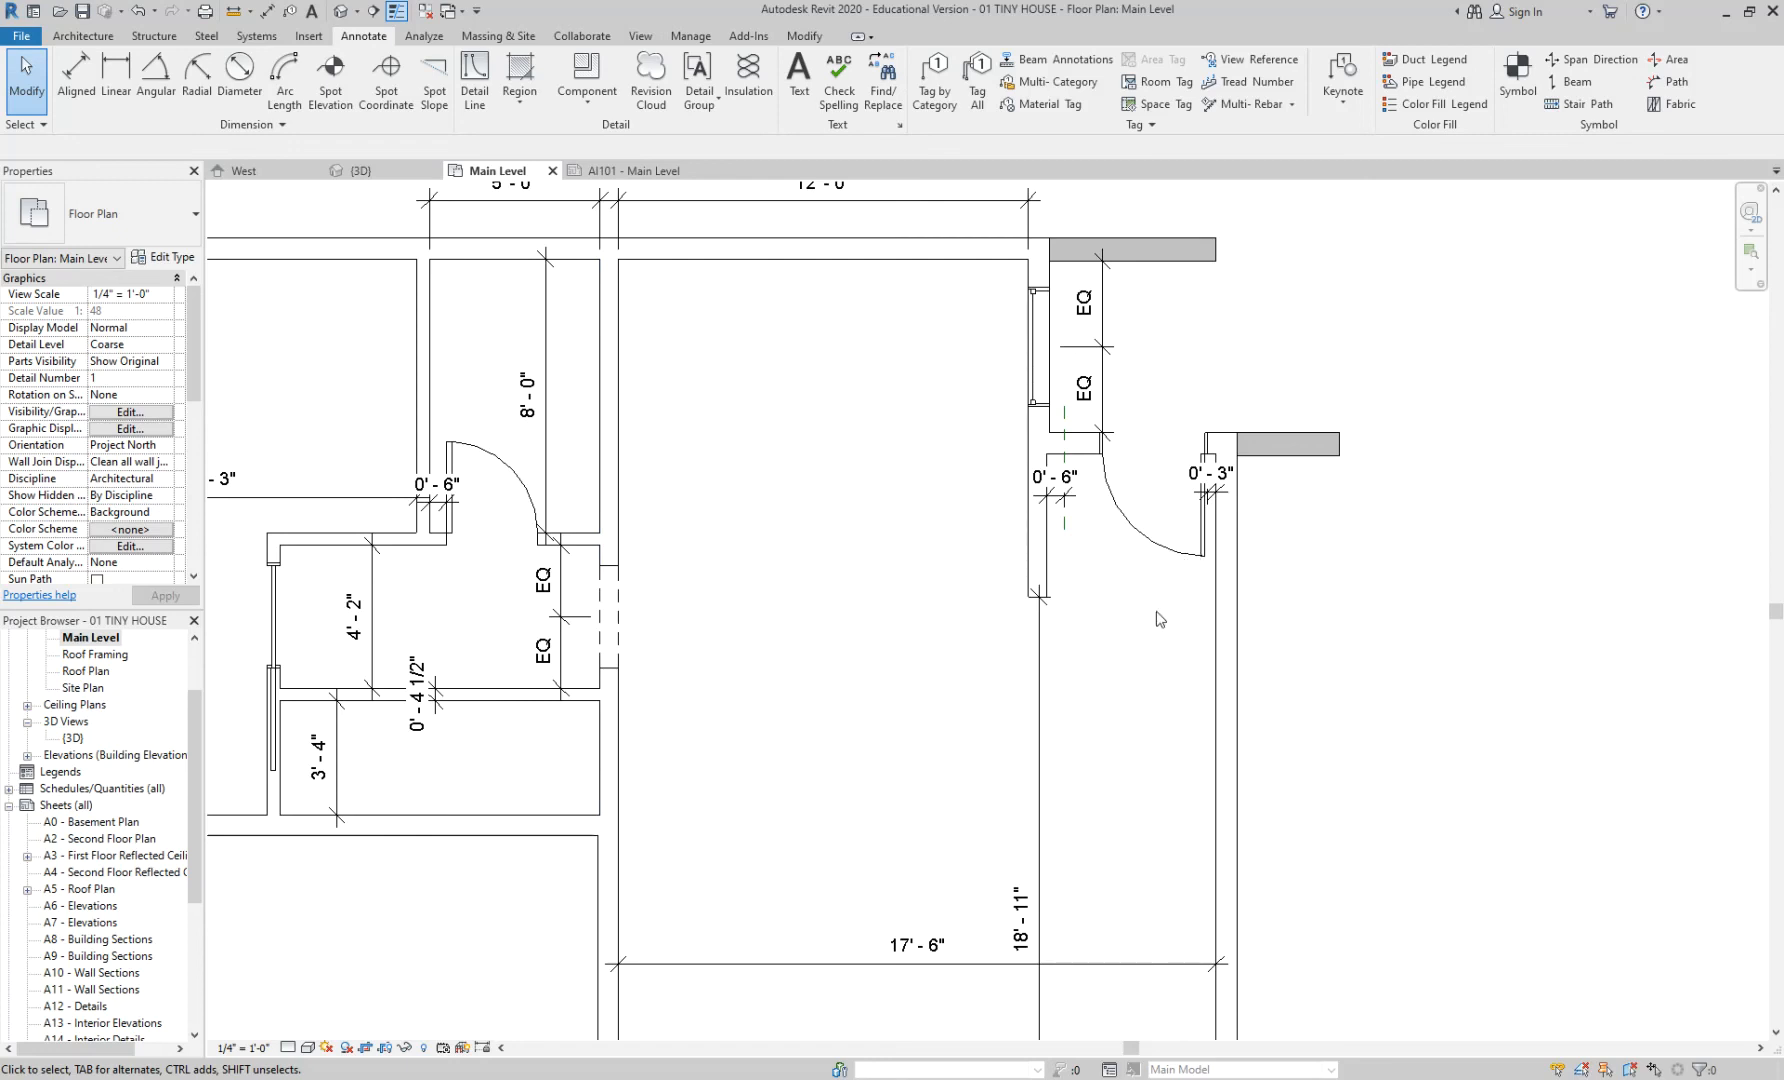
pyautogui.scroll(1, 1158, 583)
pyautogui.moveTo(1170, 511); pyautogui.dragTo(1038, 555, button='middle')
pyautogui.moveTo(1023, 623); pyautogui.dragTo(927, 656, button='middle')
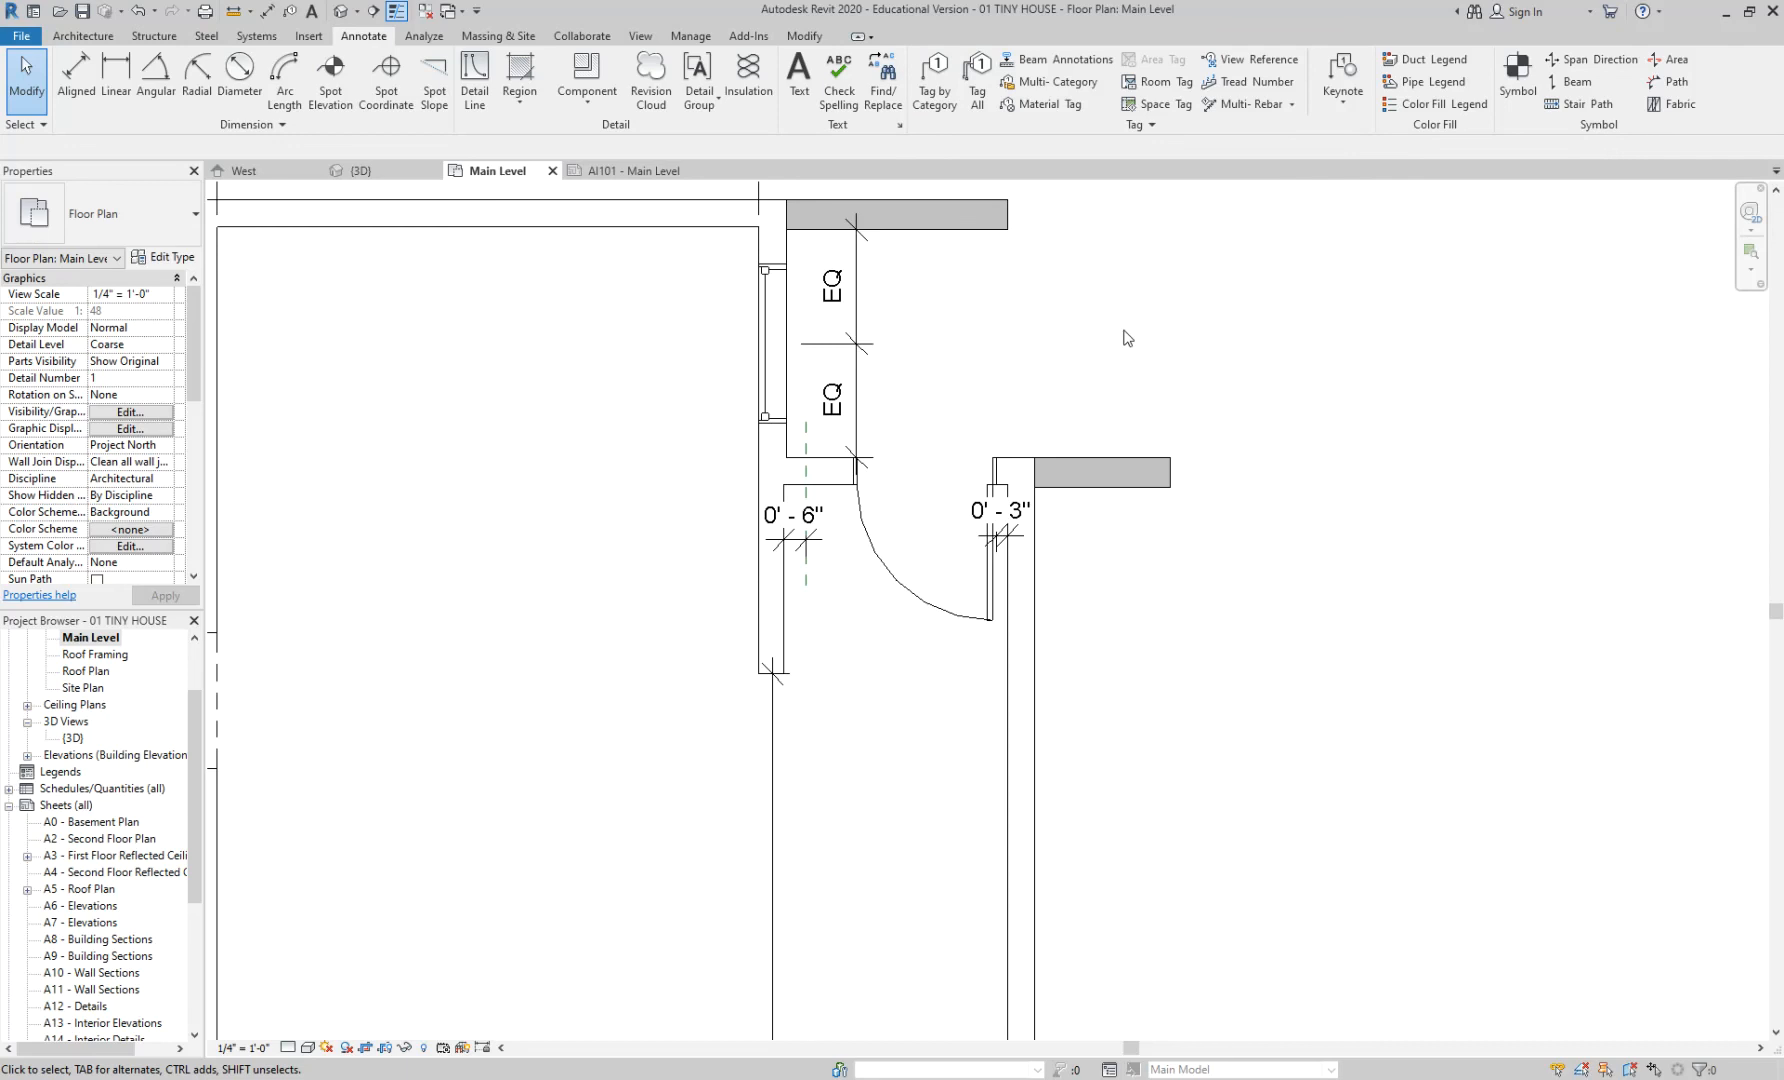
# - Start Tag by Category with TG, turn off the Leader option, then cancel tagging
pyautogui.press('t')
pyautogui.press('g')
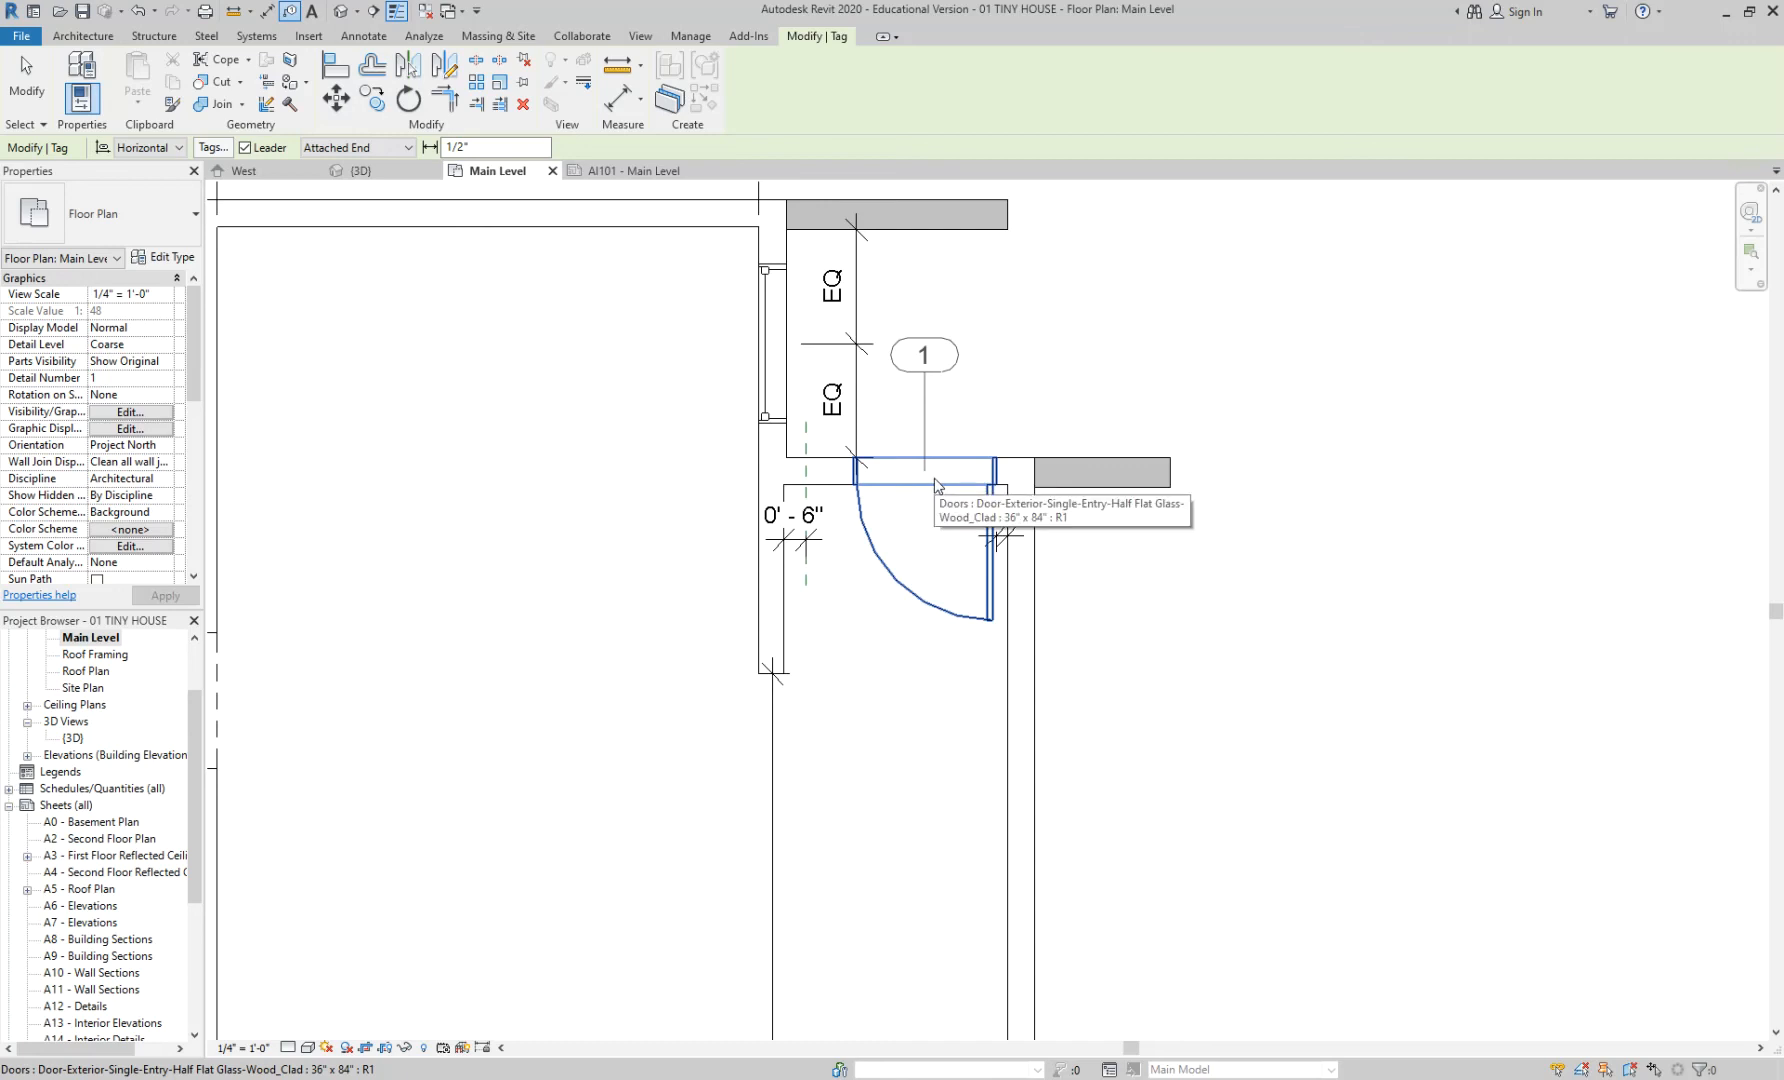
pyautogui.scroll(2, 925, 475)
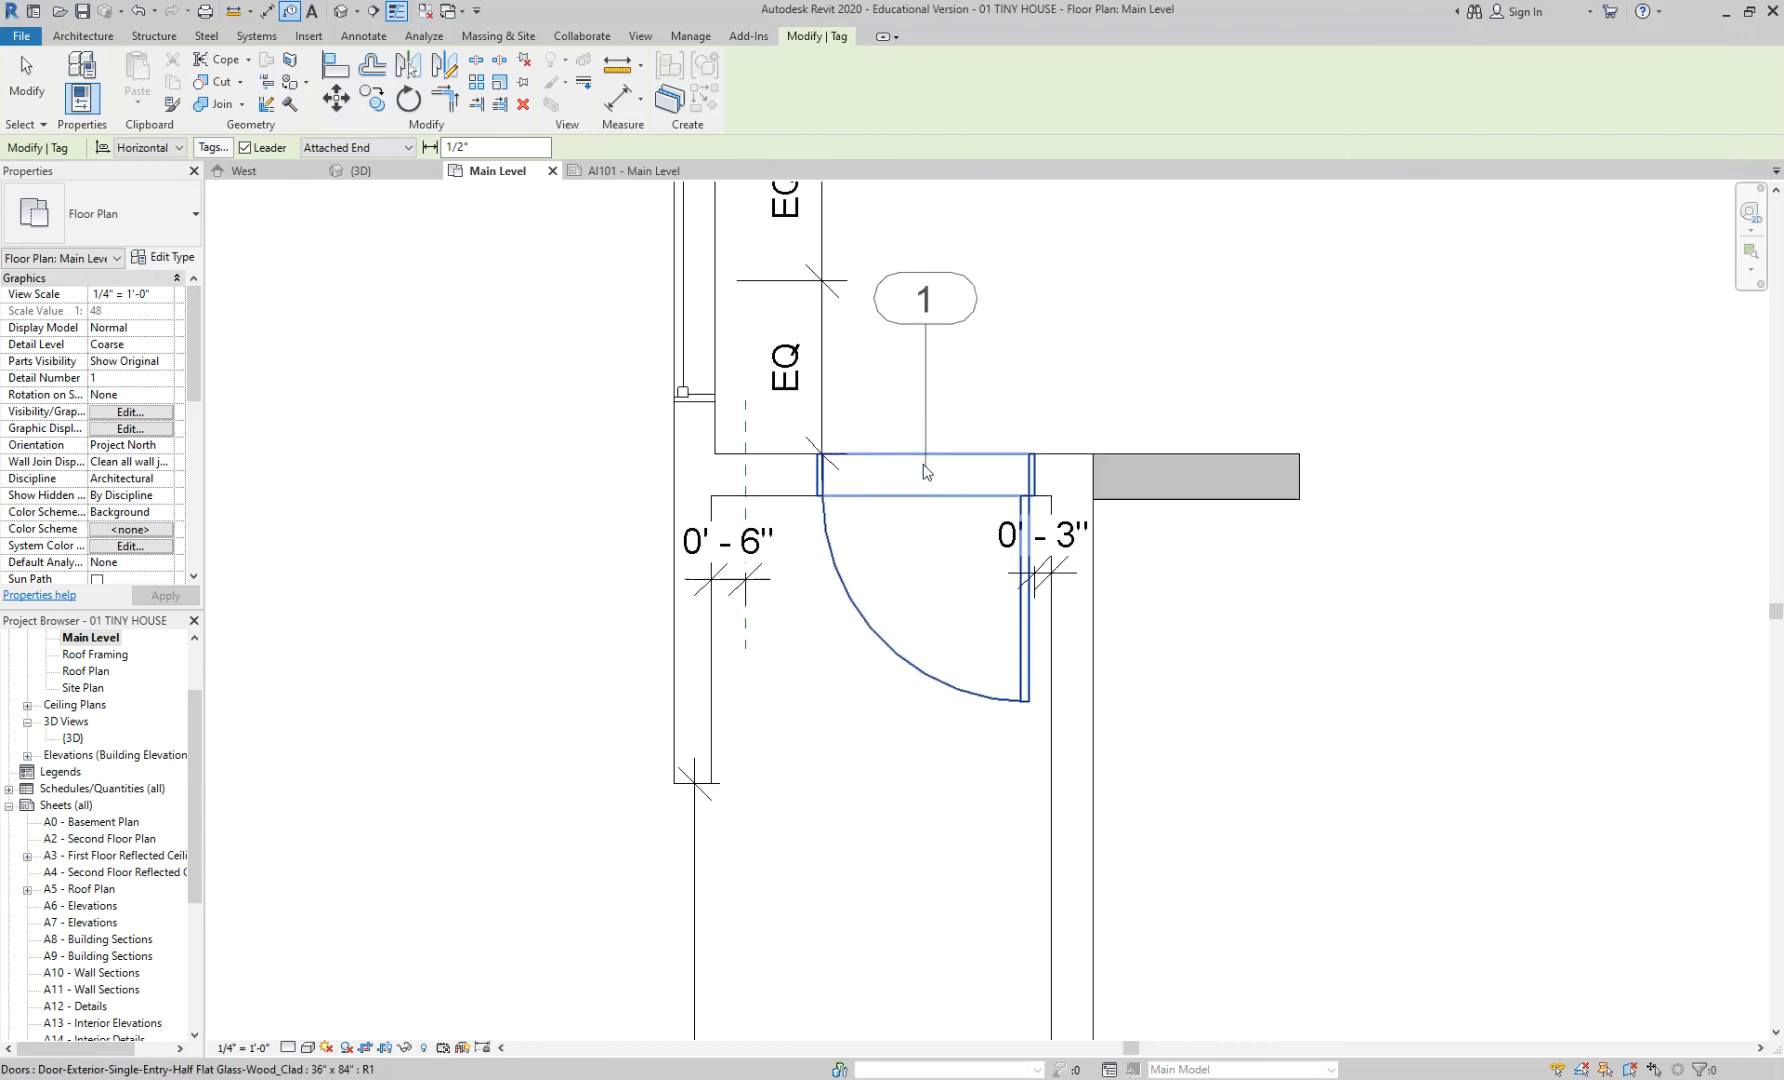
pyautogui.scroll(1, 926, 471)
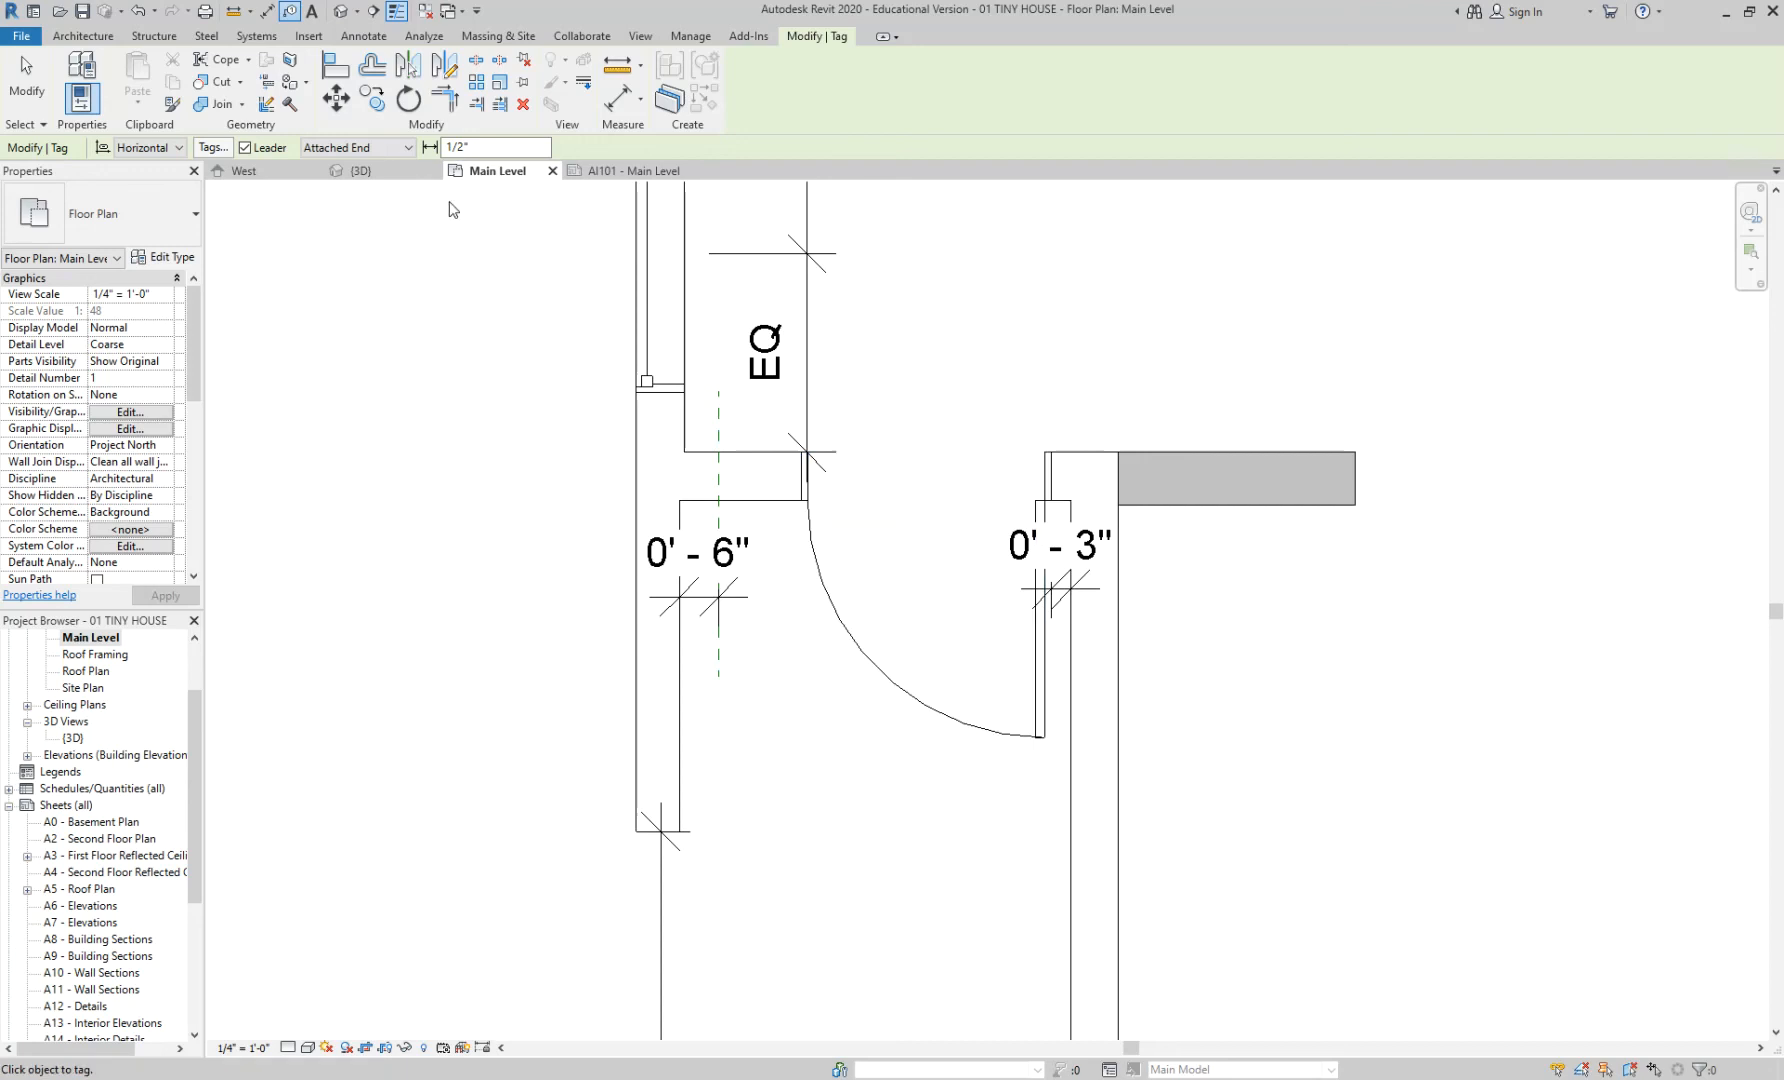
pyautogui.click(245, 148)
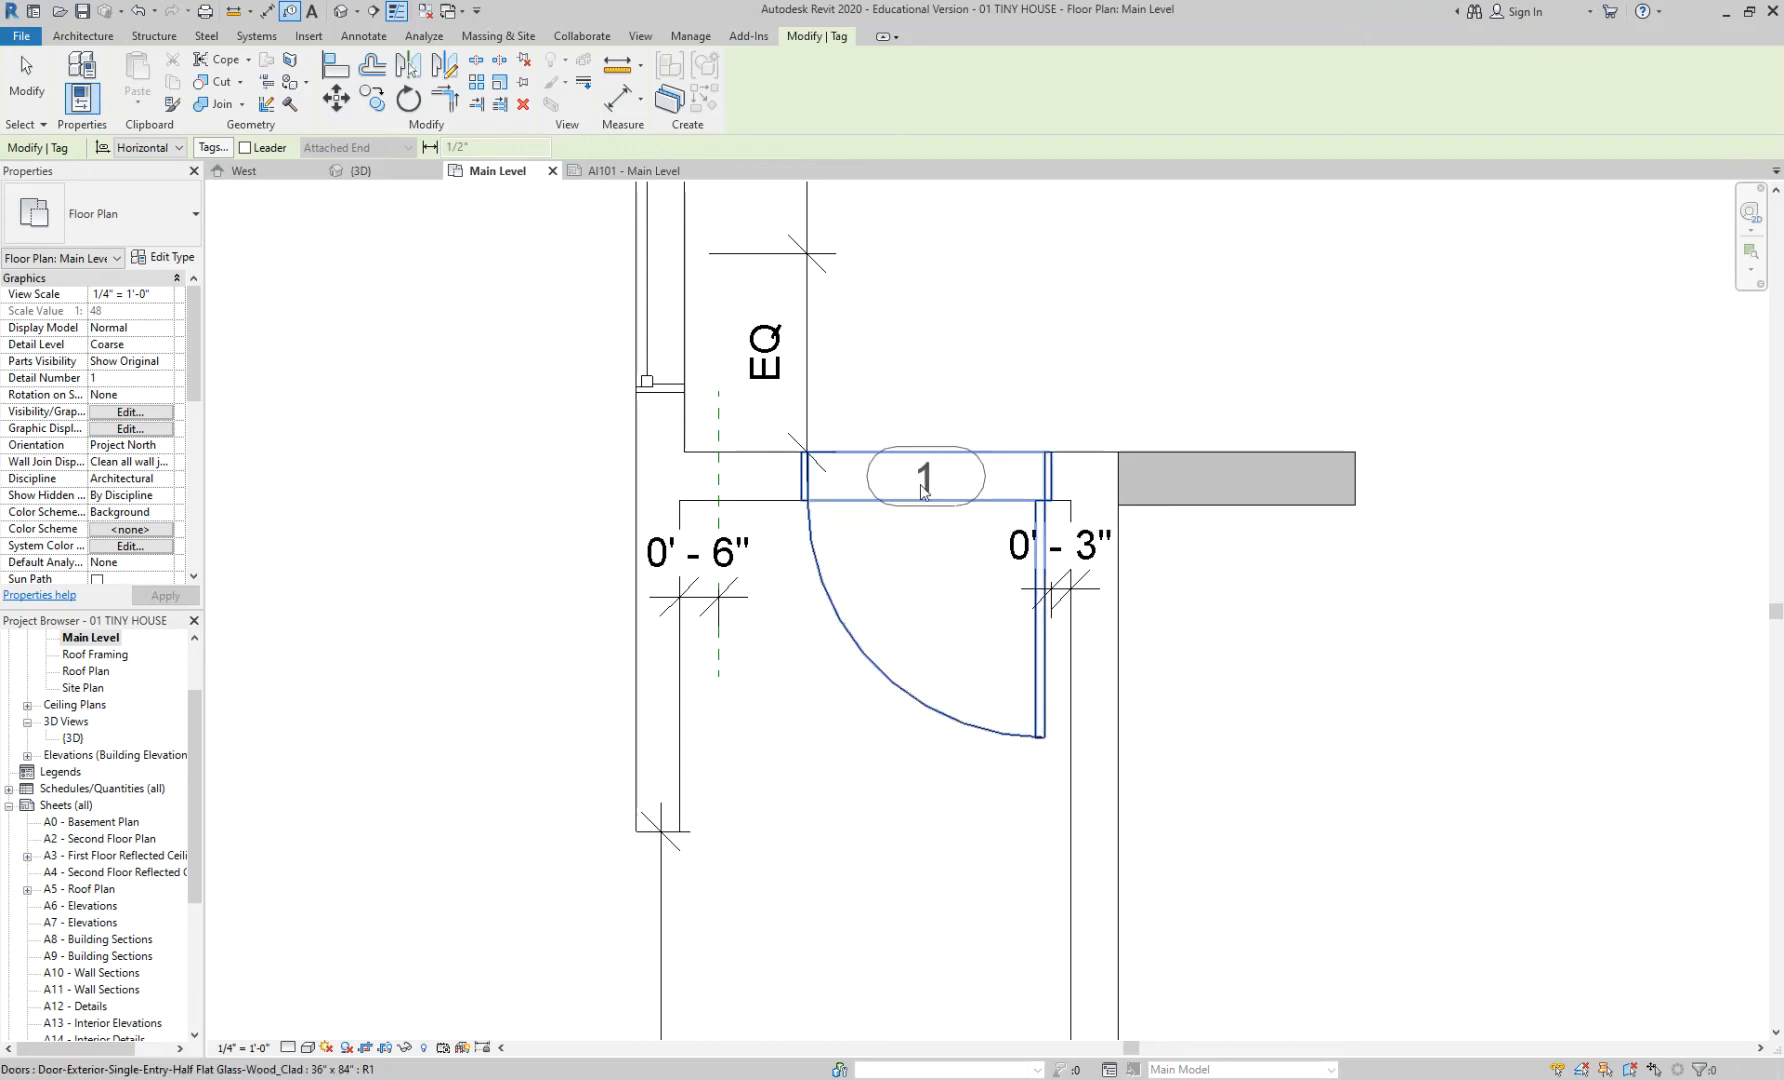
pyautogui.press('Escape')
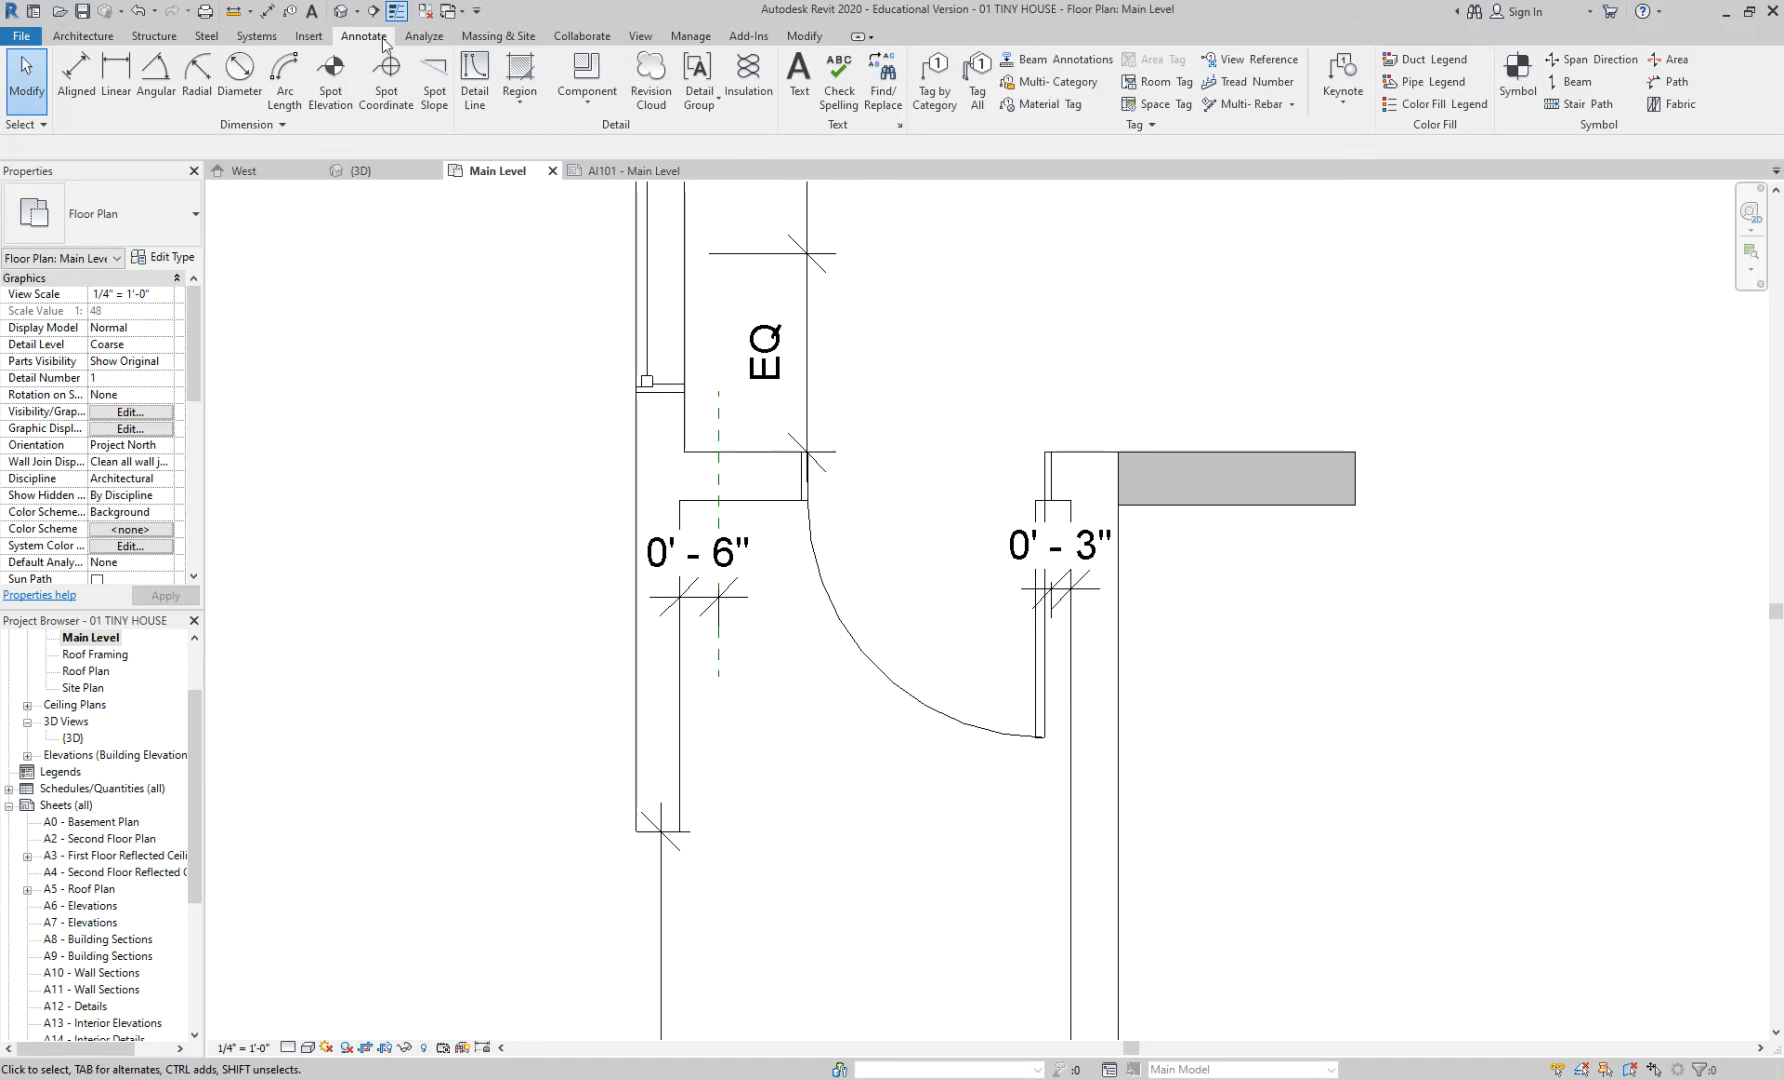
# - Place door tag 1 on the front entry door with Tag by Category
pyautogui.click(935, 95)
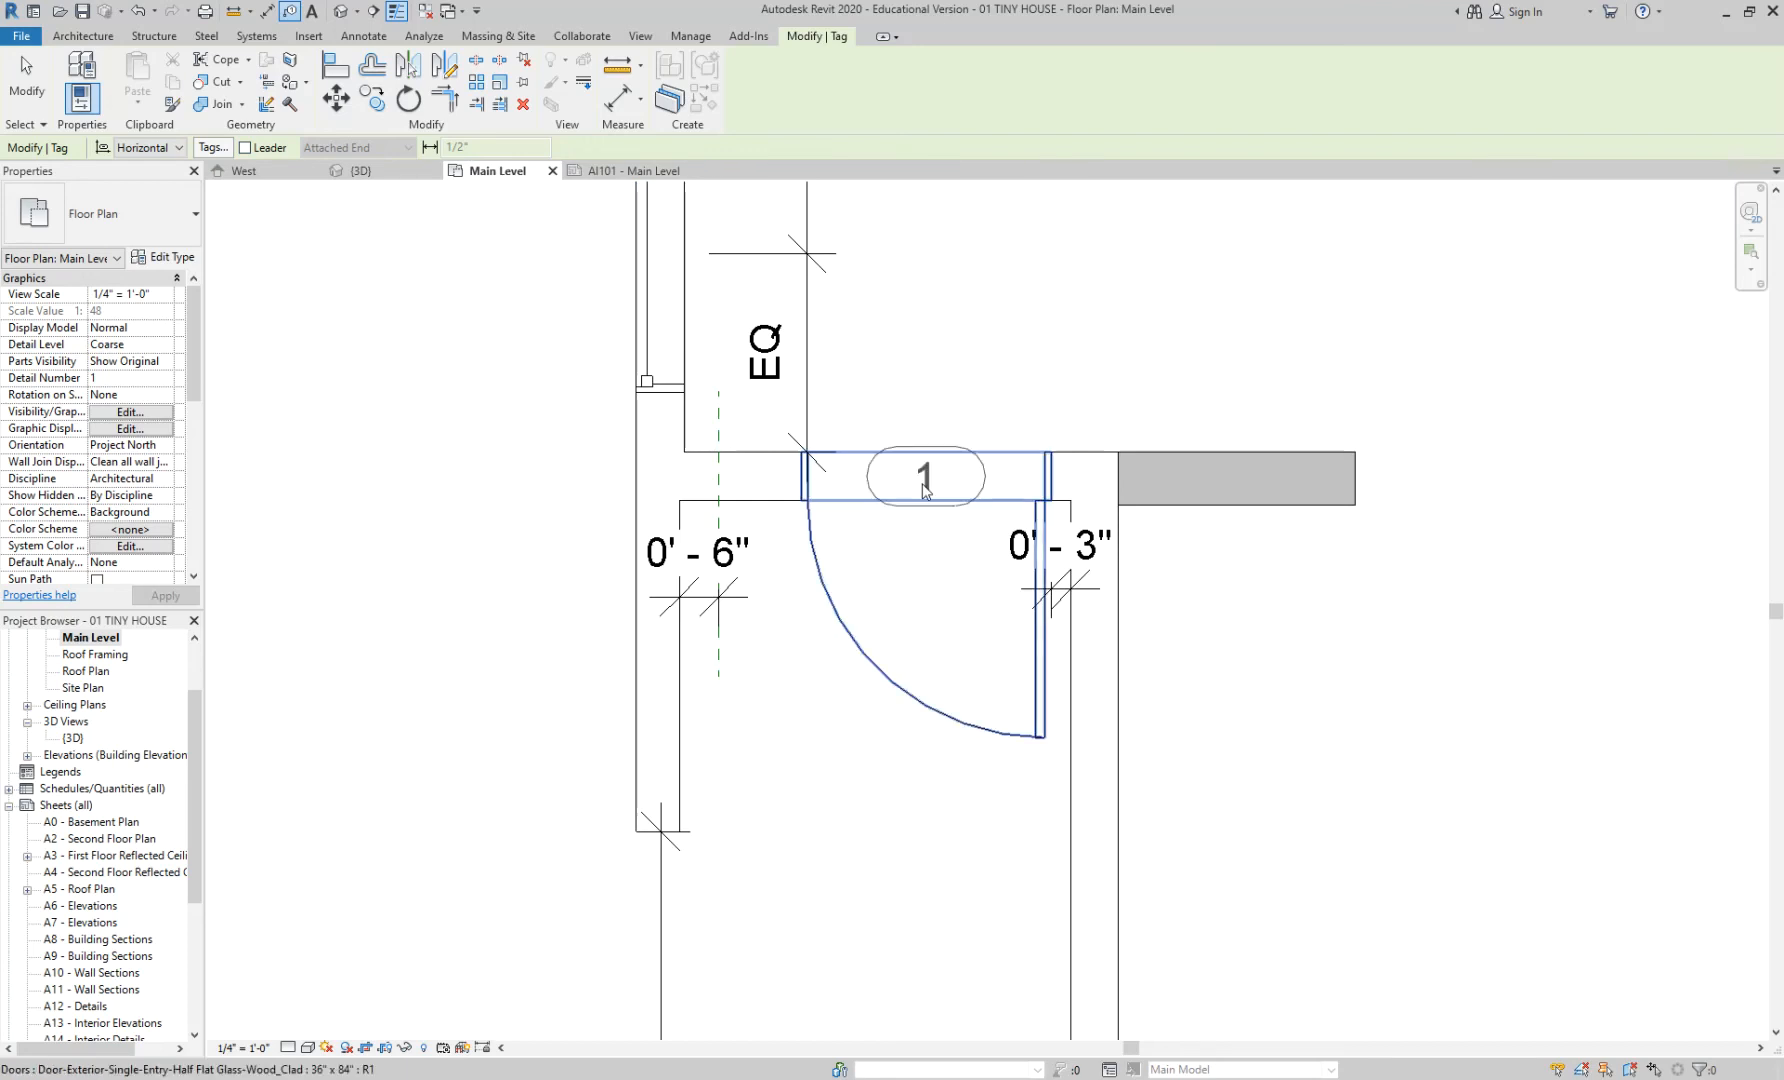
pyautogui.click(923, 488)
pyautogui.scroll(-4, 963, 562)
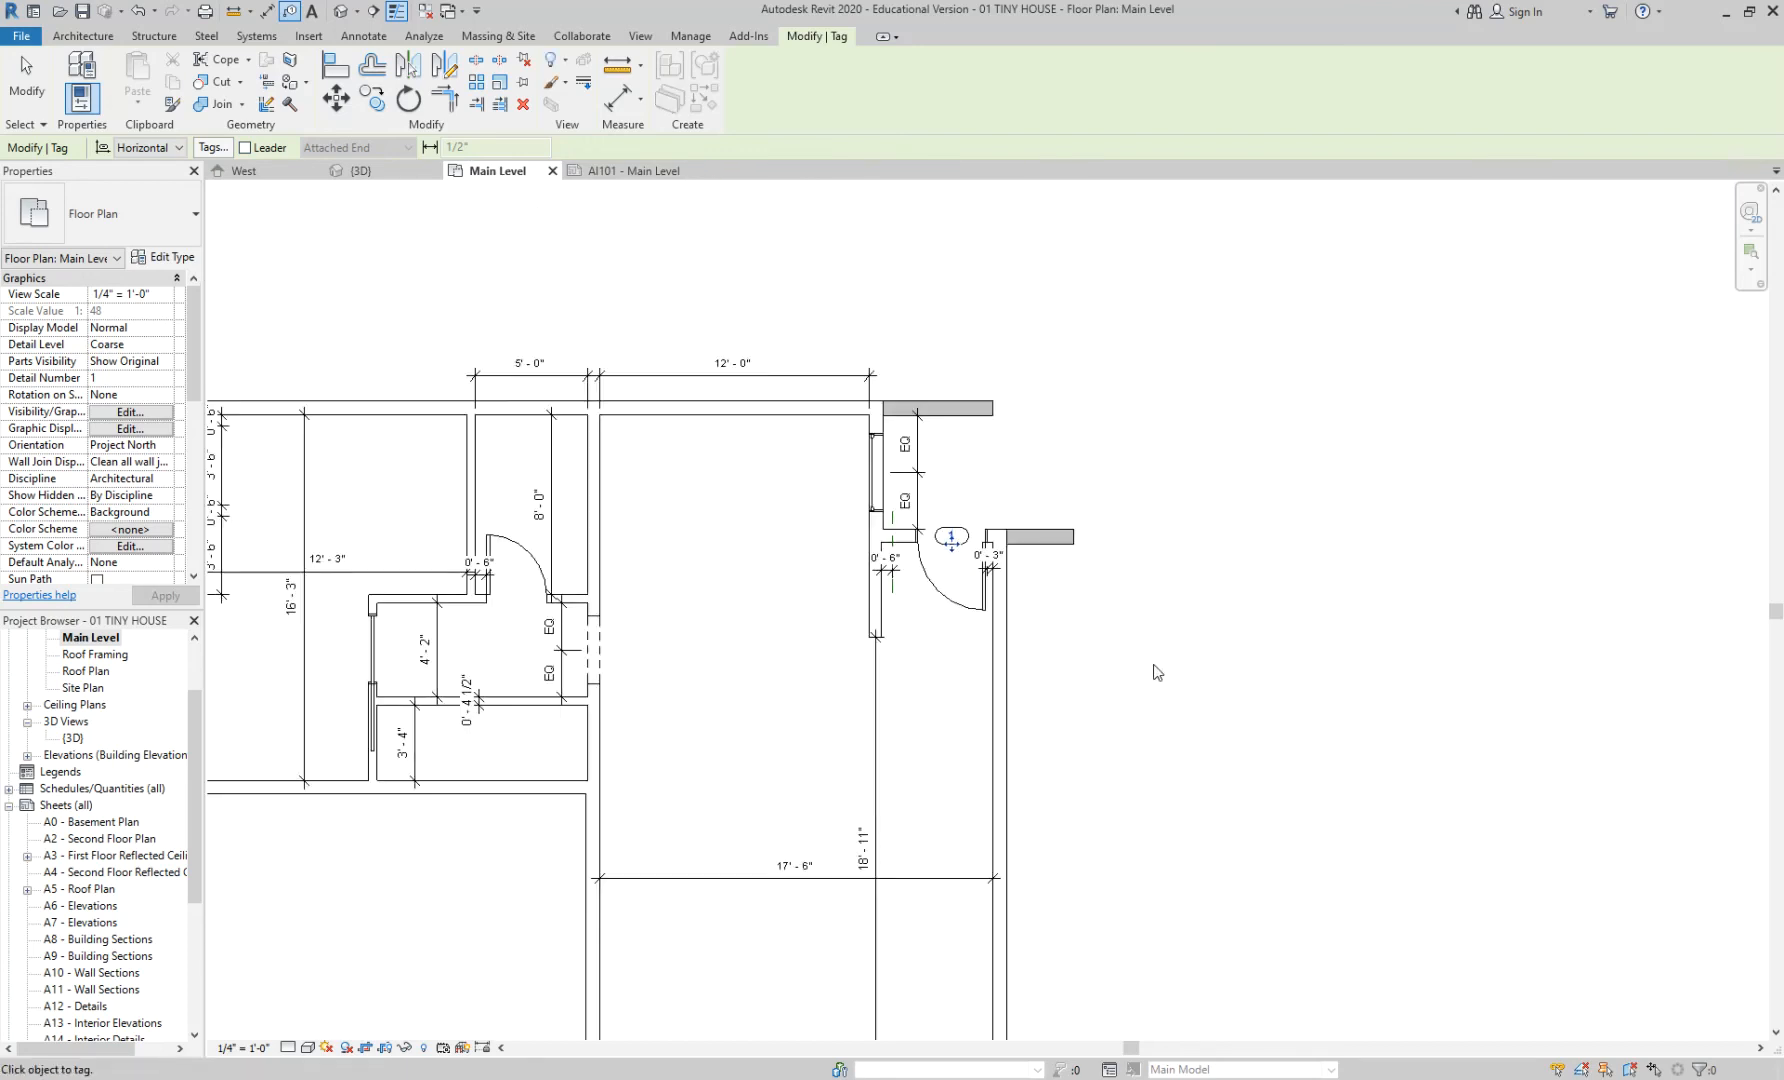
pyautogui.click(1100, 649)
pyautogui.moveTo(827, 583); pyautogui.dragTo(1225, 429, button='middle')
pyautogui.scroll(1, 1225, 429)
pyautogui.scroll(2, 1228, 435)
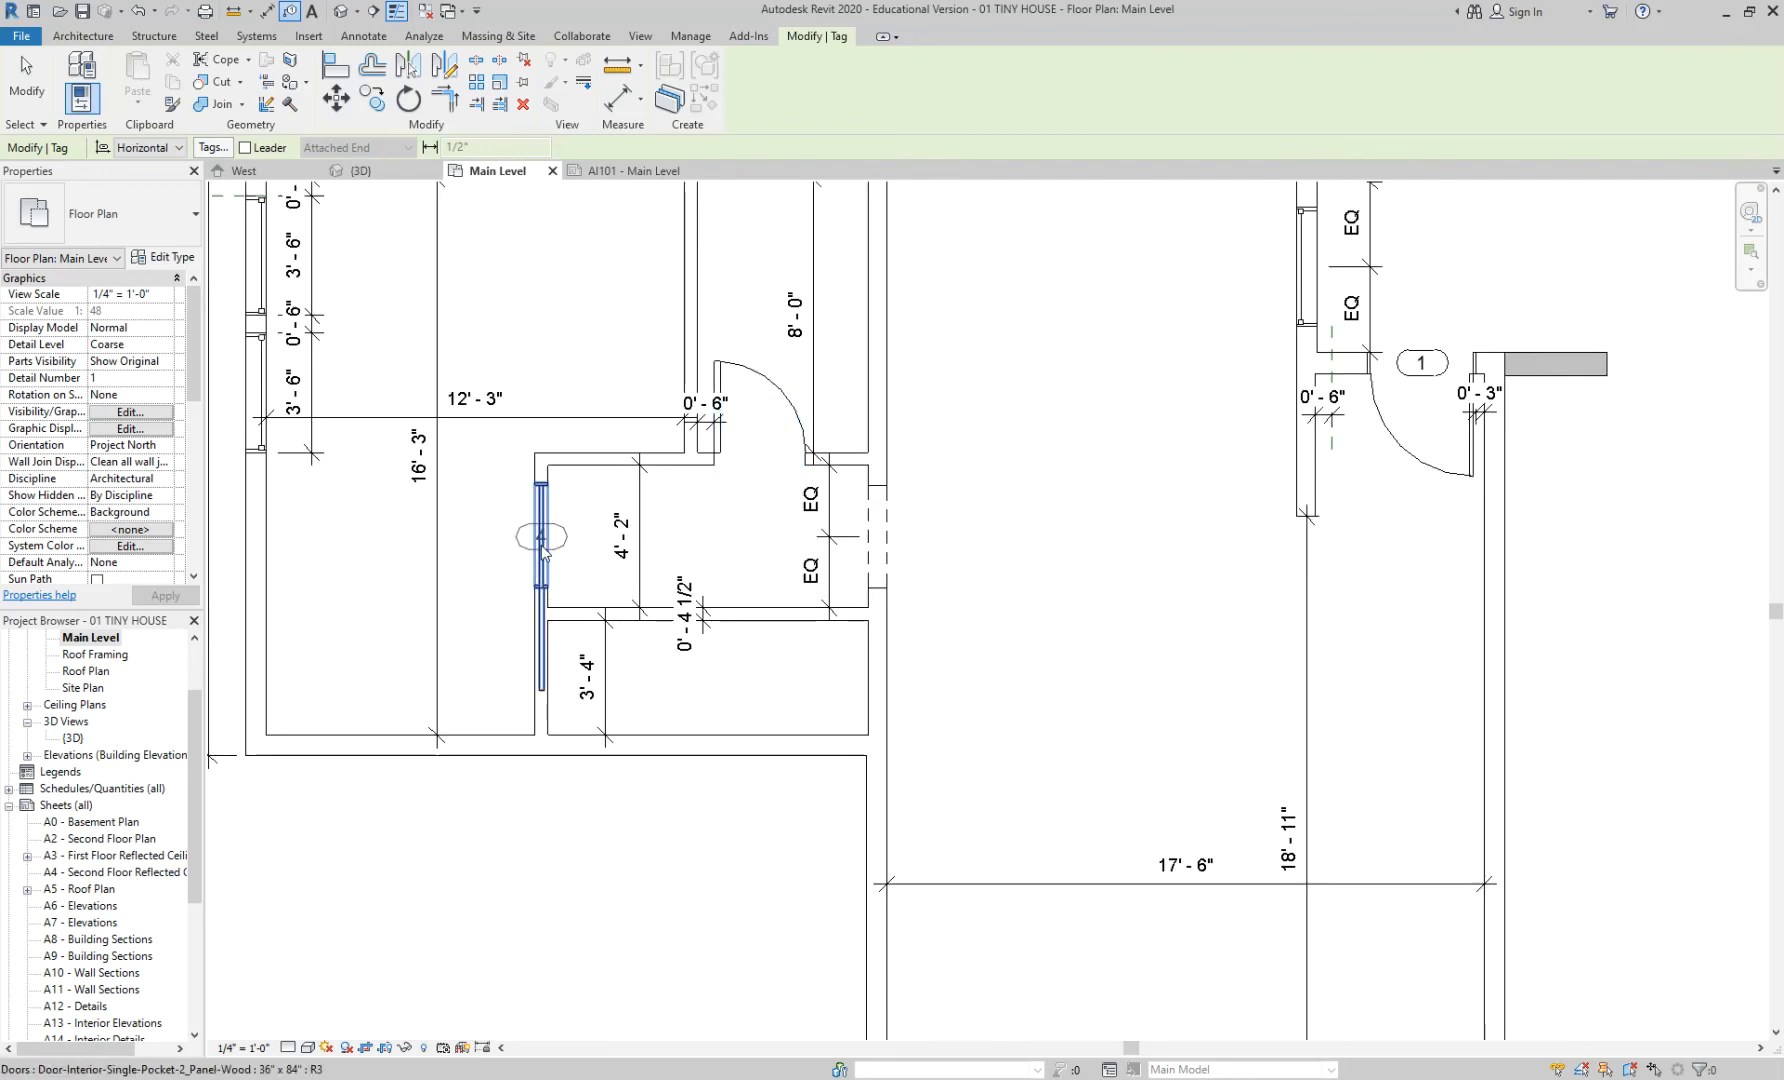
pyautogui.scroll(-1, 543, 550)
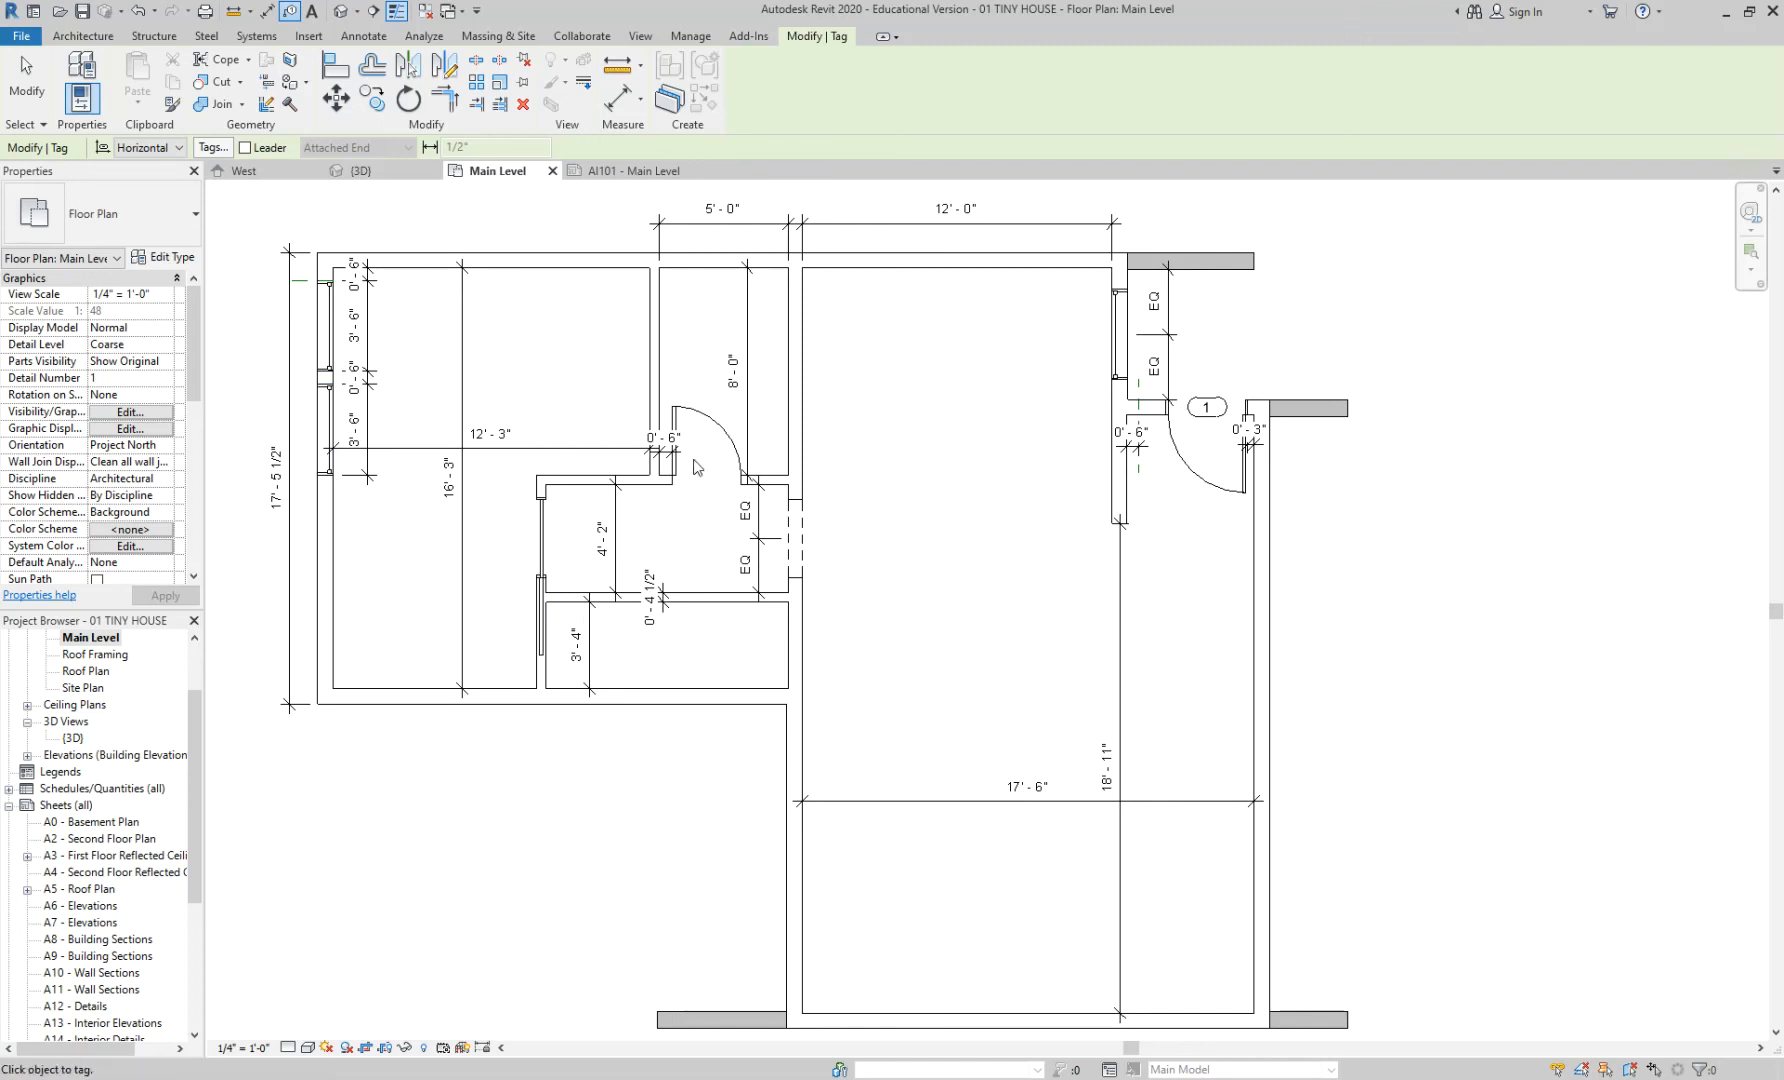
pyautogui.press('Escape')
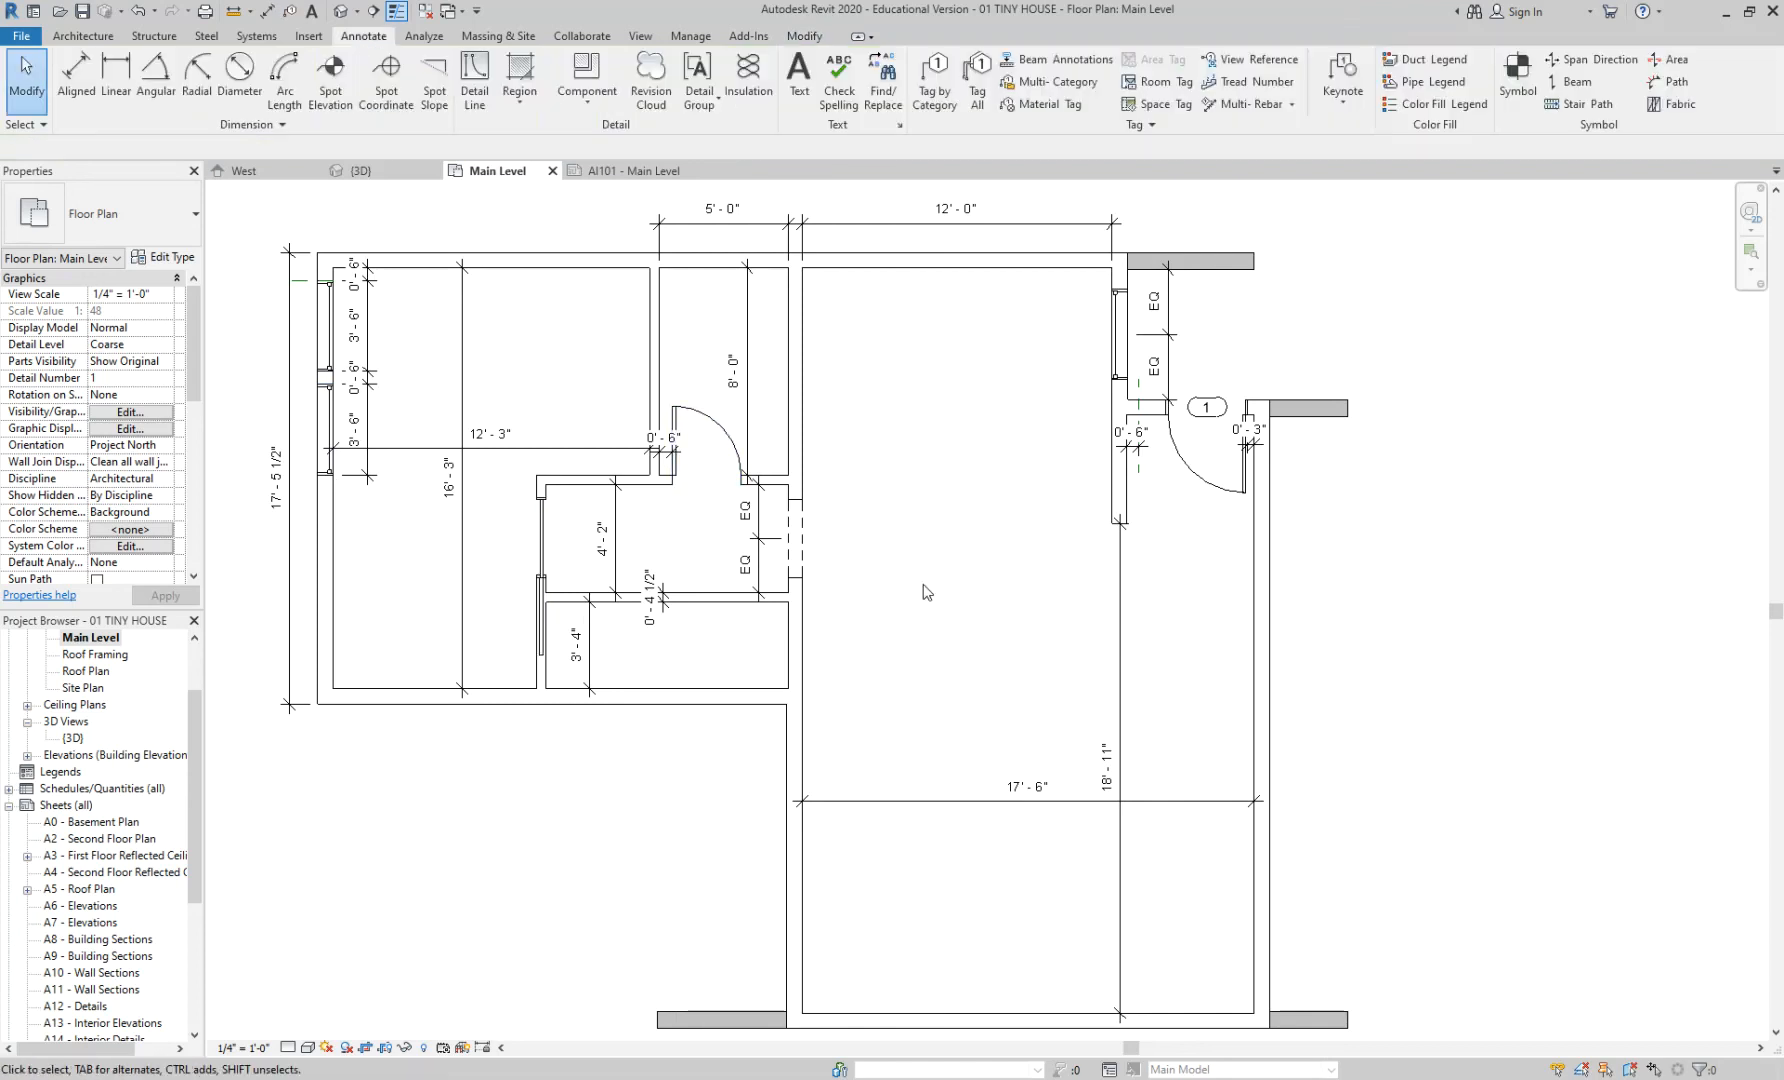
pyautogui.scroll(2, 600, 495)
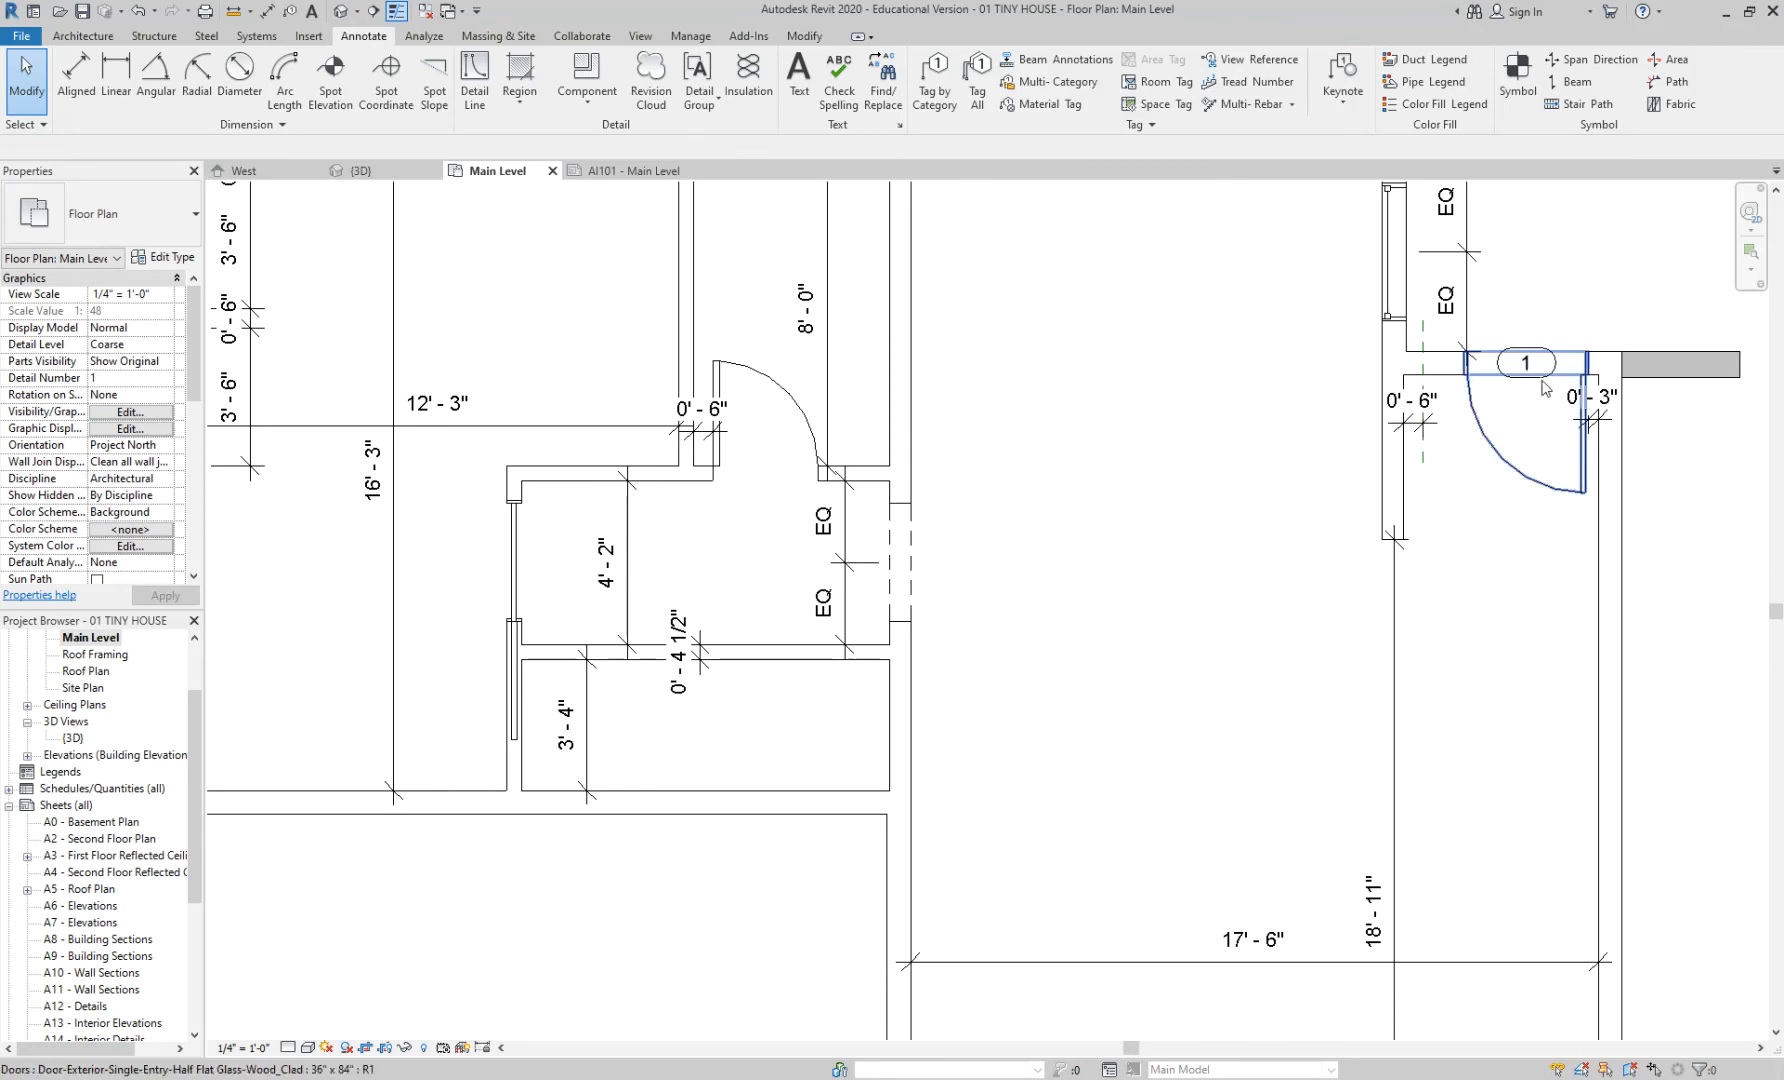
# - Tag the entry door again with TG, then undo that door tag
pyautogui.press('t')
pyautogui.press('g')
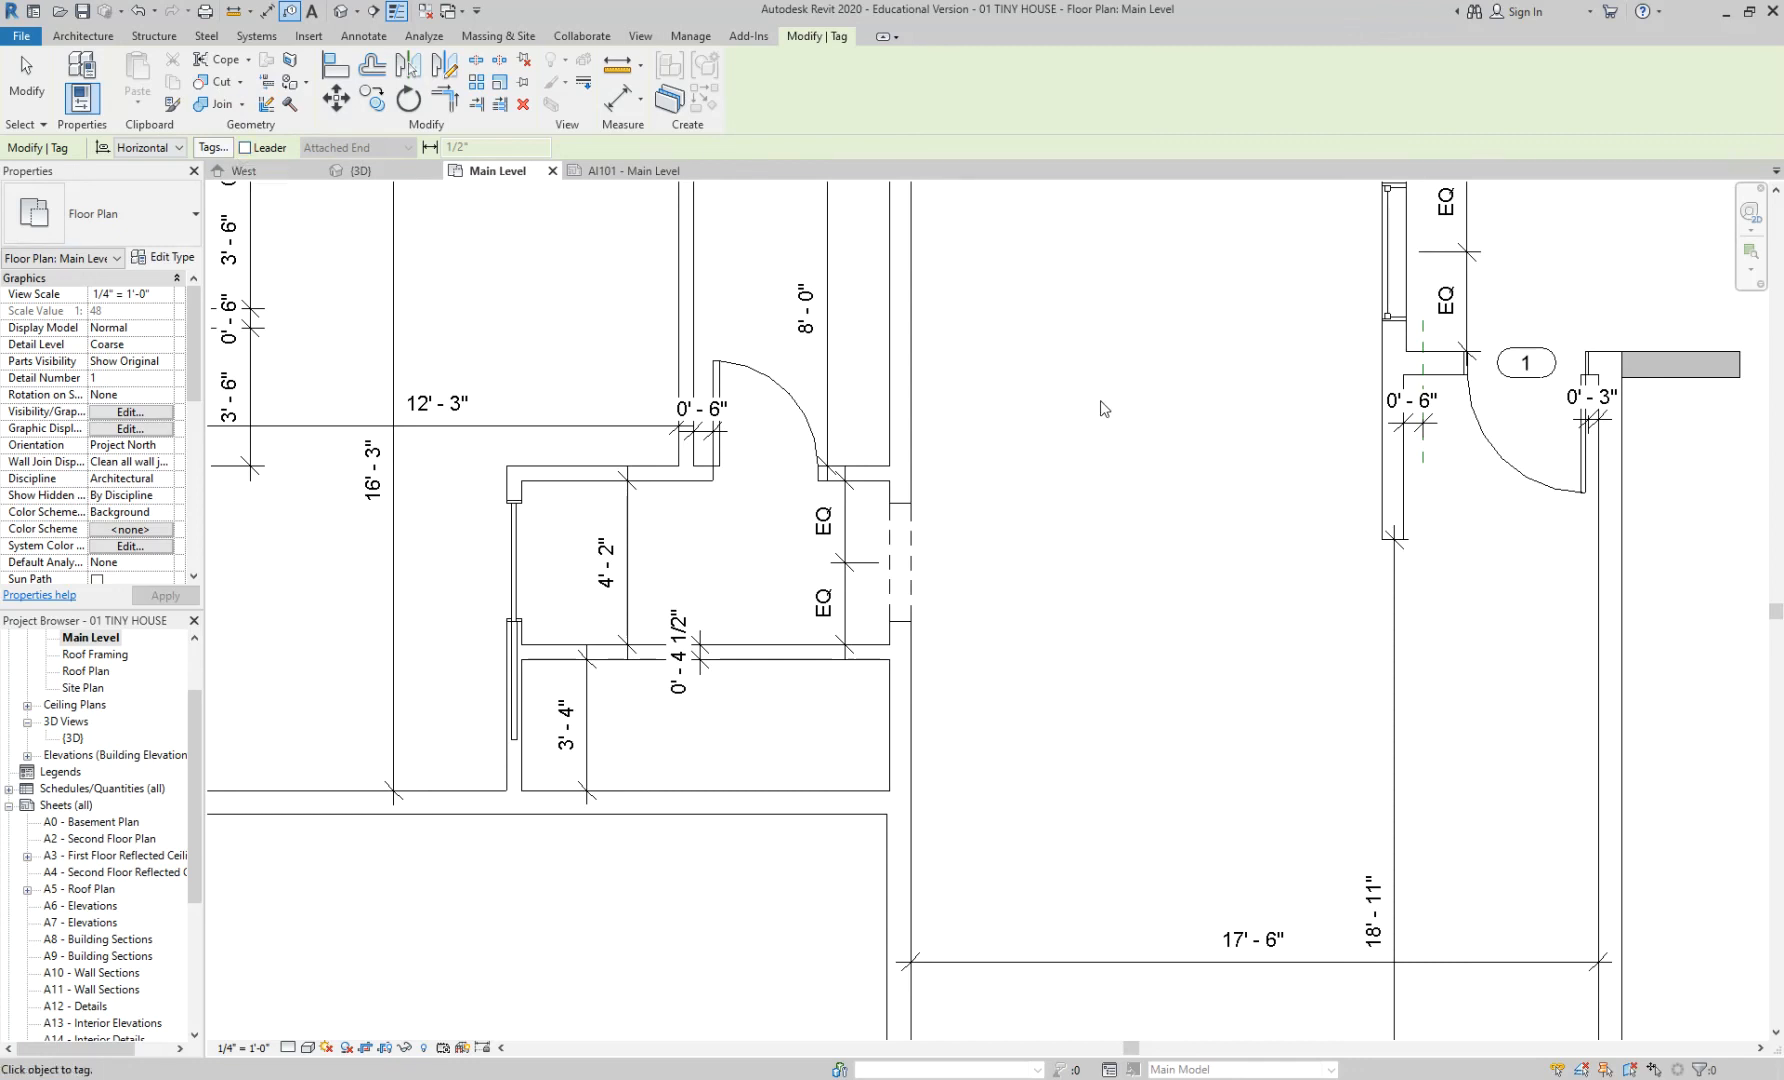
pyautogui.click(1467, 462)
pyautogui.press('Escape')
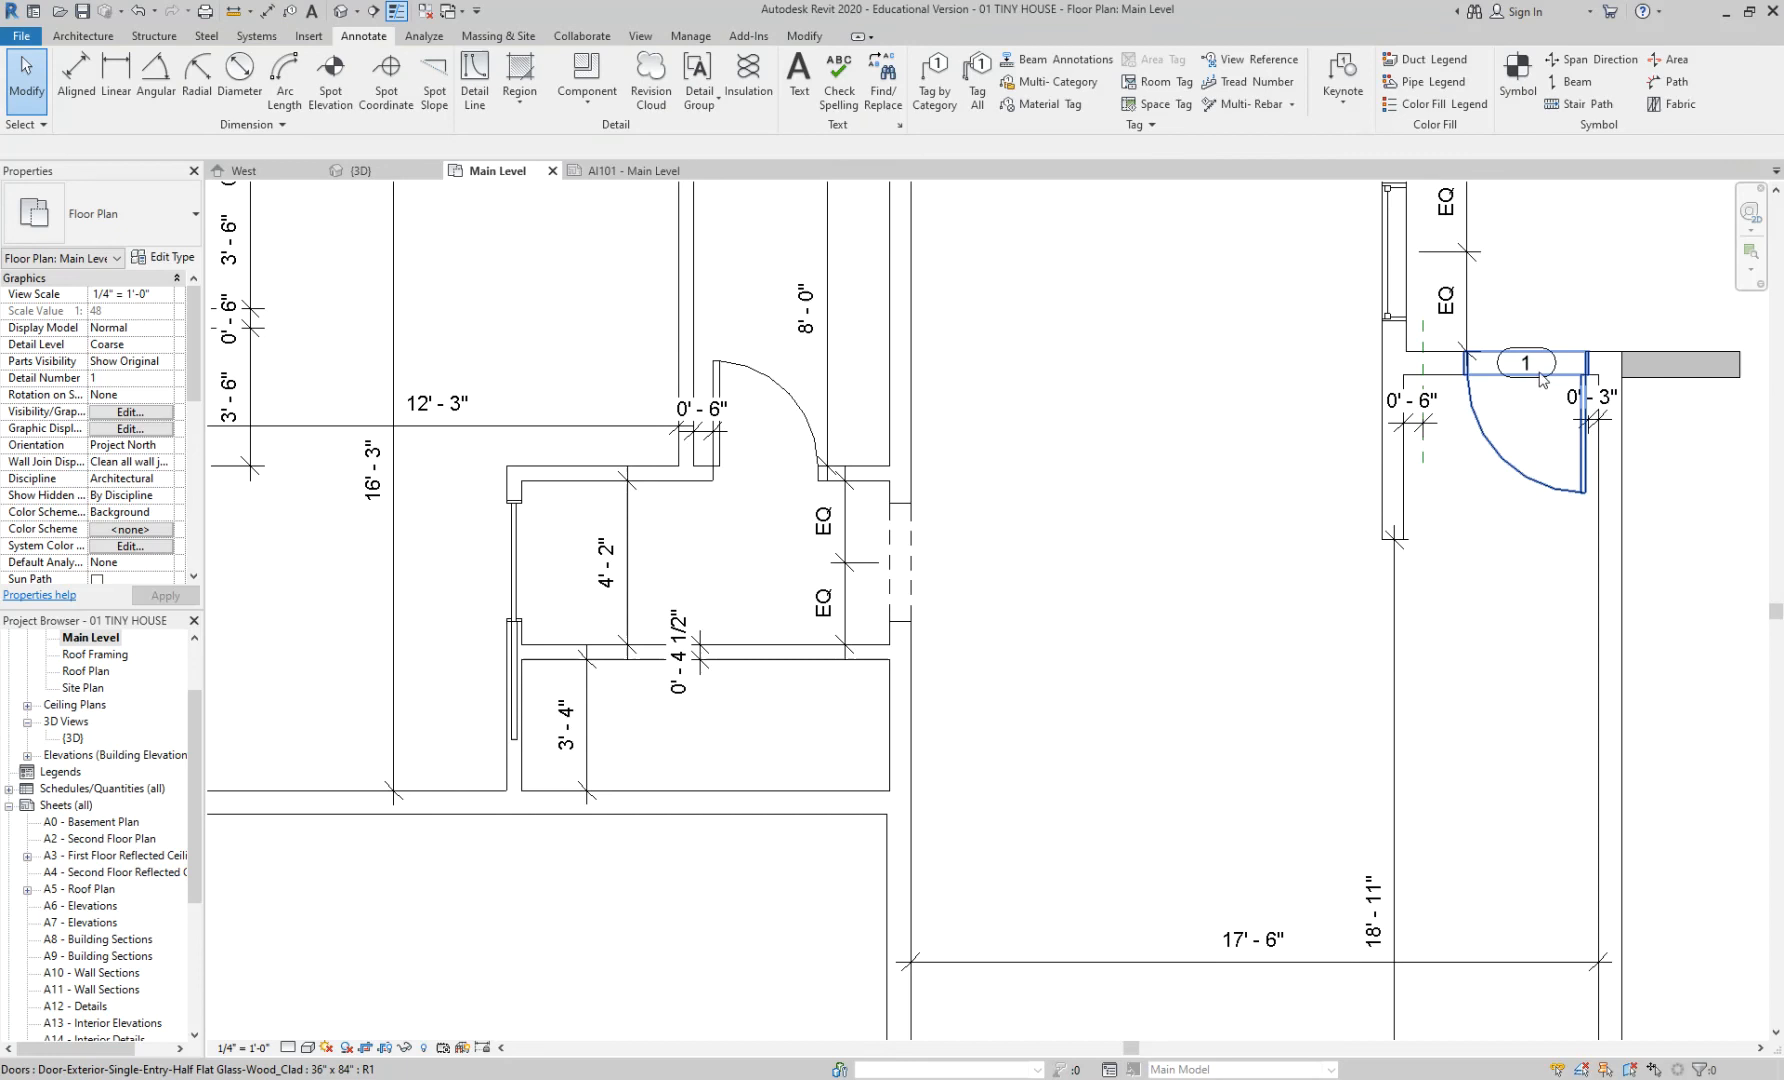
pyautogui.scroll(2, 1540, 352)
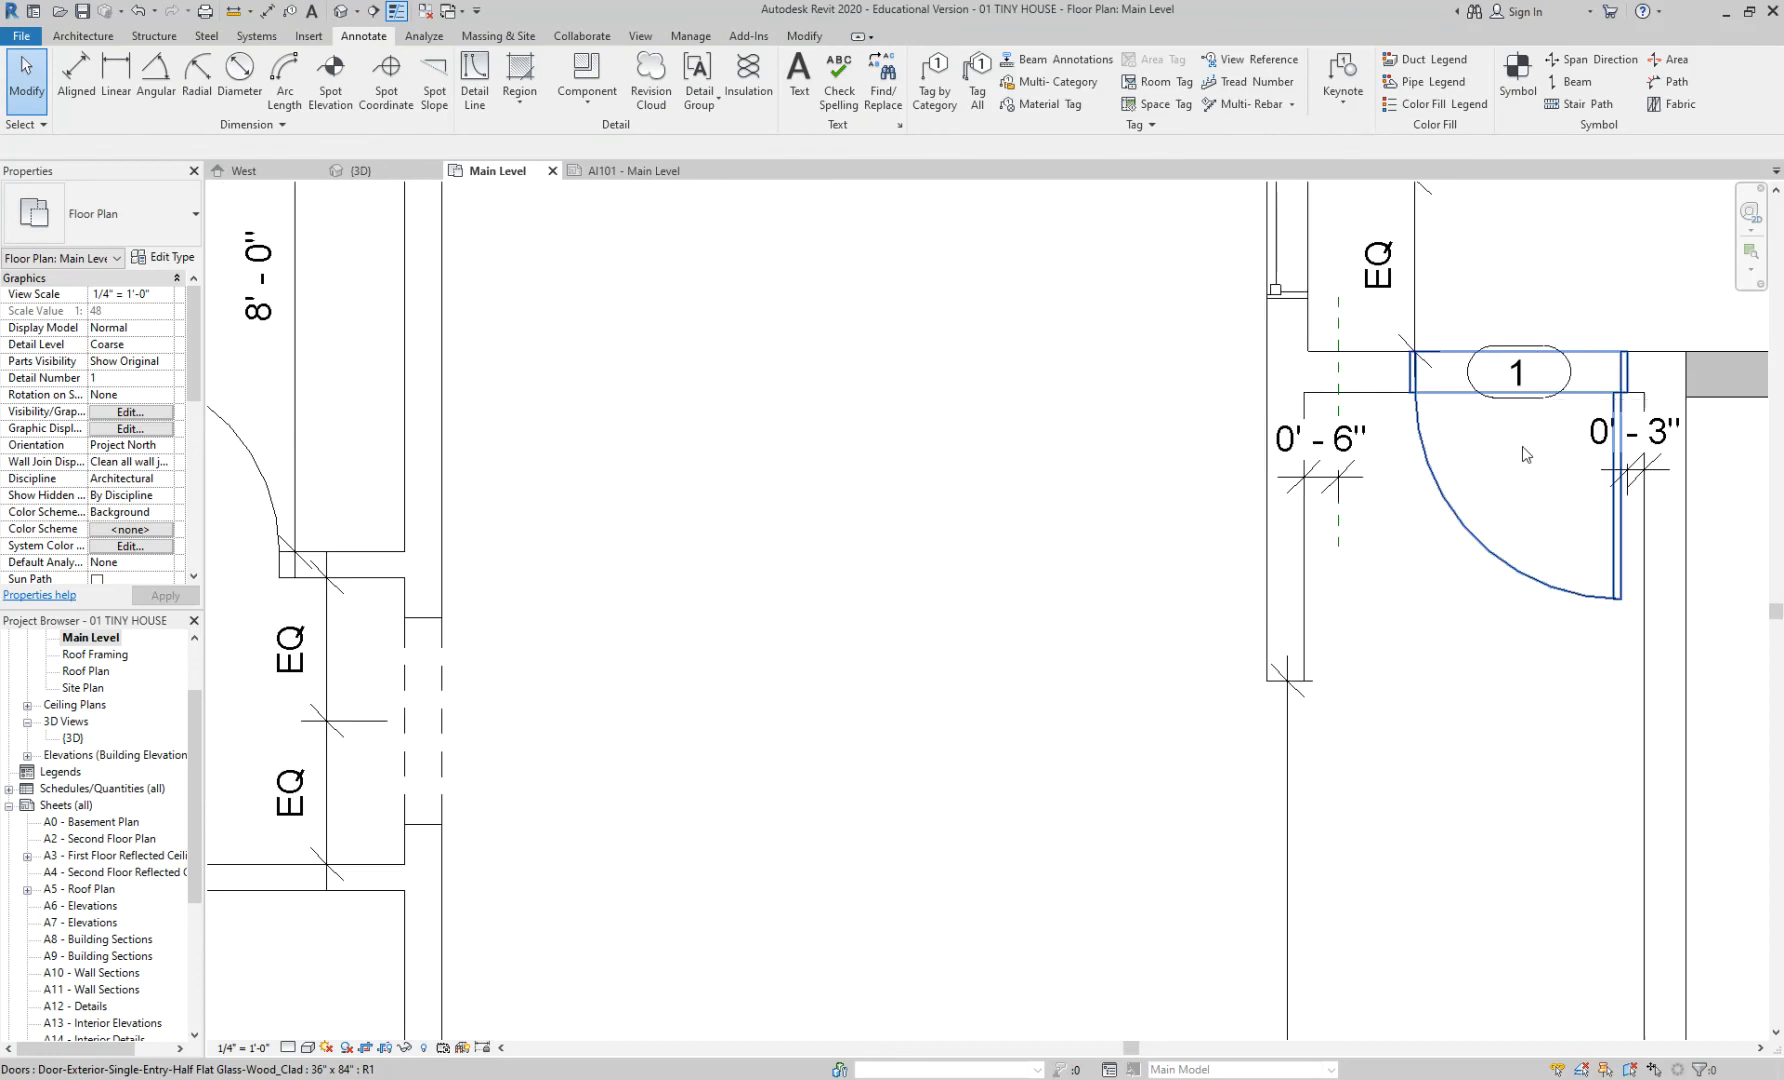
pyautogui.hotkey('ctrl', 'z')
pyautogui.scroll(-1, 1250, 505)
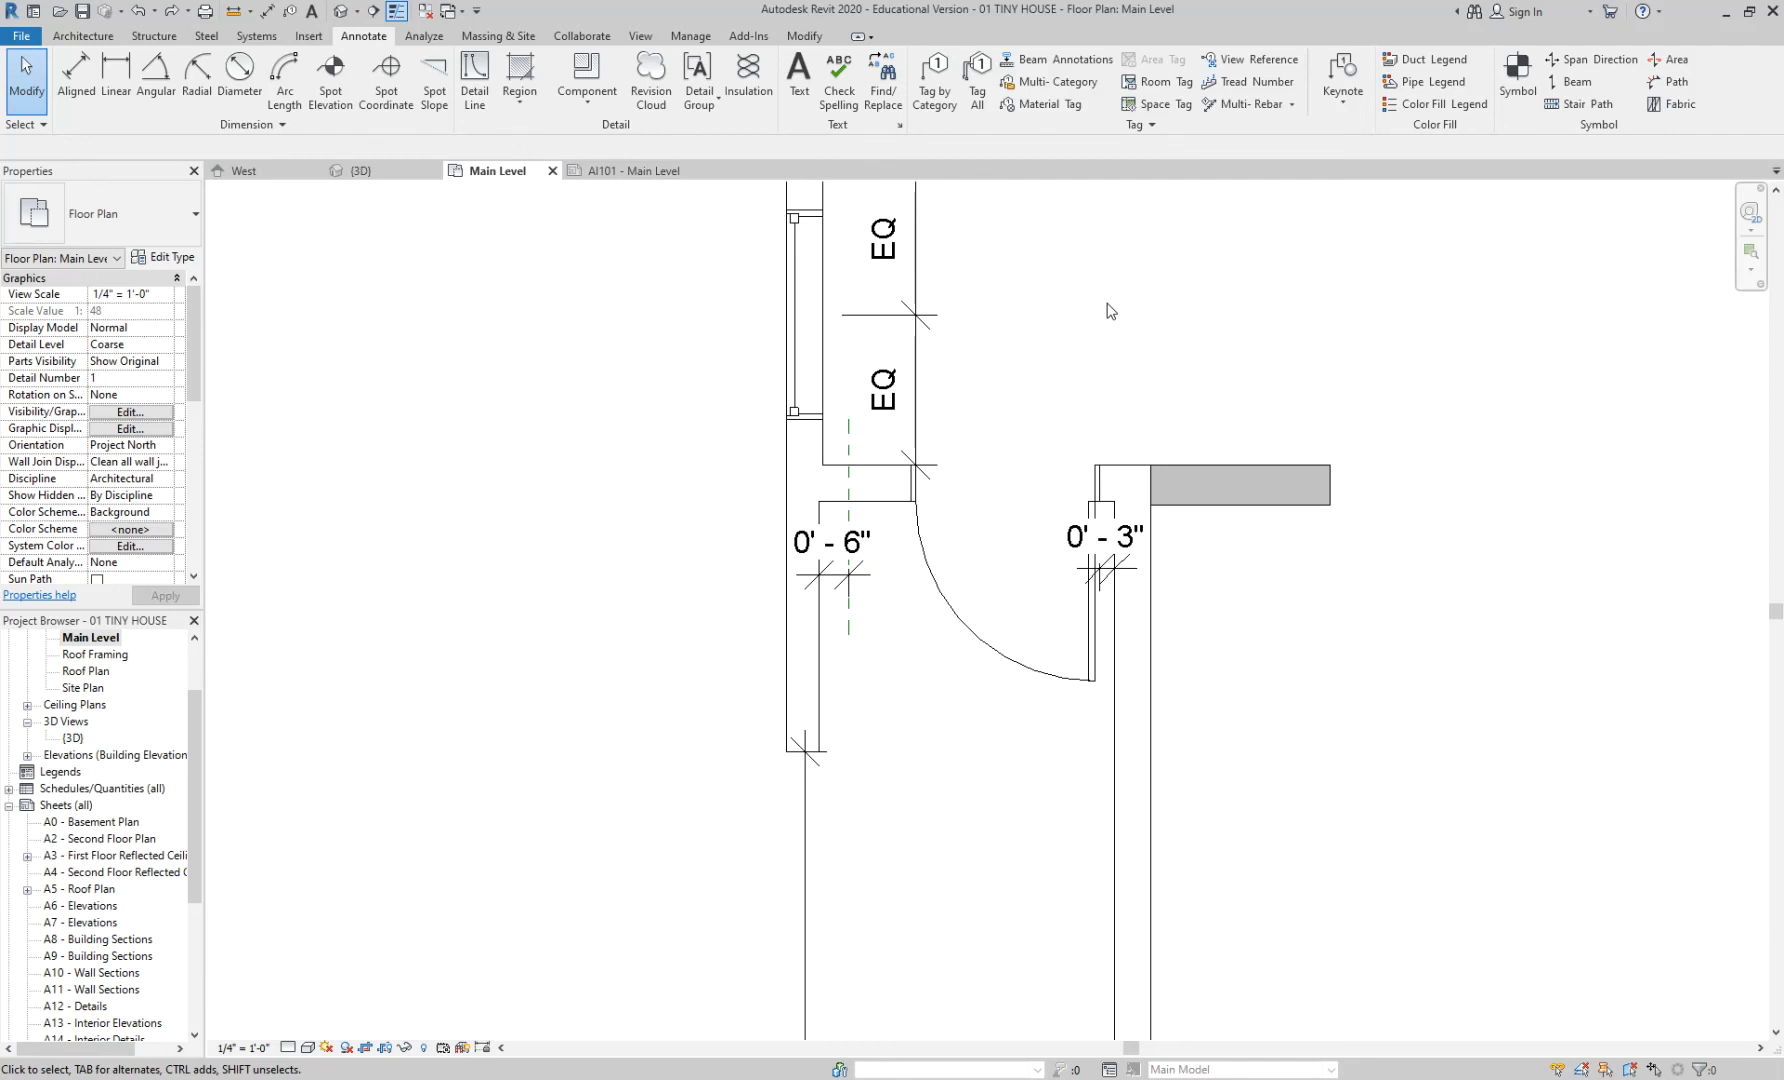
pyautogui.scroll(-5, 962, 306)
pyautogui.moveTo(652, 466); pyautogui.dragTo(972, 434, button='middle')
pyautogui.scroll(2, 964, 431)
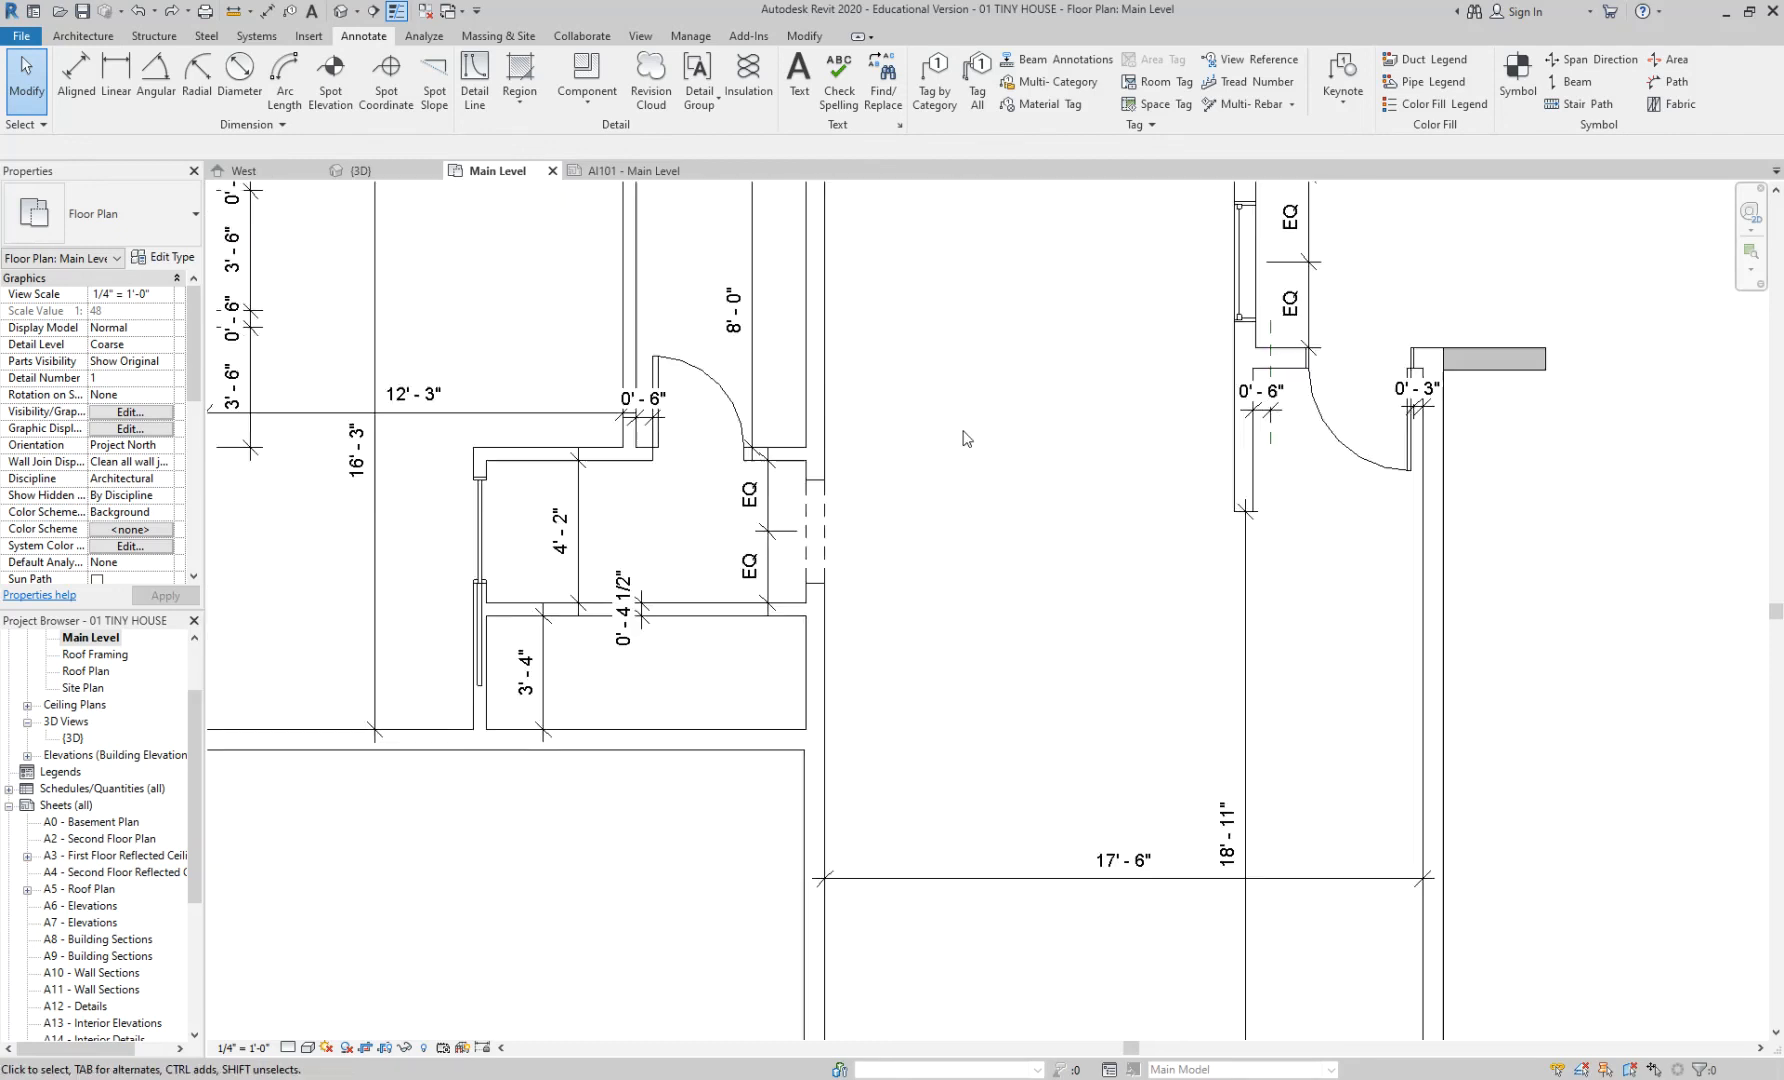
pyautogui.moveTo(930, 325); pyautogui.dragTo(991, 368, button='middle')
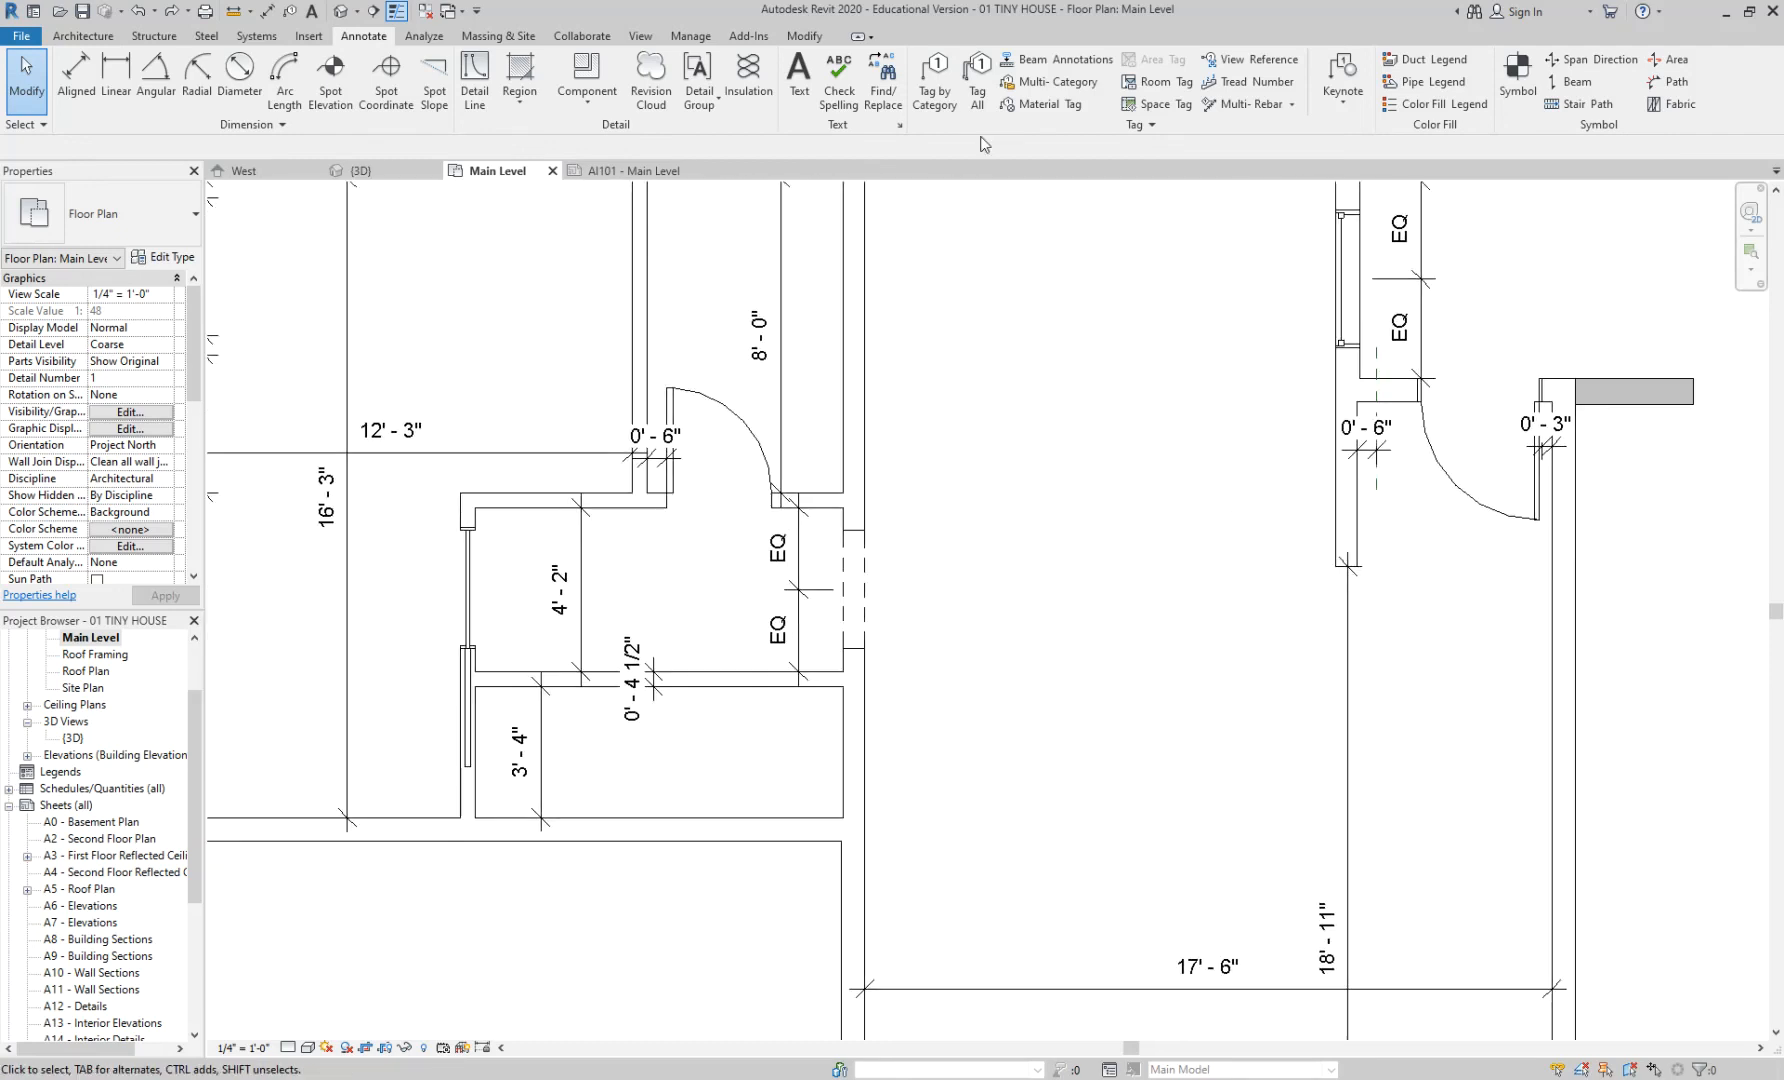
# - Try the Tag All Not Tagged dialog with doors chosen, then cancel without tagging
pyautogui.click(978, 80)
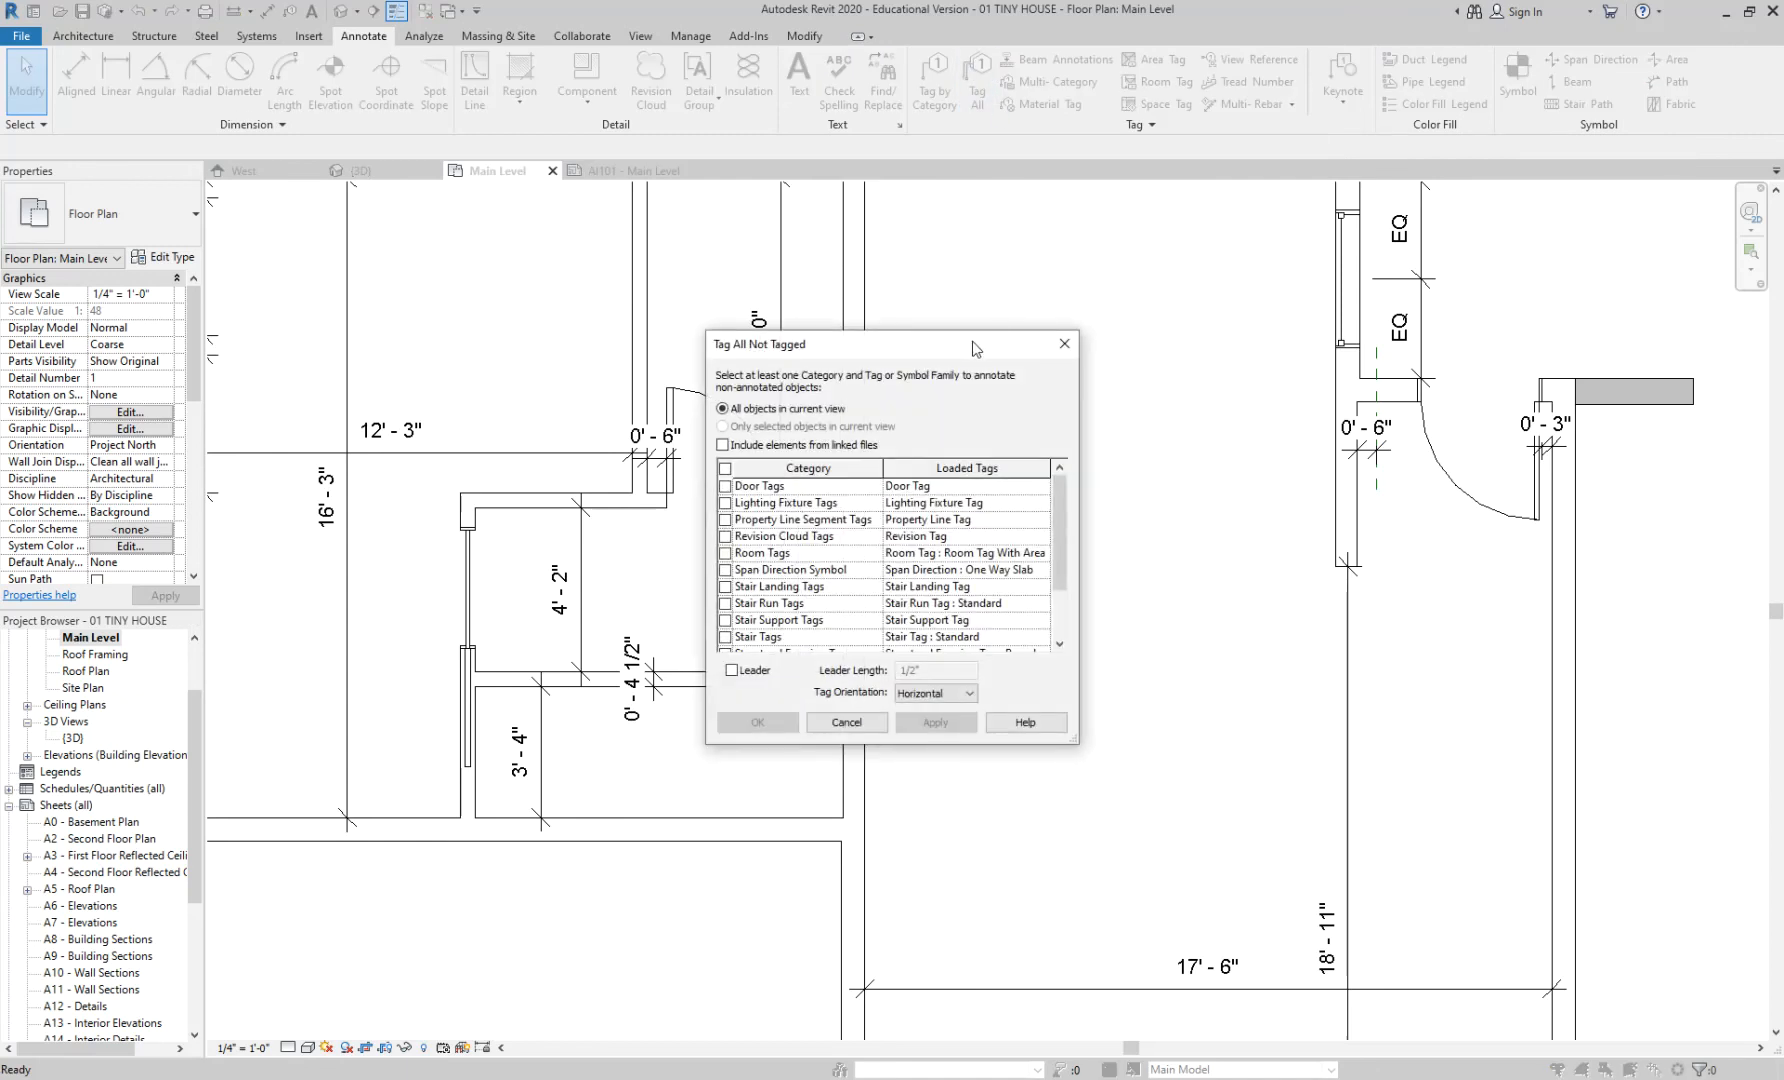
pyautogui.moveTo(973, 349); pyautogui.dragTo(1130, 236)
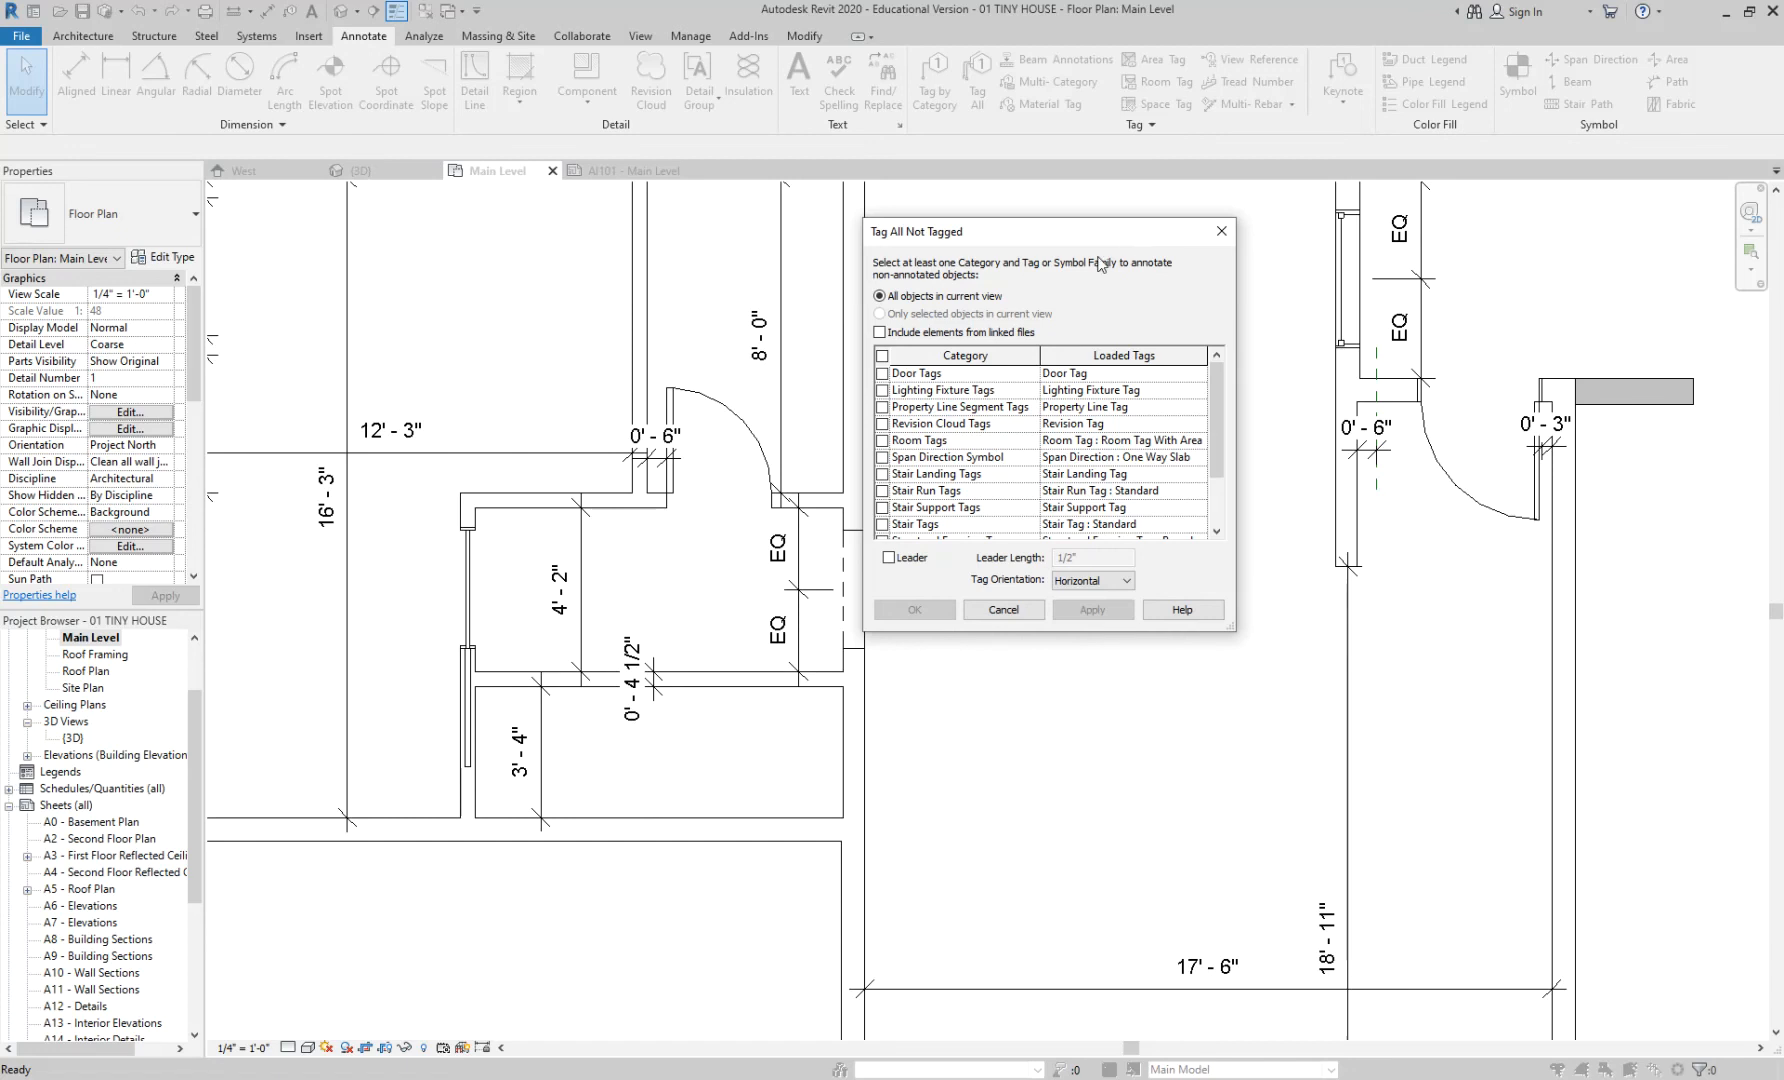
pyautogui.moveTo(1218, 421); pyautogui.dragTo(1218, 364)
pyautogui.click(882, 374)
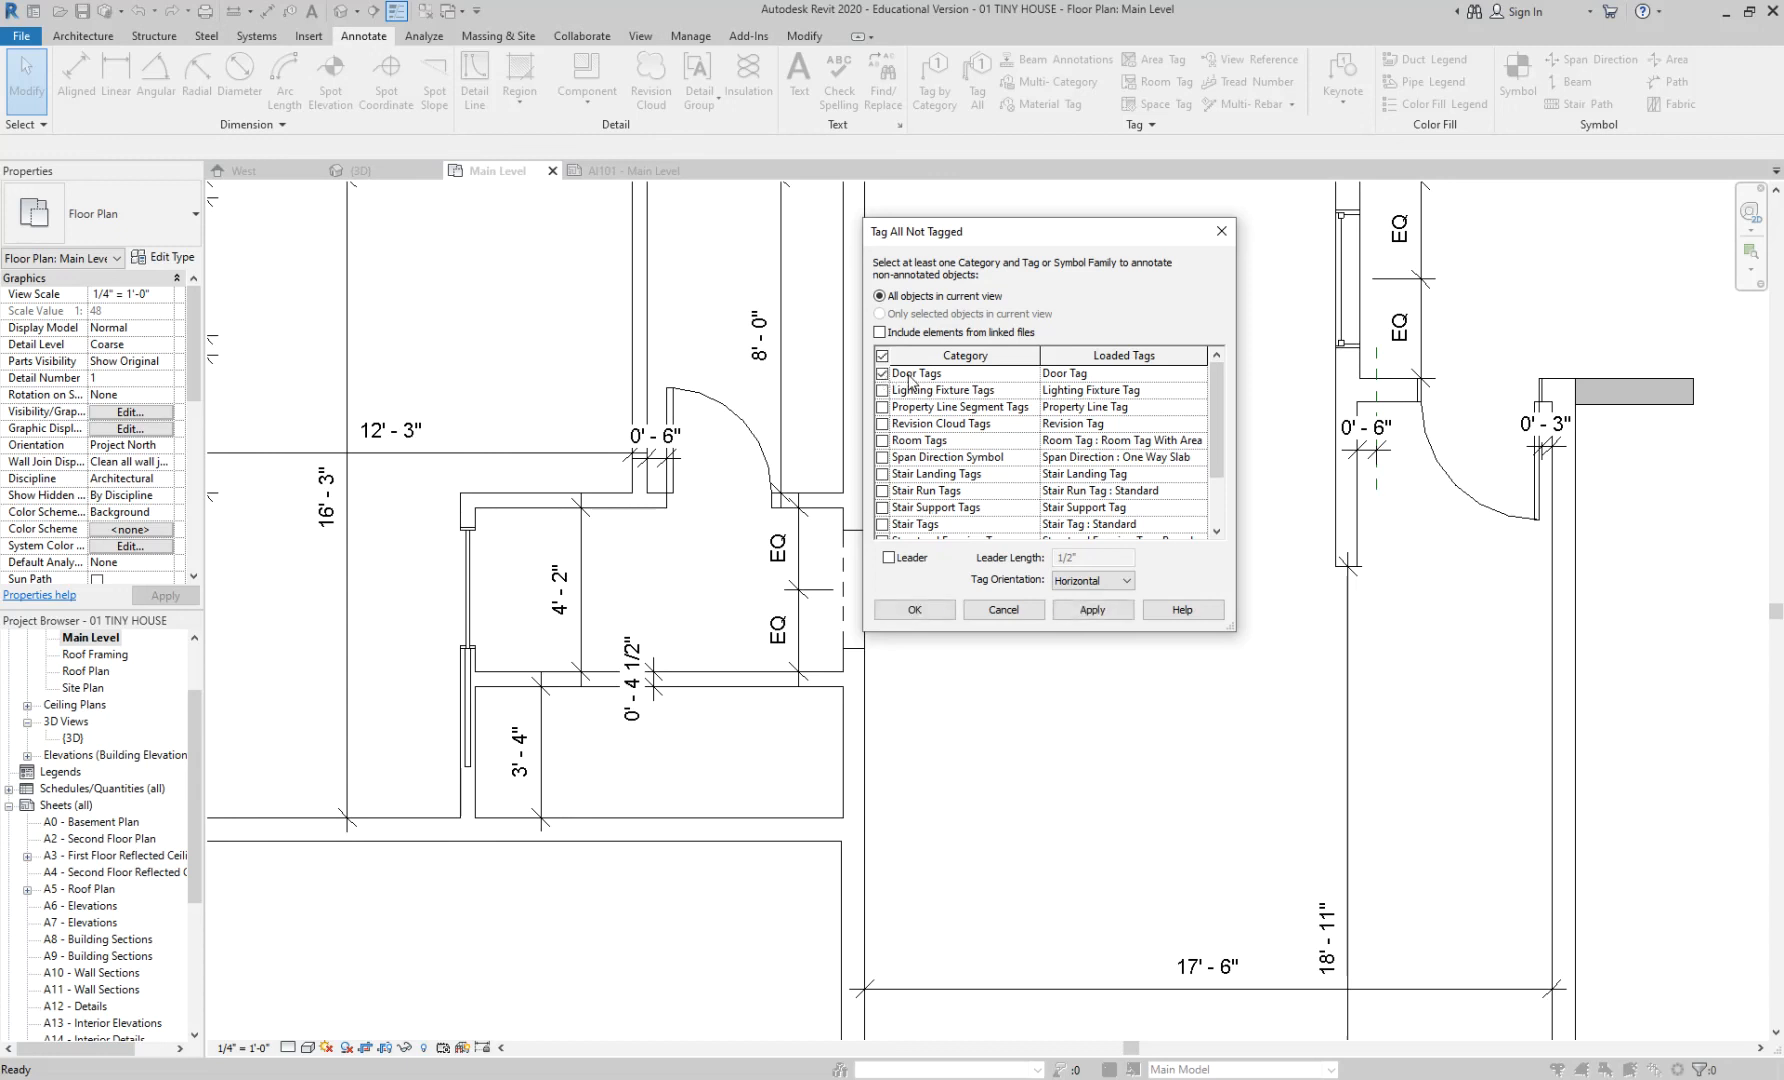
pyautogui.press('Escape')
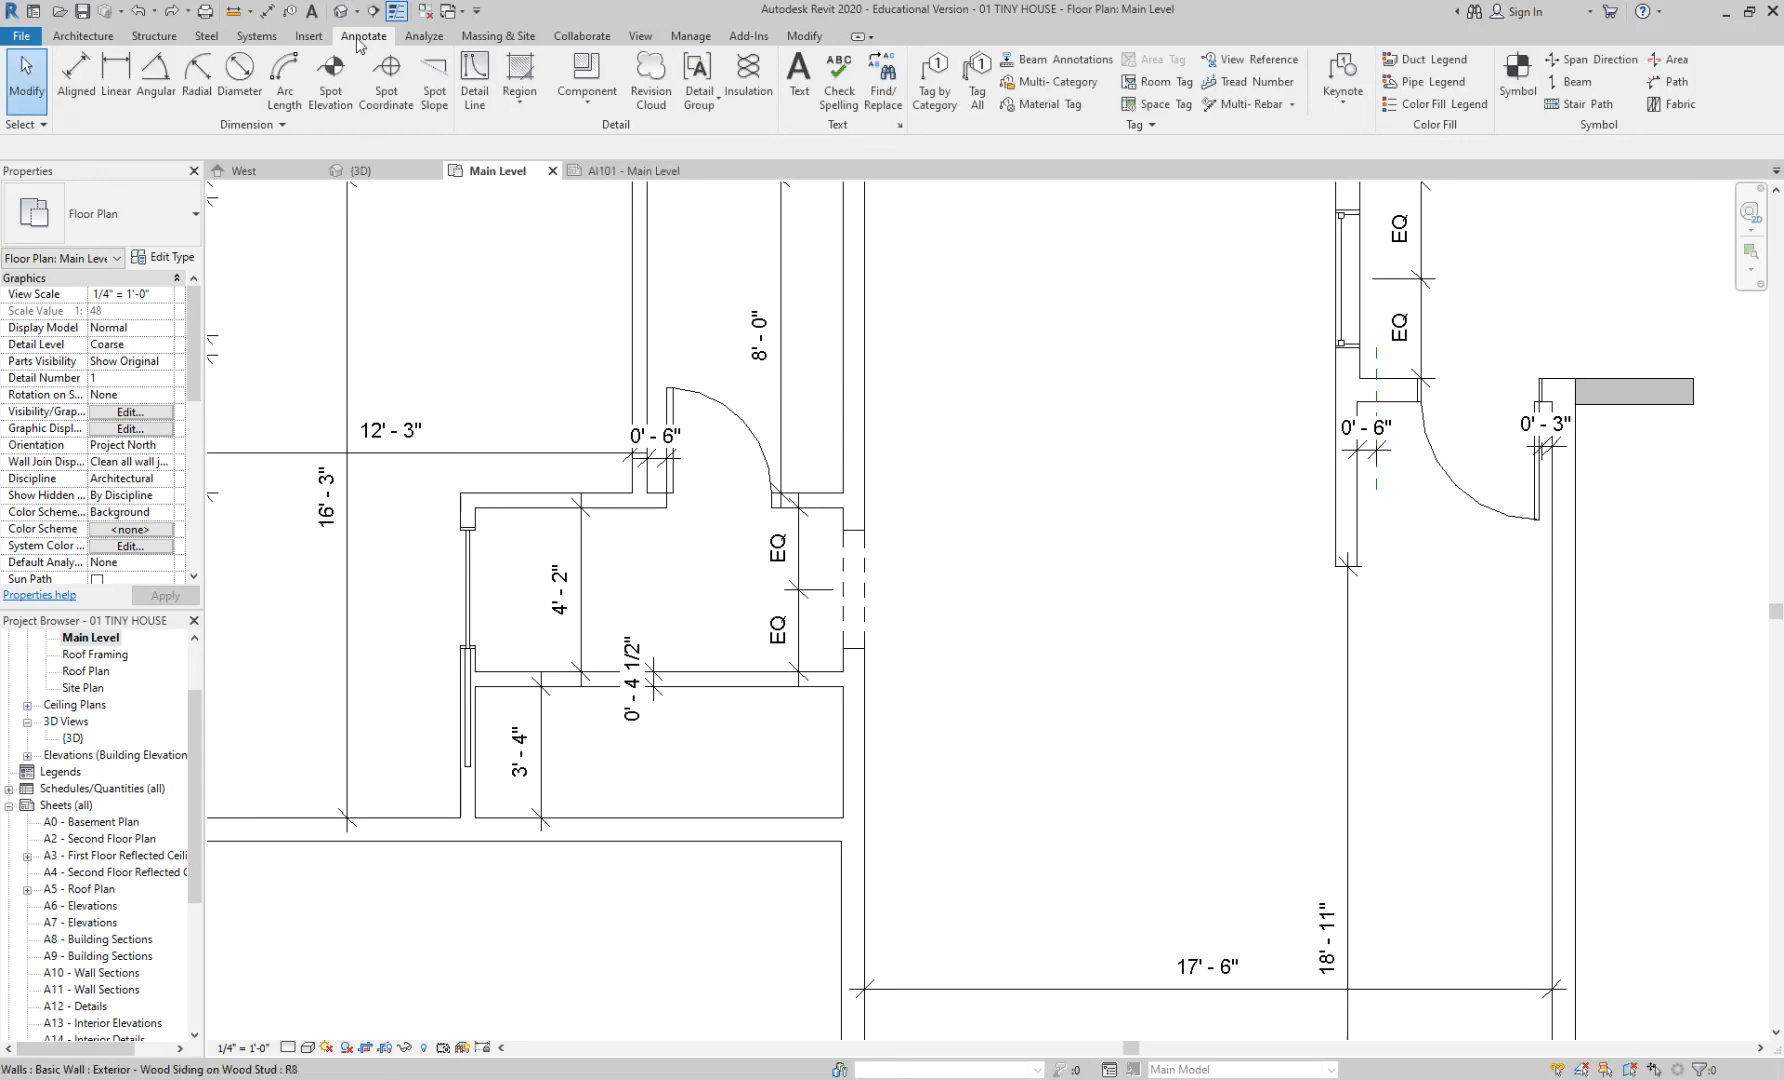
# - Apply Door Tags to all untagged doors via Tag All, producing tags 1 to 4
pyautogui.click(977, 100)
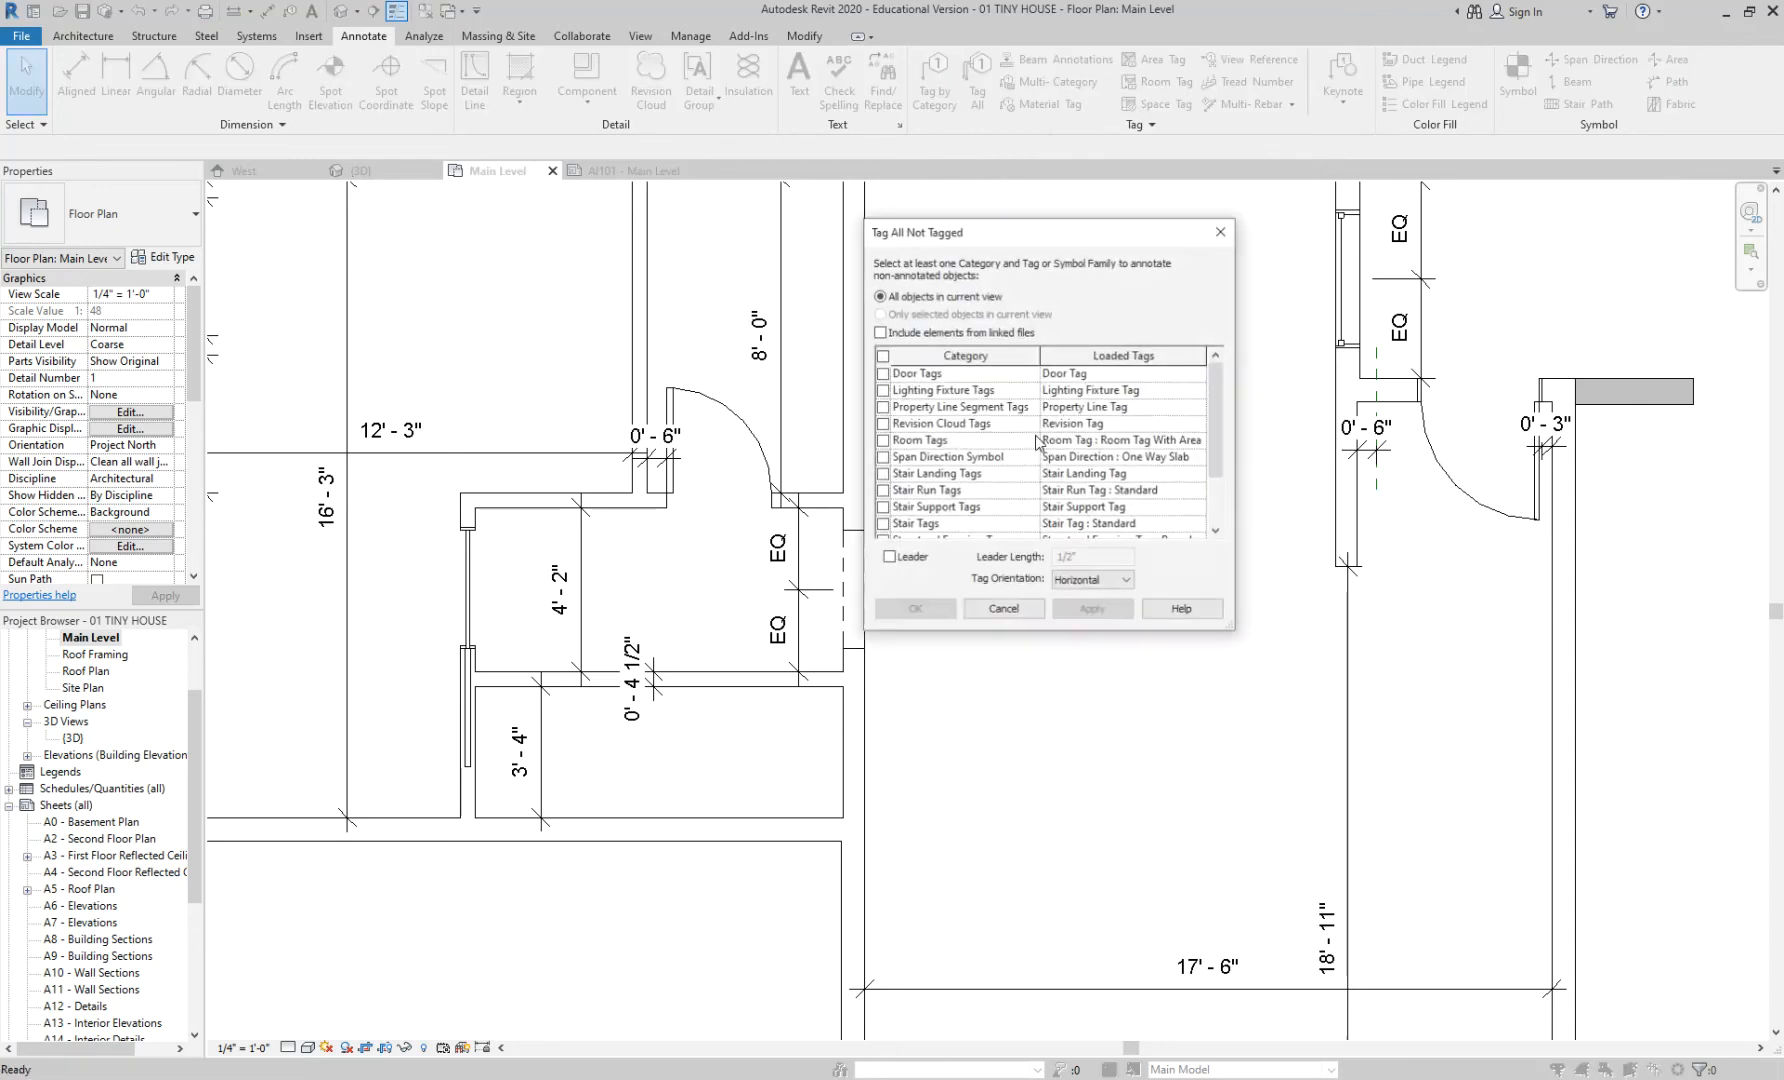
pyautogui.click(924, 378)
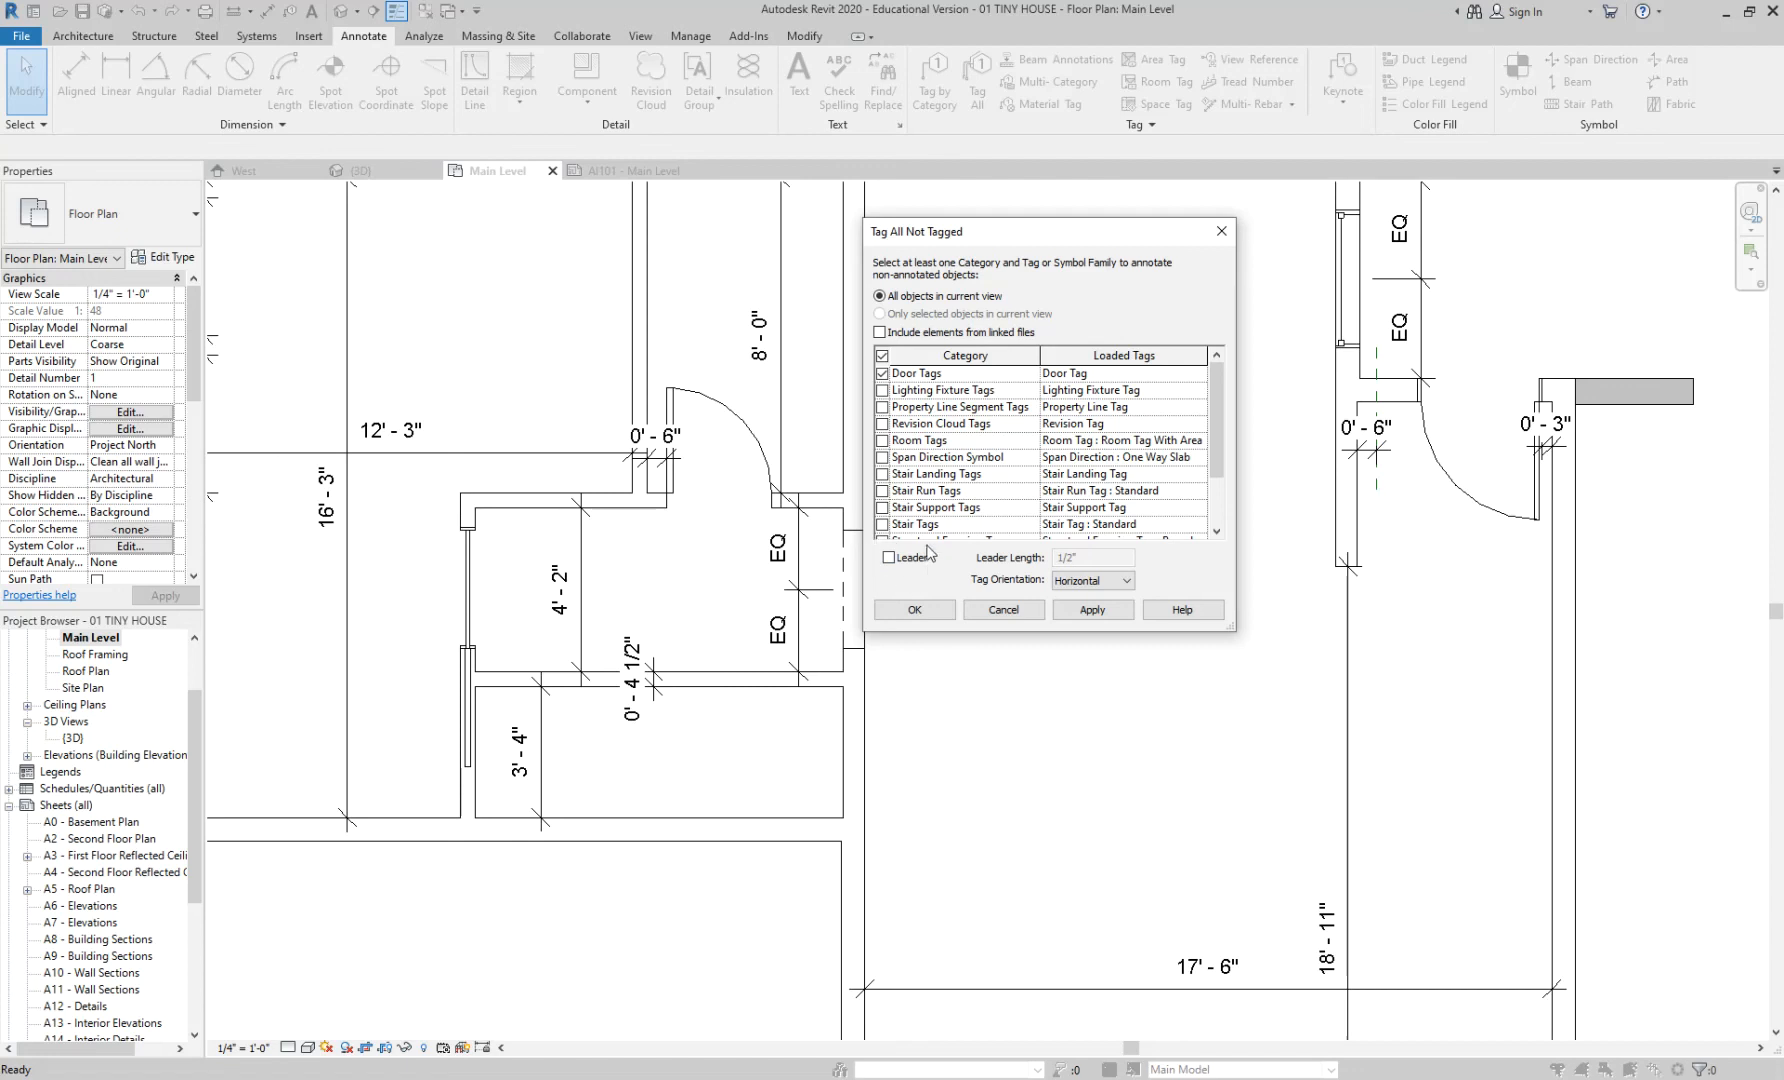
pyautogui.click(1099, 611)
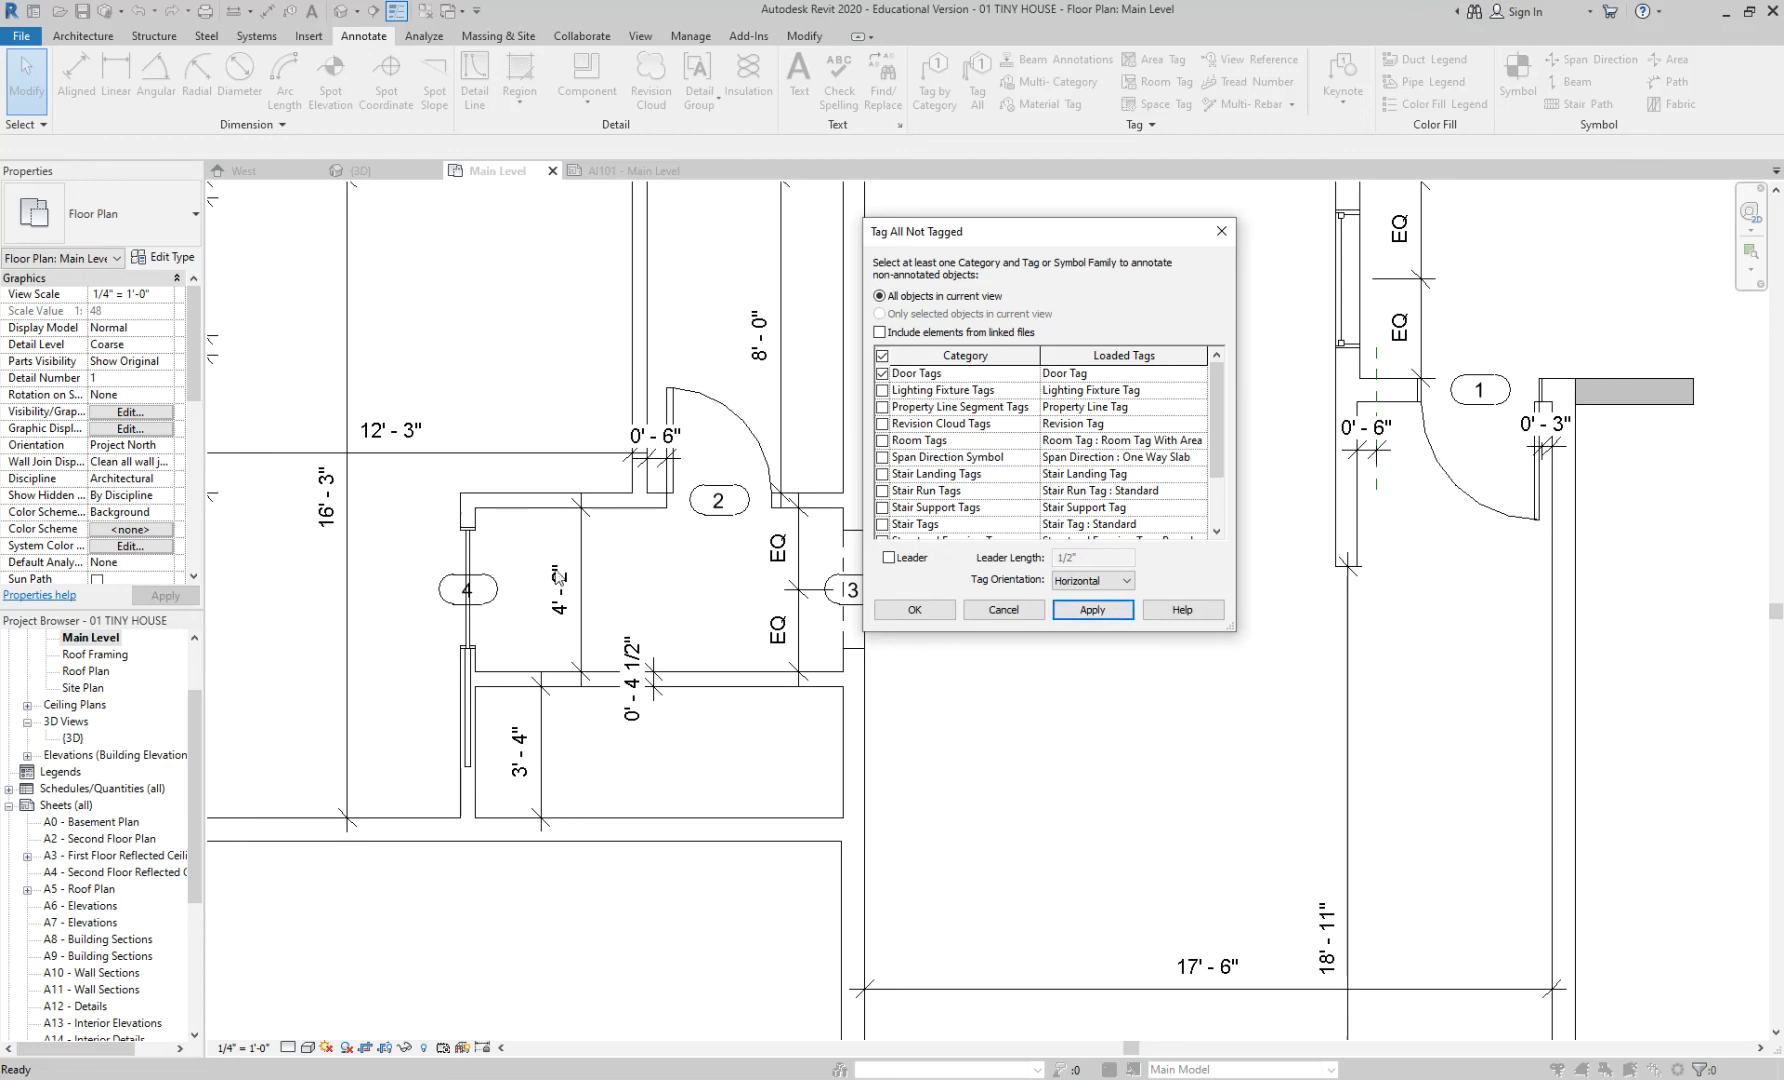
pyautogui.click(914, 609)
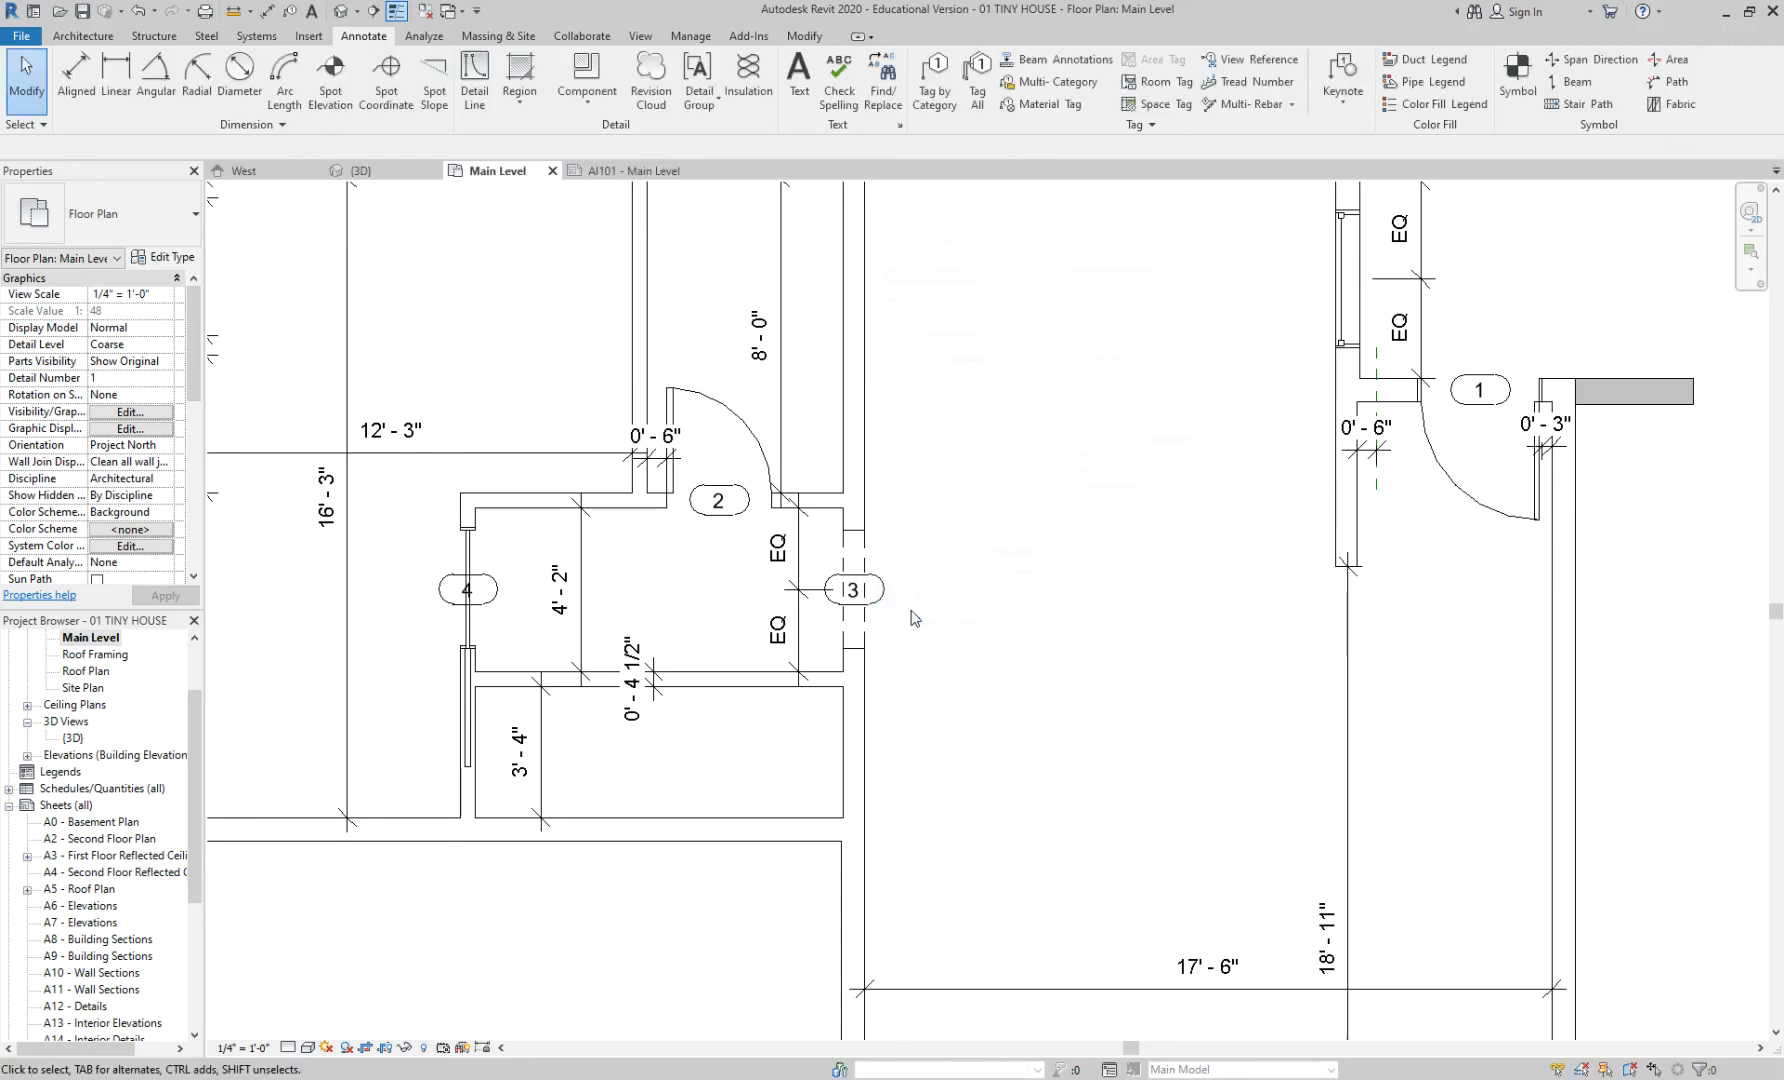
pyautogui.scroll(-3, 1005, 600)
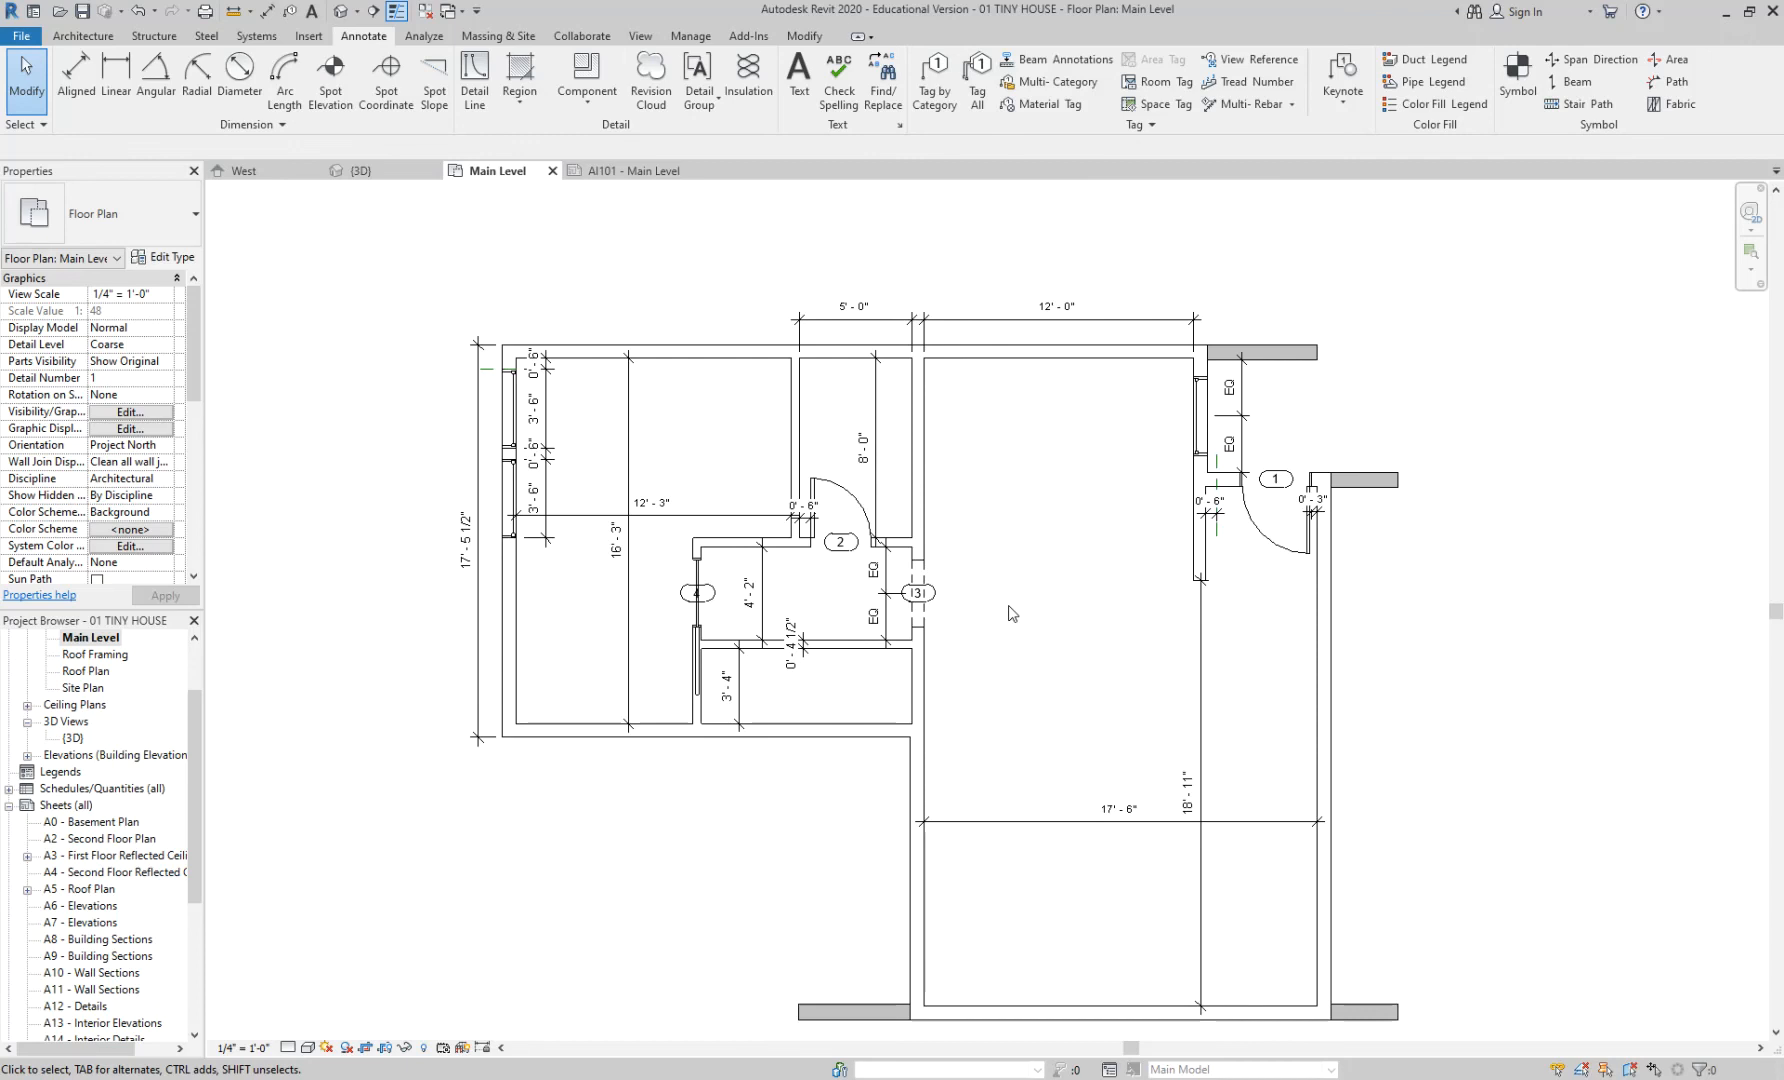
pyautogui.scroll(1, 1012, 613)
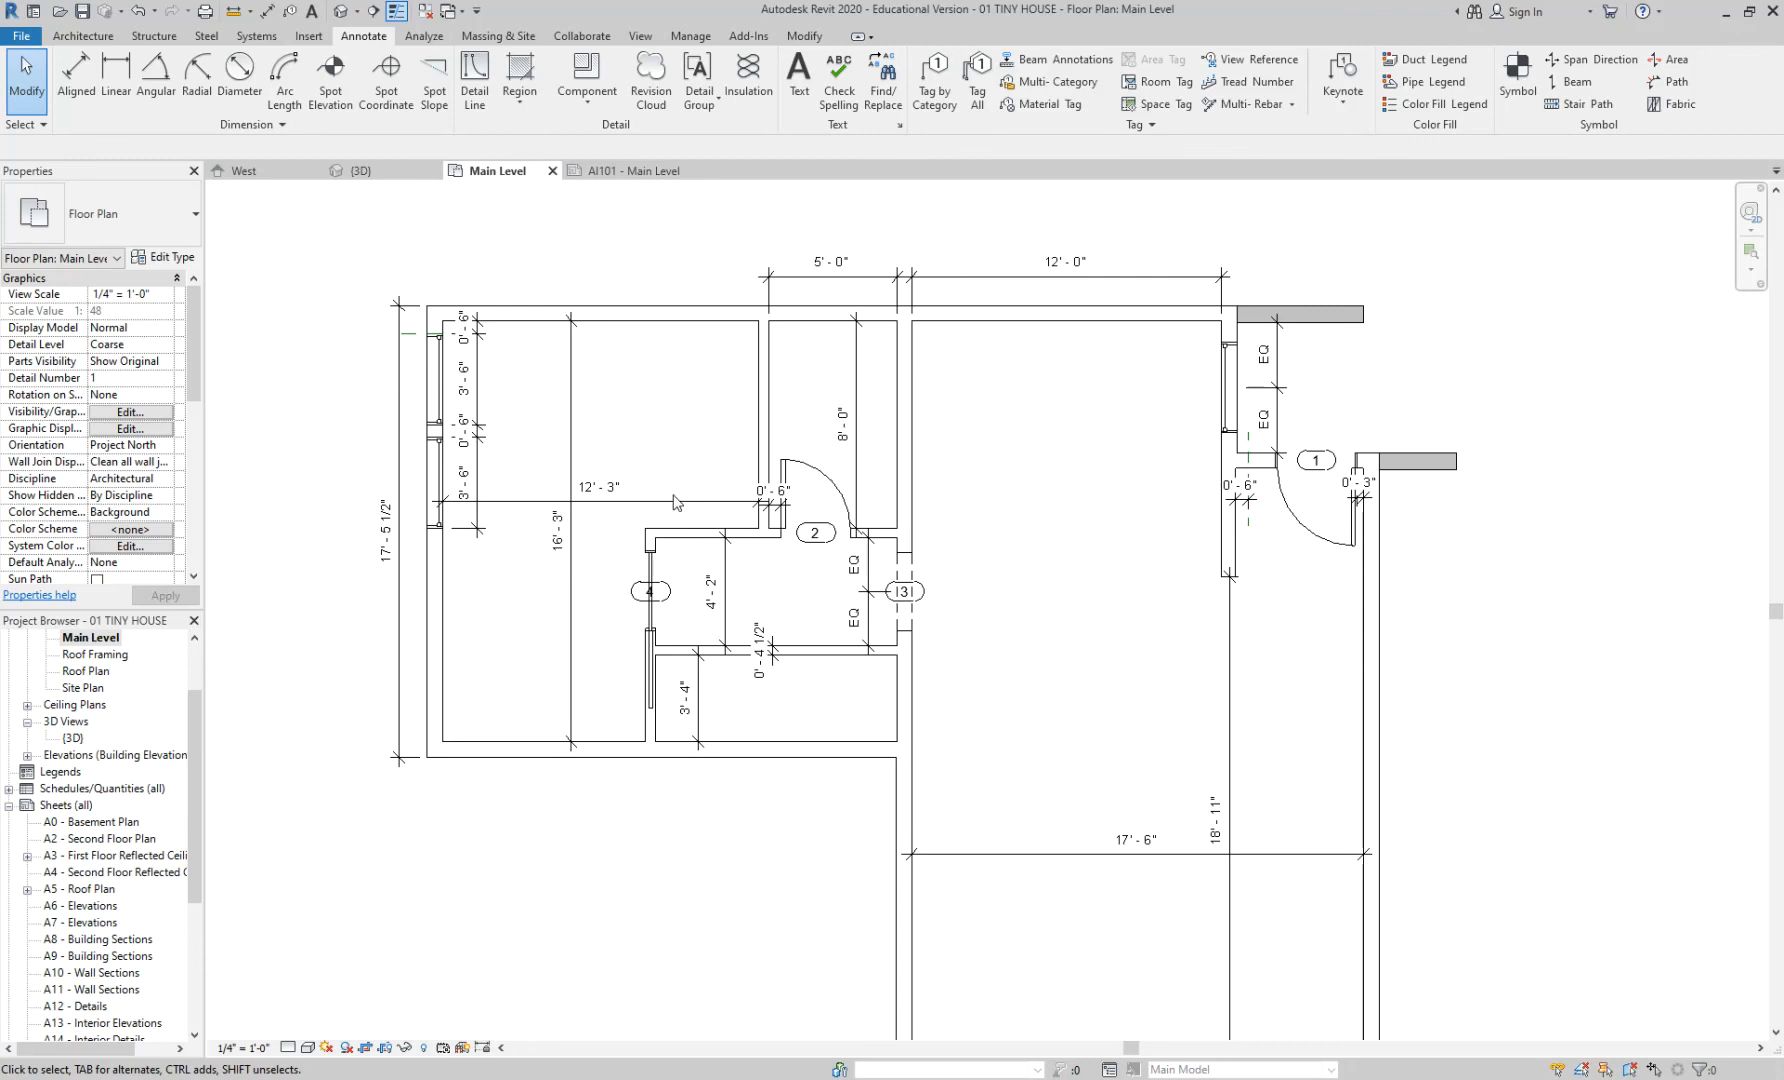
pyautogui.scroll(3, 492, 418)
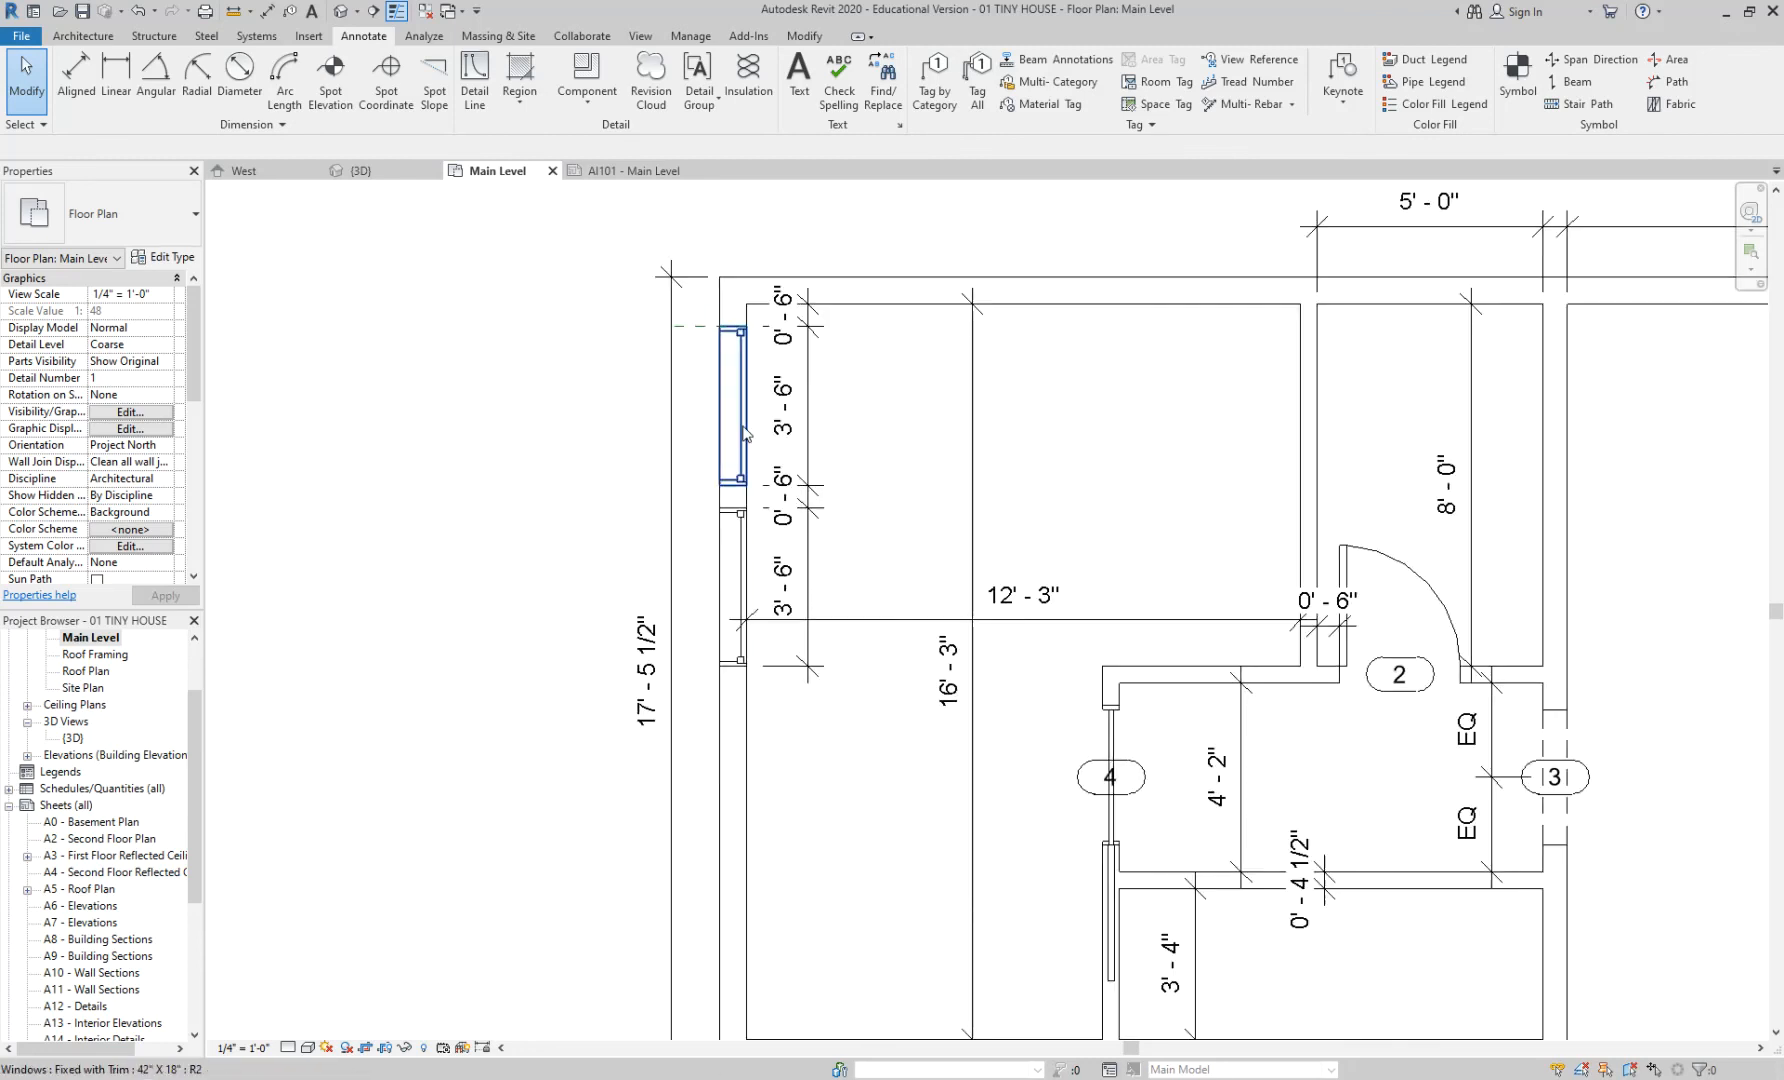
# - Undo the misplaced window tag 71 and check the left-wall windows and their host wall
pyautogui.press('g')
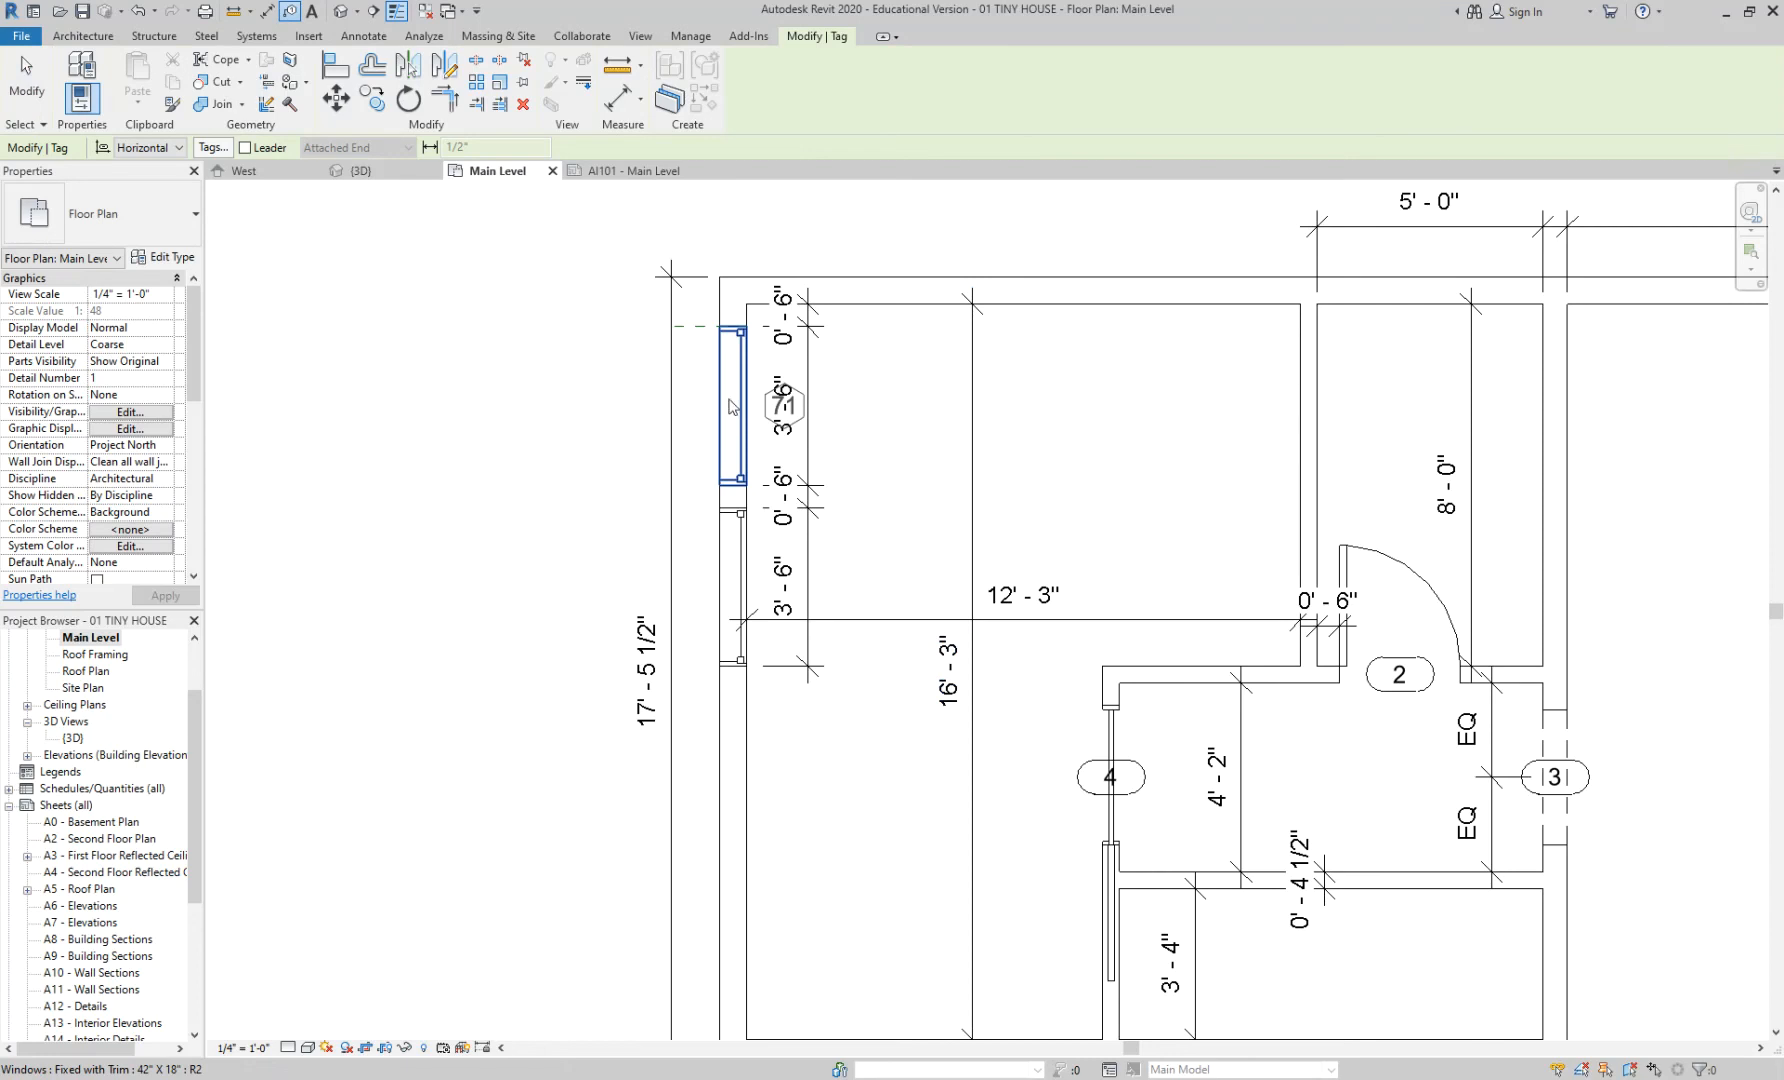
pyautogui.scroll(2, 745, 408)
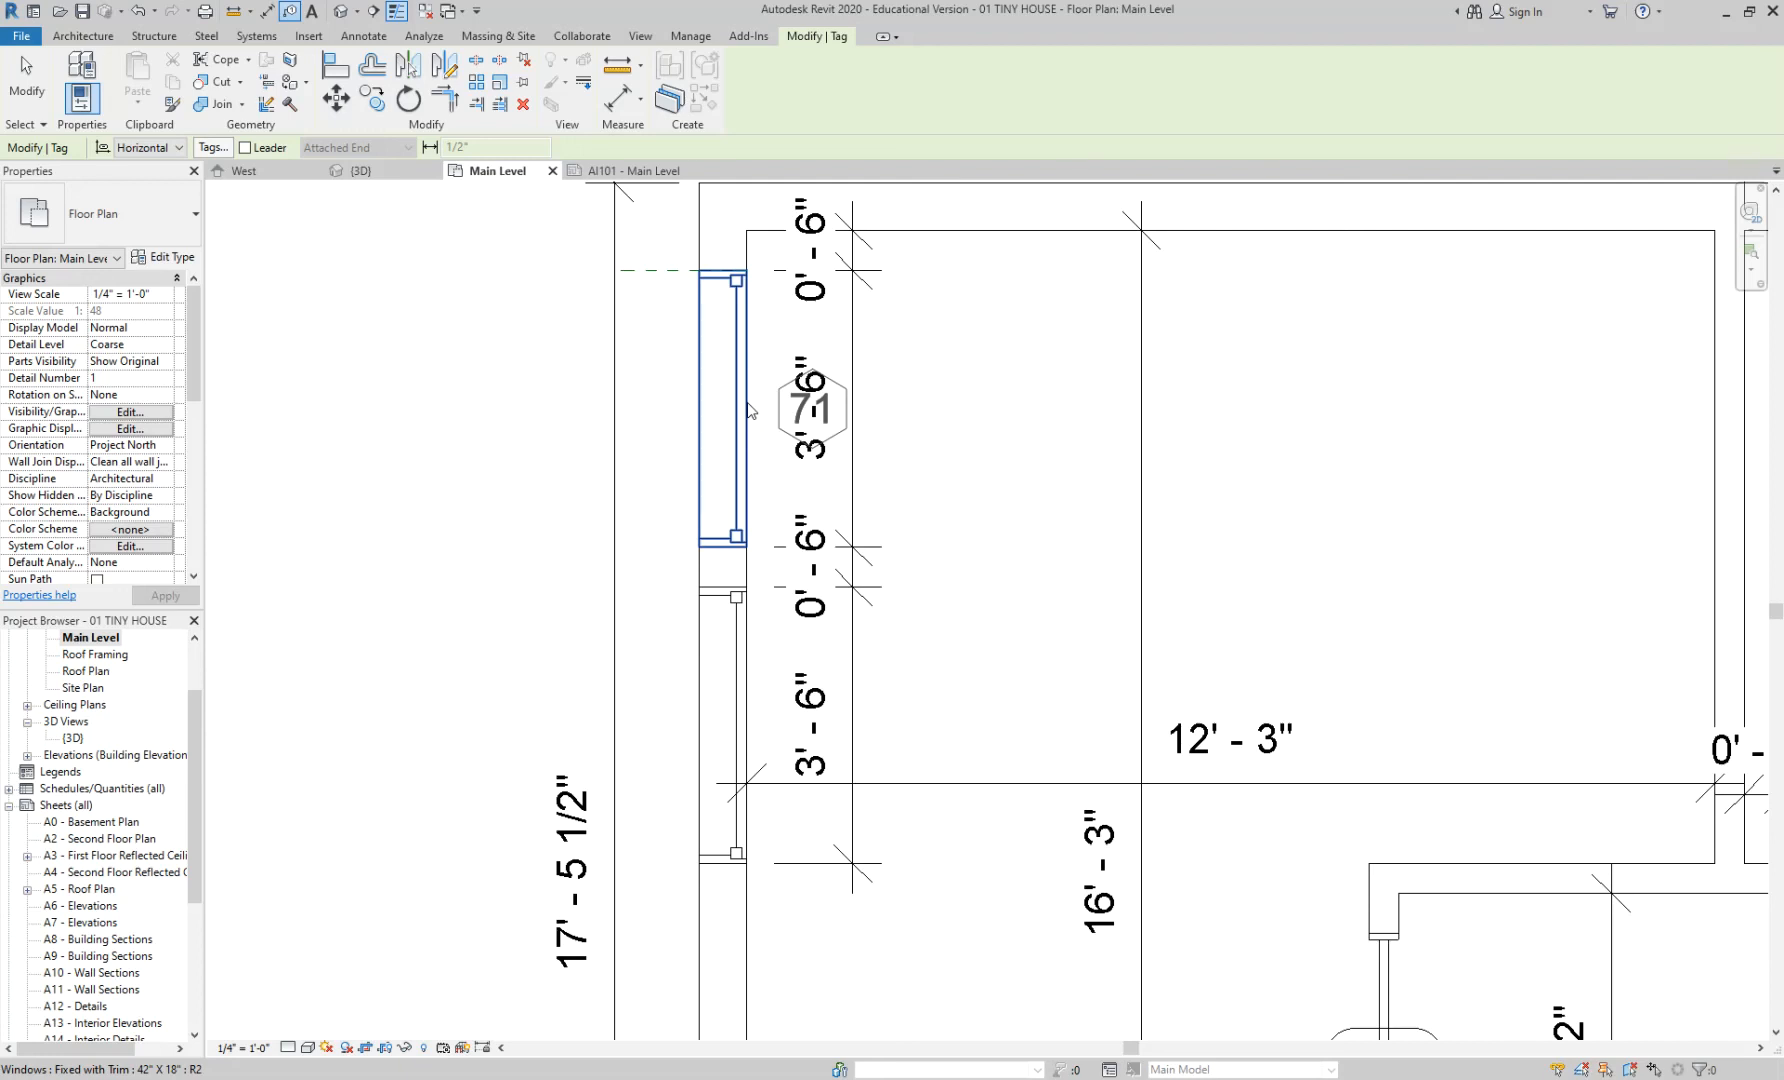
pyautogui.hotkey('ctrl', 'z')
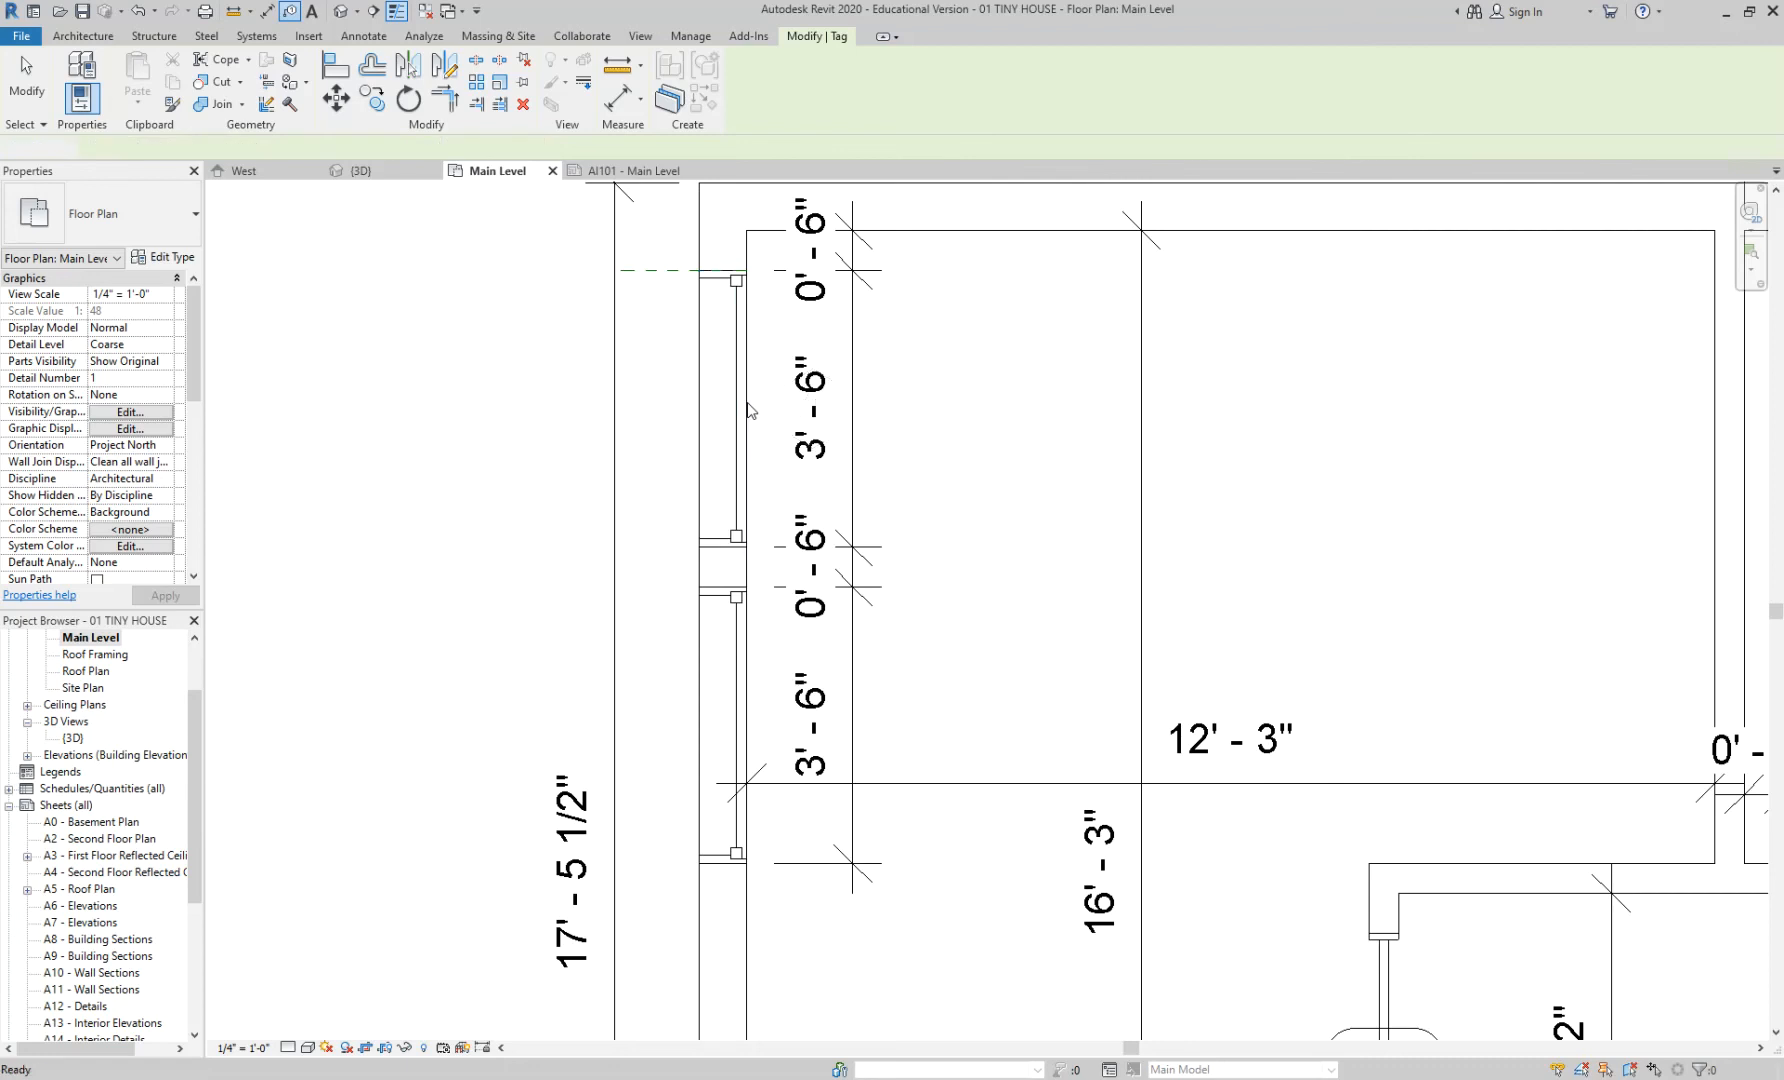
pyautogui.click(748, 410)
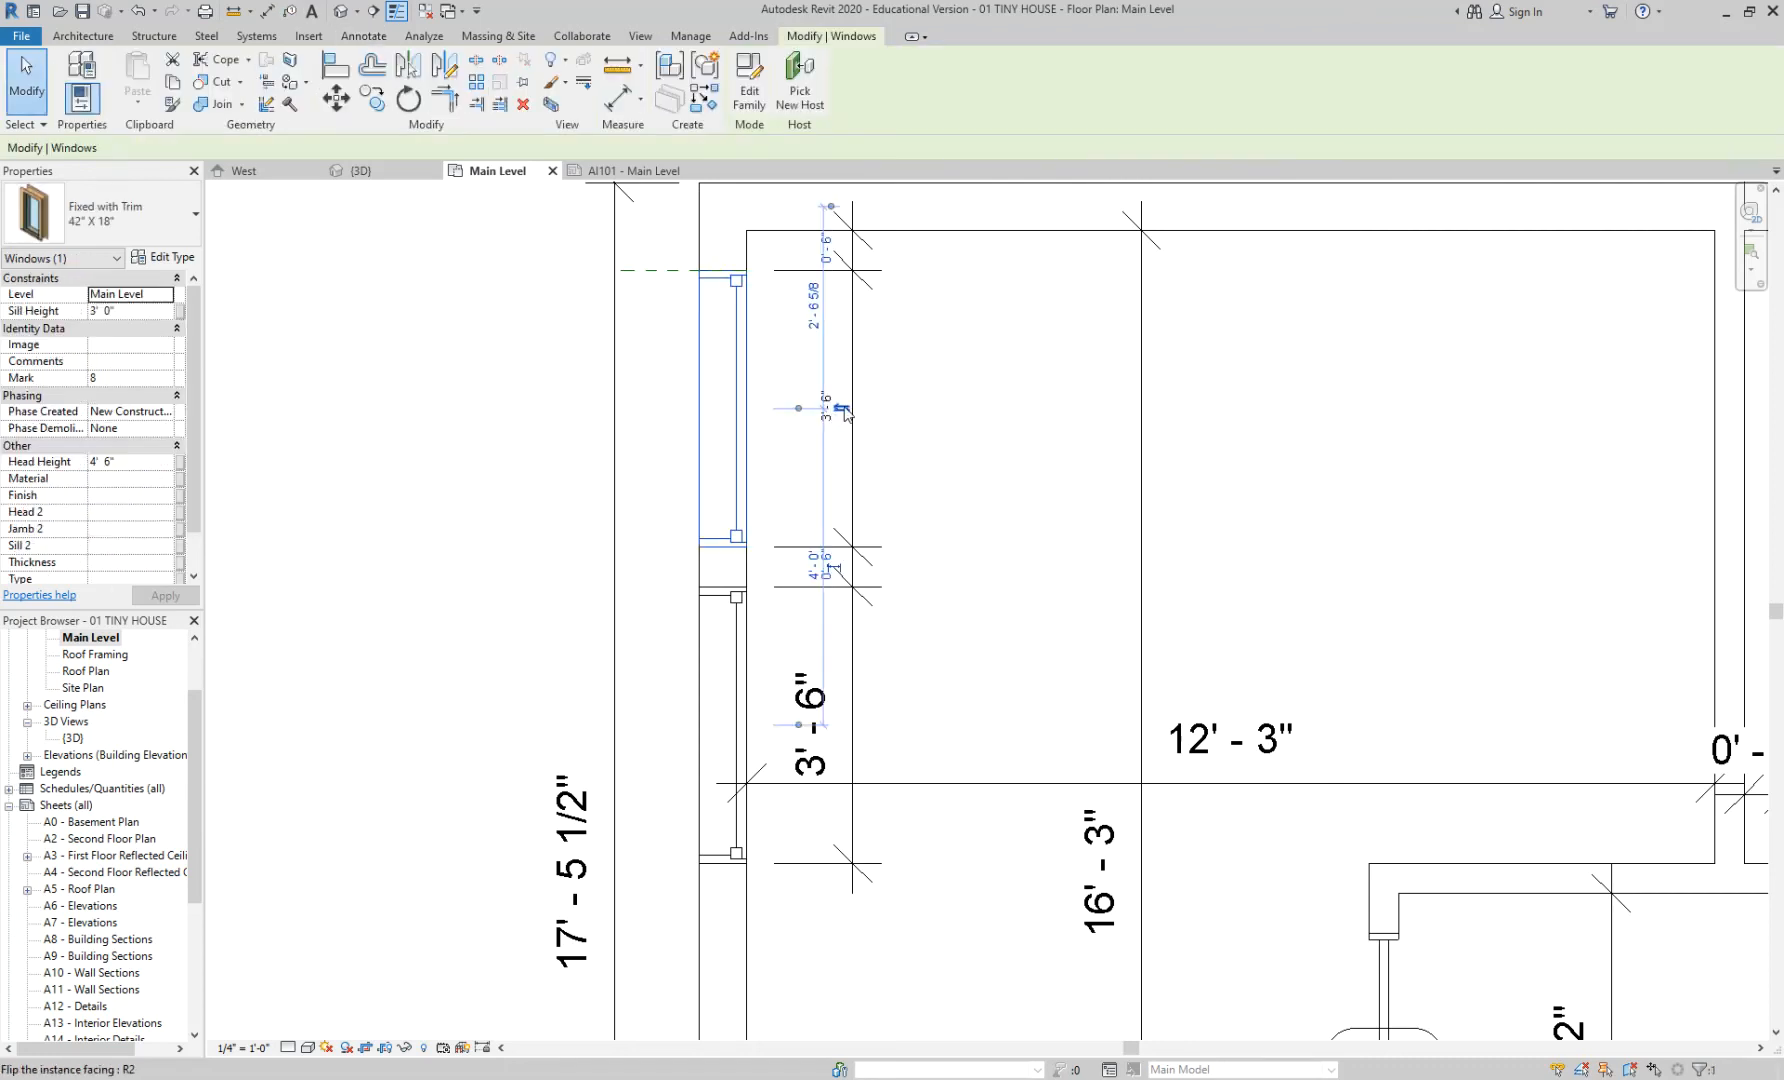
pyautogui.press('Tab')
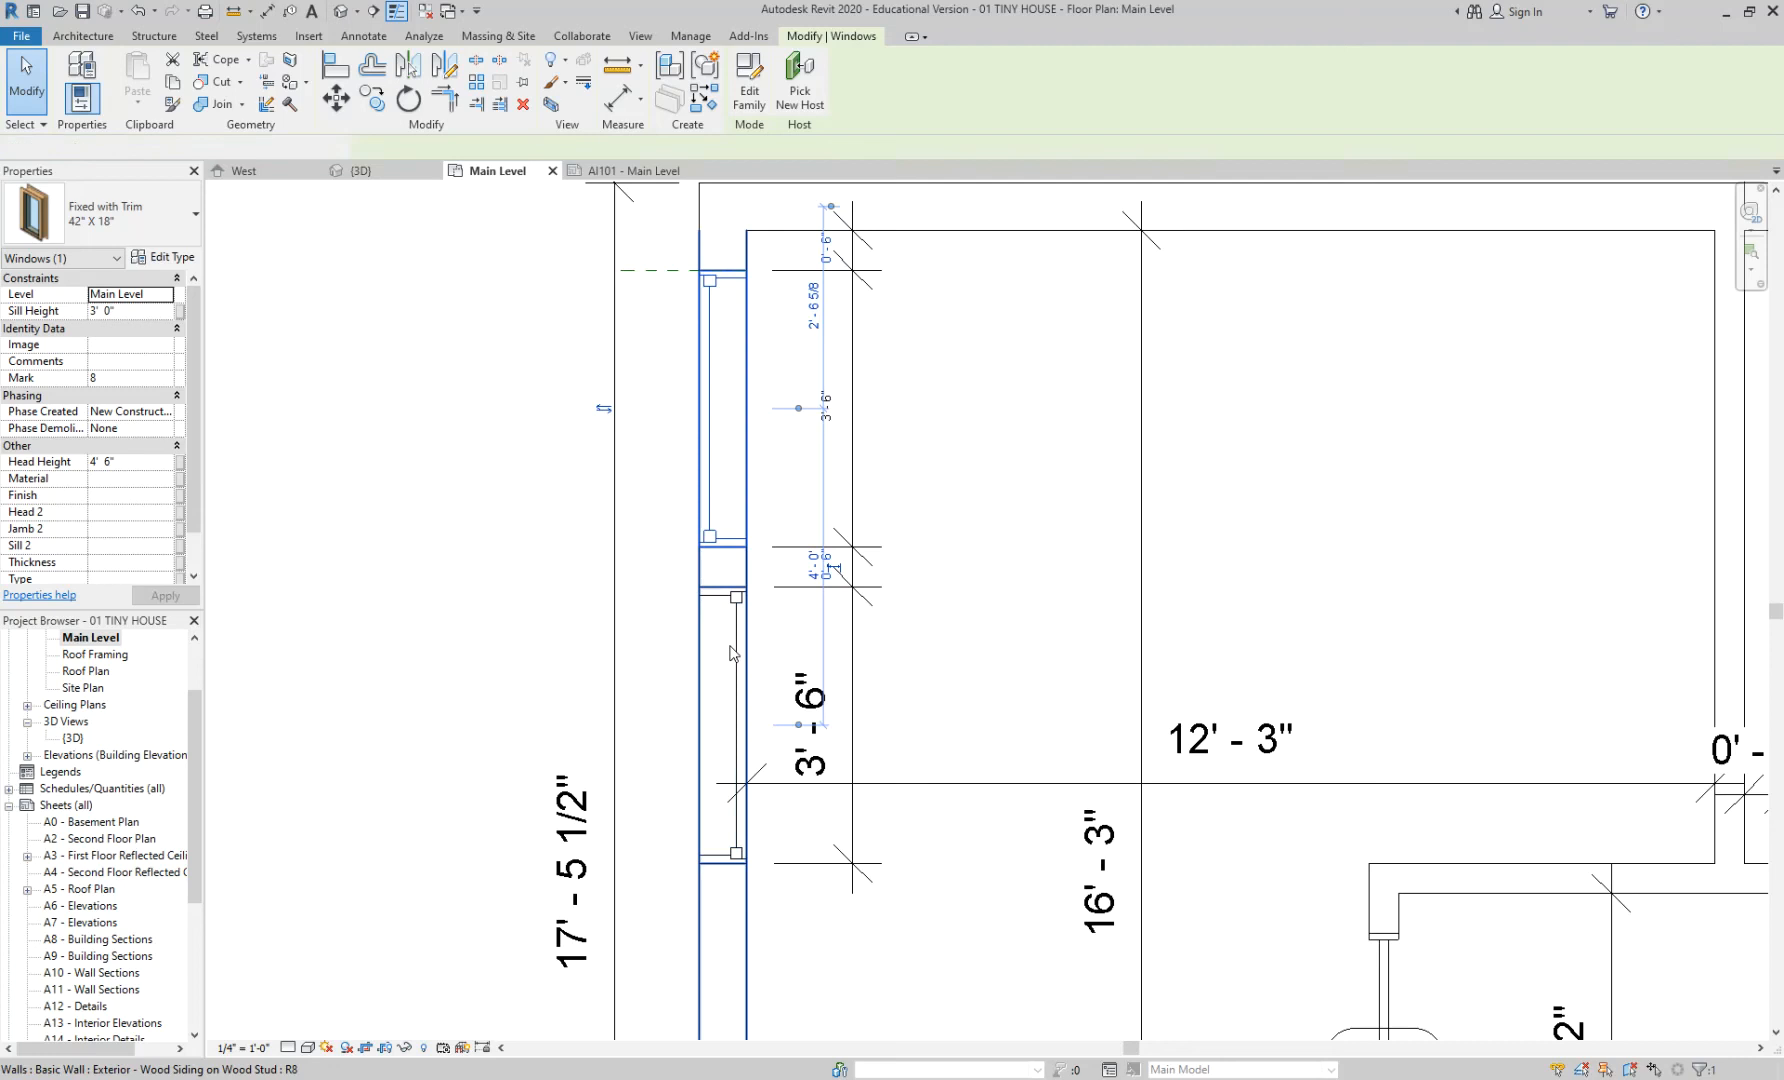
pyautogui.click(739, 672)
pyautogui.press('Escape')
pyautogui.click(739, 668)
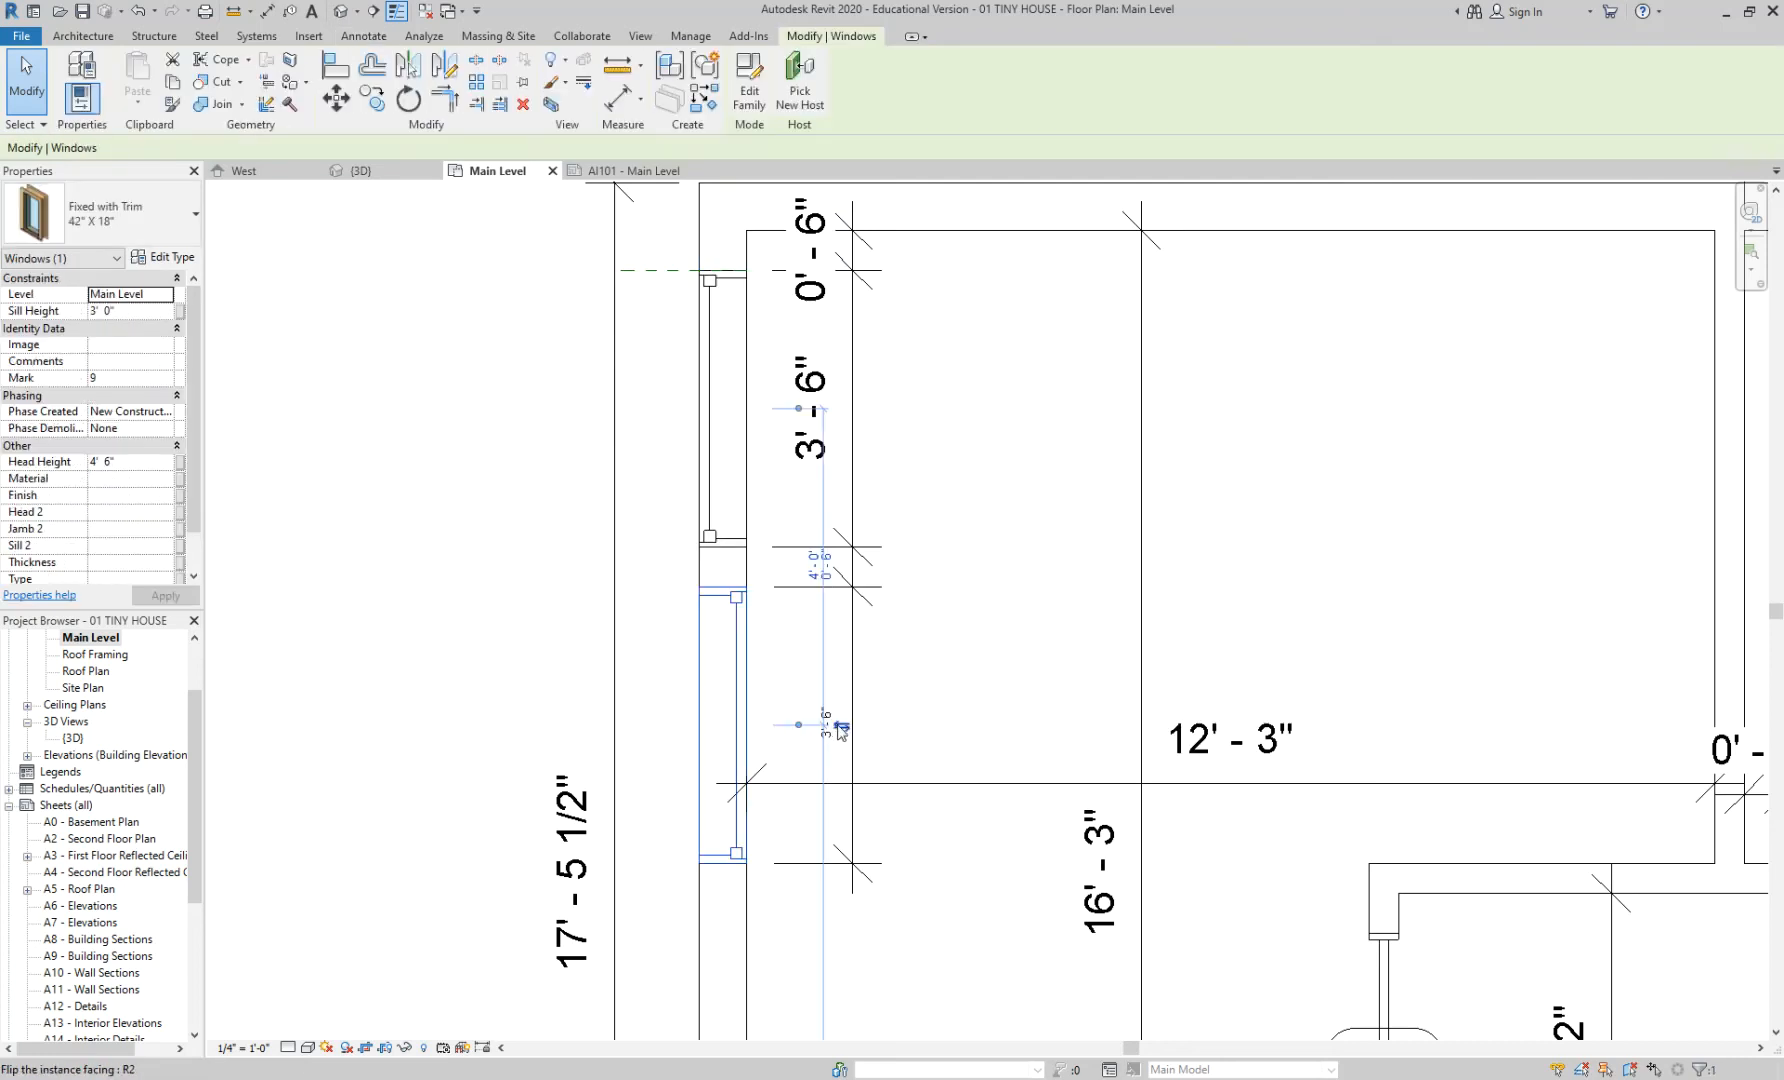
pyautogui.press('Escape')
# - Tag the left-wall window with window tag 71 using Tag by Category
pyautogui.click(935, 78)
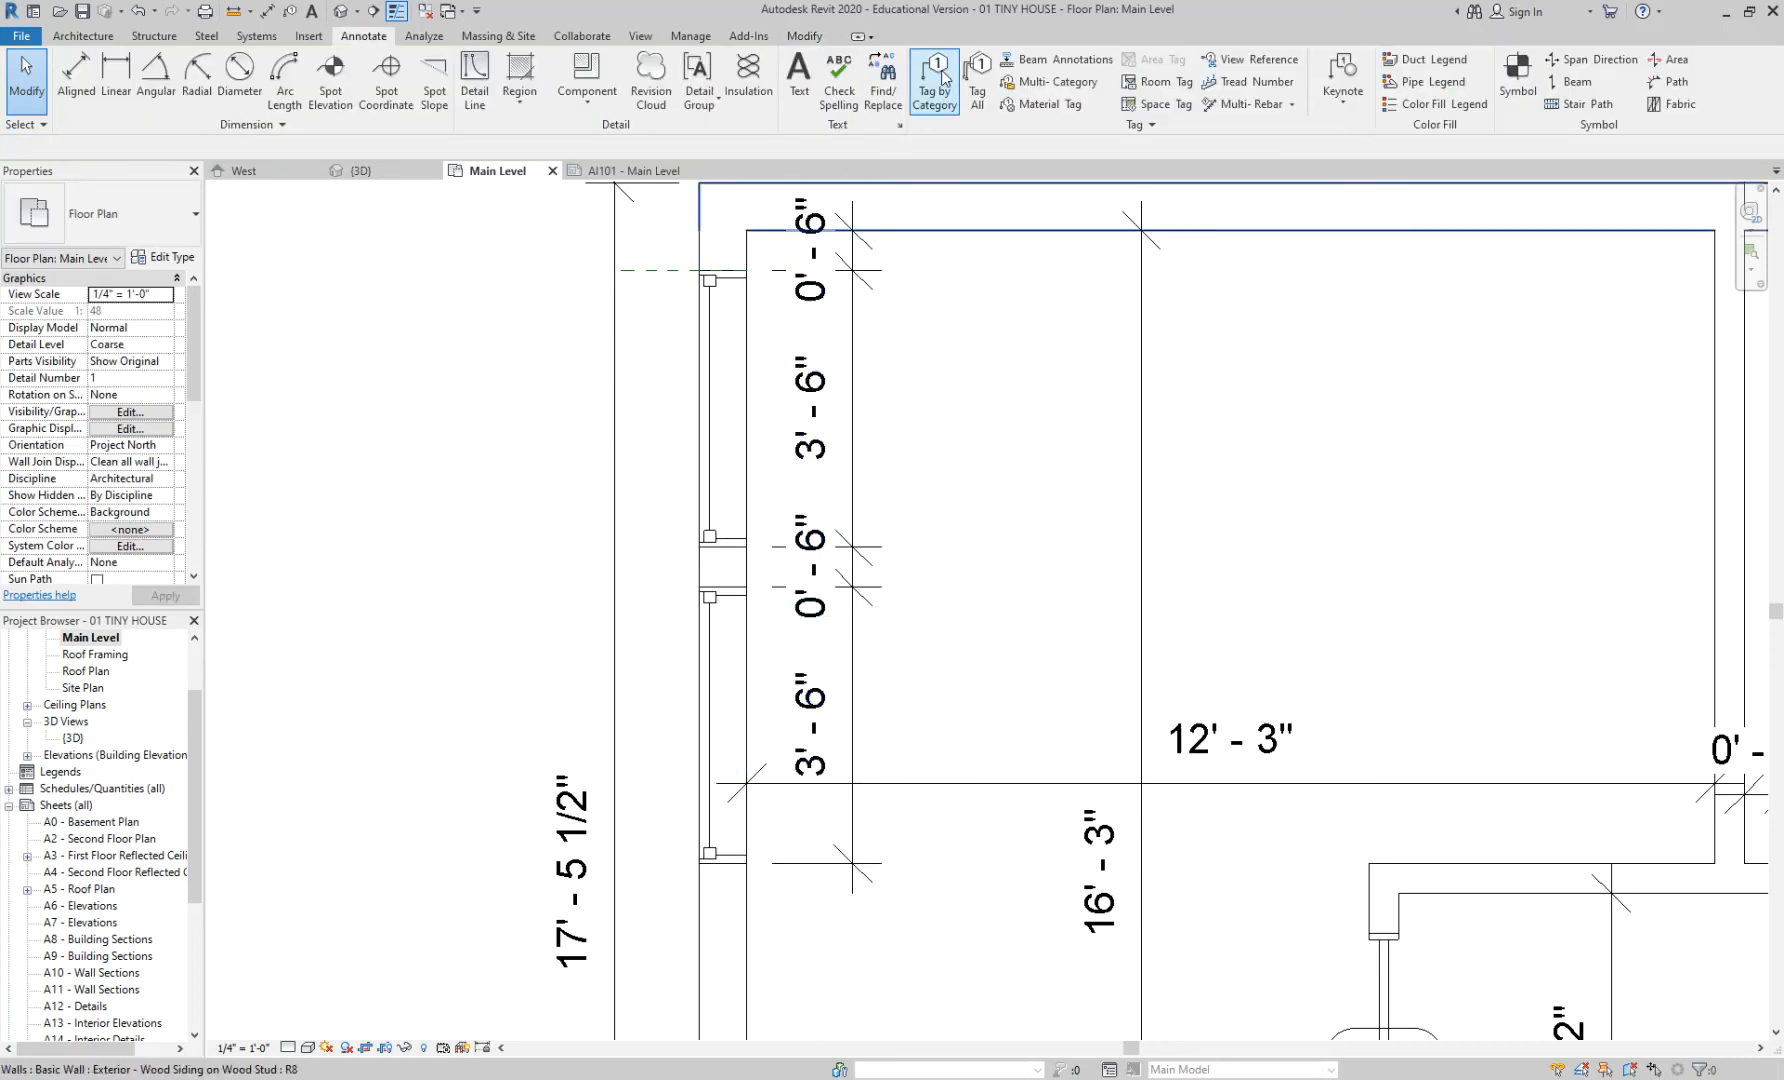
pyautogui.click(720, 410)
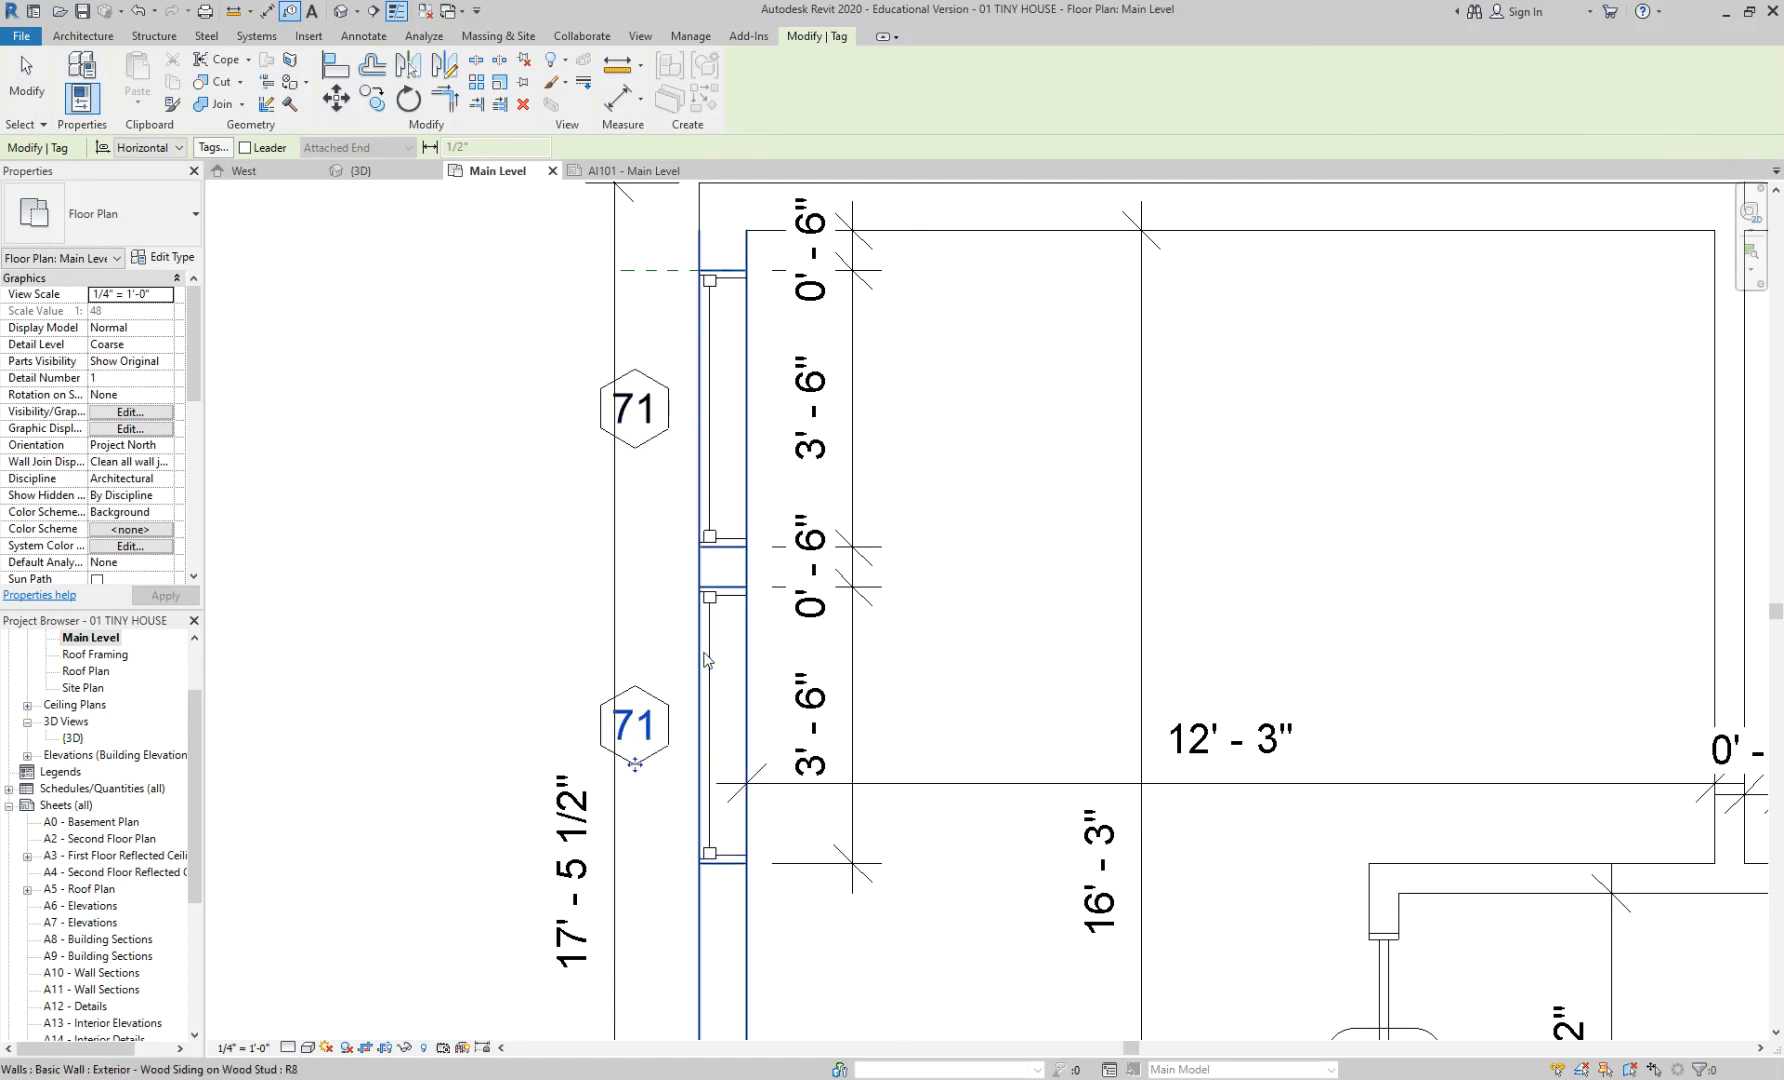
pyautogui.scroll(-8, 707, 660)
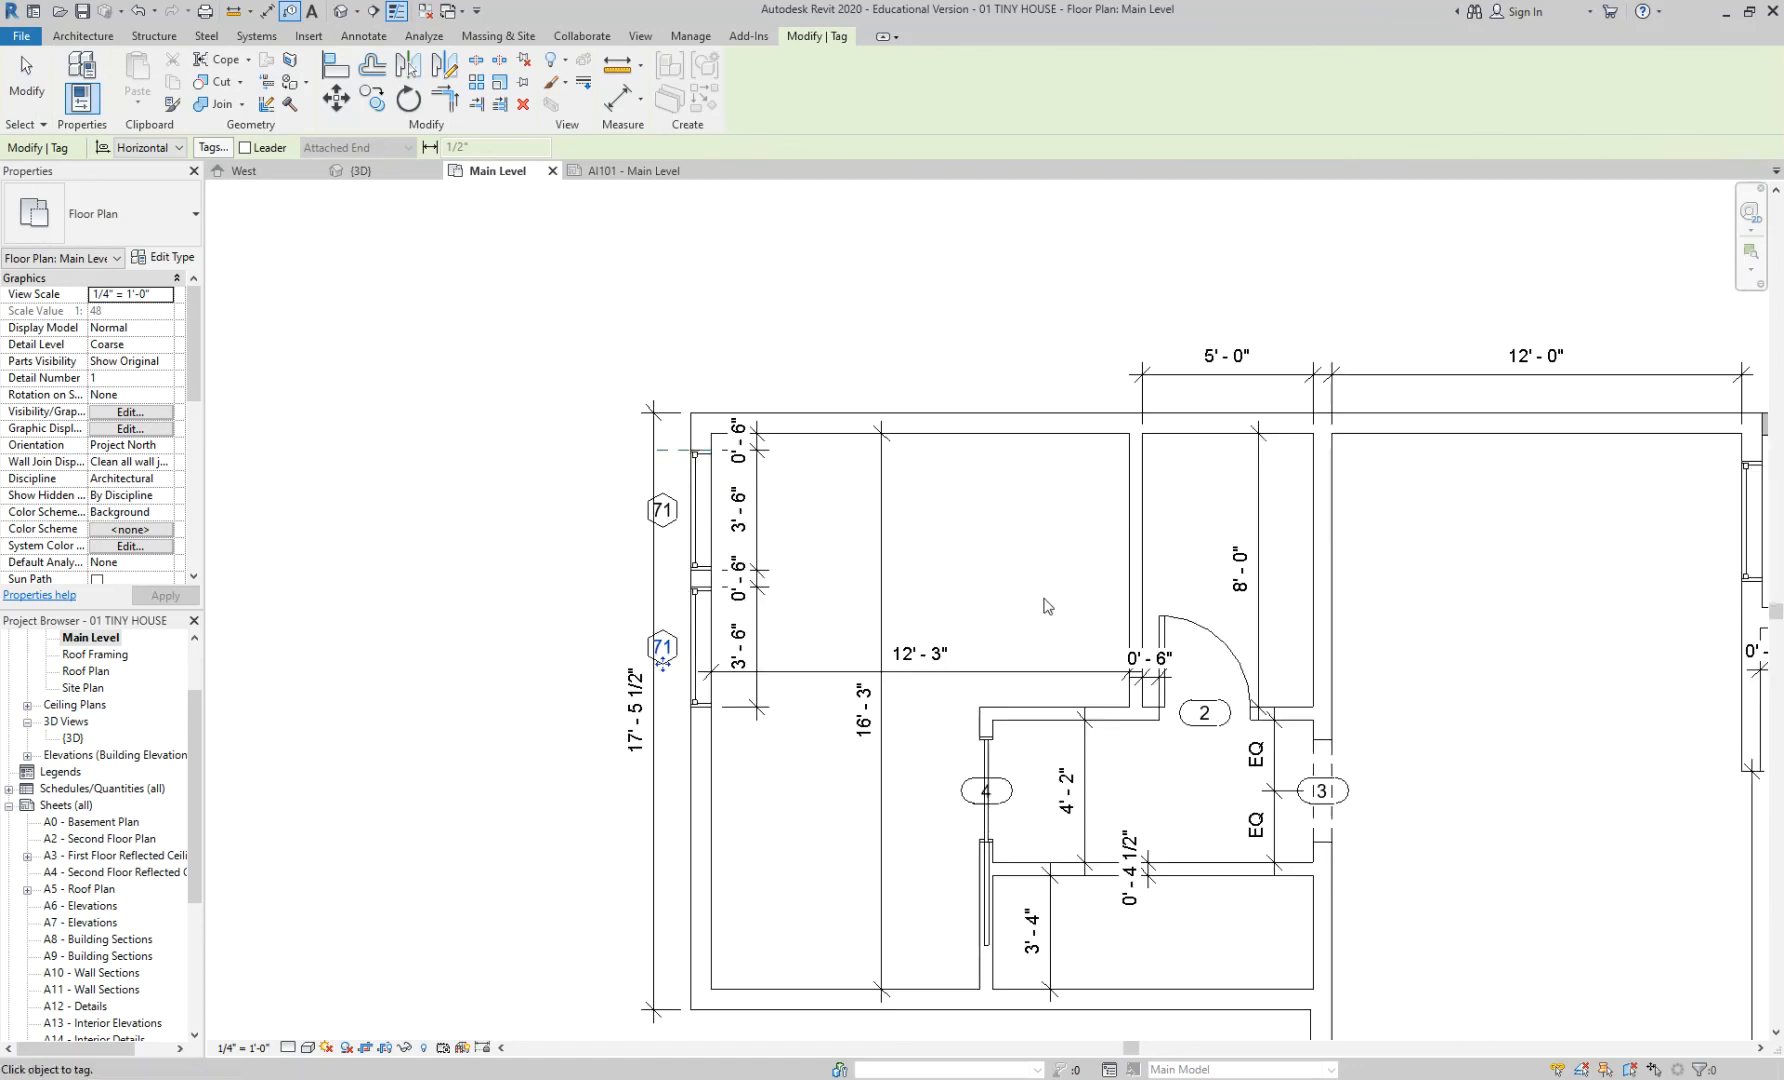
pyautogui.scroll(1, 1323, 622)
pyautogui.moveTo(1323, 622); pyautogui.dragTo(1102, 500, button='middle')
pyautogui.press('Escape')
pyautogui.press('Escape')
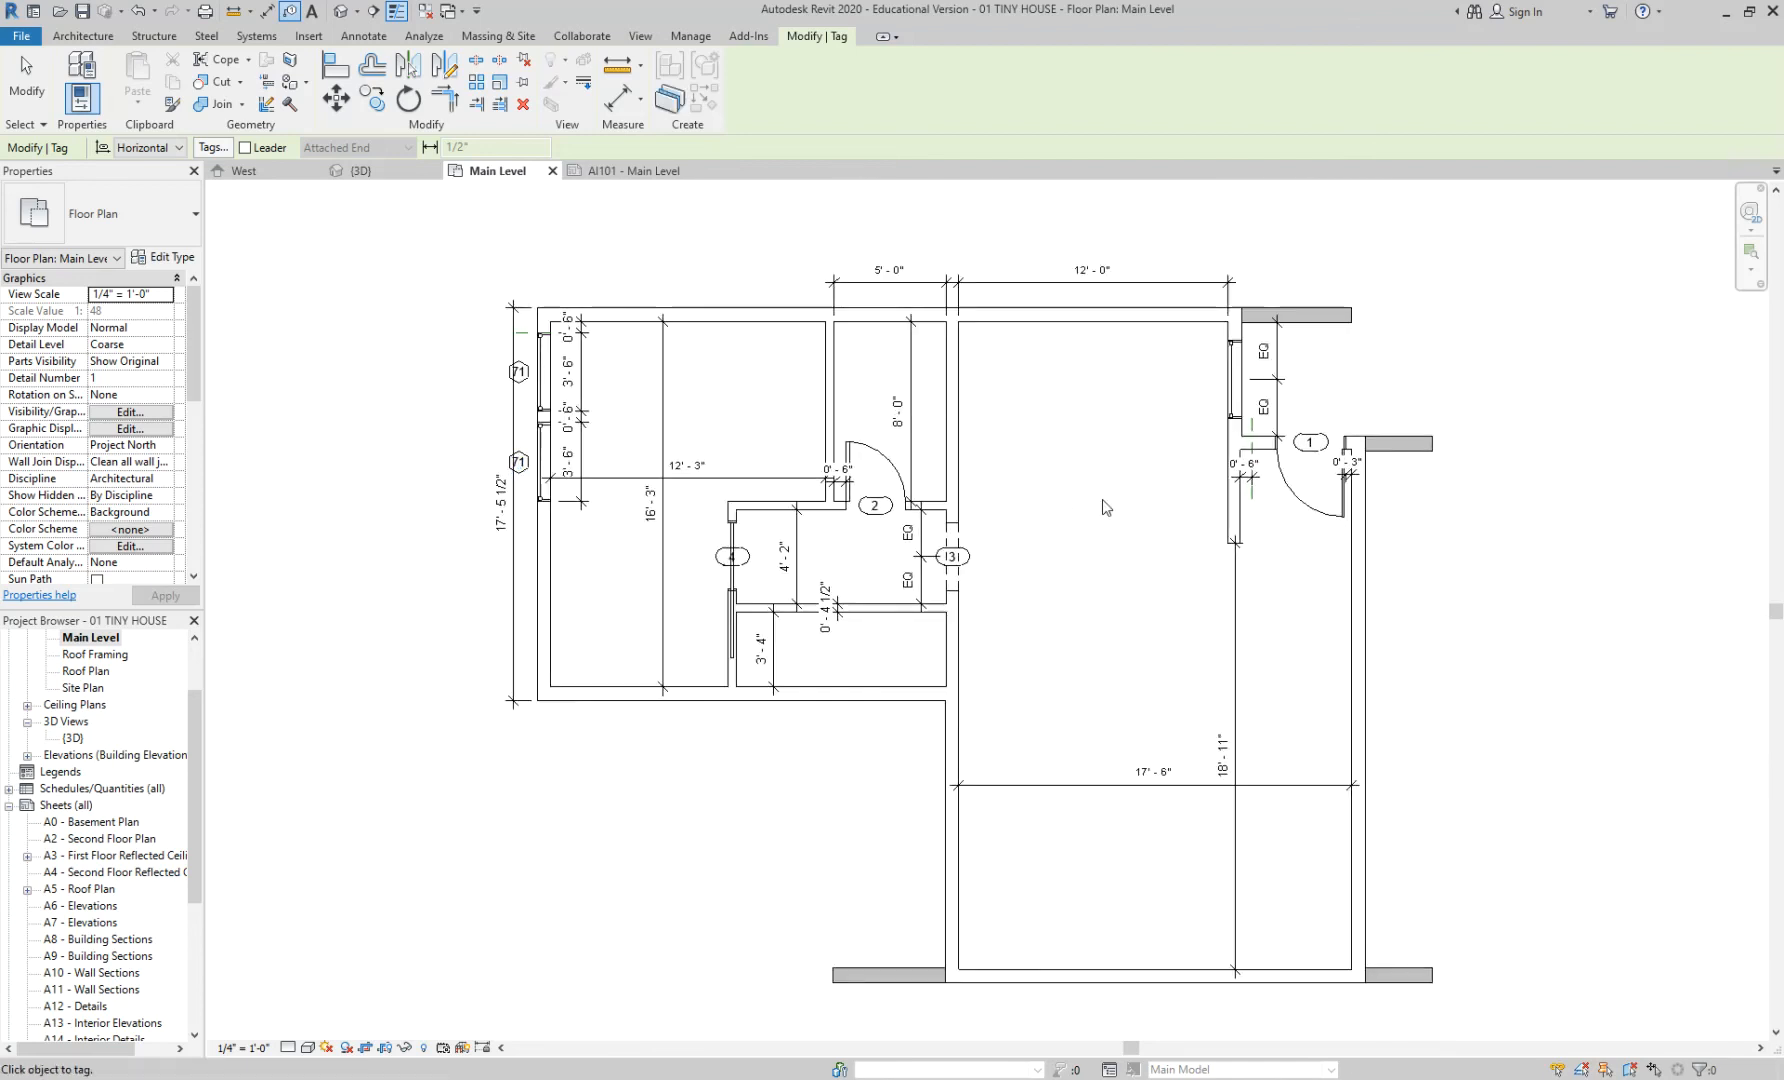
pyautogui.scroll(2, 540, 408)
pyautogui.scroll(-1, 916, 410)
pyautogui.moveTo(916, 410); pyautogui.dragTo(770, 430, button='middle')
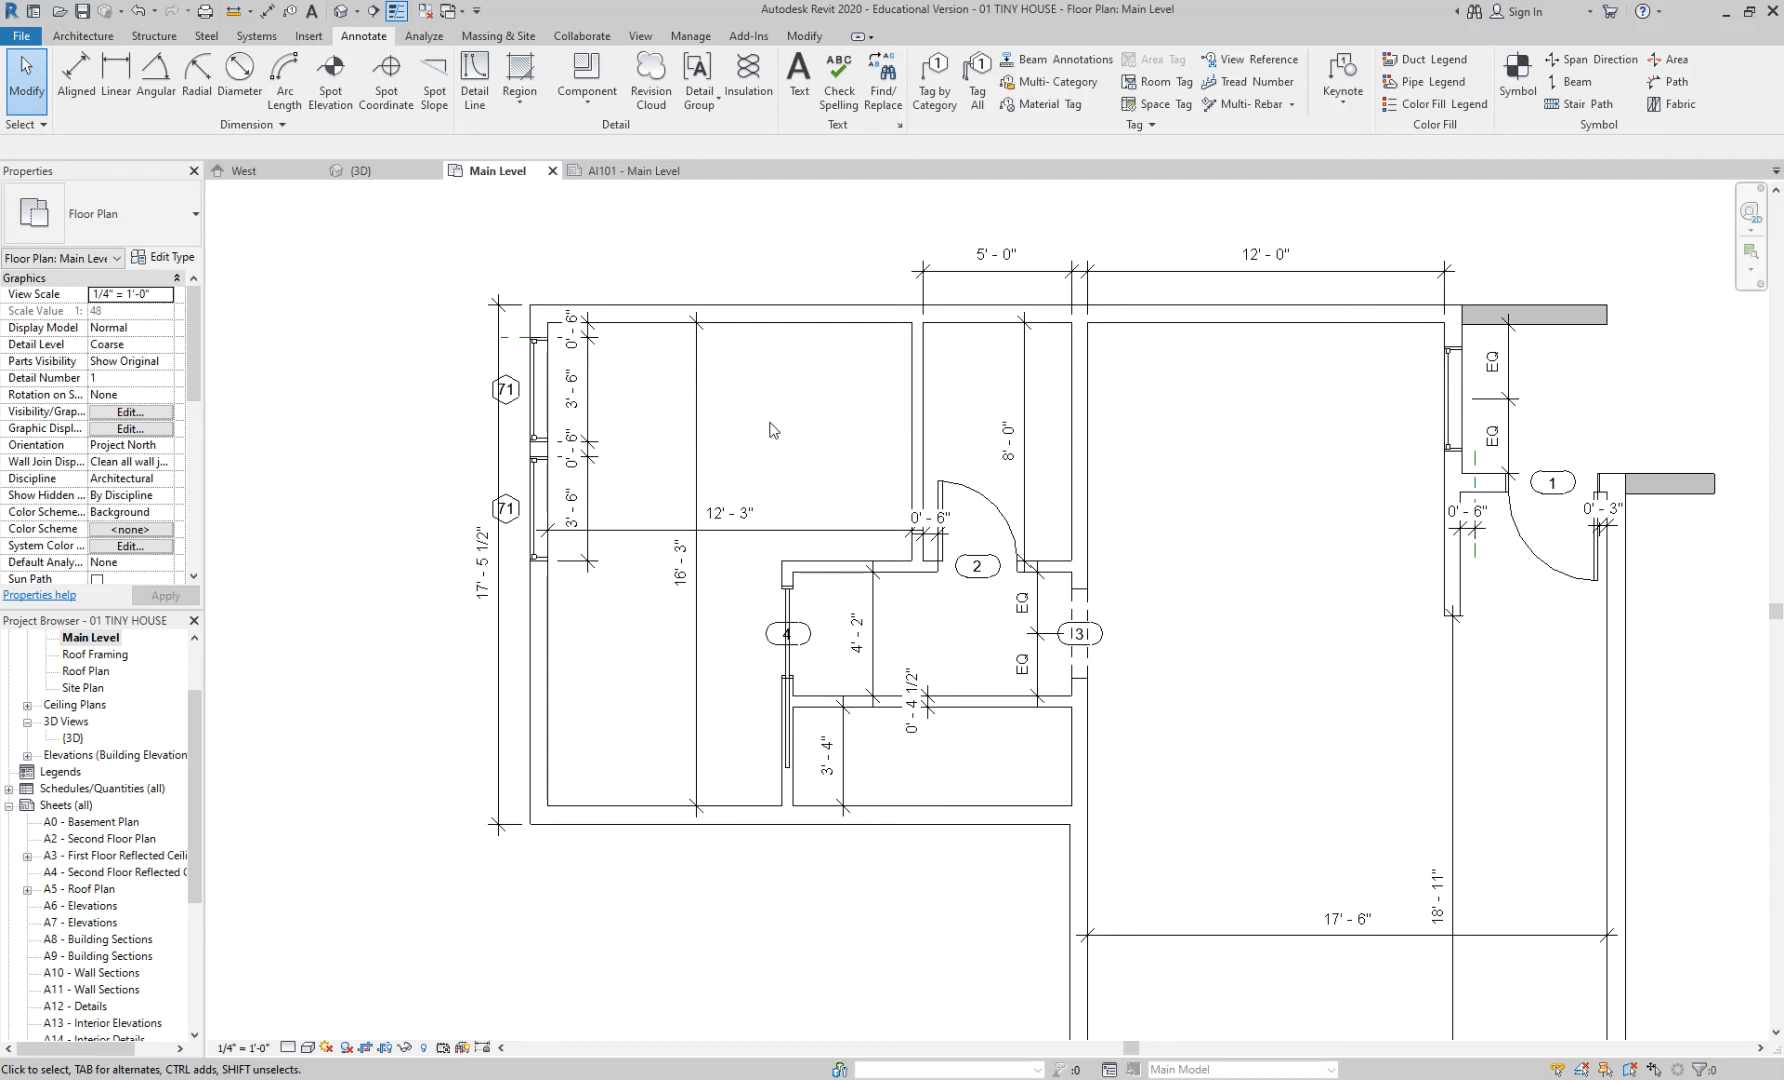
pyautogui.scroll(2, 516, 416)
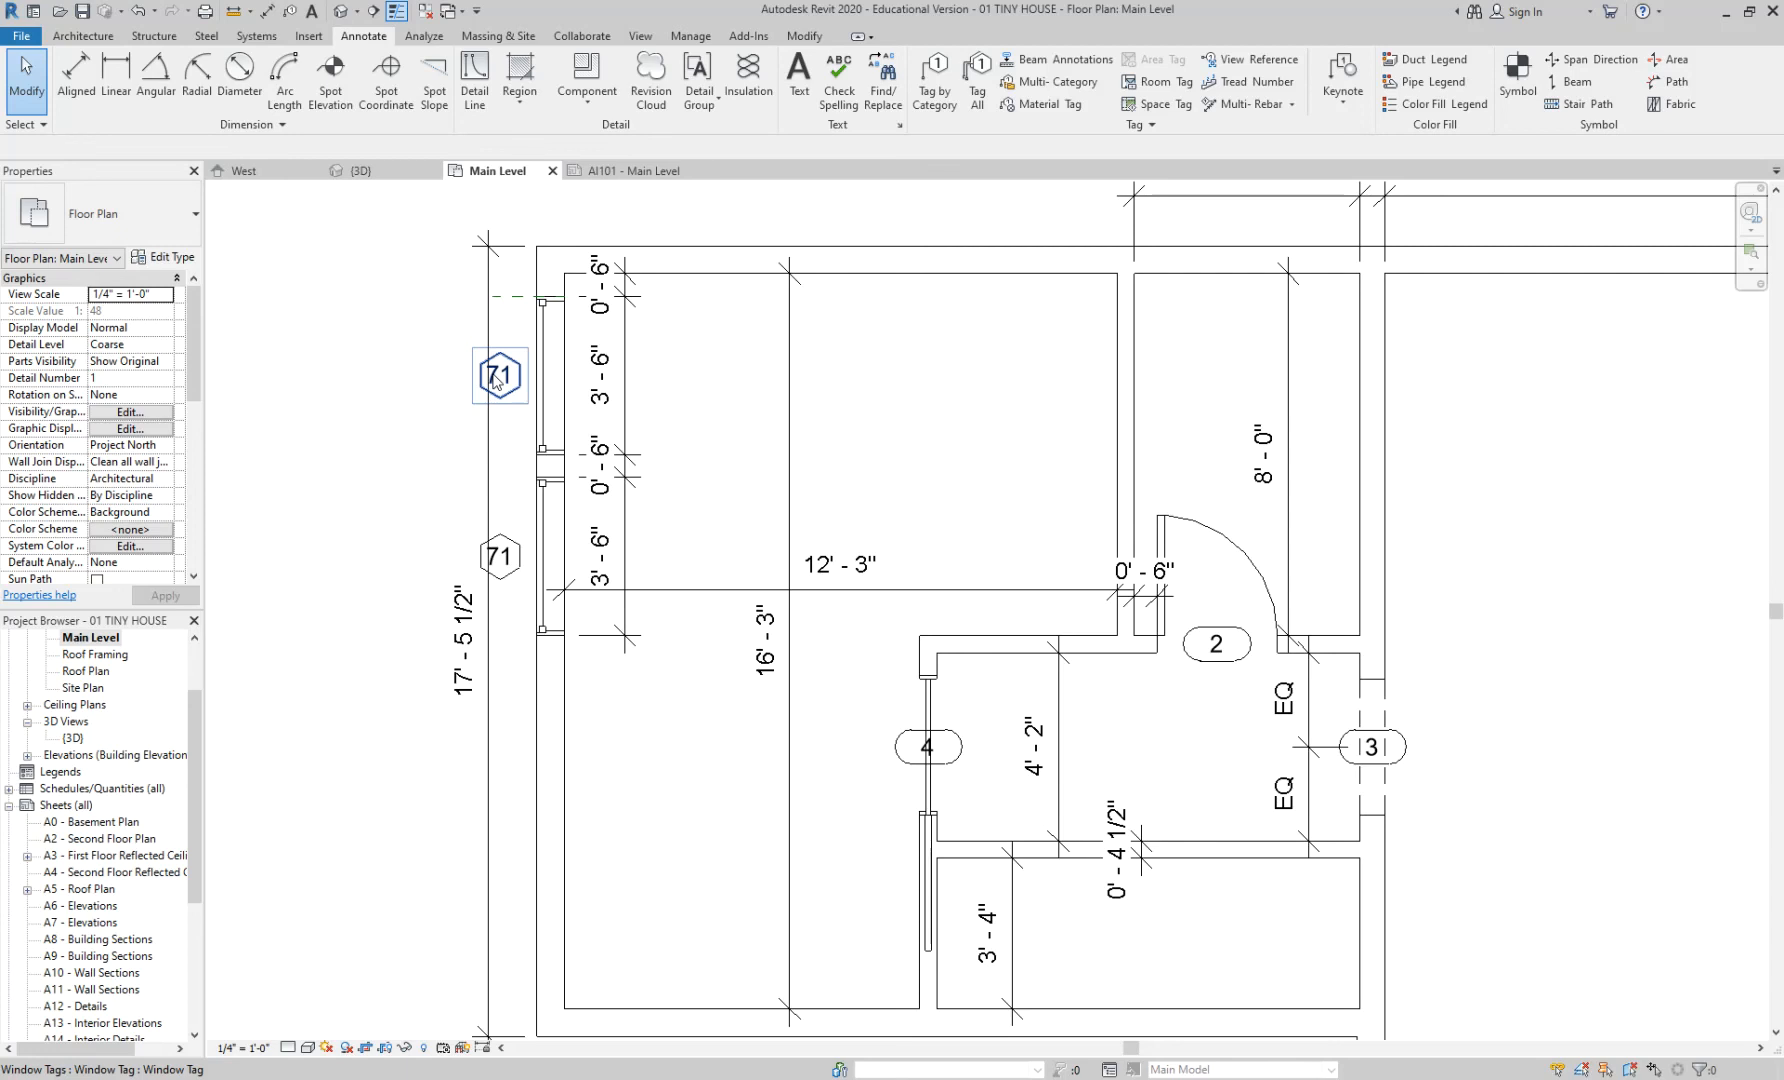
pyautogui.scroll(2, 1270, 715)
# - Drag door tag 2 down-left into the room, then back up near its door
pyautogui.click(1172, 610)
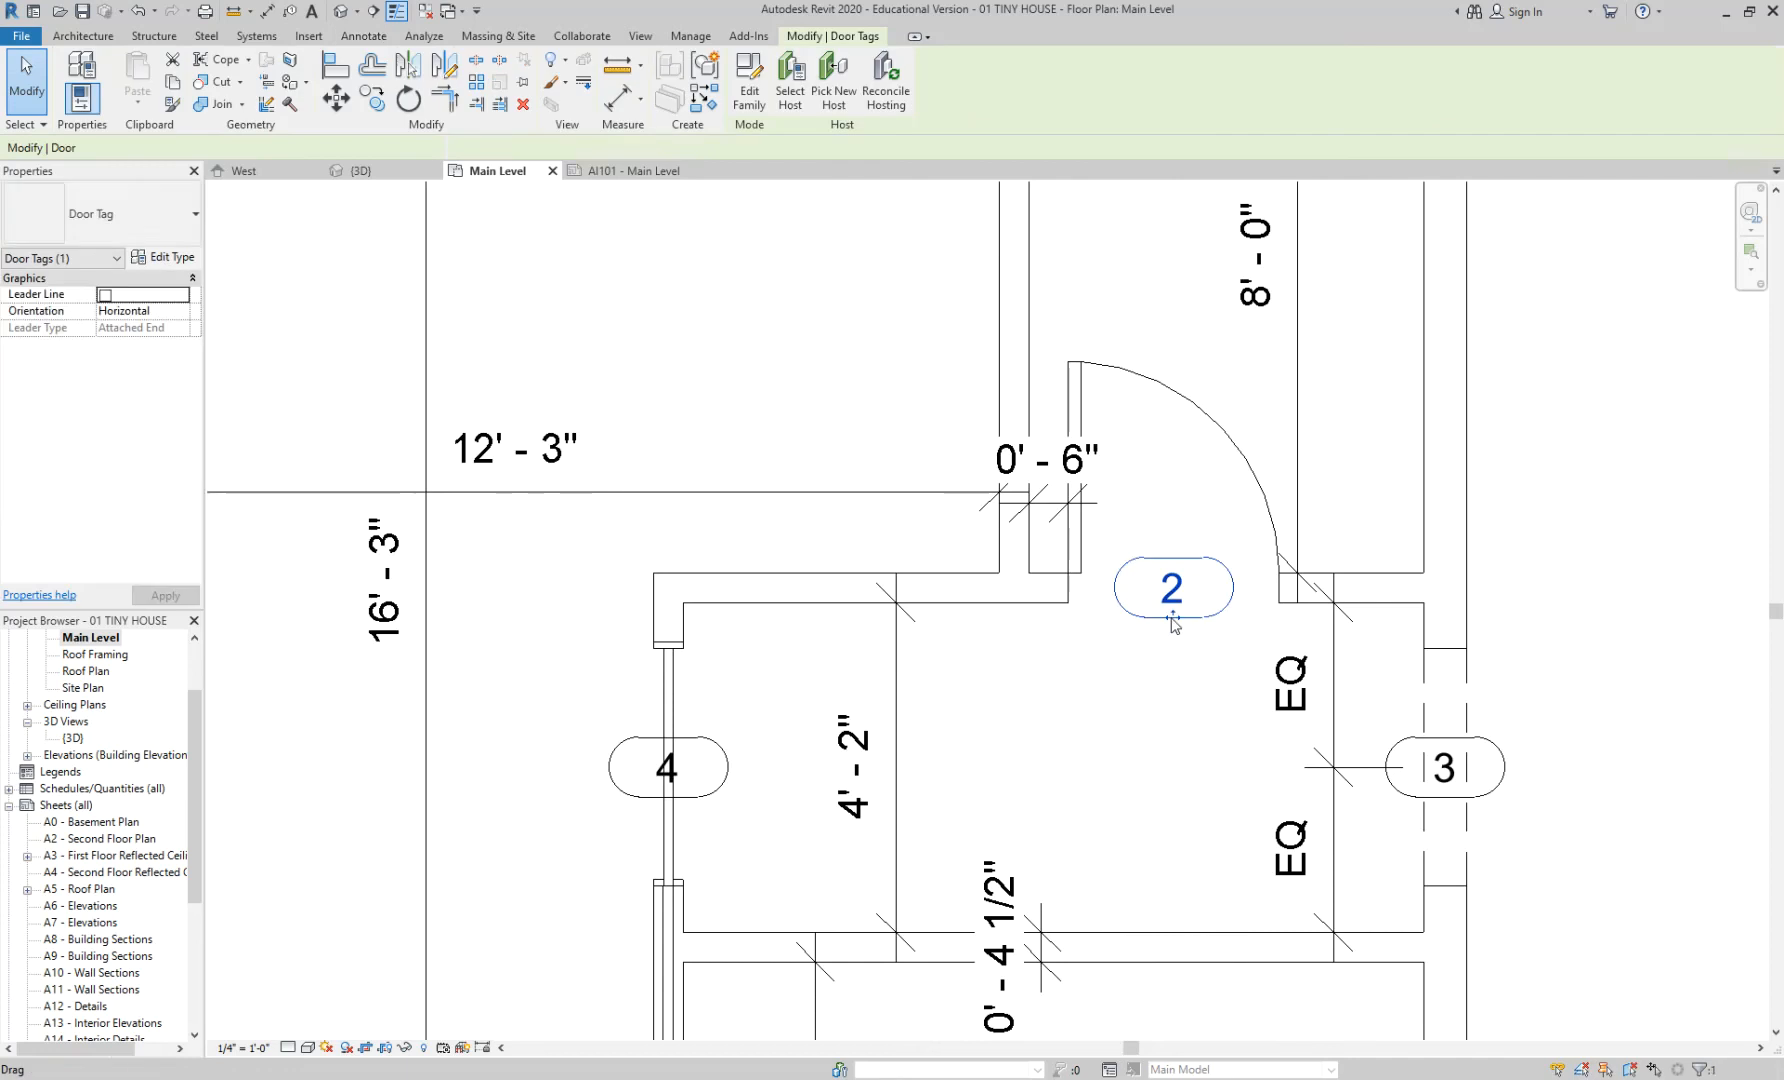
pyautogui.moveTo(1172, 625); pyautogui.dragTo(1120, 858)
pyautogui.rightClick(1145, 862)
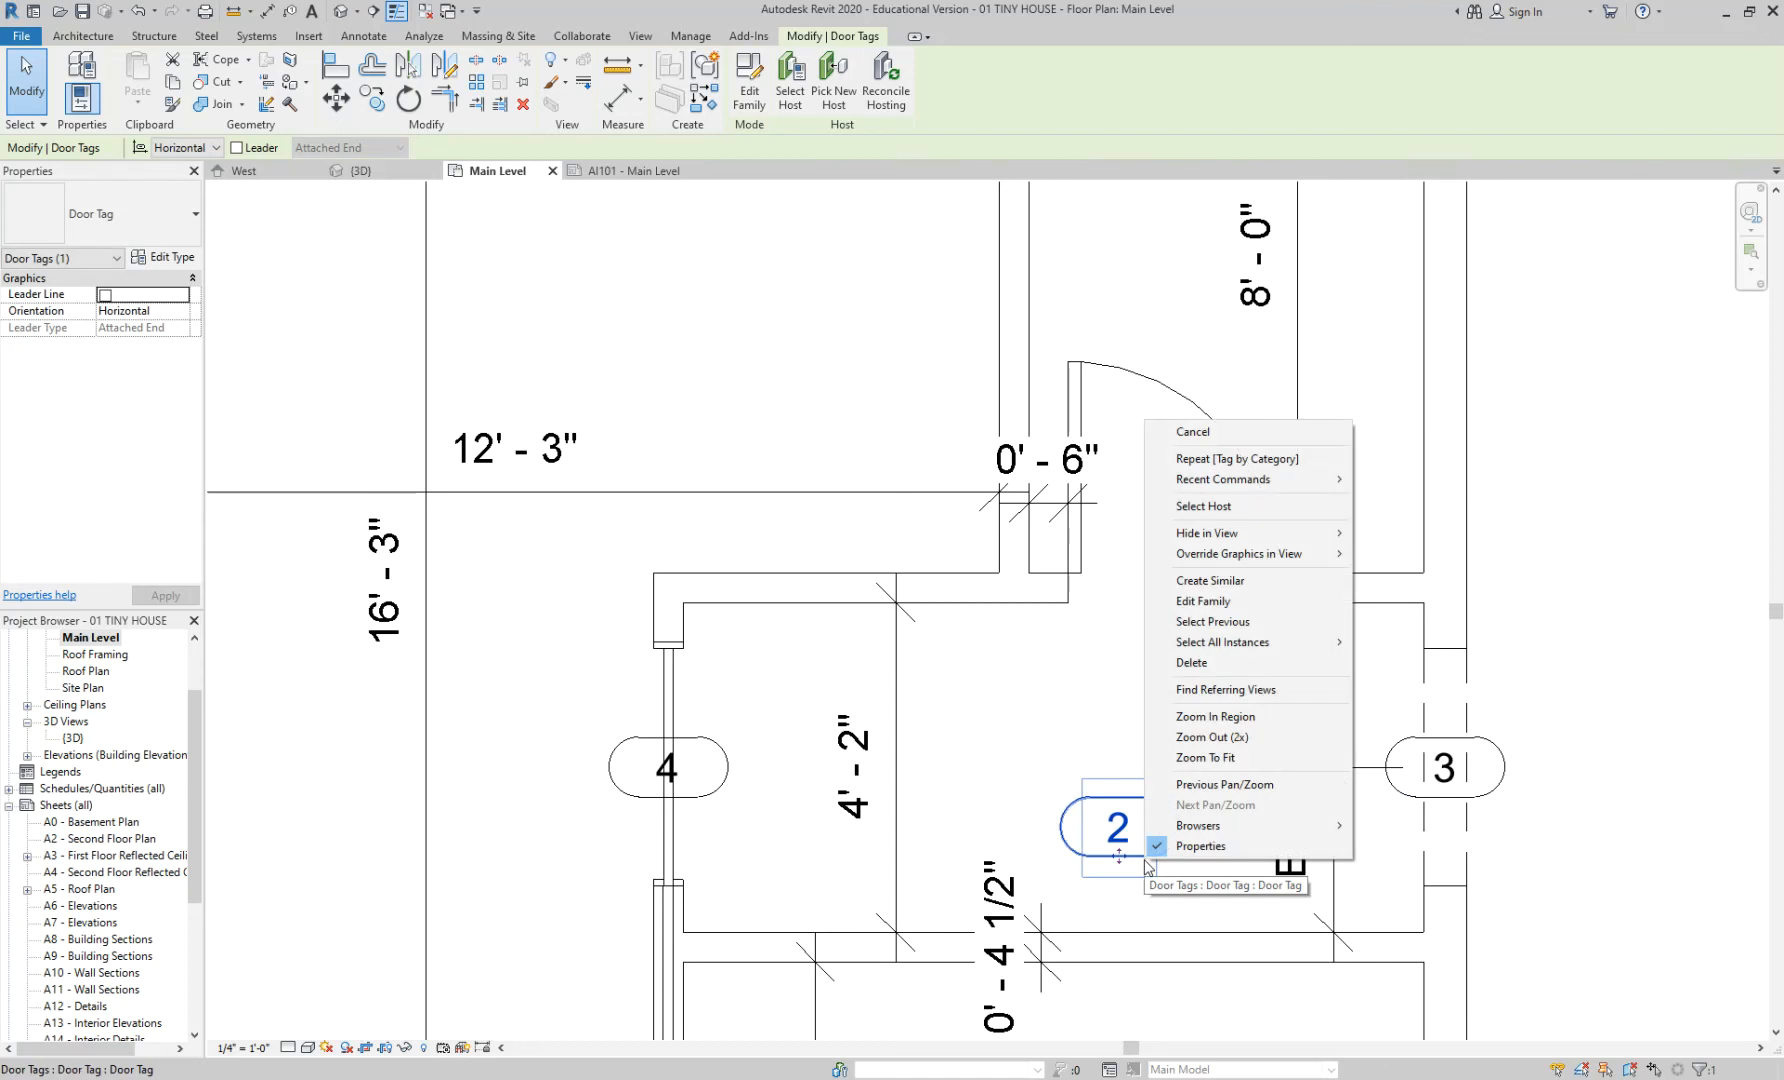
pyautogui.click(1091, 723)
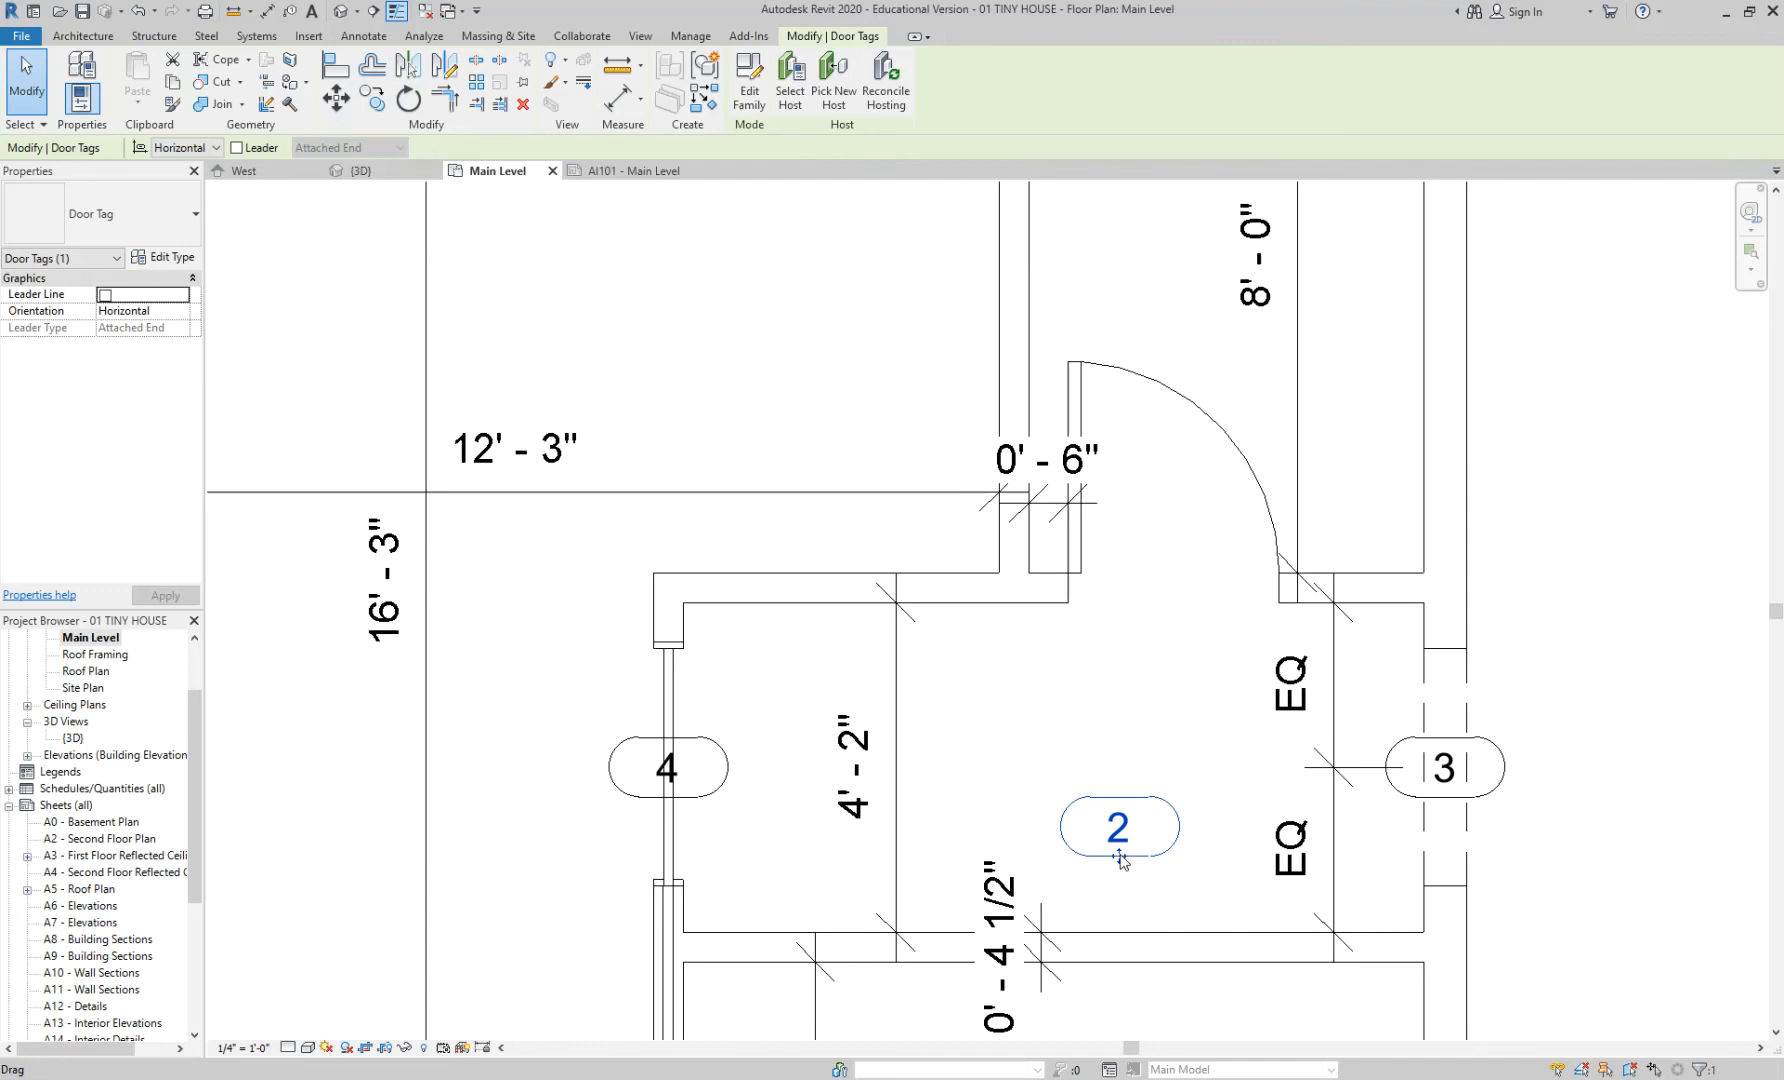
pyautogui.moveTo(1121, 857)
pyautogui.mouseDown()
pyautogui.moveTo(1157, 636)
pyautogui.moveTo(1188, 634)
pyautogui.mouseUp()
pyautogui.press('Escape')
pyautogui.scroll(-3, 1170, 681)
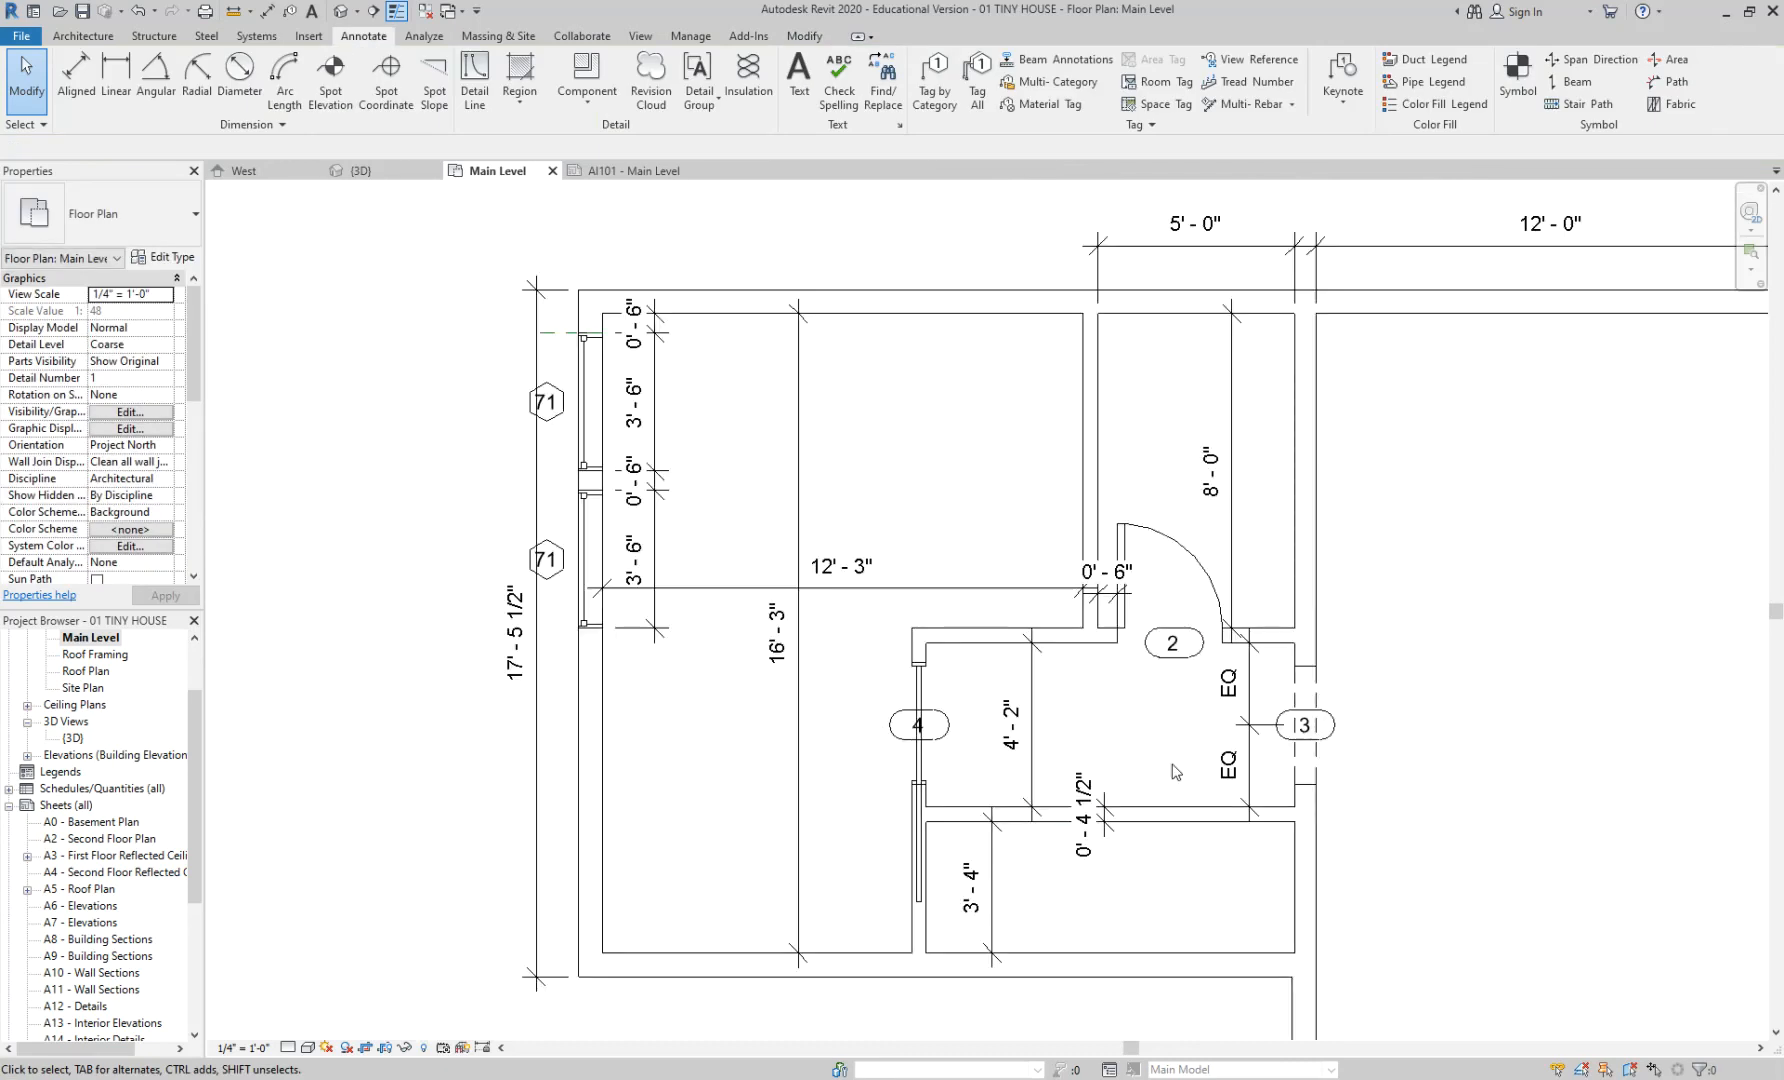
pyautogui.scroll(3, 1110, 580)
# - Move the 0'-6" dimension text around, then reset it to its original position
pyautogui.click(1110, 585)
pyautogui.scroll(2, 1108, 595)
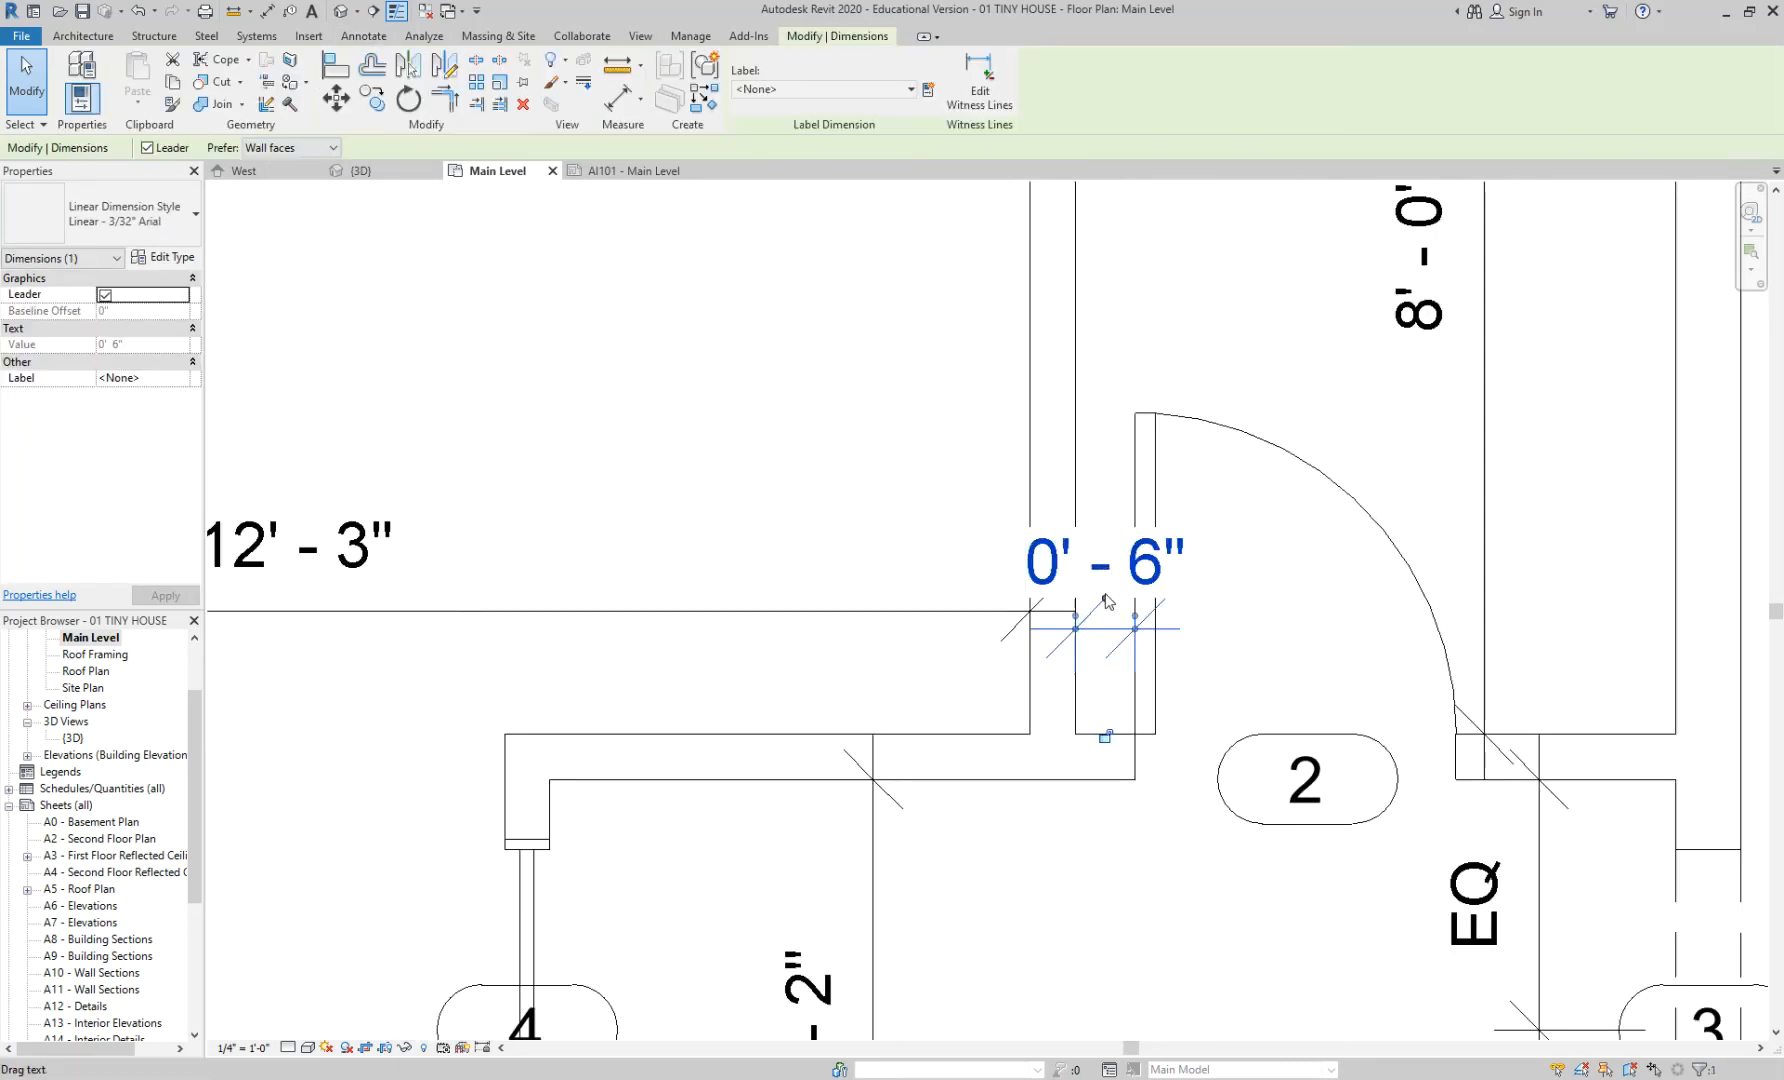
pyautogui.scroll(2, 1107, 603)
pyautogui.moveTo(1095, 604); pyautogui.dragTo(531, 404)
pyautogui.scroll(-3, 664, 505)
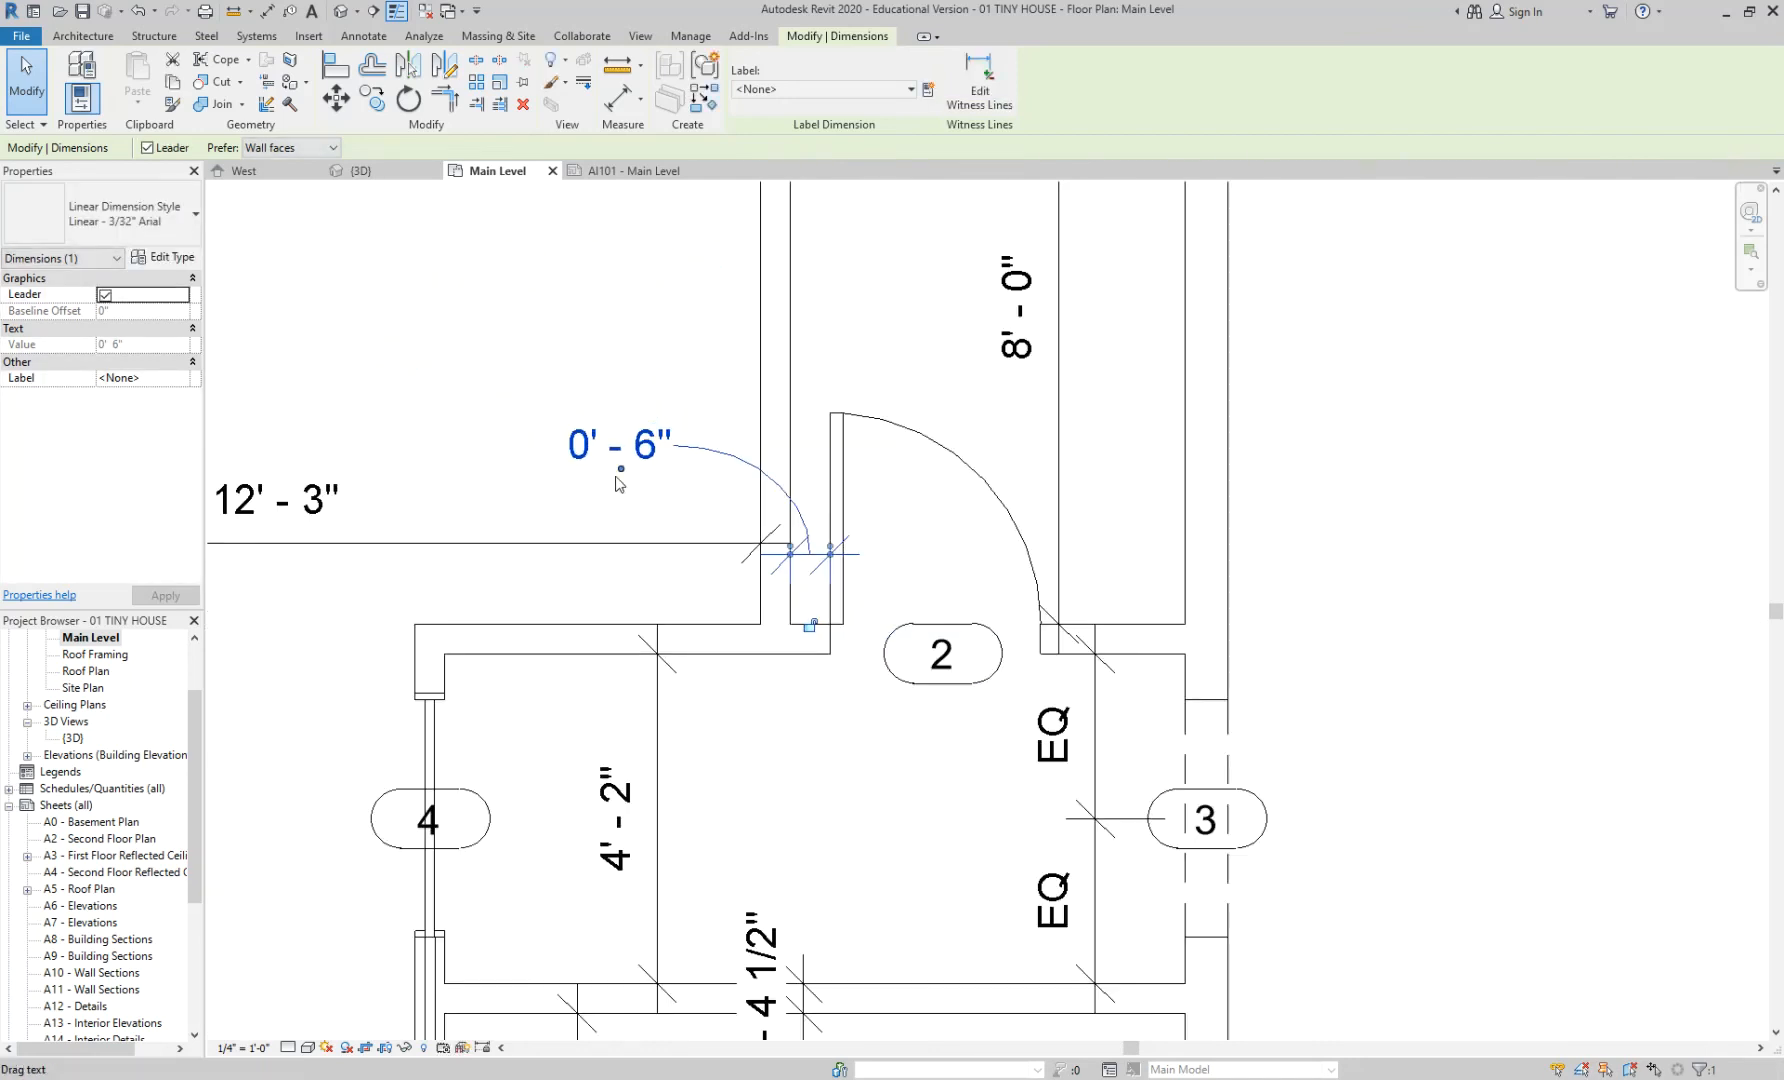
pyautogui.moveTo(619, 478); pyautogui.dragTo(211, 669)
pyautogui.moveTo(360, 691); pyautogui.dragTo(661, 691, button='middle')
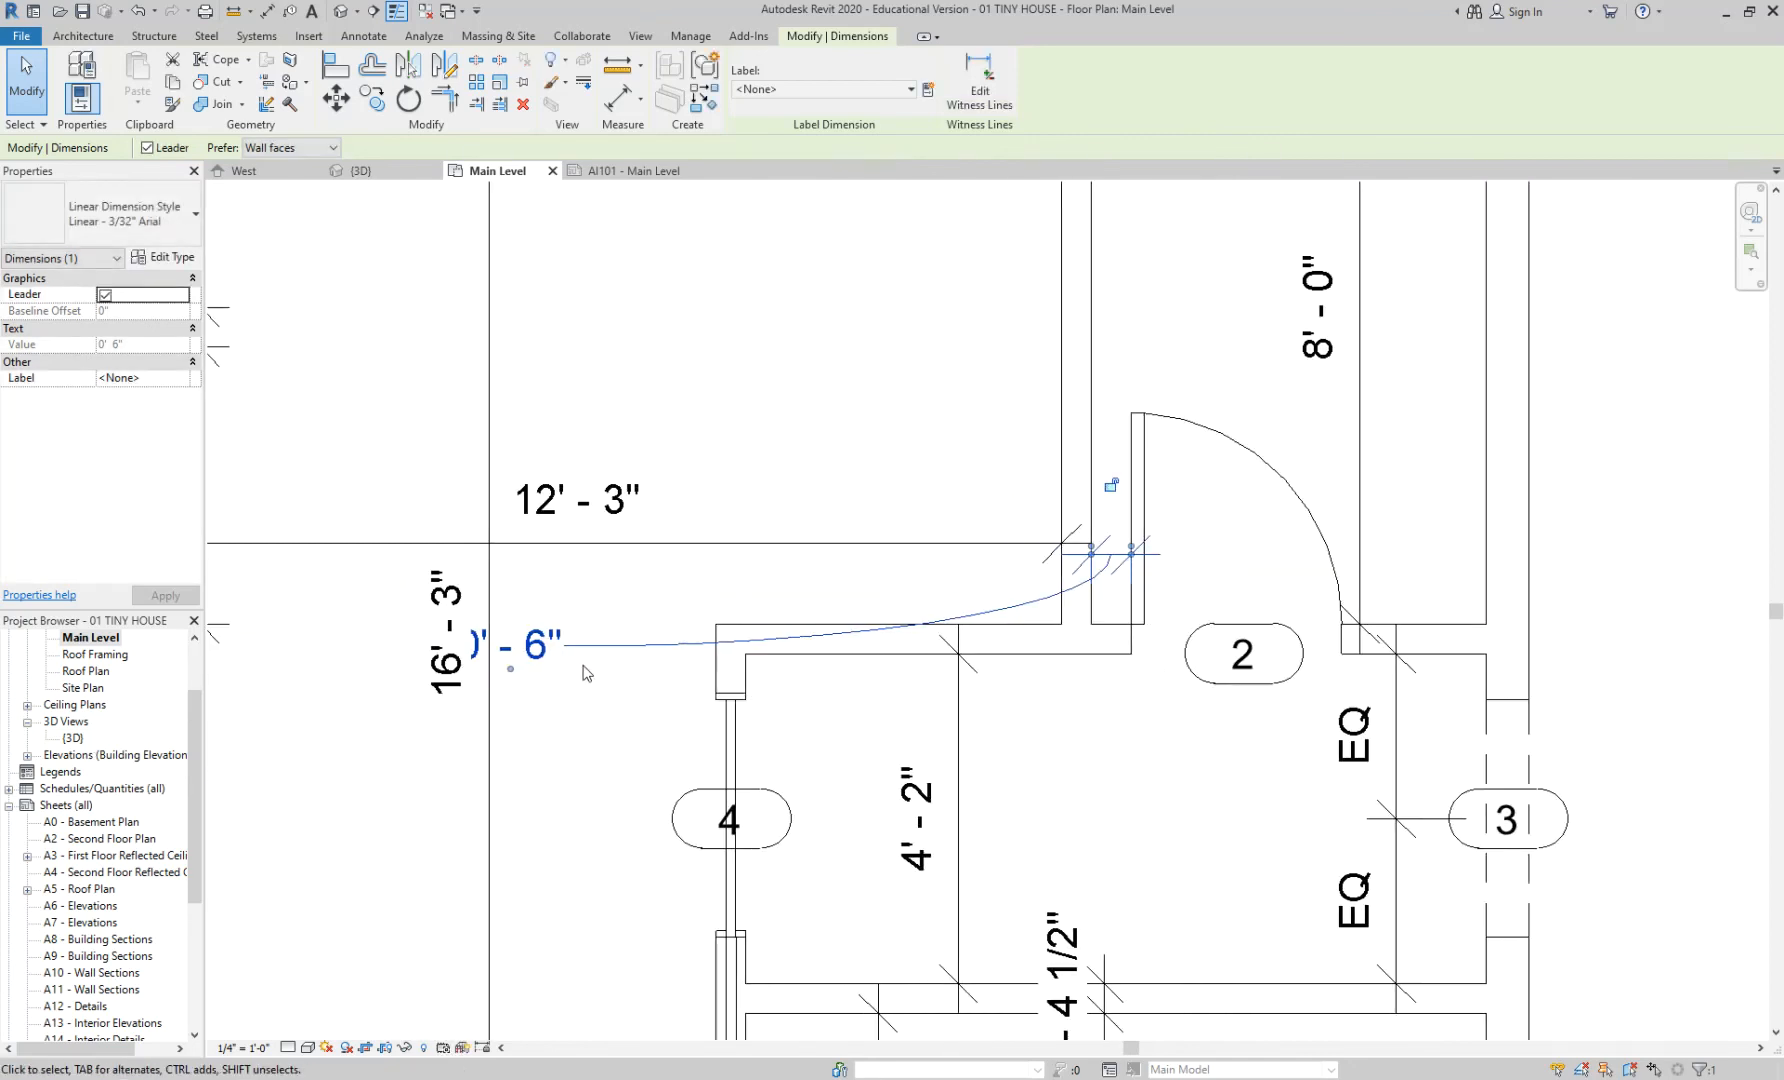
pyautogui.rightClick(578, 650)
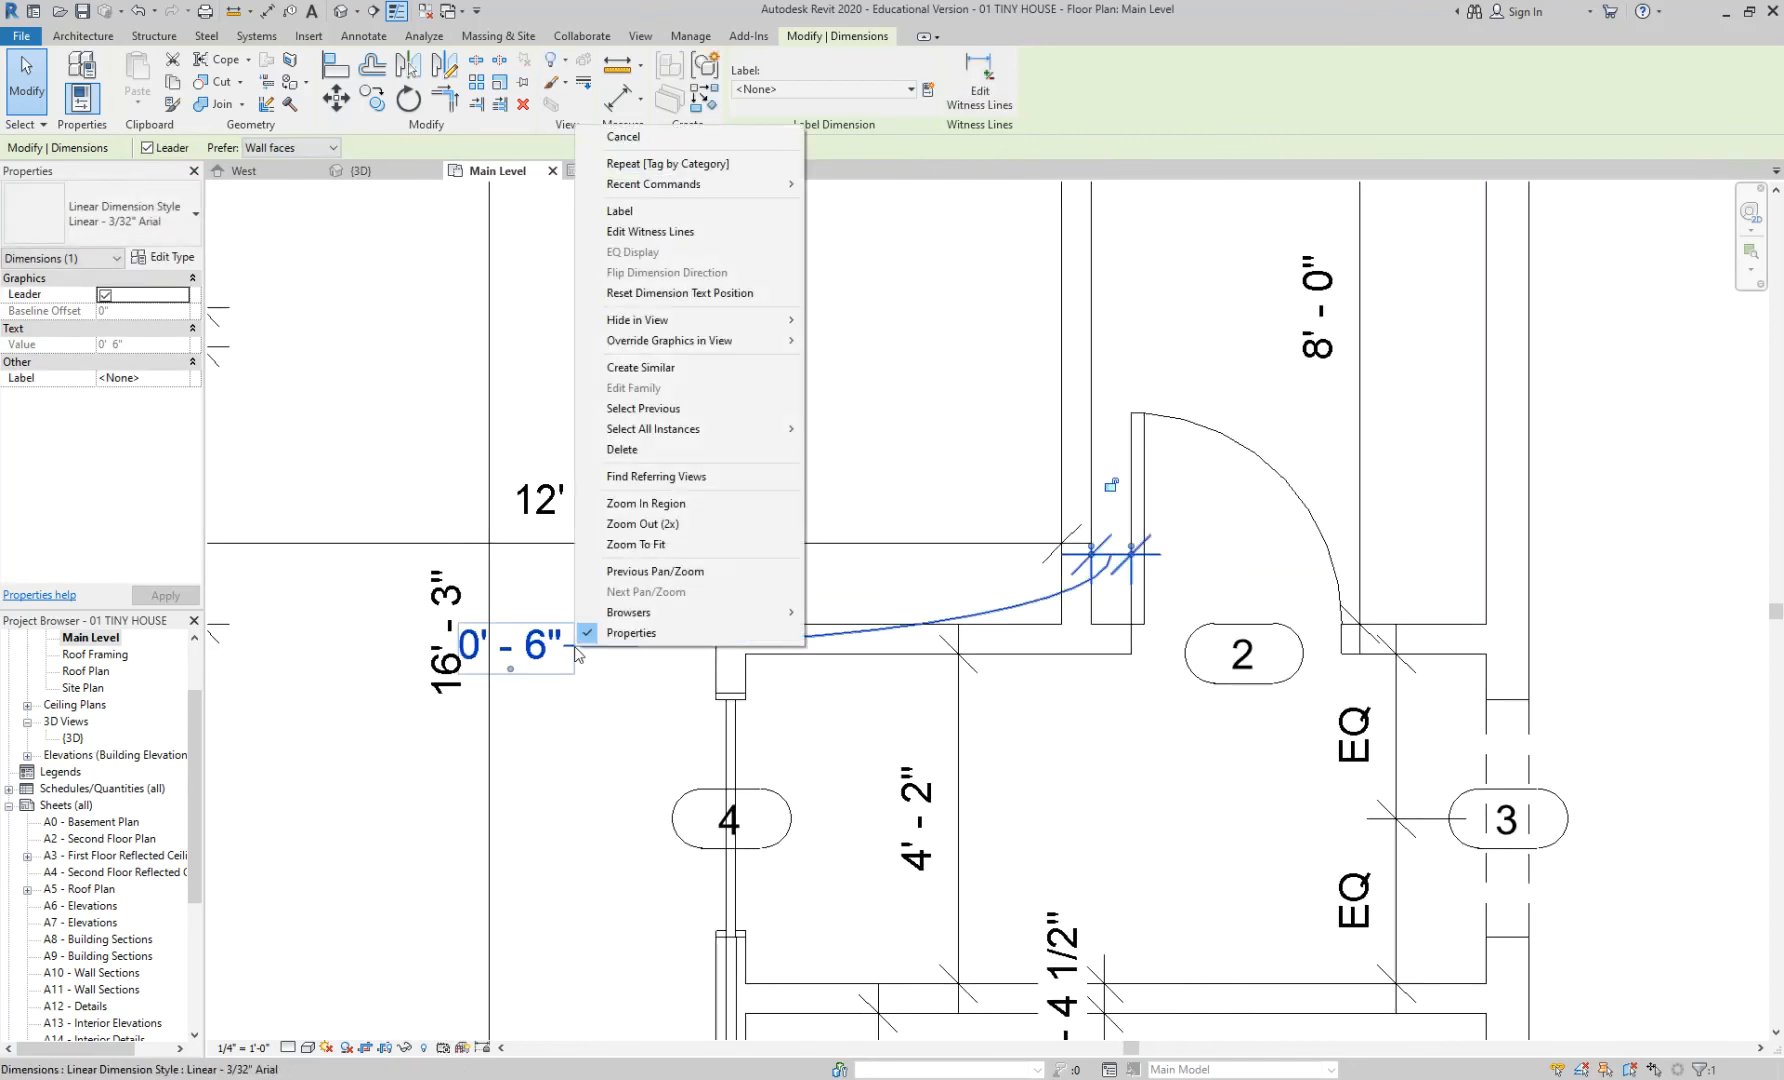
pyautogui.click(687, 293)
pyautogui.click(826, 432)
# - Nudge door tag 2 slightly up-left, then slightly right, within the doorway
pyautogui.click(1244, 678)
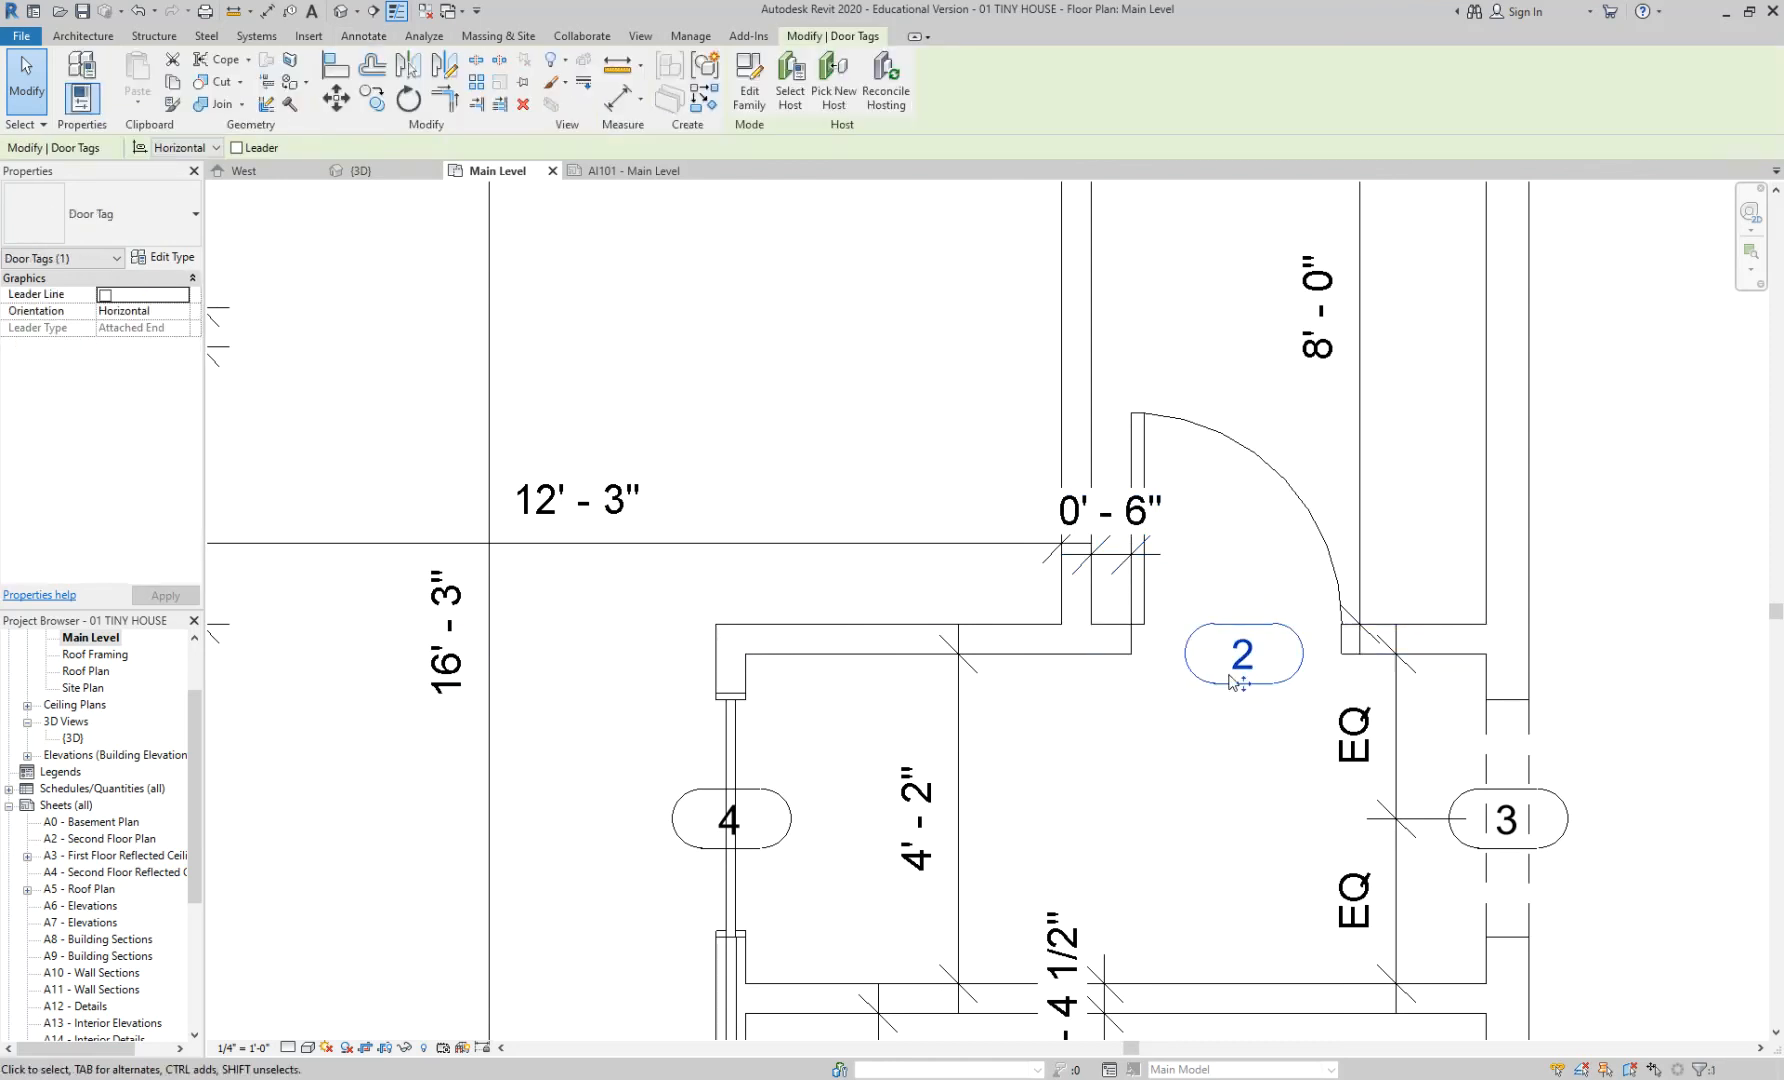
pyautogui.moveTo(1248, 683)
pyautogui.mouseDown()
pyautogui.moveTo(1232, 688)
pyautogui.moveTo(1231, 667)
pyautogui.mouseUp()
pyautogui.click(1238, 727)
pyautogui.scroll(3, 1262, 682)
pyautogui.click(1266, 677)
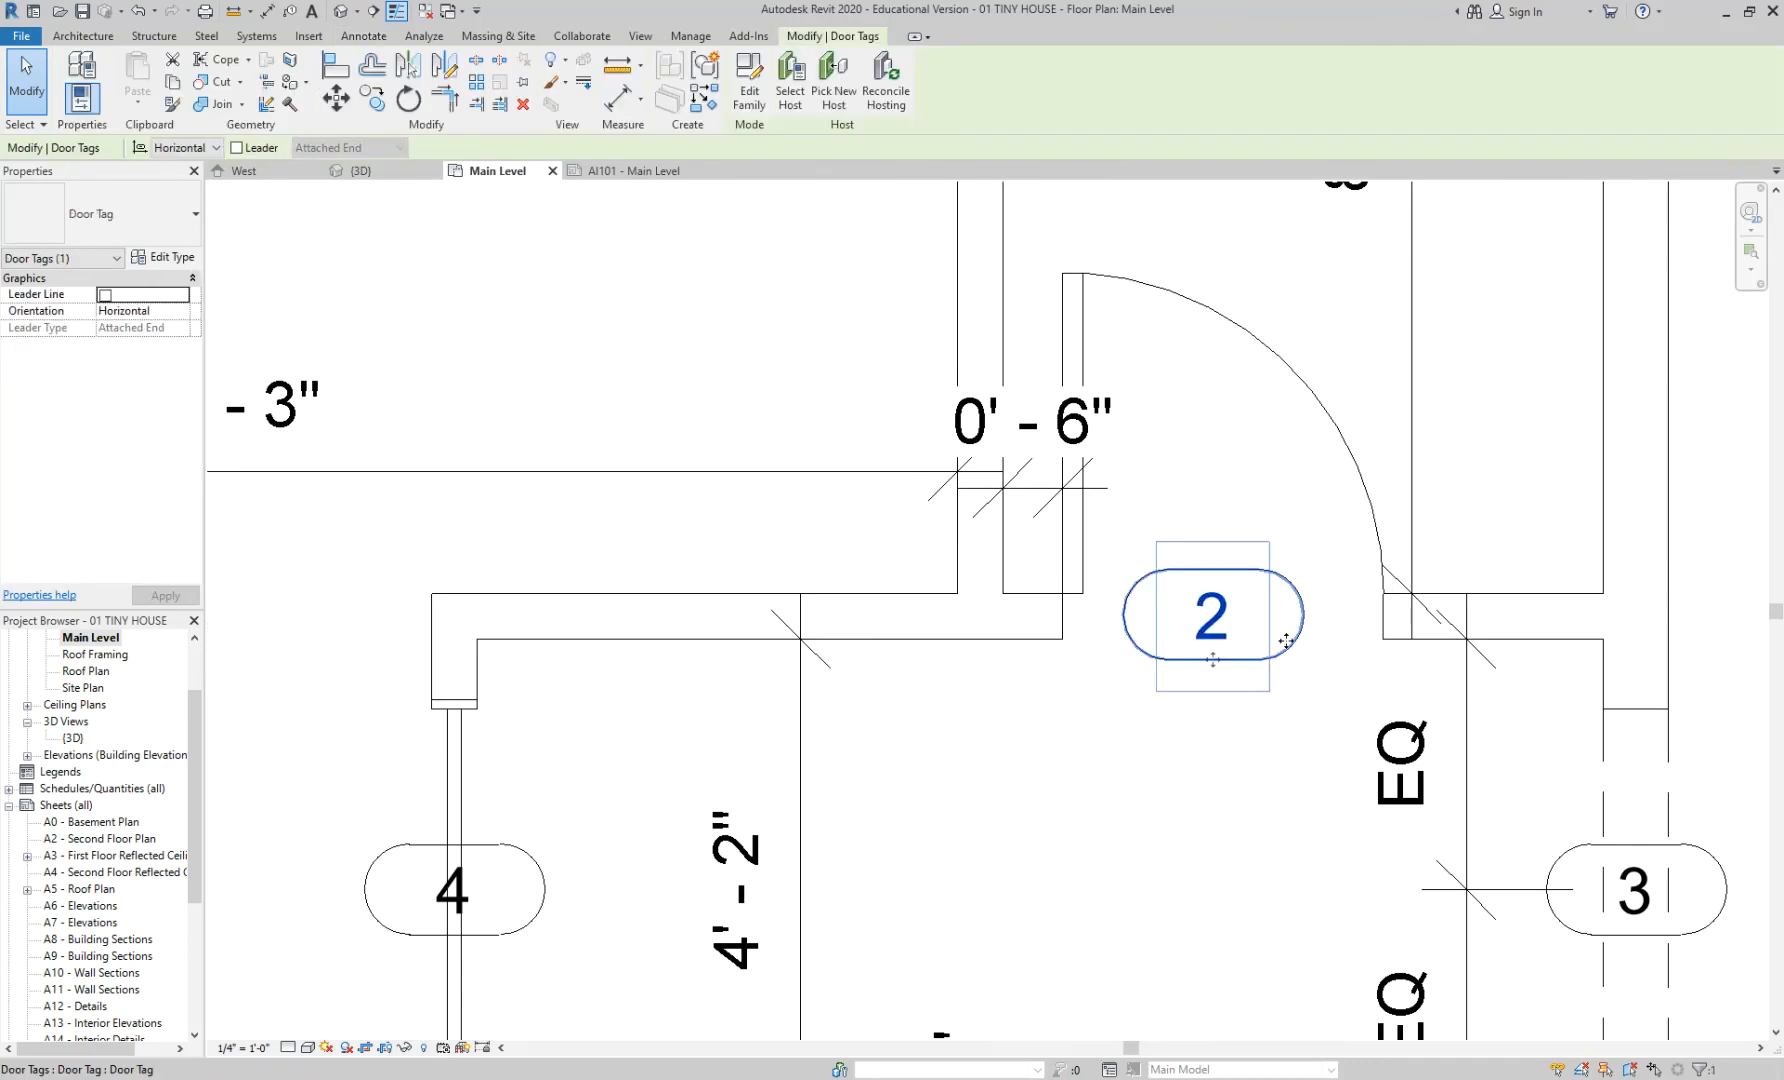
pyautogui.moveTo(1213, 661); pyautogui.dragTo(1230, 658)
pyautogui.click(1246, 693)
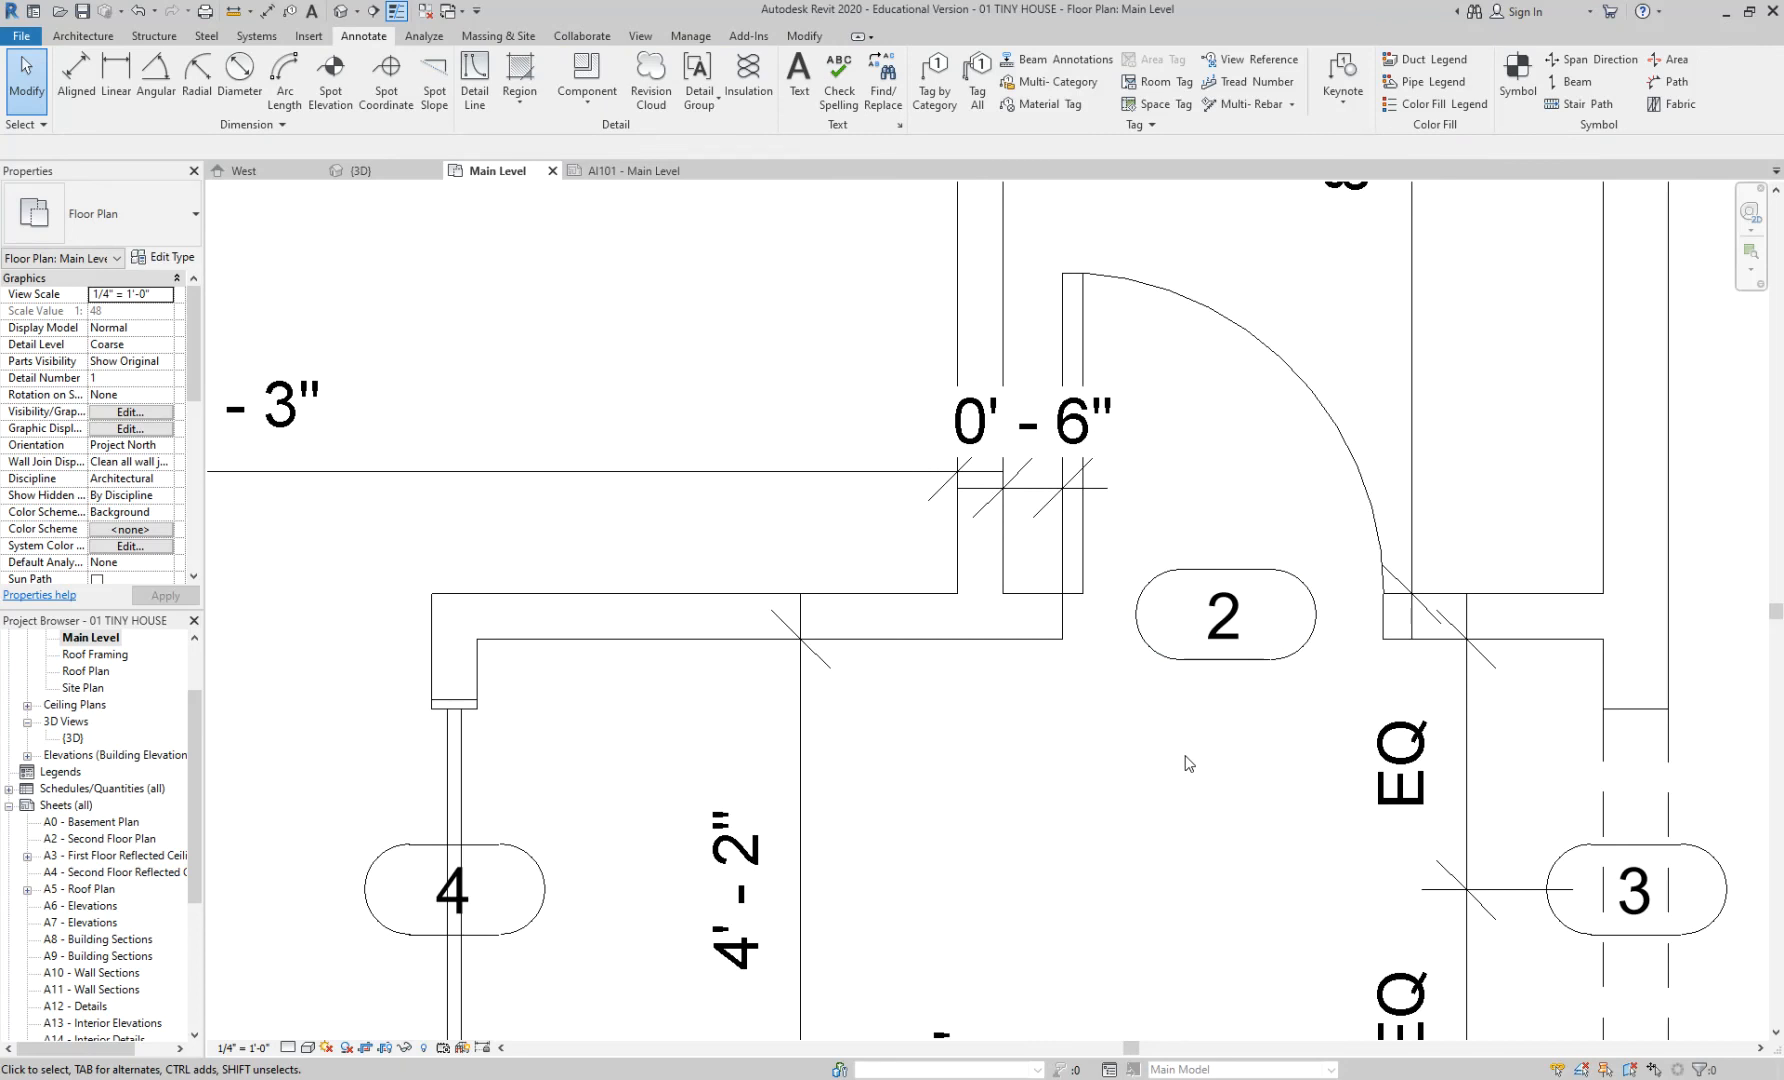
pyautogui.scroll(-5, 1187, 763)
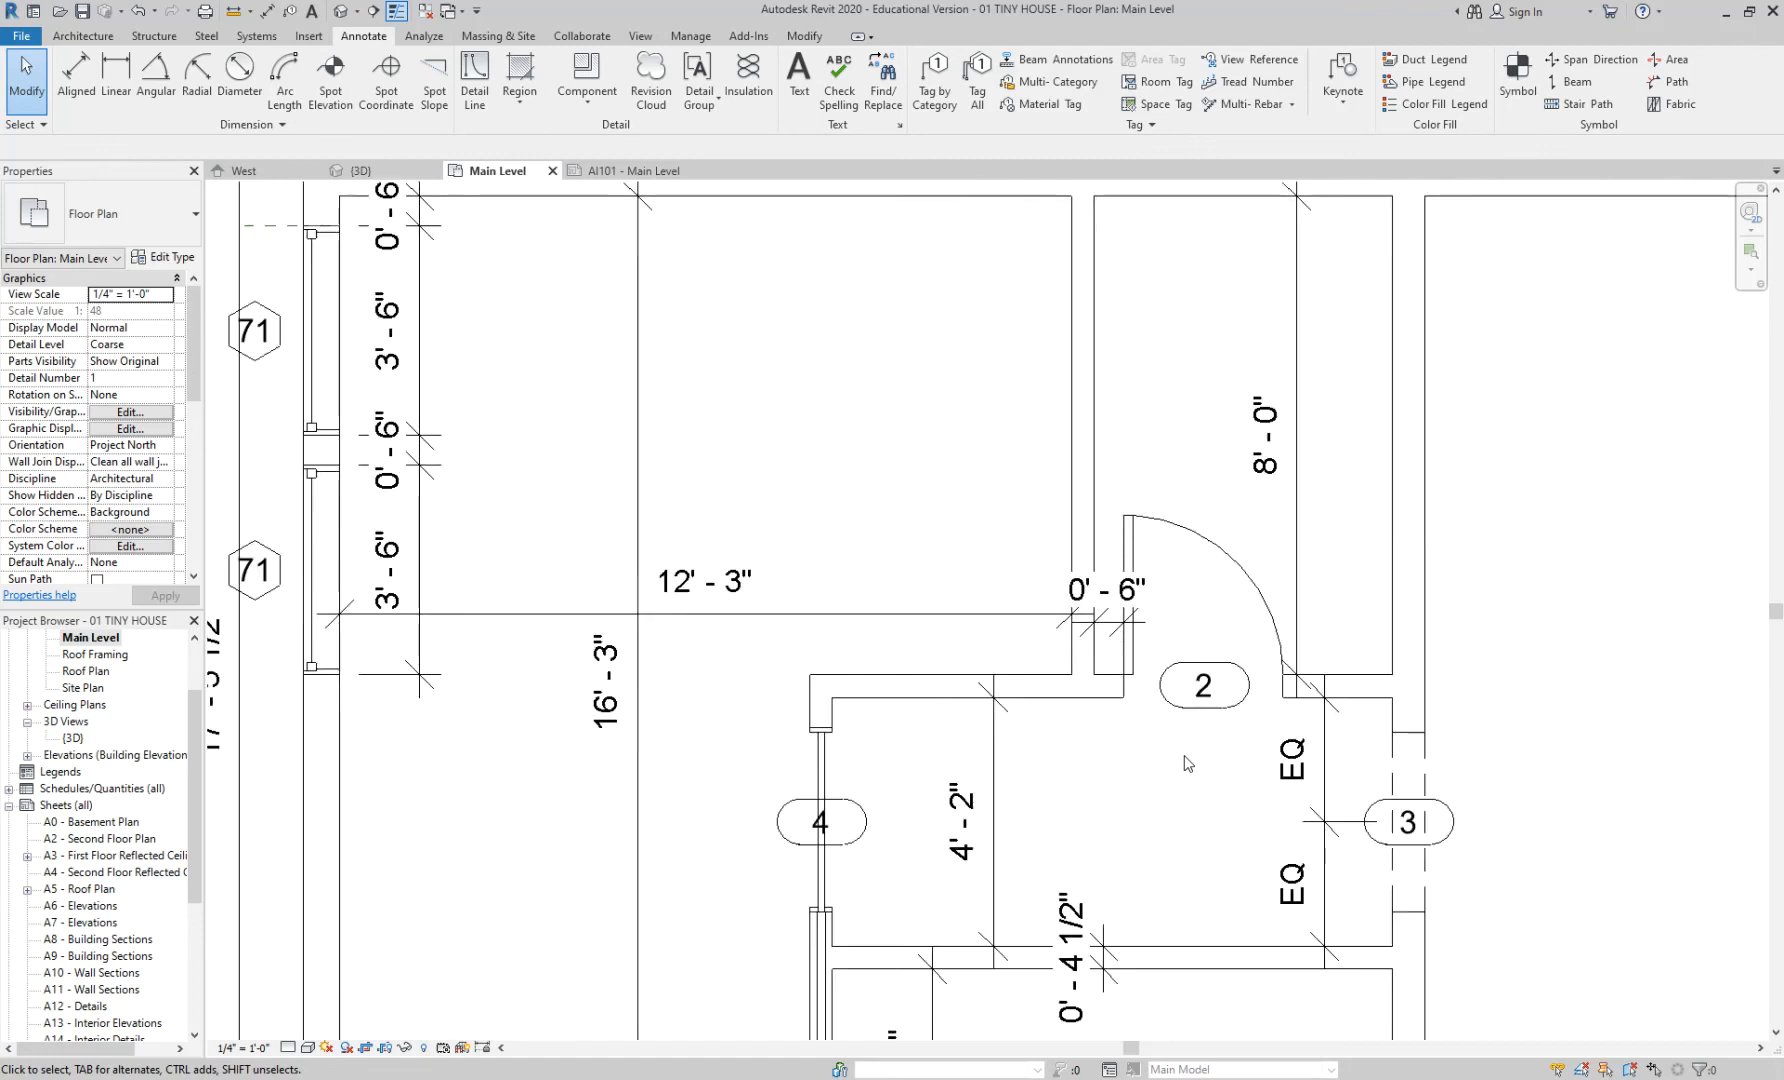
pyautogui.scroll(3, 597, 505)
pyautogui.scroll(-4, 897, 515)
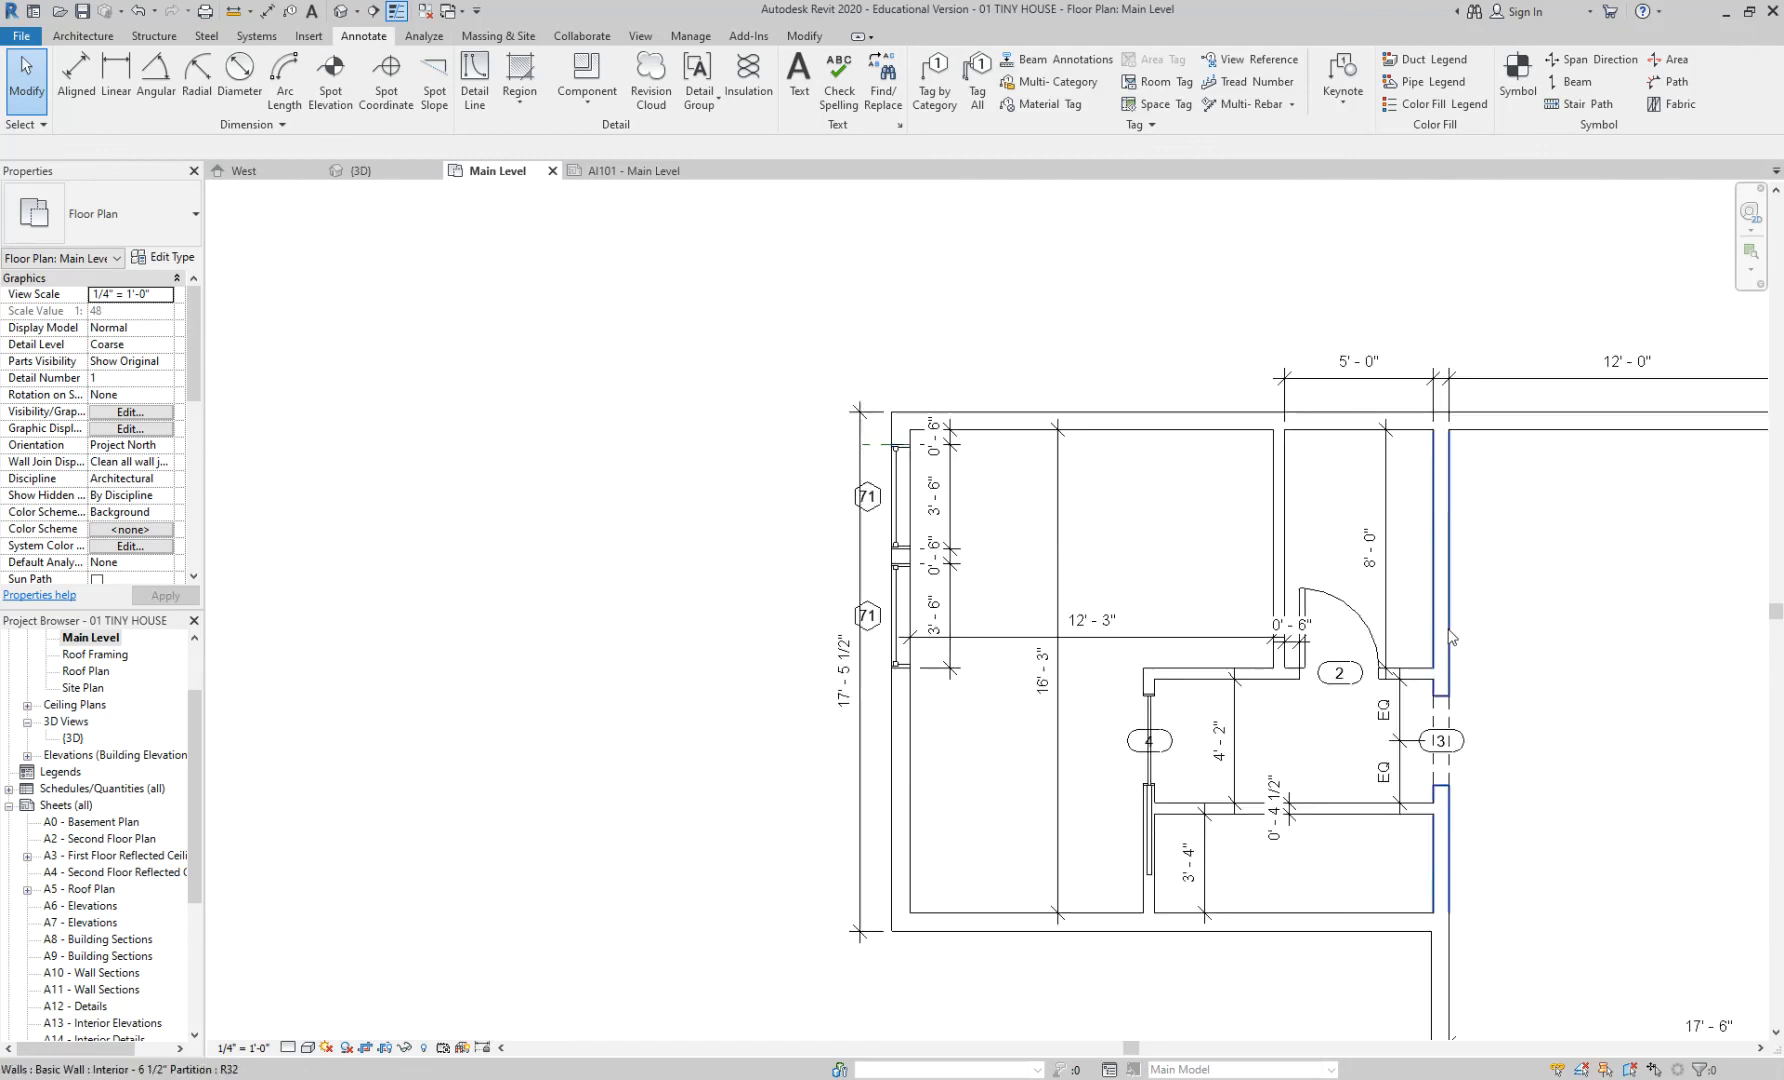
pyautogui.scroll(3, 1450, 635)
pyautogui.click(1302, 619)
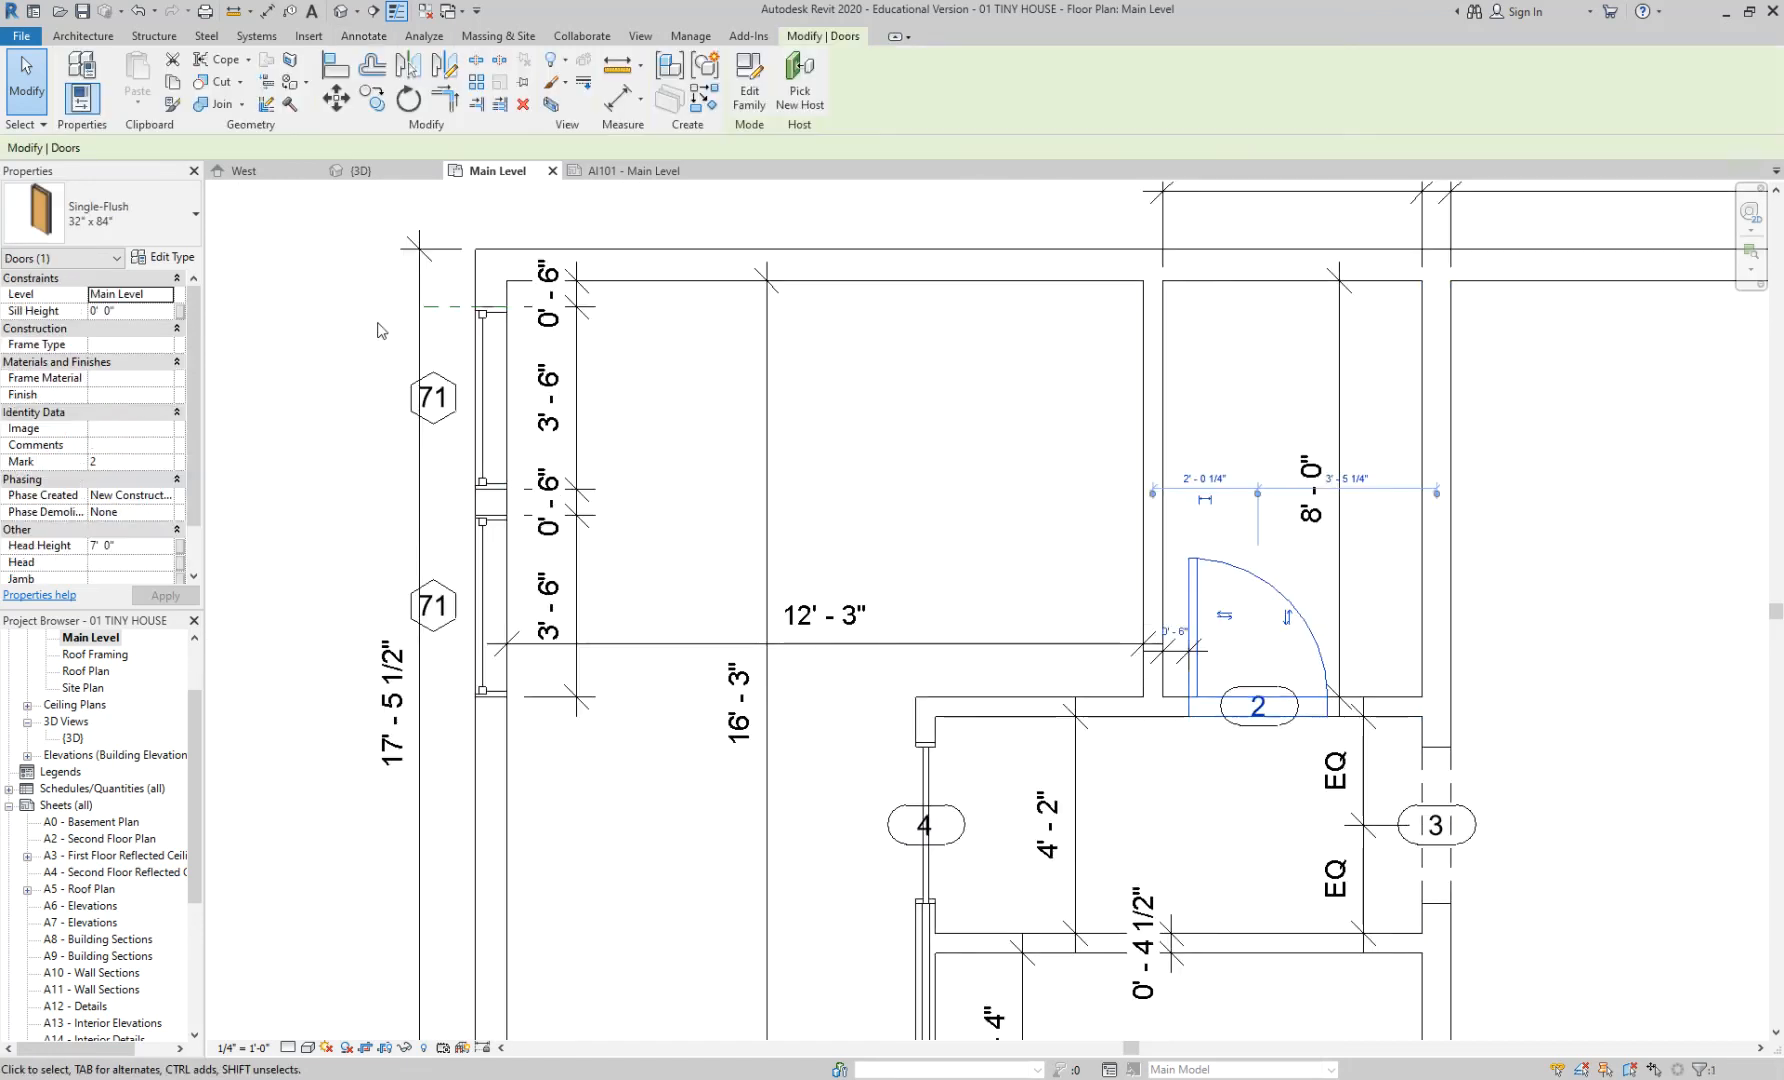
pyautogui.click(157, 223)
pyautogui.click(133, 376)
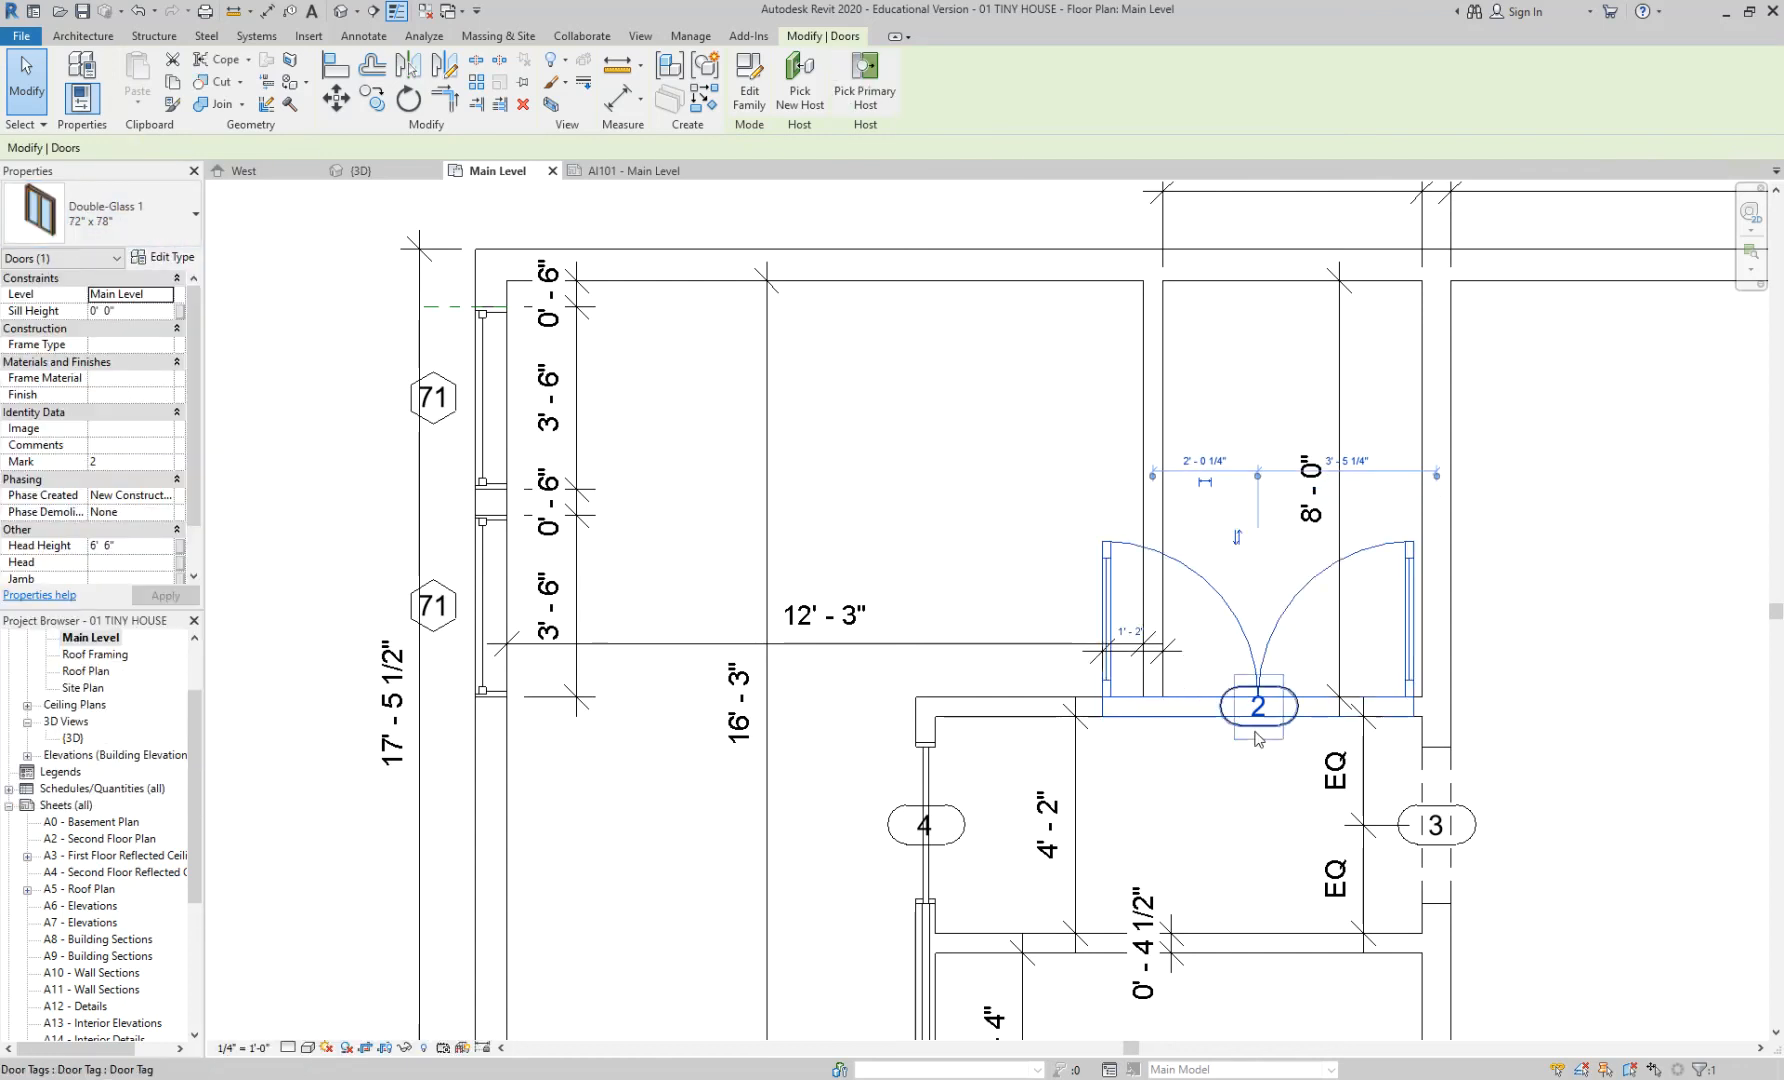
pyautogui.hotkey('ctrl', 'z')
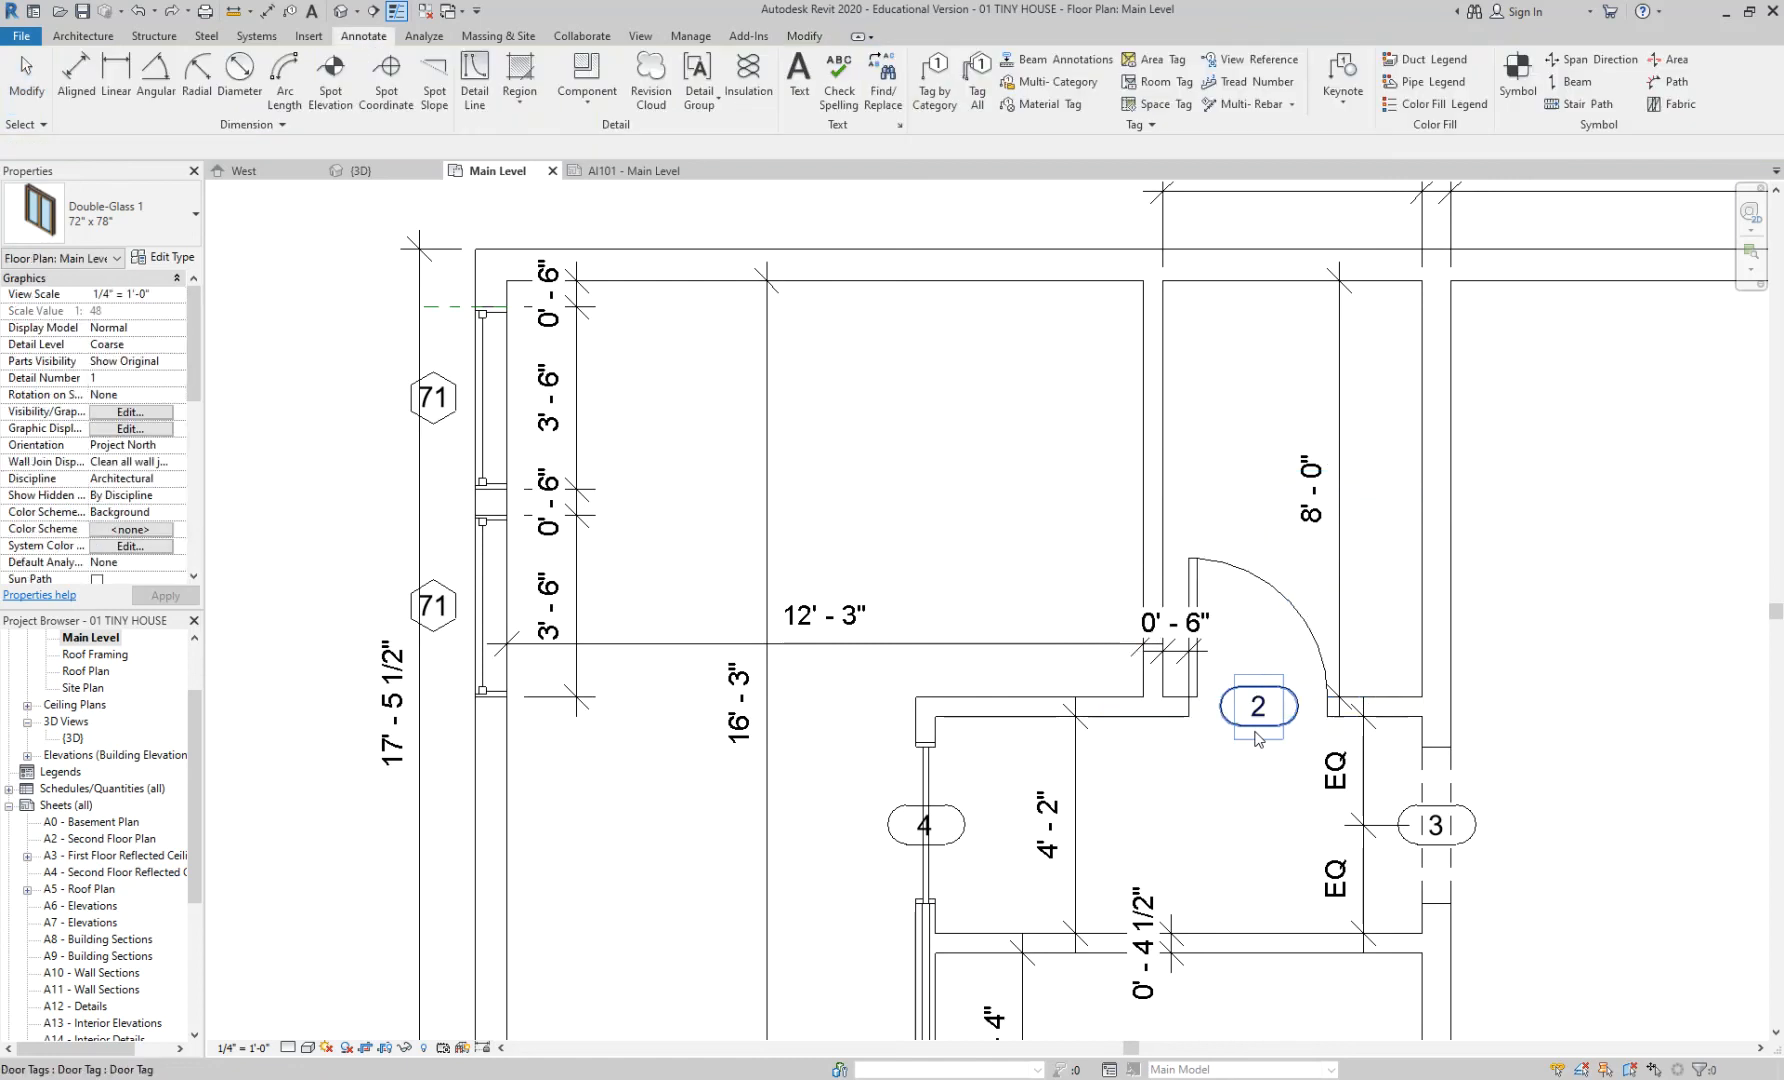
pyautogui.click(507, 413)
pyautogui.click(134, 216)
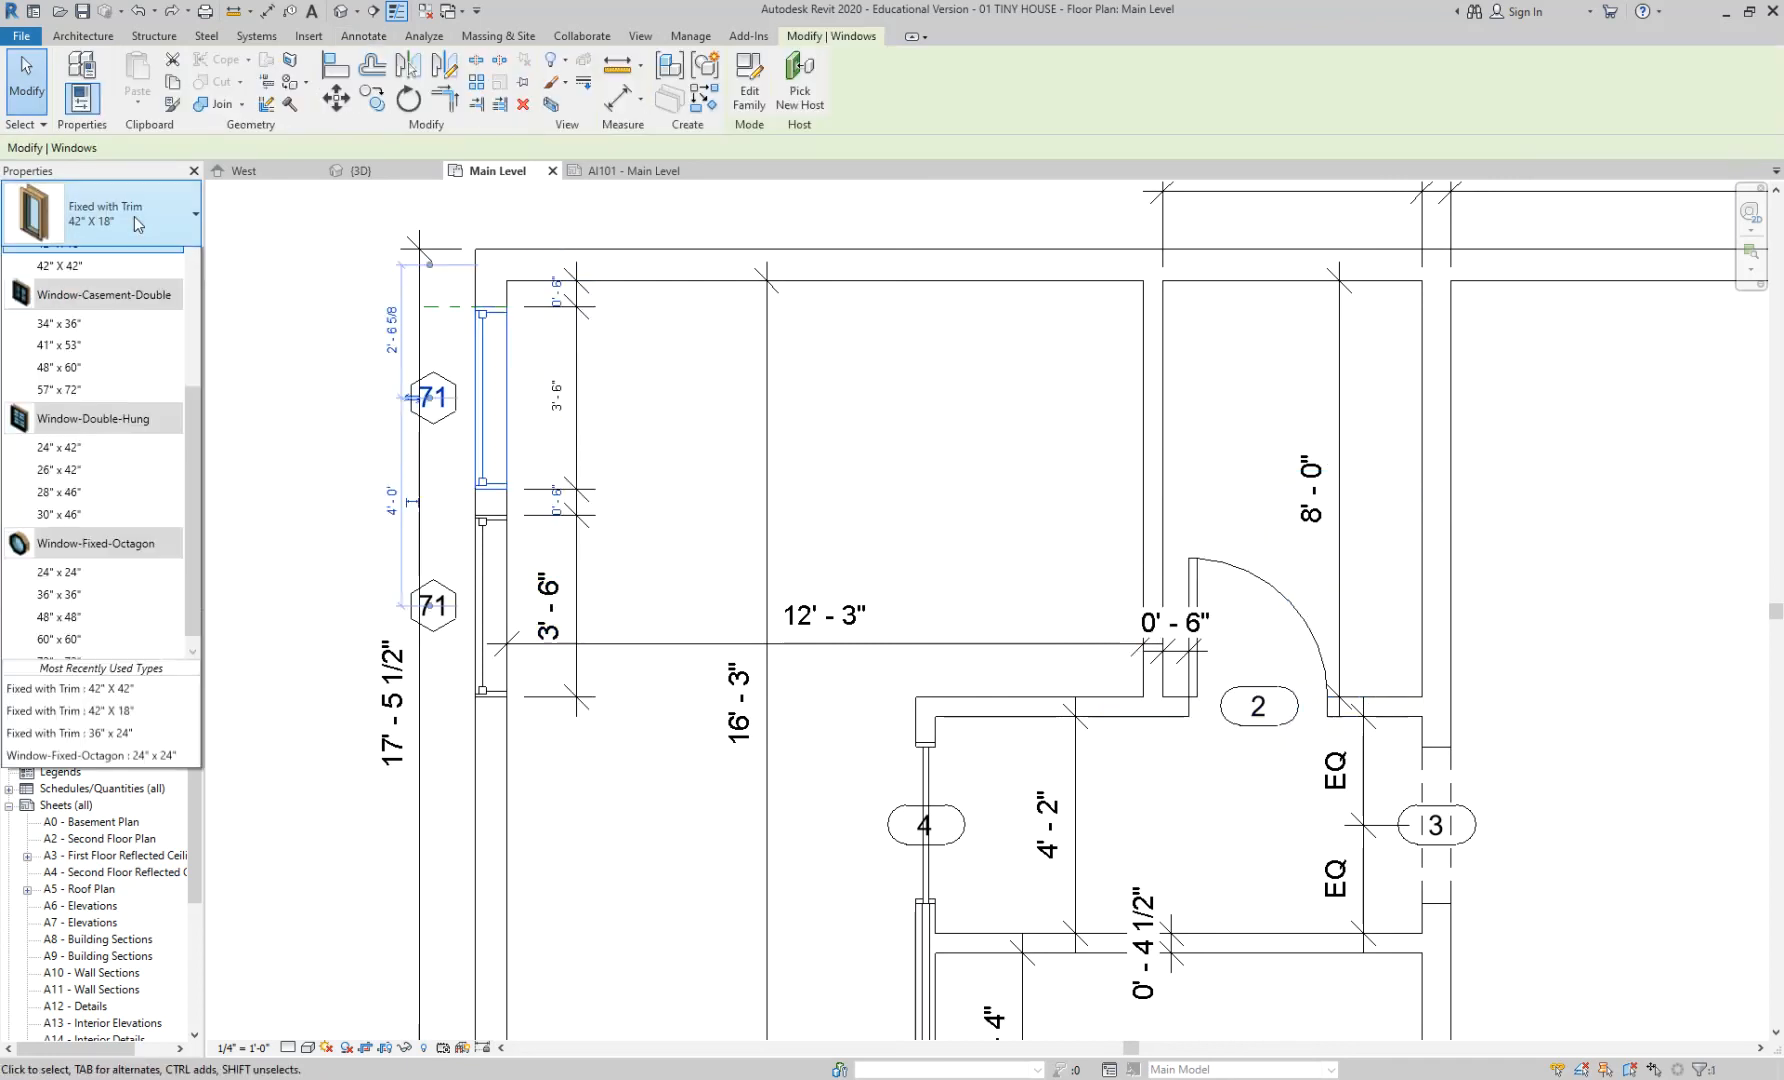
pyautogui.click(113, 487)
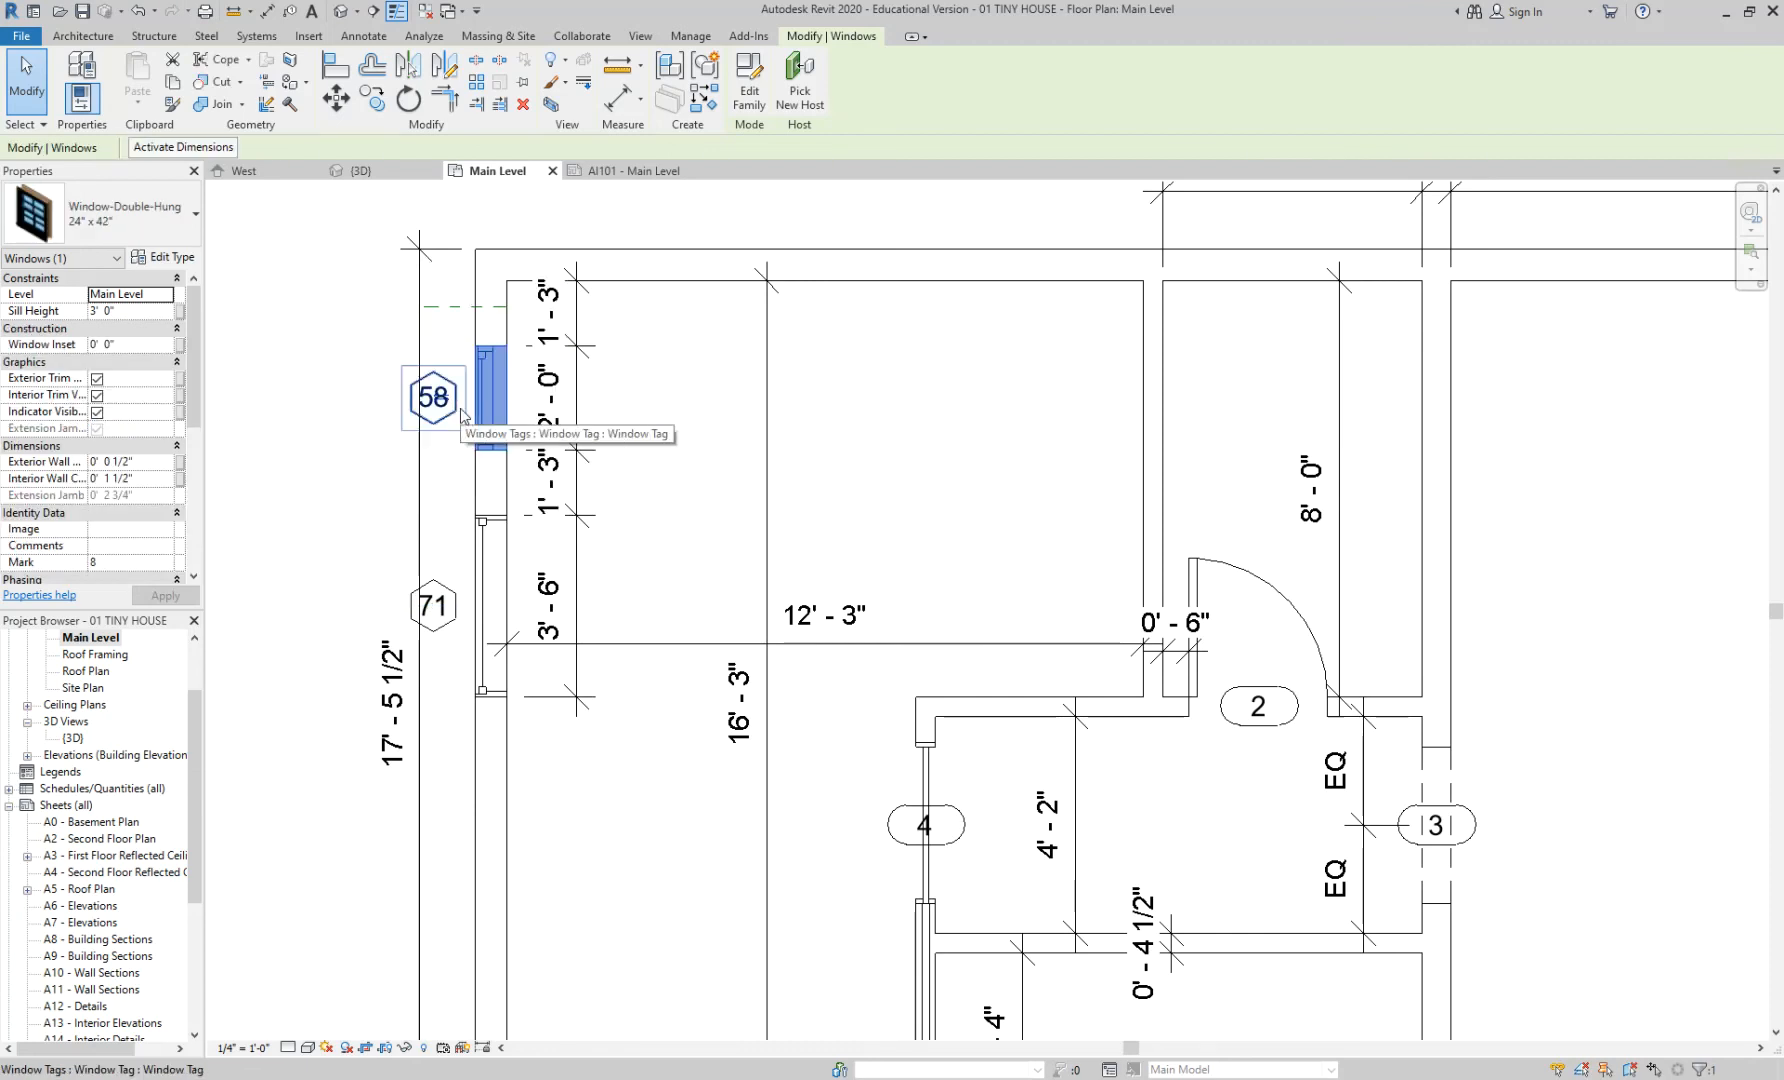
pyautogui.hotkey('ctrl', 'z')
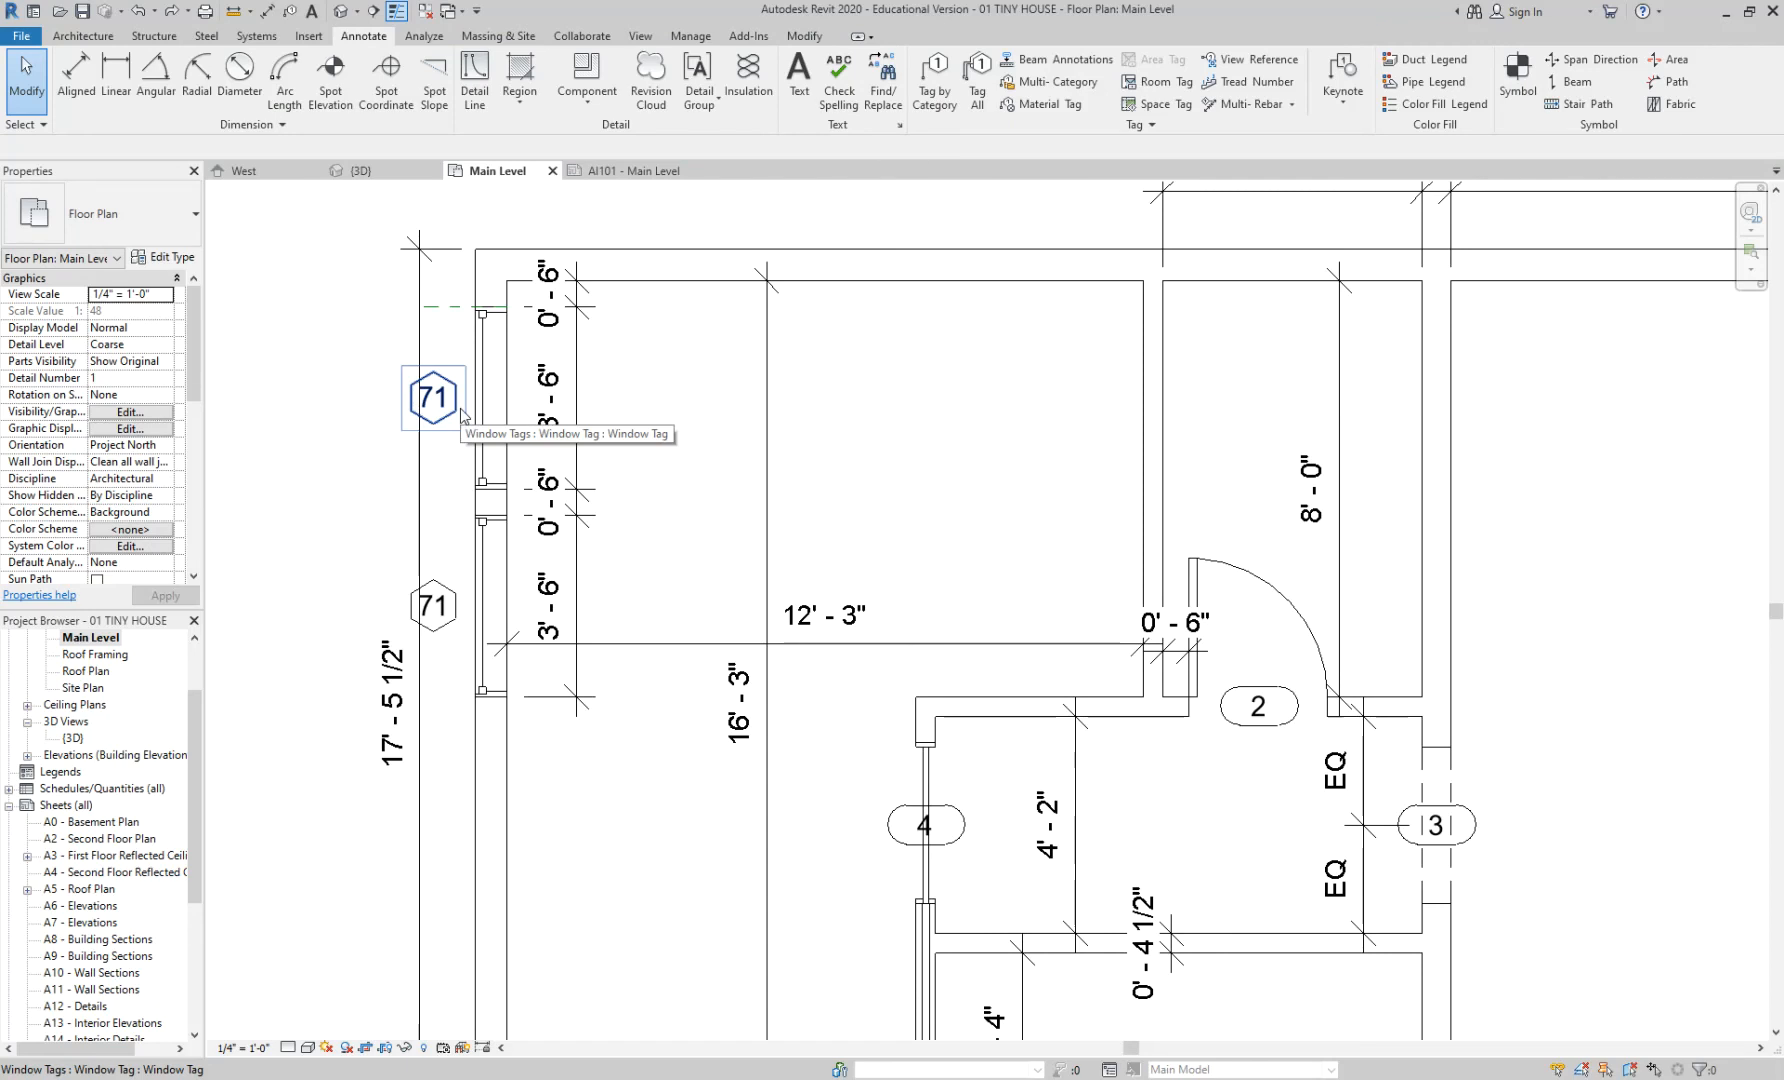
pyautogui.scroll(3, 1258, 728)
pyautogui.click(1258, 730)
pyautogui.press('Escape')
pyautogui.click(1260, 728)
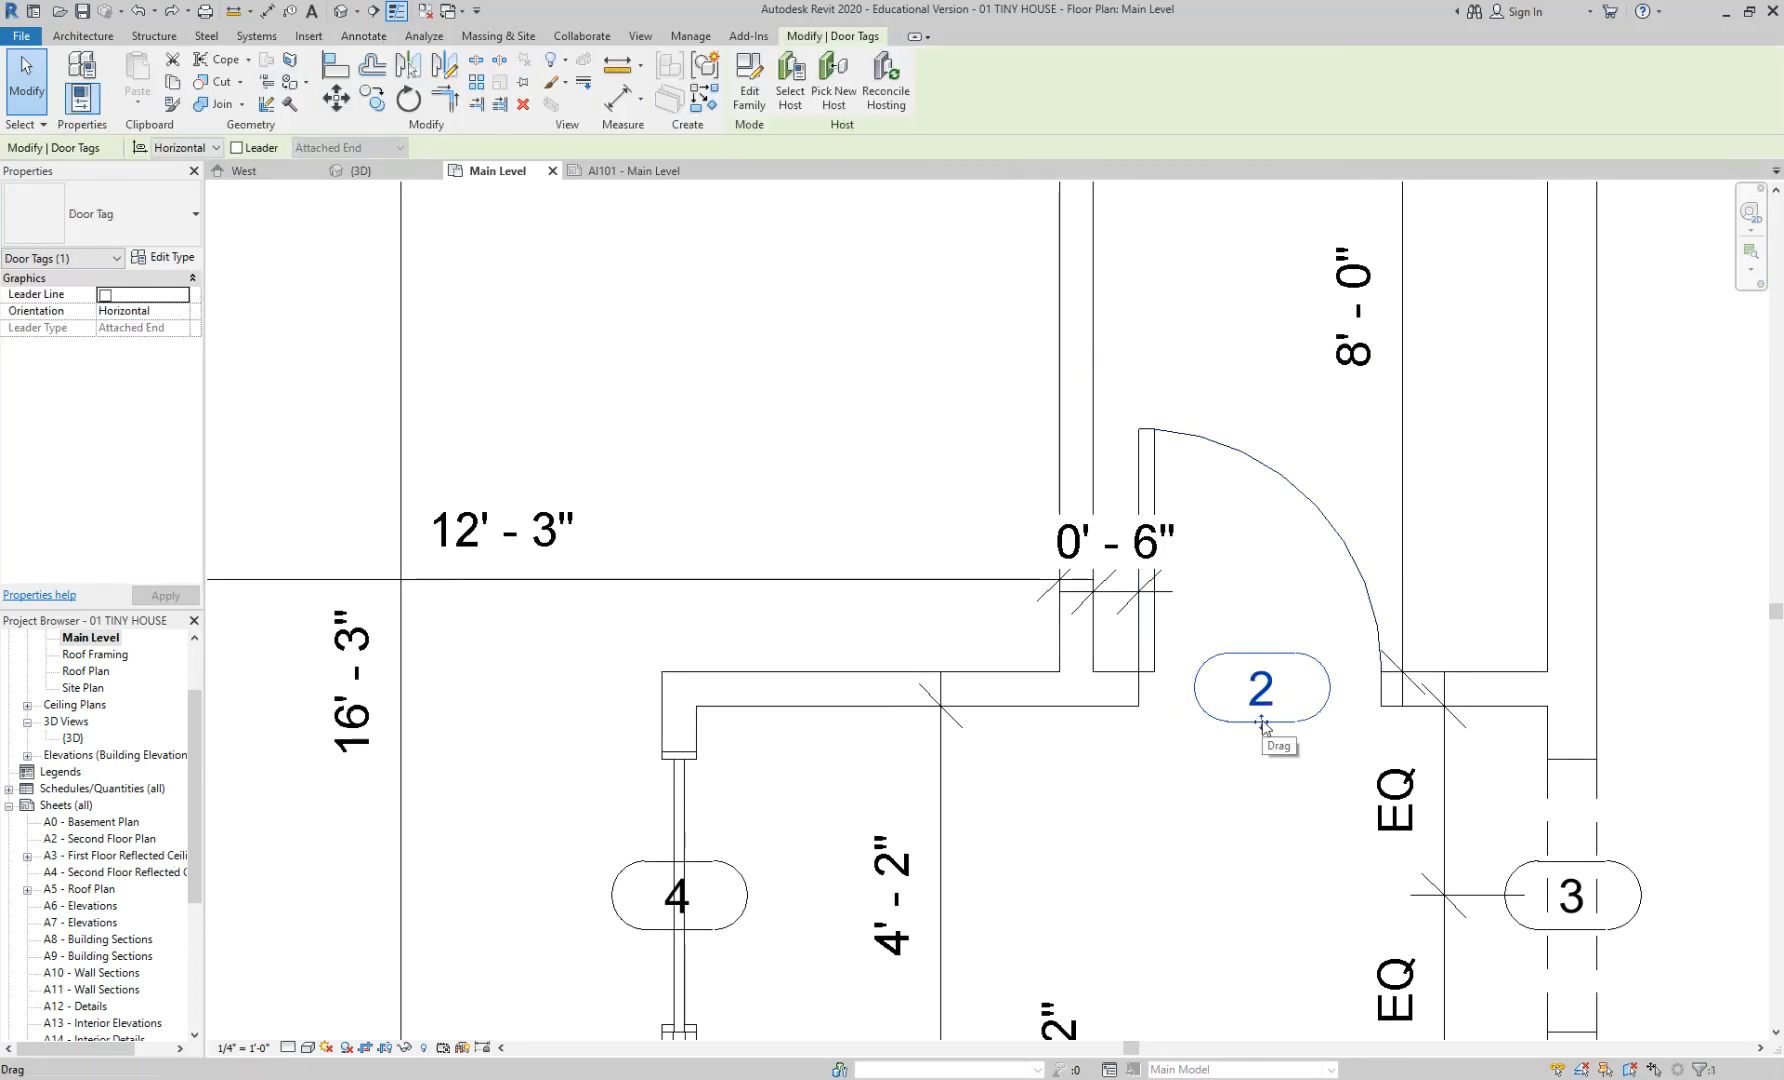
pyautogui.press('Escape')
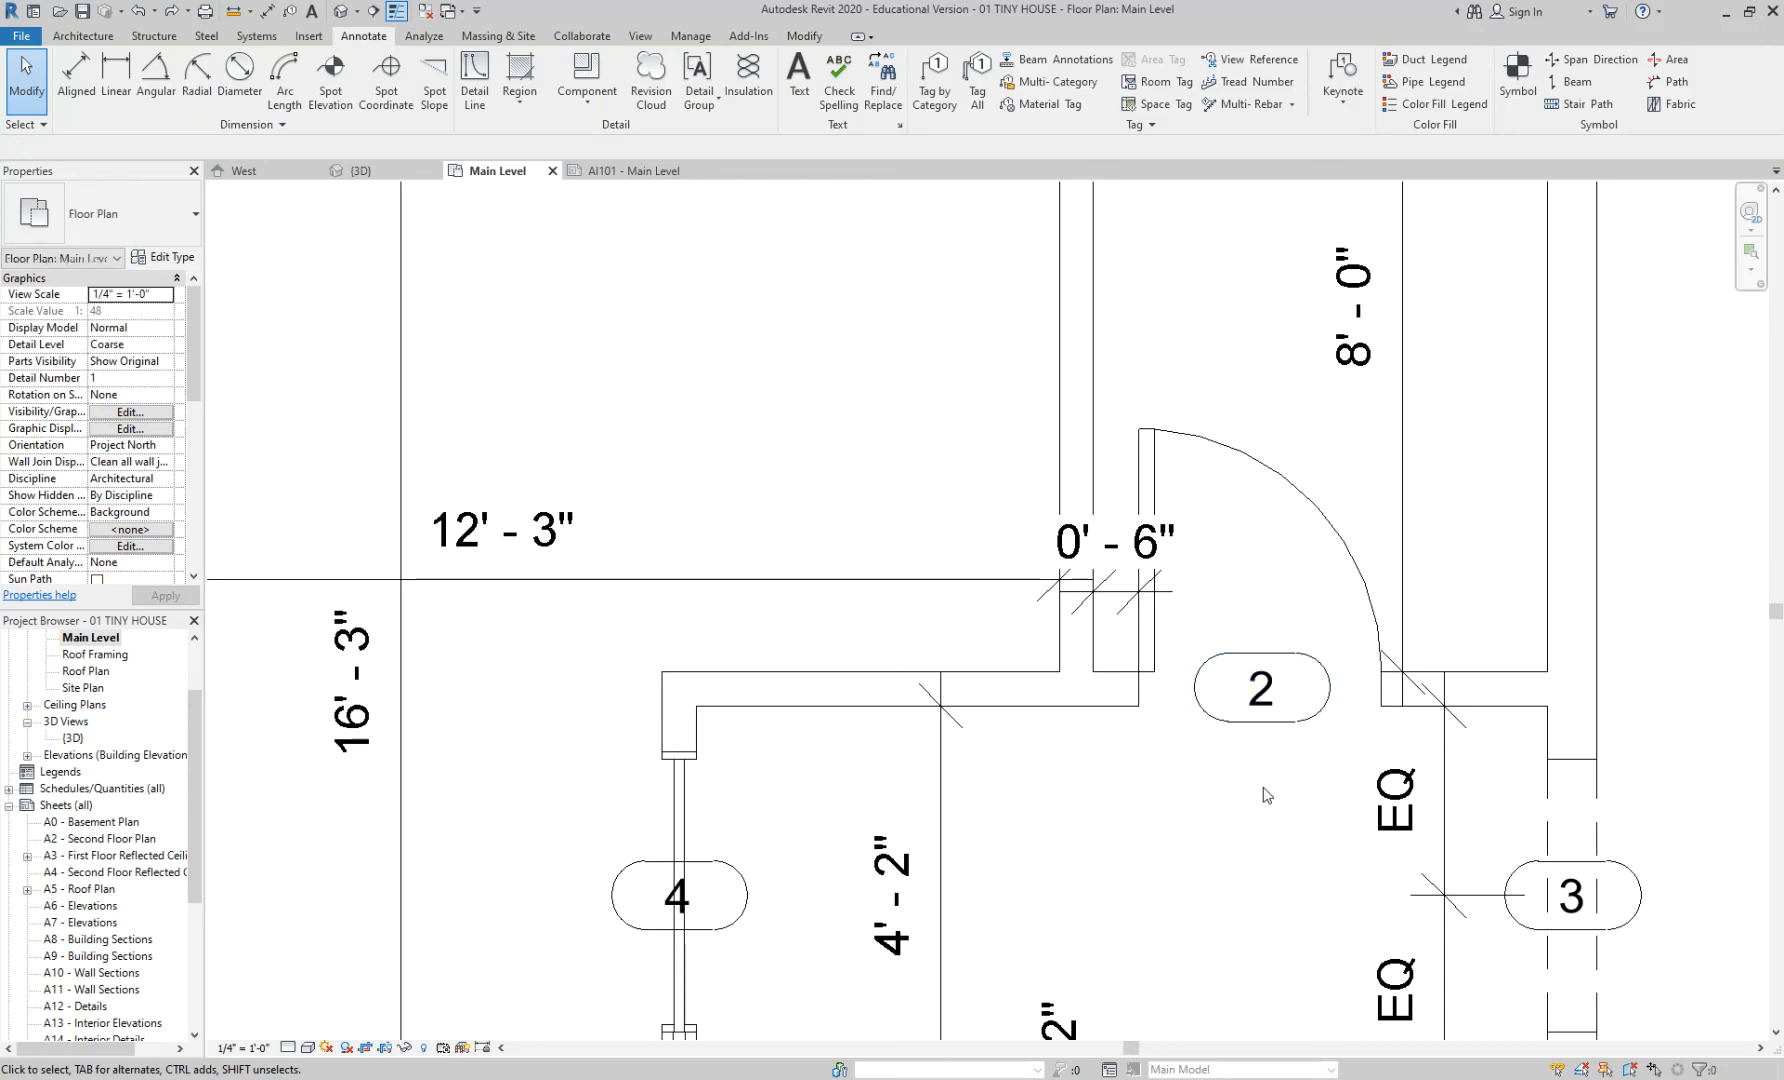
pyautogui.scroll(2, 1267, 795)
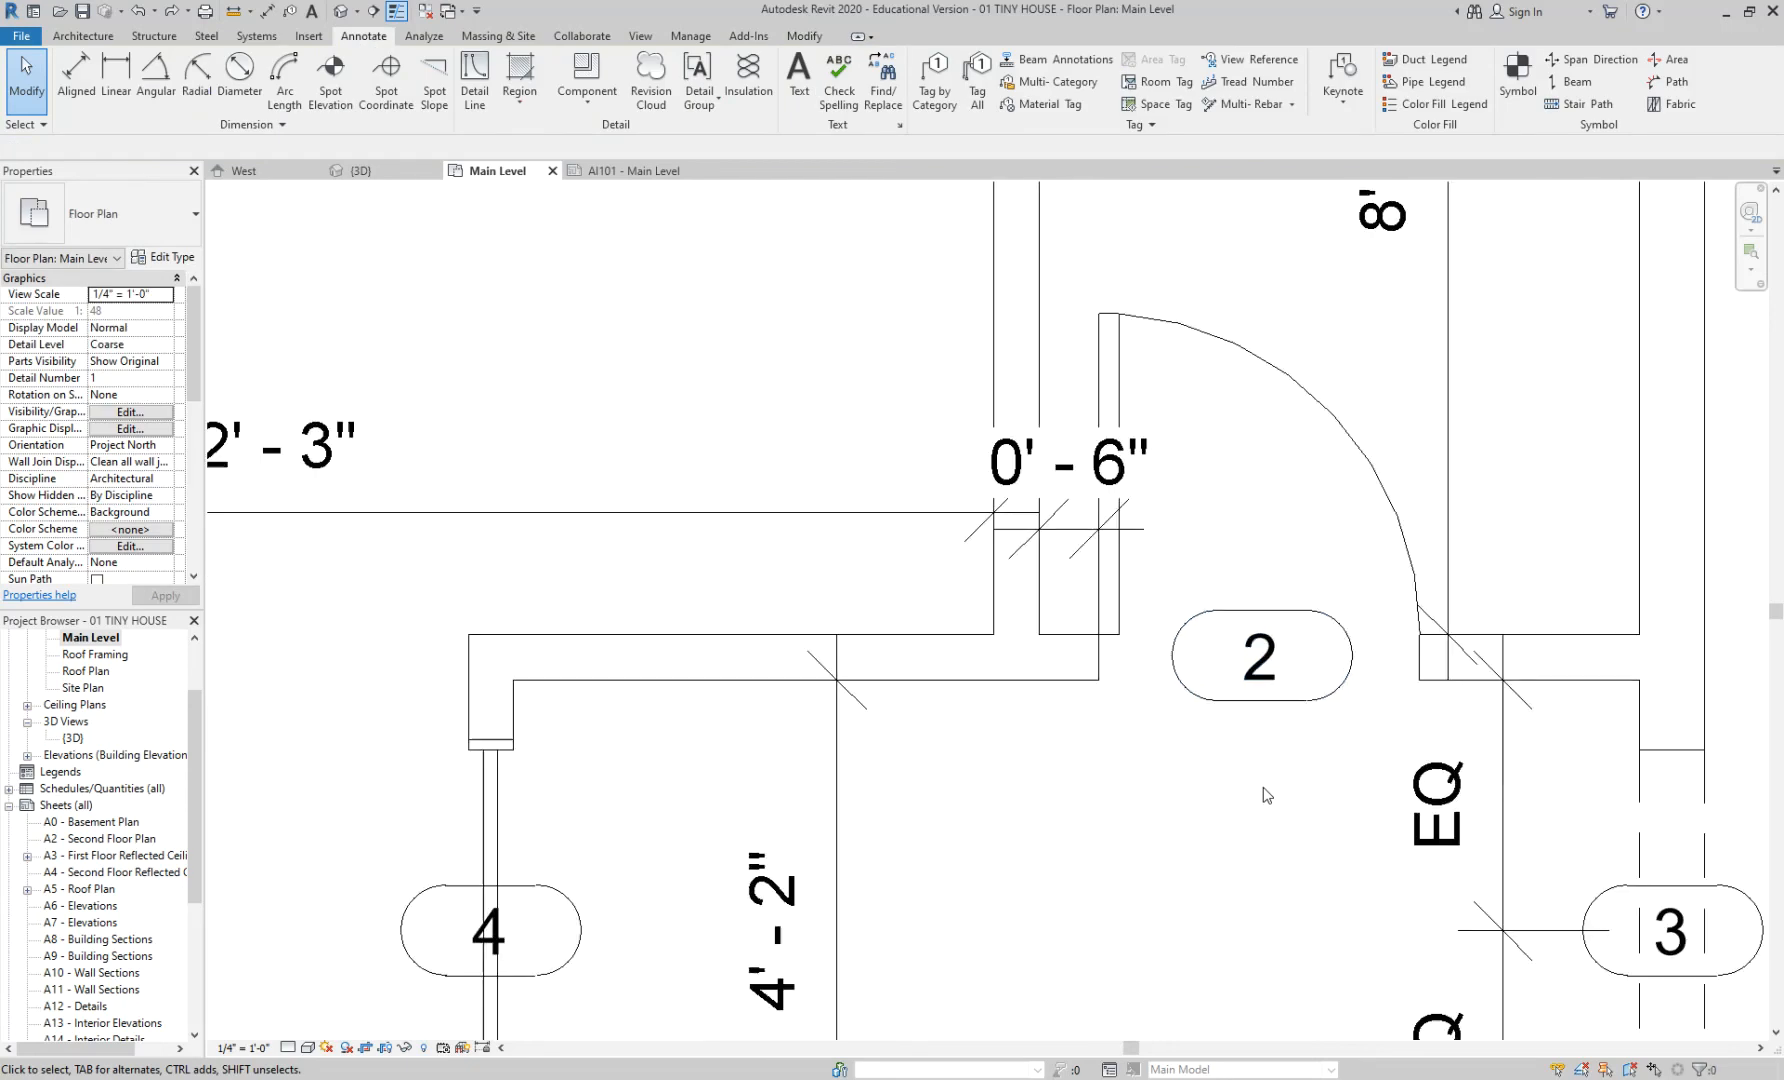
pyautogui.click(1273, 682)
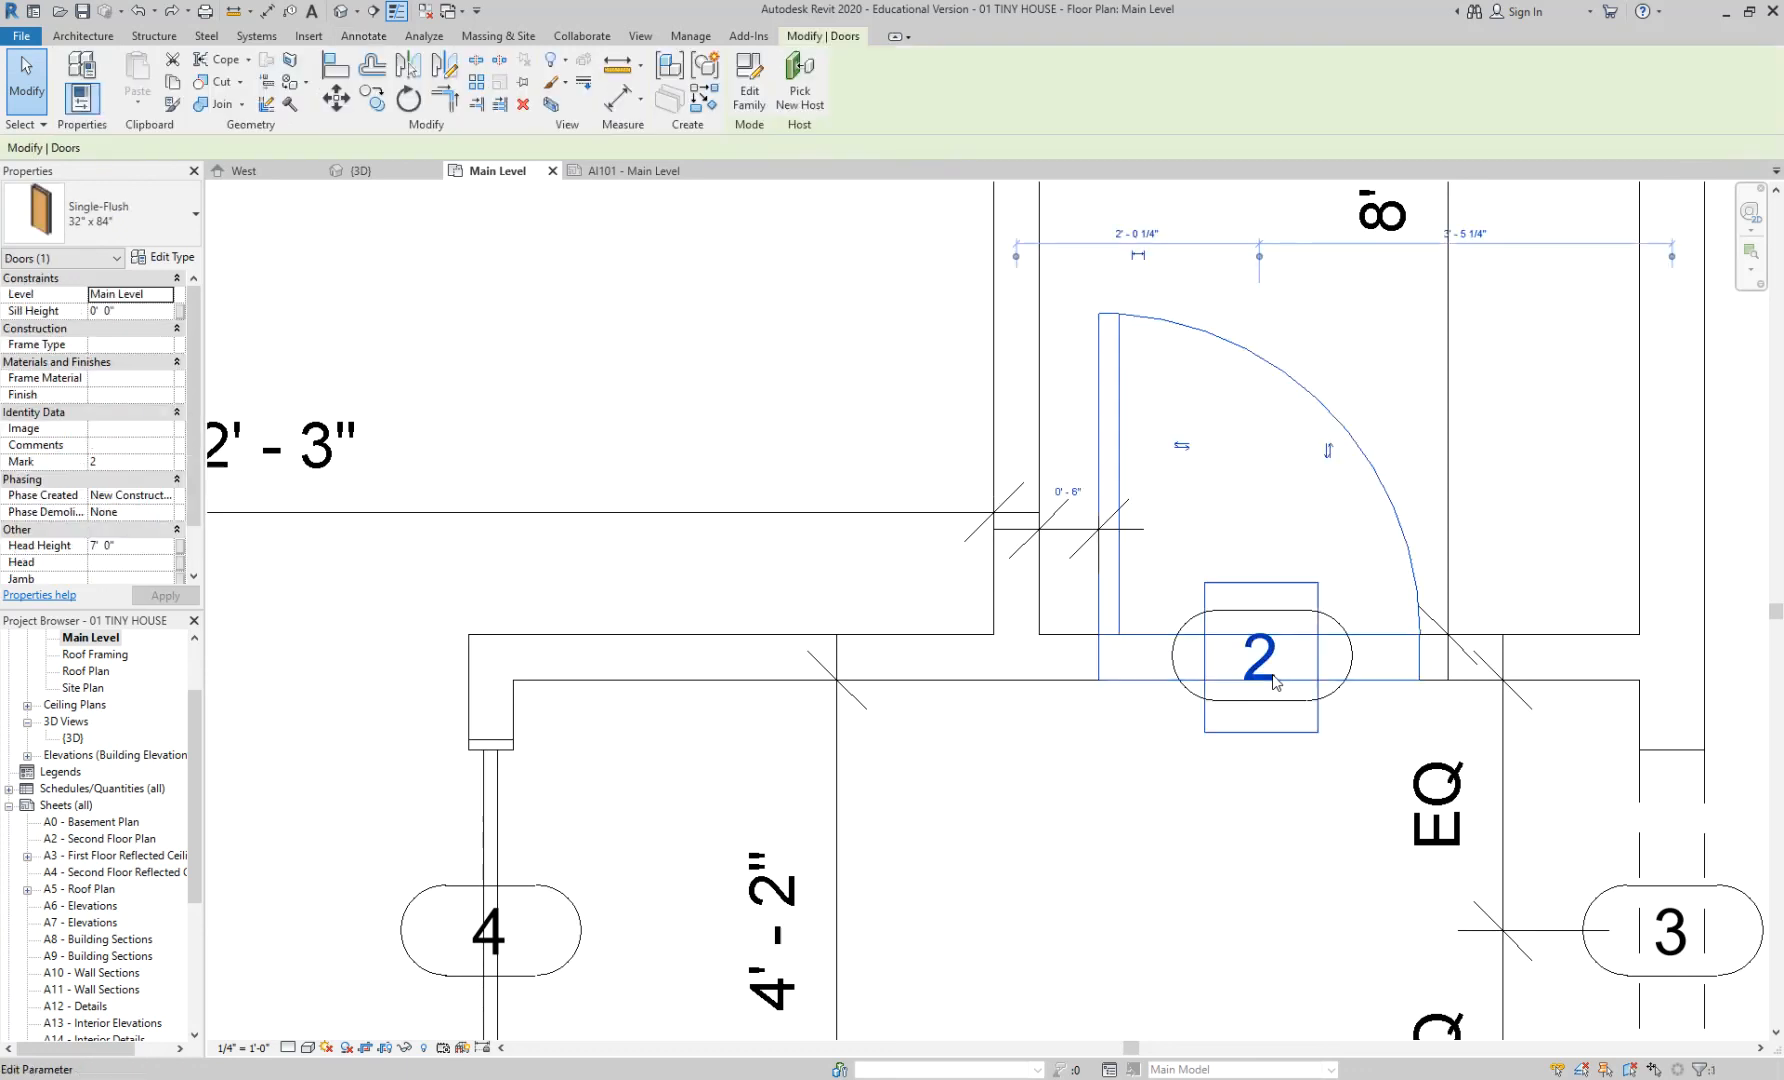
pyautogui.press('Escape')
pyautogui.press('Tab')
pyautogui.press('Tab')
pyautogui.press('Tab')
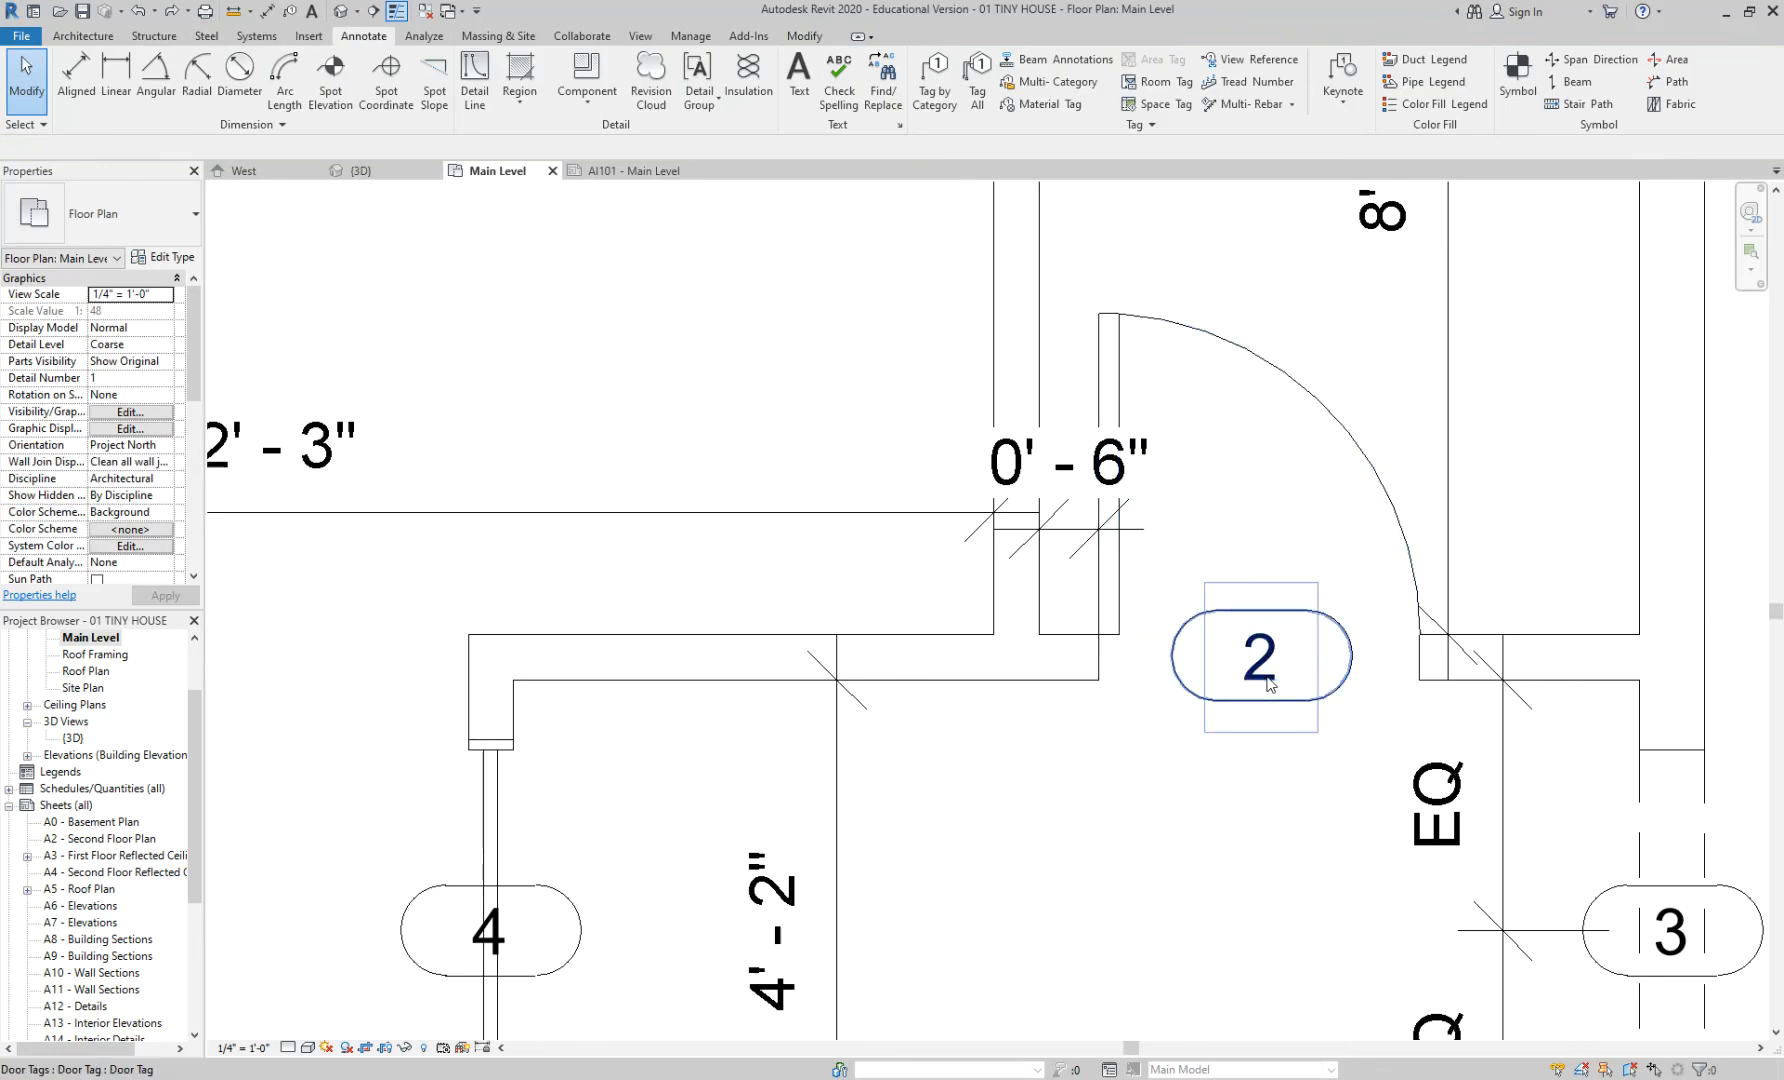
pyautogui.press('Tab')
pyautogui.press('Tab')
pyautogui.scroll(-5, 1270, 802)
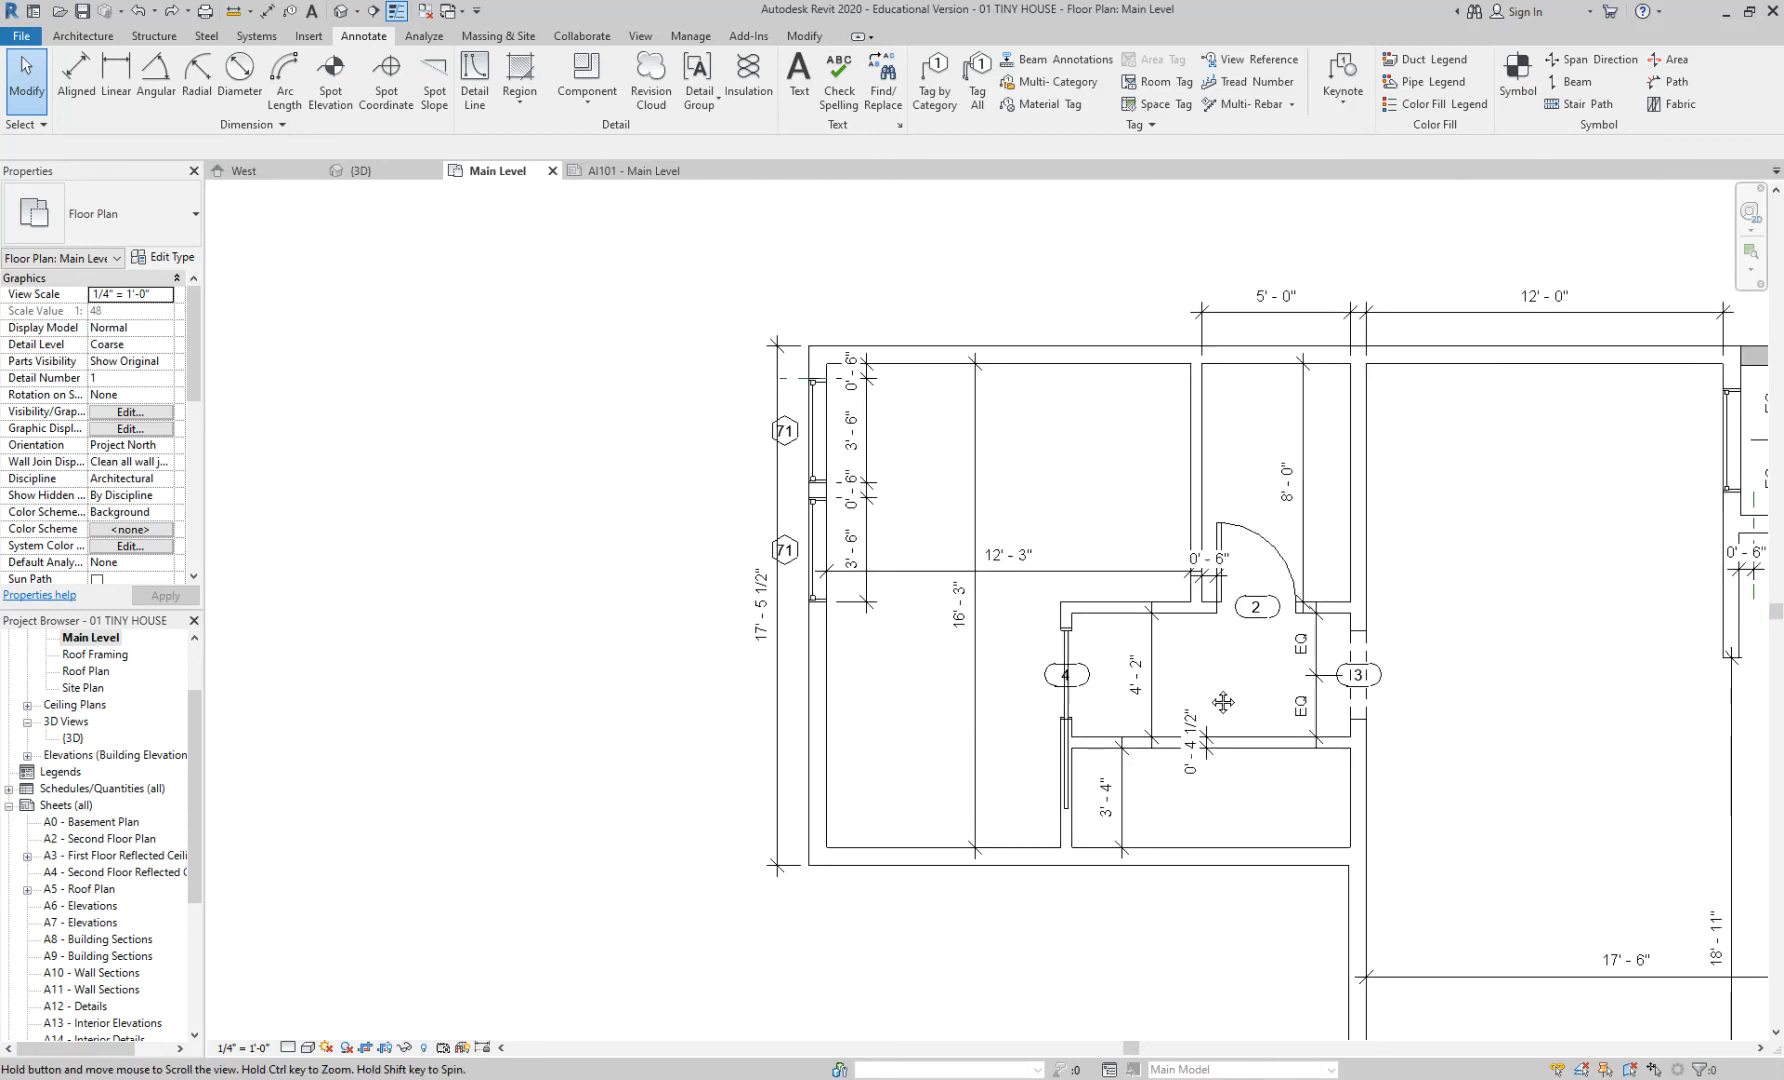
pyautogui.moveTo(1490, 720); pyautogui.dragTo(1150, 681, button='middle')
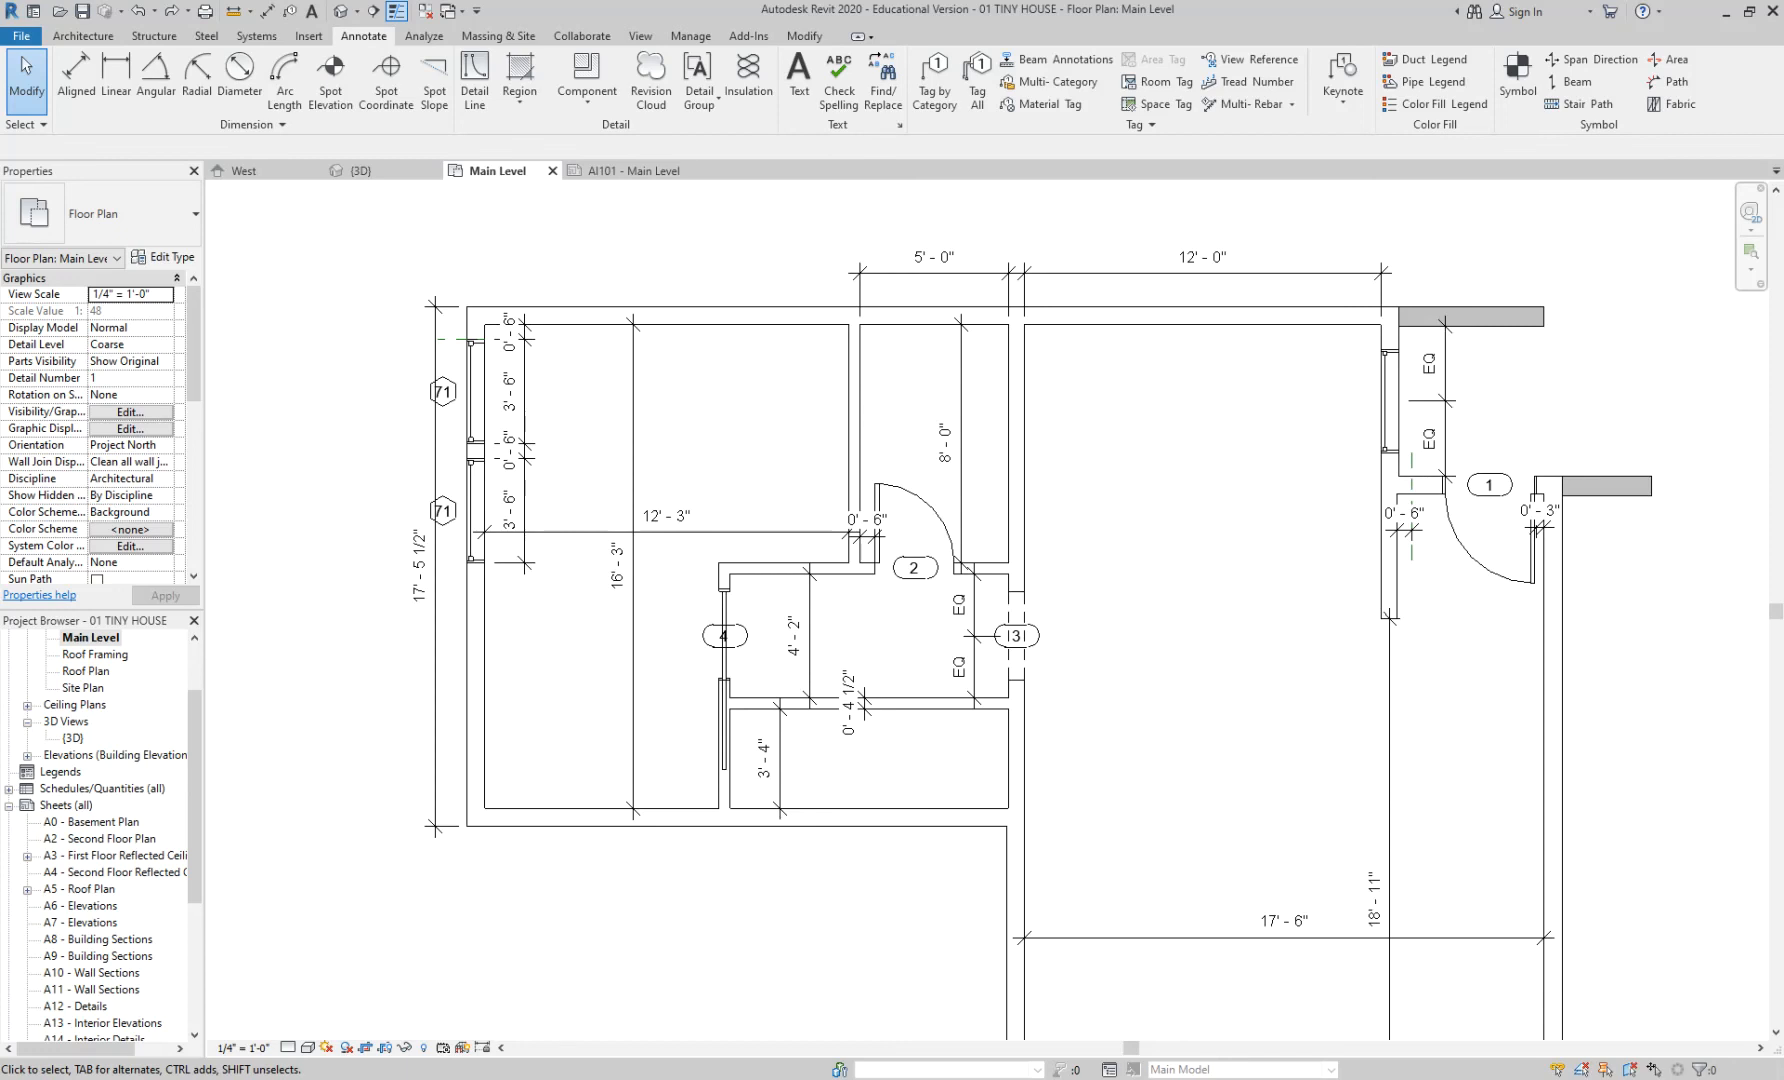
pyautogui.scroll(4, 1583, 229)
pyautogui.moveTo(886, 619); pyautogui.dragTo(1539, 277, button='middle')
pyautogui.scroll(3, 905, 636)
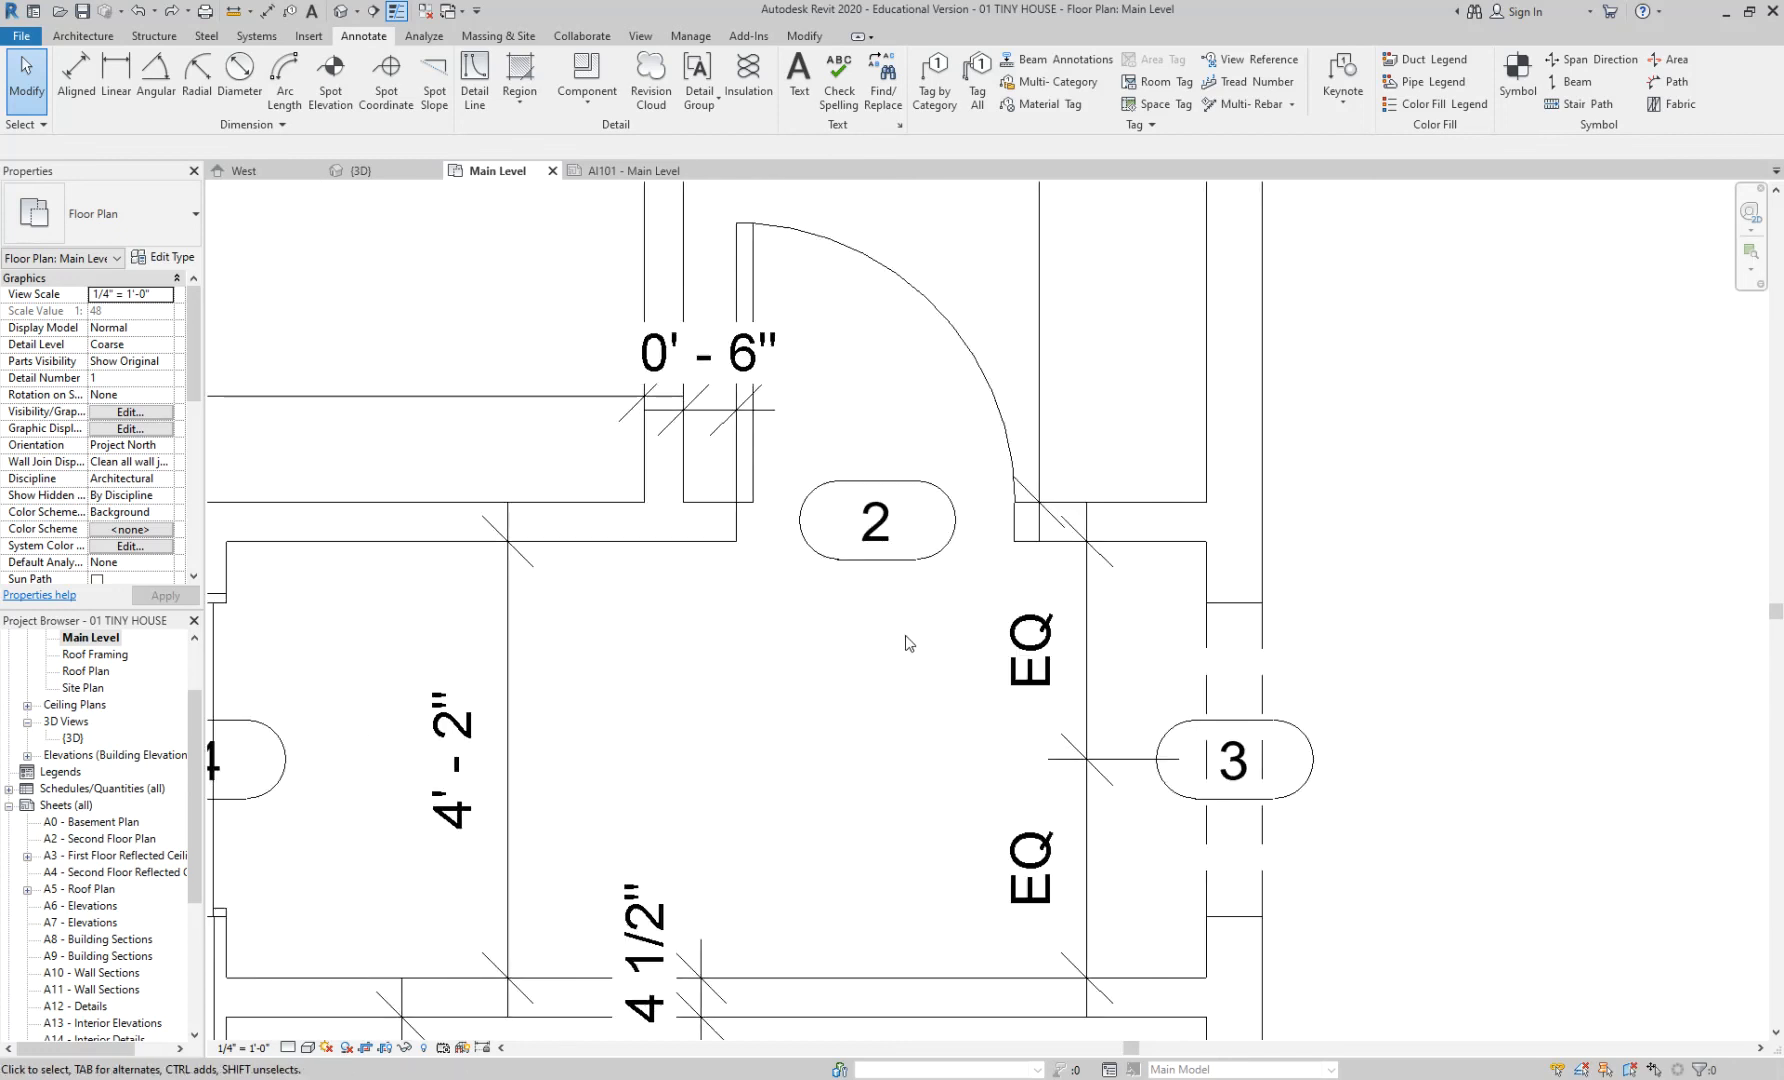
pyautogui.moveTo(884, 557); pyautogui.dragTo(935, 688, button='middle')
pyautogui.click(937, 683)
pyautogui.press('Escape')
pyautogui.scroll(2, 918, 630)
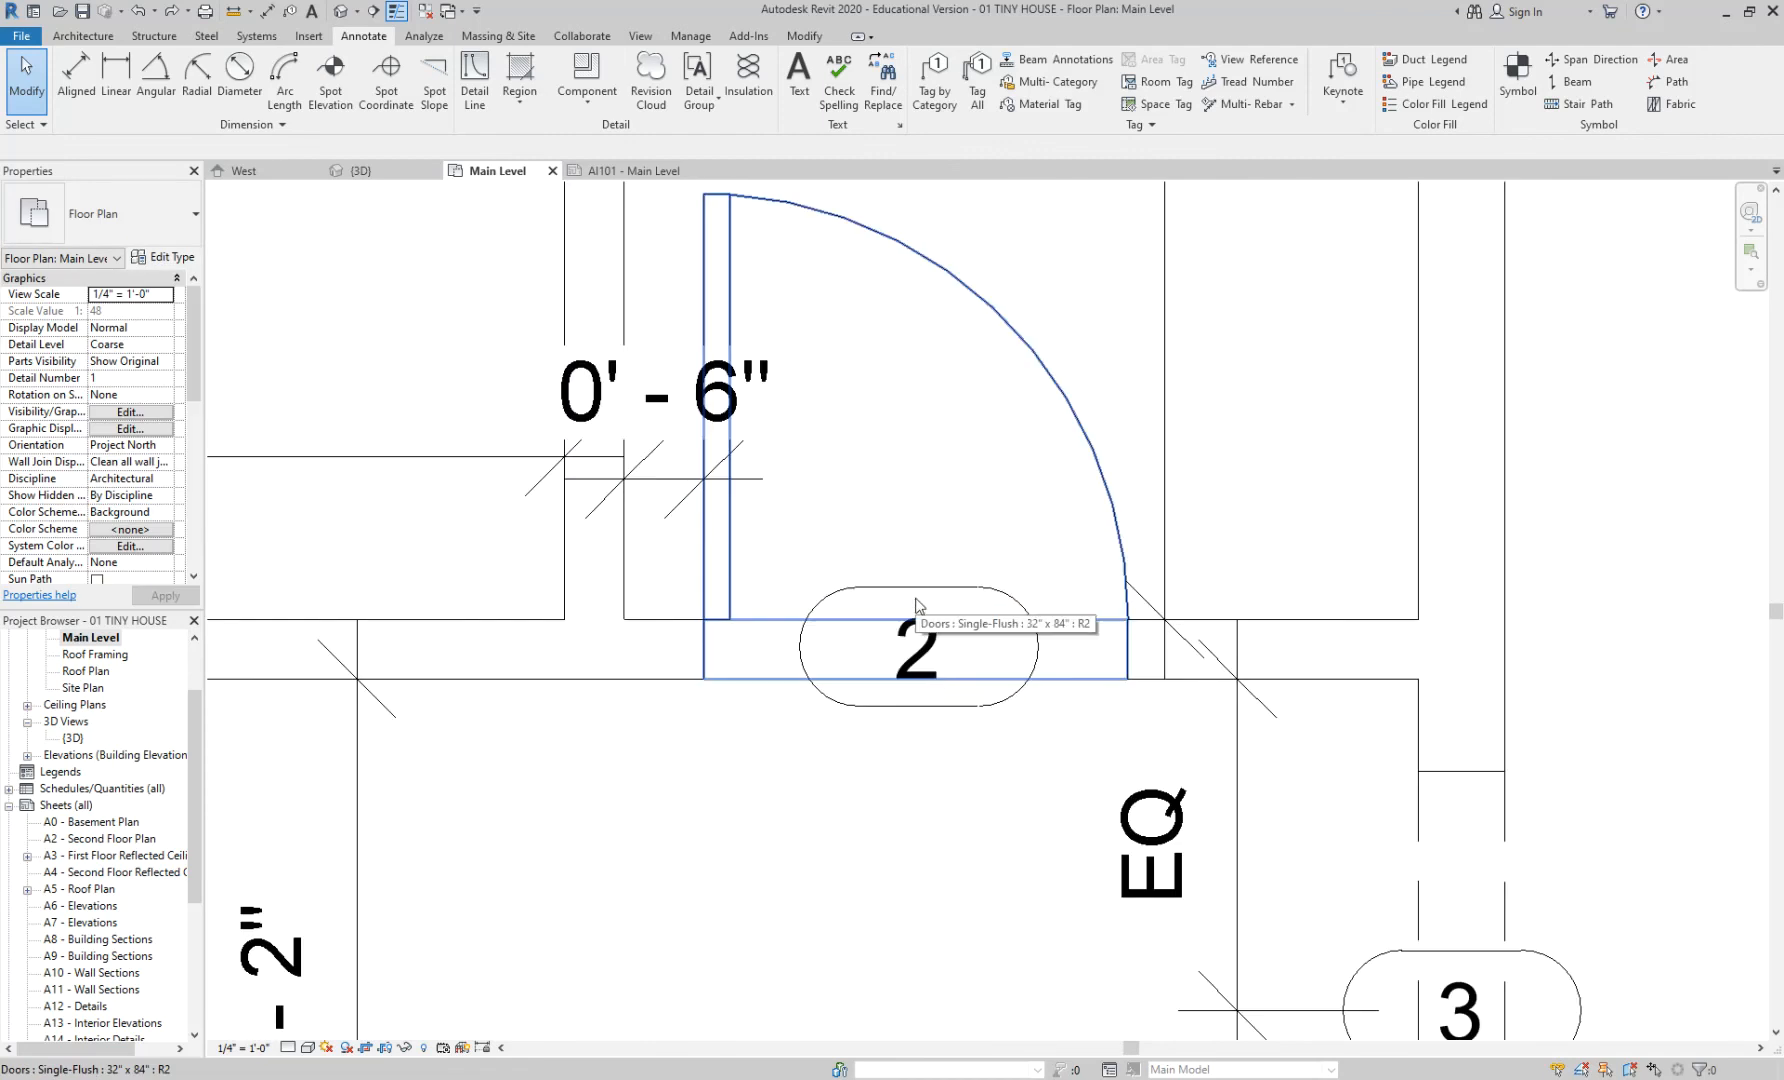
pyautogui.press('Tab')
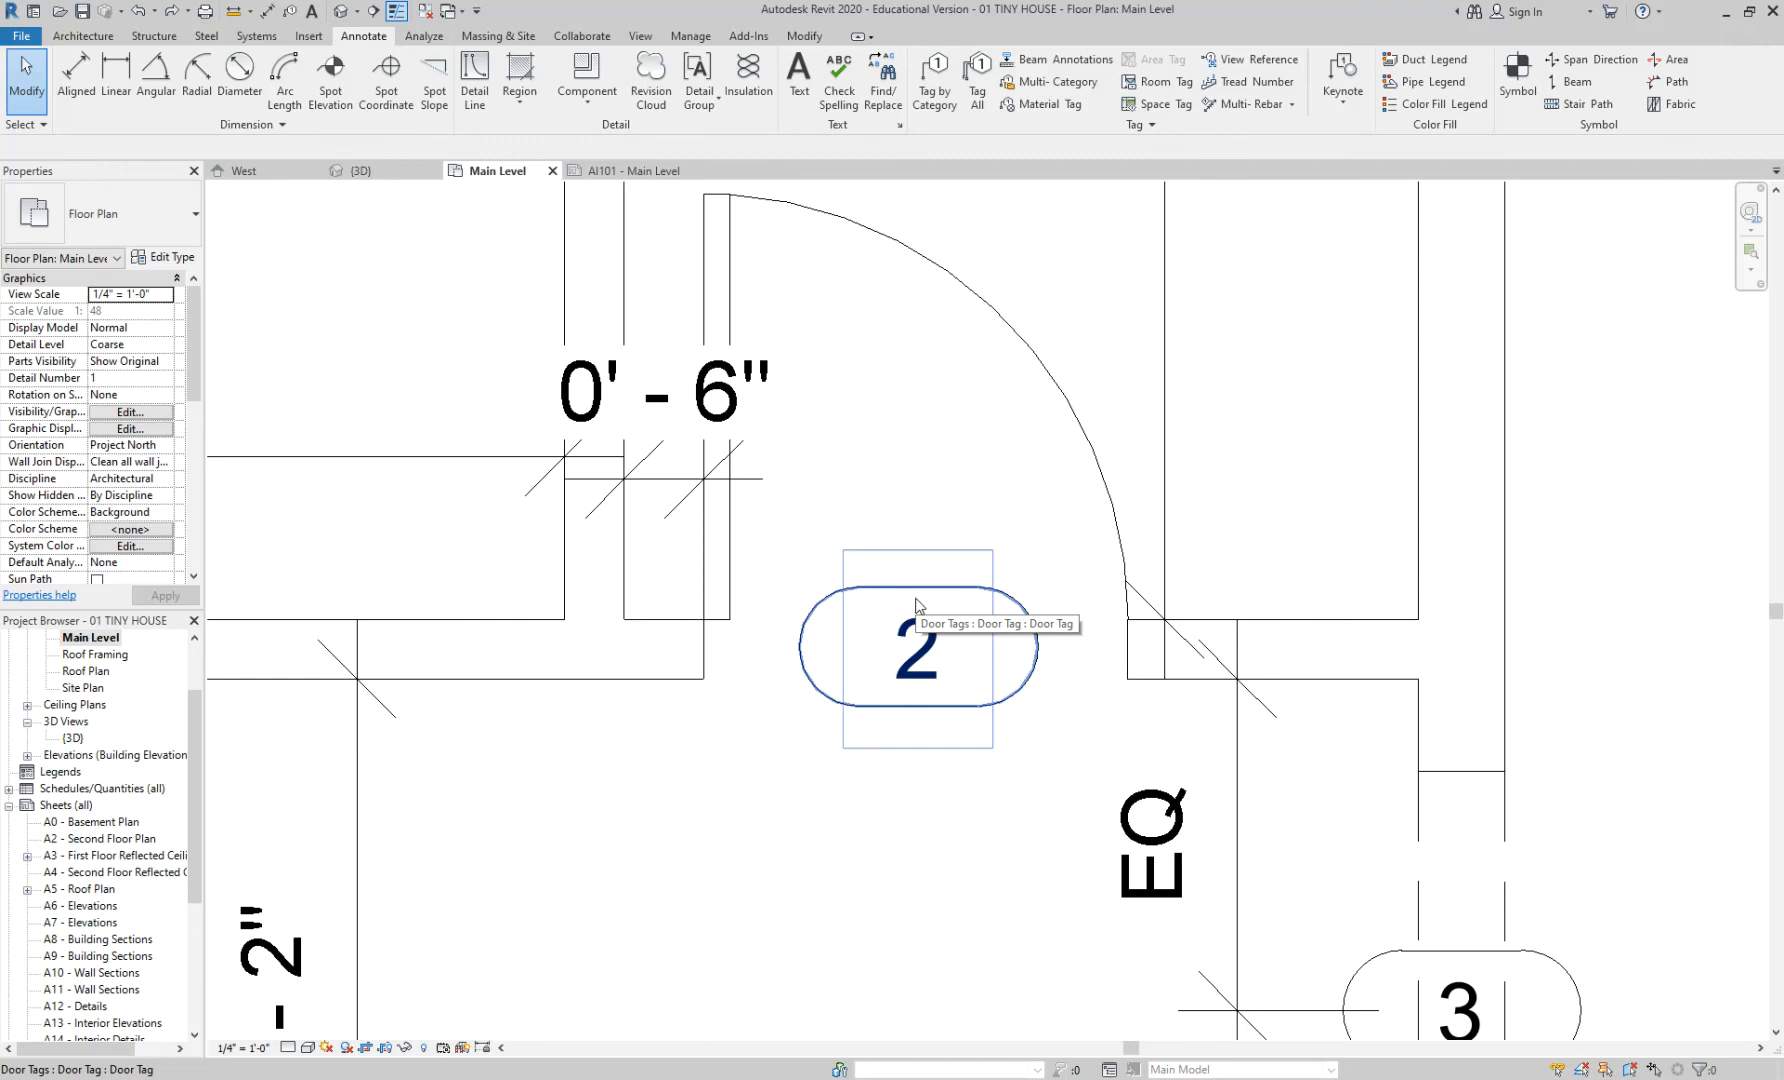
pyautogui.click(917, 605)
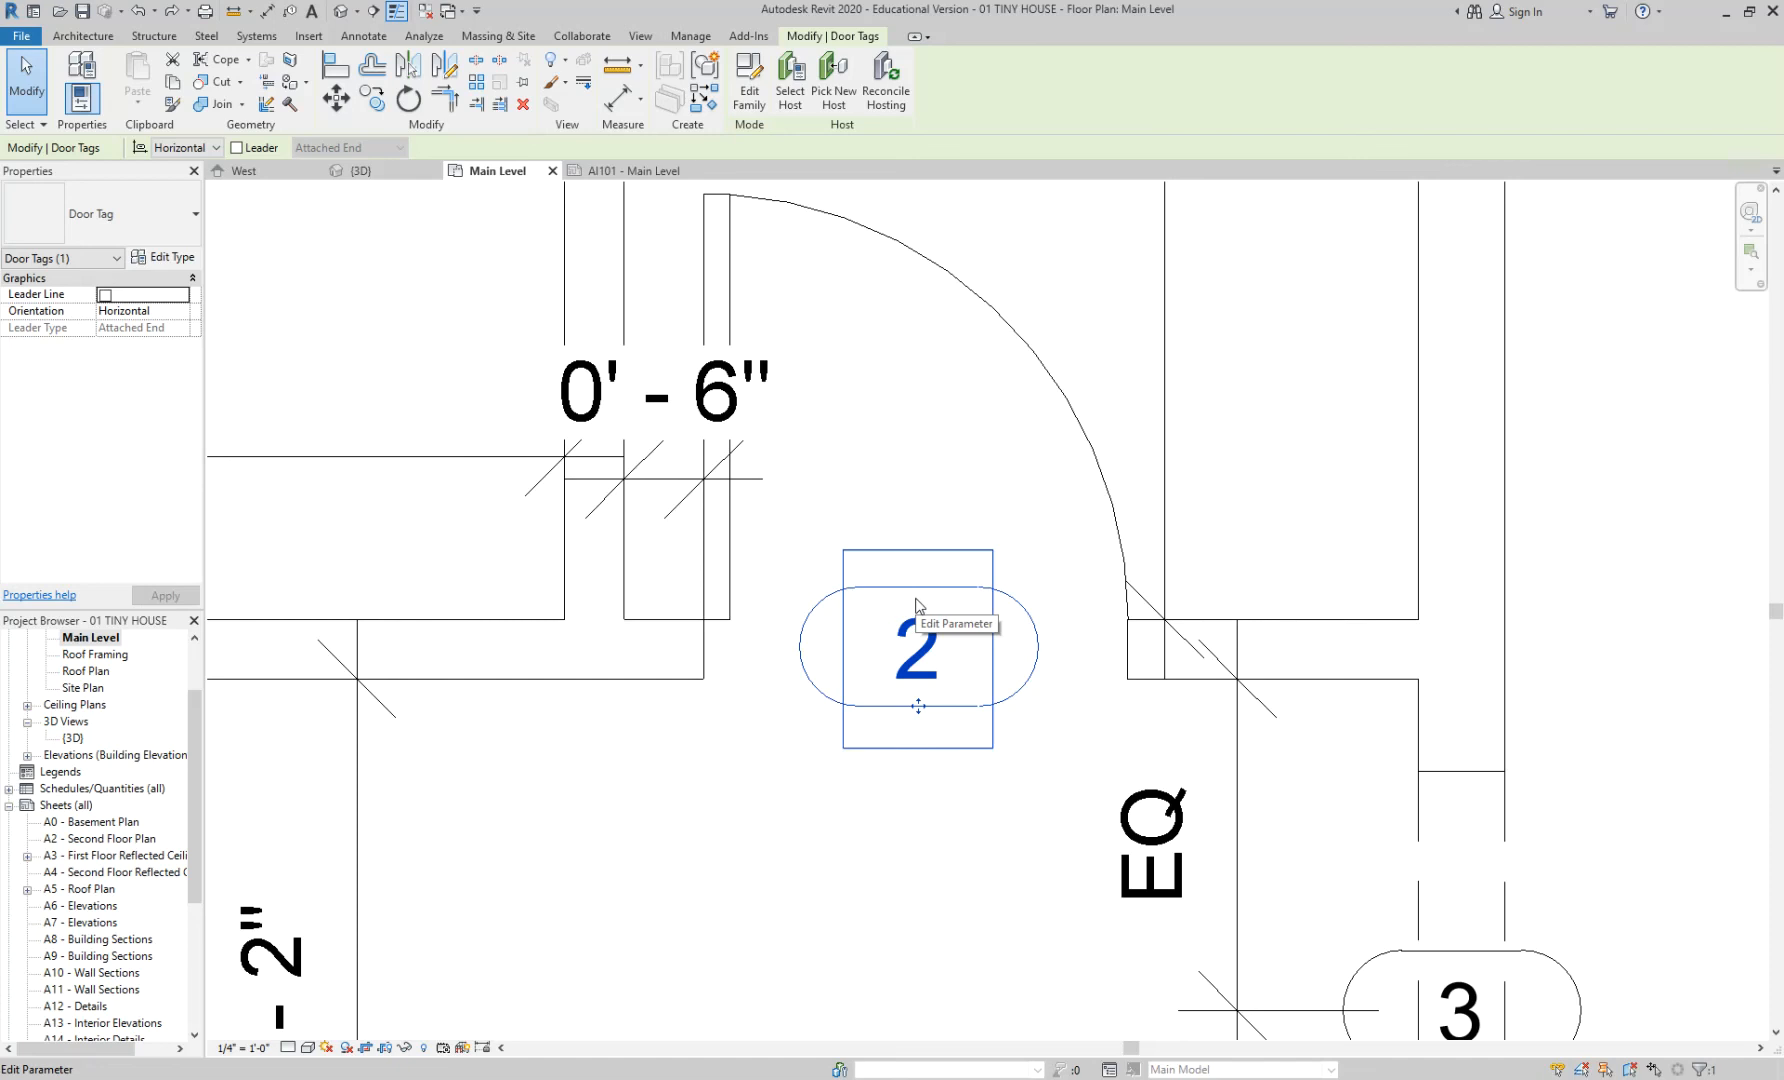
pyautogui.press('Escape')
pyautogui.scroll(-5, 1004, 543)
pyautogui.scroll(-2, 1262, 643)
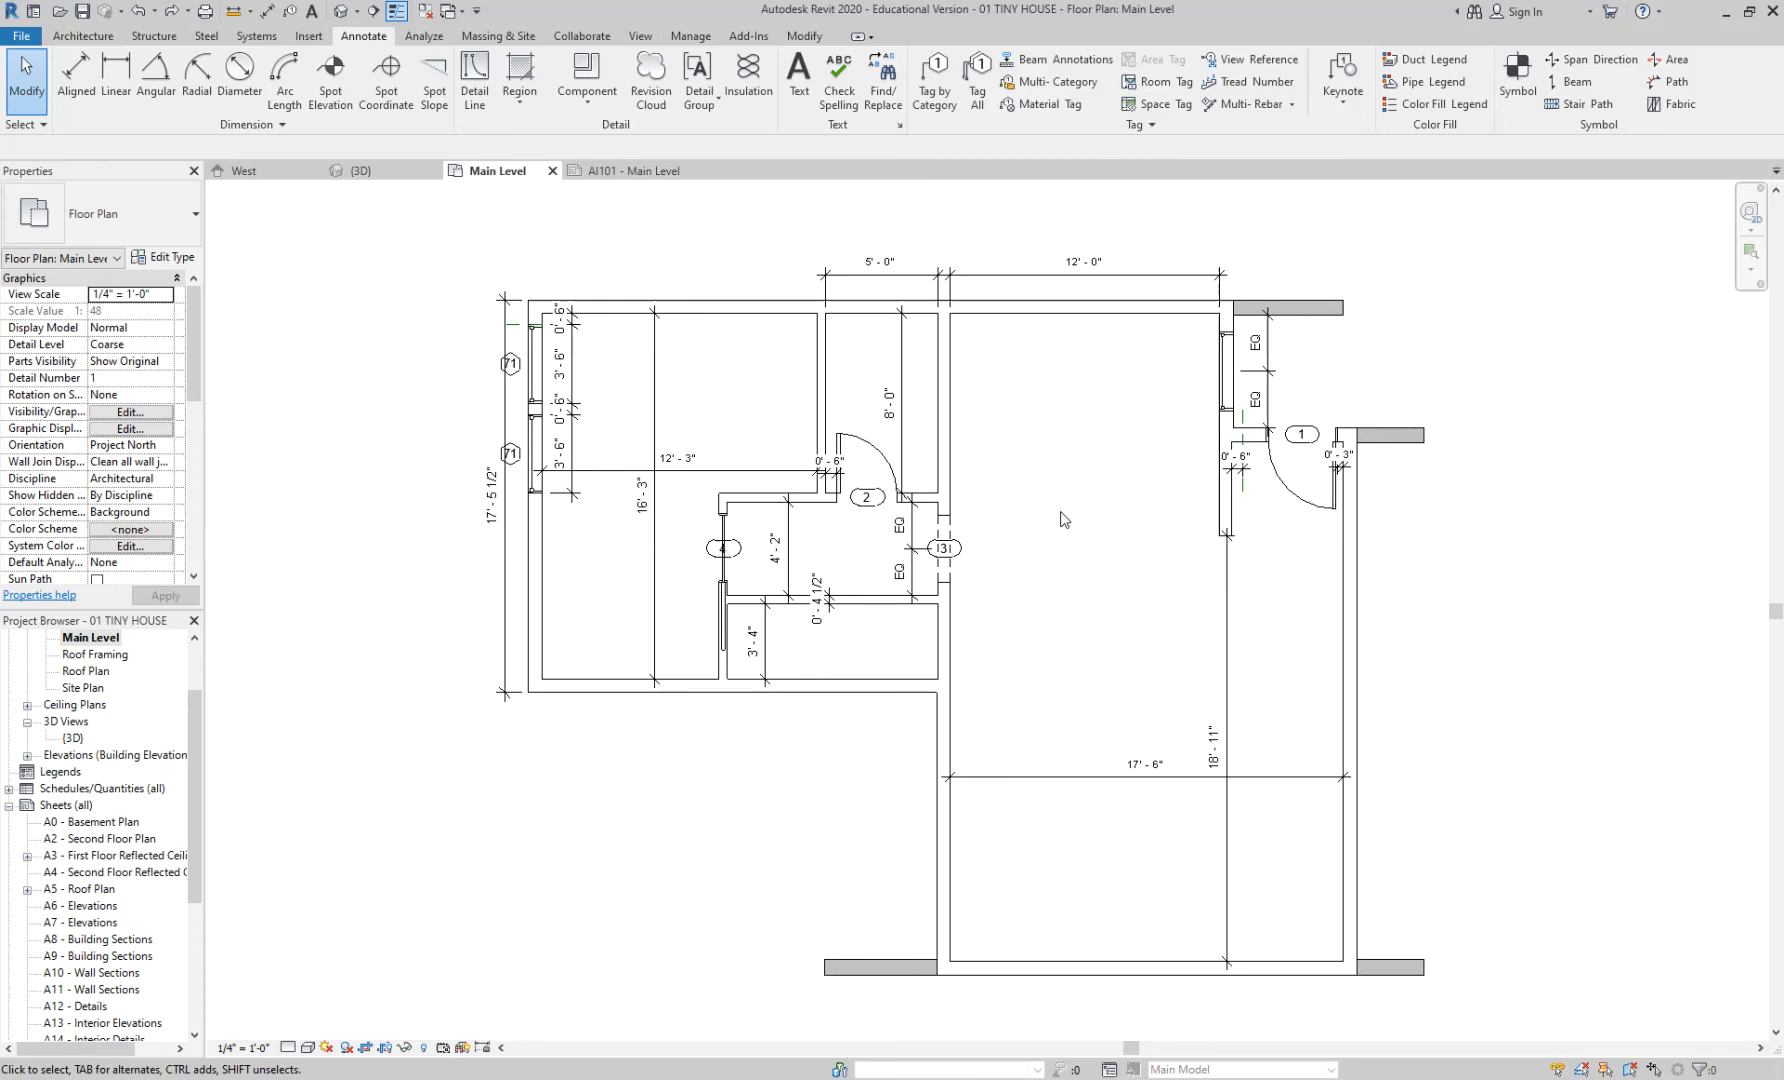
pyautogui.moveTo(192, 754); pyautogui.dragTo(190, 693)
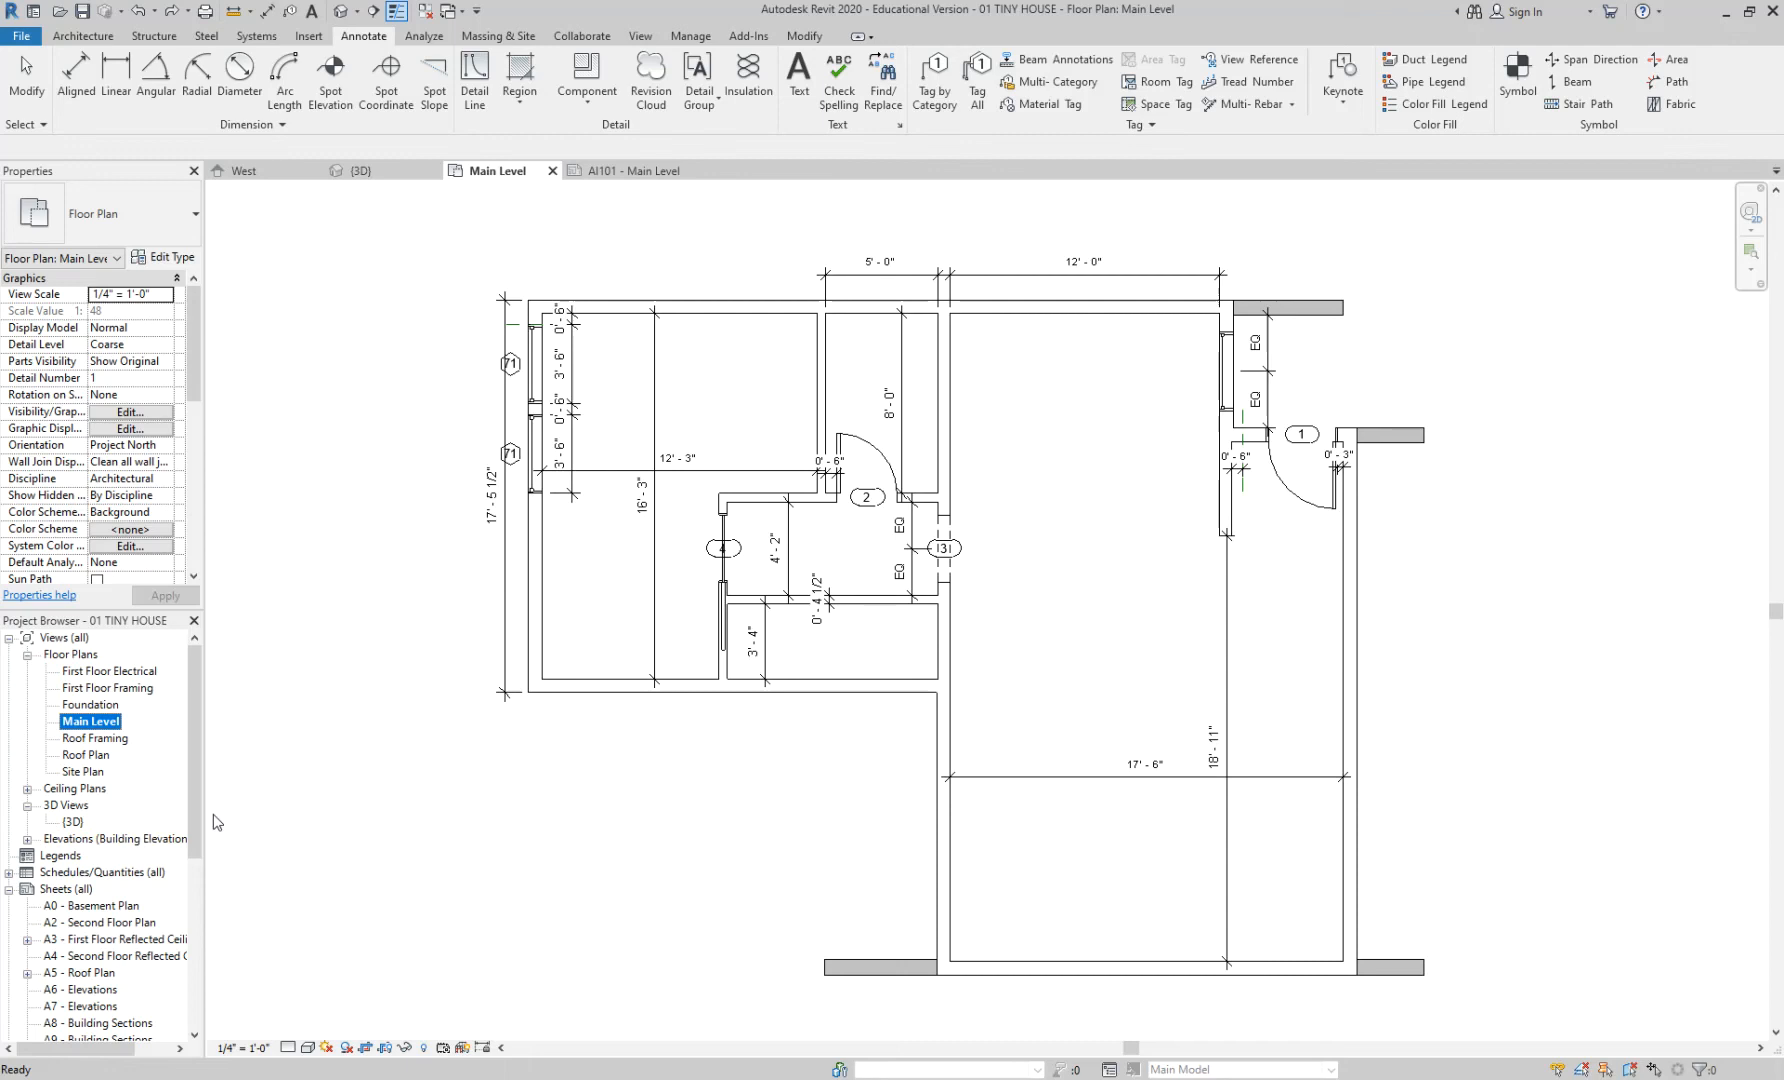
pyautogui.moveTo(197, 793); pyautogui.dragTo(197, 855)
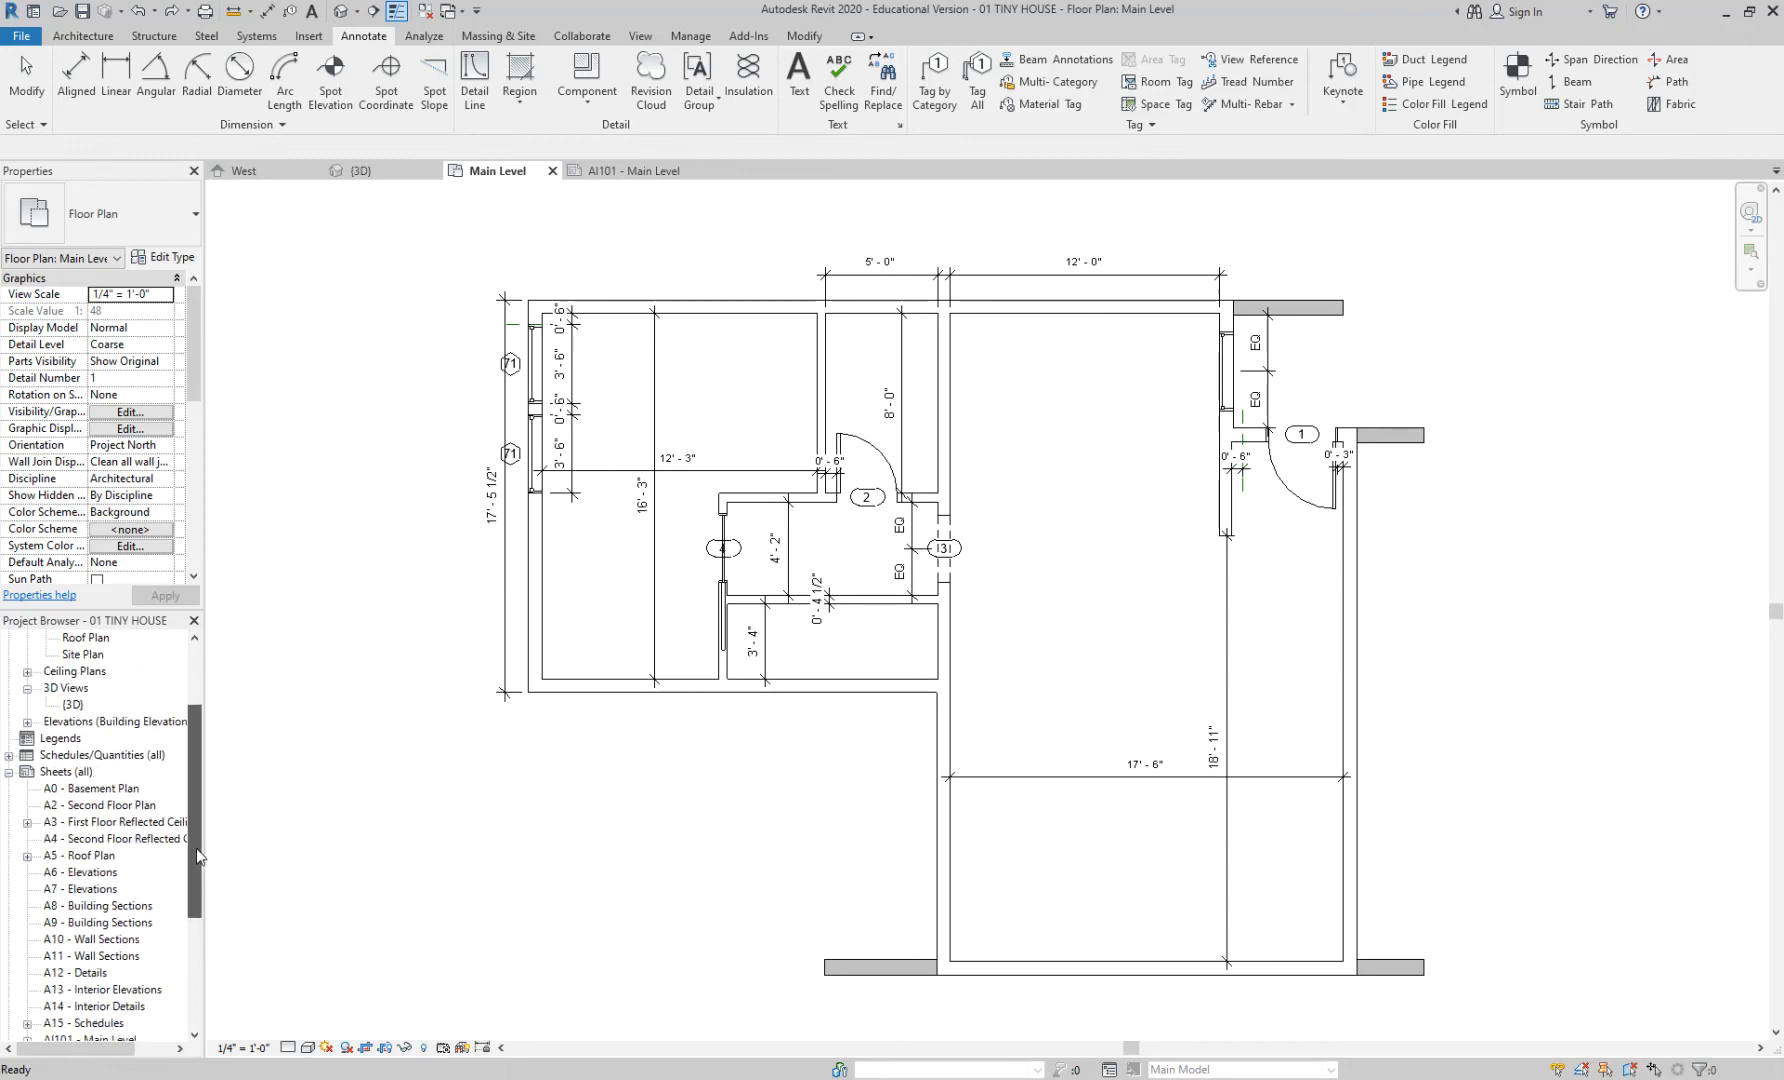
pyautogui.click(27, 721)
# - Look at the East elevation, then orbit the {3D} view to inspect the house
pyautogui.doubleClick(73, 738)
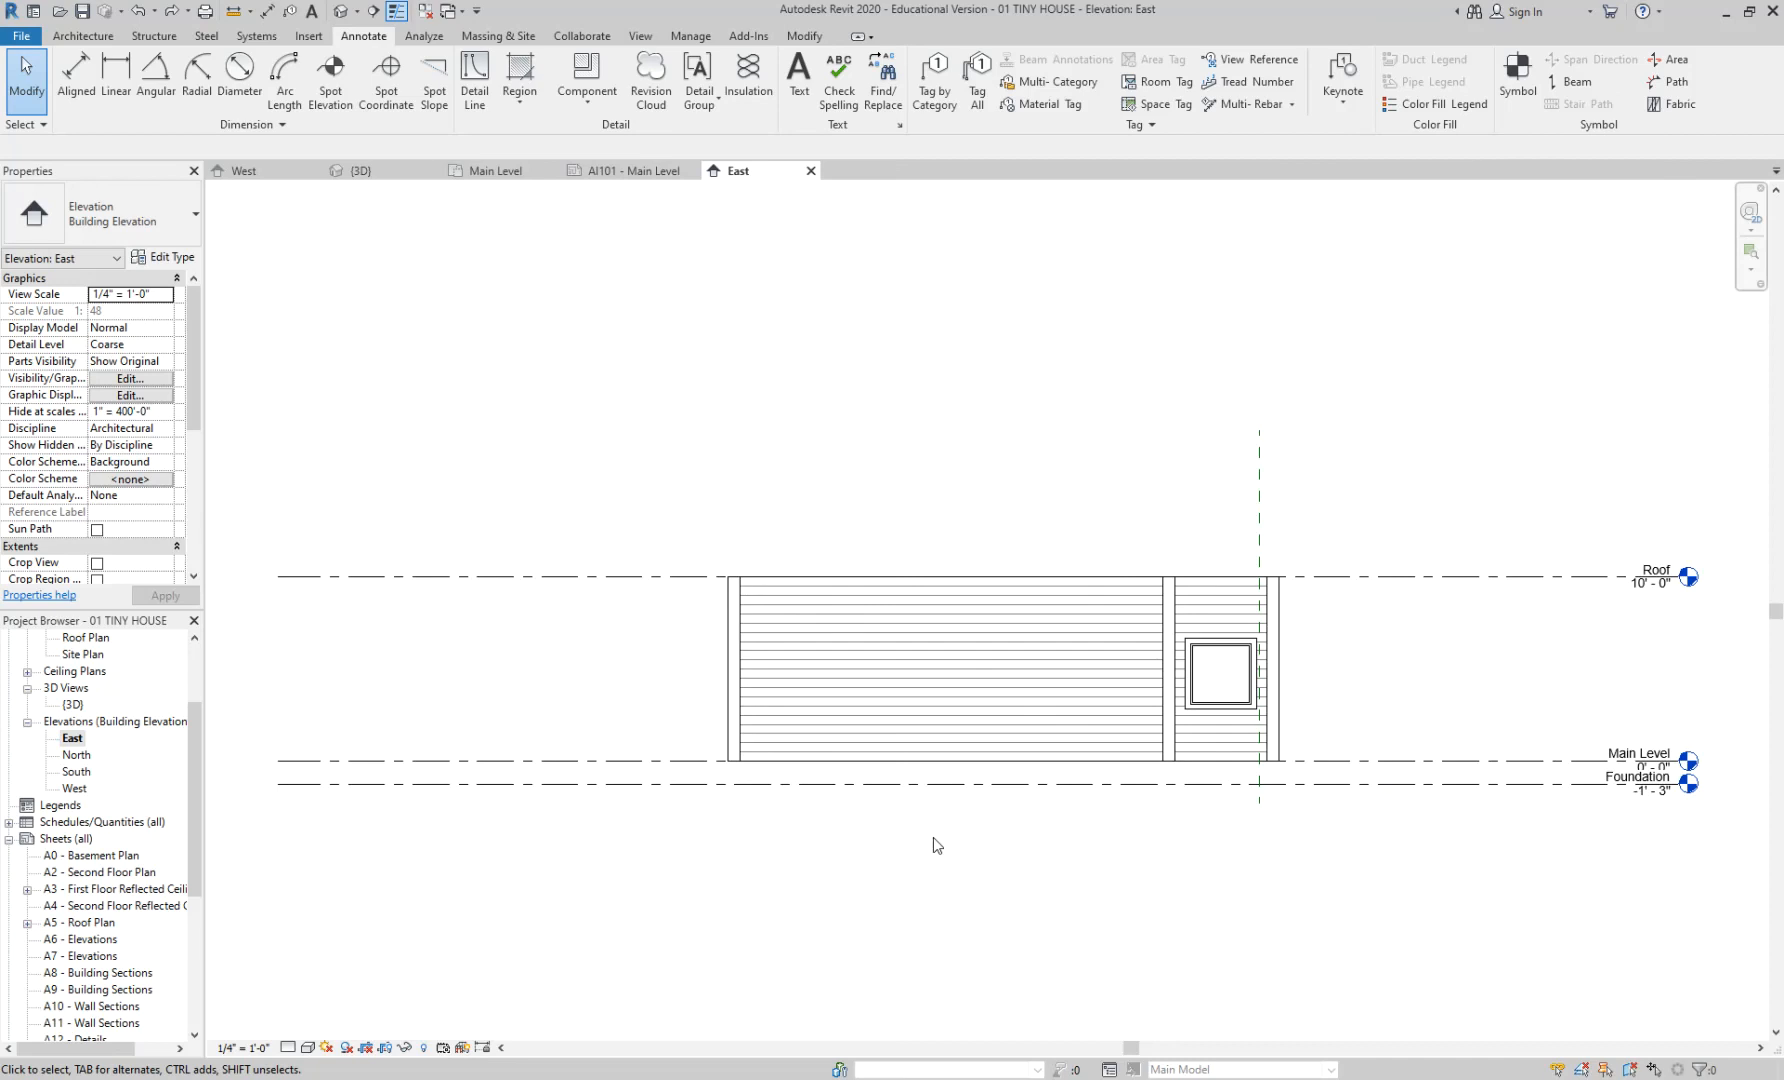
pyautogui.click(74, 739)
pyautogui.scroll(1, 102, 750)
pyautogui.doubleClick(74, 754)
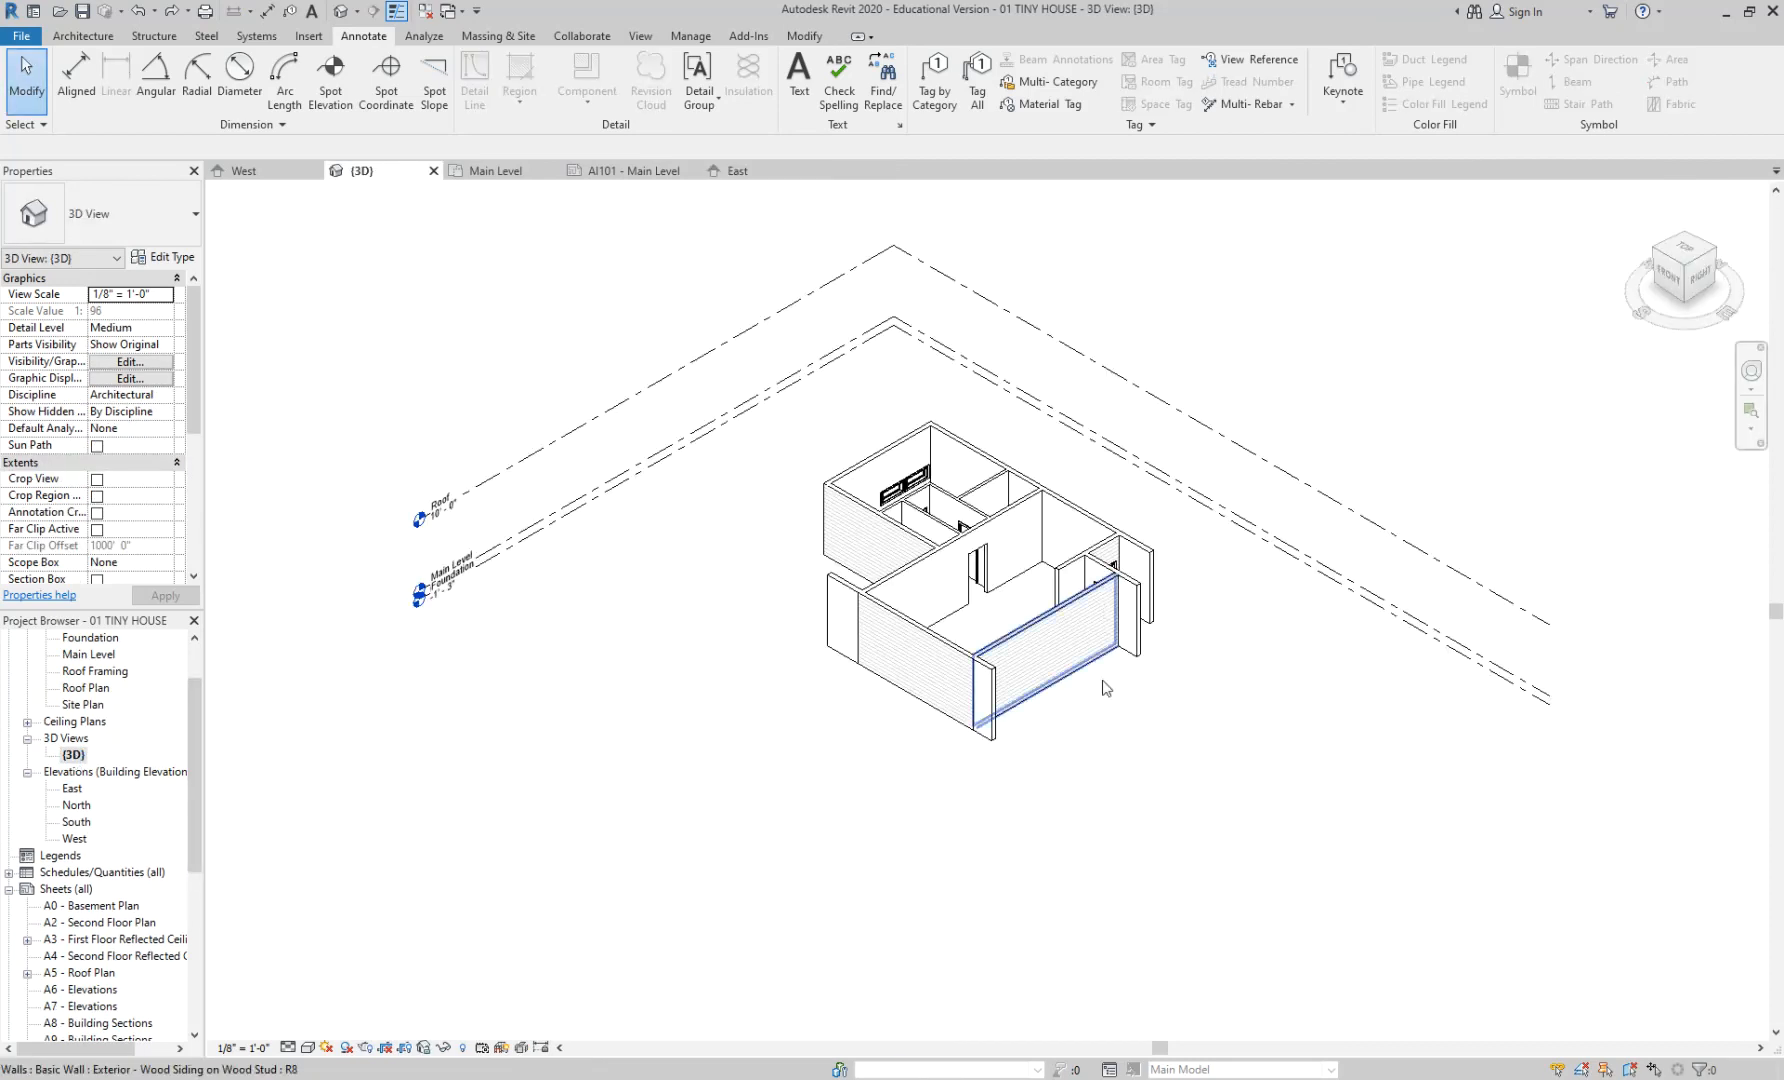
pyautogui.keyDown('shift'); pyautogui.moveTo(955, 802); pyautogui.dragTo(1467, 683, button='middle'); pyautogui.keyUp('shift')
pyautogui.scroll(4, 964, 732)
pyautogui.moveTo(960, 734)
pyautogui.keyDown('shift'); pyautogui.mouseDown(button='middle')
pyautogui.moveTo(932, 760)
pyautogui.moveTo(929, 729)
pyautogui.mouseUp(button='middle'); pyautogui.keyUp('shift')
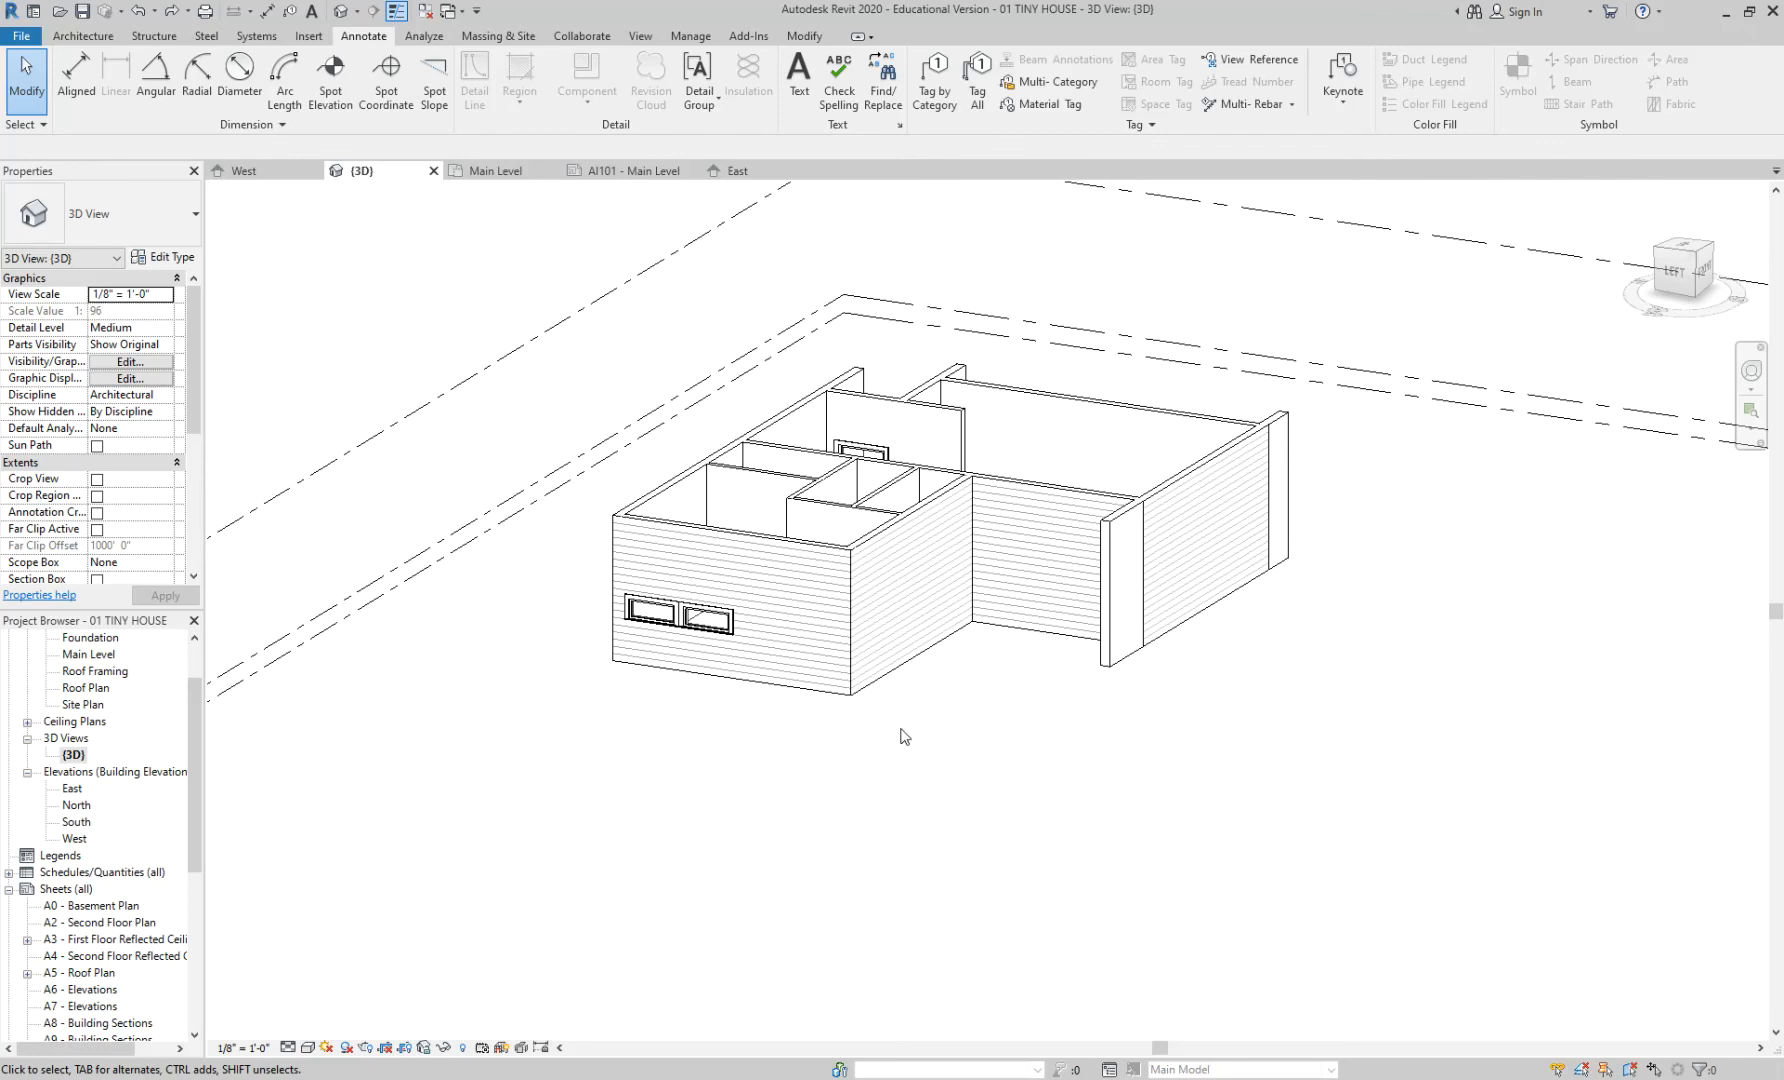
pyautogui.moveTo(191, 714); pyautogui.dragTo(192, 656)
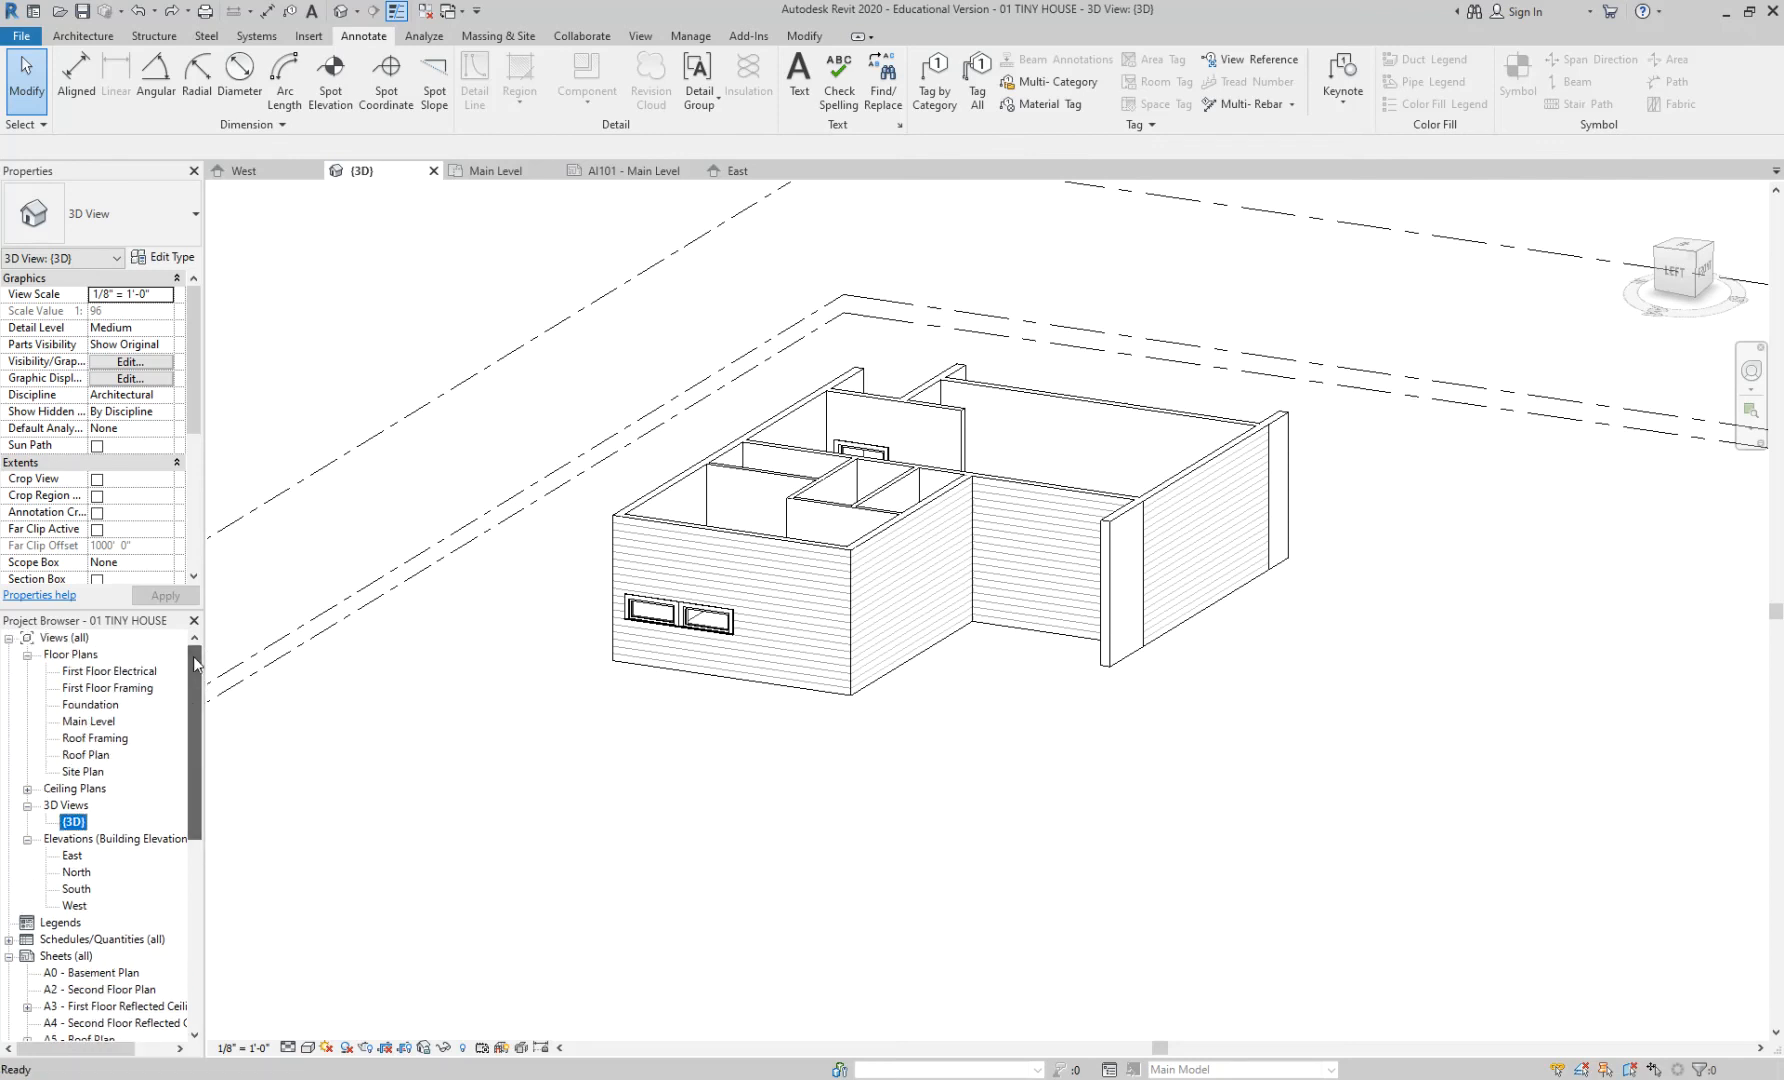
# - Open the Main Level floor plan and zoom and pan to frame it
pyautogui.doubleClick(100, 721)
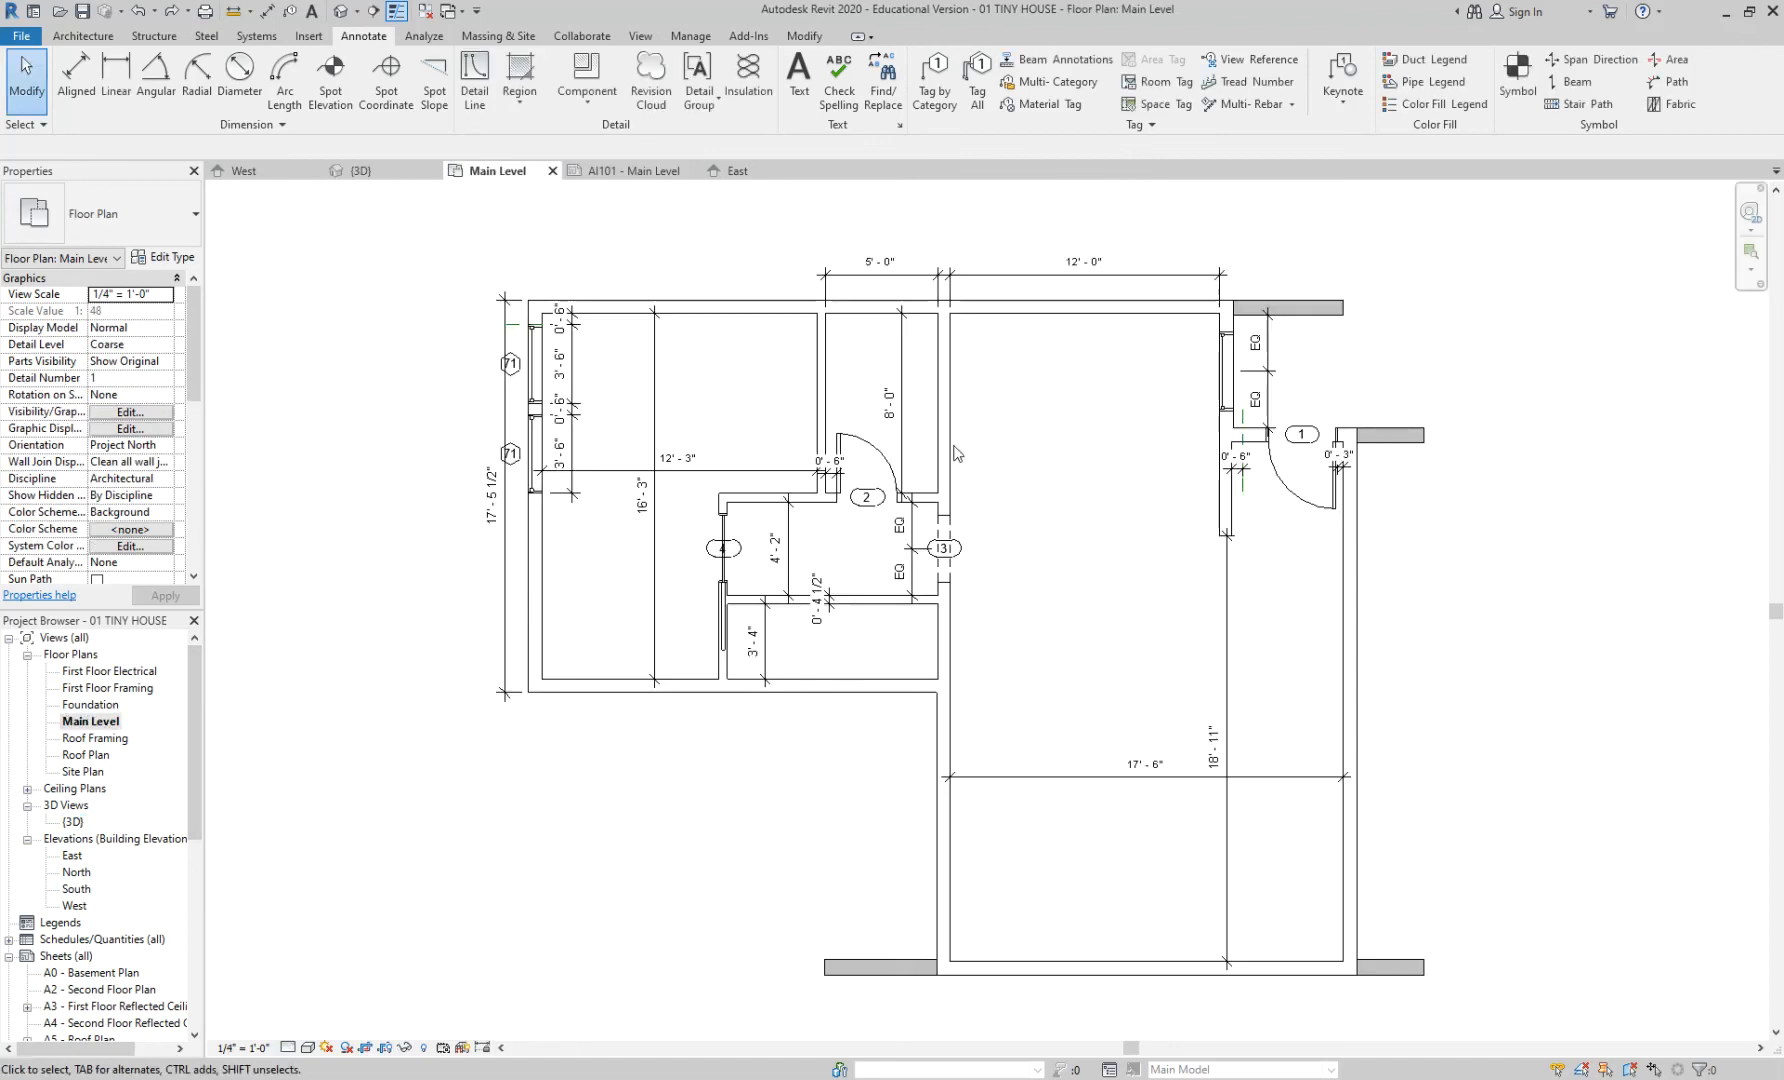
pyautogui.scroll(-4, 1119, 505)
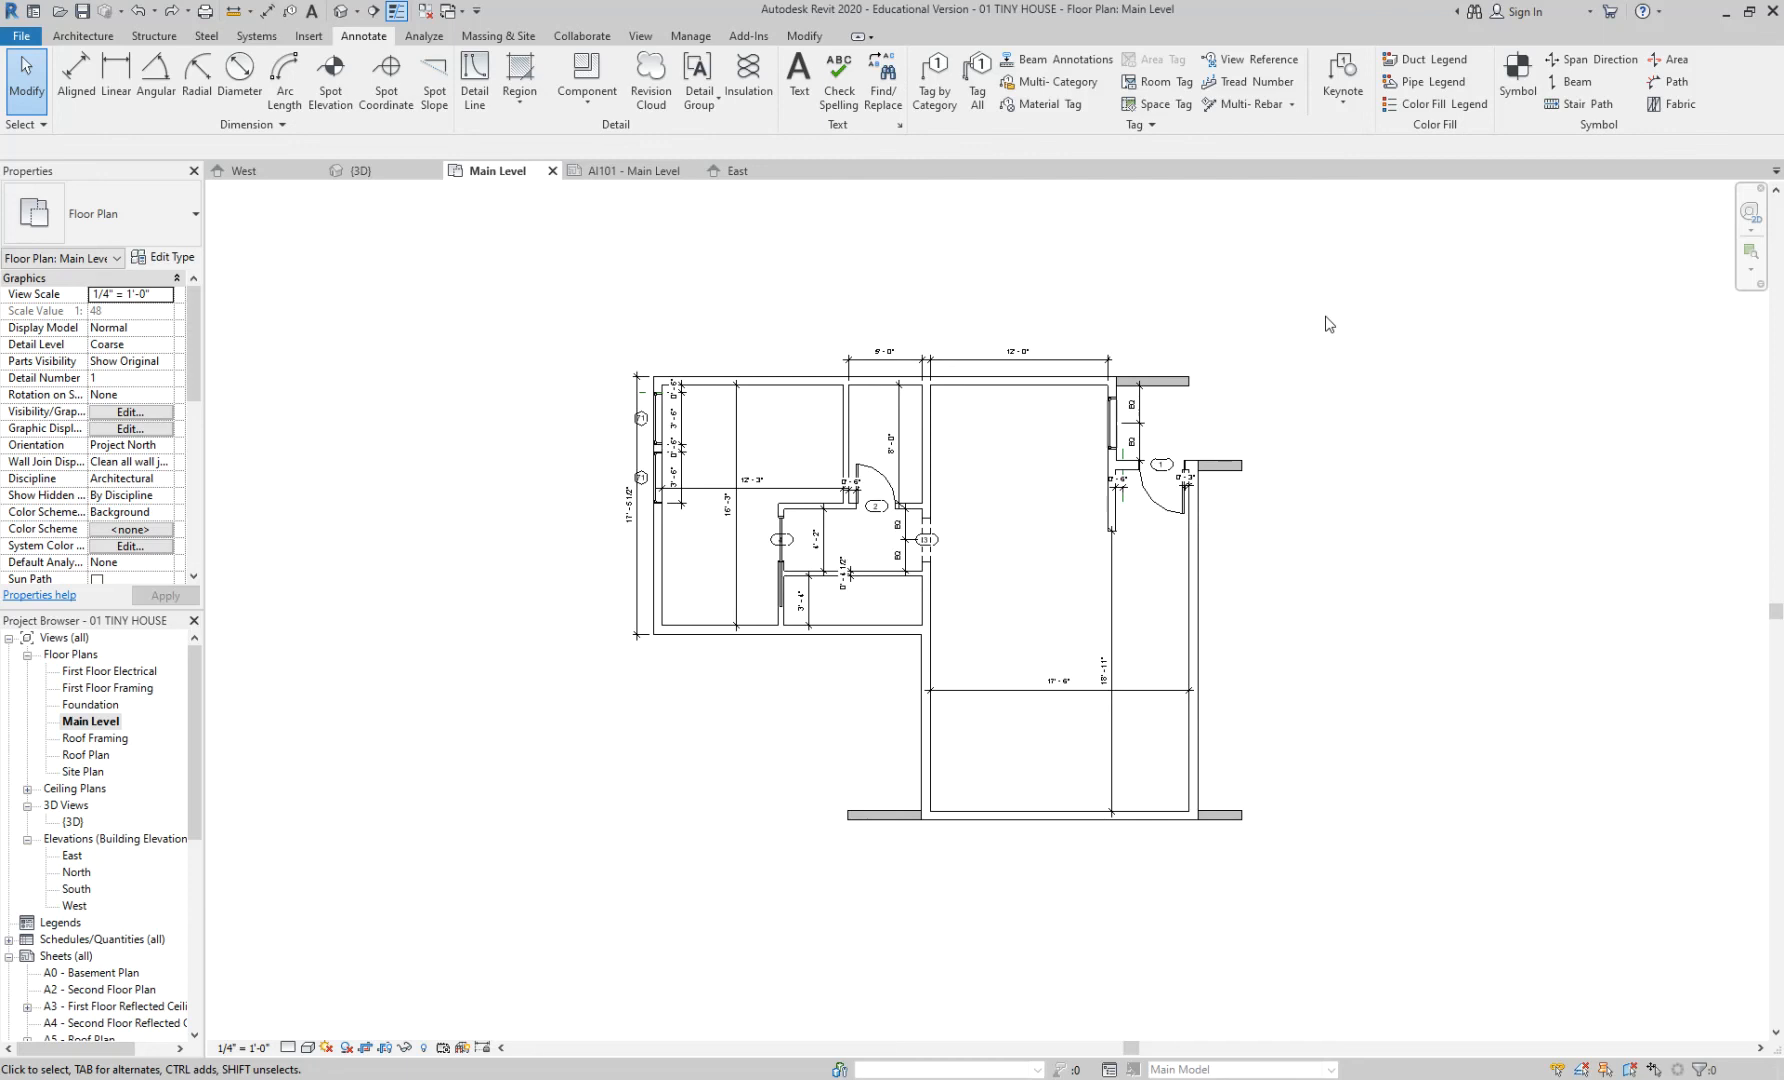
pyautogui.scroll(-3, 1325, 377)
pyautogui.moveTo(1318, 312); pyautogui.dragTo(1152, 351, button='middle')
pyautogui.scroll(1, 1211, 367)
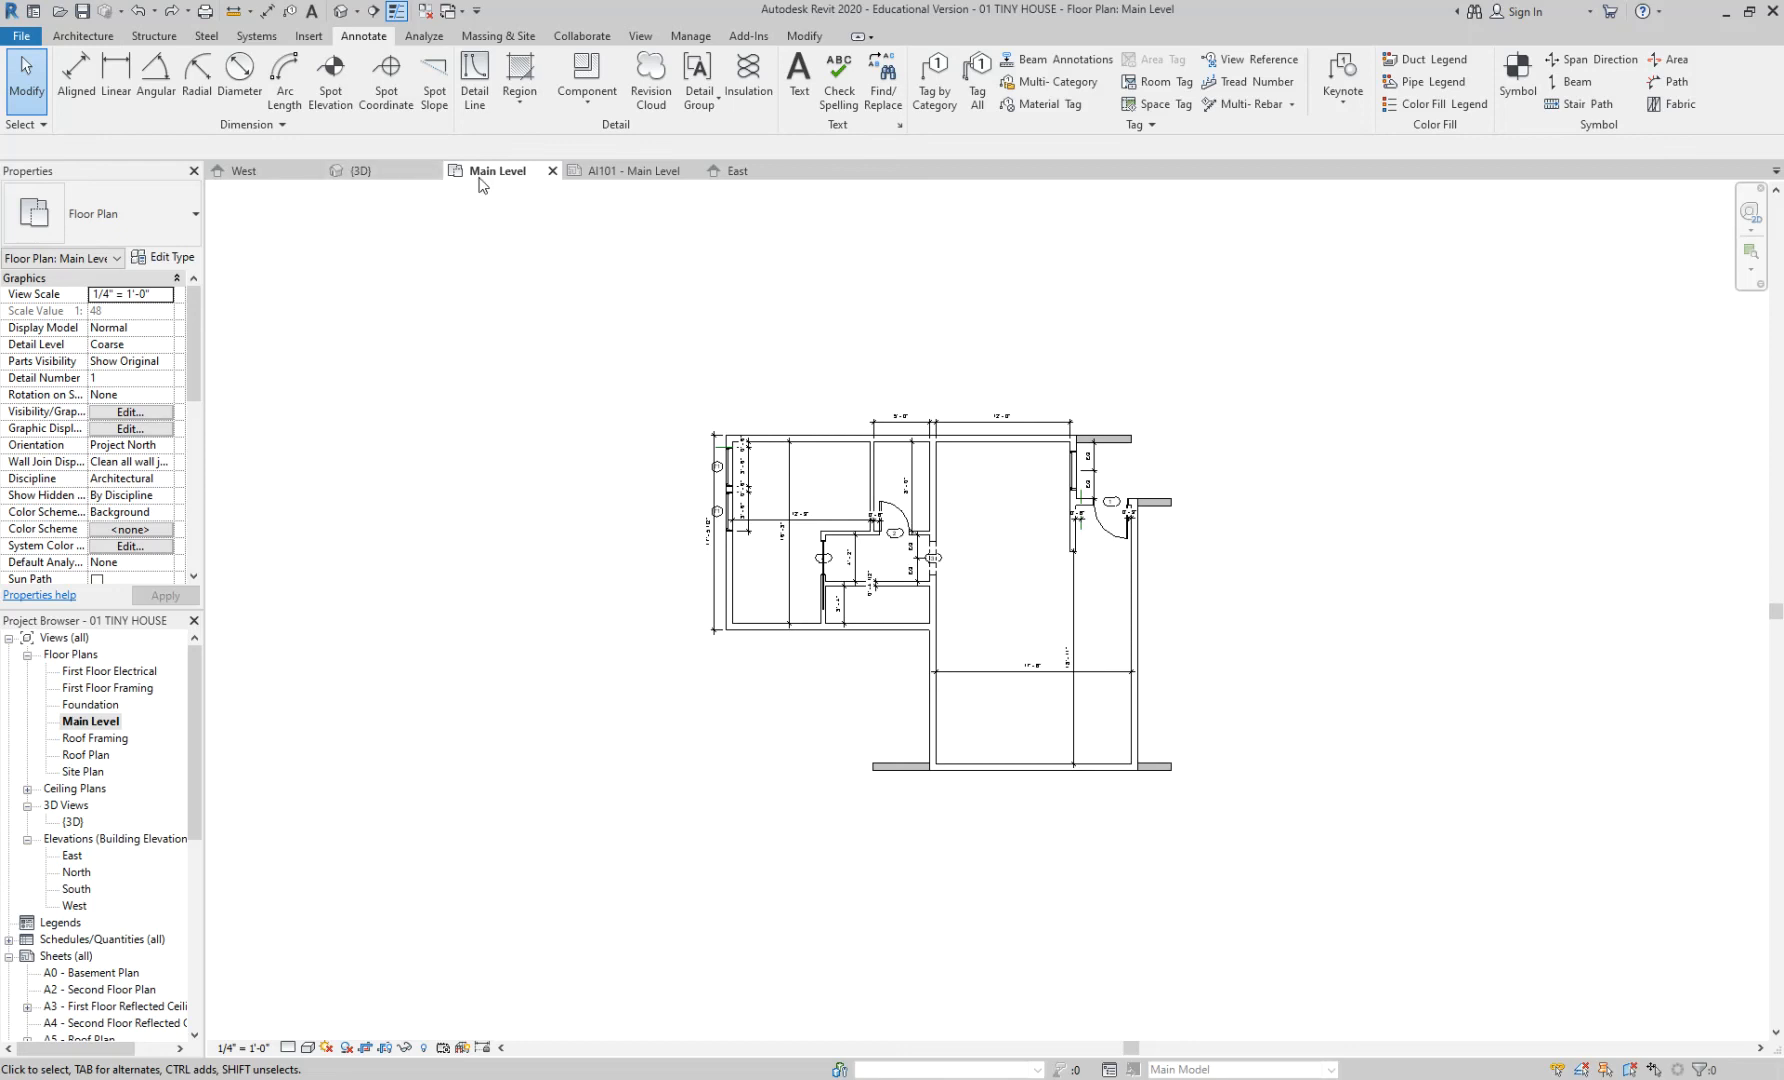
# - Place a perspective camera in the Main Level plan aimed at the entry-door wall
pyautogui.click(358, 14)
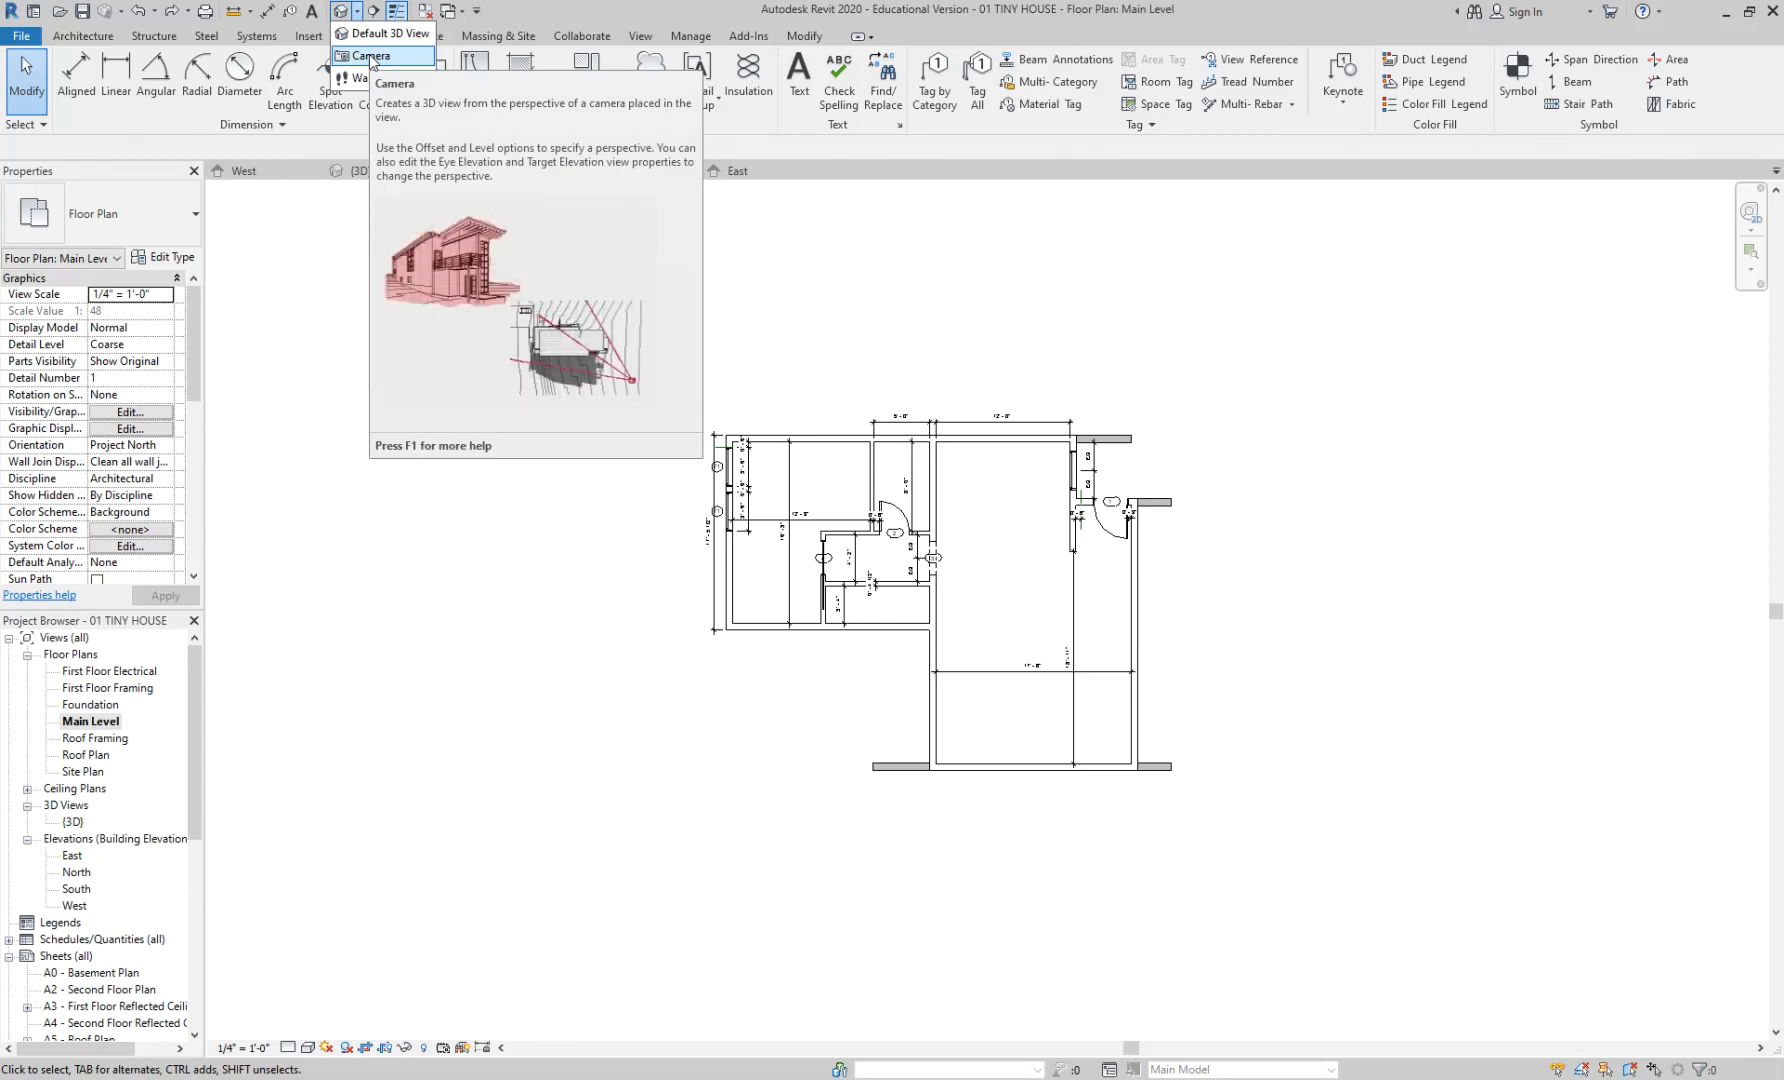
pyautogui.click(370, 56)
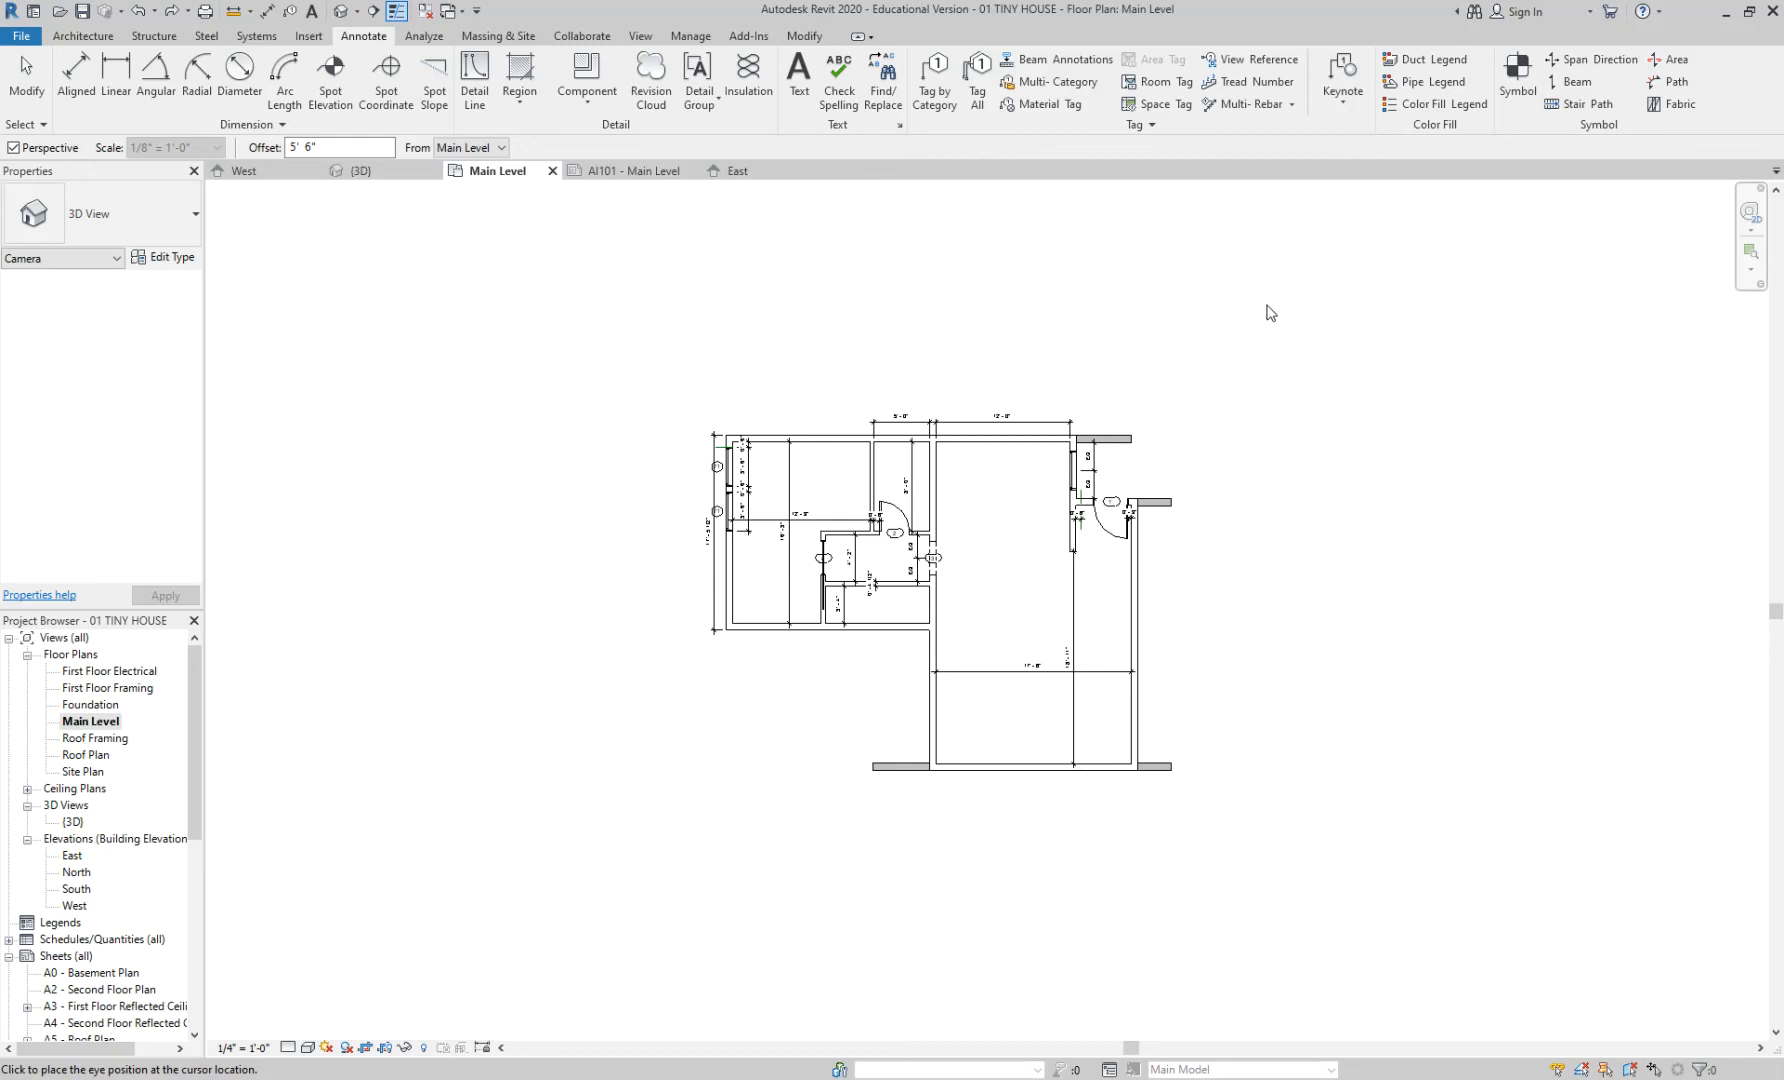
pyautogui.scroll(-1, 1262, 308)
pyautogui.moveTo(1260, 309); pyautogui.dragTo(1083, 377, button='middle')
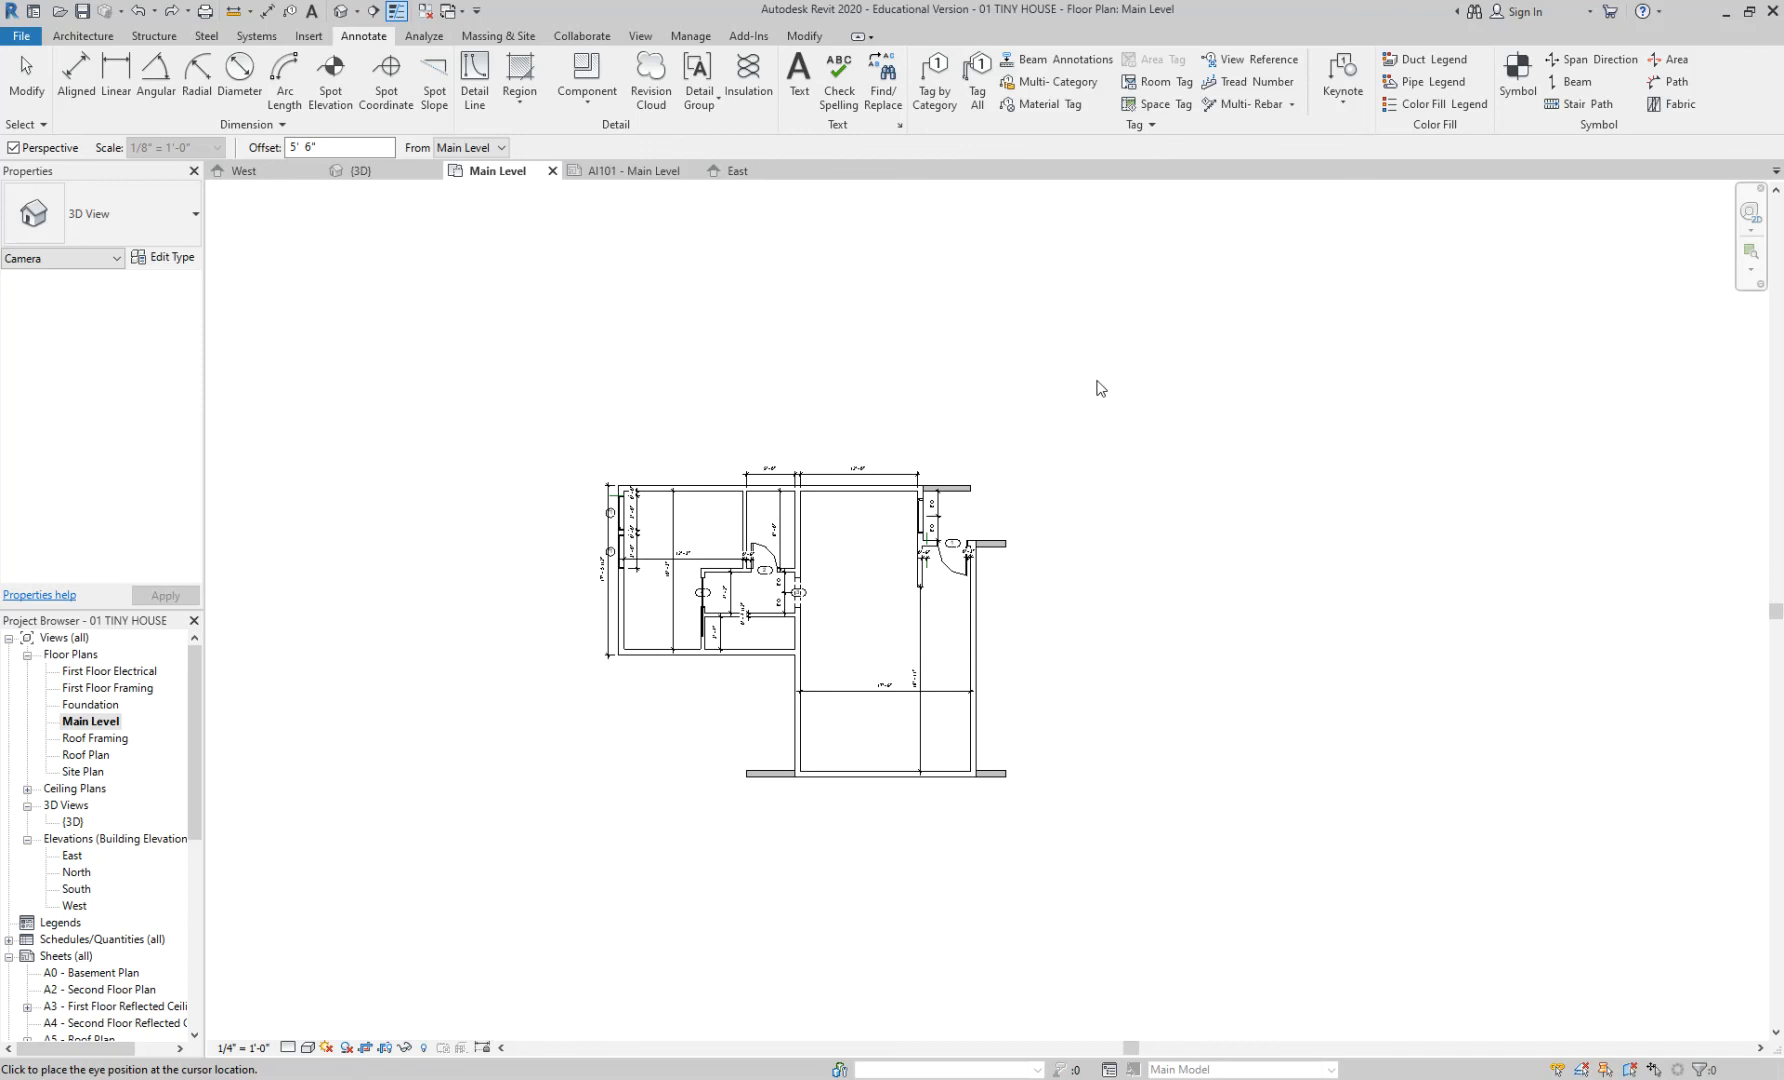
pyautogui.click(1120, 351)
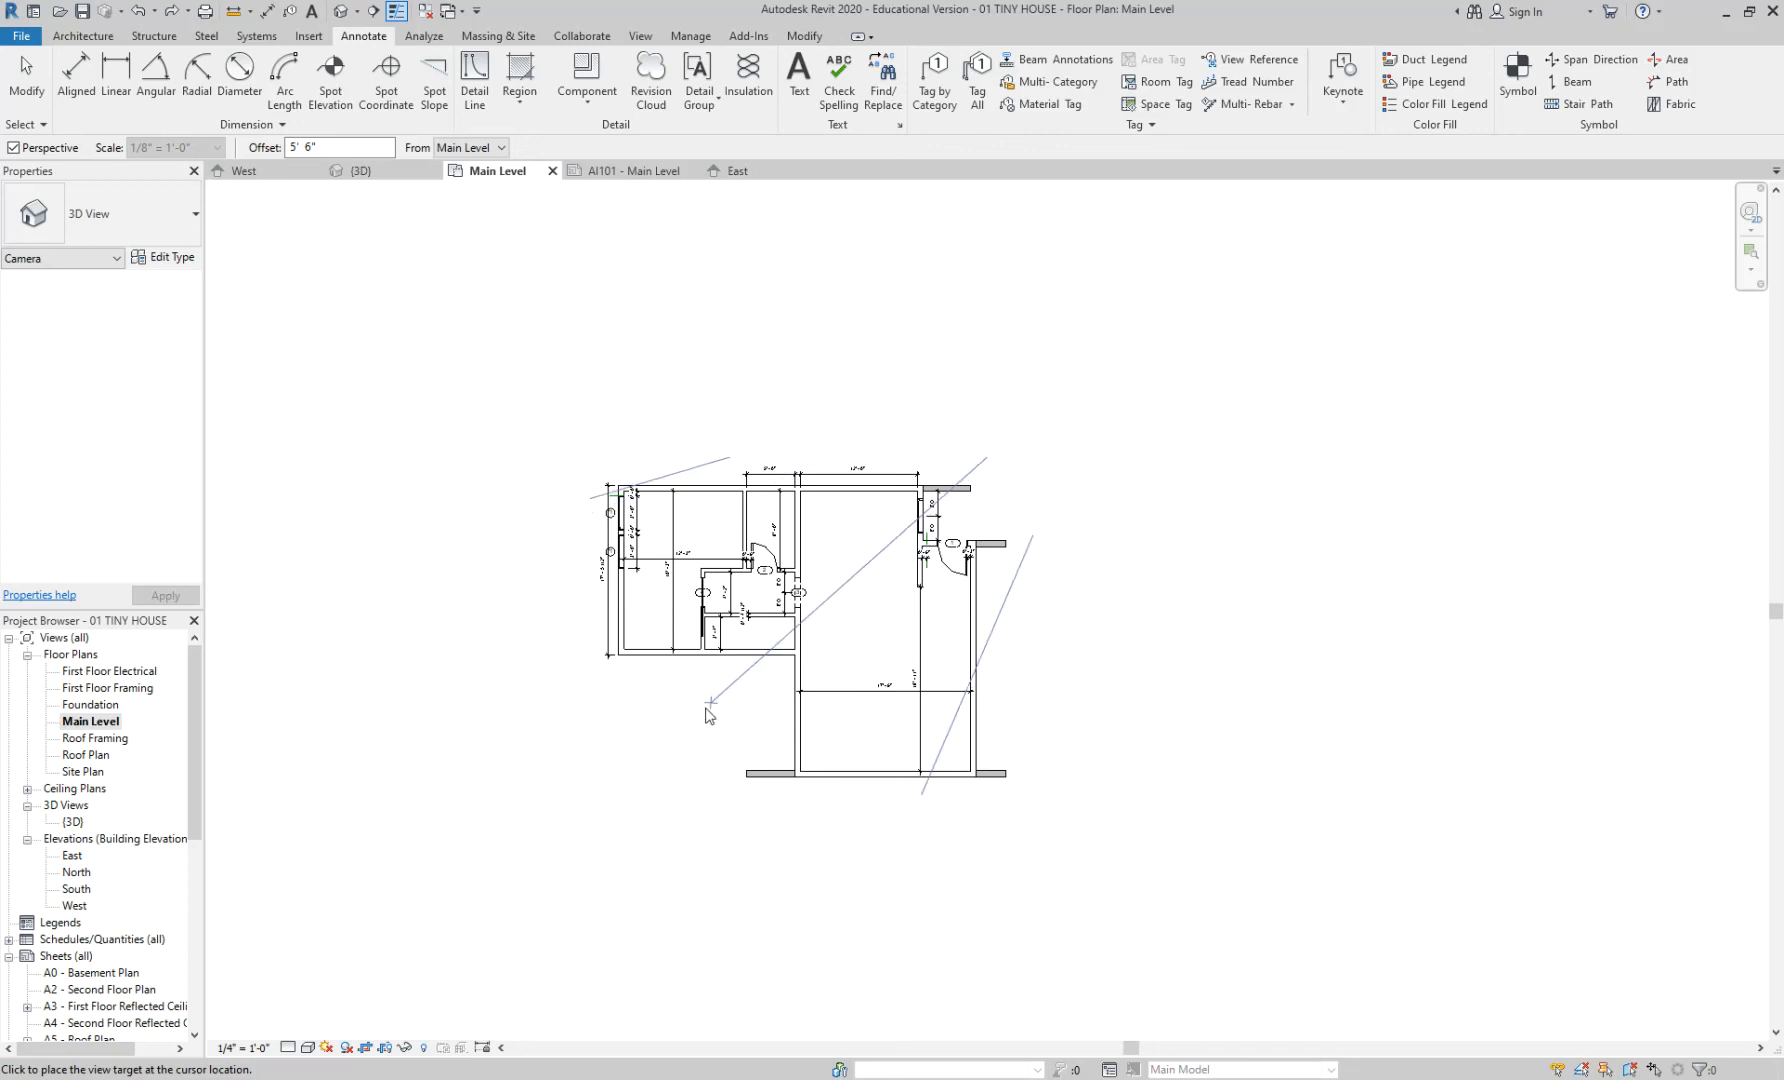
pyautogui.click(651, 768)
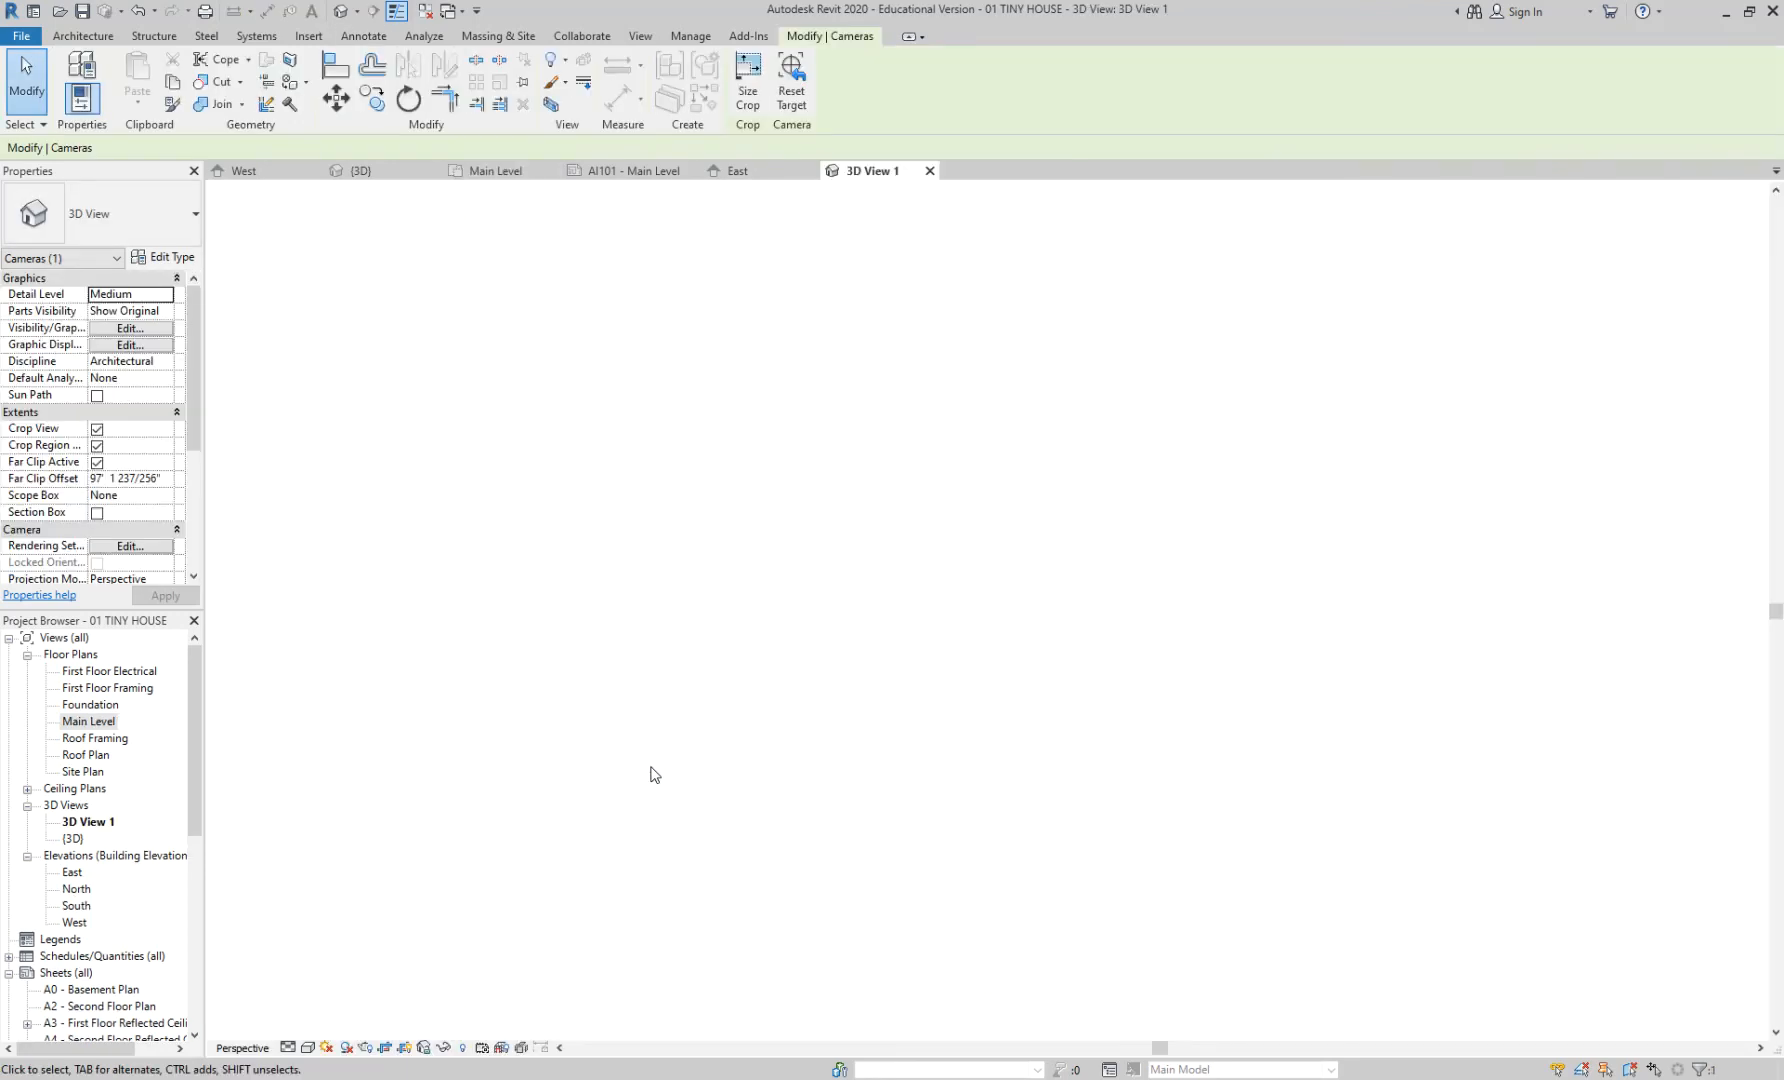
# - Widen the 3D View 1 crop left, up and right, then reopen Main Level
pyautogui.scroll(-3, 1113, 585)
pyautogui.moveTo(830, 592); pyautogui.dragTo(660, 591)
pyautogui.moveTo(970, 423); pyautogui.dragTo(970, 393)
pyautogui.moveTo(1285, 571)
pyautogui.mouseDown()
pyautogui.moveTo(1379, 576)
pyautogui.moveTo(1344, 575)
pyautogui.mouseUp()
pyautogui.press('Escape')
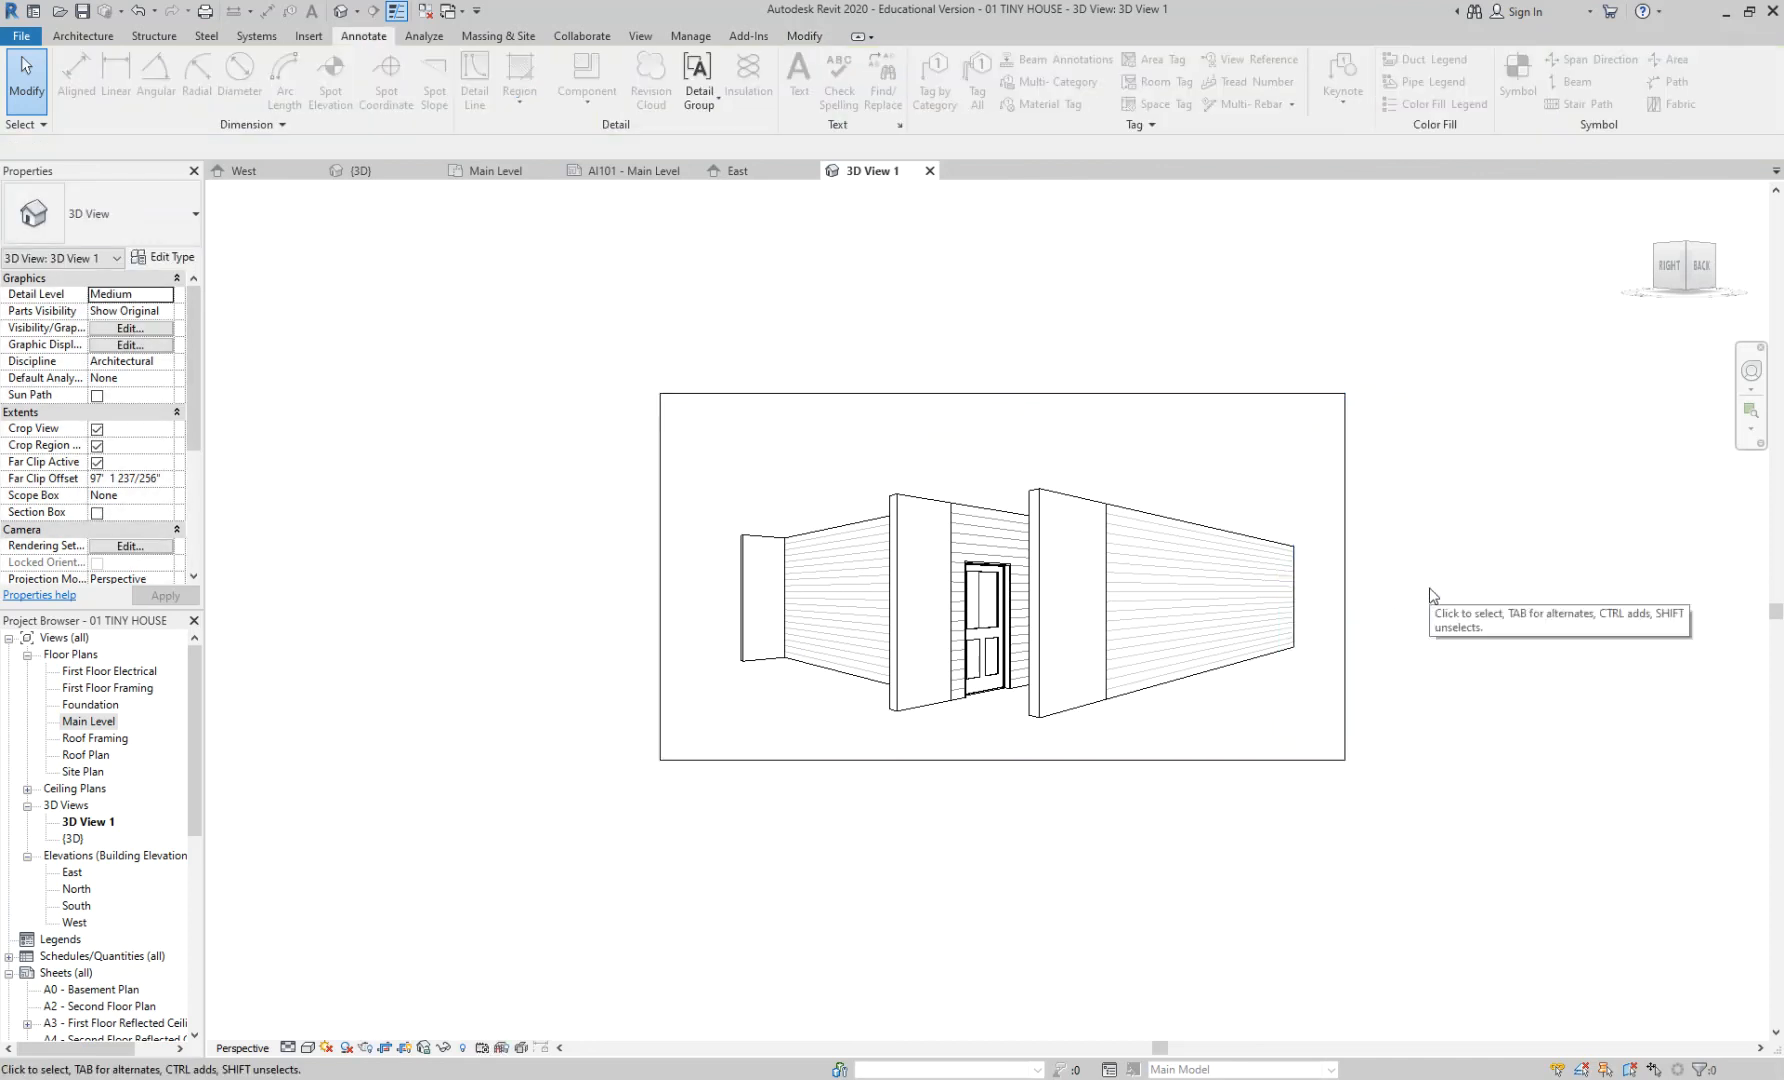
pyautogui.click(116, 722)
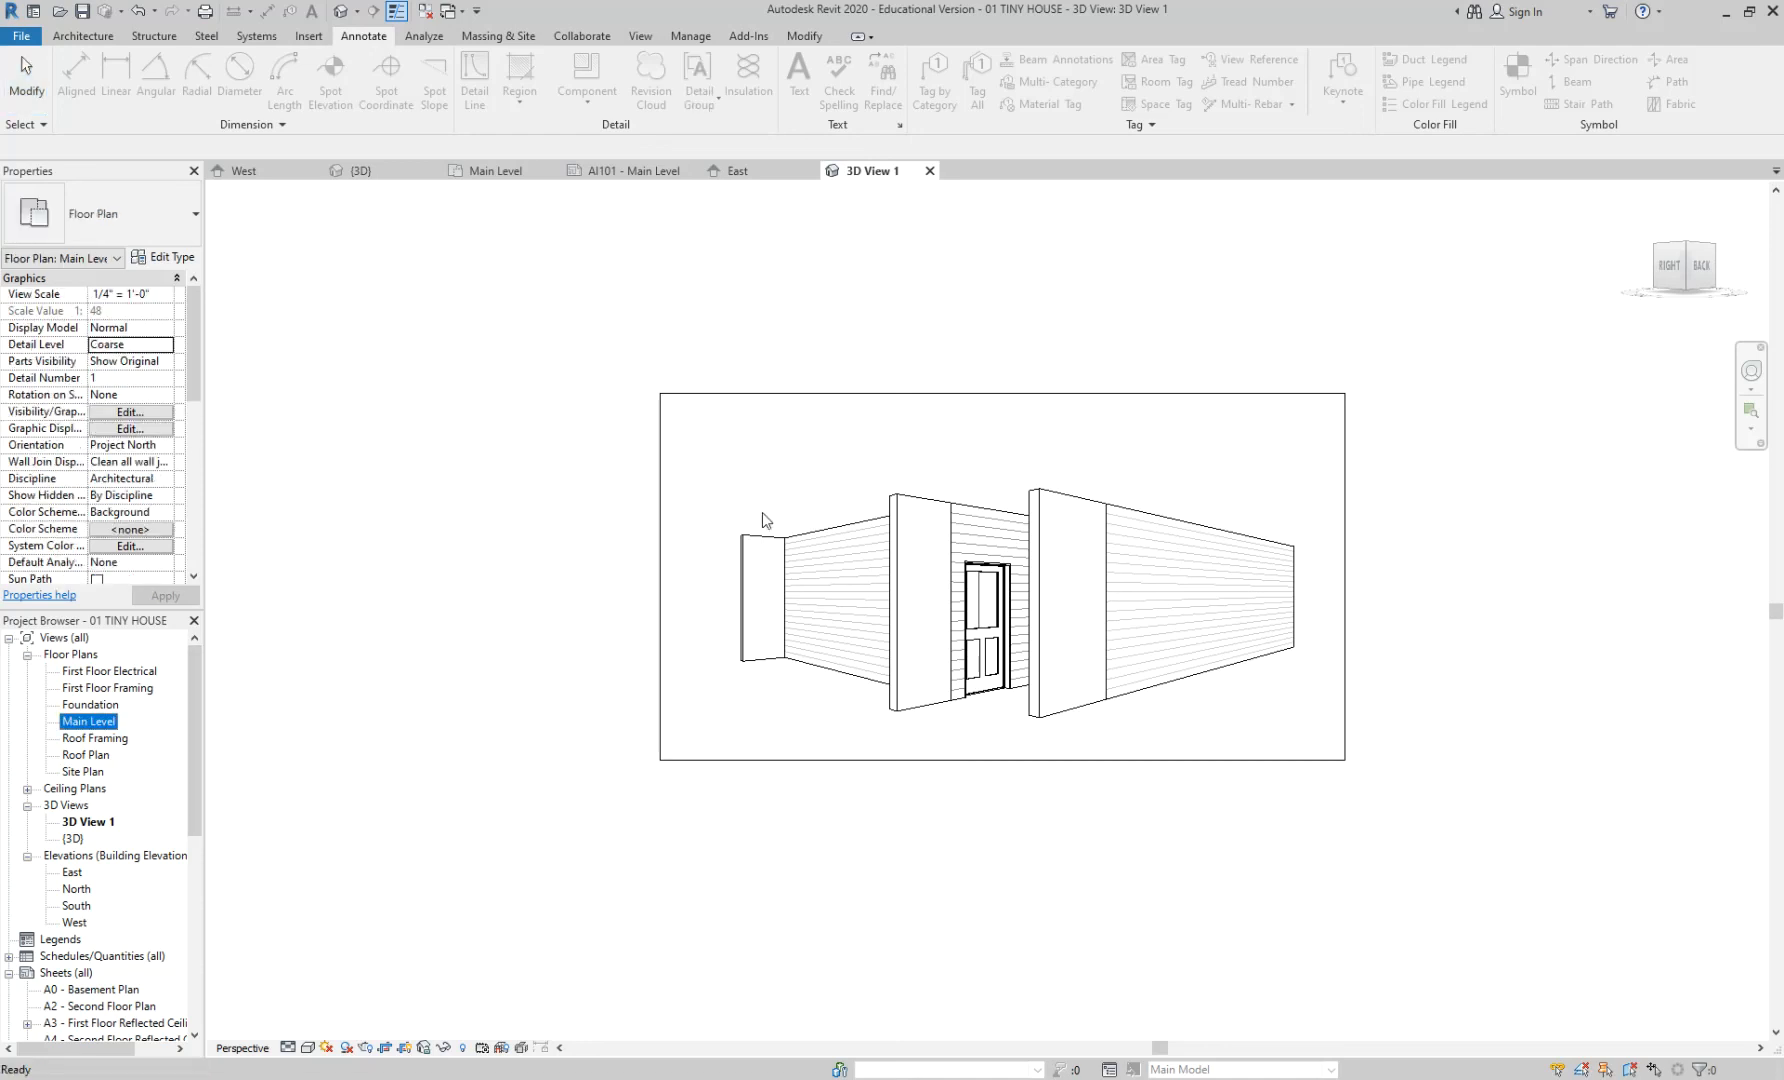
pyautogui.doubleClick(104, 722)
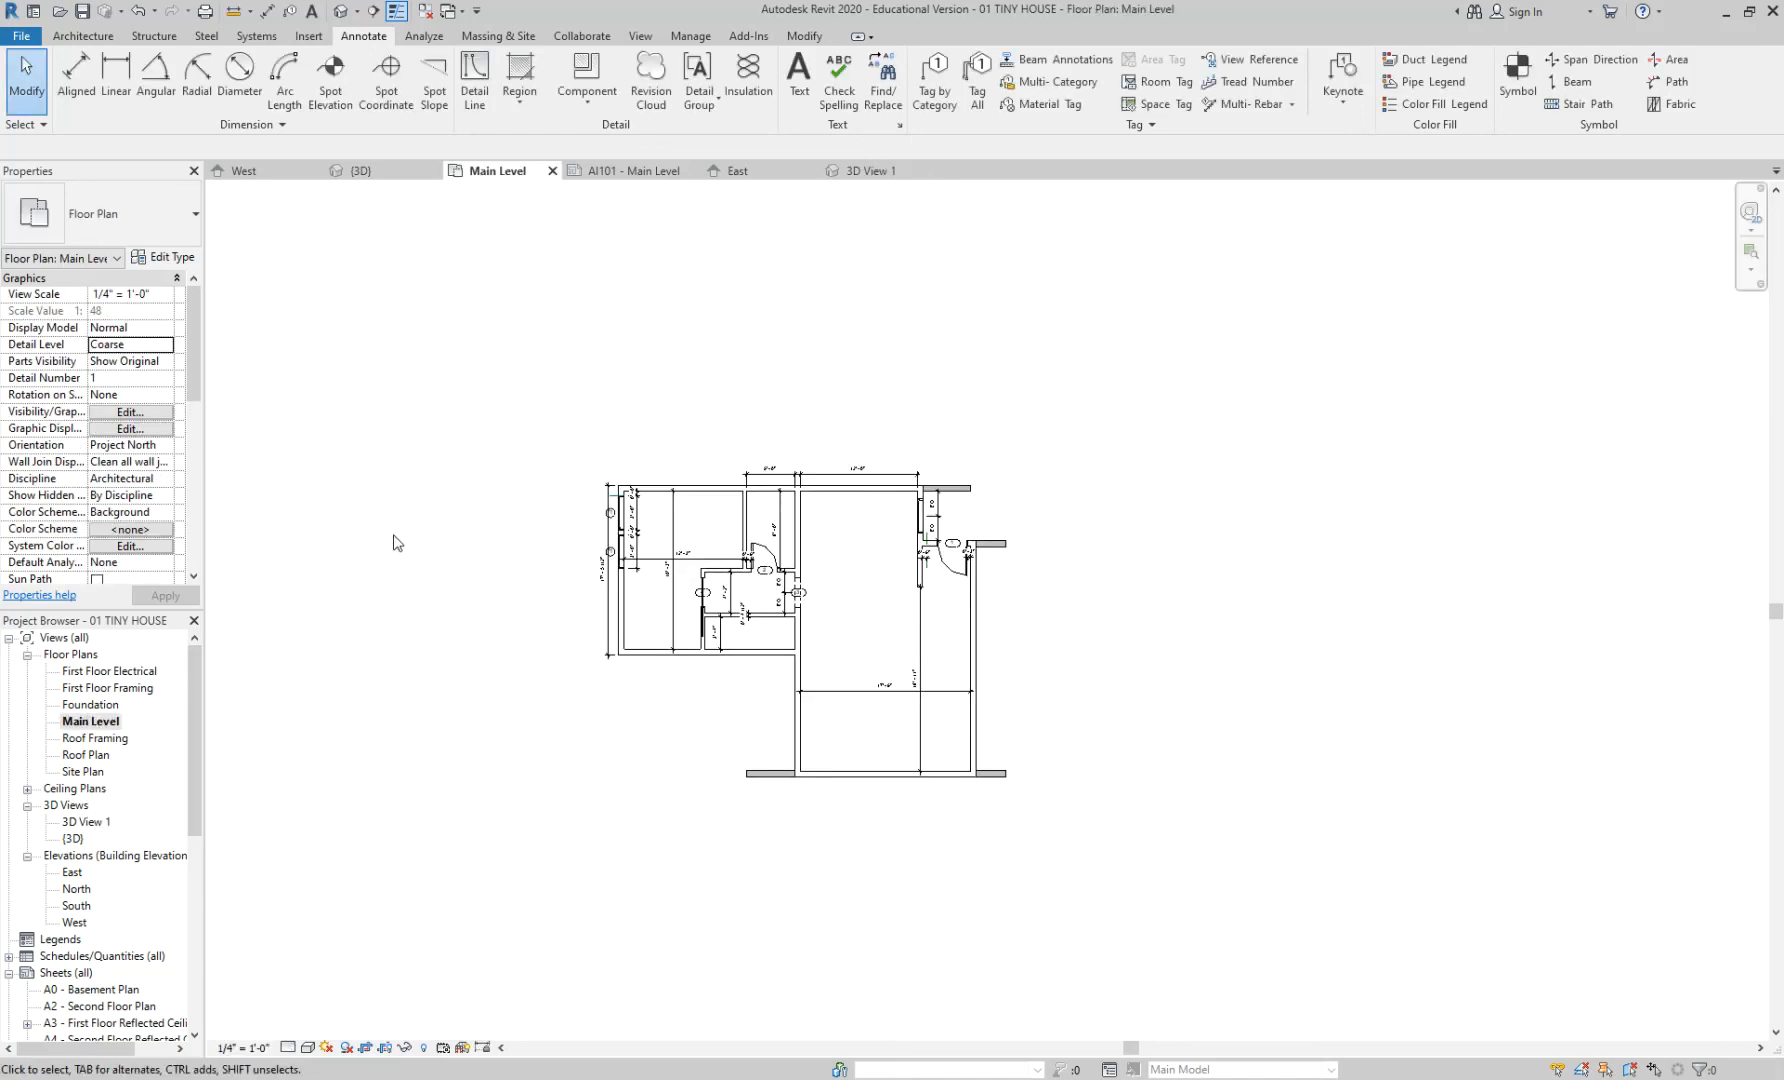
# - Turn off Crop View for the Main Level plan
pyautogui.scroll(-4, 191, 439)
pyautogui.scroll(-2, 191, 439)
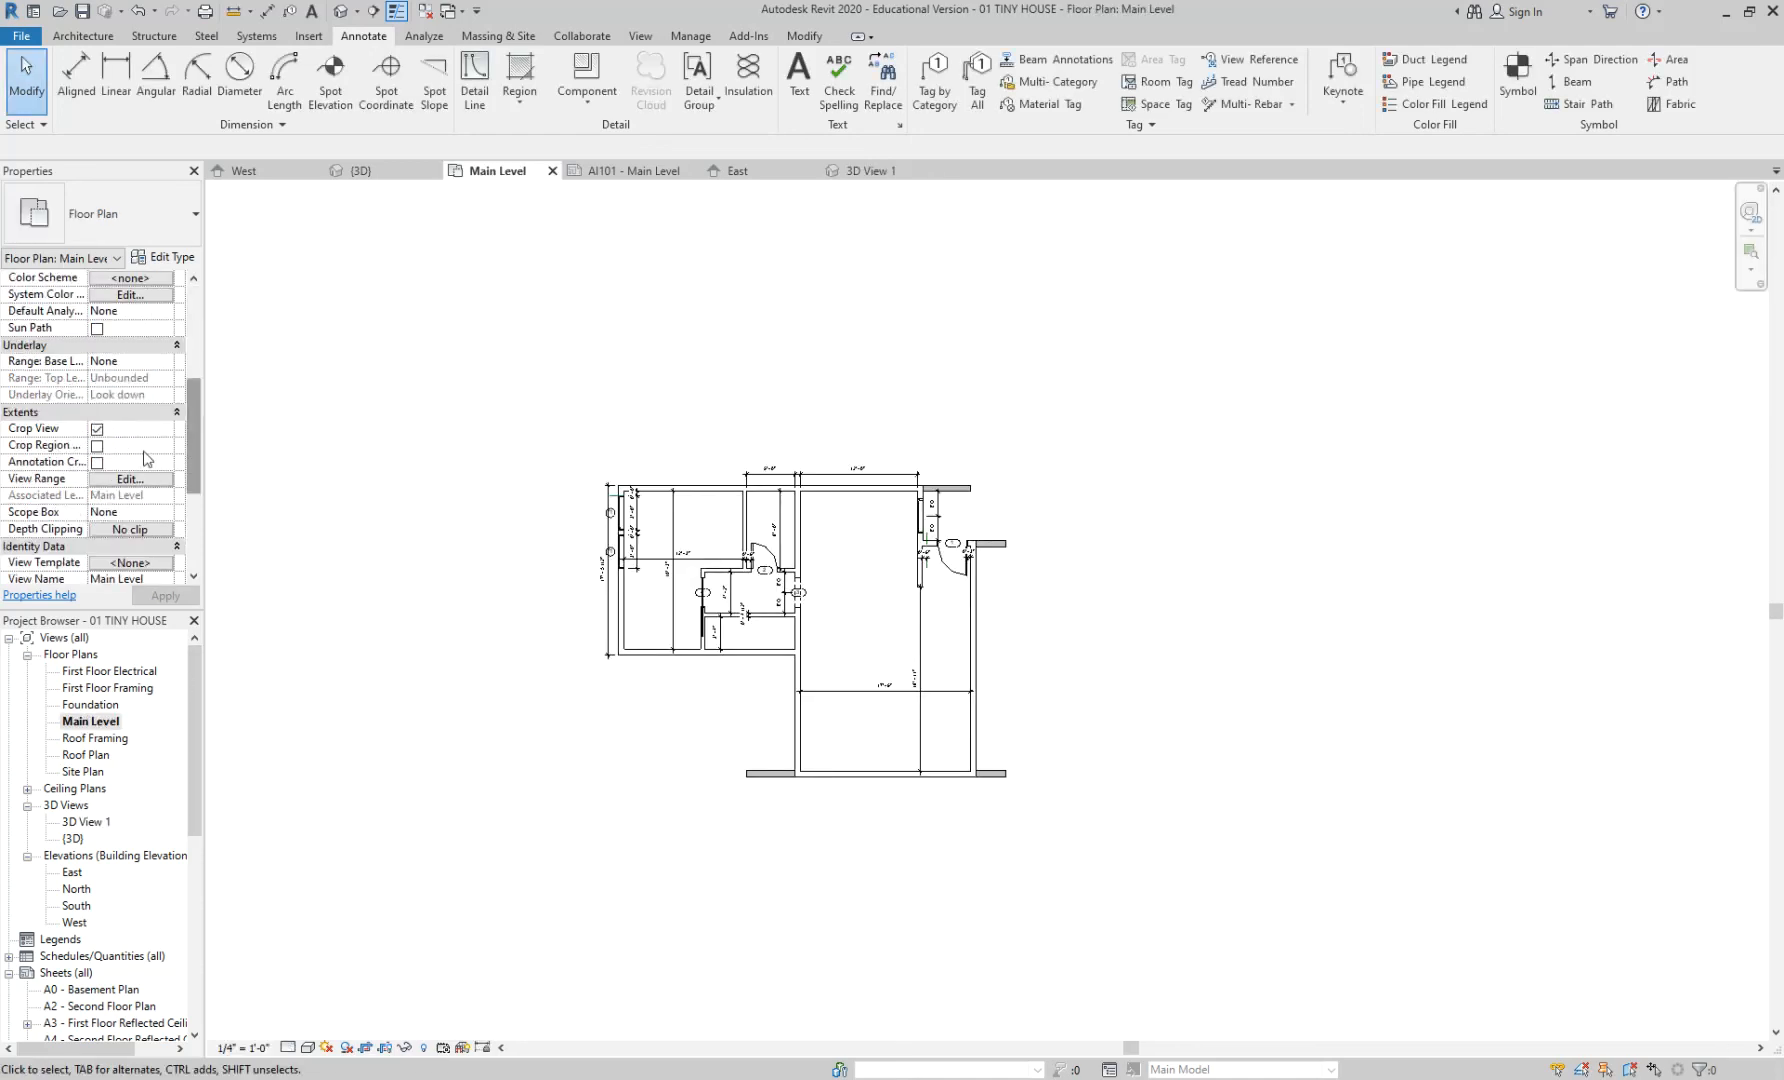
pyautogui.click(97, 429)
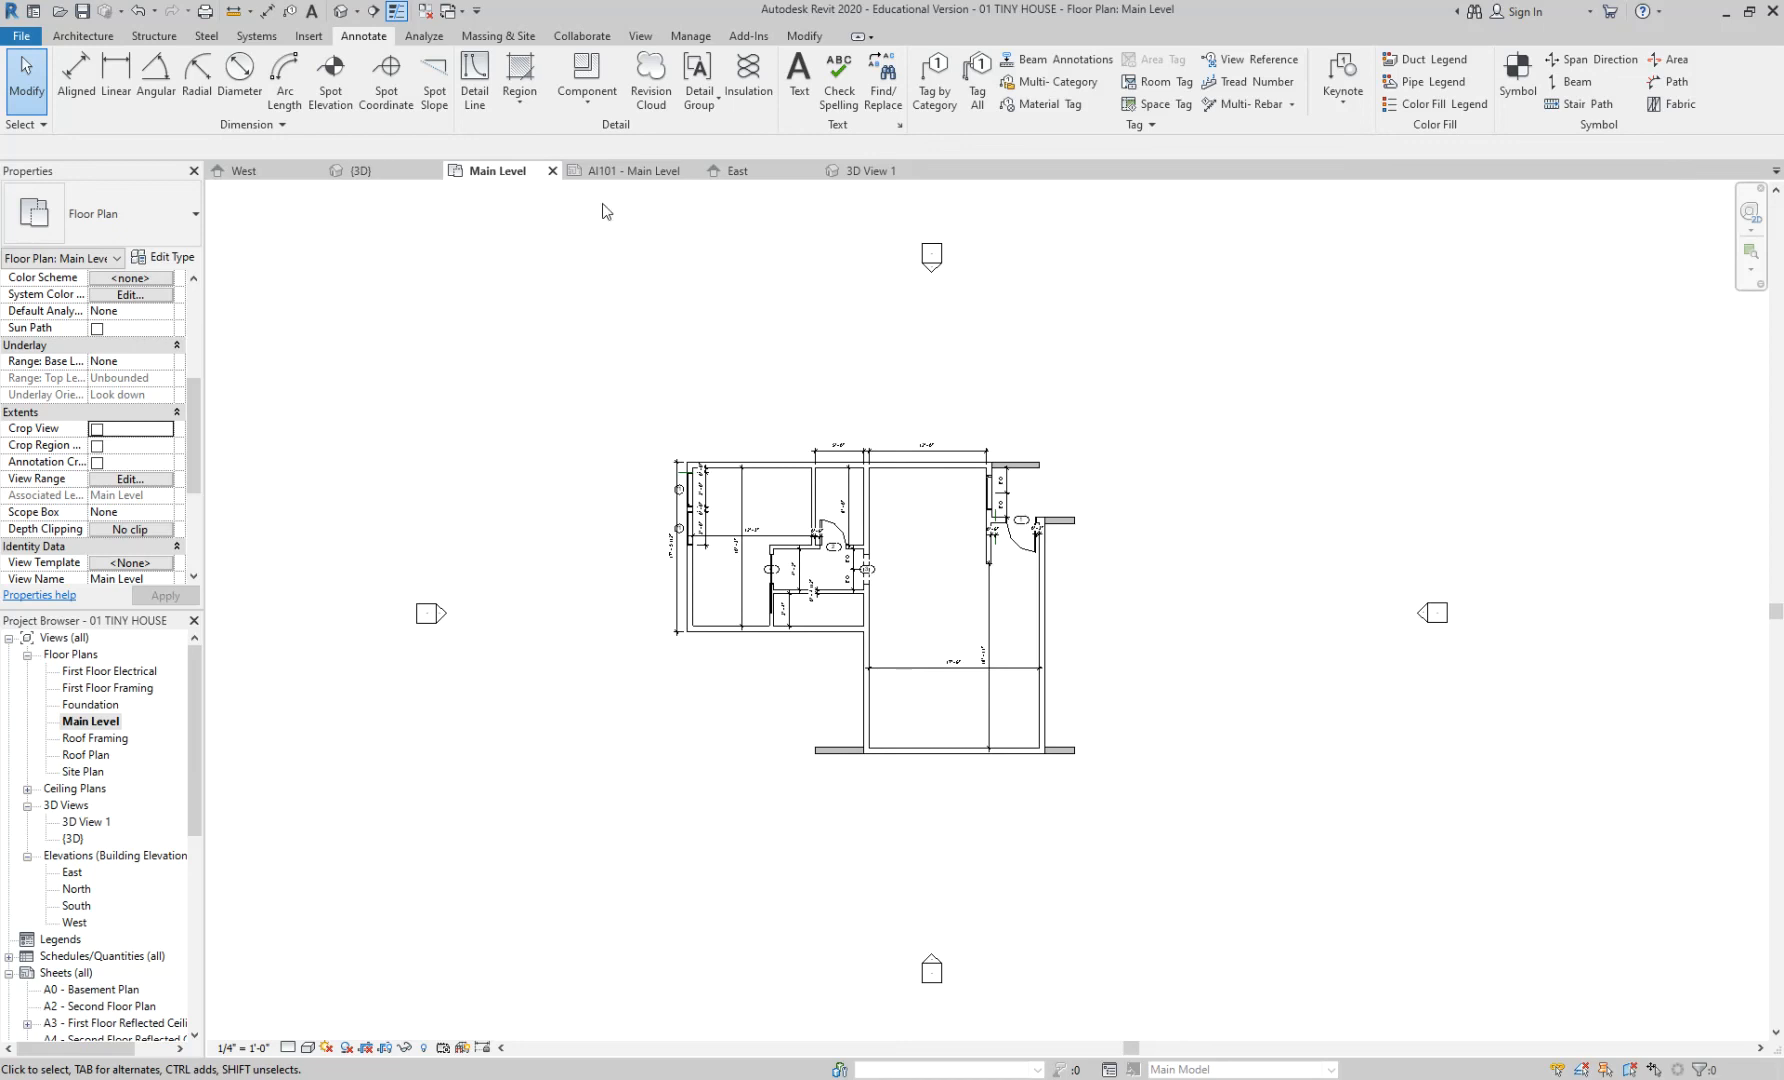
# - Create camera view 3D View 2 from the upper left toward the windowed corner, trimming its crop
pyautogui.click(357, 11)
pyautogui.click(370, 57)
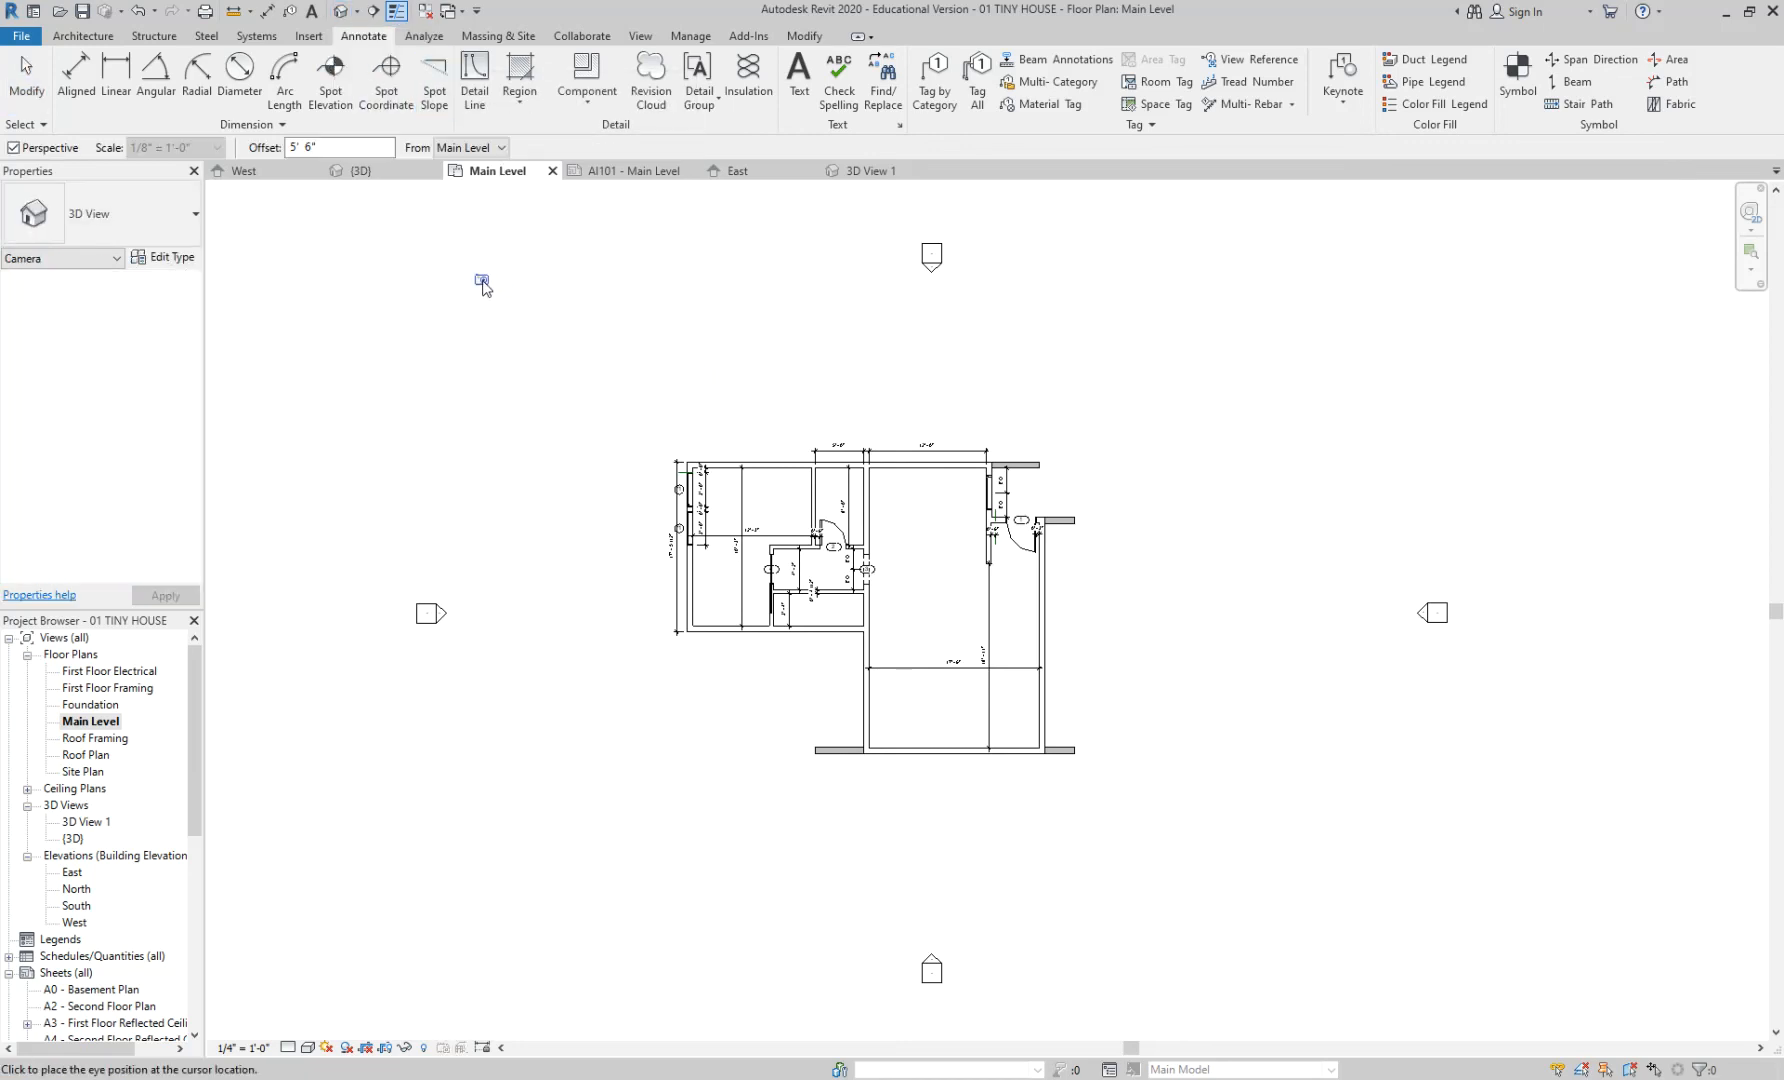
pyautogui.click(435, 260)
pyautogui.click(1041, 680)
pyautogui.scroll(-3, 1041, 680)
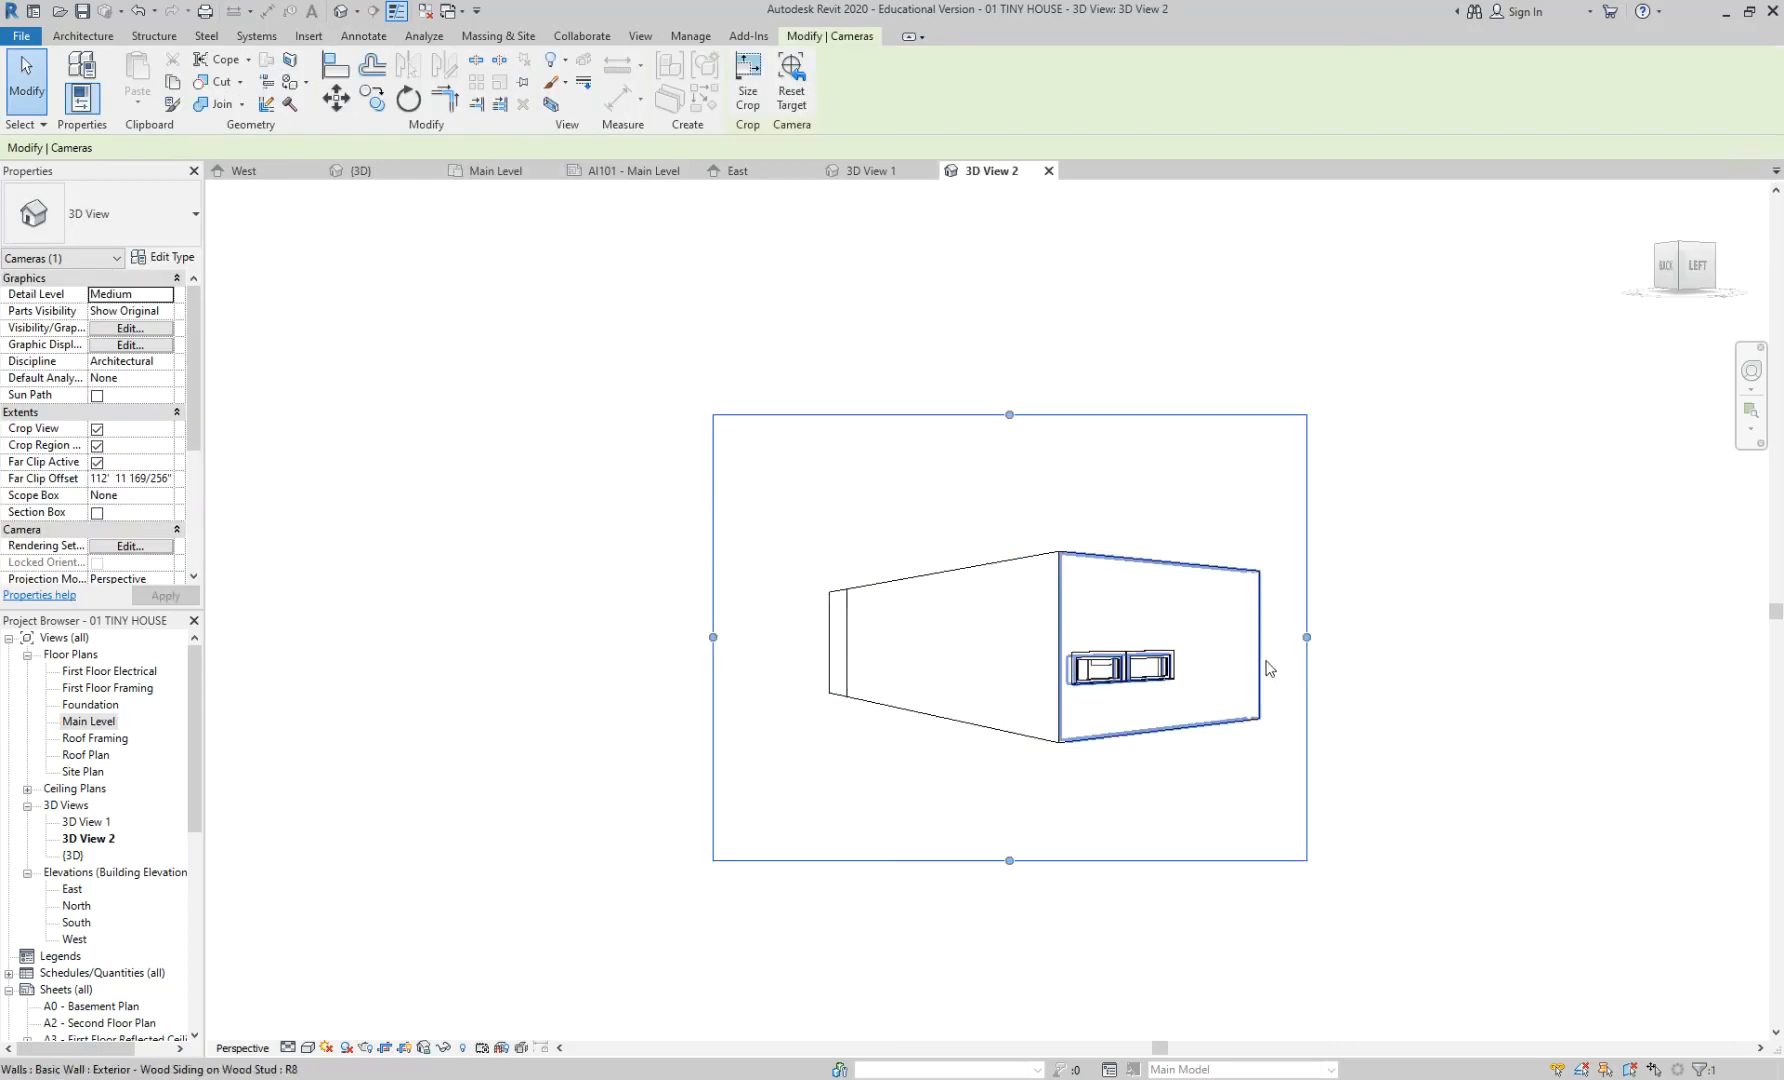
pyautogui.moveTo(712, 637); pyautogui.dragTo(760, 637)
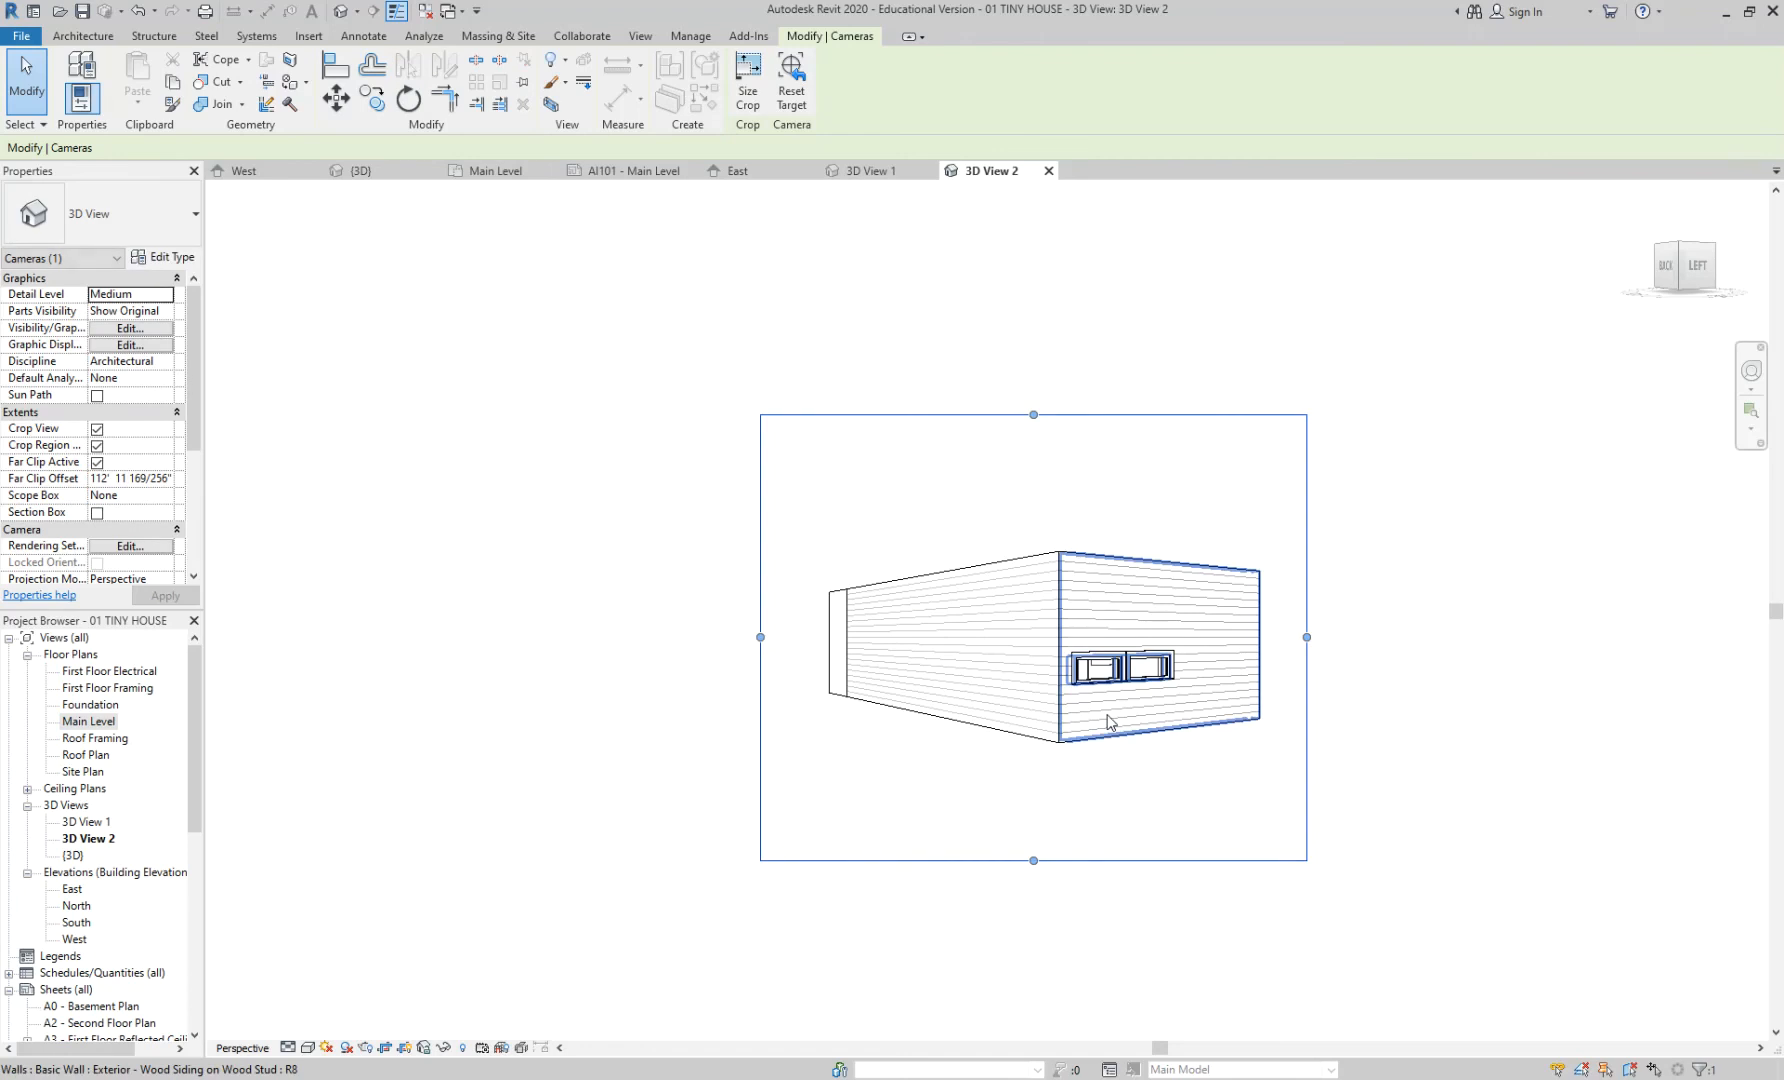
pyautogui.scroll(2, 1109, 716)
pyautogui.moveTo(1122, 690)
pyautogui.keyDown('shift'); pyautogui.mouseDown(button='middle')
pyautogui.moveTo(1027, 685)
pyautogui.moveTo(1210, 677)
pyautogui.moveTo(1095, 617)
pyautogui.moveTo(1047, 685)
pyautogui.moveTo(912, 713)
pyautogui.moveTo(968, 737)
pyautogui.moveTo(821, 725)
pyautogui.moveTo(1095, 717)
pyautogui.moveTo(1140, 692)
pyautogui.mouseUp(button='middle'); pyautogui.keyUp('shift')
pyautogui.click(1428, 702)
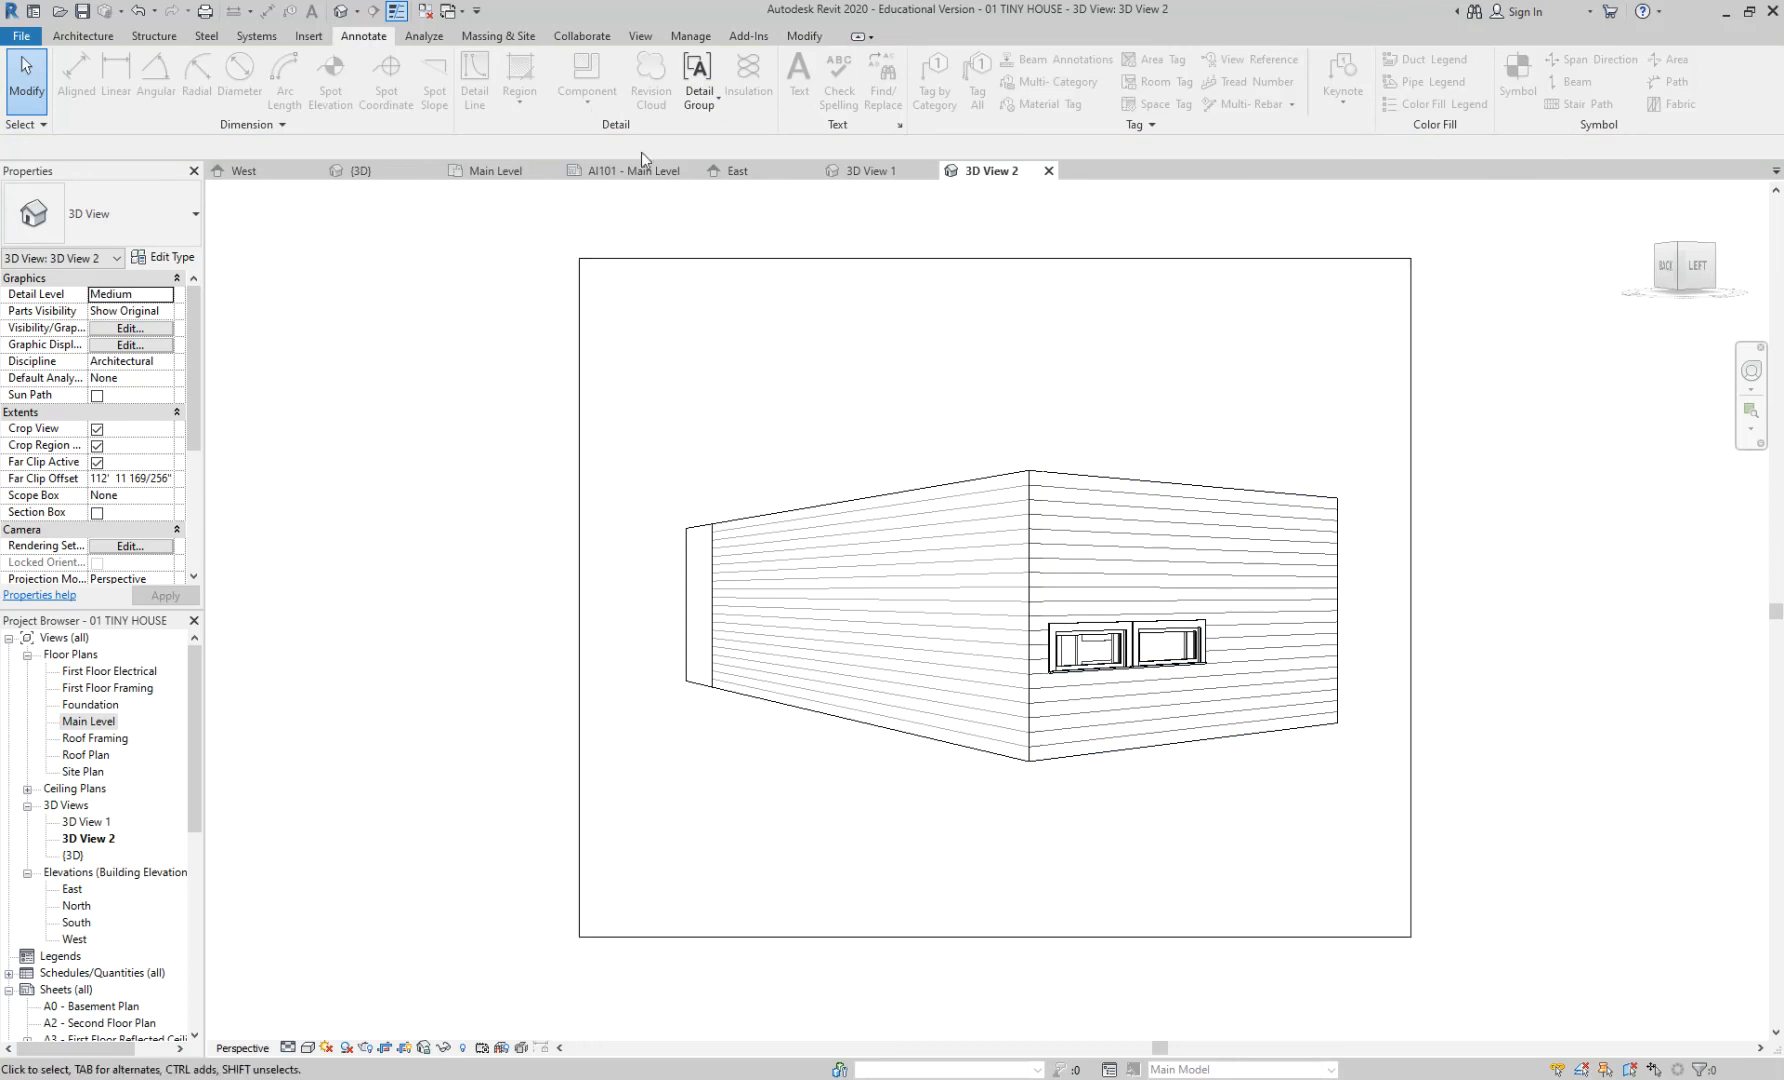
pyautogui.click(643, 38)
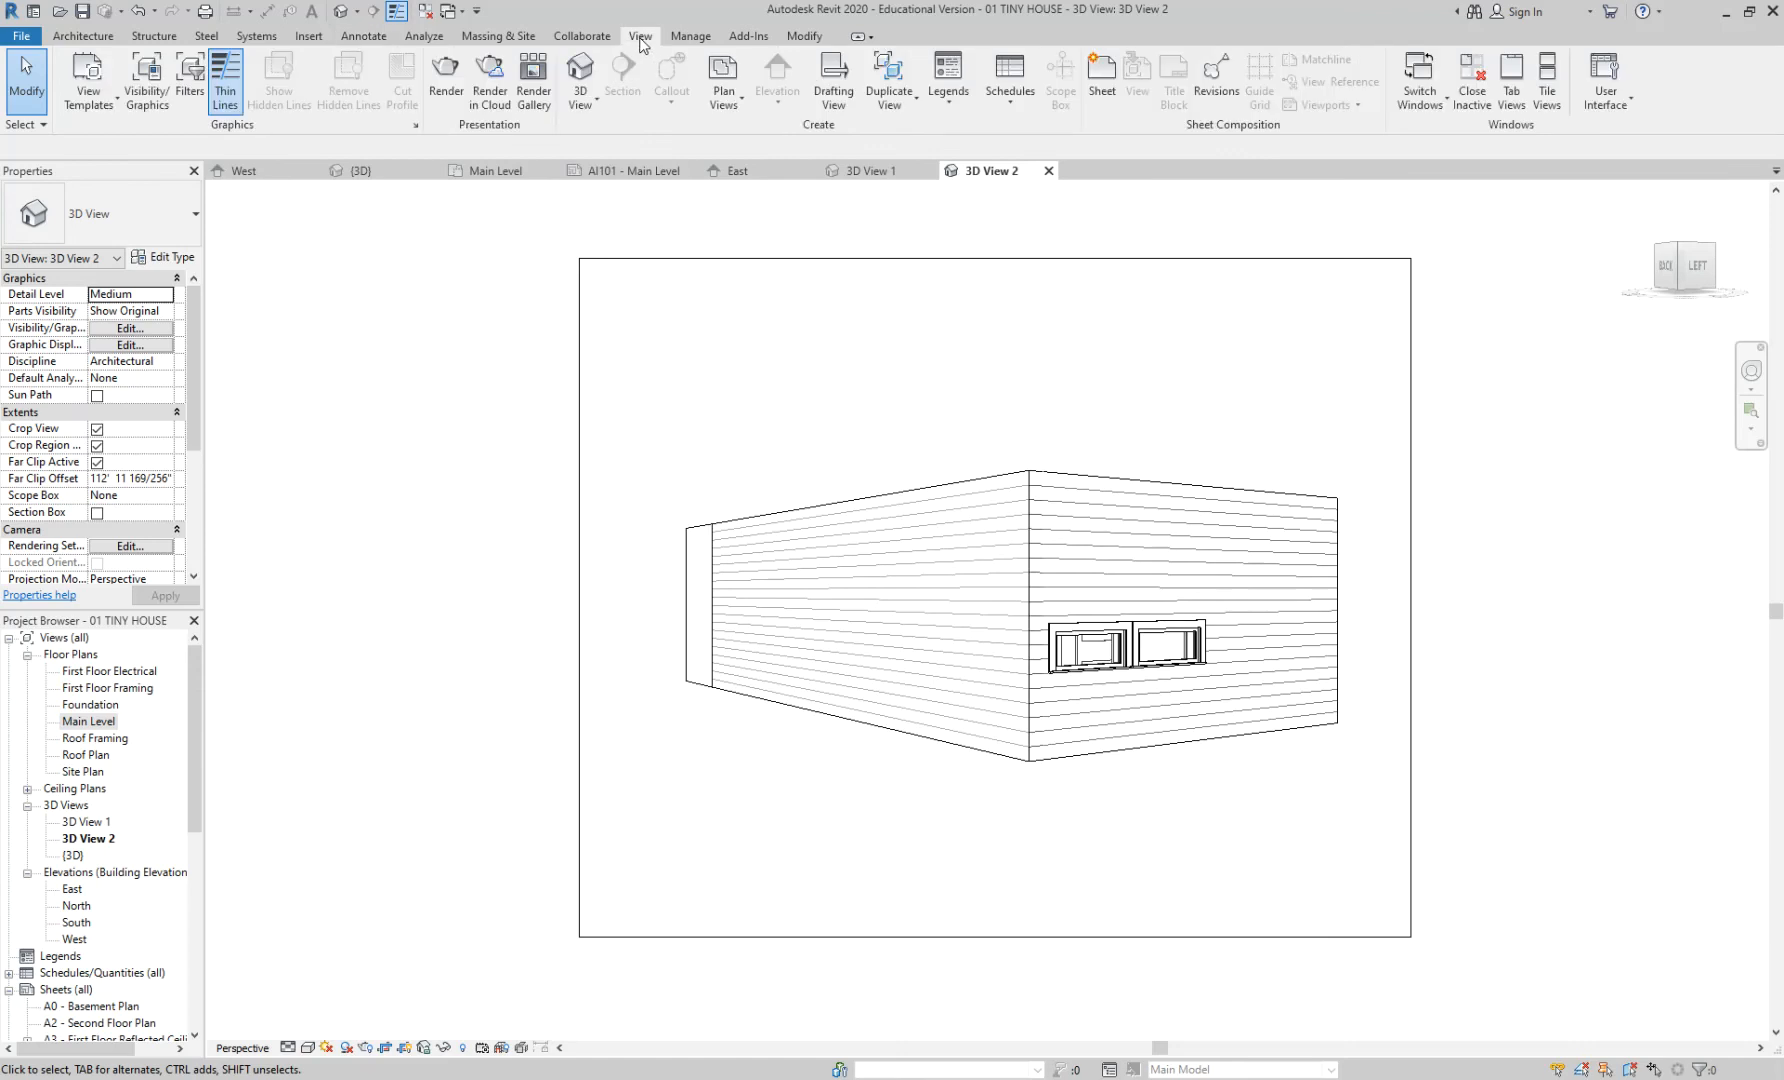
pyautogui.click(599, 104)
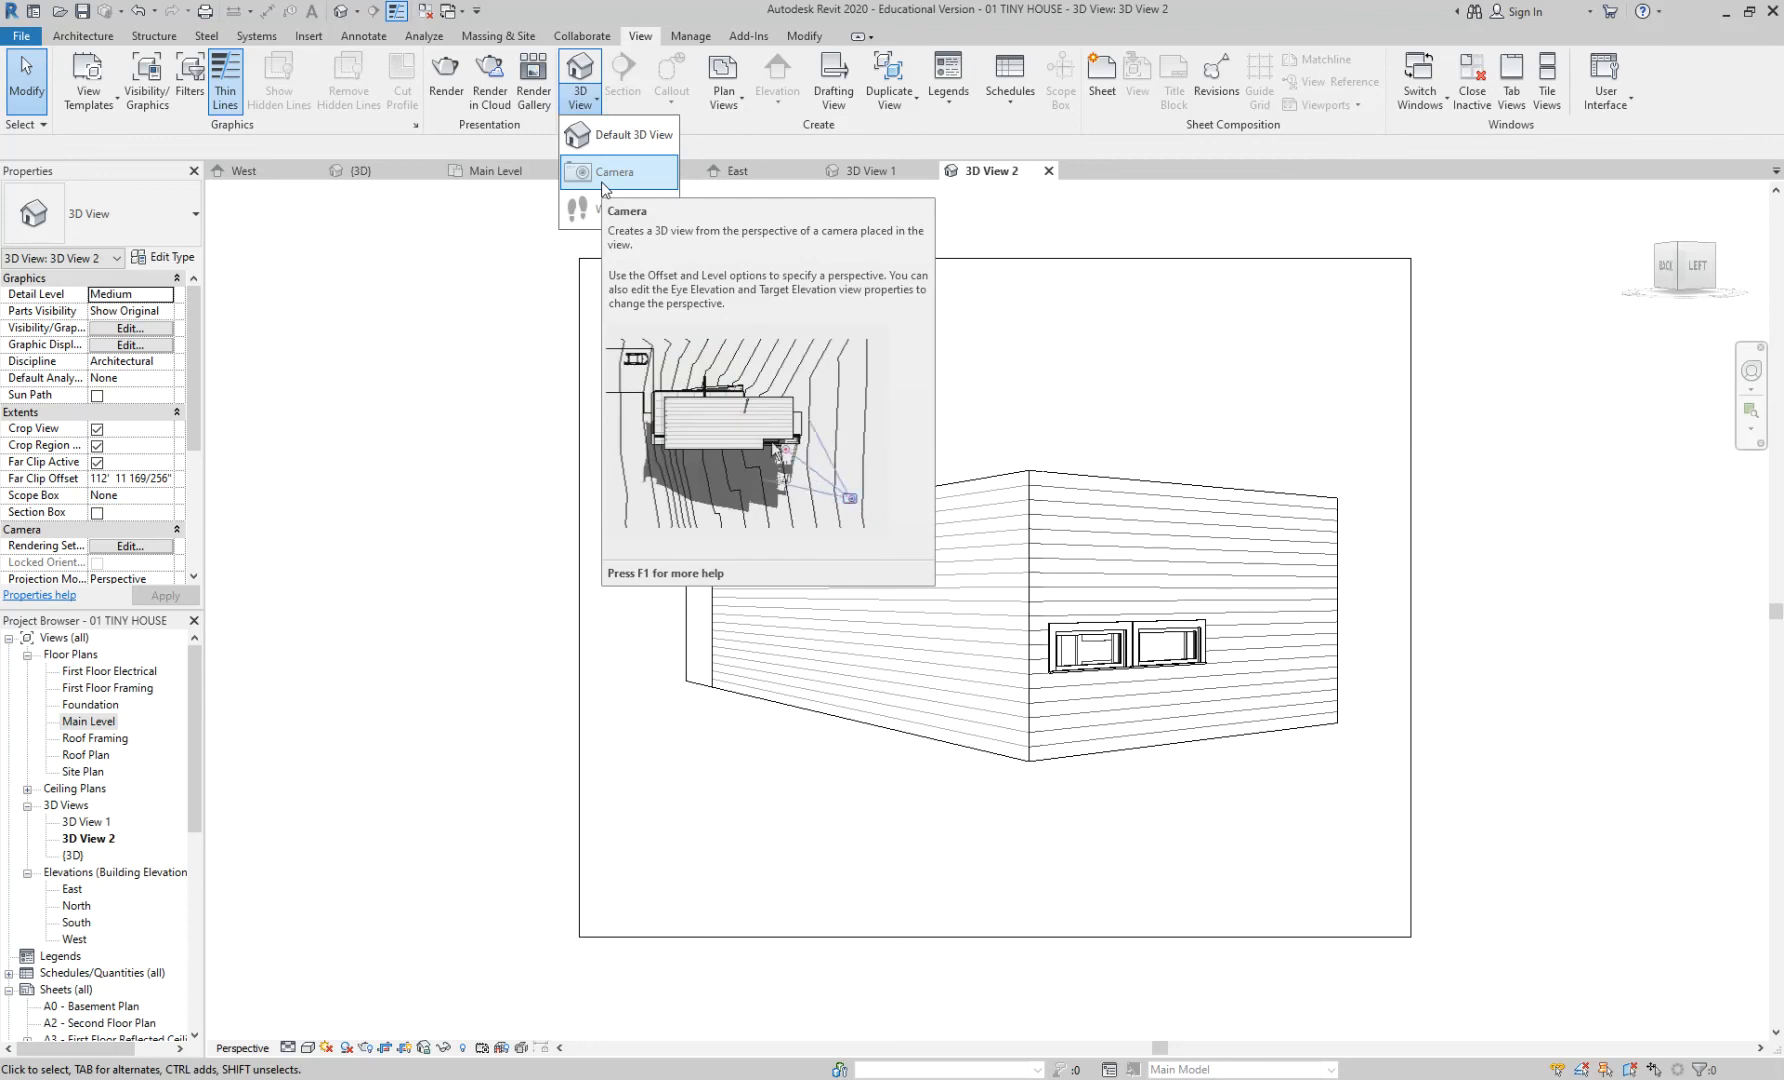
pyautogui.press('Escape')
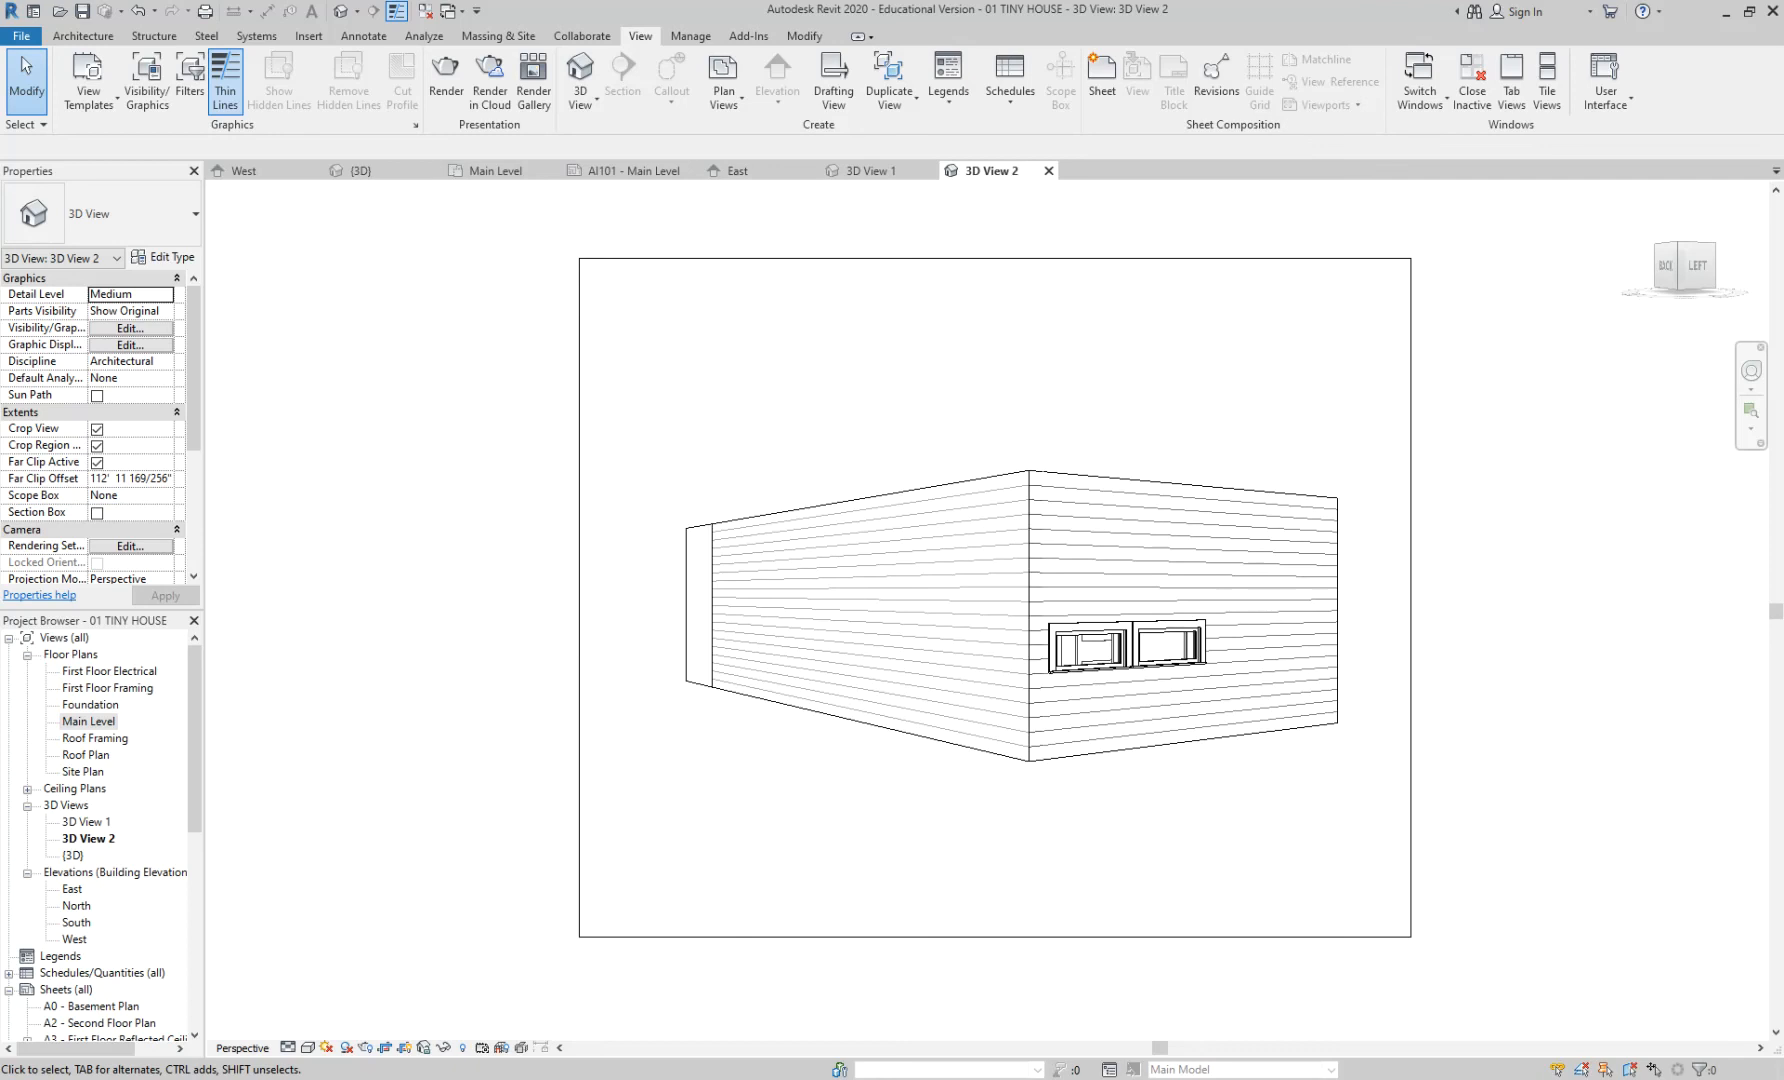
pyautogui.moveTo(1783, 250); pyautogui.dragTo(330, 2)
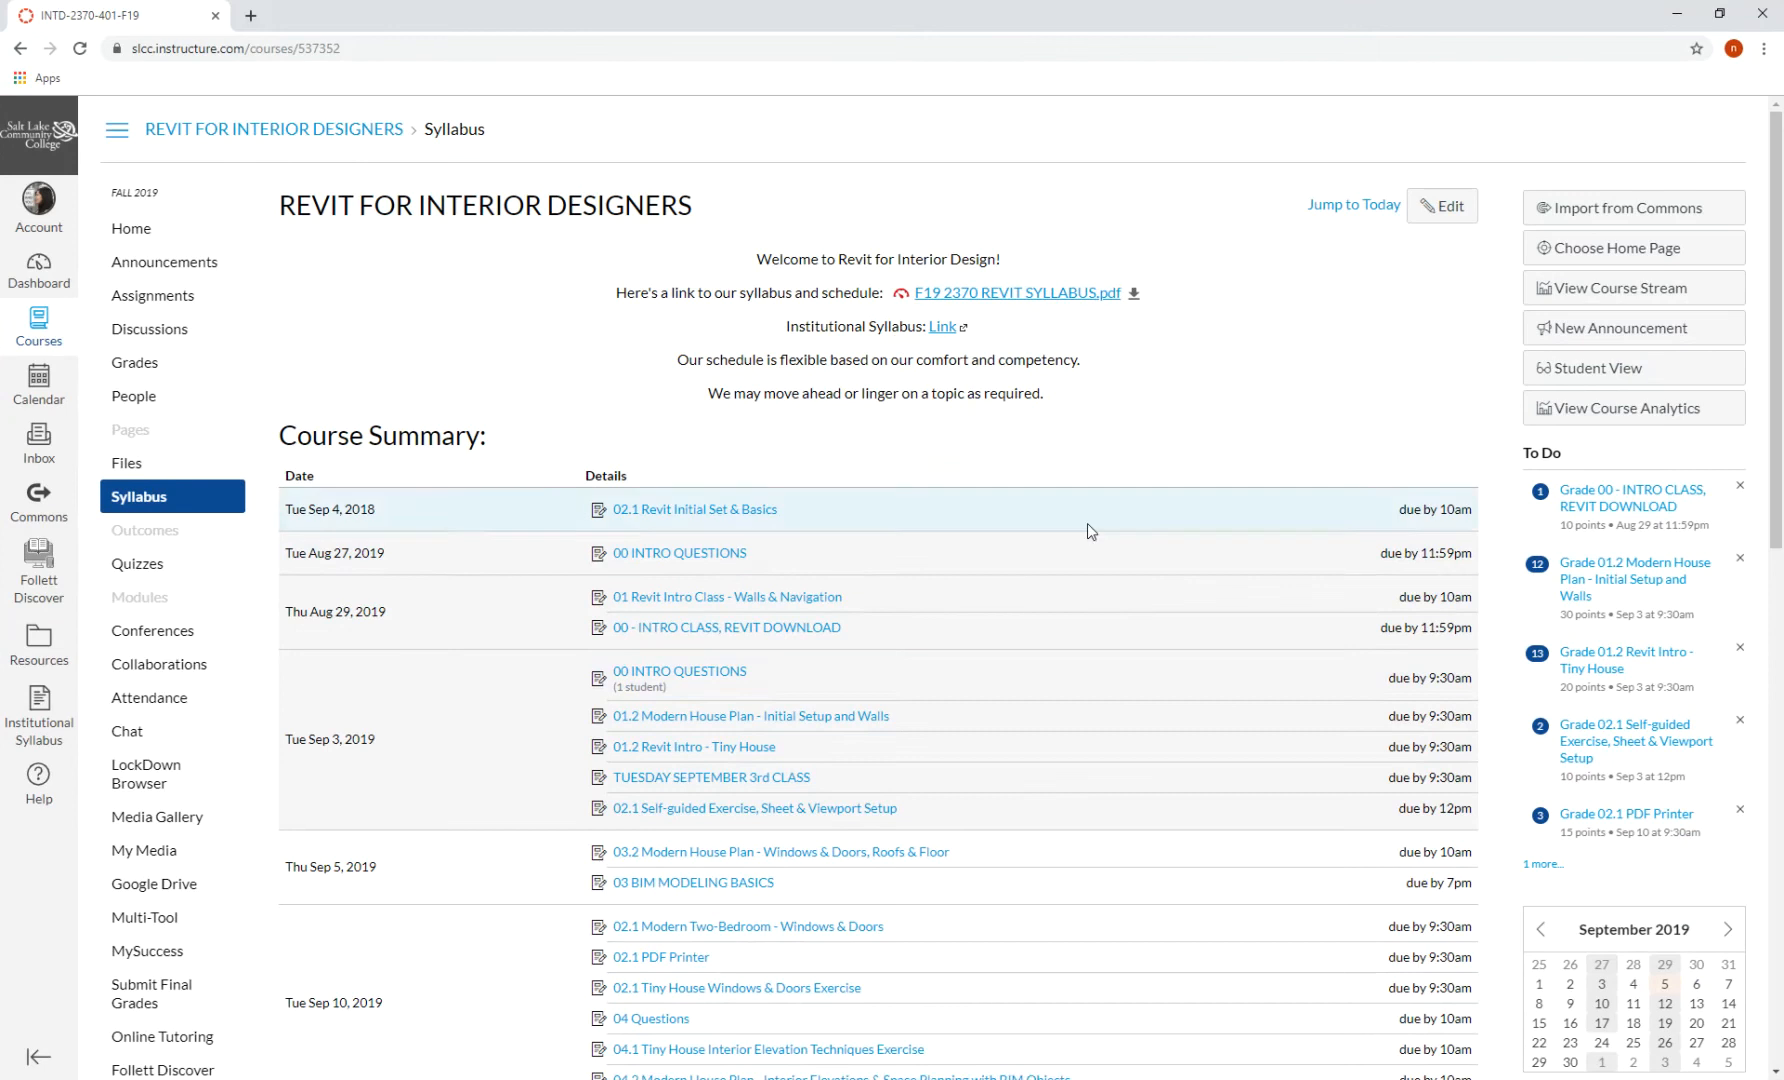
# - Switch the course to Student View and open the Modern Two-Bedroom assignment in a new tab
pyautogui.click(1588, 368)
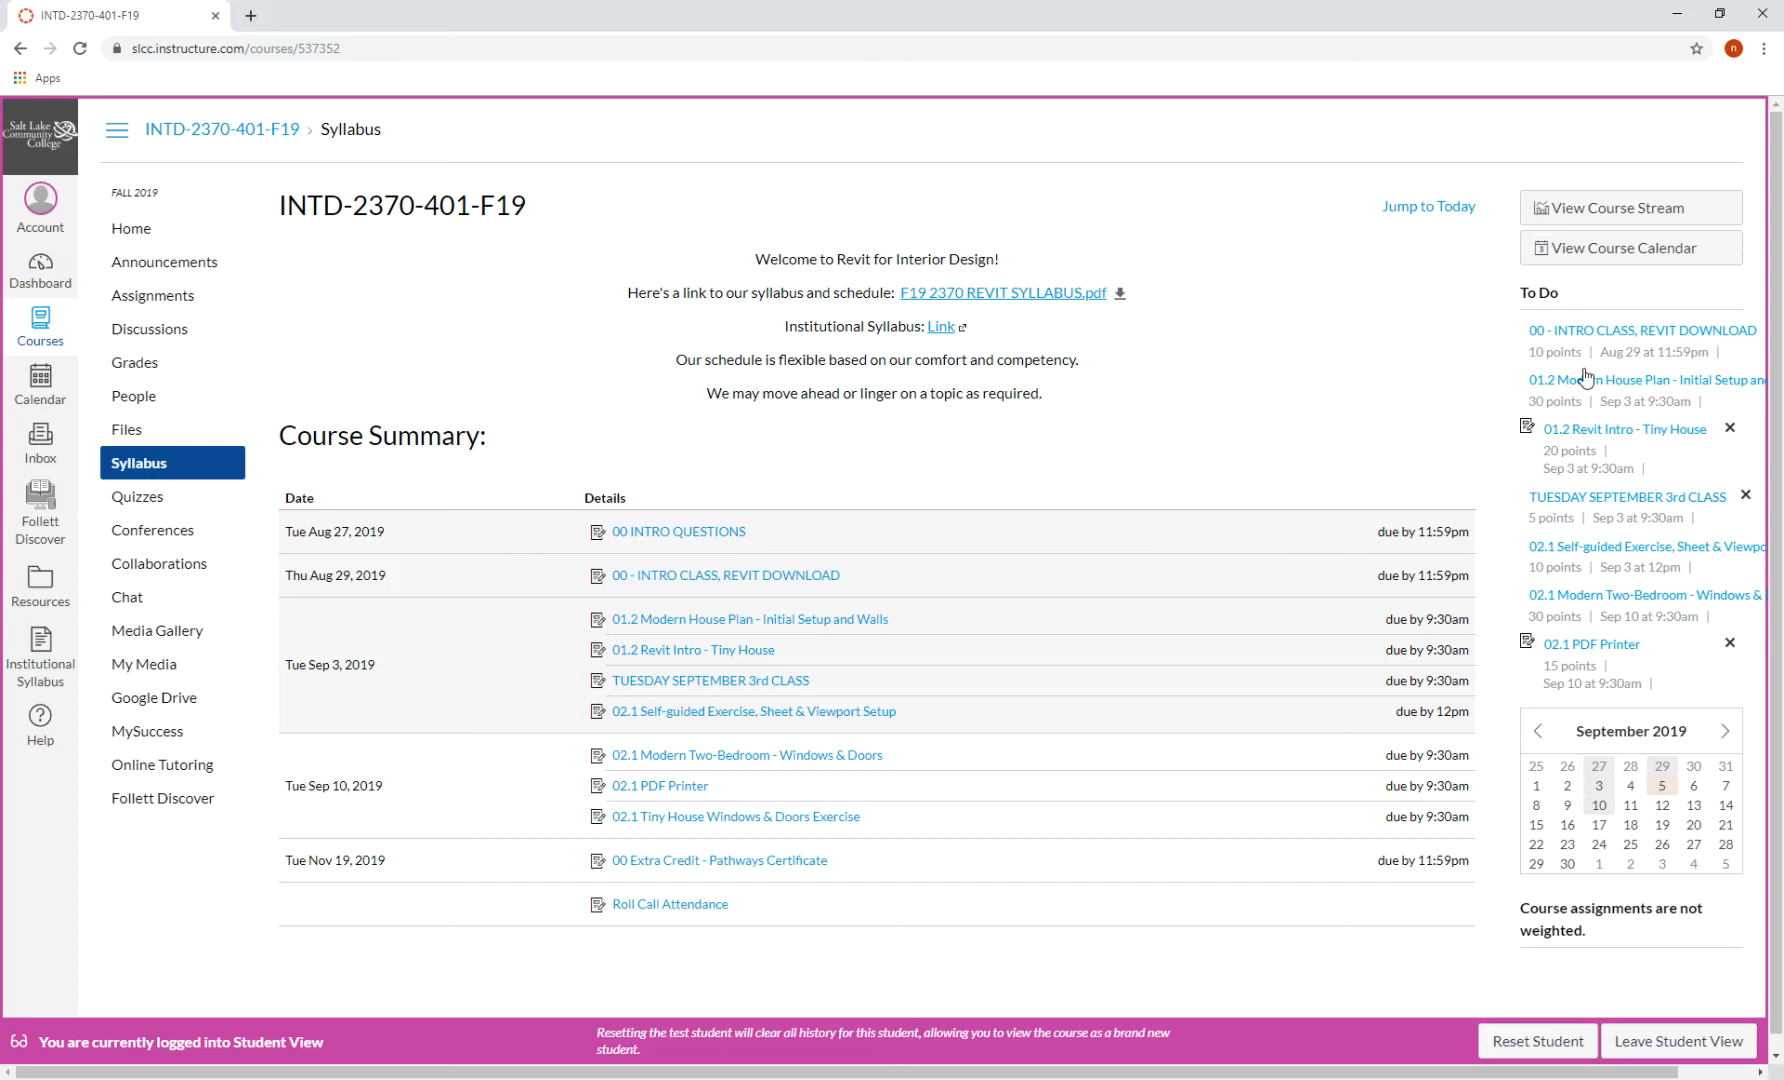
pyautogui.scroll(-1, 964, 638)
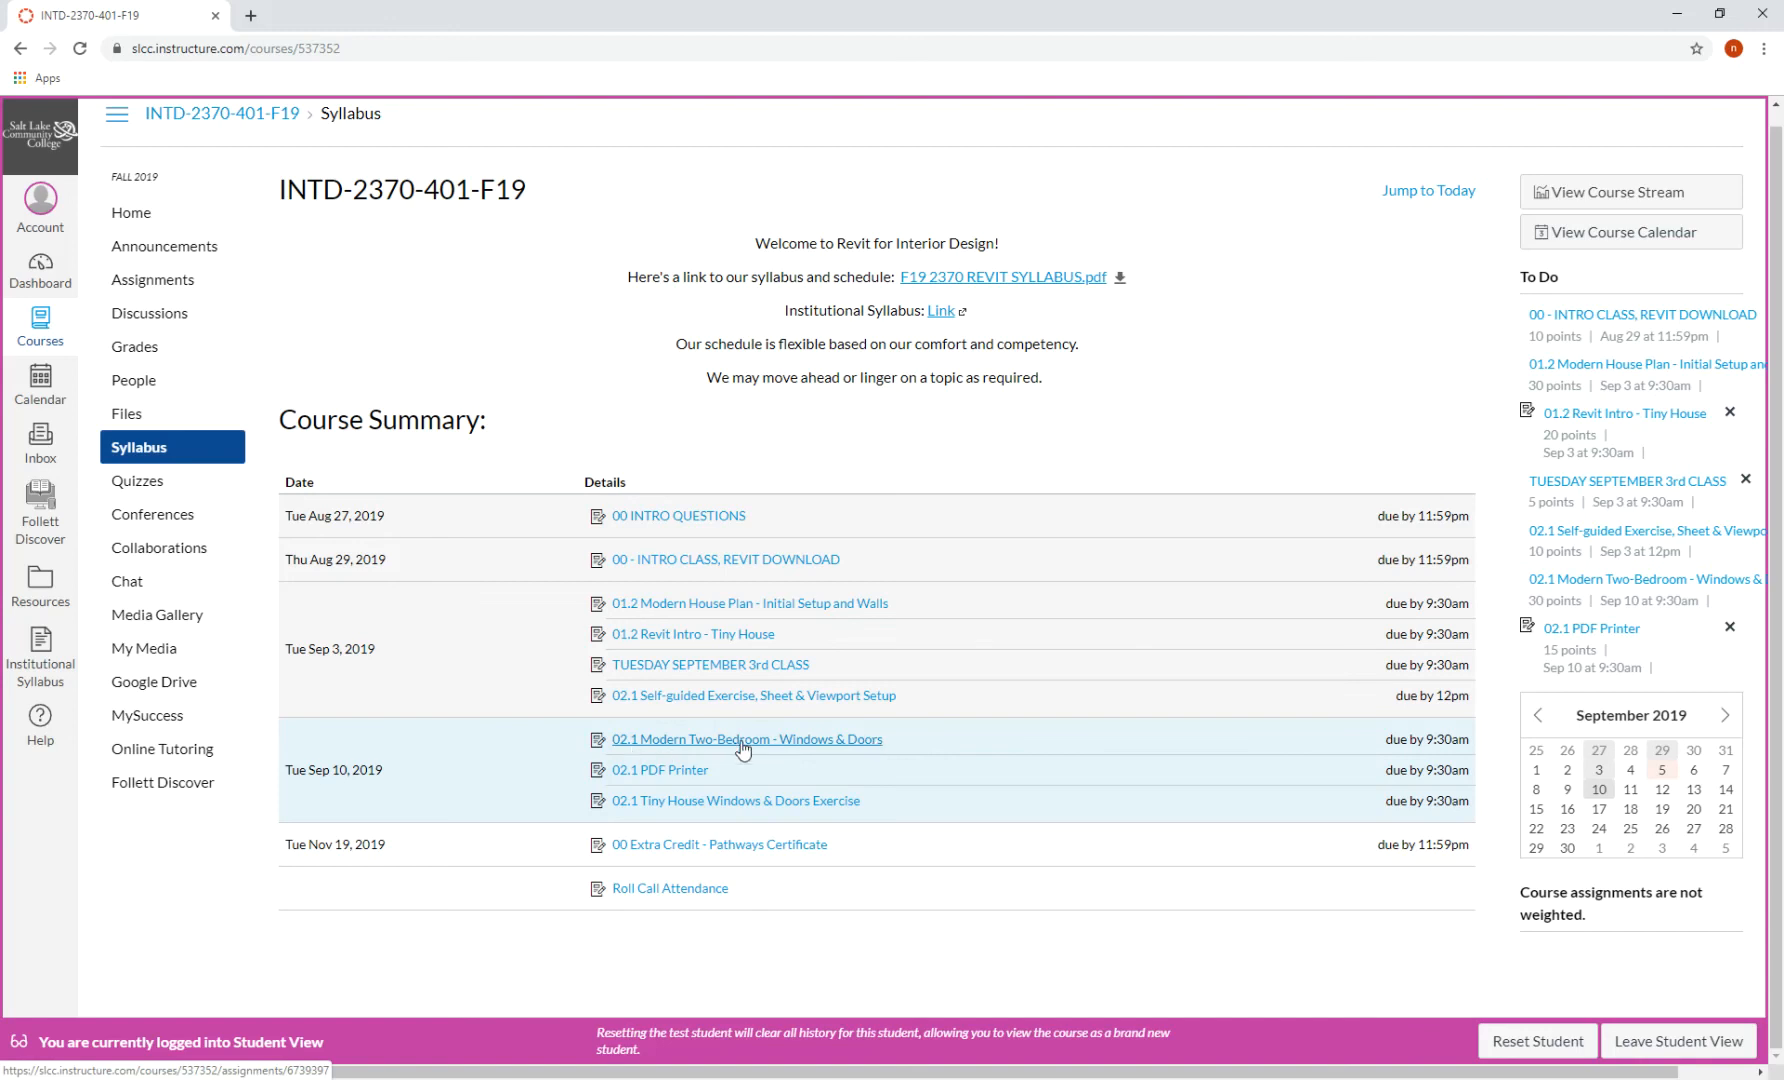
pyautogui.rightClick(742, 748)
pyautogui.click(812, 757)
# - Open the Tiny House Windows & Doors Exercise in a new tab and view it
pyautogui.rightClick(803, 805)
pyautogui.click(836, 822)
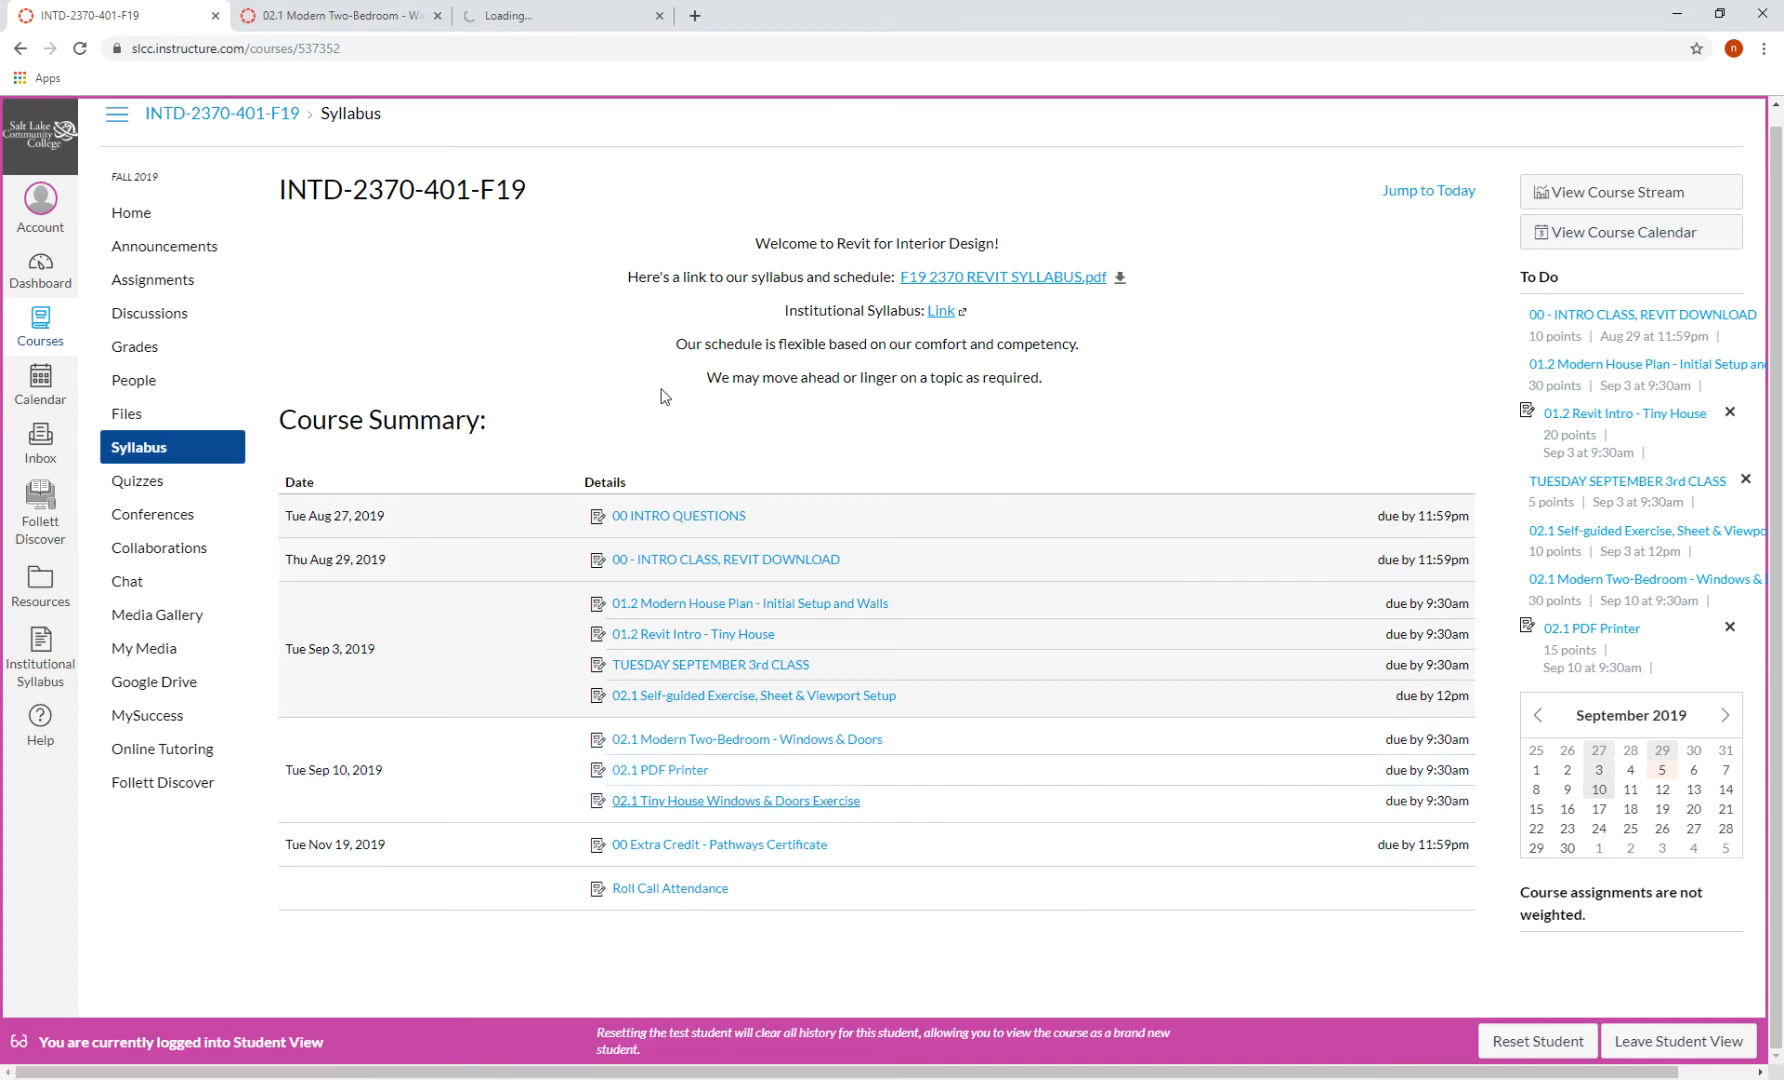
pyautogui.click(540, 16)
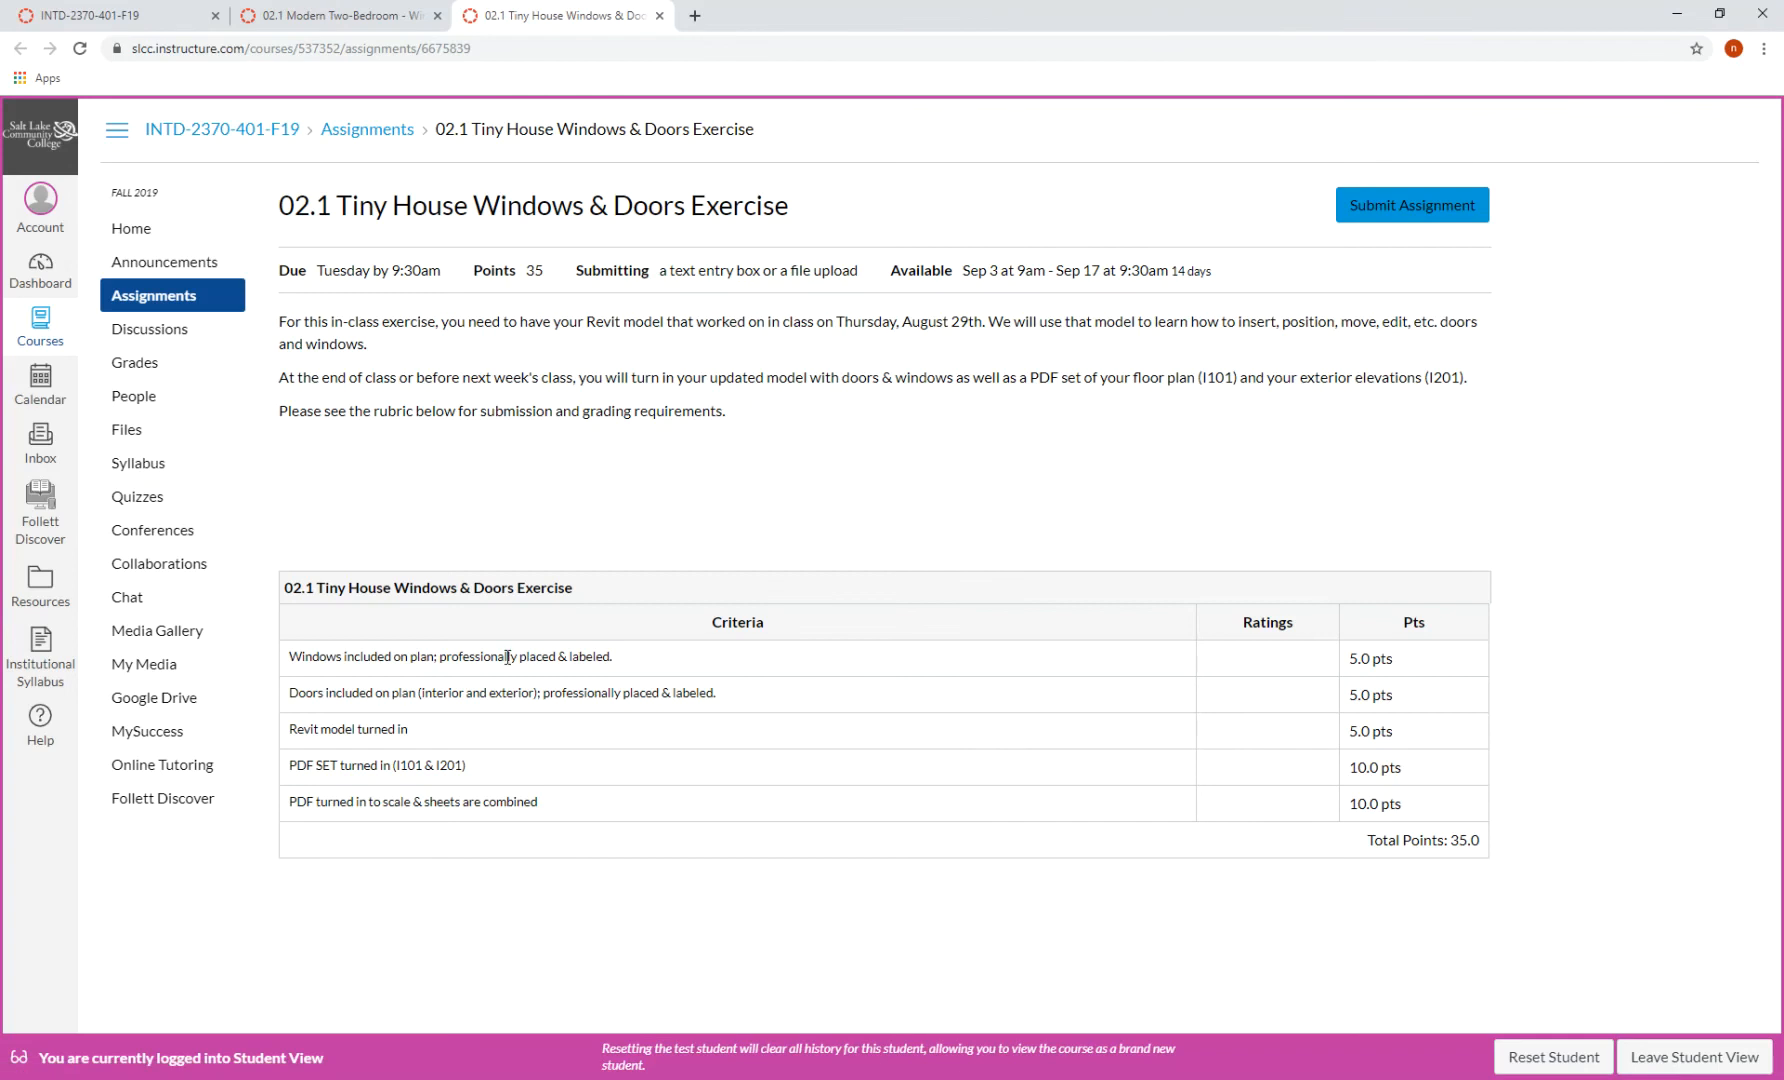
# - Highlight the windows, doors, PDF SET and I201 rubric criteria, then return to the syllabus tab
pyautogui.moveTo(290, 656); pyautogui.dragTo(647, 670)
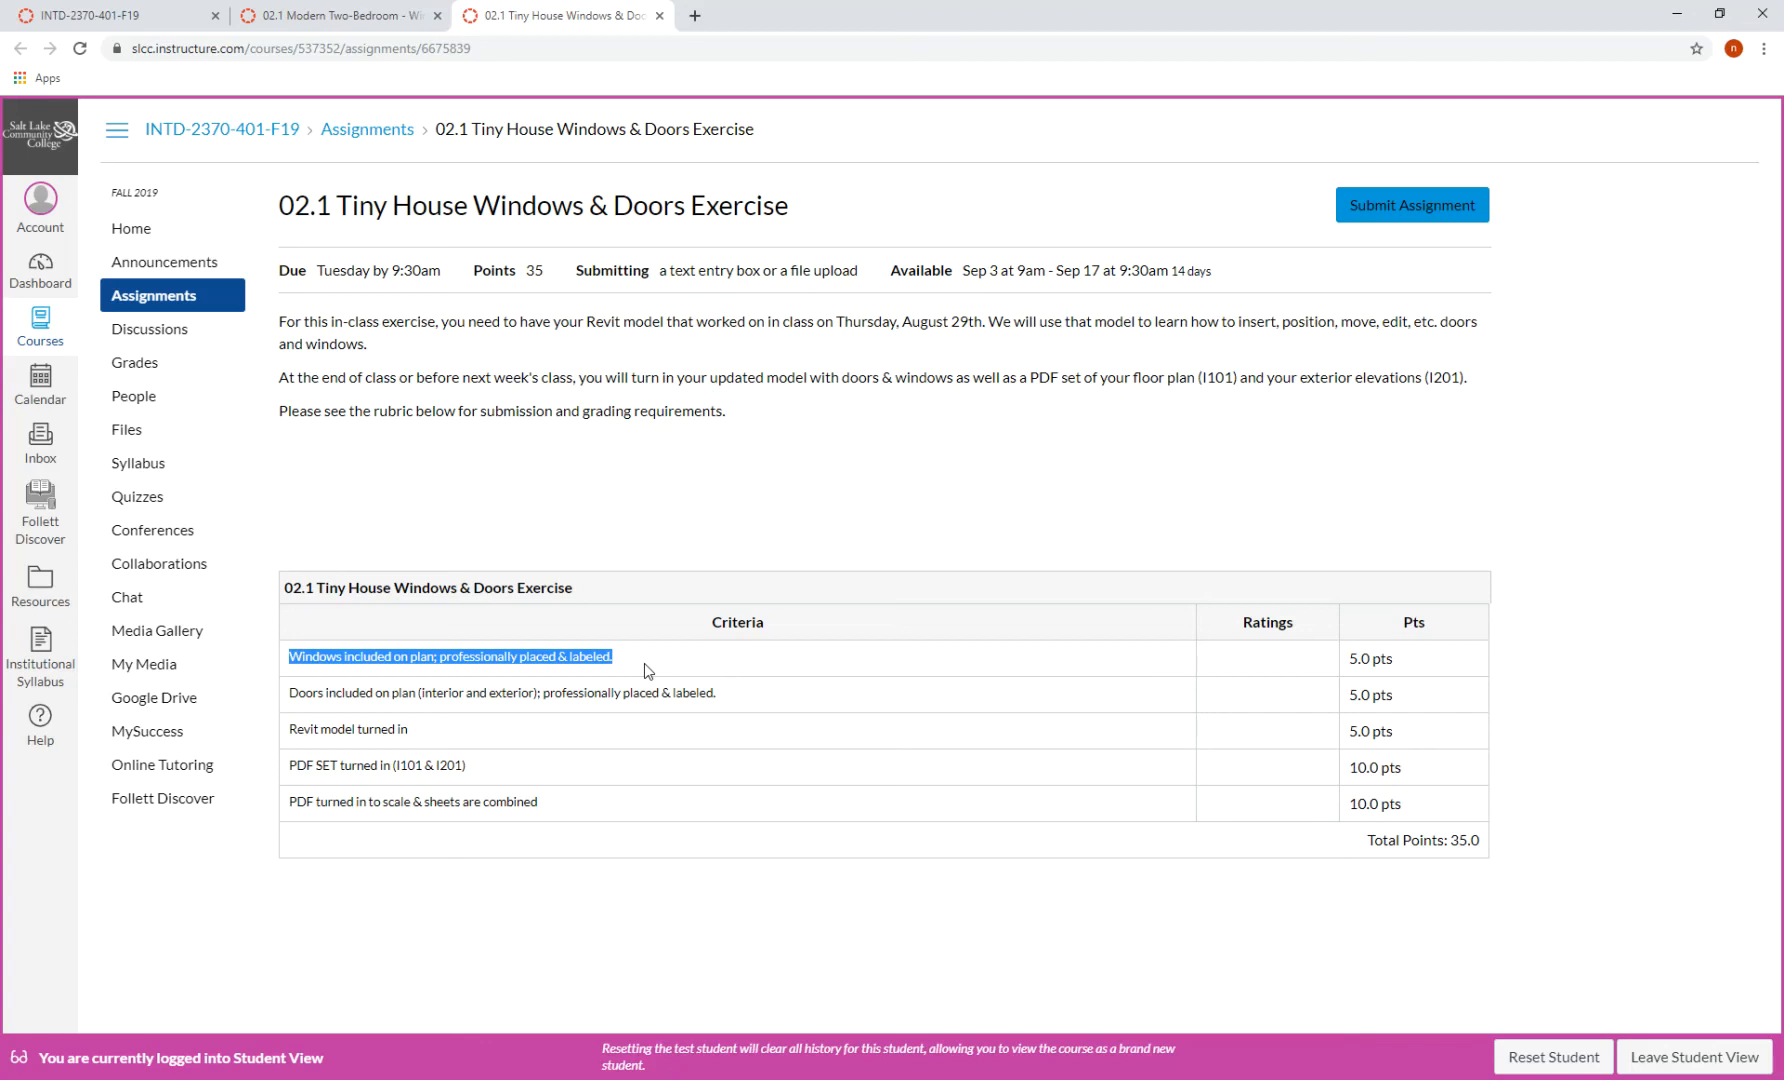
pyautogui.moveTo(416, 693); pyautogui.dragTo(547, 692)
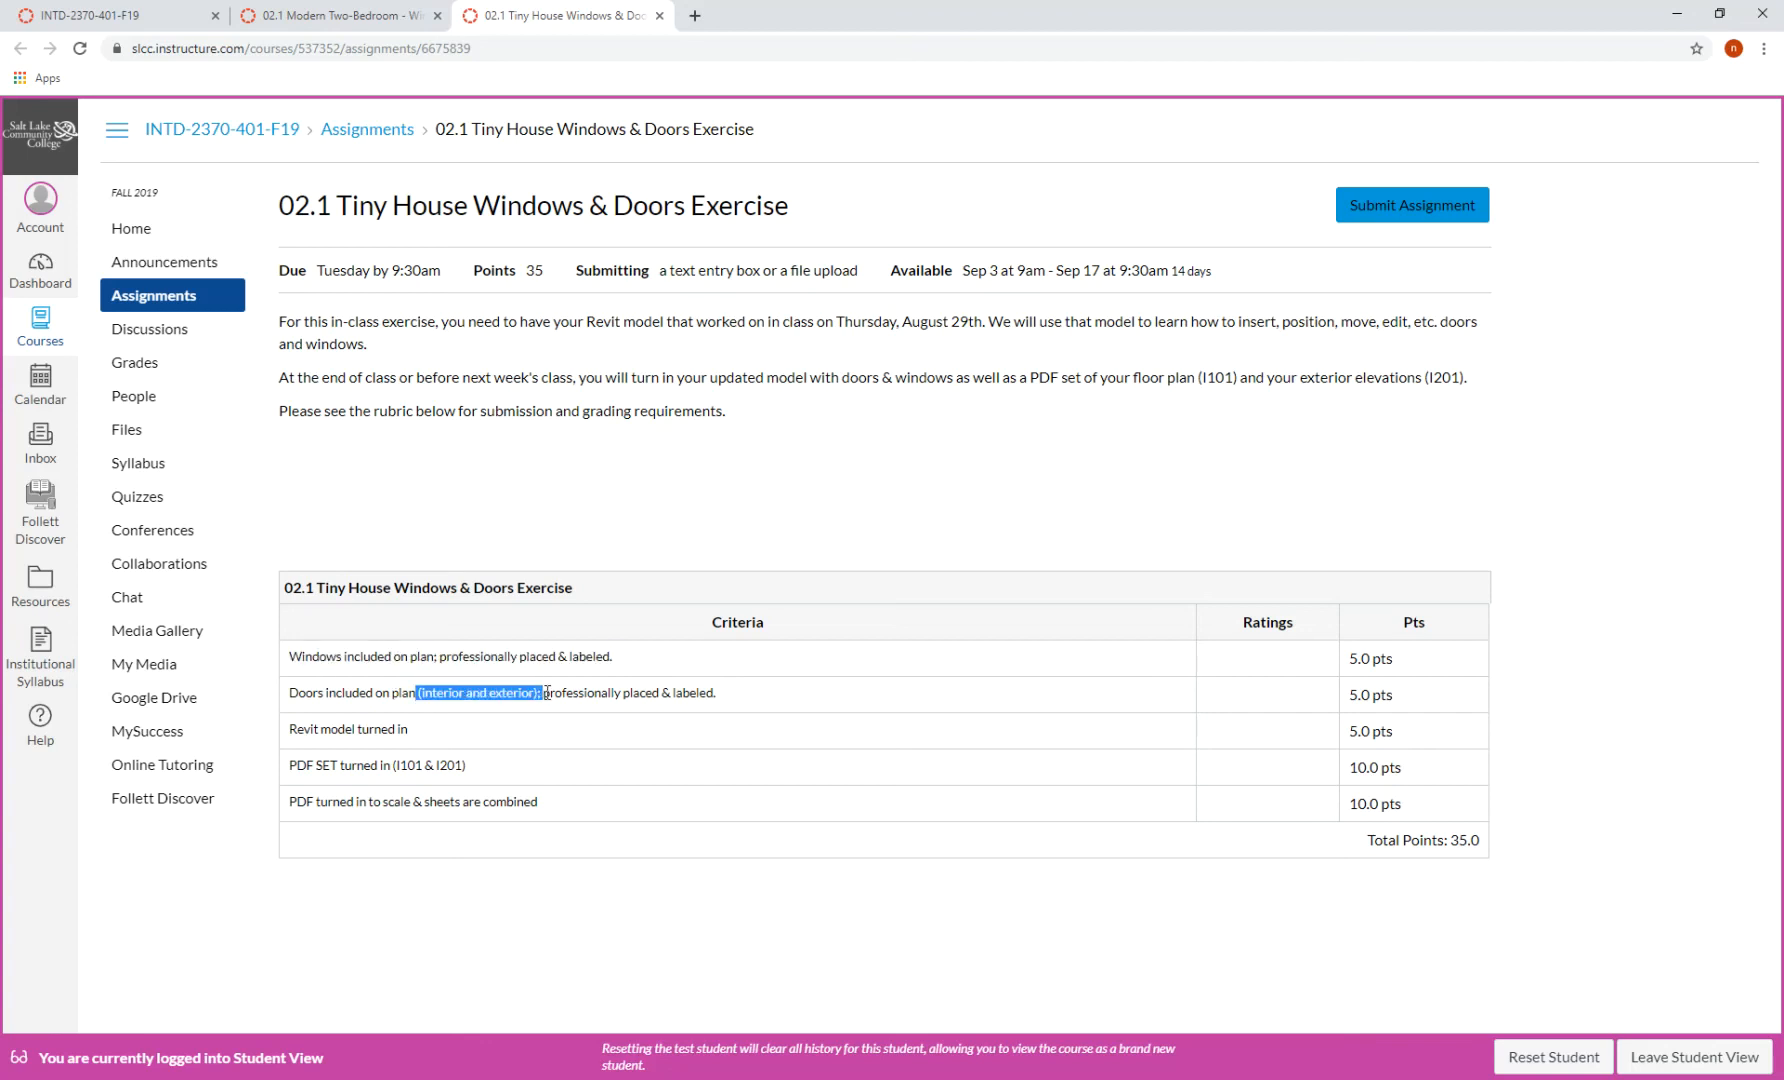
pyautogui.click(771, 706)
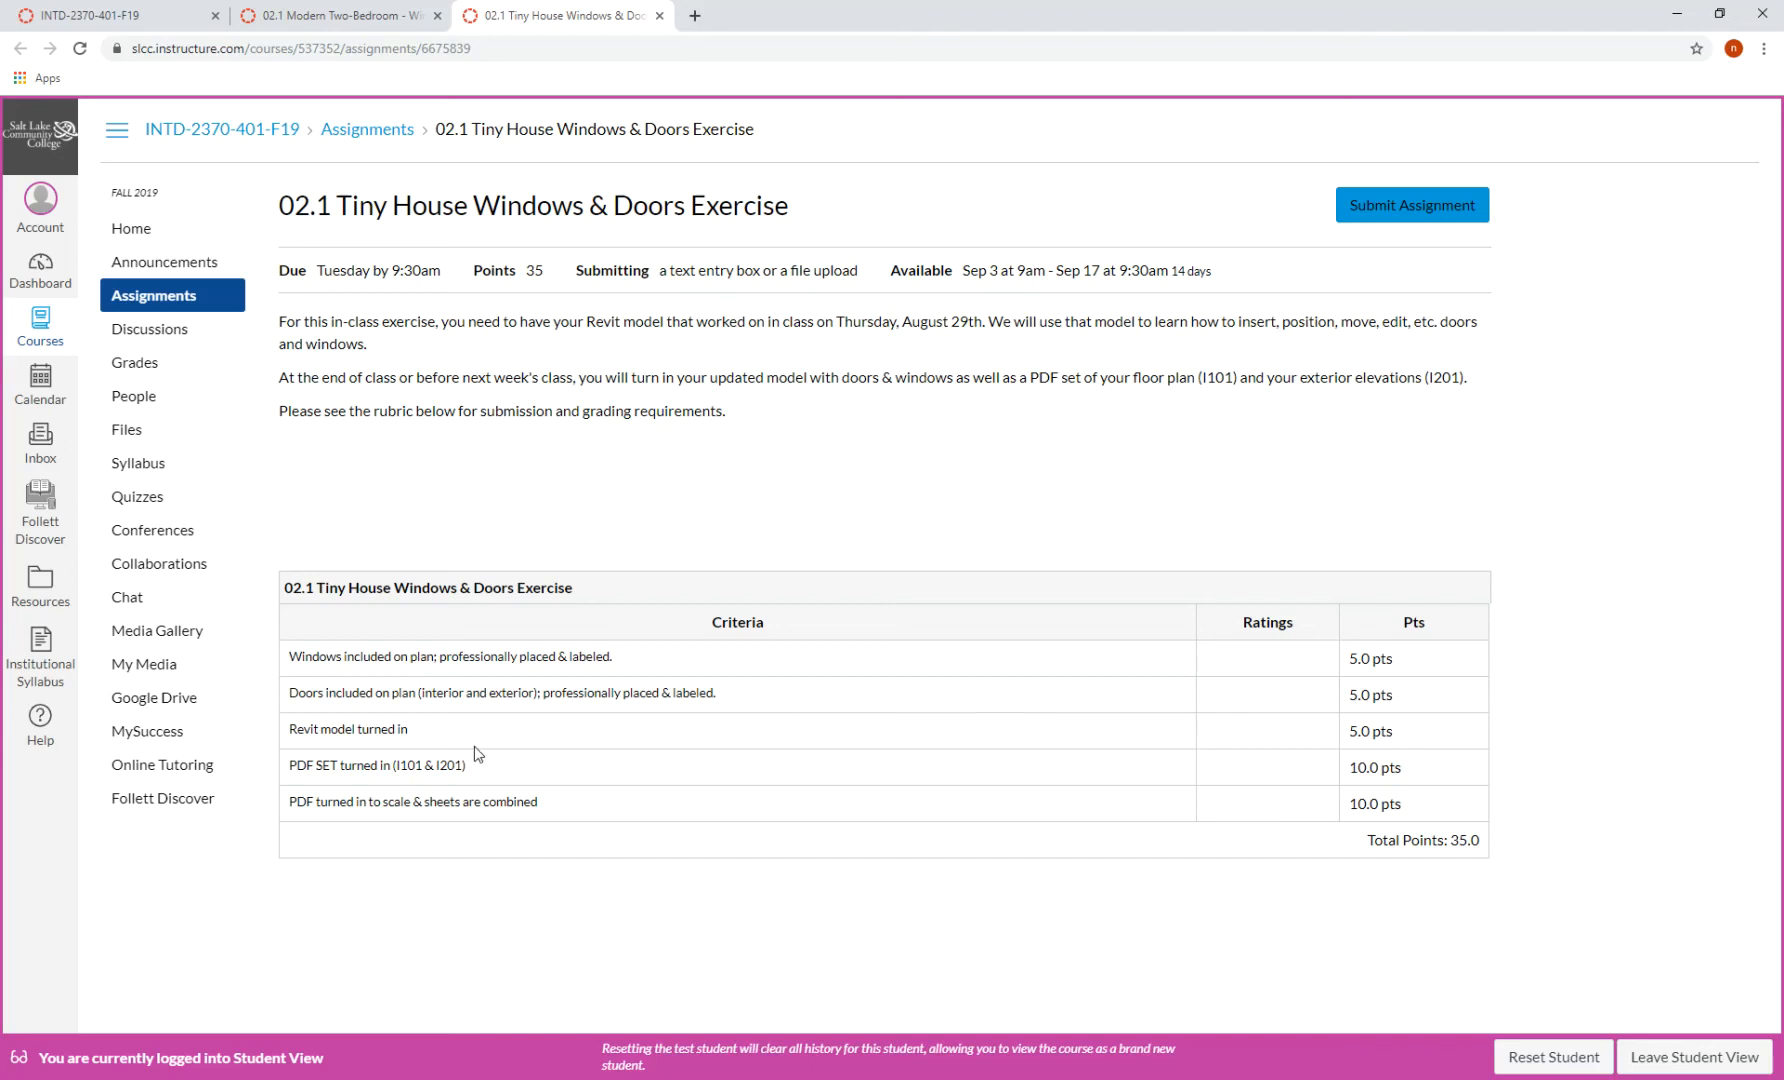
pyautogui.moveTo(408, 737); pyautogui.dragTo(491, 768)
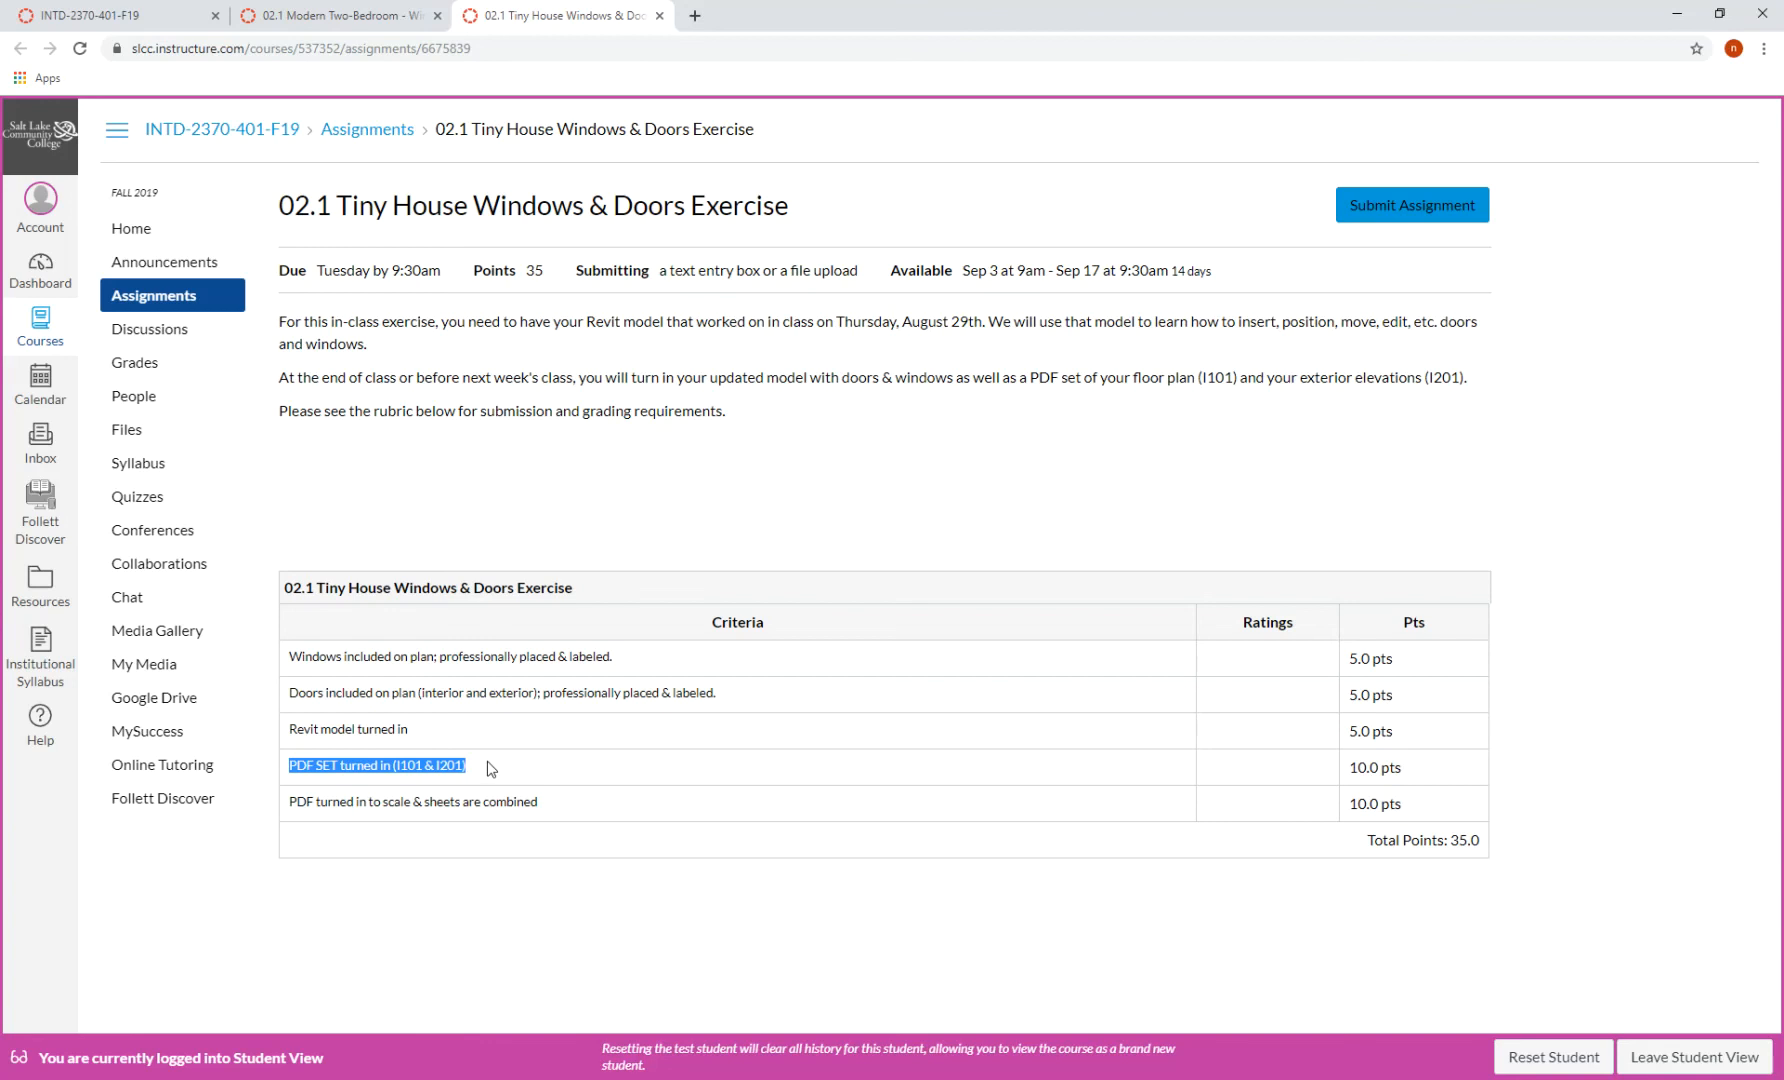
pyautogui.click(472, 776)
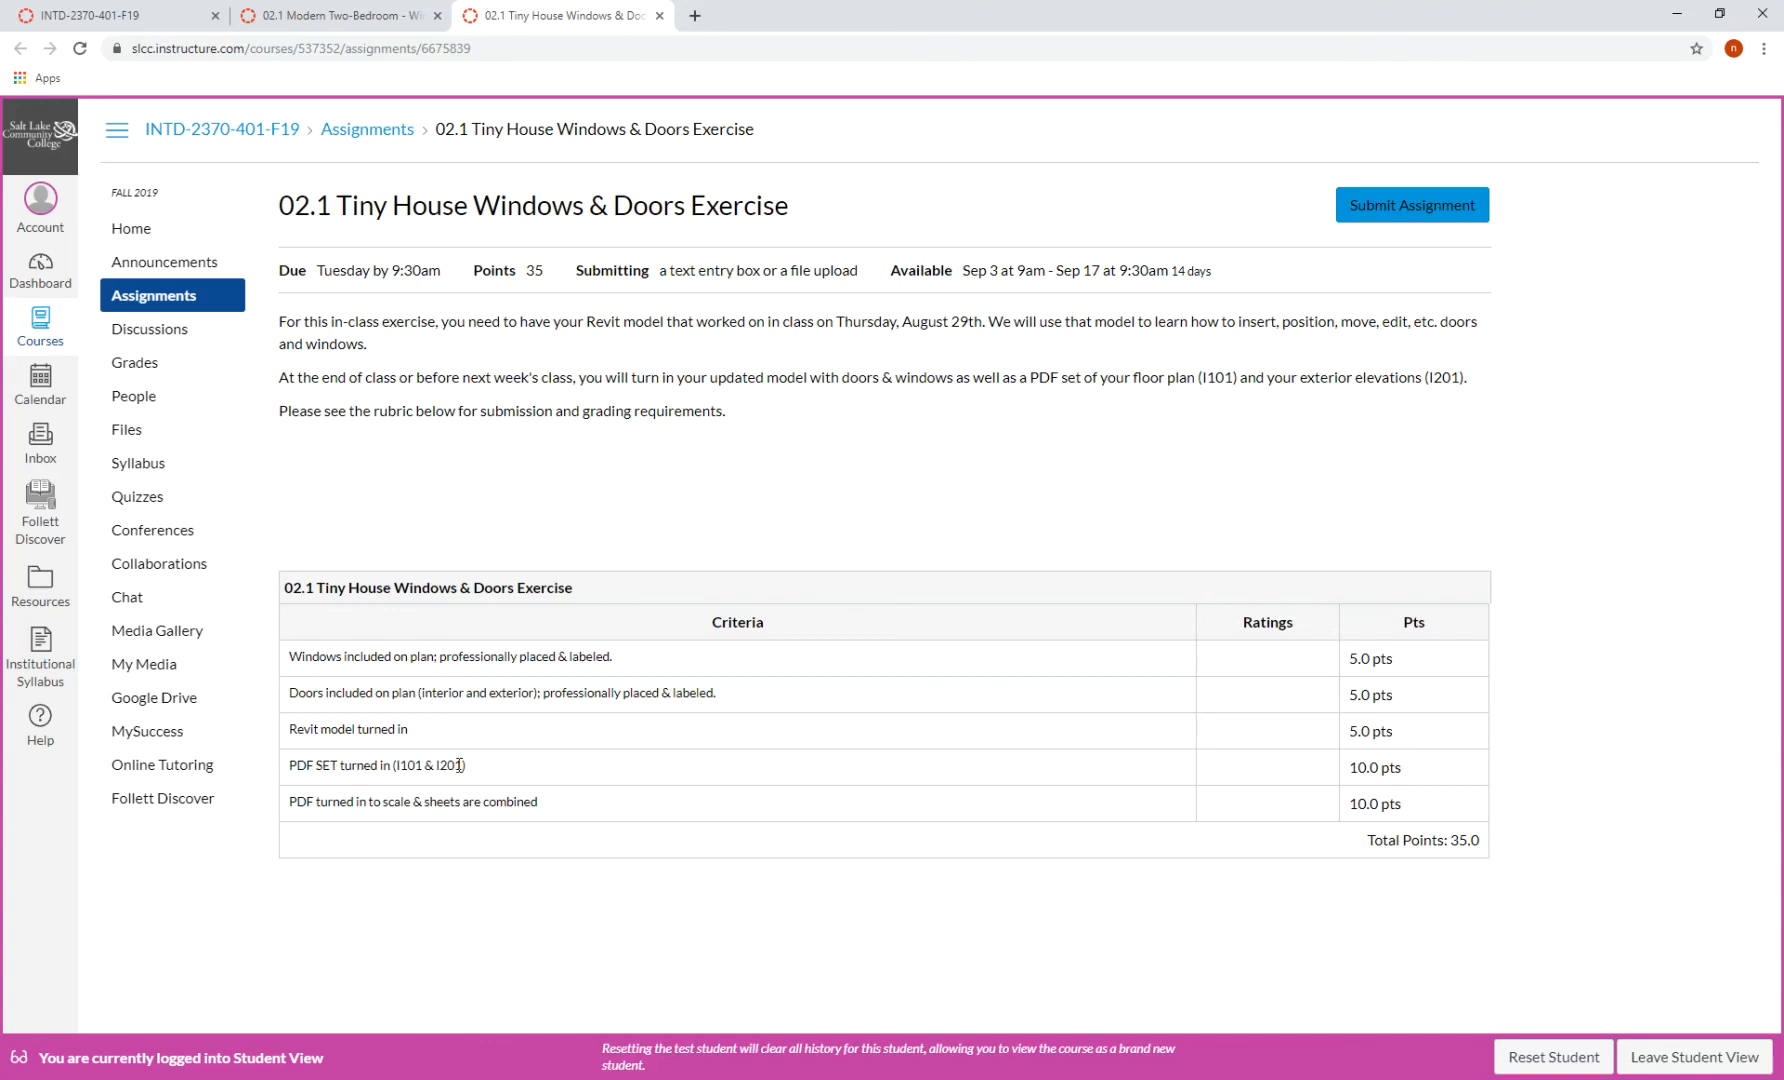
pyautogui.moveTo(458, 766); pyautogui.dragTo(435, 771)
pyautogui.click(190, 18)
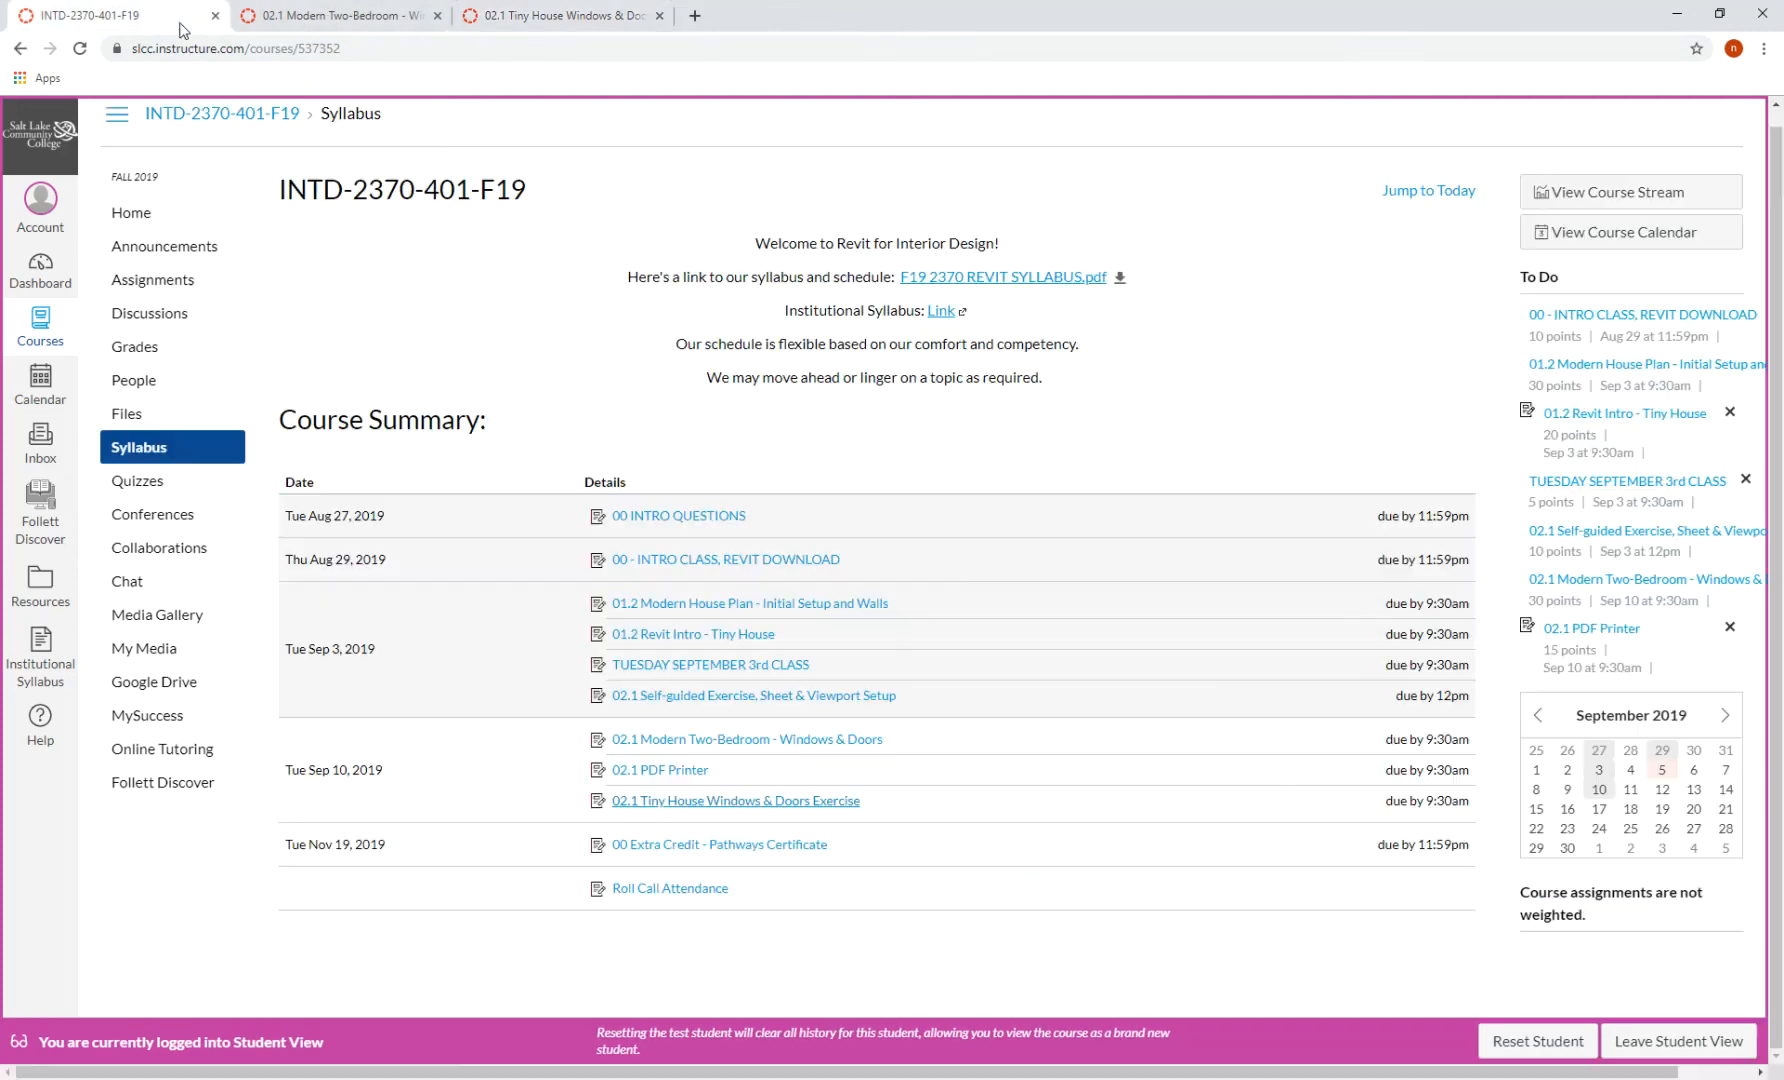
# - In Revit's Project Browser, open the A6 - Elevations and A7 - Elevations sheets
pyautogui.hotkey('alt', 'Tab')
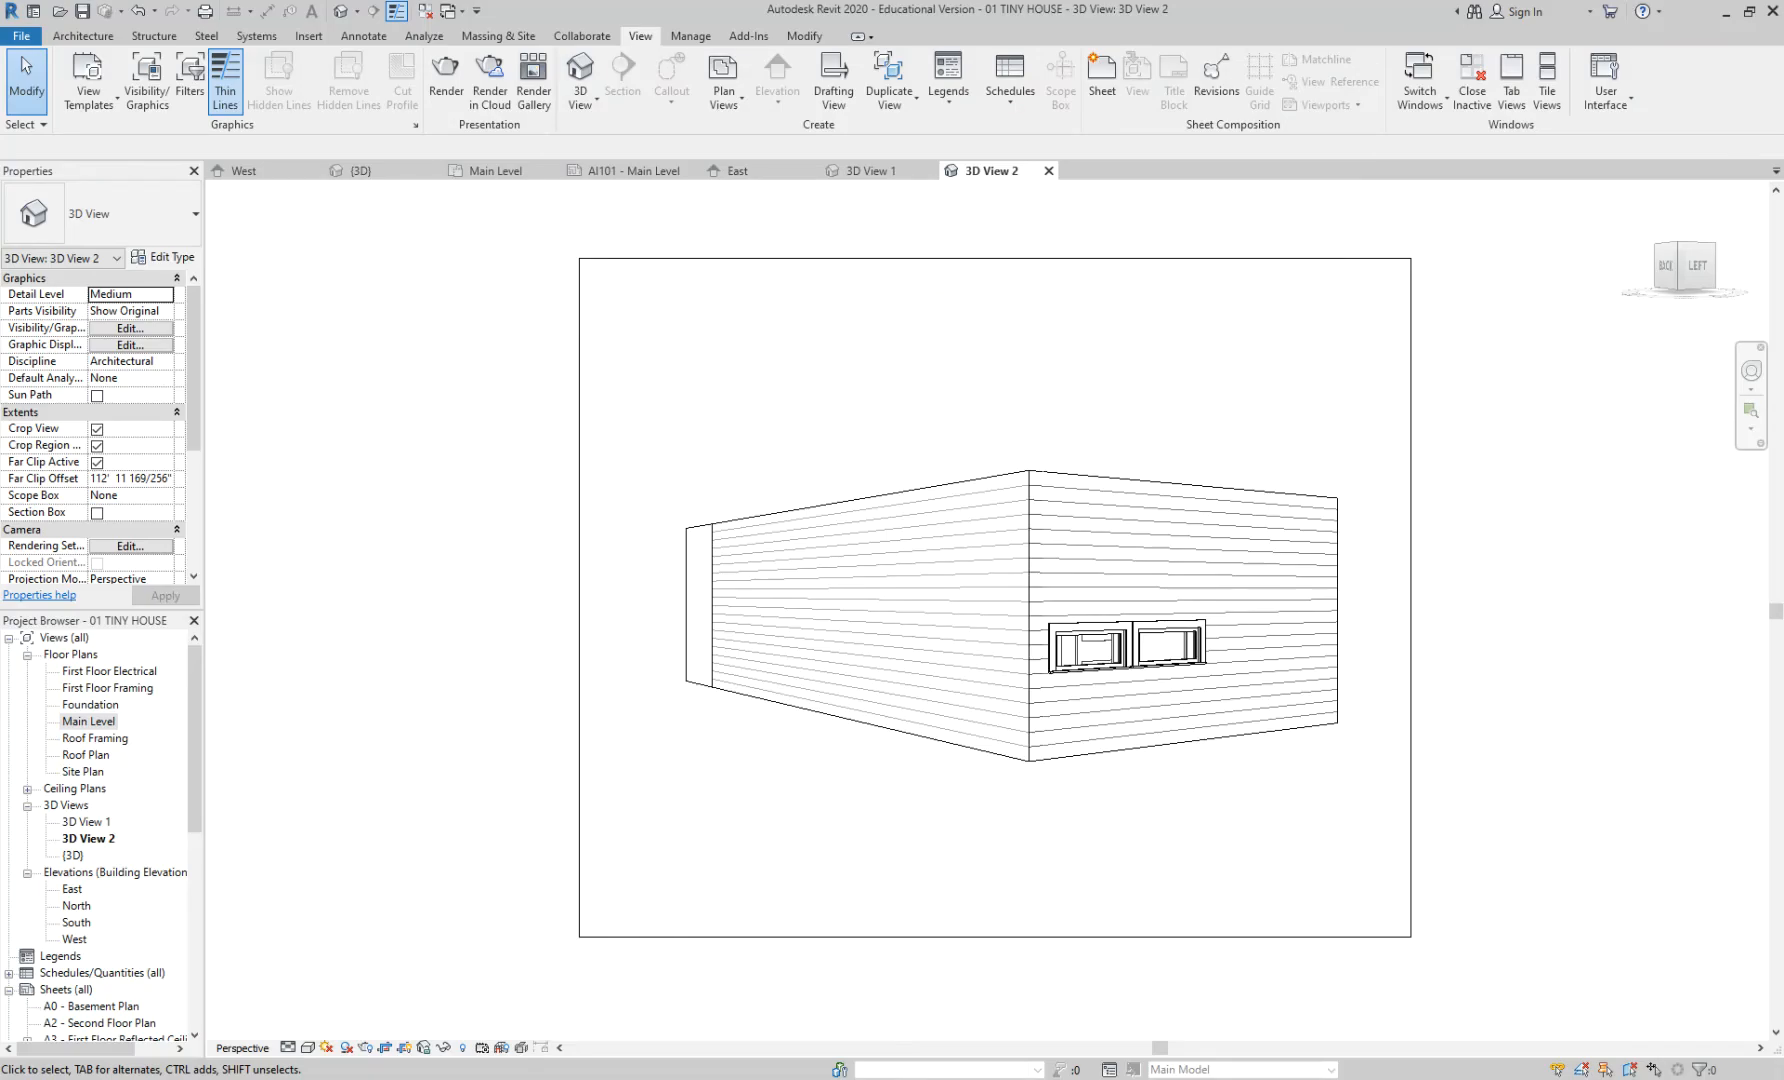
pyautogui.moveTo(193, 802); pyautogui.dragTo(175, 939)
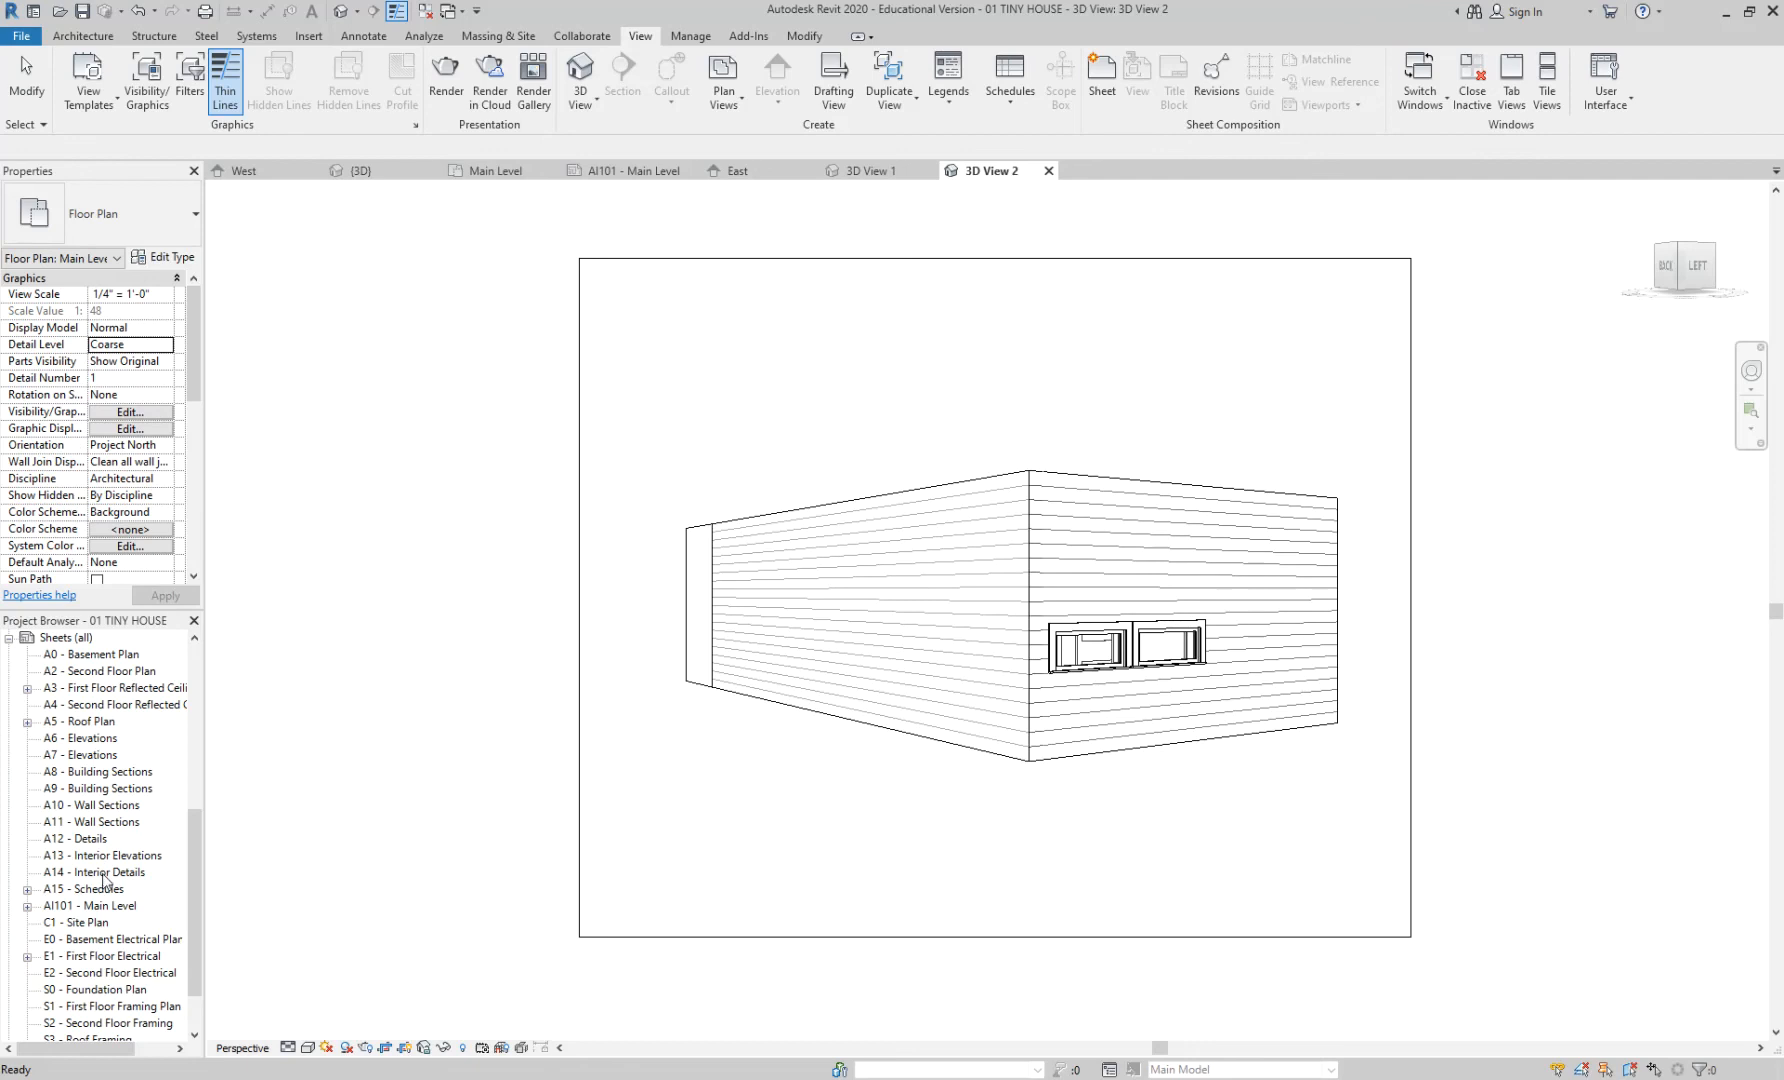
pyautogui.click(111, 907)
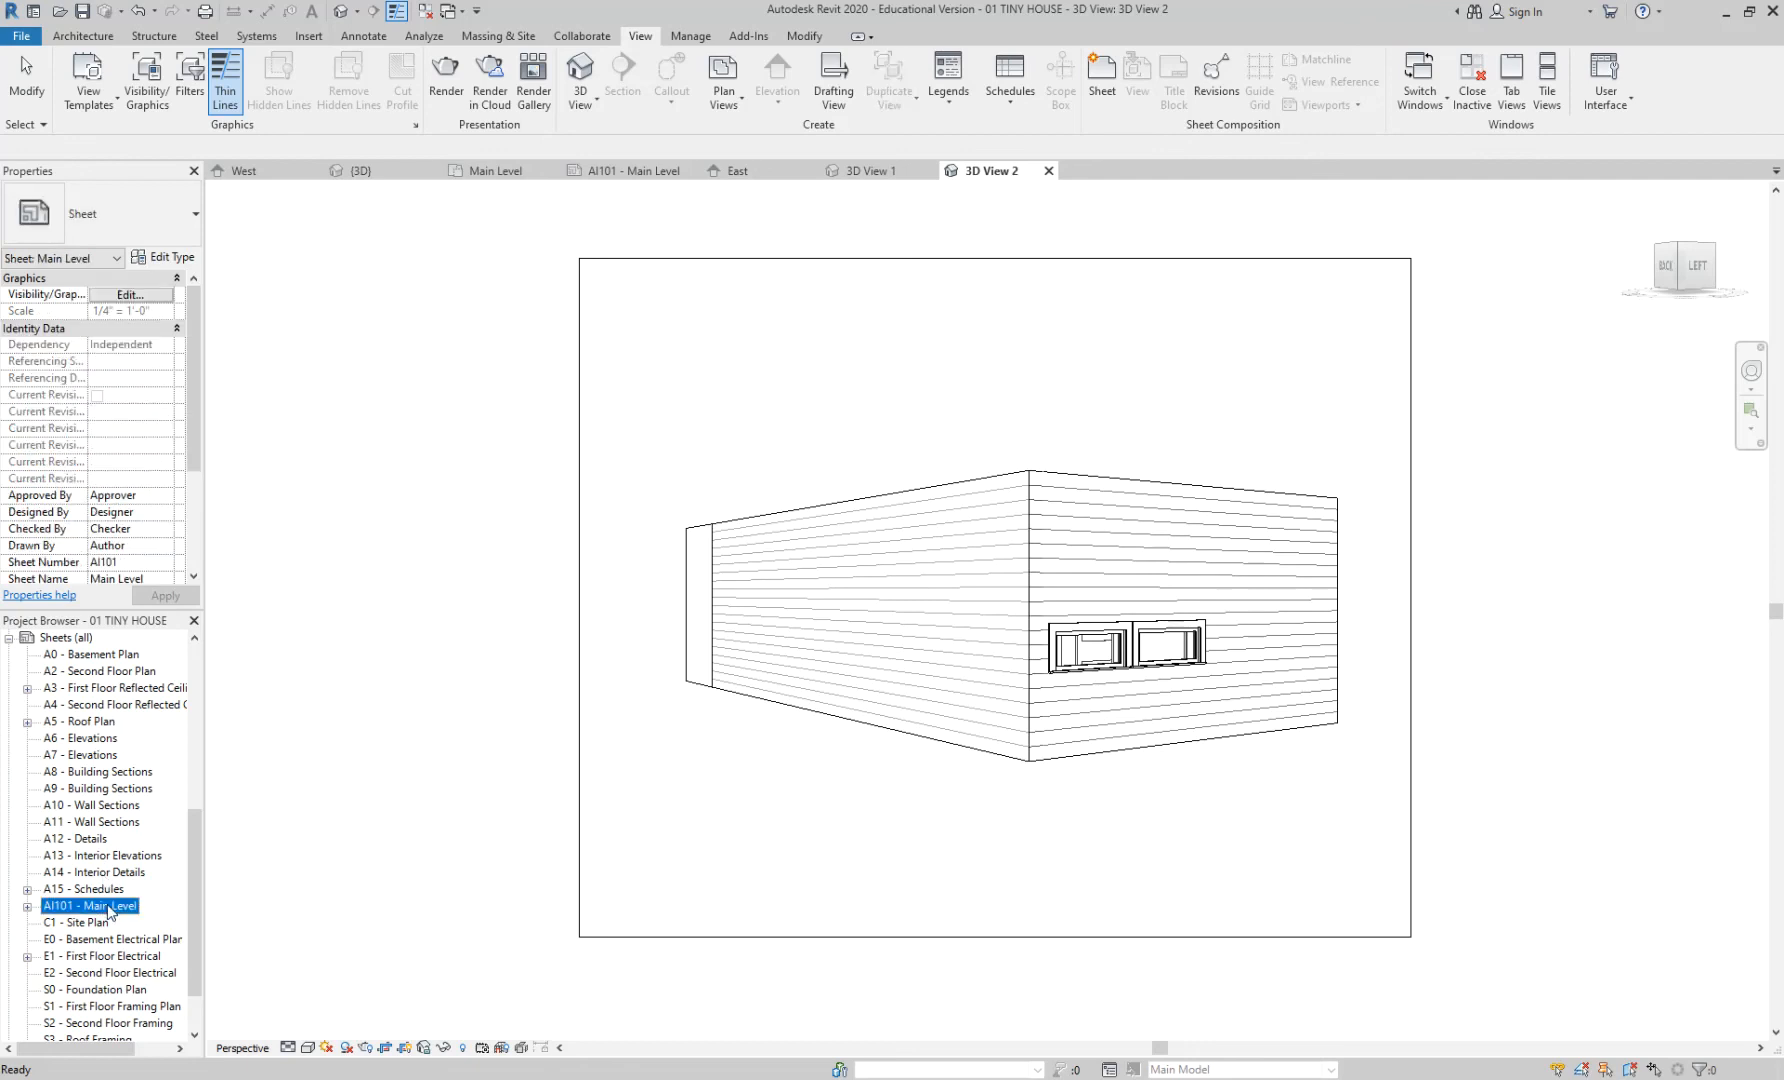
pyautogui.doubleClick(85, 740)
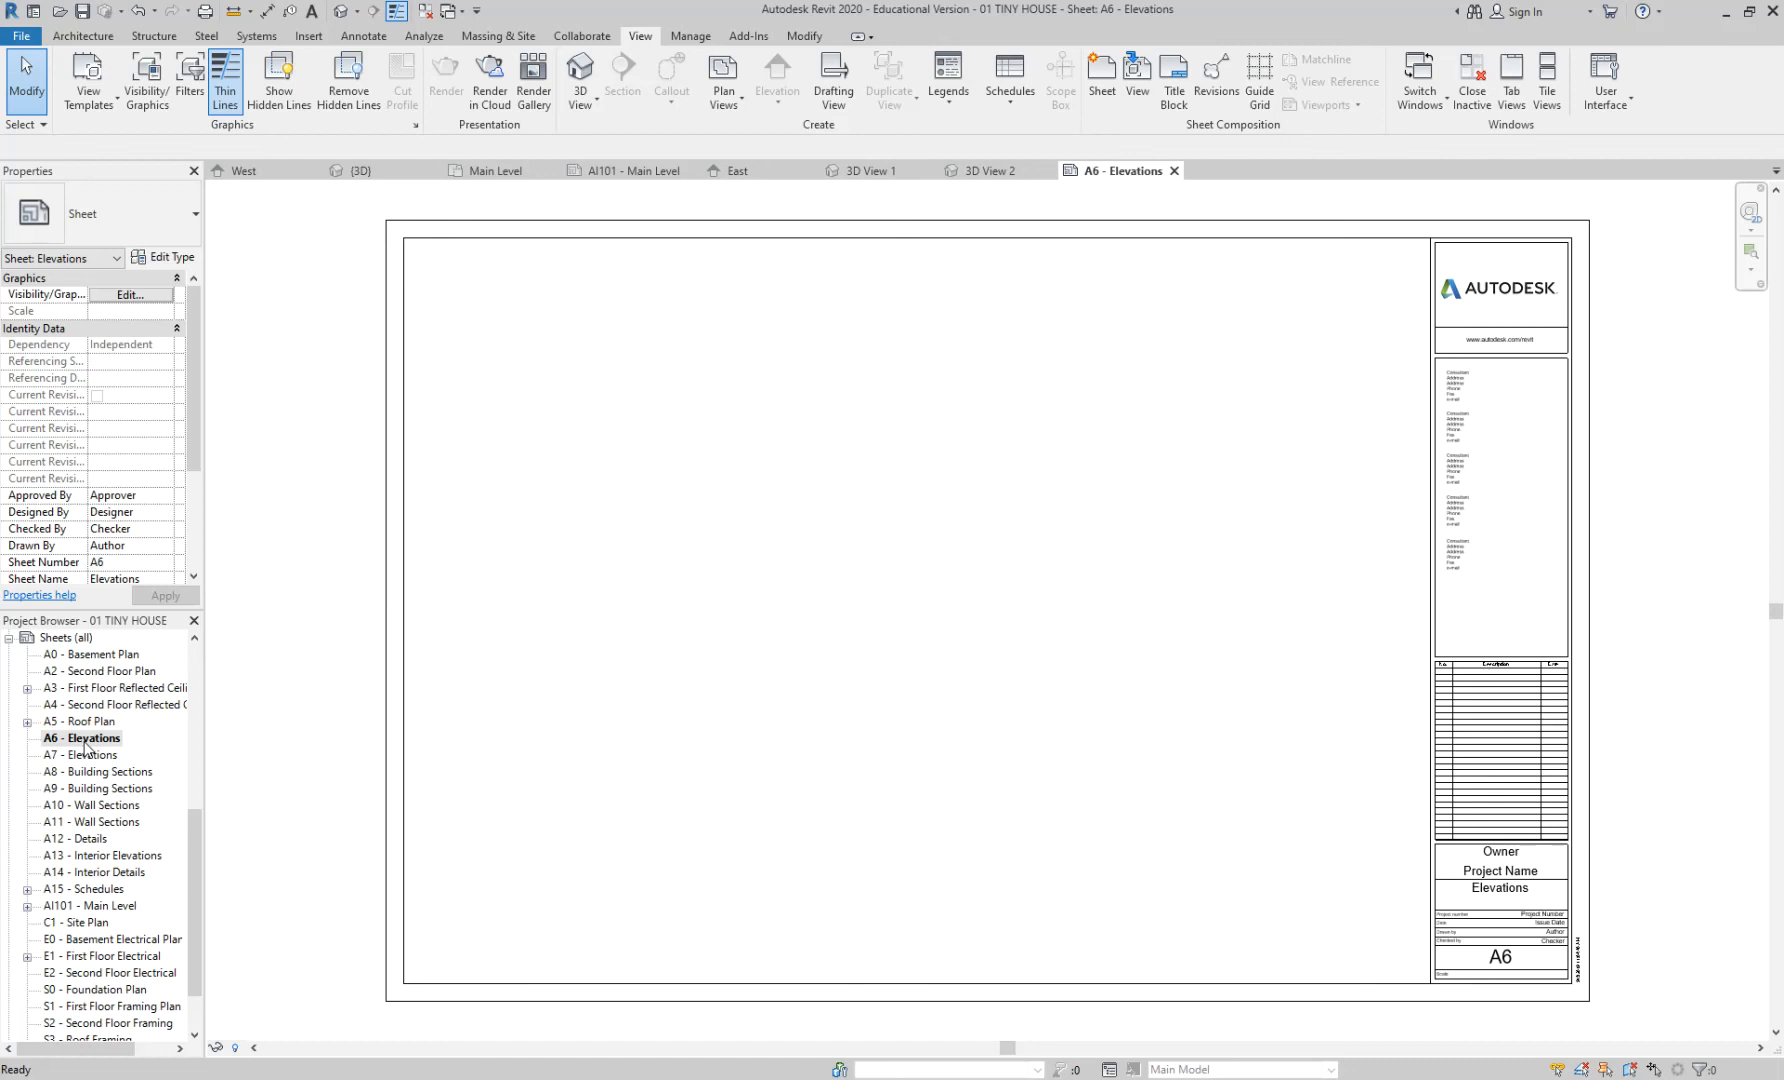
pyautogui.doubleClick(88, 756)
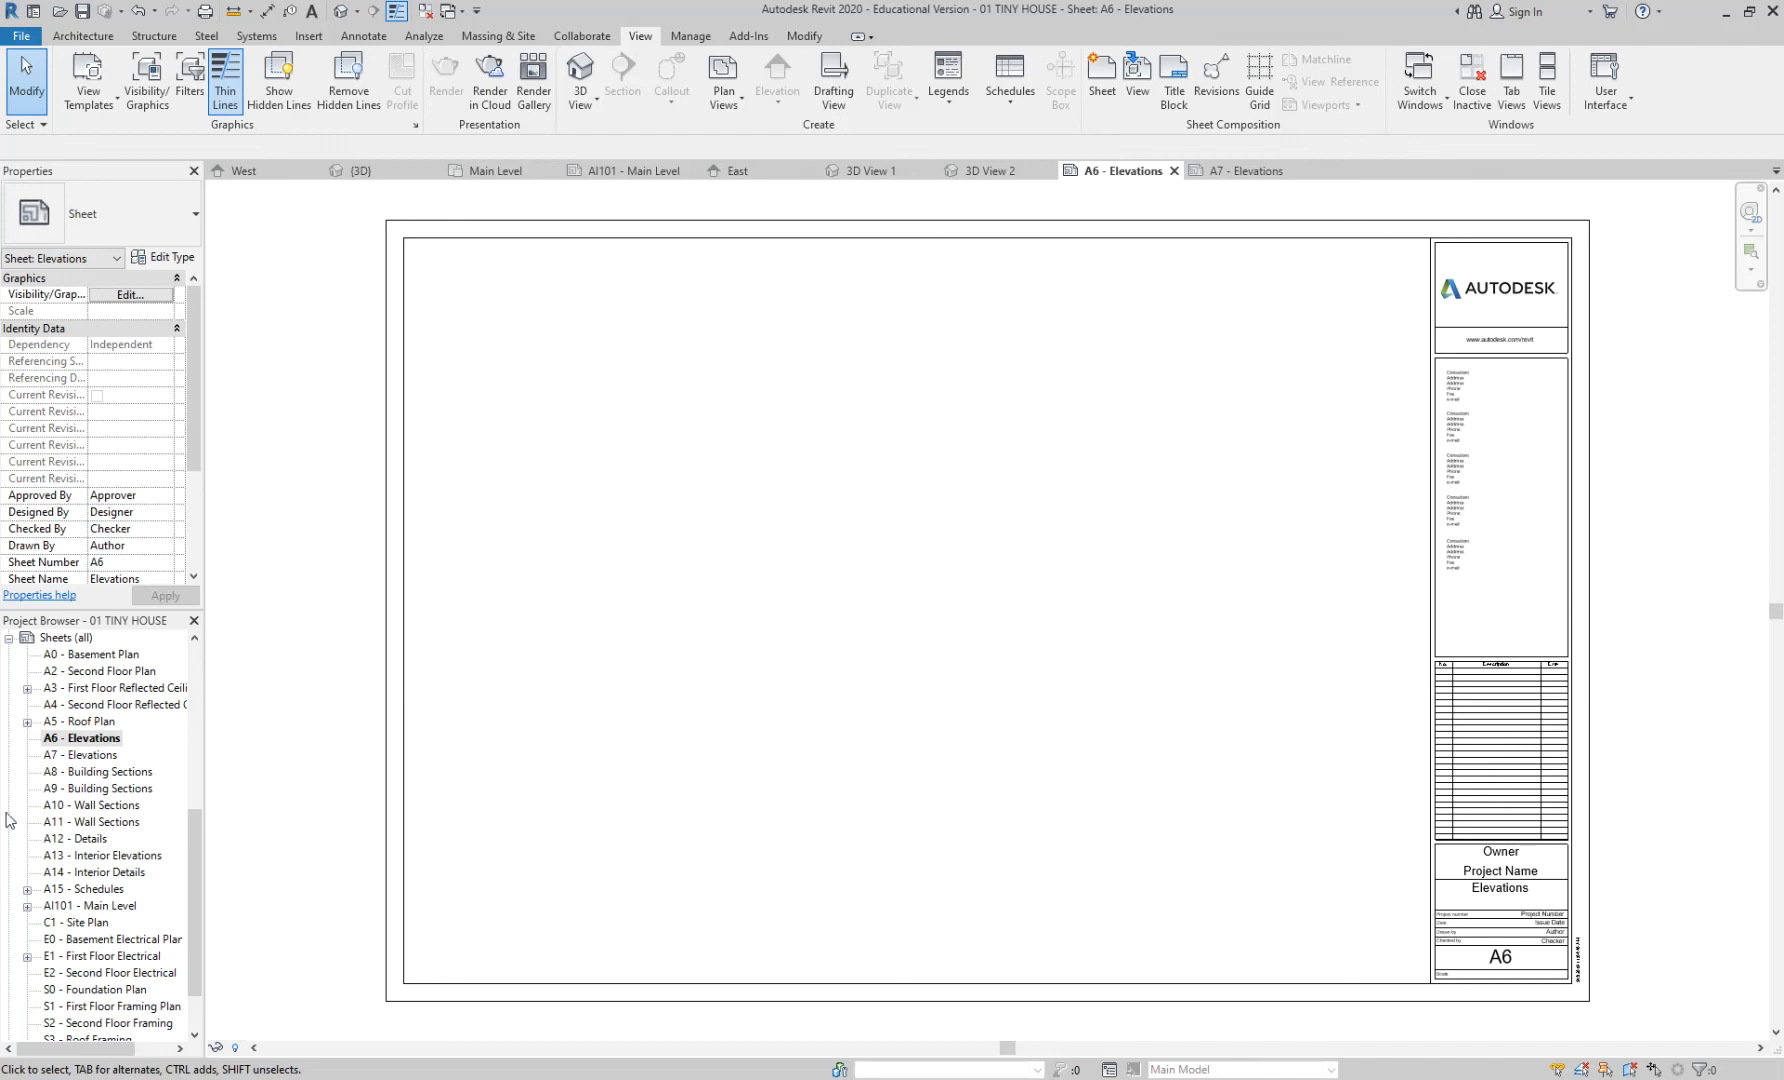
# - Bring the Canvas course browser window back in front from the taskbar
pyautogui.moveTo(188, 821); pyautogui.dragTo(192, 725)
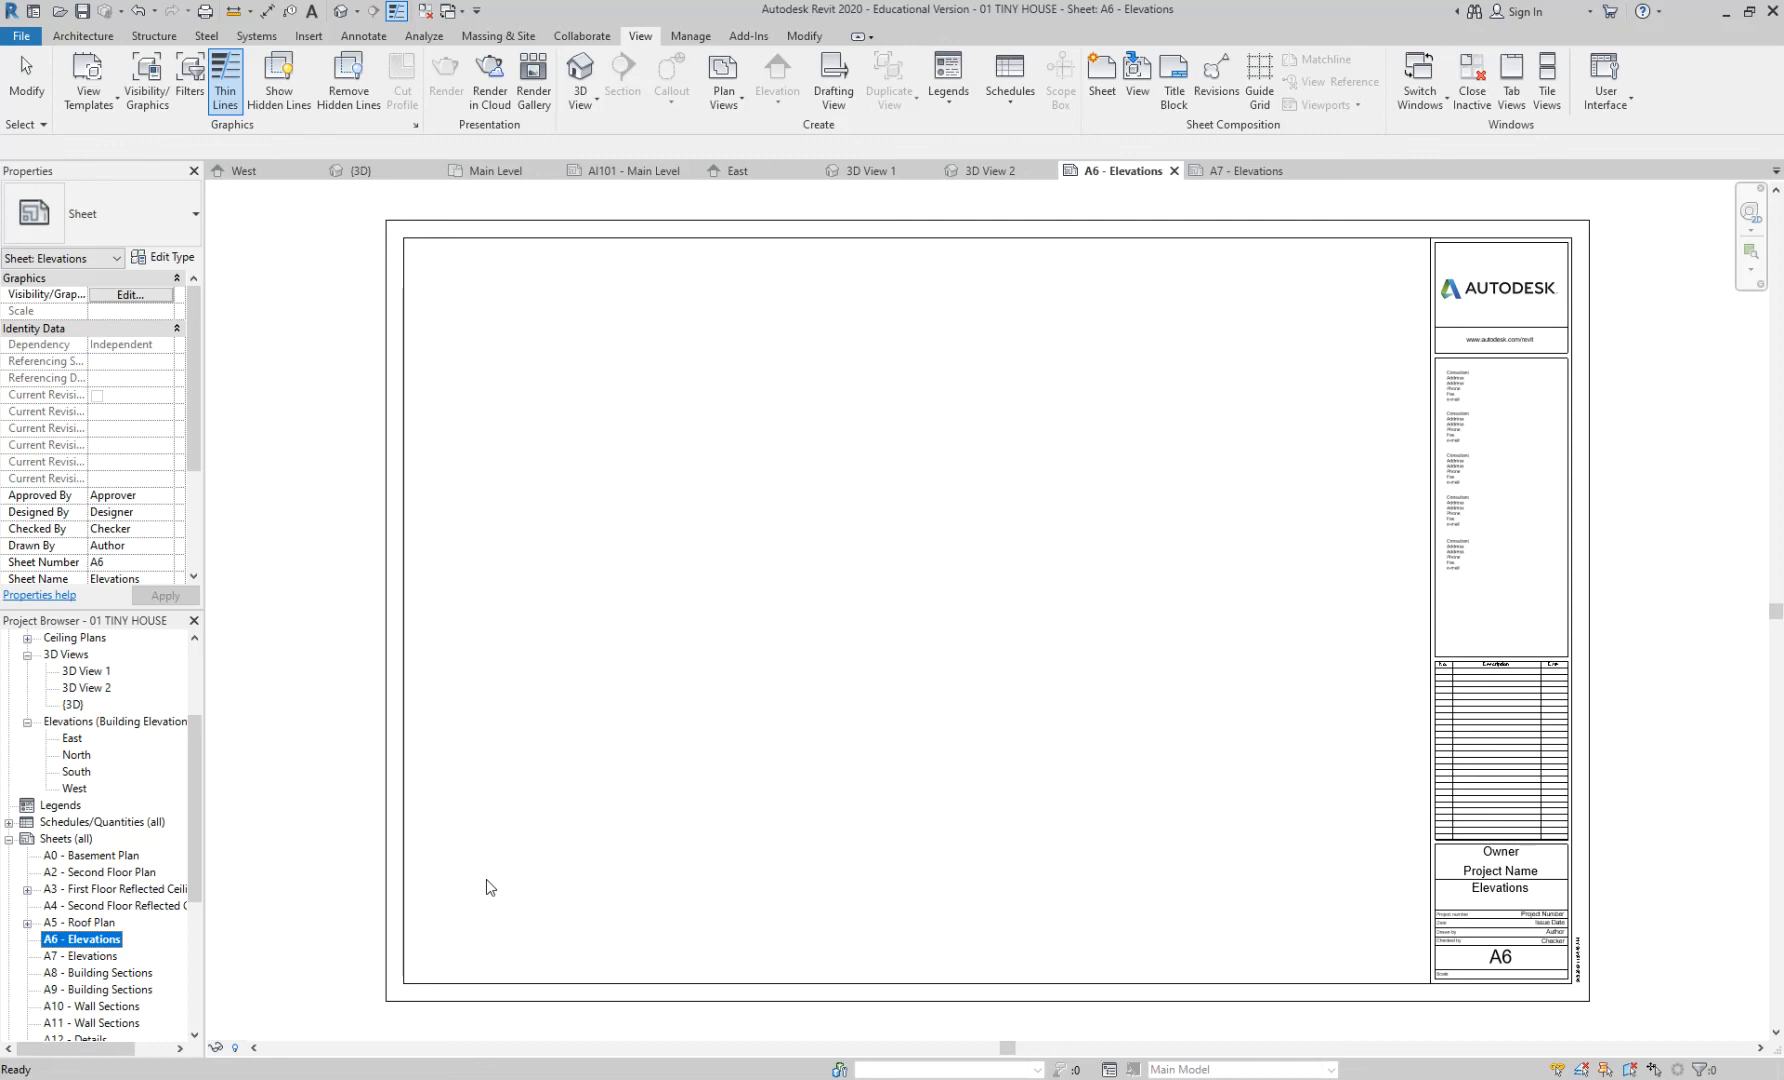
pyautogui.click(612, 1079)
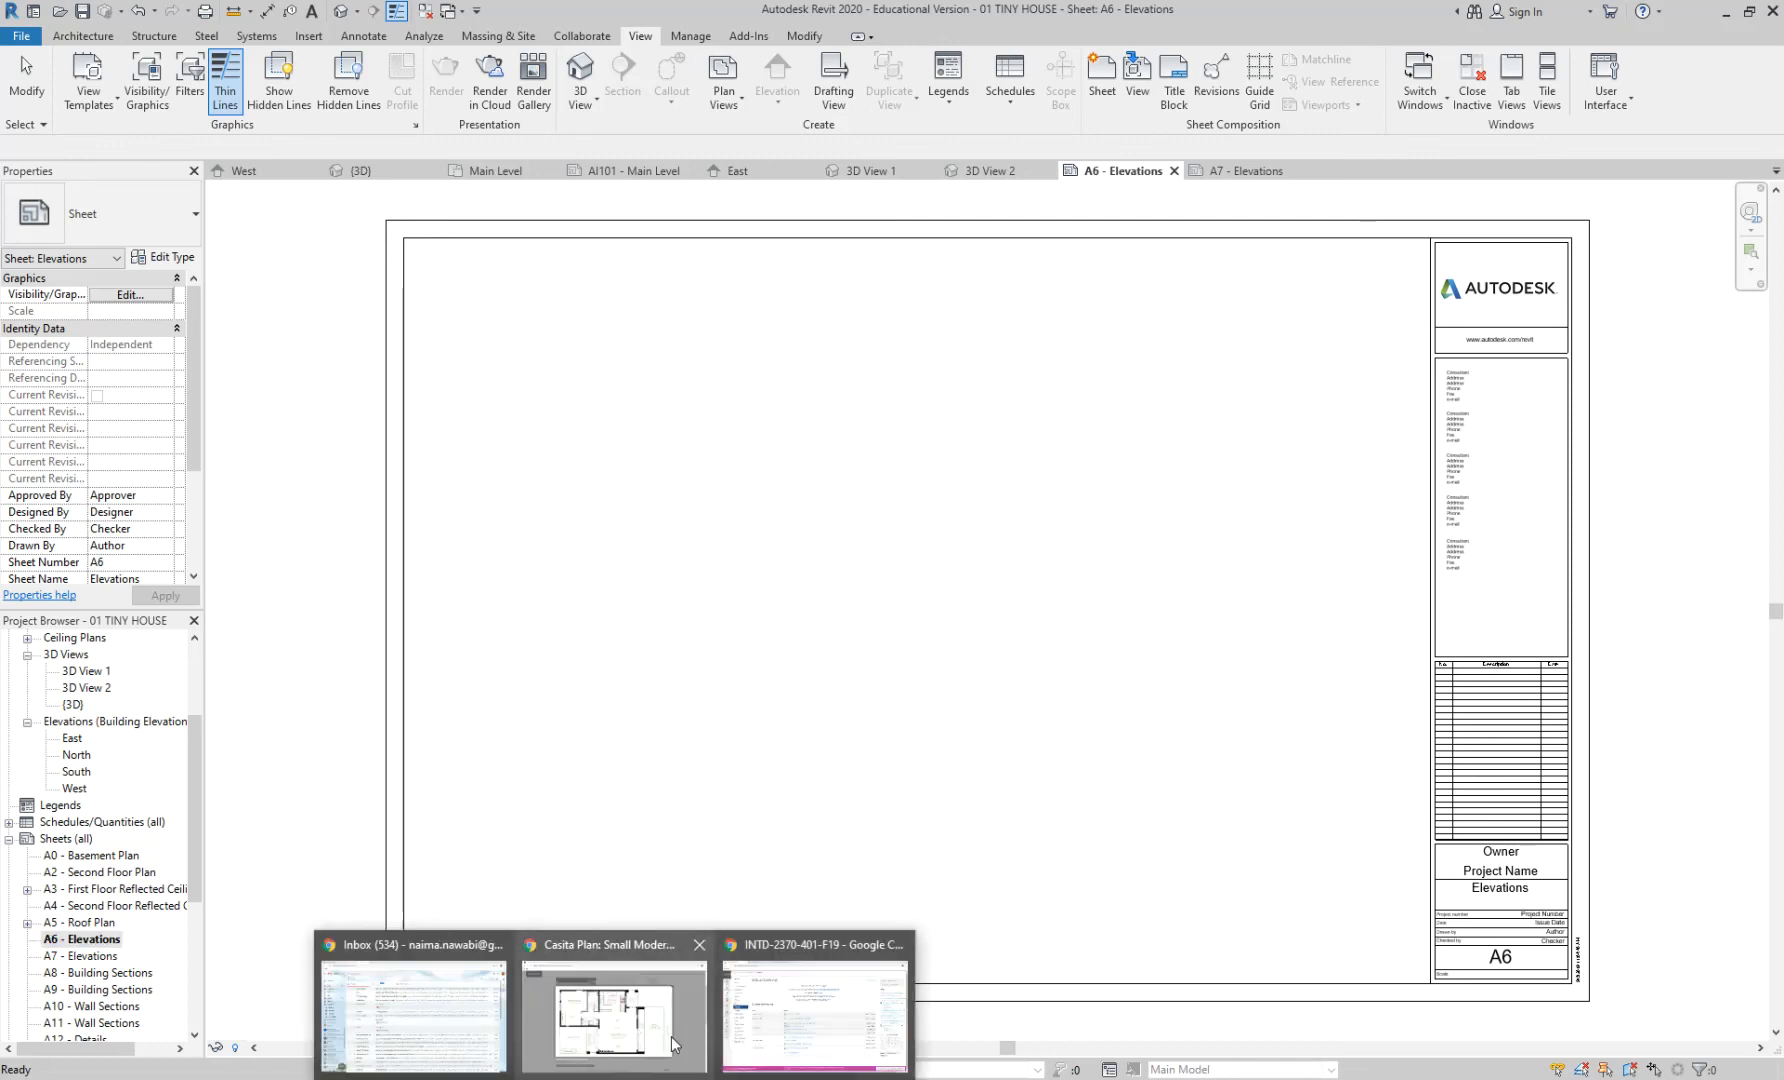
pyautogui.click(762, 1020)
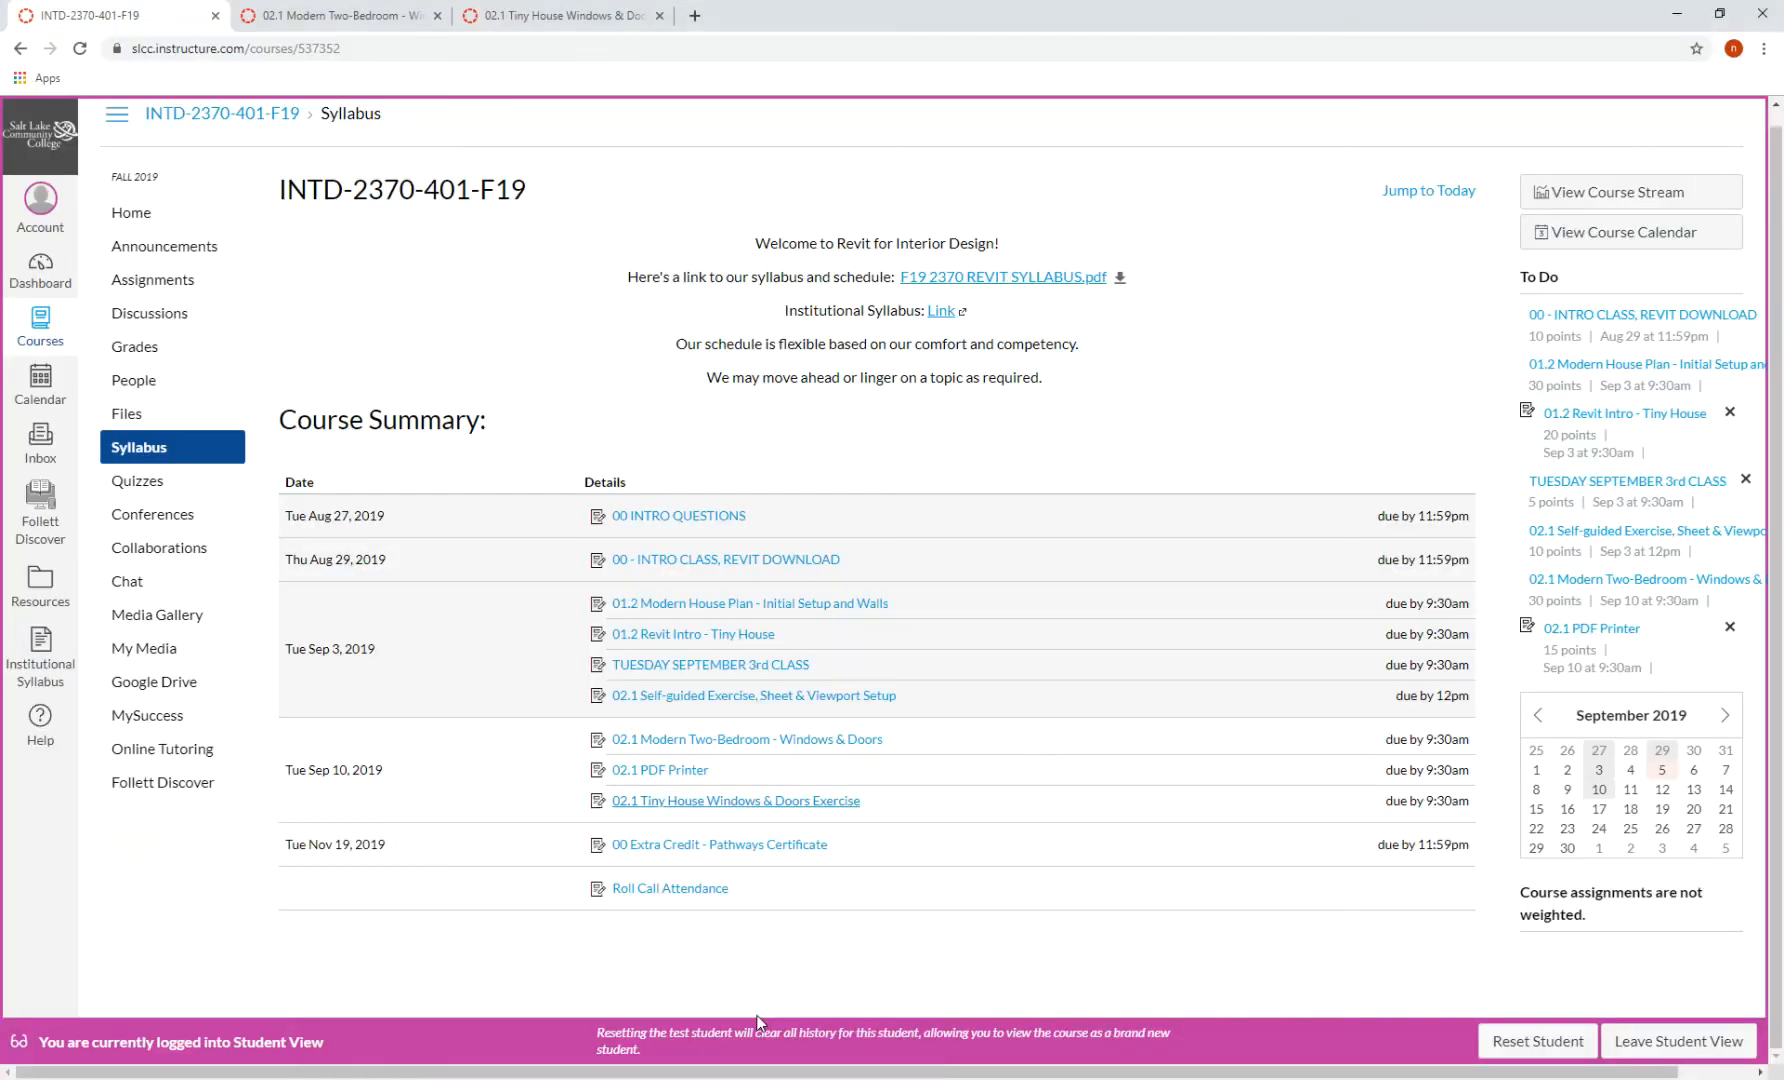
# - Highlight the 'I109: 3D Camera View for extra credit' line on the Modern Two-Bedroom assignment, then return to Revit
pyautogui.click(352, 15)
pyautogui.click(520, 17)
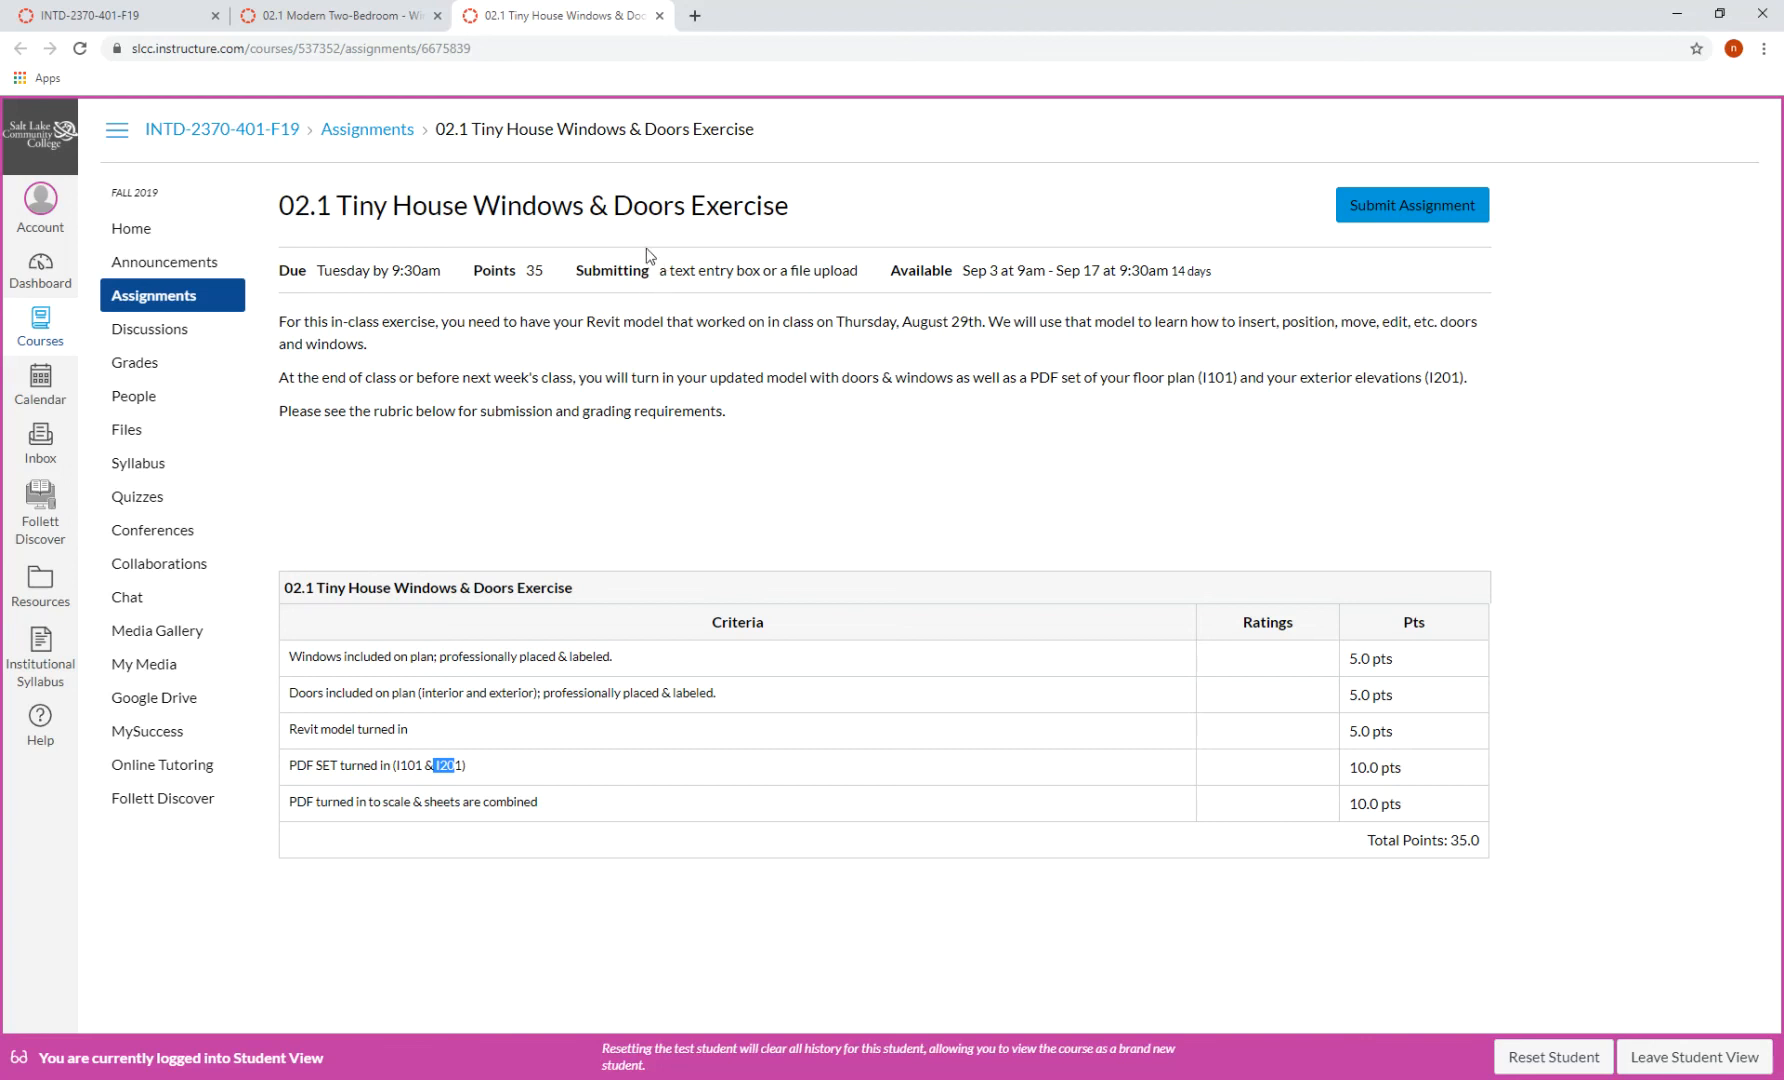
pyautogui.click(390, 22)
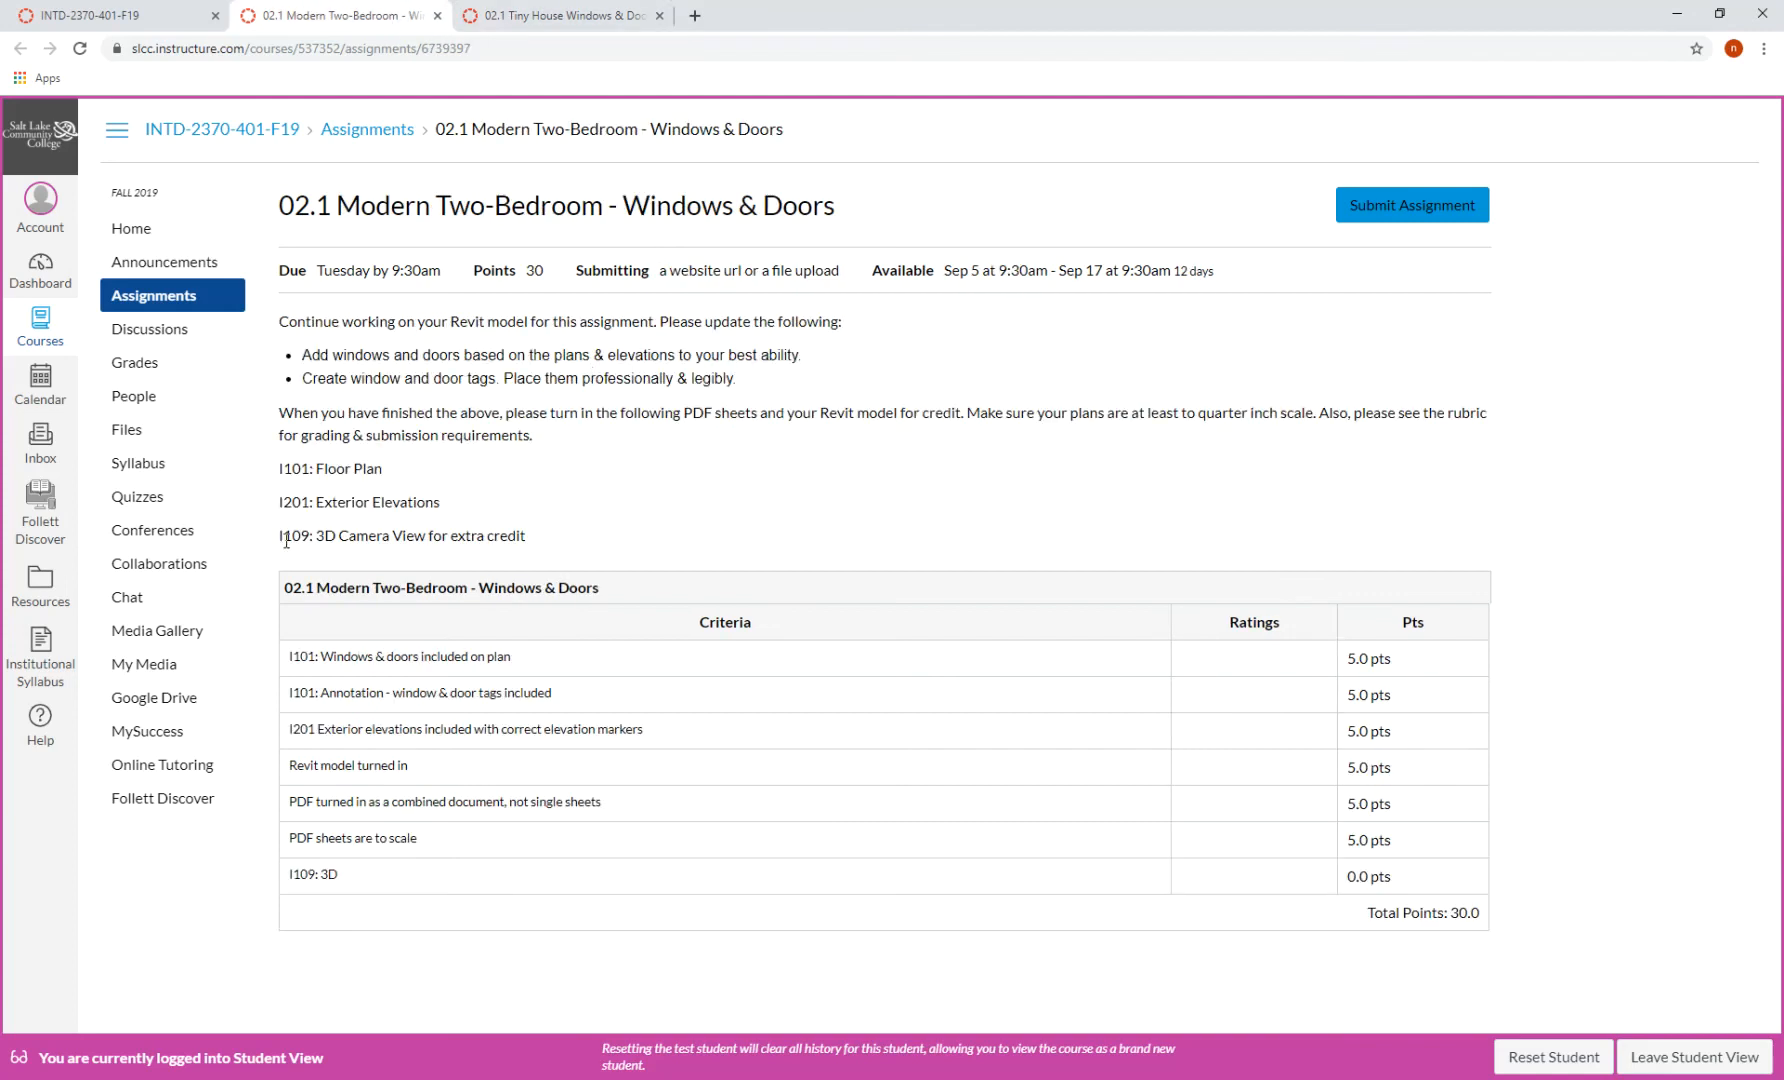
pyautogui.moveTo(280, 536); pyautogui.dragTo(537, 541)
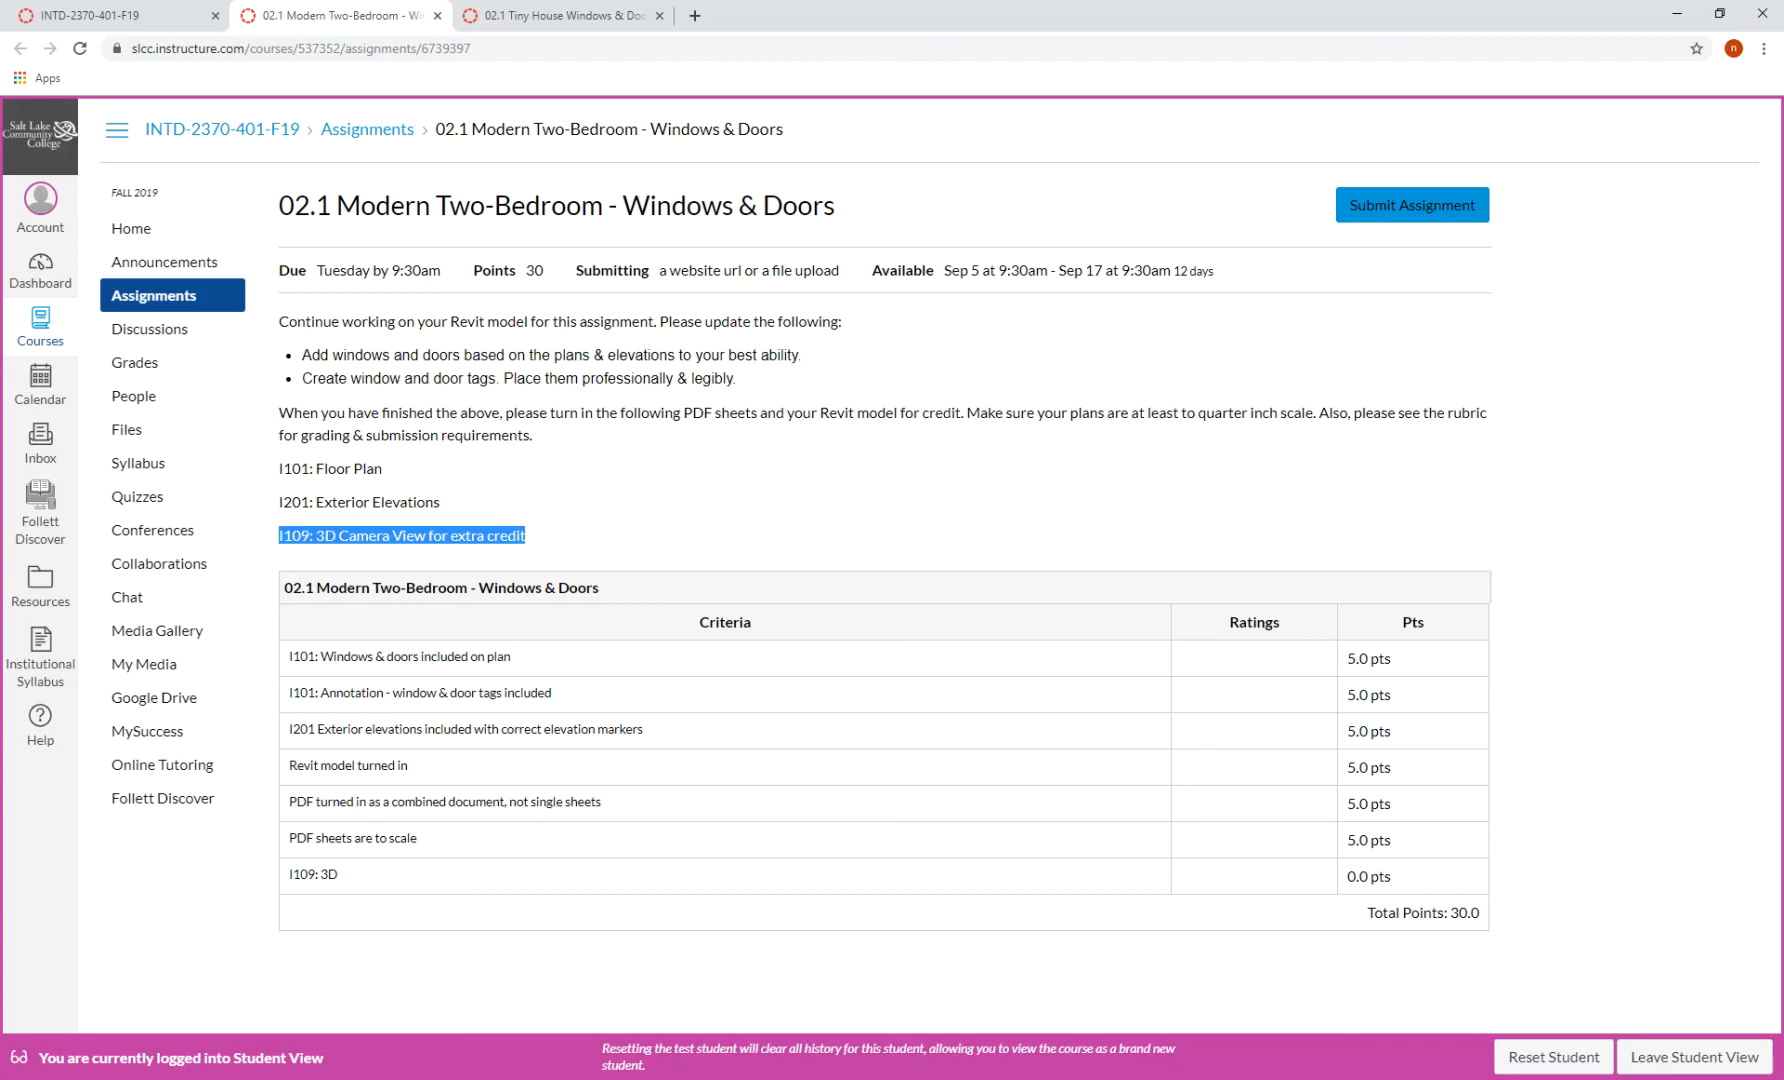
pyautogui.hotkey('alt', 'Tab')
pyautogui.moveTo(196, 837); pyautogui.dragTo(195, 784)
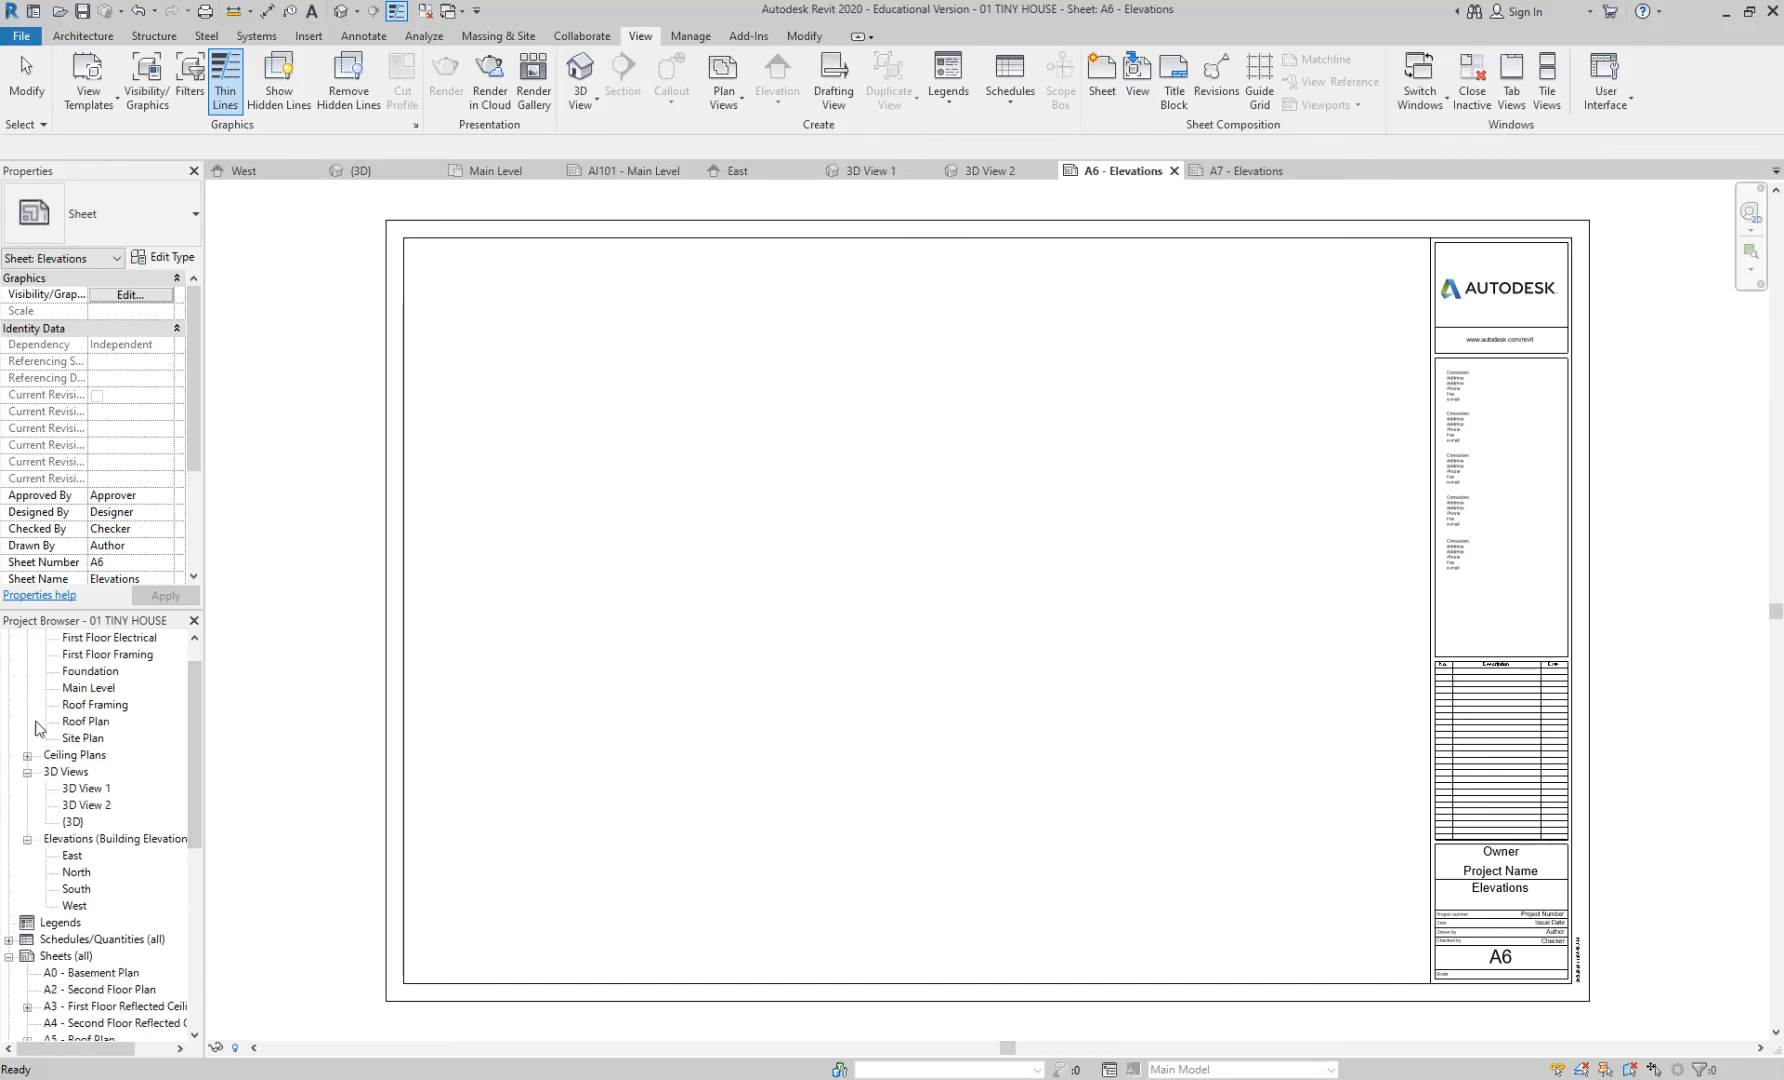
# - Open 3D View 1 and 3D View 2 from the Project Browser
pyautogui.click(102, 792)
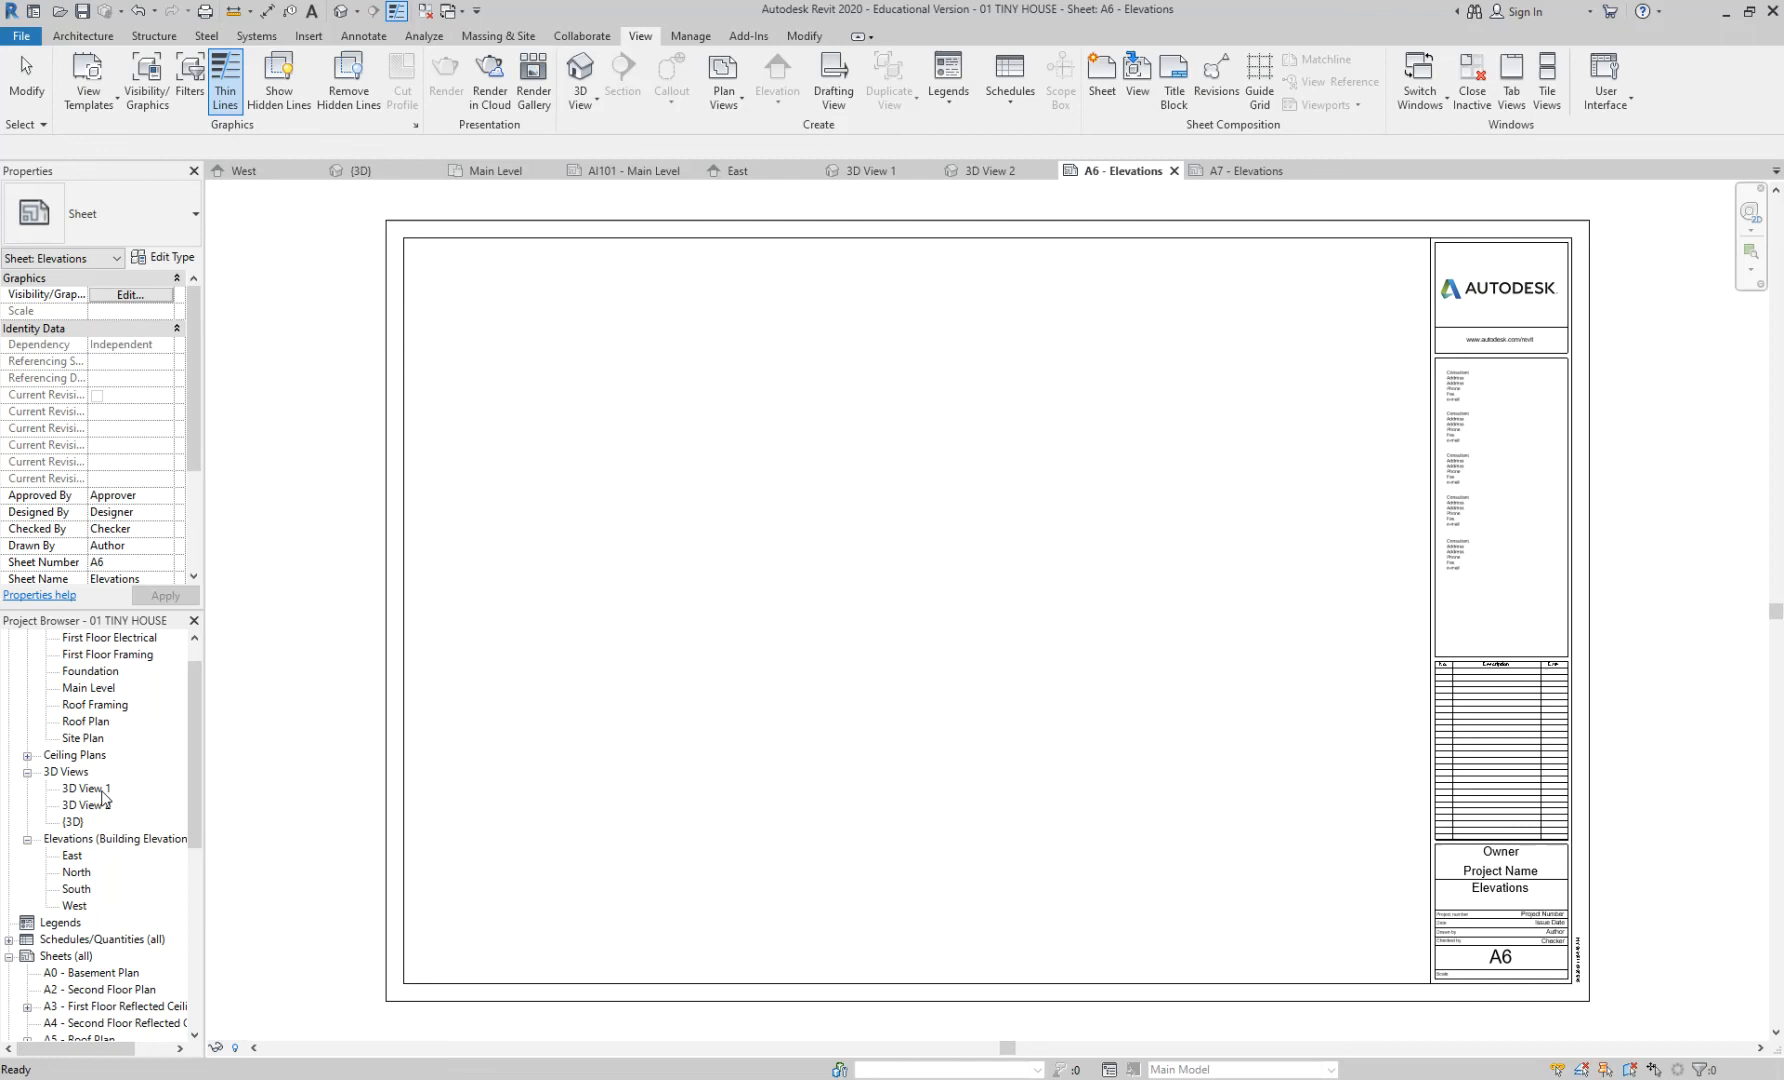
pyautogui.doubleClick(100, 790)
pyautogui.click(106, 807)
pyautogui.doubleClick(106, 806)
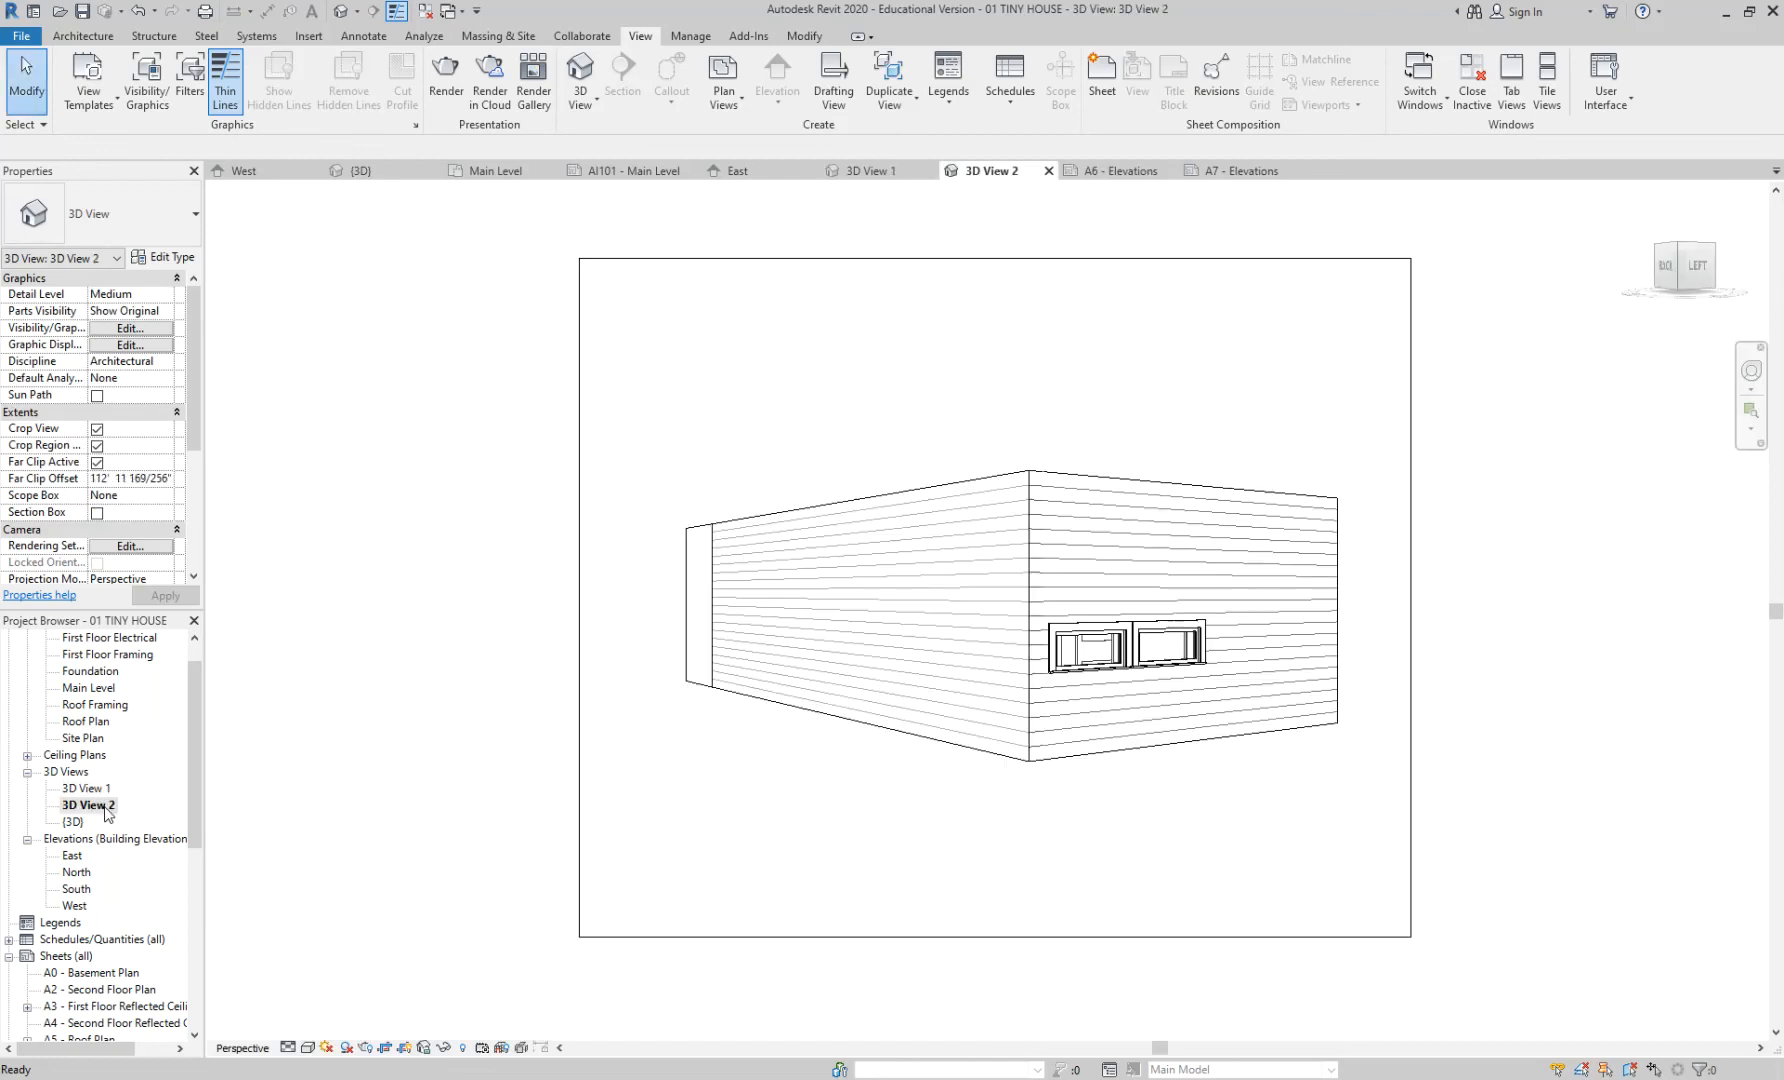
# - Rename 3D View 1 to 'exterior master'
pyautogui.click(99, 790)
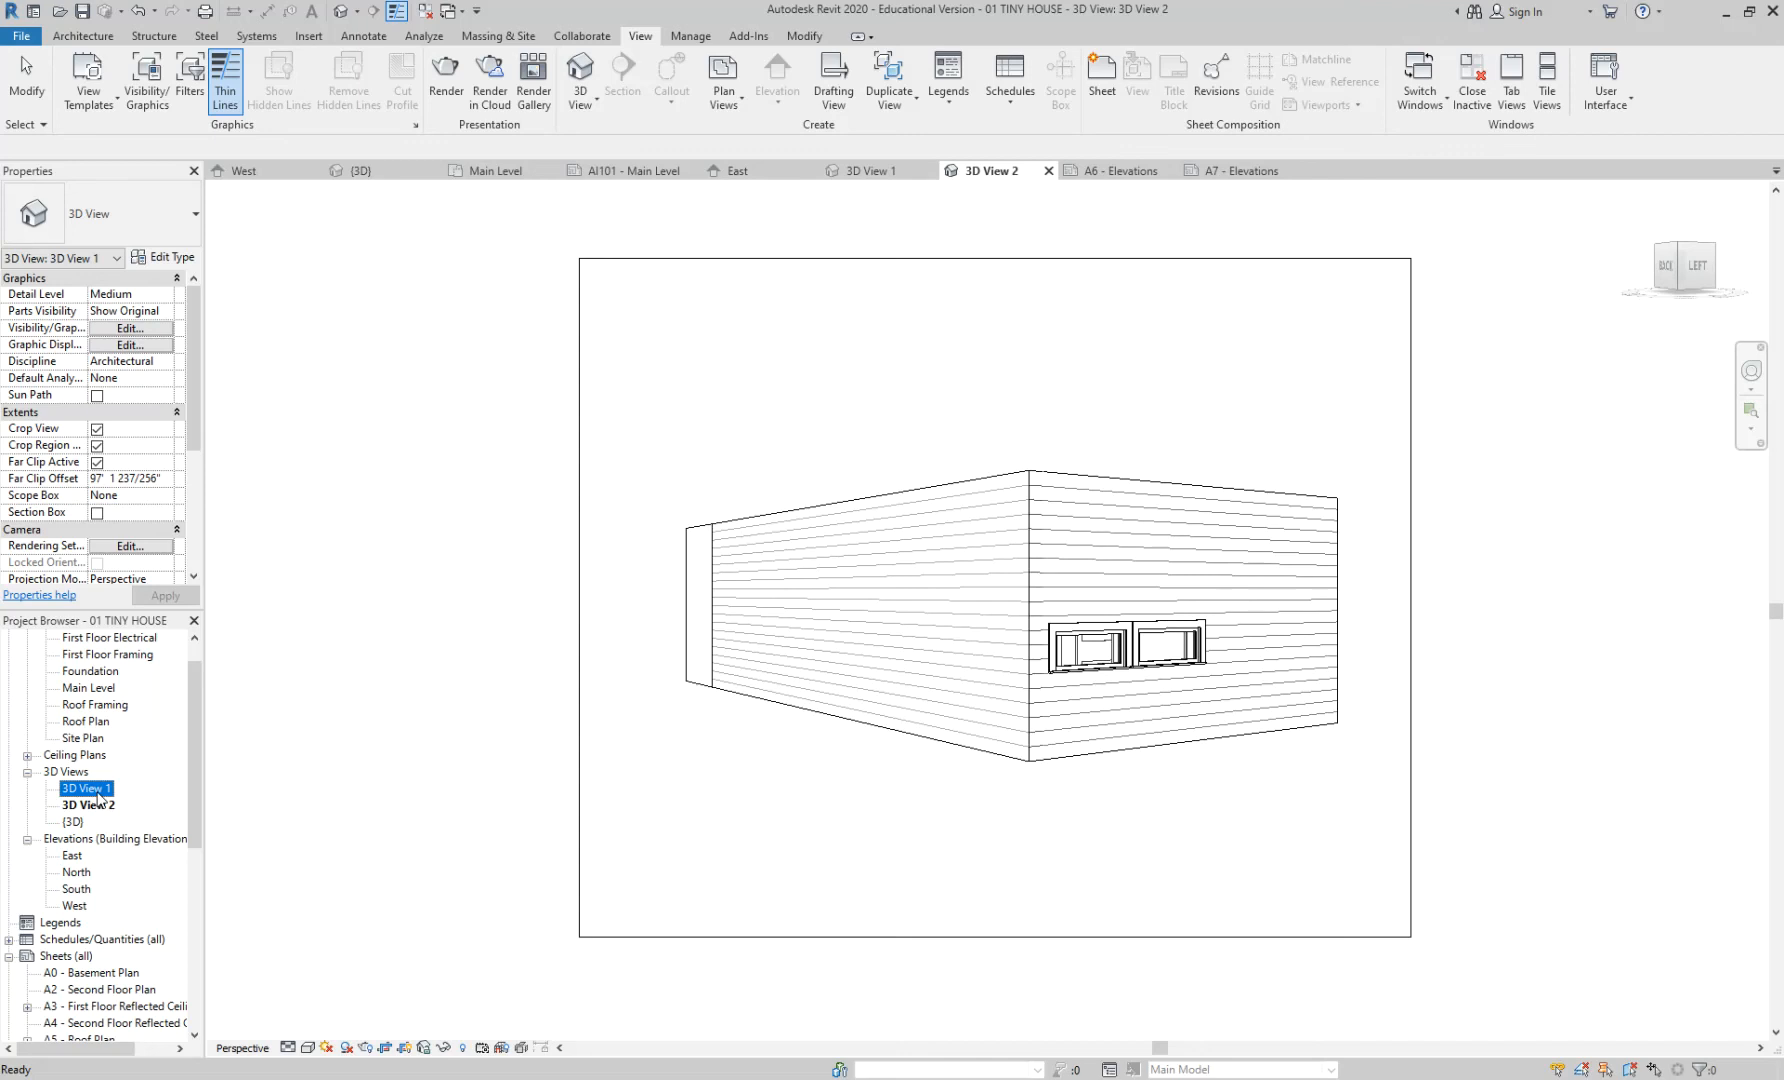
pyautogui.rightClick(99, 797)
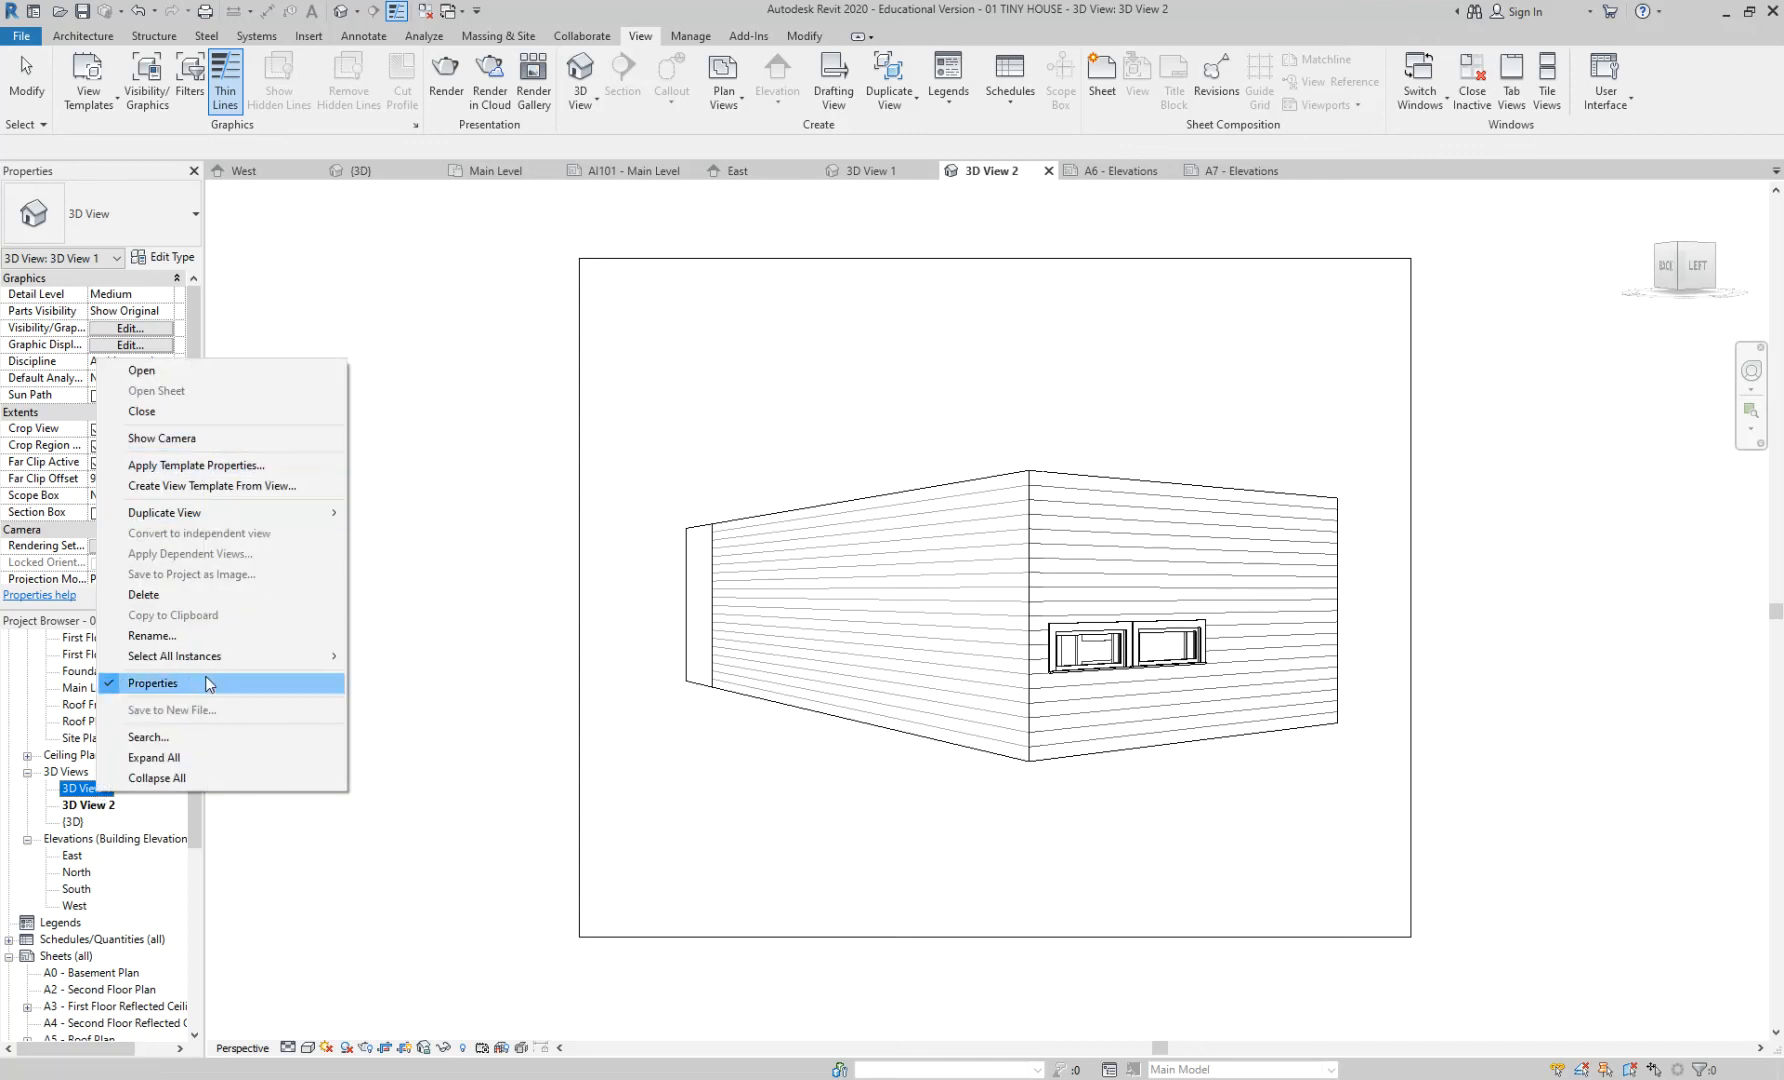
pyautogui.click(175, 636)
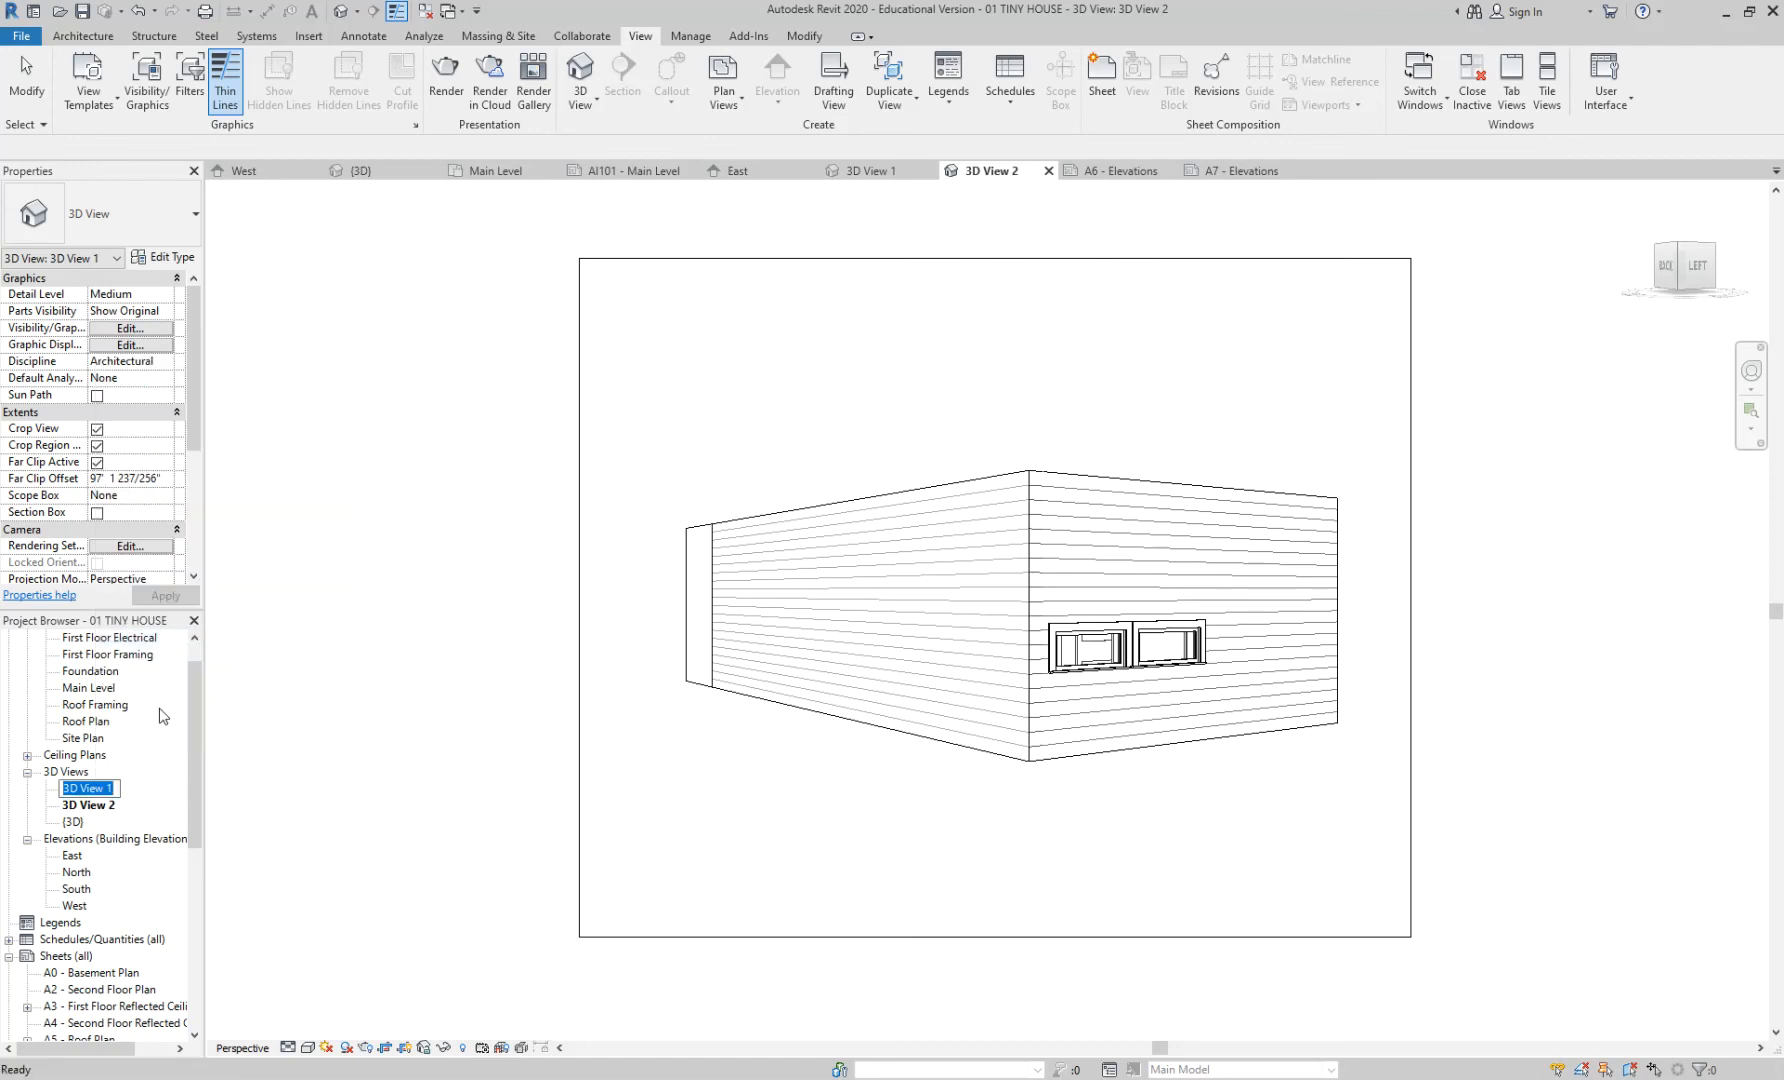
pyautogui.write('exterior master')
pyautogui.press('Return')
# - Rename the 'exterior master' view to 'exterior front' and open 3D View 2
pyautogui.click(84, 790)
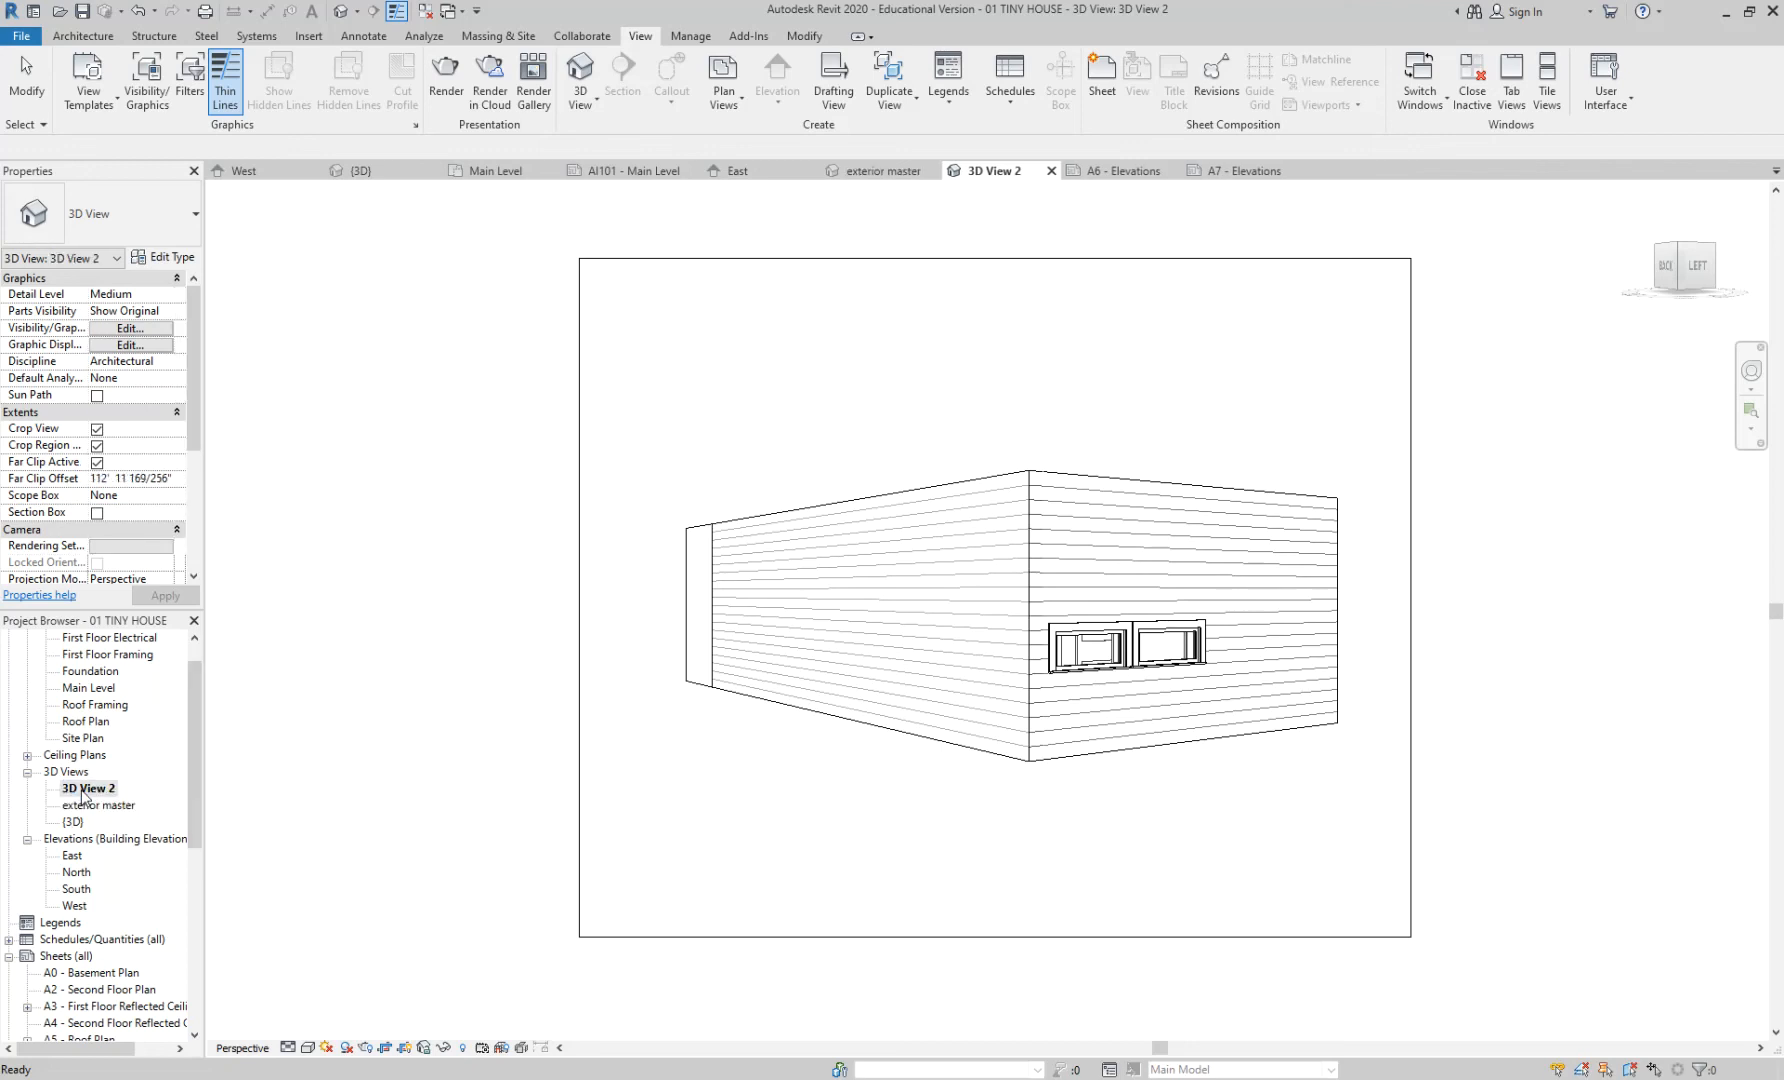
pyautogui.click(90, 790)
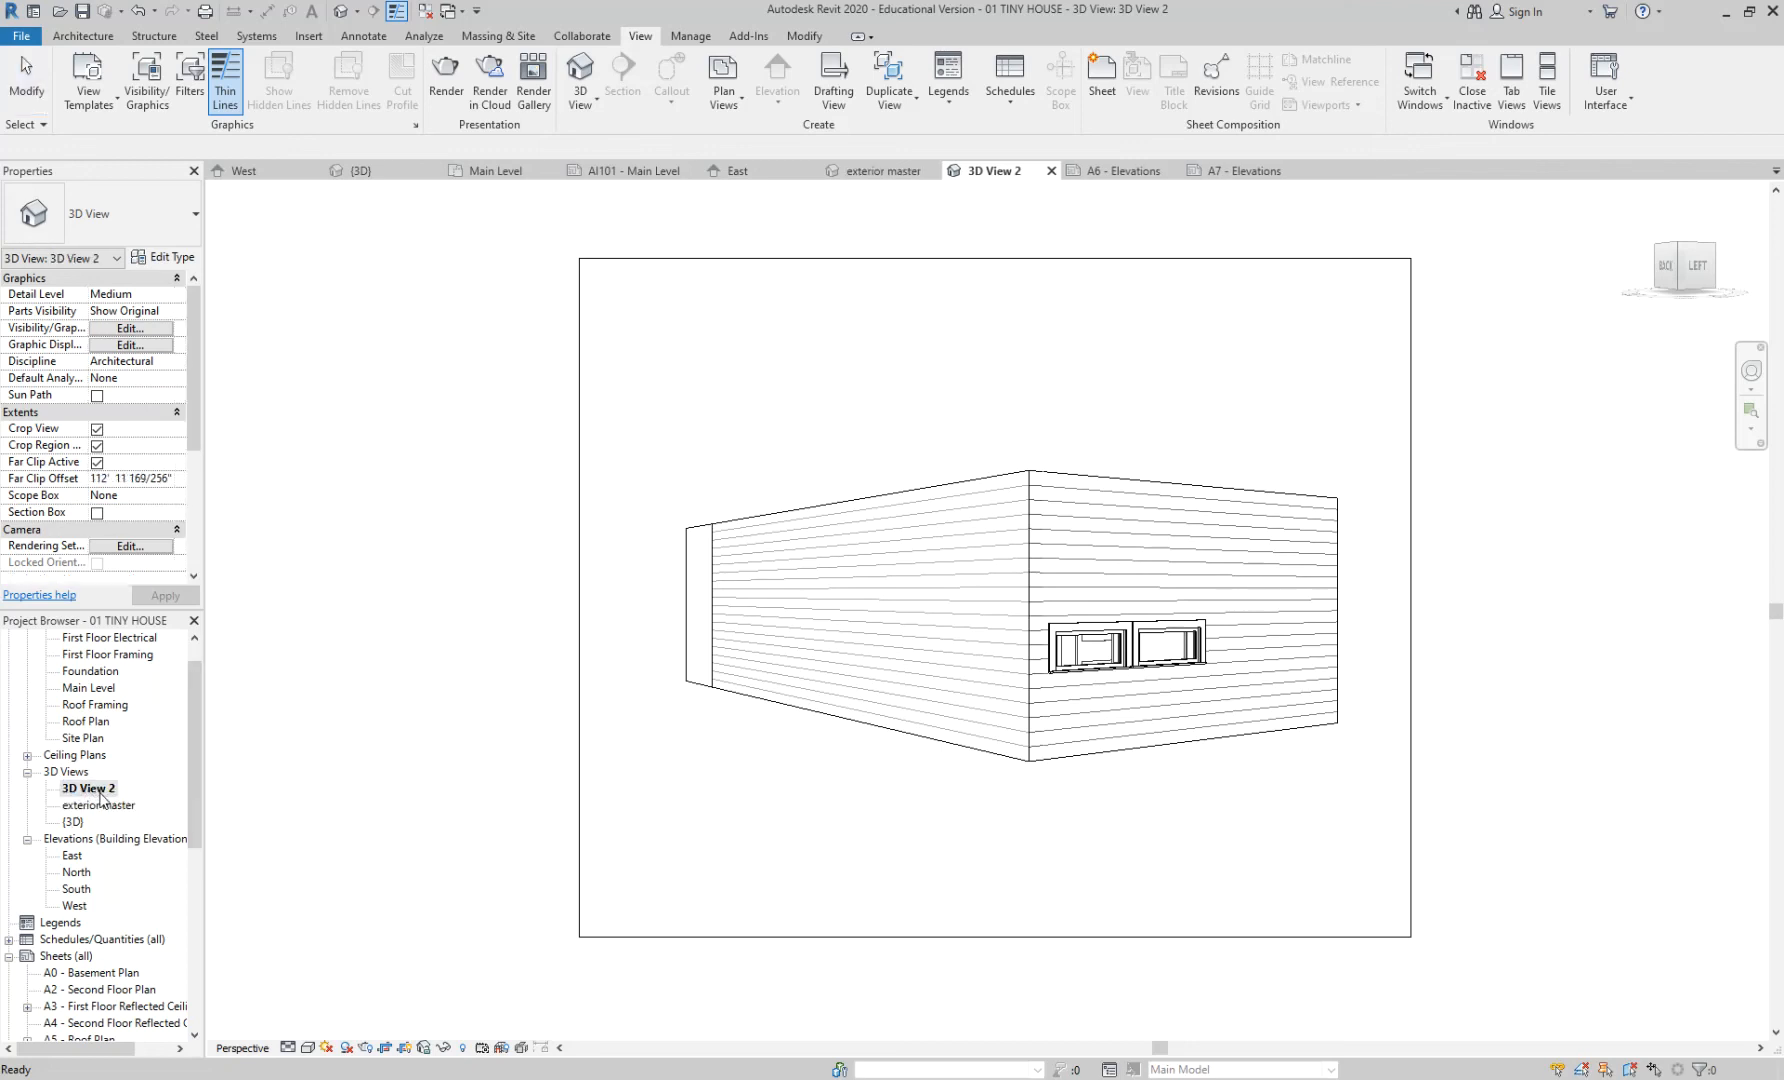
pyautogui.doubleClick(104, 806)
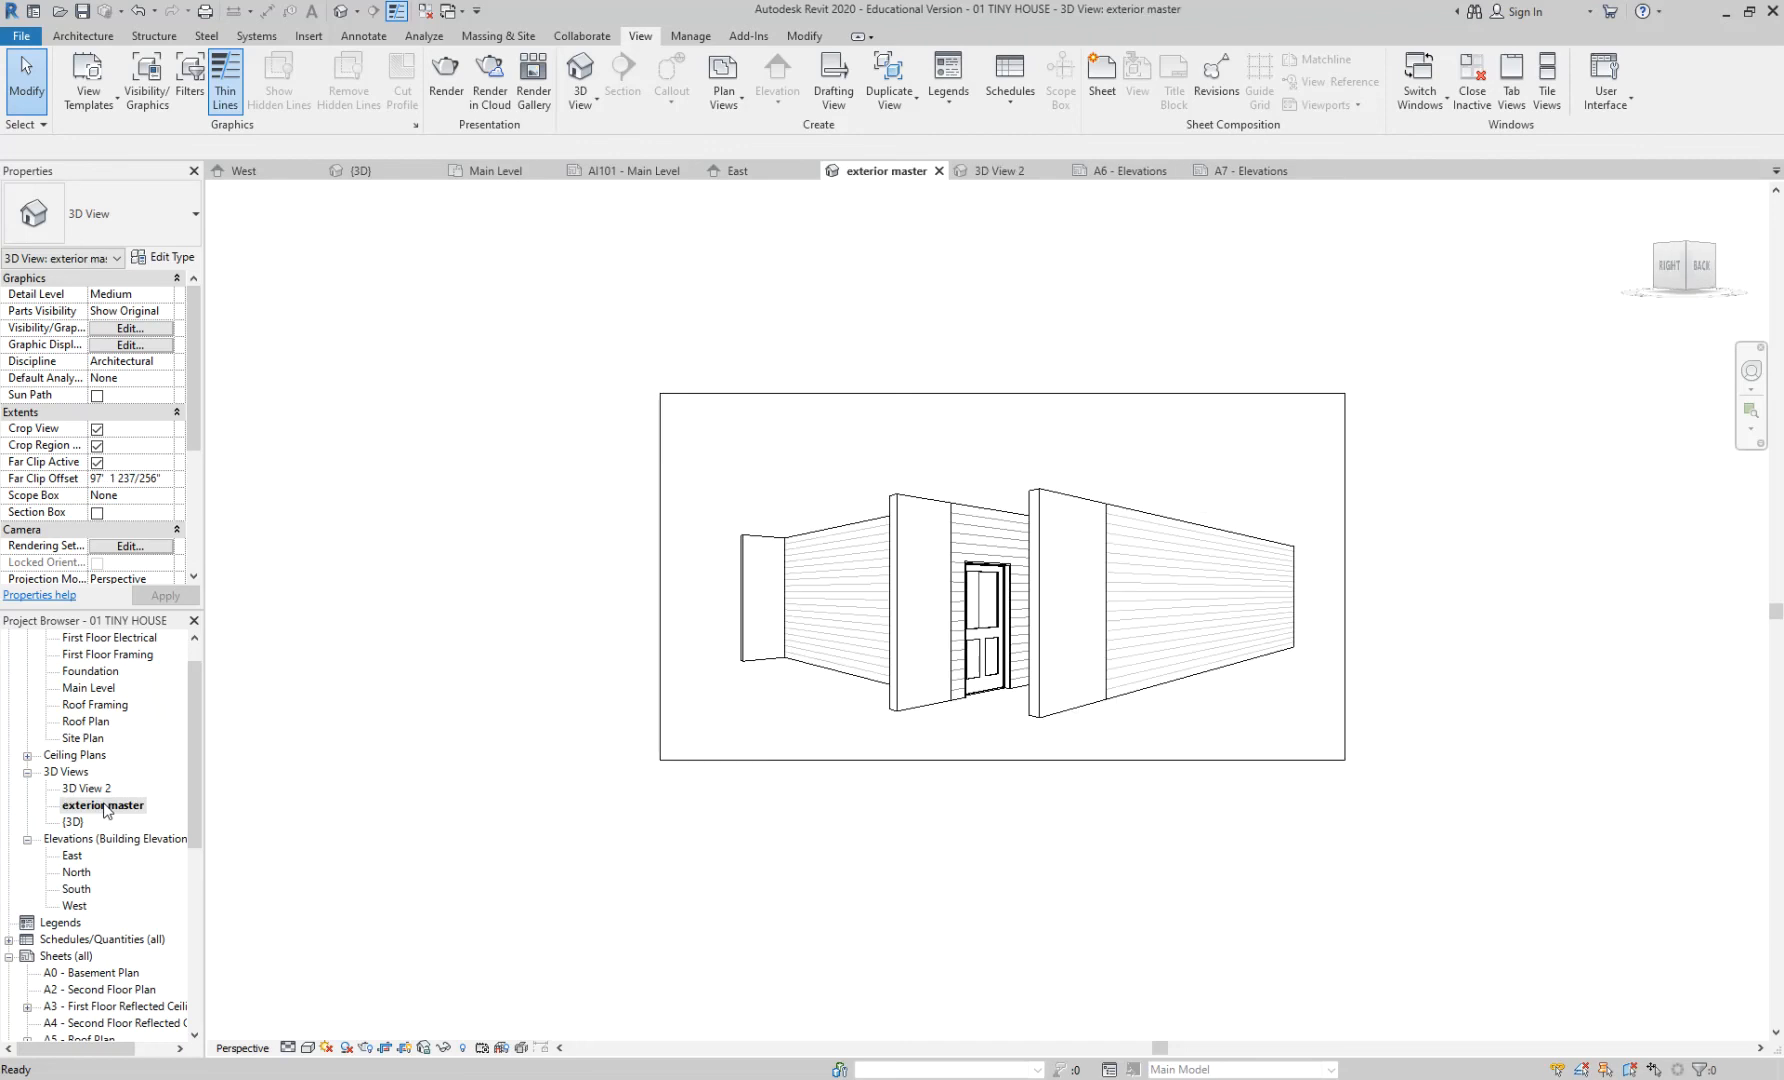
pyautogui.rightClick(106, 808)
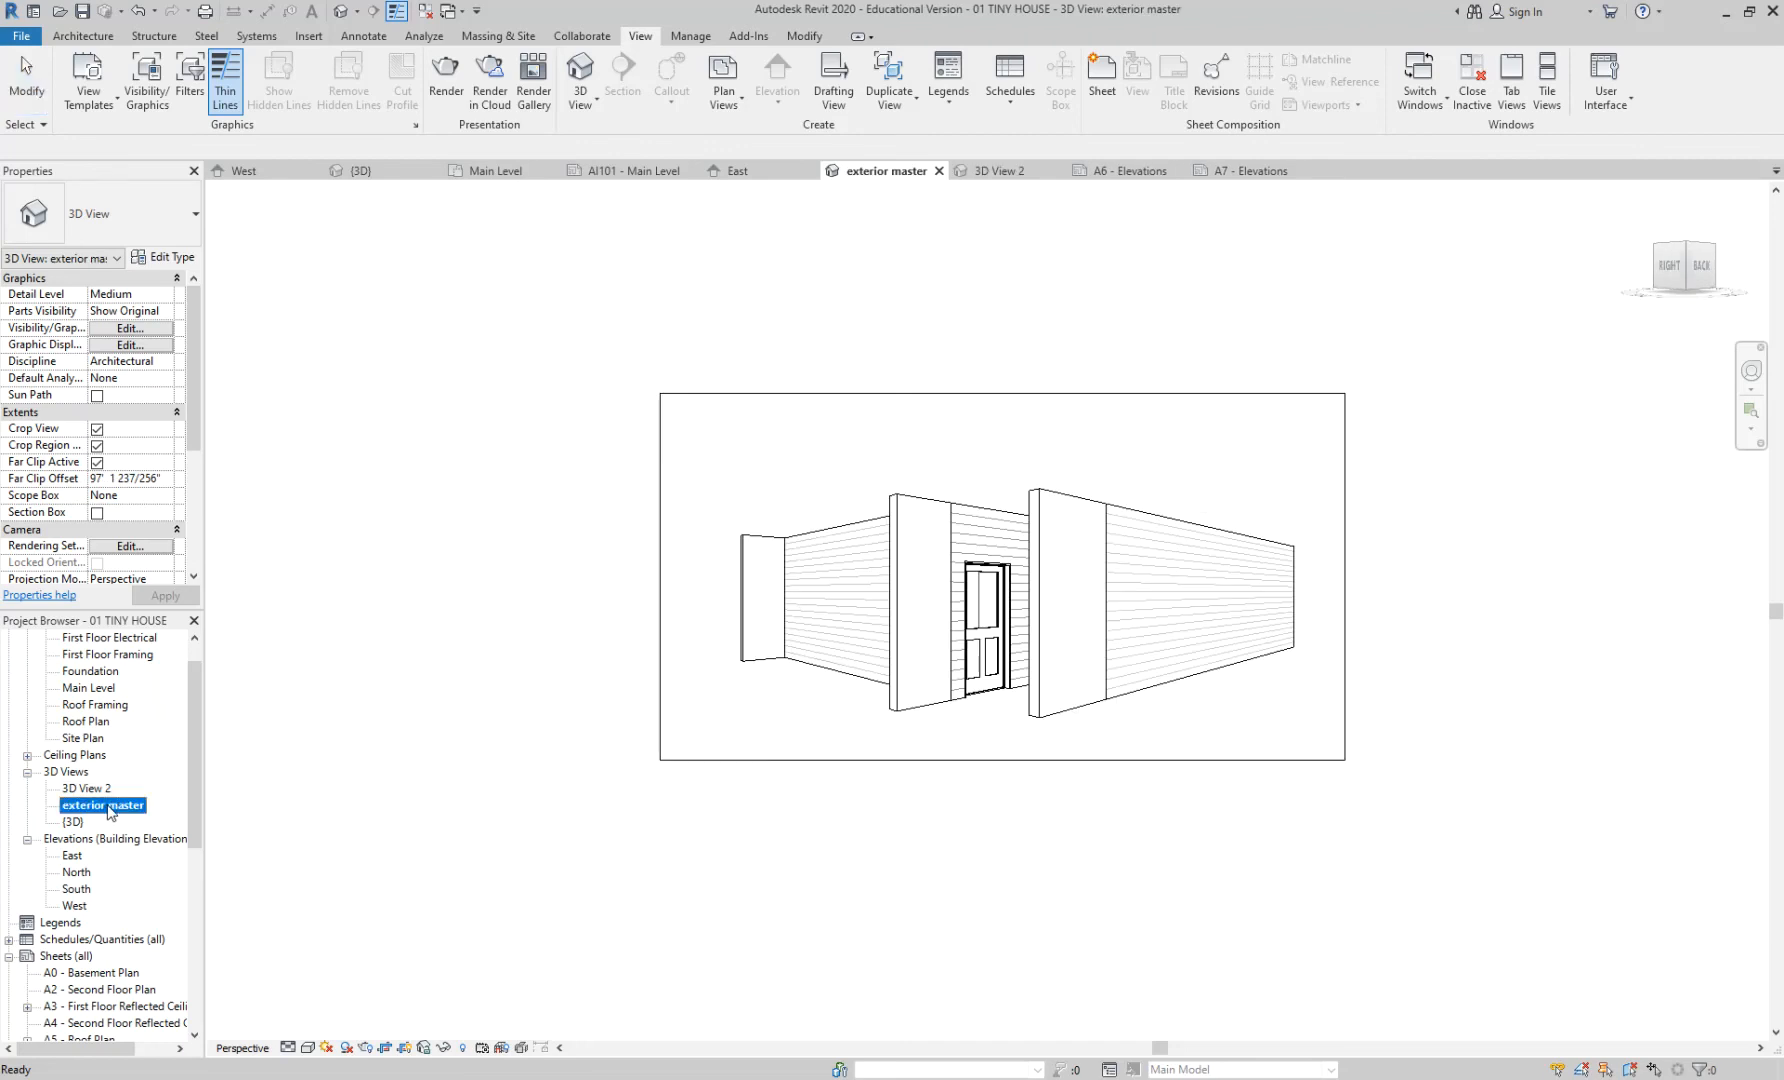
pyautogui.click(192, 647)
pyautogui.press('End')
pyautogui.press('BackSpace')
pyautogui.press('BackSpace')
pyautogui.press('BackSpace')
pyautogui.press('BackSpace')
pyautogui.press('BackSpace')
pyautogui.press('BackSpace')
pyautogui.press('BackSpace')
pyautogui.write('fron')
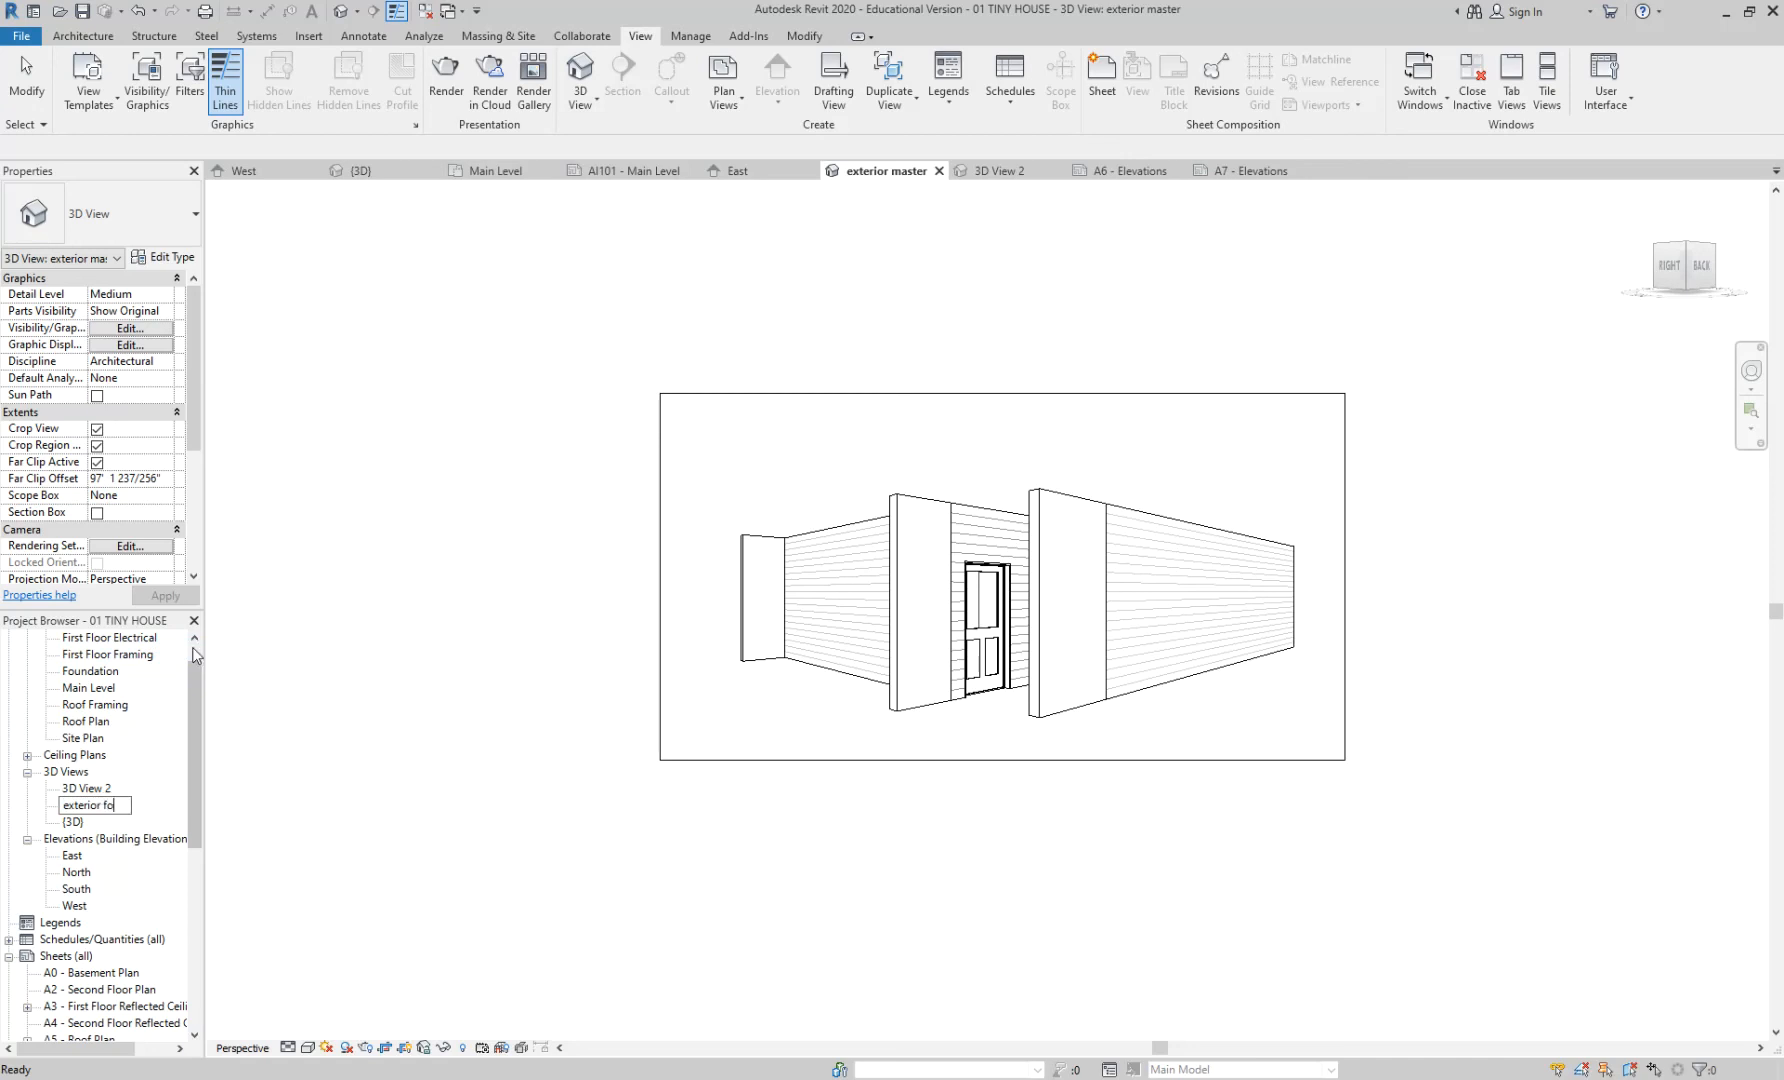
pyautogui.write('t')
pyautogui.press('Return')
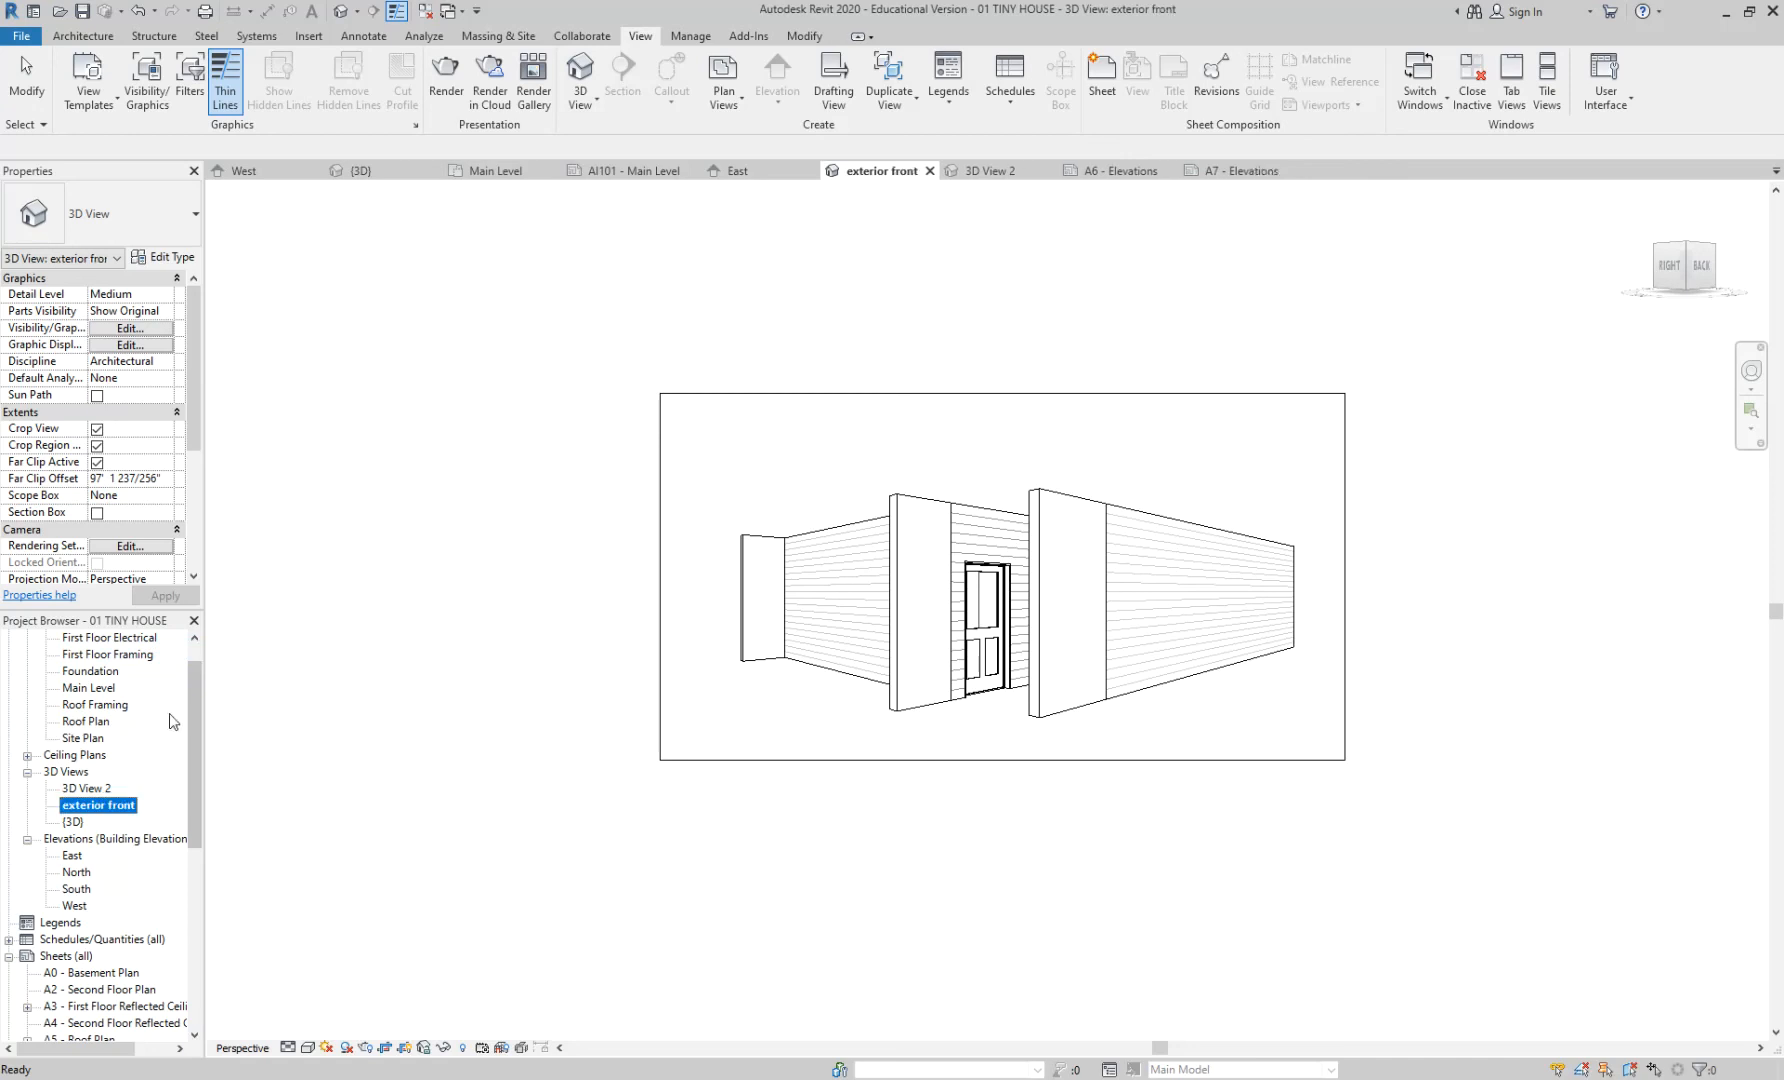
pyautogui.doubleClick(86, 788)
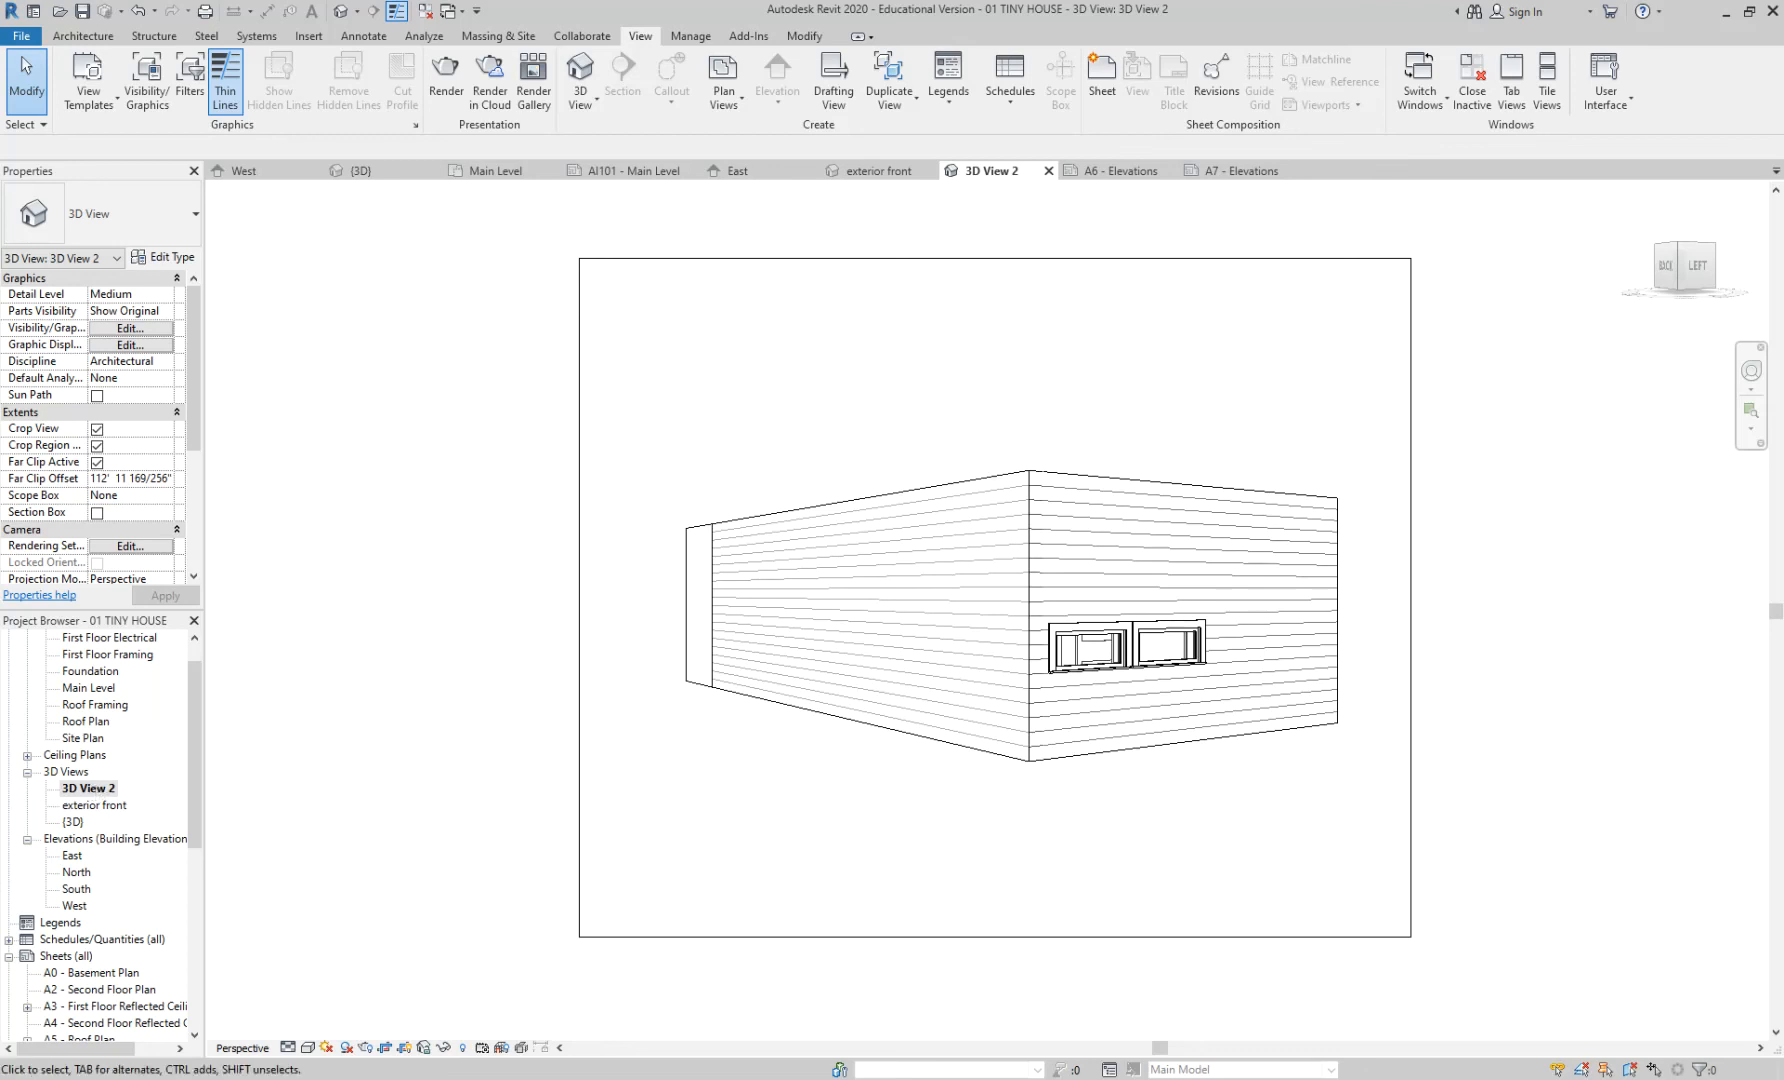
# - Highlight the Canvas assignment's windows and doors requirement, then go to course Announcements
pyautogui.moveTo(617, 1077)
pyautogui.click(800, 1008)
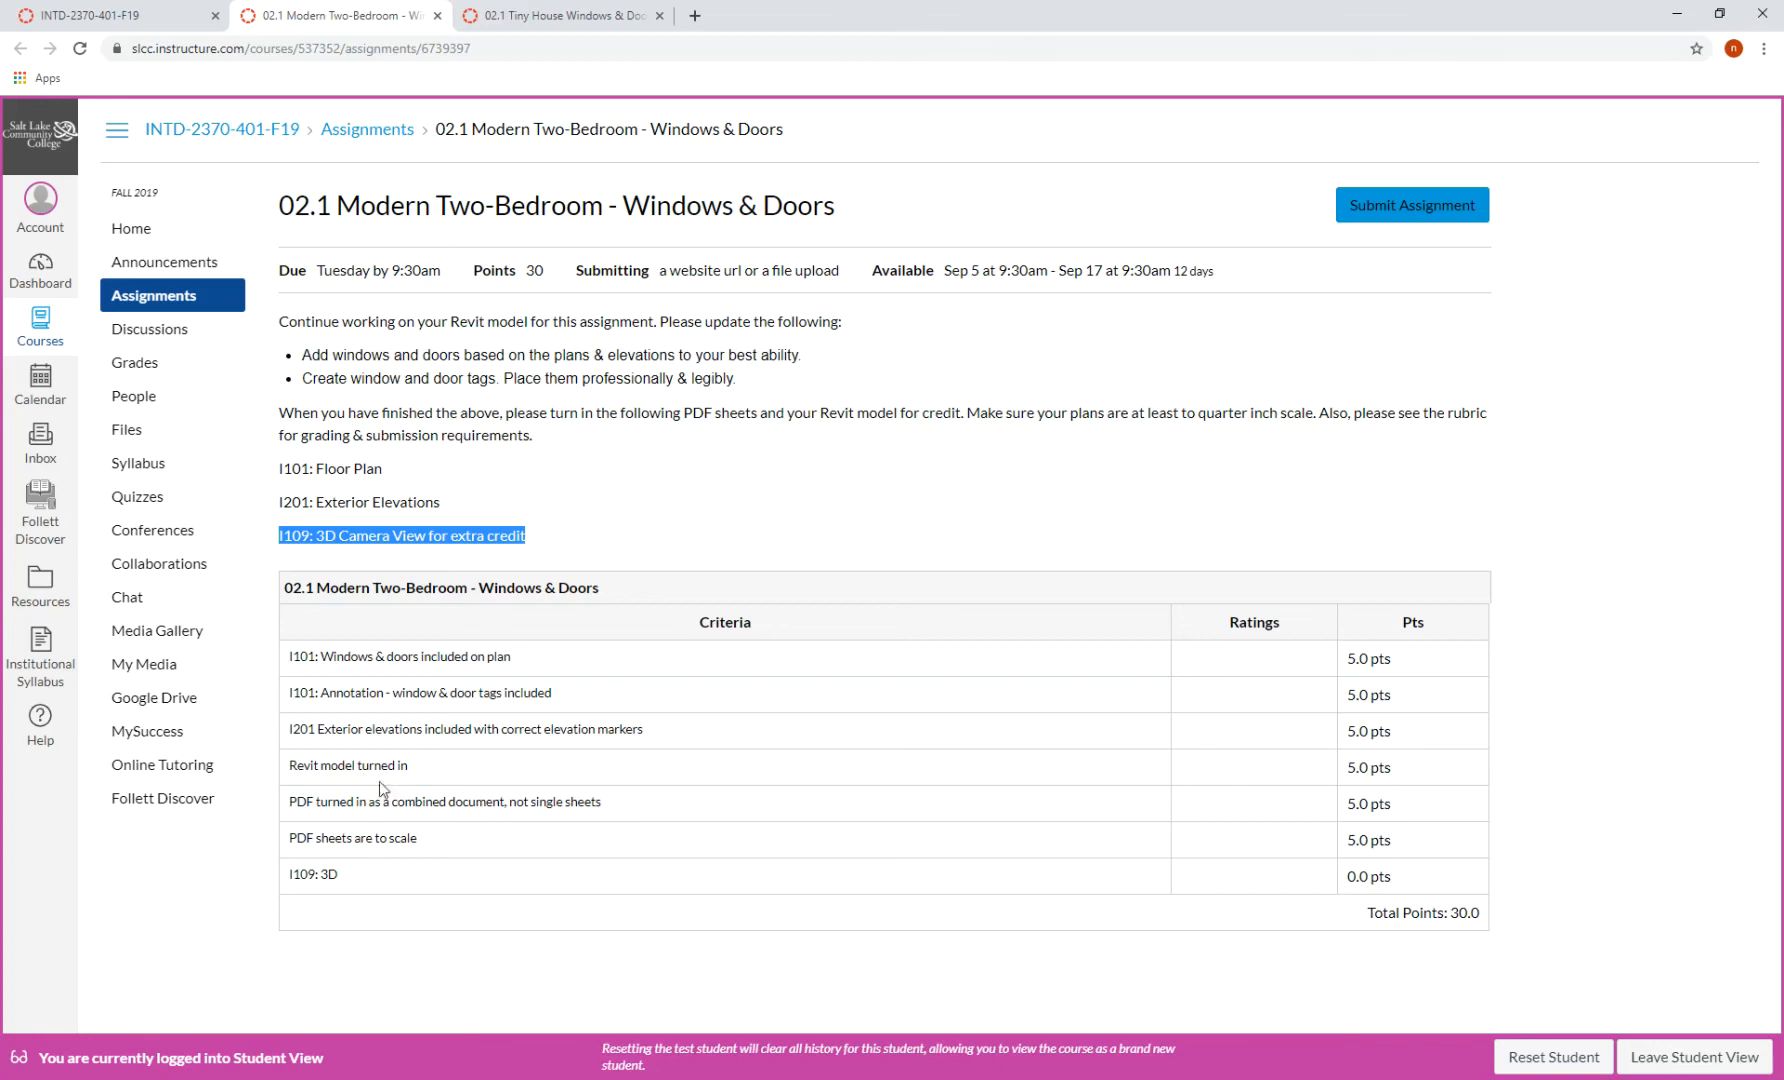
pyautogui.moveTo(333, 355); pyautogui.dragTo(539, 348)
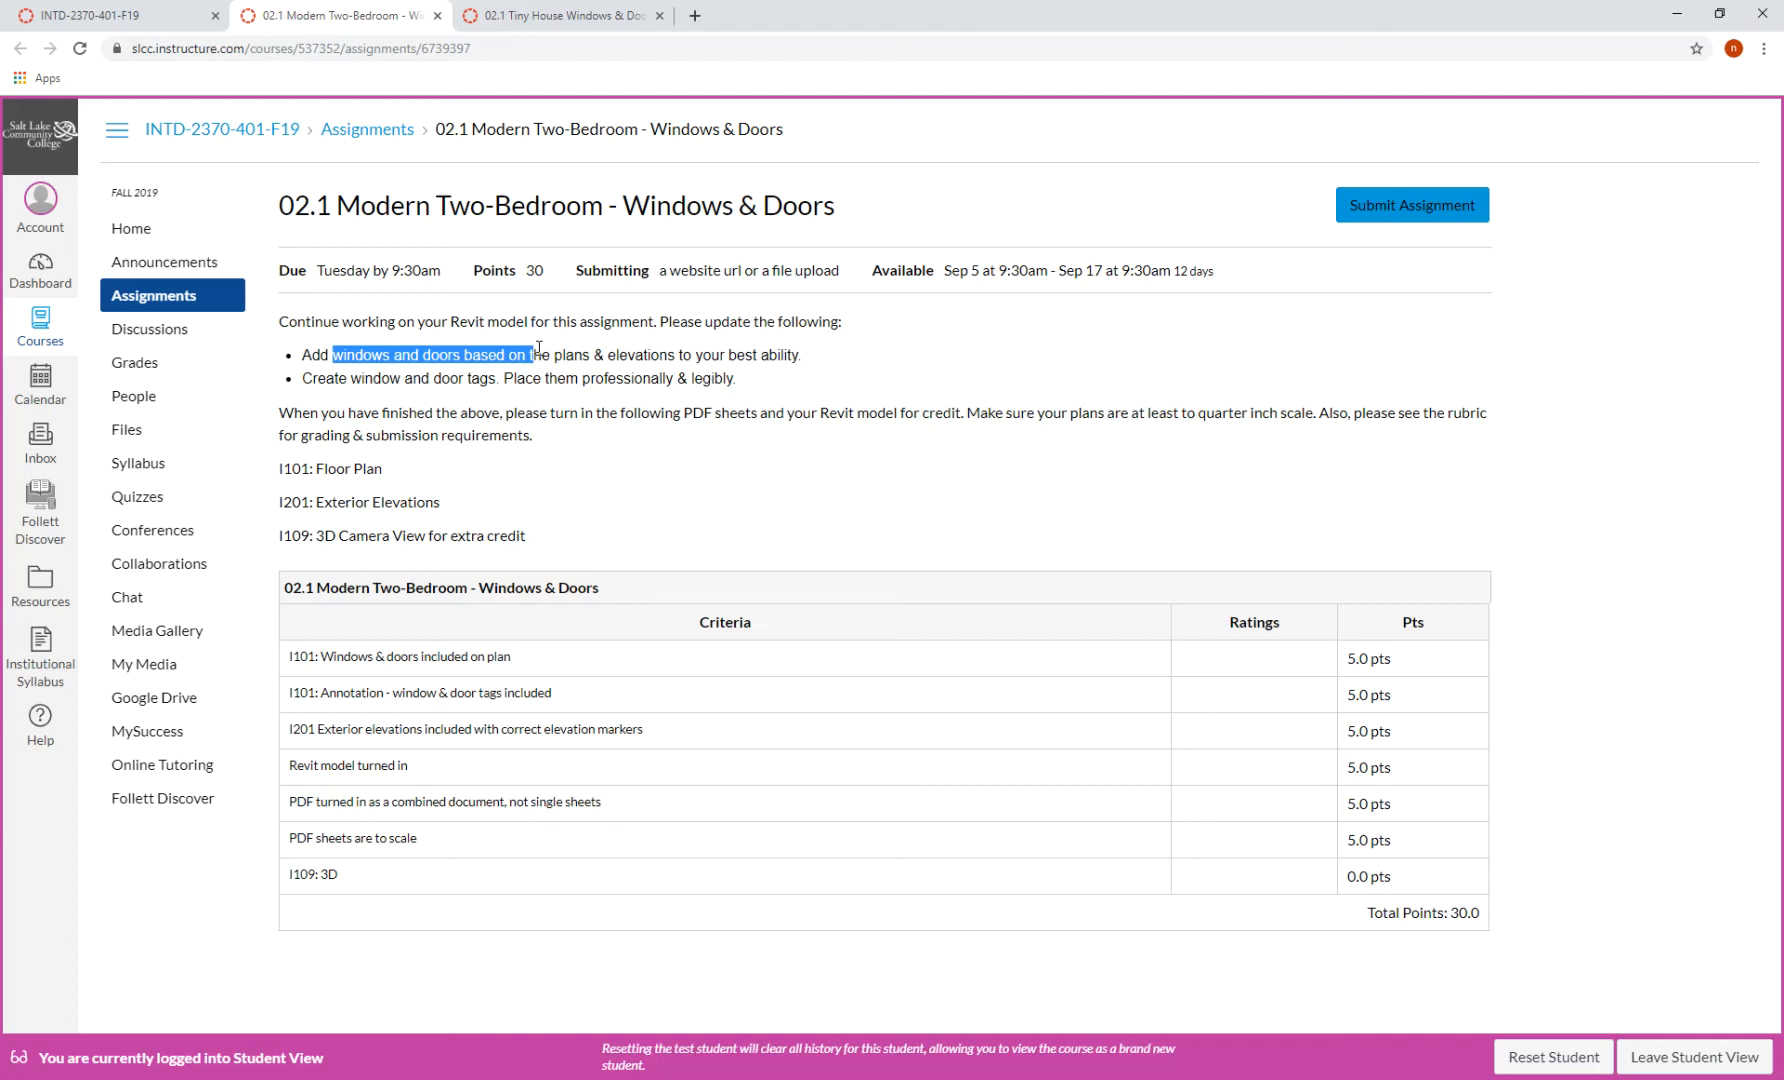
pyautogui.click(620, 398)
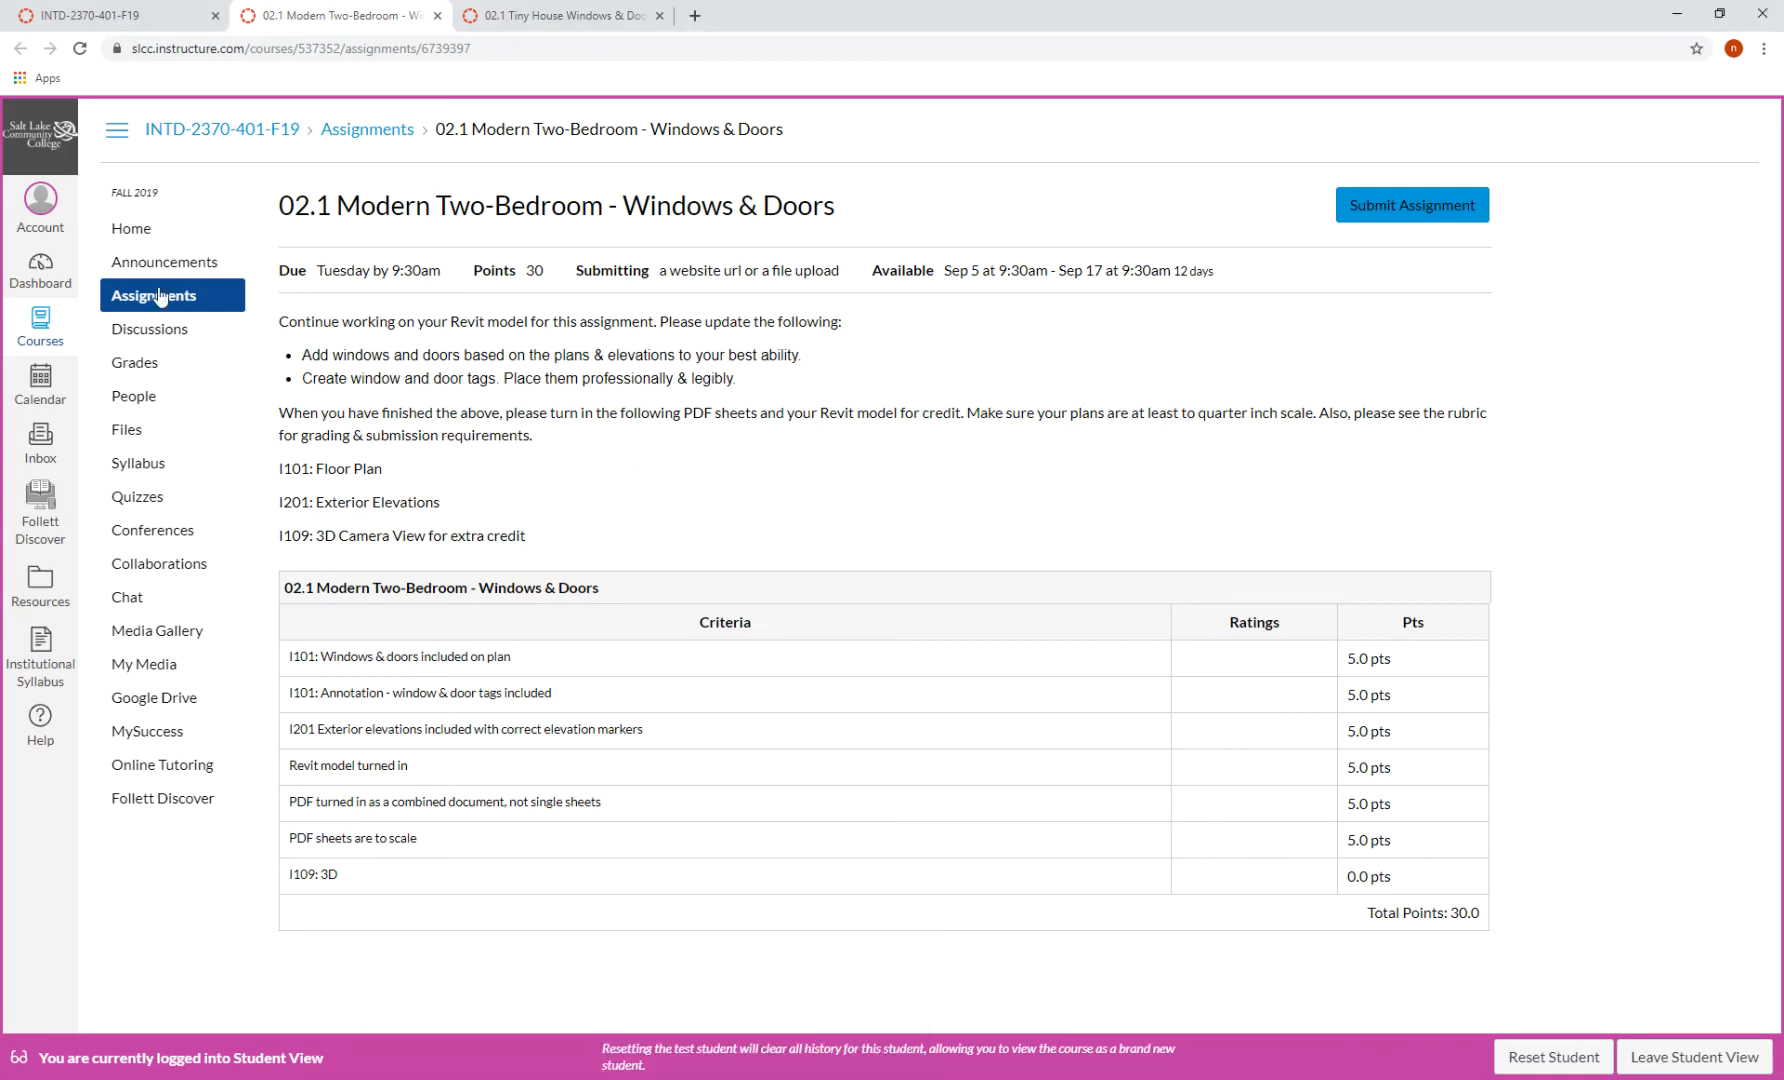
pyautogui.click(158, 264)
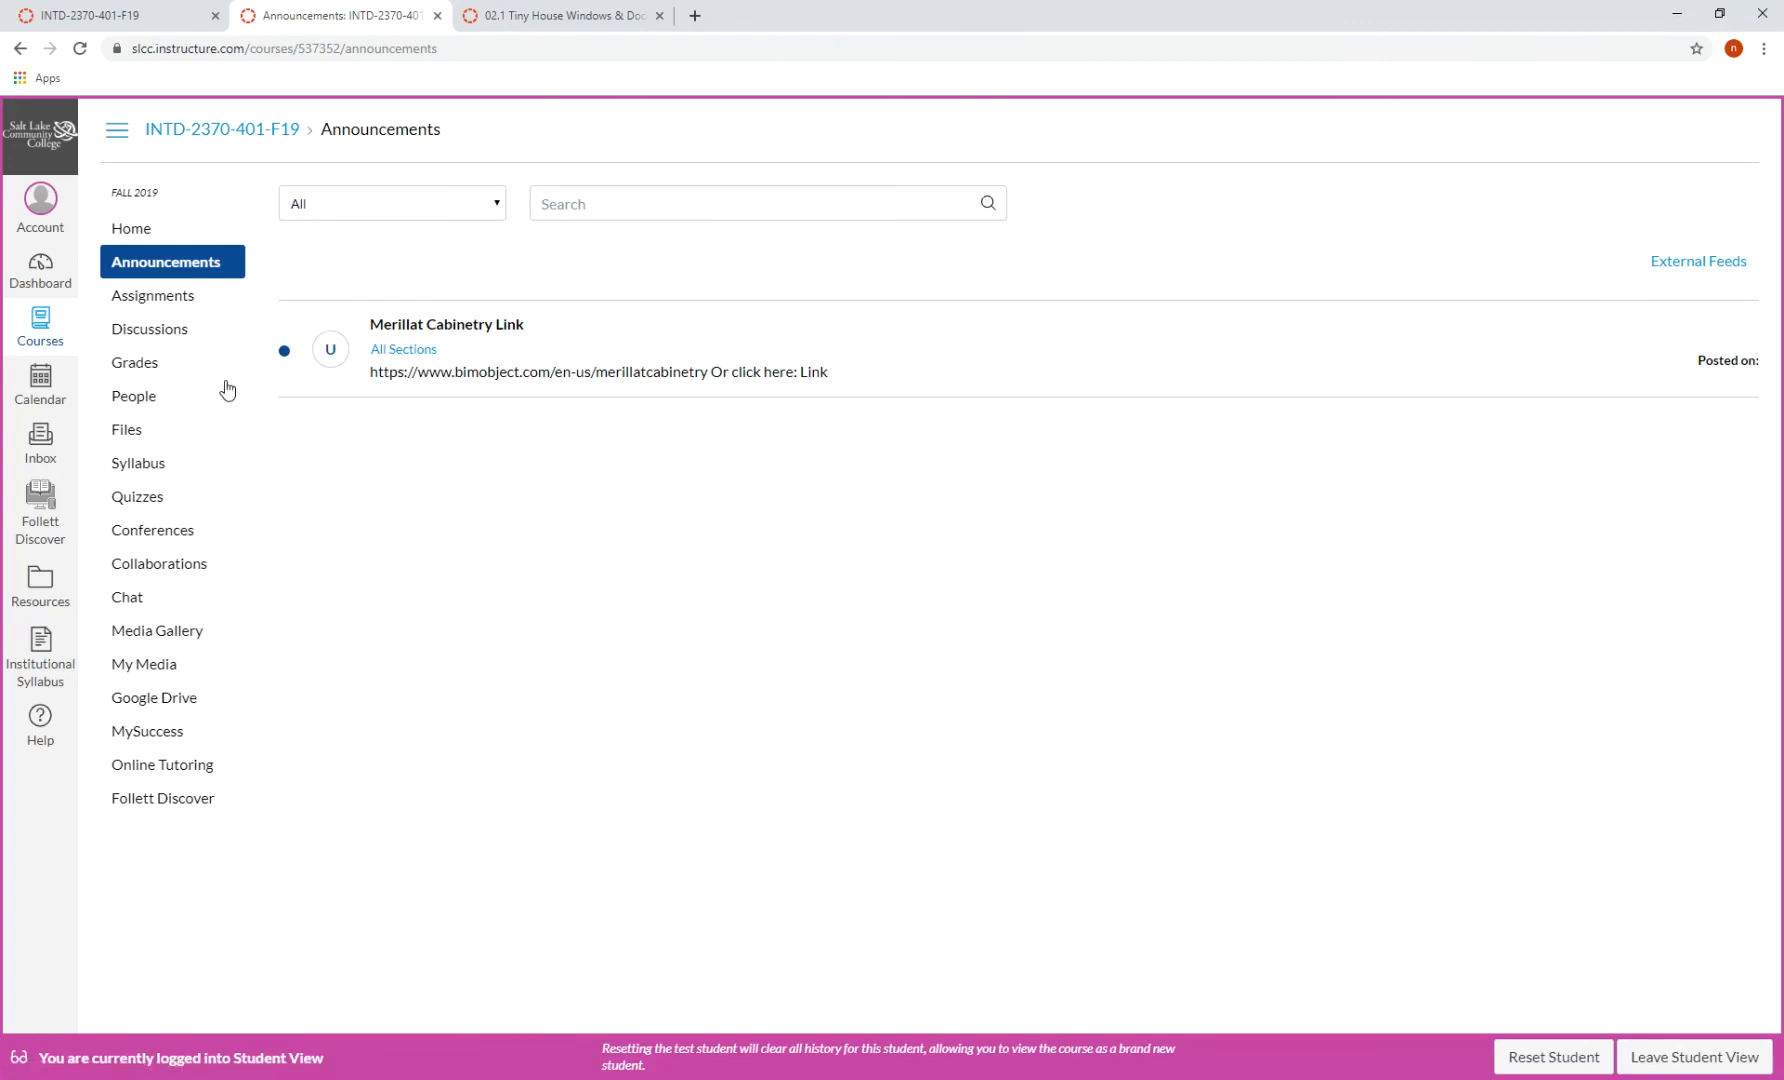
# - Open the Revit Family / BIM Object Links discussion and follow its BIMobject link
pyautogui.click(204, 344)
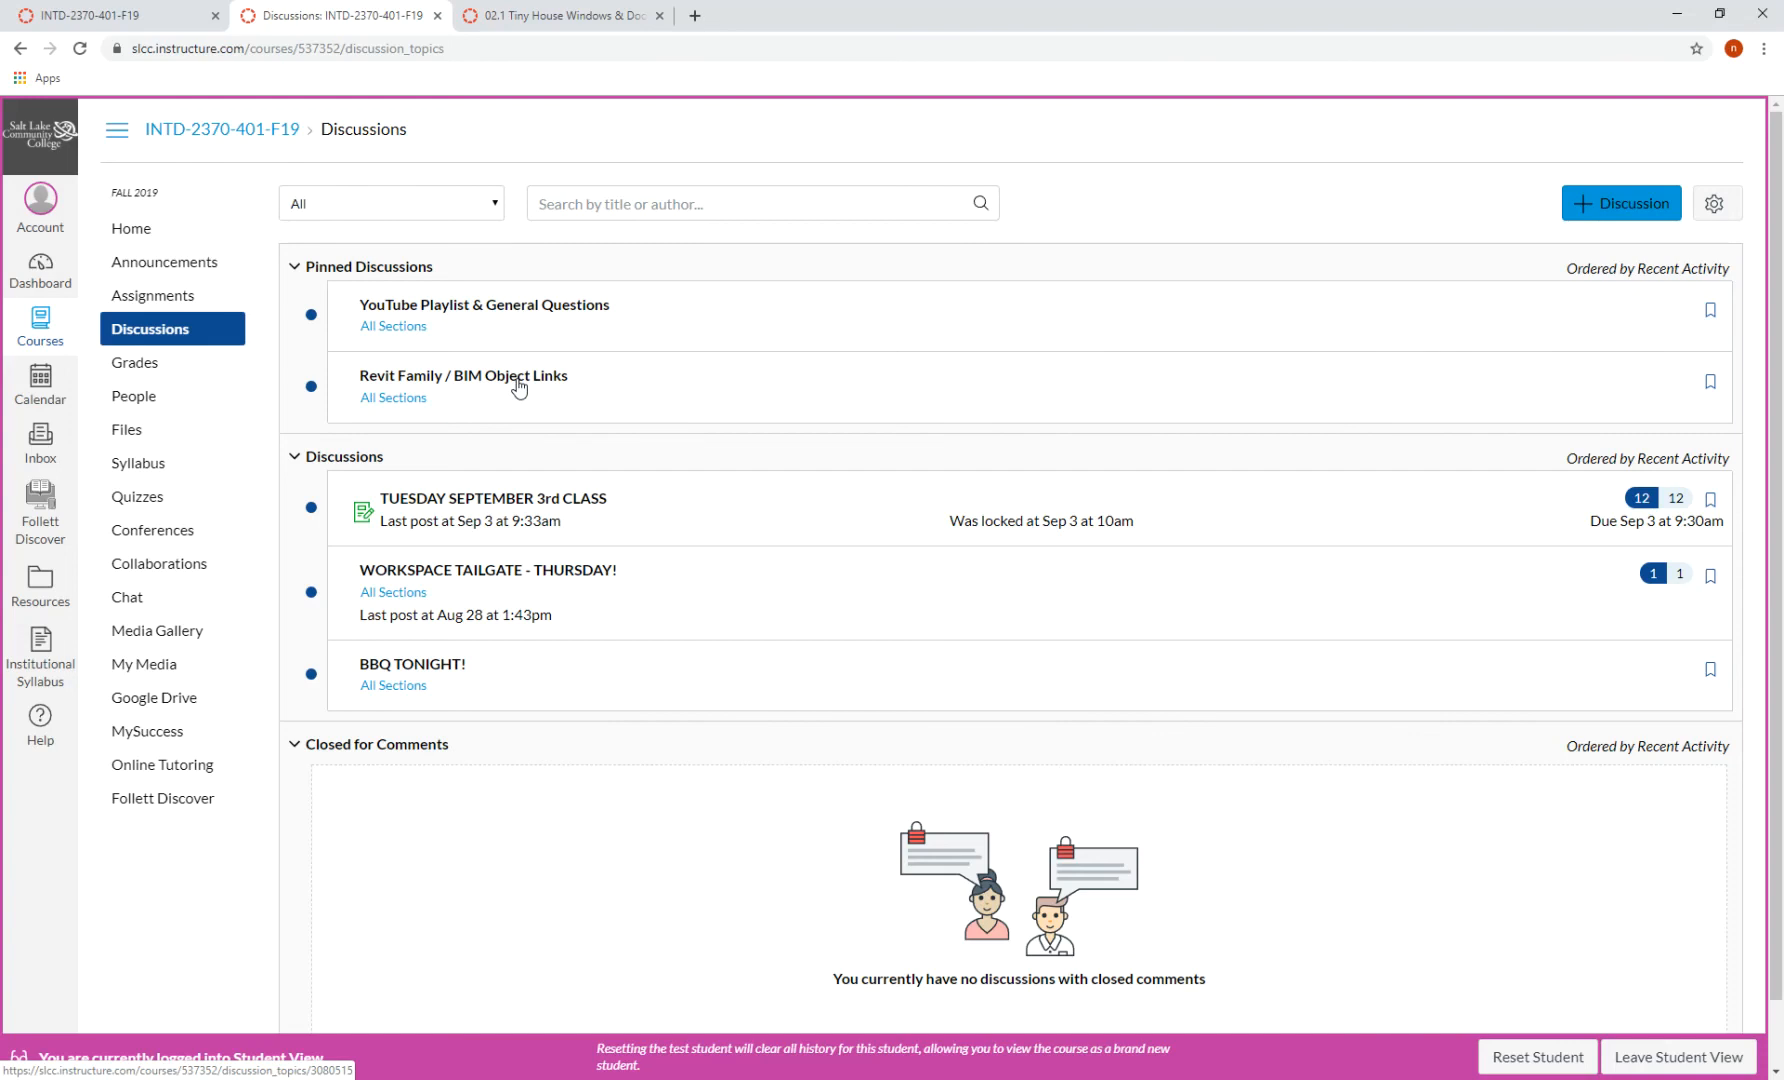
pyautogui.click(518, 388)
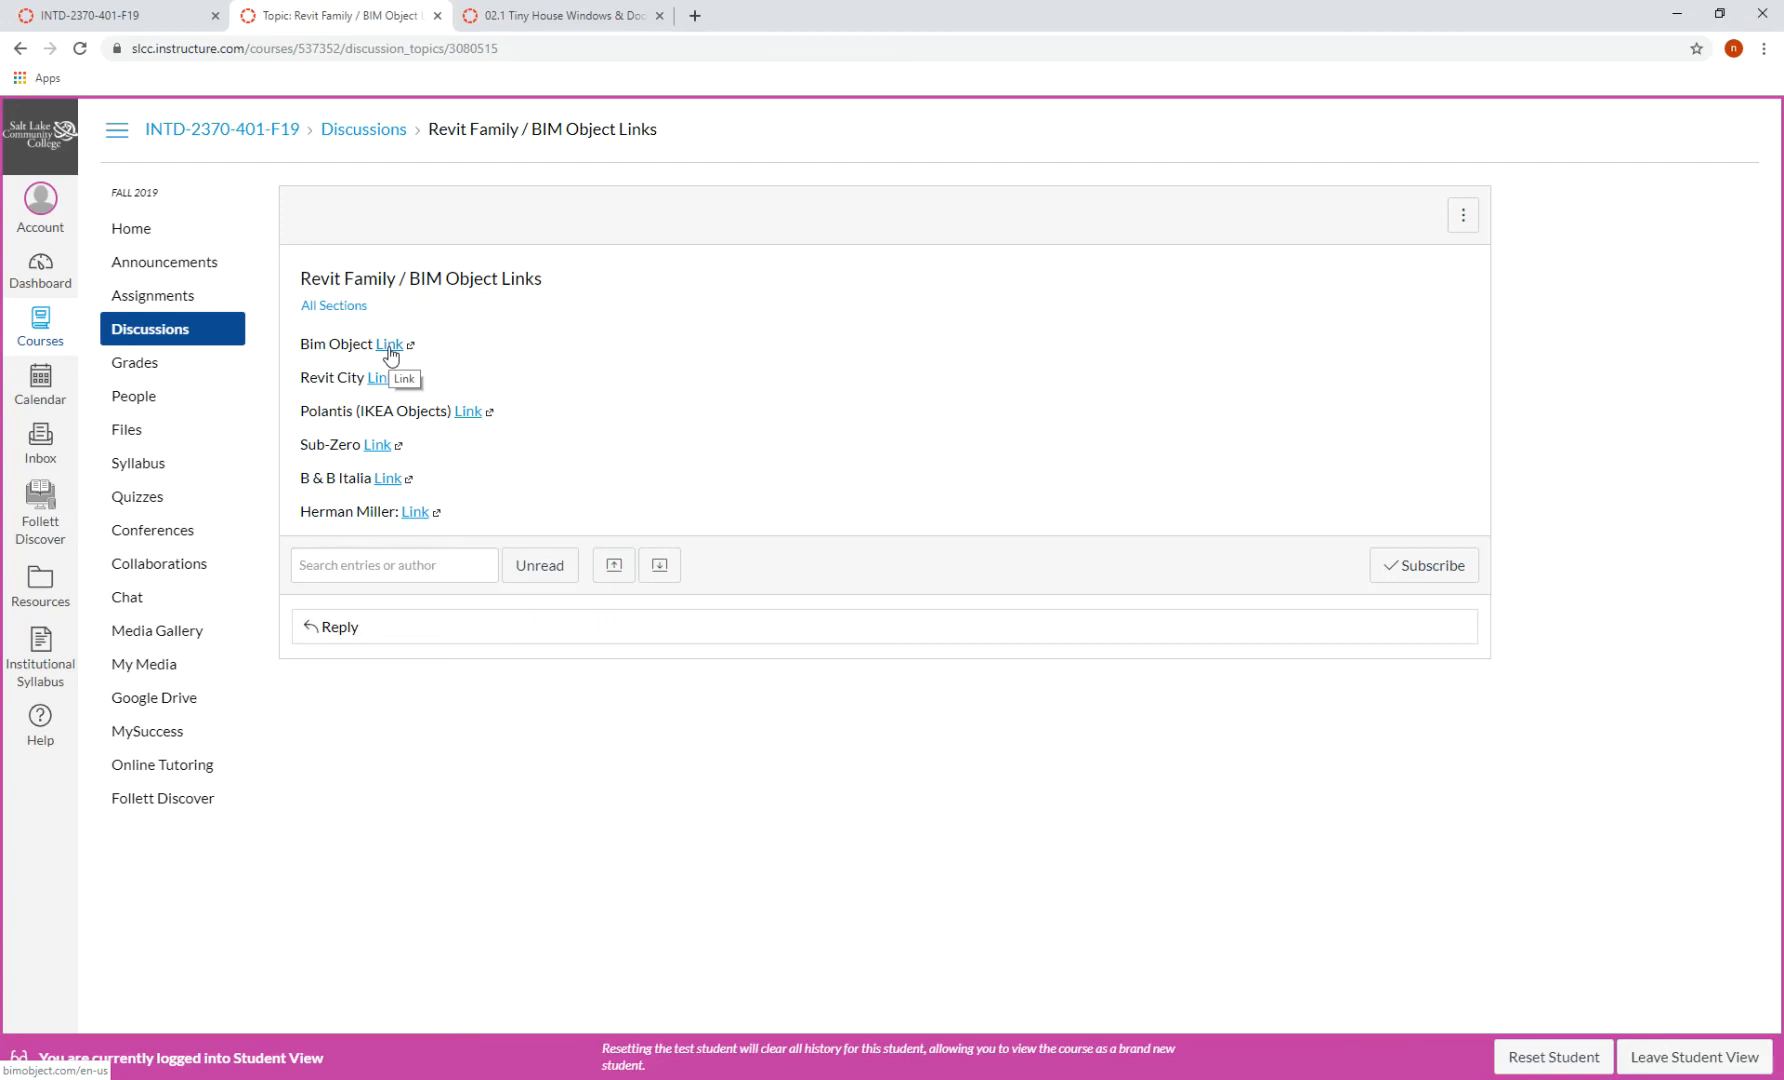
pyautogui.click(390, 346)
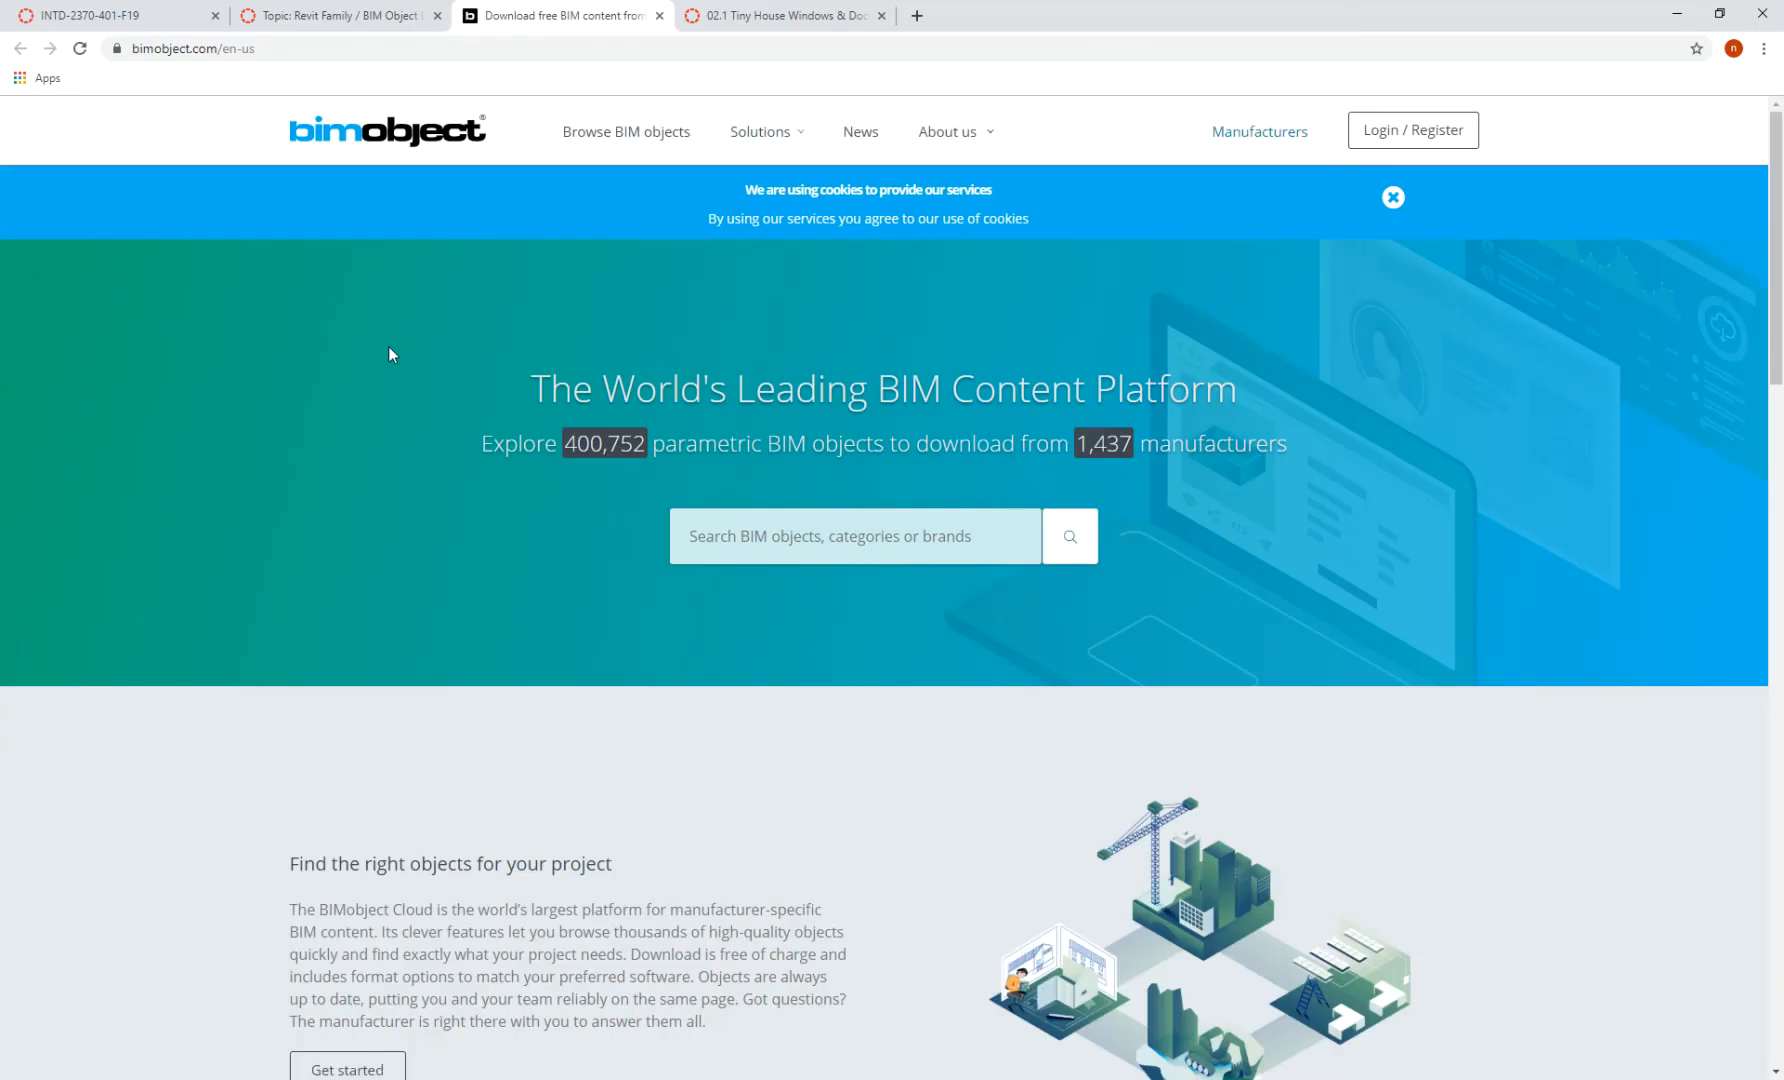
# - Search BIMobject for 'bi fold door' and scroll through the folding-door results
pyautogui.click(791, 538)
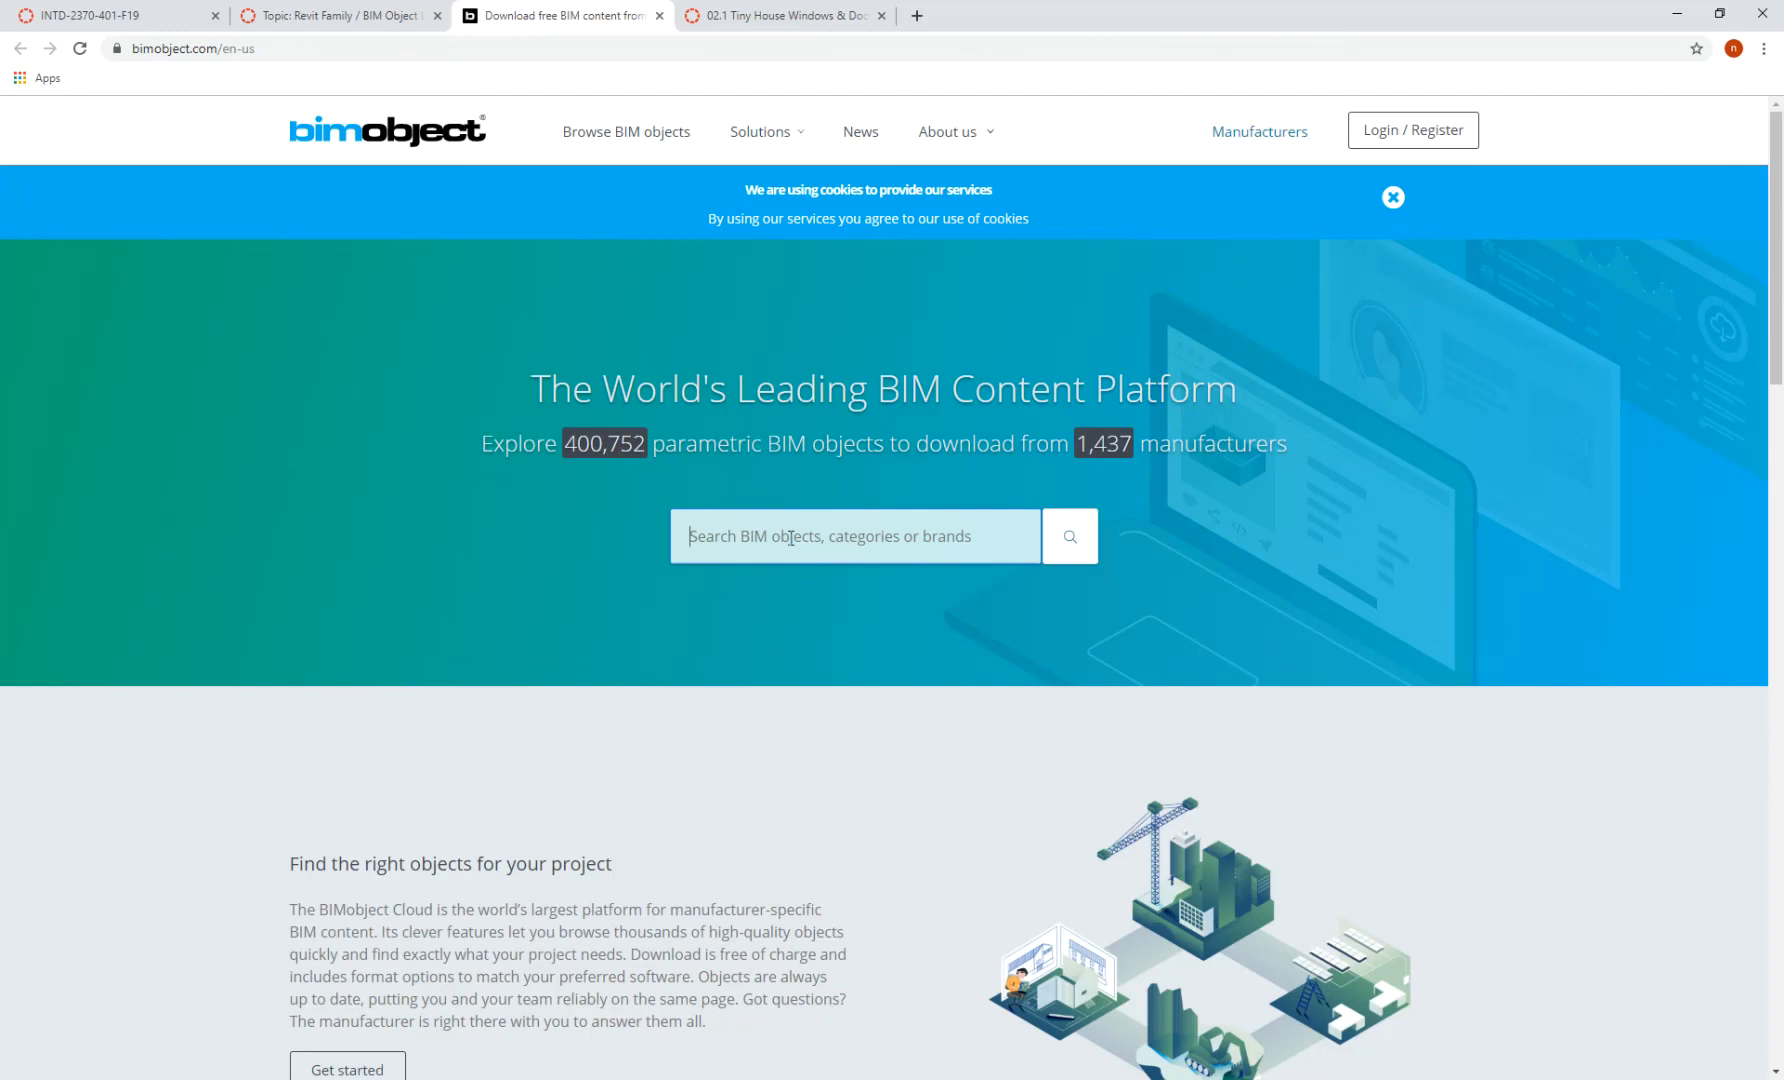
pyautogui.write('bi fold d')
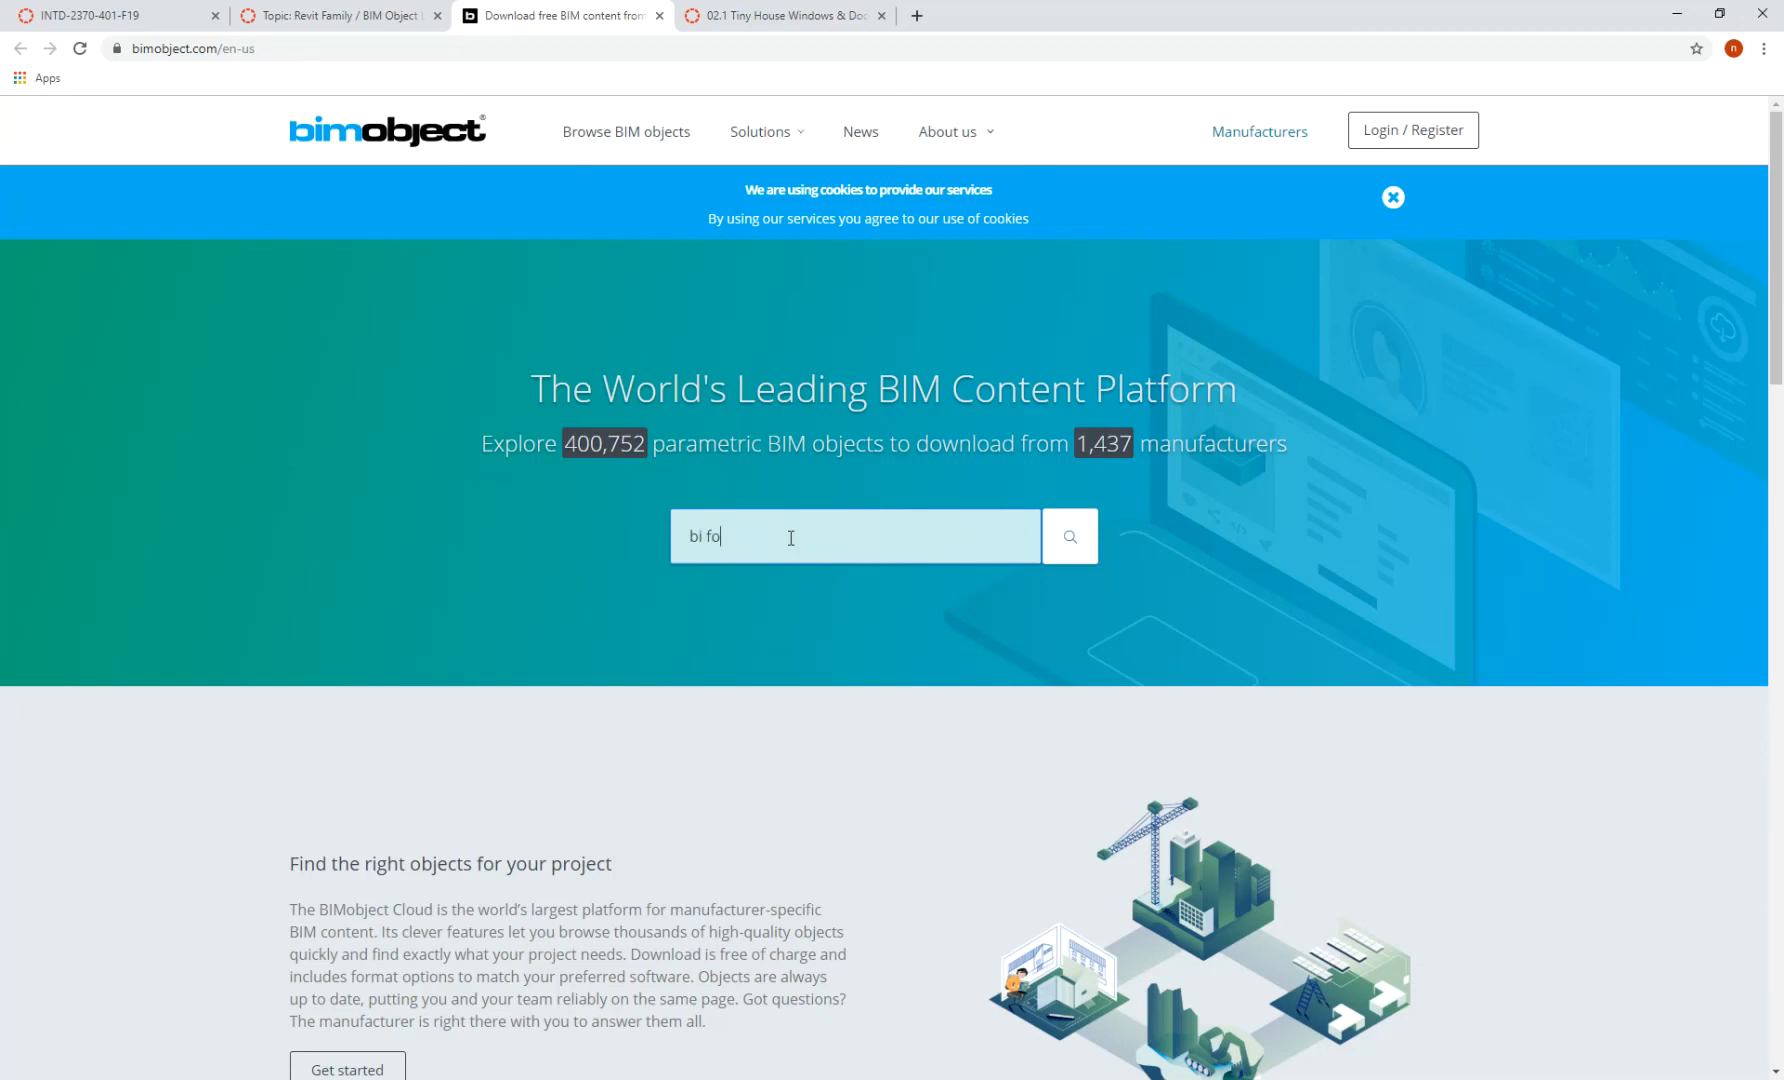
pyautogui.write('oor')
pyautogui.press('Return')
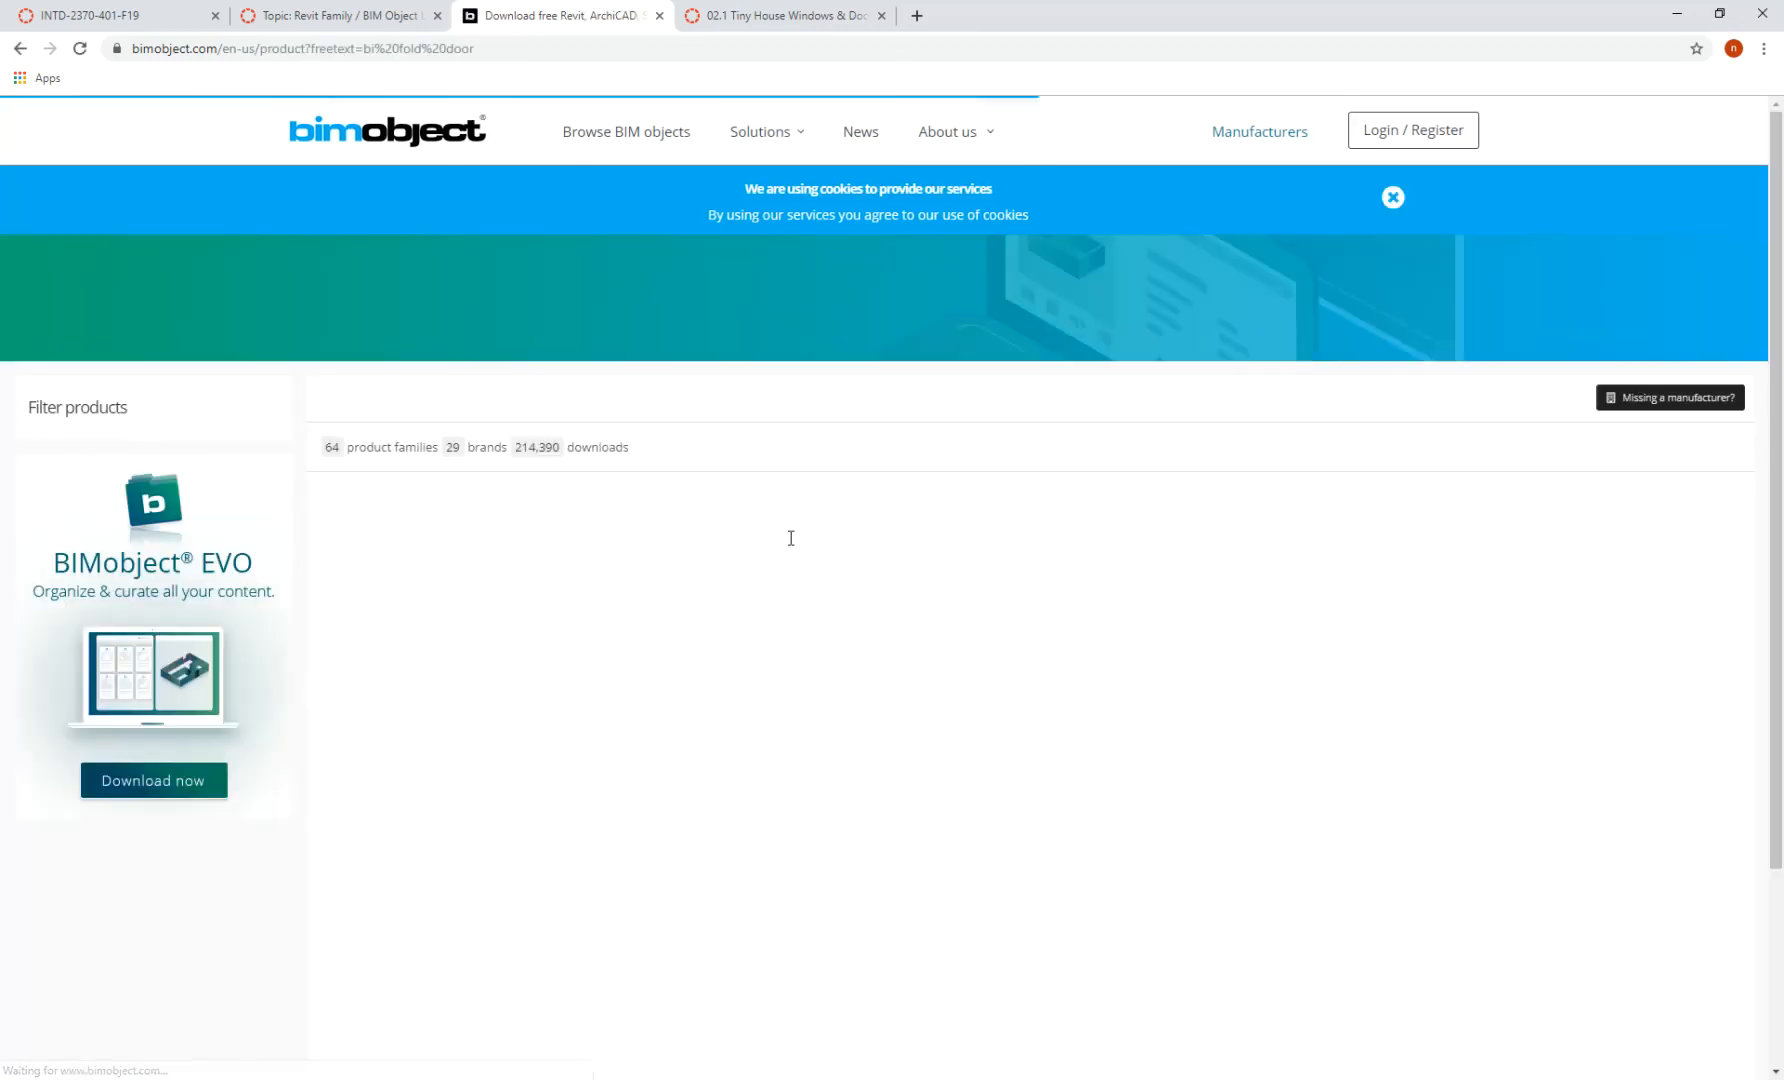
pyautogui.scroll(-2, 1000, 500)
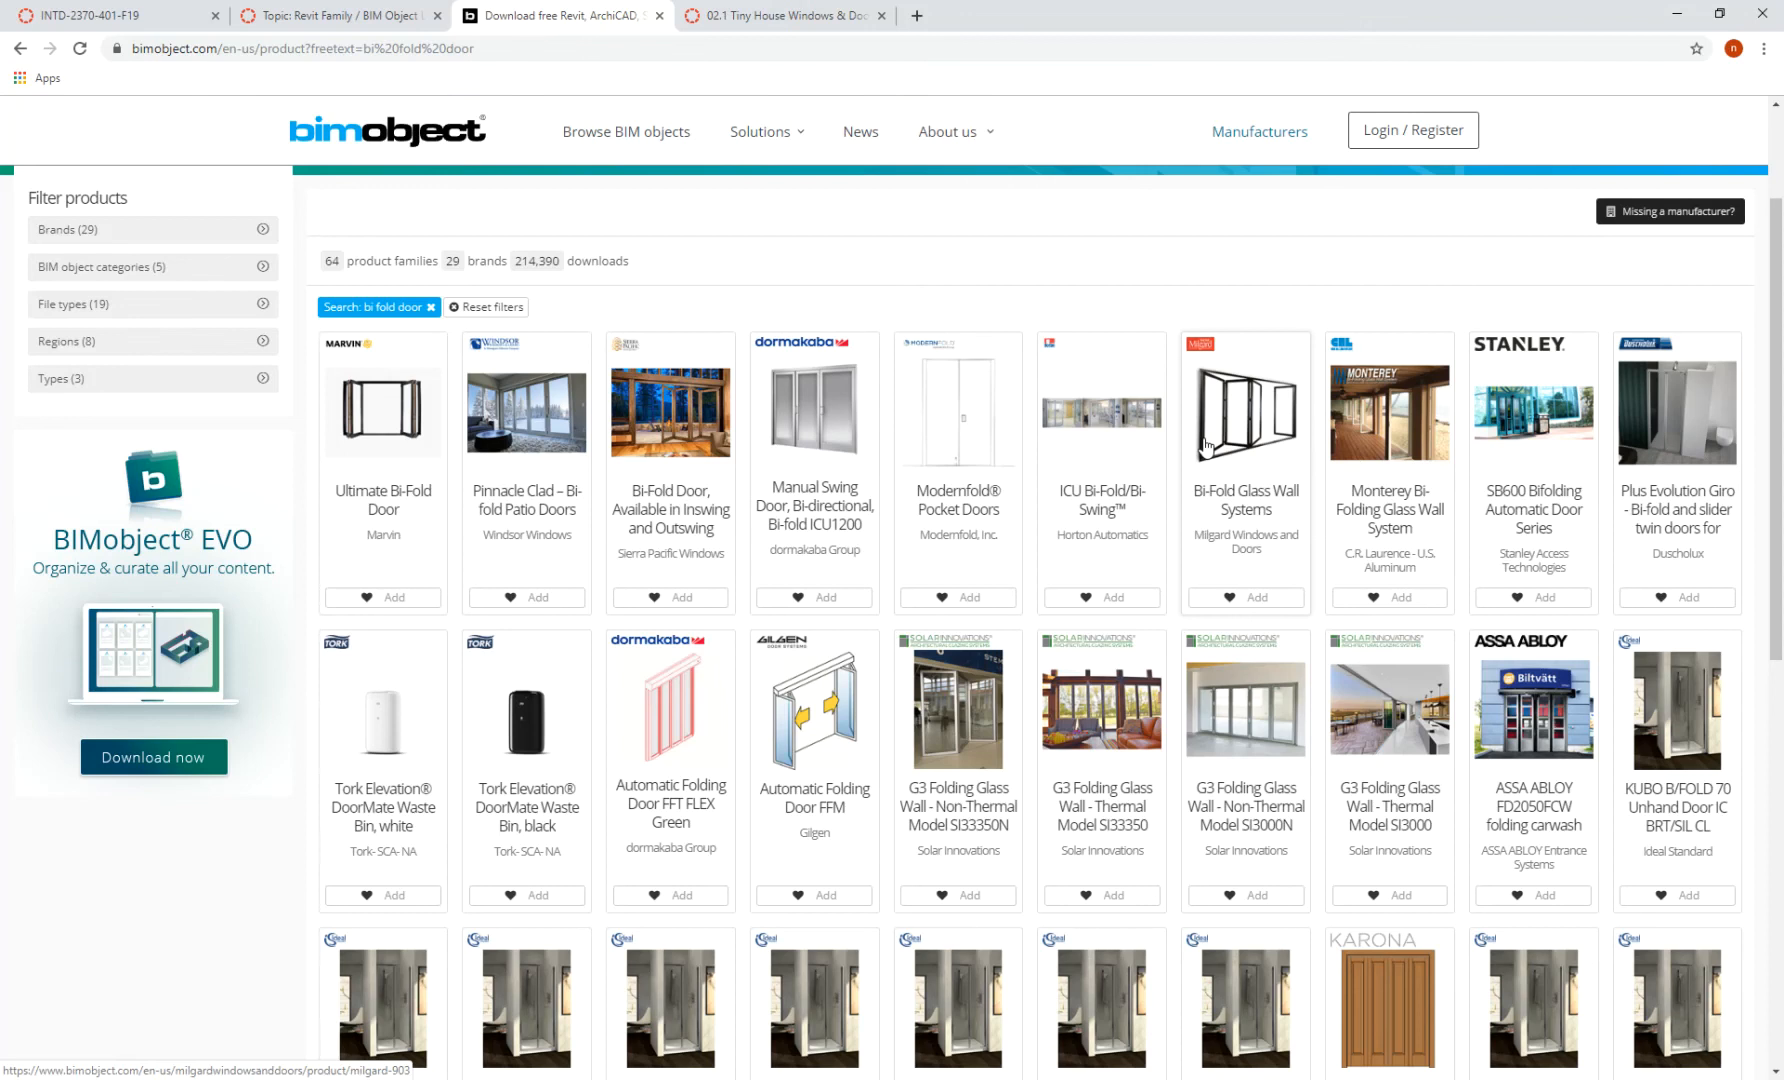
pyautogui.scroll(-1, 1206, 446)
pyautogui.scroll(-4, 1206, 446)
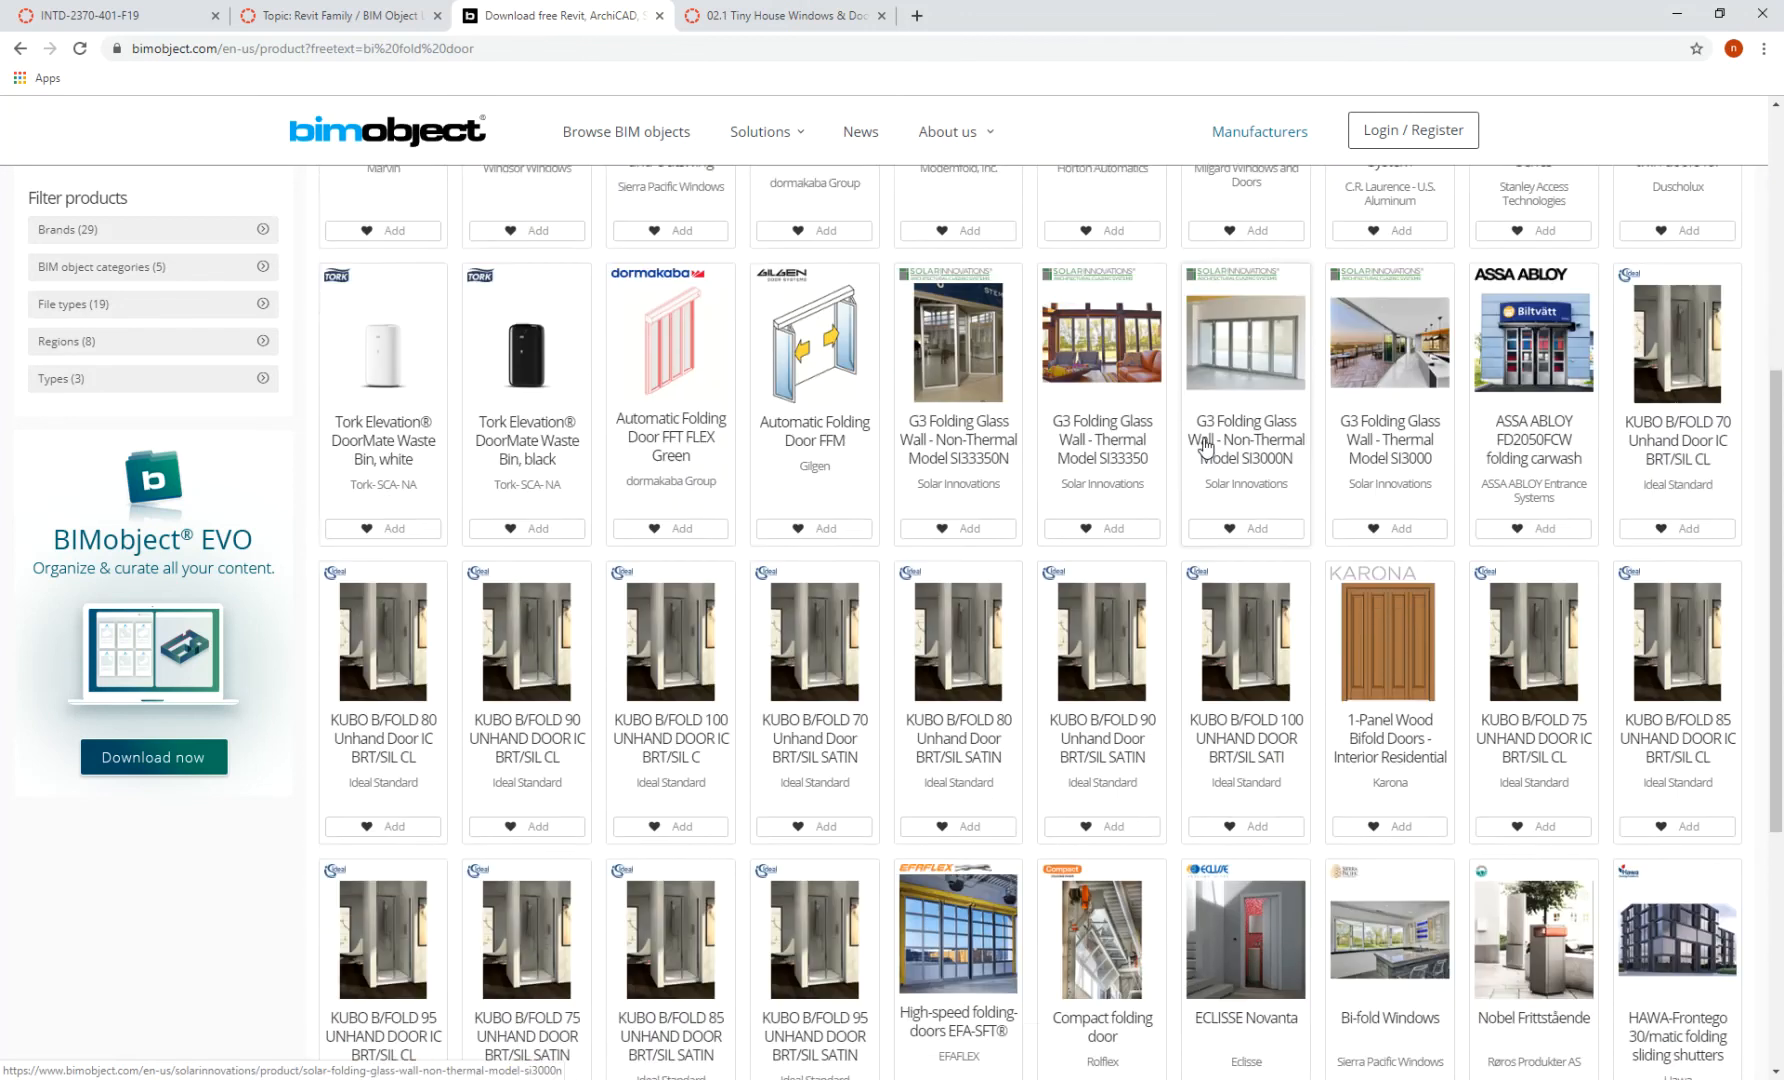
pyautogui.scroll(-4, 1206, 446)
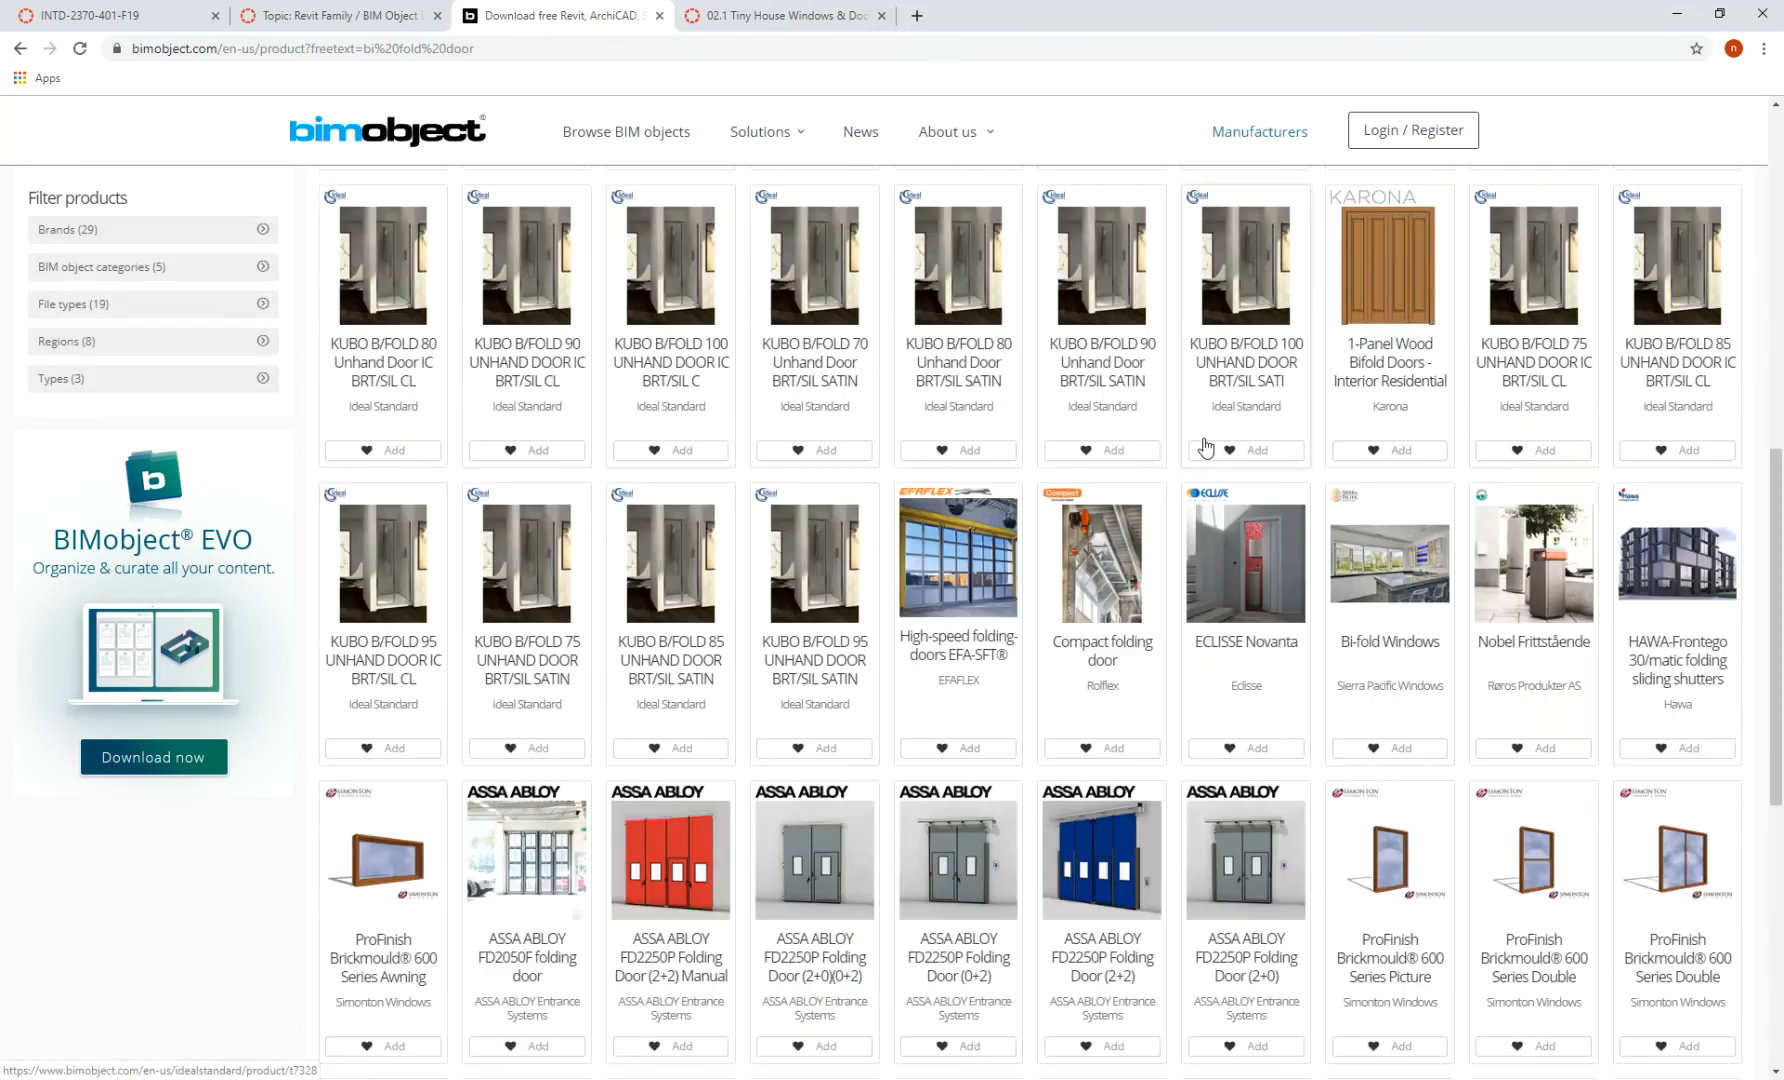
pyautogui.scroll(-5, 677, 777)
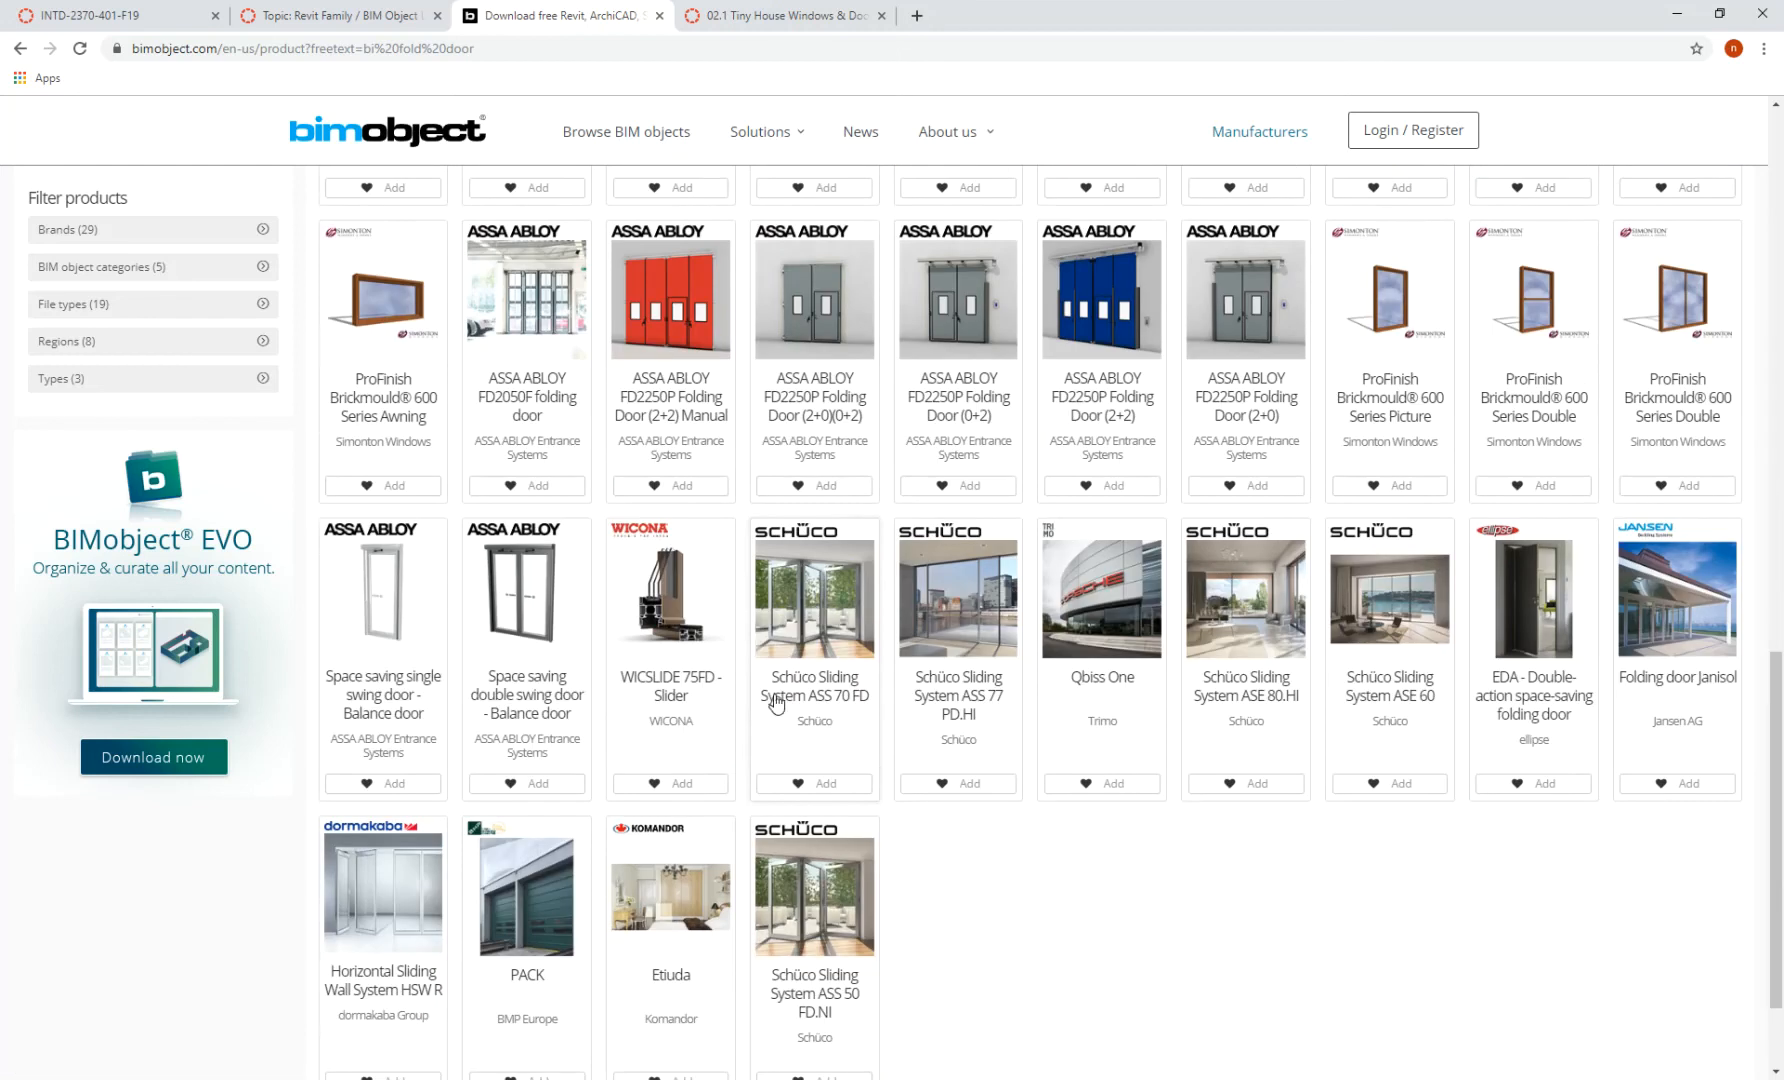
pyautogui.scroll(4, 1200, 700)
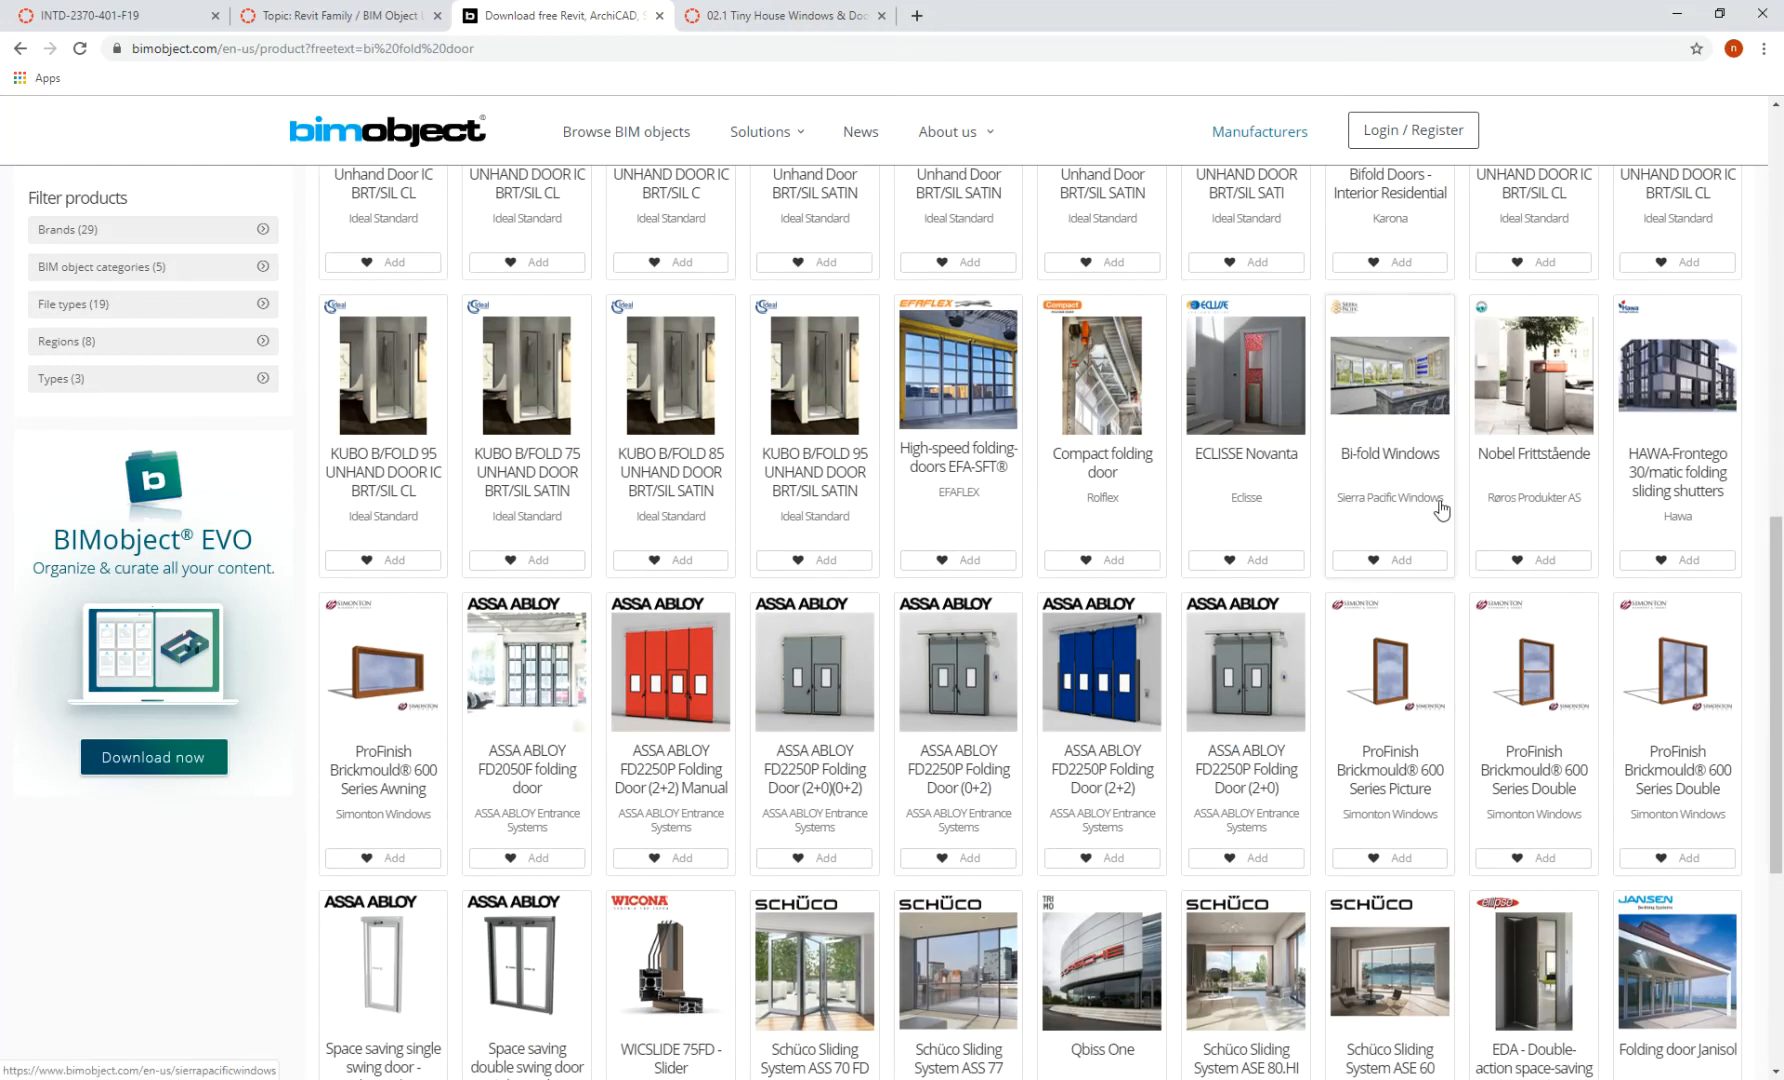
pyautogui.scroll(3, 1400, 450)
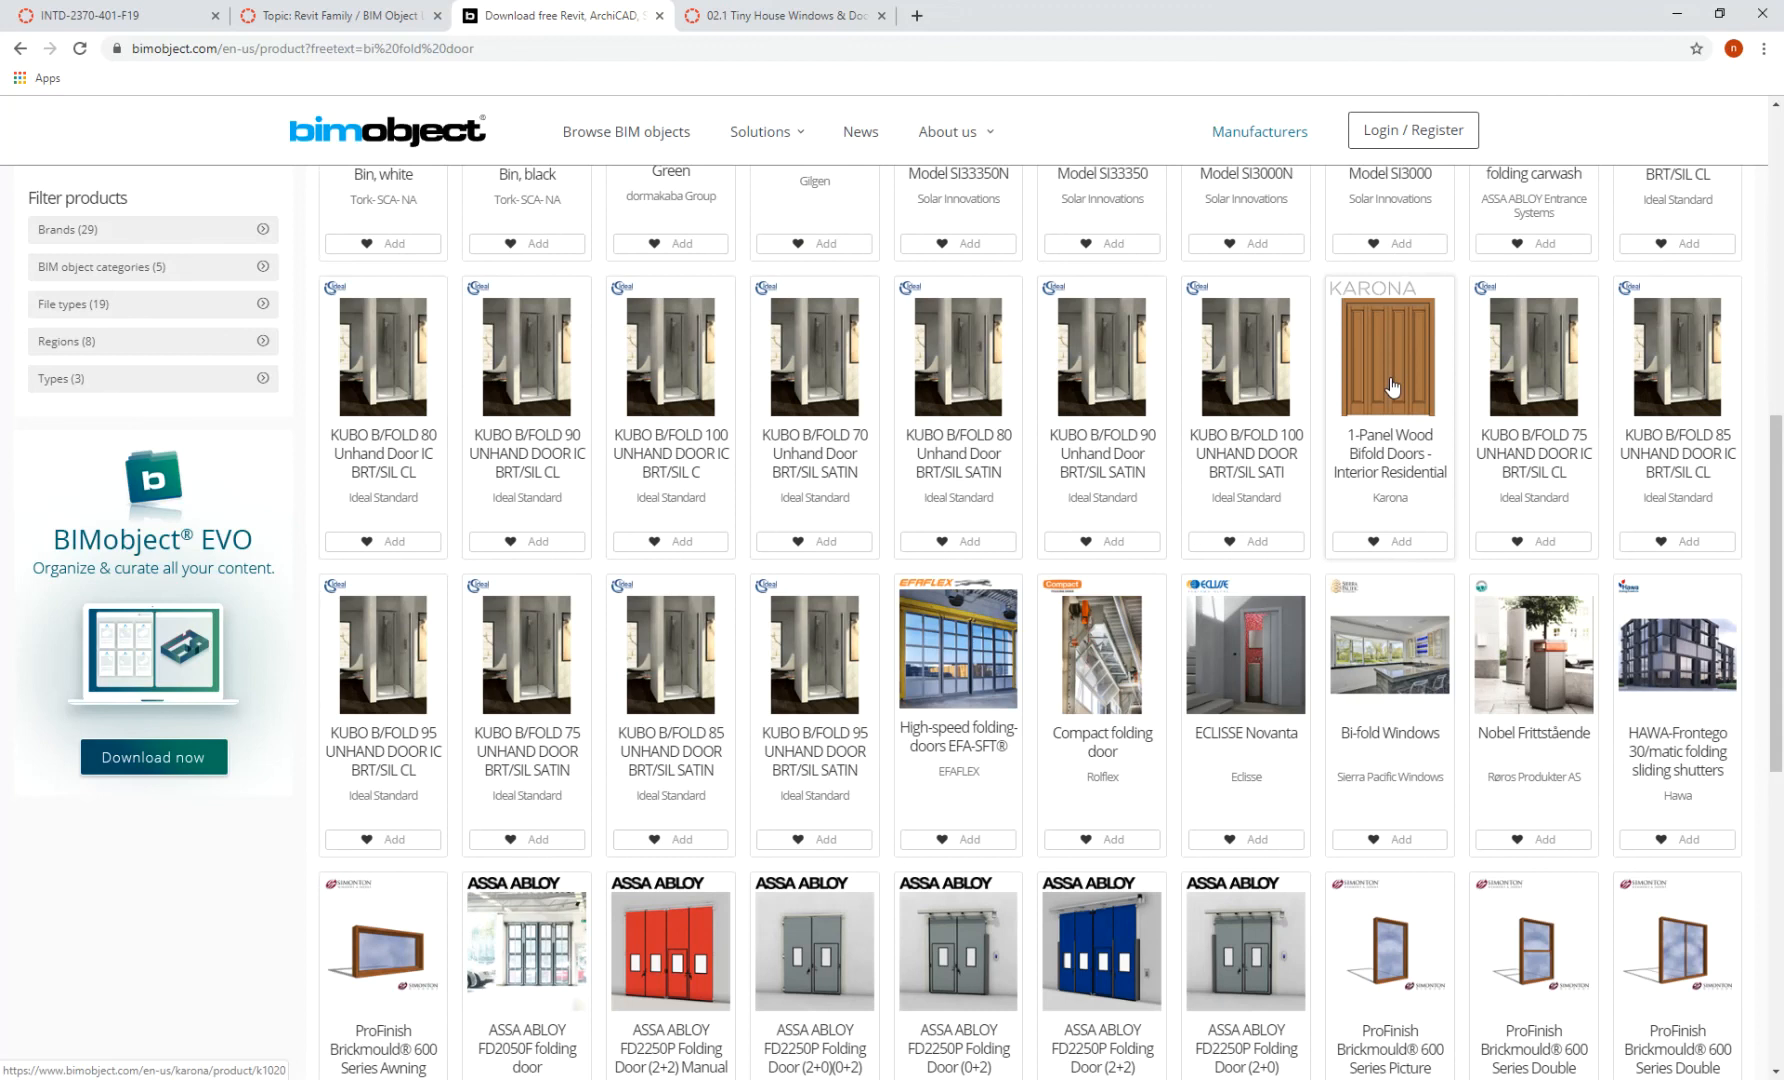
# - Back in the Canvas links discussion, open the Revit City link in a new tab
pyautogui.click(397, 18)
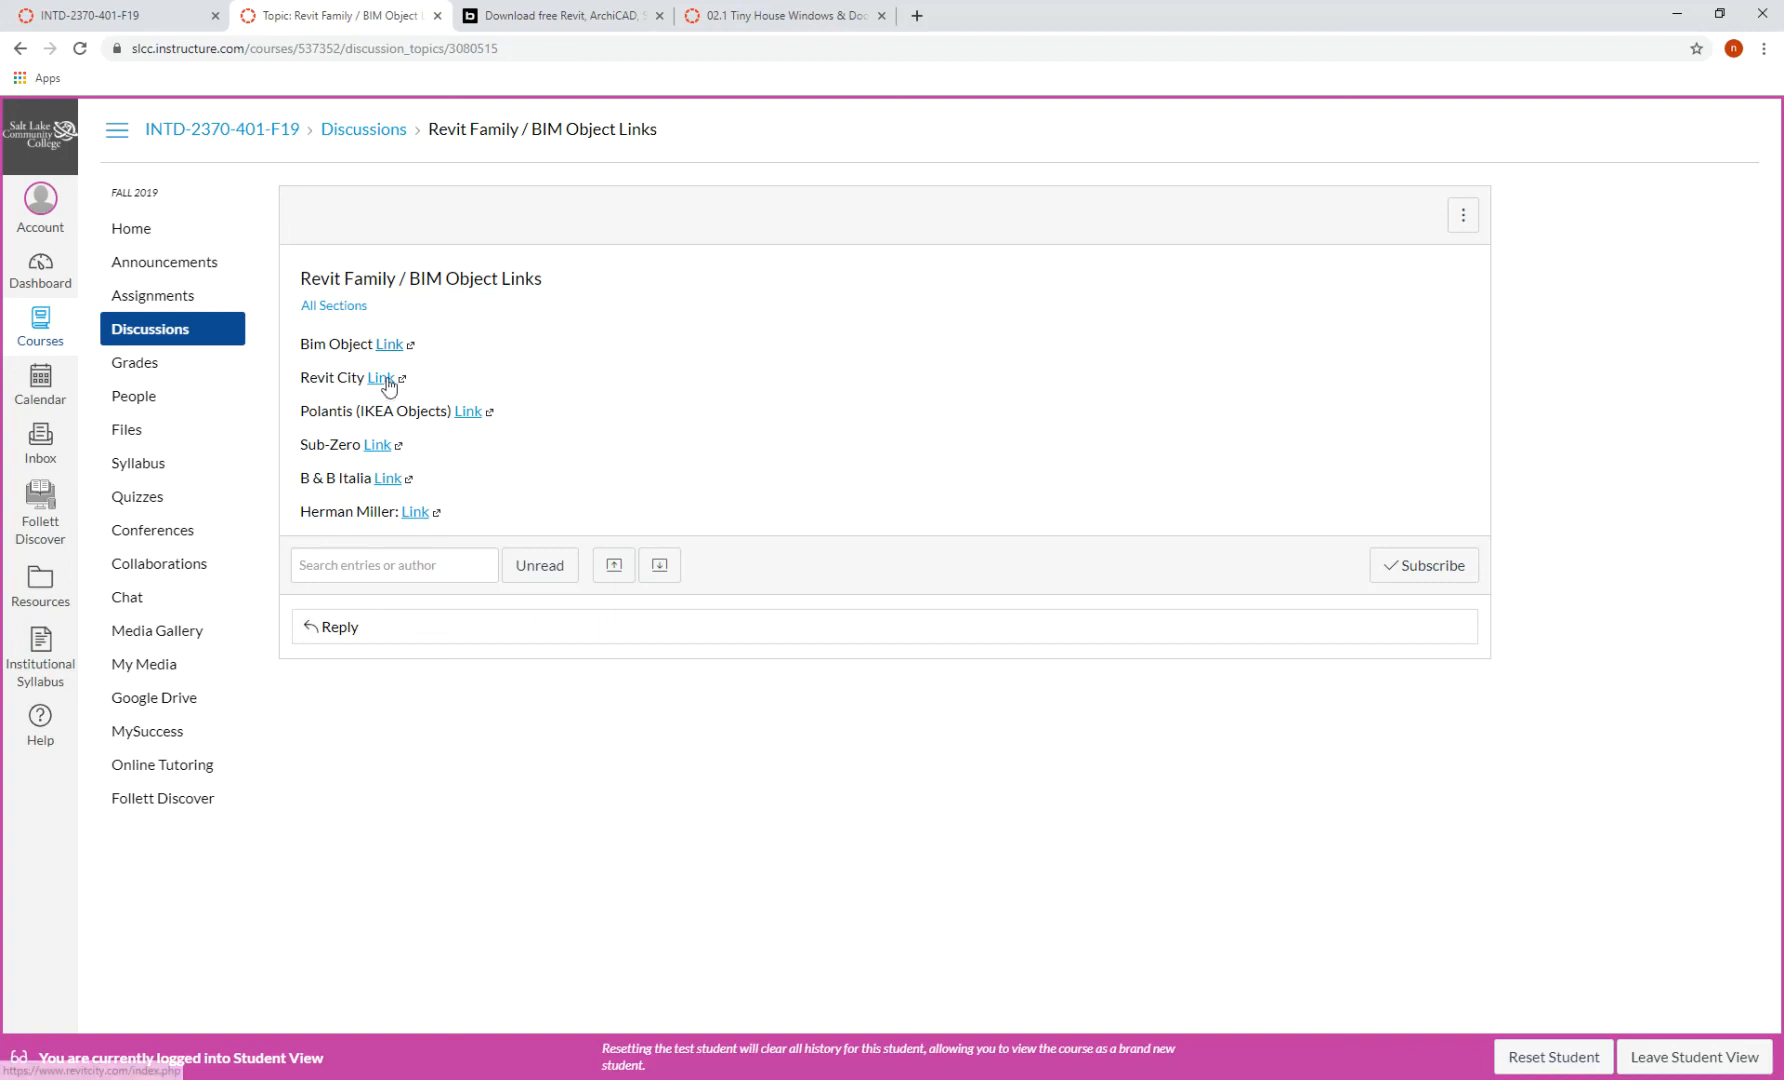
pyautogui.click(385, 379)
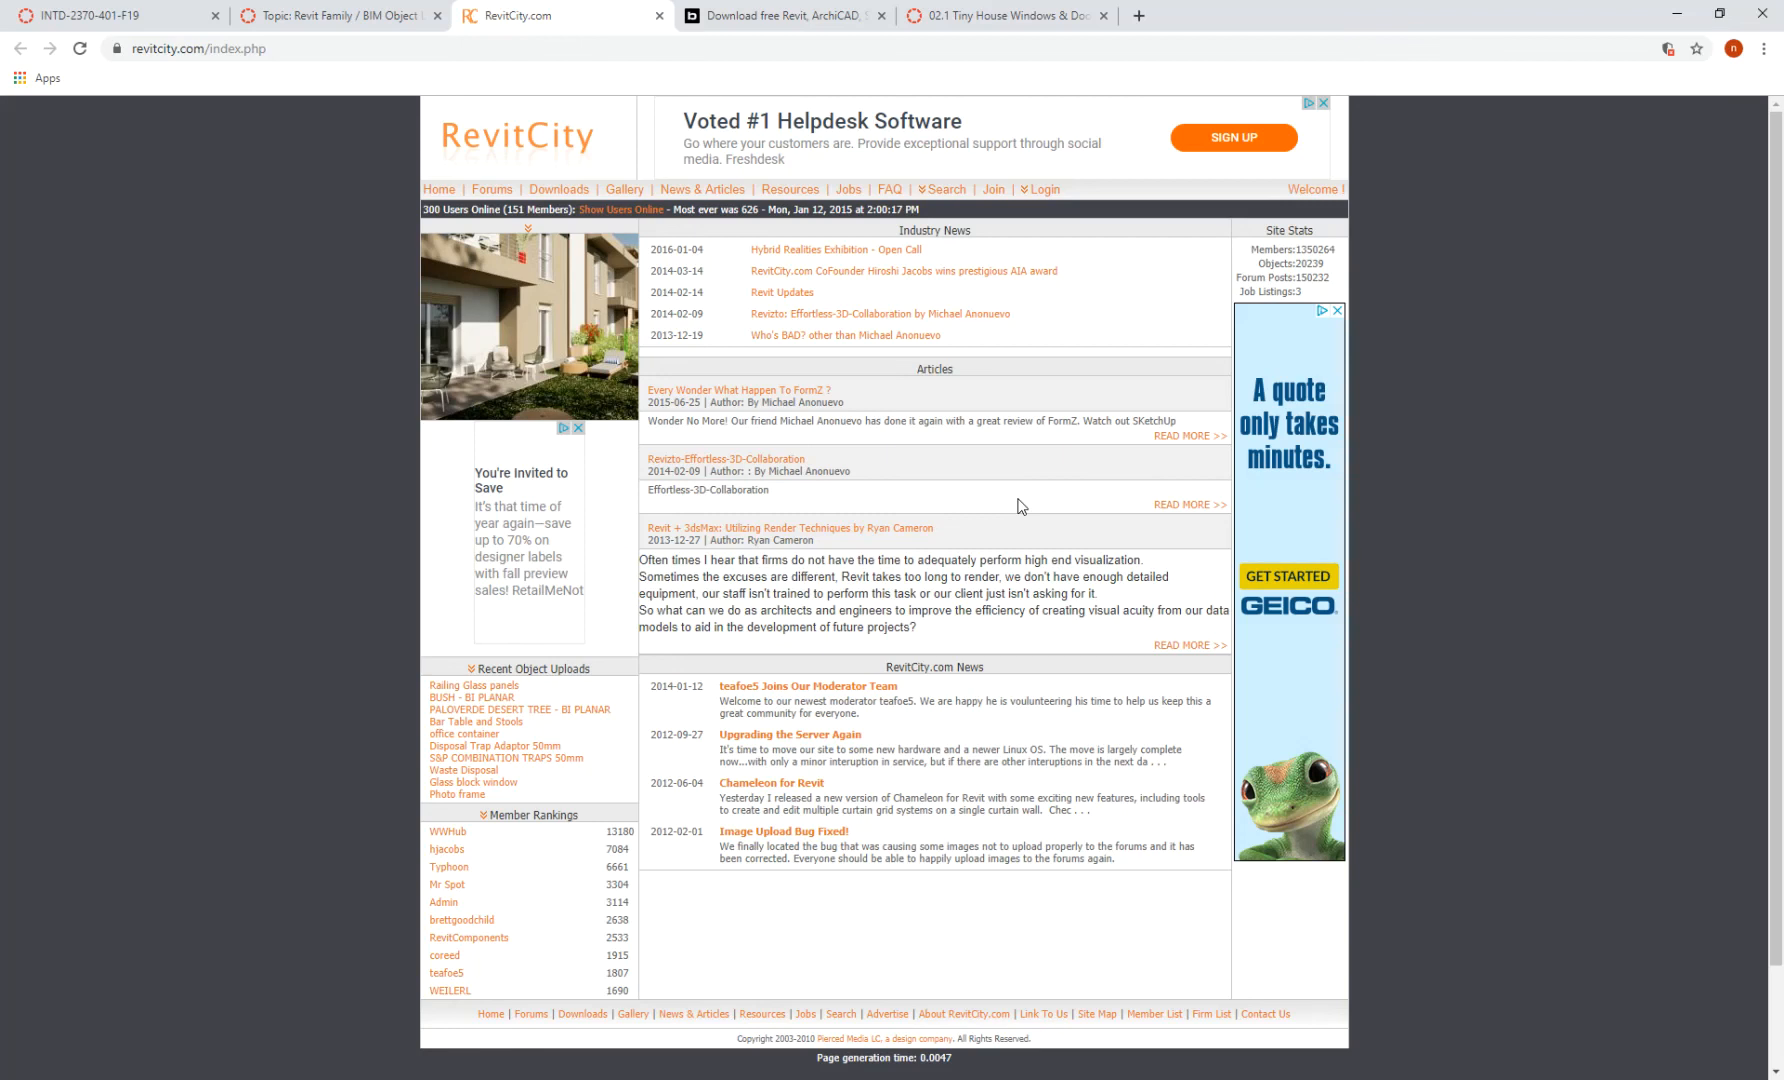
# - Search RevitCity downloads for 'bifold' and glance at the registration page
pyautogui.click(944, 190)
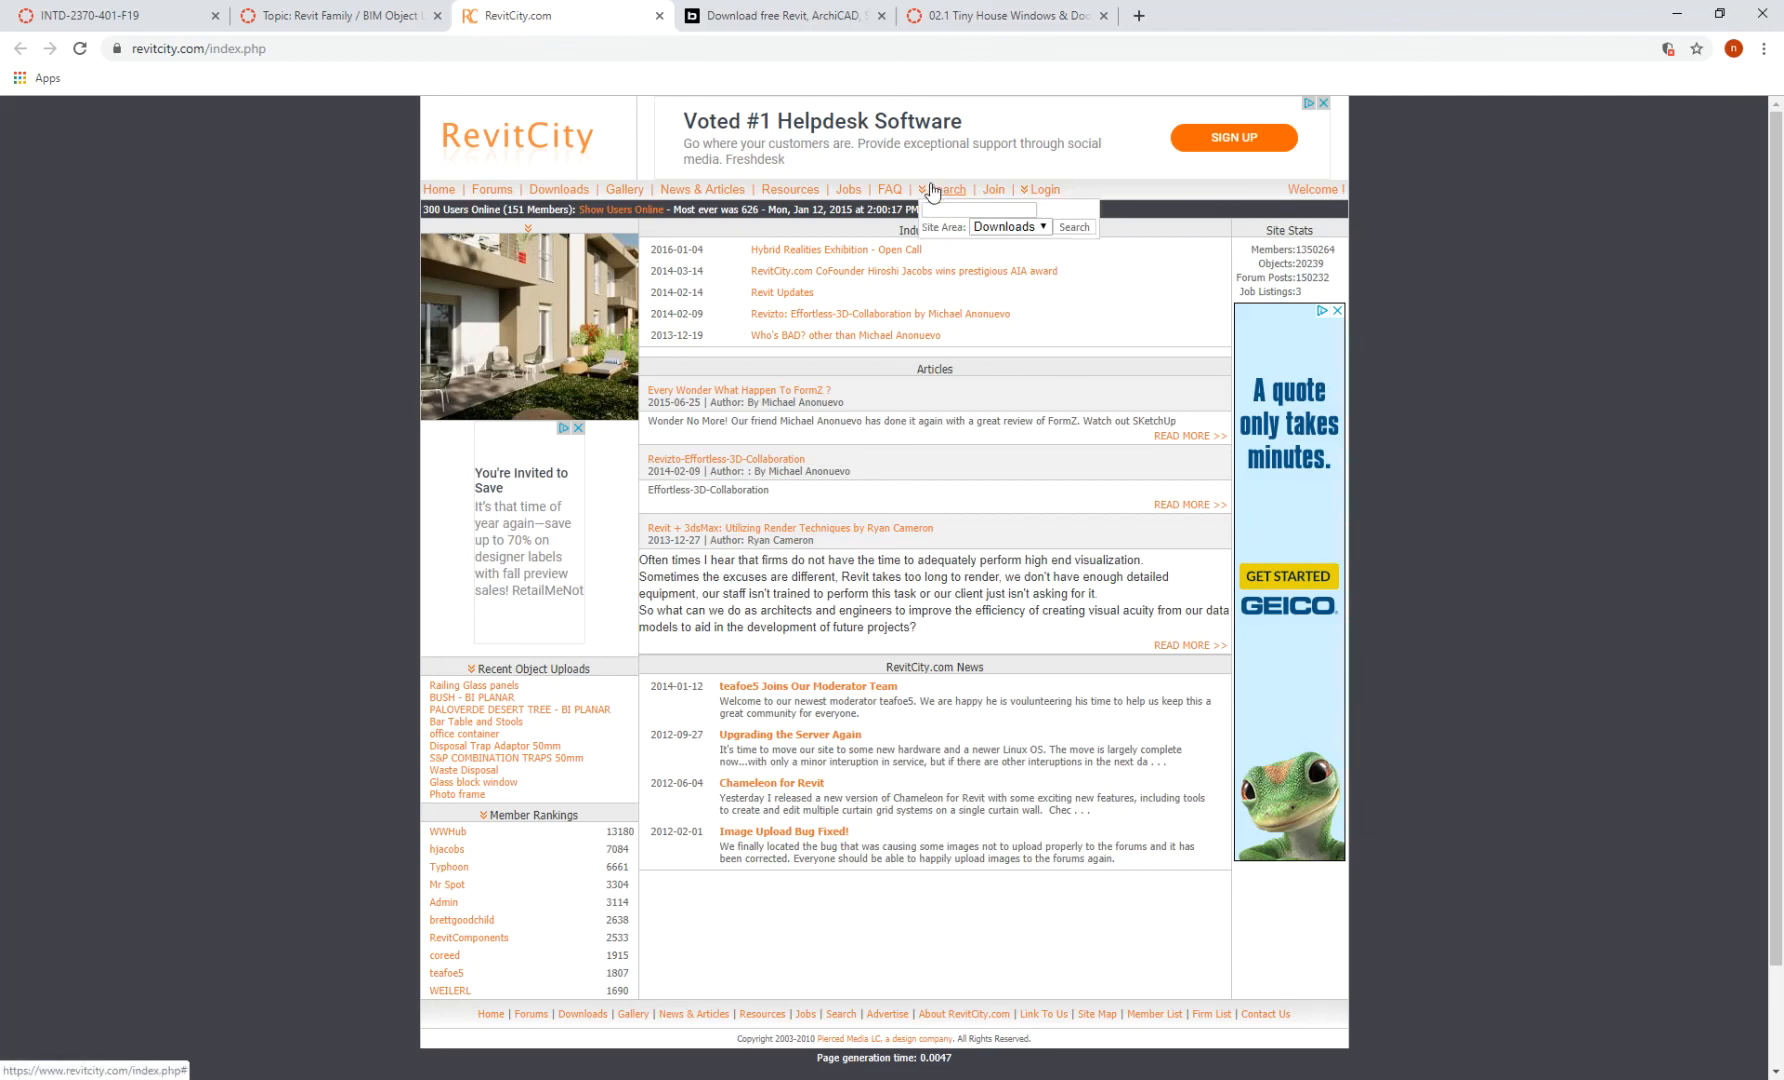
pyautogui.click(965, 210)
pyautogui.write('bifold')
pyautogui.press('Return')
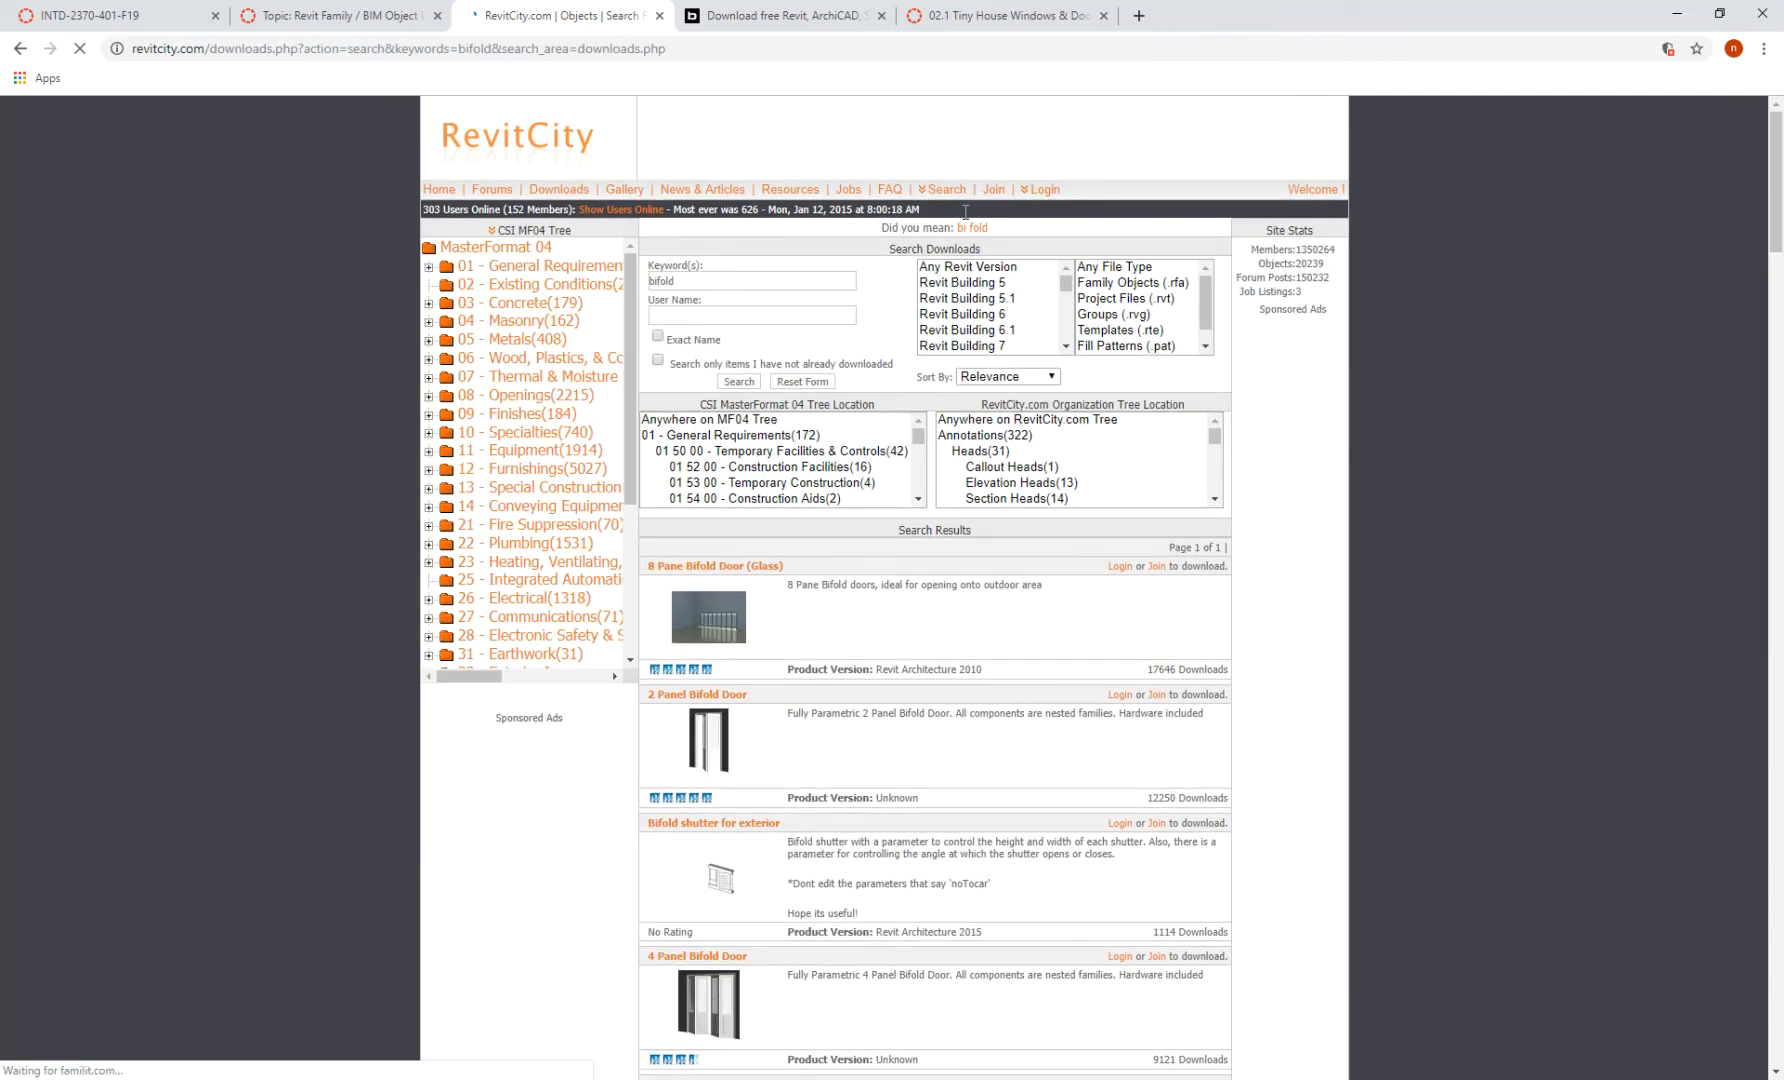
pyautogui.scroll(-4, 909, 672)
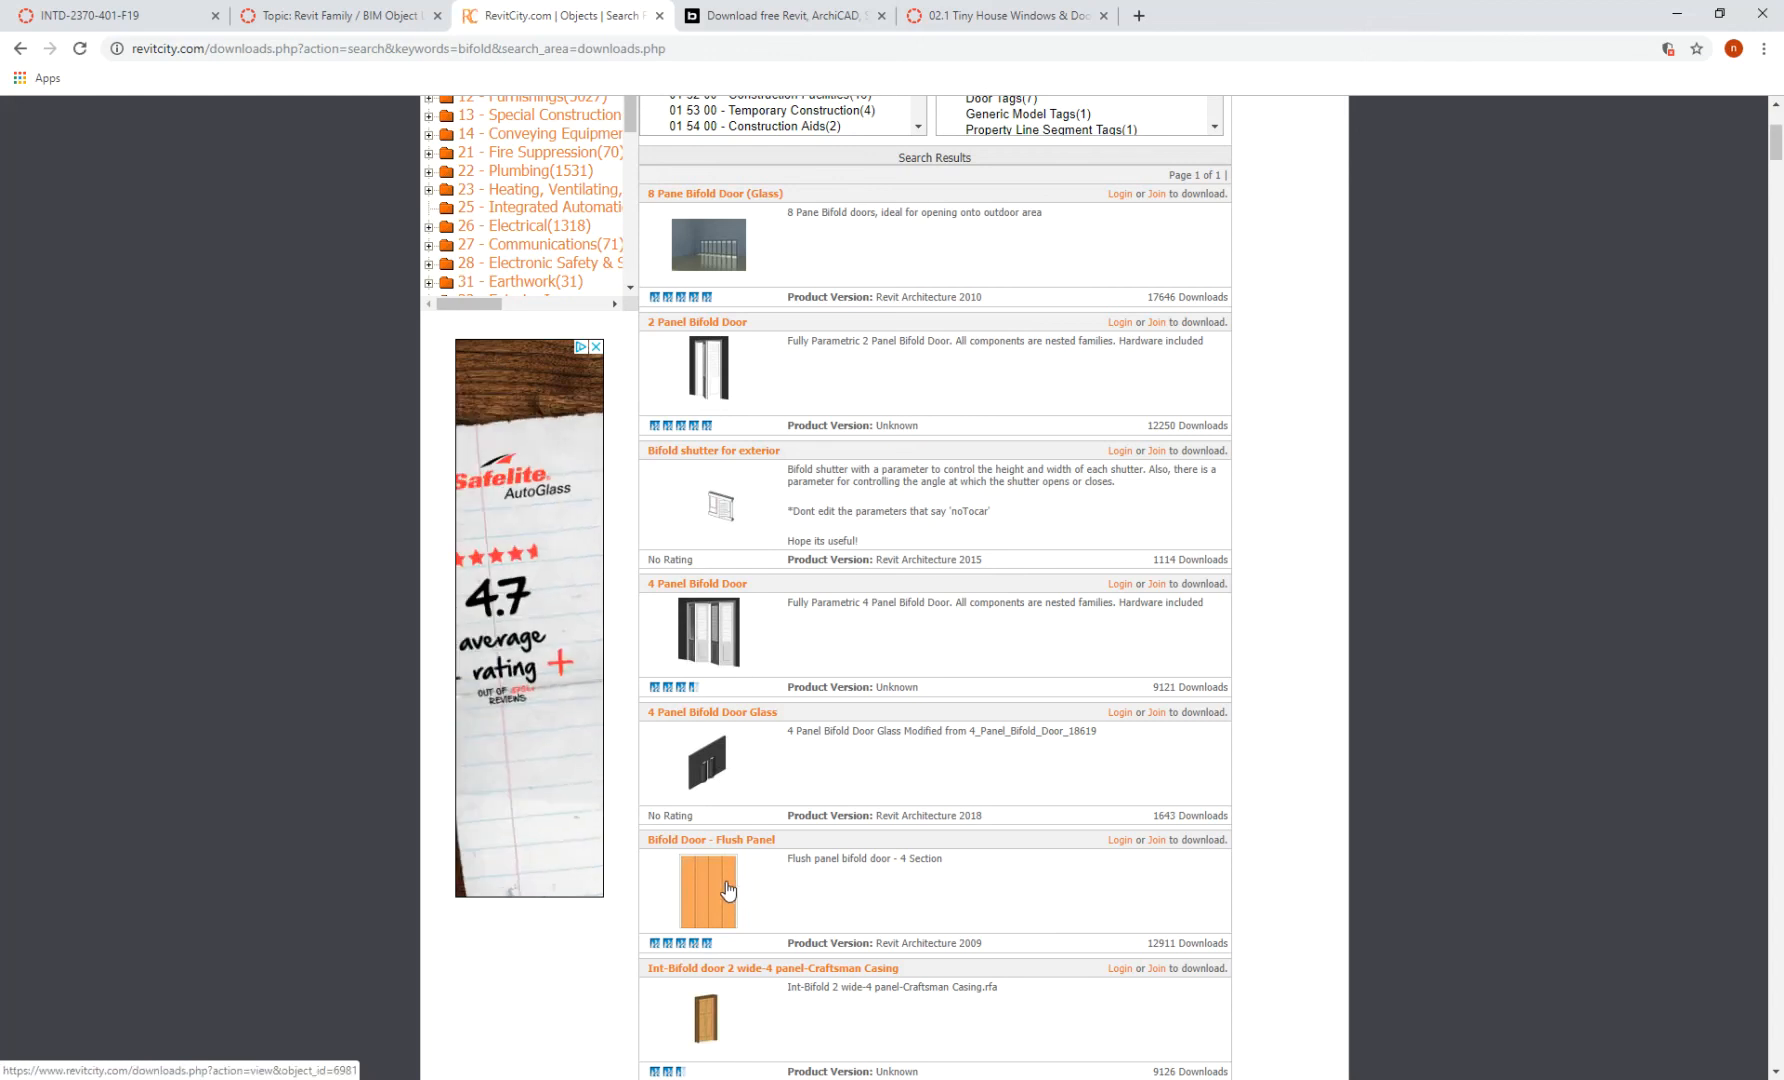
pyautogui.click(1157, 843)
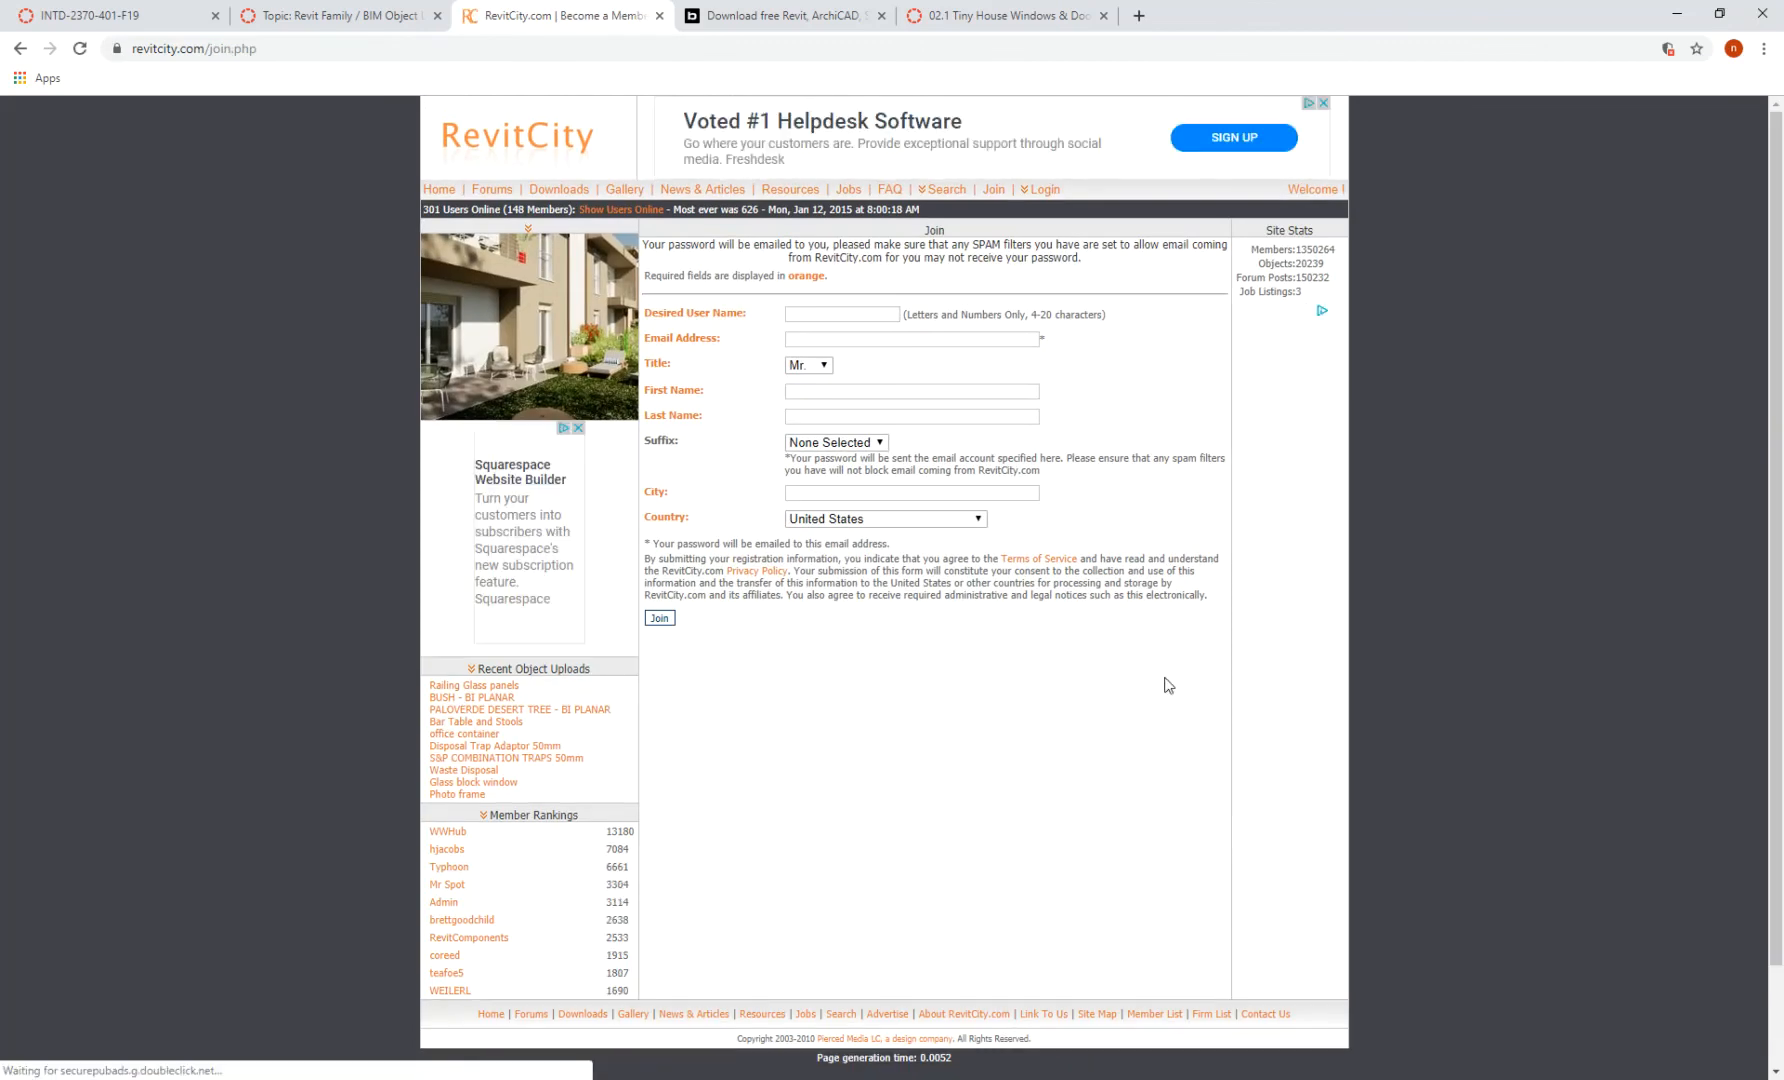
pyautogui.hotkey('alt', 'Left')
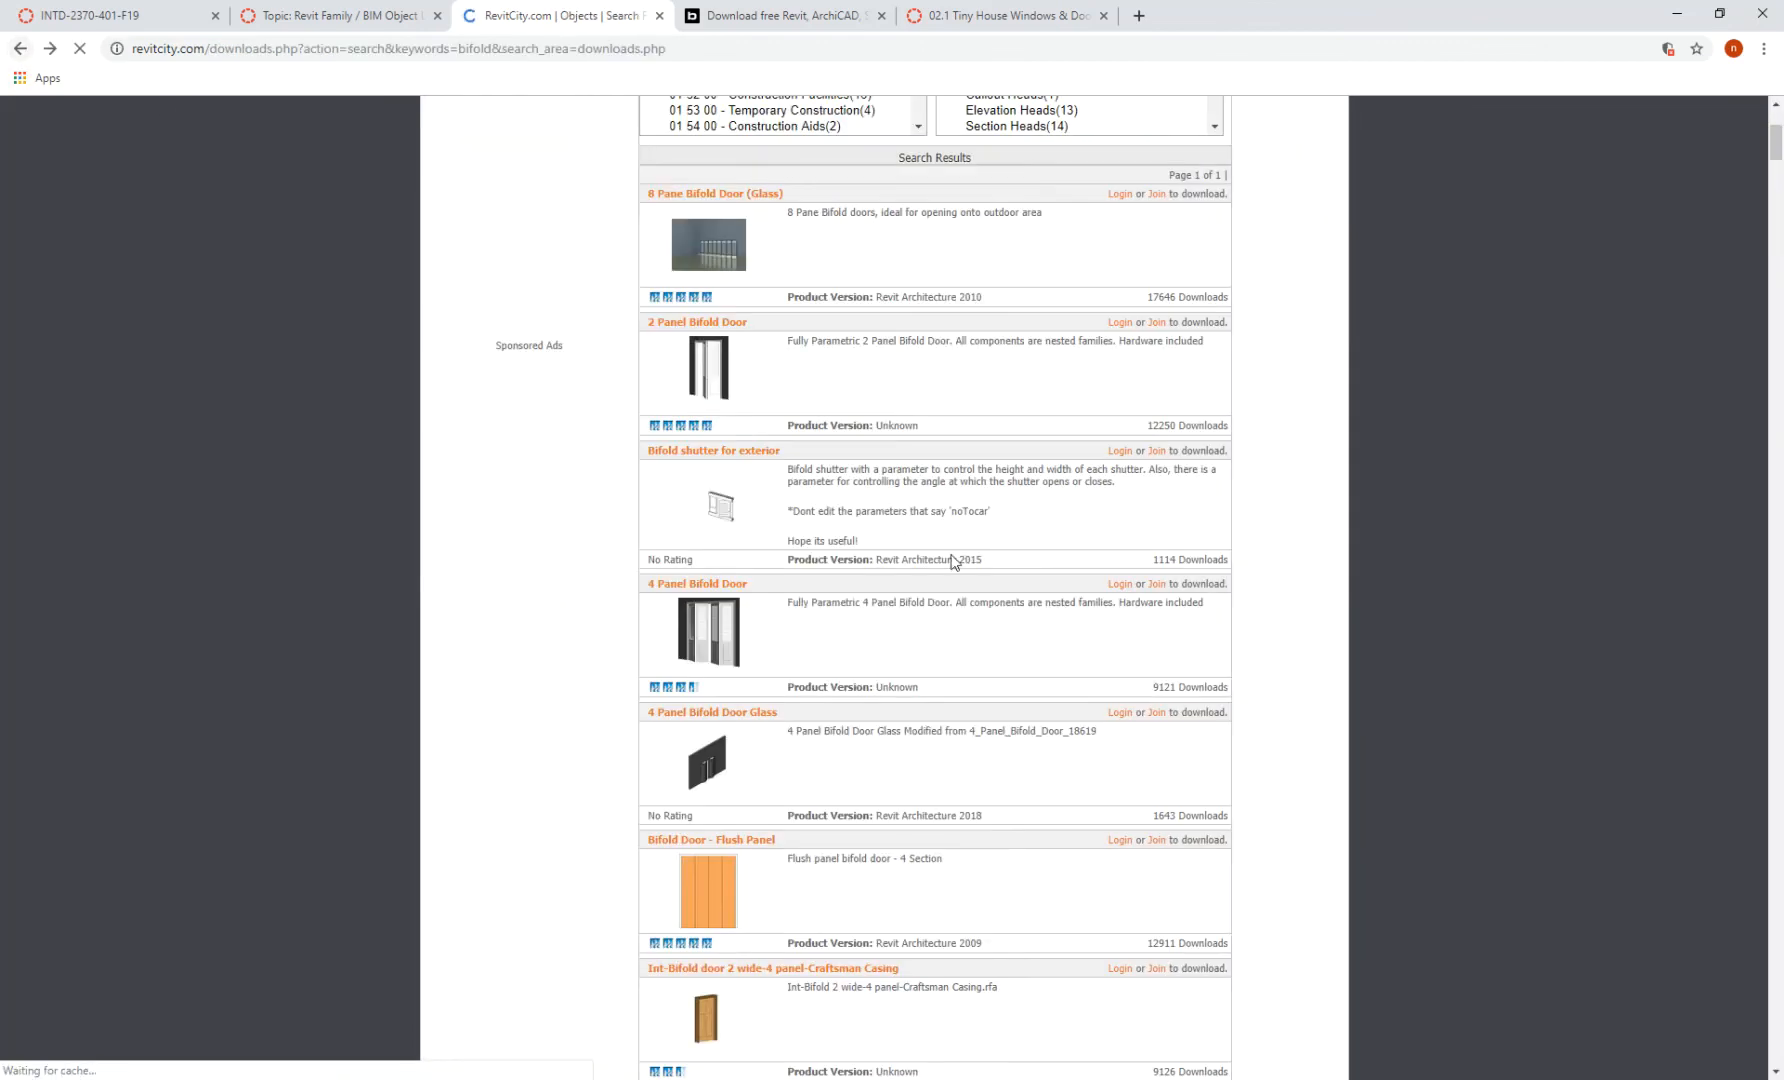
# - Try logging in to RevitCity with the account user name and password, then return to Canvas
pyautogui.click(1124, 843)
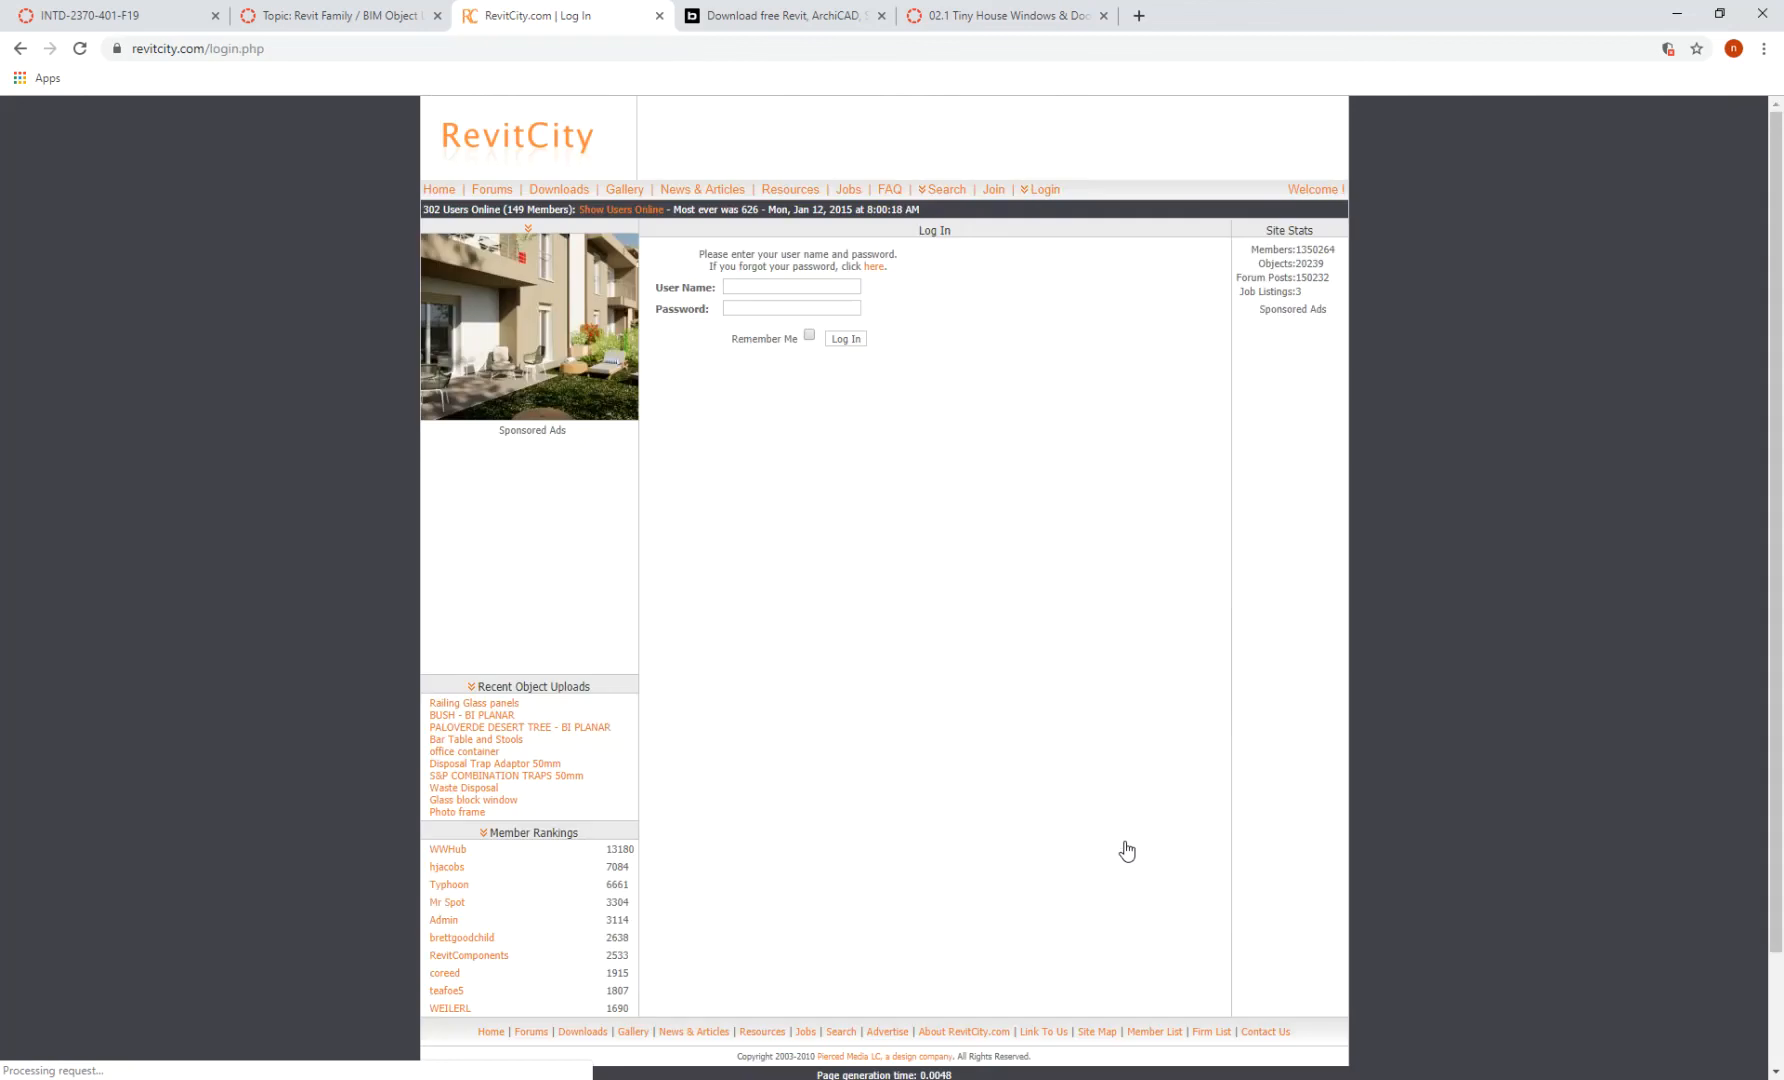
pyautogui.click(774, 288)
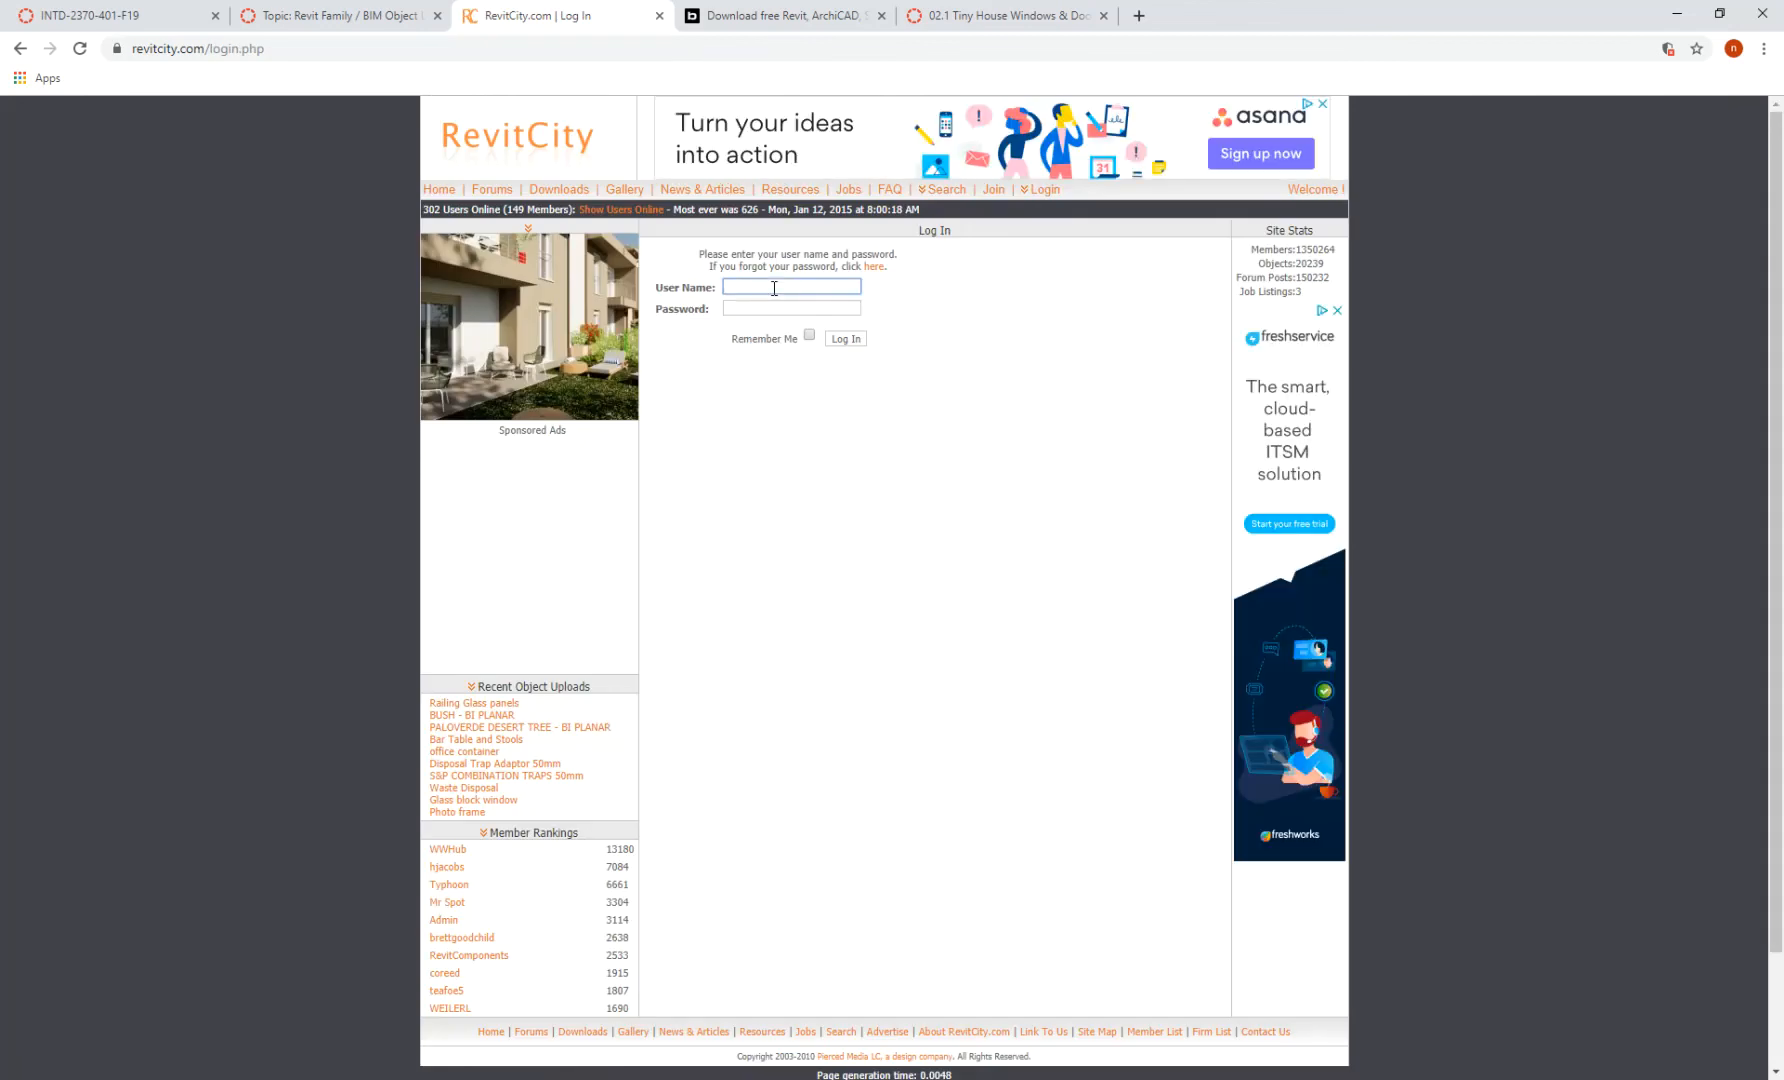
pyautogui.press('Tab')
pyautogui.write('********')
pyautogui.press('Return')
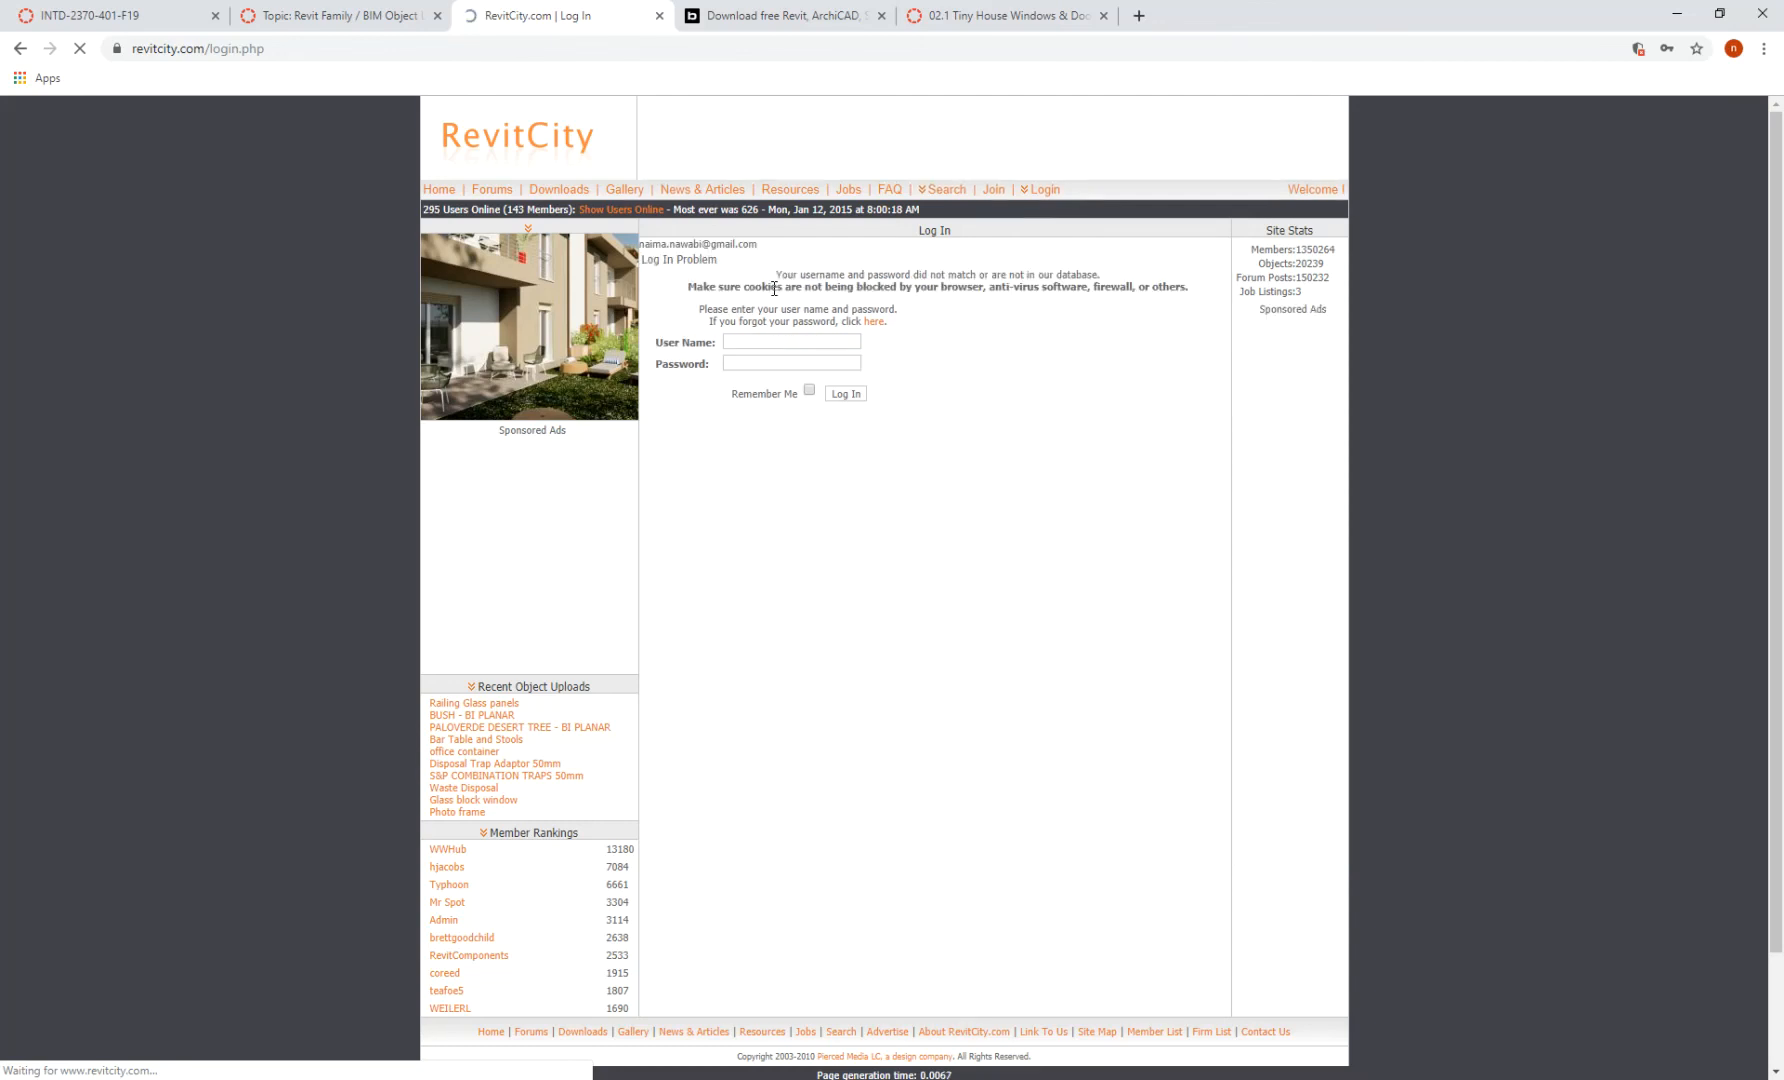
pyautogui.click(355, 24)
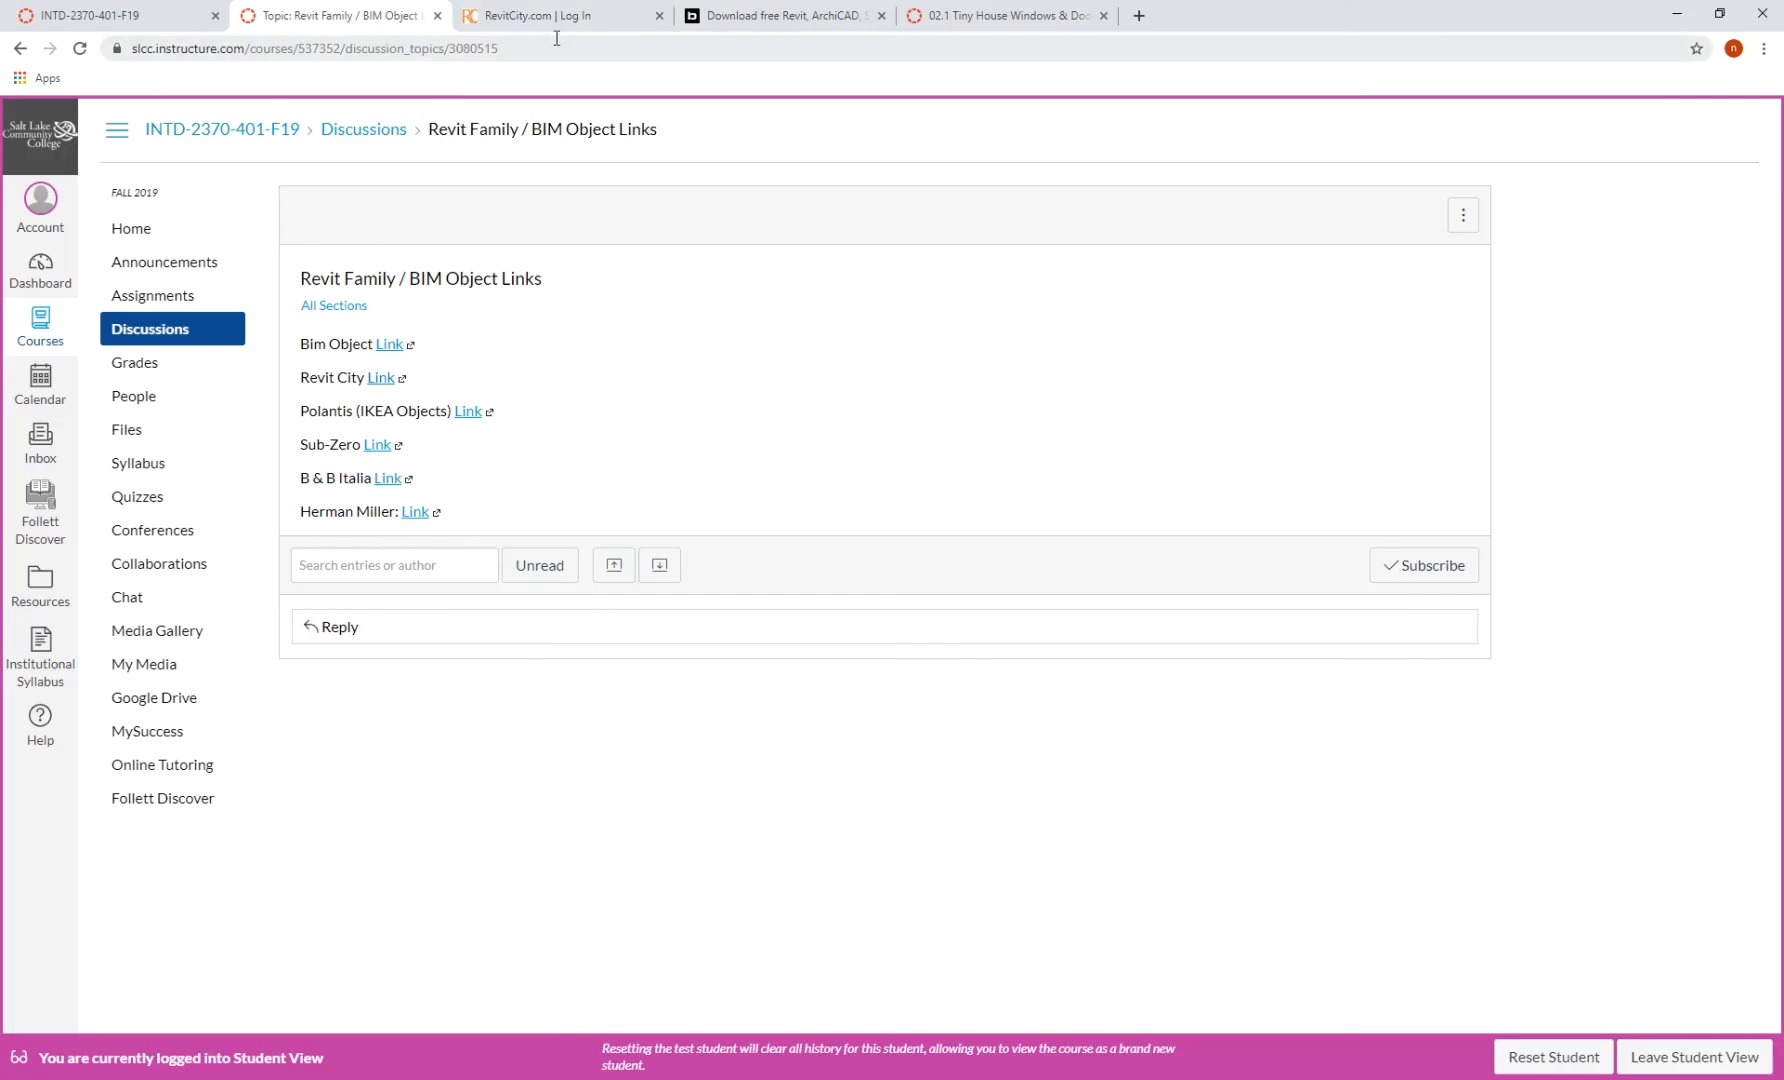
# - Reopen BIMobject, search 'bifold', and open the Sierra Pacific Bi-Fold Door product page
pyautogui.click(389, 344)
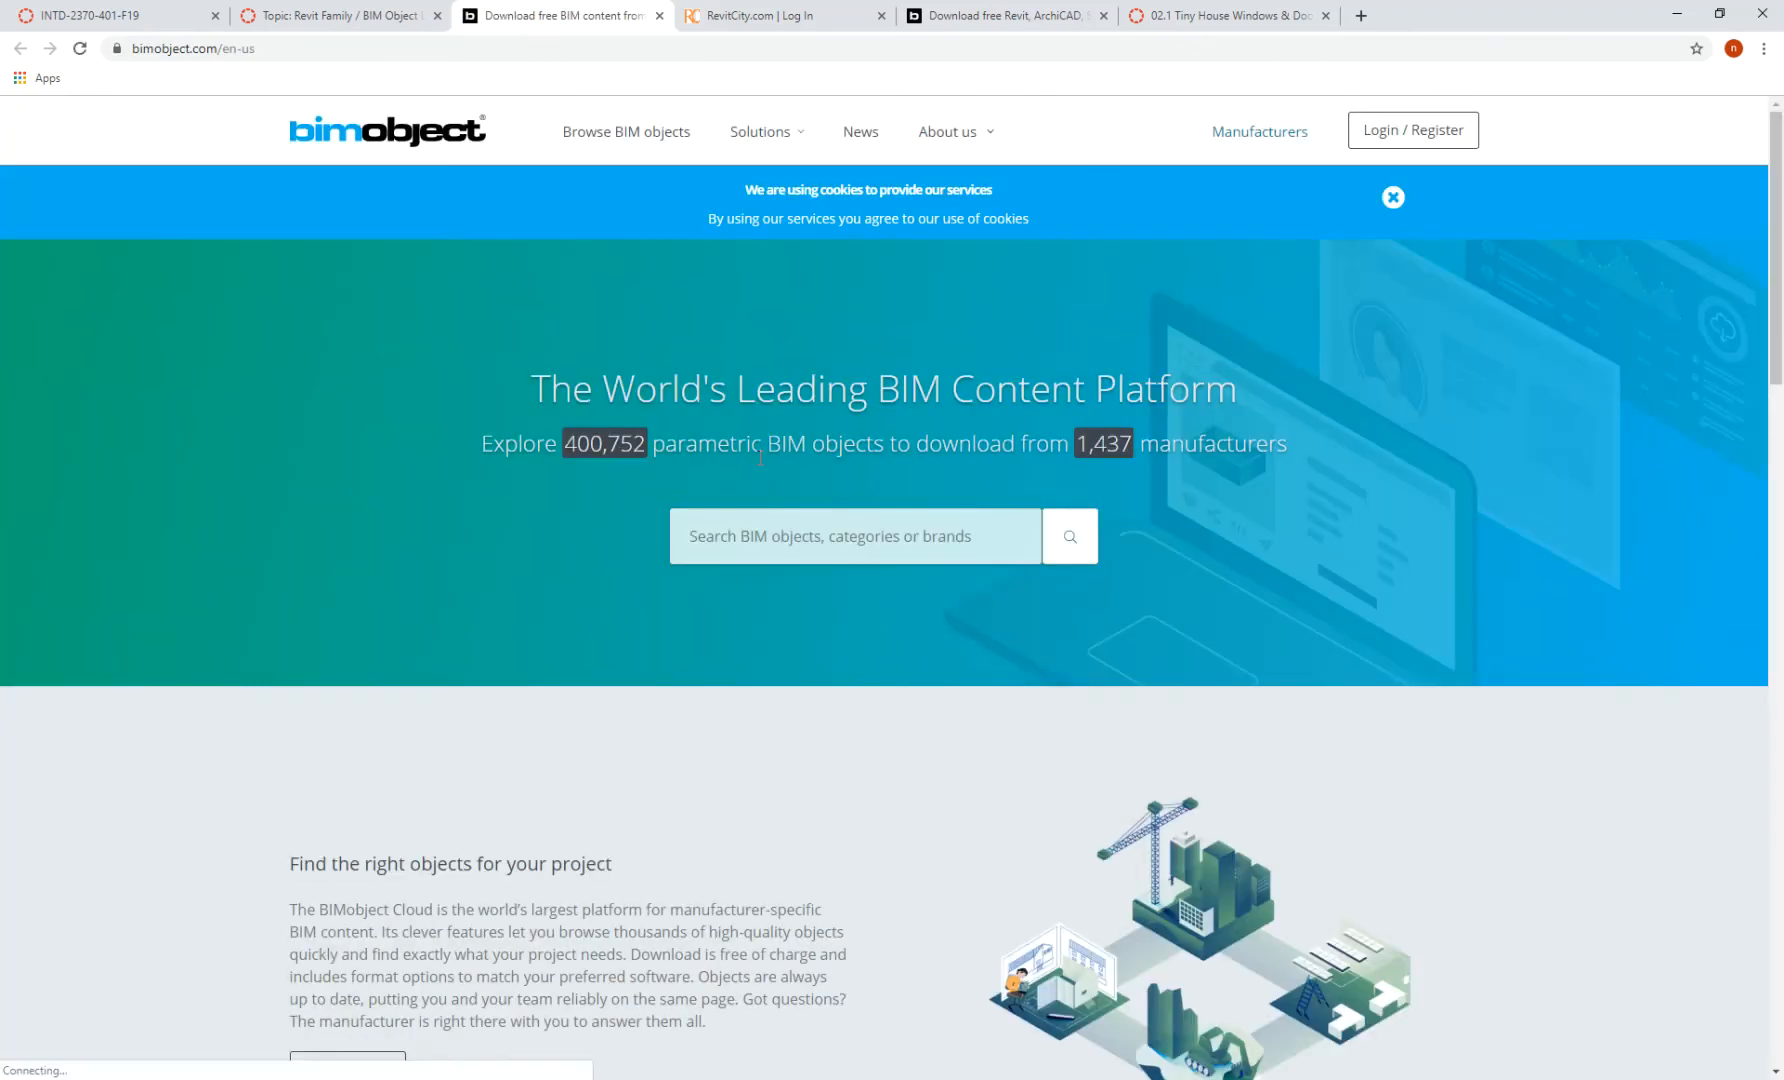
pyautogui.click(772, 532)
pyautogui.write('bifold')
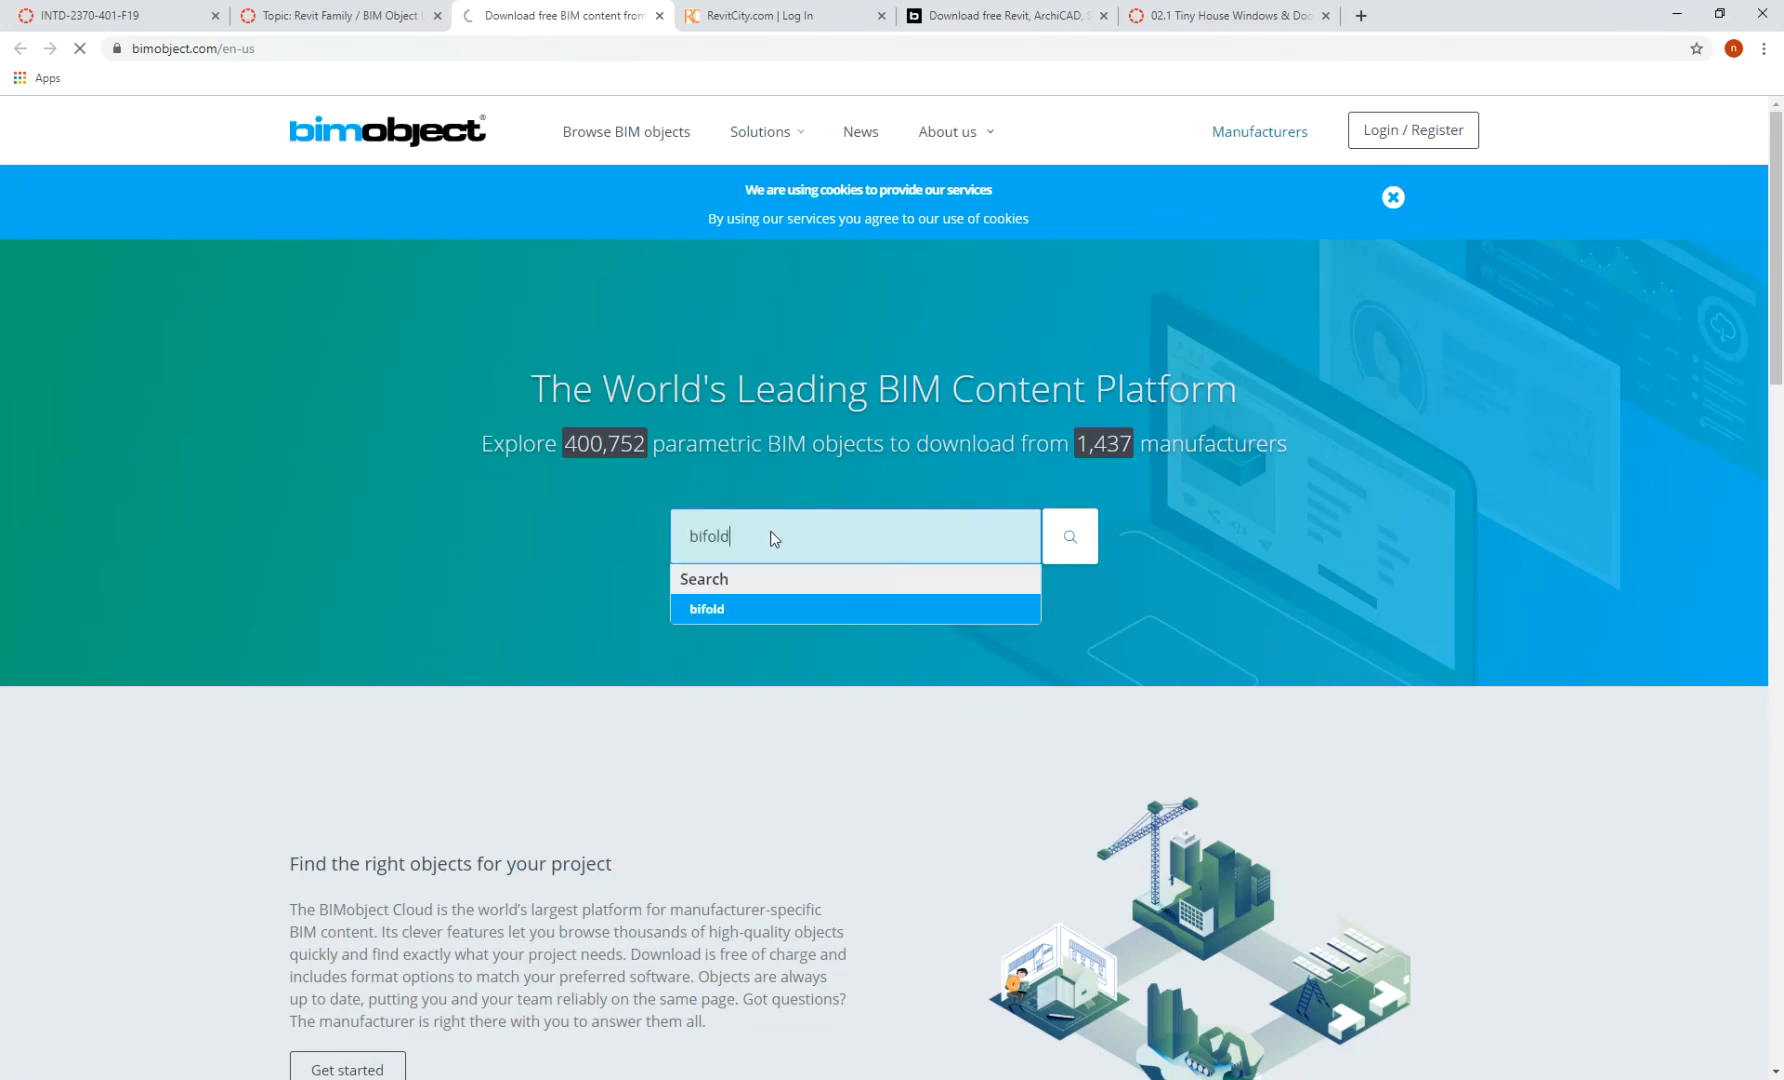
pyautogui.press('Return')
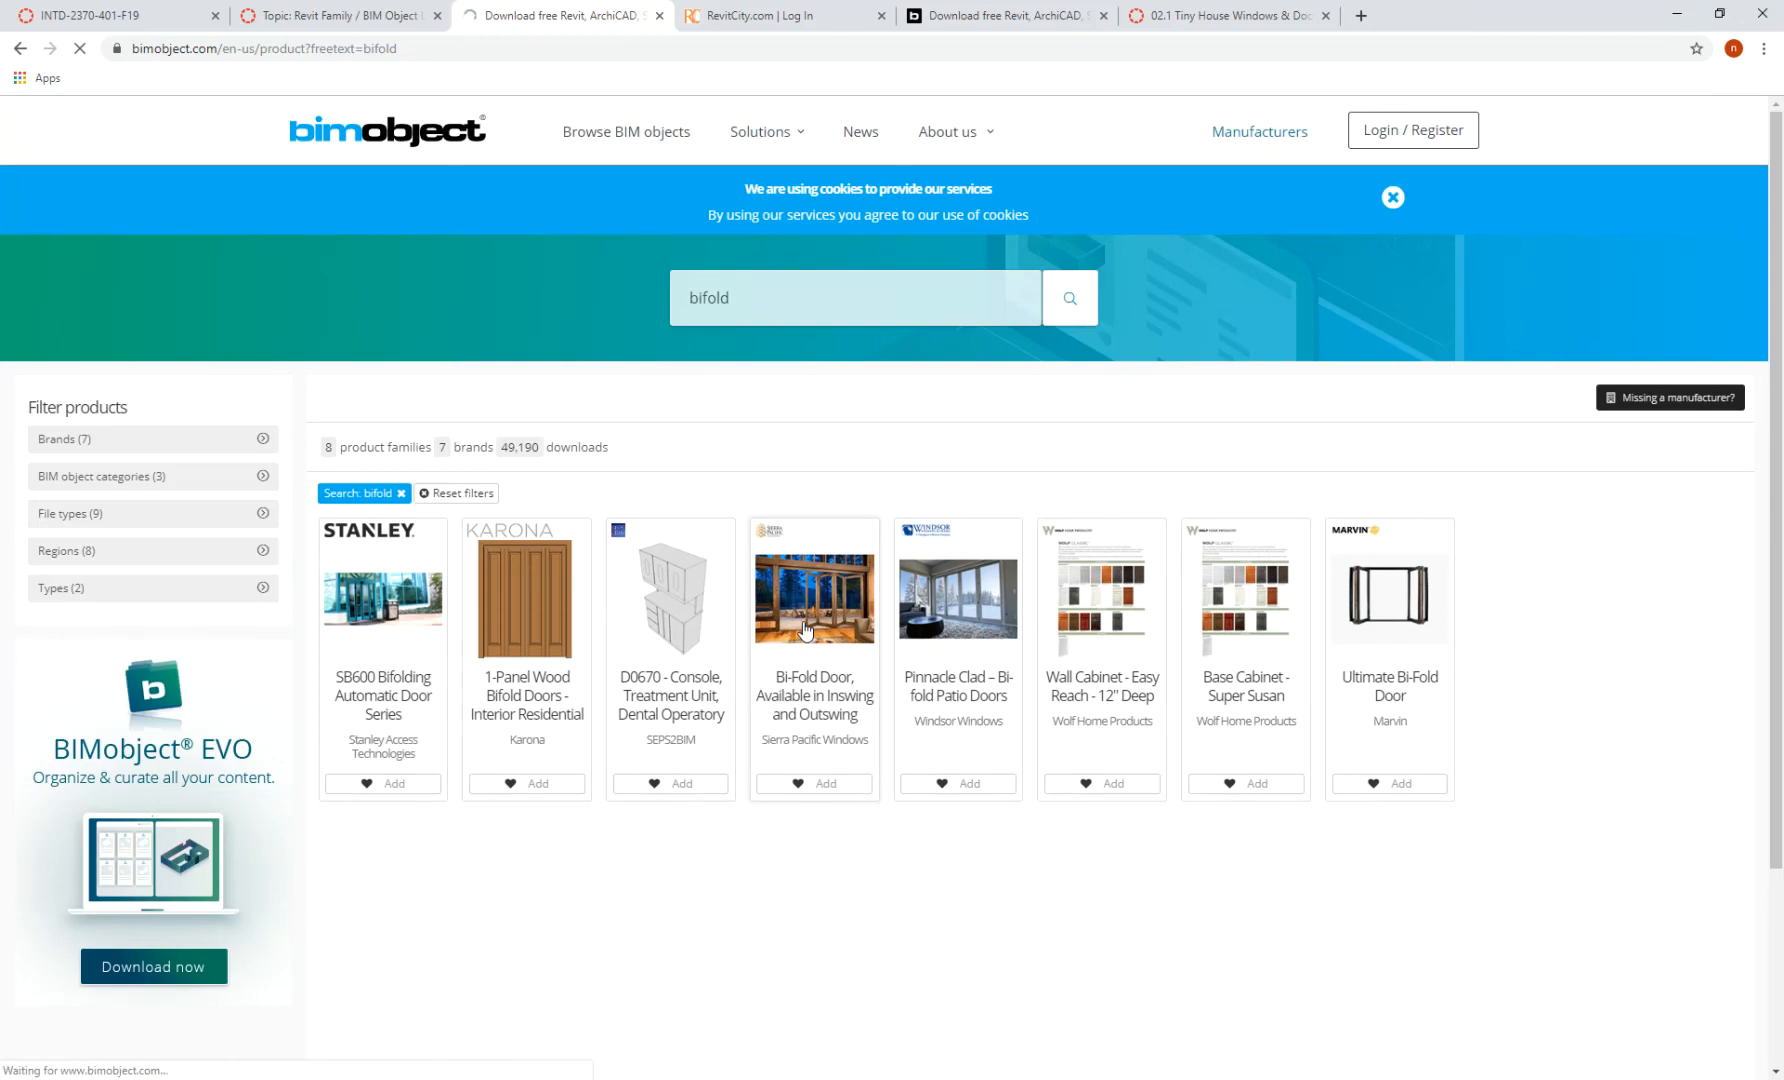
pyautogui.click(806, 630)
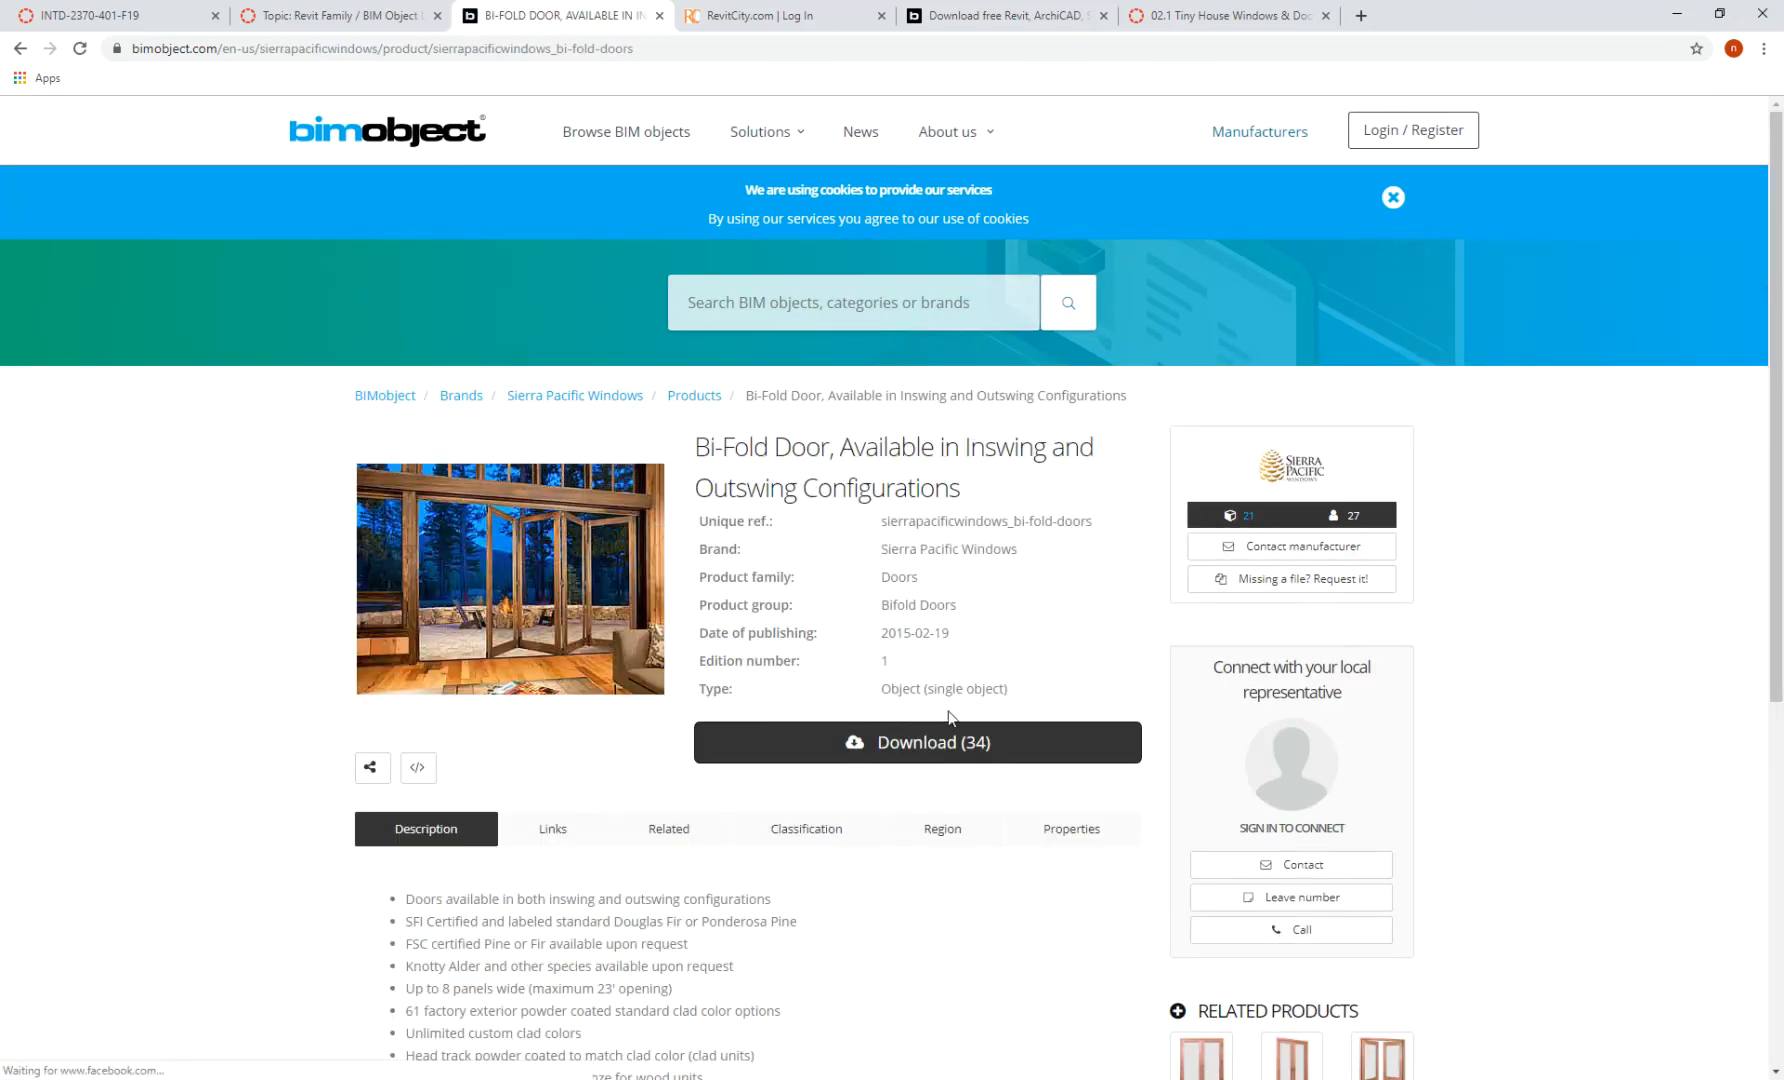
# - Sign in to BIMobject with Google and download the Sierra bi-fold 2-Panel-Outswing-(Hi-Divide) .rfa family
pyautogui.click(941, 745)
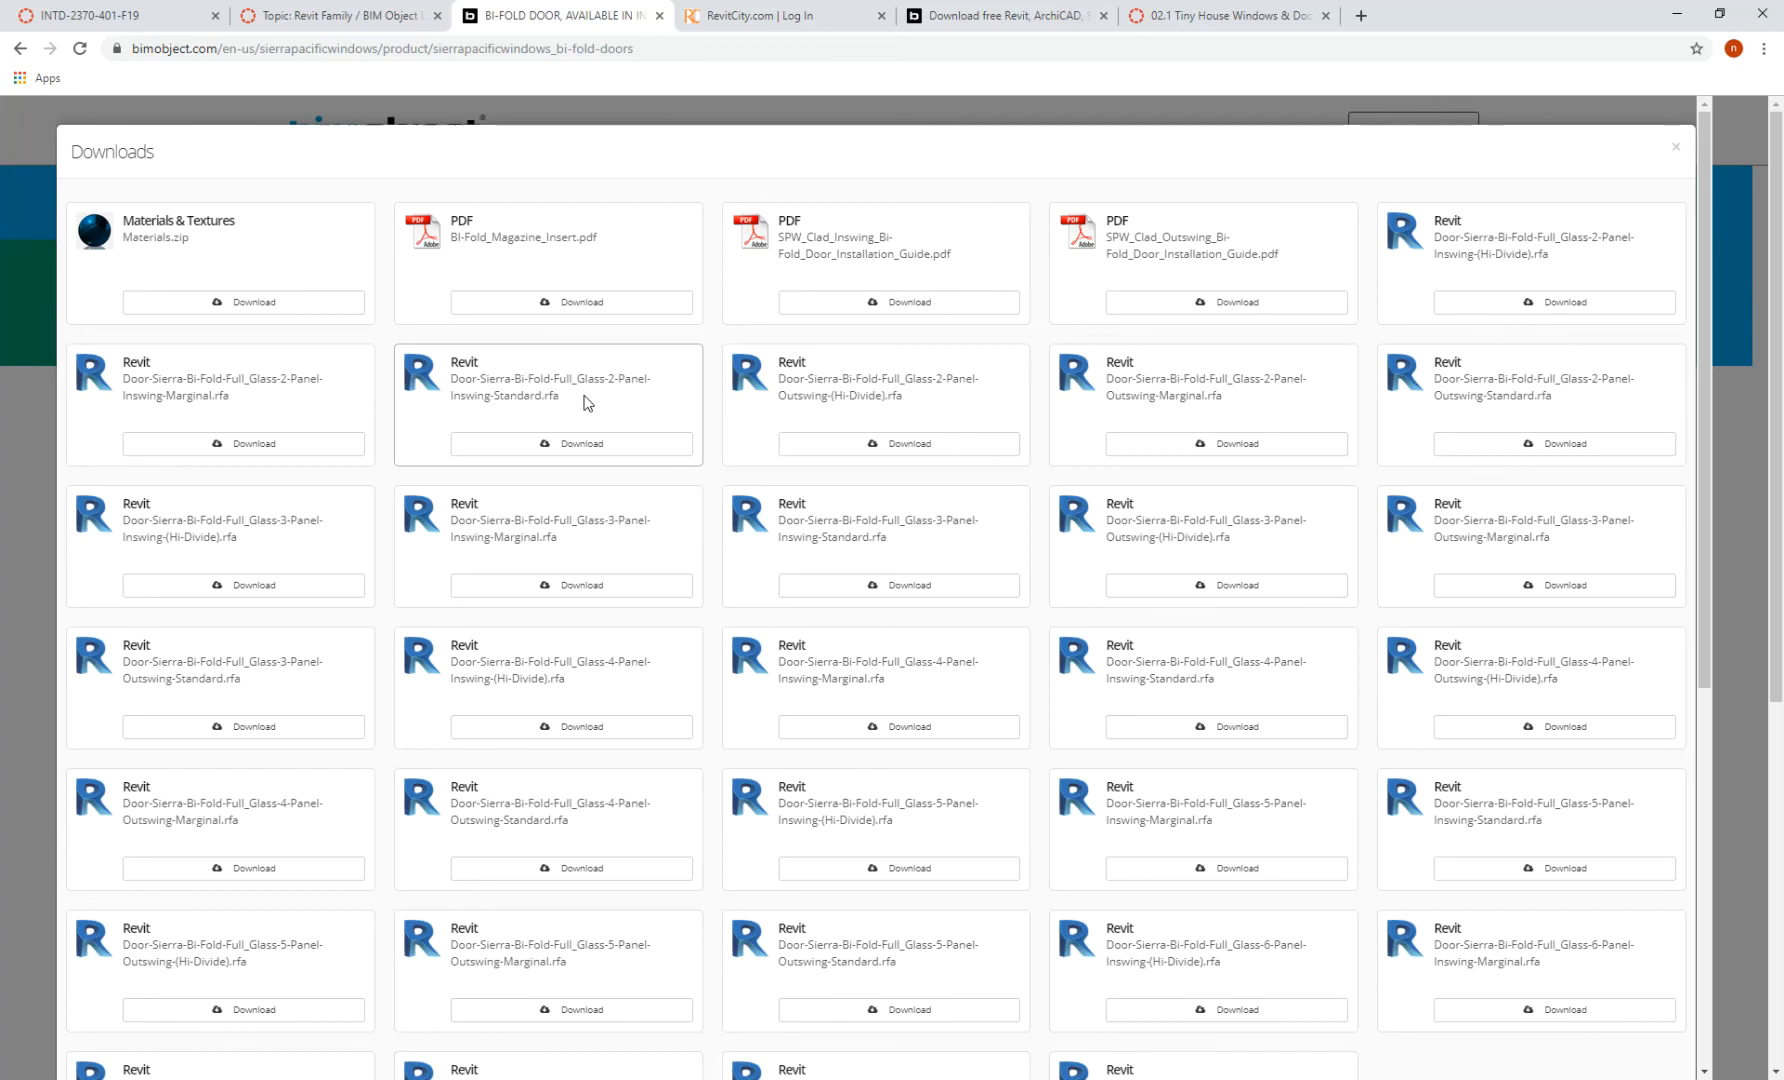
pyautogui.click(1278, 730)
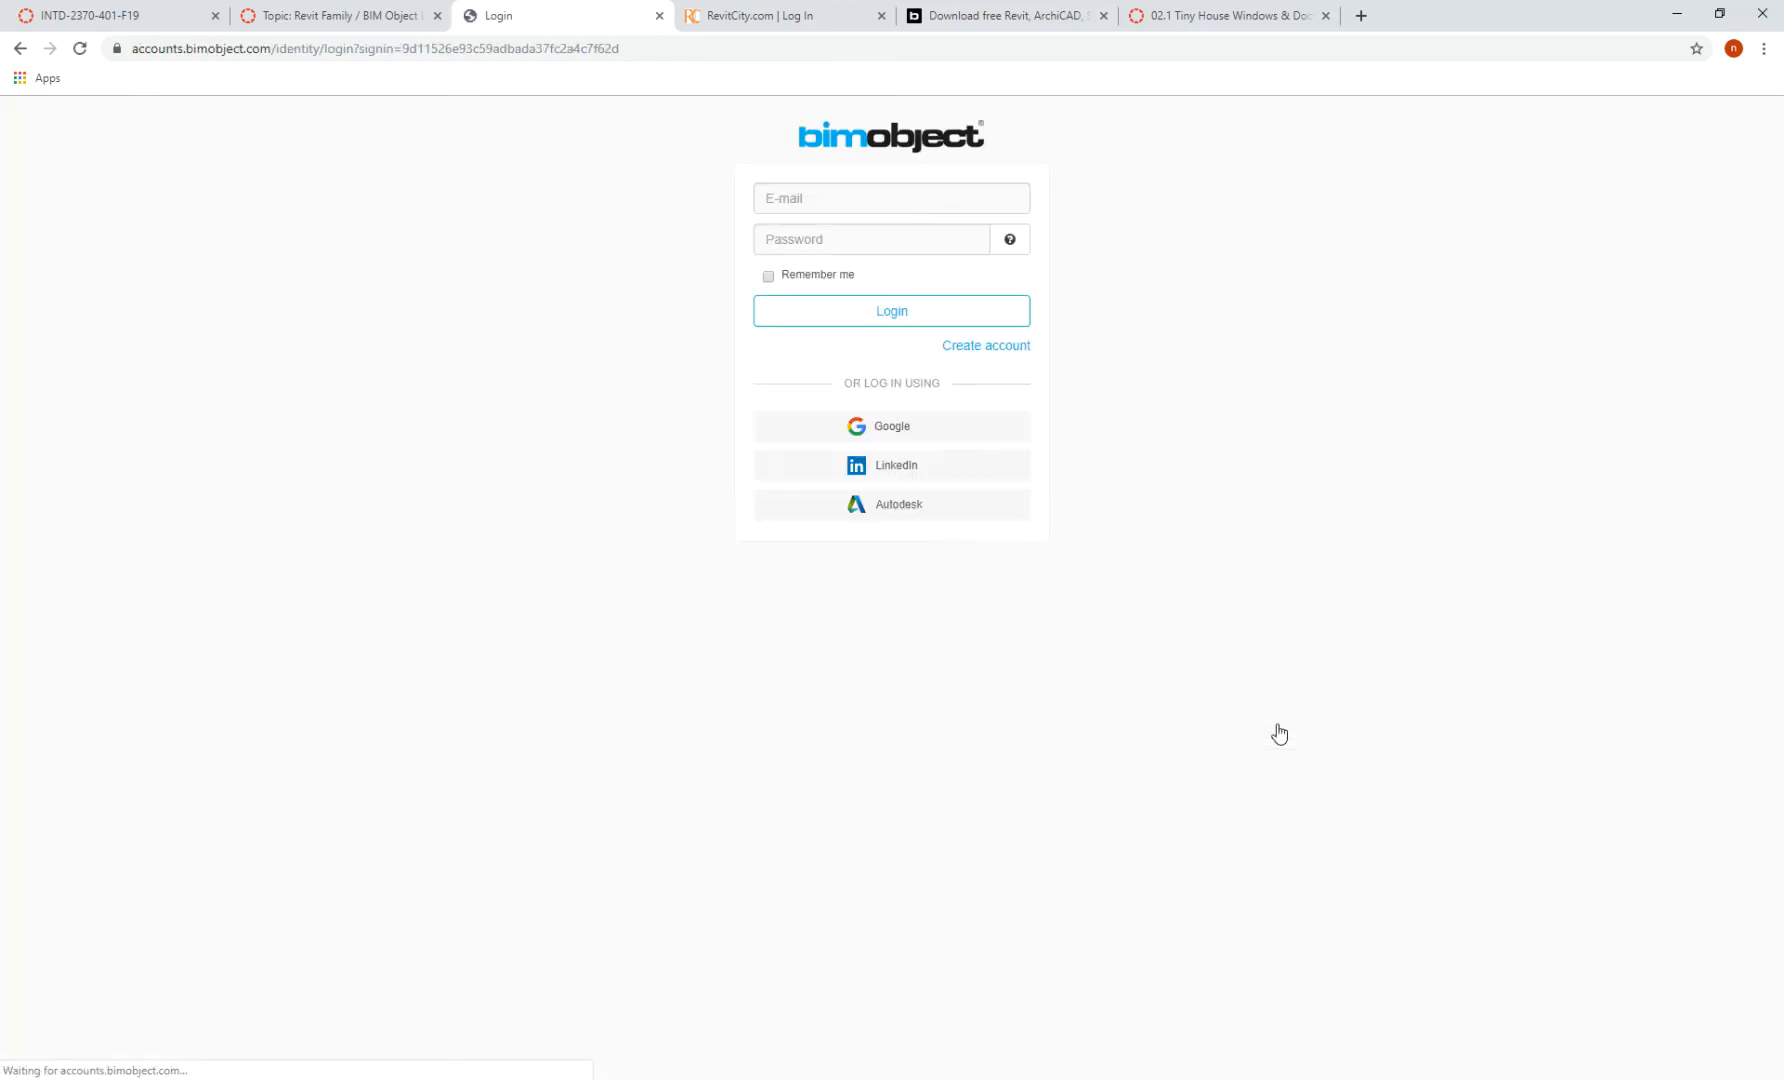
pyautogui.click(906, 427)
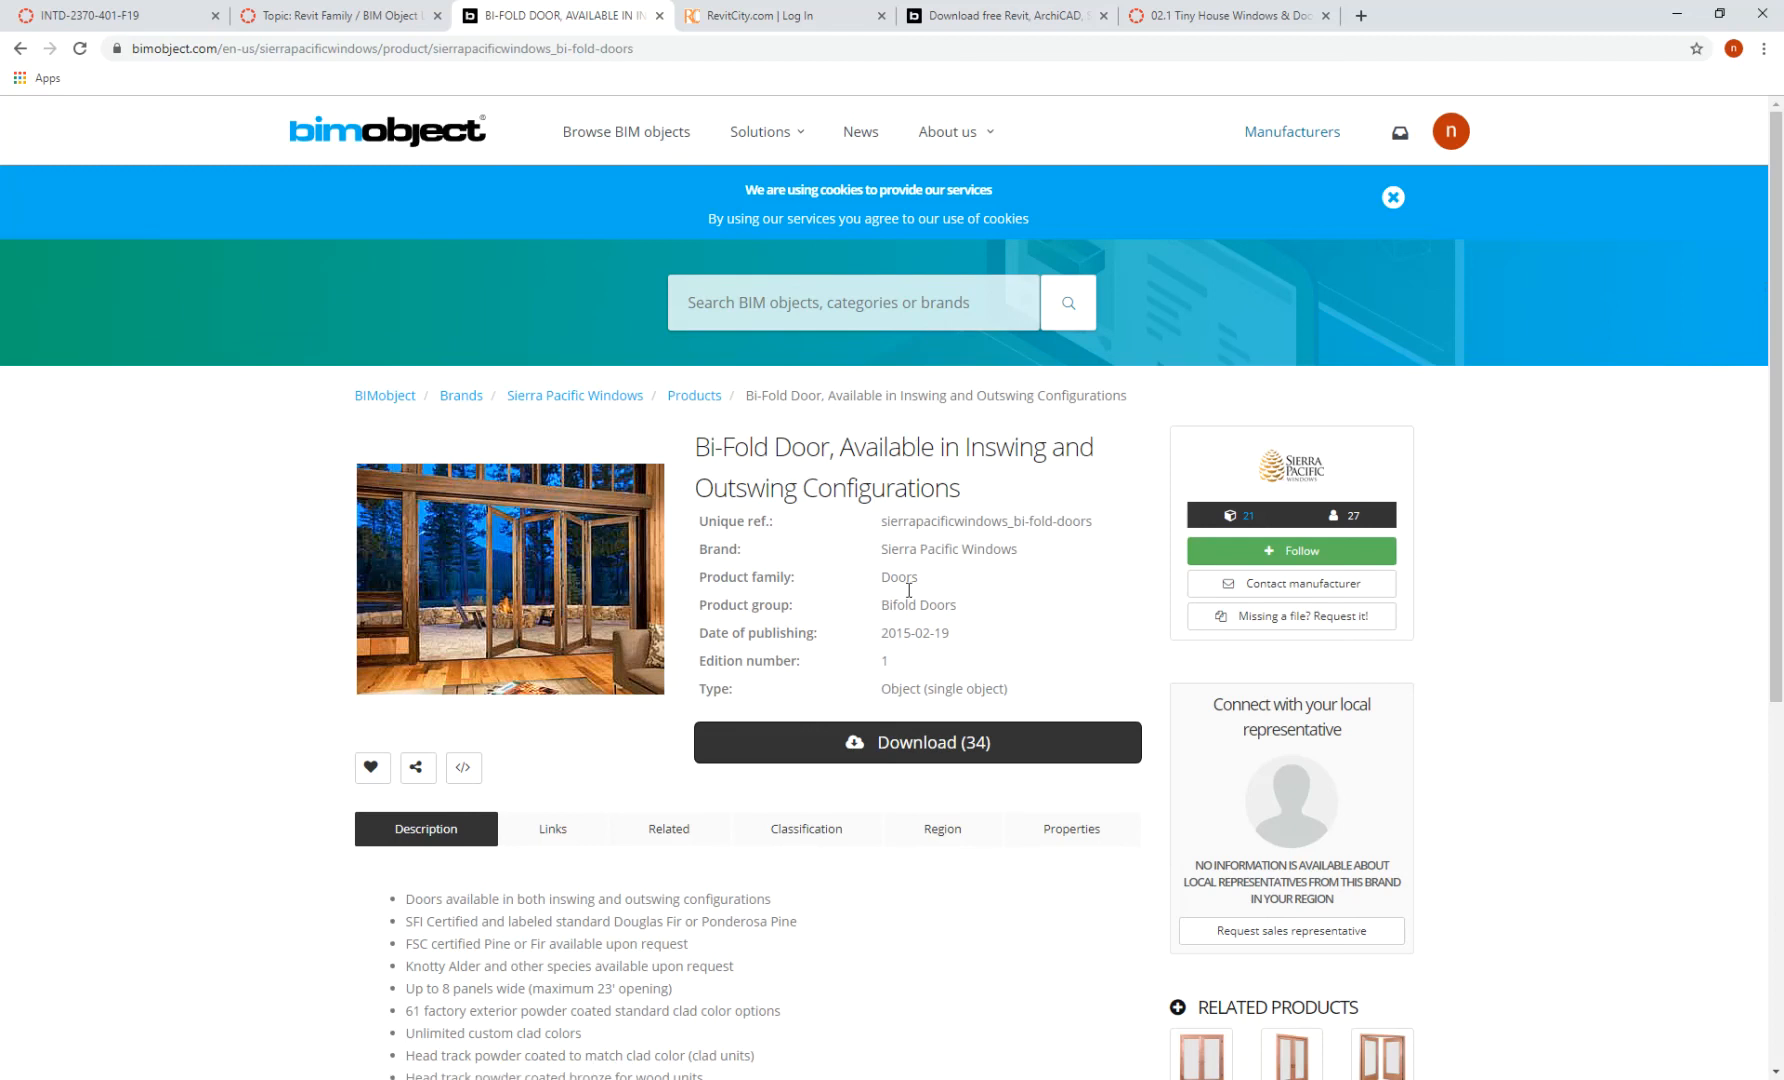
pyautogui.click(922, 750)
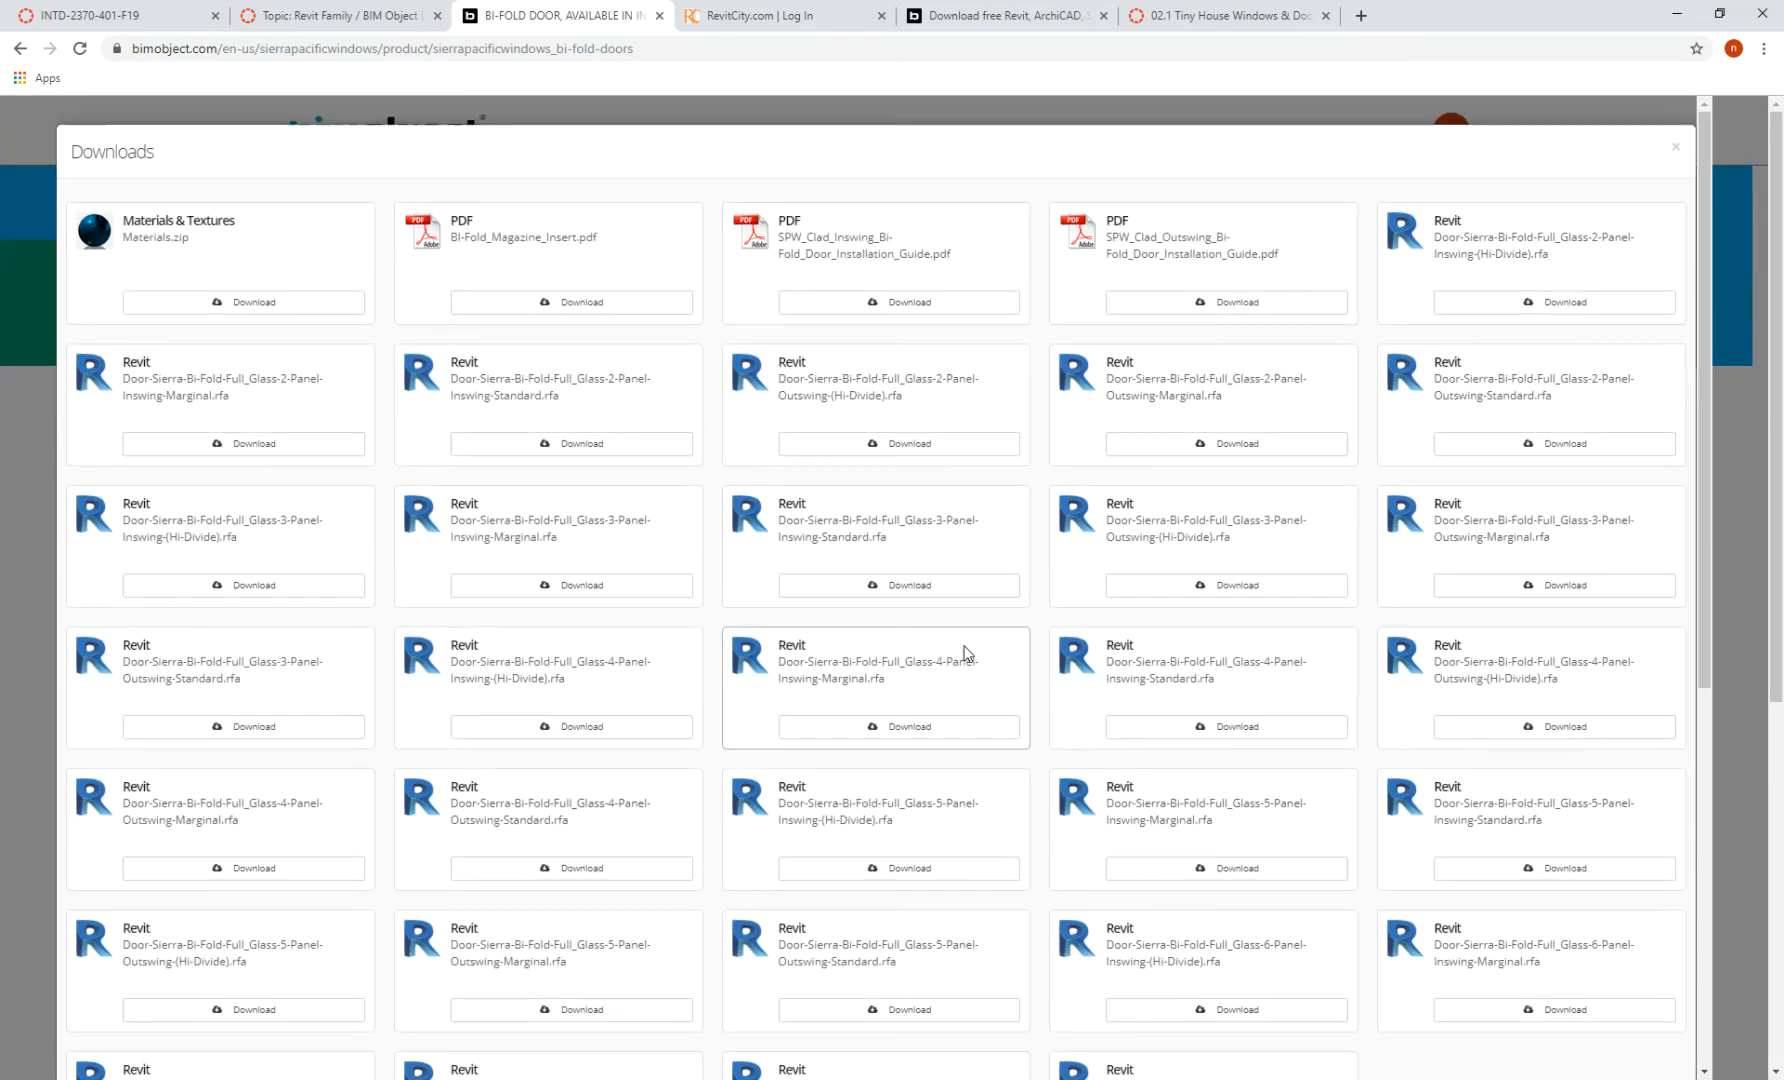
pyautogui.click(901, 450)
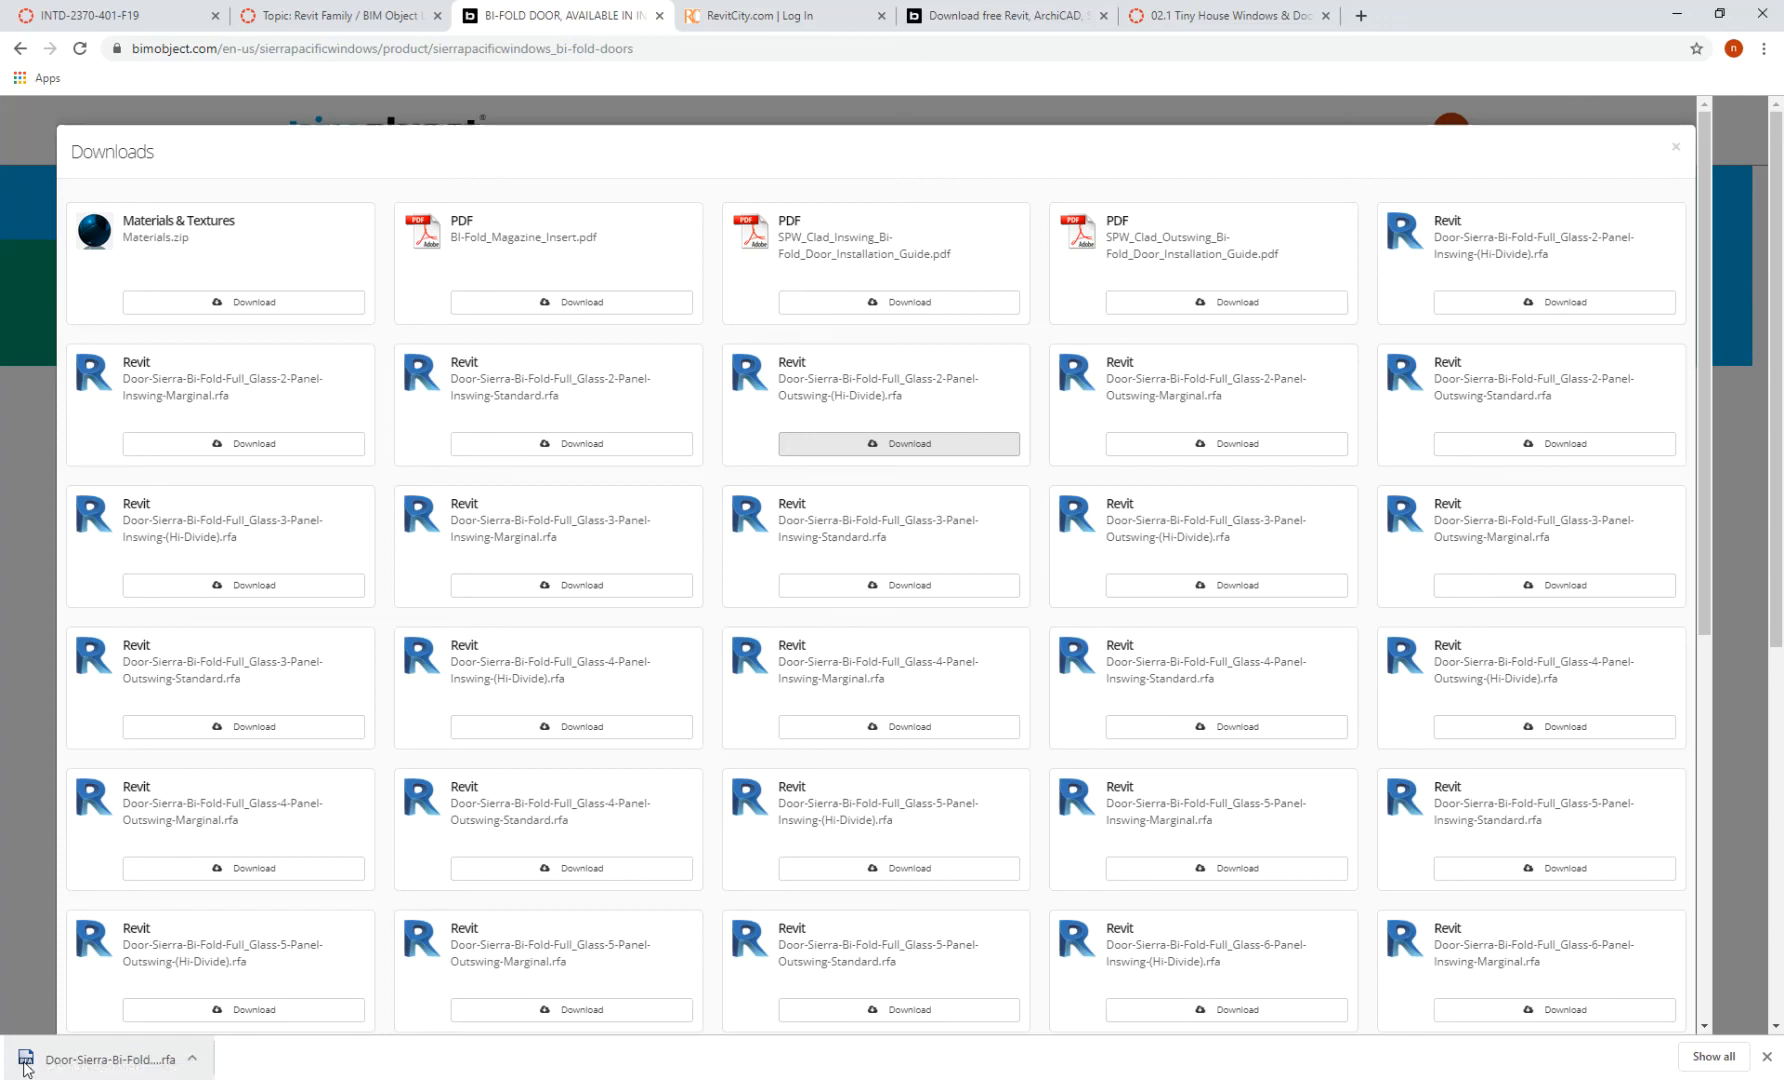
# - Open the downloaded Sierra bi-fold .rfa, upgrade it to Revit 2020, and load it into 01 TINY HOUSE
pyautogui.click(104, 1058)
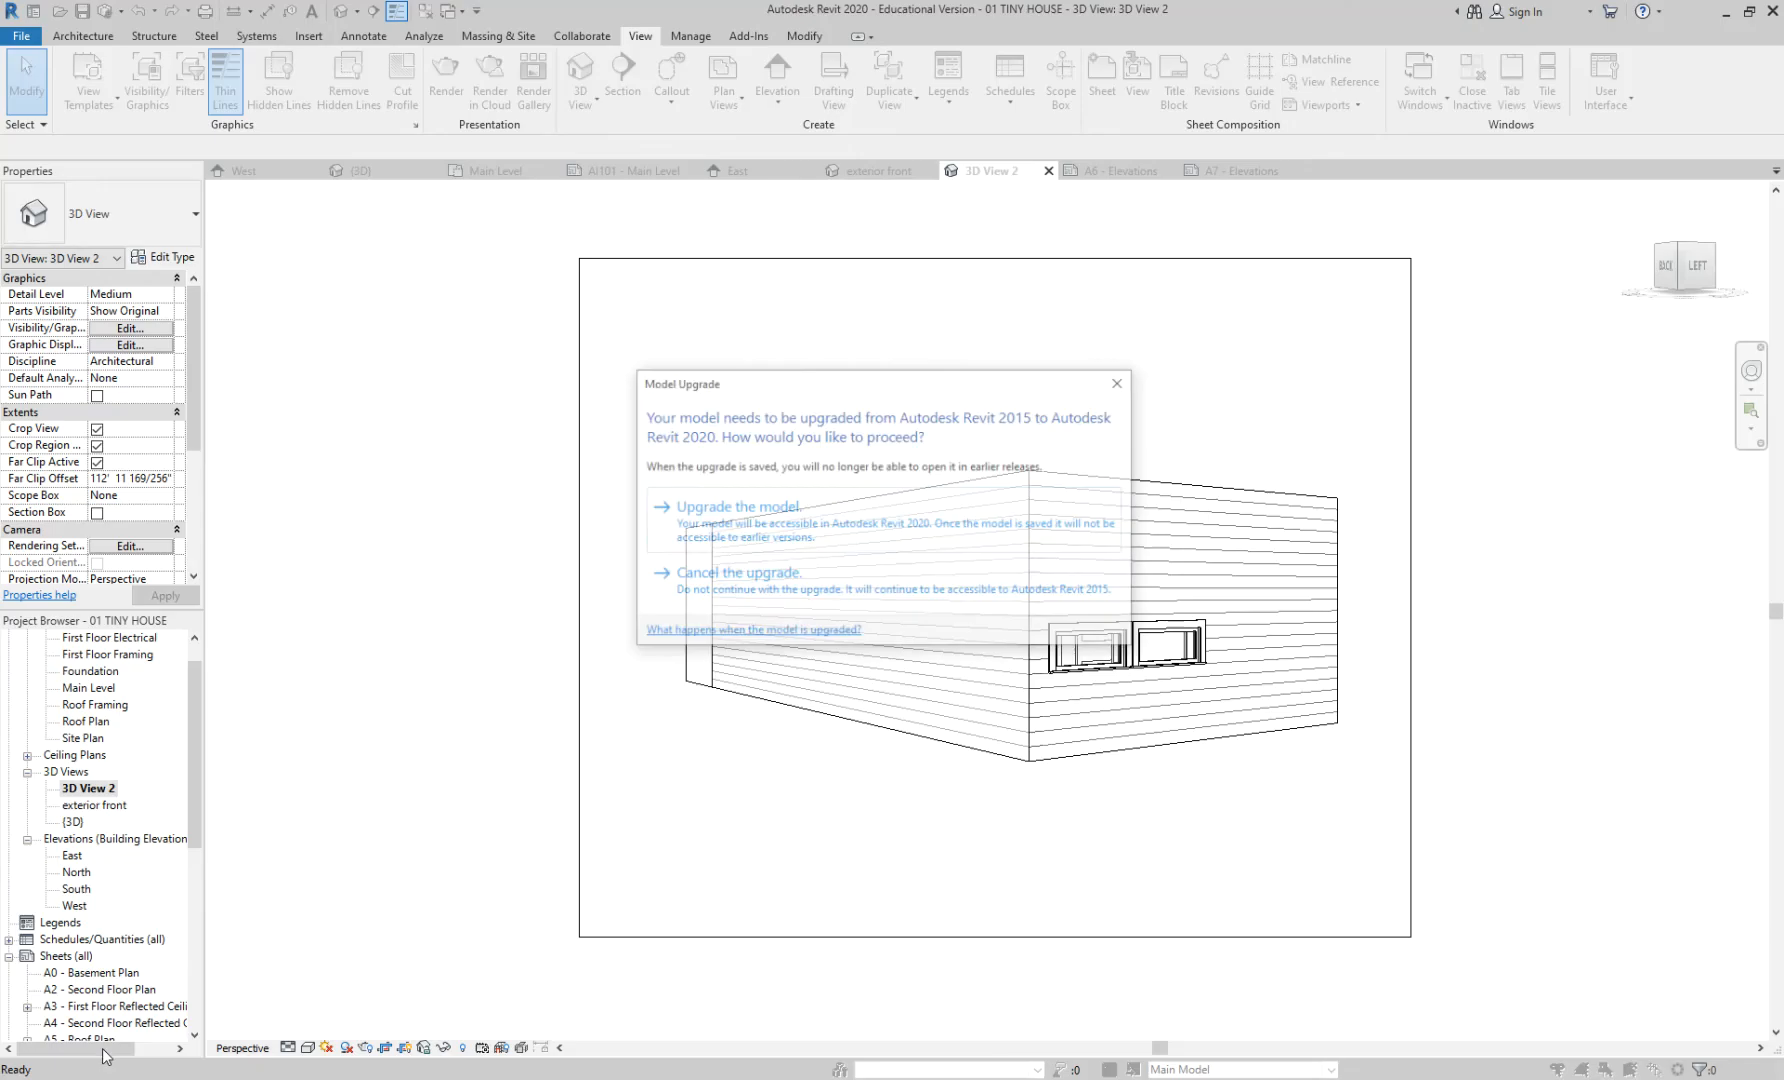
pyautogui.click(738, 512)
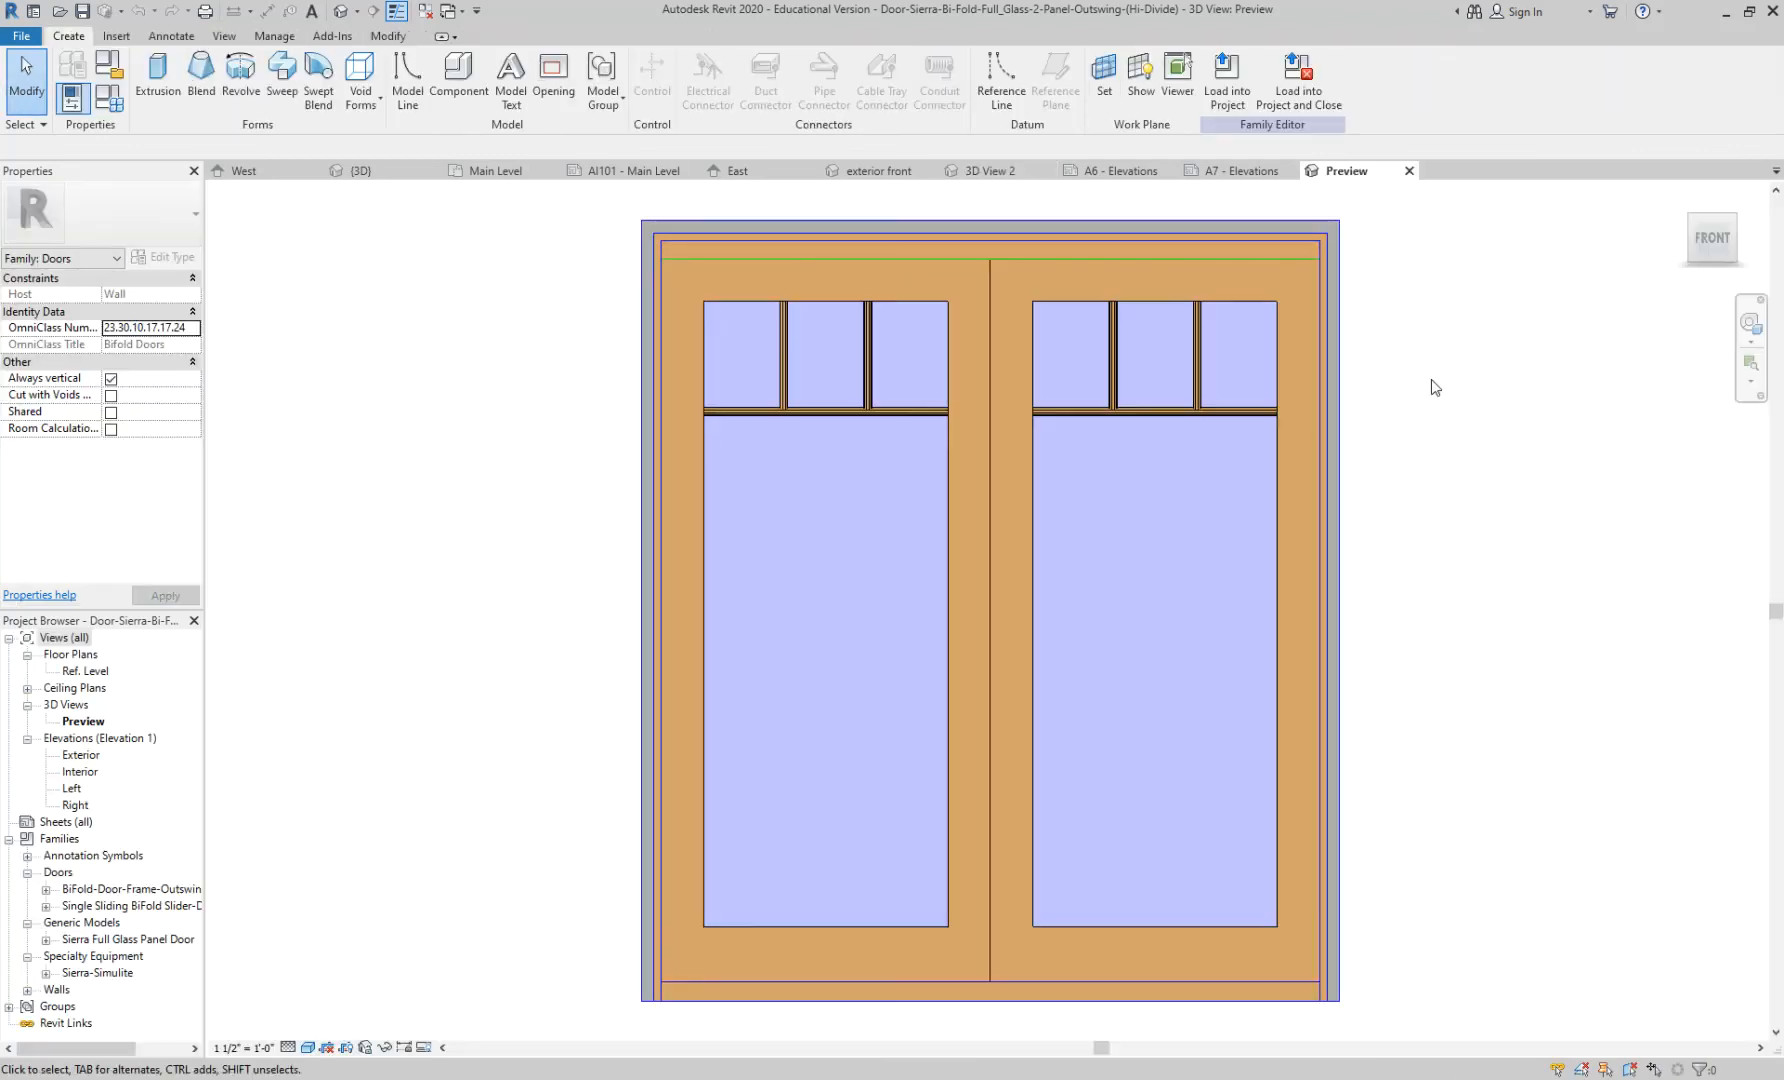
pyautogui.click(1298, 106)
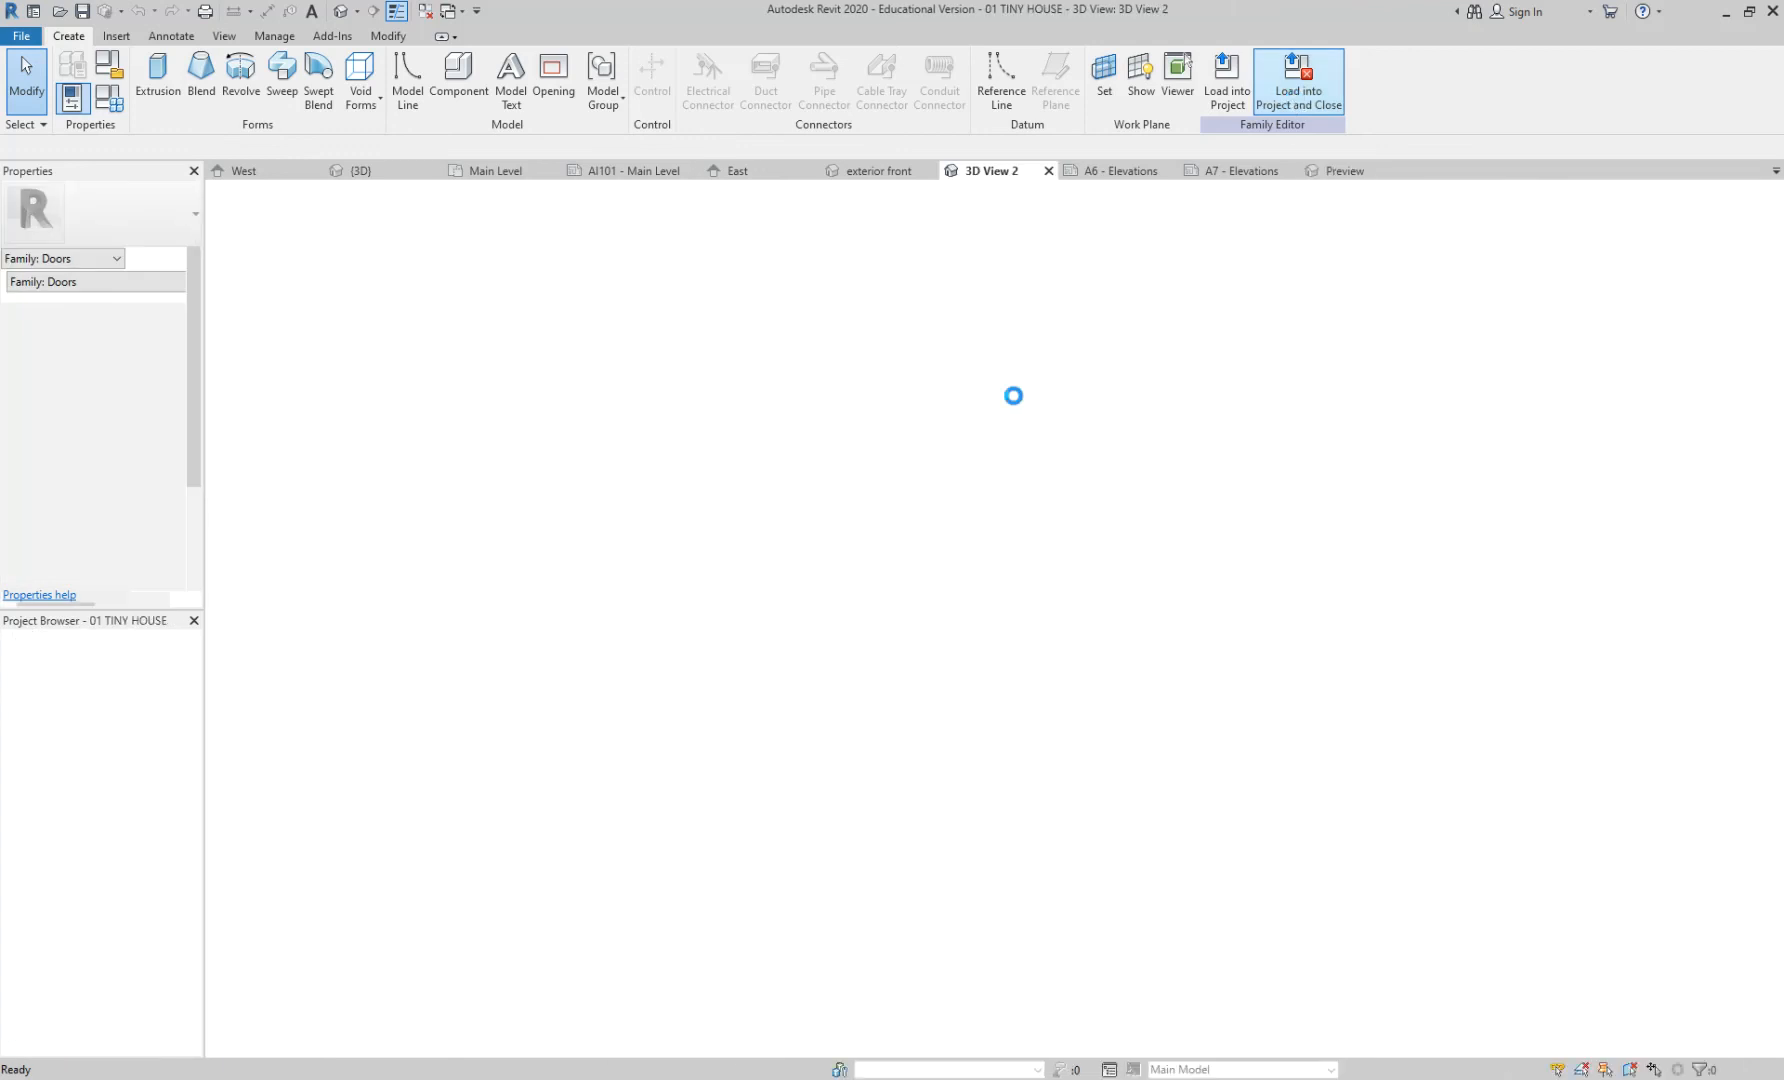
# - Place the Sierra bi-fold door in the large lower room's left wall on the Main Level plan
pyautogui.scroll(5, 890, 620)
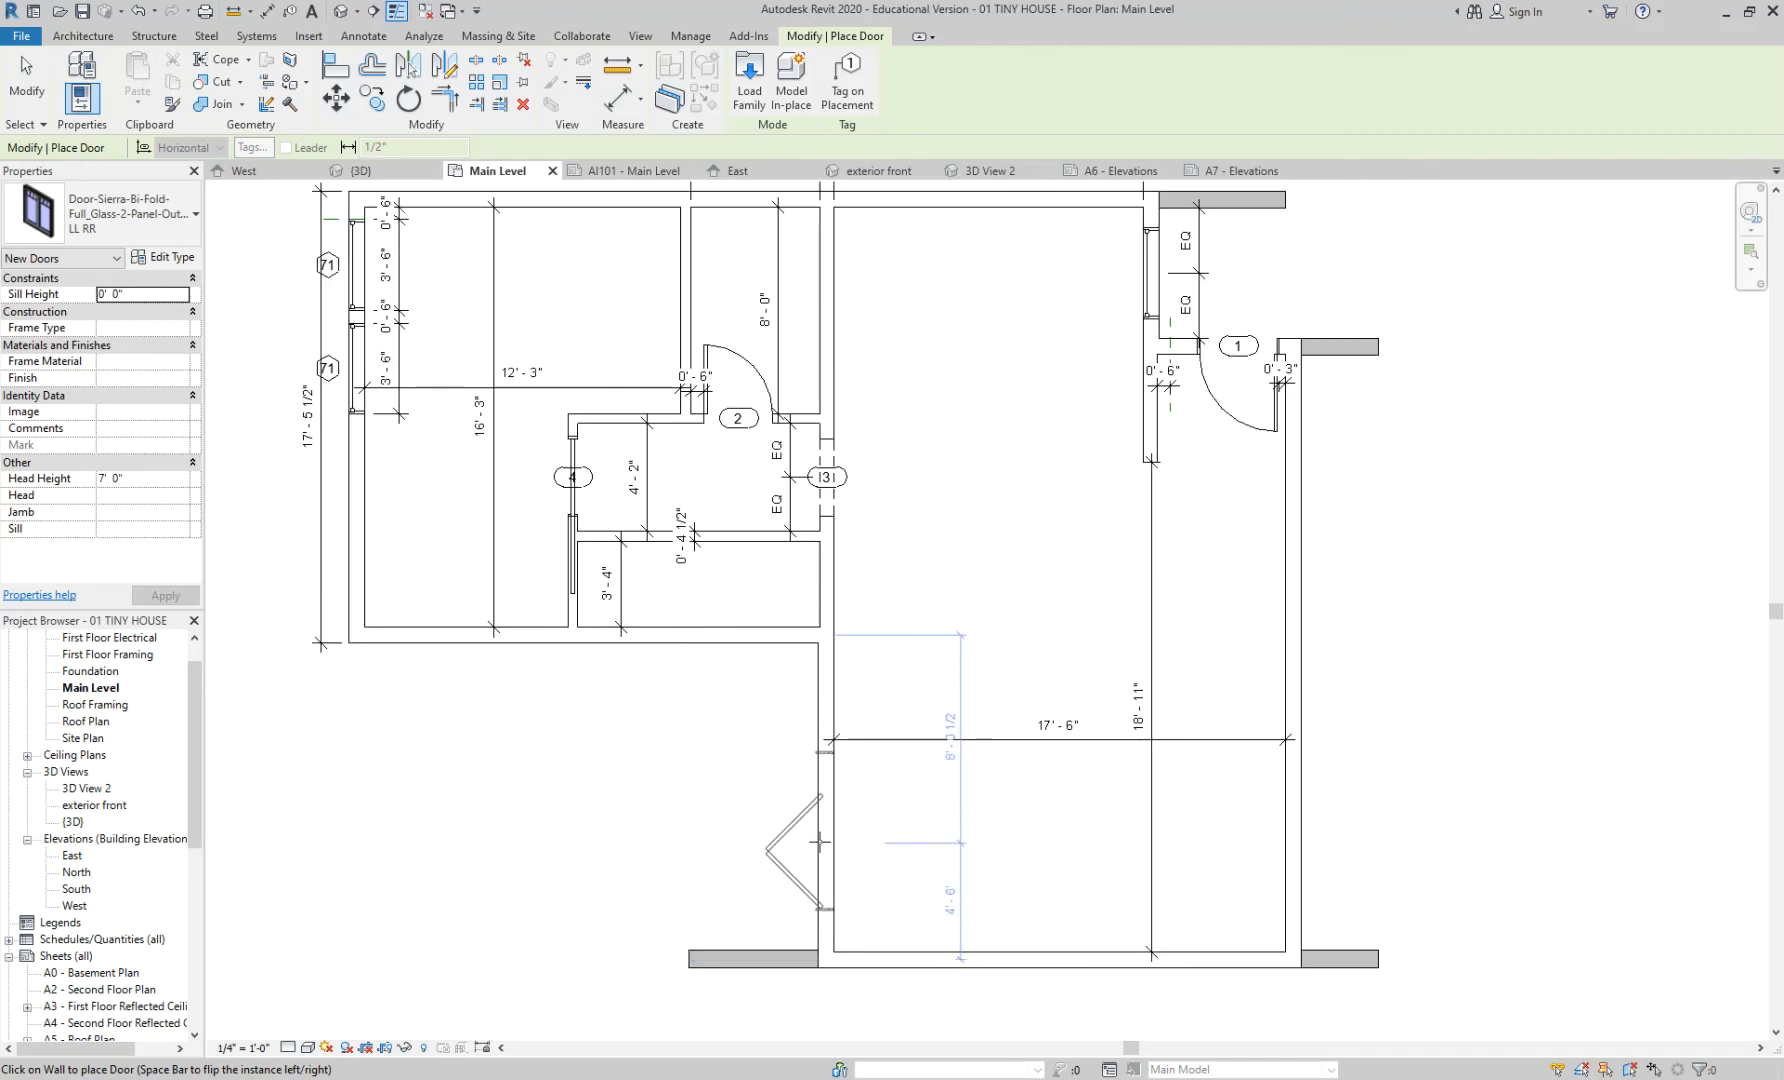
pyautogui.moveTo(818, 843); pyautogui.dragTo(908, 686, button='middle')
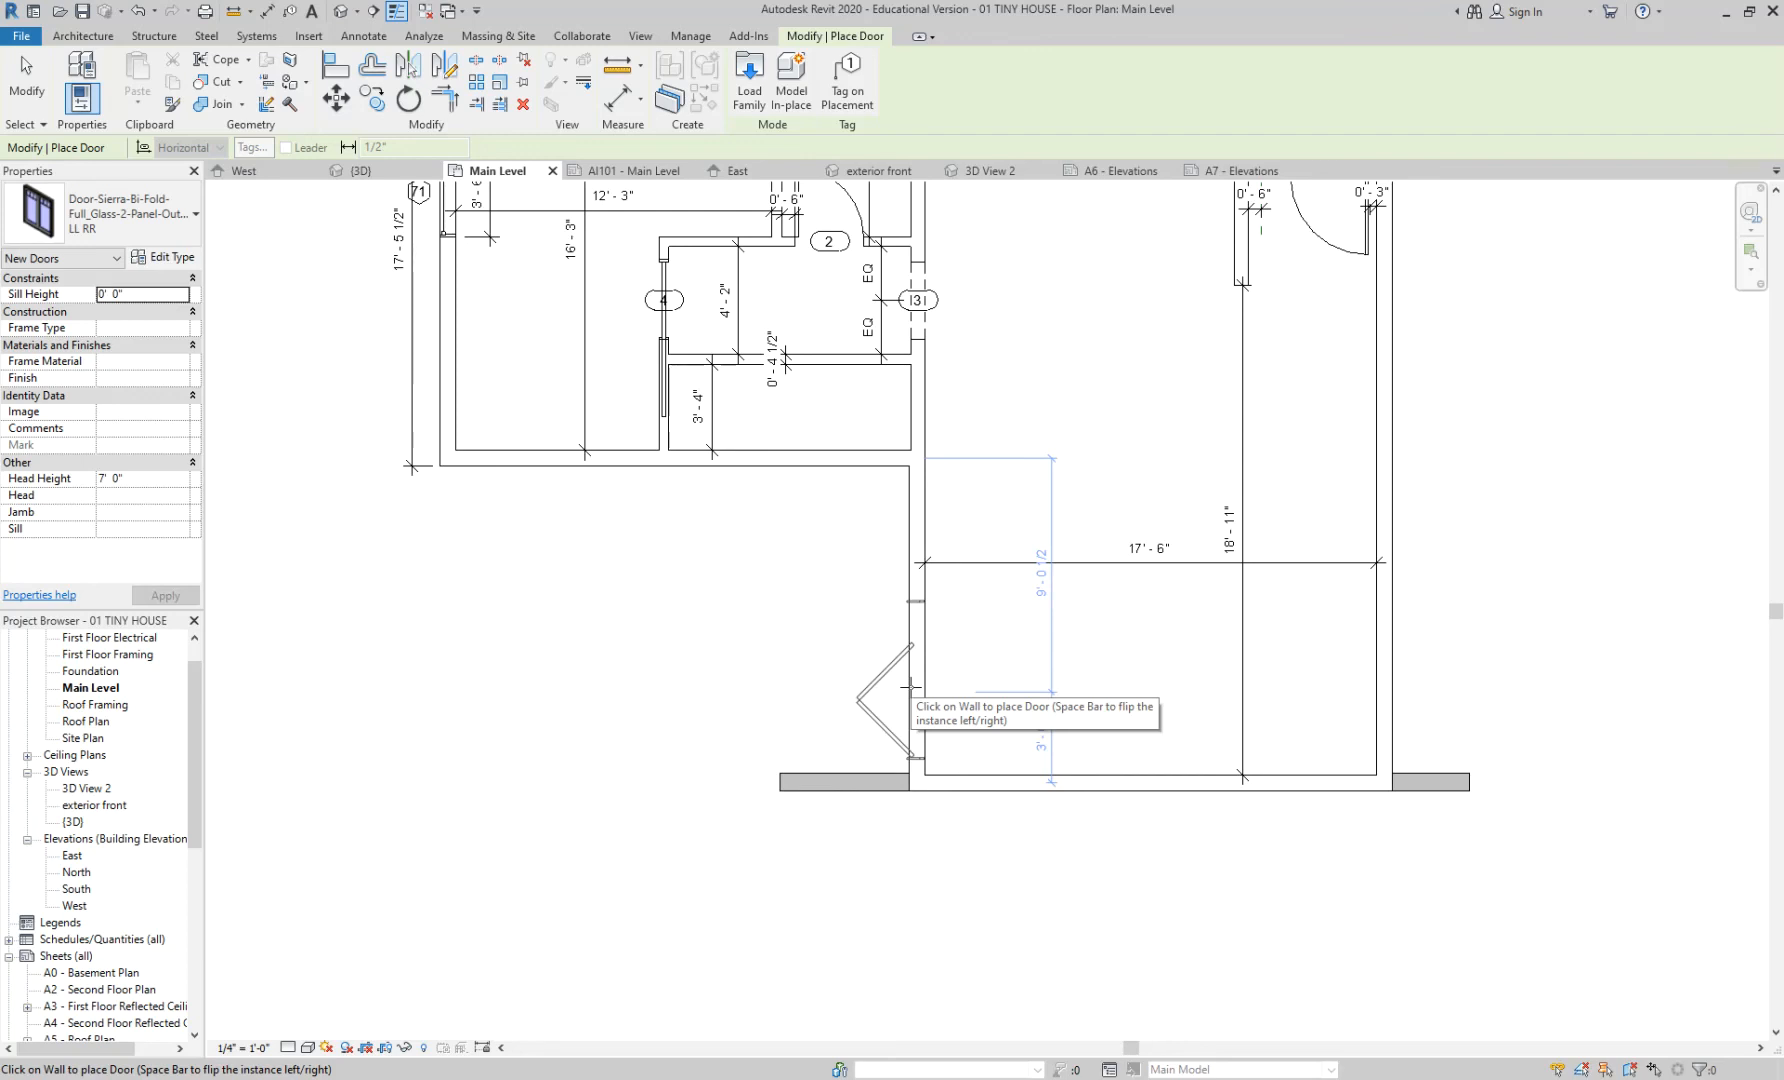
pyautogui.click(910, 687)
pyautogui.press('Escape')
pyautogui.press('Escape')
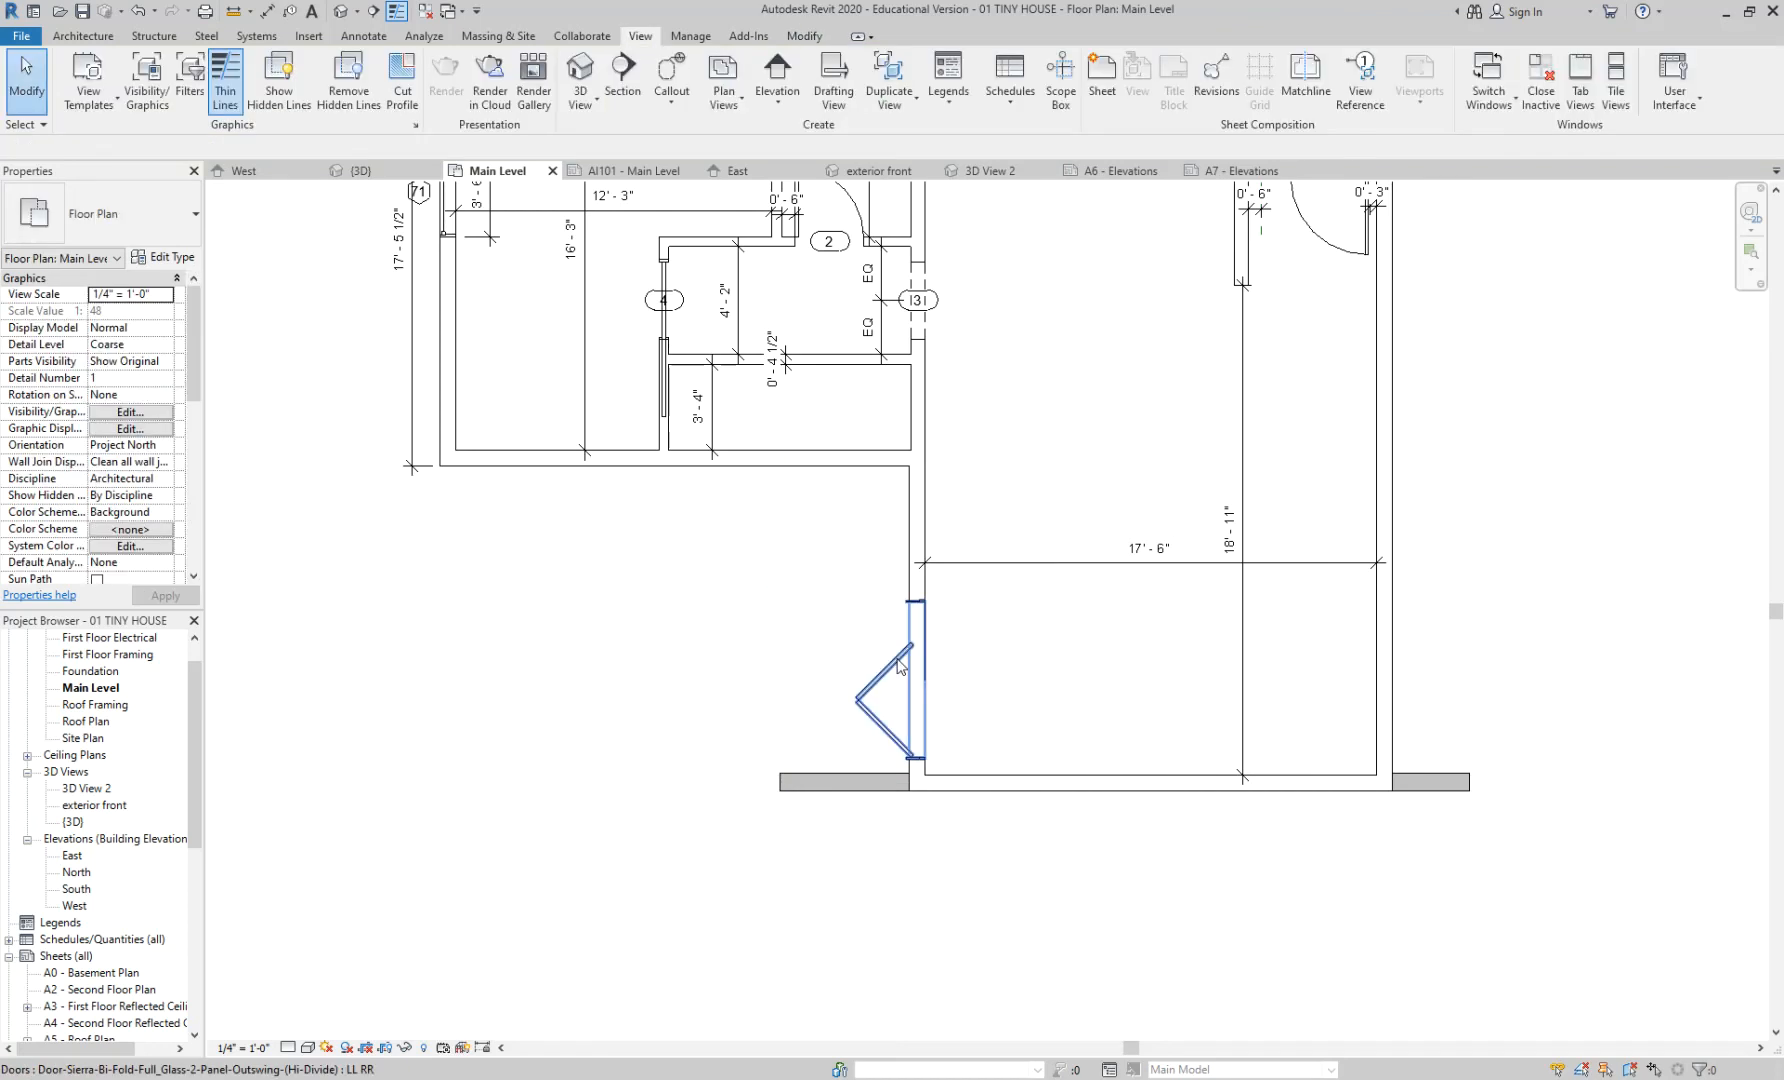
pyautogui.scroll(-1, 900, 667)
pyautogui.scroll(-3, 900, 667)
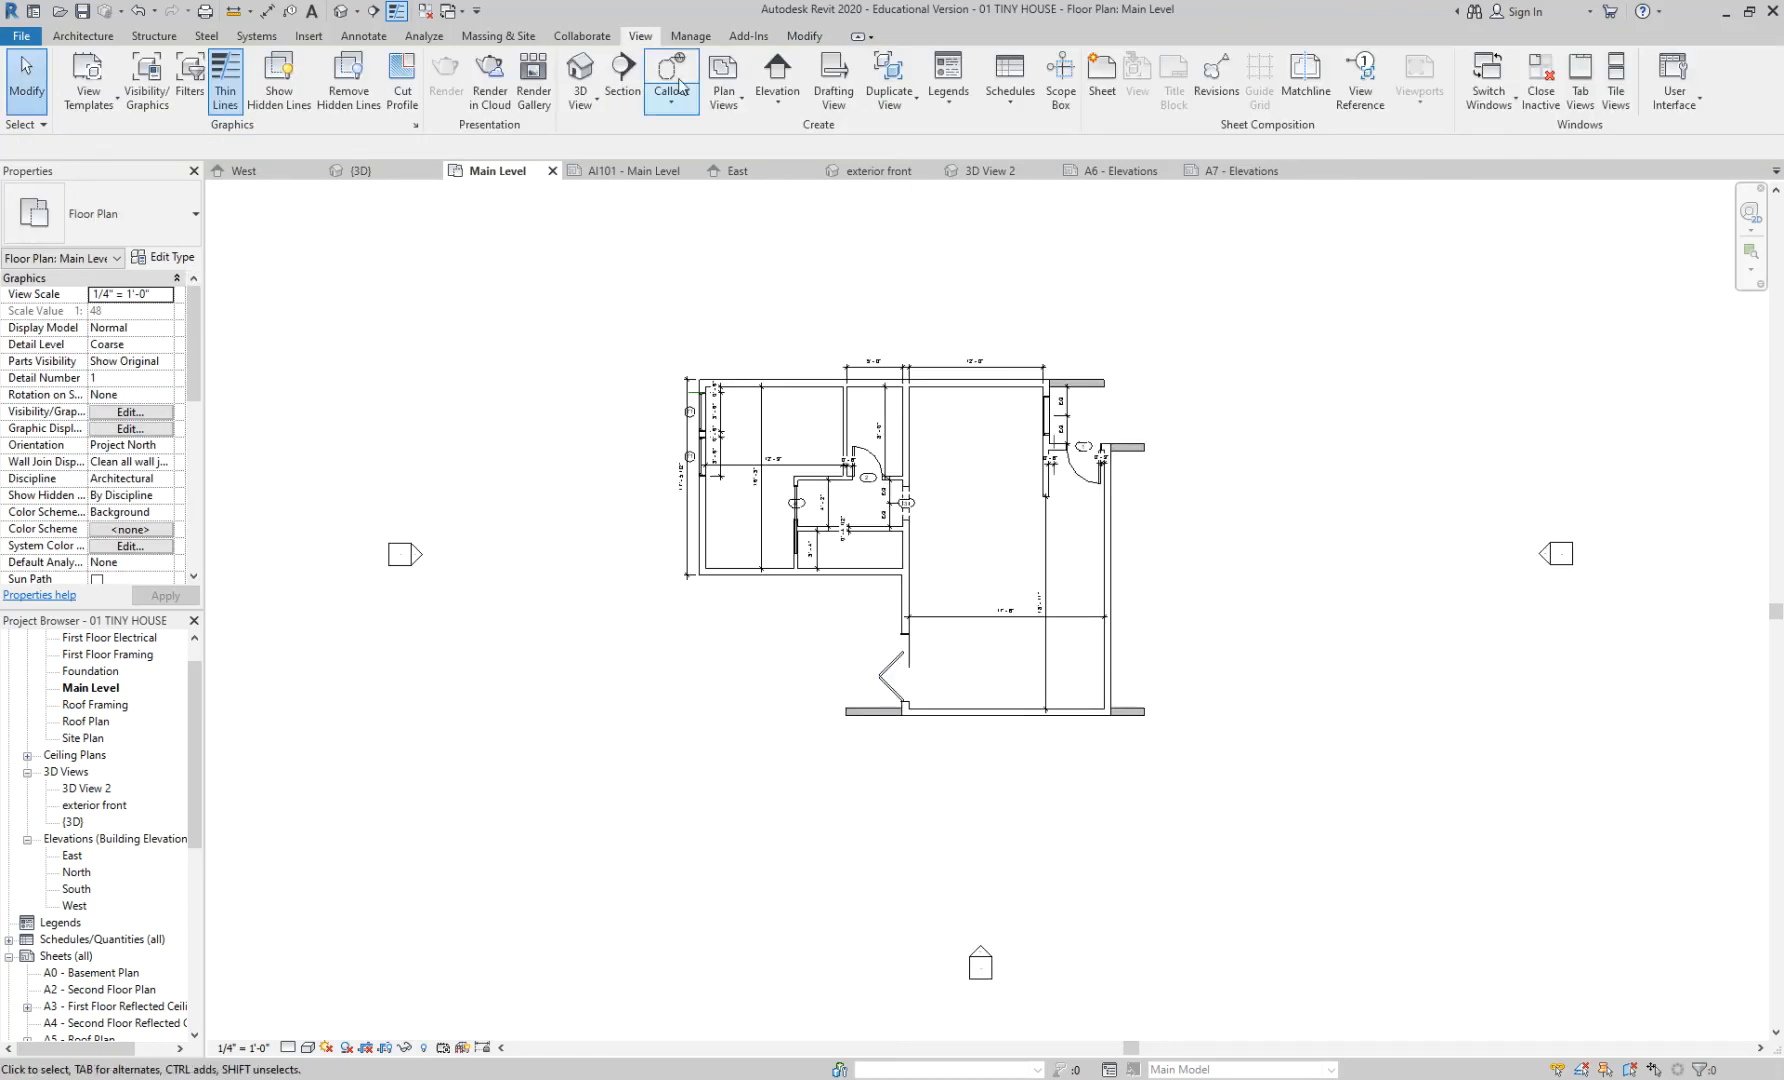
# - Add a perspective camera, 3D View 1, with its eye outside the house and aimed at the bi-fold door
pyautogui.click(358, 12)
pyautogui.click(385, 72)
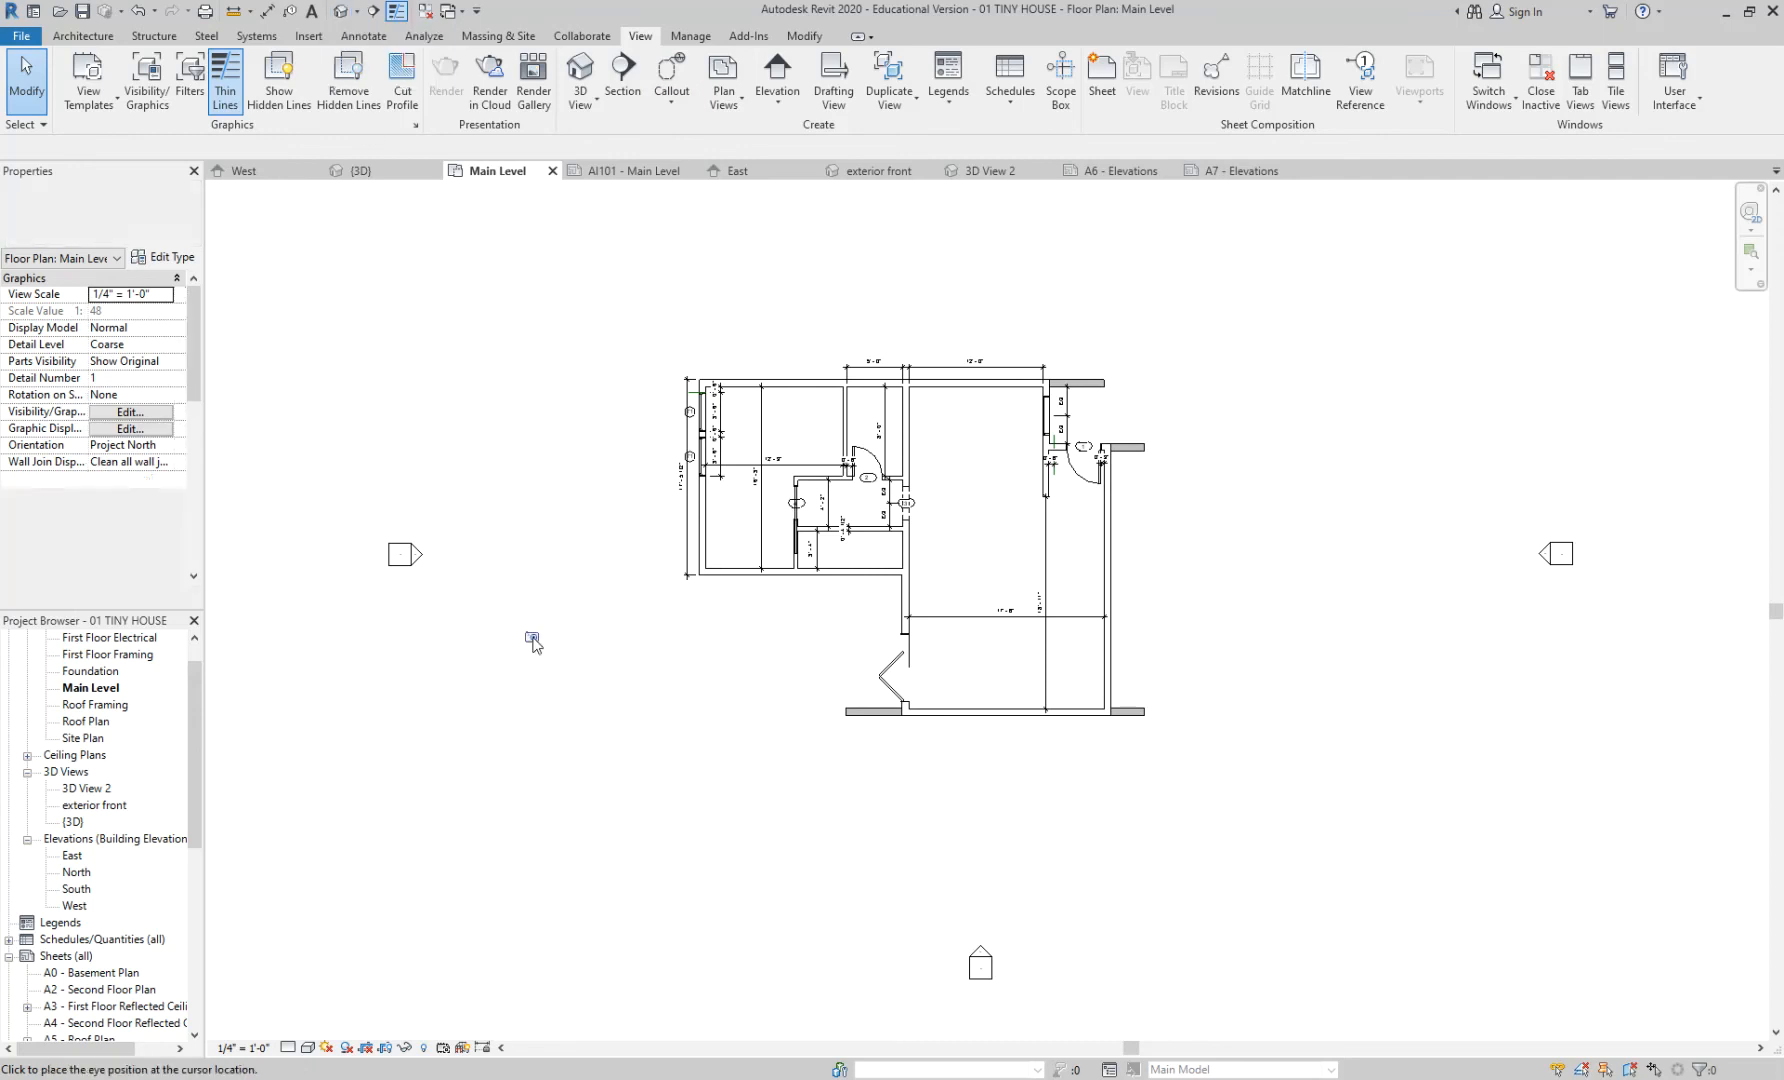
pyautogui.click(688, 728)
pyautogui.click(973, 700)
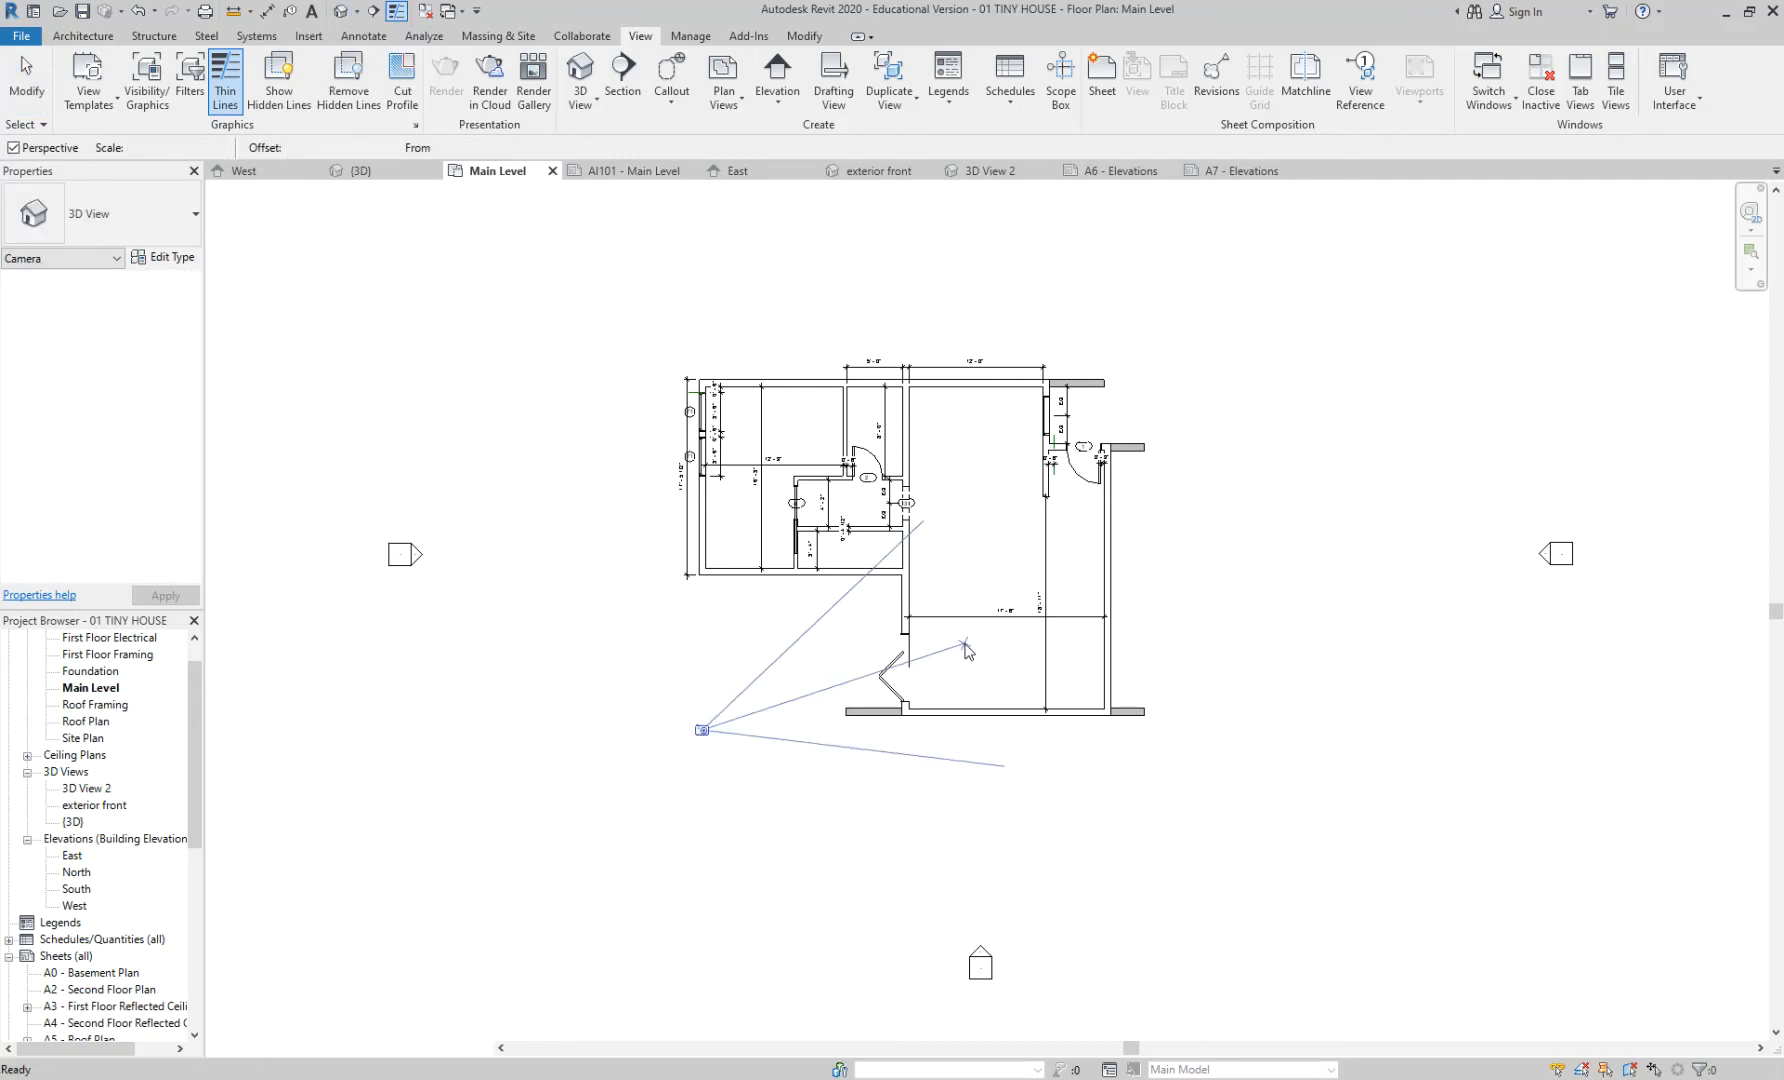
pyautogui.press('Escape')
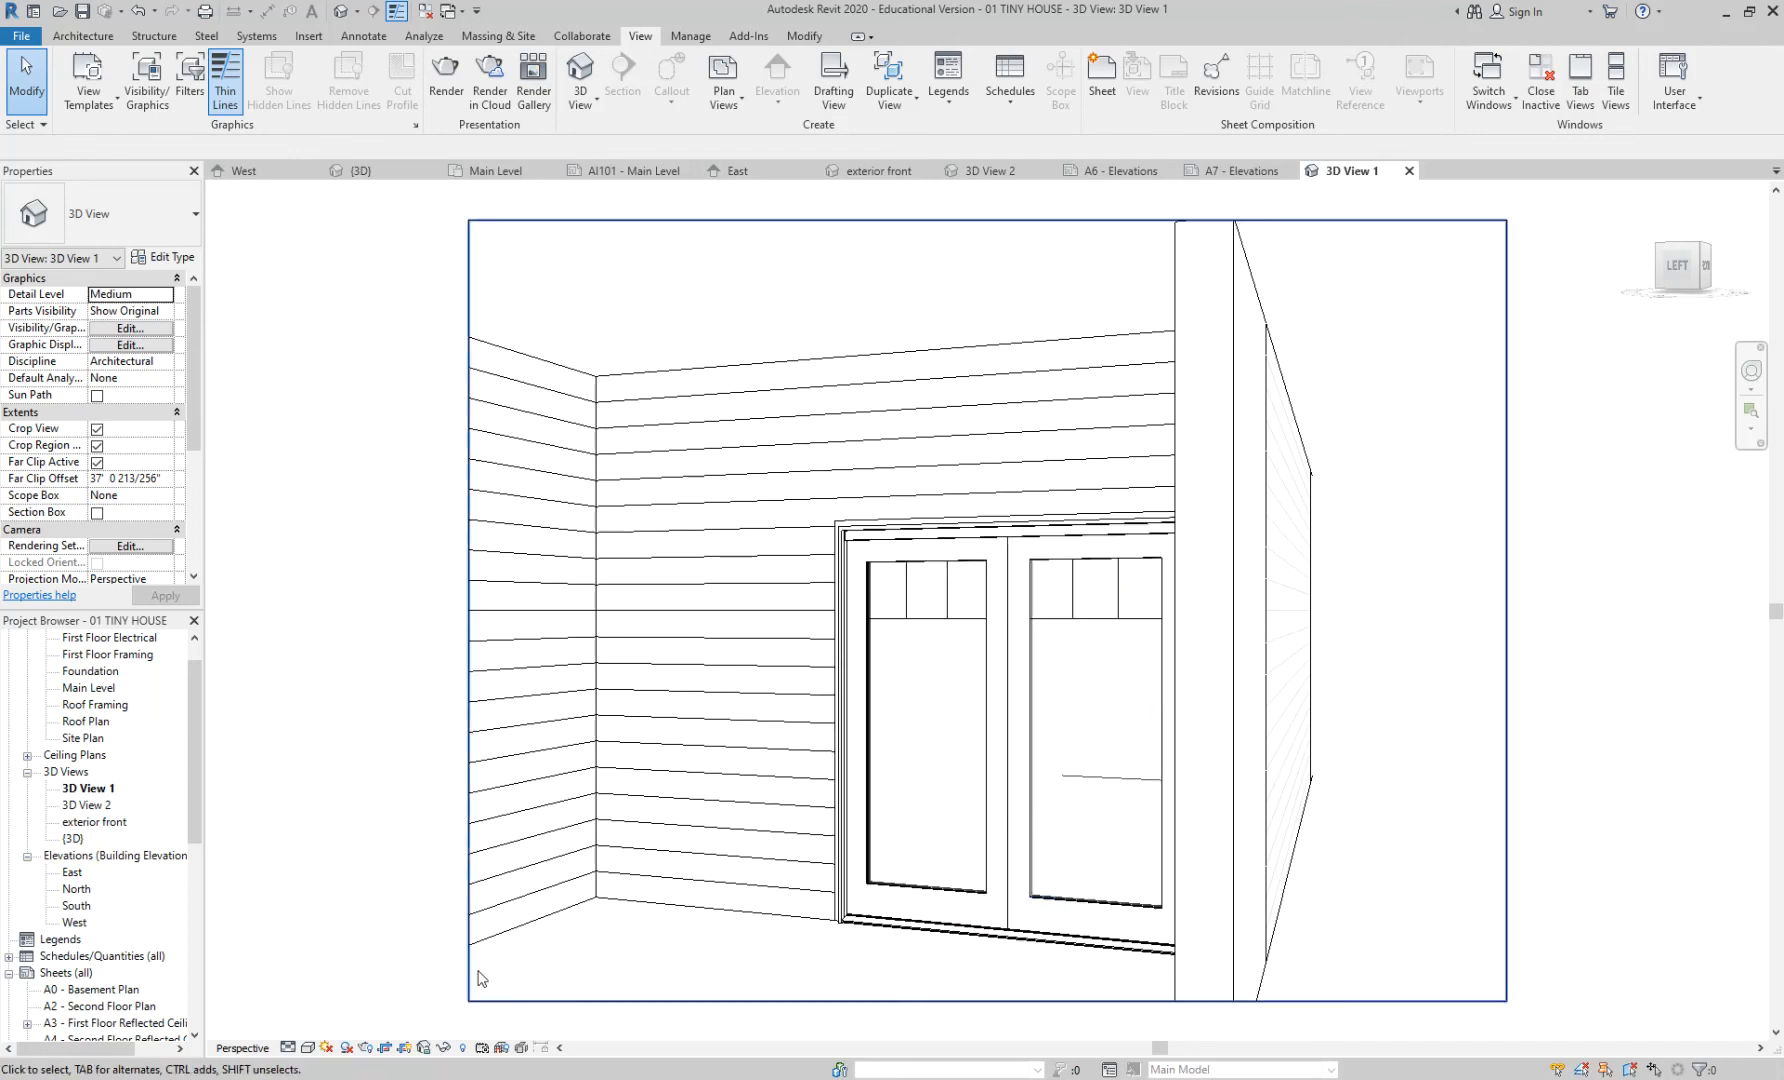
pyautogui.press('super+e')
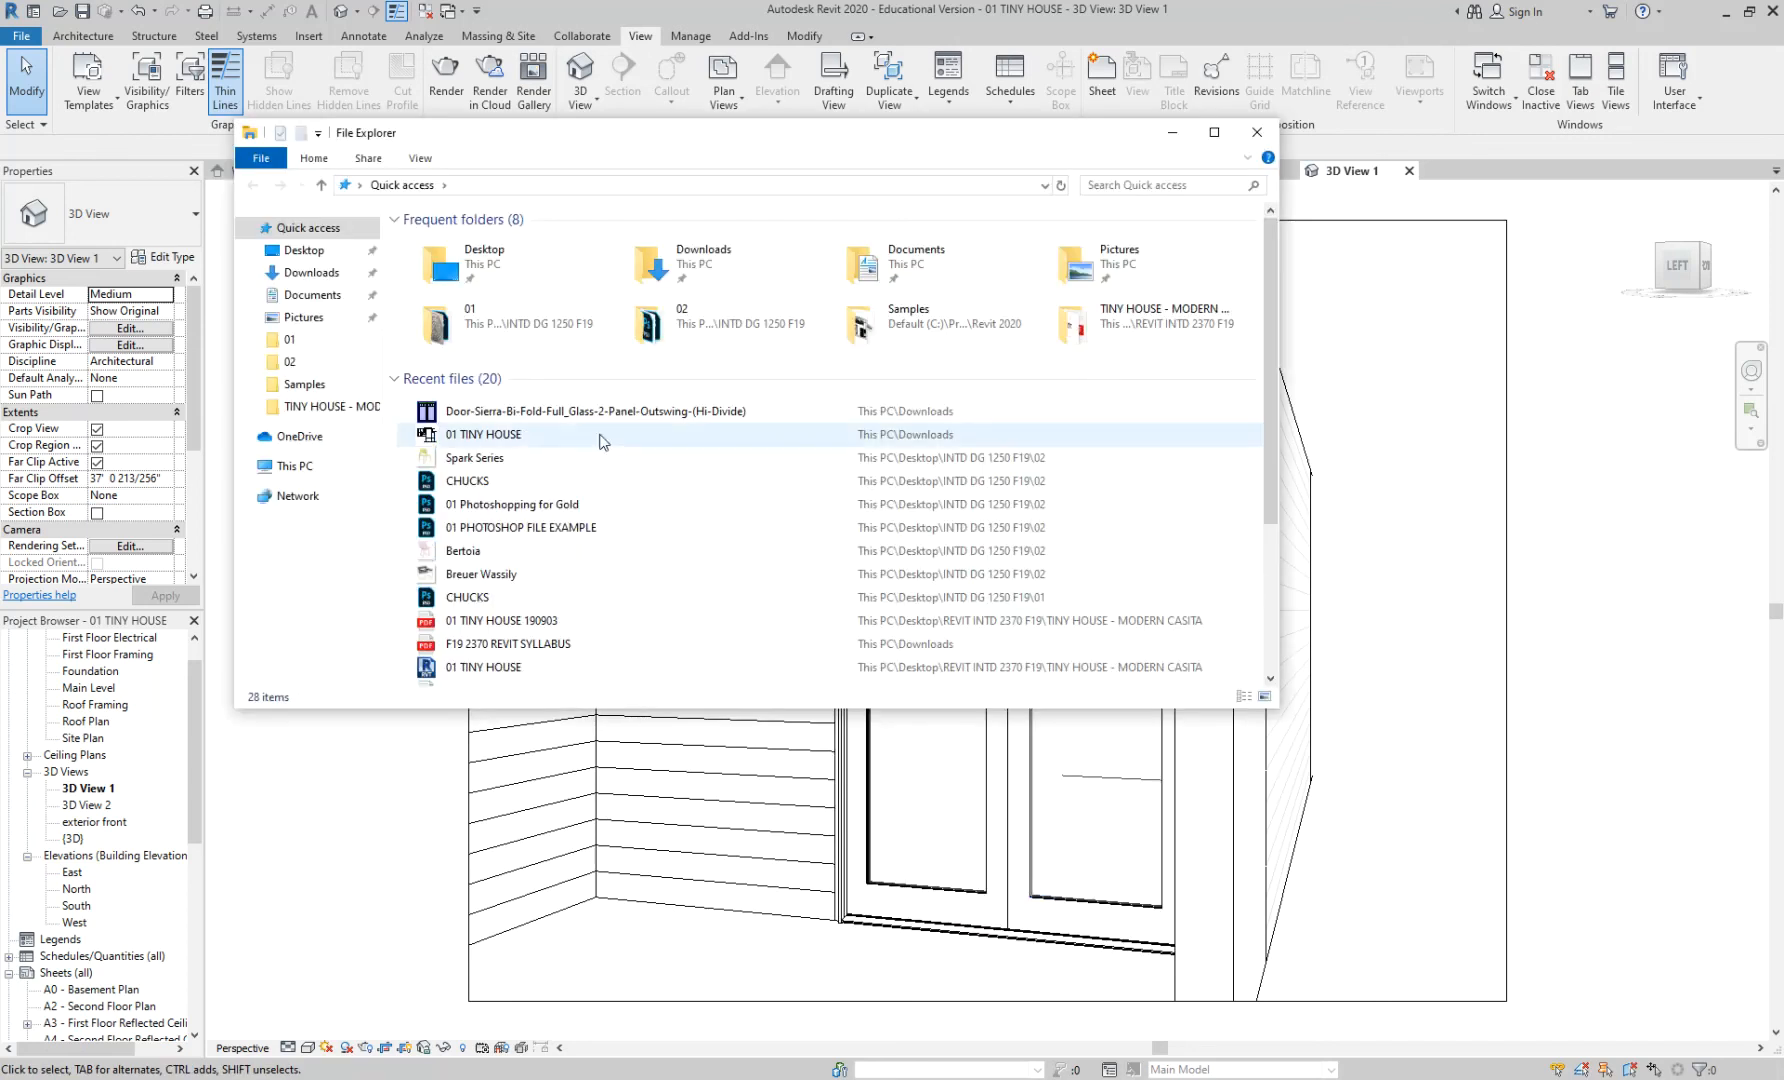
pyautogui.doubleClick(655, 262)
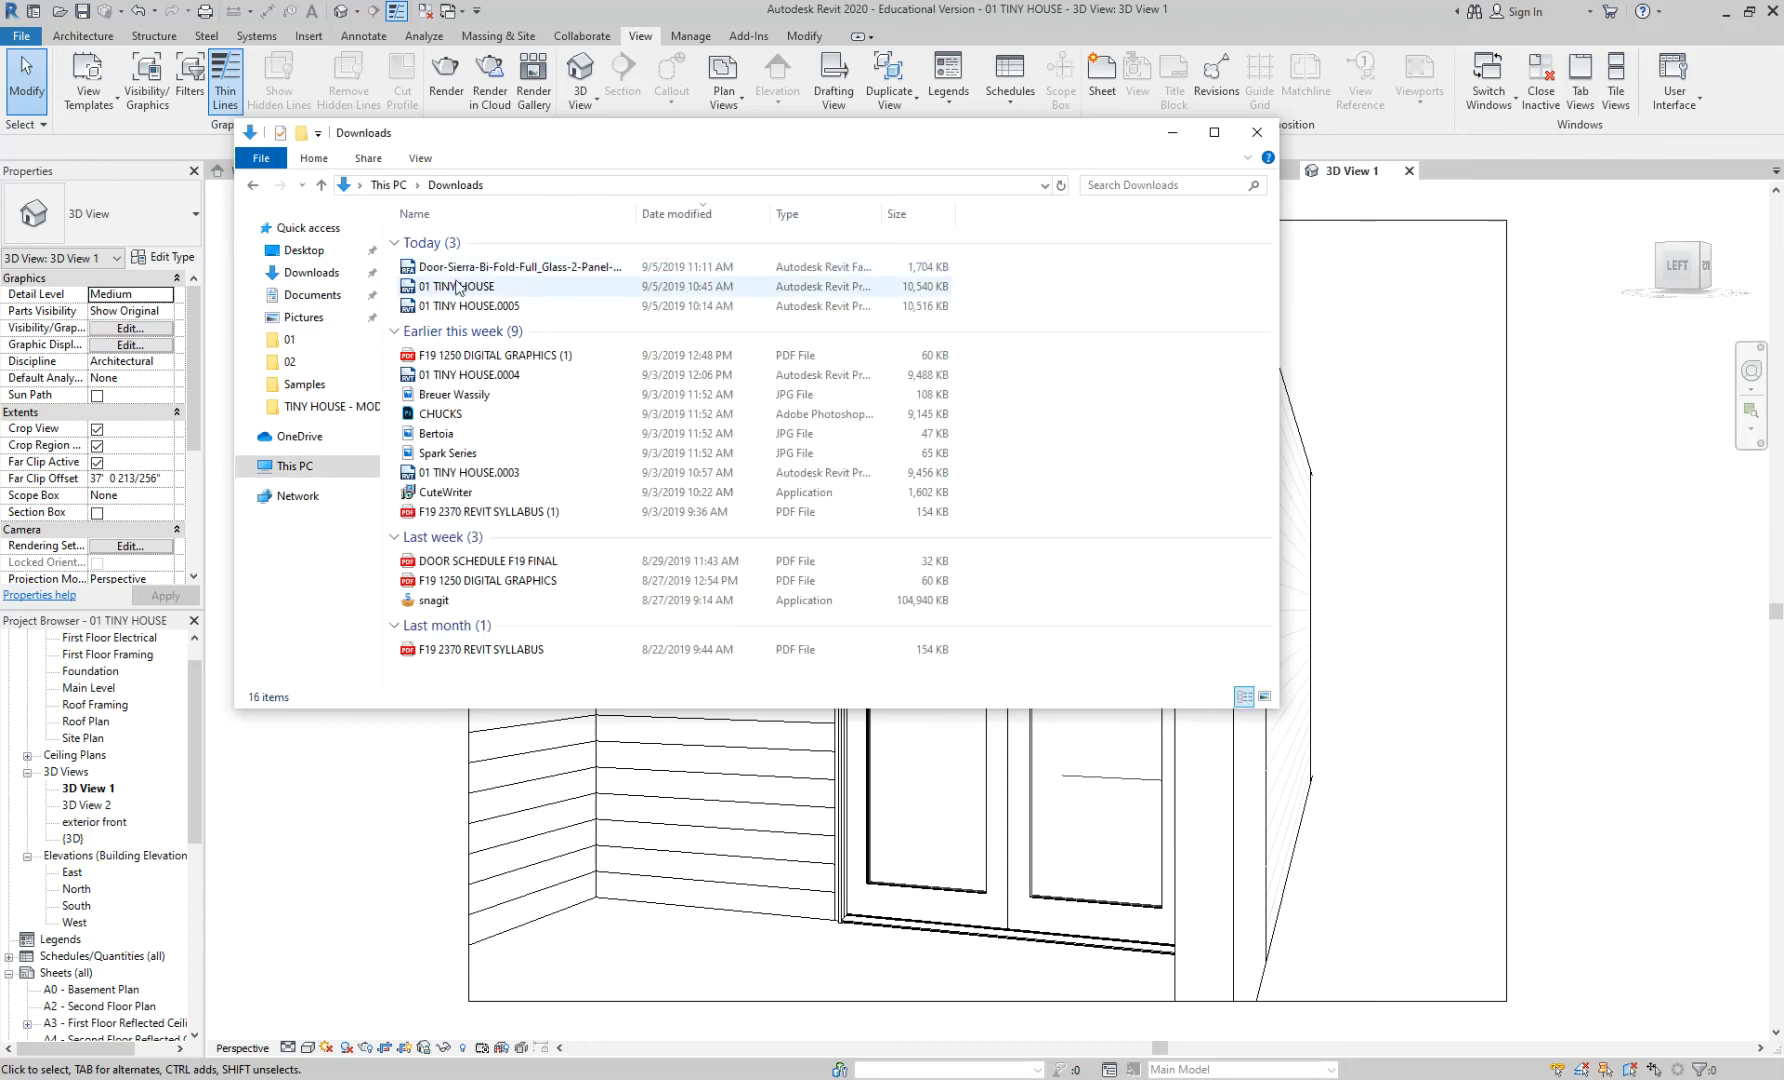
pyautogui.click(492, 270)
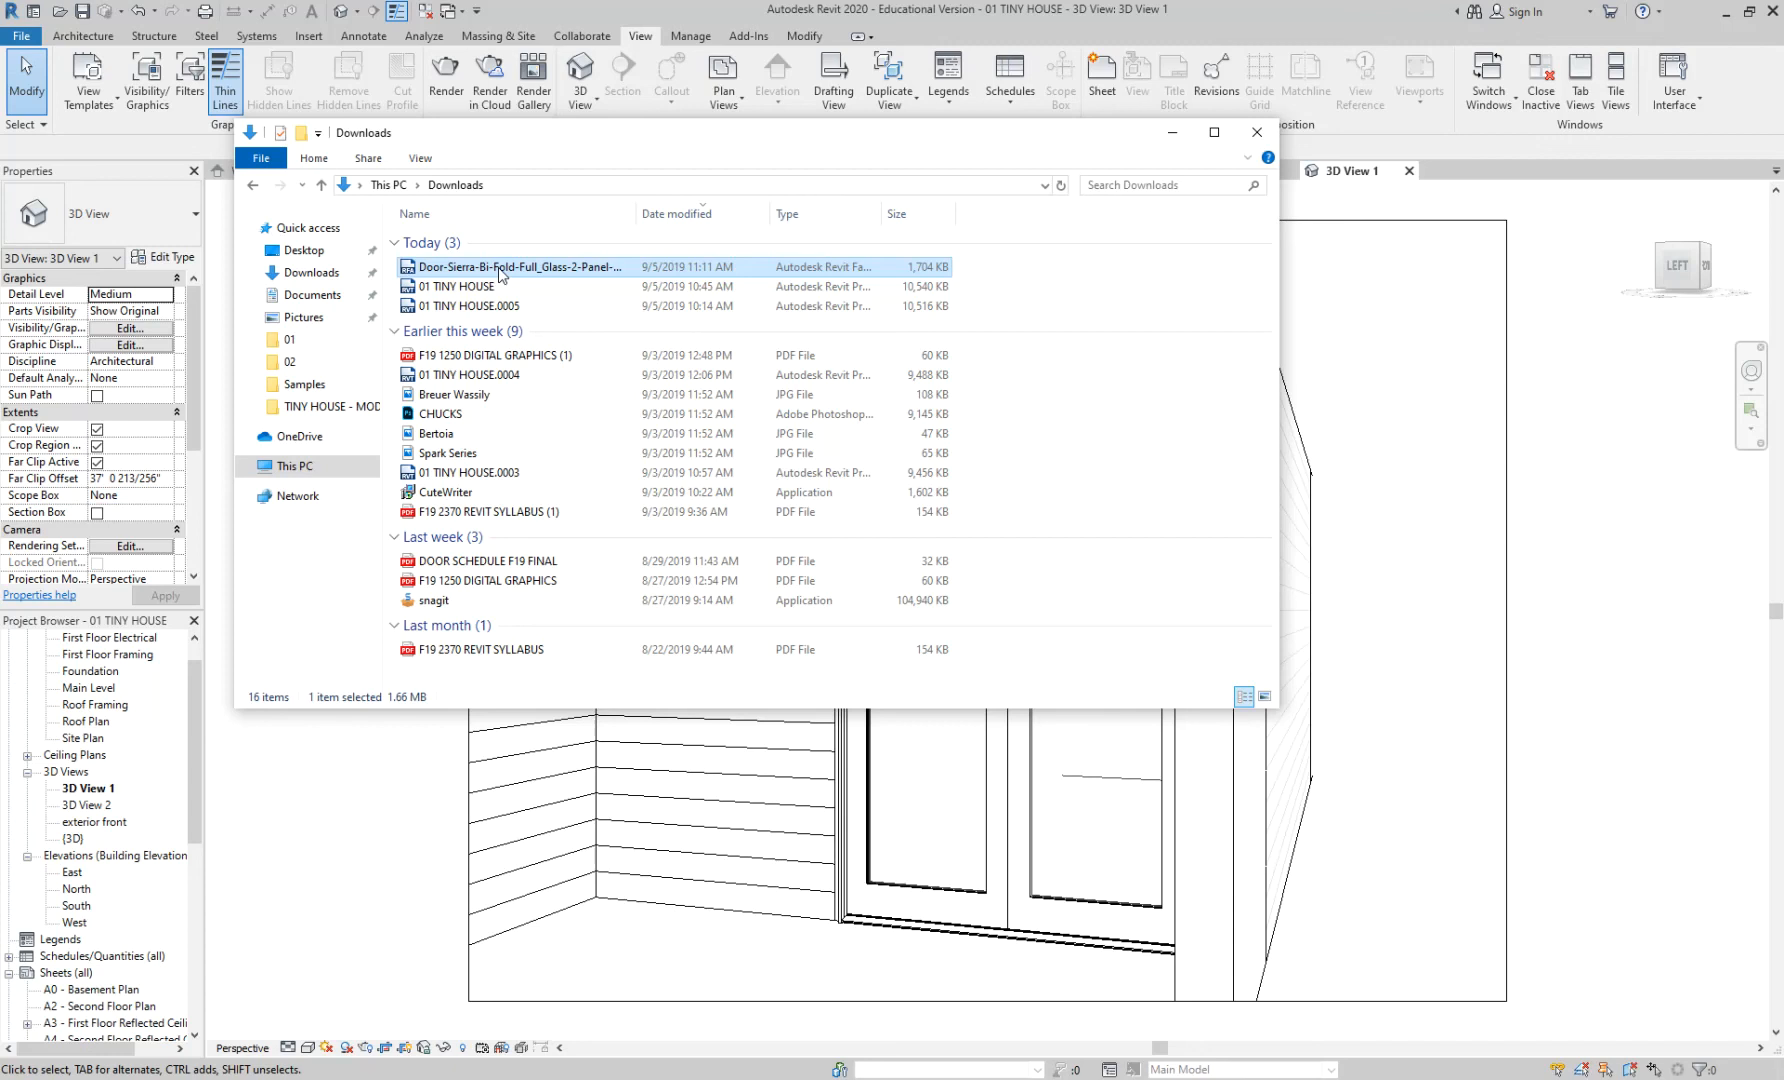
pyautogui.click(1257, 146)
# - Extend 3D View 1's crop region downward, upward and to the left to show more siding
pyautogui.scroll(-3, 1520, 518)
pyautogui.click(1511, 518)
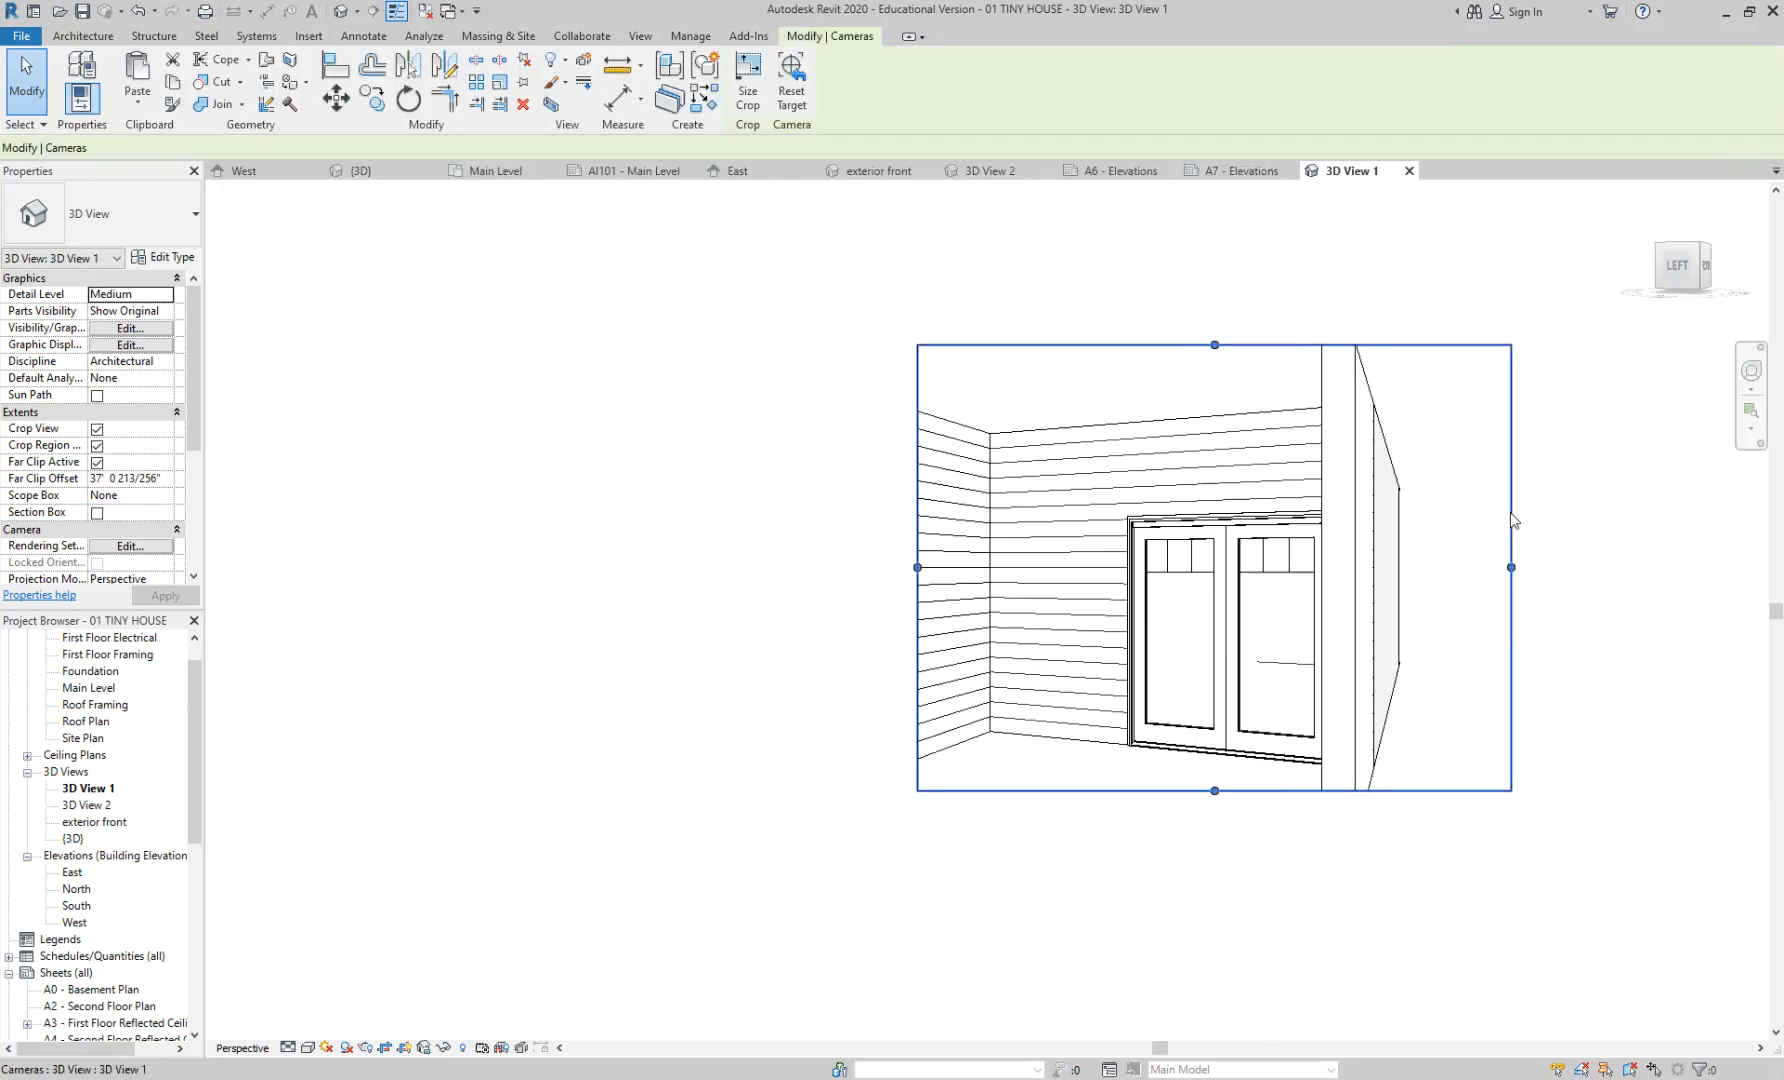
pyautogui.moveTo(1215, 791); pyautogui.dragTo(1205, 867)
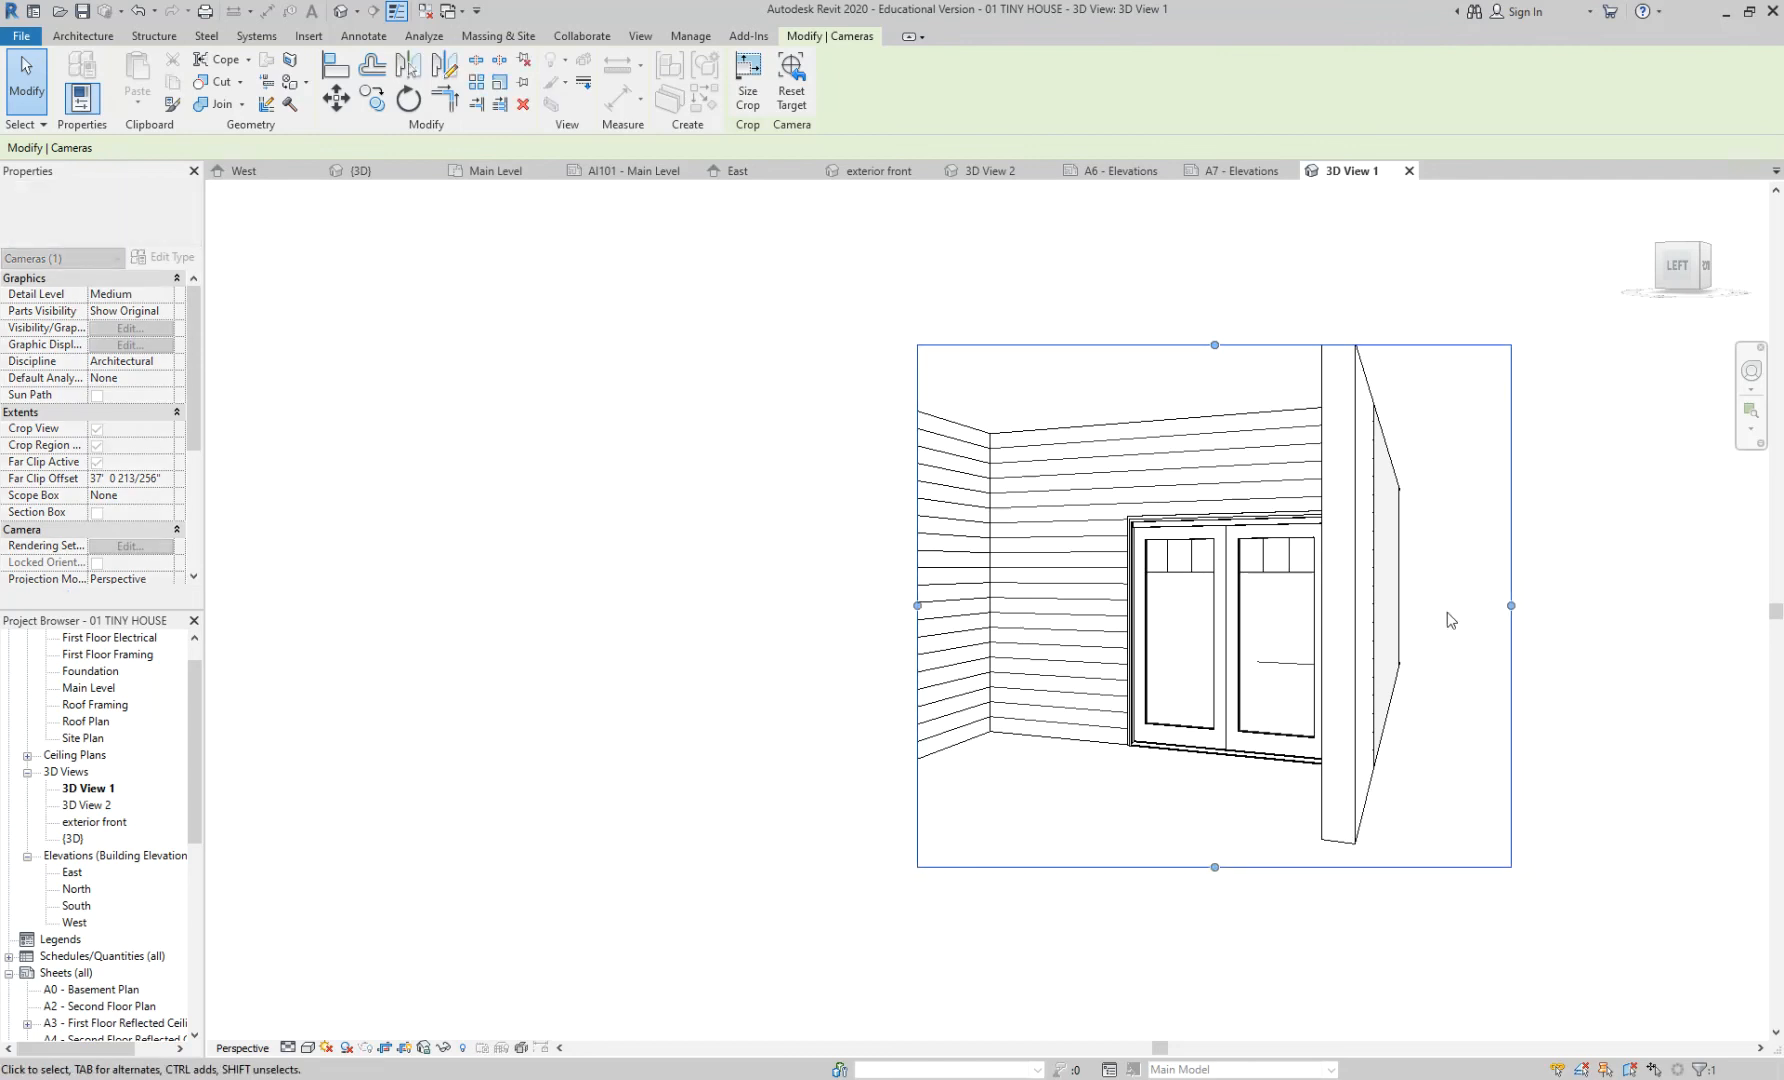
pyautogui.moveTo(1215, 346); pyautogui.dragTo(1205, 278)
pyautogui.moveTo(924, 580); pyautogui.dragTo(645, 573)
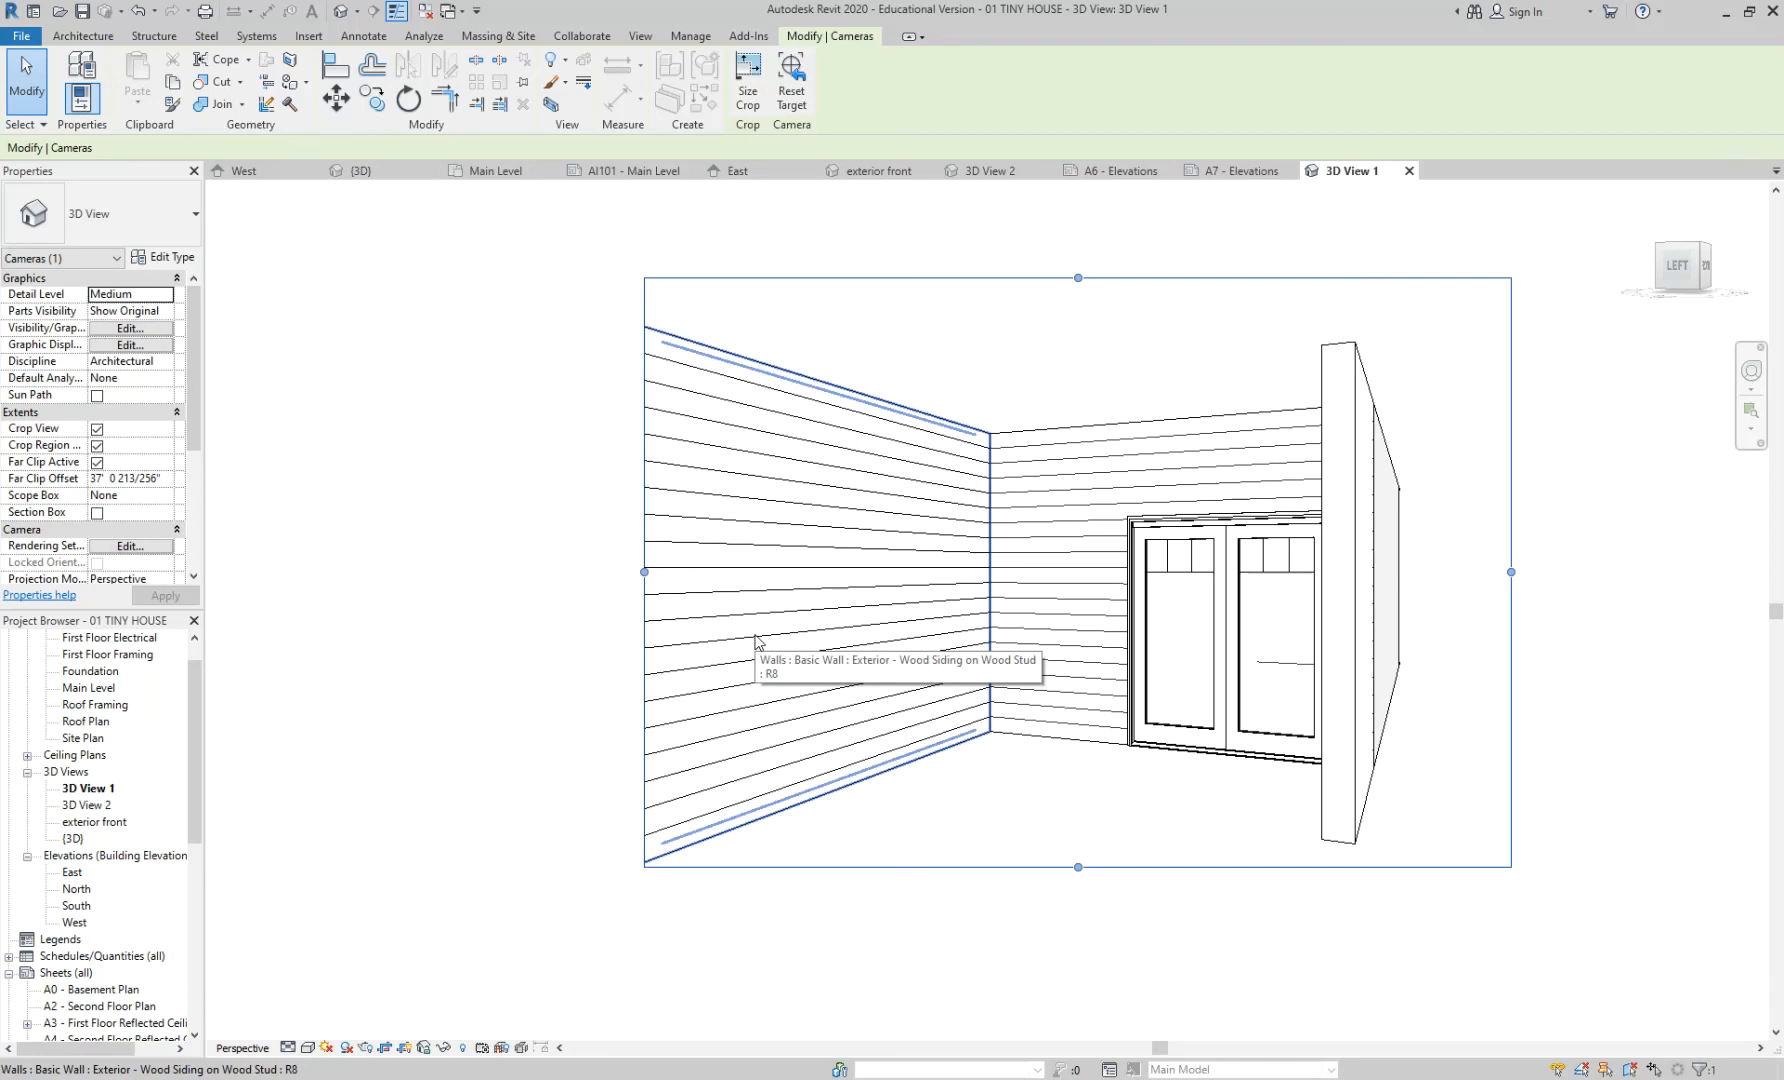